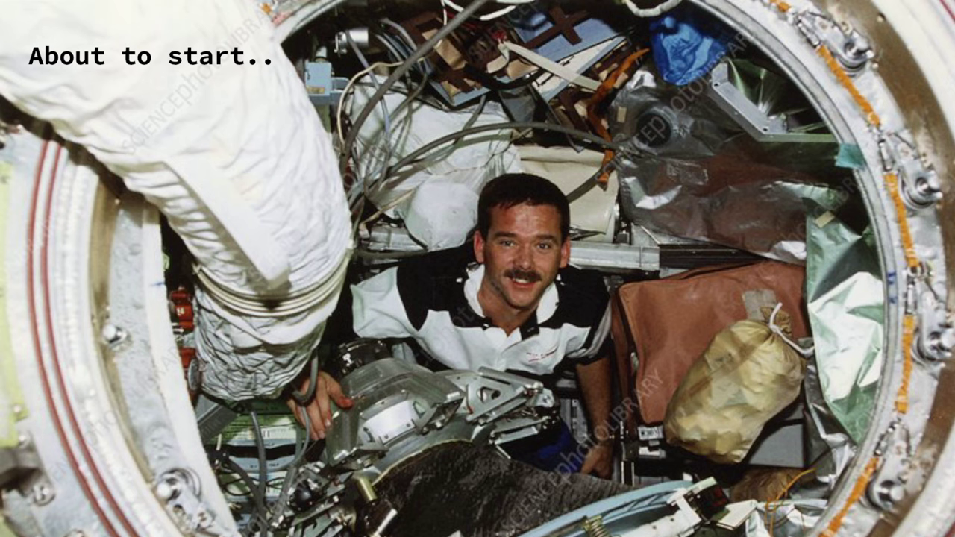
# Step: Switch the OBS broadcast from the 'About to start..' slide to the screen capture
pyautogui.hotkey('alt', 'Tab')
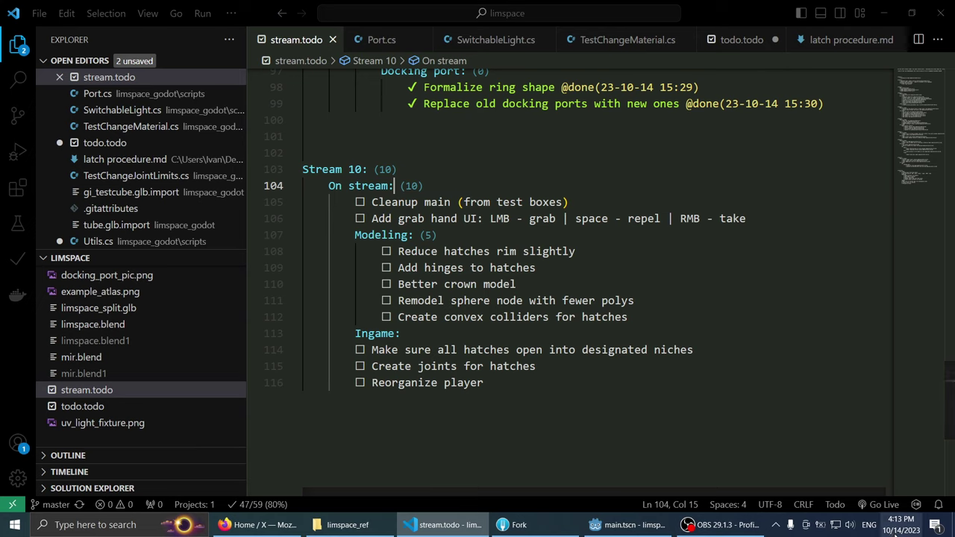
# Step: Scroll back through earlier stream.todo notes, then bring Godot's main.tscn editor forward
pyautogui.moveTo(894, 531)
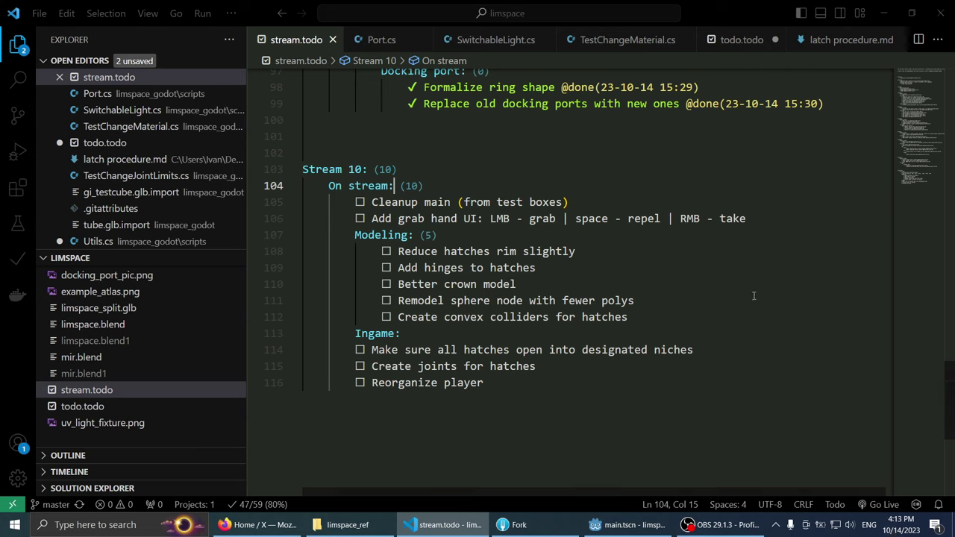
pyautogui.scroll(5, 754, 296)
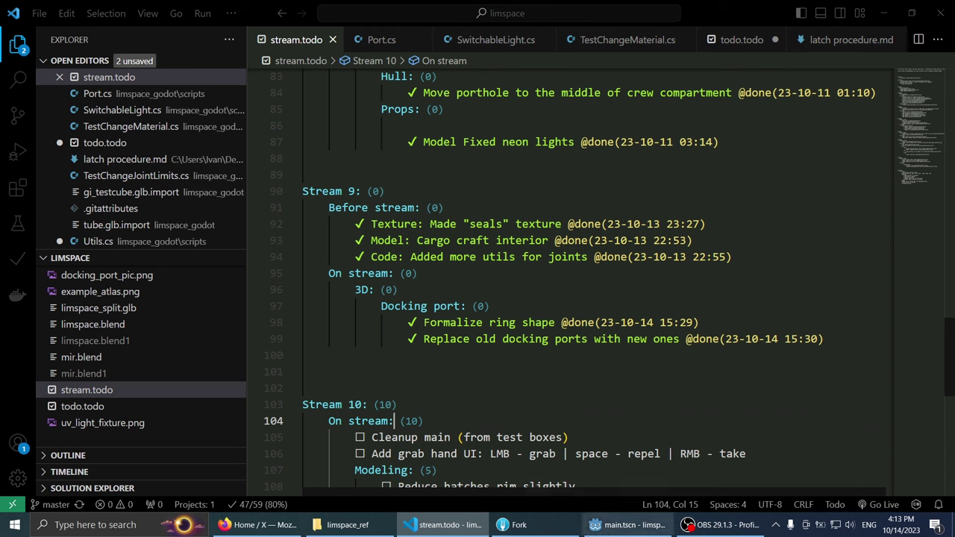
pyautogui.click(626, 524)
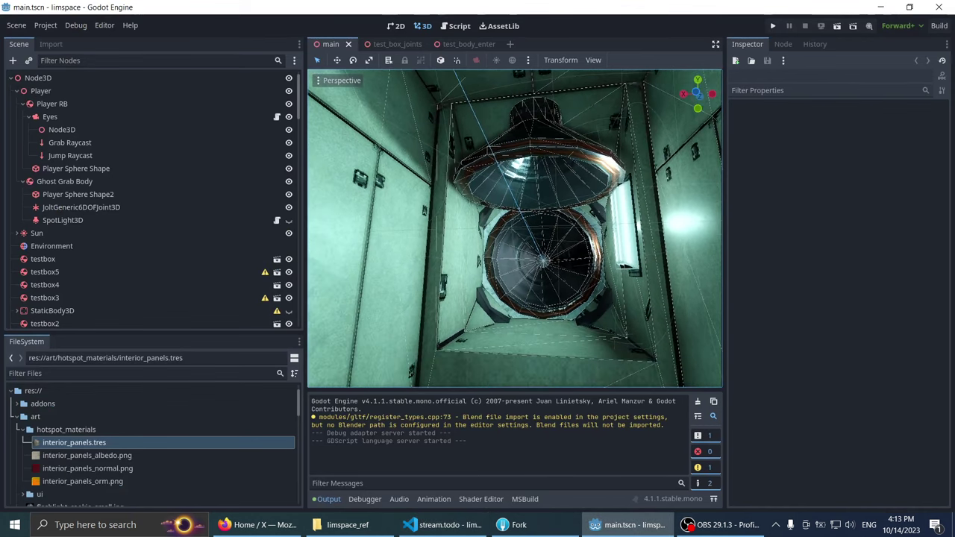
# Step: Fly the camera into the tunnel and select port_passive_hatch above the neon light
pyautogui.moveTo(515, 228)
pyautogui.mouseDown(button='right')
pyautogui.moveTo(522, 224)
pyautogui.moveTo(515, 228)
pyautogui.mouseUp(button='right')
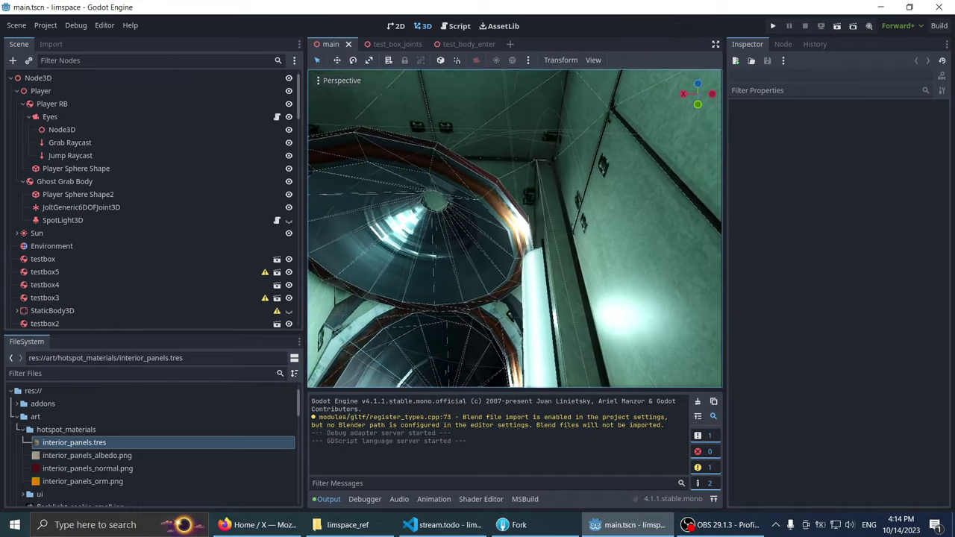
pyautogui.moveTo(509, 196); pyautogui.dragTo(489, 185, button='right')
pyautogui.click(496, 205)
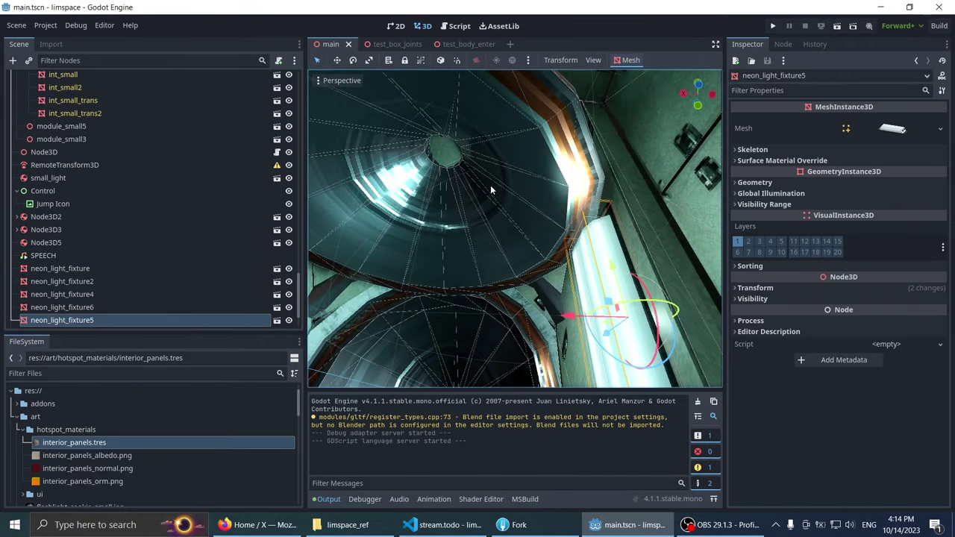
pyautogui.click(490, 185)
# Step: Try moving the hatch twice, undoing each move, then bring OBS to the front
pyautogui.moveTo(488, 182); pyautogui.dragTo(494, 328)
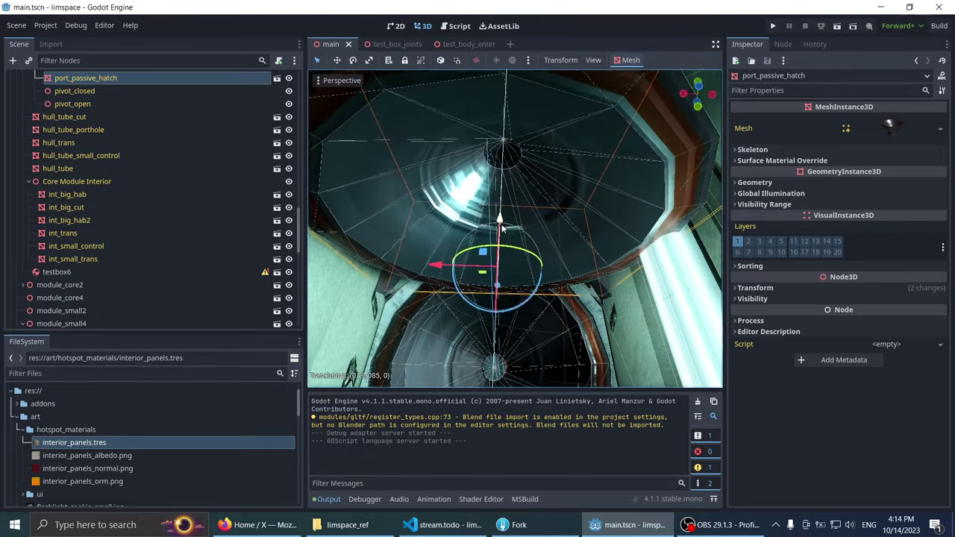
pyautogui.moveTo(494, 329); pyautogui.dragTo(494, 329, button='right')
pyautogui.hotkey('ctrl', 'z')
pyautogui.moveTo(520, 247); pyautogui.dragTo(512, 240, button='right')
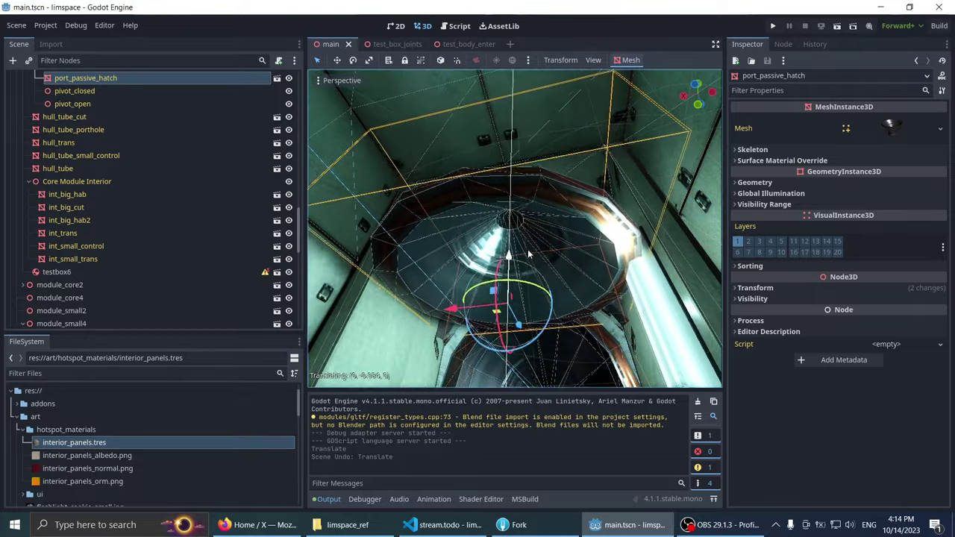
pyautogui.moveTo(512, 213); pyautogui.dragTo(512, 246)
pyautogui.hotkey('ctrl', 'z')
pyautogui.moveTo(512, 246); pyautogui.dragTo(493, 270, button='right')
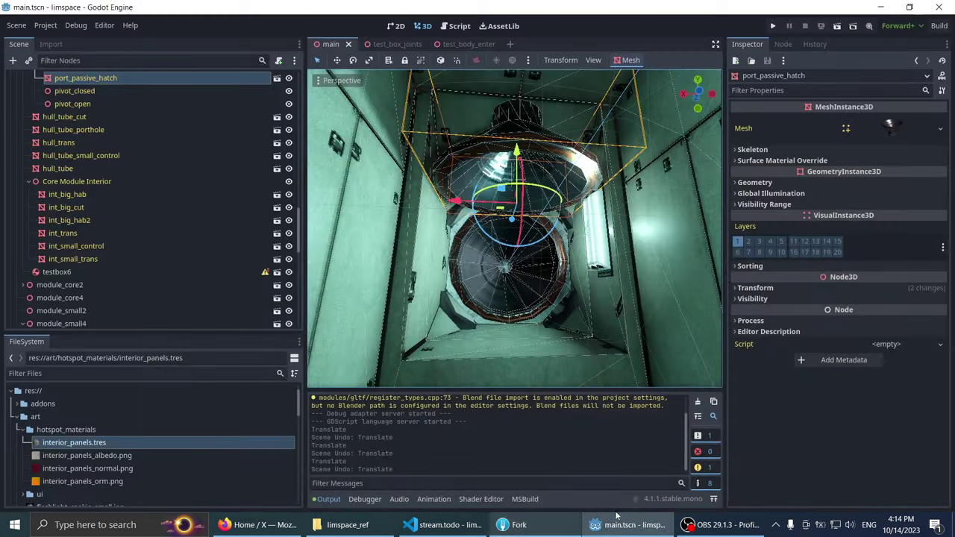
pyautogui.click(712, 525)
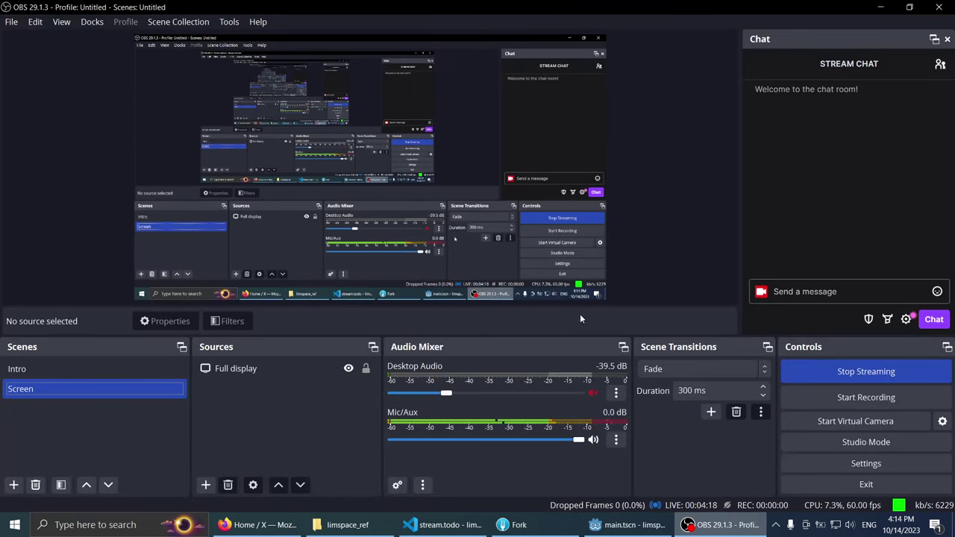
# Step: Return to Godot and freelook around the hatch tunnels and openings in the module
pyautogui.hotkey('alt', 'Tab')
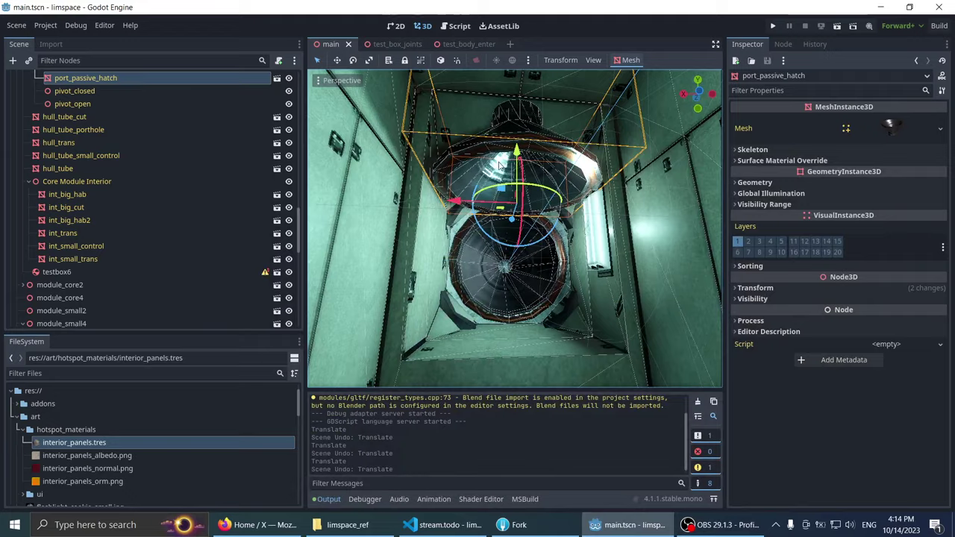
pyautogui.moveTo(515, 228); pyautogui.dragTo(551, 149, button='right')
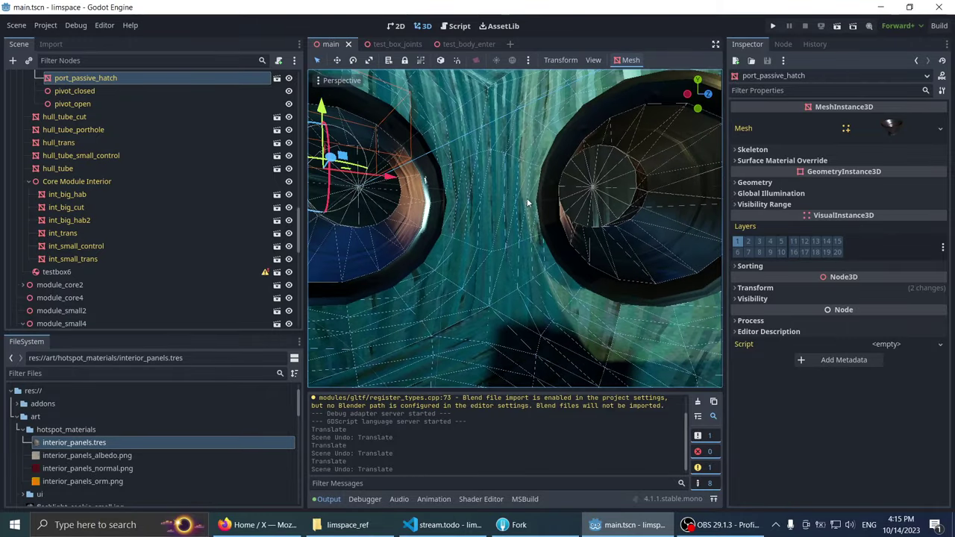
pyautogui.moveTo(527, 200); pyautogui.dragTo(527, 200, button='right')
pyautogui.moveTo(559, 314); pyautogui.dragTo(559, 314, button='right')
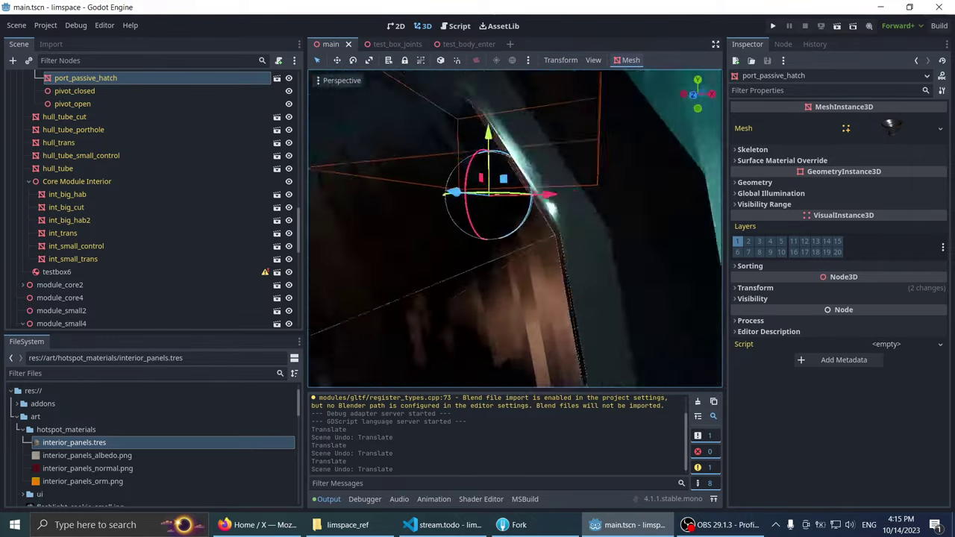
pyautogui.moveTo(711, 302); pyautogui.dragTo(711, 302, button='right')
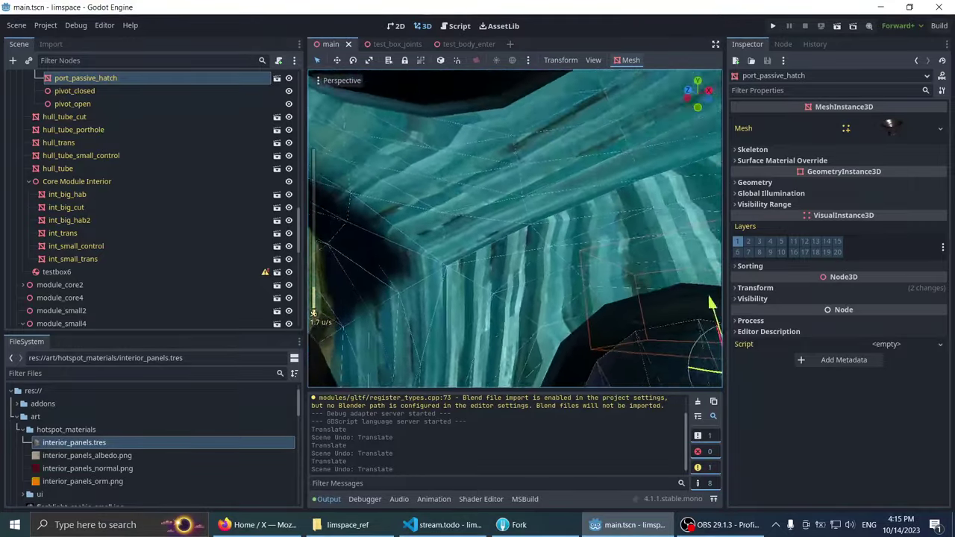
# Step: Test-run the game down the corridor, then return to the stream.todo list
pyautogui.moveTo(515, 227); pyautogui.dragTo(514, 228, button='right')
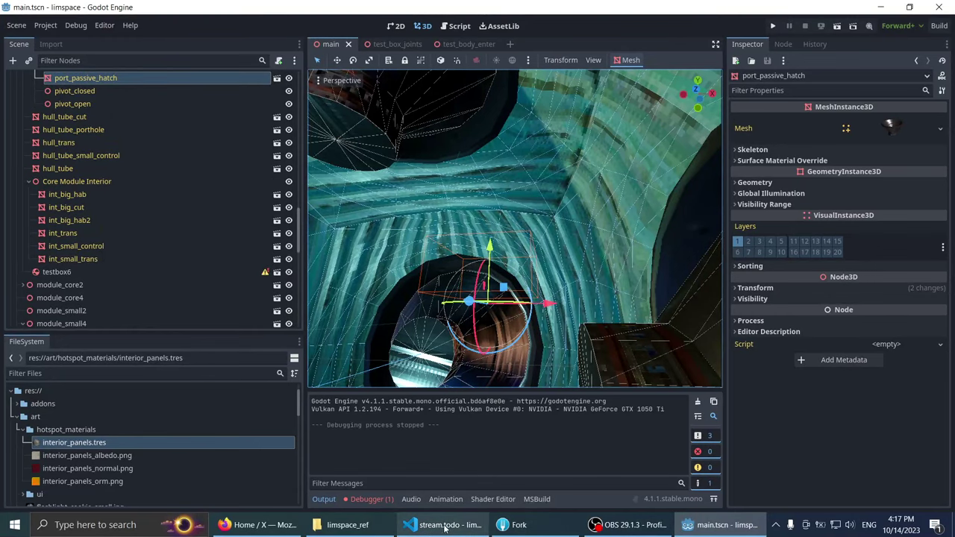
pyautogui.click(446, 525)
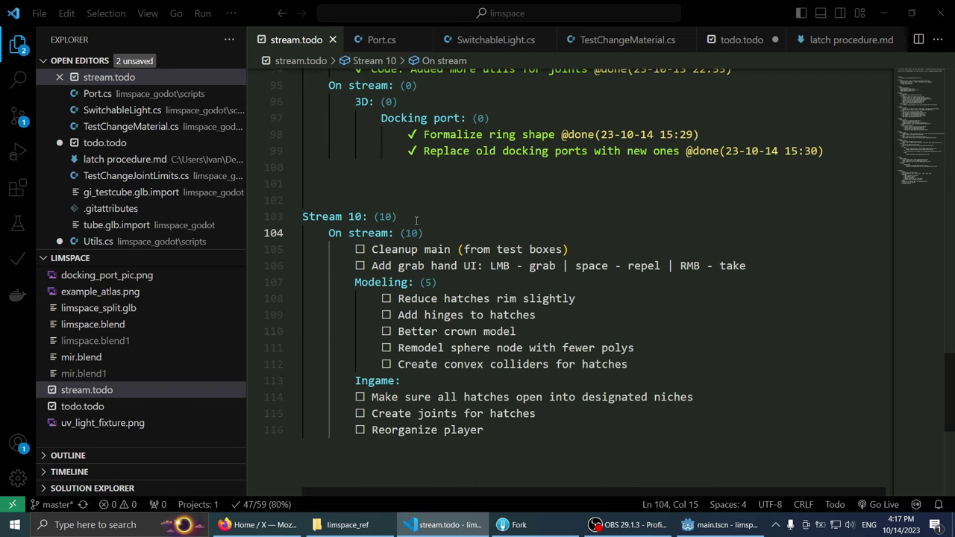
# Step: Add 'Make grab gizmos toggleable in game' below 'Cleanup main (from test boxes)' and save stream.todo
pyautogui.click(569, 249)
pyautogui.scroll(-2, 581, 229)
pyautogui.scroll(1, 583, 228)
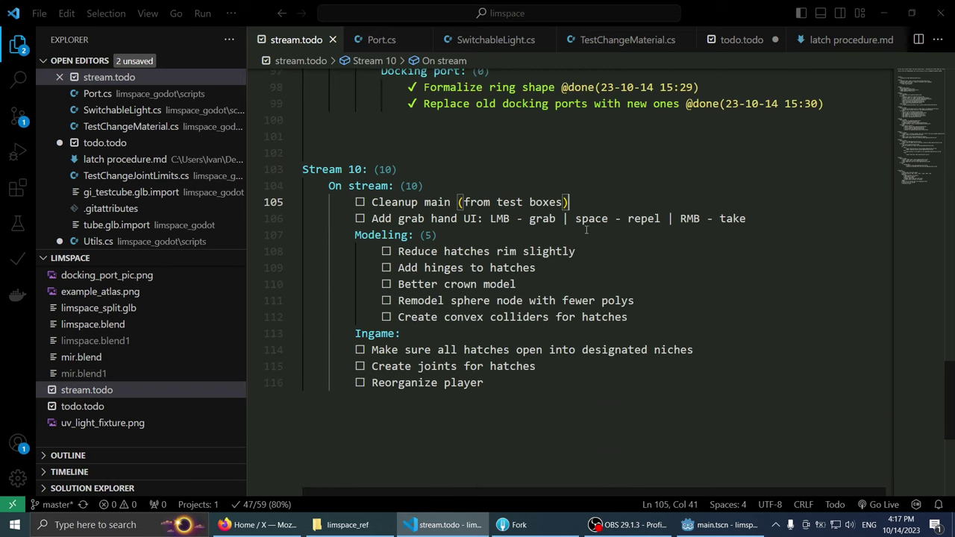
pyautogui.scroll(1, 600, 208)
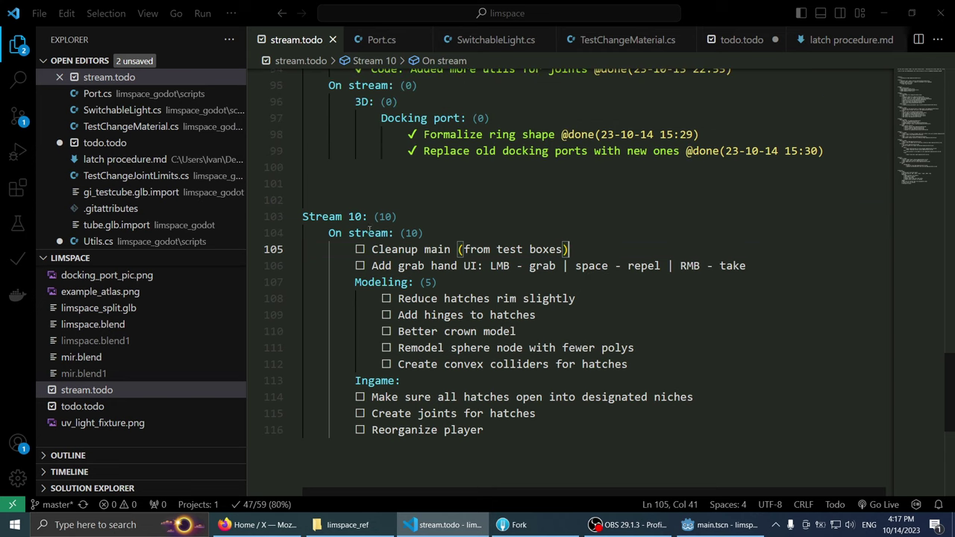
pyautogui.moveTo(371, 266); pyautogui.dragTo(797, 261)
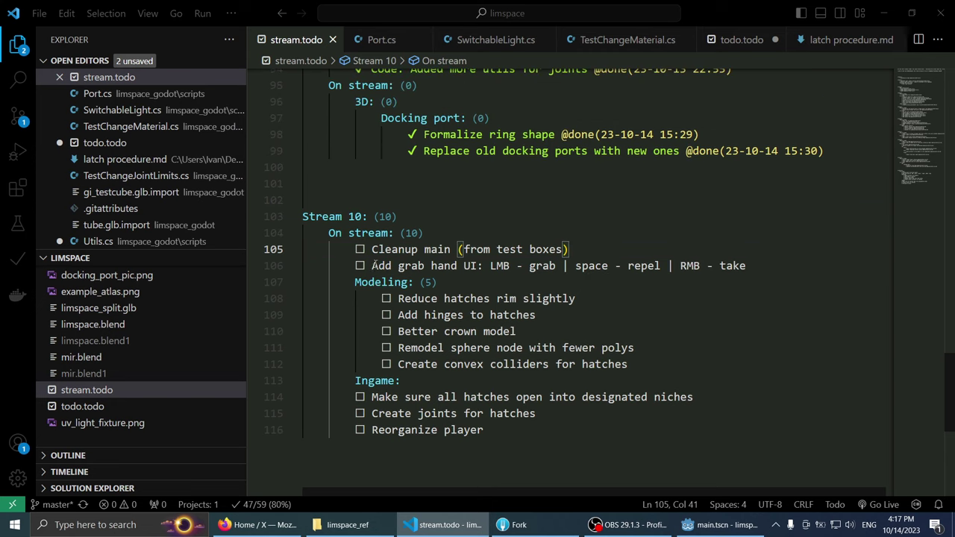
pyautogui.click(767, 256)
pyautogui.press('Return')
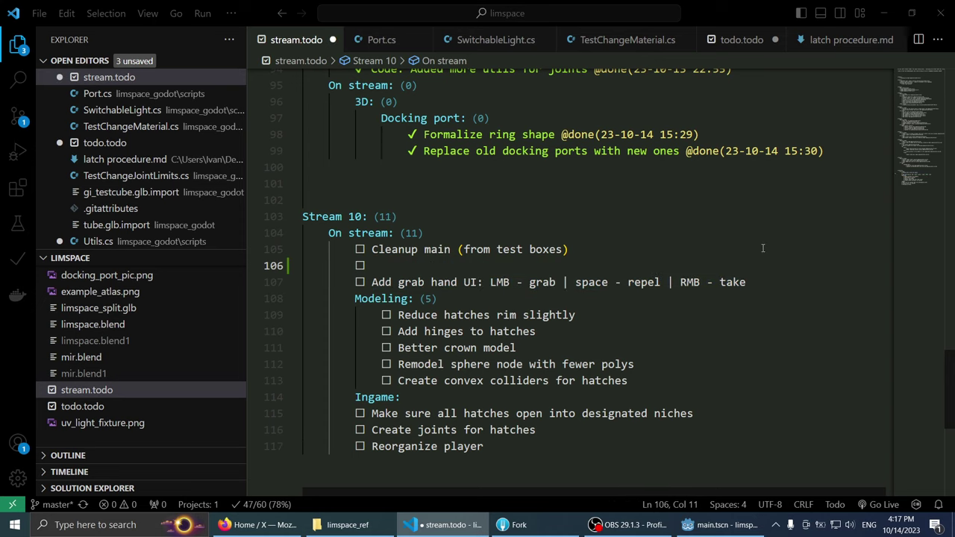
pyautogui.write('Make g')
pyautogui.write('izmos')
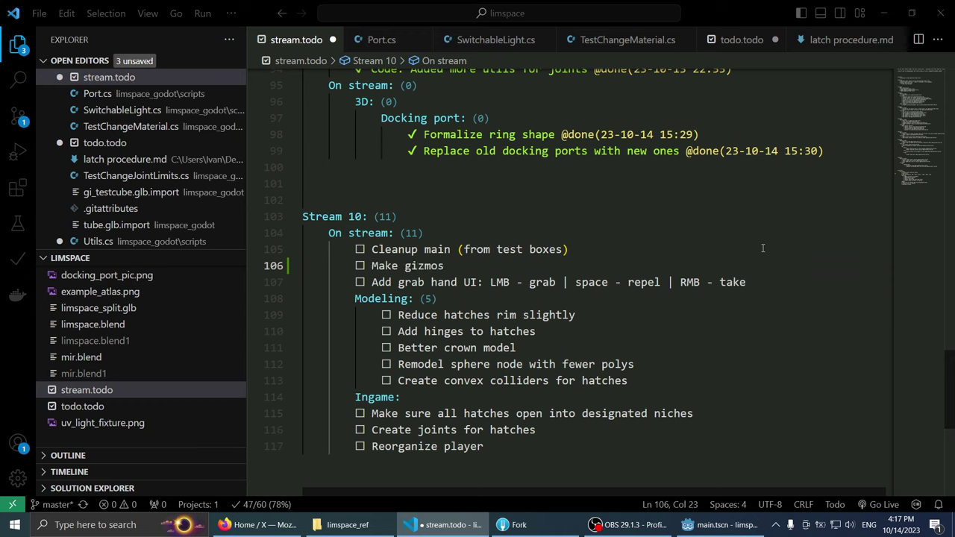
pyautogui.hotkey('ctrl', 'shift', 'Left')
pyautogui.write('grab giz')
pyautogui.write('mos toggle')
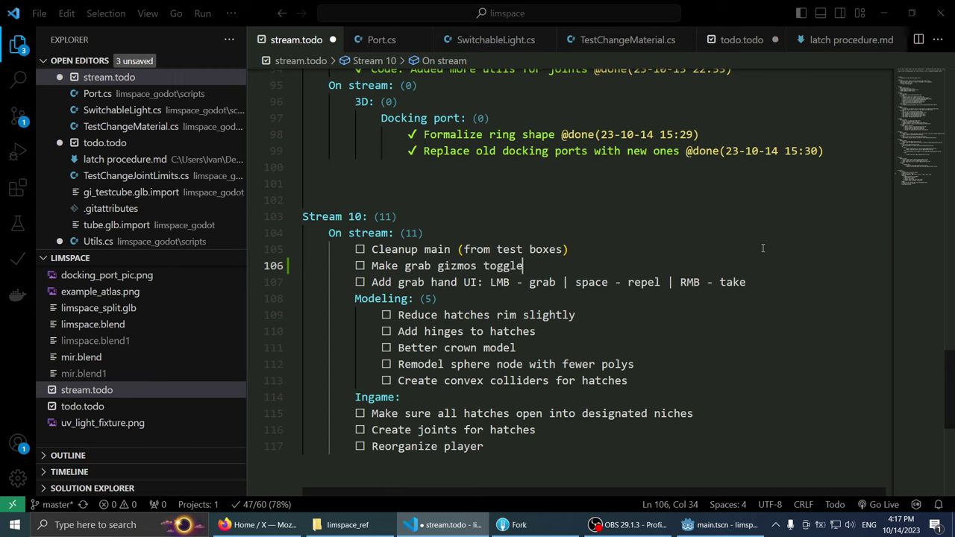
pyautogui.write('able in game')
pyautogui.hotkey('ctrl', 's')
pyautogui.press('Down')
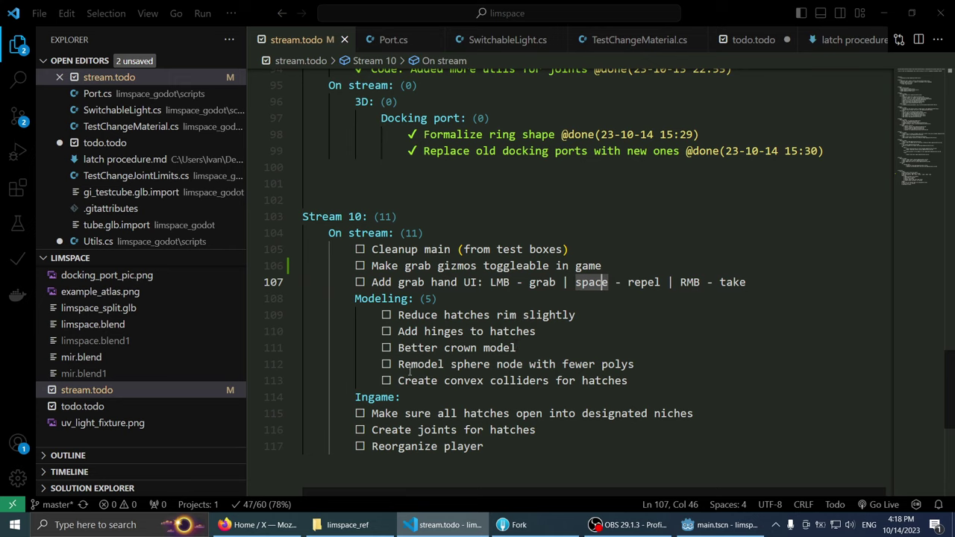
pyautogui.click(608, 381)
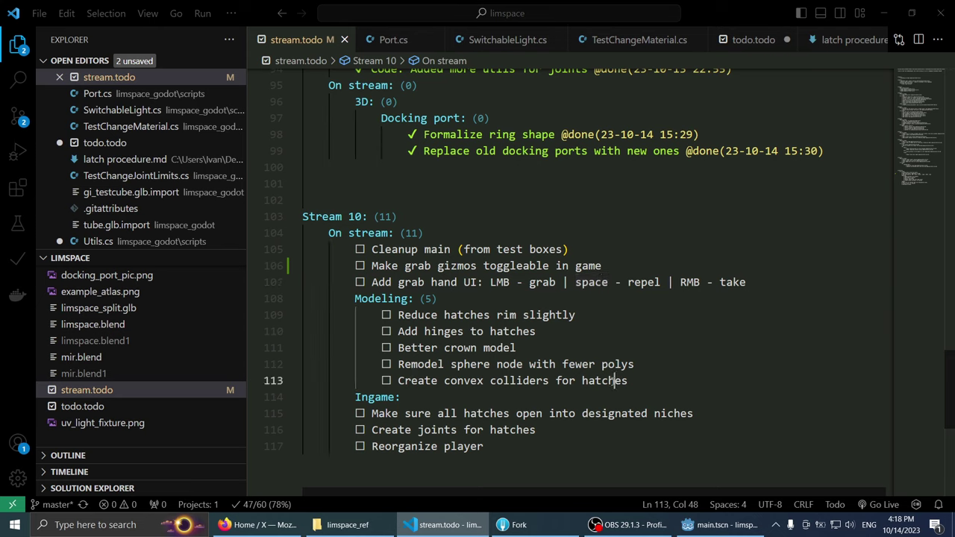
pyautogui.doubleClick(518, 380)
pyautogui.click(631, 380)
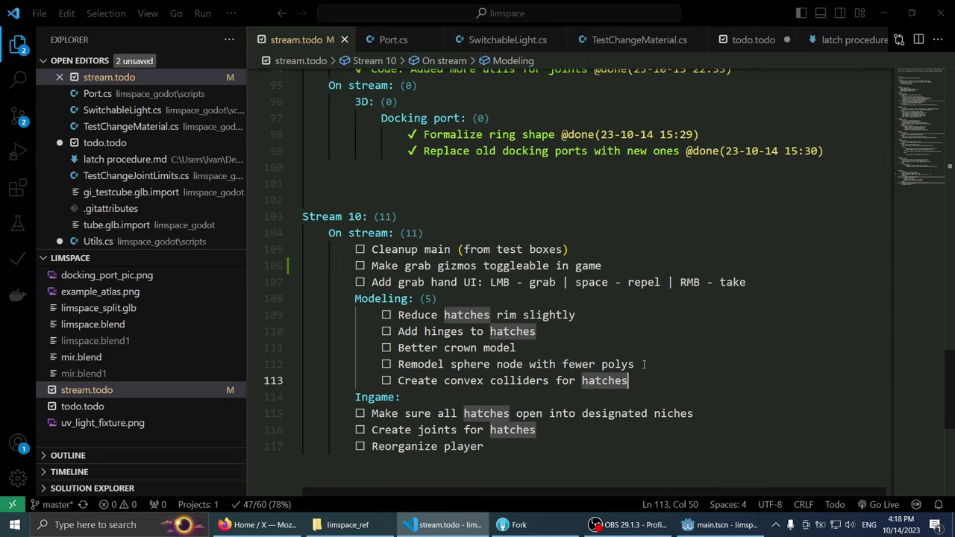
pyautogui.scroll(-1, 512, 344)
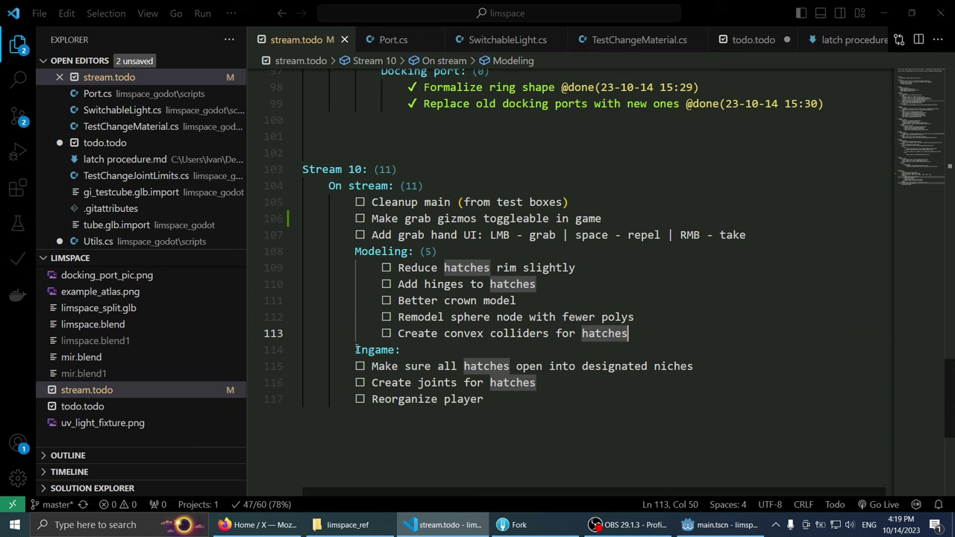
pyautogui.moveTo(364, 353); pyautogui.dragTo(624, 395)
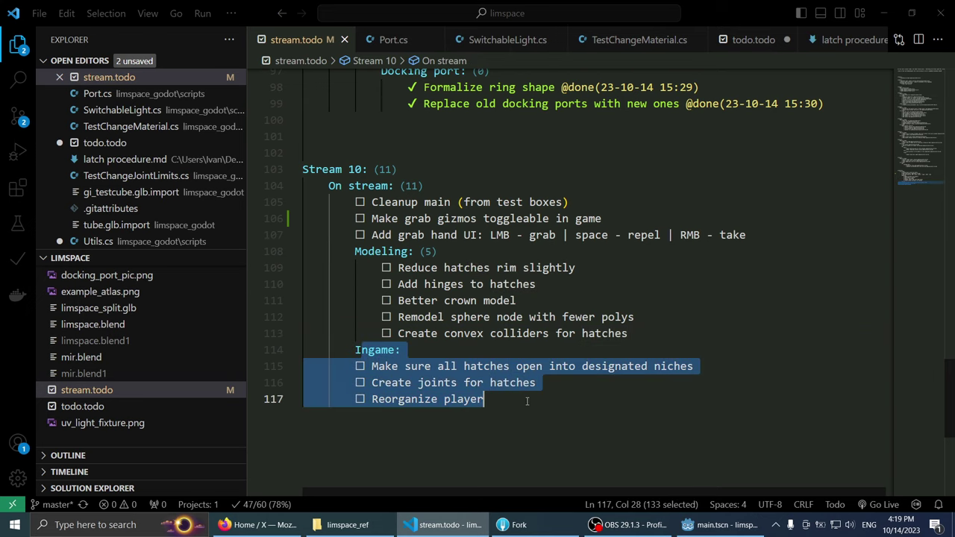
pyautogui.click(625, 393)
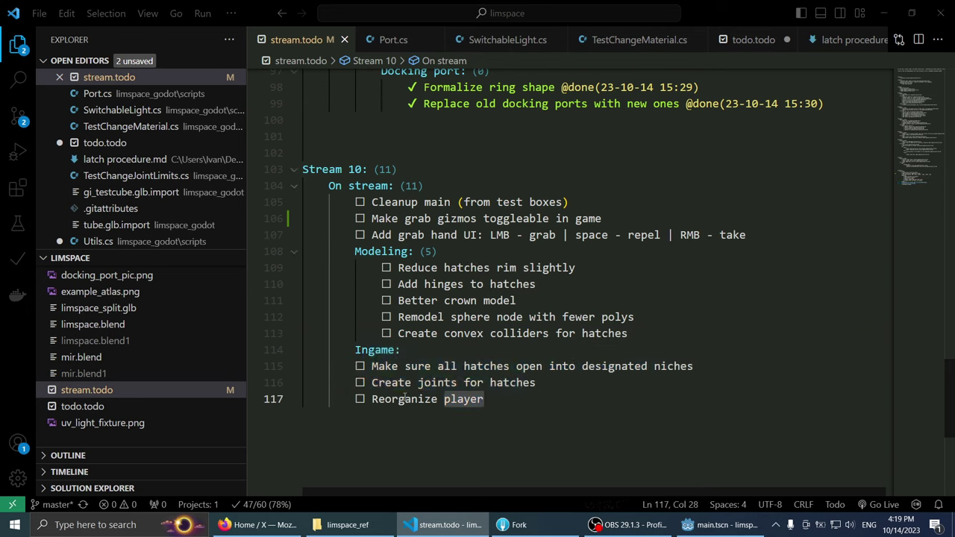
pyautogui.moveTo(624, 395); pyautogui.dragTo(305, 349)
pyautogui.click(517, 299)
pyautogui.scroll(1, 597, 294)
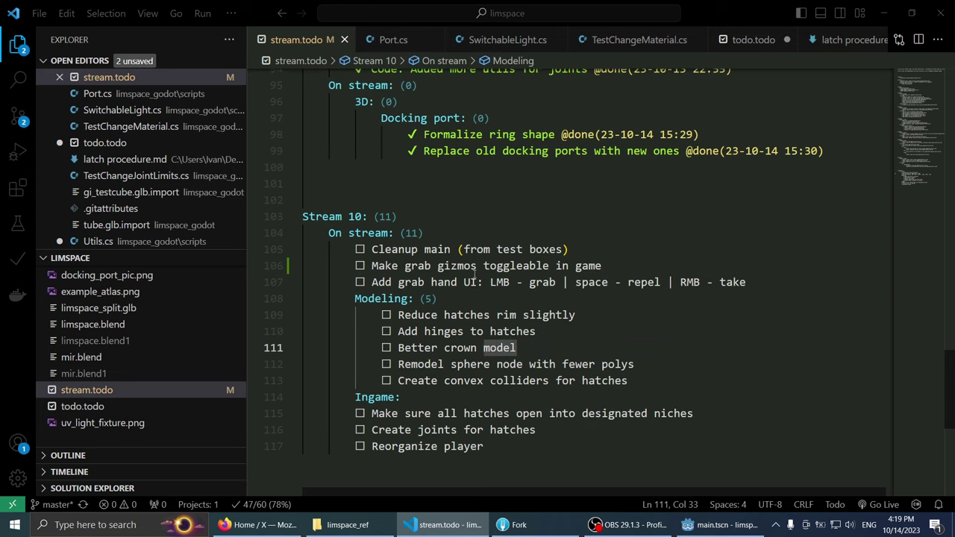
pyautogui.click(589, 252)
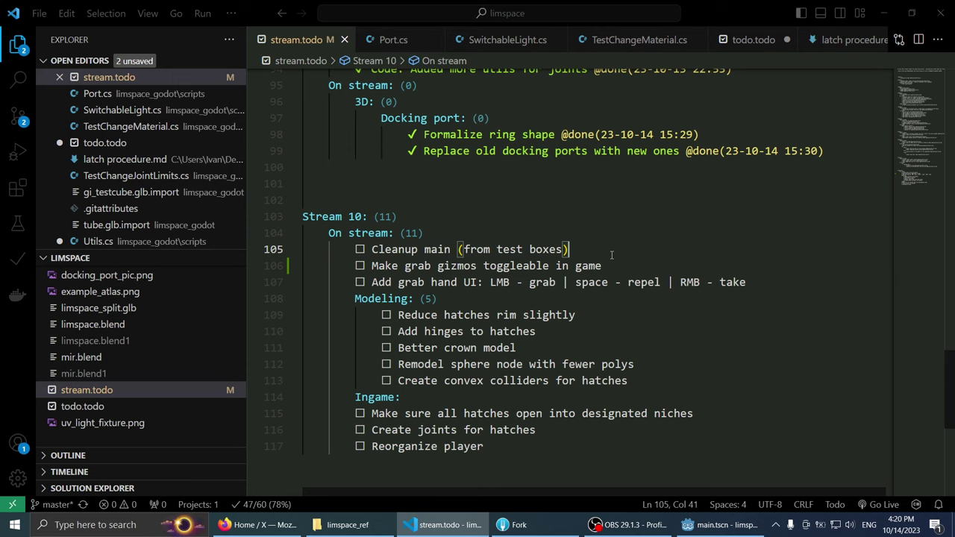
pyautogui.hotkey('alt', 'Tab')
pyautogui.hotkey('alt', 'Tab')
# Step: Zoom and orbit around the hatch in Godot, then switch to Fork's two unstaged changes
pyautogui.click(716, 524)
pyautogui.scroll(5, 515, 228)
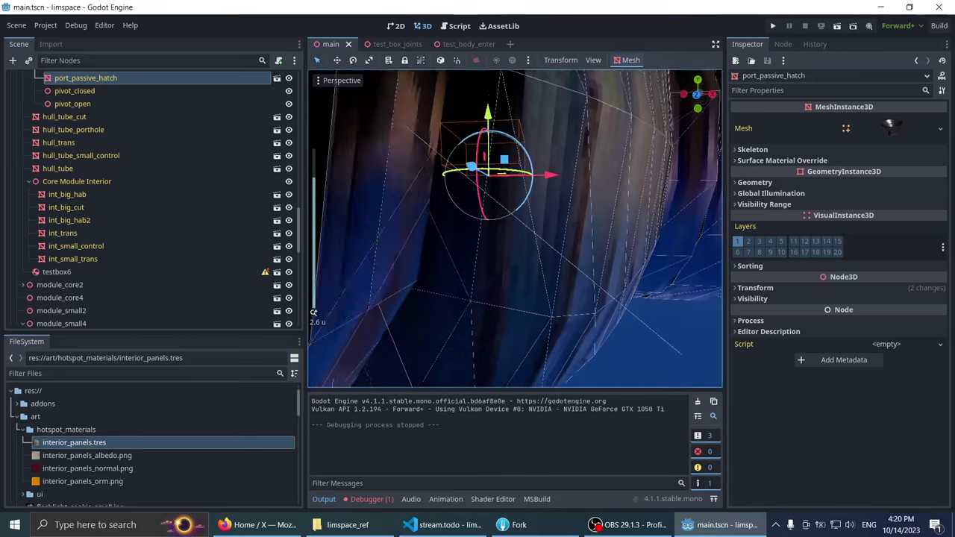
pyautogui.moveTo(506, 155); pyautogui.dragTo(508, 161, button='middle')
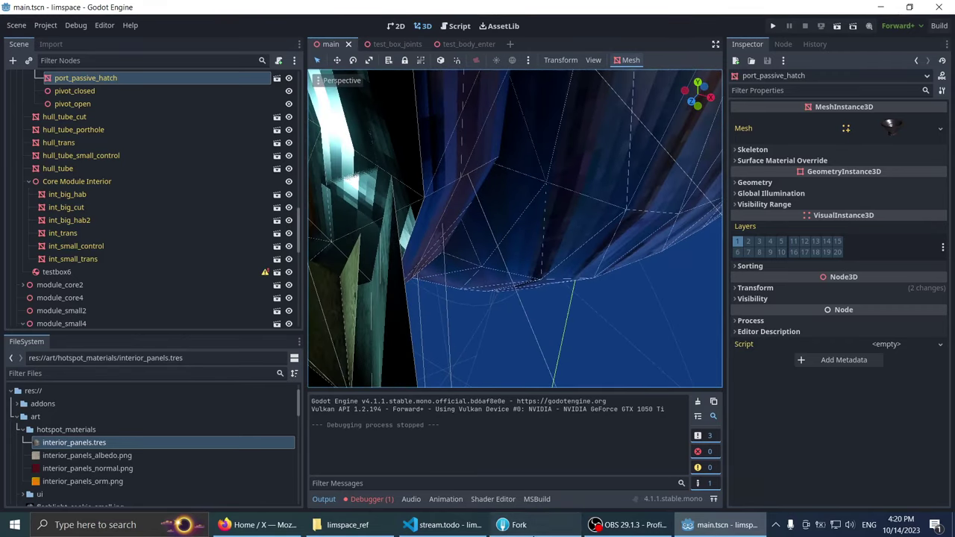
pyautogui.hotkey('alt', 'Tab')
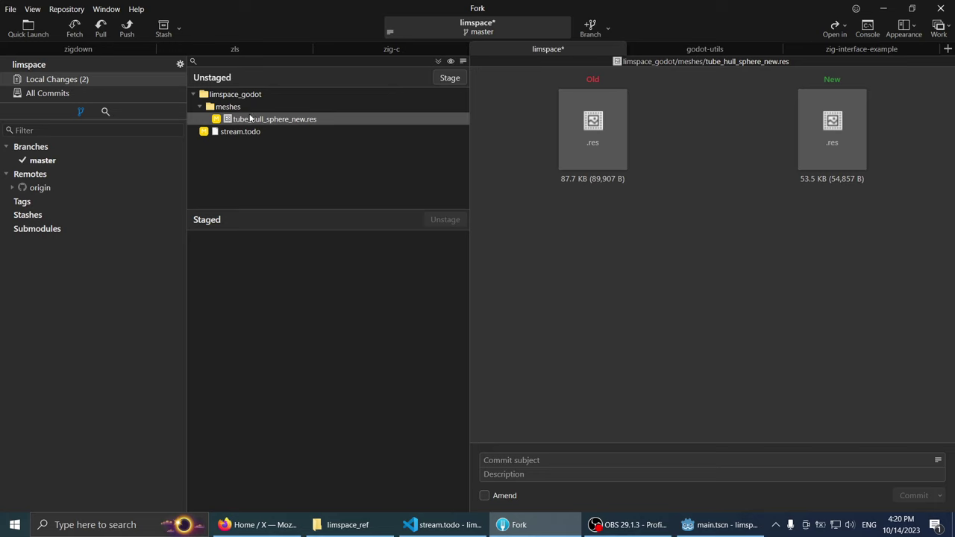
# Step: Stage tube_hull_sphere_new.res and stream.todo and commit both as 'New sphere'
pyautogui.doubleClick(251, 119)
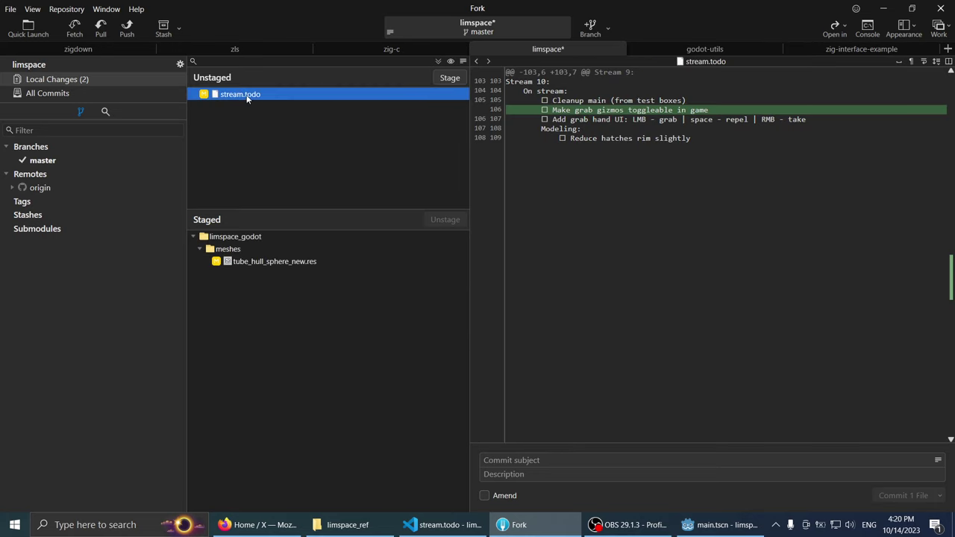
pyautogui.doubleClick(244, 95)
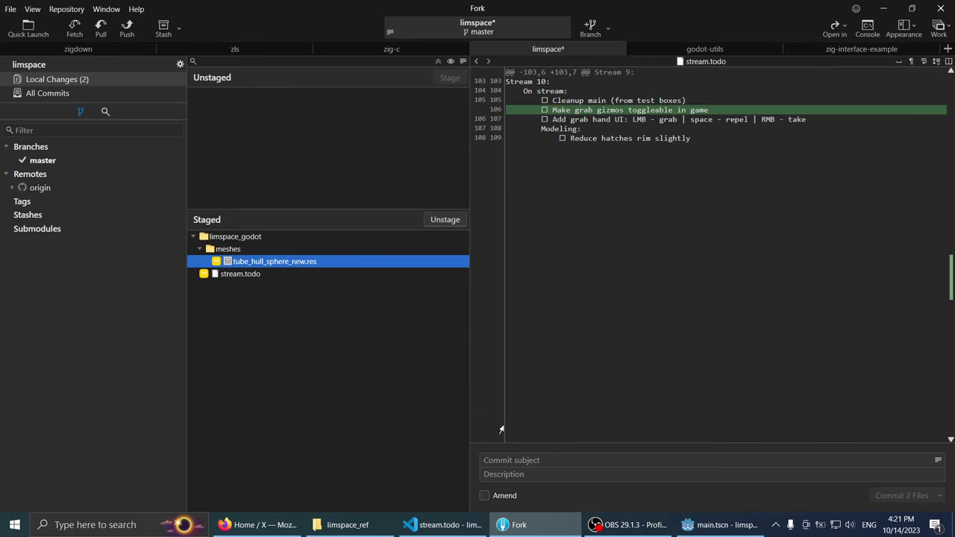
pyautogui.click(525, 460)
pyautogui.write('New sphere')
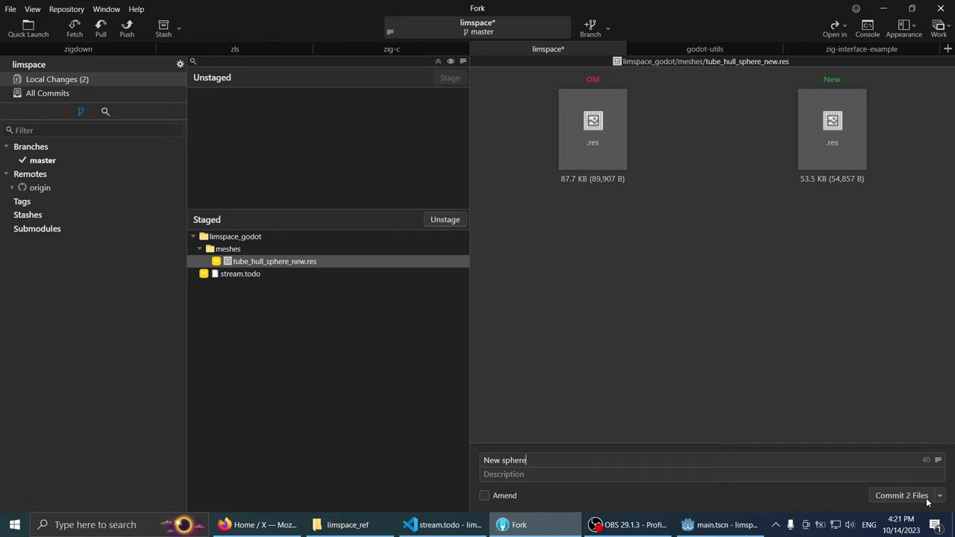
pyautogui.click(901, 496)
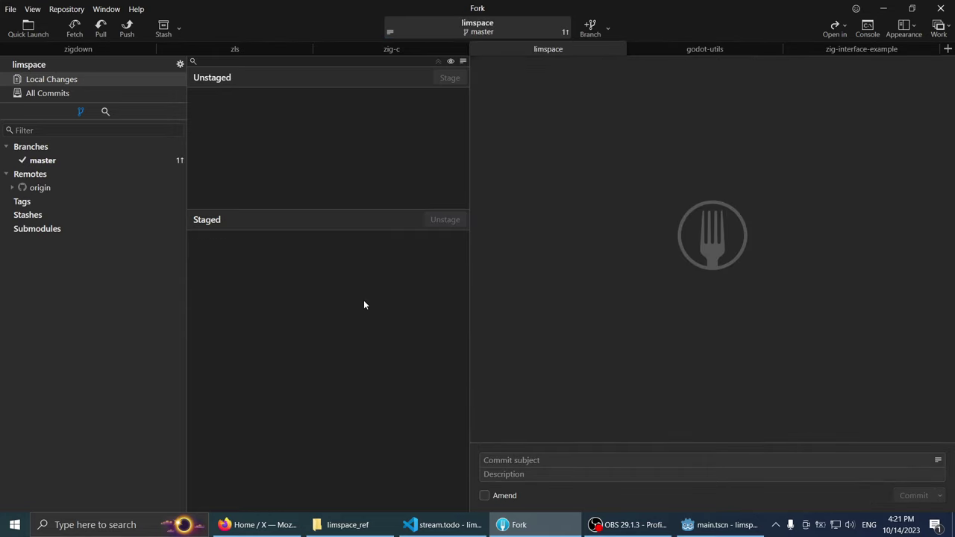
pyautogui.hotkey('alt', 'Tab')
pyautogui.moveTo(361, 293)
pyautogui.mouseDown(button='middle')
pyautogui.moveTo(383, 197)
pyautogui.moveTo(411, 185)
pyautogui.moveTo(452, 215)
pyautogui.moveTo(439, 219)
pyautogui.mouseUp(button='middle')
# Step: Toggle distraction-free mode and orbit out to bring the test cubes into view
pyautogui.hotkey('ctrl', 'shift', 'F11')
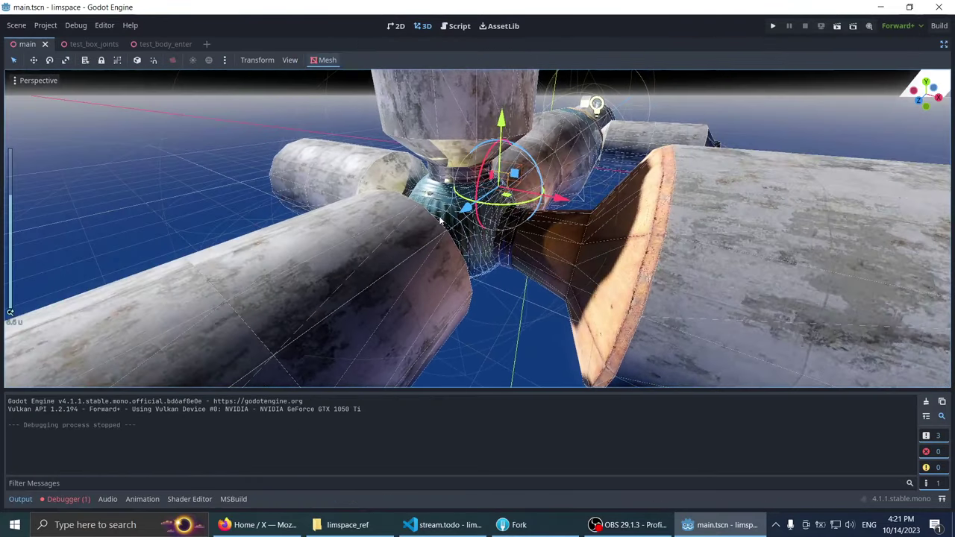
pyautogui.moveTo(537, 302)
pyautogui.mouseDown(button='middle')
pyautogui.moveTo(389, 219)
pyautogui.moveTo(205, 334)
pyautogui.mouseUp(button='middle')
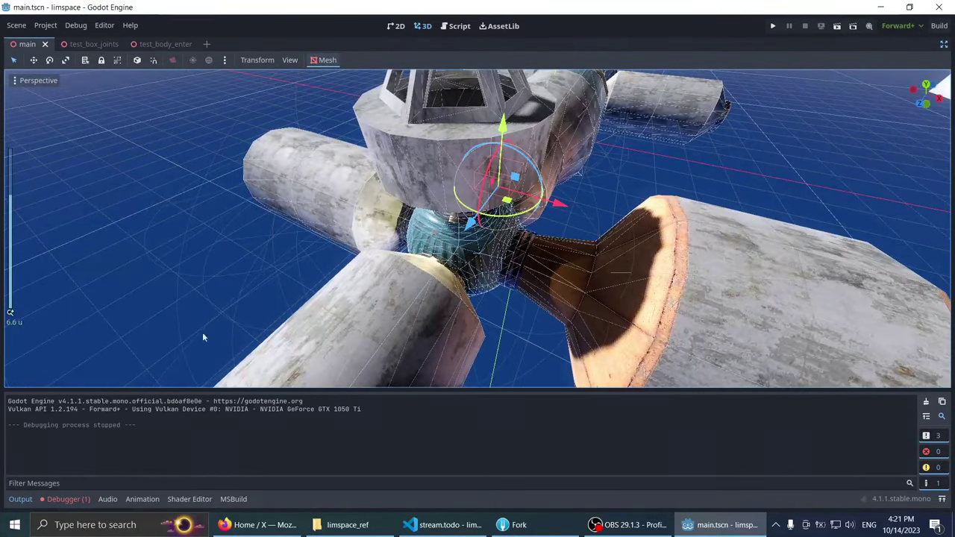
pyautogui.click(21, 499)
pyautogui.moveTo(187, 388)
pyautogui.mouseDown(button='middle')
pyautogui.moveTo(258, 354)
pyautogui.moveTo(357, 351)
pyautogui.moveTo(672, 288)
pyautogui.moveTo(449, 232)
pyautogui.mouseUp(button='middle')
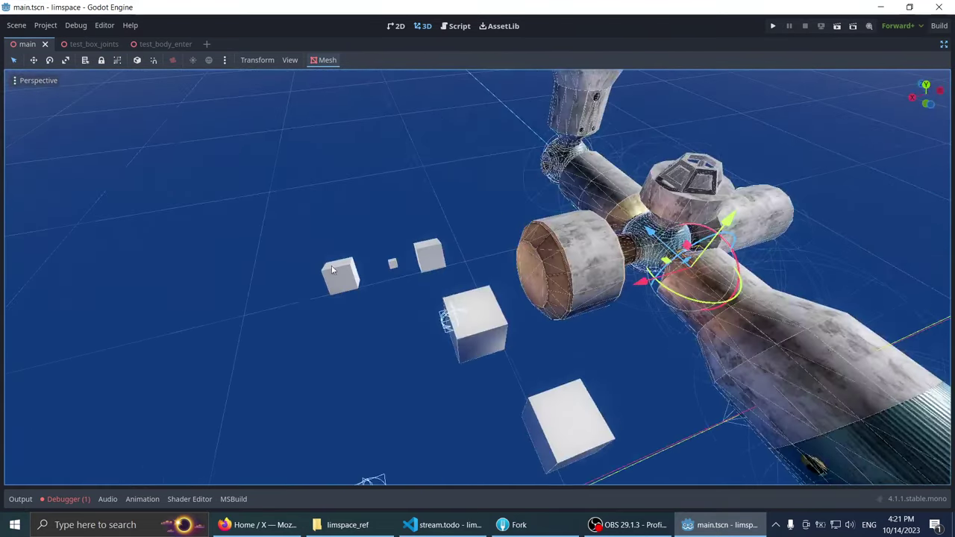
pyautogui.hotkey('ctrl', 'shift', 'F11')
pyautogui.scroll(5, 41, 138)
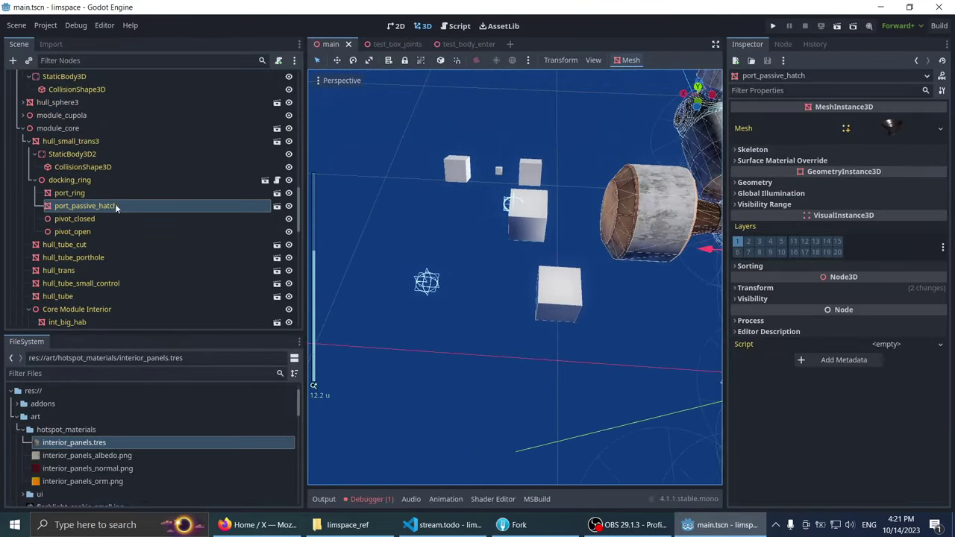
pyautogui.scroll(5, 41, 138)
pyautogui.scroll(5, 41, 138)
pyautogui.scroll(3, 41, 138)
# Step: Select Player, Sun, Environment and testbox in the Scene dock, orbiting around testbox
pyautogui.doubleClick(30, 91)
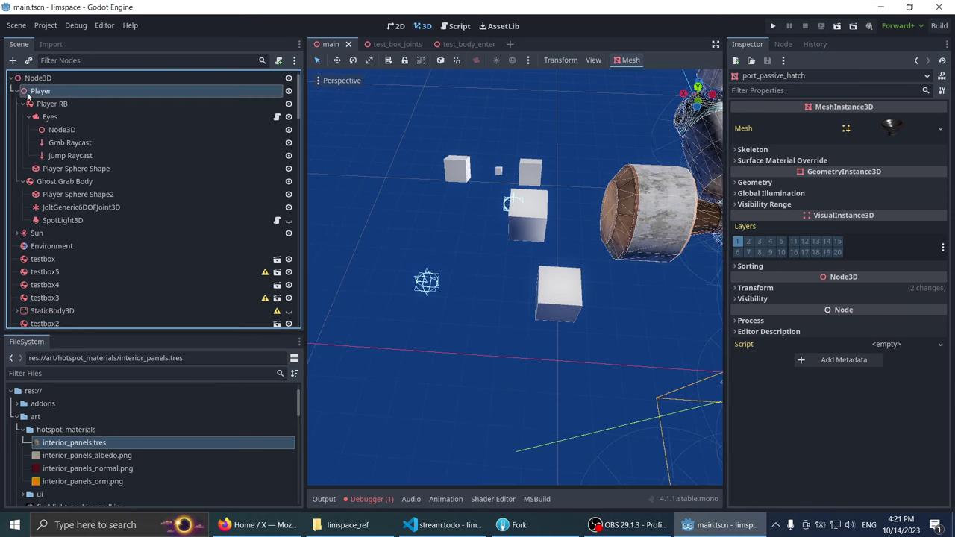
pyautogui.click(18, 91)
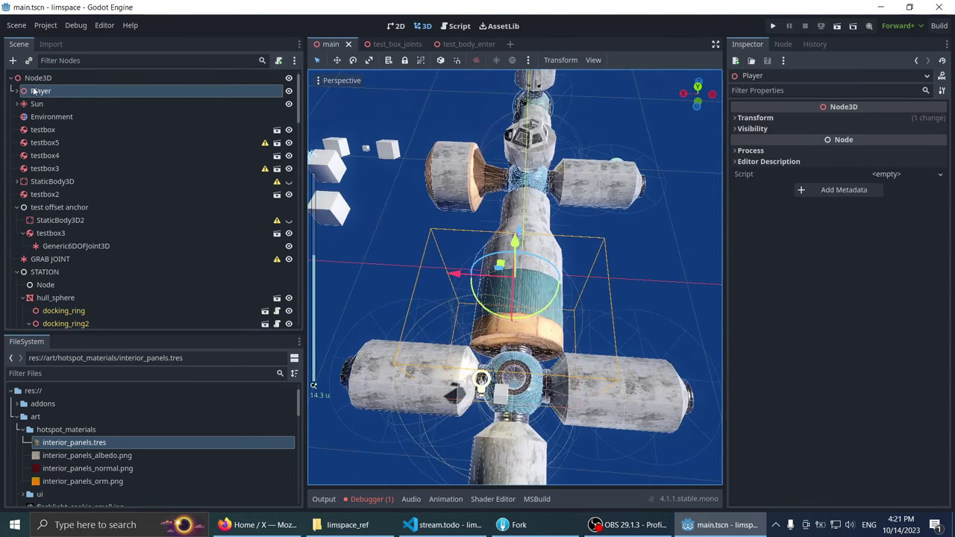
pyautogui.doubleClick(34, 103)
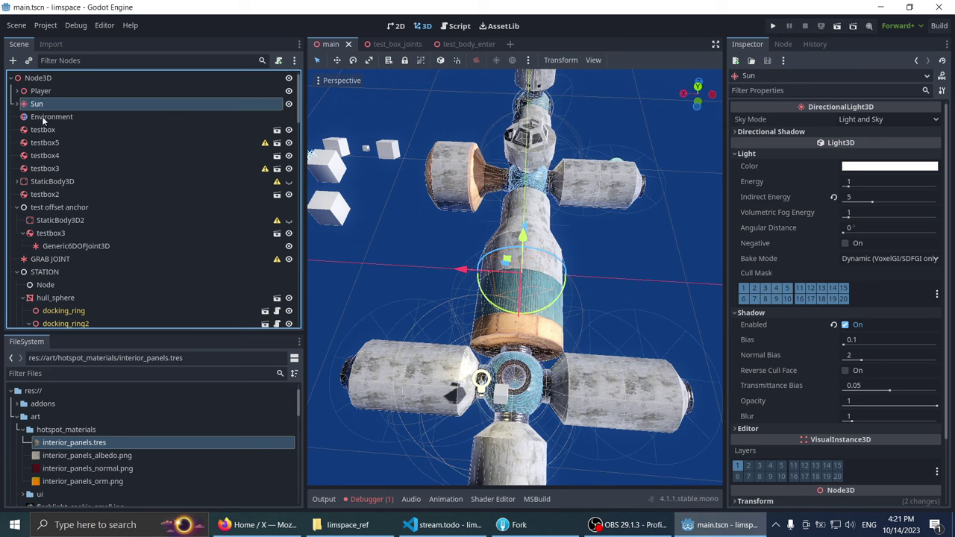
pyautogui.click(47, 116)
pyautogui.doubleClick(43, 129)
pyautogui.moveTo(606, 402)
pyautogui.mouseDown(button='middle')
pyautogui.moveTo(448, 312)
pyautogui.moveTo(458, 216)
pyautogui.mouseUp(button='middle')
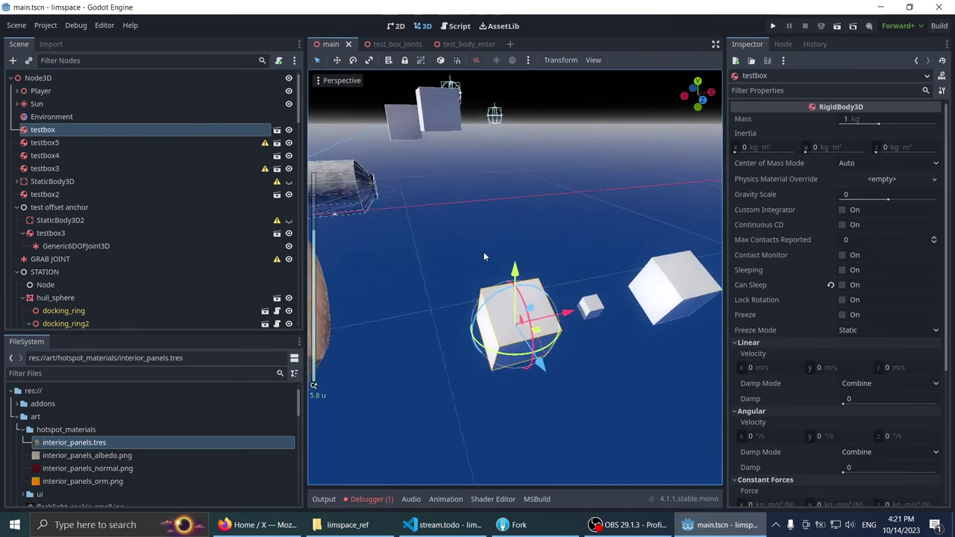
pyautogui.scroll(2, 458, 216)
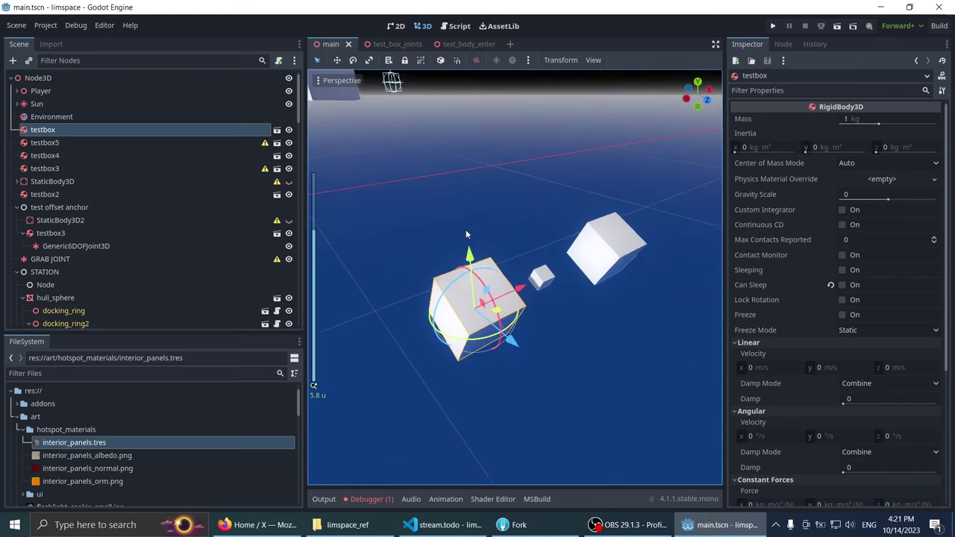
pyautogui.moveTo(458, 216)
pyautogui.mouseDown(button='middle')
pyautogui.moveTo(426, 300)
pyautogui.moveTo(502, 287)
pyautogui.mouseUp(button='middle')
pyautogui.scroll(1, 433, 285)
pyautogui.scroll(3, 433, 286)
pyautogui.scroll(-4, 433, 286)
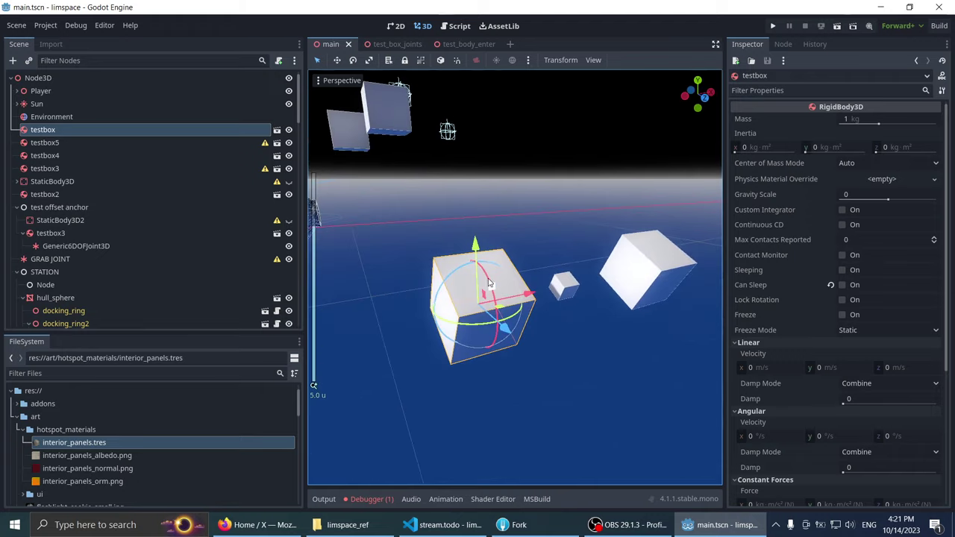
pyautogui.scroll(3, 501, 287)
pyautogui.moveTo(596, 297)
pyautogui.mouseDown(button='middle')
pyautogui.moveTo(459, 278)
pyautogui.moveTo(507, 256)
pyautogui.moveTo(377, 256)
pyautogui.moveTo(534, 346)
pyautogui.mouseUp(button='middle')
# Step: Hide the side panels again and orbit around the box to check its placement
pyautogui.hotkey('ctrl', 'shift', 'F11')
pyautogui.scroll(2, 376, 256)
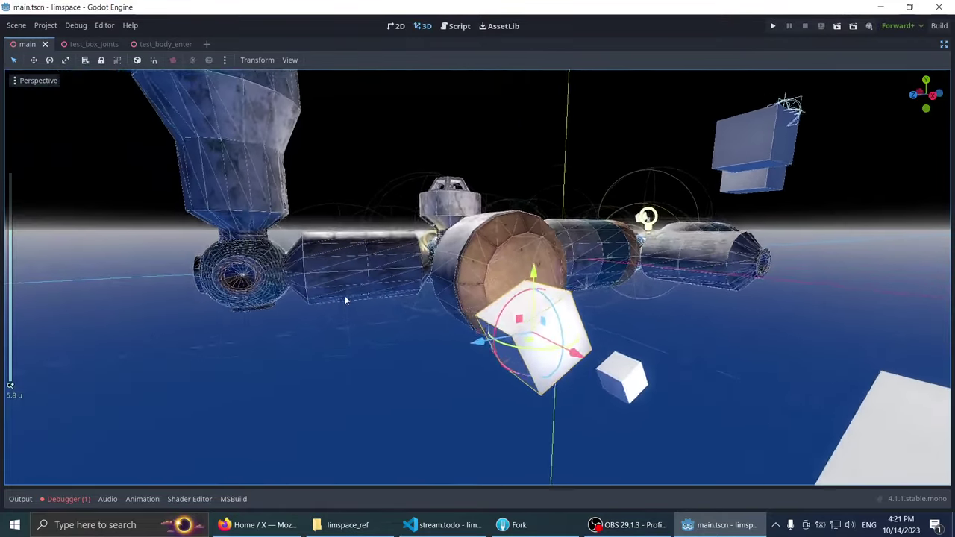
pyautogui.scroll(-1, 535, 345)
pyautogui.scroll(6, 446, 317)
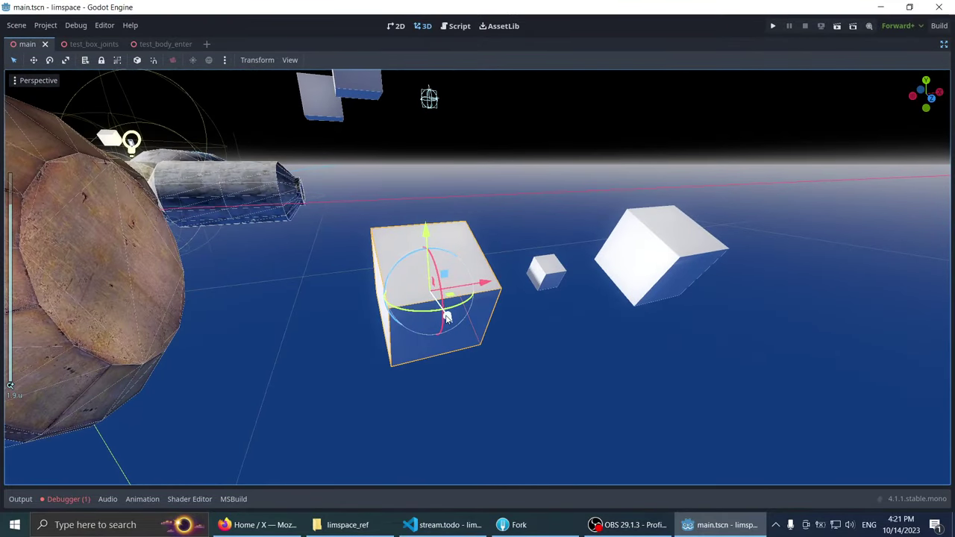
pyautogui.moveTo(471, 265)
pyautogui.mouseDown(button='middle')
pyautogui.moveTo(429, 231)
pyautogui.moveTo(555, 341)
pyautogui.mouseUp(button='middle')
pyautogui.scroll(1, 462, 260)
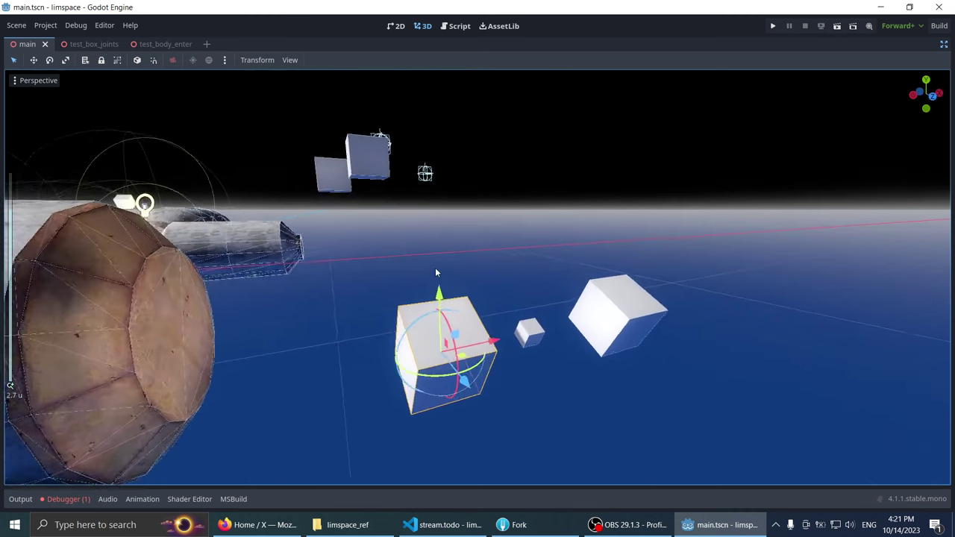
pyautogui.moveTo(492, 274); pyautogui.dragTo(478, 298, button='middle')
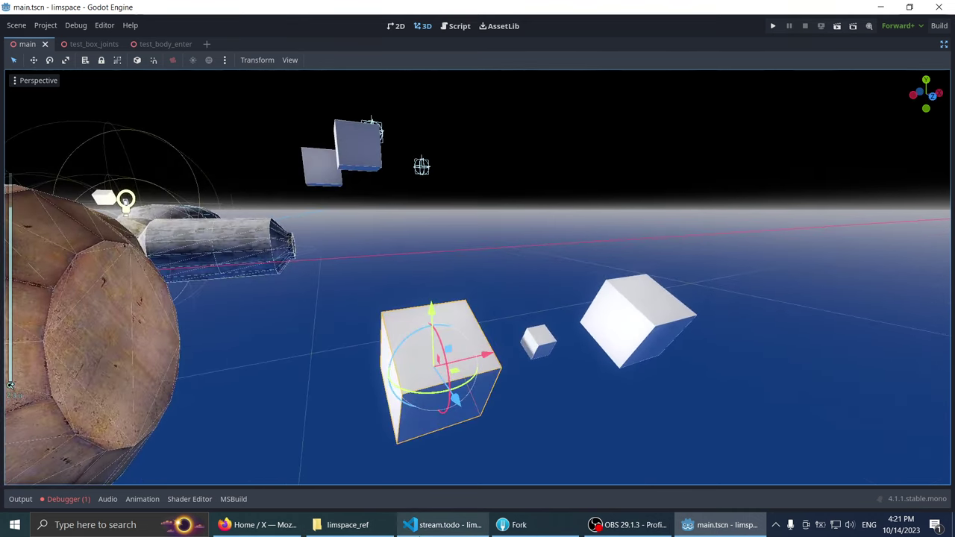
pyautogui.hotkey('alt', 'Tab')
# Step: In todo.todo, add an 'Impl:' section below the NEW TODO STUFF heading
pyautogui.click(119, 405)
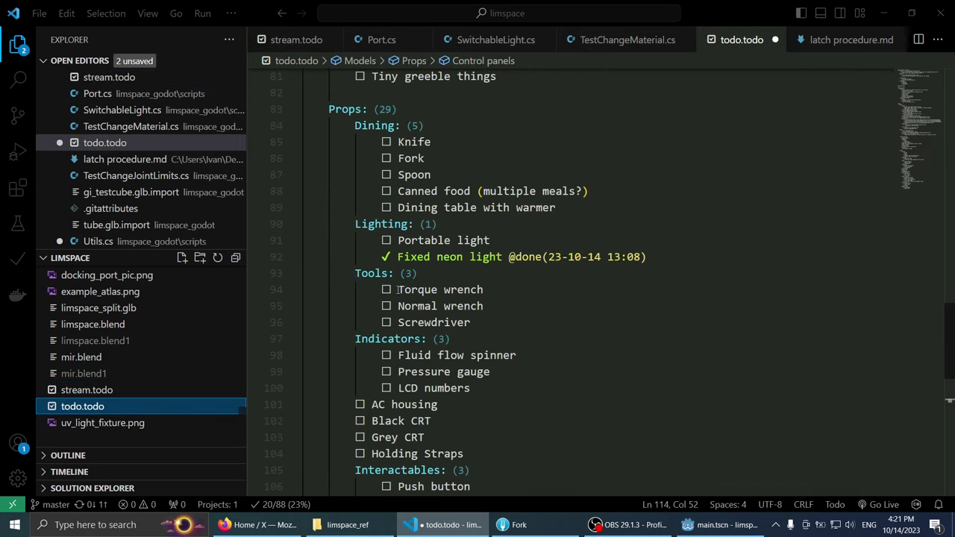
pyautogui.scroll(13, 397, 289)
pyautogui.scroll(14, 361, 403)
pyautogui.scroll(-5, 371, 256)
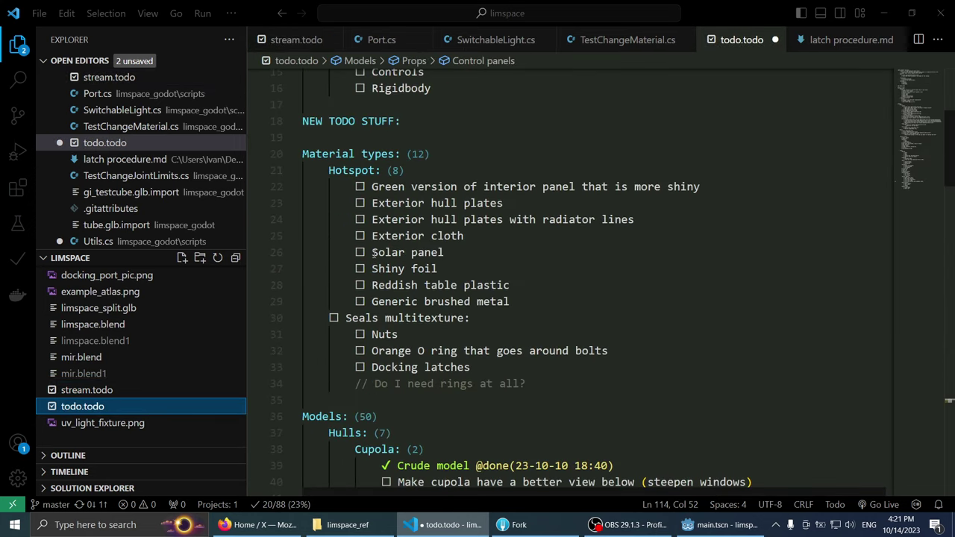
pyautogui.click(483, 121)
pyautogui.press('Return')
pyautogui.press('Return')
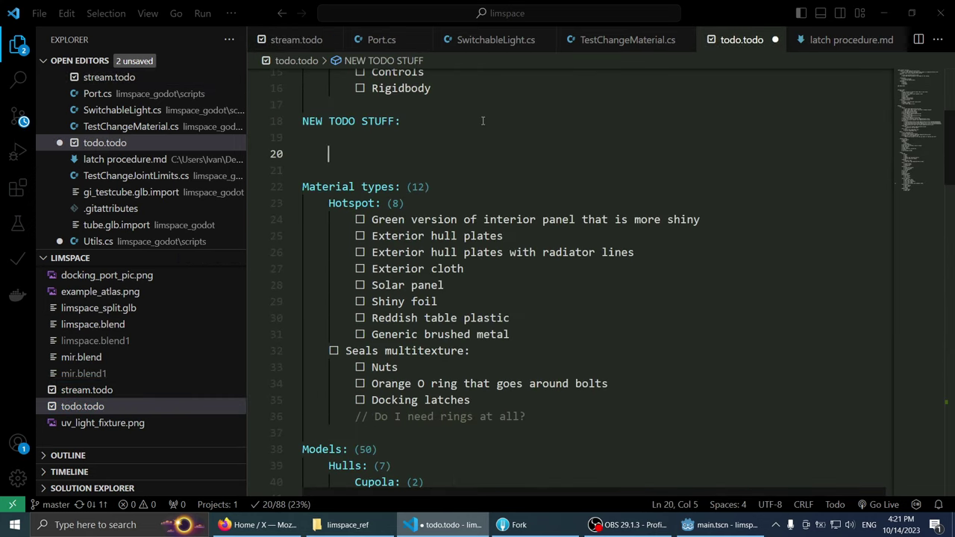
pyautogui.press('Return')
pyautogui.press('BackSpace')
pyautogui.press('BackSpace')
pyautogui.write('m')
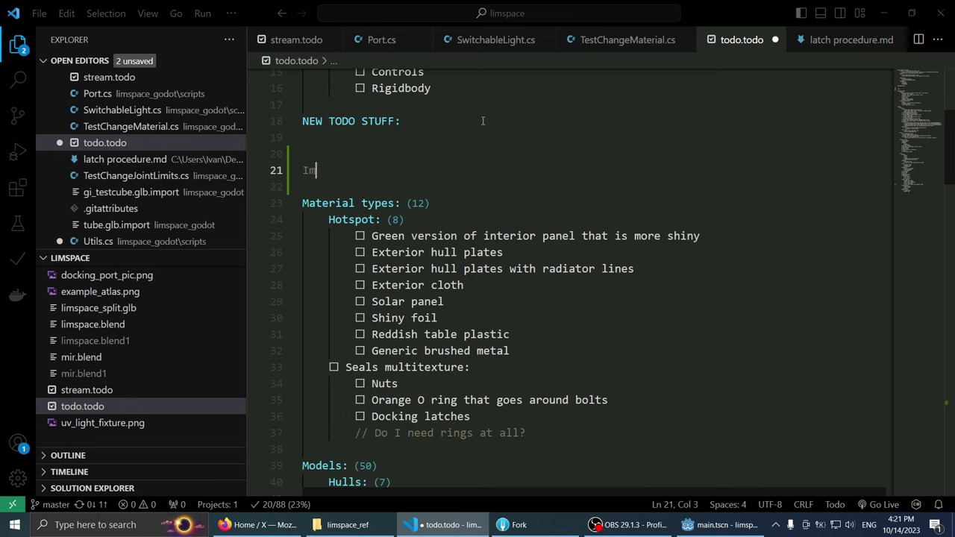
pyautogui.write('pl:')
pyautogui.press('Return')
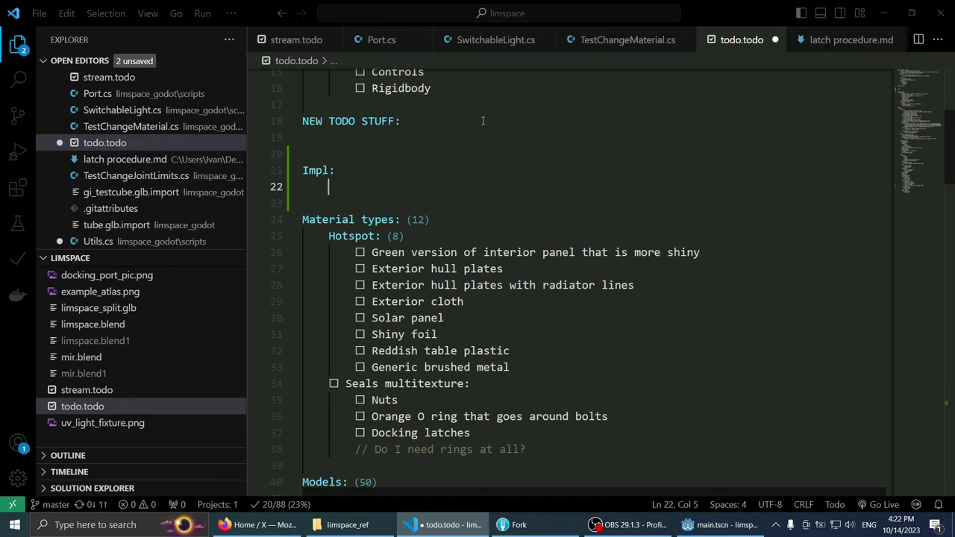
# Step: Add the Impl task 'Repeling should move the rigidbodies as well' and return to Godot
pyautogui.hotkey('ctrl', 'Return')
pyautogui.write('apeling')
pyautogui.hotkey('ctrl', 'shift', 'Left')
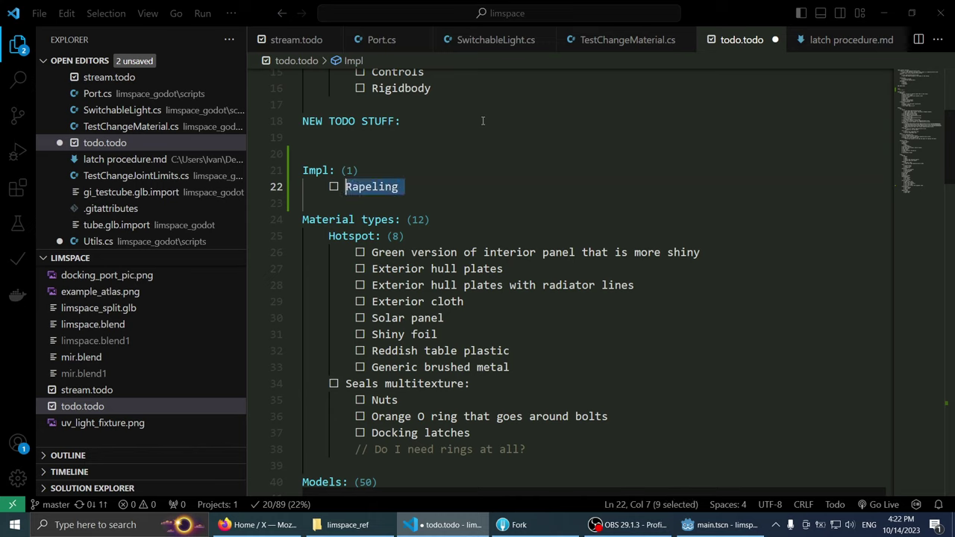
pyautogui.write('Rep')
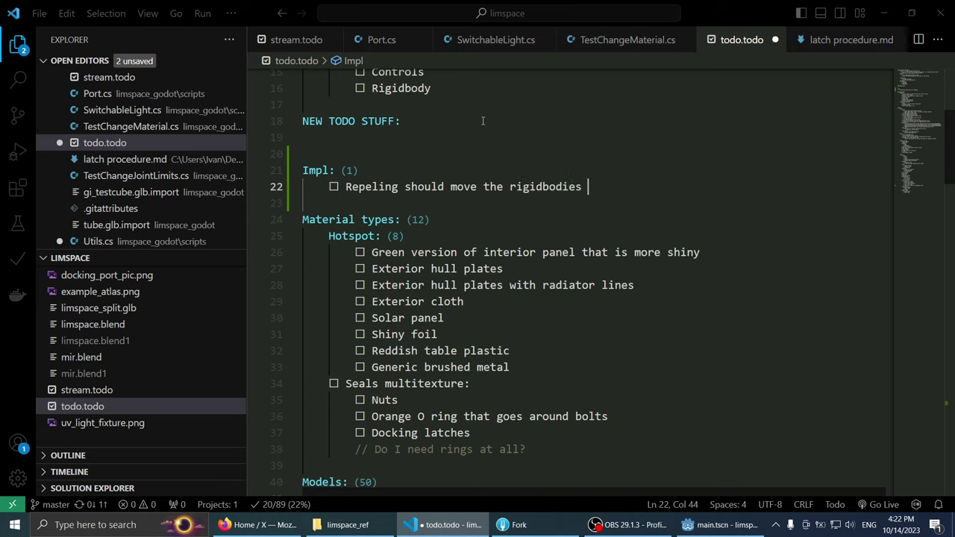
pyautogui.press('Left')
pyautogui.press('Left')
pyautogui.press('Left')
pyautogui.press('Left')
pyautogui.press('End')
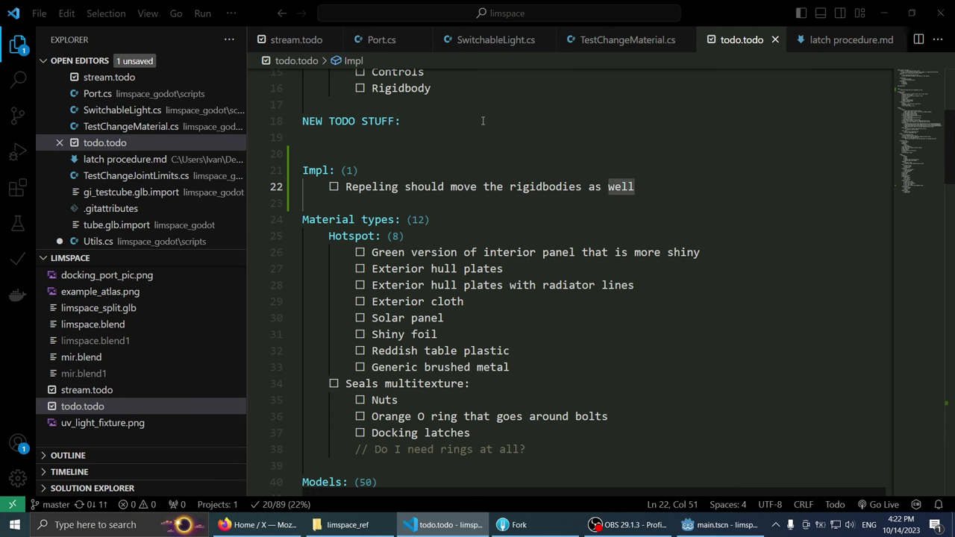
pyautogui.hotkey('alt', 'Tab')
pyautogui.moveTo(436, 177); pyautogui.dragTo(420, 120, button='middle')
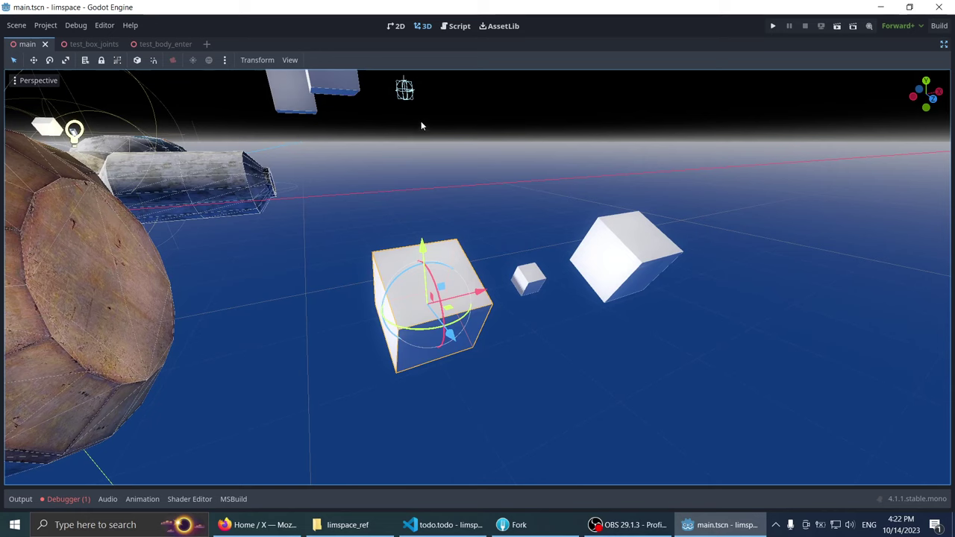
# Step: Bring back the editor panels and delete the testbox node
pyautogui.hotkey('ctrl', 'shift', 'F11')
pyautogui.click(52, 118)
pyautogui.click(45, 130)
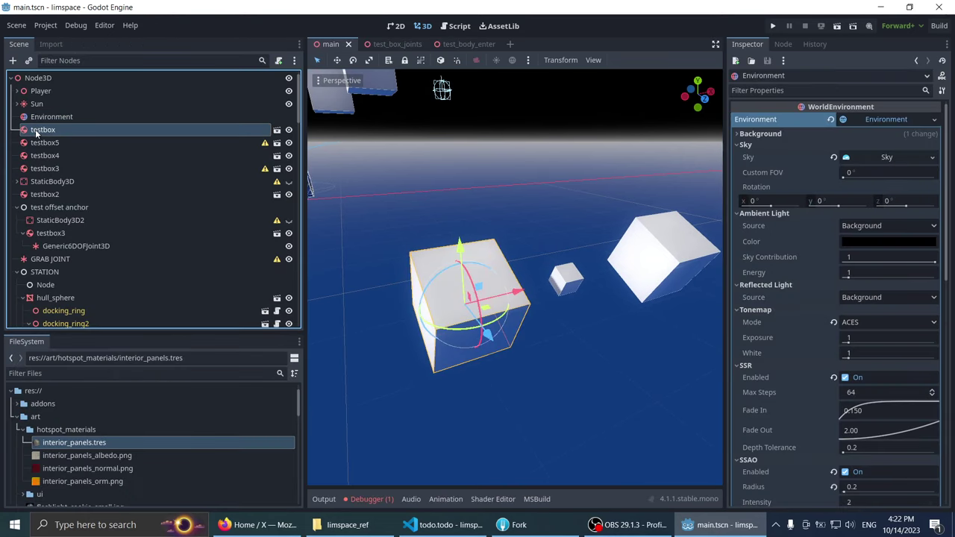
pyautogui.press('Delete')
# Step: Check the remaining cubes, then undo the deletion to restore testbox
pyautogui.click(121, 130)
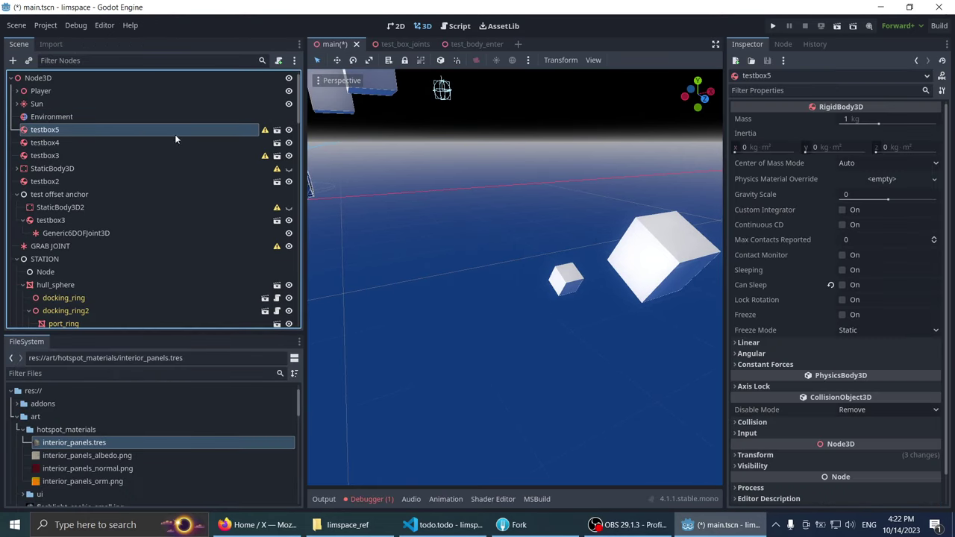
pyautogui.moveTo(359, 156); pyautogui.dragTo(485, 172, button='middle')
pyautogui.click(496, 224)
pyautogui.click(505, 275)
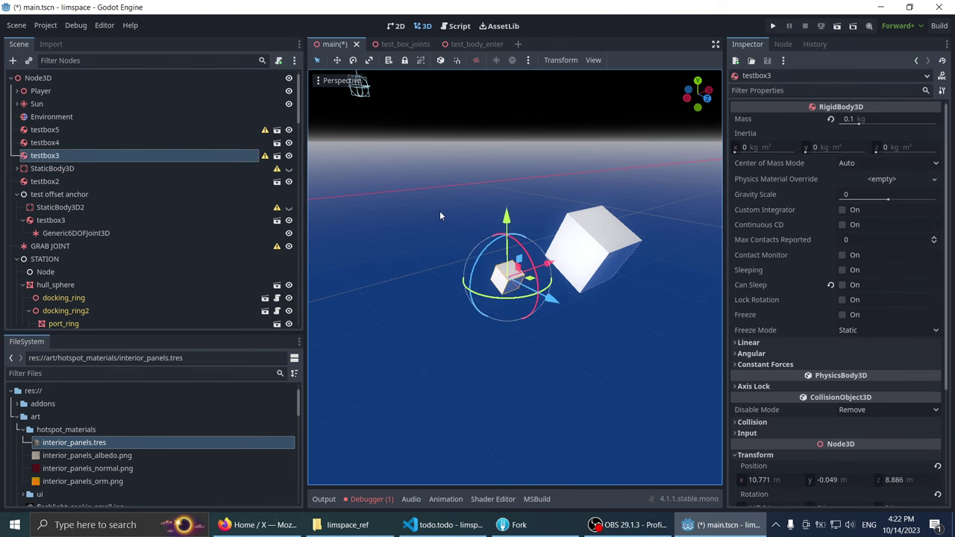
pyautogui.hotkey('ctrl', 'z')
# Step: Select the testbox cube and start adding a child node under it
pyautogui.moveTo(445, 209)
pyautogui.mouseDown(button='middle')
pyautogui.moveTo(461, 204)
pyautogui.moveTo(432, 274)
pyautogui.mouseUp(button='middle')
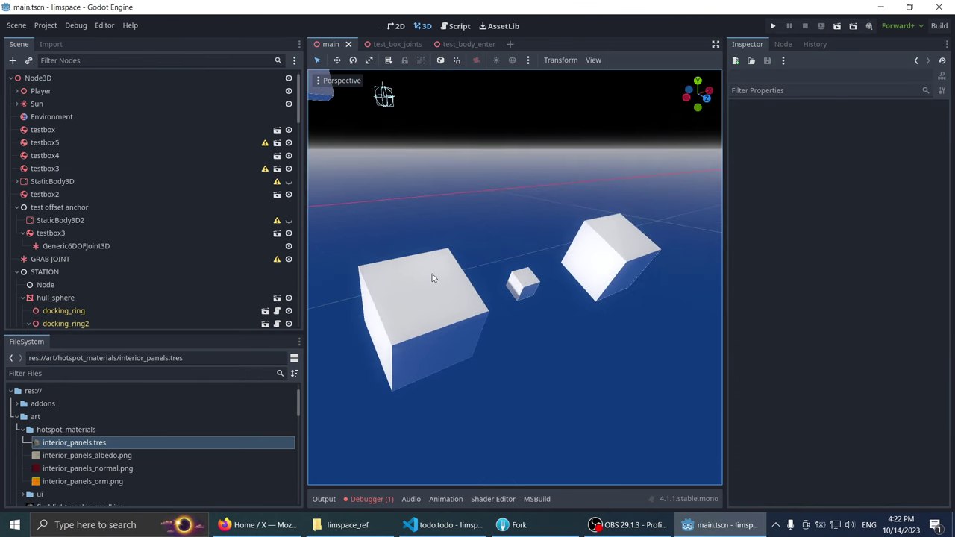
pyautogui.click(432, 274)
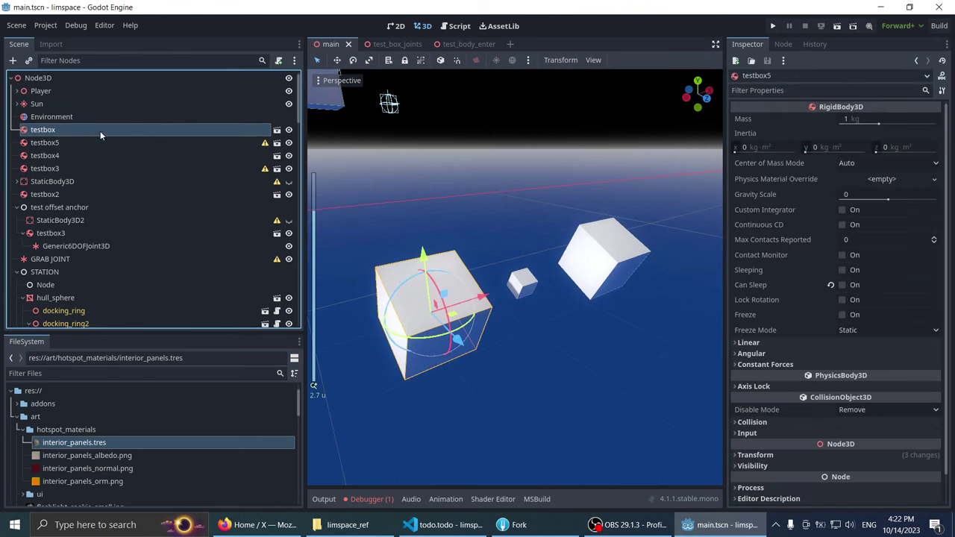
pyautogui.moveTo(401, 189); pyautogui.dragTo(434, 206, button='middle')
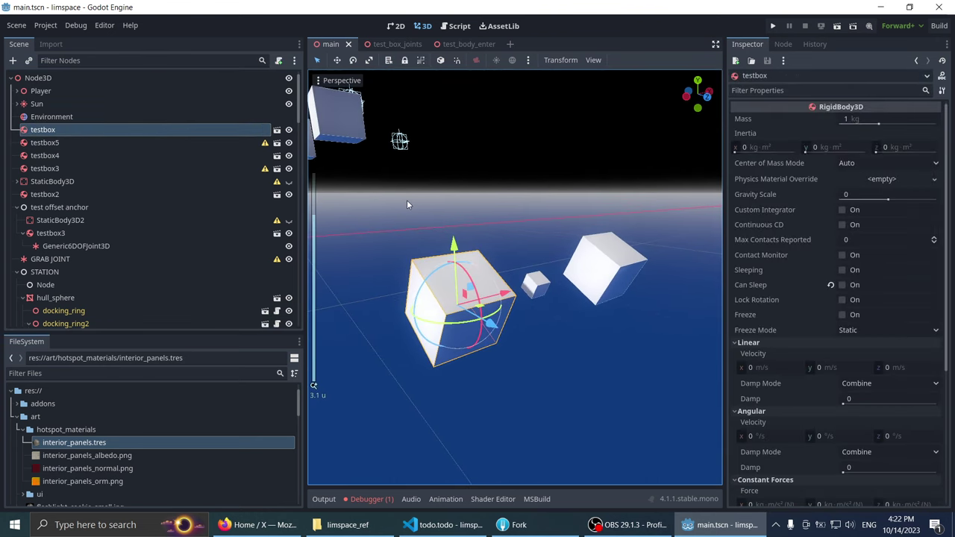
pyautogui.scroll(-2, 407, 200)
pyautogui.scroll(-2, 419, 169)
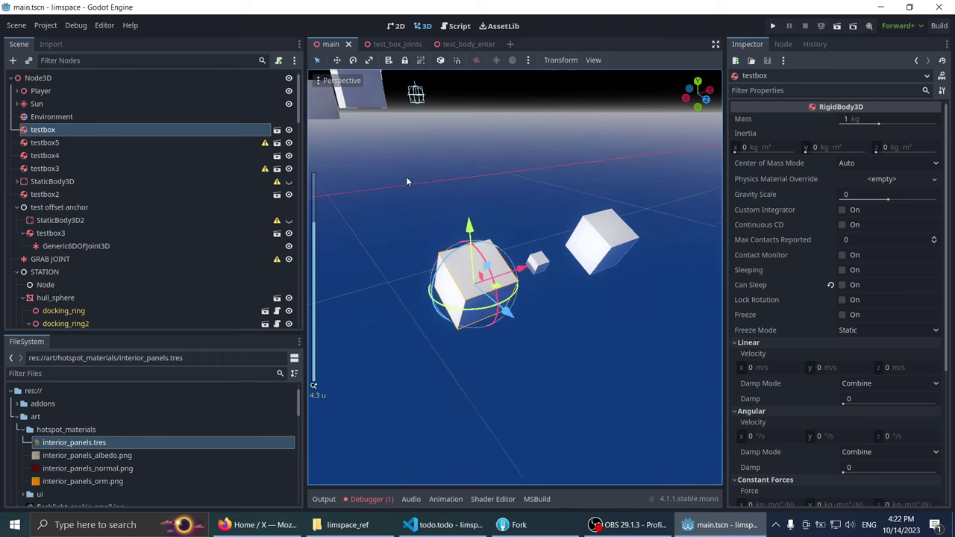
pyautogui.rightClick(27, 78)
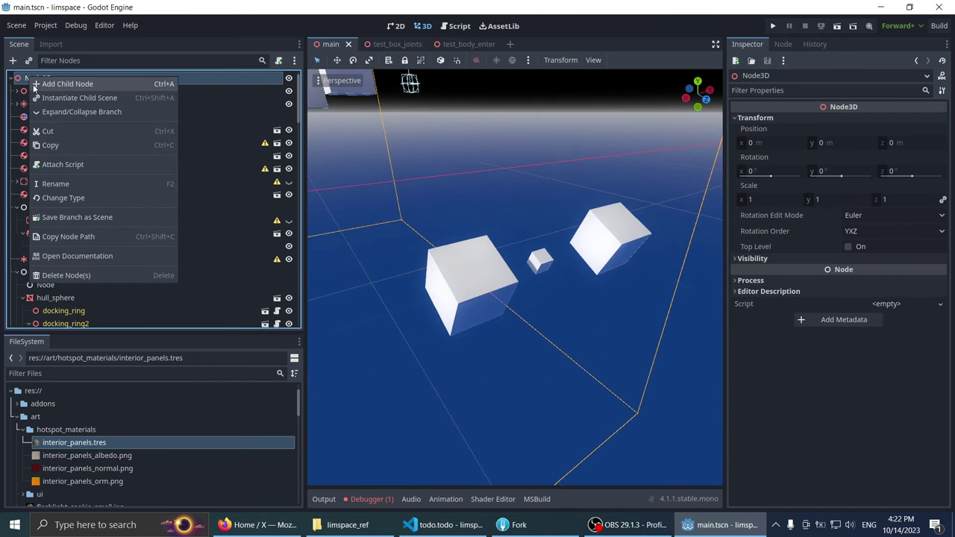
pyautogui.click(436, 293)
pyautogui.click(441, 290)
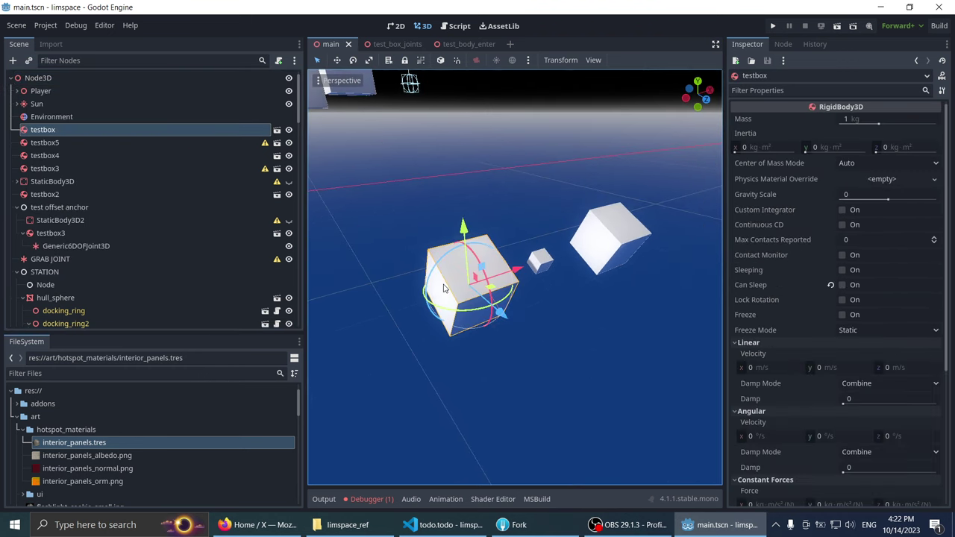
pyautogui.rightClick(45, 128)
pyautogui.click(71, 132)
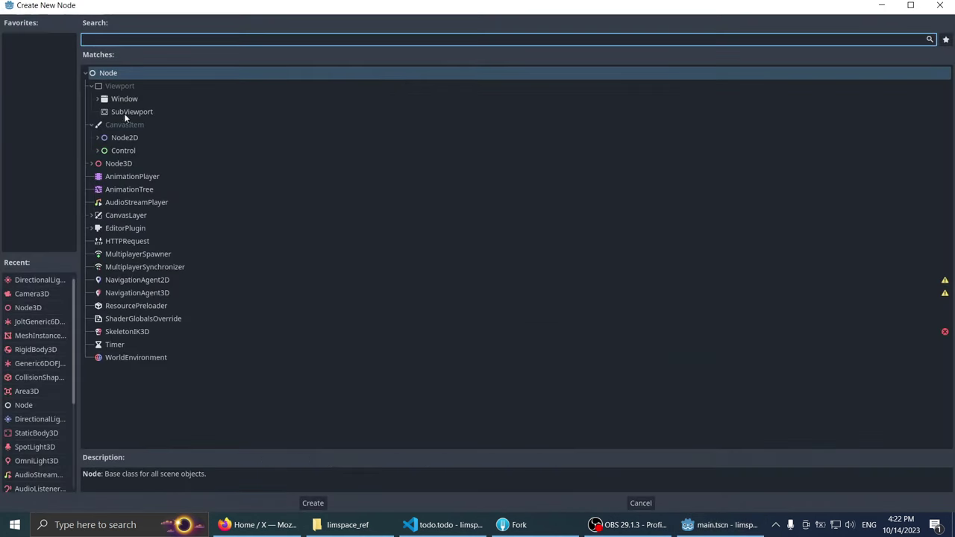
# Step: Add a plain Node3D under testbox and move it to the scene's top level
pyautogui.doubleClick(118, 164)
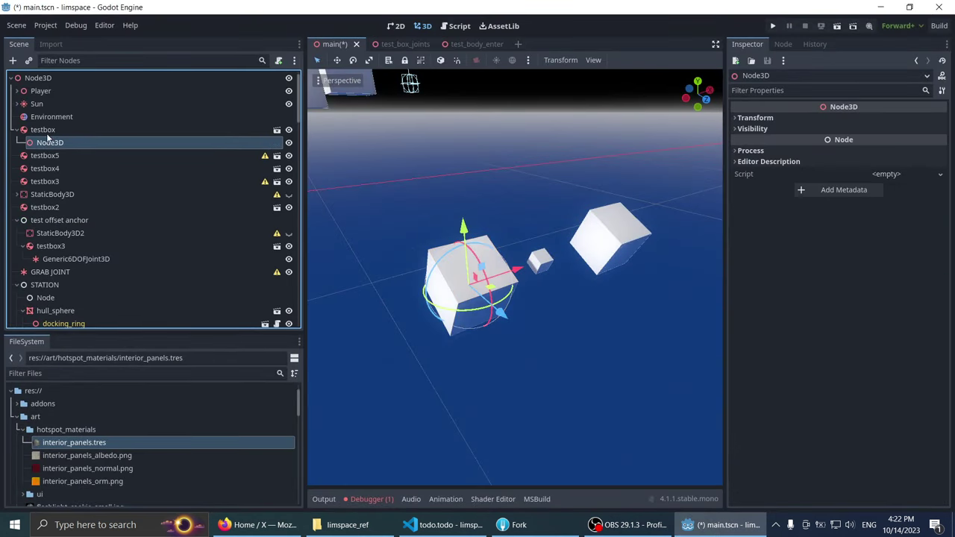
pyautogui.moveTo(47, 136); pyautogui.dragTo(49, 132)
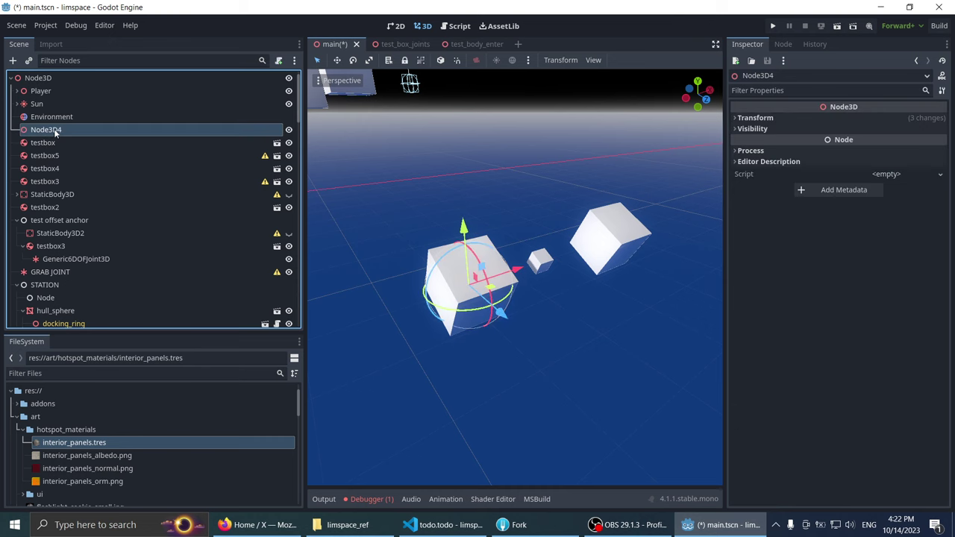
pyautogui.moveTo(456, 196)
pyautogui.mouseDown(button='middle')
pyautogui.moveTo(458, 132)
pyautogui.moveTo(458, 164)
pyautogui.mouseUp(button='middle')
# Step: Reset the new Node3D4's rotation to zero and reselect testbox
pyautogui.scroll(-2, 458, 164)
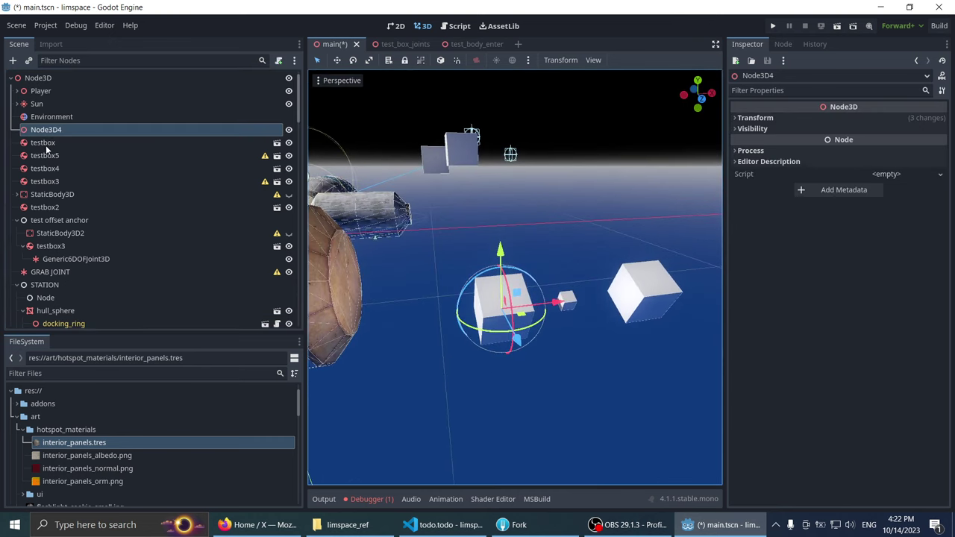
pyautogui.click(797, 117)
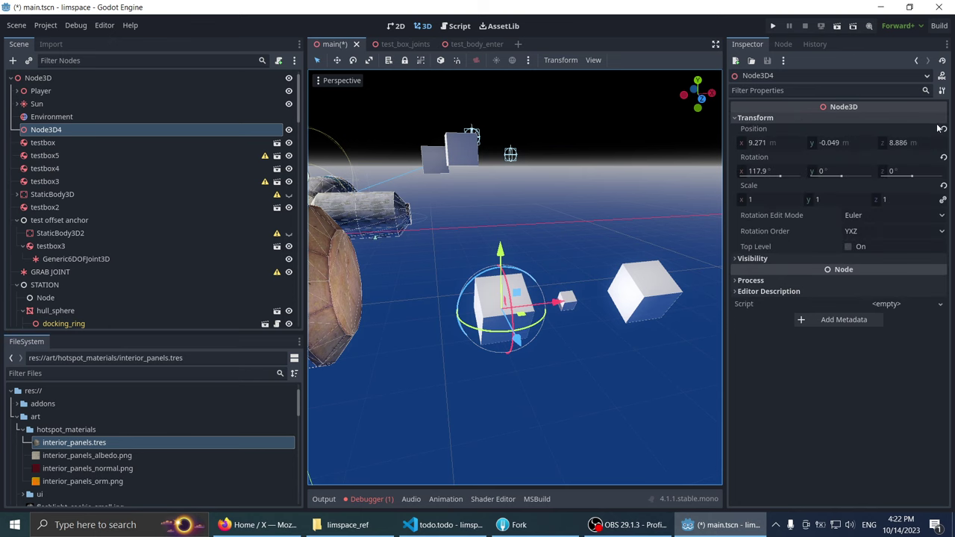
pyautogui.click(943, 160)
pyautogui.scroll(2, 463, 227)
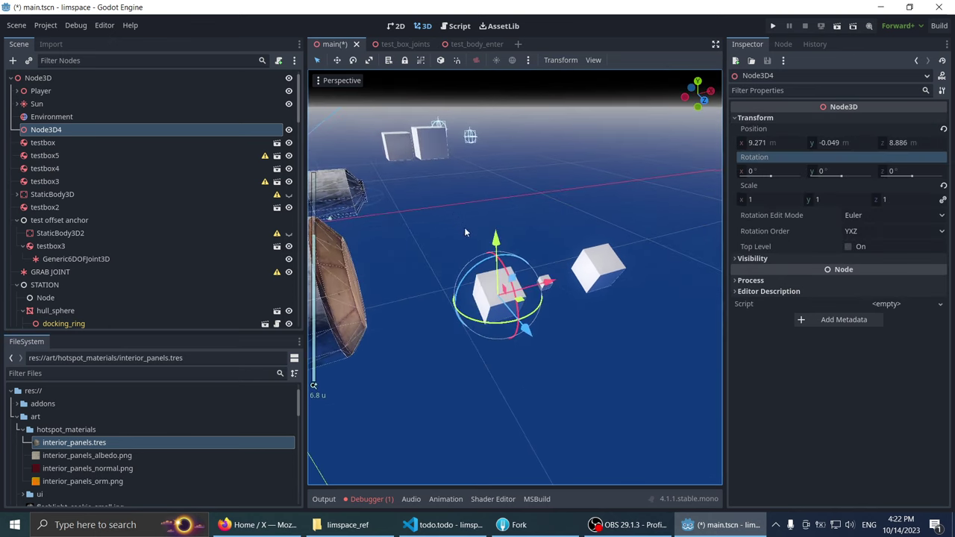
pyautogui.moveTo(435, 231)
pyautogui.mouseDown(button='middle')
pyautogui.moveTo(419, 161)
pyautogui.moveTo(447, 176)
pyautogui.mouseUp(button='middle')
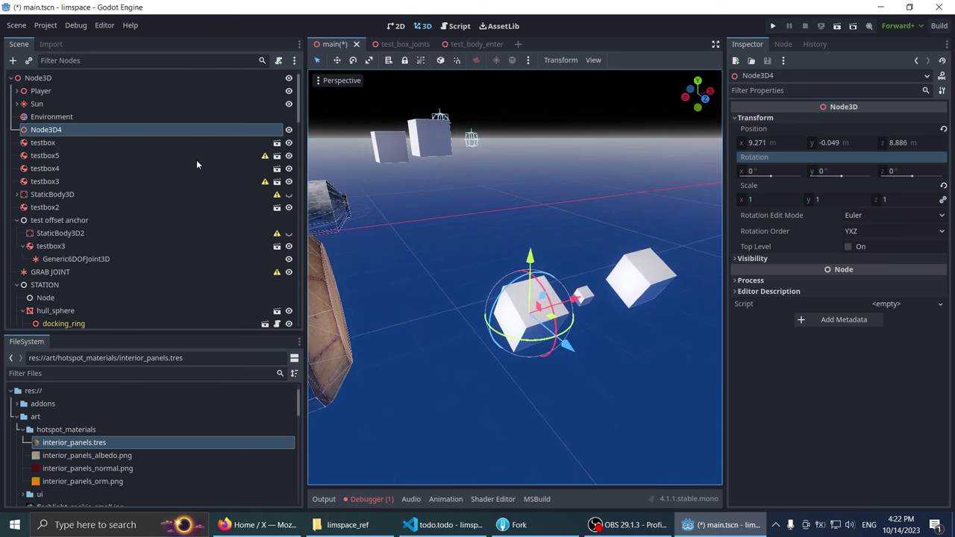
pyautogui.click(41, 143)
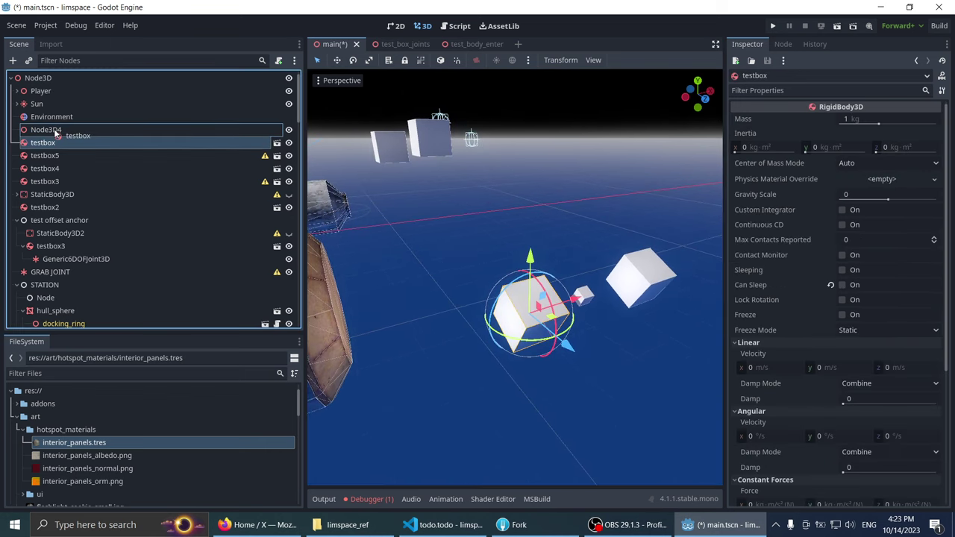
# Step: Move testbox and testbox5 under Node3D4
pyautogui.moveTo(51, 138); pyautogui.dragTo(52, 130)
pyautogui.click(41, 157)
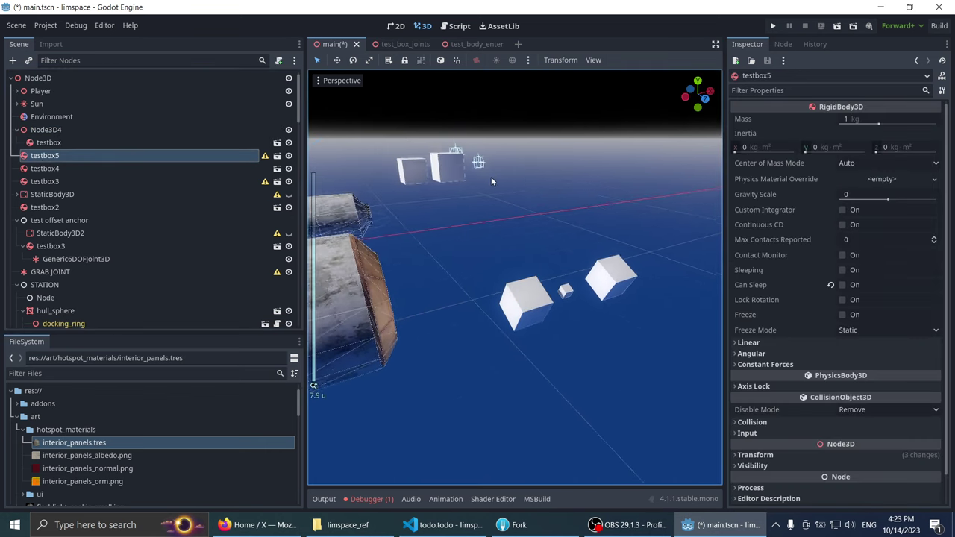
pyautogui.moveTo(491, 176); pyautogui.dragTo(469, 188, button='middle')
pyautogui.press('f')
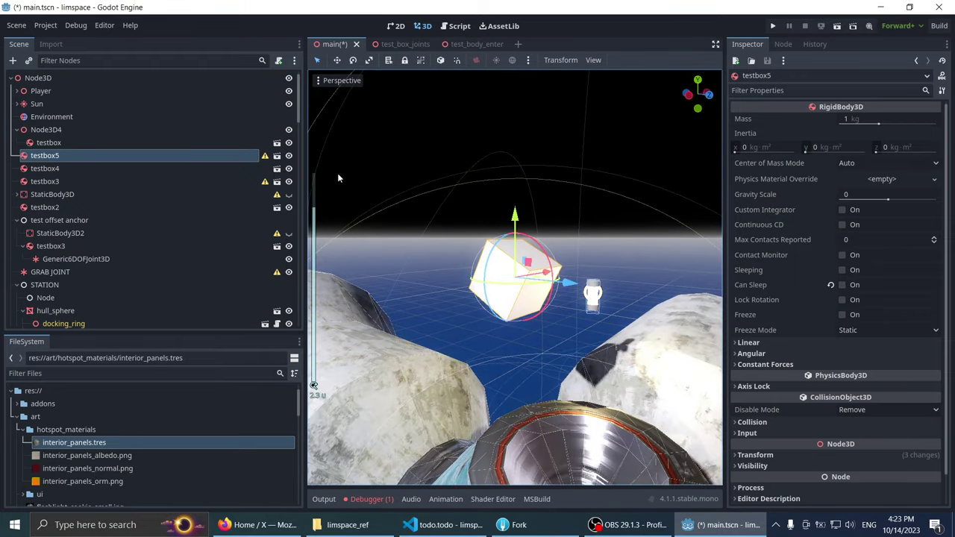
pyautogui.moveTo(338, 179); pyautogui.dragTo(461, 209, button='middle')
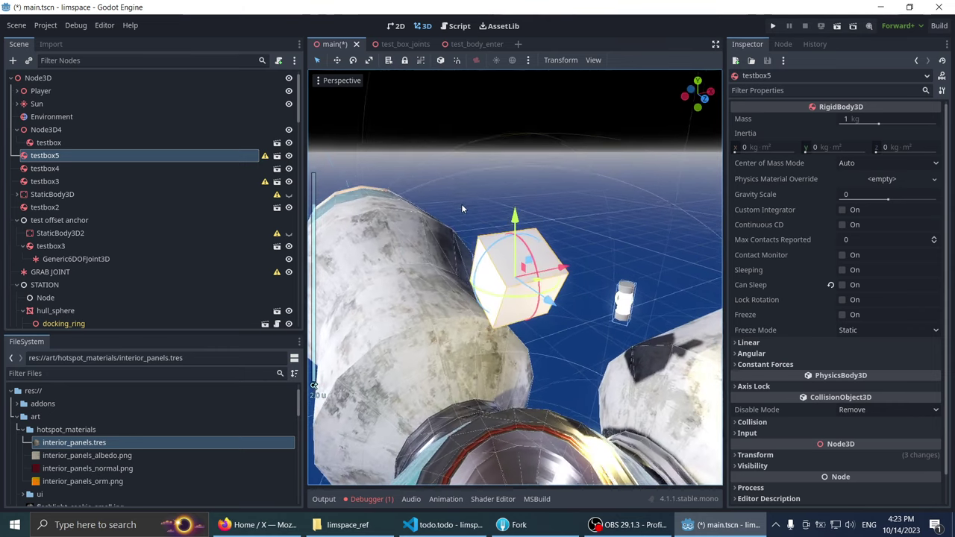
pyautogui.moveTo(35, 157); pyautogui.dragTo(56, 135)
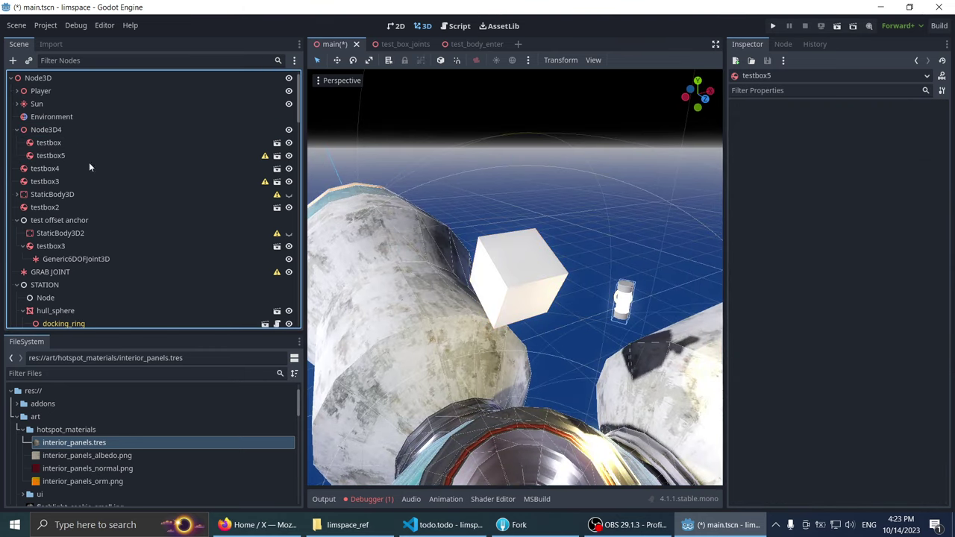
# Step: Move testbox4 and testbox3 under Node3D4
pyautogui.click(90, 168)
pyautogui.scroll(-2, 89, 164)
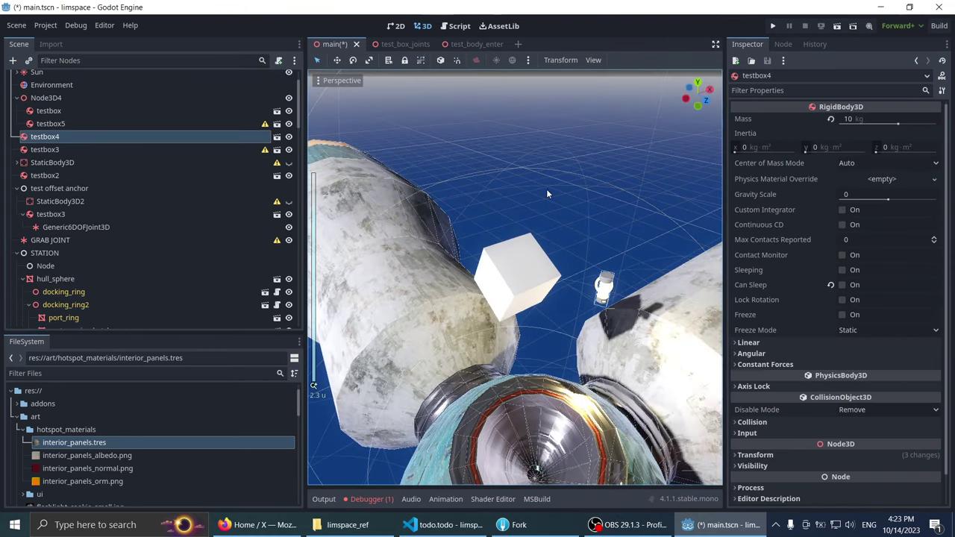
pyautogui.press('f')
pyautogui.scroll(-4, 496, 179)
pyautogui.moveTo(66, 137); pyautogui.dragTo(65, 100)
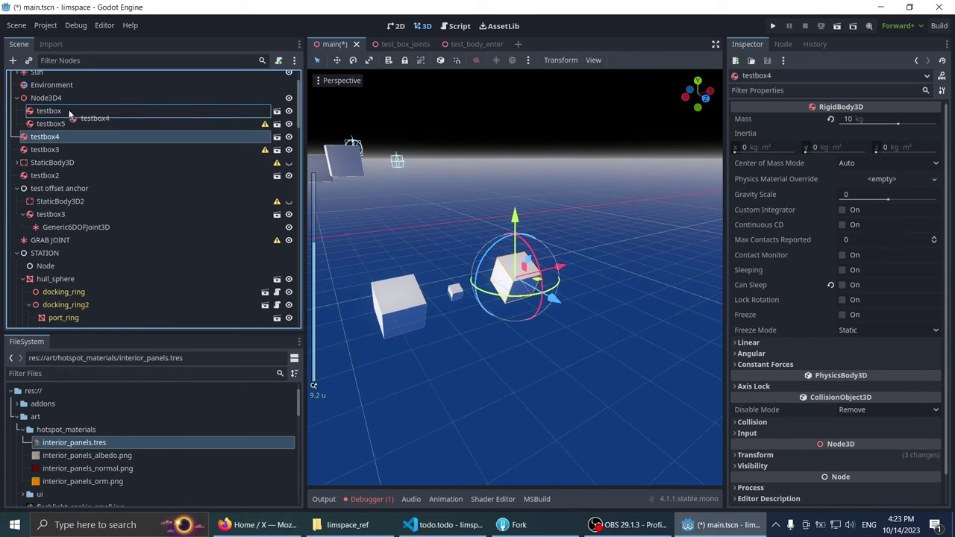
pyautogui.click(61, 149)
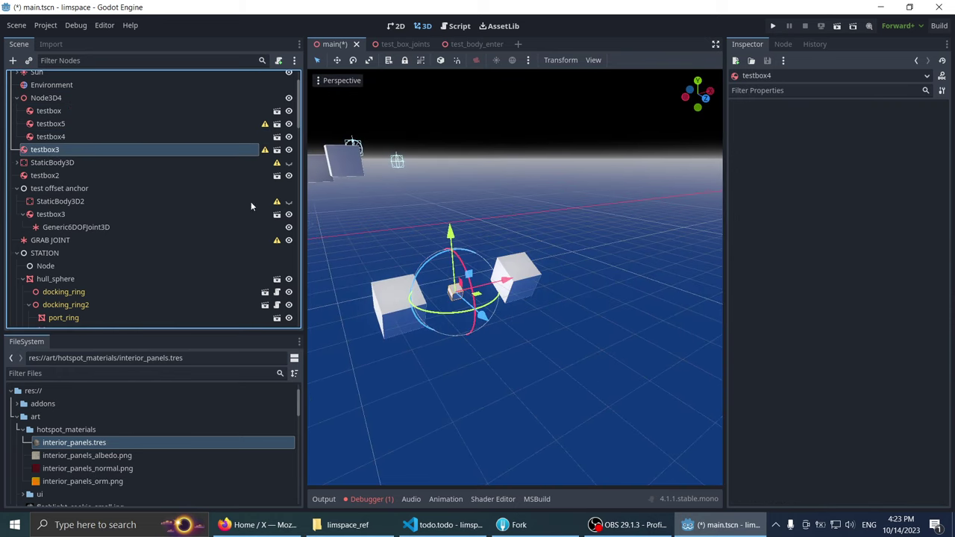
pyautogui.moveTo(91, 146); pyautogui.dragTo(78, 99)
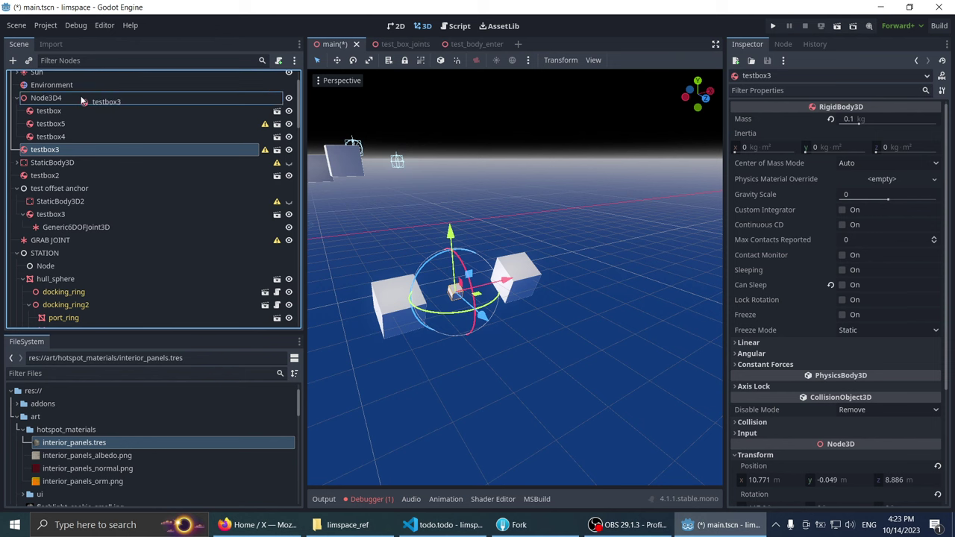
# Step: Regroup testbox2 together with StaticBody3D under Node3D4
pyautogui.click(54, 162)
pyautogui.scroll(-2, 473, 175)
pyautogui.moveTo(473, 175); pyautogui.dragTo(486, 258, button='right')
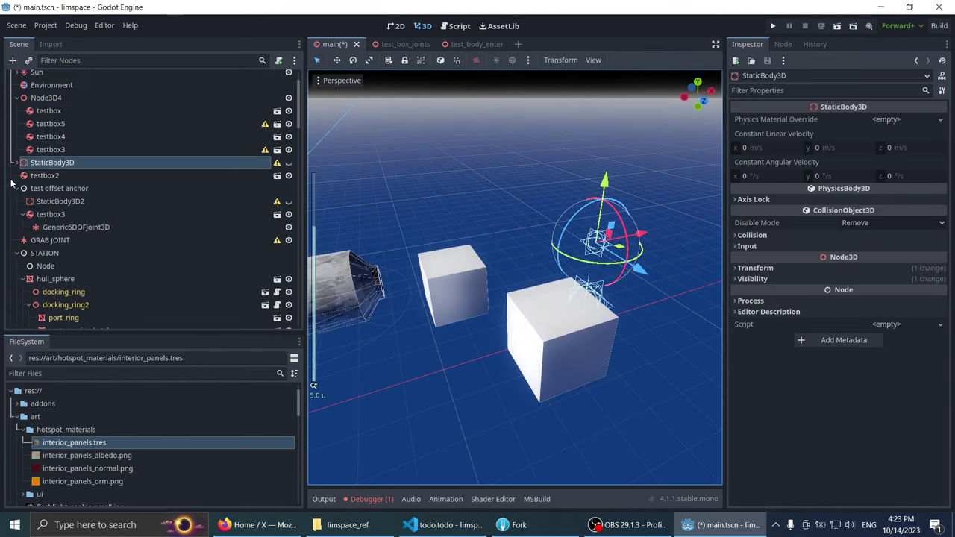
pyautogui.moveTo(39, 177)
pyautogui.mouseDown()
pyautogui.moveTo(54, 161)
pyautogui.moveTo(46, 95)
pyautogui.mouseUp()
pyautogui.keyDown('shift'); pyautogui.click(54, 162); pyautogui.keyUp('shift')
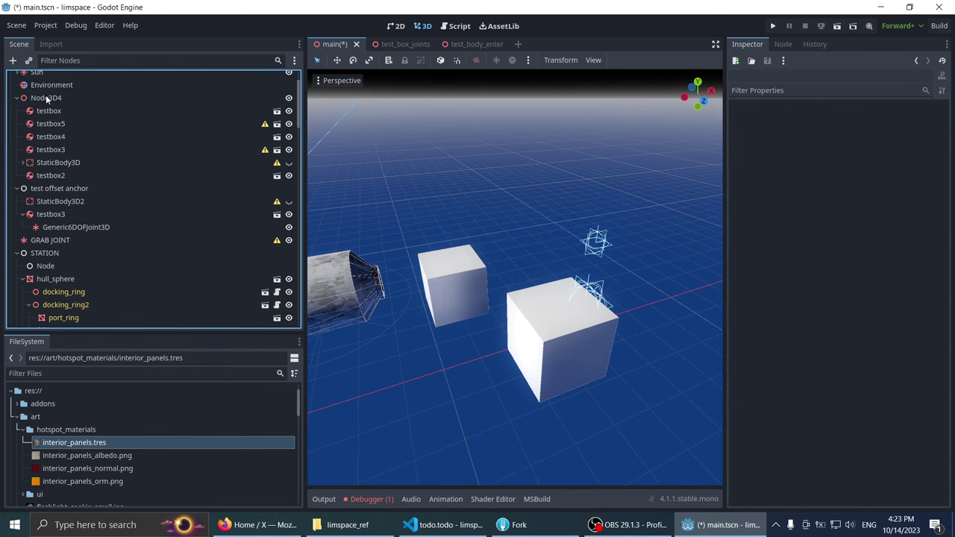
# Step: Re-parent the 'test offset anchor' node into Node3D4
pyautogui.click(50, 189)
pyautogui.scroll(-3, 433, 211)
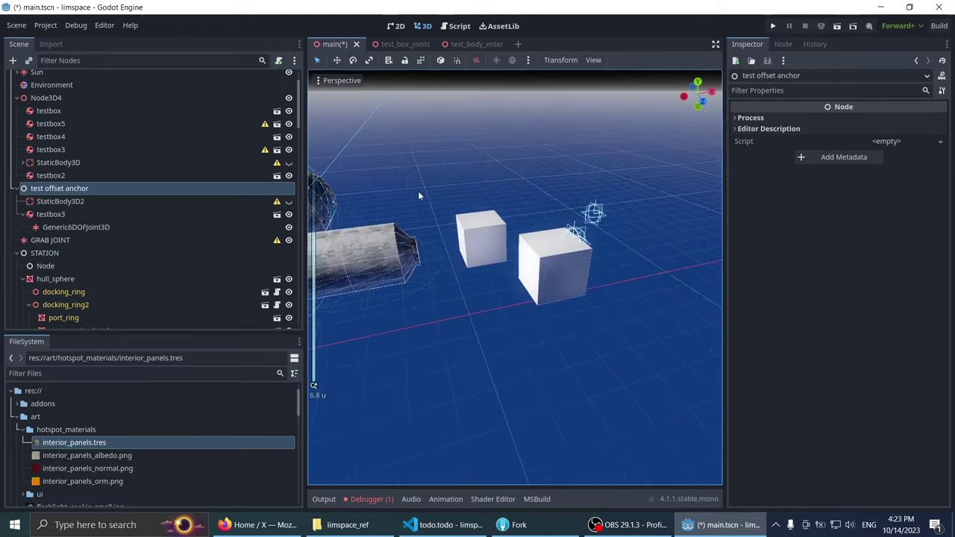
pyautogui.moveTo(433, 211)
pyautogui.mouseDown(button='middle')
pyautogui.moveTo(439, 188)
pyautogui.moveTo(437, 217)
pyautogui.moveTo(572, 197)
pyautogui.moveTo(432, 231)
pyautogui.mouseUp(button='middle')
pyautogui.scroll(-5, 436, 217)
pyautogui.scroll(-5, 437, 217)
pyautogui.click(77, 200)
pyautogui.scroll(10, 422, 216)
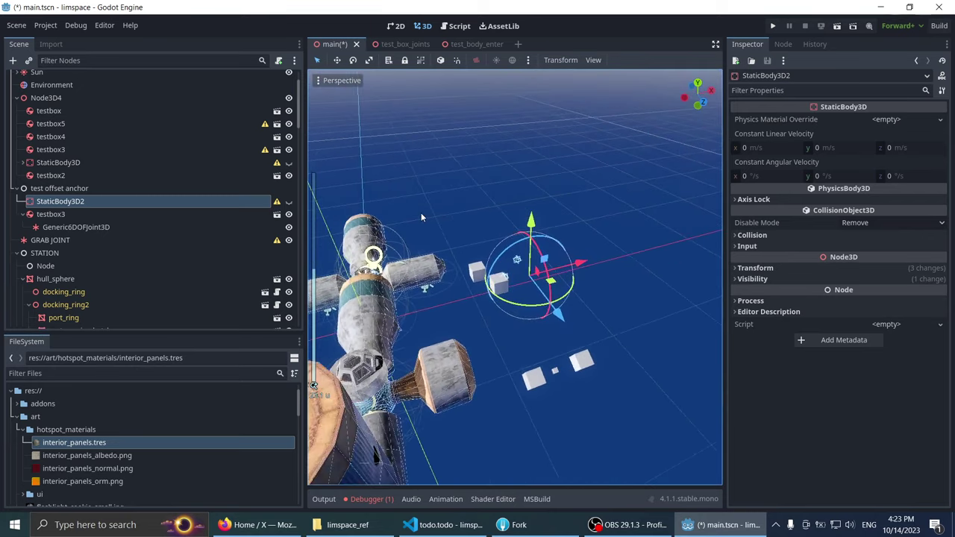
pyautogui.click(70, 213)
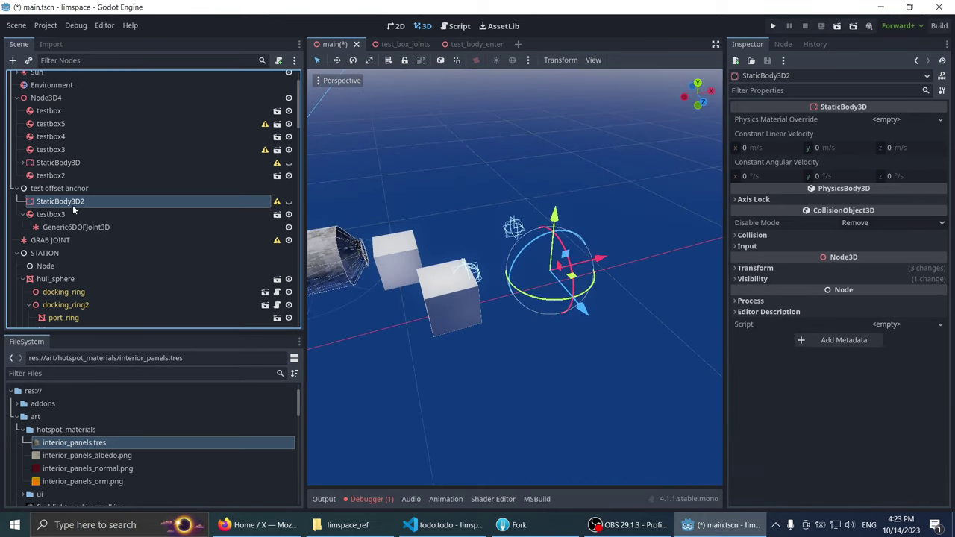
pyautogui.click(72, 214)
pyautogui.click(73, 202)
pyautogui.doubleClick(17, 189)
pyautogui.moveTo(18, 189)
pyautogui.mouseDown()
pyautogui.moveTo(58, 121)
pyautogui.moveTo(75, 119)
pyautogui.mouseUp()
# Step: Frame GRAB JOINT in the viewport and collapse the STATION hierarchy
pyautogui.click(53, 223)
pyautogui.doubleClick(54, 223)
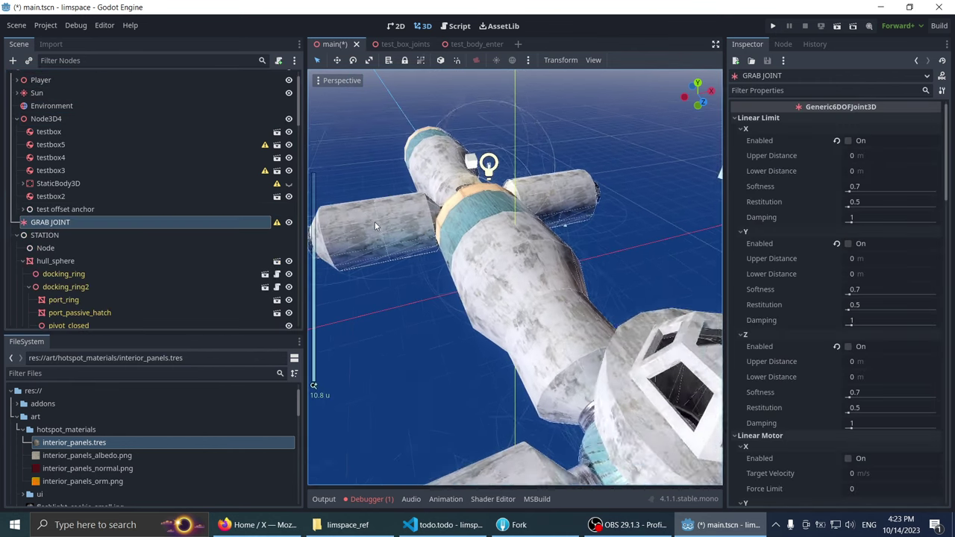
pyautogui.click(15, 235)
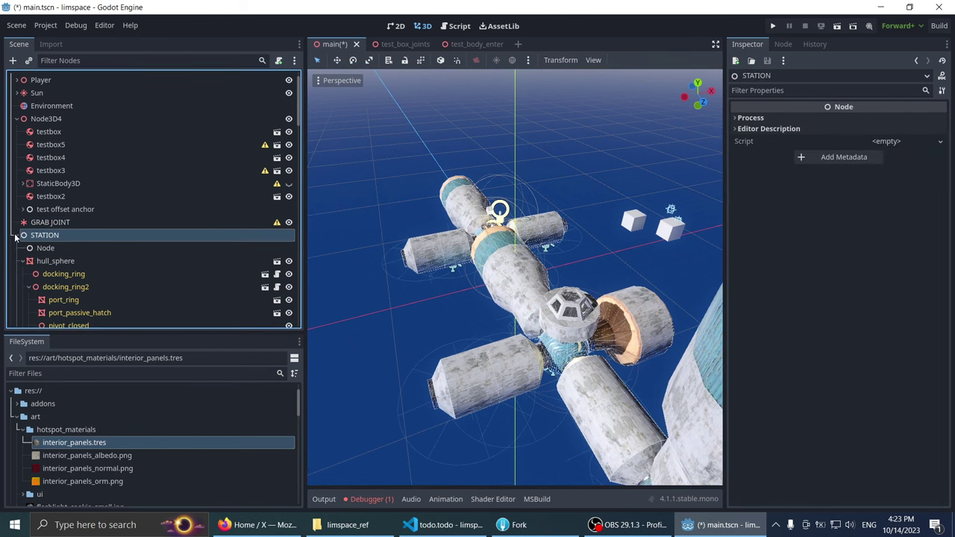
pyautogui.click(17, 235)
# Step: Select the Node3D node and open its attached C# script
pyautogui.click(75, 248)
pyautogui.scroll(-3, 317, 269)
pyautogui.scroll(5, 318, 270)
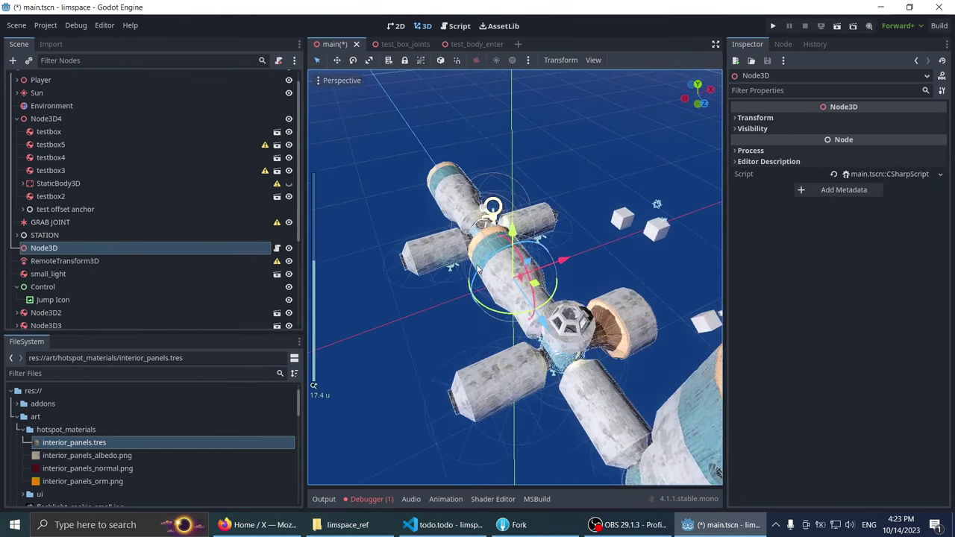
pyautogui.moveTo(82, 262); pyautogui.dragTo(81, 248)
pyautogui.scroll(5, 526, 238)
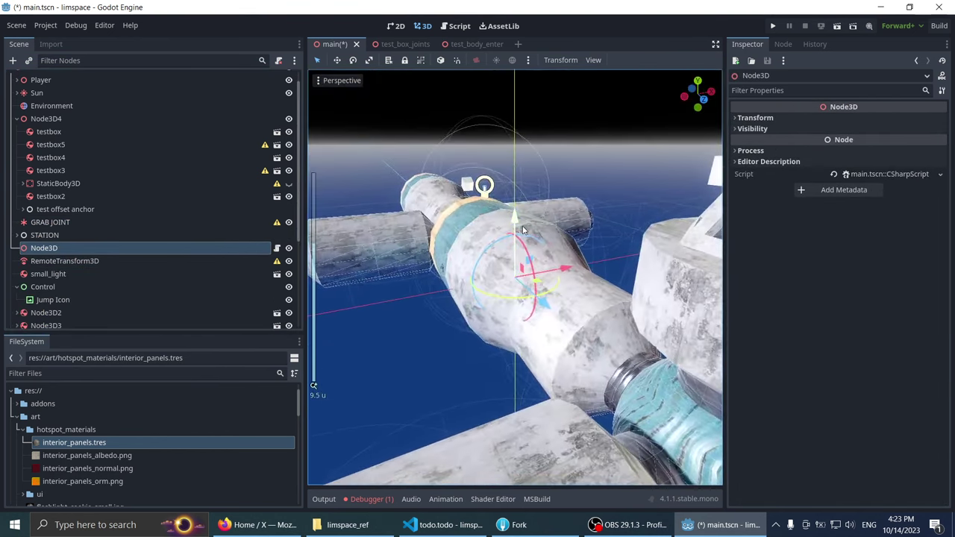
pyautogui.scroll(5, 522, 235)
pyautogui.scroll(5, 507, 228)
pyautogui.scroll(2, 475, 218)
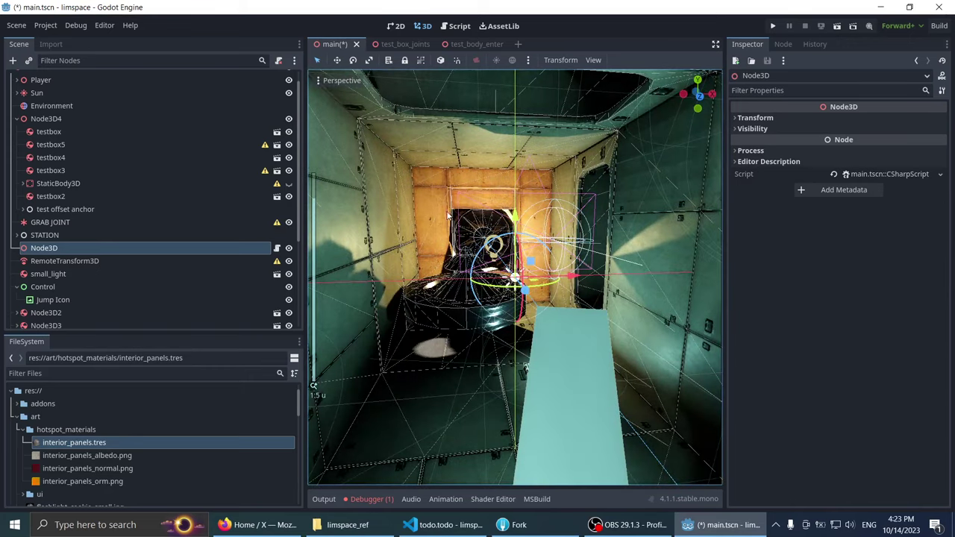
pyautogui.press('Up')
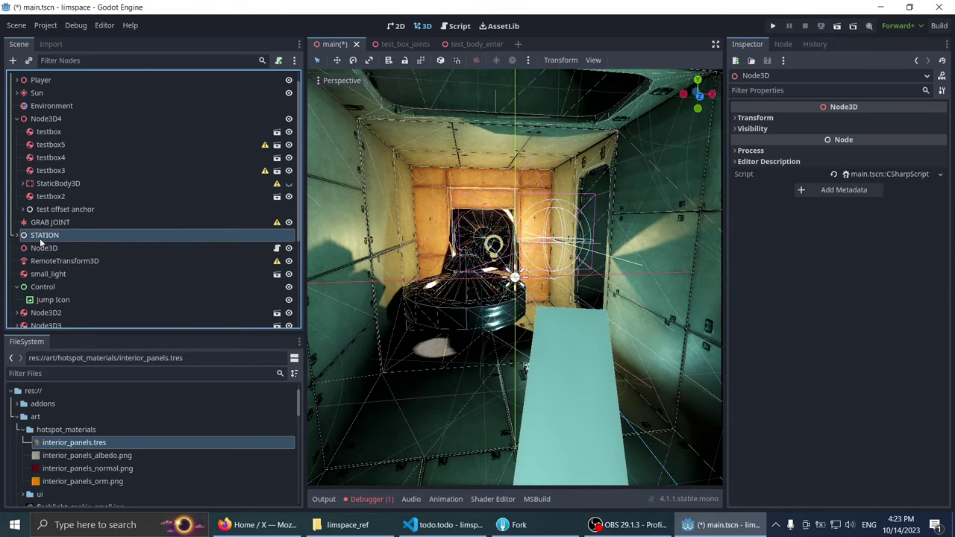
pyautogui.press('Down')
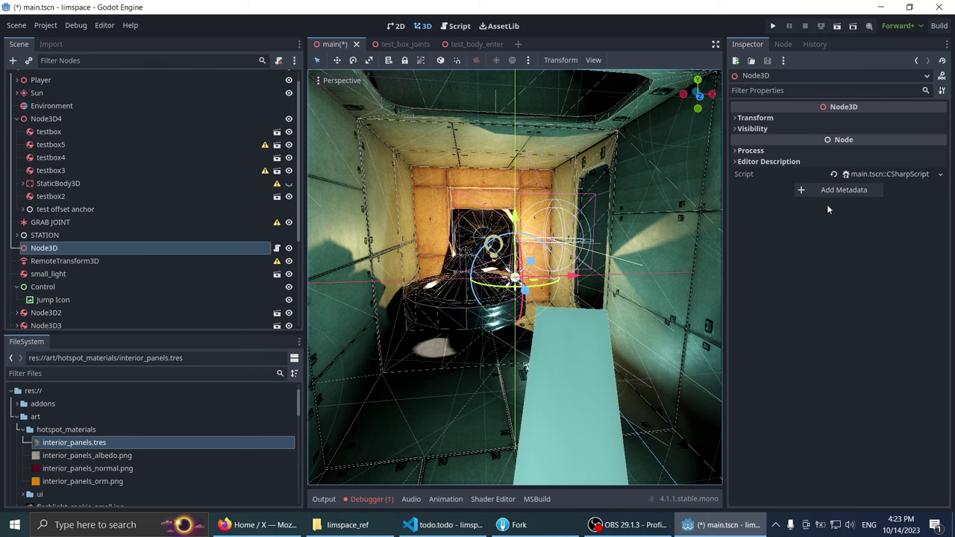
pyautogui.click(901, 176)
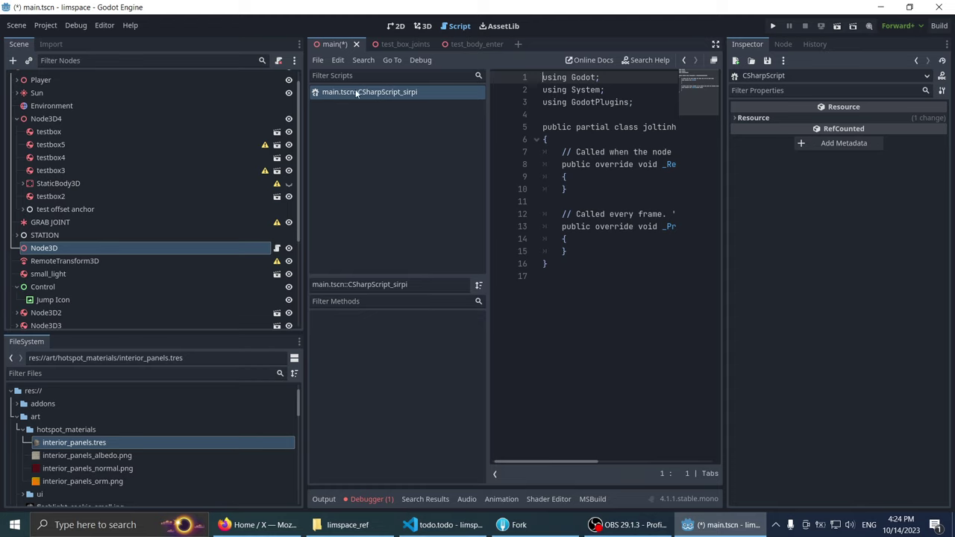
# Step: Review the debugger's error list and the test_box_joints scene, then return to main
pyautogui.click(364, 500)
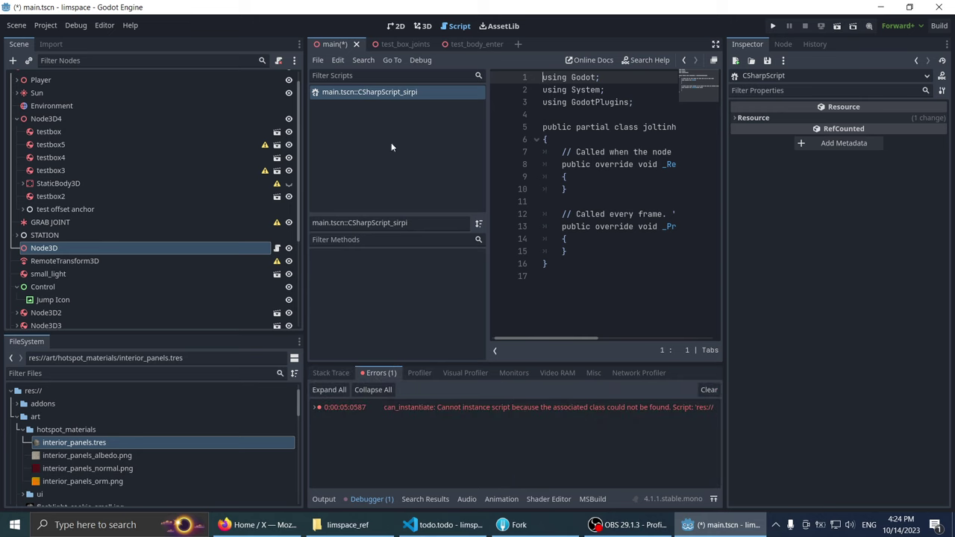
pyautogui.click(404, 46)
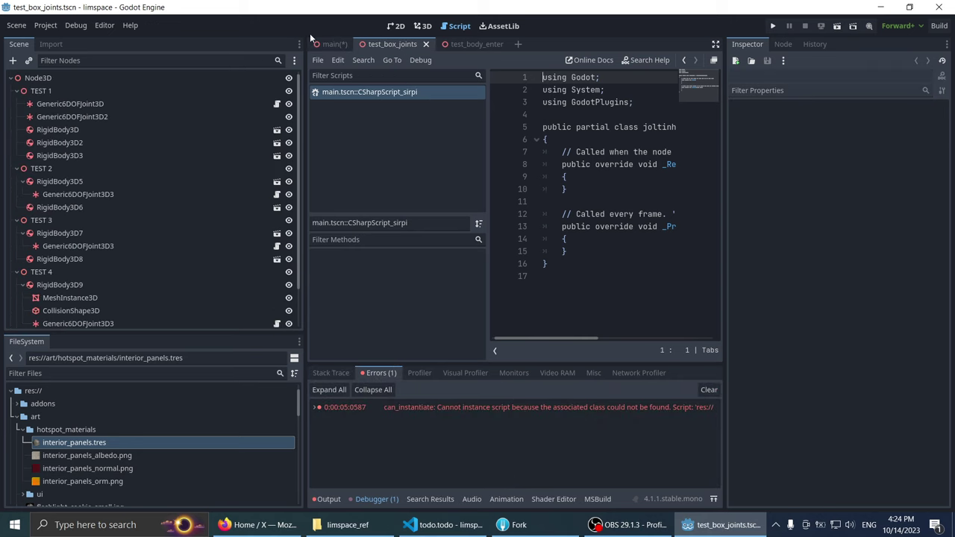
pyautogui.click(334, 44)
pyautogui.click(422, 25)
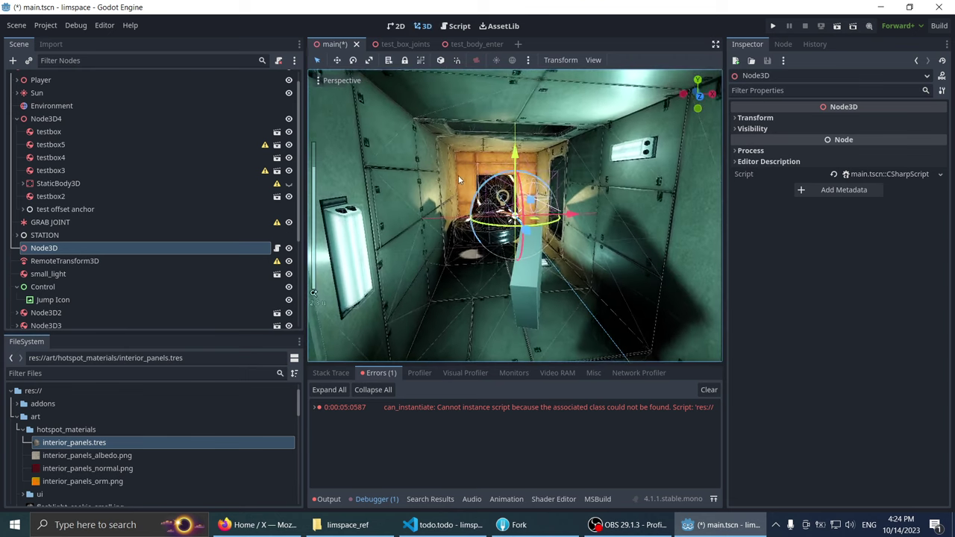
# Step: Delete the stray Node3D node from the main scene
pyautogui.scroll(5, 456, 202)
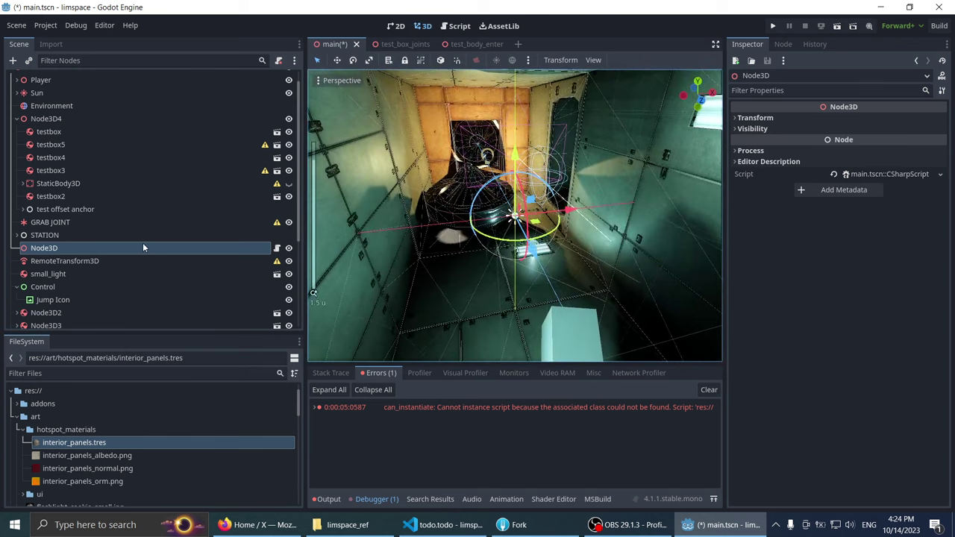
pyautogui.click(145, 239)
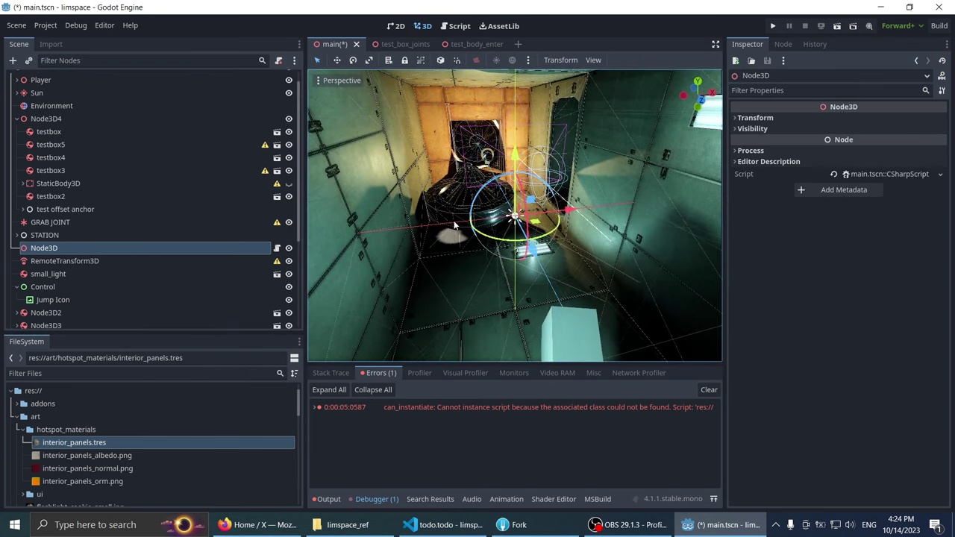
pyautogui.press('Delete')
# Step: Delete the RemoteTransform3D node, leaving small_light directly after STATION
pyautogui.click(107, 223)
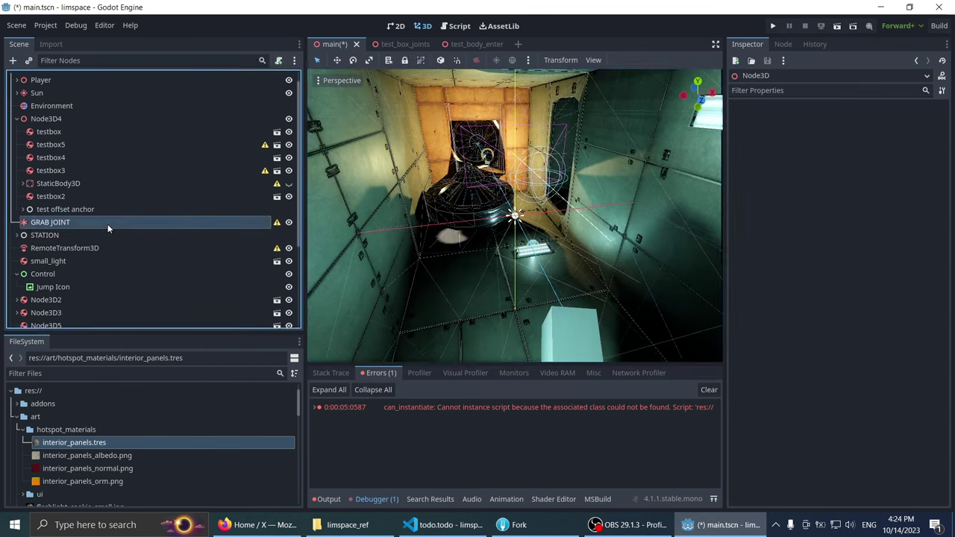
pyautogui.click(90, 234)
pyautogui.click(93, 222)
pyautogui.click(86, 236)
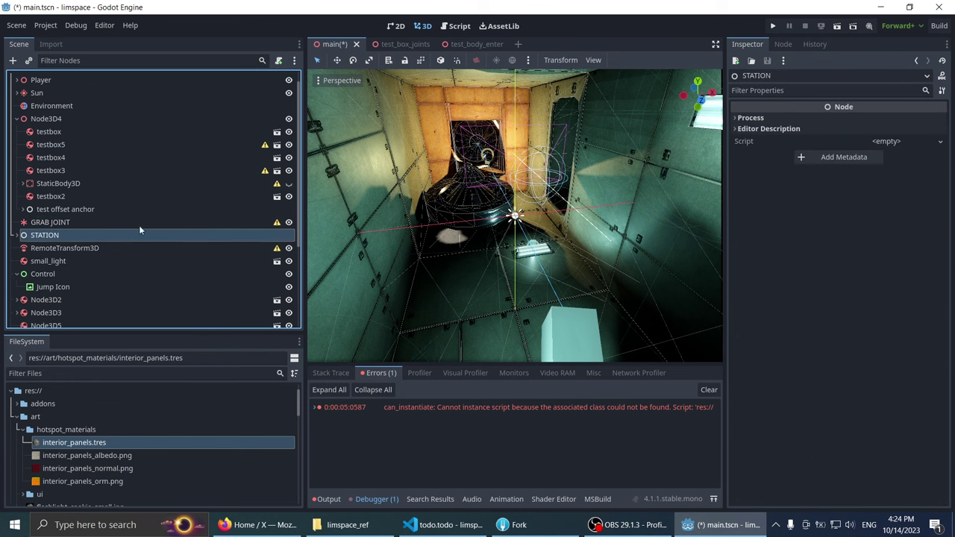
pyautogui.scroll(-2, 515, 217)
pyautogui.click(55, 223)
pyautogui.click(68, 250)
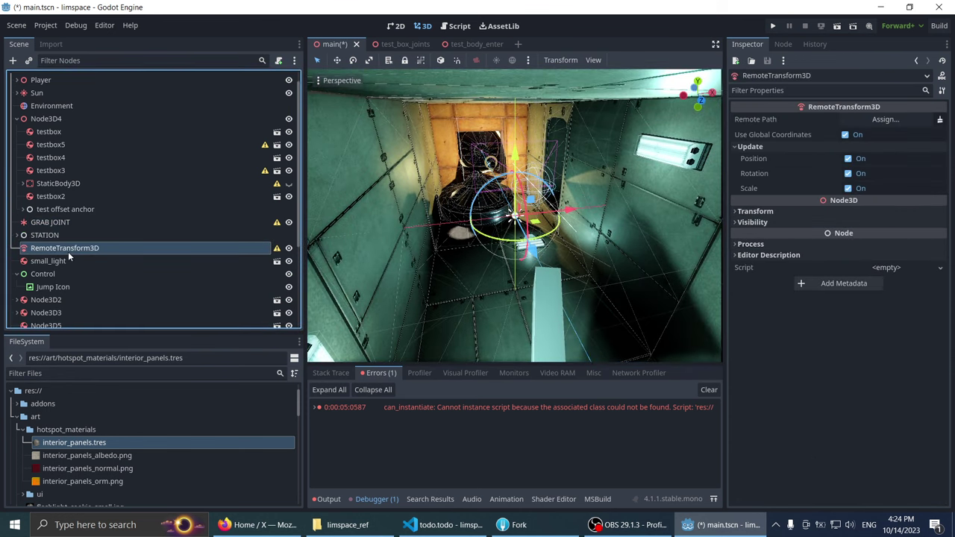
pyautogui.scroll(-2, 431, 247)
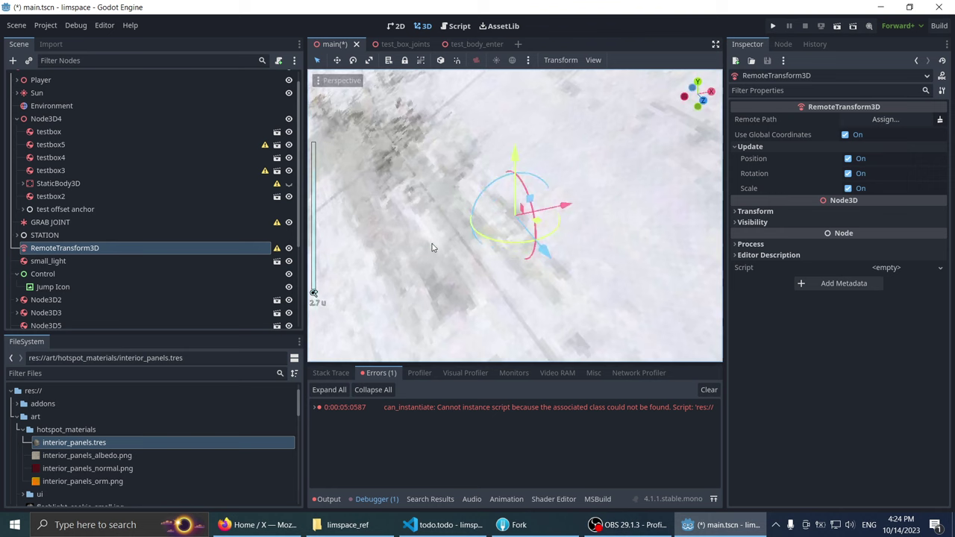
pyautogui.click(103, 237)
pyautogui.click(103, 247)
pyautogui.scroll(2, 382, 217)
pyautogui.scroll(2, 382, 217)
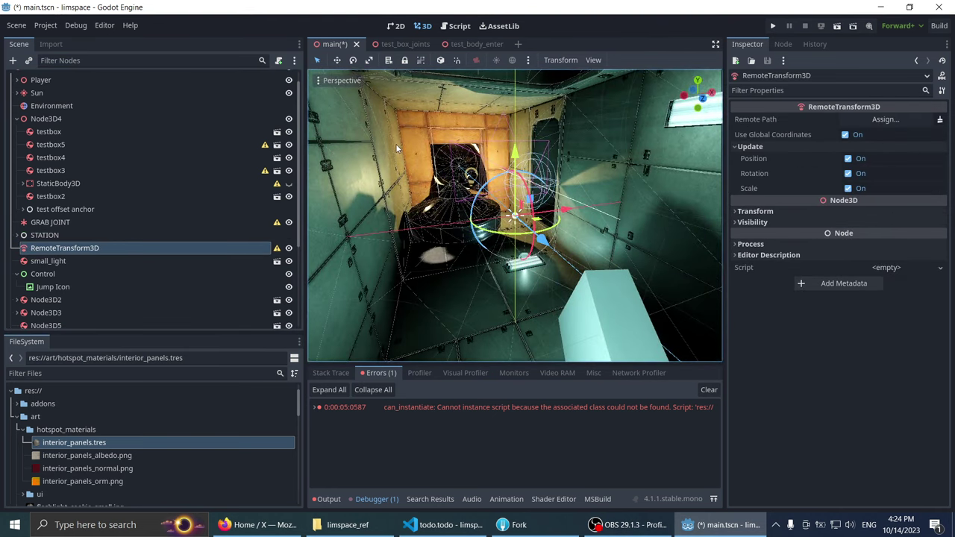
pyautogui.press('Delete')
pyautogui.click(39, 248)
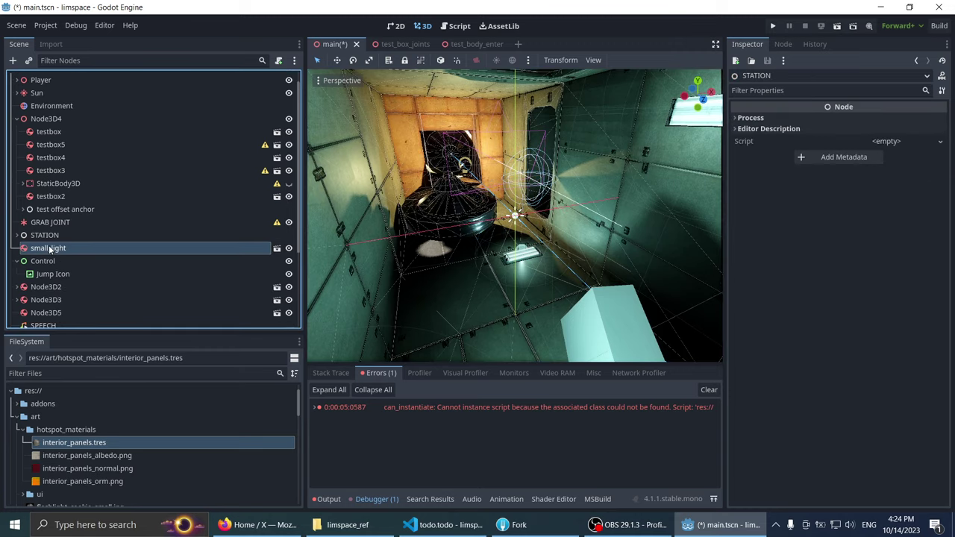
# Step: Rotate small_light about 150 degrees with the rotate gizmo, then orbit to check it
pyautogui.press('f')
pyautogui.moveTo(458, 204)
pyautogui.mouseDown(button='middle')
pyautogui.moveTo(542, 160)
pyautogui.moveTo(593, 172)
pyautogui.moveTo(580, 169)
pyautogui.mouseUp(button='middle')
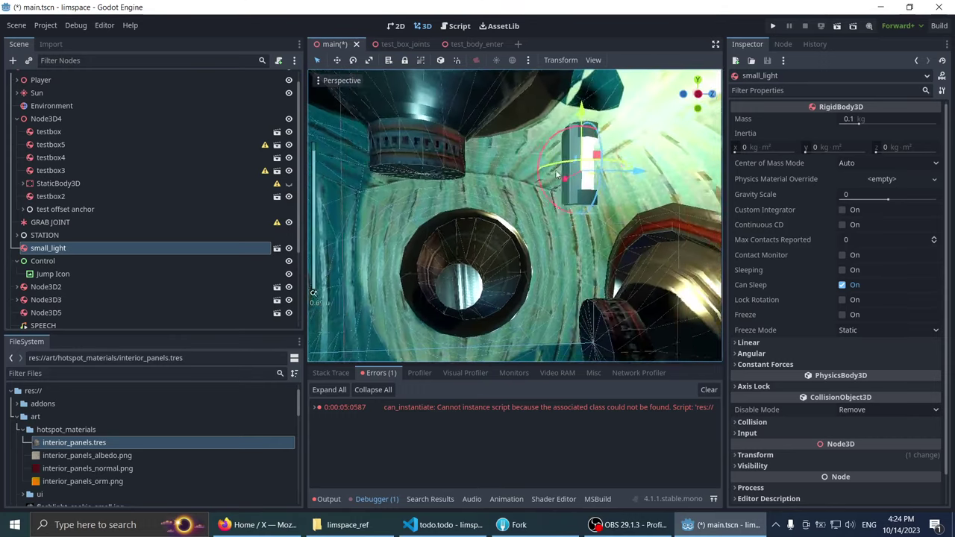
pyautogui.press('e')
pyautogui.moveTo(580, 169); pyautogui.dragTo(608, 213)
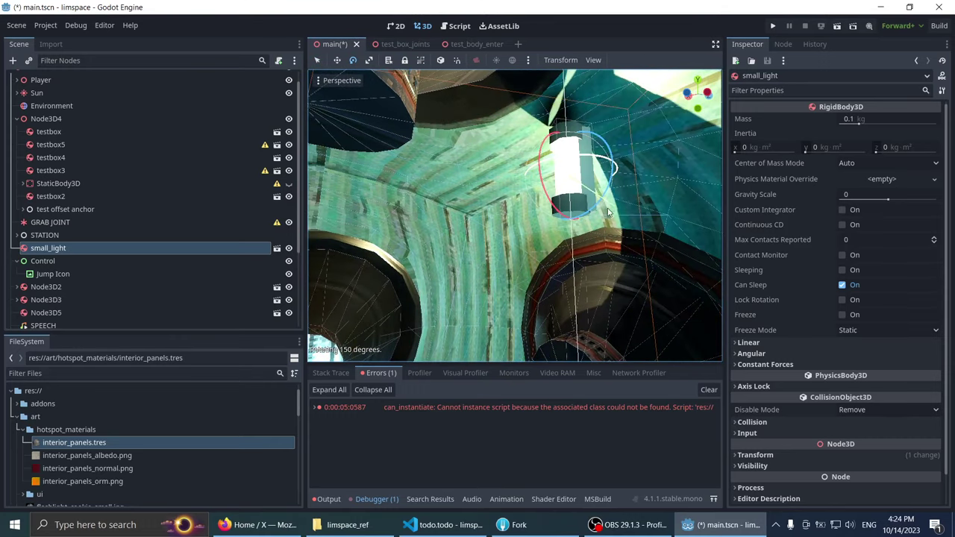
pyautogui.scroll(5, 572, 213)
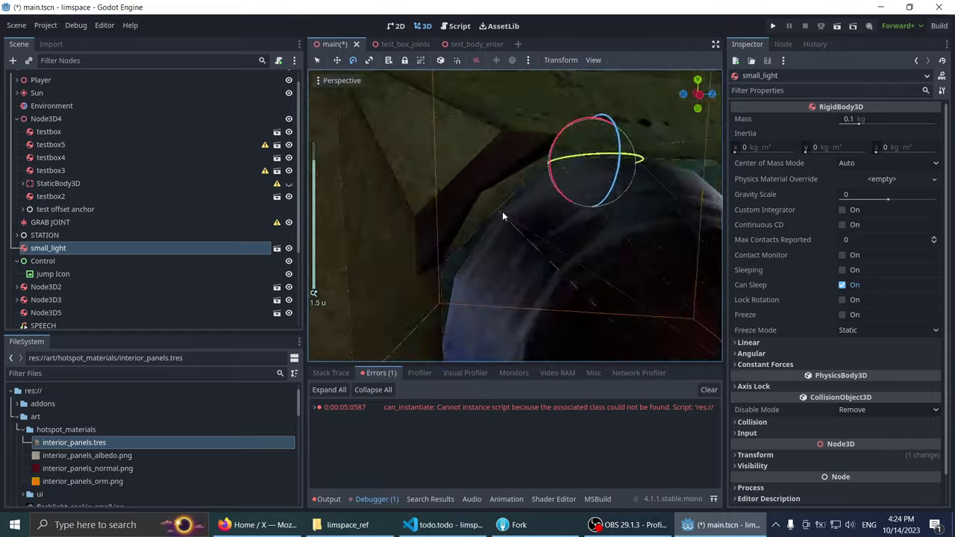
pyautogui.moveTo(502, 211)
pyautogui.mouseDown(button='middle')
pyautogui.moveTo(399, 229)
pyautogui.moveTo(433, 221)
pyautogui.mouseUp(button='middle')
pyautogui.scroll(-5, 434, 220)
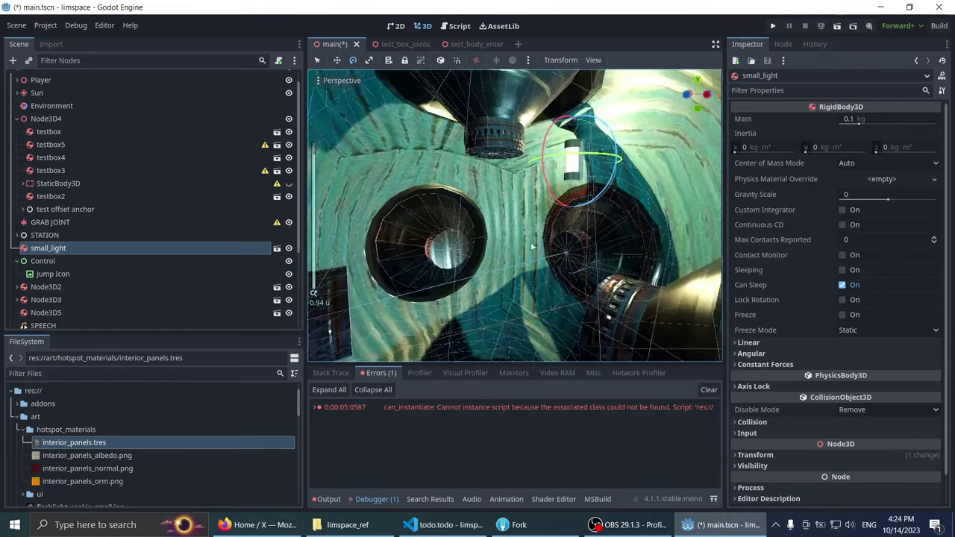
pyautogui.moveTo(614, 214)
pyautogui.mouseDown(button='middle')
pyautogui.moveTo(491, 243)
pyautogui.moveTo(448, 272)
pyautogui.moveTo(492, 196)
pyautogui.moveTo(444, 263)
pyautogui.moveTo(456, 228)
pyautogui.mouseUp(button='middle')
pyautogui.scroll(-5, 491, 243)
pyautogui.scroll(3, 448, 271)
pyautogui.scroll(4, 489, 280)
# Step: Rename the Control node holding Jump Icon to 'UI'
pyautogui.click(79, 258)
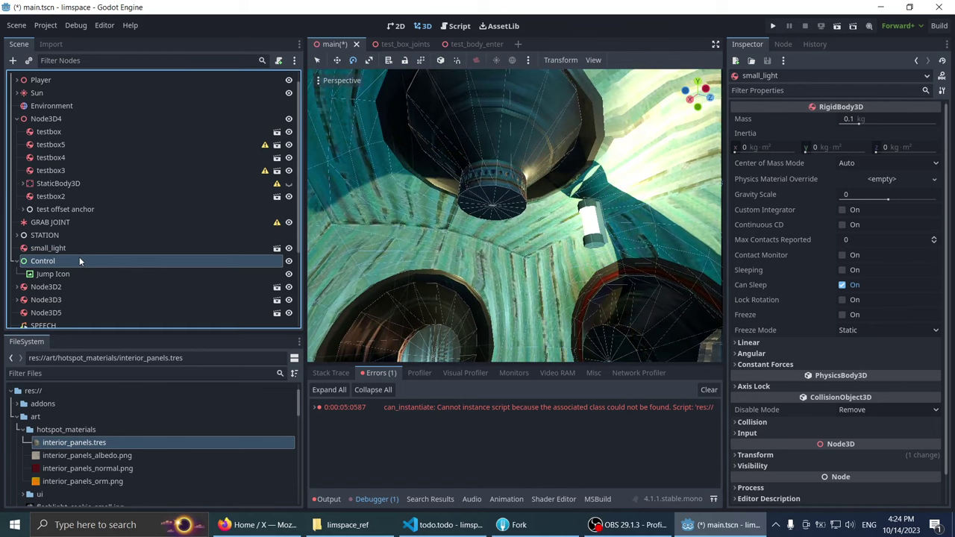
pyautogui.click(67, 247)
pyautogui.click(63, 260)
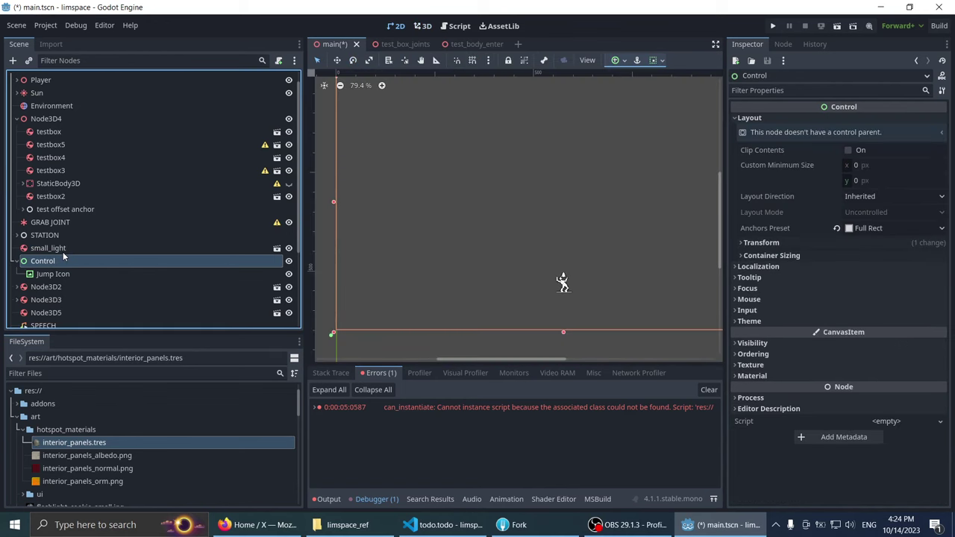
pyautogui.click(49, 273)
pyautogui.click(96, 260)
pyautogui.click(72, 273)
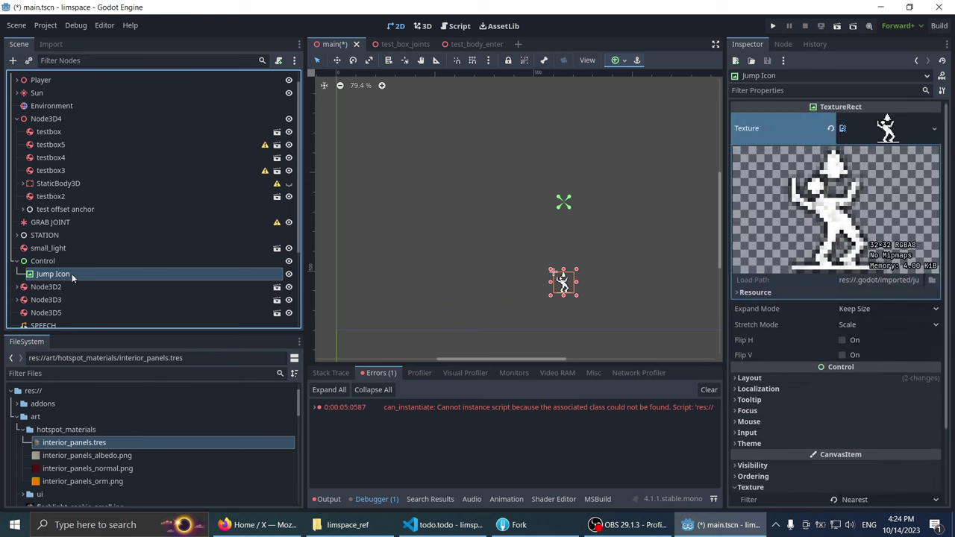
pyautogui.click(71, 273)
pyautogui.doubleClick(75, 261)
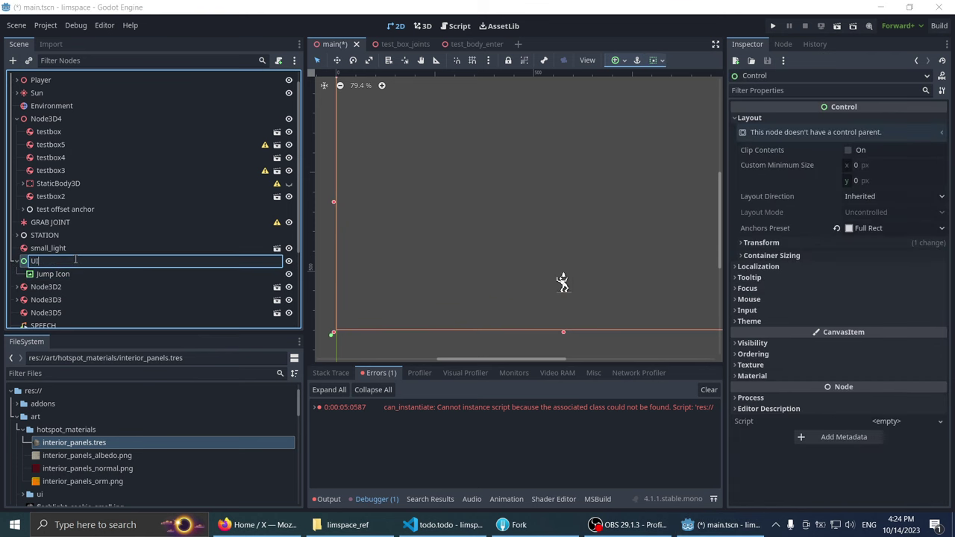
pyautogui.write('UI')
pyautogui.press('Return')
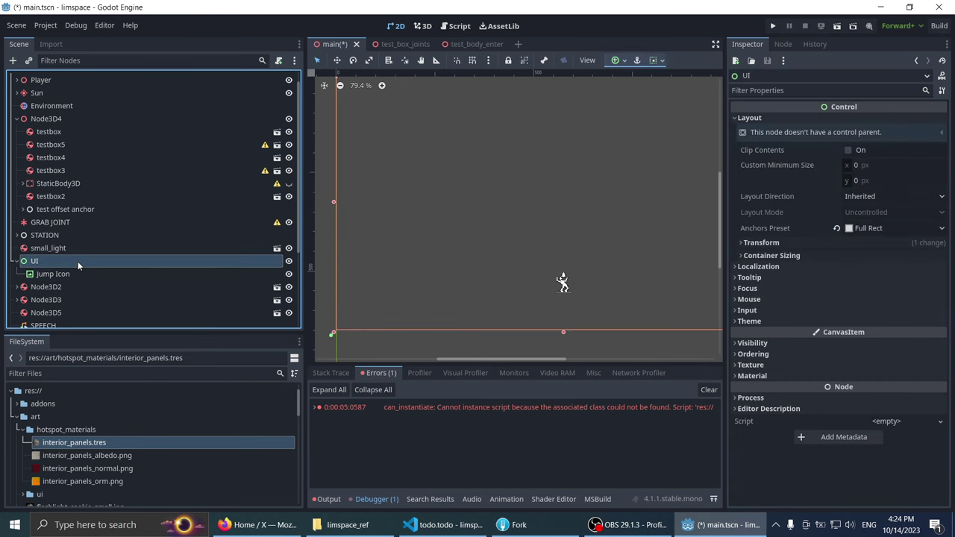
# Step: Select Node3D2 and frame it in the viewport
pyautogui.click(36, 275)
pyautogui.scroll(-2, 100, 280)
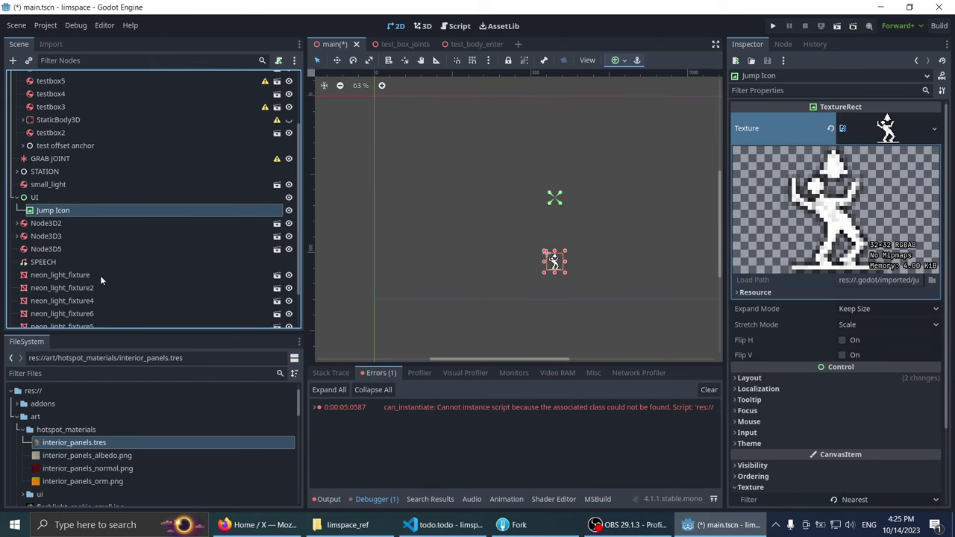
pyautogui.click(67, 223)
pyautogui.press('f')
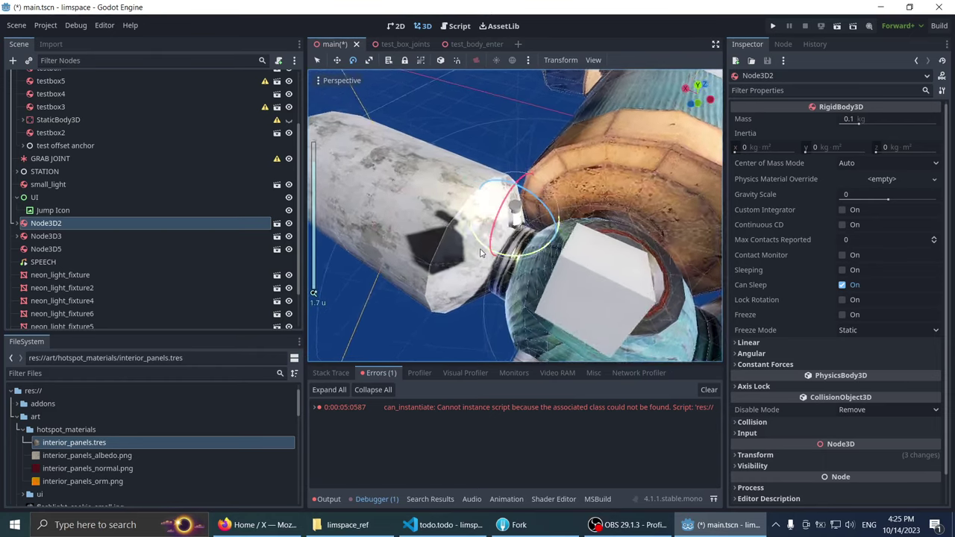
# Step: Expand Node3D2 and inspect its child meshes and OmniLight3D
pyautogui.scroll(-8, 452, 217)
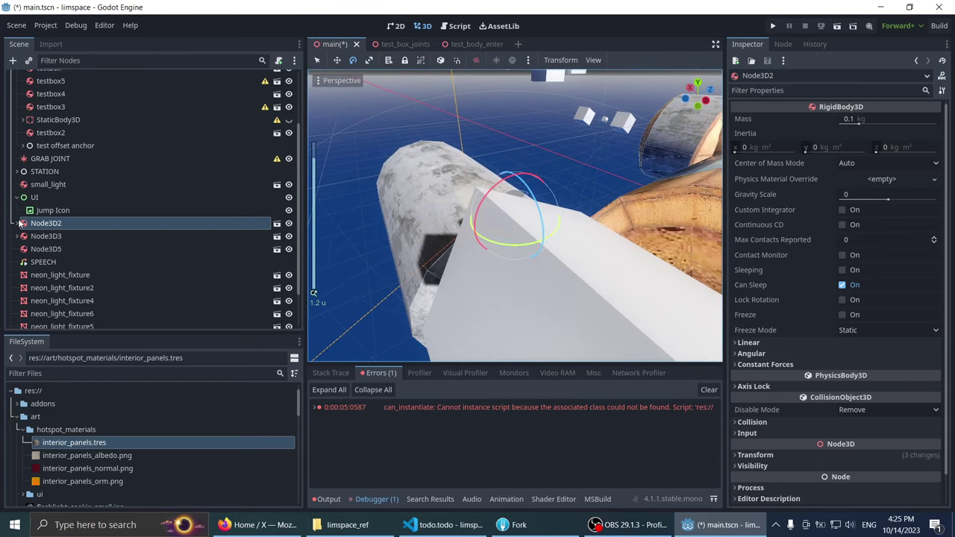
pyautogui.click(18, 223)
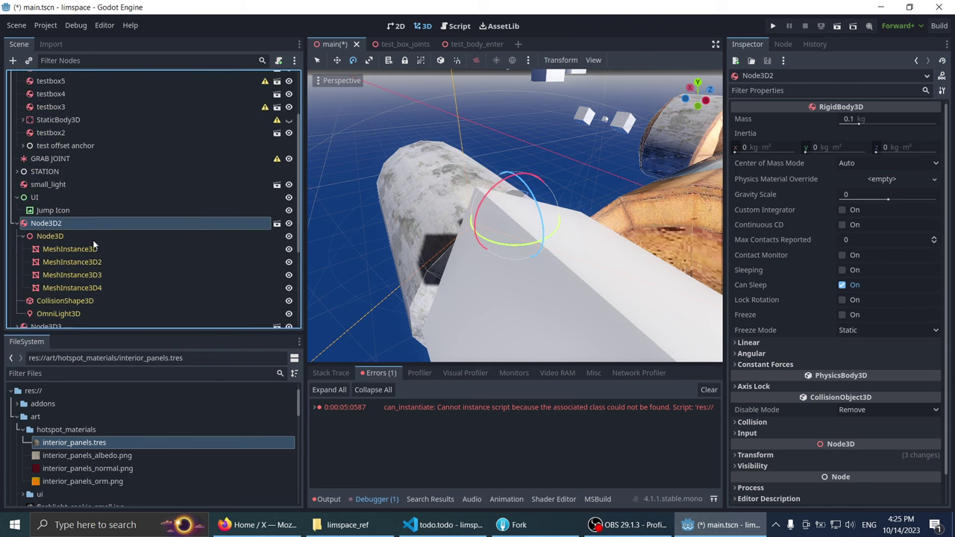
pyautogui.click(71, 235)
pyautogui.moveTo(448, 216); pyautogui.dragTo(428, 218, button='middle')
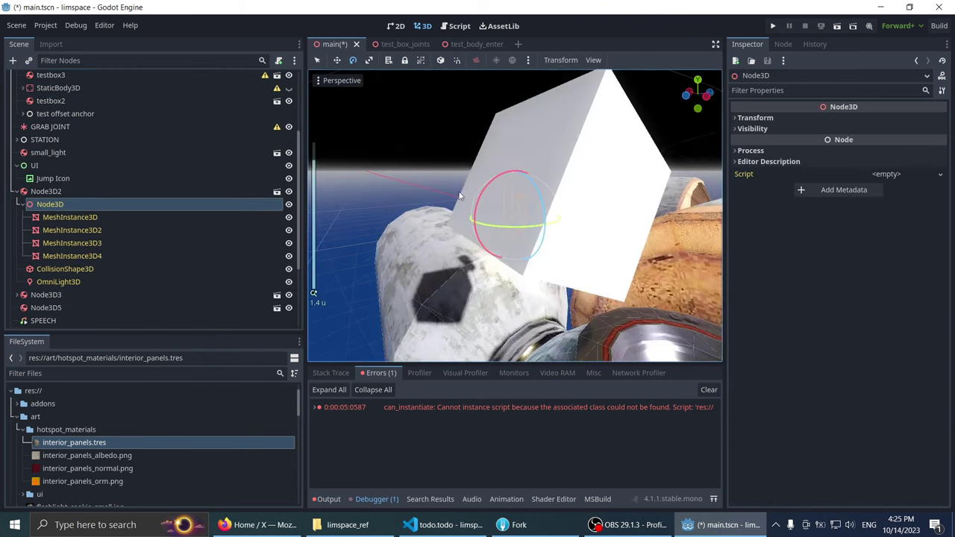
pyautogui.scroll(3, 428, 218)
pyautogui.scroll(3, 428, 222)
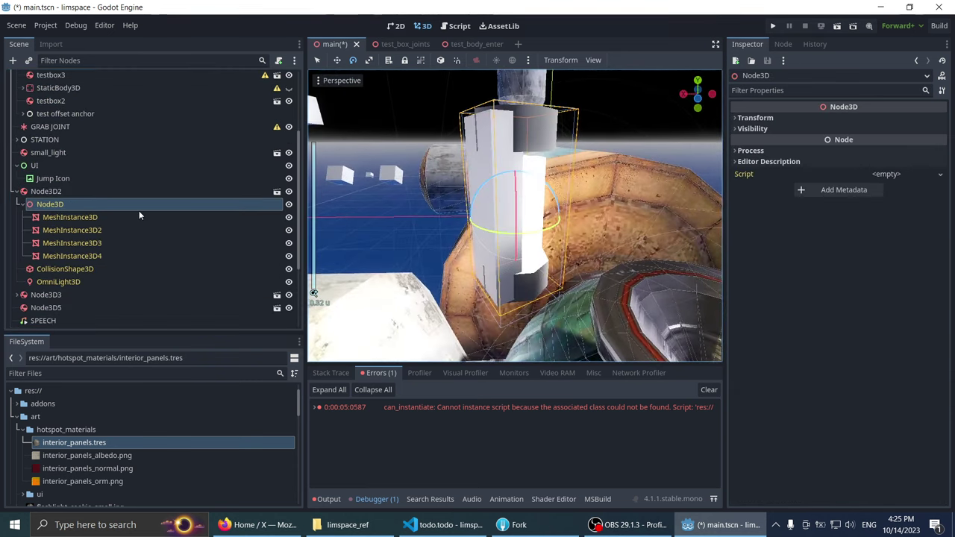
pyautogui.click(125, 229)
pyautogui.click(117, 242)
pyautogui.click(117, 256)
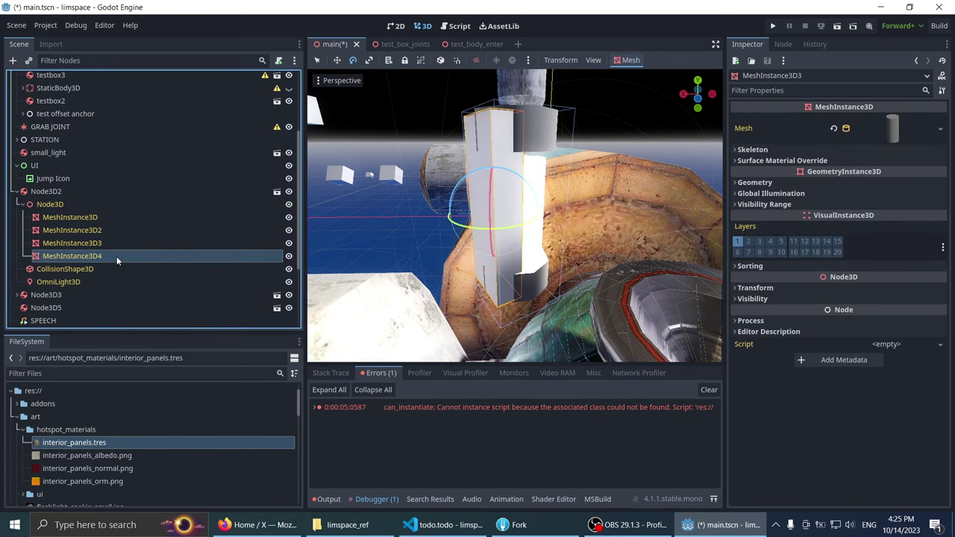
pyautogui.click(119, 269)
pyautogui.click(121, 281)
pyautogui.moveTo(351, 187); pyautogui.dragTo(397, 146, button='middle')
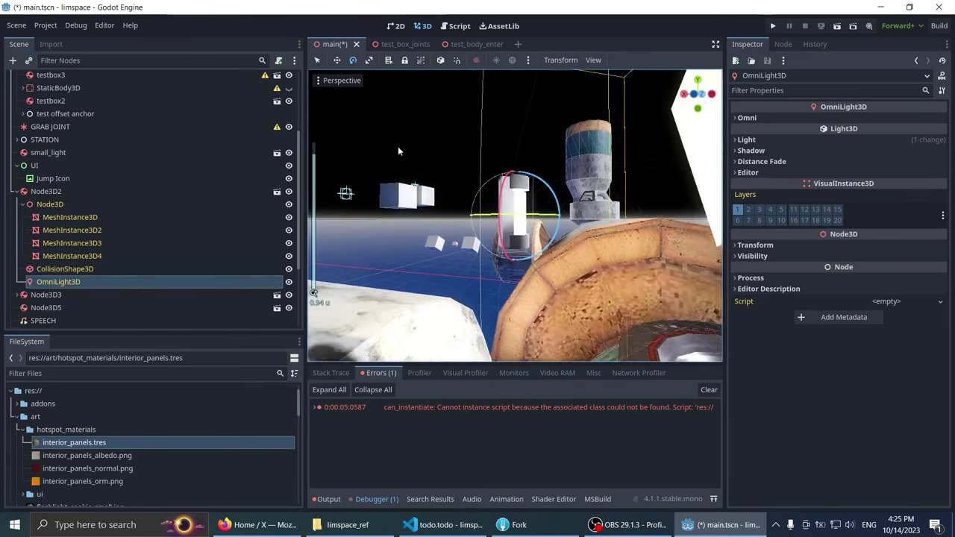
pyautogui.scroll(-2, 491, 186)
pyautogui.moveTo(490, 186); pyautogui.dragTo(449, 208, button='middle')
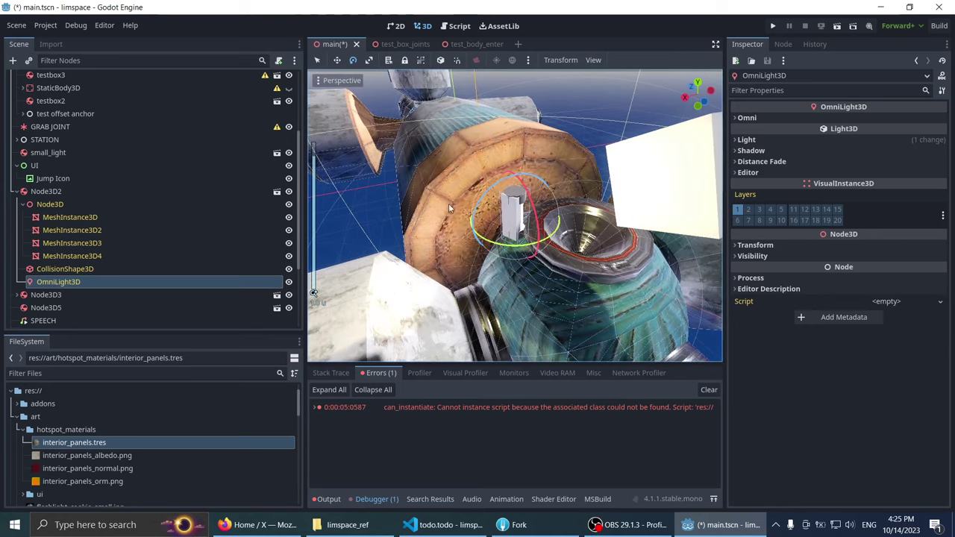
# Step: Delete the Node3D2 small-light copy from the scene
pyautogui.click(63, 191)
pyautogui.doubleClick(22, 205)
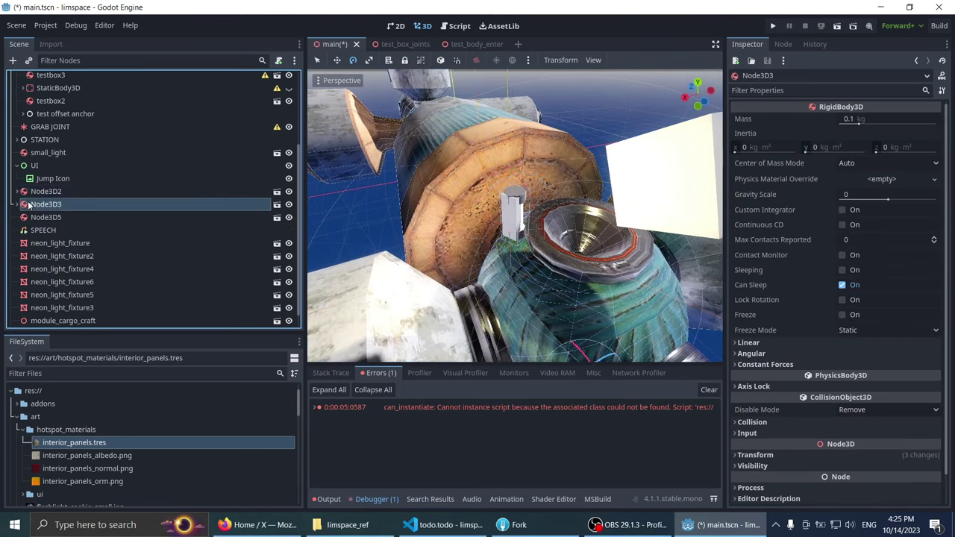
pyautogui.click(48, 193)
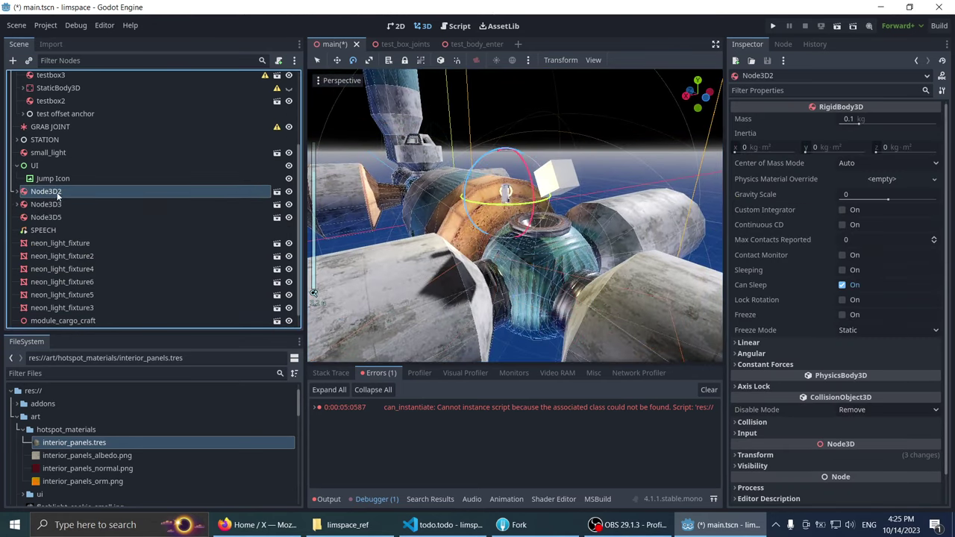
pyautogui.press('Delete')
# Step: Frame and inspect the Node3D3 and Node3D5 copies in the viewport
pyautogui.click(124, 191)
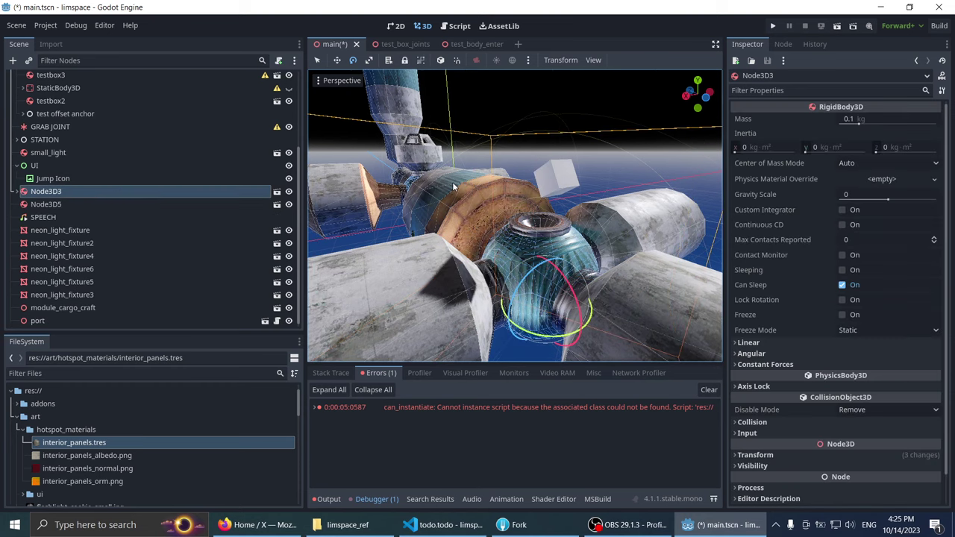
pyautogui.moveTo(452, 182)
pyautogui.mouseDown(button='right')
pyautogui.moveTo(621, 201)
pyautogui.moveTo(334, 133)
pyautogui.mouseUp(button='right')
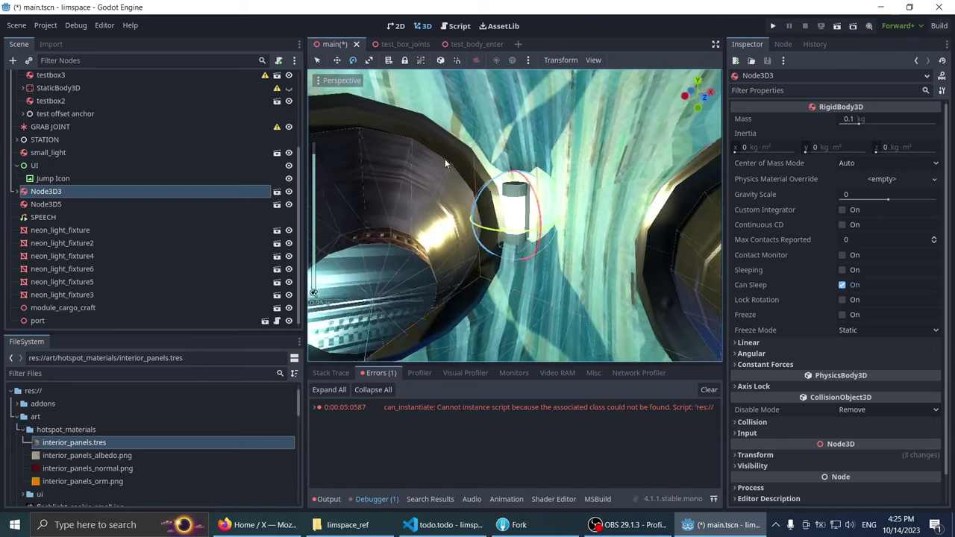
pyautogui.click(41, 203)
pyautogui.moveTo(408, 197); pyautogui.dragTo(421, 194, button='right')
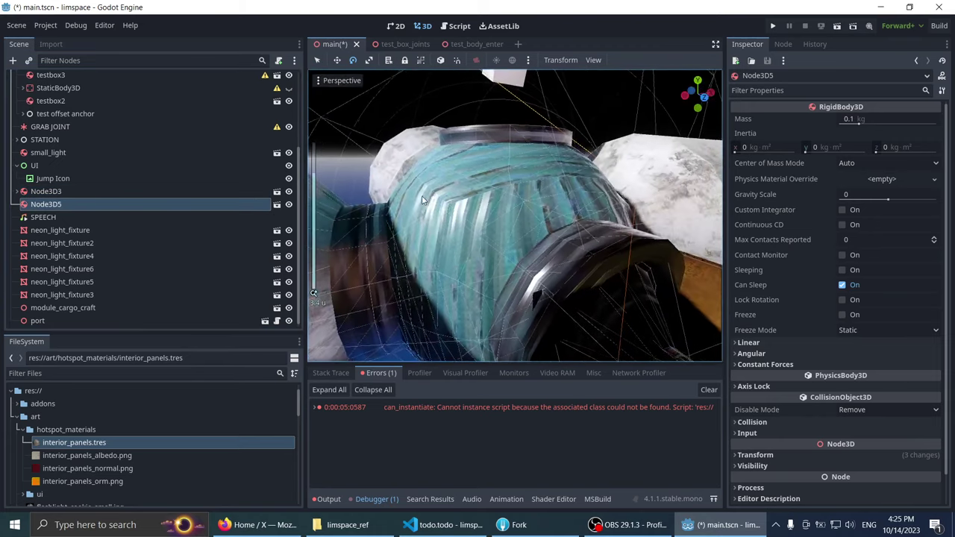
pyautogui.click(73, 190)
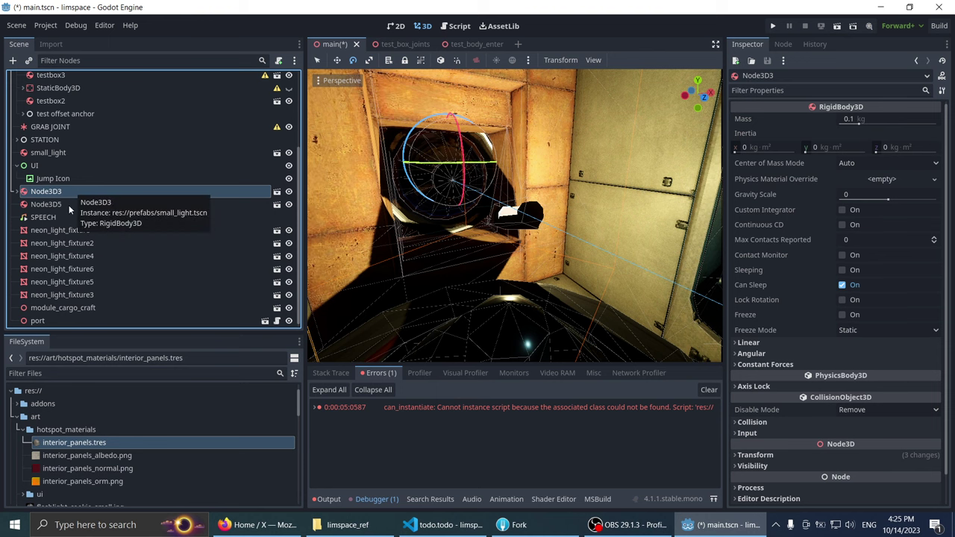
pyautogui.press('f')
pyautogui.scroll(2, 414, 183)
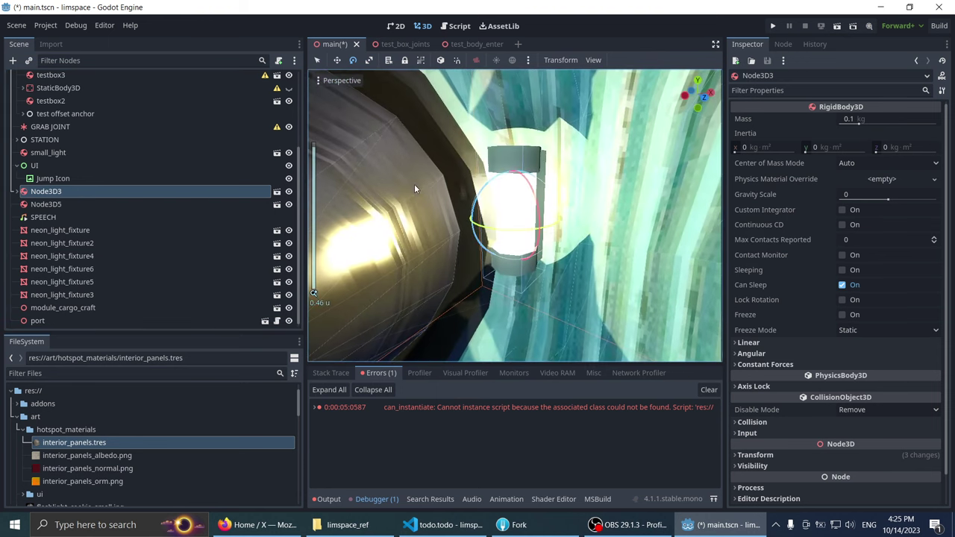
pyautogui.doubleClick(46, 203)
pyautogui.moveTo(433, 256); pyautogui.dragTo(451, 176, button='middle')
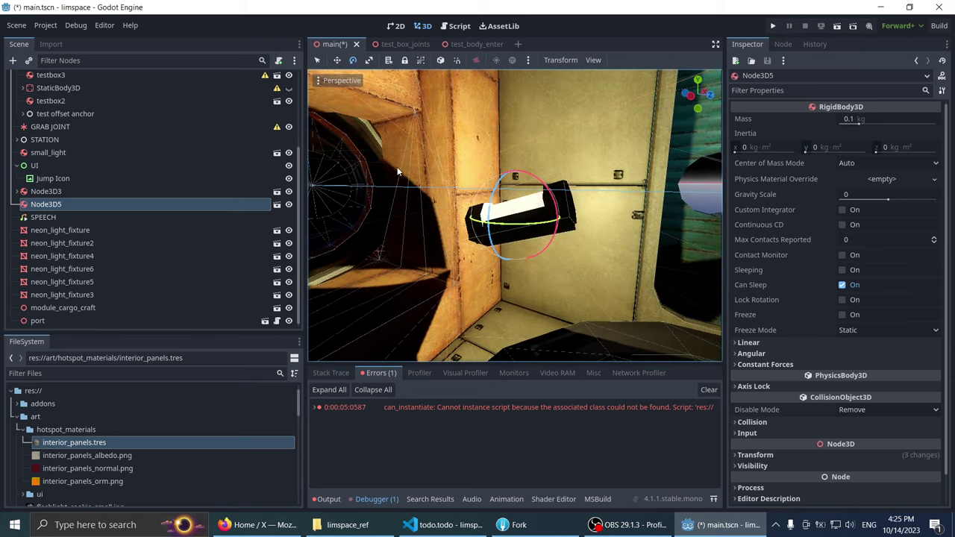
pyautogui.scroll(-5, 403, 163)
pyautogui.moveTo(421, 161); pyautogui.dragTo(358, 183, button='middle')
# Step: Check Node3D3's child meshes, then delete the remaining copies Node3D3 and Node3D5
pyautogui.moveTo(37, 194); pyautogui.dragTo(37, 210)
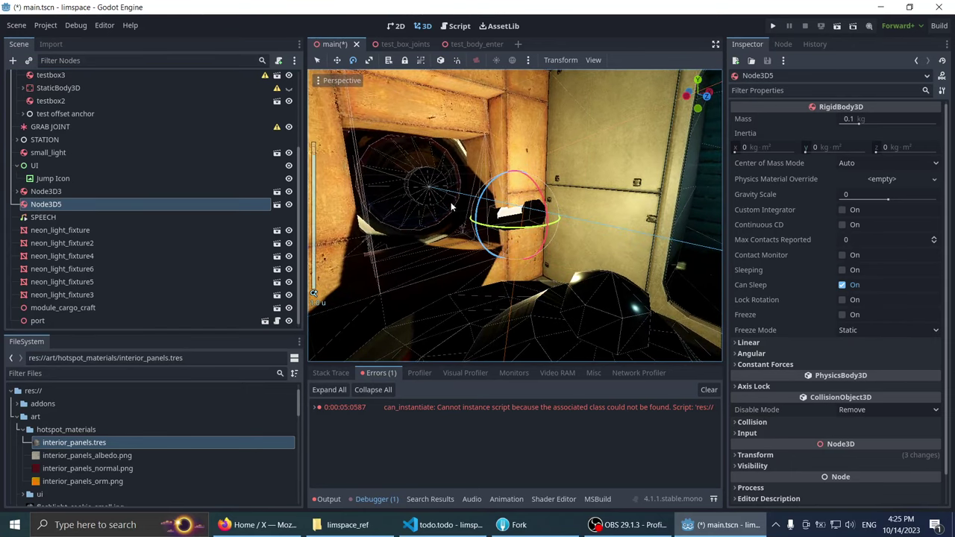
pyautogui.doubleClick(104, 204)
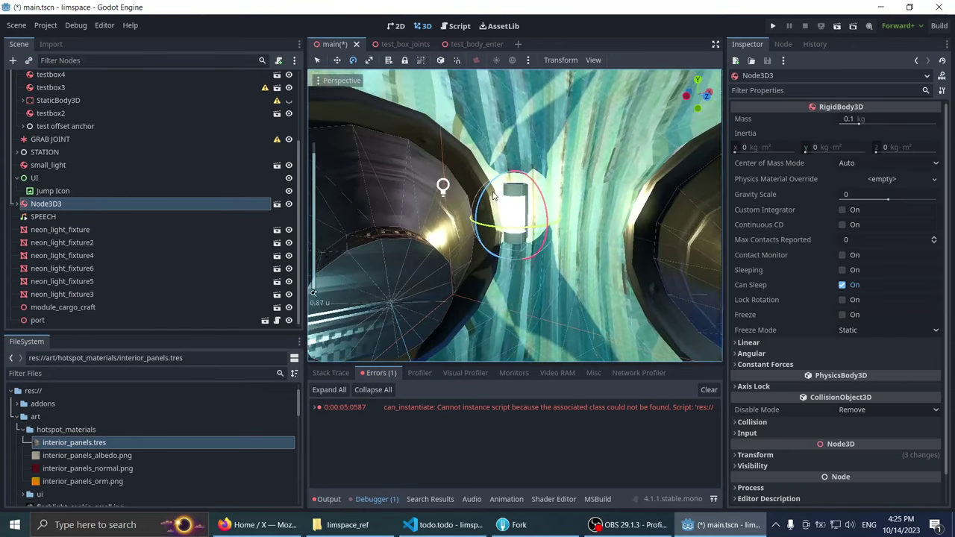
pyautogui.scroll(3, 494, 196)
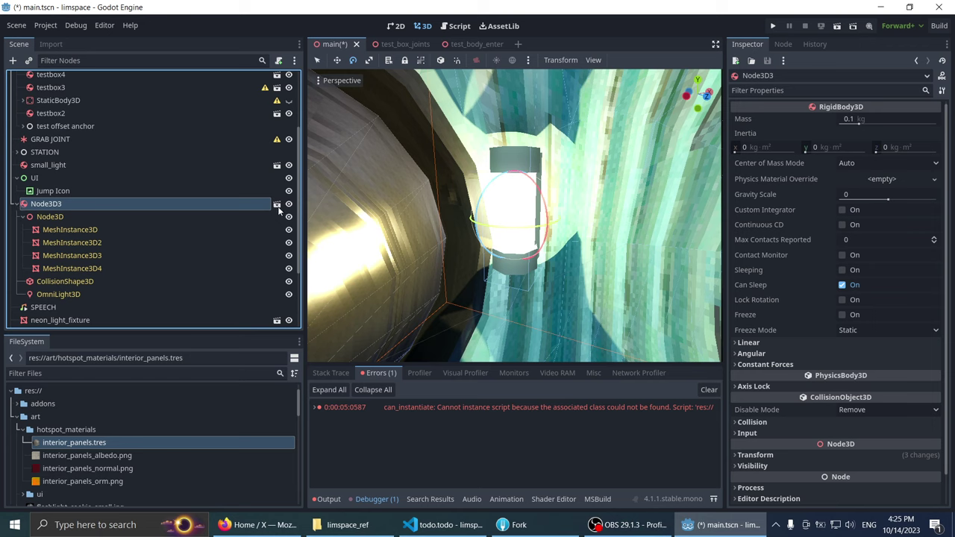
pyautogui.click(50, 216)
pyautogui.click(69, 229)
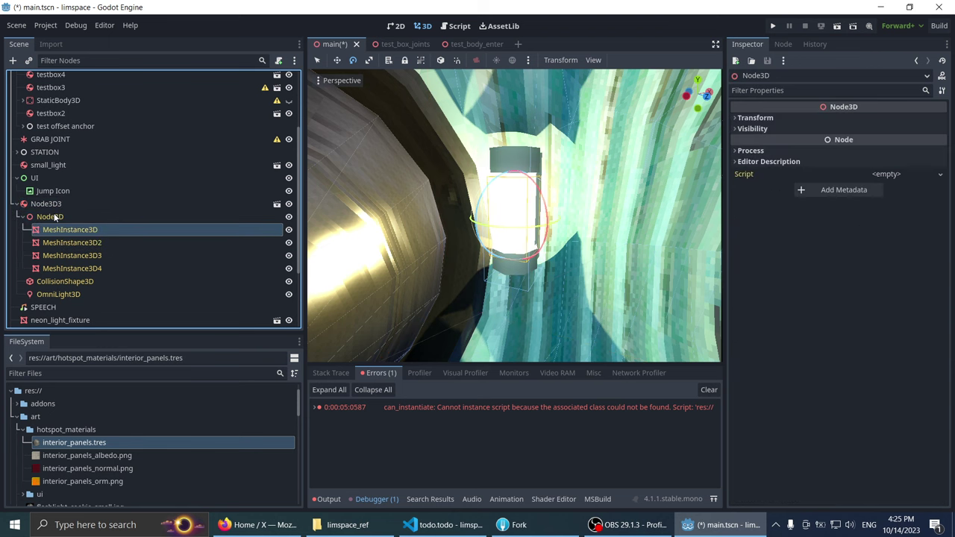
pyautogui.click(46, 204)
pyautogui.scroll(2, 428, 210)
pyautogui.press('Delete')
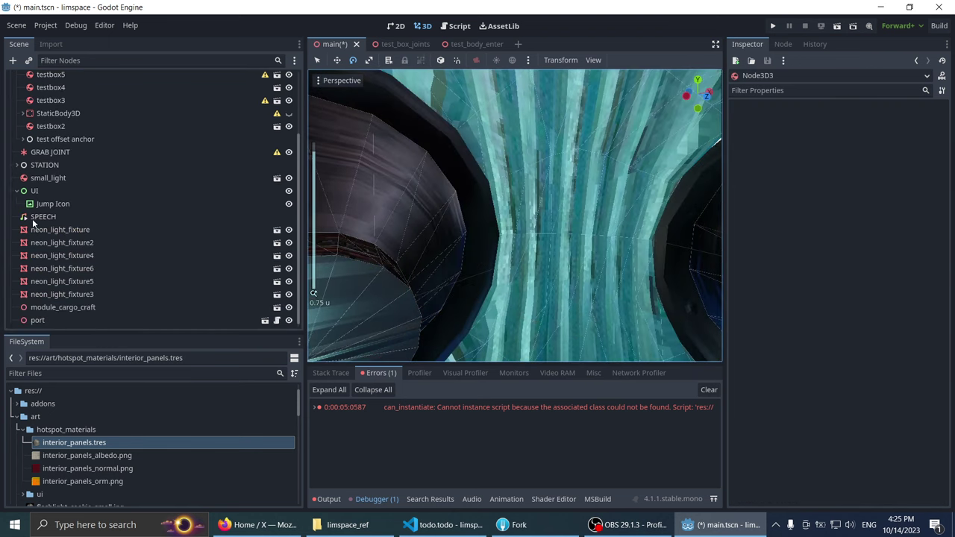
pyautogui.scroll(2, 56, 220)
# Step: Frame small_light and inspect the Jump Icon, UI, SPEECH and neon_light_fixture nodes
pyautogui.click(52, 242)
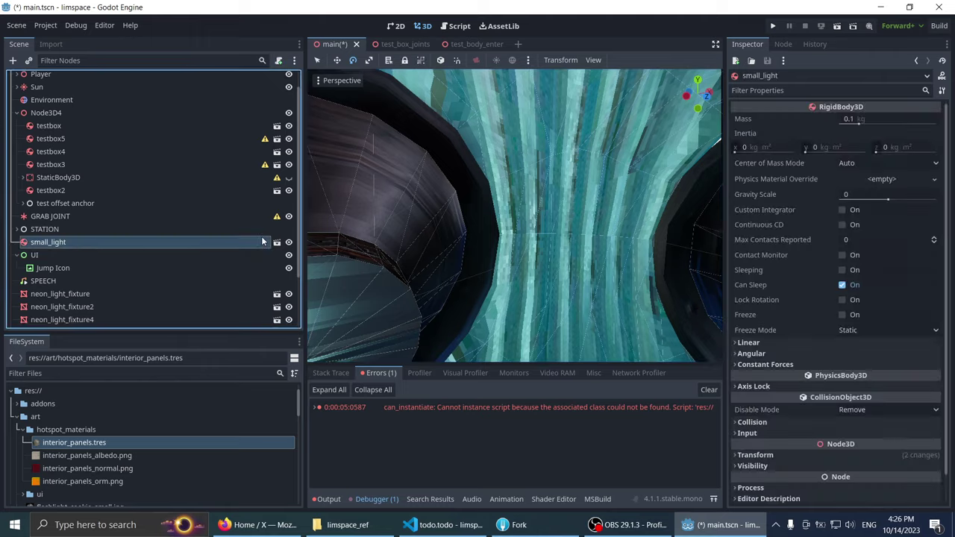
pyautogui.press('f')
pyautogui.moveTo(457, 175); pyautogui.dragTo(350, 145, button='middle')
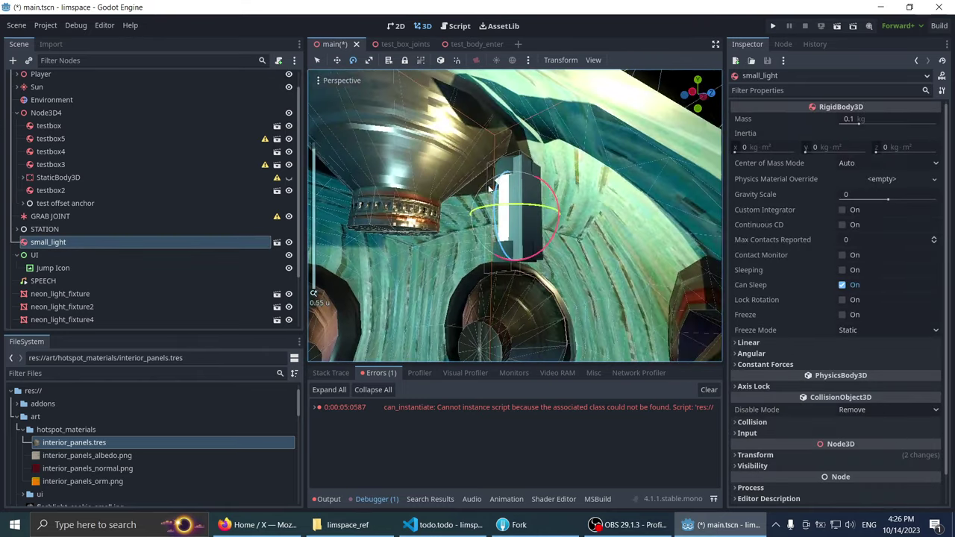
pyautogui.click(46, 267)
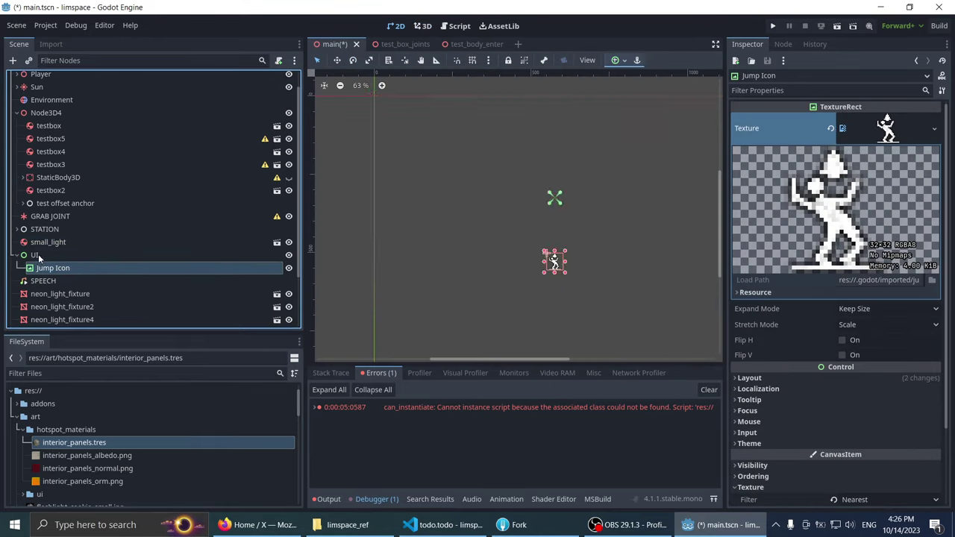
pyautogui.click(35, 254)
pyautogui.click(42, 280)
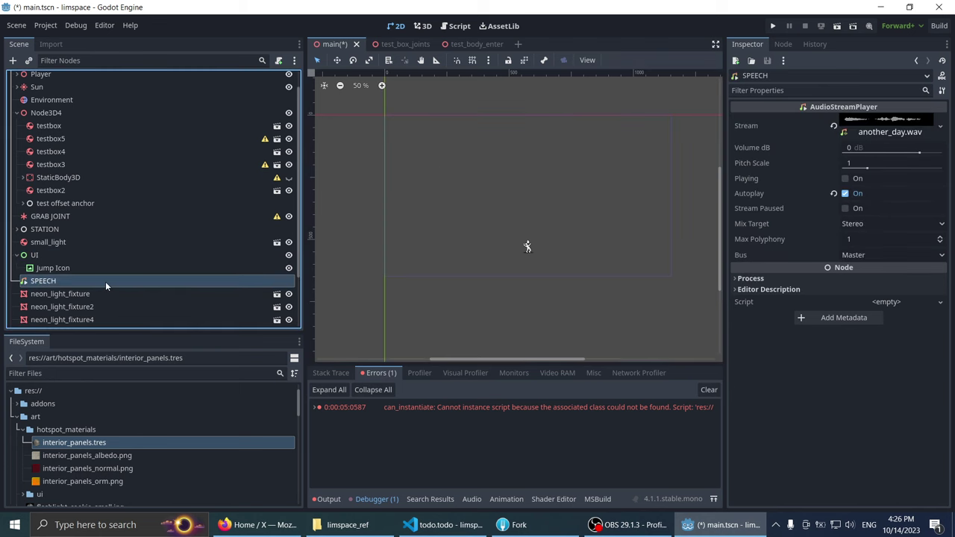
pyautogui.click(60, 294)
pyautogui.moveTo(388, 209)
pyautogui.mouseDown(button='middle')
pyautogui.moveTo(423, 178)
pyautogui.moveTo(402, 186)
pyautogui.mouseUp(button='middle')
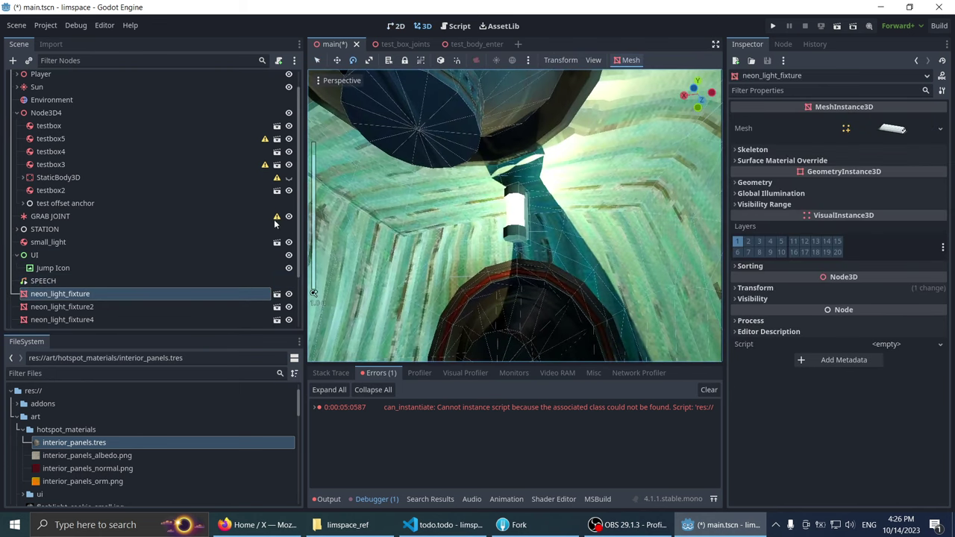
pyautogui.scroll(-2, 89, 258)
pyautogui.click(30, 217)
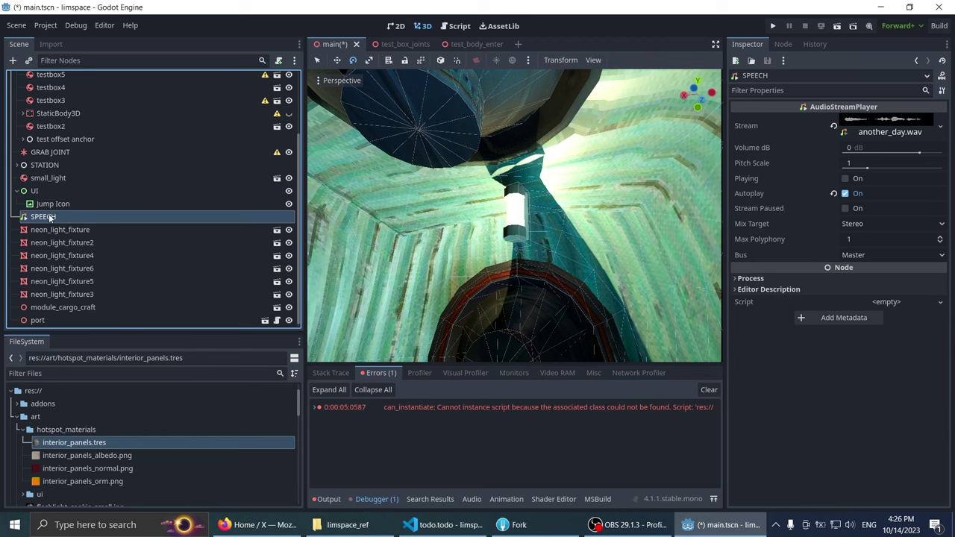
pyautogui.scroll(2, 48, 234)
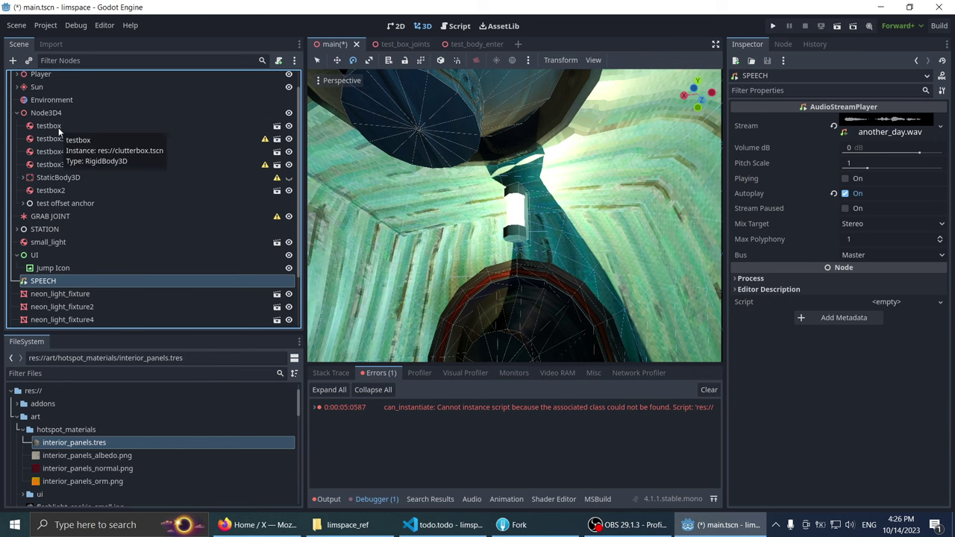
pyautogui.moveTo(424, 139); pyautogui.dragTo(313, 293, button='middle')
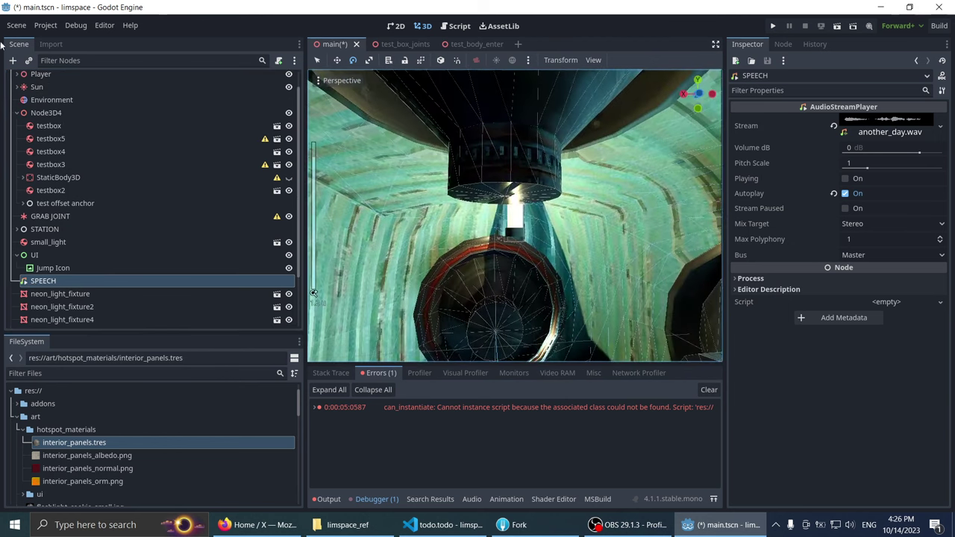
# Step: Cancel the Create New Node dialog without adding a node
pyautogui.click(12, 62)
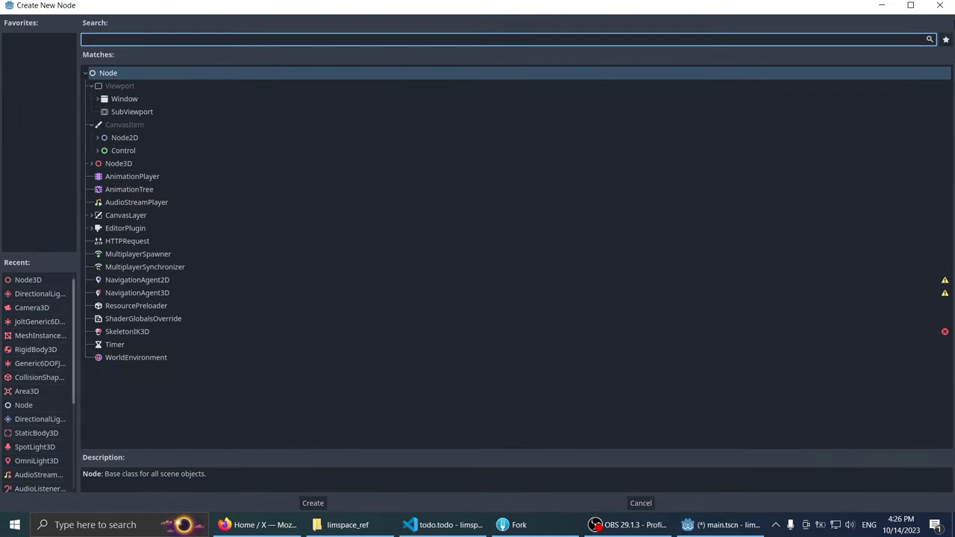
pyautogui.click(937, 6)
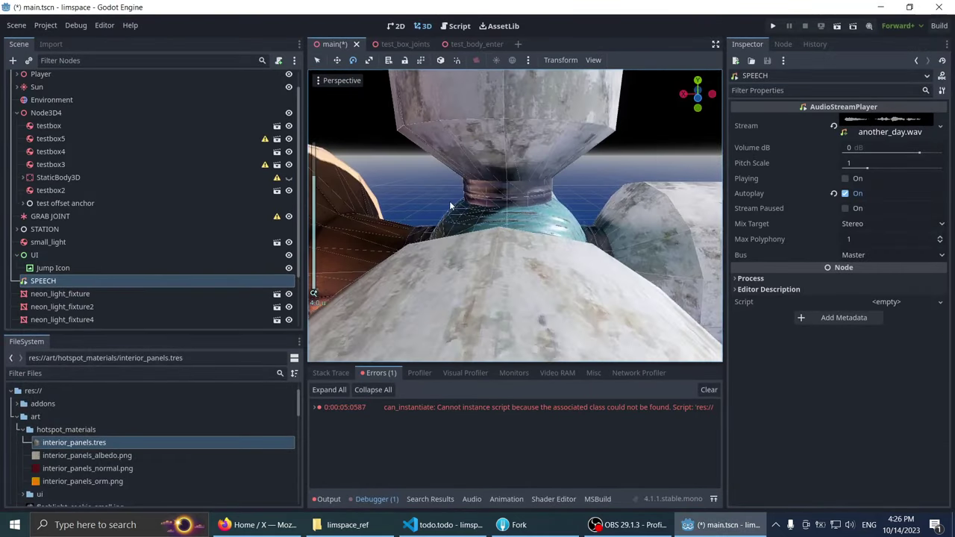
pyautogui.scroll(-3, 478, 228)
pyautogui.scroll(3, 477, 227)
# Step: Frame neon_light_fixture and bring up the SPEECH node's context menu
pyautogui.moveTo(477, 227); pyautogui.dragTo(422, 195, button='middle')
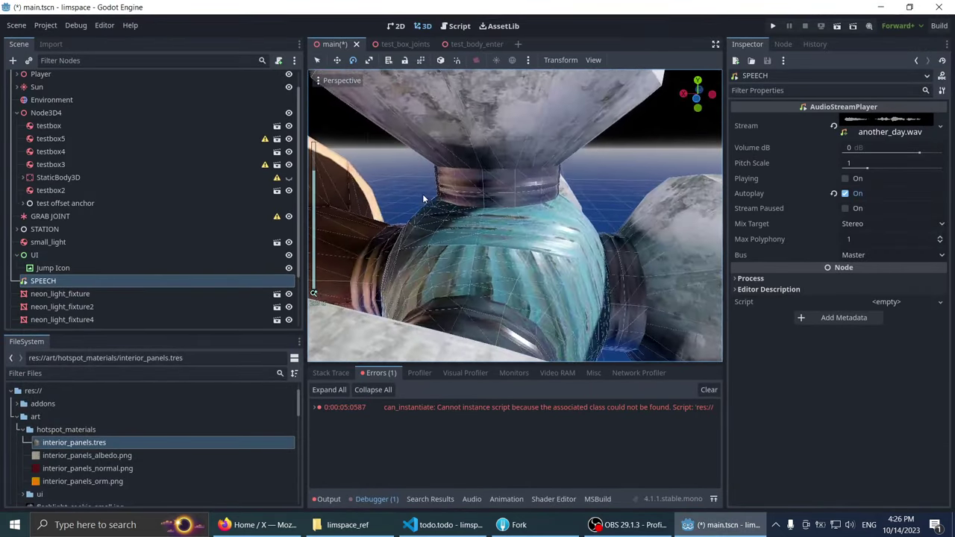
pyautogui.click(60, 293)
pyautogui.press('f')
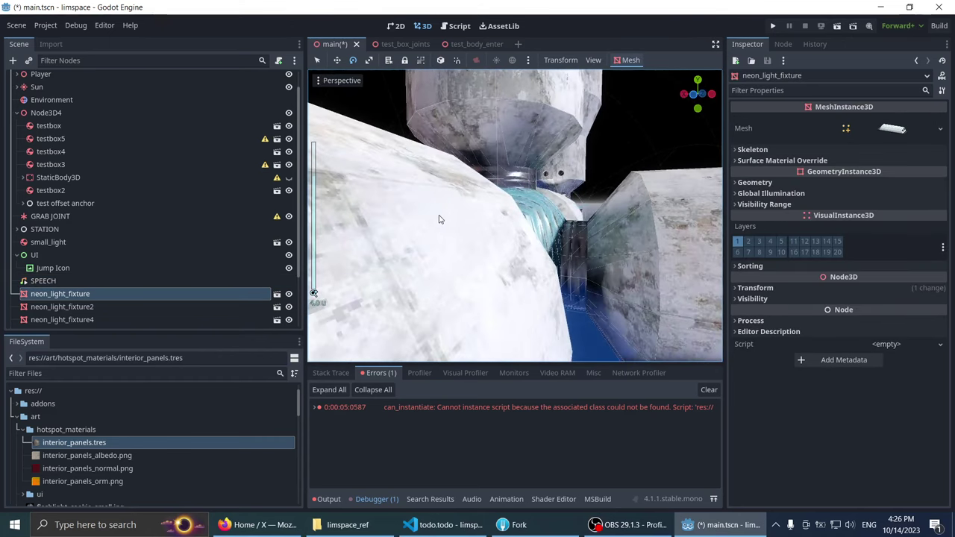
pyautogui.rightClick(76, 281)
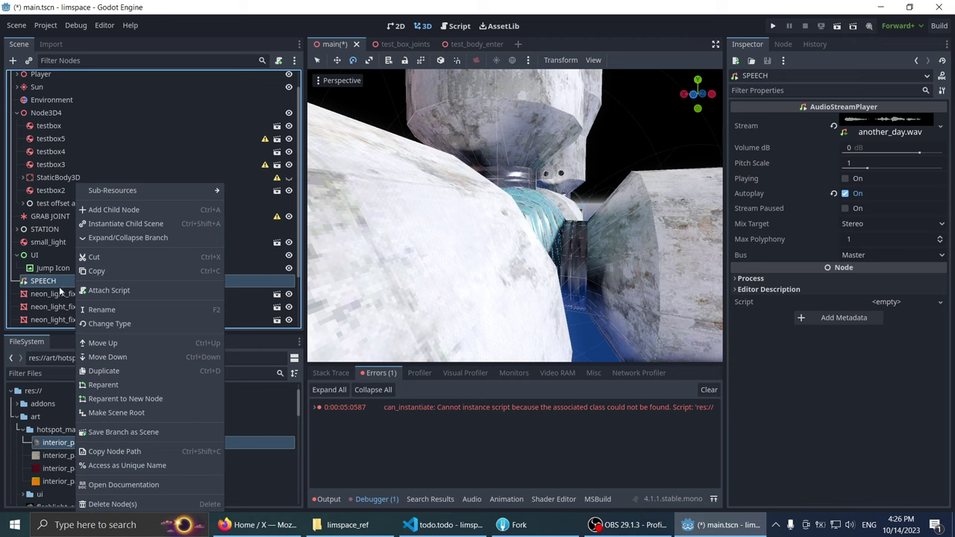
# Step: Frame the neon_light_fixture in the viewport and save the main scene
pyautogui.click(53, 291)
pyautogui.click(53, 292)
pyautogui.press('f')
pyautogui.moveTo(455, 182)
pyautogui.mouseDown(button='middle')
pyautogui.moveTo(447, 217)
pyautogui.moveTo(417, 191)
pyautogui.moveTo(422, 254)
pyautogui.moveTo(438, 252)
pyautogui.moveTo(431, 259)
pyautogui.mouseUp(button='middle')
pyautogui.scroll(3, 452, 220)
pyautogui.scroll(10, 418, 190)
pyautogui.scroll(-15, 410, 239)
pyautogui.scroll(13, 397, 255)
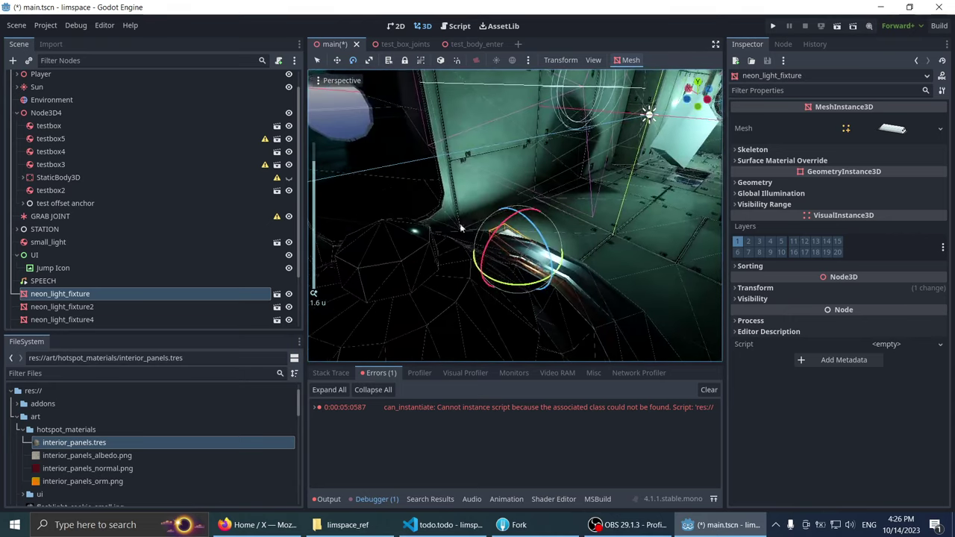
pyautogui.scroll(-2, 431, 259)
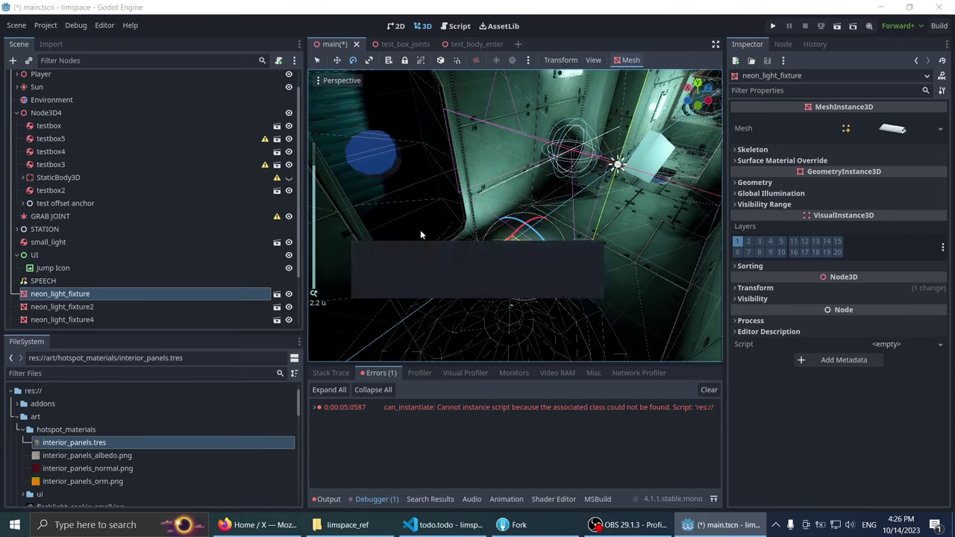
pyautogui.hotkey('ctrl', 's')
# Step: Check the other neon light fixtures and frame module_cargo_craft
pyautogui.scroll(-3, 101, 191)
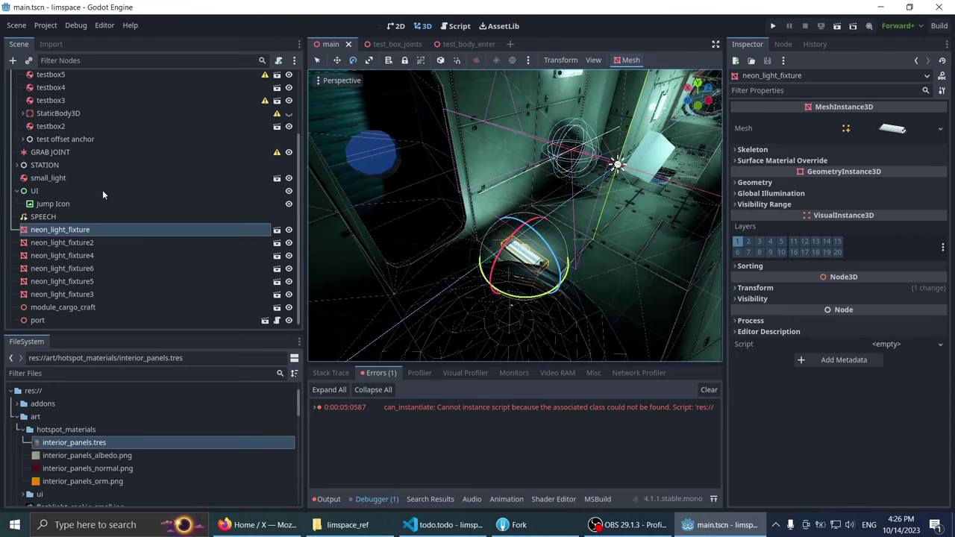
pyautogui.click(37, 243)
pyautogui.click(37, 255)
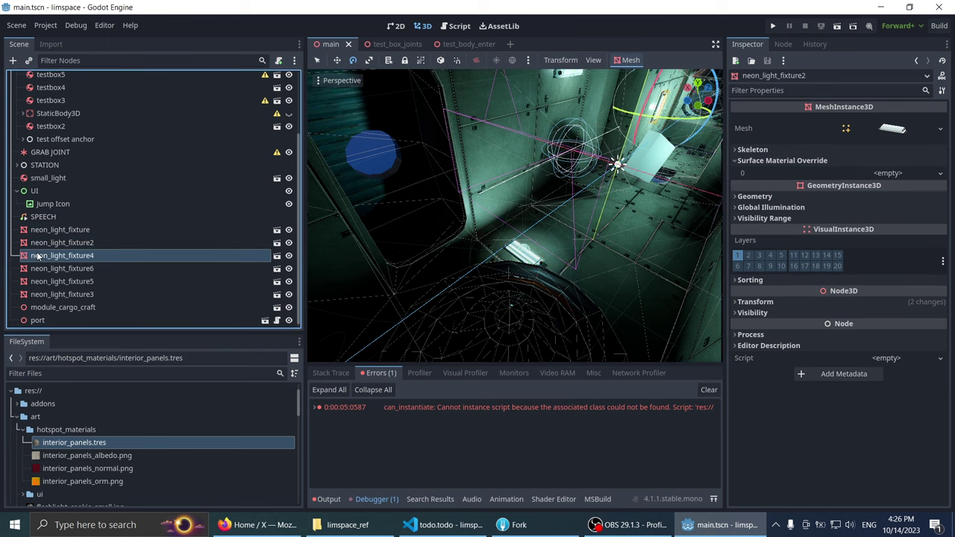
pyautogui.click(32, 308)
pyautogui.scroll(-2, 505, 165)
pyautogui.press('f')
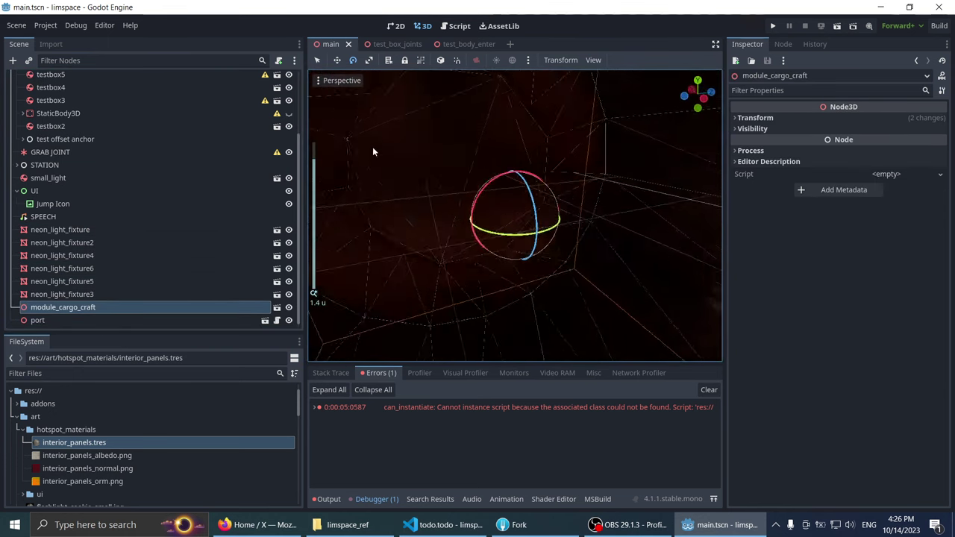
# Step: Select the port node and delete it from the scene
pyautogui.doubleClick(43, 321)
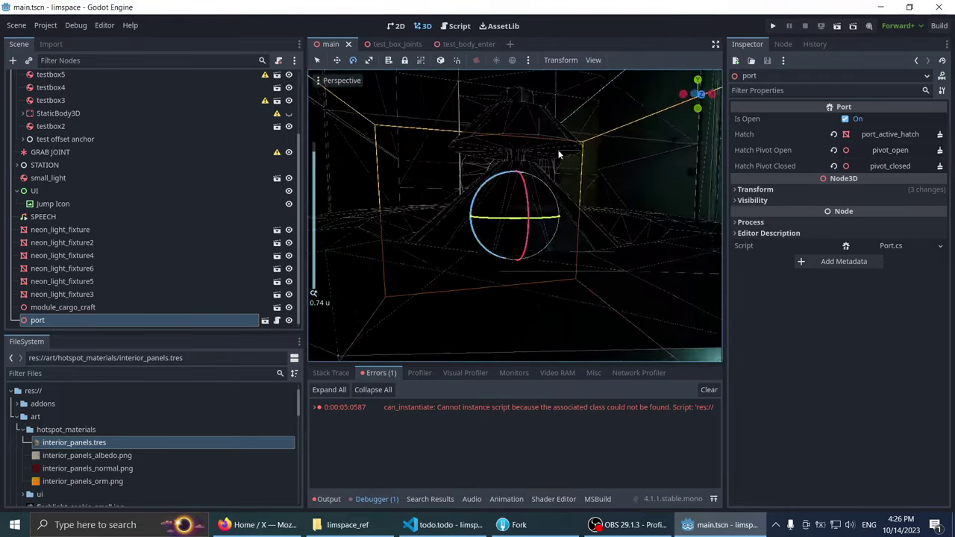
pyautogui.moveTo(558, 155)
pyautogui.mouseDown(button='middle')
pyautogui.moveTo(422, 186)
pyautogui.moveTo(470, 174)
pyautogui.moveTo(432, 182)
pyautogui.moveTo(498, 173)
pyautogui.moveTo(466, 169)
pyautogui.moveTo(401, 221)
pyautogui.moveTo(372, 203)
pyautogui.moveTo(486, 208)
pyautogui.mouseUp(button='middle')
pyautogui.press('Delete')
pyautogui.scroll(3, 92, 144)
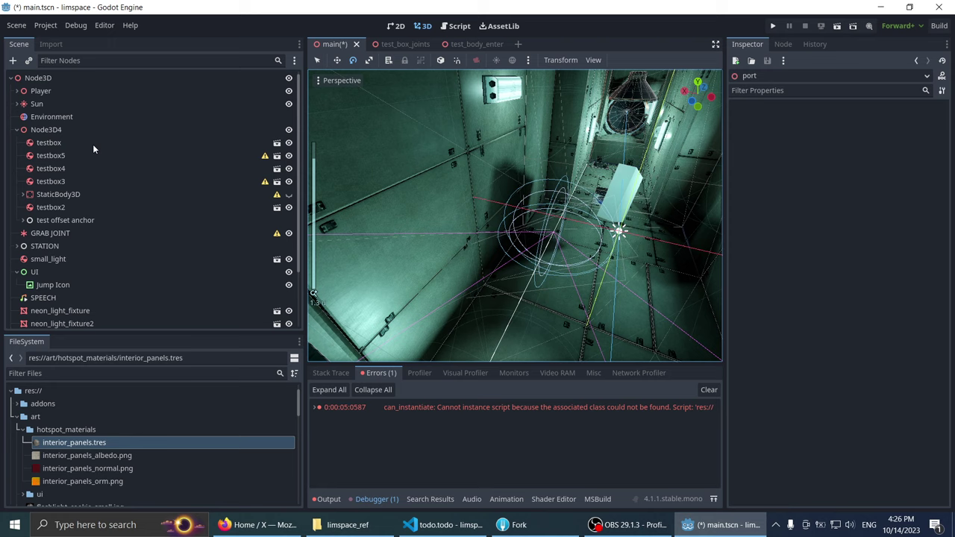
# Step: Select Player and inspect its Transform, showing a Y rotation of 180°
pyautogui.click(40, 90)
pyautogui.moveTo(350, 175)
pyautogui.mouseDown(button='middle')
pyautogui.moveTo(425, 226)
pyautogui.moveTo(428, 248)
pyautogui.mouseUp(button='middle')
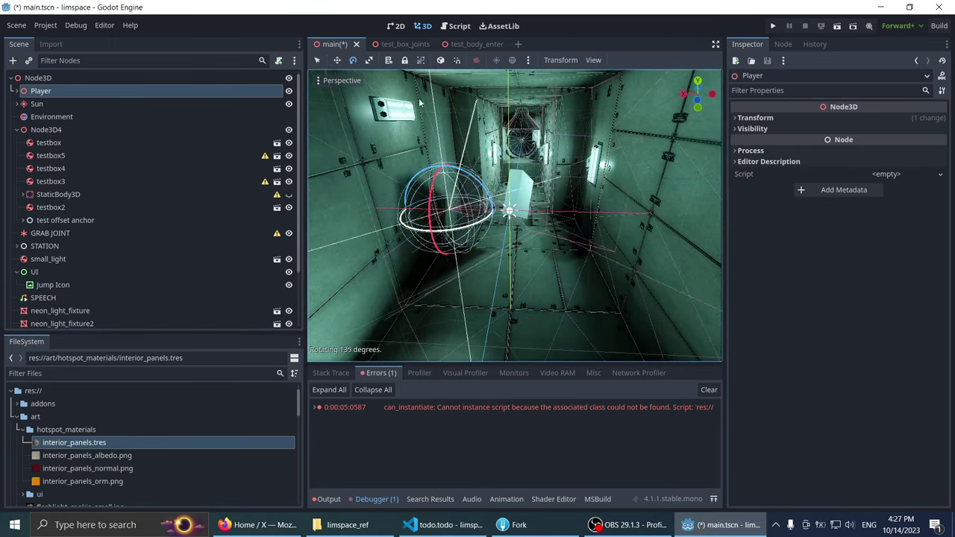
pyautogui.click(833, 117)
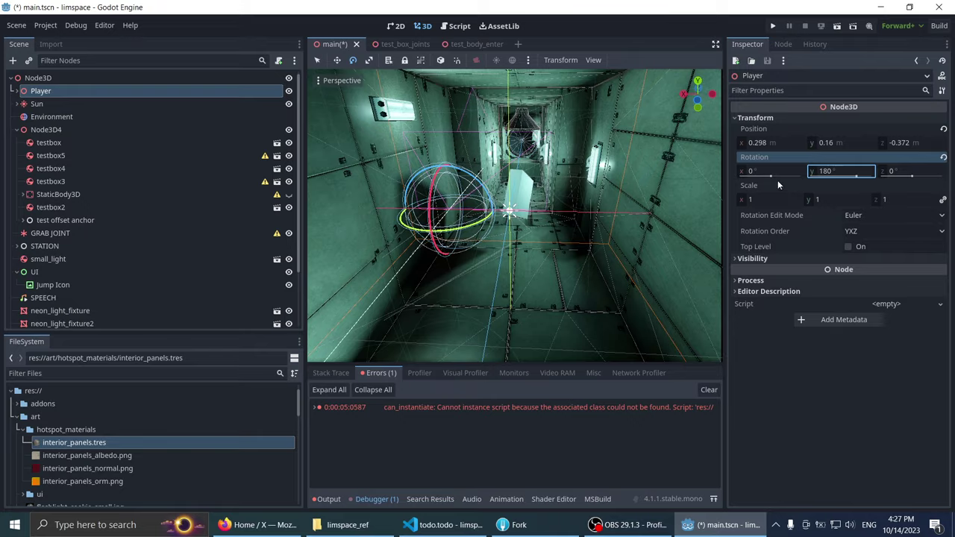
pyautogui.scroll(-3, 390, 143)
pyautogui.scroll(-3, 430, 322)
pyautogui.scroll(6, 469, 138)
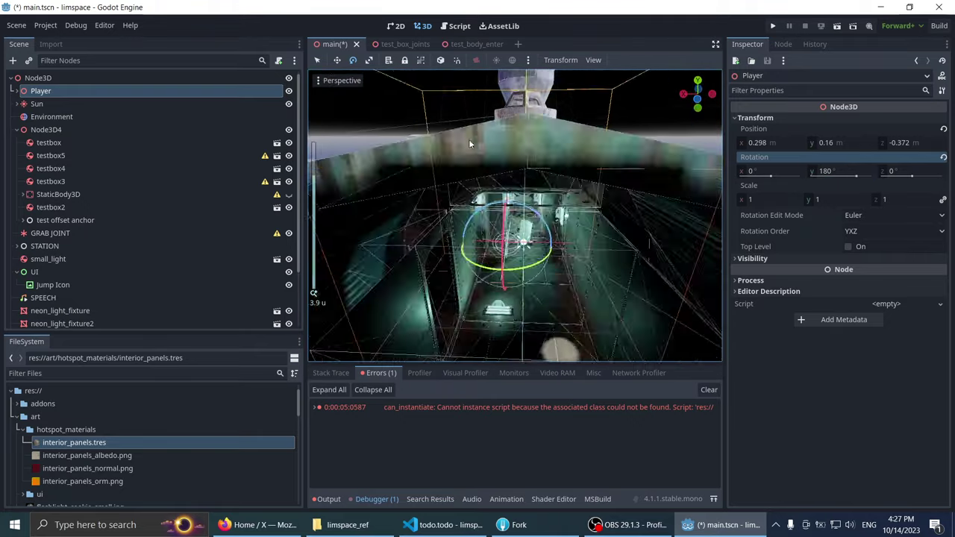
pyautogui.scroll(6, 462, 144)
pyautogui.scroll(6, 465, 144)
pyautogui.scroll(4, 460, 280)
pyautogui.moveTo(460, 281)
pyautogui.mouseDown(button='right')
pyautogui.moveTo(457, 201)
pyautogui.moveTo(471, 211)
pyautogui.mouseUp(button='right')
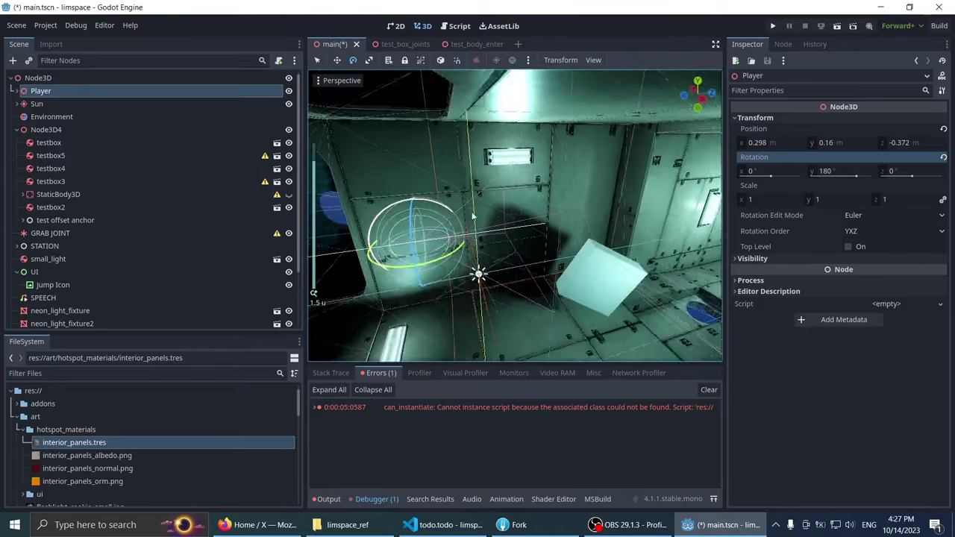
# Step: Save main.tscn and collapse the test boxes under Node3D4
pyautogui.hotkey('ctrl', 's')
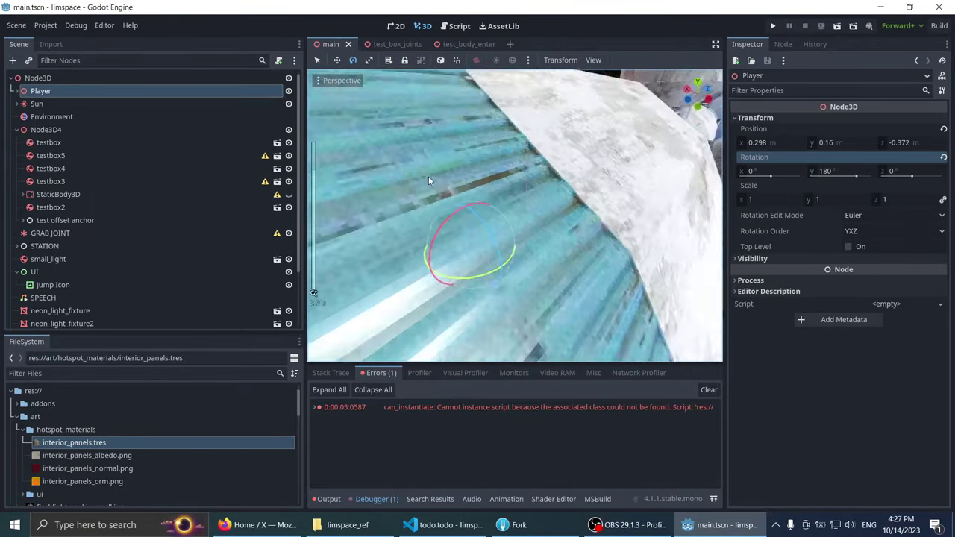
pyautogui.moveTo(440, 194); pyautogui.dragTo(428, 176, button='right')
pyautogui.click(23, 129)
pyautogui.click(18, 130)
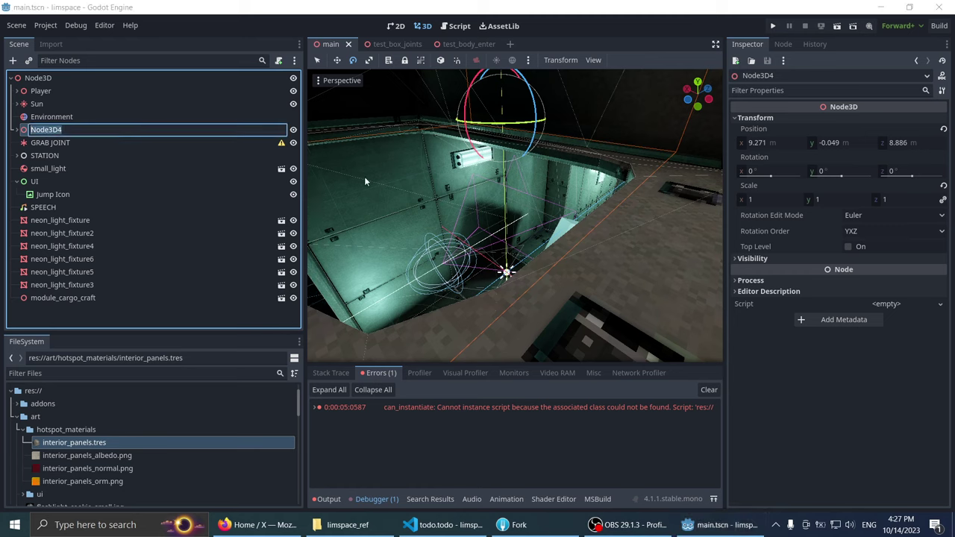
# Step: Rename Node3D4 to 'Physics Test Boxes'
pyautogui.doubleClick(19, 132)
pyautogui.click(83, 127)
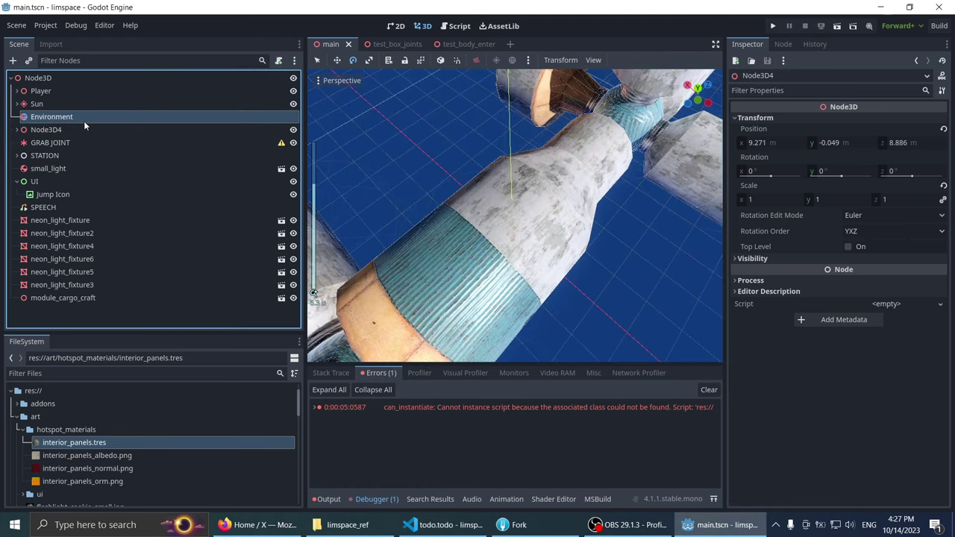
pyautogui.write('Test')
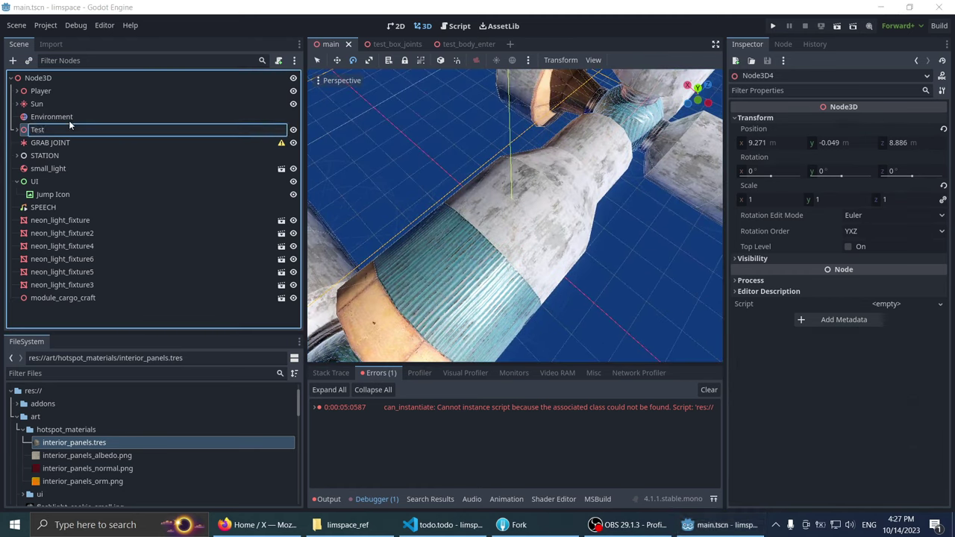
pyautogui.press('BackSpace')
pyautogui.press('BackSpace')
pyautogui.write('Ph')
pyautogui.write('ysics Test Bo')
pyautogui.write('xes')
pyautogui.press('Return')
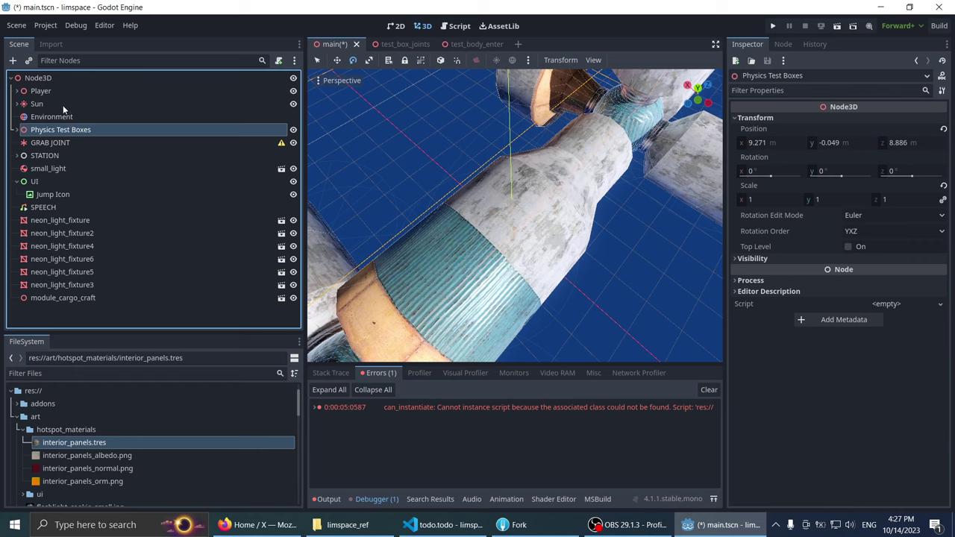
# Step: Shift Physics Test Boxes along the X axis with the move gizmo
pyautogui.press('f')
pyautogui.moveTo(467, 212); pyautogui.dragTo(509, 217, button='middle')
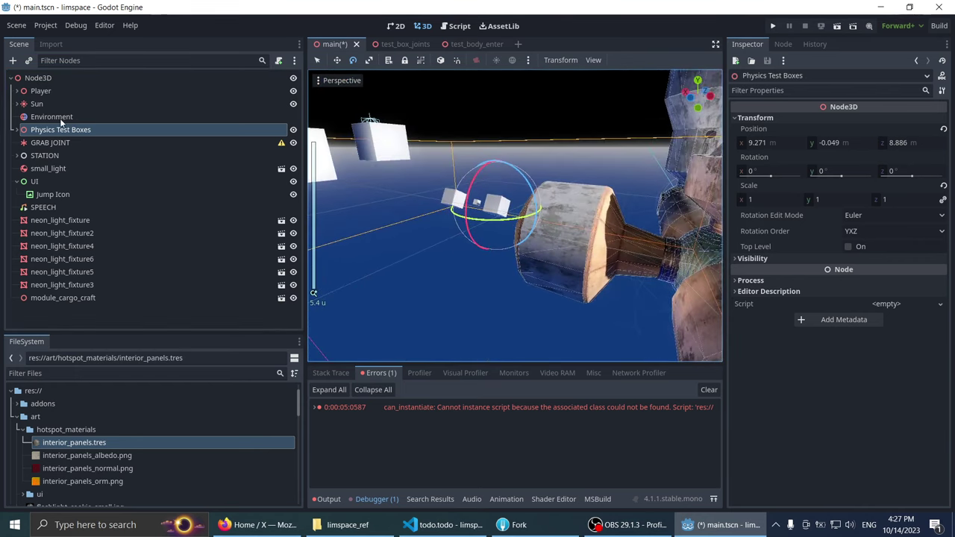
pyautogui.press('w')
pyautogui.moveTo(416, 182); pyautogui.dragTo(351, 217)
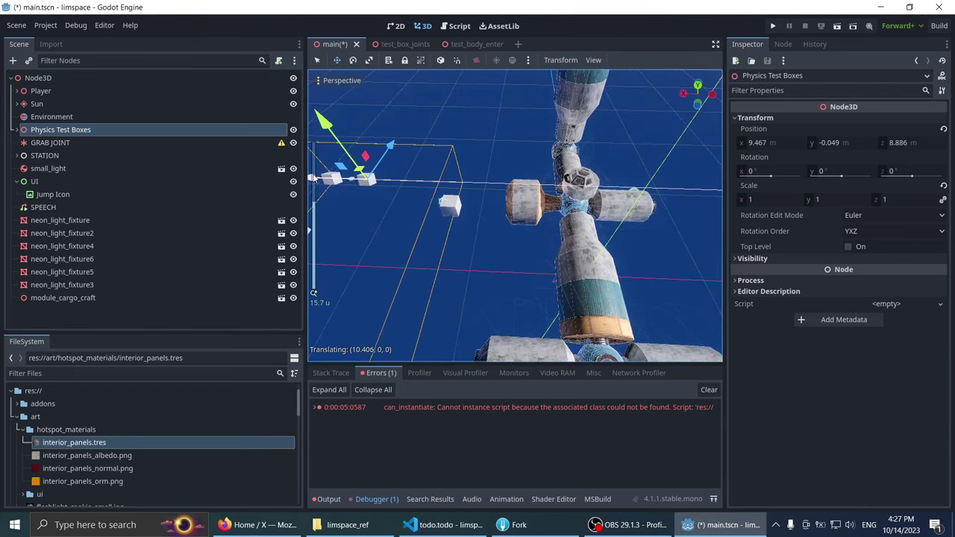
pyautogui.scroll(-5, 526, 191)
pyautogui.moveTo(351, 216)
pyautogui.mouseDown(button='middle')
pyautogui.moveTo(526, 191)
pyautogui.moveTo(454, 187)
pyautogui.moveTo(478, 178)
pyautogui.mouseUp(button='middle')
pyautogui.scroll(6, 454, 187)
pyautogui.scroll(5, 453, 187)
# Step: Inspect testbox3, test offset anchor and StaticBody3D2 inside the group
pyautogui.click(442, 186)
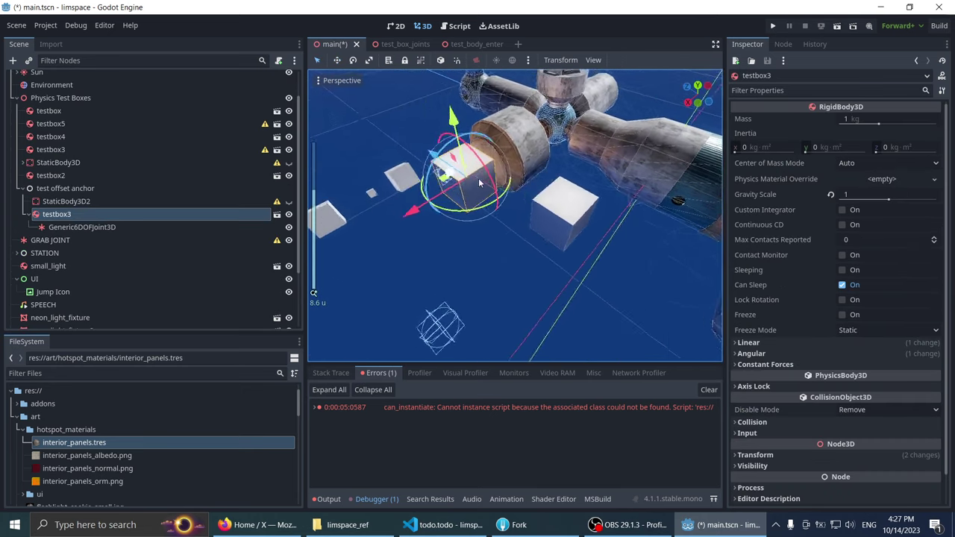
pyautogui.click(158, 188)
pyautogui.press('f')
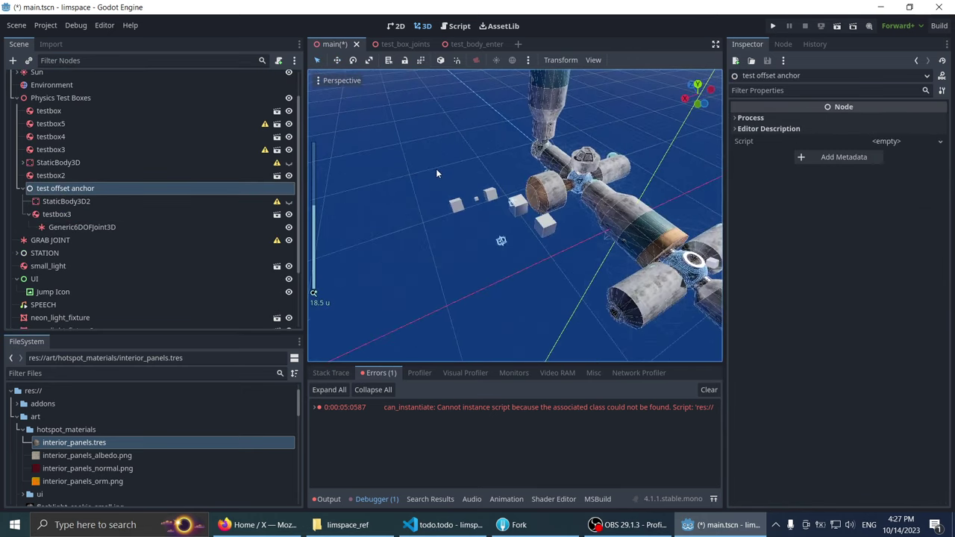
pyautogui.scroll(5, 436, 169)
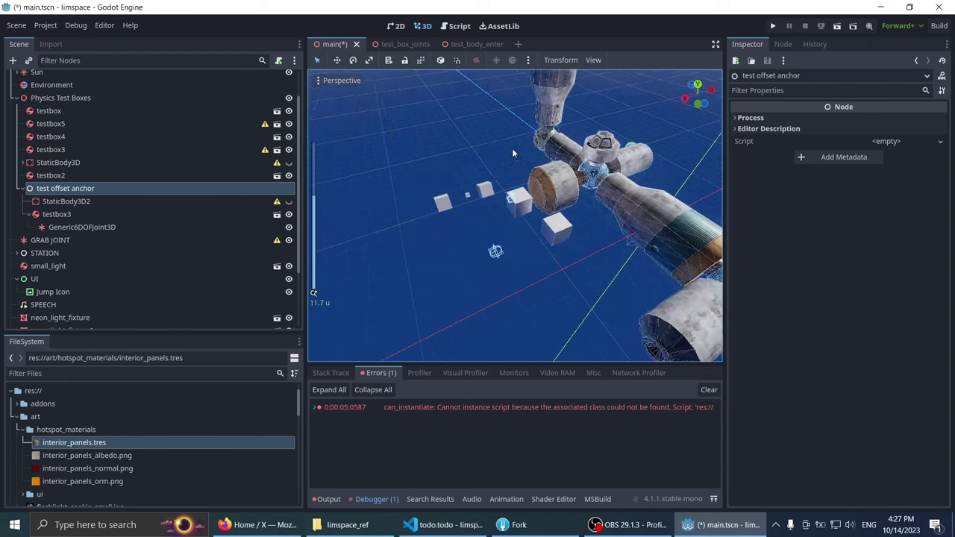
pyautogui.click(47, 202)
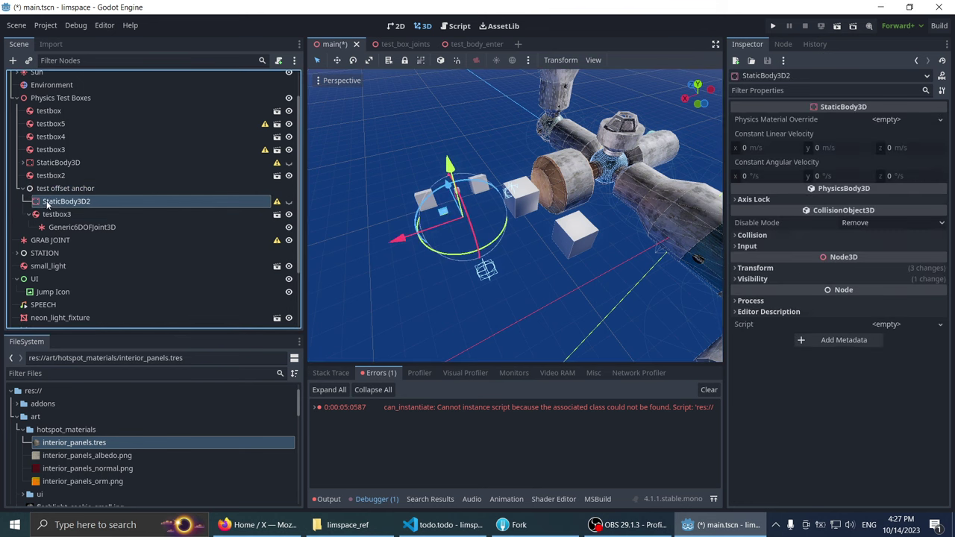
pyautogui.doubleClick(56, 202)
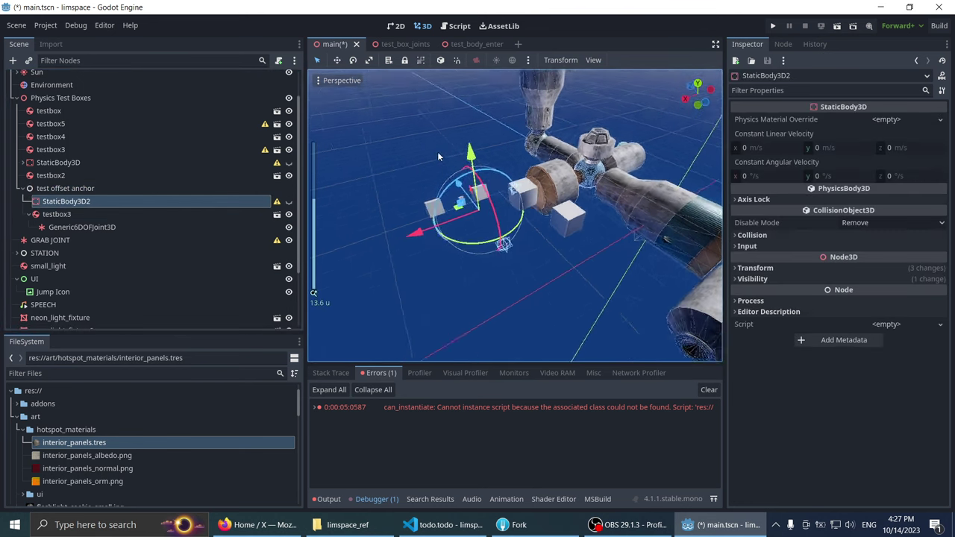
pyautogui.doubleClick(66, 190)
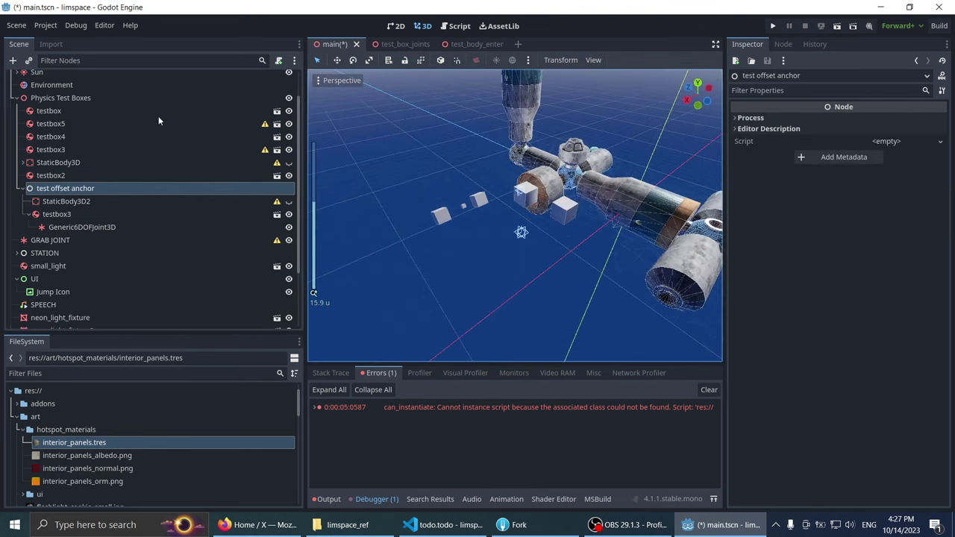
pyautogui.doubleClick(47, 99)
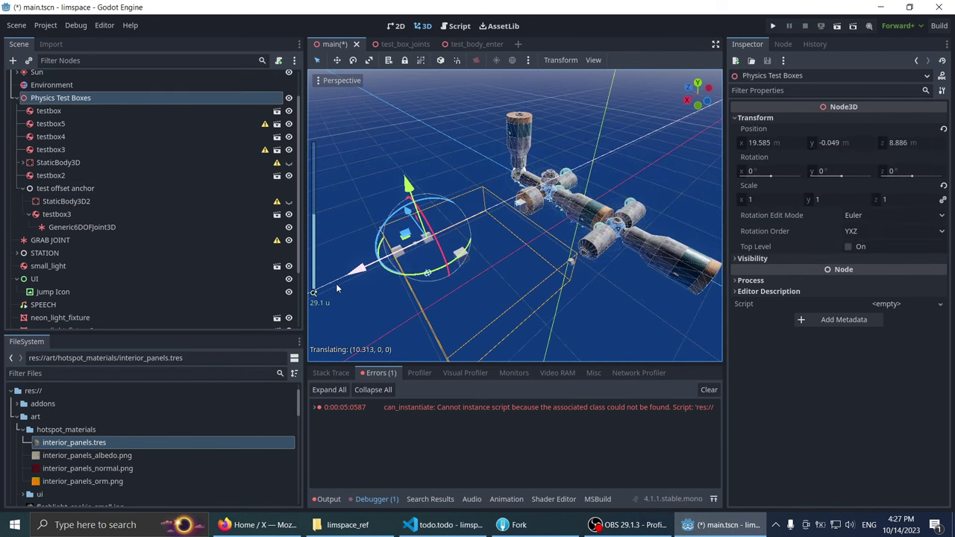
pyautogui.moveTo(446, 213); pyautogui.dragTo(331, 166, button='middle')
# Step: Adjust the Physics Test Boxes group's X position to 13.307, comparing it with StaticBody3D2
pyautogui.moveTo(331, 167); pyautogui.dragTo(458, 159)
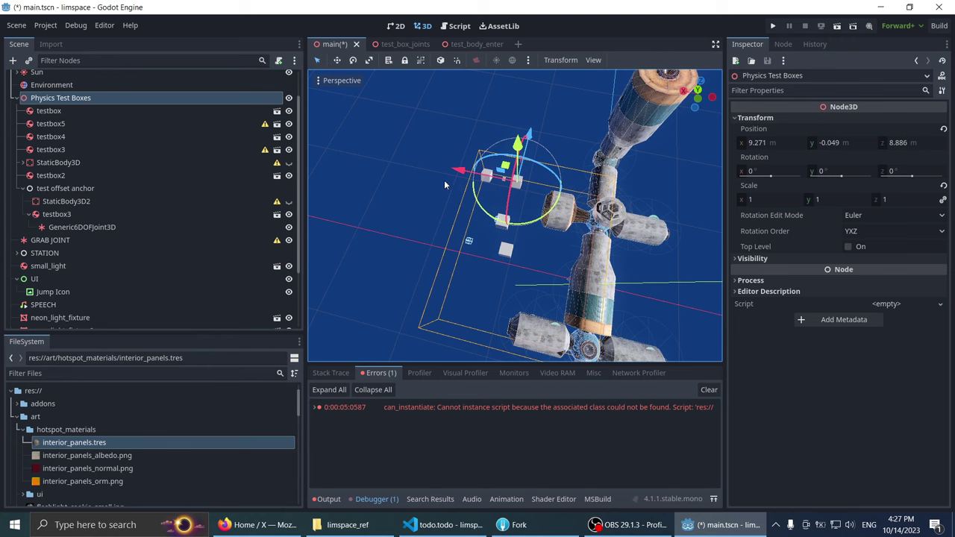
pyautogui.click(74, 203)
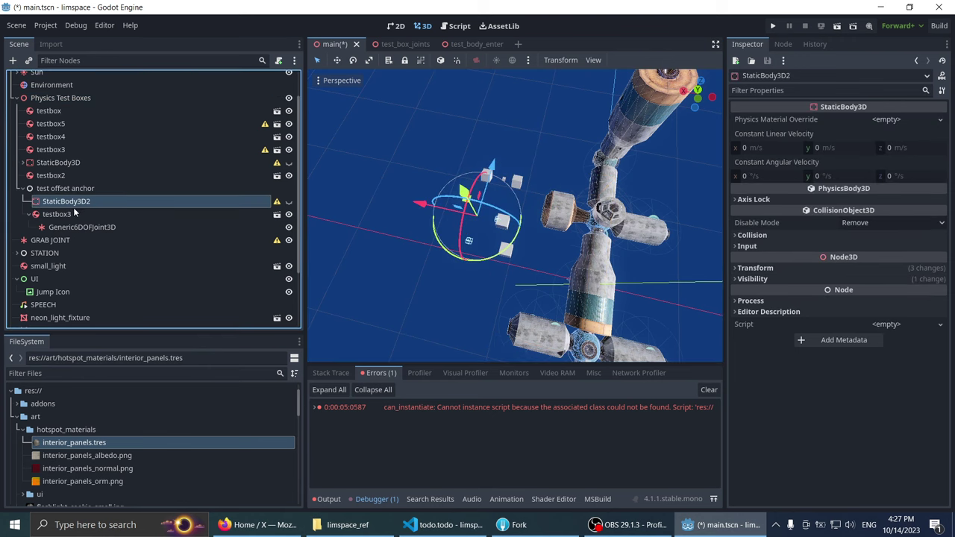
pyautogui.click(84, 100)
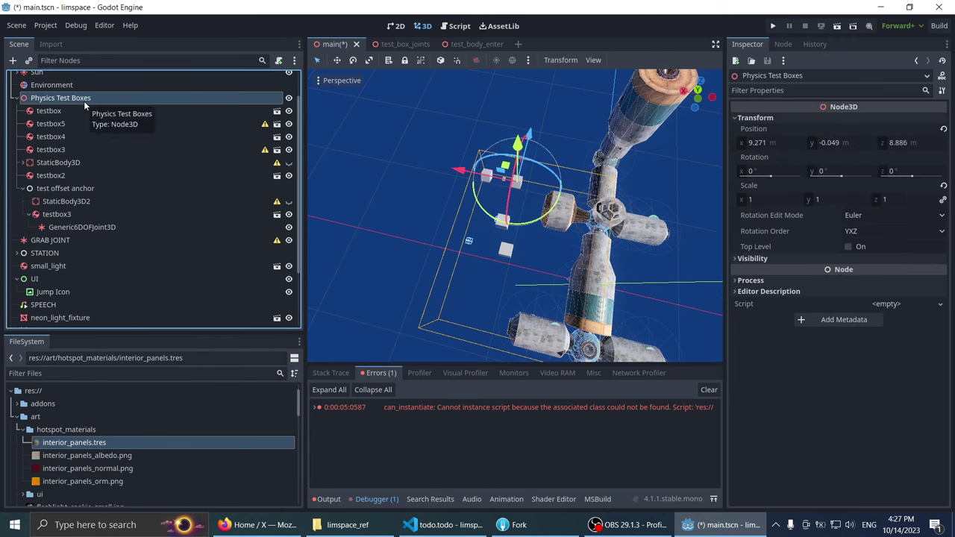
pyautogui.click(109, 200)
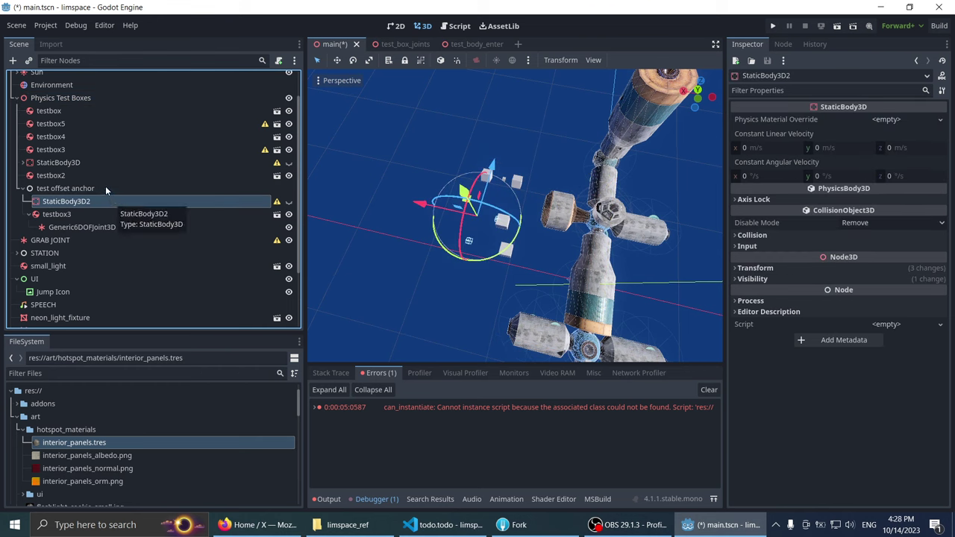
pyautogui.click(61, 100)
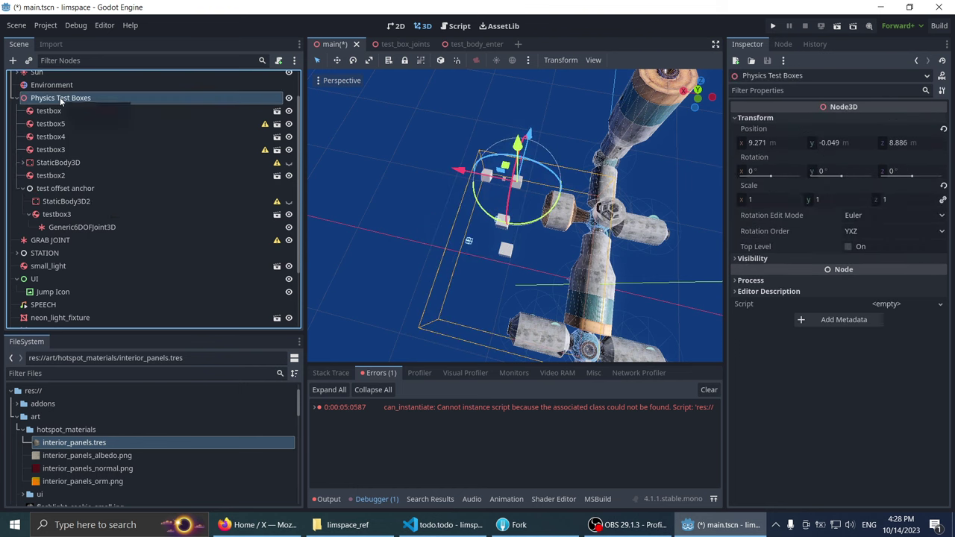
pyautogui.click(36, 204)
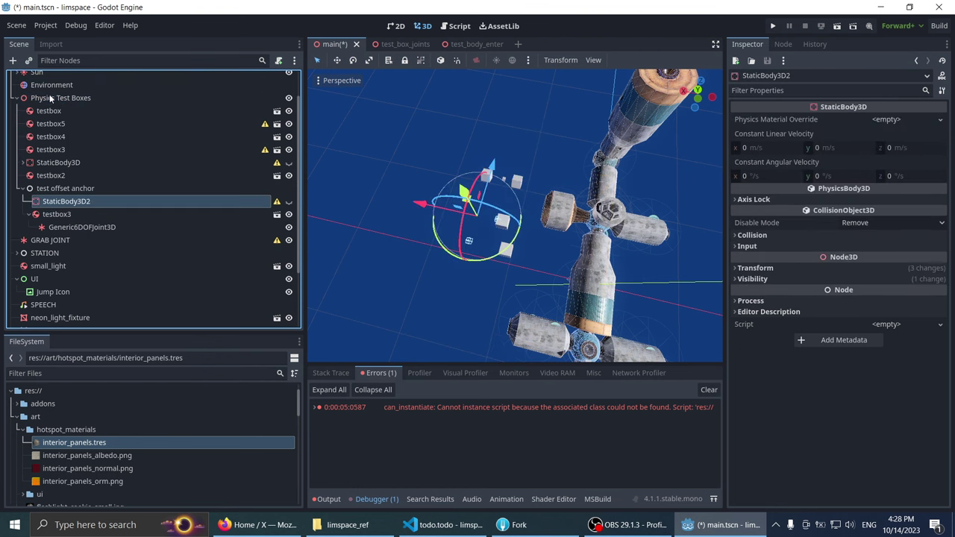
pyautogui.click(49, 96)
pyautogui.scroll(5, 463, 236)
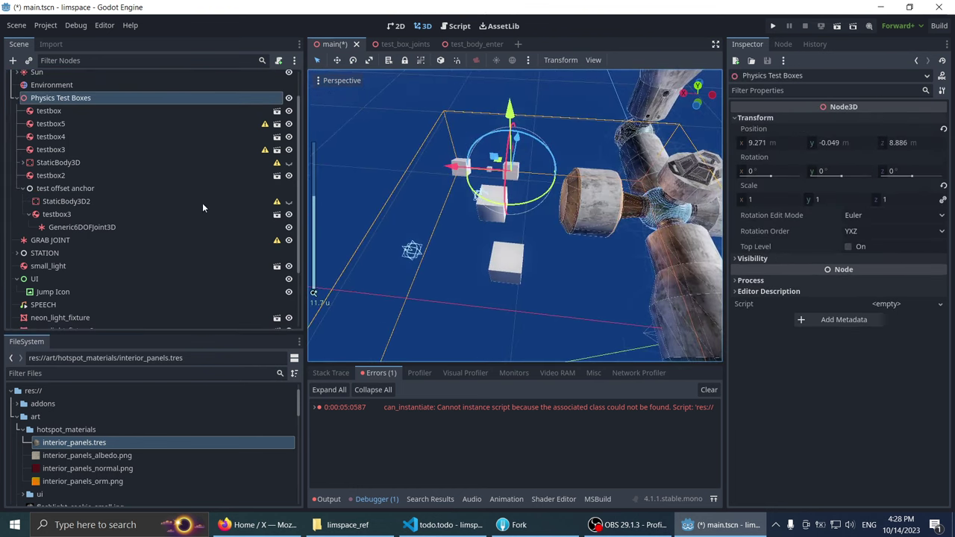
pyautogui.scroll(-3, 383, 198)
pyautogui.click(92, 199)
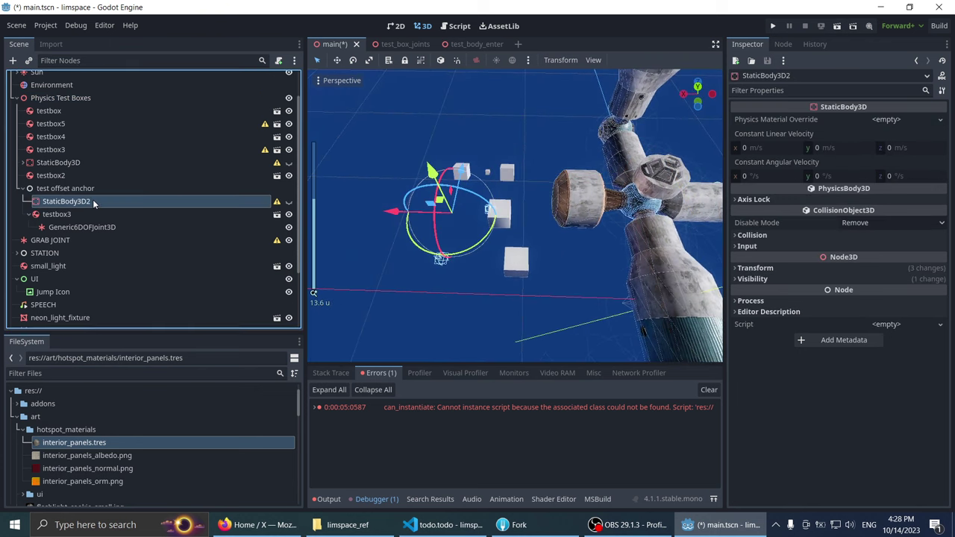
pyautogui.click(124, 98)
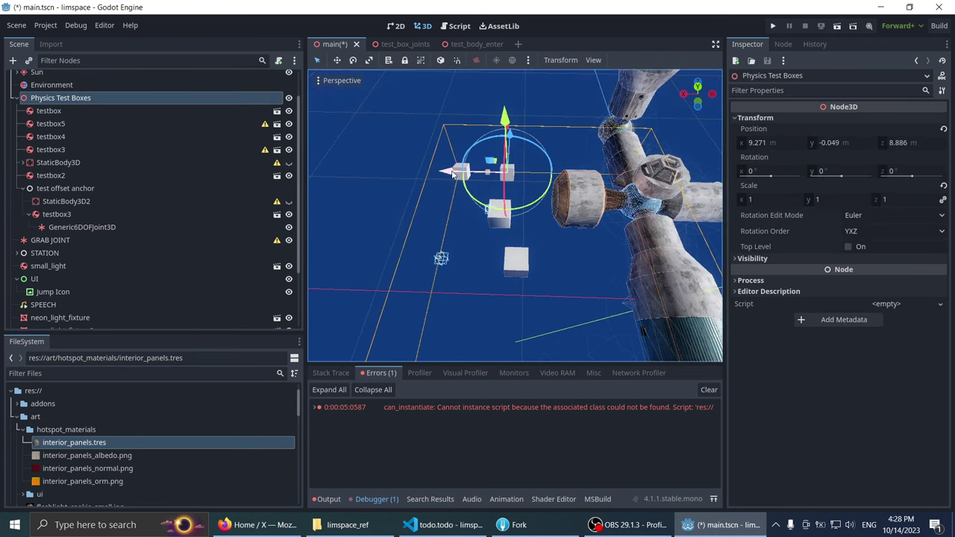
pyautogui.moveTo(531, 170)
pyautogui.mouseDown()
pyautogui.moveTo(514, 169)
pyautogui.moveTo(460, 210)
pyautogui.mouseUp()
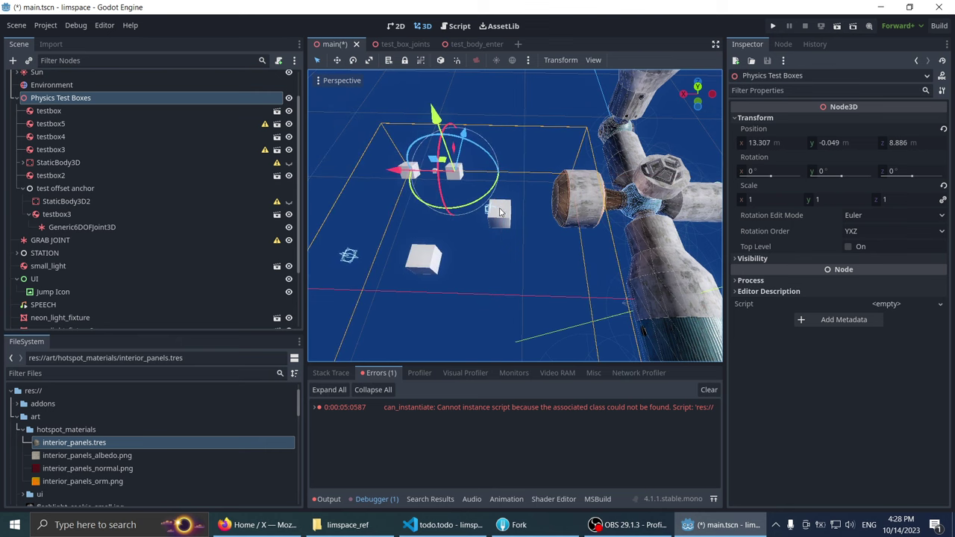
pyautogui.hotkey('ctrl', 'z')
pyautogui.click(99, 188)
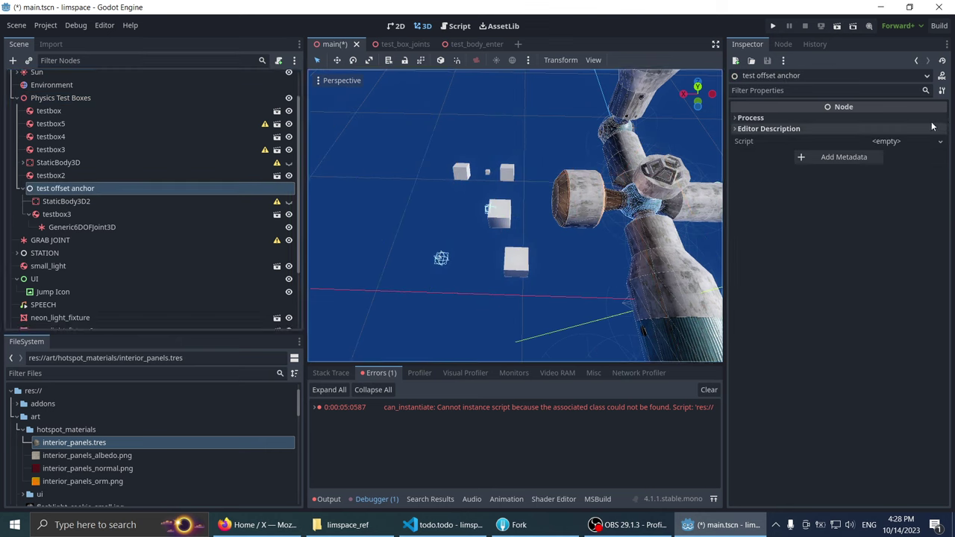
# Step: Convert test offset anchor from a plain Node to a Node3D
pyautogui.rightClick(65, 191)
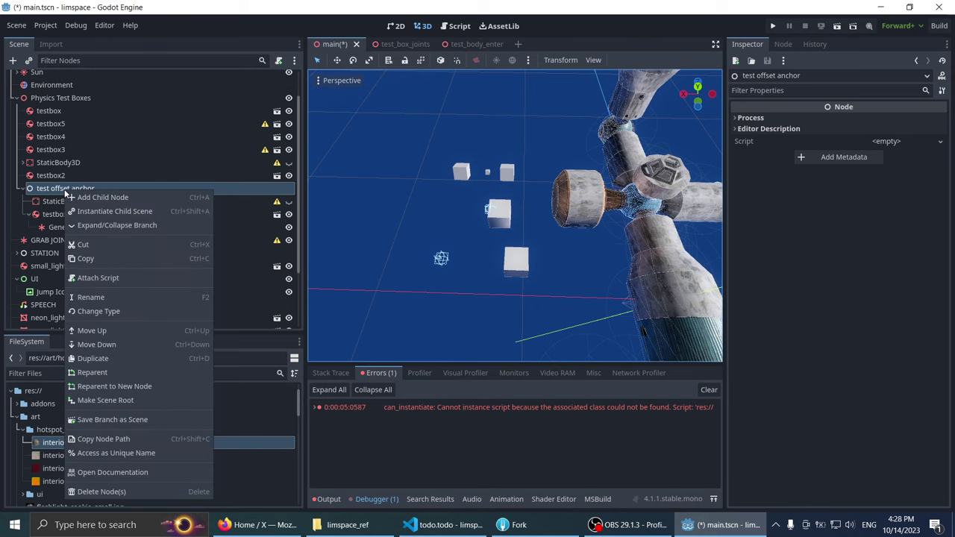
pyautogui.click(118, 313)
pyautogui.doubleClick(128, 166)
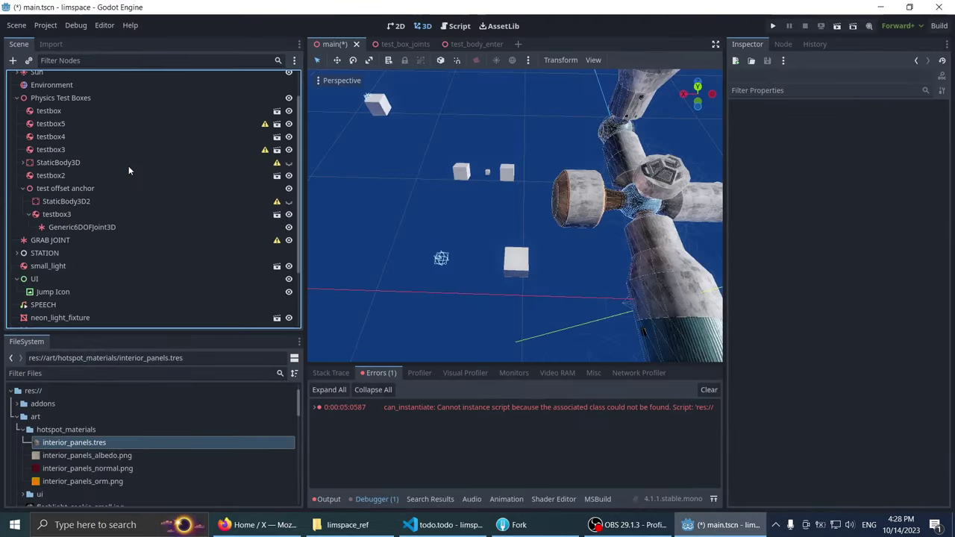
pyautogui.click(92, 186)
# Step: Select the Physics Test Boxes group and orbit the view around the station
pyautogui.scroll(-2, 462, 243)
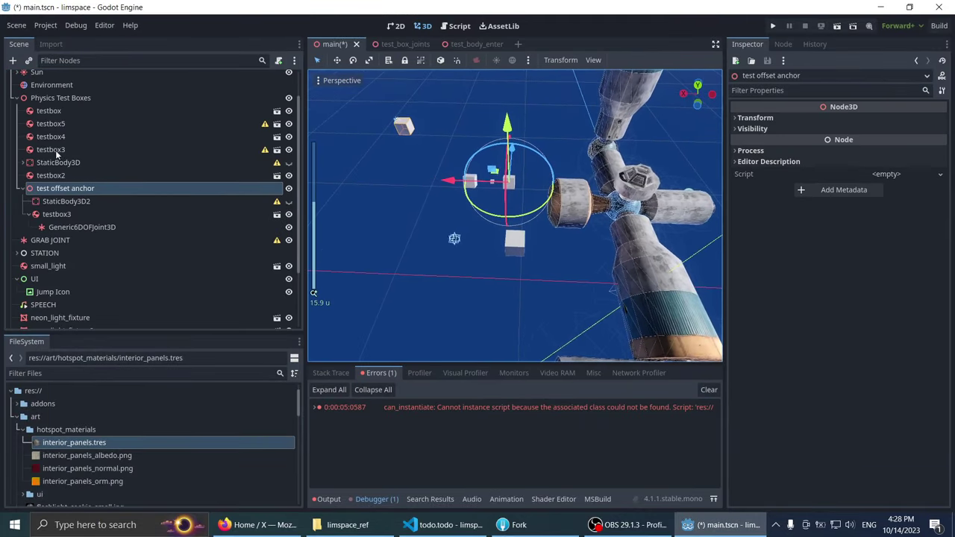
pyautogui.click(77, 102)
pyautogui.scroll(-2, 468, 190)
pyautogui.scroll(4, 467, 189)
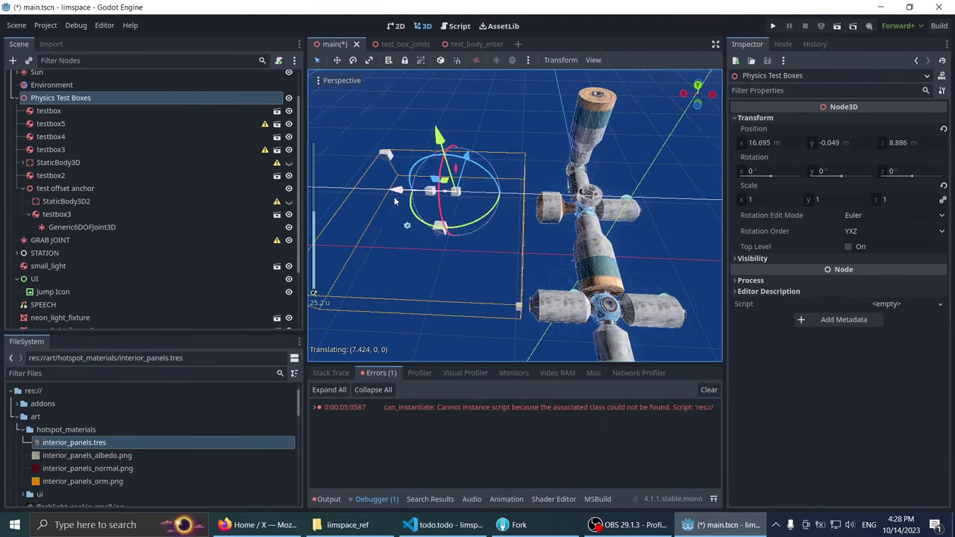
pyautogui.scroll(3, 468, 189)
pyautogui.moveTo(468, 189)
pyautogui.mouseDown(button='middle')
pyautogui.moveTo(420, 199)
pyautogui.moveTo(573, 234)
pyautogui.moveTo(479, 234)
pyautogui.mouseUp(button='middle')
pyautogui.scroll(2, 420, 200)
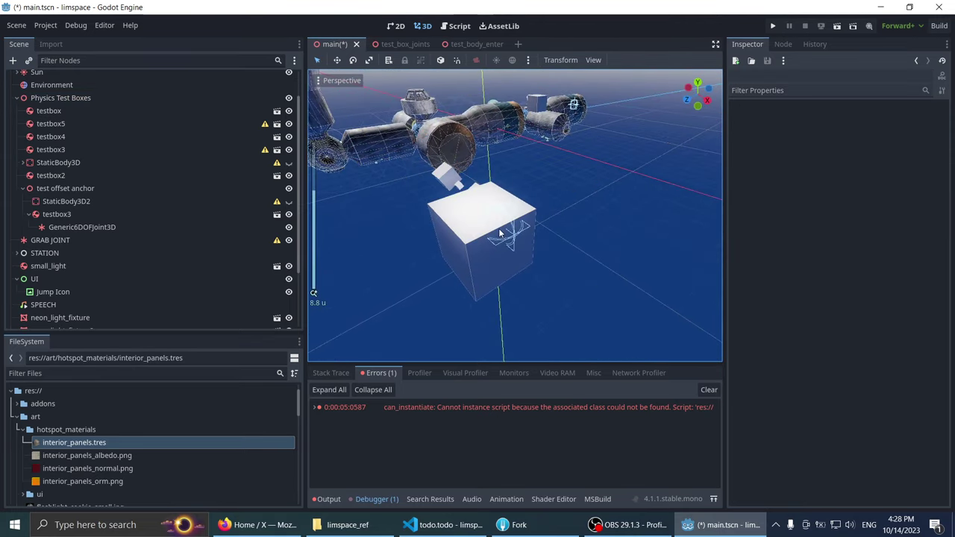
# Step: Select testbox3 in the viewport, frame it with F, then clear the selection
pyautogui.click(479, 234)
pyautogui.press('f')
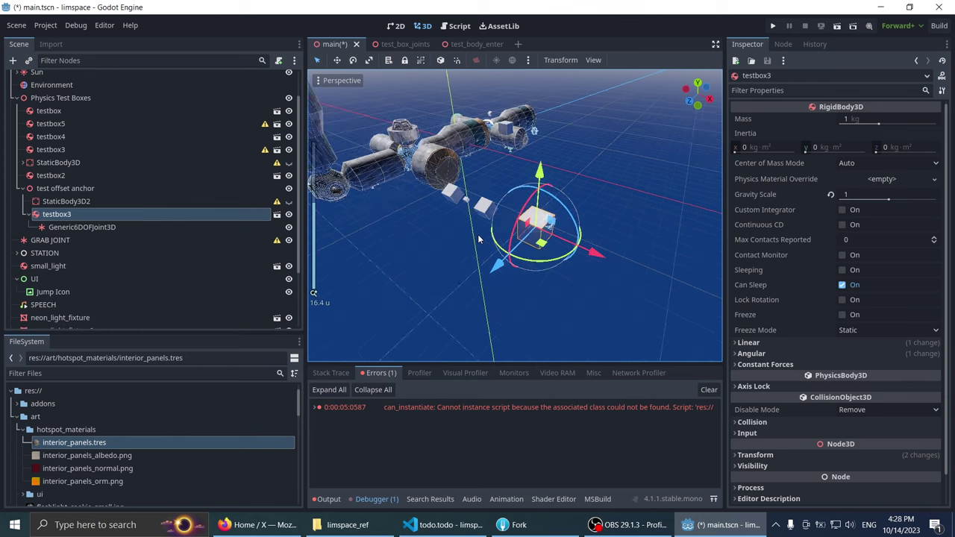
pyautogui.moveTo(479, 234); pyautogui.dragTo(470, 247, button='middle')
pyautogui.scroll(-1, 470, 247)
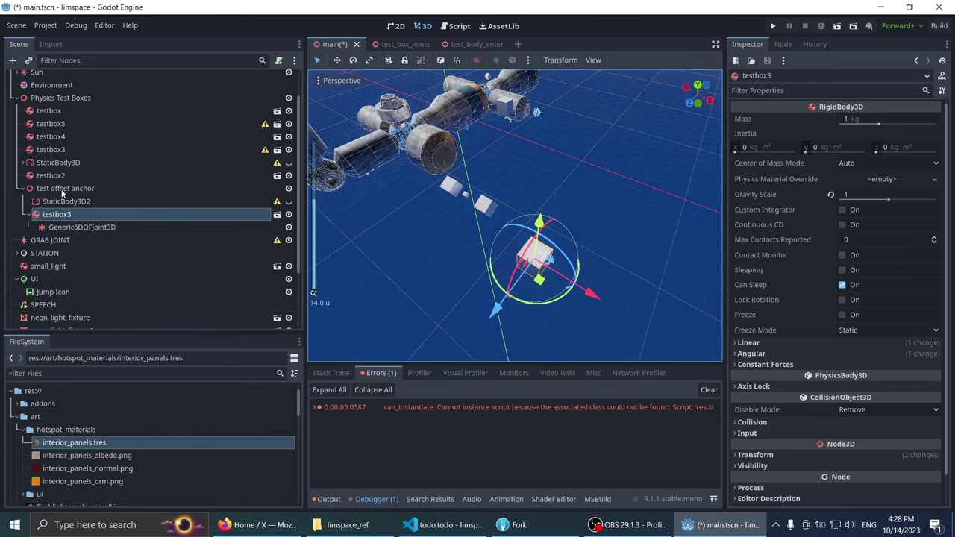
pyautogui.click(534, 153)
# Step: Undo the edits so main.tscn returns to its saved state
pyautogui.hotkey('ctrl', 'z')
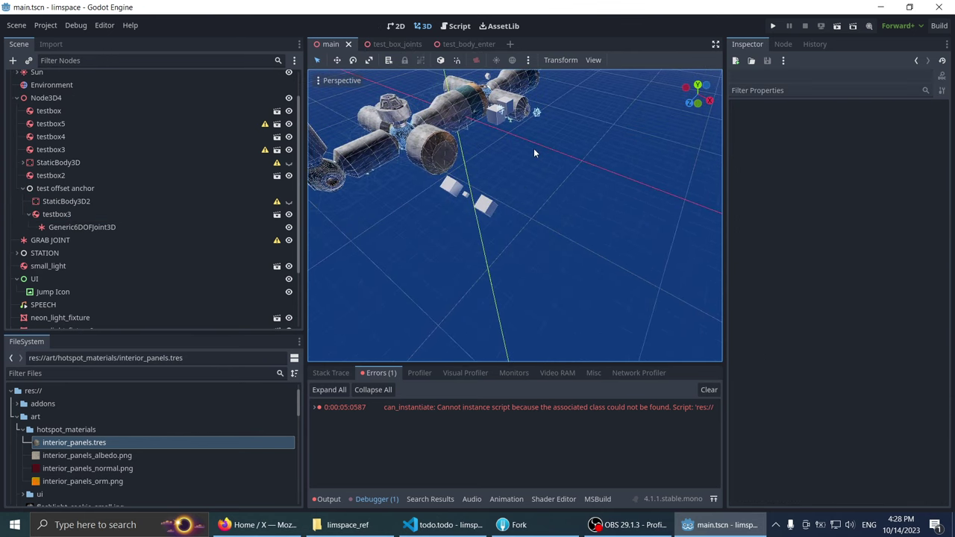
pyautogui.moveTo(534, 153); pyautogui.dragTo(529, 188, button='middle')
pyautogui.scroll(1, 529, 188)
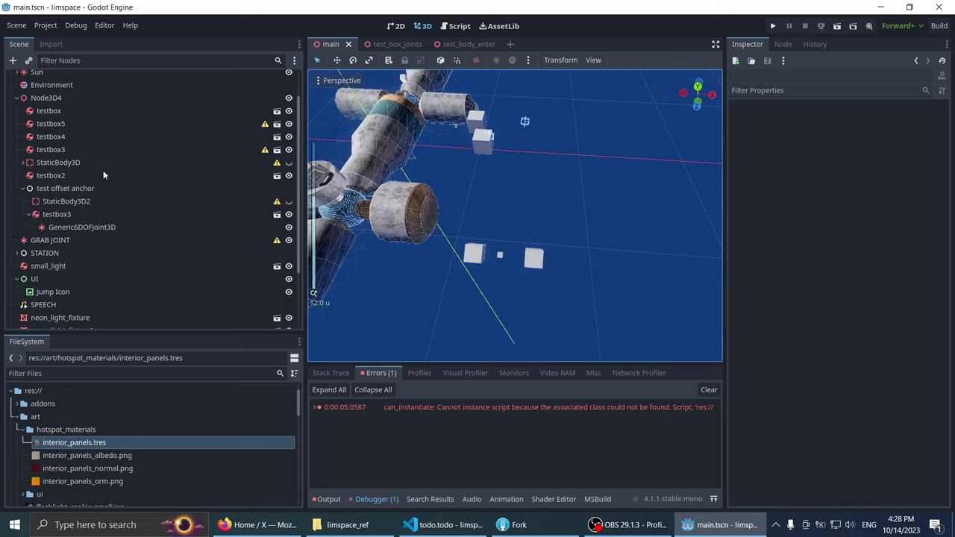
# Step: Frame test offset anchor and look through StaticBody3D2 and testbox3 beneath it
pyautogui.doubleClick(28, 189)
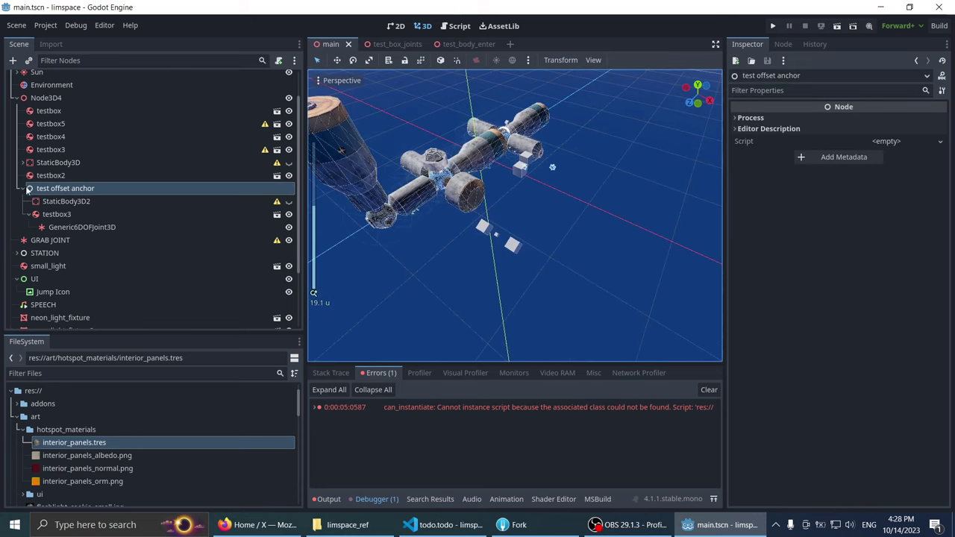
pyautogui.click(59, 200)
pyautogui.click(57, 214)
pyautogui.click(62, 200)
pyautogui.click(63, 200)
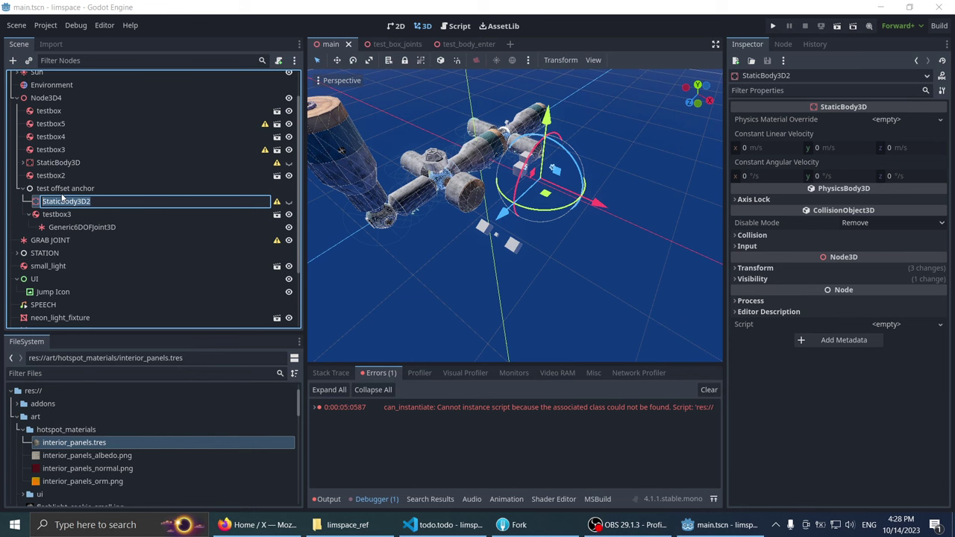
pyautogui.click(71, 186)
pyautogui.moveTo(453, 206)
pyautogui.mouseDown(button='middle')
pyautogui.moveTo(406, 223)
pyautogui.moveTo(421, 204)
pyautogui.mouseUp(button='middle')
pyautogui.scroll(2, 406, 223)
pyautogui.scroll(2, 421, 204)
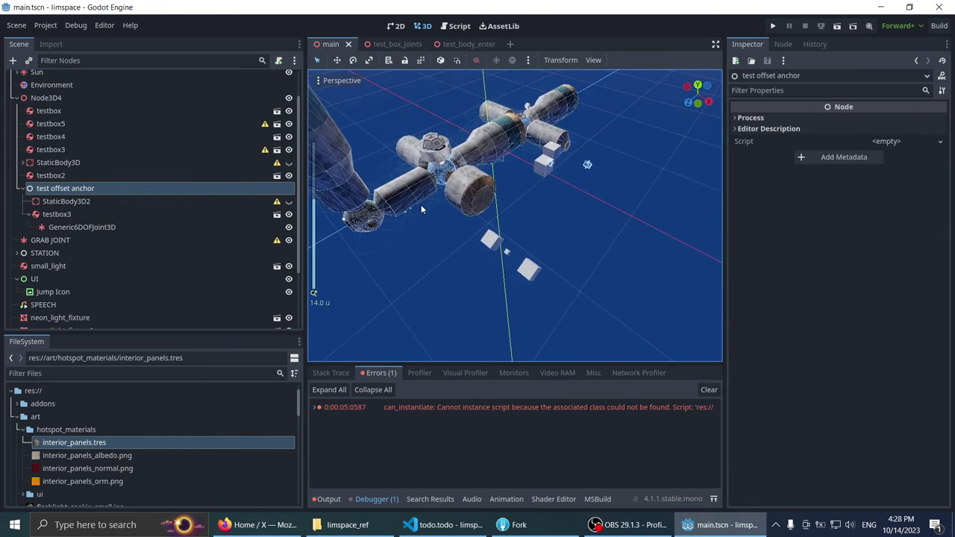
# Step: Change test offset anchor's type from Node to Node3D
pyautogui.rightClick(62, 190)
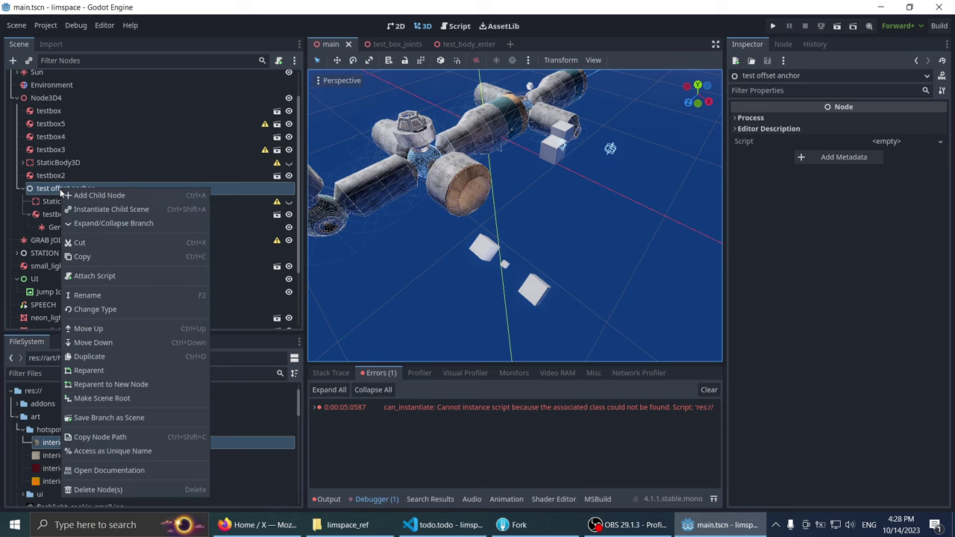
pyautogui.rightClick(60, 183)
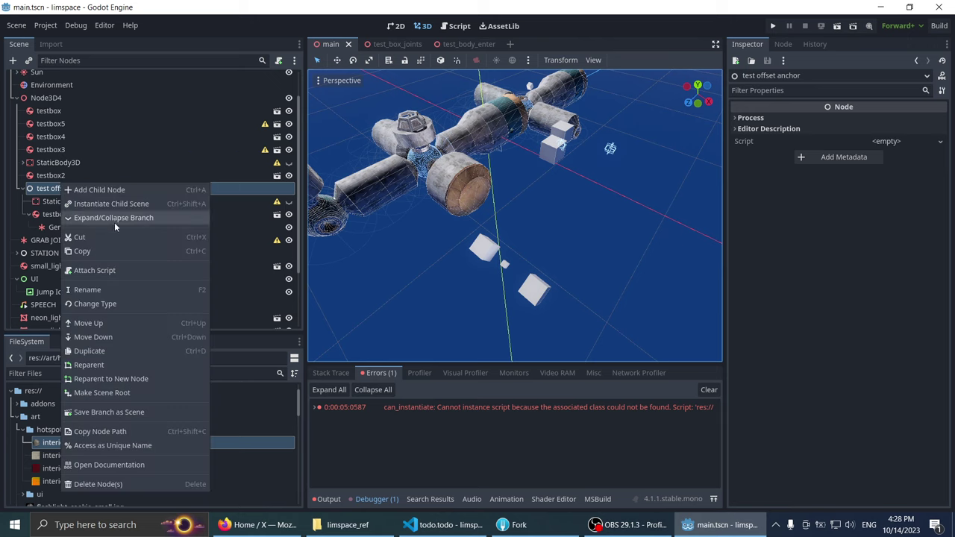
pyautogui.click(107, 303)
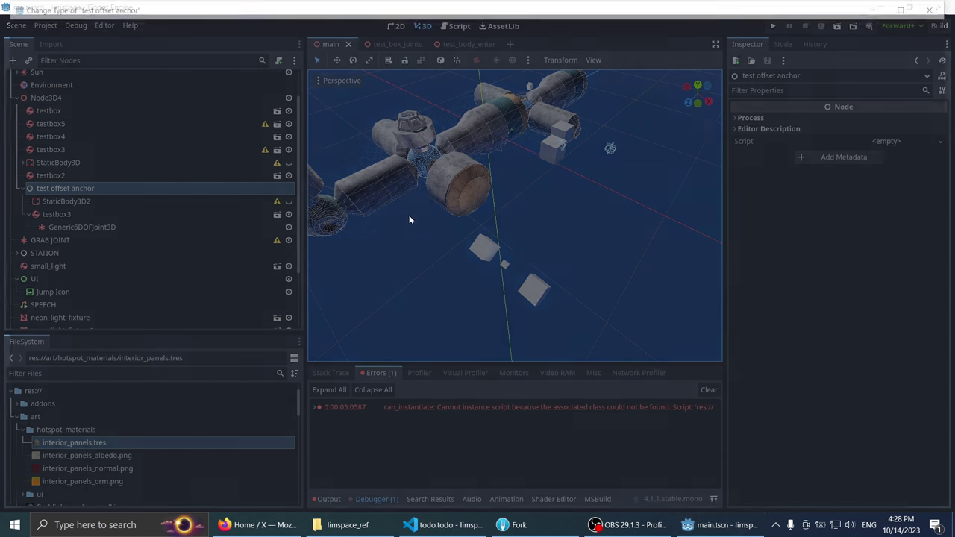
pyautogui.doubleClick(114, 167)
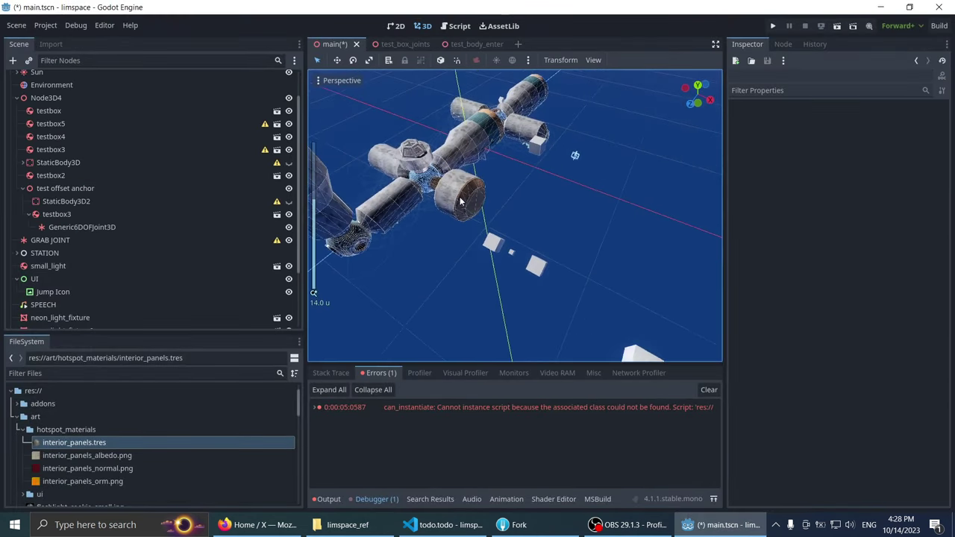
# Step: Orbit the view, then select testbox3 and the test offset anchor node
pyautogui.moveTo(478, 224)
pyautogui.mouseDown(button='middle')
pyautogui.moveTo(571, 267)
pyautogui.moveTo(445, 208)
pyautogui.mouseUp(button='middle')
pyautogui.scroll(-2, 571, 266)
pyautogui.click(579, 258)
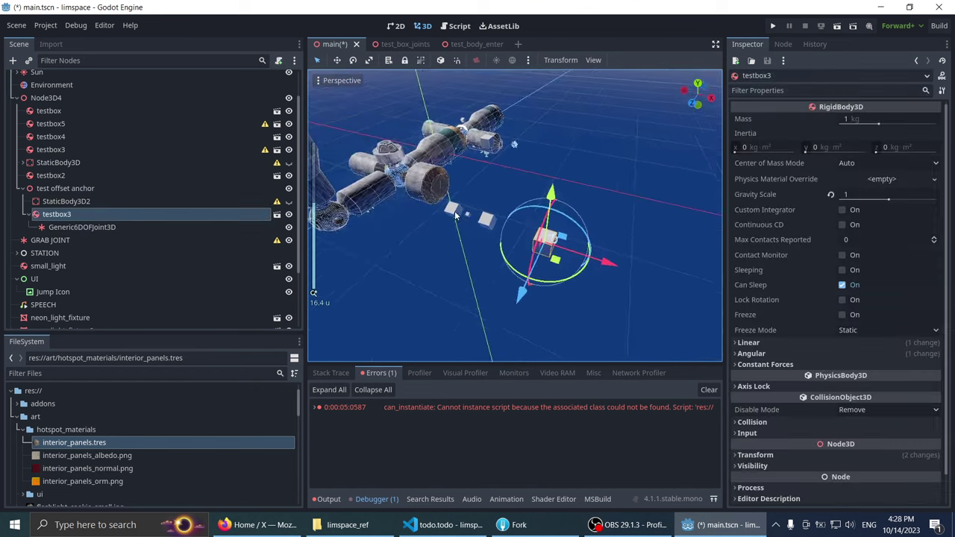
pyautogui.click(63, 189)
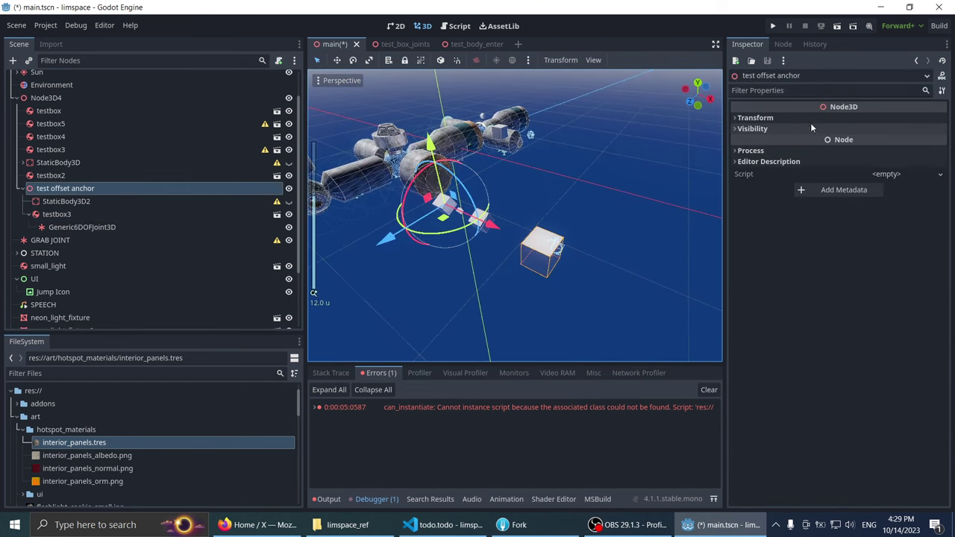
pyautogui.click(755, 117)
pyautogui.click(755, 117)
pyautogui.scroll(-2, 513, 173)
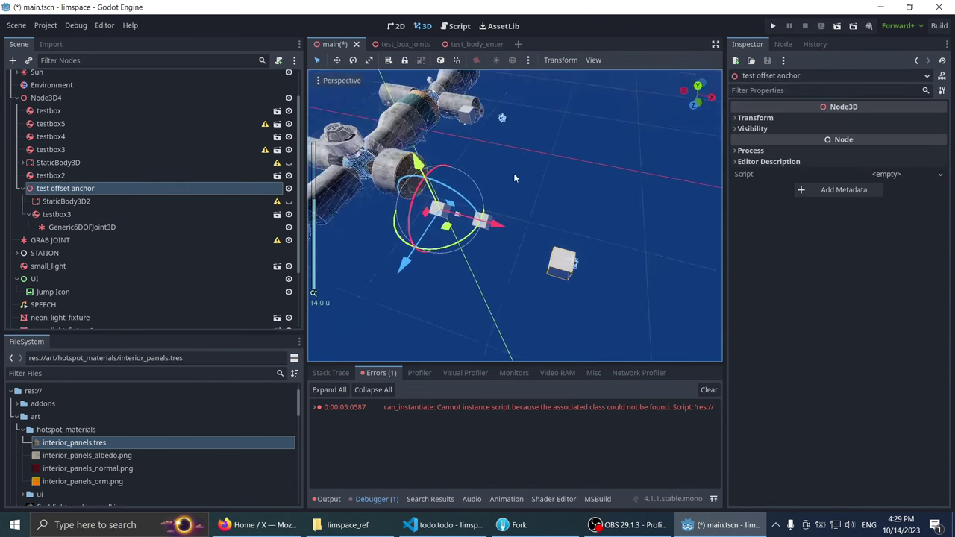
pyautogui.moveTo(513, 173); pyautogui.dragTo(597, 313)
pyautogui.moveTo(567, 254); pyautogui.dragTo(505, 211, button='middle')
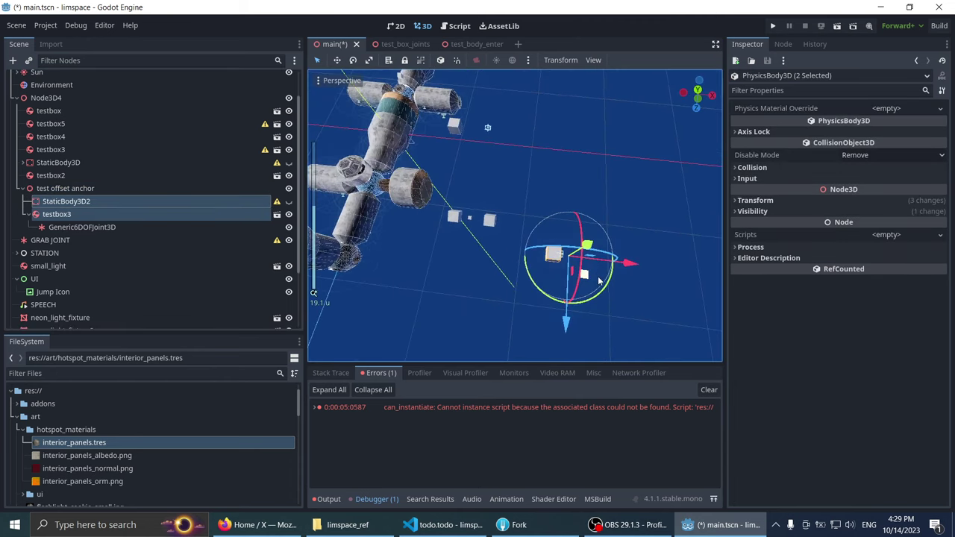
pyautogui.moveTo(565, 277); pyautogui.dragTo(499, 200)
pyautogui.moveTo(499, 200); pyautogui.dragTo(458, 200, button='right')
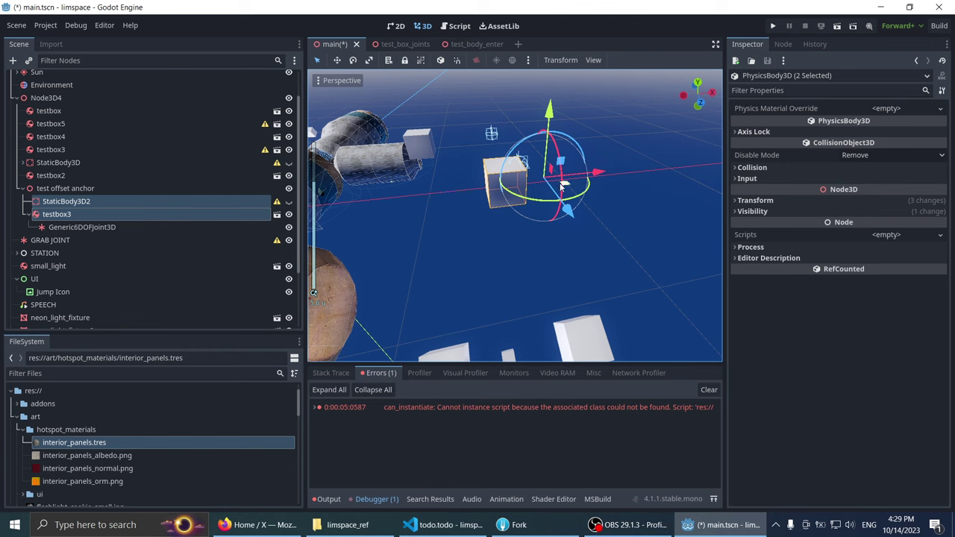
pyautogui.moveTo(563, 187); pyautogui.dragTo(455, 225, button='middle')
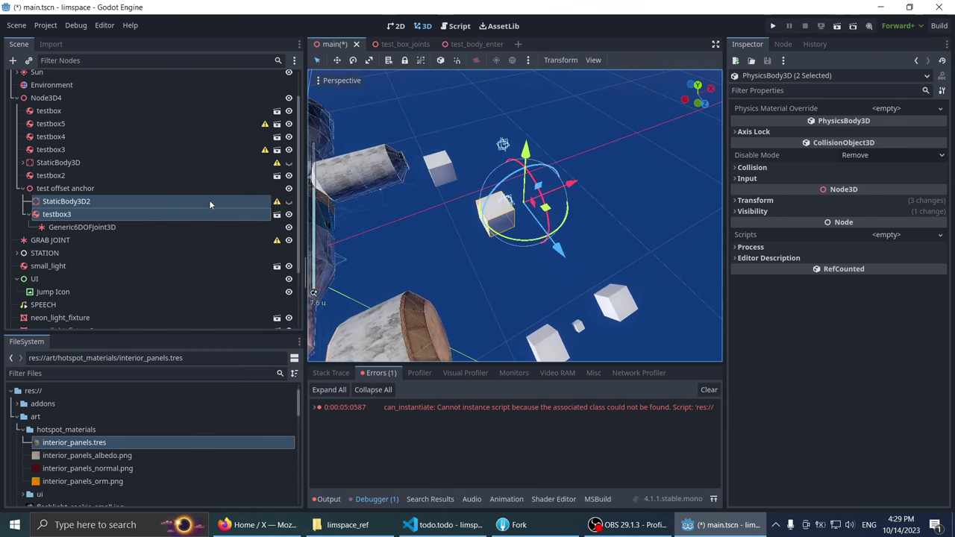
pyautogui.doubleClick(138, 189)
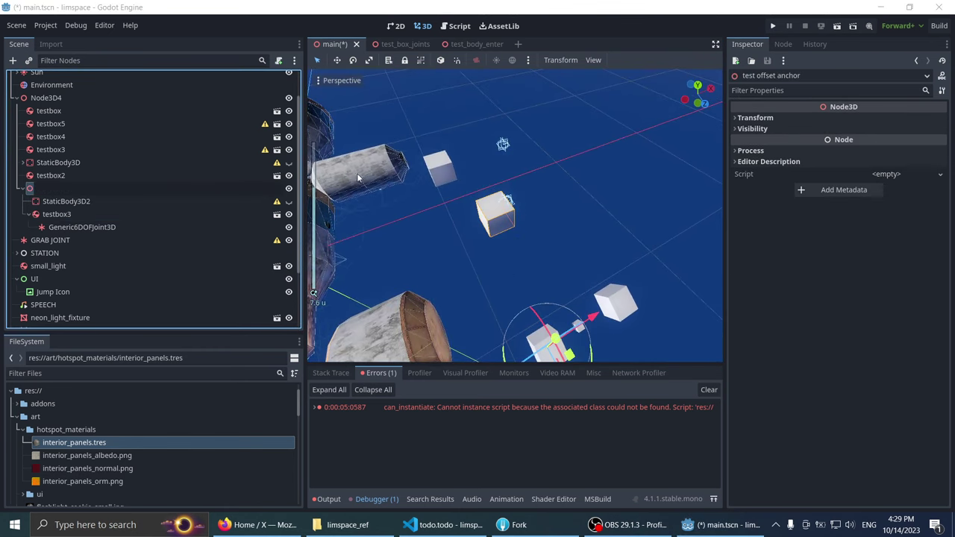
pyautogui.click(161, 155)
pyautogui.doubleClick(120, 189)
pyautogui.moveTo(423, 156)
pyautogui.mouseDown(button='middle')
pyautogui.moveTo(497, 138)
pyautogui.moveTo(481, 197)
pyautogui.mouseUp(button='middle')
pyautogui.scroll(5, 481, 198)
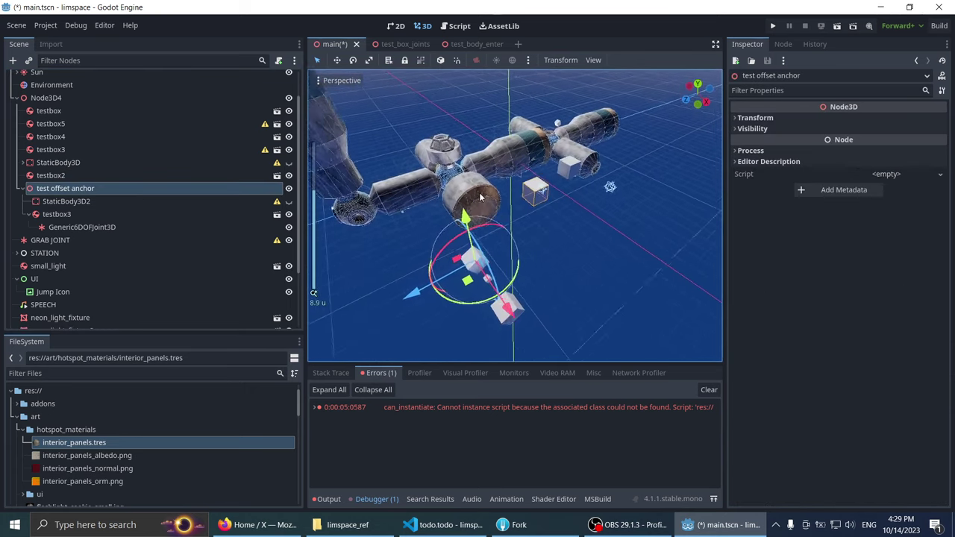
pyautogui.scroll(3, 481, 197)
pyautogui.scroll(2, 474, 199)
# Step: Rename the Node3D4 group node to 'Physics Test Boxes' in the Scene dock
pyautogui.scroll(2, 48, 123)
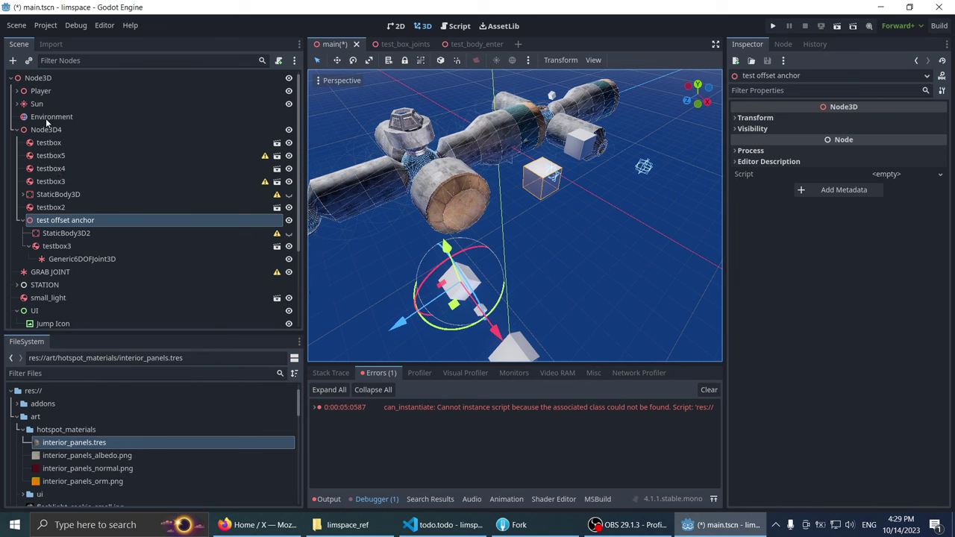
pyautogui.click(47, 129)
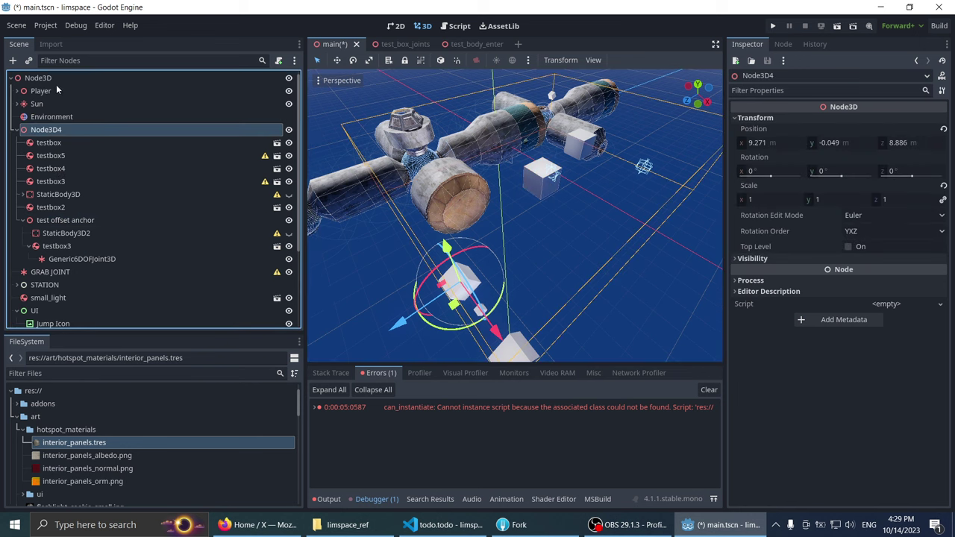
pyautogui.click(53, 118)
pyautogui.click(129, 130)
pyautogui.click(131, 132)
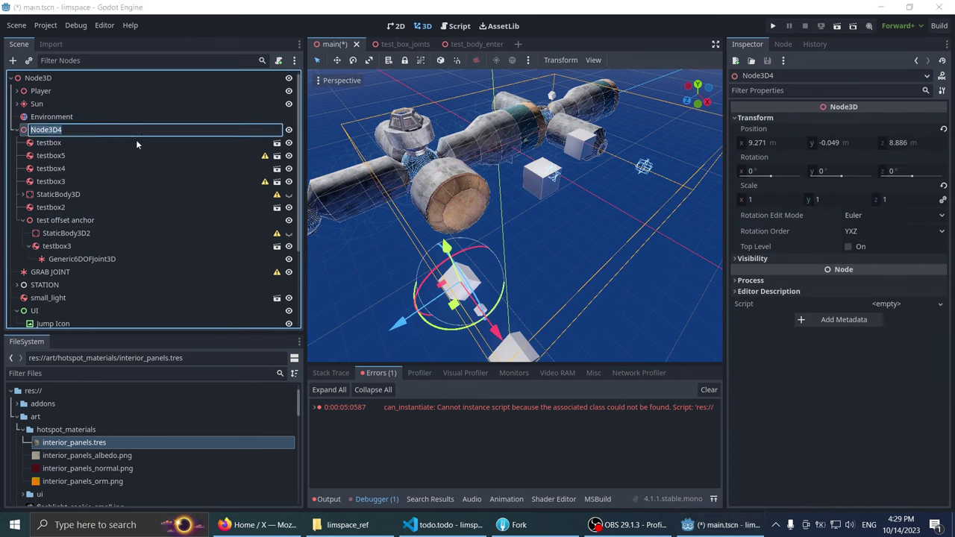
pyautogui.write('Phy')
pyautogui.write('sics Test')
pyautogui.write(' Boxes')
pyautogui.press('Return')
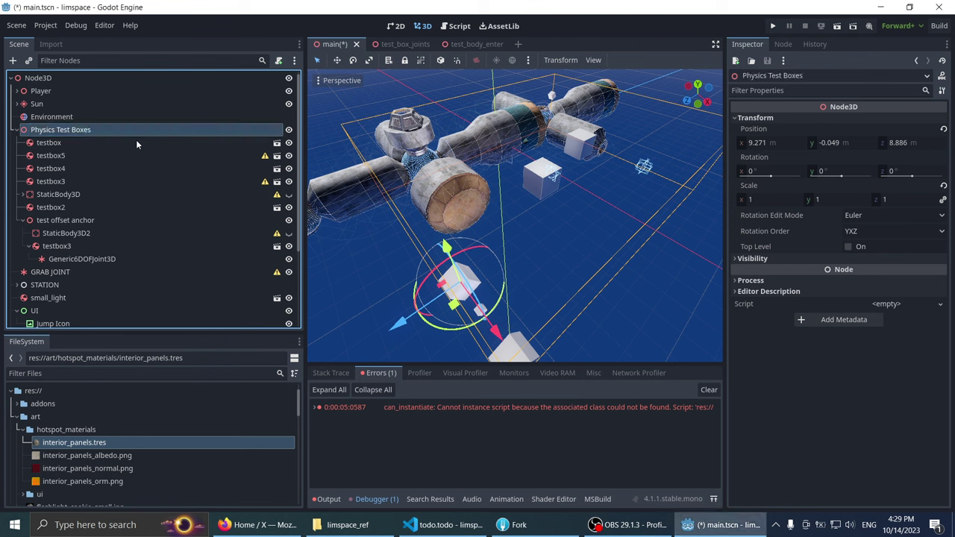
# Step: Save the Physics Test Boxes branch as a scene, naming the file test_old_physics_boxes.tscn
pyautogui.rightClick(74, 130)
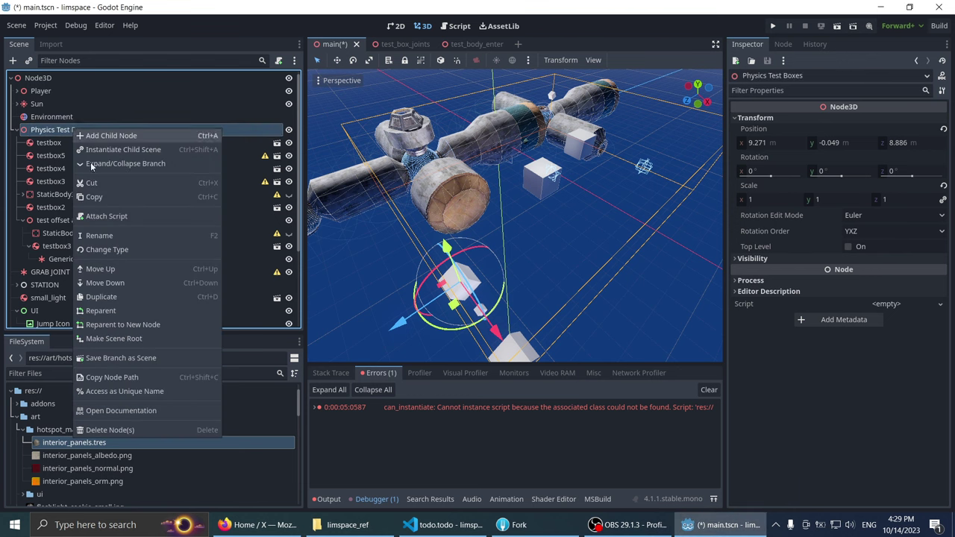
pyautogui.click(97, 359)
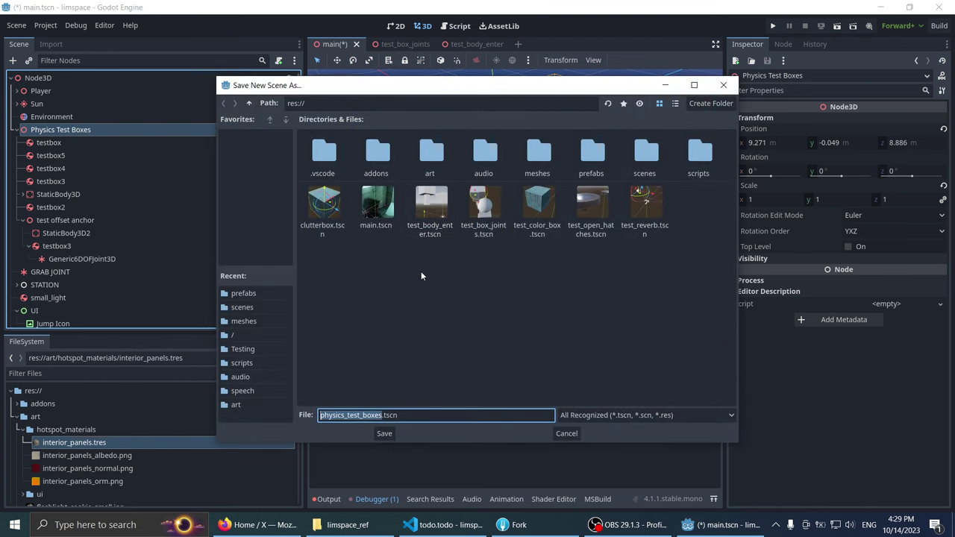
pyautogui.press('Home')
pyautogui.write('test_')
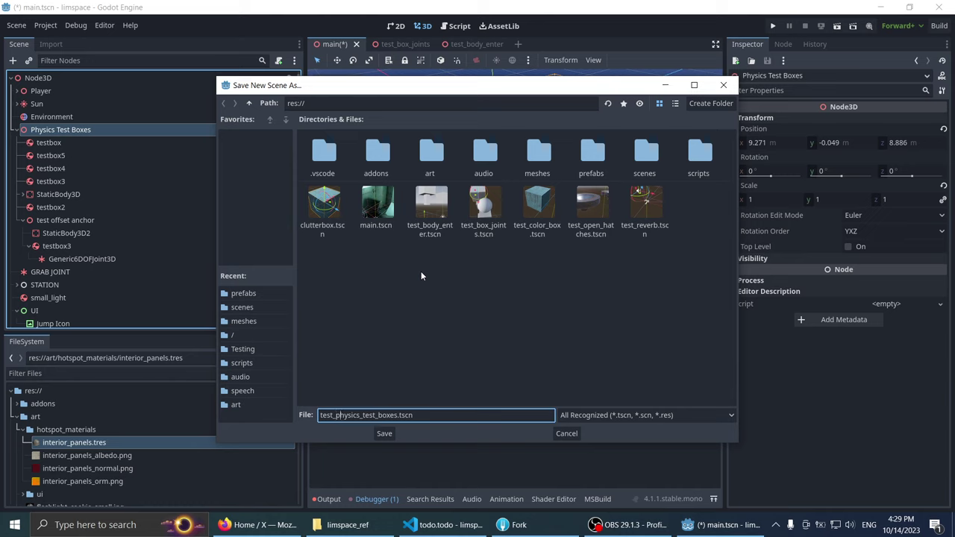
pyautogui.press('Right')
pyautogui.press('Right')
pyautogui.press('Delete')
pyautogui.press('Delete')
pyautogui.press('Delete')
pyautogui.press('Delete')
pyautogui.press('Delete')
# Step: Create a new 'test' folder inside res://scenes as the save location
pyautogui.doubleClick(660, 159)
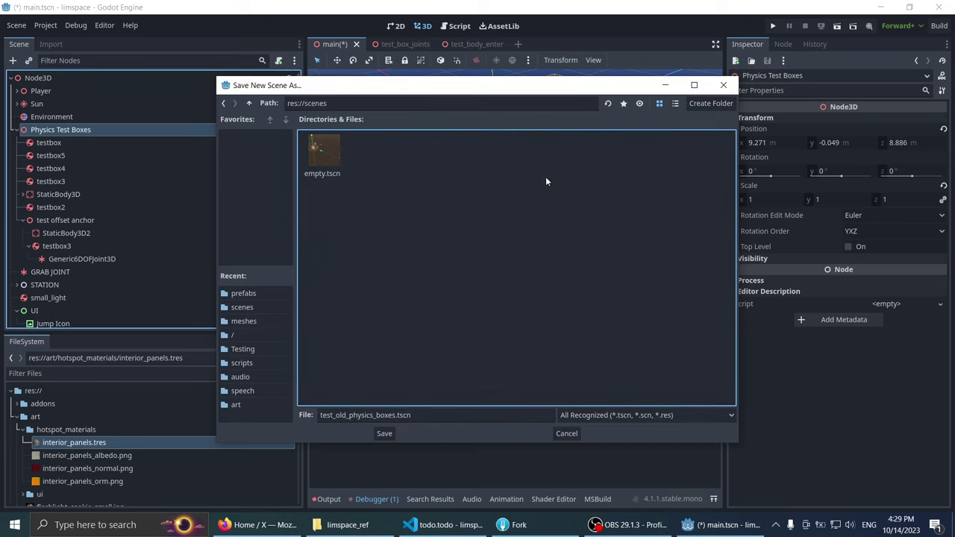
pyautogui.rightClick(539, 211)
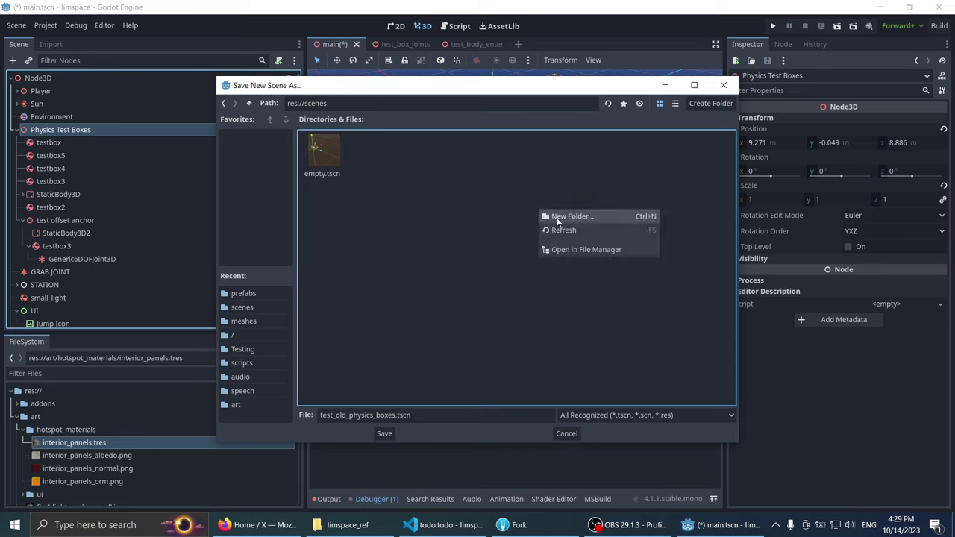
pyautogui.click(557, 218)
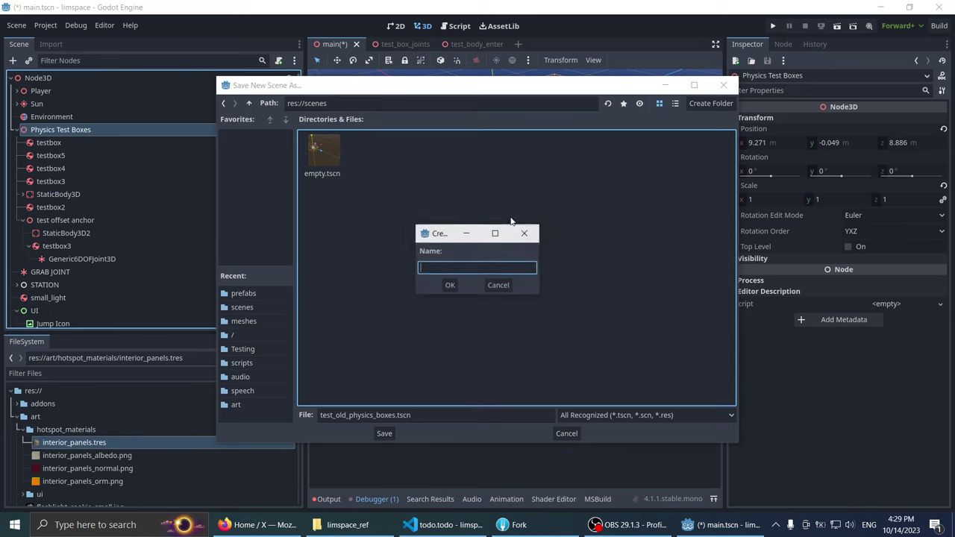
pyautogui.write('test')
pyautogui.press('Return')
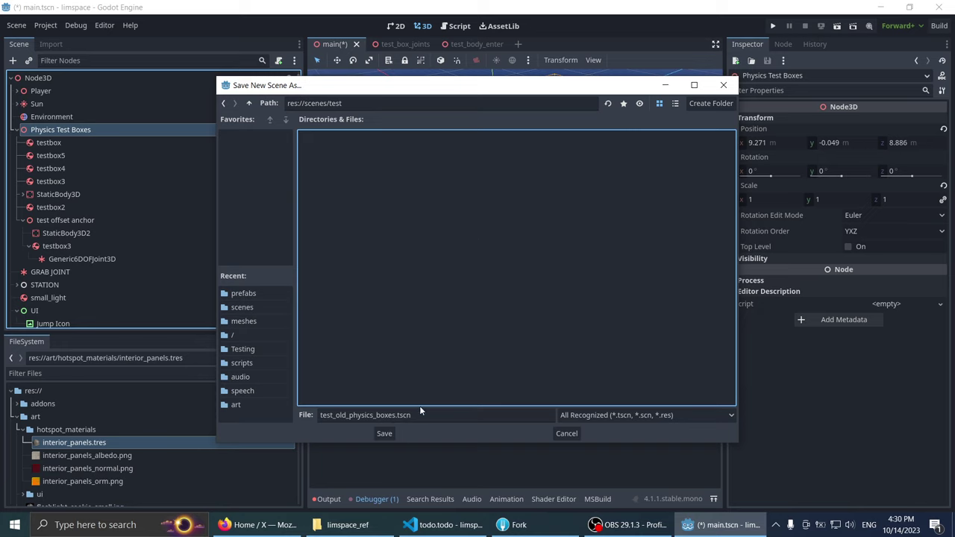
# Step: Save the branch as test_old_physics_boxes.tscn, then delete Physics Test Boxes from the main scene
pyautogui.click(385, 433)
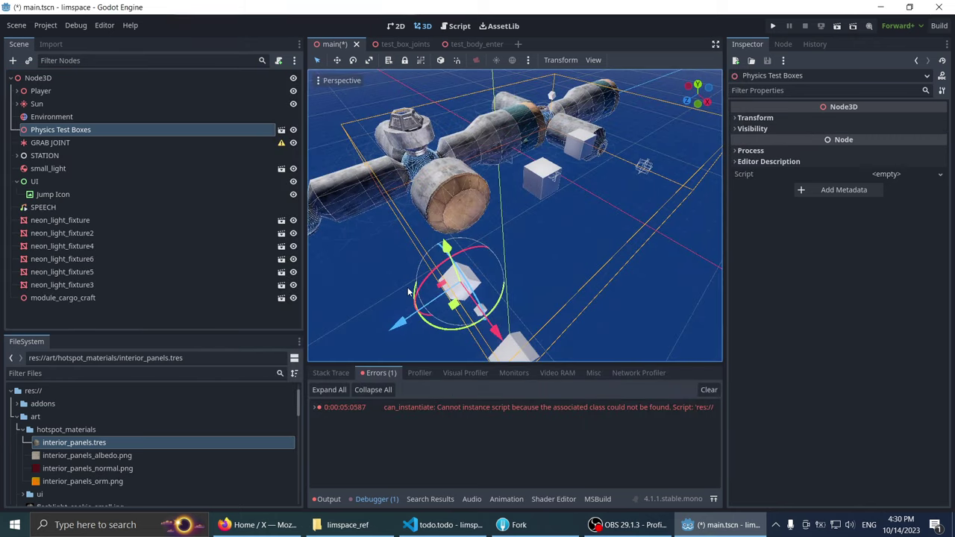
pyautogui.click(52, 117)
pyautogui.click(60, 129)
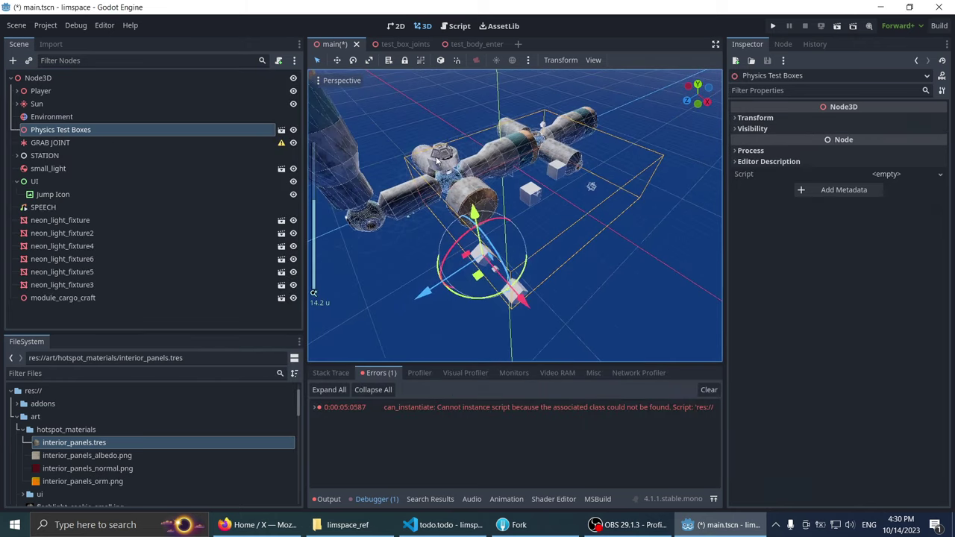
pyautogui.moveTo(435, 156); pyautogui.dragTo(442, 135, button='middle')
pyautogui.click(93, 117)
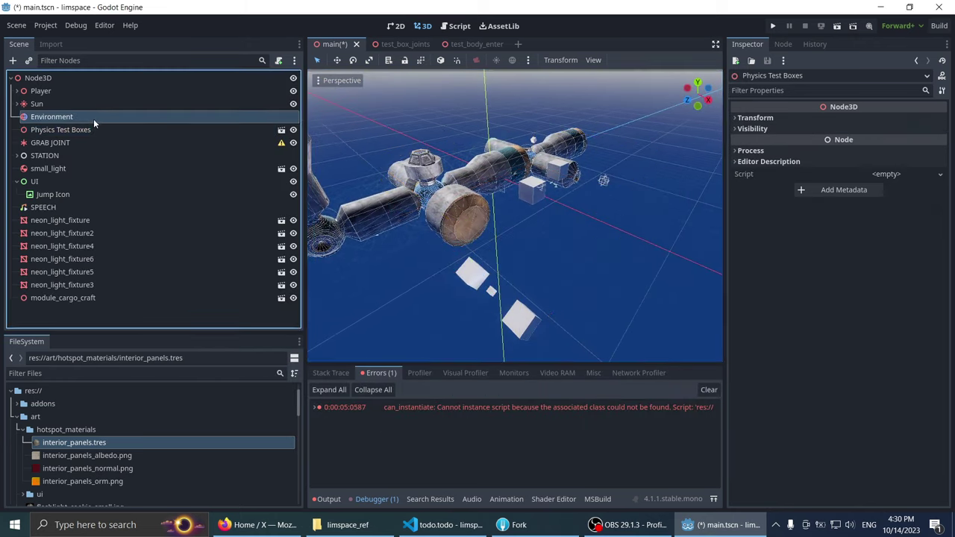
pyautogui.click(97, 131)
pyautogui.press('Delete')
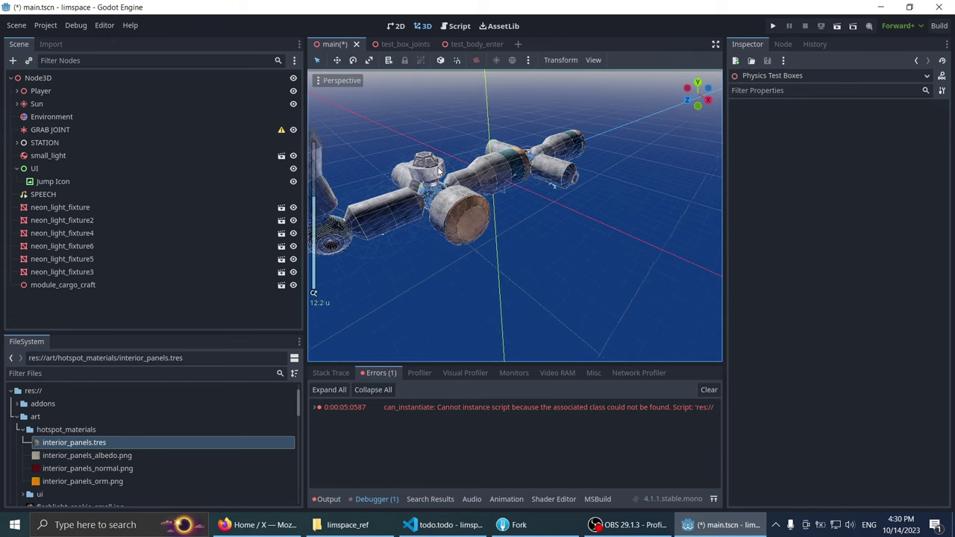
# Step: Save main.tscn without the test boxes
pyautogui.moveTo(438, 170); pyautogui.dragTo(515, 231, button='middle')
pyautogui.scroll(-2, 515, 231)
pyautogui.scroll(5, 515, 231)
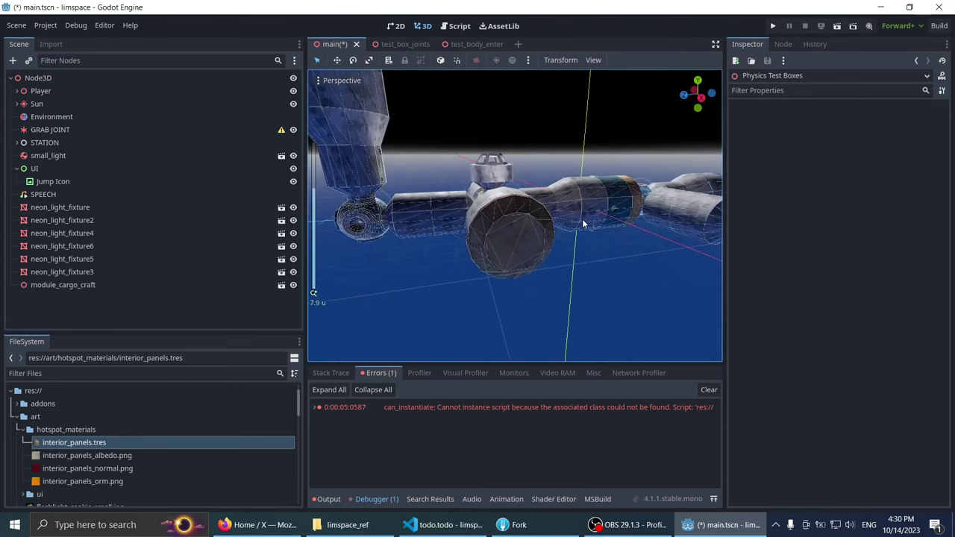
pyautogui.moveTo(582, 219); pyautogui.dragTo(514, 185, button='middle')
pyautogui.hotkey('ctrl', 's')
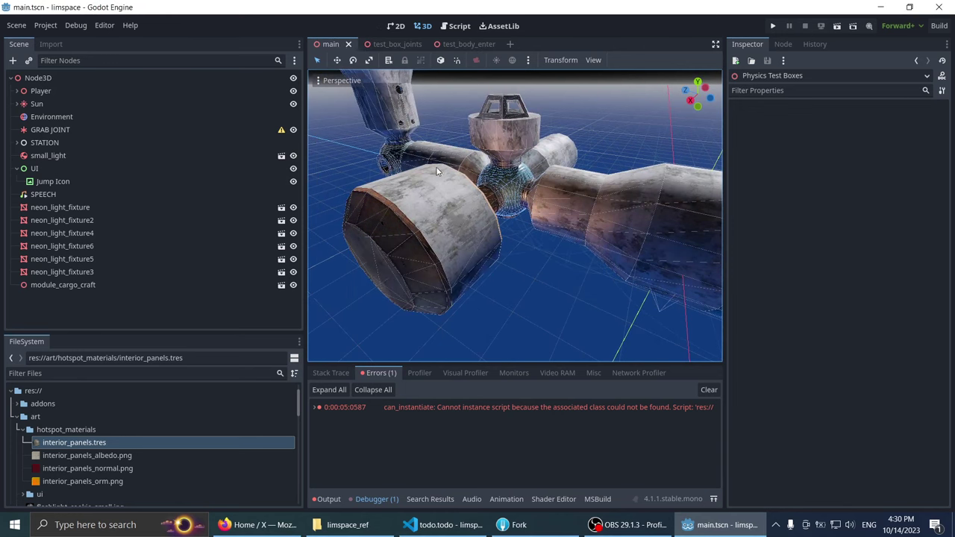
pyautogui.scroll(-3, 515, 185)
pyautogui.scroll(4, 540, 236)
pyautogui.moveTo(540, 236); pyautogui.dragTo(462, 225, button='middle')
pyautogui.scroll(5, 462, 225)
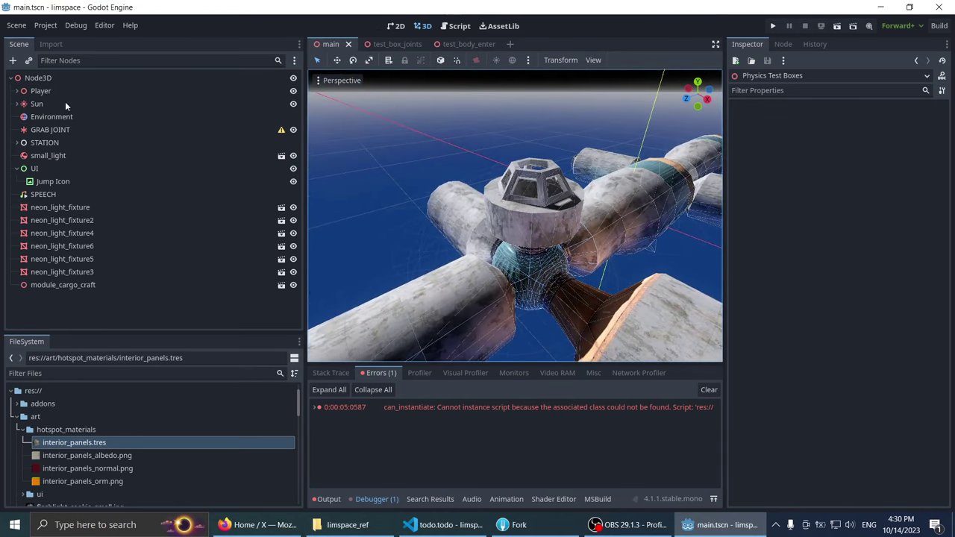
# Step: Expand STATION in the Scene dock and frame it in the viewport
pyautogui.click(59, 206)
pyautogui.moveTo(358, 219)
pyautogui.mouseDown(button='middle')
pyautogui.moveTo(417, 224)
pyautogui.moveTo(1, 140)
pyautogui.mouseUp(button='middle')
pyautogui.scroll(-2, 418, 224)
pyautogui.doubleClick(44, 142)
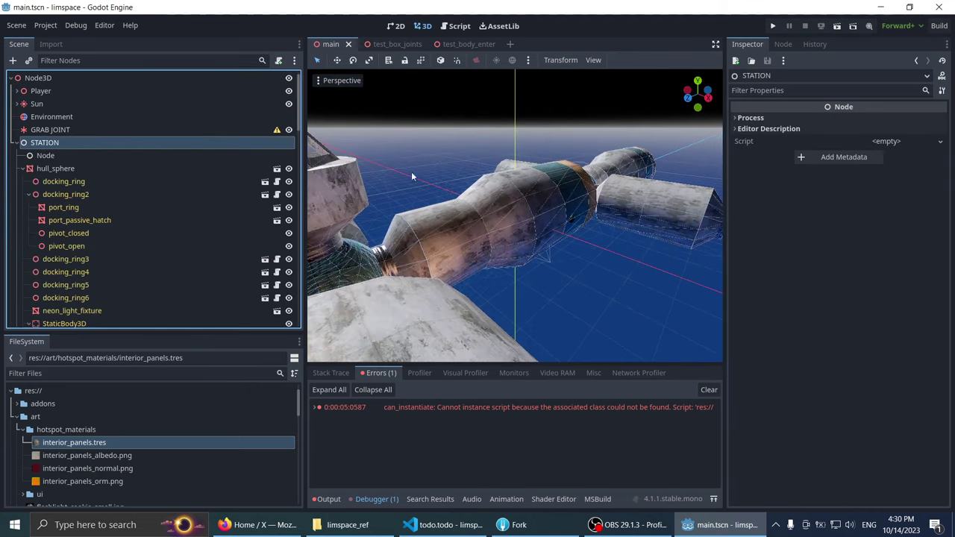
pyautogui.moveTo(411, 172); pyautogui.dragTo(443, 189, button='middle')
pyautogui.scroll(3, 443, 189)
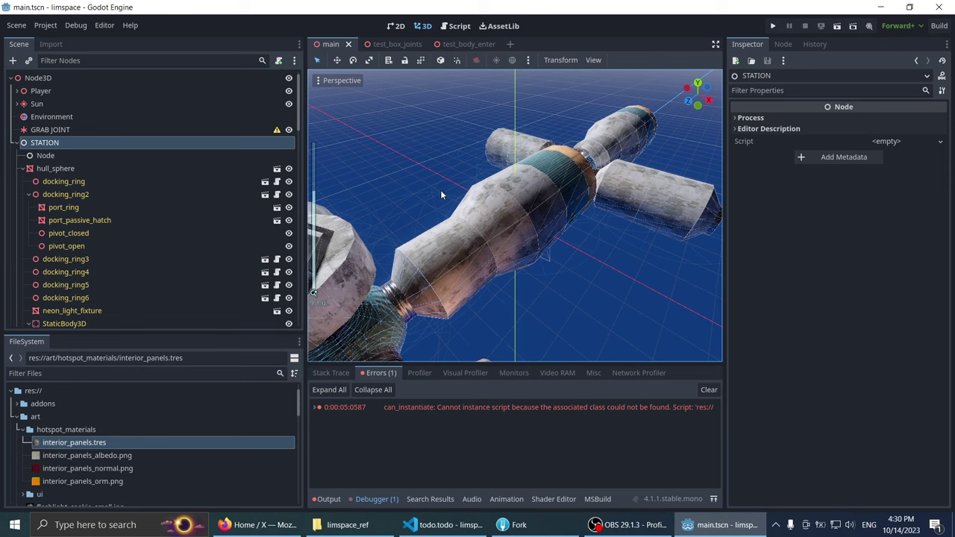
# Step: Inspect STATION's first child, then run the project to test the station
pyautogui.doubleClick(43, 155)
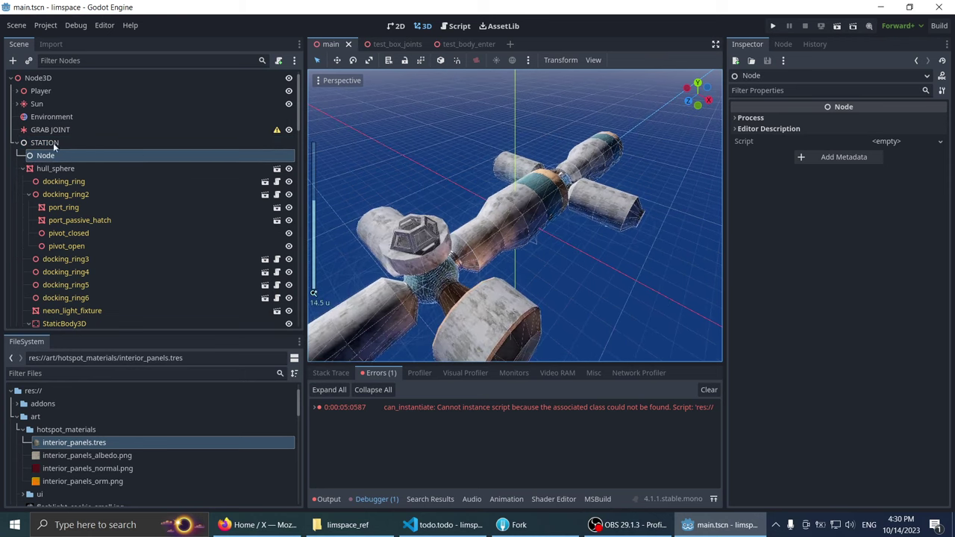
pyautogui.click(53, 143)
pyautogui.scroll(2, 574, 222)
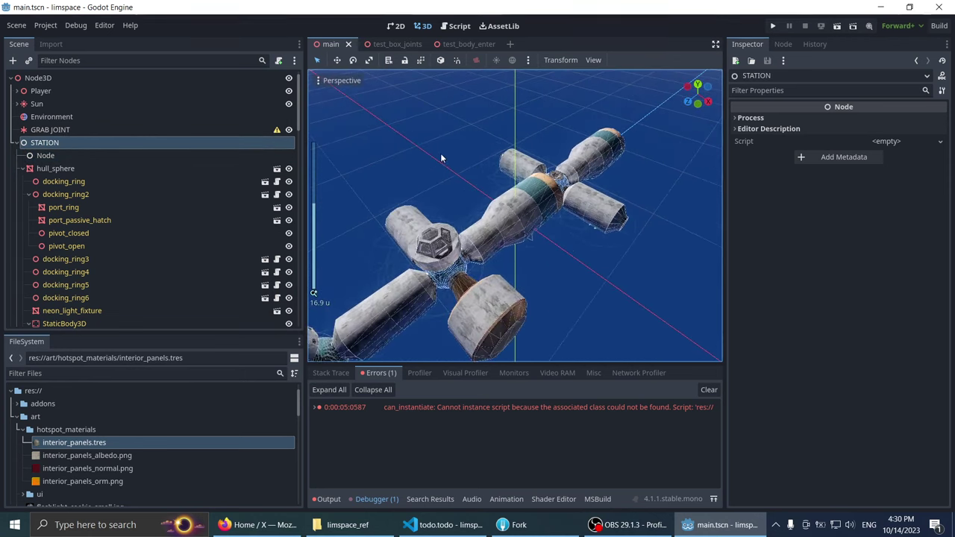
pyautogui.click(440, 153)
pyautogui.click(772, 26)
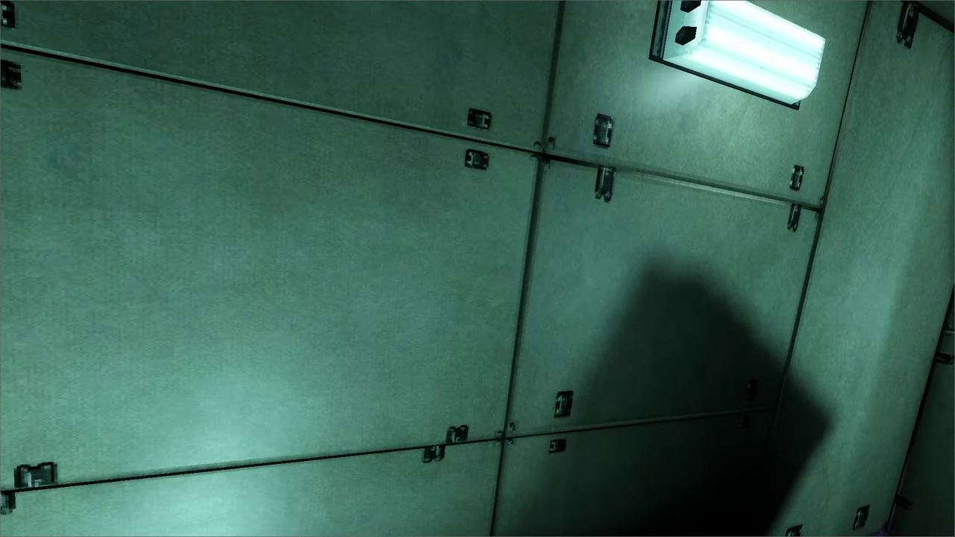
# Step: Check the Debugger output in the editor, then return to the running game
pyautogui.hotkey('alt', 'Tab')
pyautogui.click(360, 499)
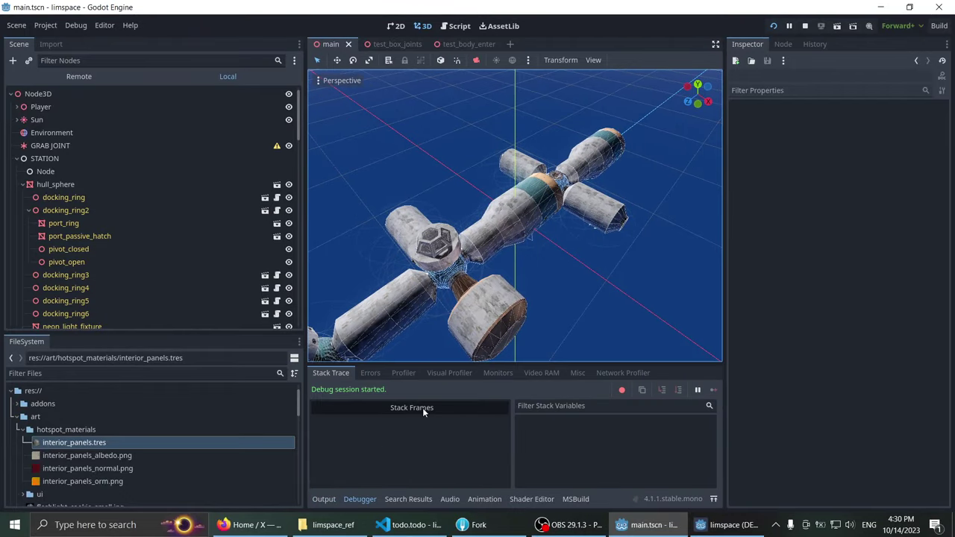
pyautogui.hotkey('alt', 'Tab')
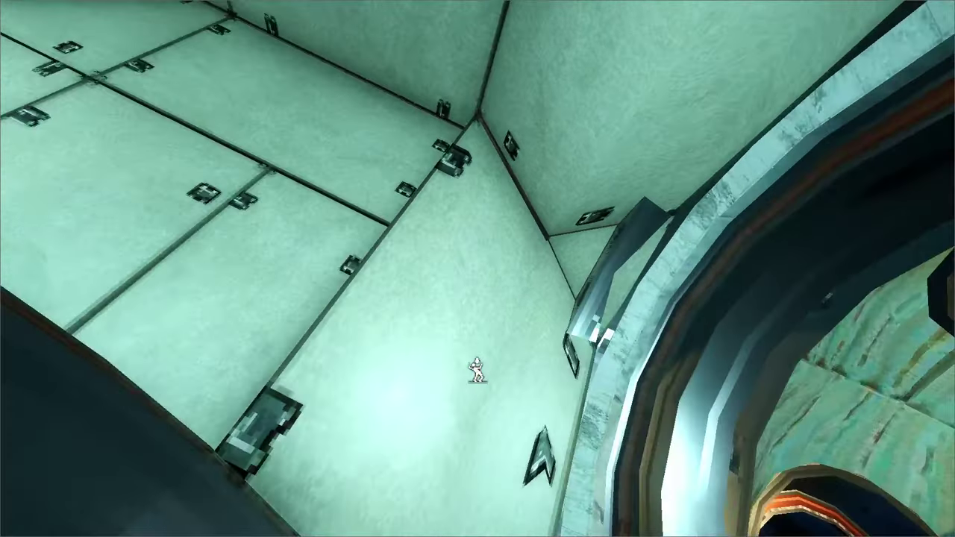
# Step: Stop the running game and frame the whole STATION in the viewport
pyautogui.press('F8')
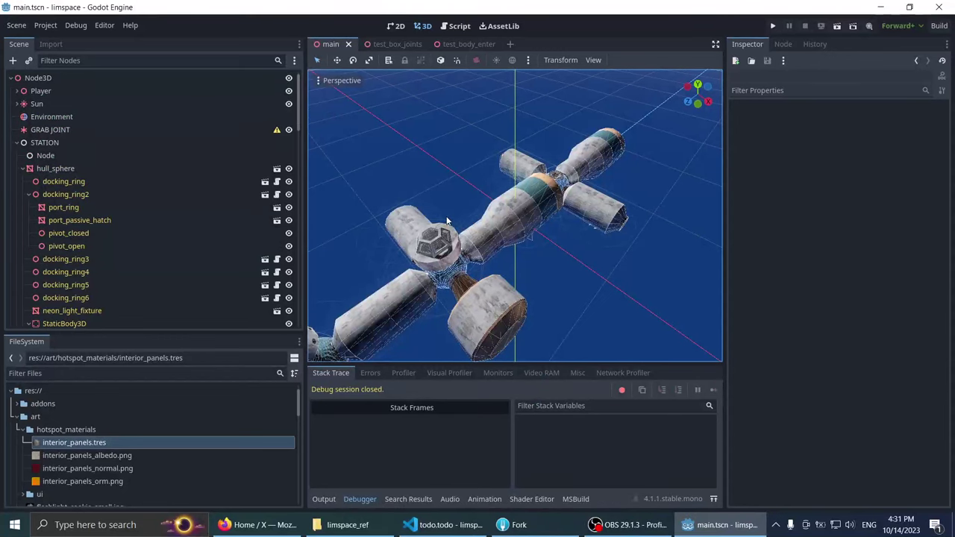
pyautogui.scroll(-4, 440, 202)
pyautogui.scroll(2, 439, 199)
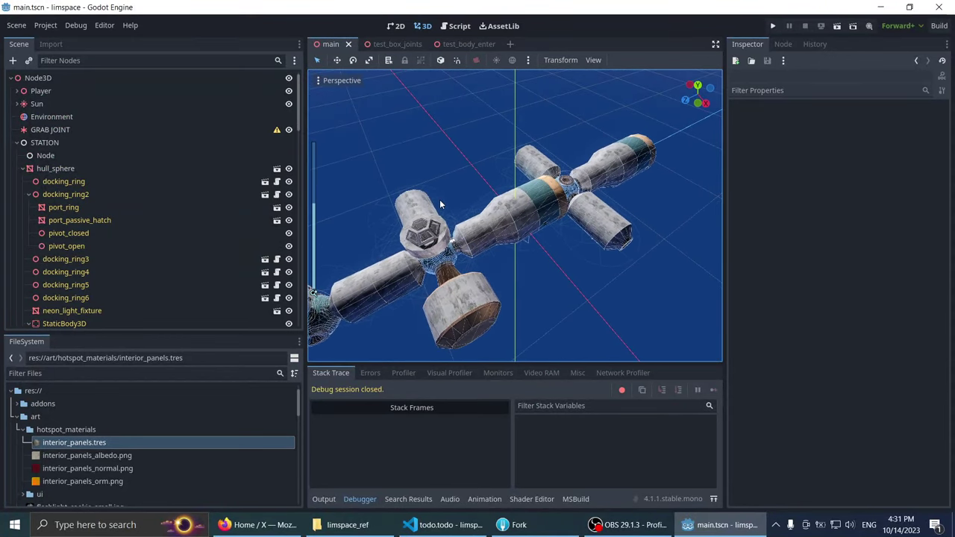
pyautogui.scroll(1, 444, 209)
pyautogui.moveTo(452, 231)
pyautogui.mouseDown(button='middle')
pyautogui.moveTo(408, 222)
pyautogui.moveTo(504, 183)
pyautogui.moveTo(487, 179)
pyautogui.moveTo(465, 194)
pyautogui.moveTo(545, 211)
pyautogui.mouseUp(button='middle')
pyautogui.scroll(-2, 408, 222)
pyautogui.click(45, 142)
pyautogui.press('f')
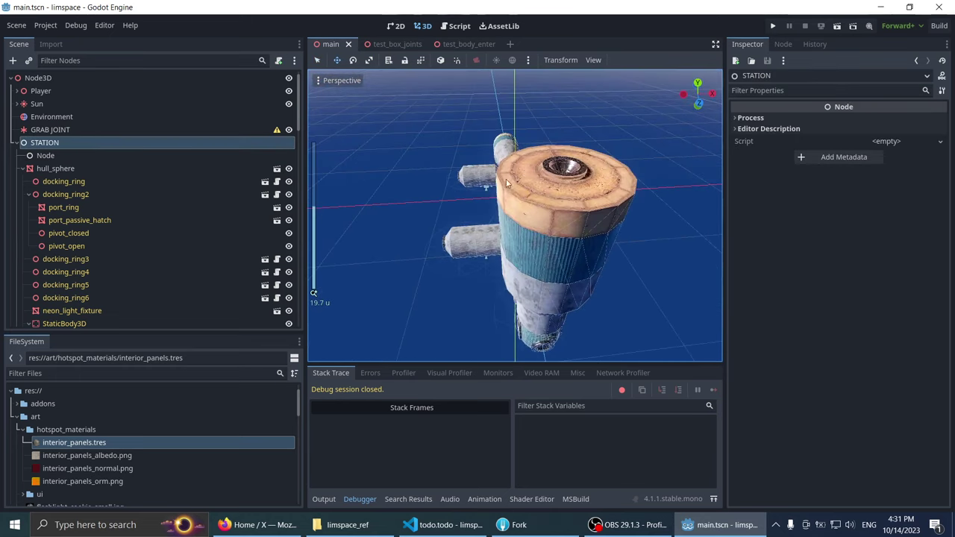
# Step: Delete the empty Node child from STATION
pyautogui.scroll(-2, 545, 211)
pyautogui.scroll(4, 522, 198)
pyautogui.scroll(2, 485, 179)
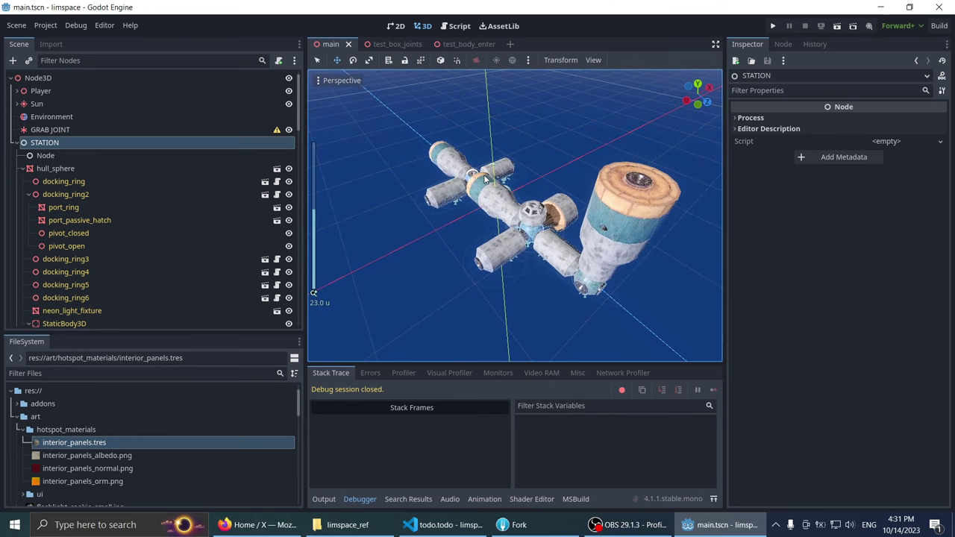
pyautogui.click(95, 155)
pyautogui.scroll(-2, 477, 206)
pyautogui.moveTo(463, 198); pyautogui.dragTo(475, 202, button='middle')
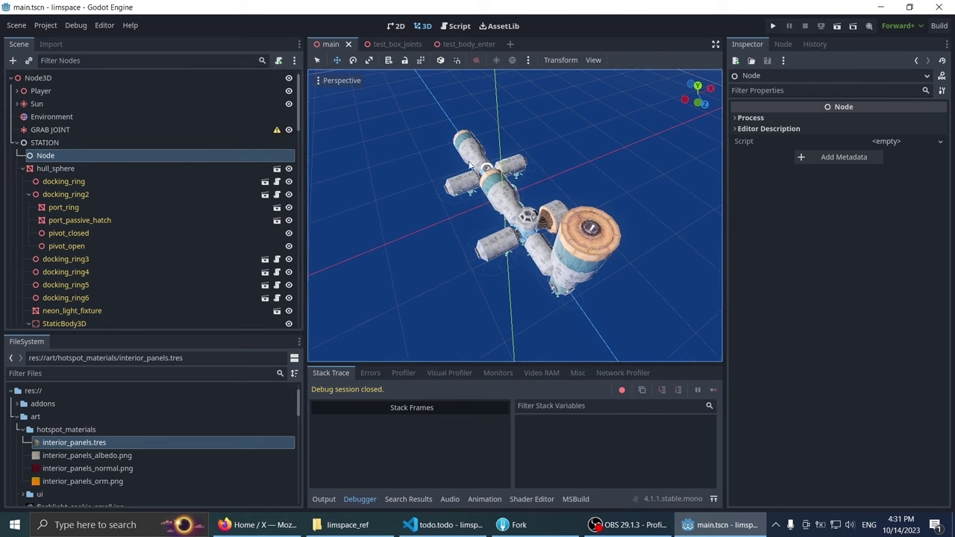
pyautogui.moveTo(470, 165); pyautogui.dragTo(469, 150, button='middle')
pyautogui.press('Delete')
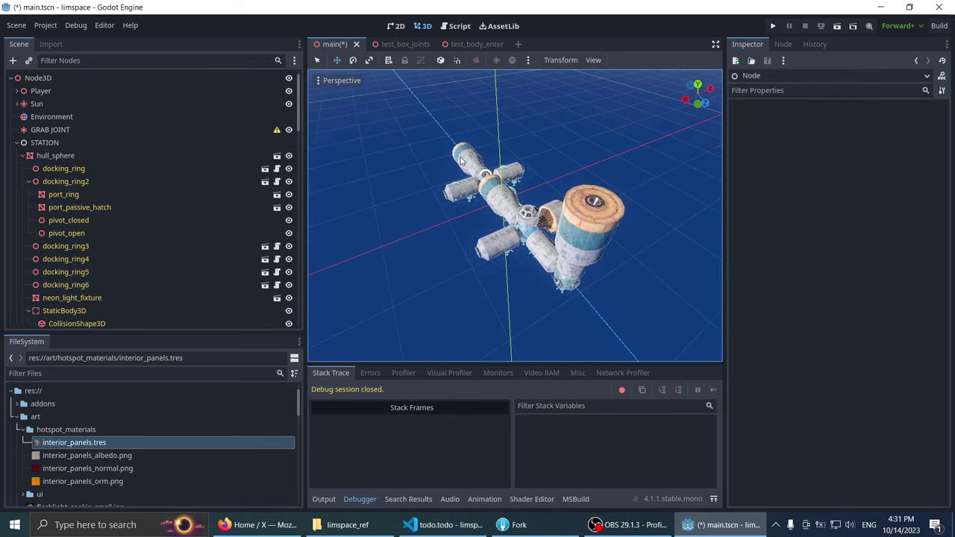
# Step: Collapse the hull_sphere and module_core children under STATION
pyautogui.click(95, 142)
pyautogui.click(32, 156)
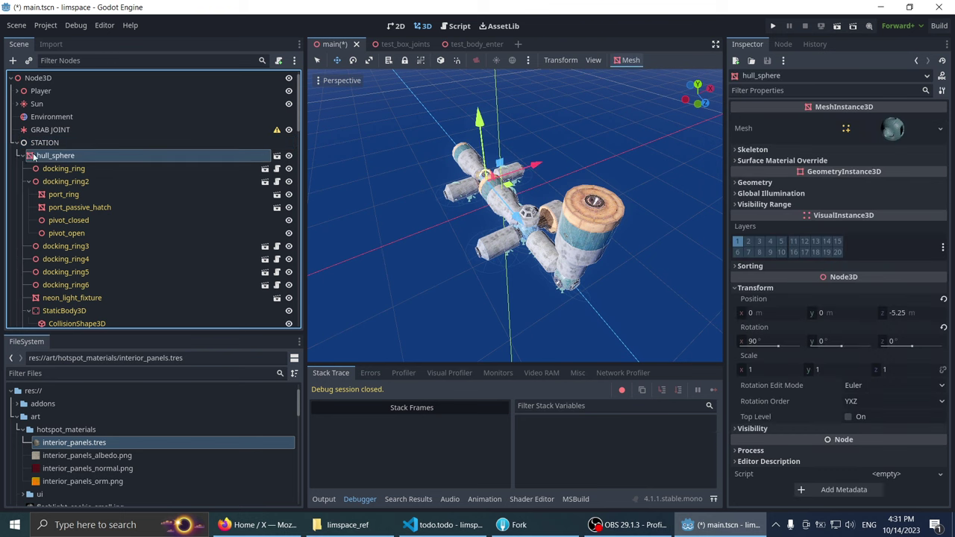
pyautogui.click(23, 169)
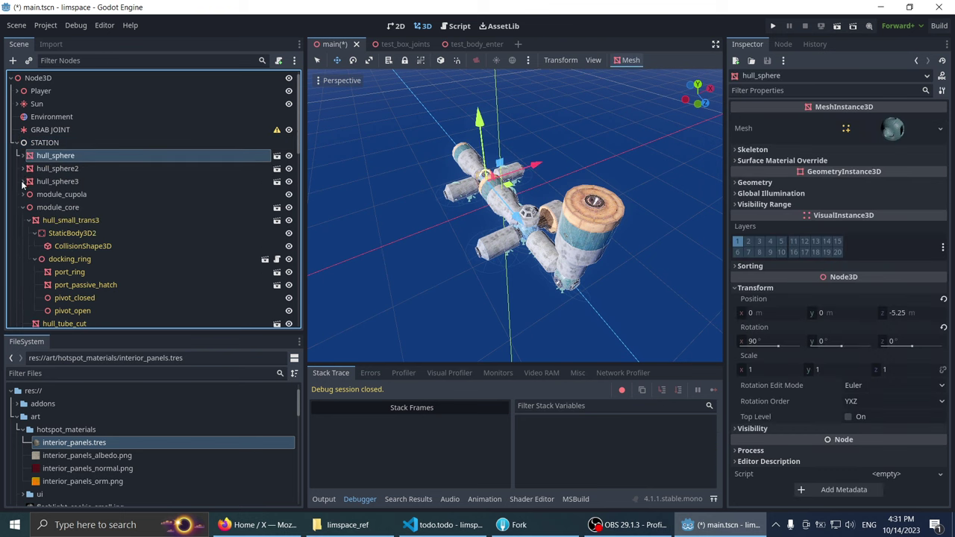
pyautogui.click(25, 208)
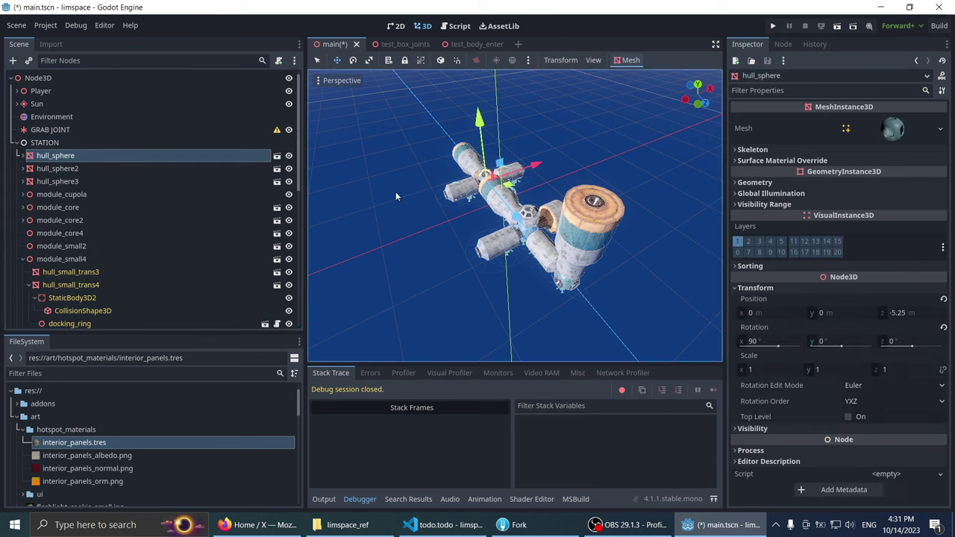
pyautogui.scroll(-3, 499, 203)
pyautogui.moveTo(498, 203); pyautogui.dragTo(525, 124, button='middle')
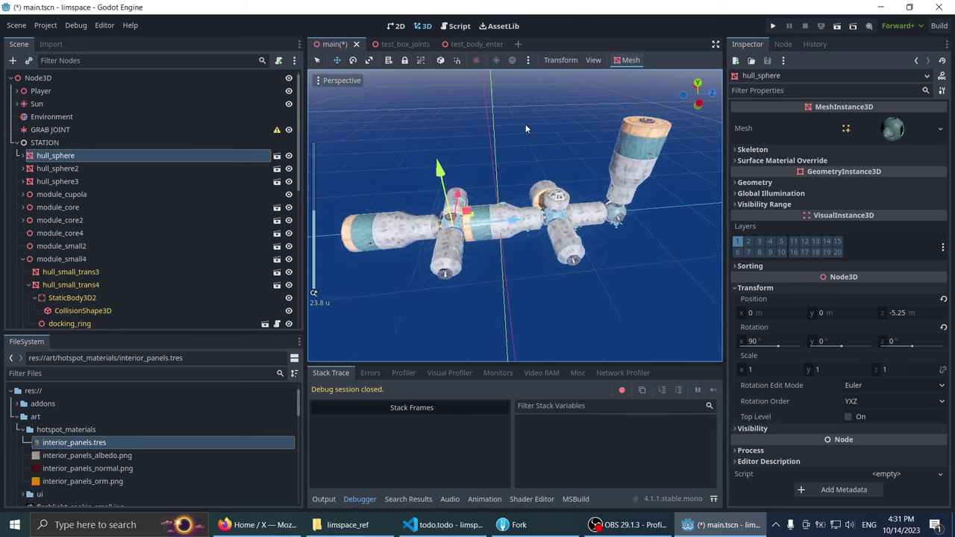
pyautogui.scroll(8, 523, 127)
# Step: Check hull_sphere2, hull_sphere3 and module_cupola, then frame hull_sphere in the viewport
pyautogui.click(61, 169)
pyautogui.click(53, 181)
pyautogui.click(48, 194)
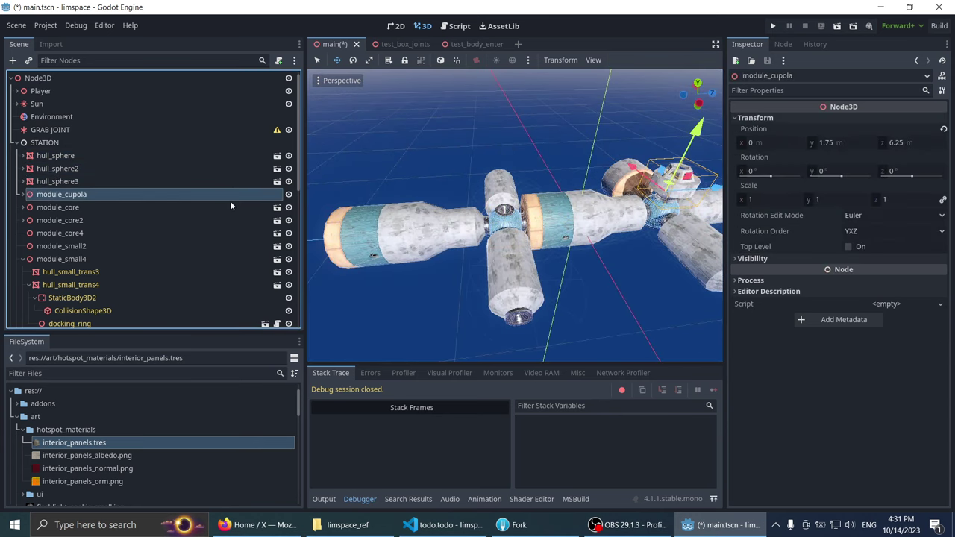
pyautogui.scroll(-3, 460, 174)
pyautogui.moveTo(460, 174); pyautogui.dragTo(458, 126, button='middle')
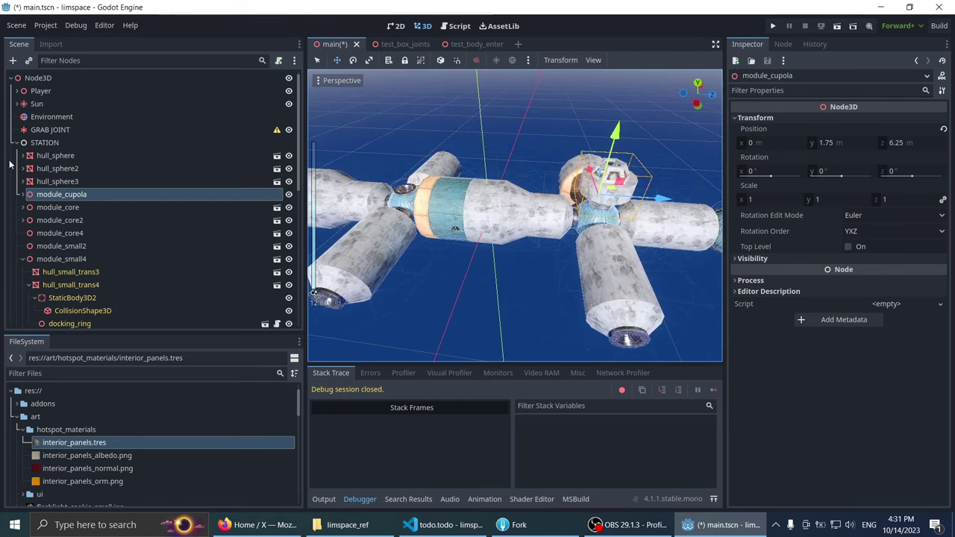
pyautogui.click(48, 157)
pyautogui.press('f')
pyautogui.scroll(5, 579, 156)
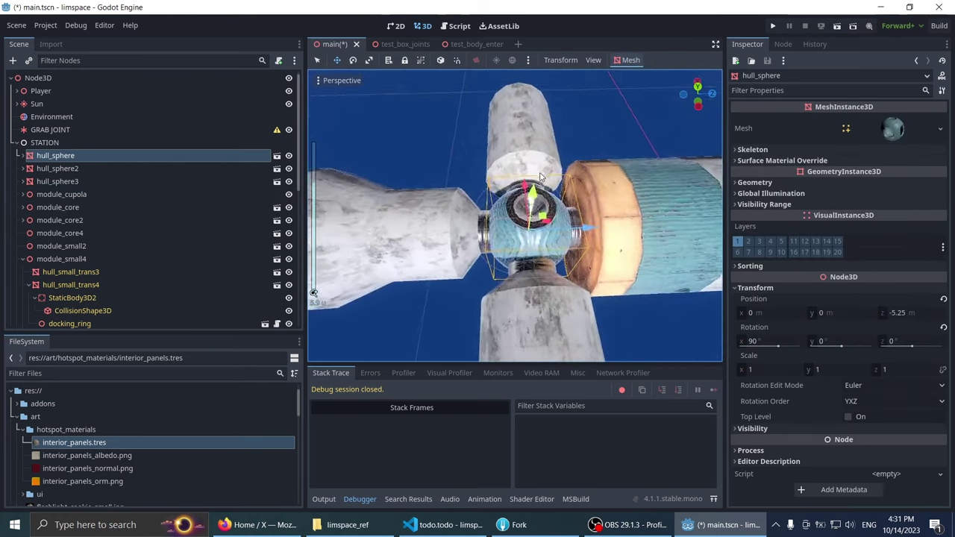
pyautogui.moveTo(579, 156)
pyautogui.mouseDown(button='middle')
pyautogui.moveTo(508, 113)
pyautogui.moveTo(481, 112)
pyautogui.moveTo(434, 135)
pyautogui.mouseUp(button='middle')
pyautogui.scroll(-3, 481, 112)
# Step: Frame hull_sphere2 and module_cupola, then review module_core2, module_core4 and module_small4
pyautogui.click(82, 169)
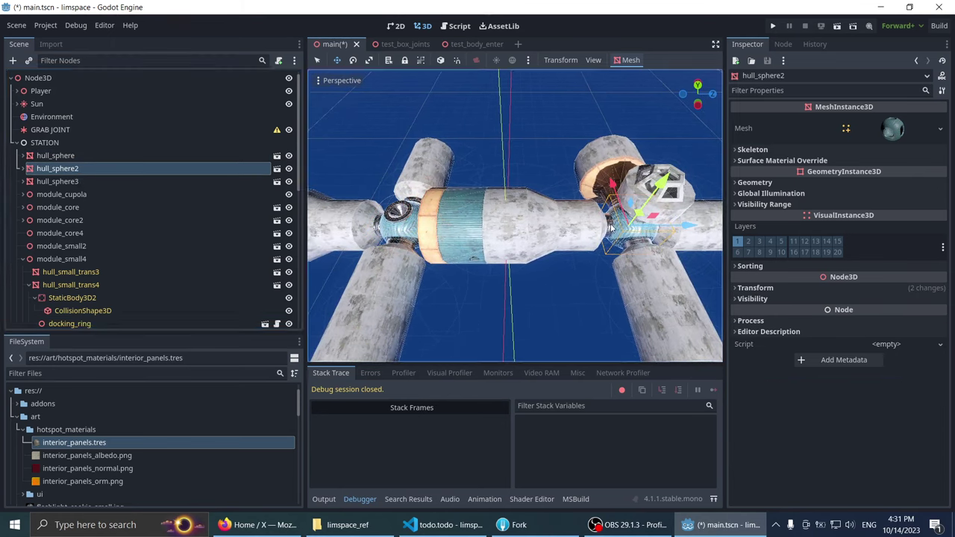
pyautogui.press('f')
pyautogui.click(66, 195)
pyautogui.press('f')
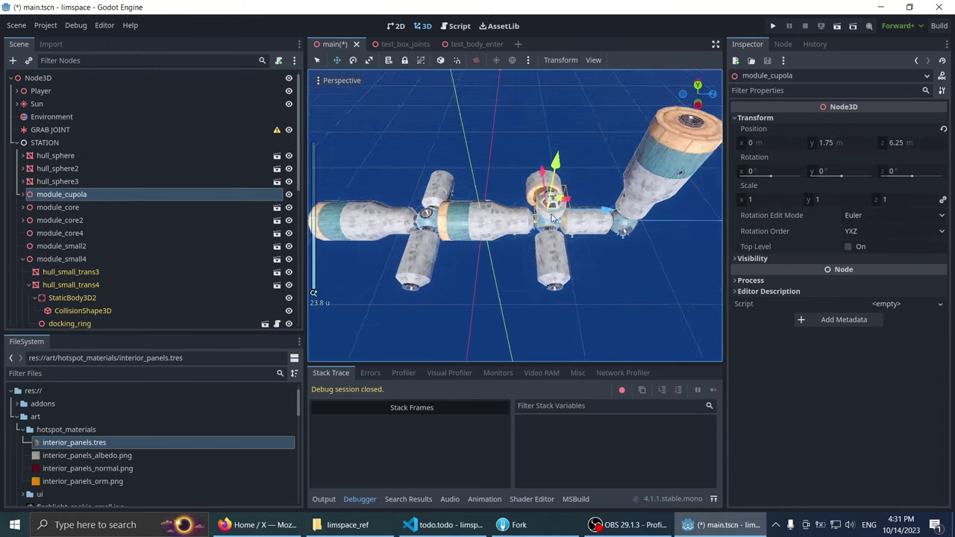
pyautogui.click(88, 220)
pyautogui.click(82, 233)
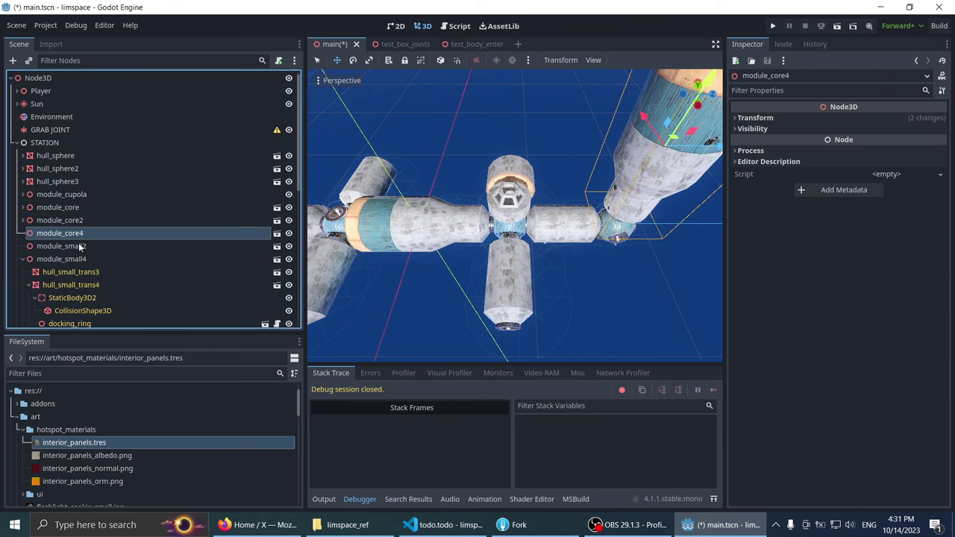
pyautogui.click(71, 259)
# Step: Review module_small5, small_light and GRAB JOINT, then save main.tscn
pyautogui.scroll(-2, 54, 257)
pyautogui.click(72, 210)
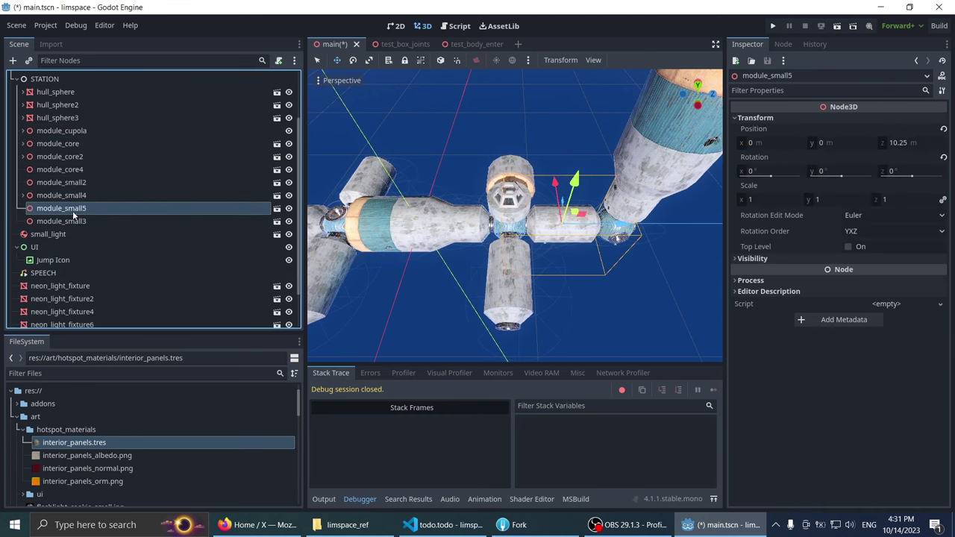
pyautogui.click(58, 234)
pyautogui.scroll(2, 72, 150)
pyautogui.click(73, 133)
pyautogui.click(72, 142)
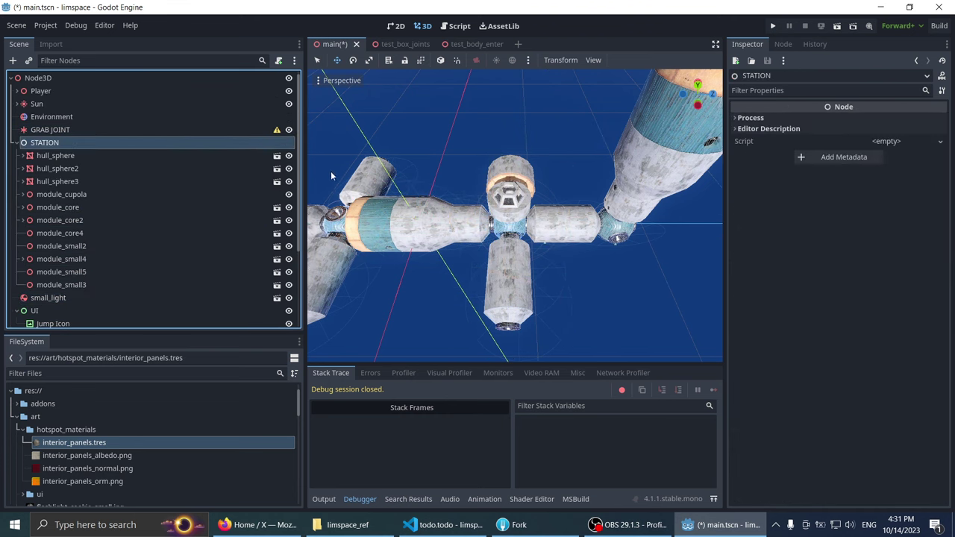
pyautogui.moveTo(330, 171)
pyautogui.mouseDown(button='middle')
pyautogui.moveTo(407, 186)
pyautogui.moveTo(448, 163)
pyautogui.moveTo(452, 190)
pyautogui.moveTo(430, 178)
pyautogui.mouseUp(button='middle')
pyautogui.hotkey('ctrl', 's')
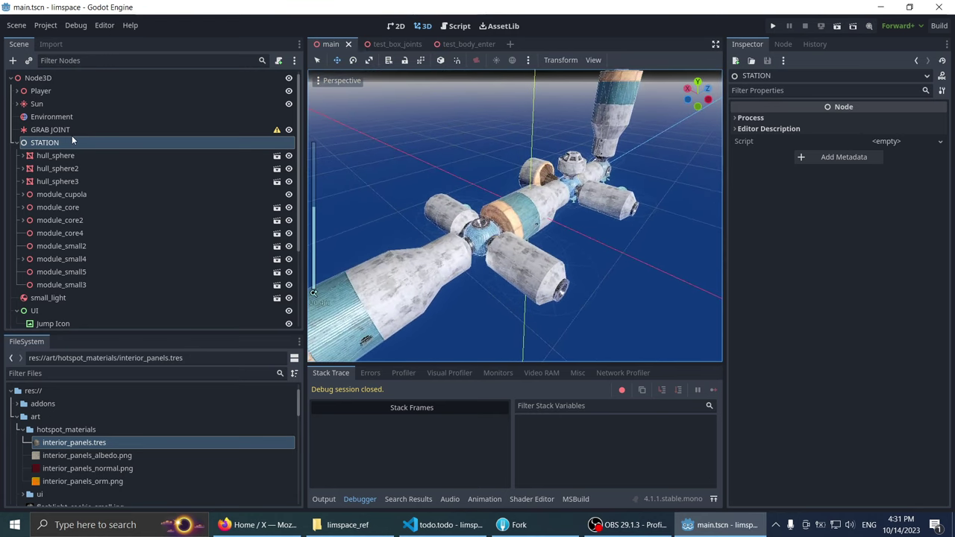
# Step: Review and dismiss the configuration warning on the GRAB JOINT node under STATION
pyautogui.click(67, 131)
pyautogui.click(59, 142)
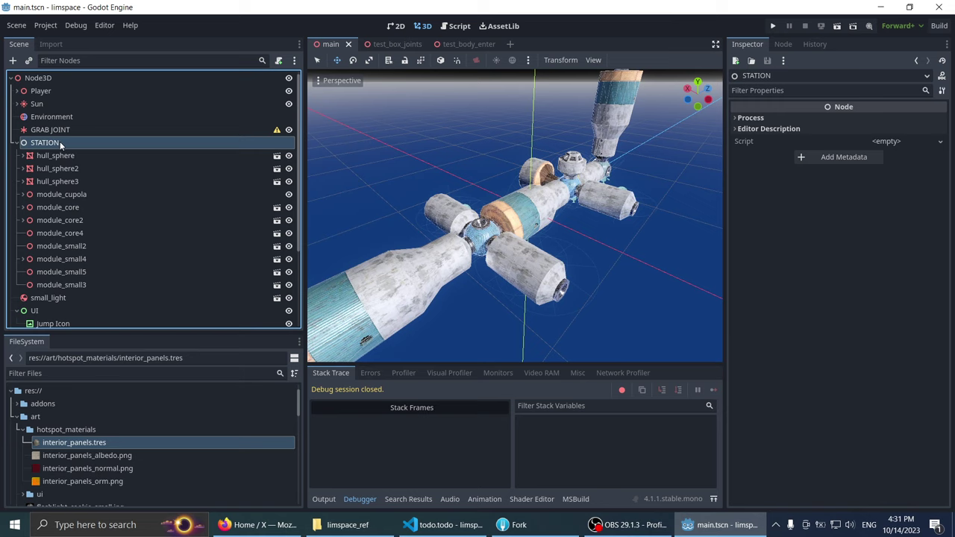
pyautogui.click(15, 142)
pyautogui.click(16, 143)
pyautogui.click(16, 142)
pyautogui.click(16, 143)
pyautogui.click(276, 133)
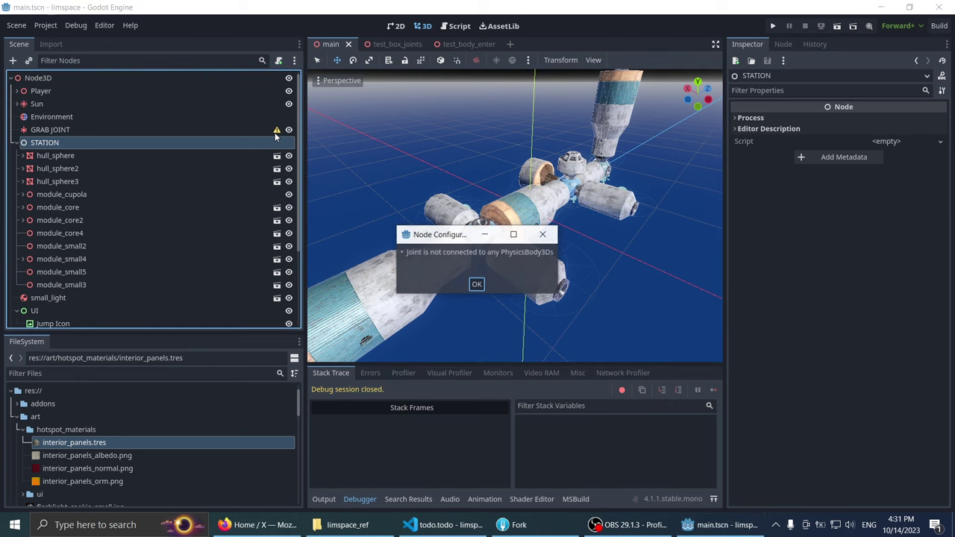
pyautogui.click(476, 286)
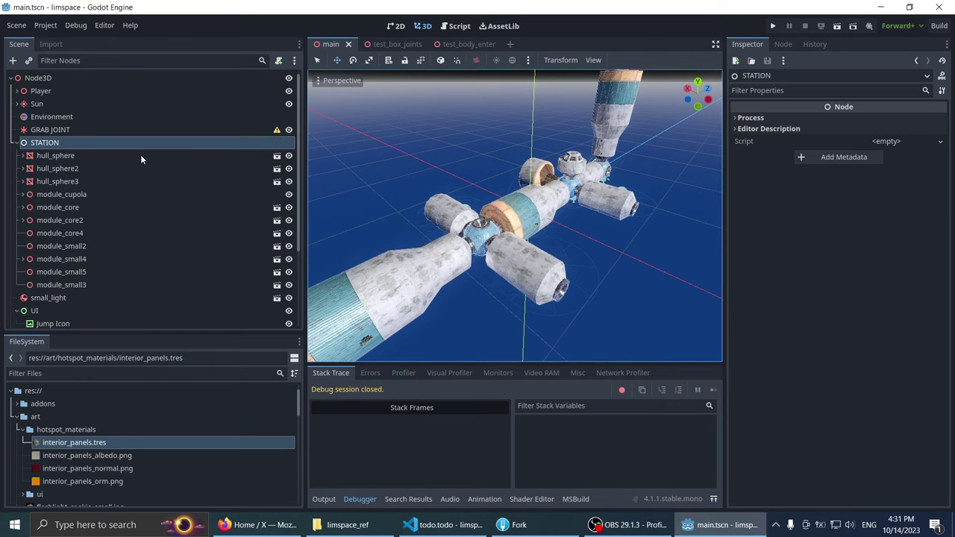
pyautogui.click(50, 129)
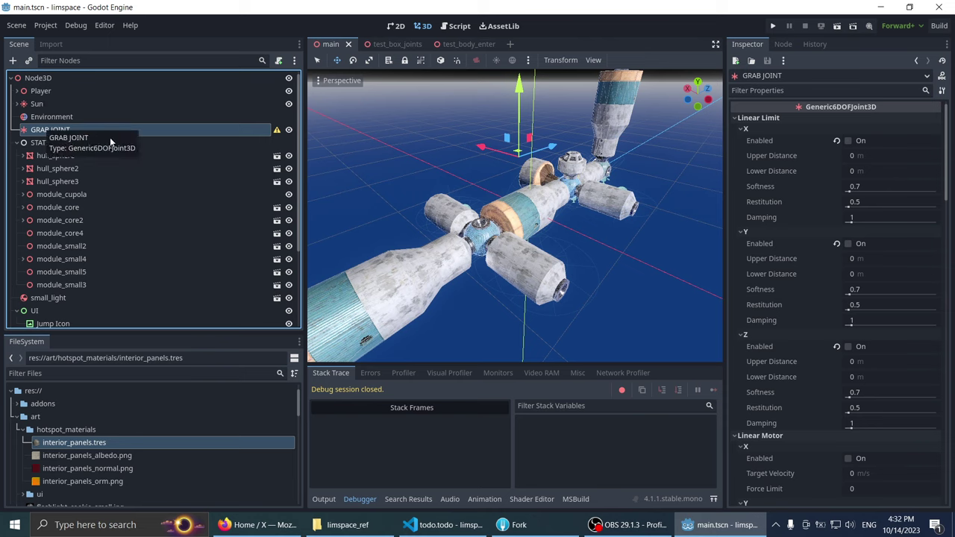
# Step: Start adding a new child node under STATION from its context menu
pyautogui.scroll(-5, 38, 164)
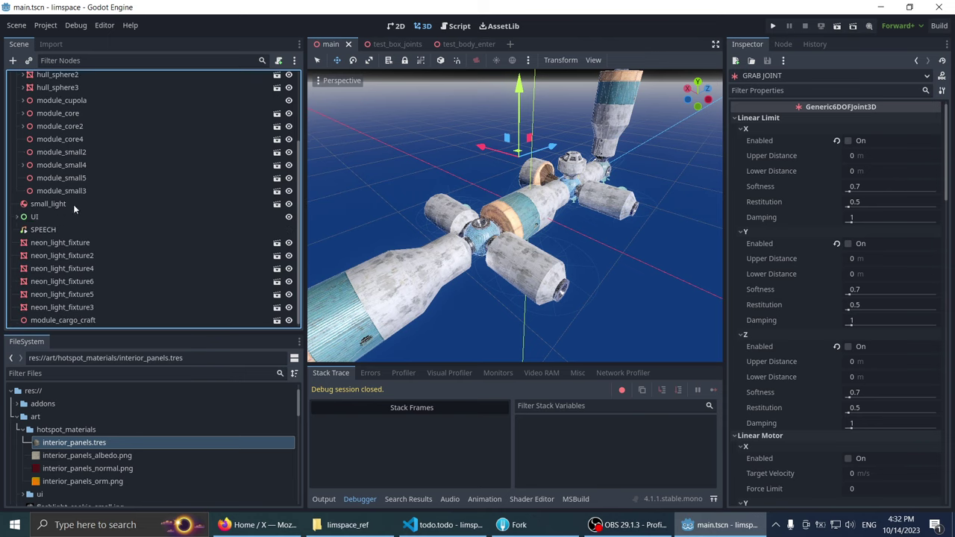
pyautogui.click(75, 242)
pyautogui.scroll(5, 75, 242)
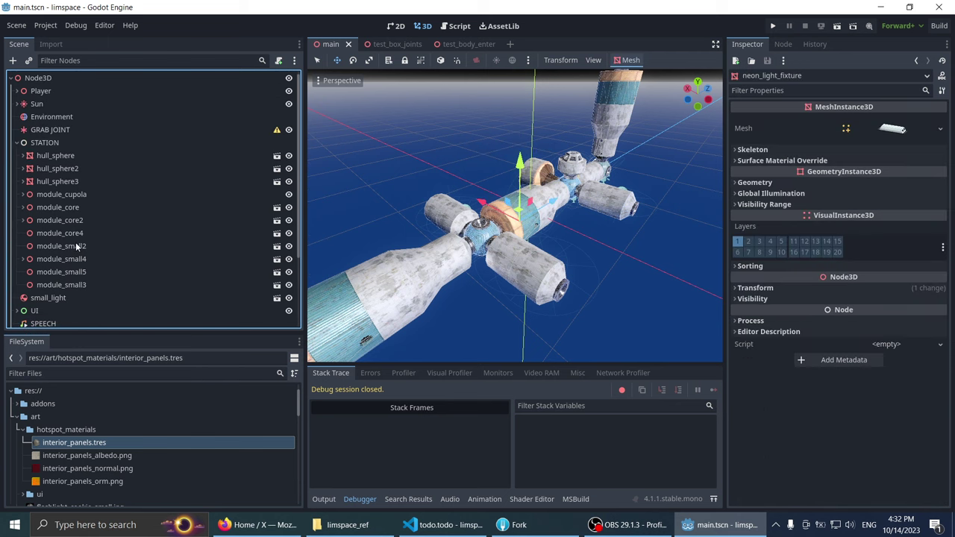
pyautogui.click(65, 144)
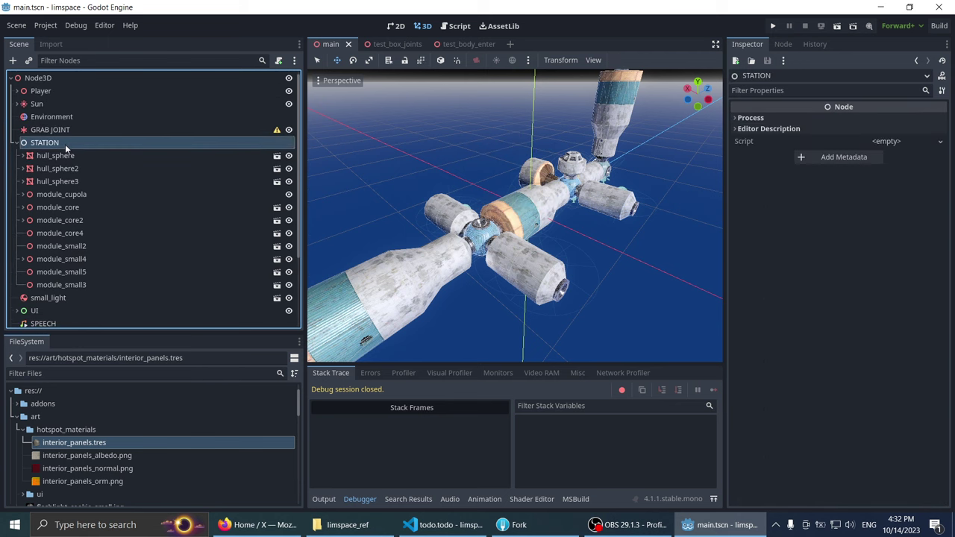
pyautogui.rightClick(65, 143)
pyautogui.click(77, 151)
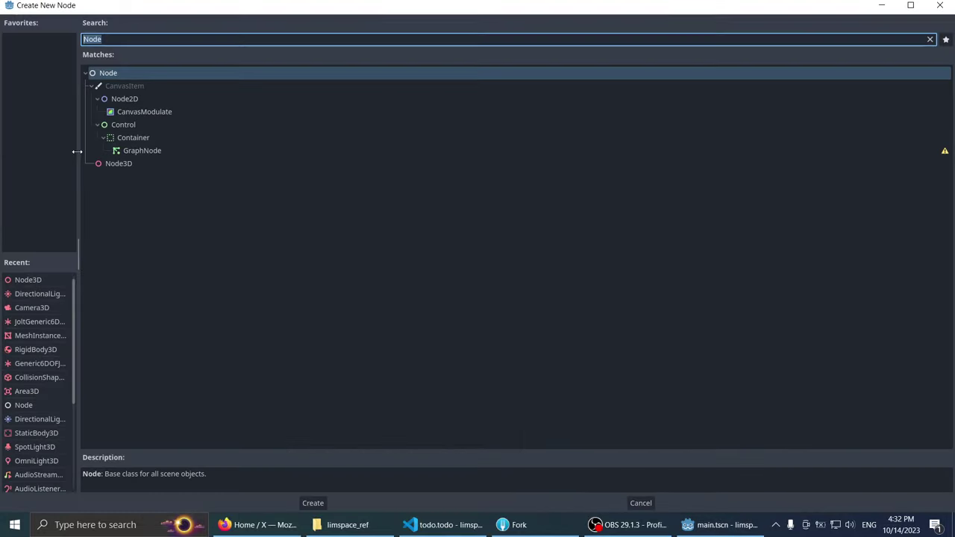
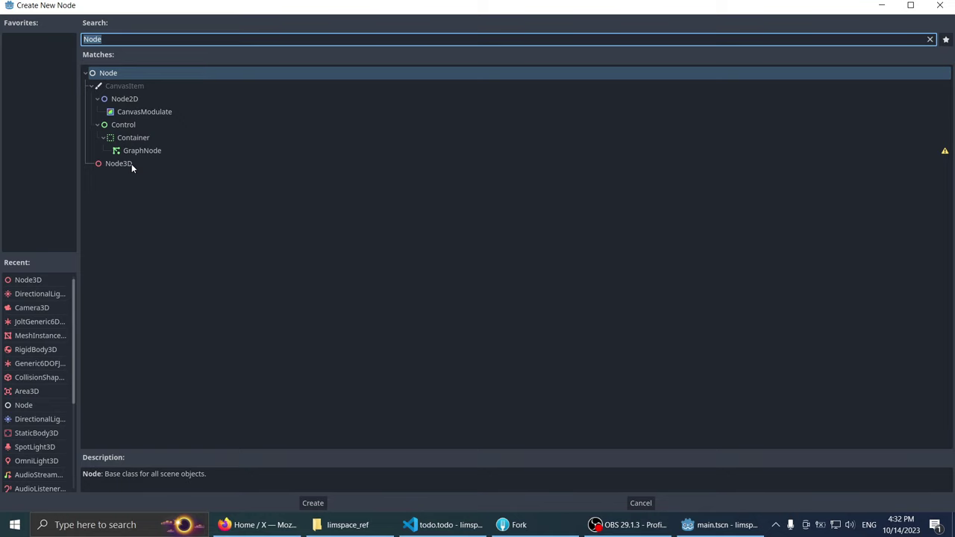
# Step: Add an empty Node3D under STATION and move it to the top of STATION's children
pyautogui.doubleClick(131, 164)
pyautogui.moveTo(43, 300); pyautogui.dragTo(66, 155)
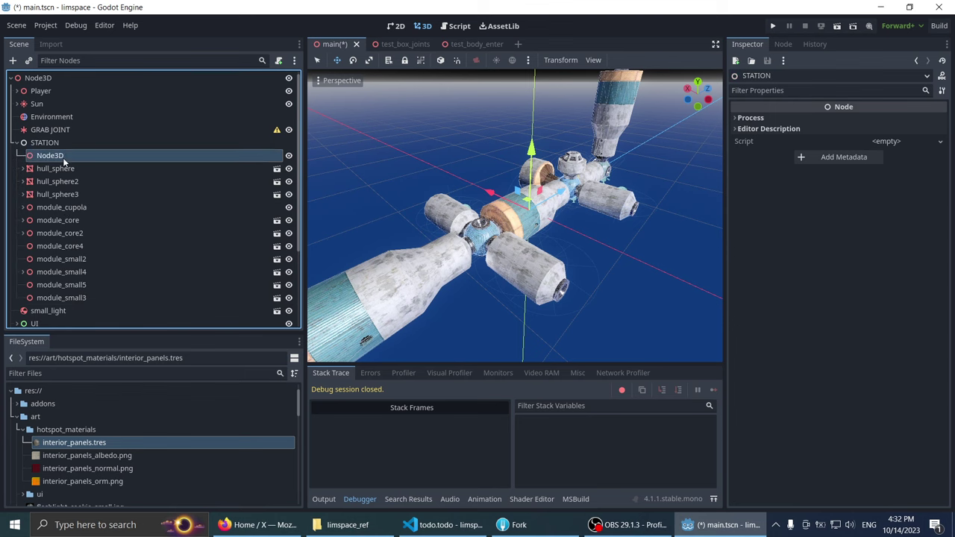
pyautogui.scroll(-3, 528, 165)
pyautogui.moveTo(527, 165); pyautogui.dragTo(444, 149, button='middle')
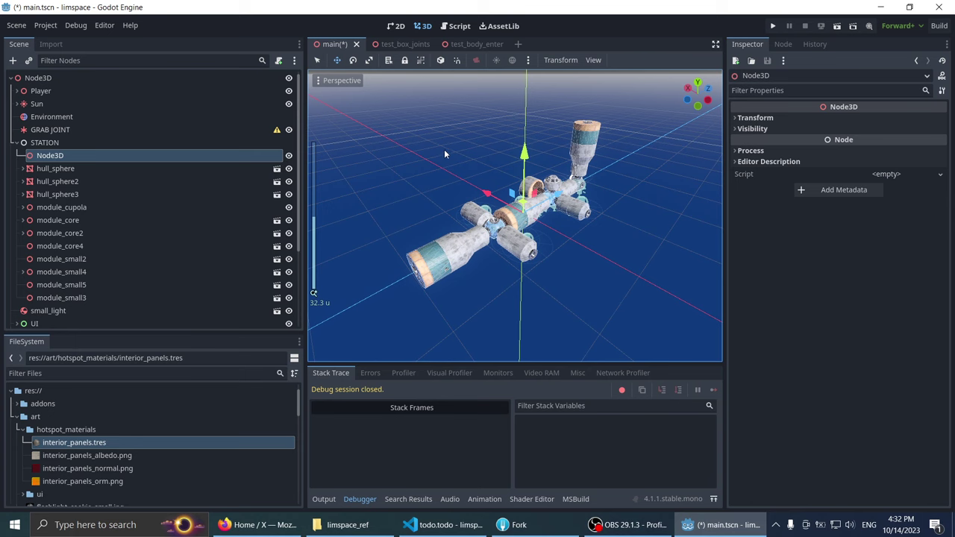
pyautogui.scroll(2, 429, 161)
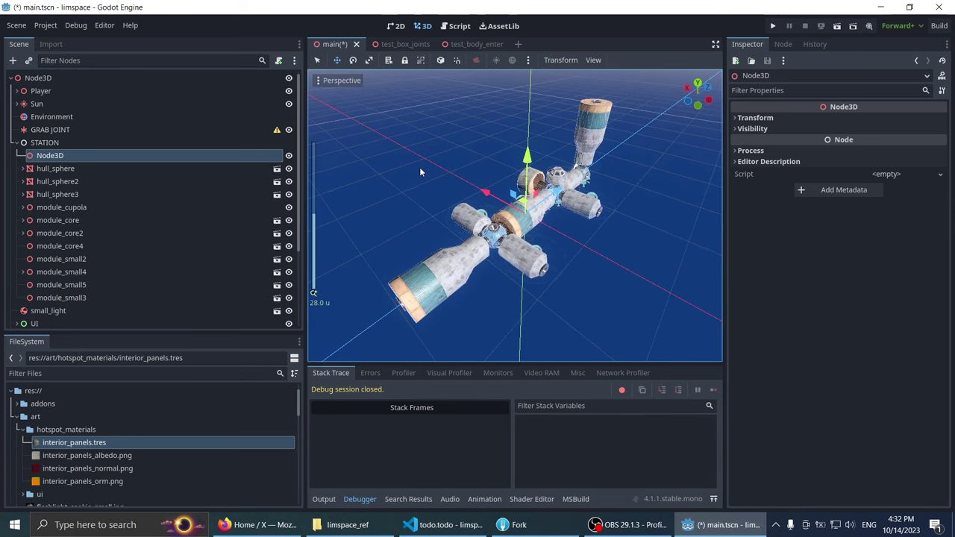
# Step: Rename the new Node3D to Props
pyautogui.click(67, 142)
pyautogui.doubleClick(65, 155)
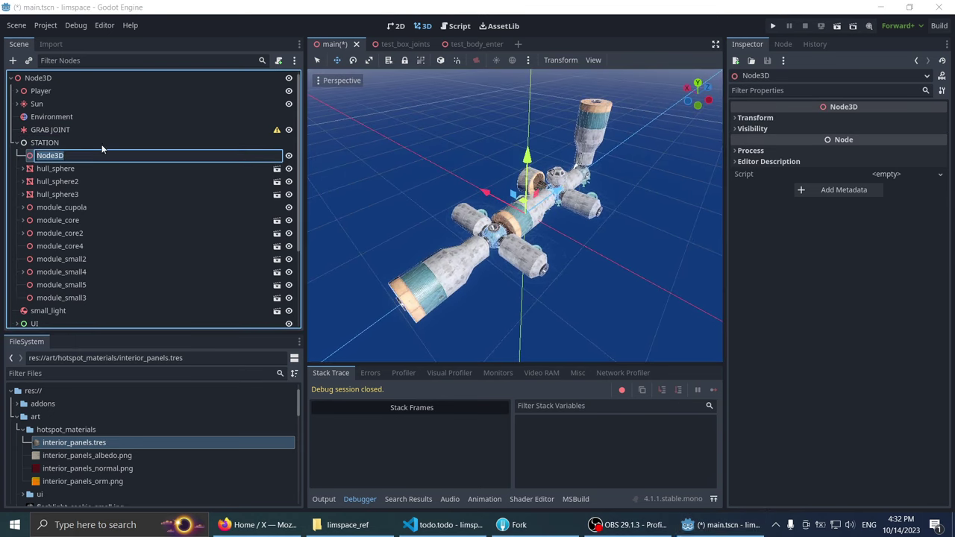
pyautogui.write('Props')
pyautogui.press('Return')
# Step: Select the six neon_light_fixture nodes and move them into Props
pyautogui.scroll(-3, 112, 171)
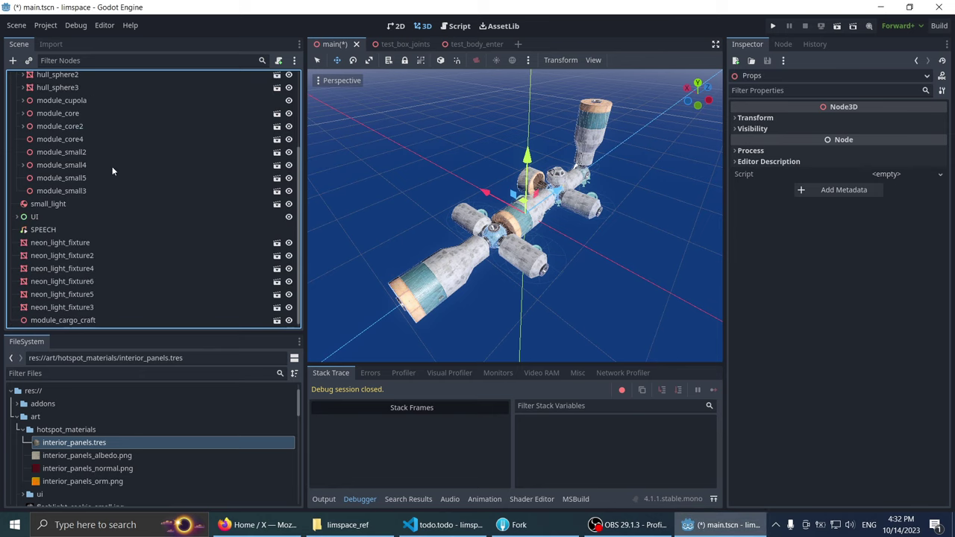
pyautogui.scroll(2, 66, 188)
pyautogui.click(48, 268)
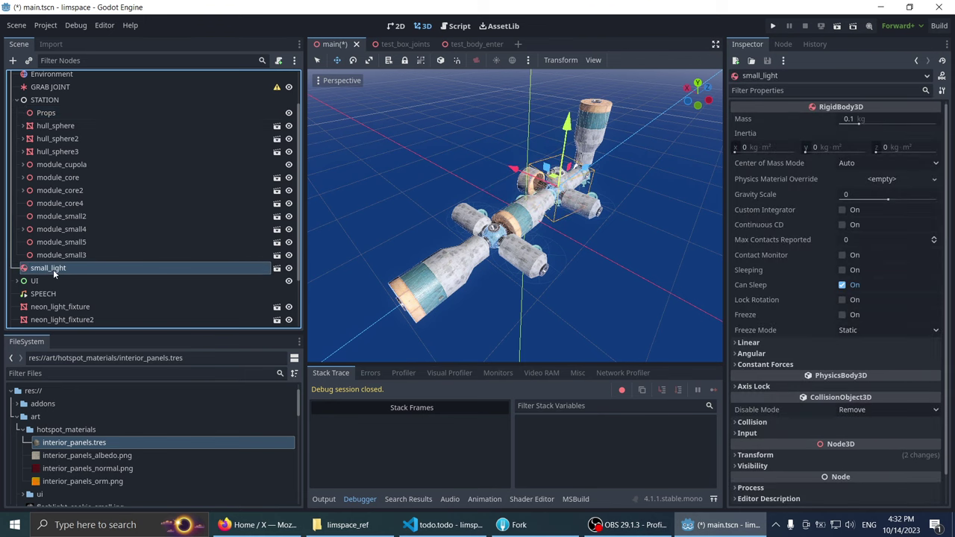
pyautogui.click(53, 112)
pyautogui.scroll(-2, 74, 216)
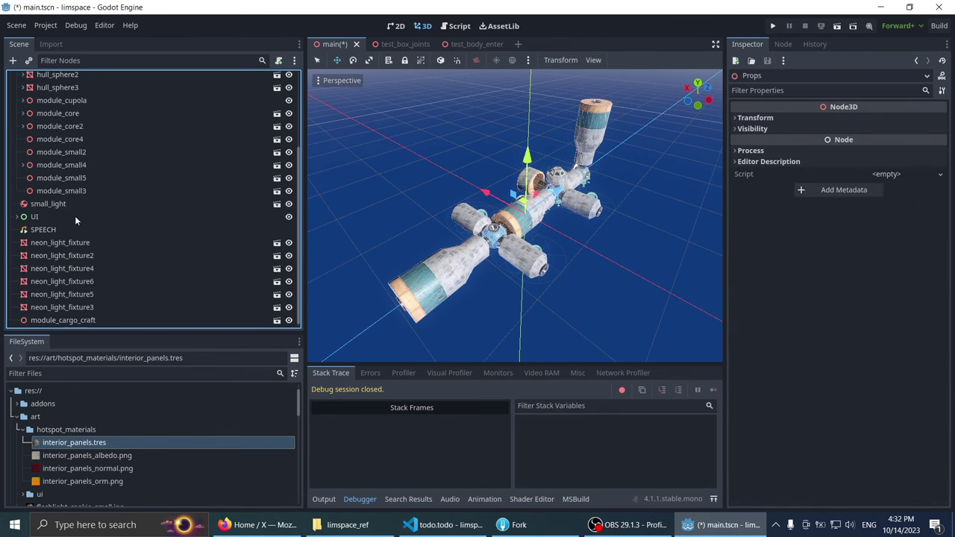
pyautogui.click(64, 243)
pyautogui.keyDown('shift'); pyautogui.click(81, 305); pyautogui.keyUp('shift')
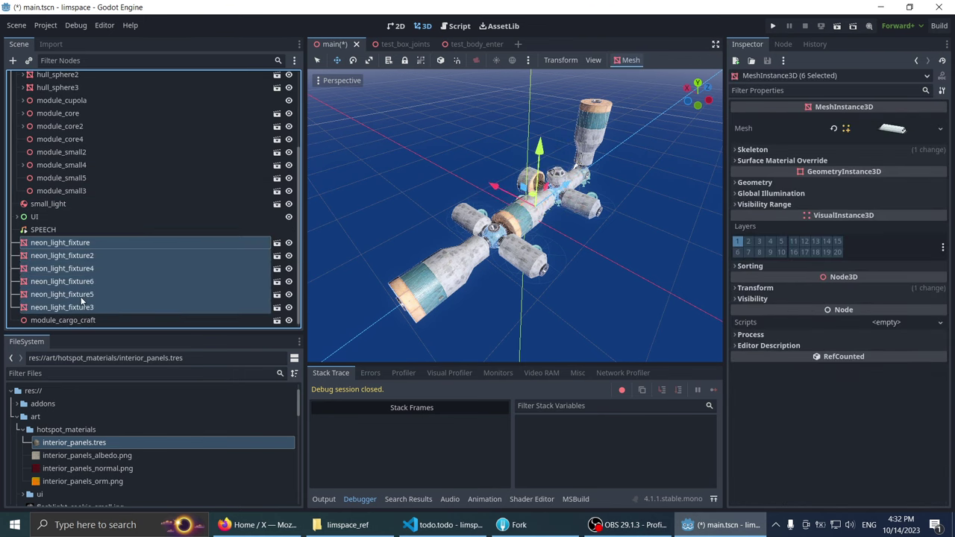
pyautogui.scroll(2, 75, 278)
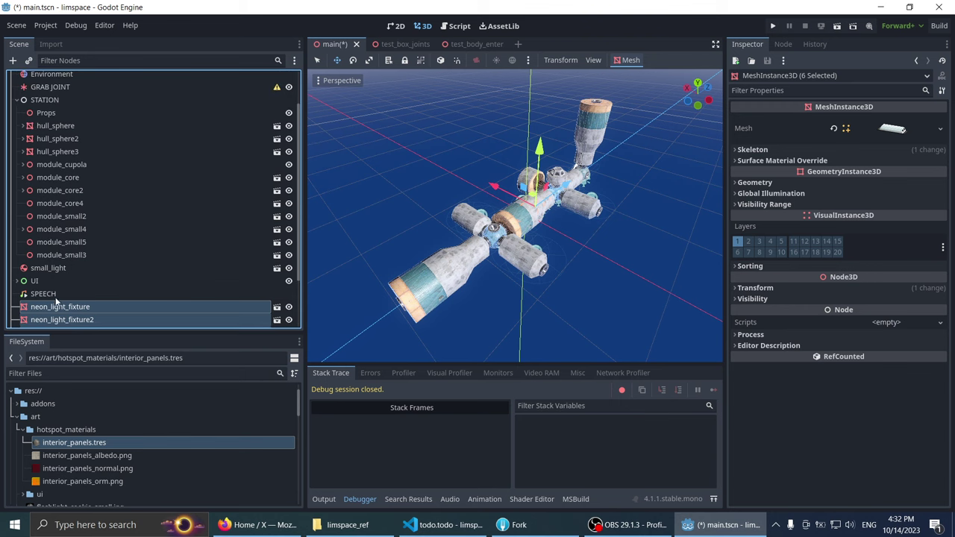
pyautogui.moveTo(54, 227); pyautogui.dragTo(55, 115)
# Step: Focus the view on Props, then orbit in close to inspect small_light inside the tube
pyautogui.doubleClick(46, 113)
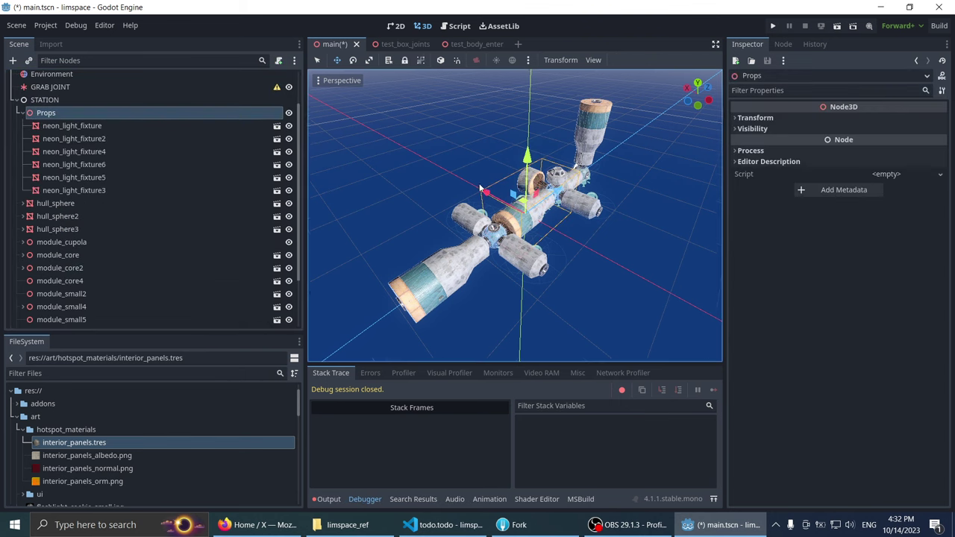
pyautogui.moveTo(475, 177); pyautogui.dragTo(179, 153, button='middle')
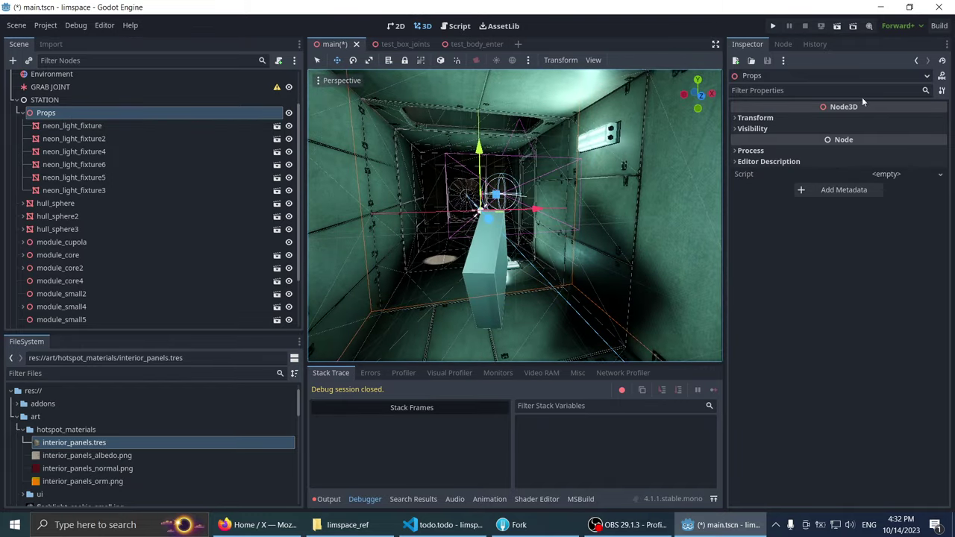
pyautogui.click(772, 118)
pyautogui.click(771, 116)
pyautogui.scroll(-5, 470, 190)
pyautogui.scroll(-5, 470, 190)
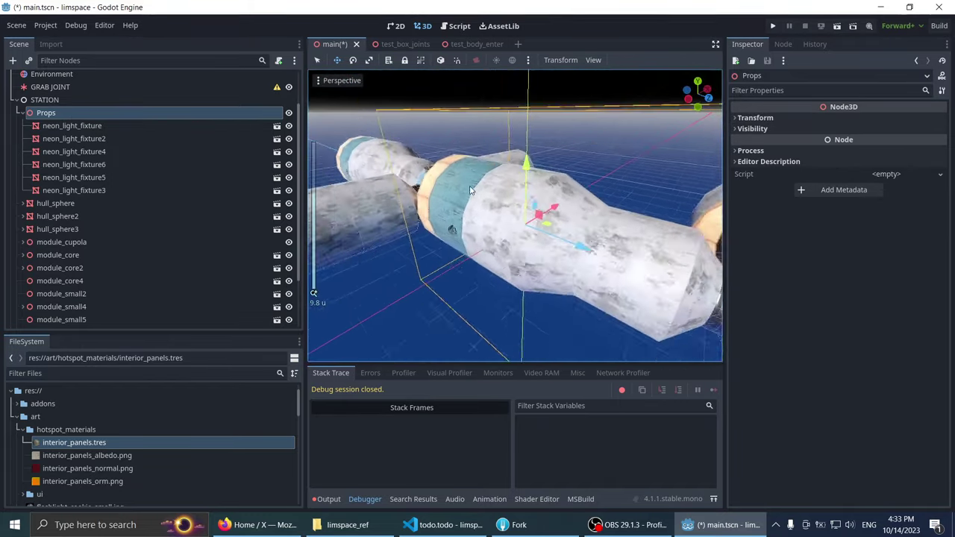
pyautogui.scroll(-3, 62, 209)
pyautogui.click(57, 288)
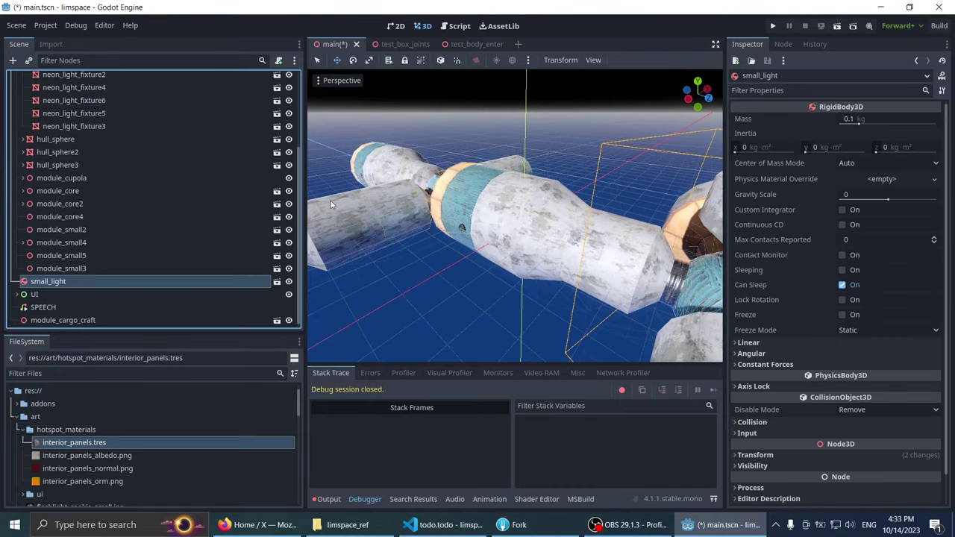
pyautogui.moveTo(331, 204); pyautogui.dragTo(343, 201, button='middle')
pyautogui.scroll(5, 349, 199)
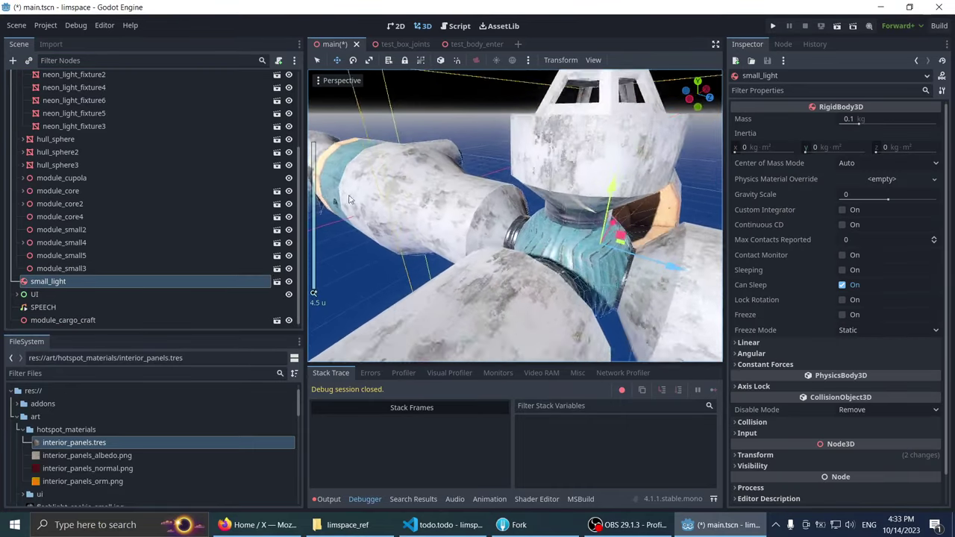
pyautogui.scroll(3, 349, 199)
pyautogui.moveTo(349, 200); pyautogui.dragTo(710, 149, button='middle')
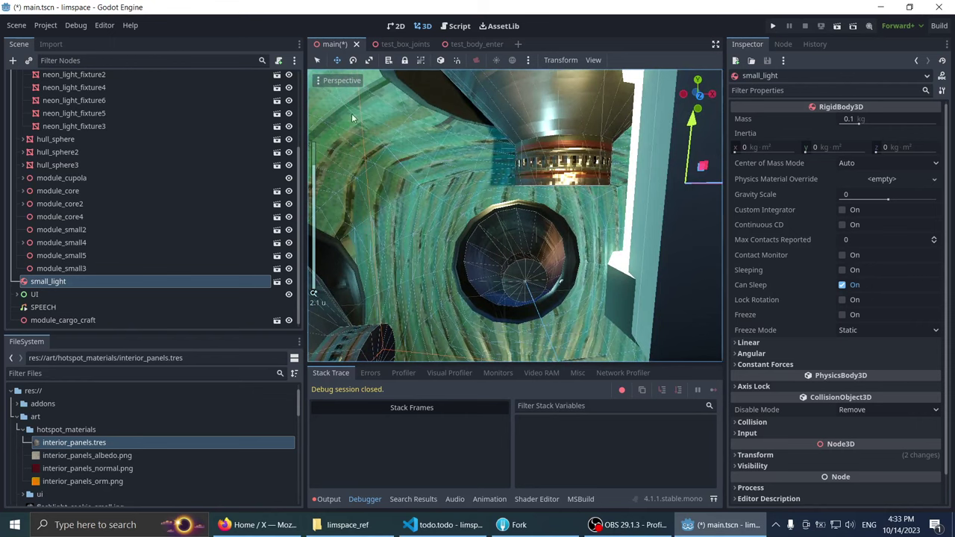
pyautogui.scroll(3, 162, 207)
# Step: Create a Node3D child under STATION named Items
pyautogui.rightClick(63, 144)
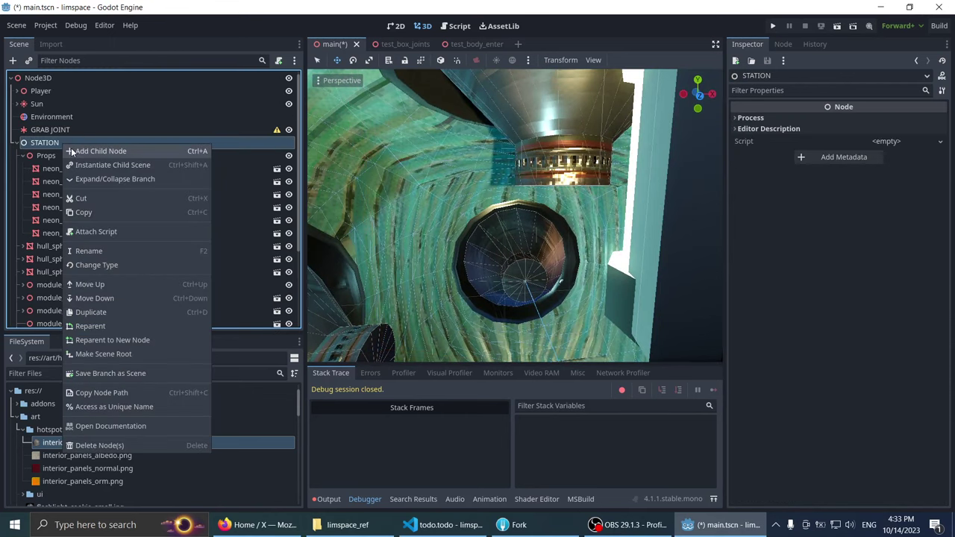
pyautogui.click(77, 149)
pyautogui.doubleClick(149, 165)
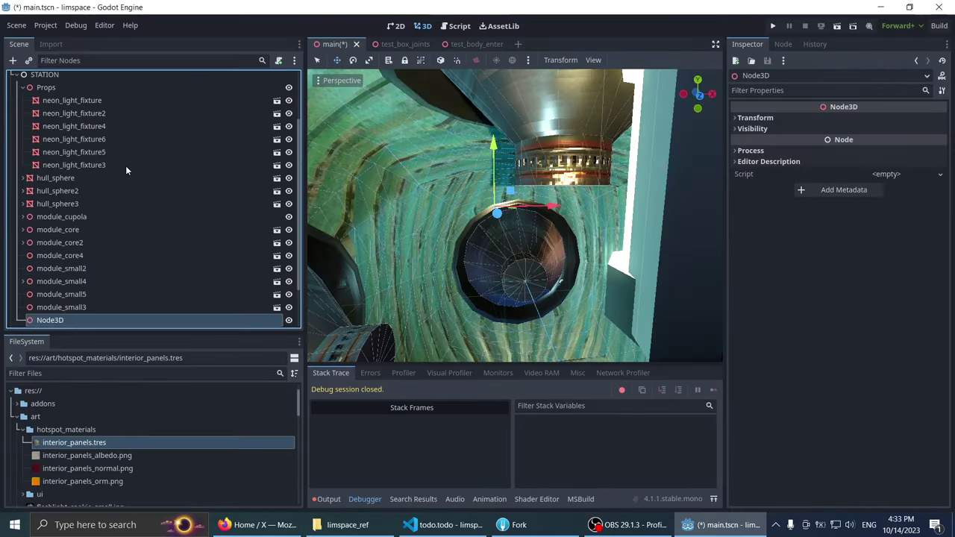
pyautogui.press('F2')
pyautogui.write('Items')
pyautogui.press('Return')
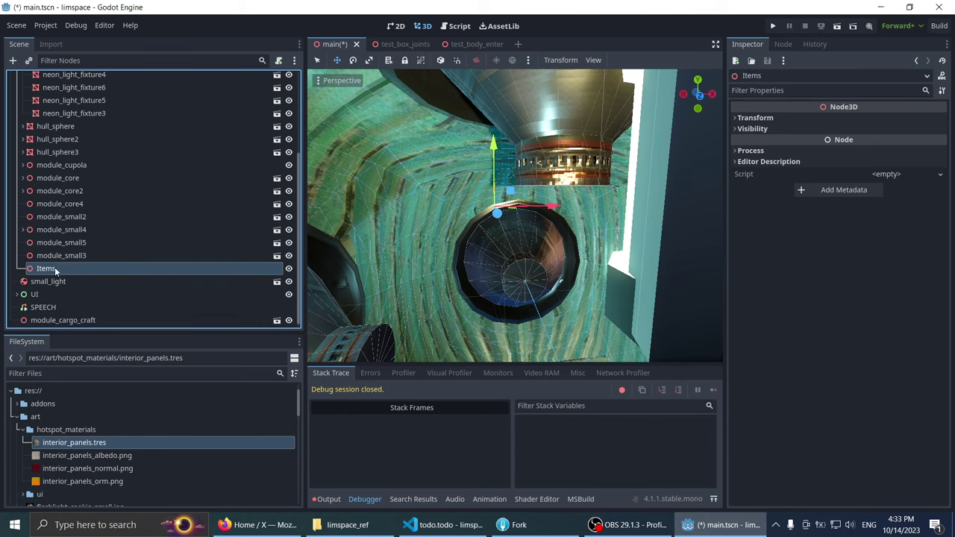
# Step: Place Items above Props and move small_light into Items
pyautogui.moveTo(56, 272); pyautogui.dragTo(60, 201)
pyautogui.moveTo(53, 153); pyautogui.dragTo(59, 153)
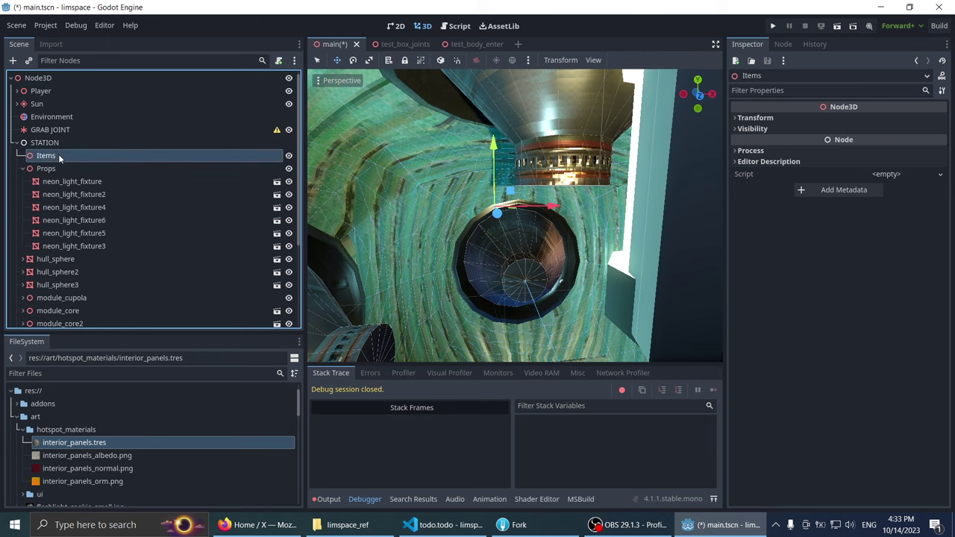
pyautogui.scroll(-5, 131, 266)
pyautogui.click(56, 282)
pyautogui.moveTo(55, 282); pyautogui.dragTo(77, 234)
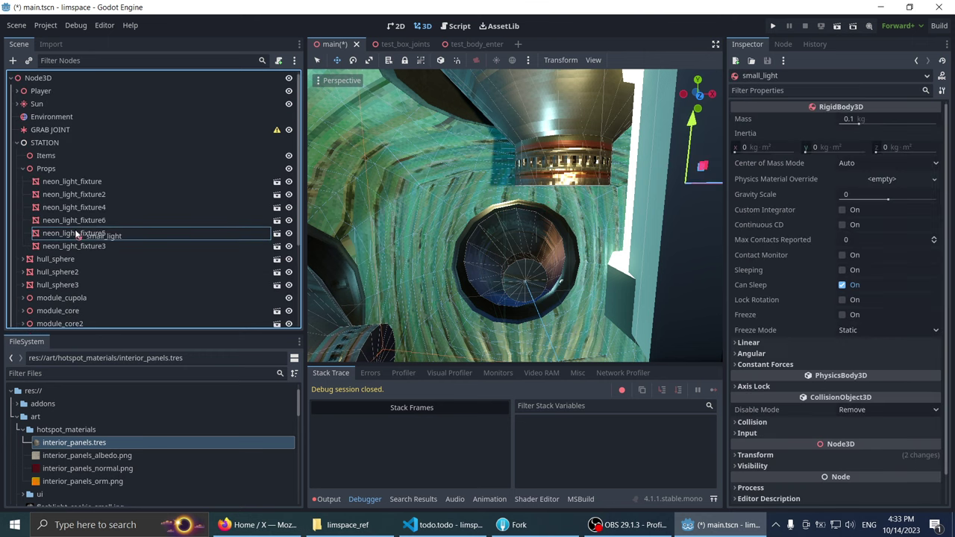
pyautogui.moveTo(67, 153); pyautogui.dragTo(66, 153)
pyautogui.scroll(-8, 446, 179)
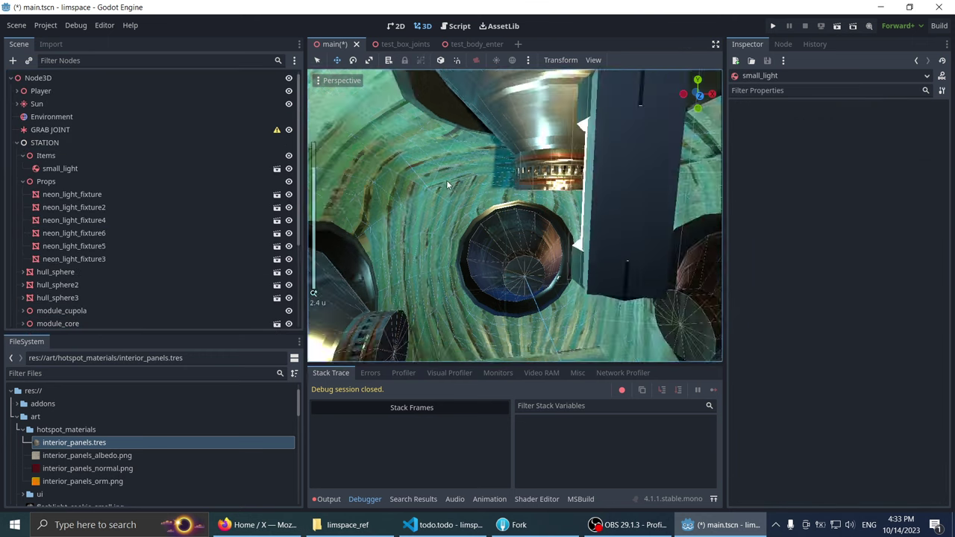
pyautogui.moveTo(486, 187); pyautogui.dragTo(437, 200, button='middle')
pyautogui.scroll(-3, 75, 265)
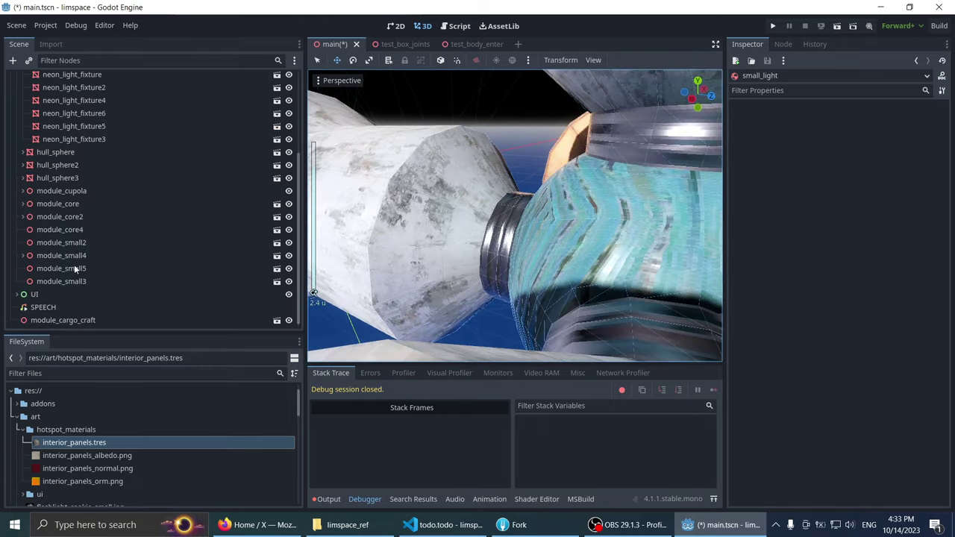
pyautogui.moveTo(485, 149); pyautogui.dragTo(346, 89, button='middle')
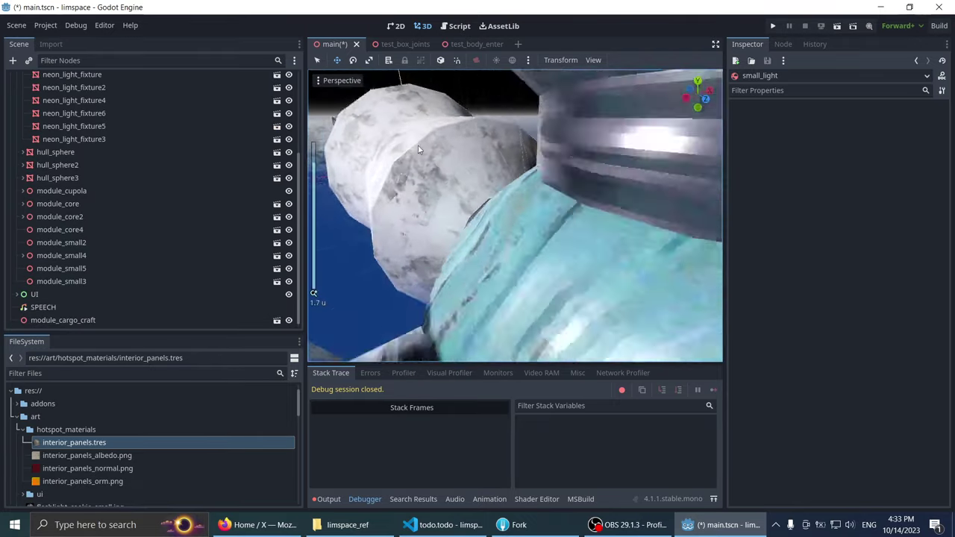
pyautogui.scroll(5, 354, 168)
pyautogui.scroll(3, 354, 169)
pyautogui.scroll(3, 351, 161)
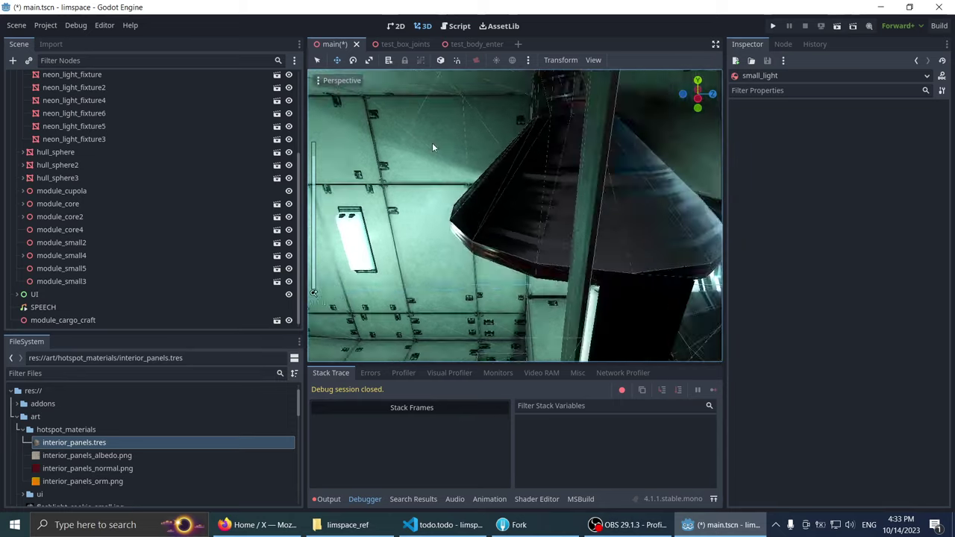
pyautogui.scroll(3, 343, 149)
pyautogui.scroll(3, 337, 142)
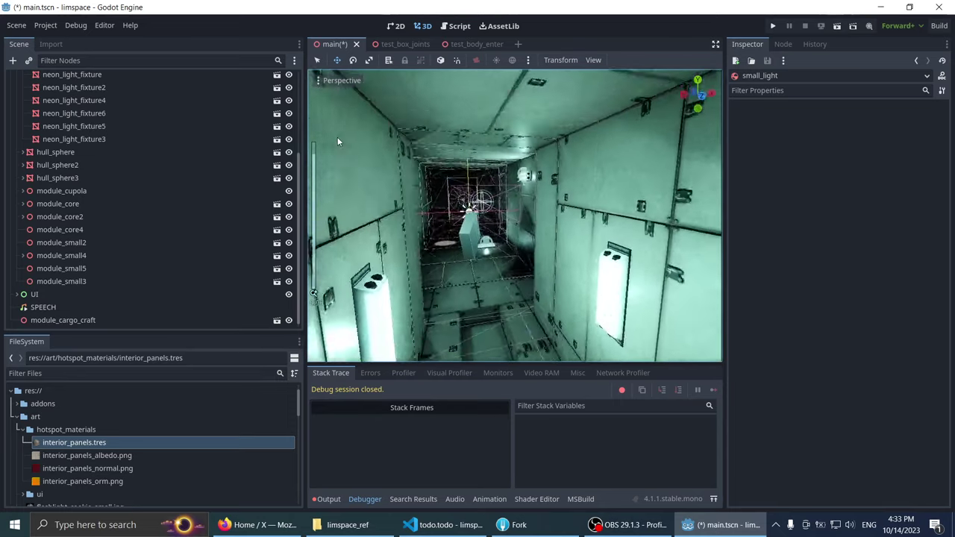
pyautogui.scroll(5, 425, 193)
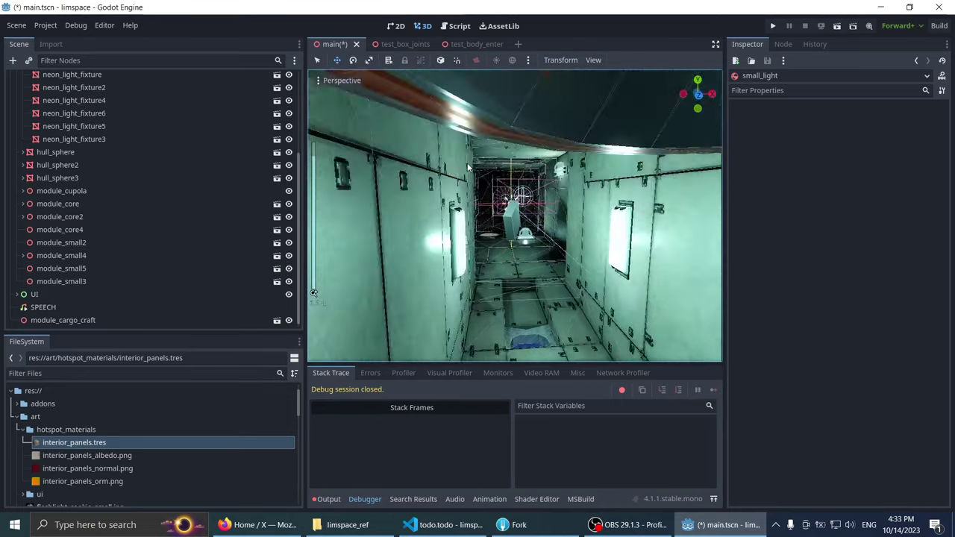
# Step: Collapse the Core Module Interior, Props and module_core branches and frame module_core in view
pyautogui.click(512, 223)
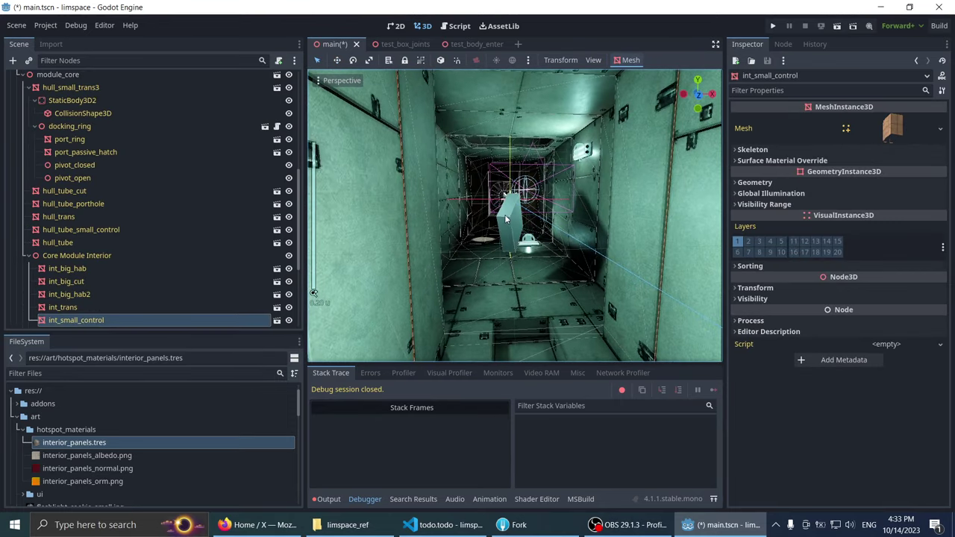
pyautogui.click(504, 214)
pyautogui.scroll(-3, 161, 216)
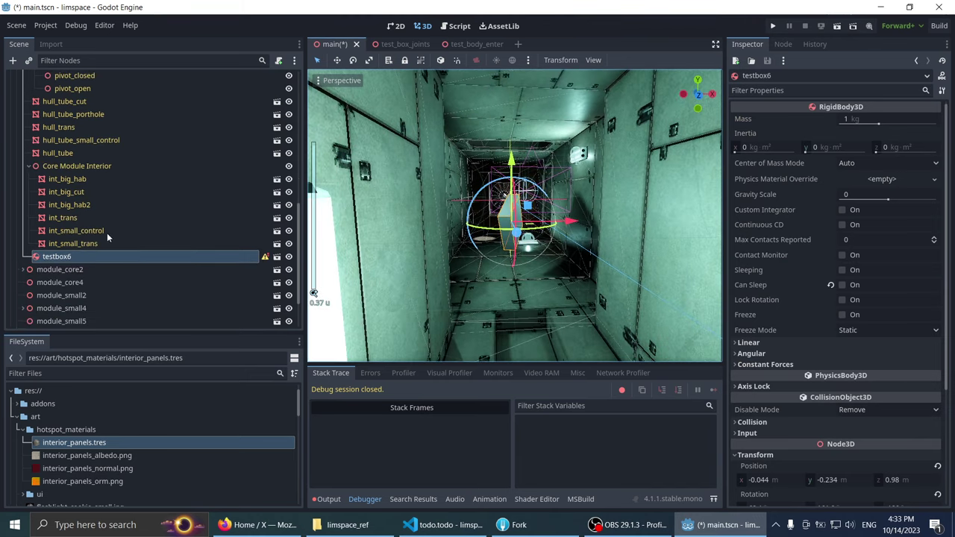
pyautogui.click(29, 166)
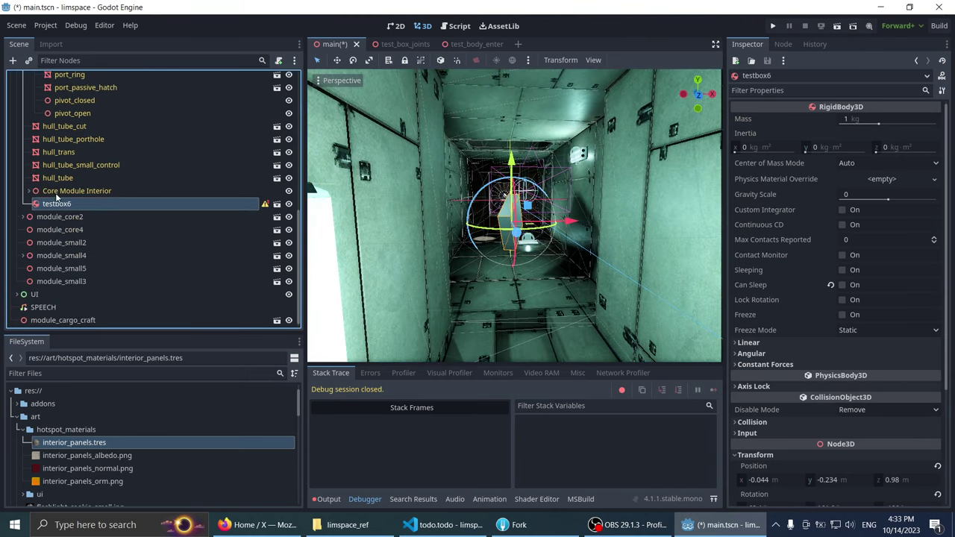
pyautogui.scroll(5, 52, 201)
pyautogui.click(52, 201)
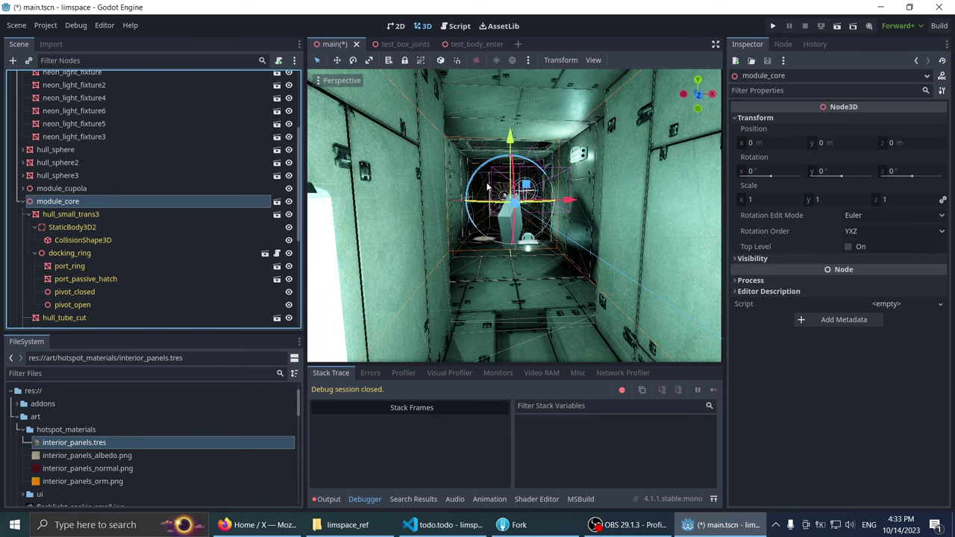
pyautogui.moveTo(488, 187); pyautogui.dragTo(462, 222, button='middle')
pyautogui.scroll(-3, 462, 222)
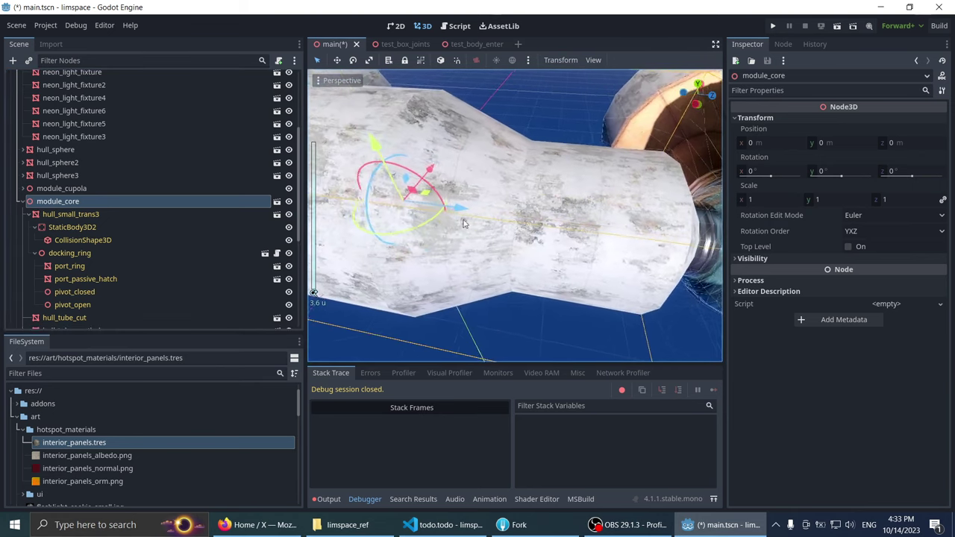
pyautogui.scroll(3, 29, 202)
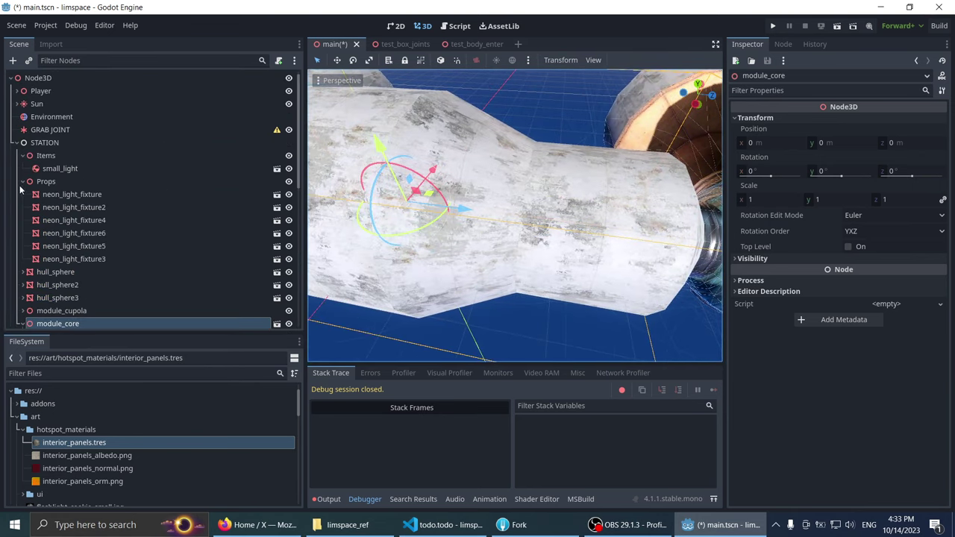
pyautogui.click(23, 181)
pyautogui.click(23, 246)
pyautogui.scroll(-2, 127, 242)
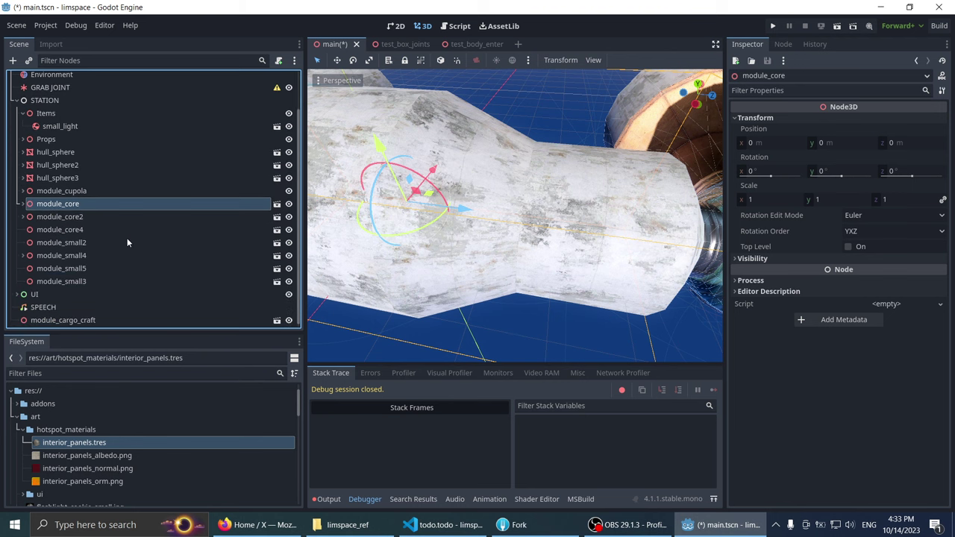
pyautogui.press('f')
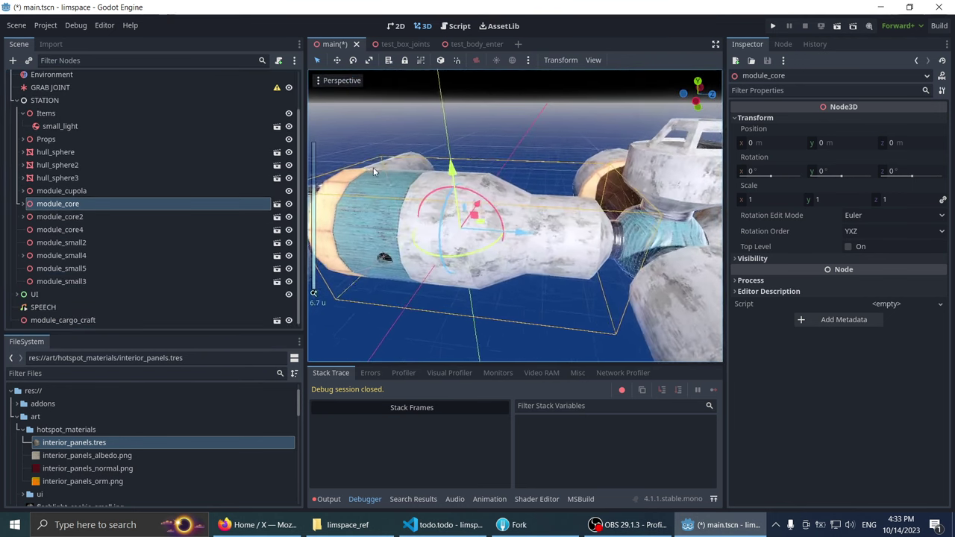
# Step: Re-parent module_cargo_craft under STATION in the Scene dock
pyautogui.doubleClick(37, 320)
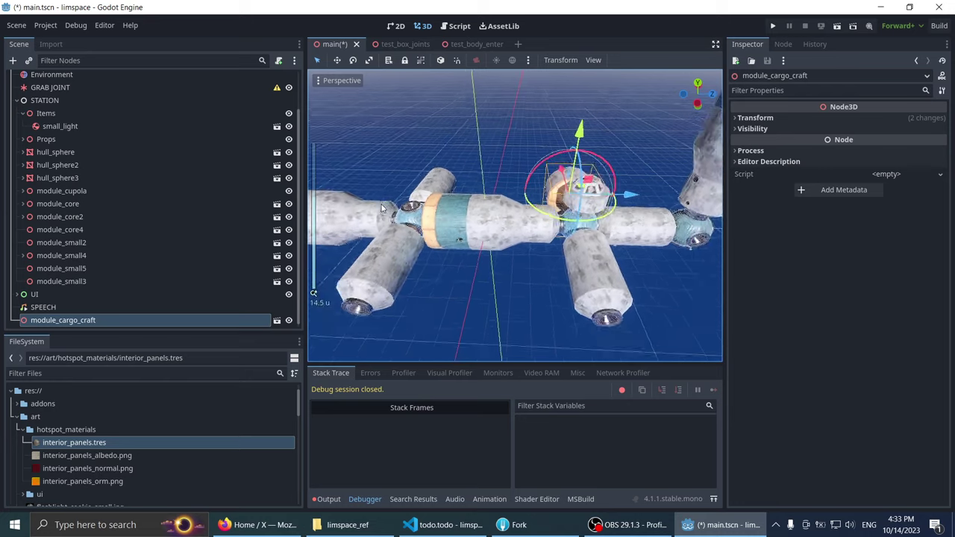
pyautogui.moveTo(388, 191); pyautogui.dragTo(382, 162, button='middle')
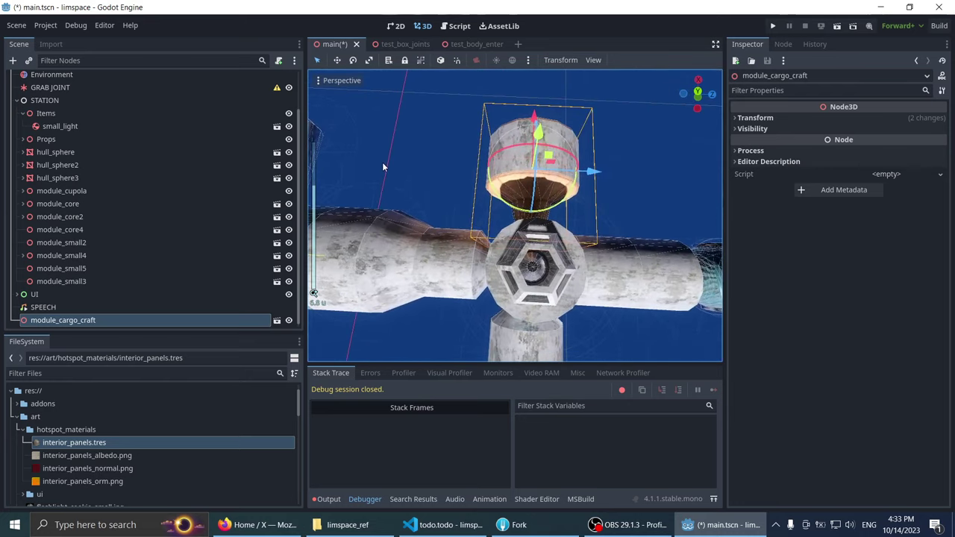
pyautogui.moveTo(562, 110); pyautogui.dragTo(405, 134, button='middle')
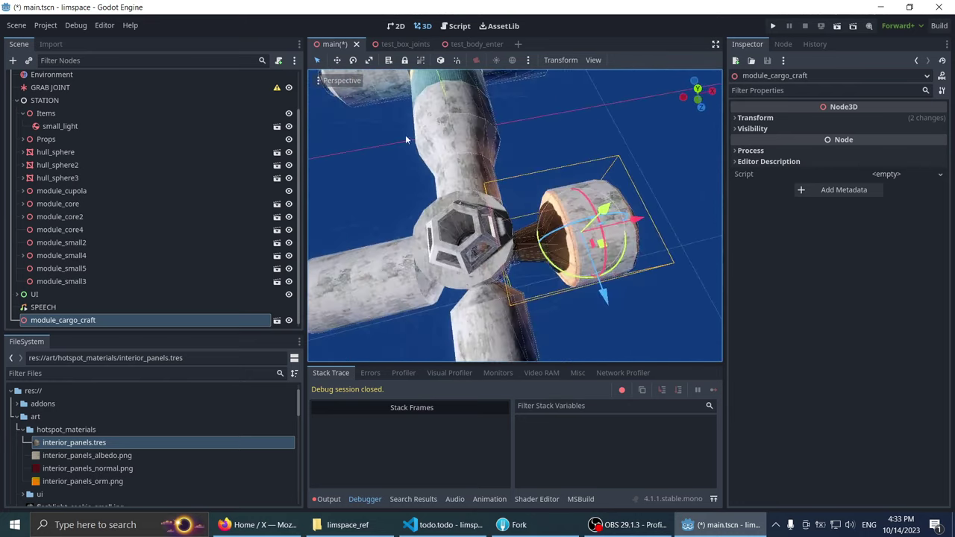
pyautogui.scroll(-2, 405, 134)
pyautogui.moveTo(66, 323); pyautogui.dragTo(82, 100)
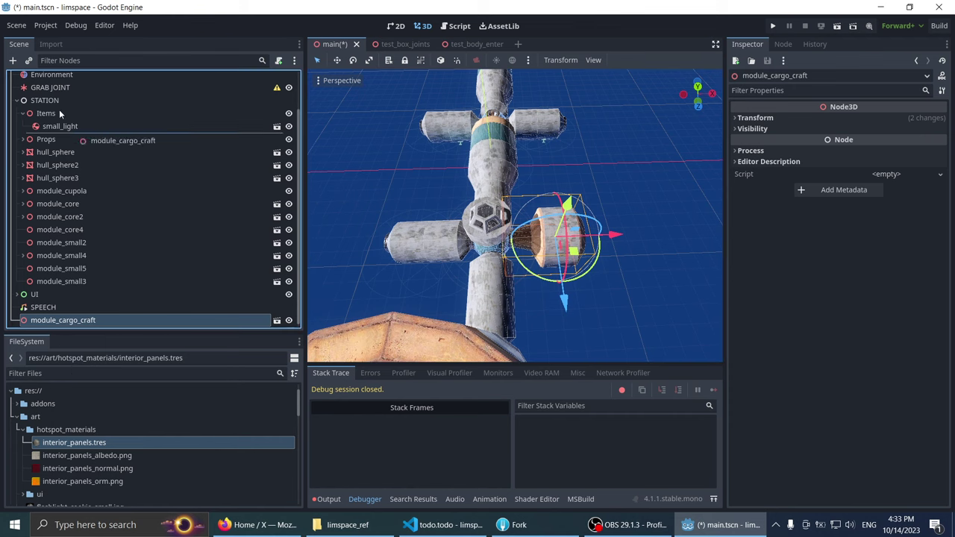
pyautogui.moveTo(447, 224); pyautogui.dragTo(418, 186, button='middle')
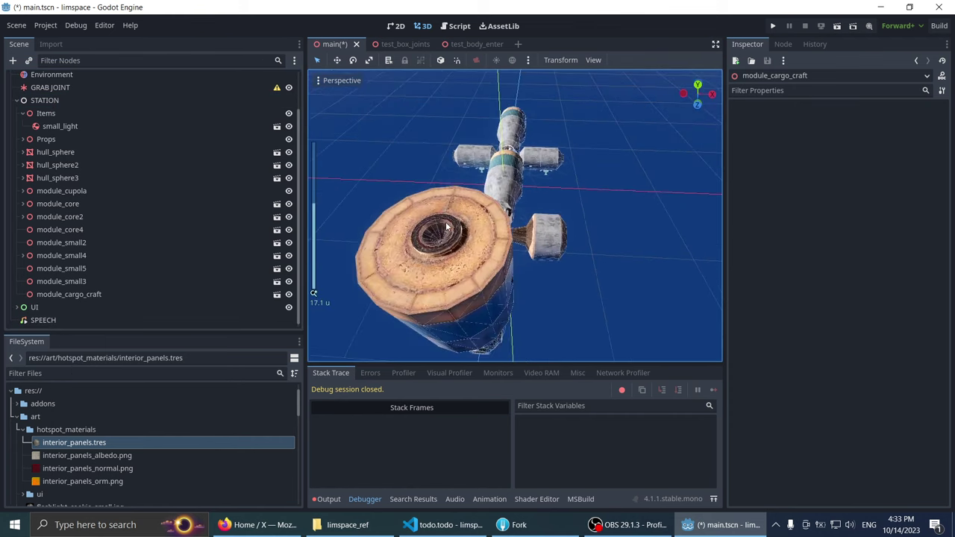
pyautogui.scroll(-2, 418, 187)
# Step: Add a plain Node, make it SPEECH's parent, and name it Audio
pyautogui.click(34, 307)
pyautogui.rightClick(45, 321)
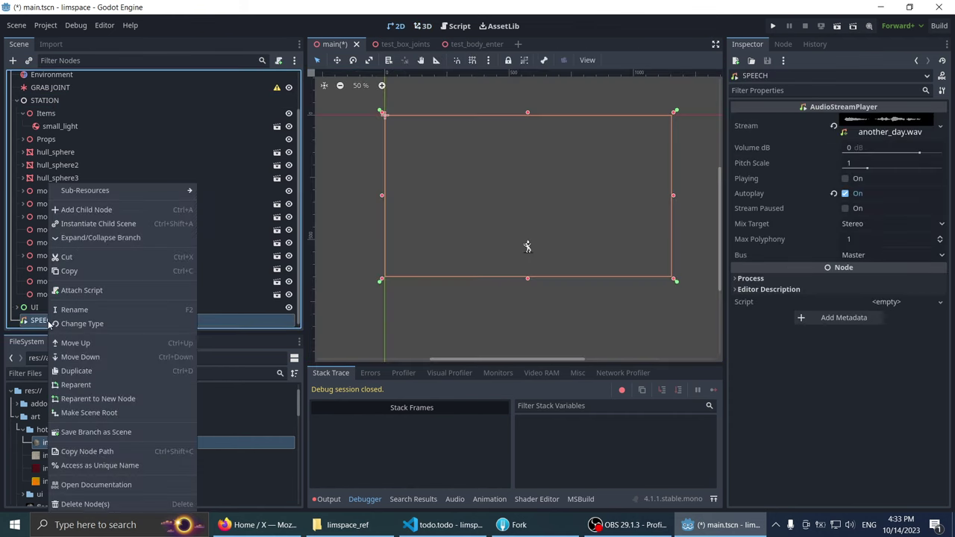
pyautogui.click(115, 211)
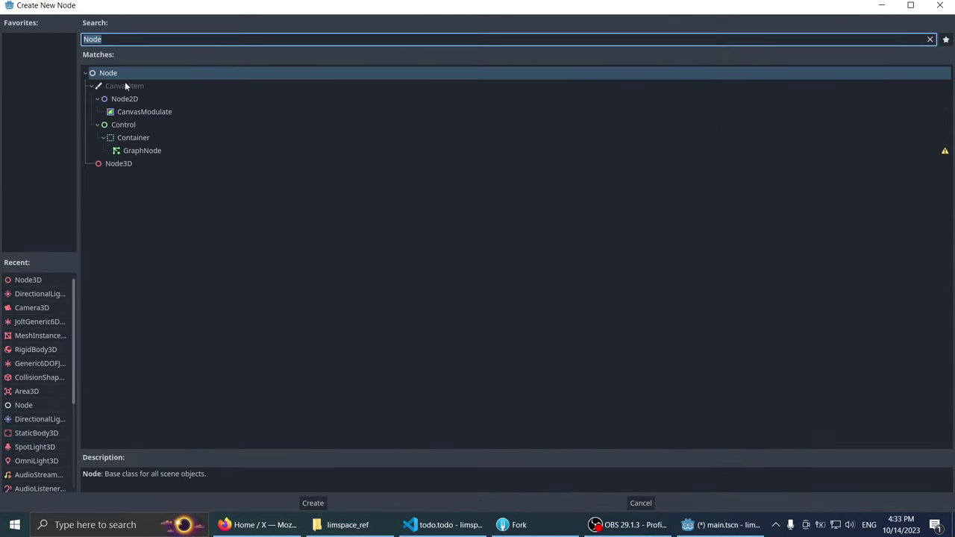
pyautogui.doubleClick(119, 73)
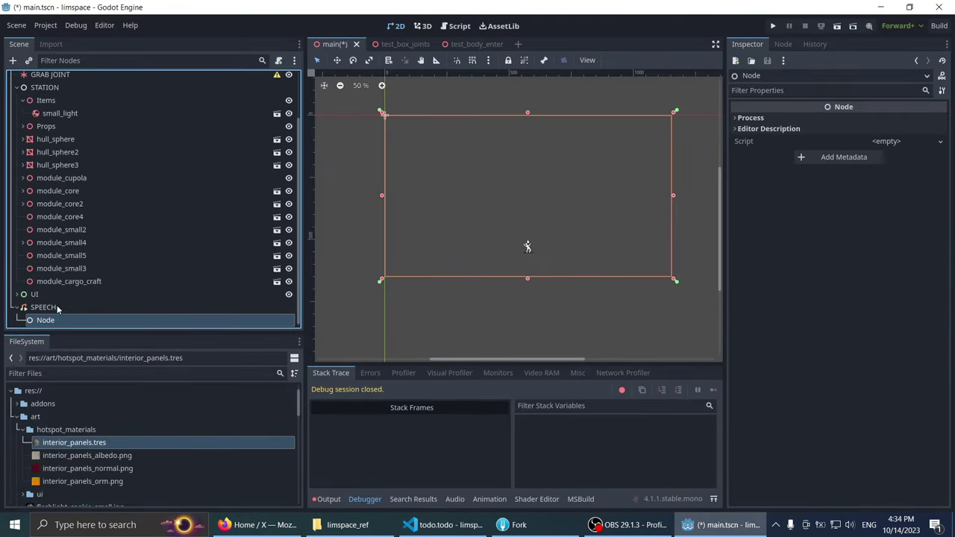
pyautogui.moveTo(52, 319)
pyautogui.mouseDown()
pyautogui.moveTo(56, 301)
pyautogui.moveTo(64, 311)
pyautogui.mouseUp()
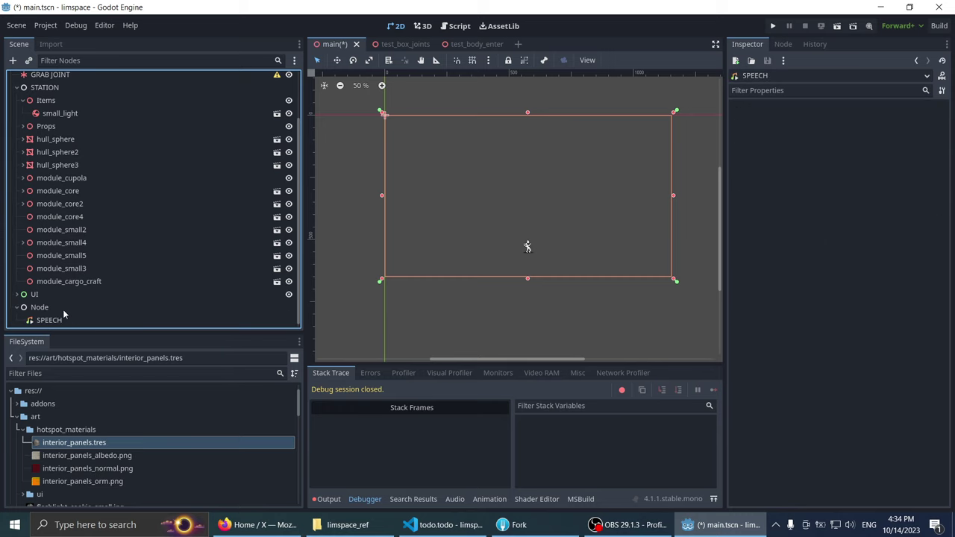
pyautogui.doubleClick(67, 307)
pyautogui.write('Audio')
pyautogui.press('Return')
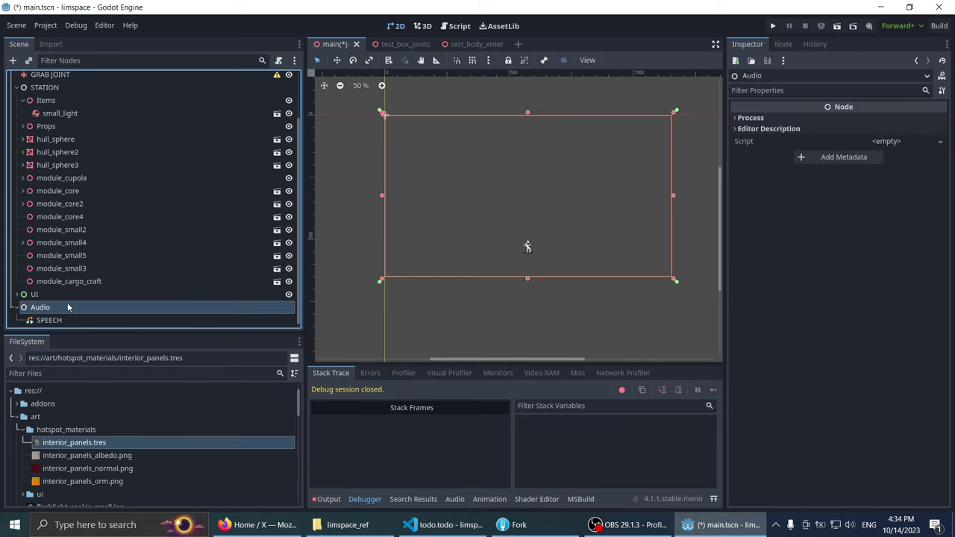
# Step: Collapse the Audio and STATION branches and save main.tscn with Ctrl+S
pyautogui.click(13, 306)
pyautogui.press('Up')
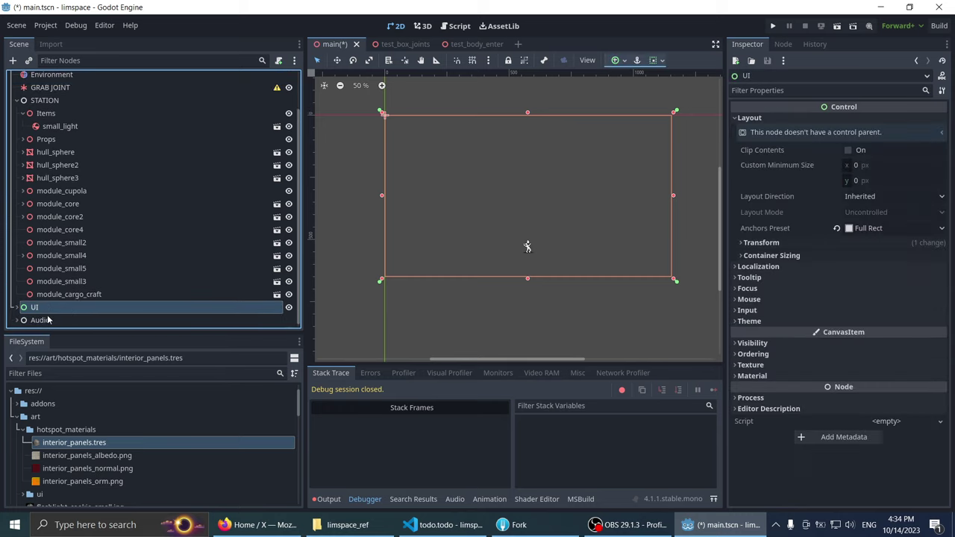
pyautogui.press('Down')
pyautogui.scroll(-1, 409, 241)
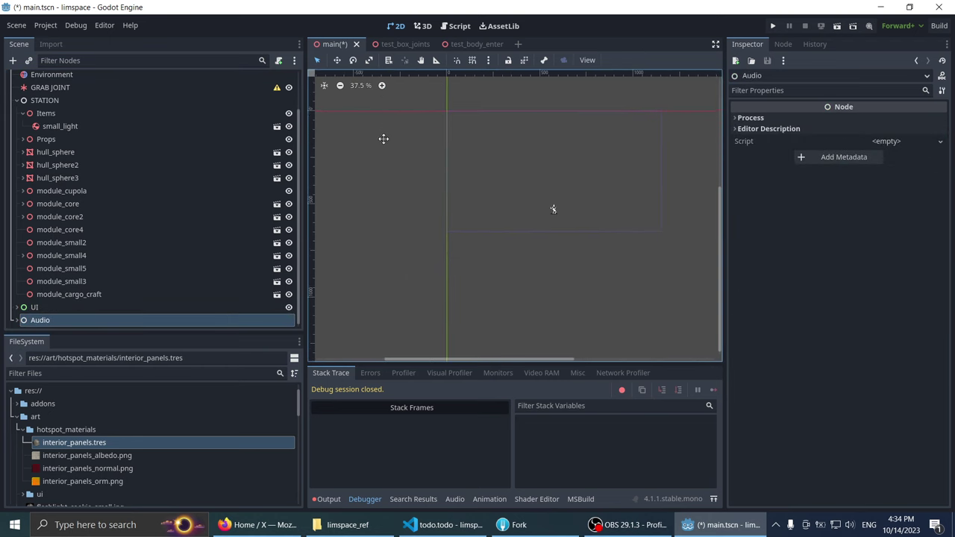
pyautogui.click(420, 25)
pyautogui.moveTo(373, 149); pyautogui.dragTo(440, 179, button='middle')
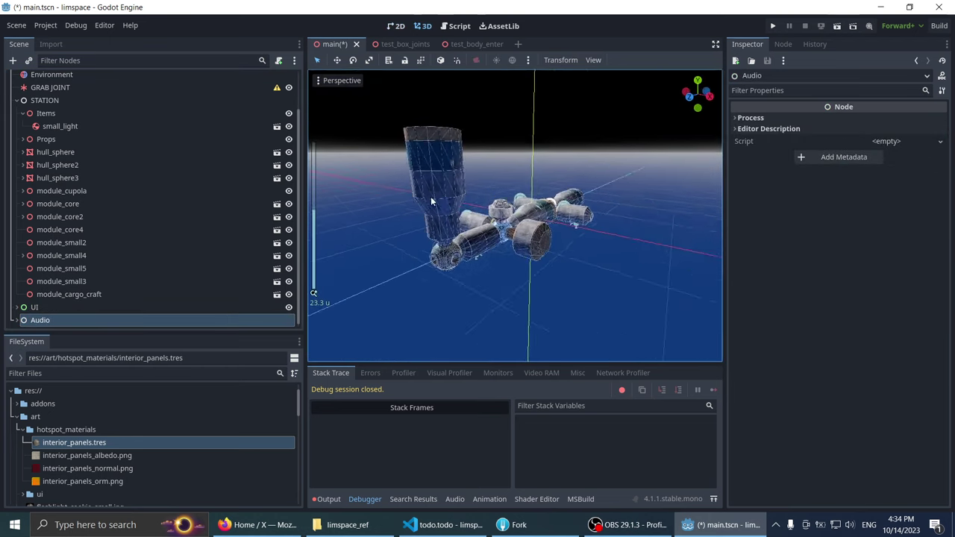
pyautogui.hotkey('ctrl', 's')
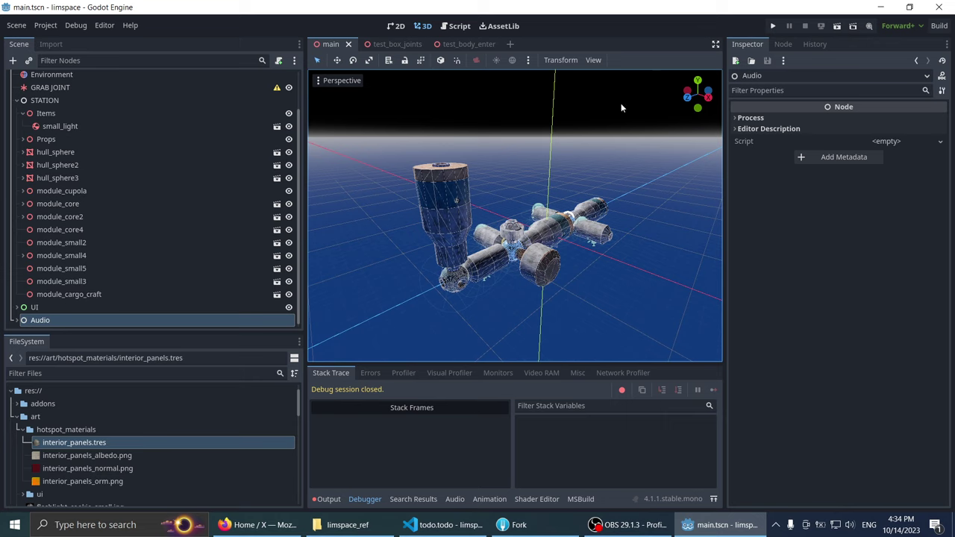
pyautogui.click(17, 142)
pyautogui.click(84, 247)
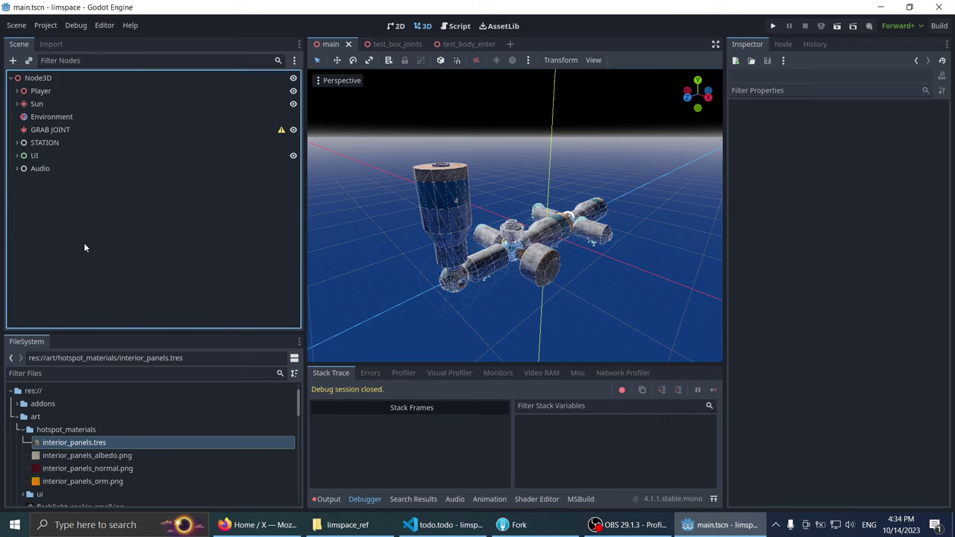
# Step: Build and run the project with F5
pyautogui.press('F5')
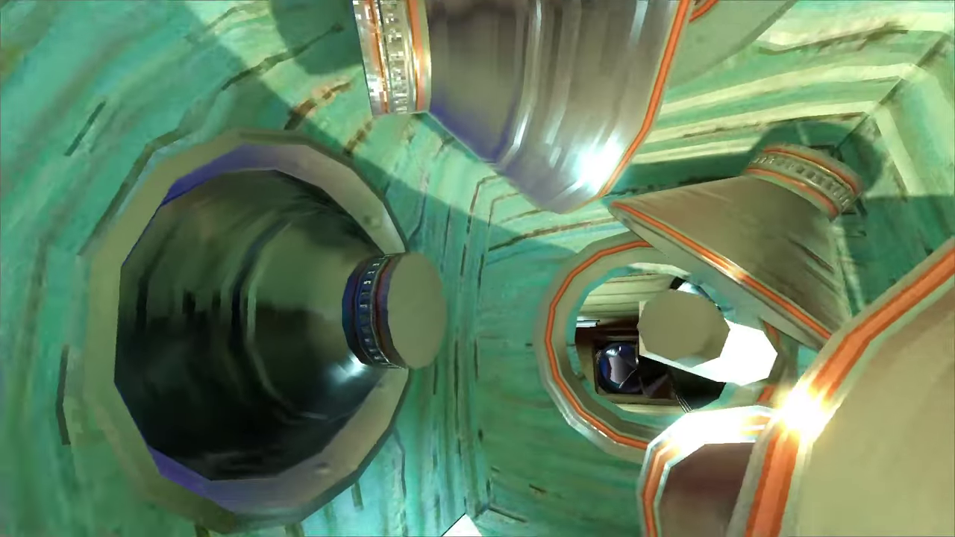
# Step: Stop the game and mark 'Cleanup main (from test boxes)' done in stream.todo
pyautogui.press('Escape')
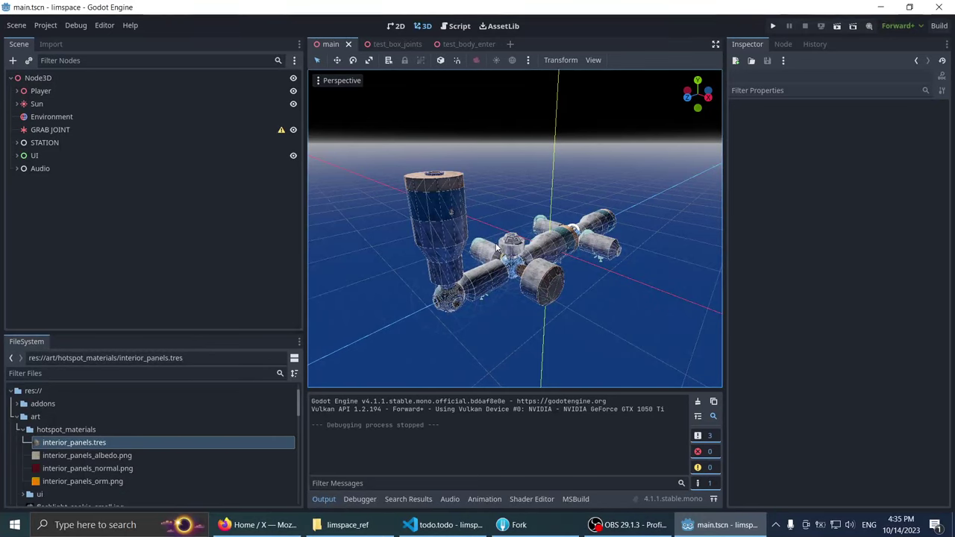
pyautogui.click(409, 524)
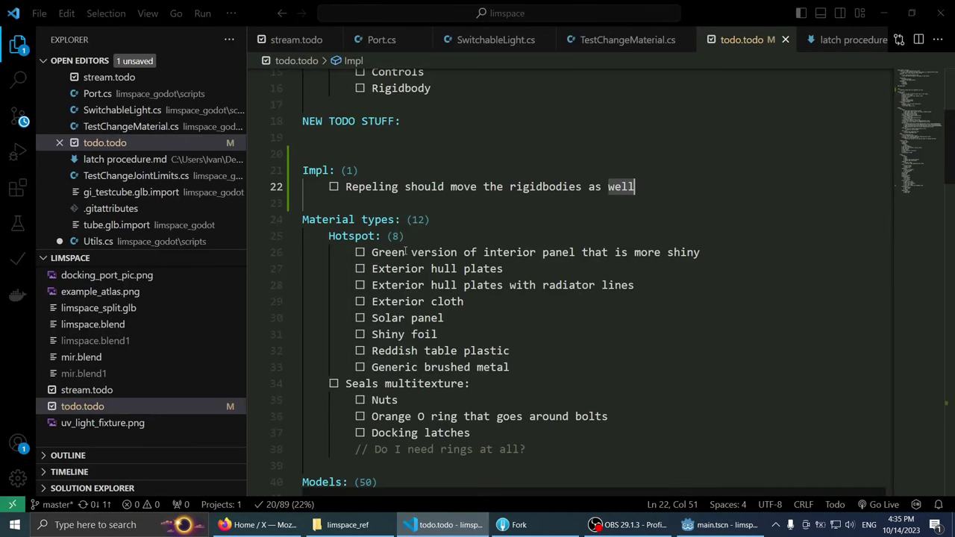
pyautogui.press('Down')
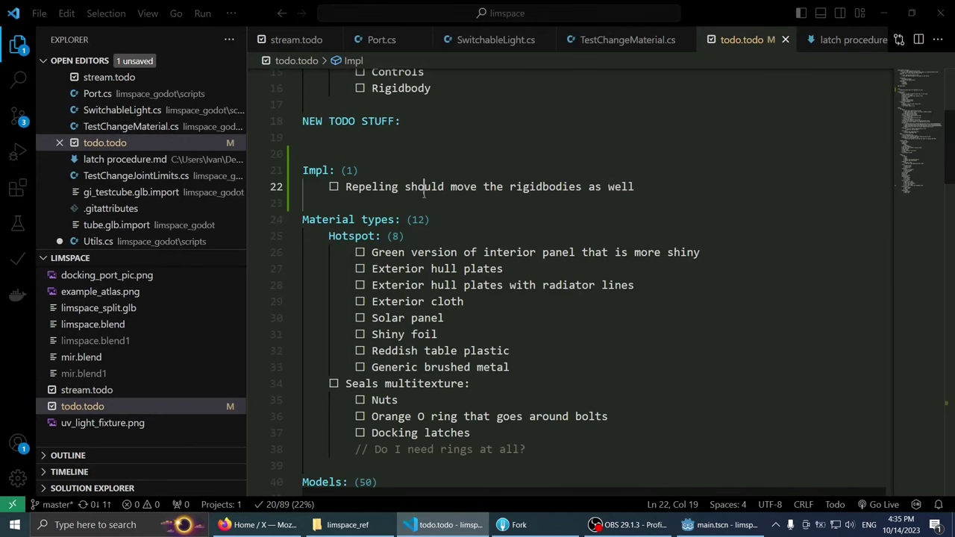
pyautogui.press('Down')
pyautogui.click(87, 390)
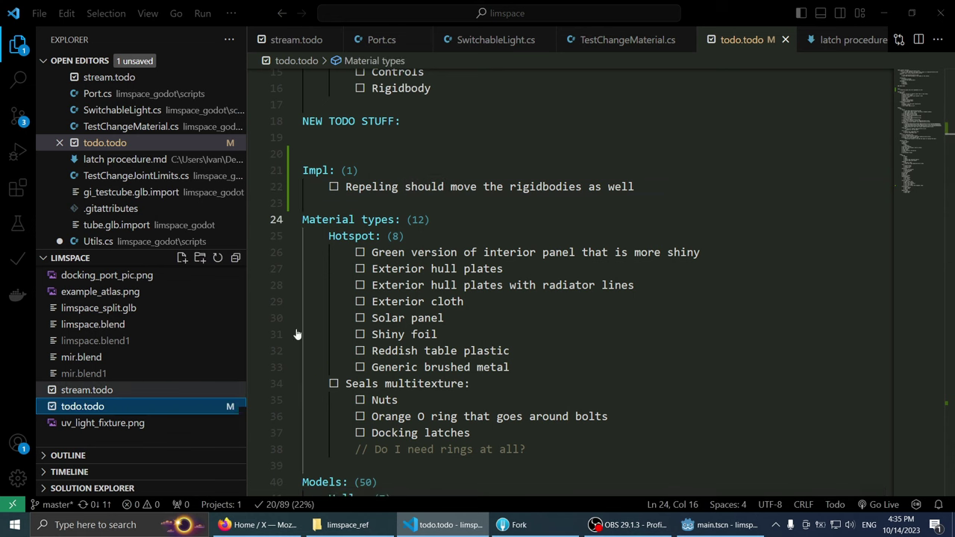
pyautogui.hotkey('alt', 'd')
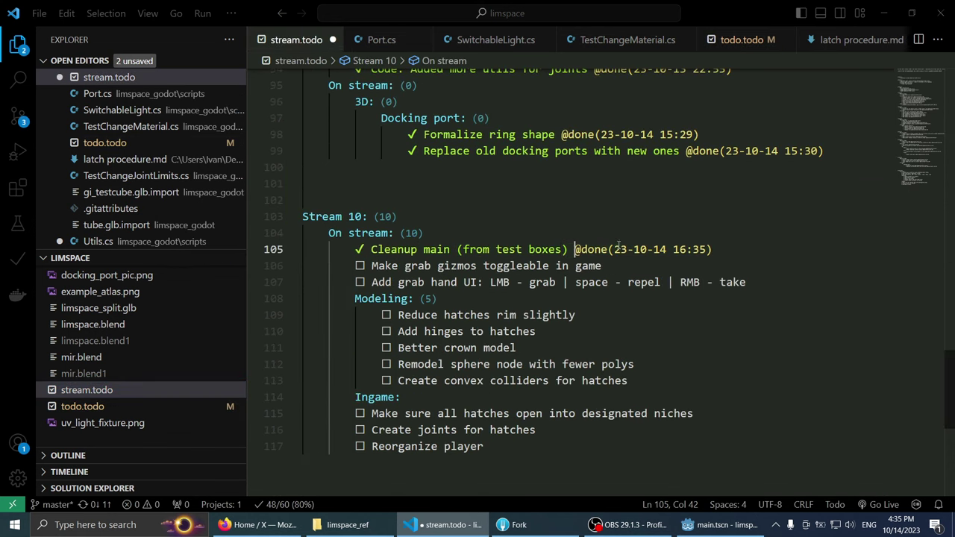
# Step: Open scripts/PlayerMovement.cs from the Explorer
pyautogui.click(493, 219)
pyautogui.click(646, 265)
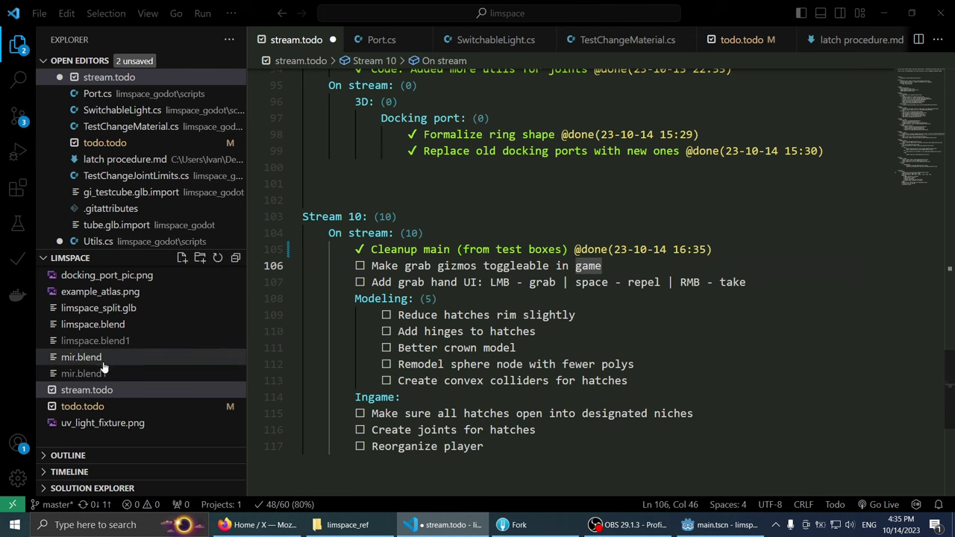
pyautogui.scroll(5, 104, 366)
pyautogui.scroll(5, 104, 365)
pyautogui.scroll(3, 109, 373)
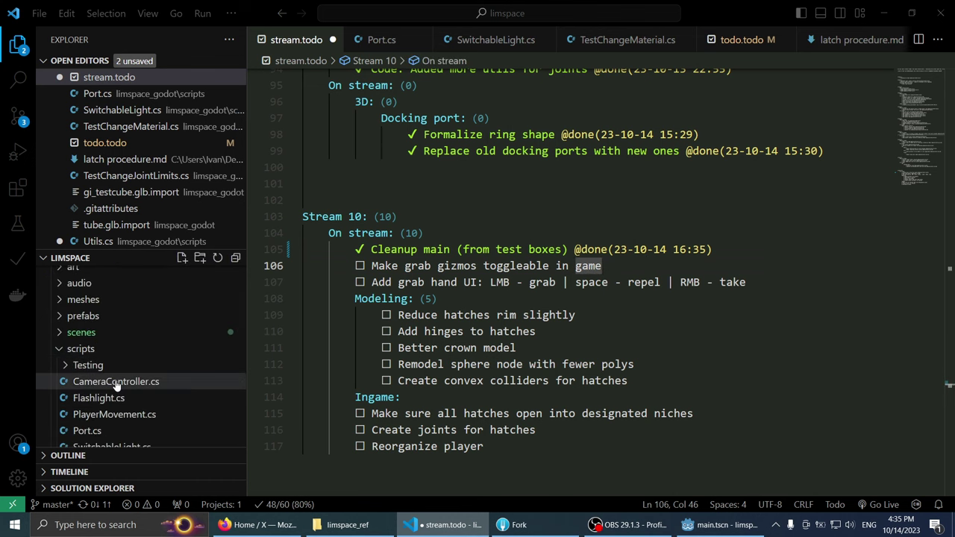
pyautogui.scroll(-1, 116, 384)
pyautogui.click(119, 367)
# Step: Add a '// FoV' comment line below the minDistance constant in PlayerMovement.cs
pyautogui.scroll(10, 922, 194)
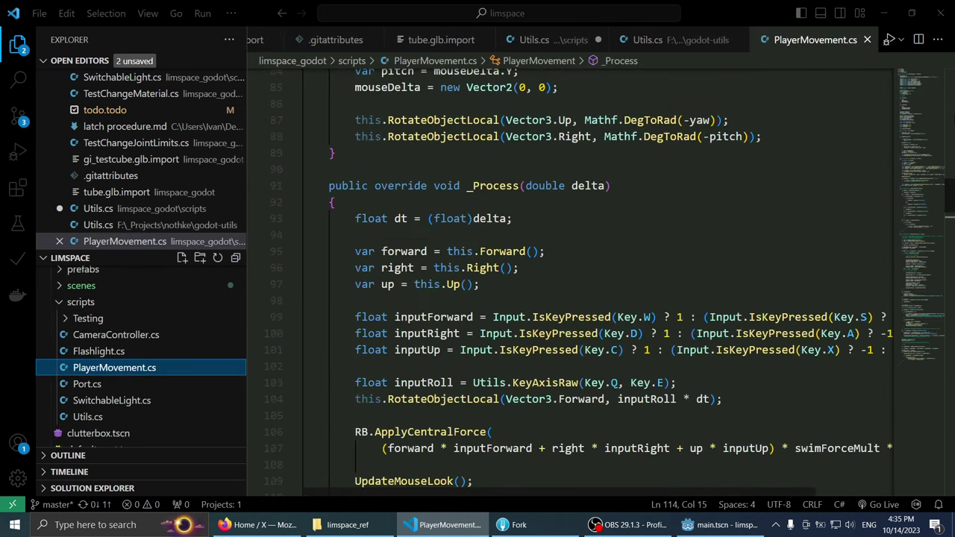
pyautogui.moveTo(922, 194); pyautogui.dragTo(913, 98)
pyautogui.click(508, 315)
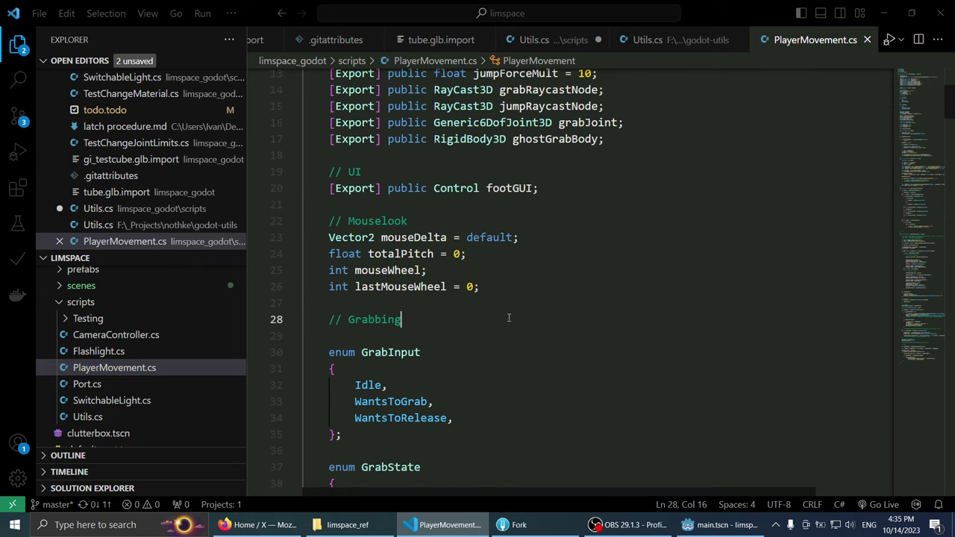
pyautogui.scroll(-2, 513, 315)
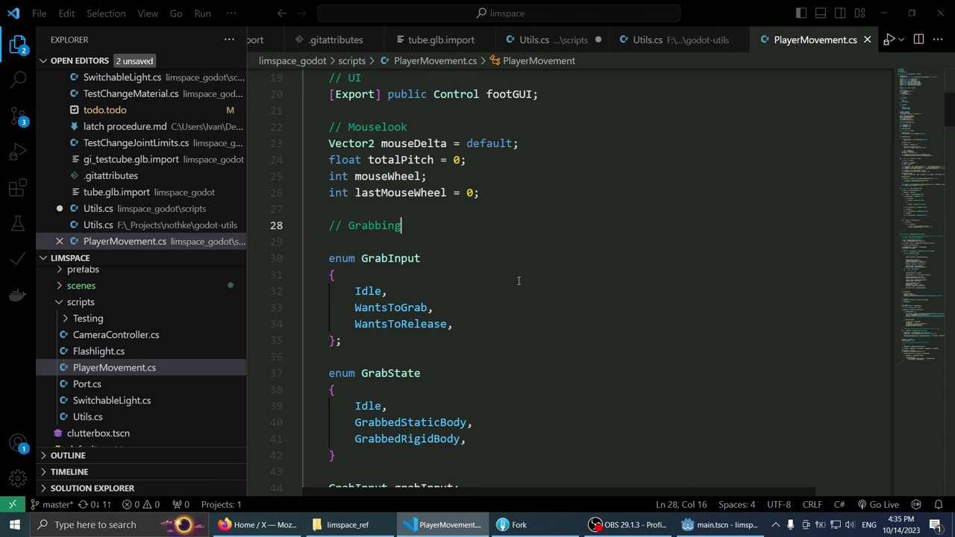
pyautogui.scroll(-5, 518, 281)
pyautogui.scroll(3, 479, 258)
pyautogui.scroll(-4, 475, 251)
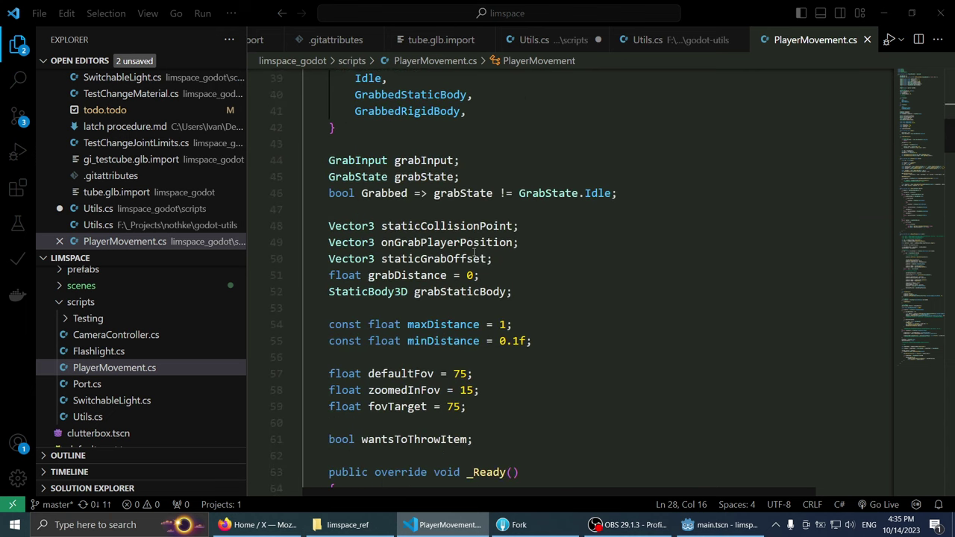
pyautogui.scroll(3, 474, 253)
pyautogui.scroll(-1, 518, 310)
pyautogui.click(579, 338)
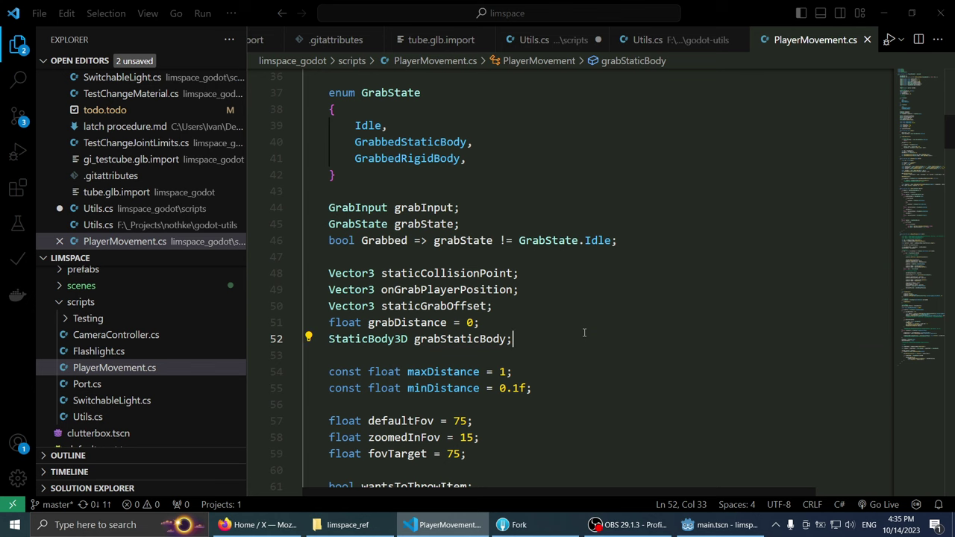
pyautogui.scroll(2, 584, 333)
pyautogui.scroll(-4, 577, 223)
pyautogui.click(661, 148)
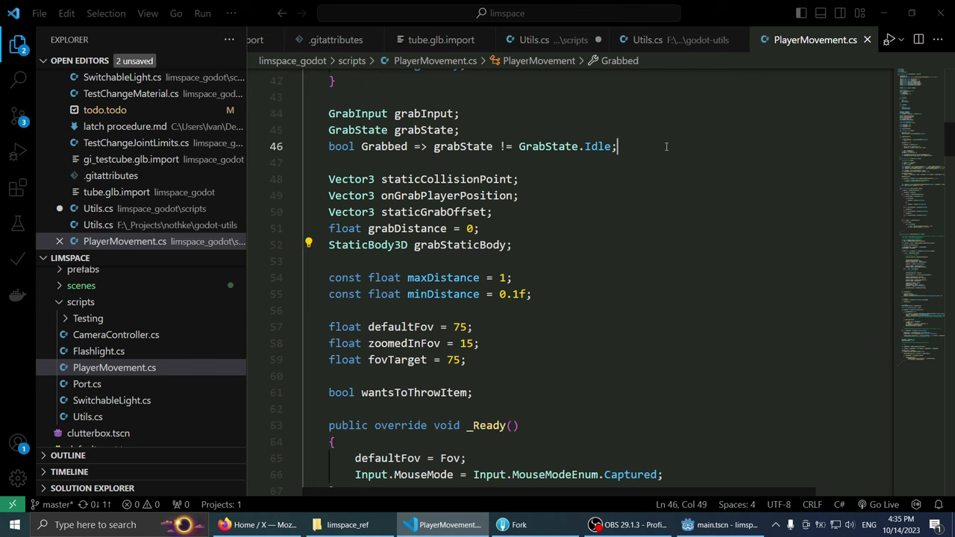
pyautogui.scroll(-2, 633, 158)
pyautogui.scroll(2, 634, 158)
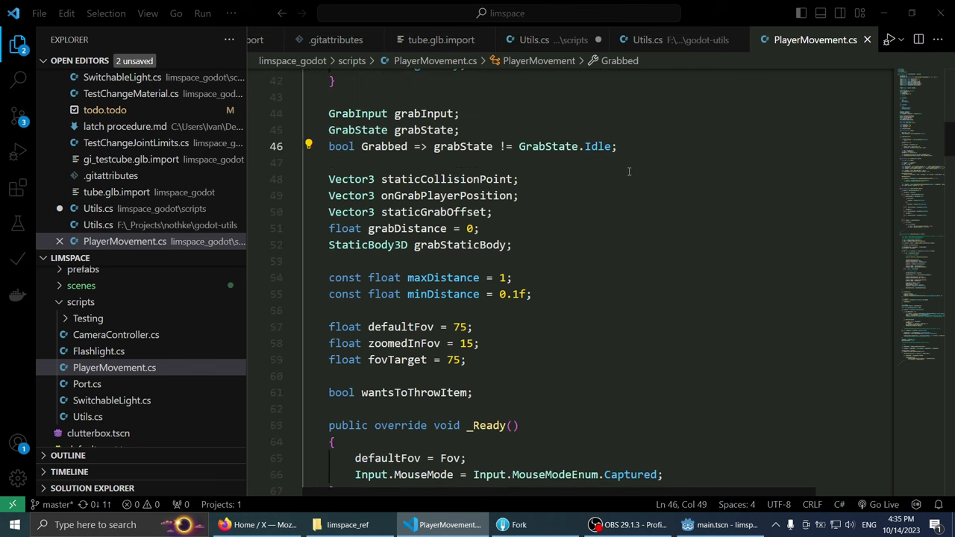
pyautogui.click(579, 296)
pyautogui.press('Return')
pyautogui.press('Return')
pyautogui.write('// F')
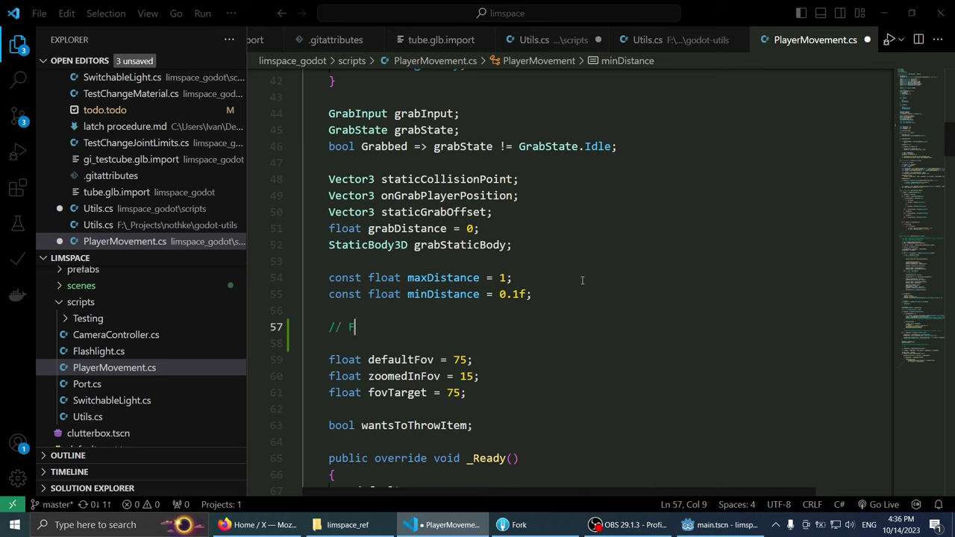
pyautogui.write('oV')
# Step: Declare 'bool grabGizmos = false;' above the FoV comment and save the file
pyautogui.press('Up')
pyautogui.press('Up')
pyautogui.press('End')
pyautogui.press('Return')
pyautogui.press('Return')
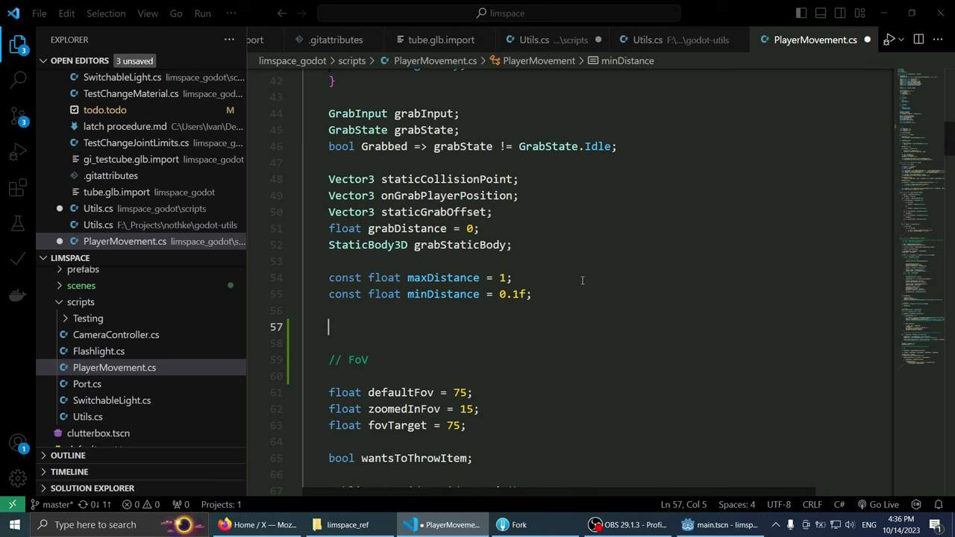
pyautogui.write('bool debug')
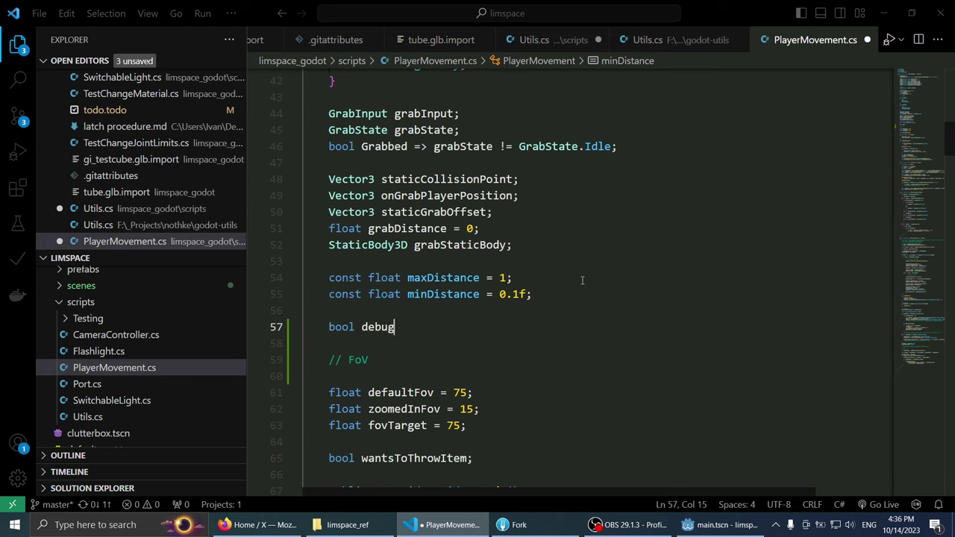
pyautogui.press('BackSpace')
pyautogui.press('BackSpace')
pyautogui.press('BackSpace')
pyautogui.press('BackSpace')
pyautogui.press('BackSpace')
pyautogui.write('gra')
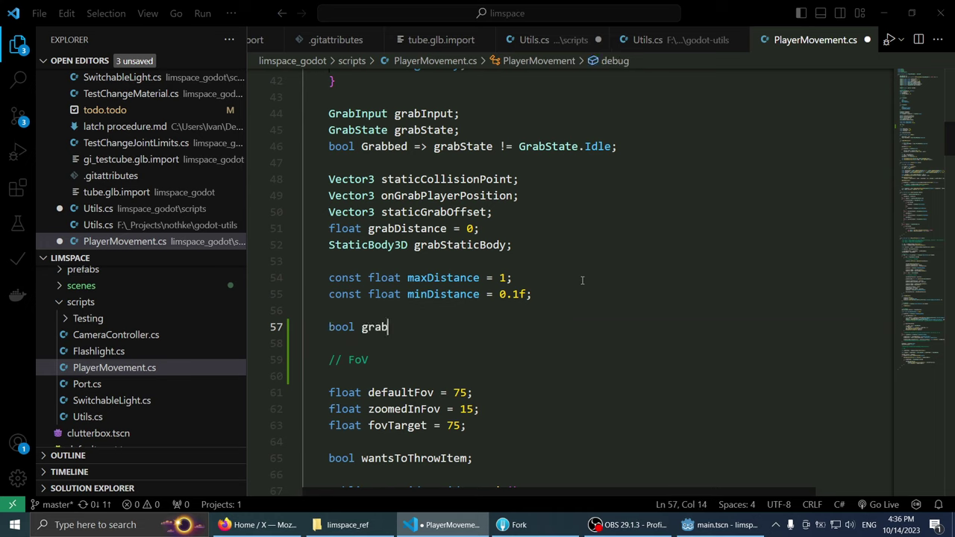
pyautogui.write('Gizmos')
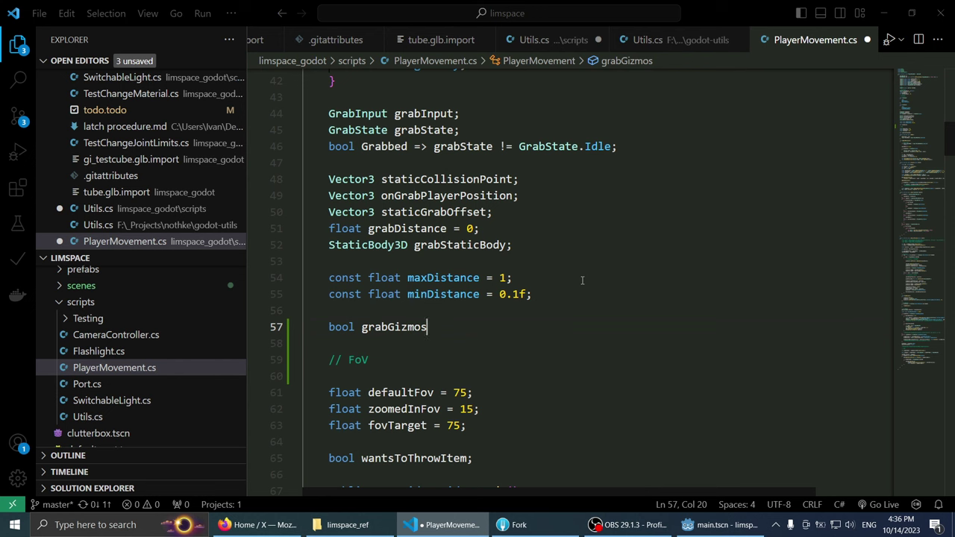
pyautogui.write(';')
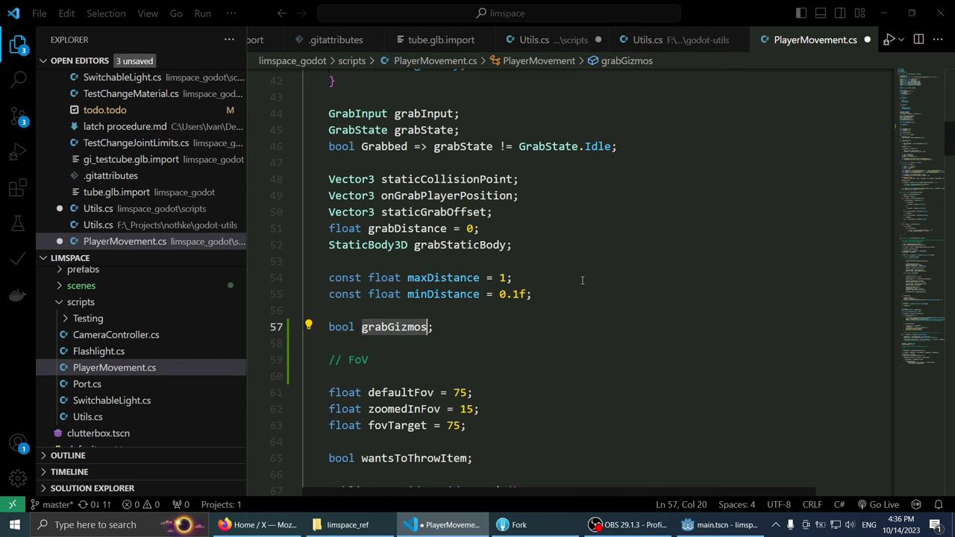
pyautogui.write(' = false')
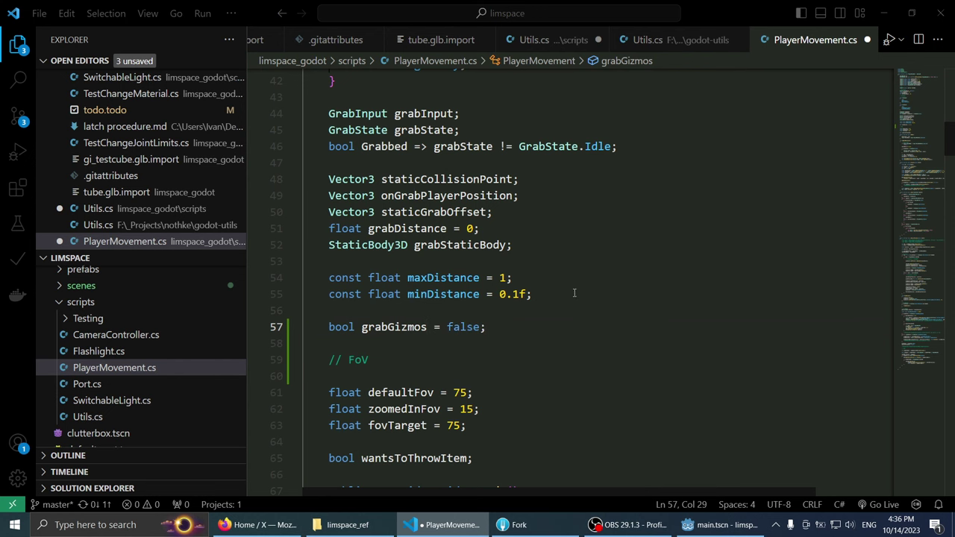
pyautogui.scroll(-1, 574, 293)
pyautogui.scroll(-5, 542, 251)
pyautogui.hotkey('ctrl', 's')
# Step: Check the Fork diff and the Godot viewport, then return to PlayerMovement.cs
pyautogui.scroll(-1, 533, 249)
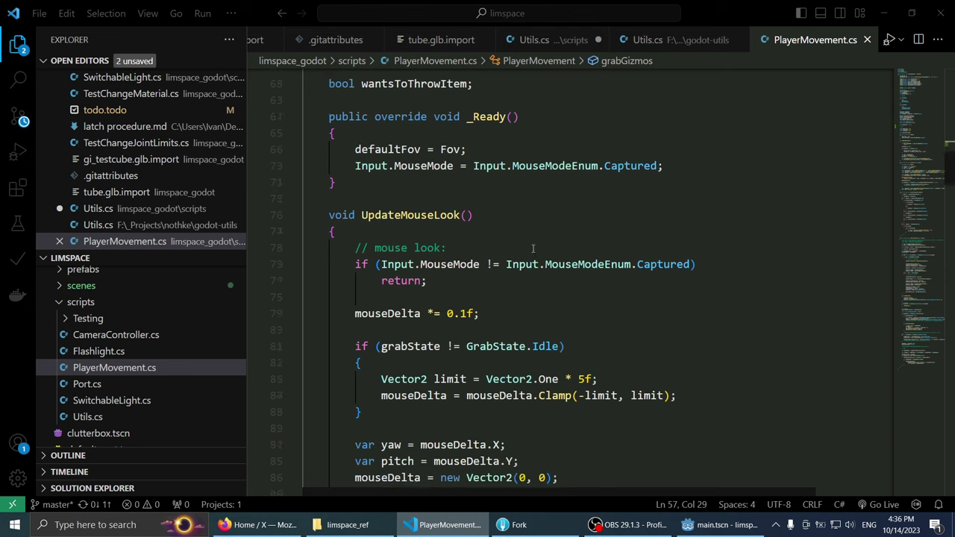
pyautogui.scroll(-5, 527, 256)
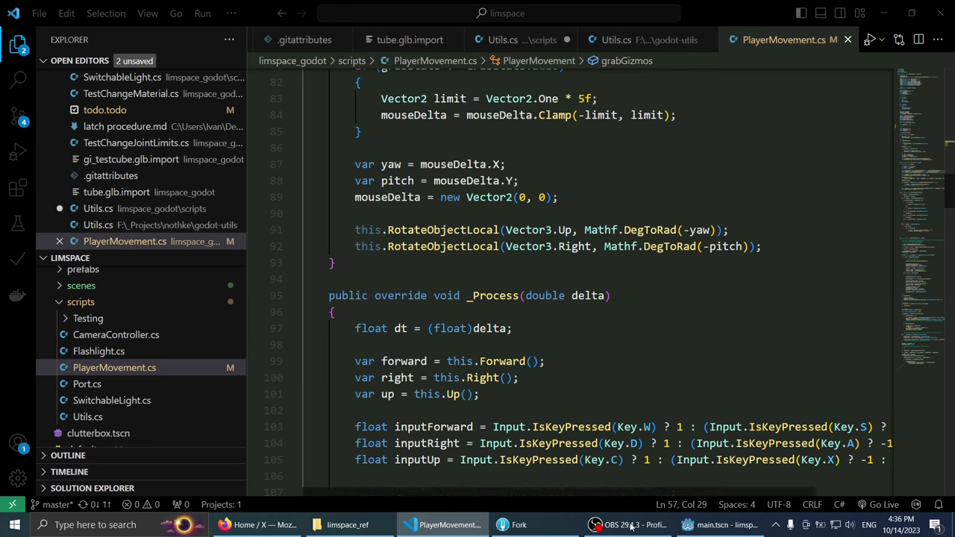
pyautogui.click(518, 524)
pyautogui.click(716, 525)
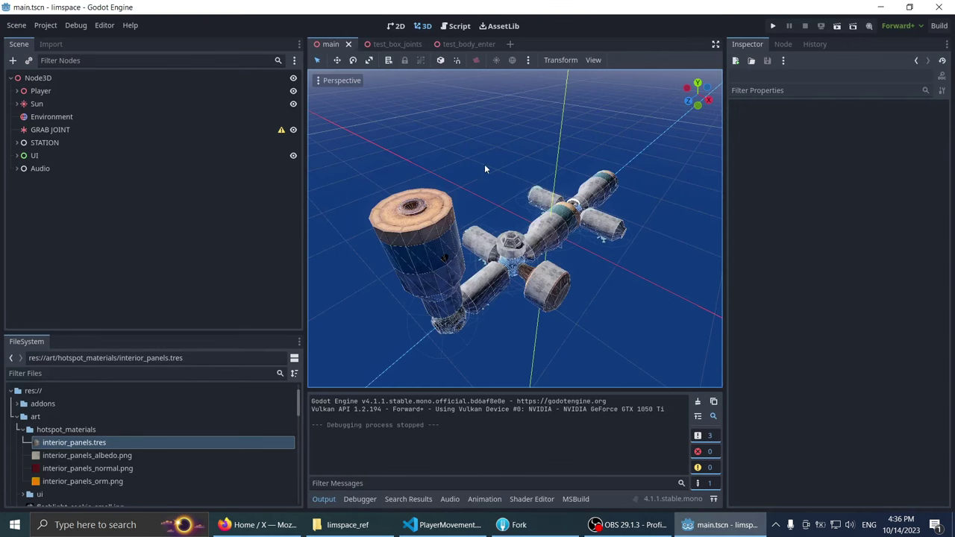
pyautogui.moveTo(484, 169); pyautogui.dragTo(515, 224, button='middle')
pyautogui.click(716, 524)
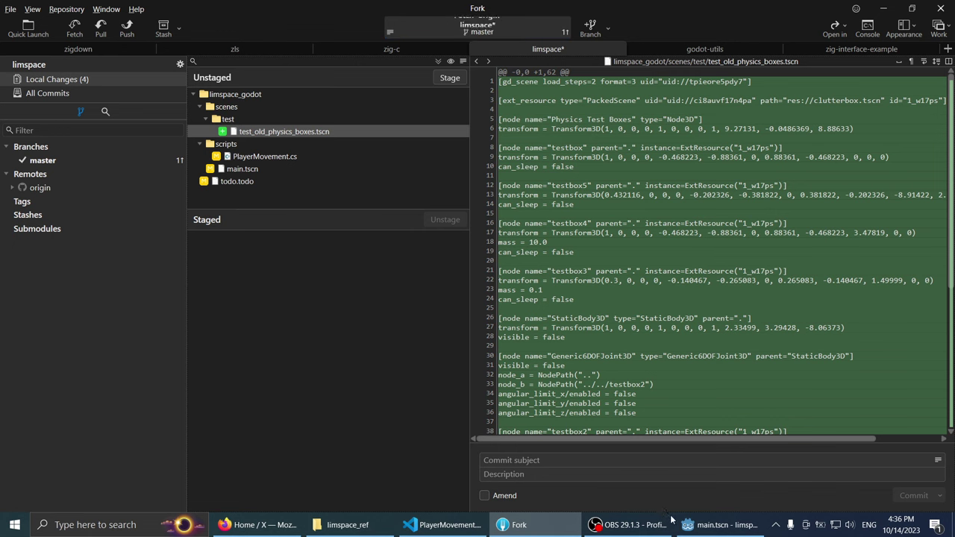
pyautogui.hotkey('alt', 'Tab')
# Step: Initialize the grabGizmos field declaration on line 57 to false
pyautogui.click(336, 218)
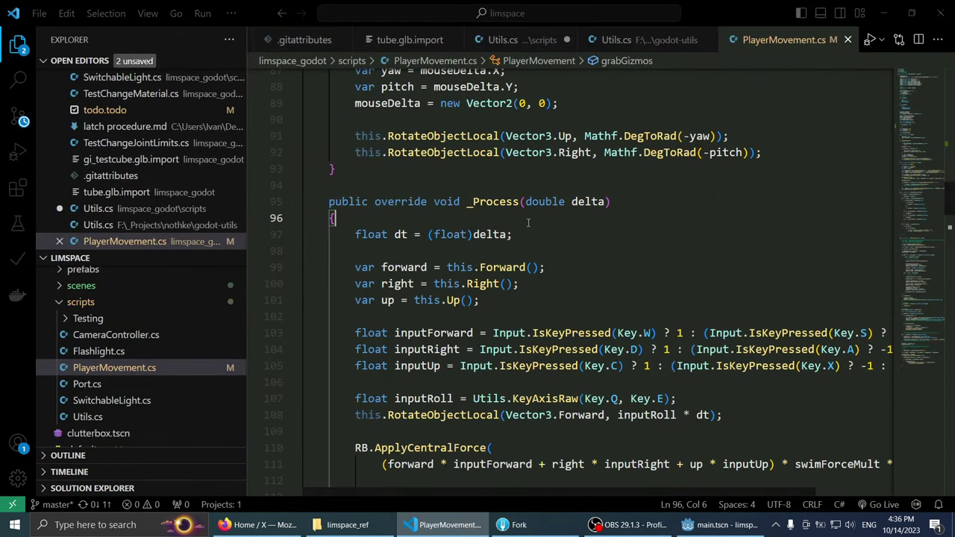
pyautogui.scroll(4, 522, 299)
pyautogui.scroll(-5, 549, 287)
pyautogui.scroll(-5, 549, 286)
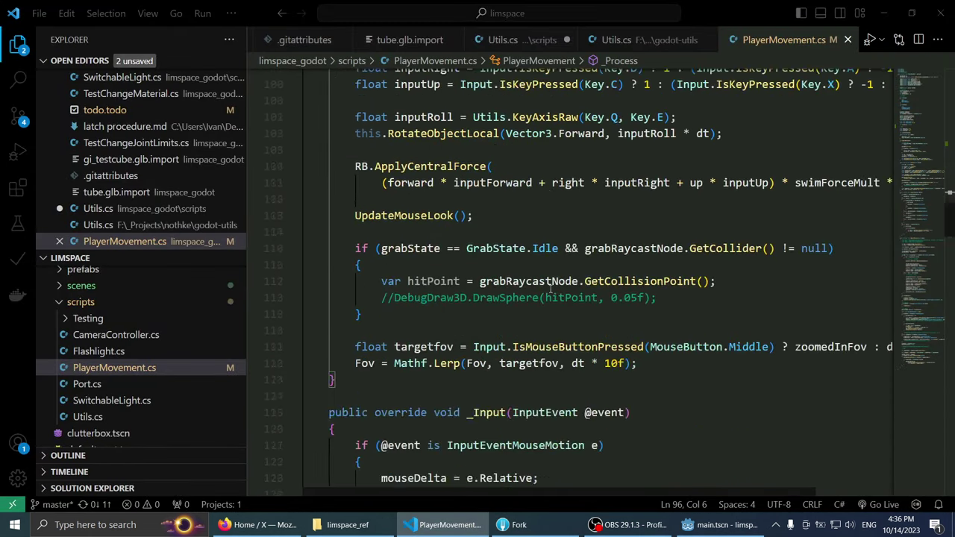
pyautogui.scroll(4, 550, 287)
pyautogui.scroll(6, 552, 291)
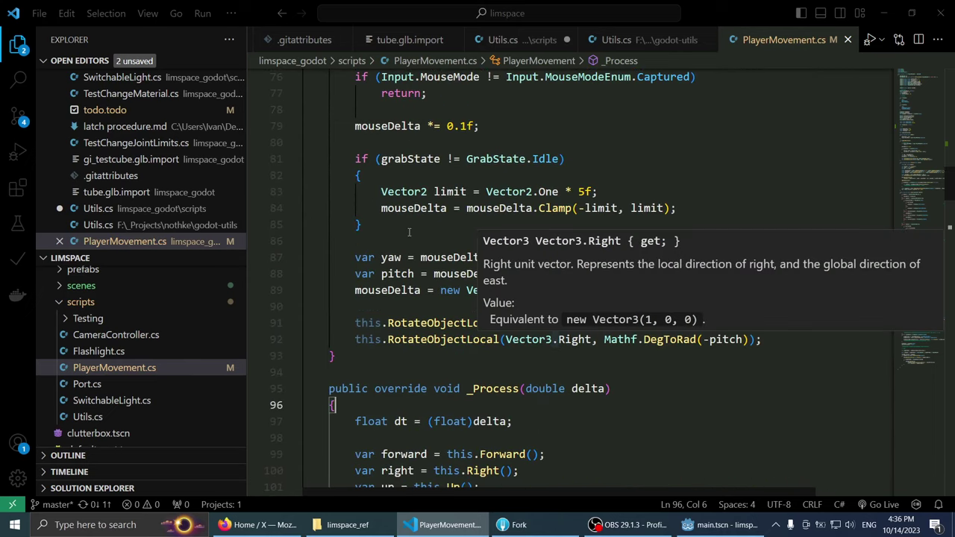
pyautogui.scroll(7, 556, 296)
pyautogui.click(433, 77)
pyautogui.scroll(2, 447, 149)
pyautogui.write('= false;')
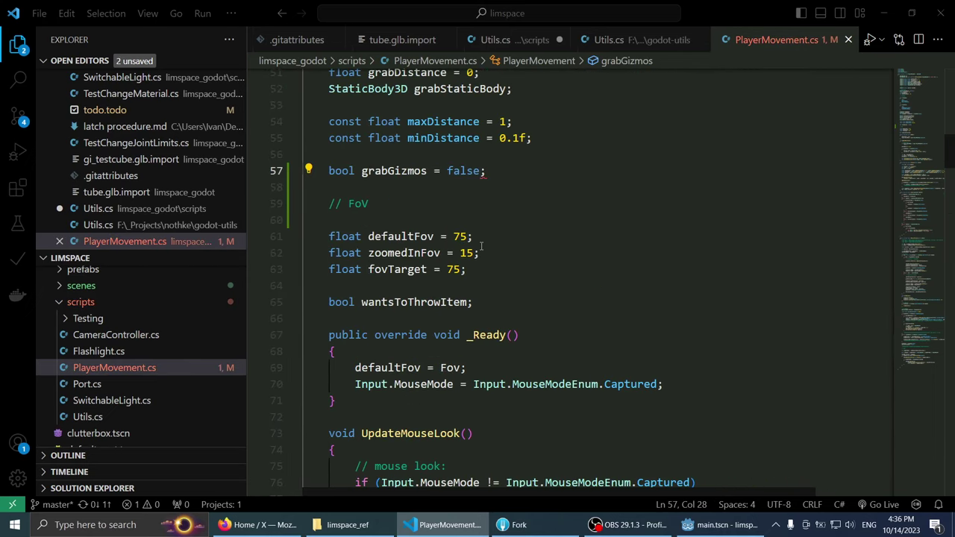
# Step: Add a blank line after the key handling block and start a new case line below Key.Z
pyautogui.scroll(-4, 590, 261)
pyautogui.scroll(-4, 693, 276)
pyautogui.scroll(-8, 805, 291)
pyautogui.scroll(-8, 910, 302)
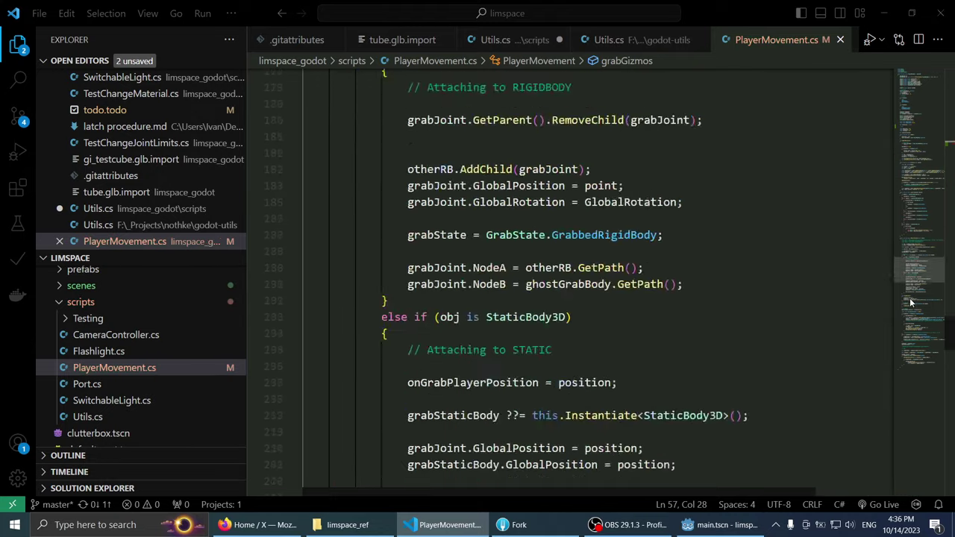
pyautogui.scroll(-10, 910, 302)
pyautogui.scroll(-2, 910, 301)
pyautogui.scroll(-2, 909, 298)
pyautogui.scroll(6, 909, 293)
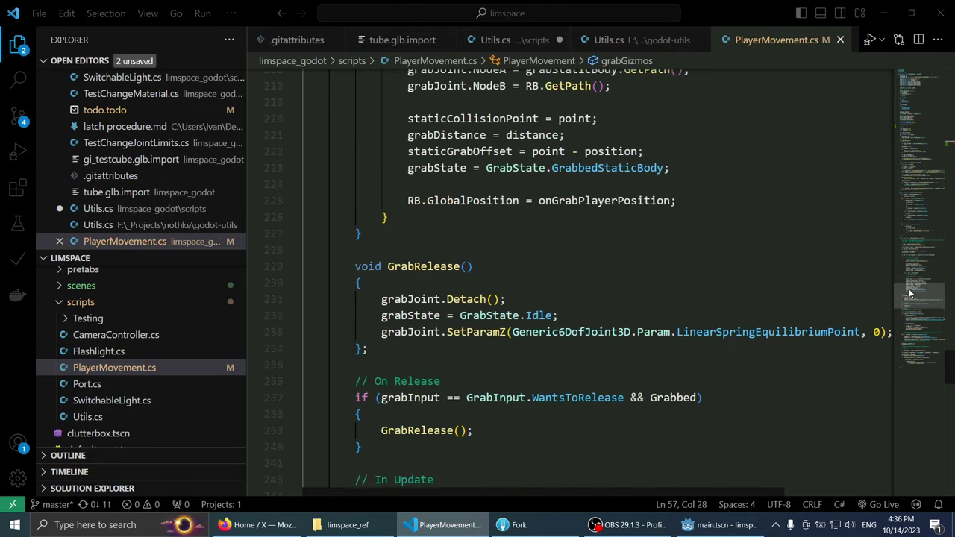
pyautogui.moveTo(909, 293); pyautogui.dragTo(910, 224)
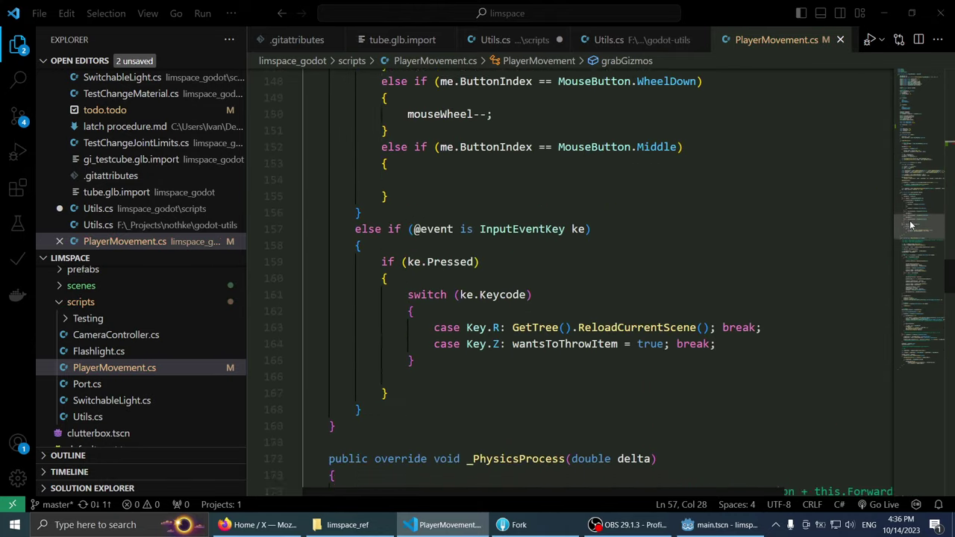
pyautogui.click(433, 378)
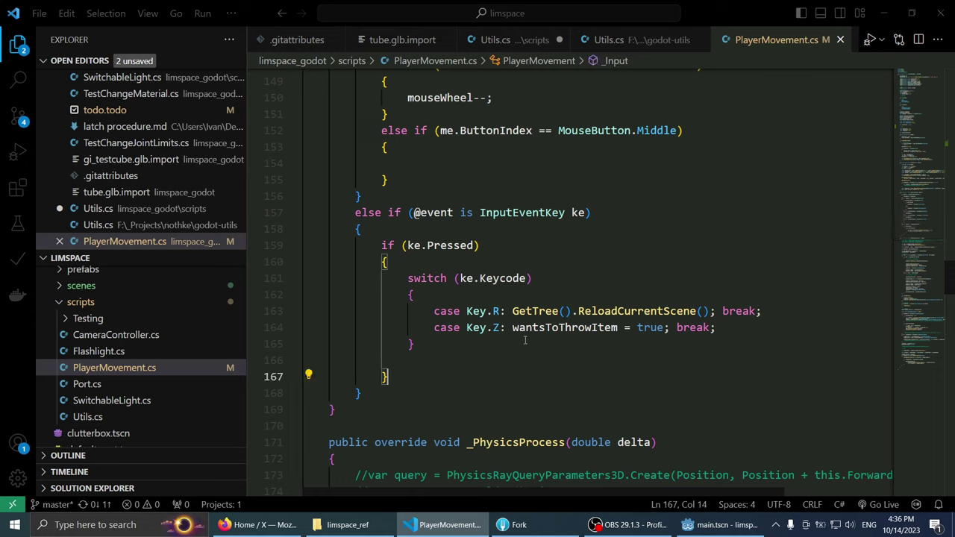
pyautogui.press('Down')
pyautogui.press('Return')
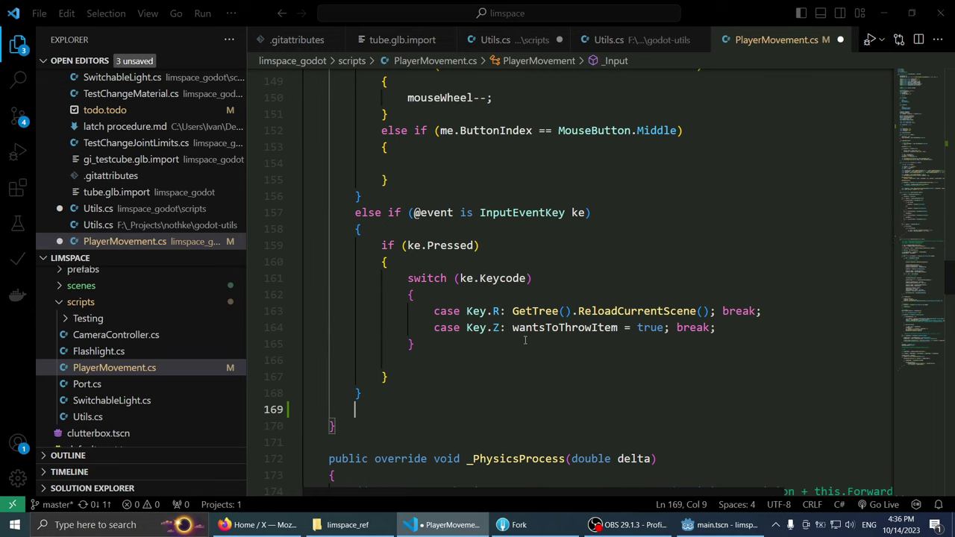
pyautogui.press('Up')
pyautogui.press('Up')
pyautogui.press('Up')
pyautogui.press('Up')
pyautogui.press('Up')
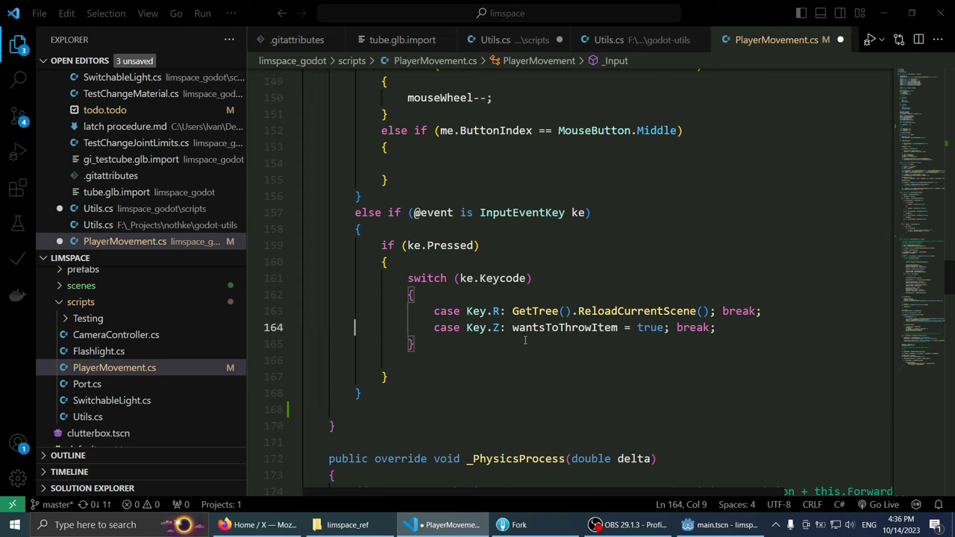
pyautogui.press('End')
pyautogui.press('Return')
# Step: Write 'case Key.F1: grabGizmos = !grabgizmo', using autocomplete for the field name
pyautogui.write('case Key')
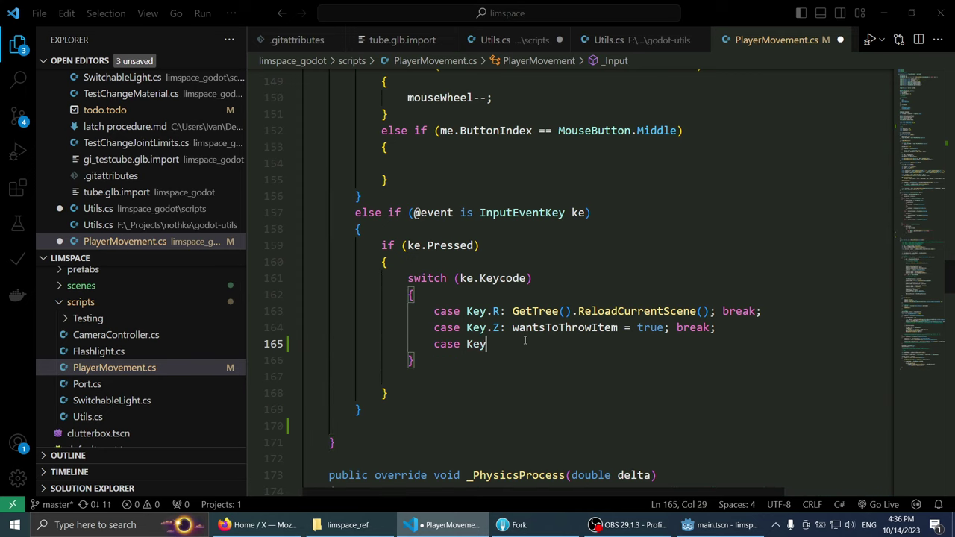
pyautogui.write('.')
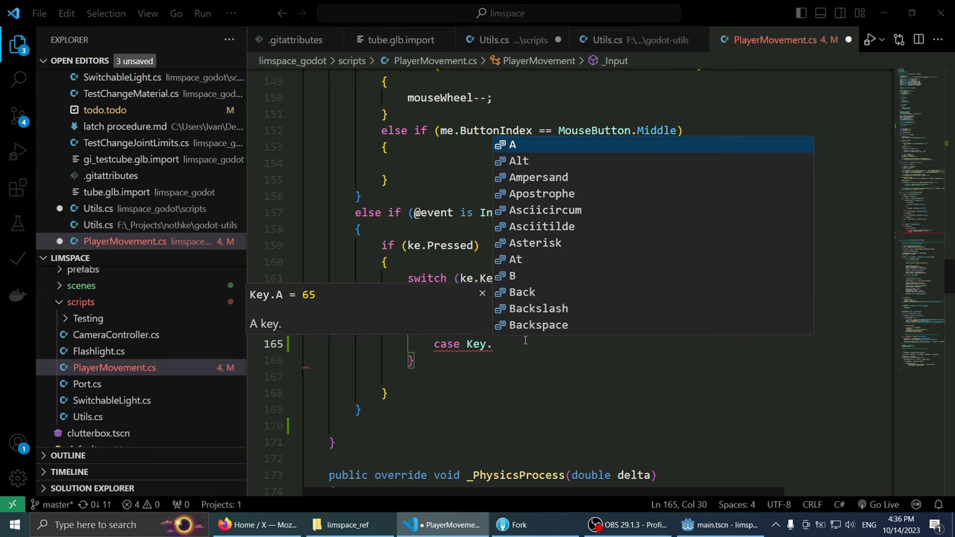
pyautogui.write('F')
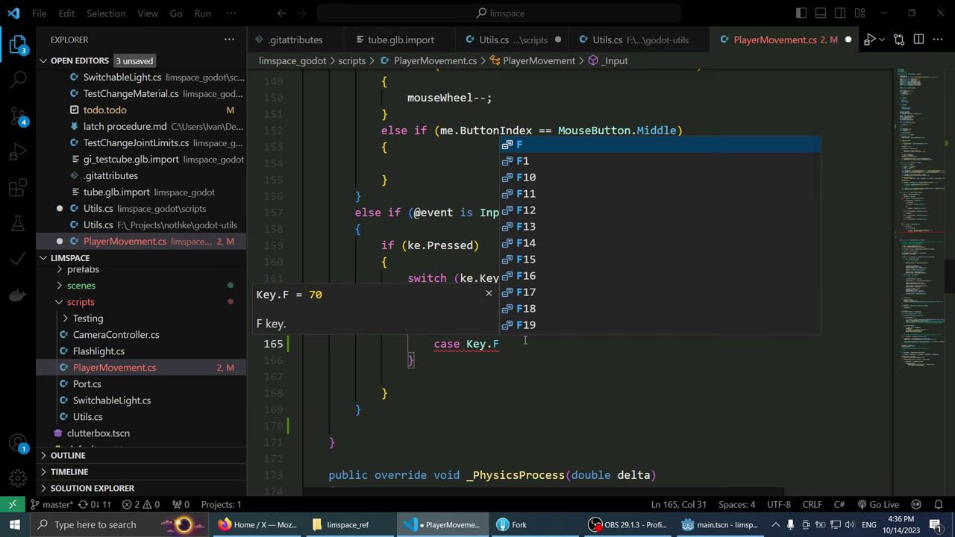
pyautogui.write('1')
pyautogui.press('Escape')
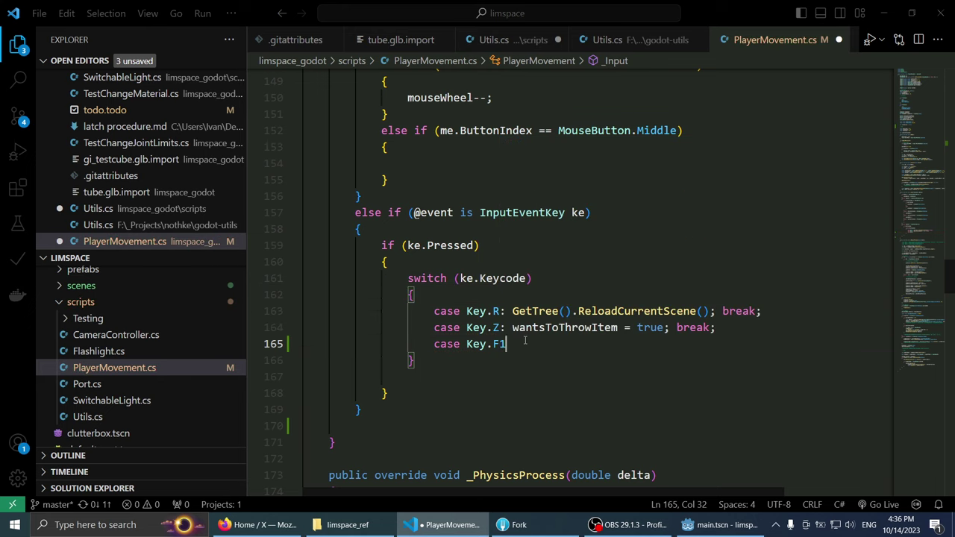
pyautogui.write(': g')
pyautogui.write('rabgizmo')
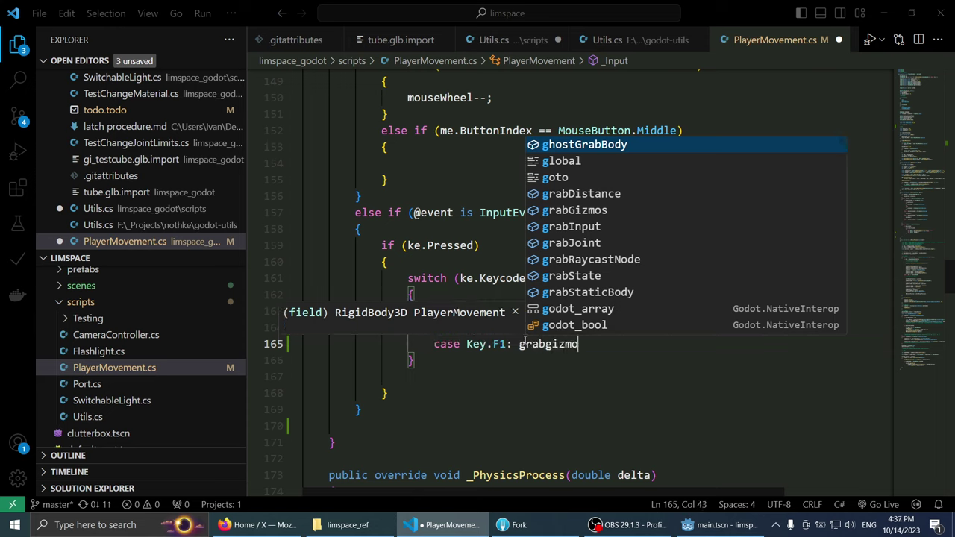
pyautogui.press('Tab')
pyautogui.write('= ')
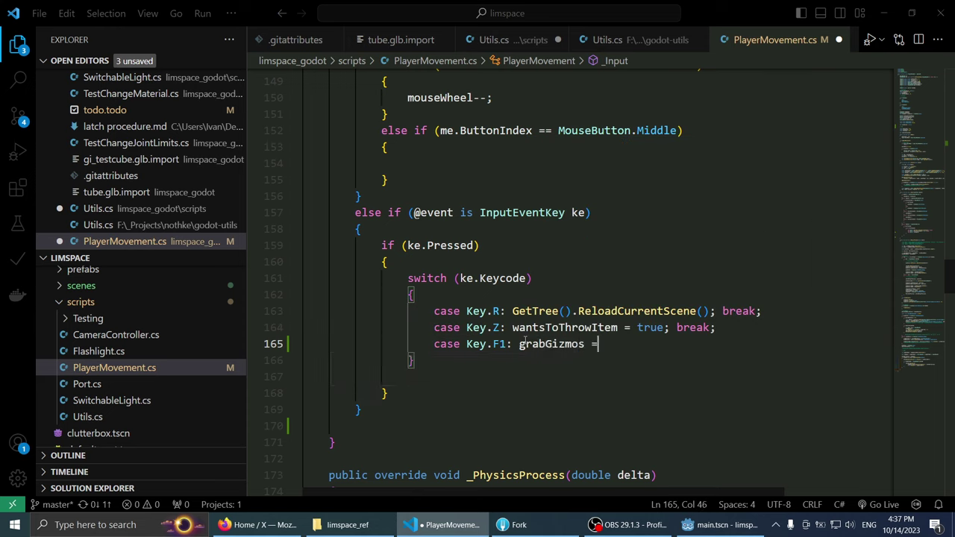
pyautogui.write('!ig')
pyautogui.press('BackSpace')
pyautogui.press('BackSpace')
pyautogui.press('BackSpace')
pyautogui.write('!grabgiz')
pyautogui.write('mo')
pyautogui.press('Tab')
# Step: Glance at Firefox, then reselect and retype the misspelled !grabgizmo toggle expression
pyautogui.scroll(-1, 278, 400)
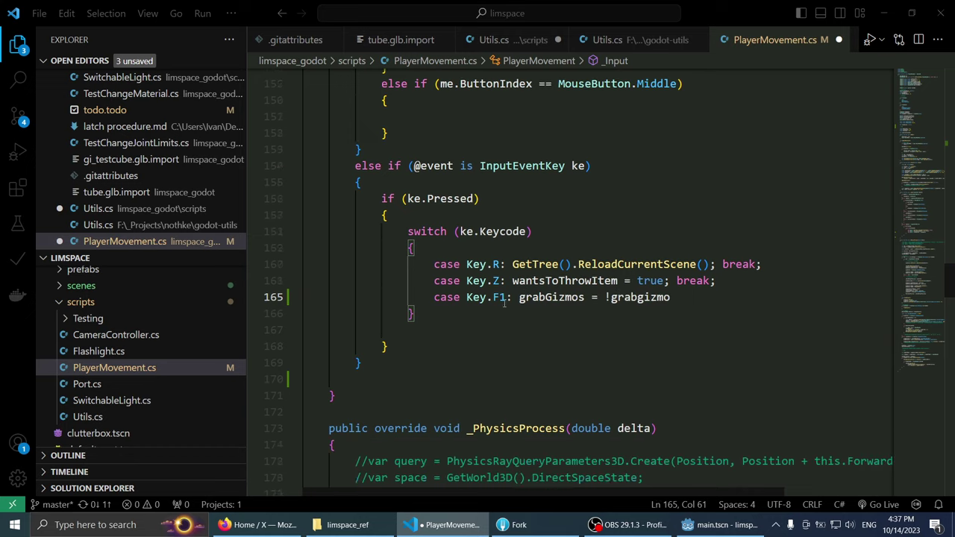
pyautogui.scroll(2, 350, 488)
pyautogui.click(257, 525)
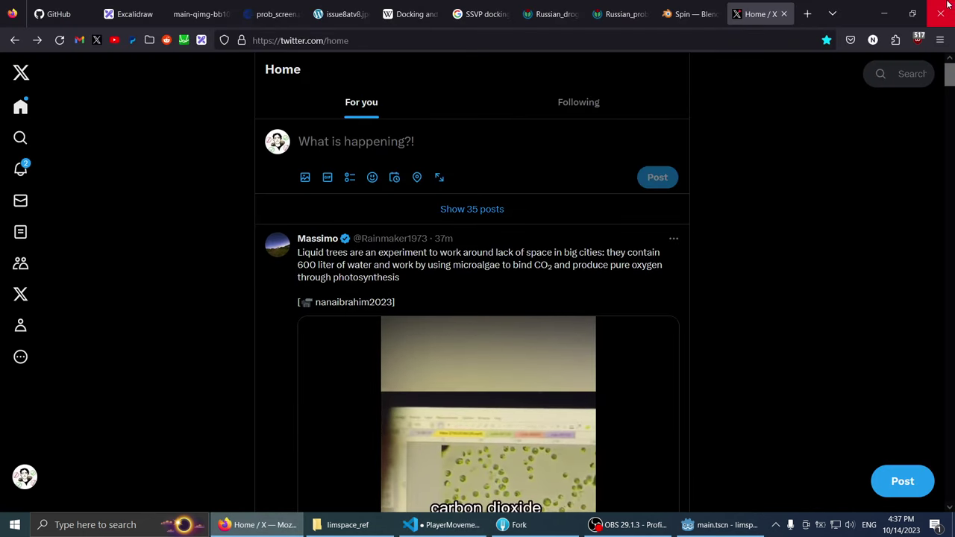
pyautogui.click(443, 524)
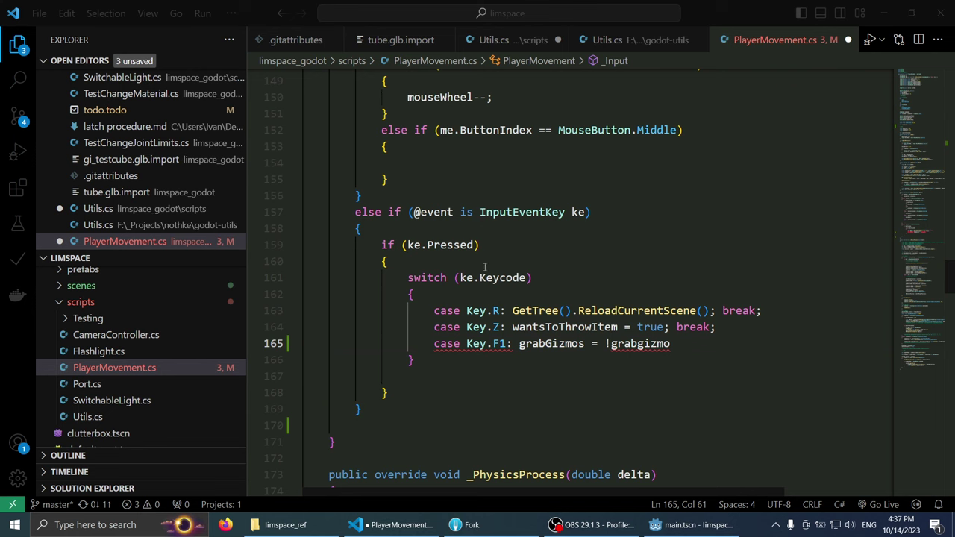
pyautogui.scroll(-3, 484, 266)
pyautogui.scroll(4, 492, 267)
pyautogui.scroll(-1, 514, 265)
pyautogui.scroll(-1, 532, 262)
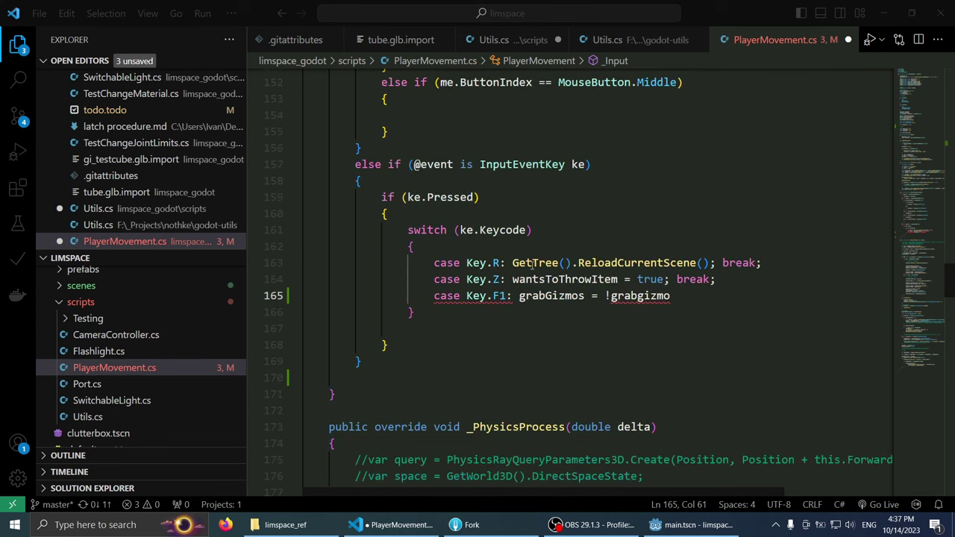
pyautogui.click(710, 292)
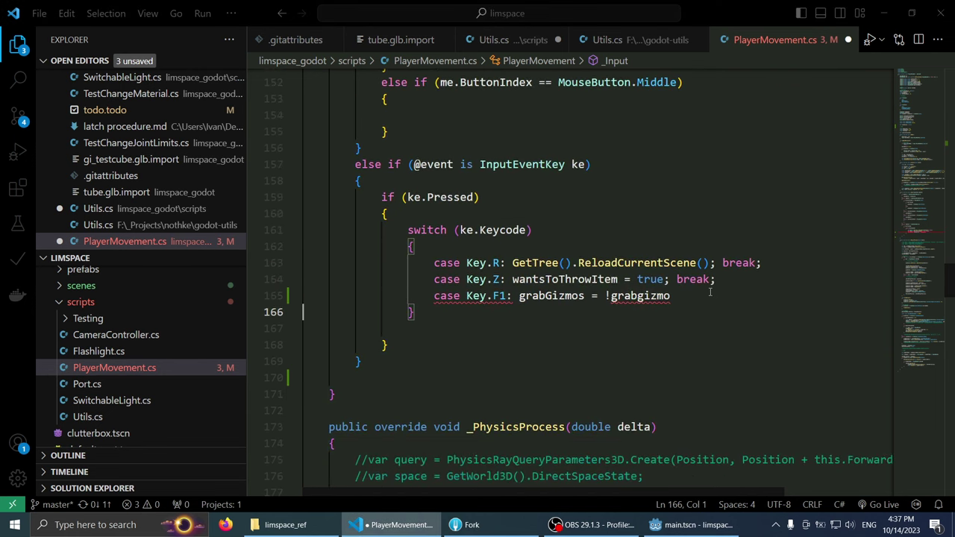
pyautogui.hotkey('ctrl', 'shift', 'Left')
pyautogui.hotkey('ctrl', 'shift', 'Left')
pyautogui.write('!g')
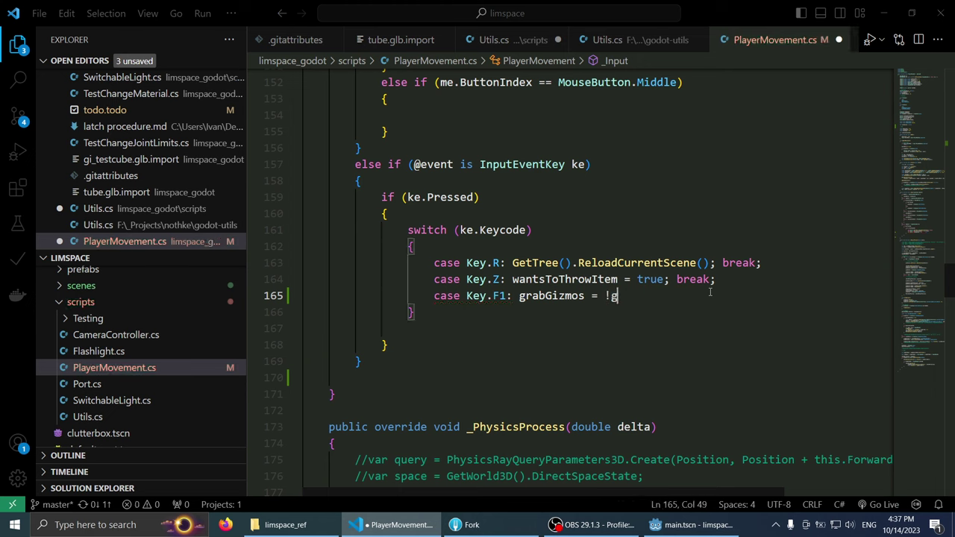
pyautogui.write('rabgi')
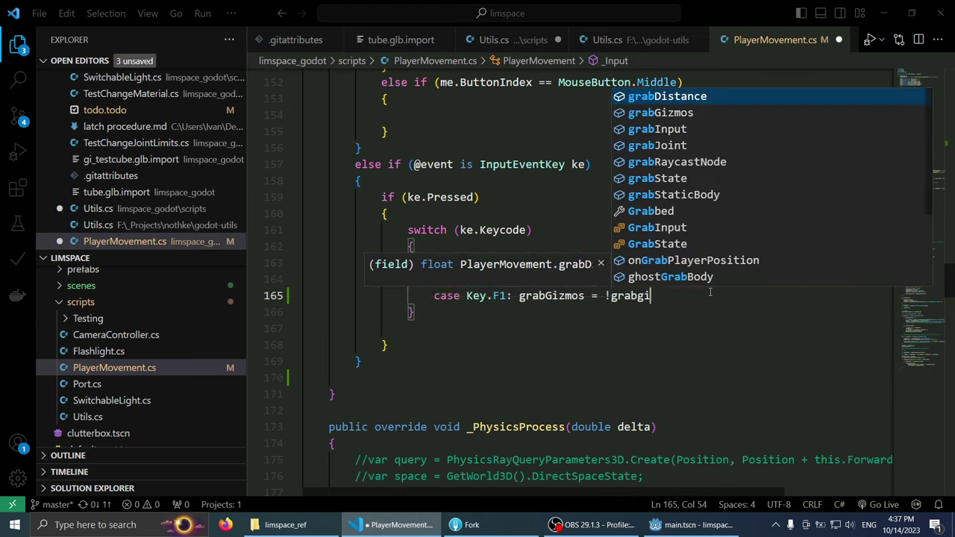
pyautogui.write('zmo')
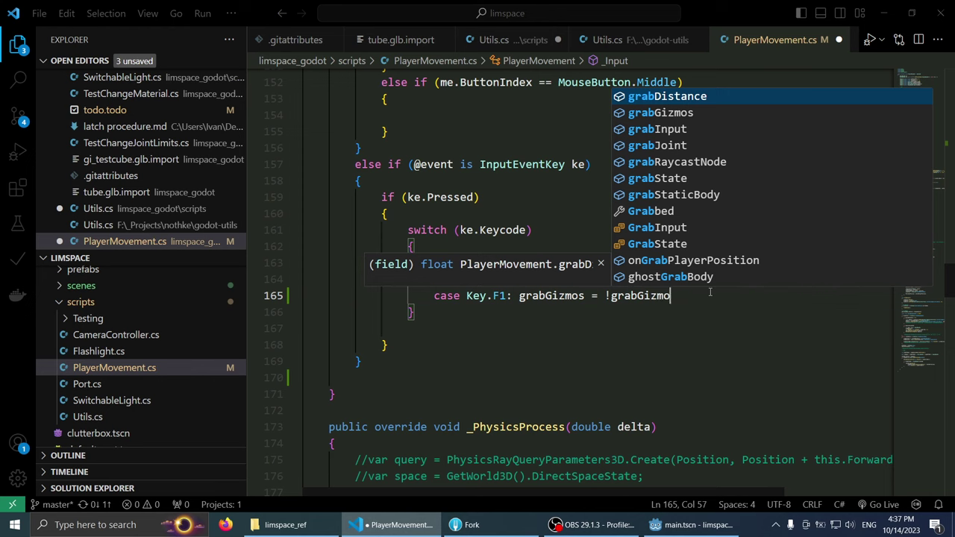
pyautogui.write('s;')
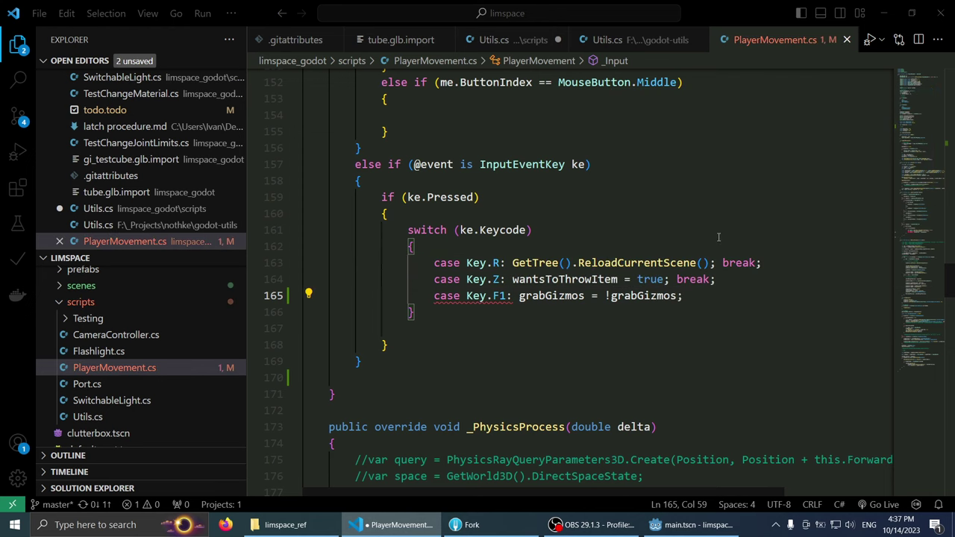
pyautogui.write(' ak;')
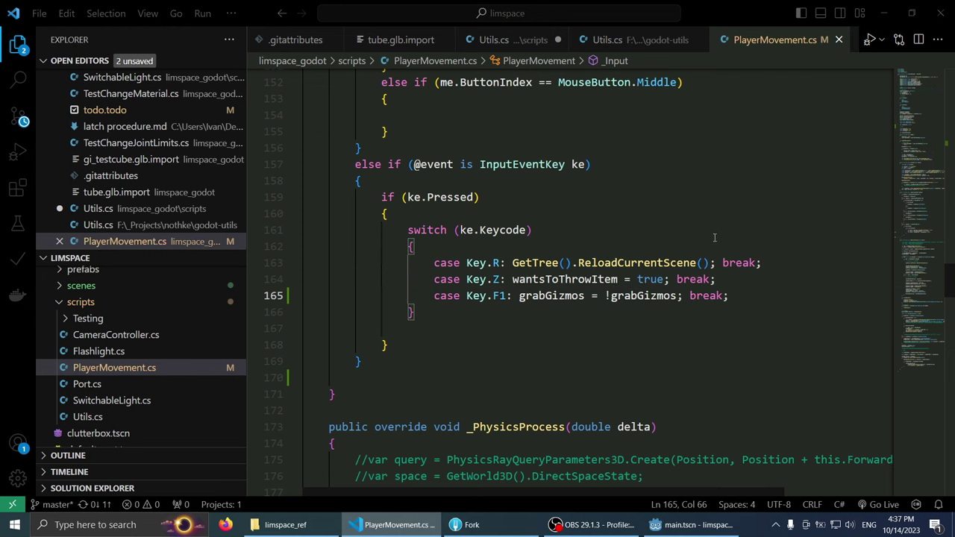
# Step: Uncomment the DrawBoxXf debug call and add 'if (grabGizmos)' above it
pyautogui.scroll(1, 598, 230)
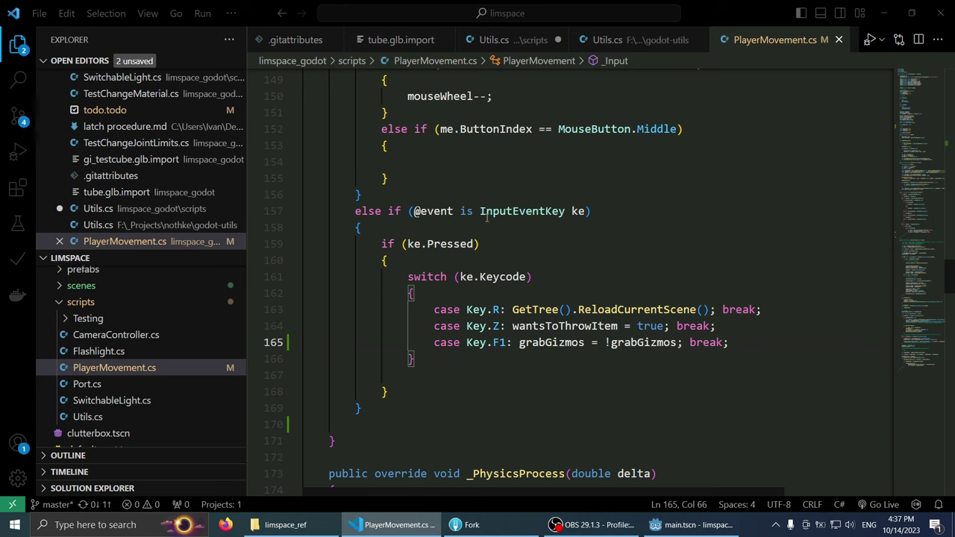
pyautogui.scroll(-1, 922, 267)
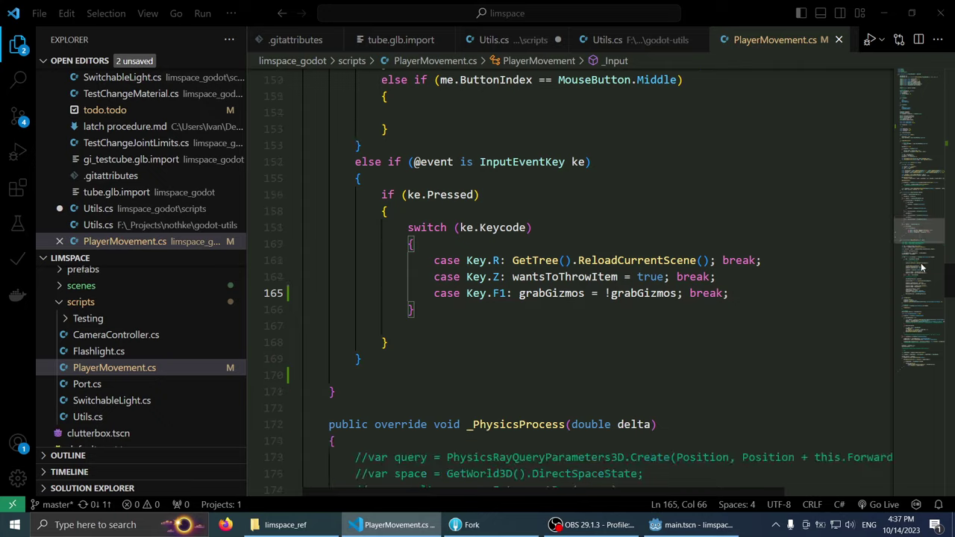
pyautogui.moveTo(922, 267); pyautogui.dragTo(917, 367)
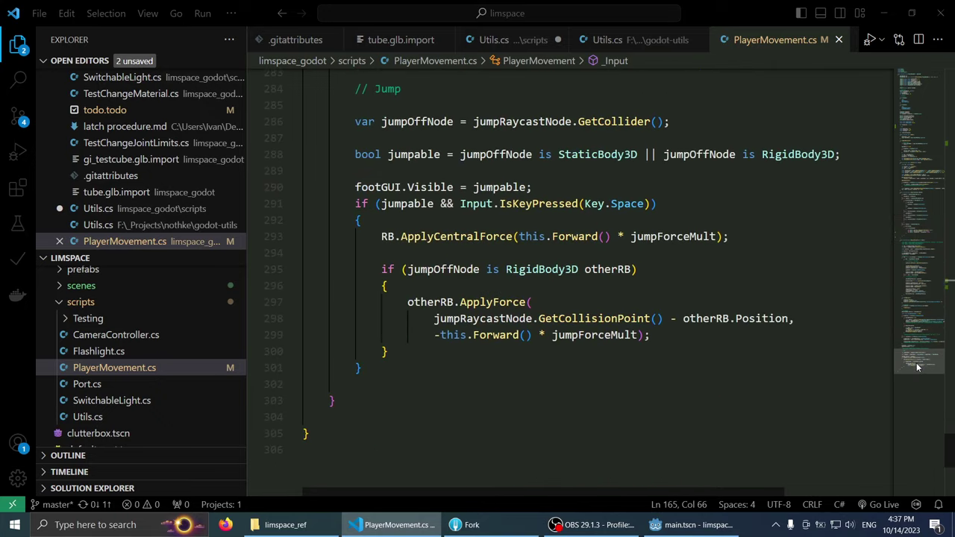
pyautogui.scroll(7, 454, 335)
pyautogui.click(446, 385)
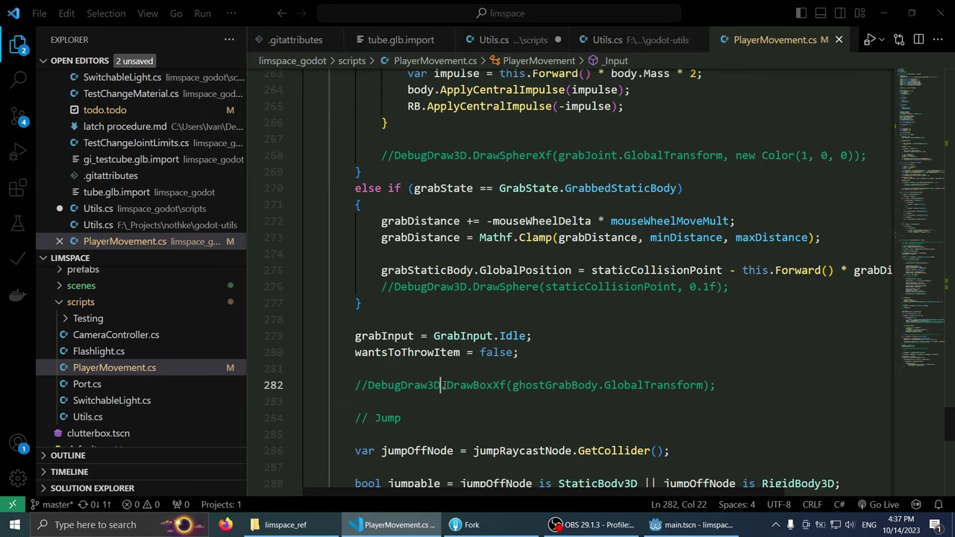
pyautogui.hotkey('ctrl', '/')
pyautogui.press('Home')
pyautogui.press('Home')
pyautogui.press('Return')
pyautogui.press('Up')
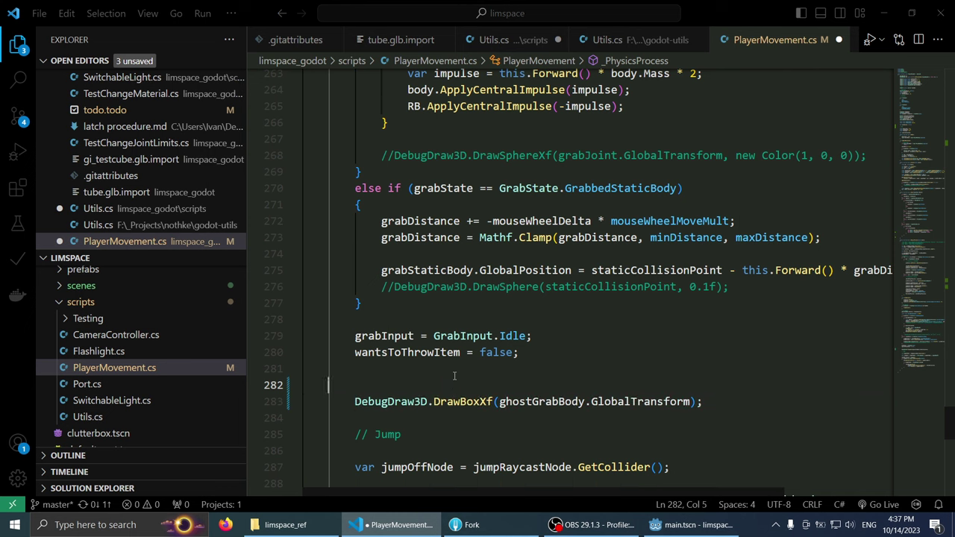
pyautogui.press('Tab')
pyautogui.write('if (')
pyautogui.press('BackSpace')
pyautogui.press('BackSpace')
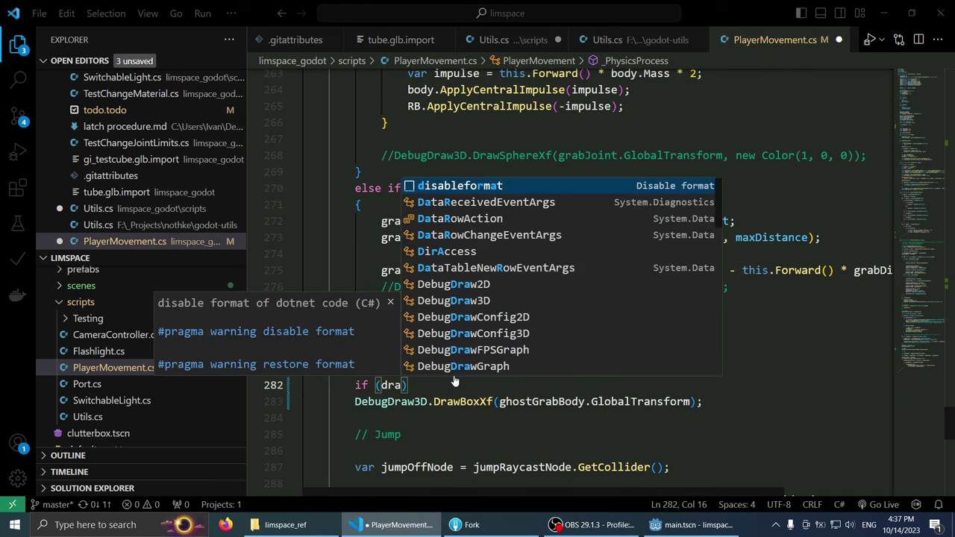
pyautogui.press('BackSpace')
pyautogui.write('grabG')
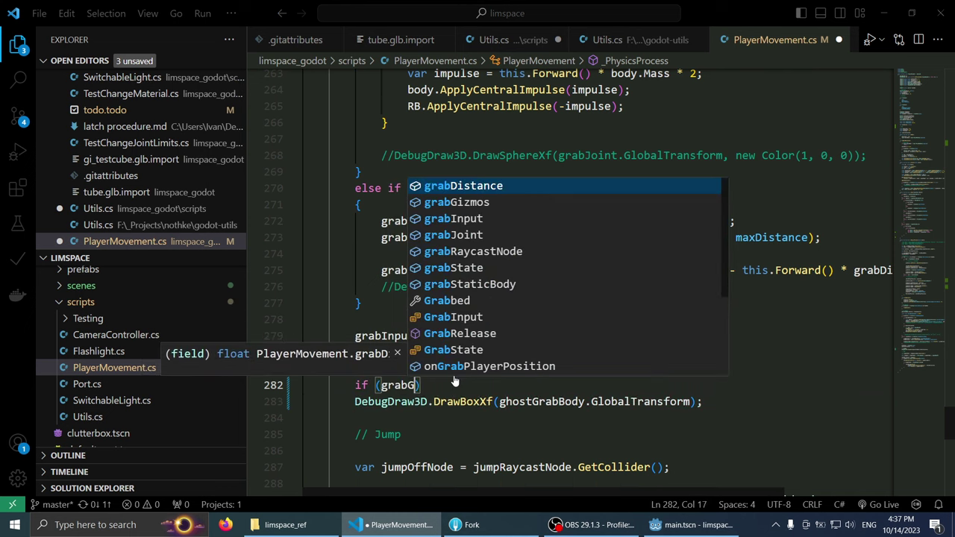
pyautogui.write('izmos)')
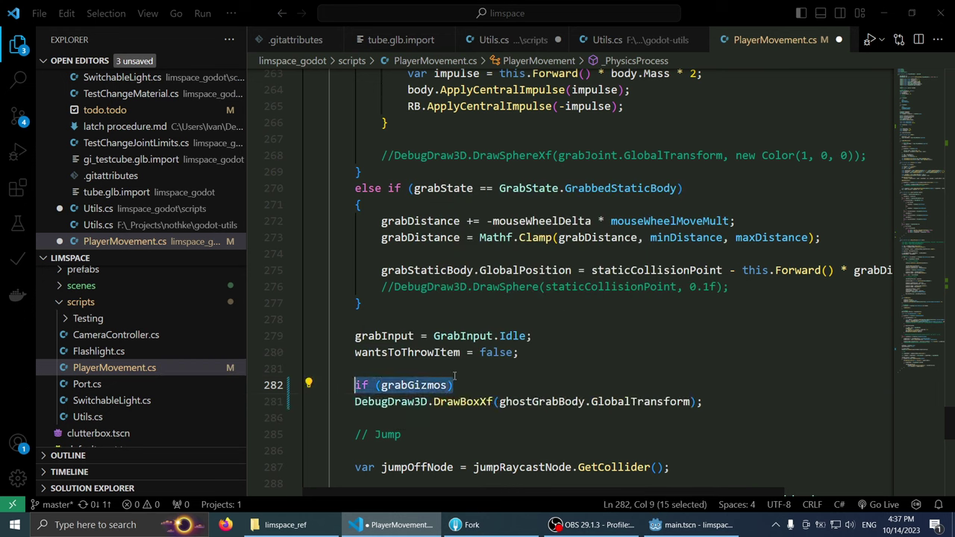
# Step: Uncomment the DrawSphere debug call and gate it with 'if (grabGizmos)' above it
pyautogui.press('Up')
pyautogui.press('Up')
pyautogui.press('Up')
pyautogui.press('Up')
pyautogui.press('Up')
pyautogui.press('Up')
pyautogui.press('End')
pyautogui.hotkey('shift', 'Home')
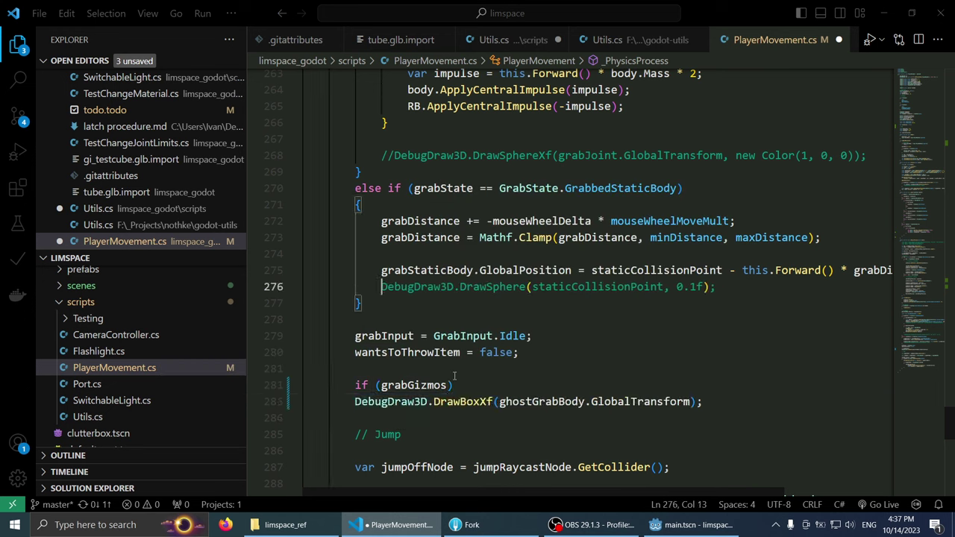
pyautogui.hotkey('ctrl', '/')
pyautogui.press('Return')
pyautogui.press('Up')
pyautogui.write('if (grabGizmos)')
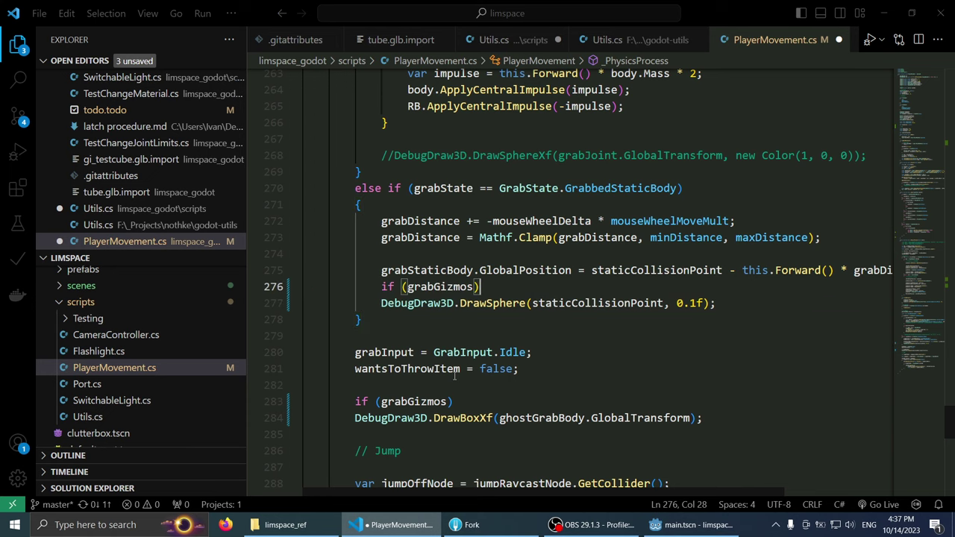
pyautogui.press('Return')
pyautogui.press('Up')
pyautogui.hotkey('alt', 'Down')
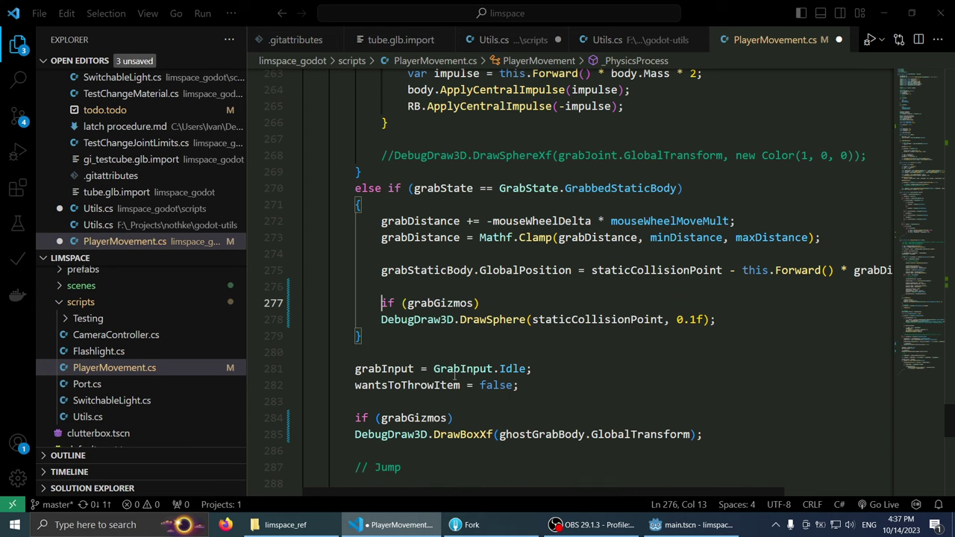
pyautogui.press('Up')
# Step: Uncomment the DrawSphereXf debug call and add 'if (grabGizmos)' above it
pyautogui.press('Up')
pyautogui.scroll(3, 461, 375)
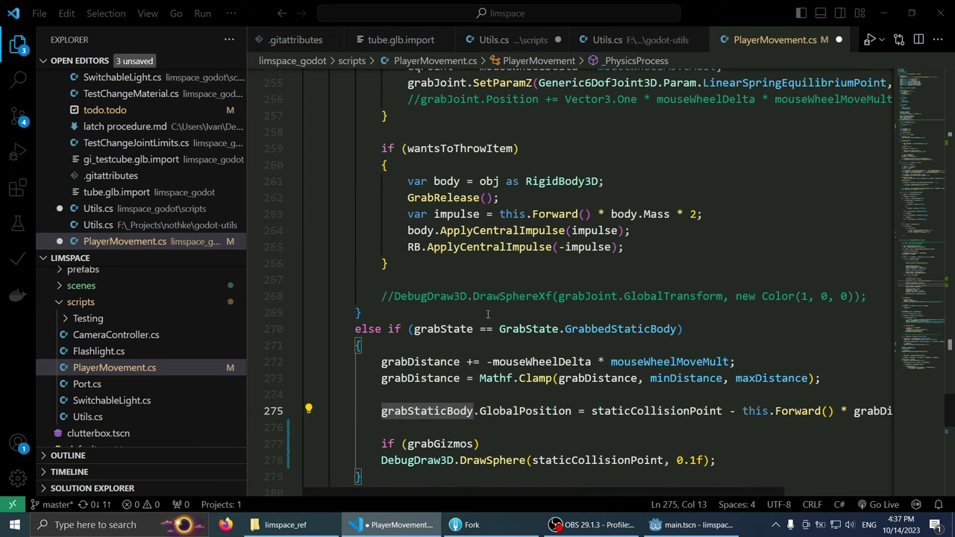
pyautogui.click(446, 296)
pyautogui.press('Home')
pyautogui.hotkey('ctrl', '/')
pyautogui.press('Home')
pyautogui.press('Return')
pyautogui.press('Up')
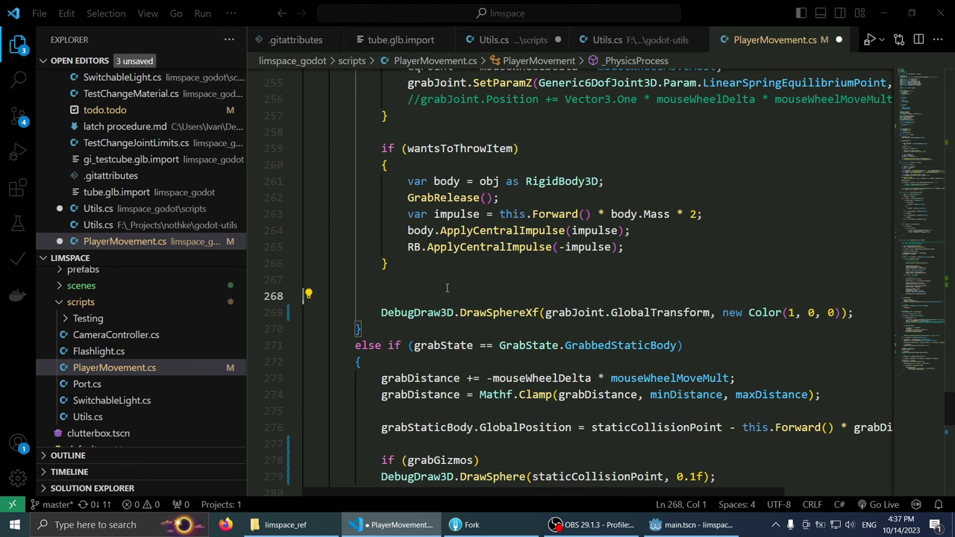
pyautogui.write('if (grabGizmos)')
# Step: Scroll back up through PlayerMovement.cs to review the edited code
pyautogui.scroll(1, 446, 288)
pyautogui.scroll(2, 447, 288)
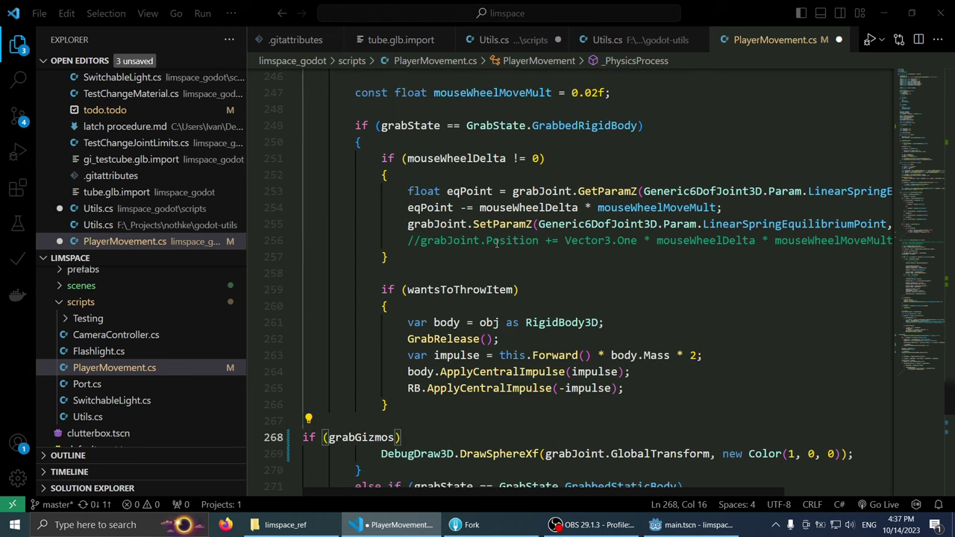
pyautogui.click(492, 240)
pyautogui.press('Home')
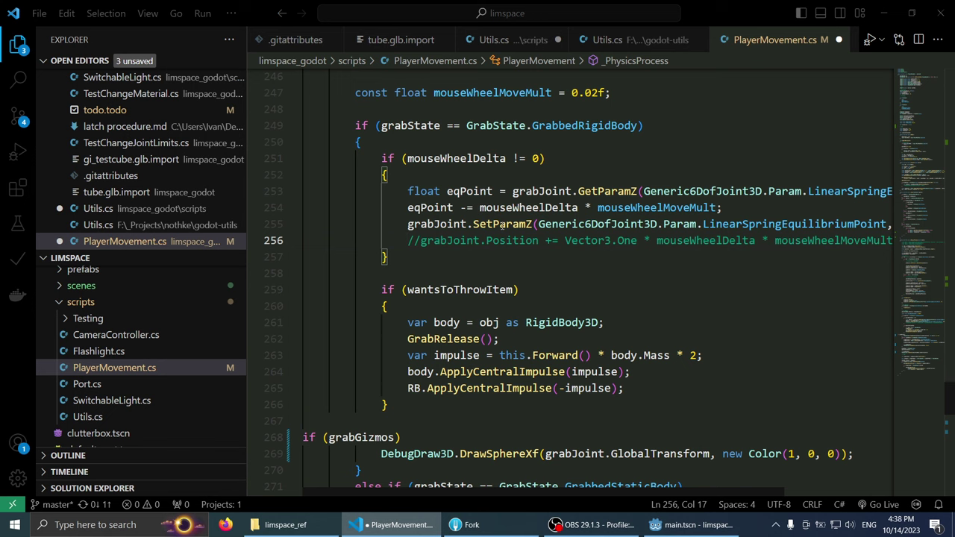
pyautogui.scroll(3, 502, 225)
pyautogui.scroll(5, 522, 222)
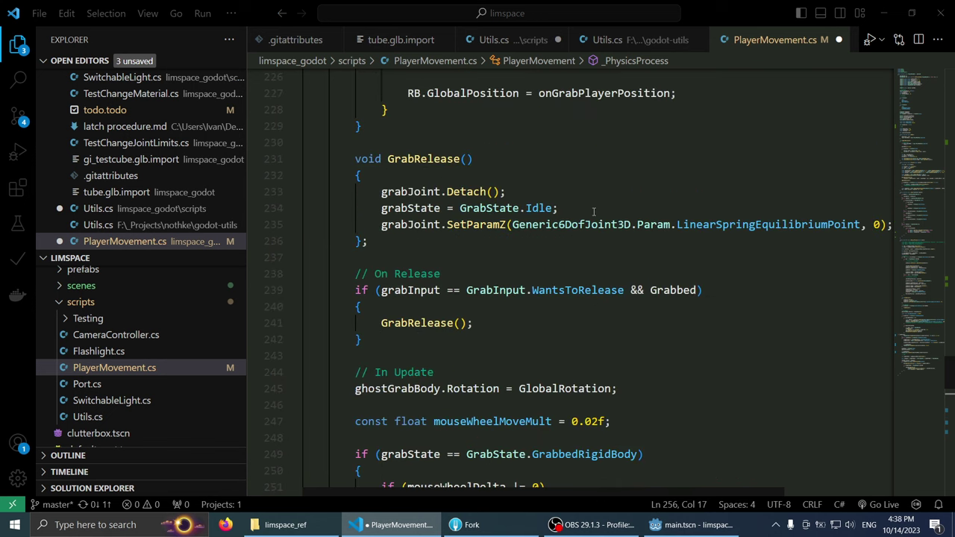
pyautogui.scroll(1, 552, 218)
pyautogui.scroll(3, 593, 214)
pyautogui.scroll(8, 594, 214)
pyautogui.scroll(1, 593, 214)
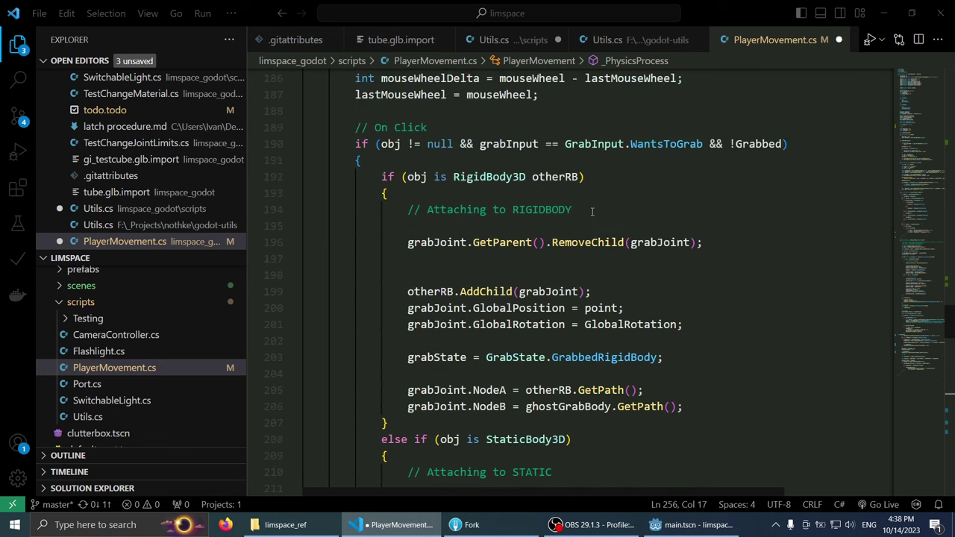
pyautogui.scroll(4, 593, 214)
pyautogui.scroll(2, 591, 213)
pyautogui.scroll(4, 590, 213)
pyautogui.scroll(7, 589, 217)
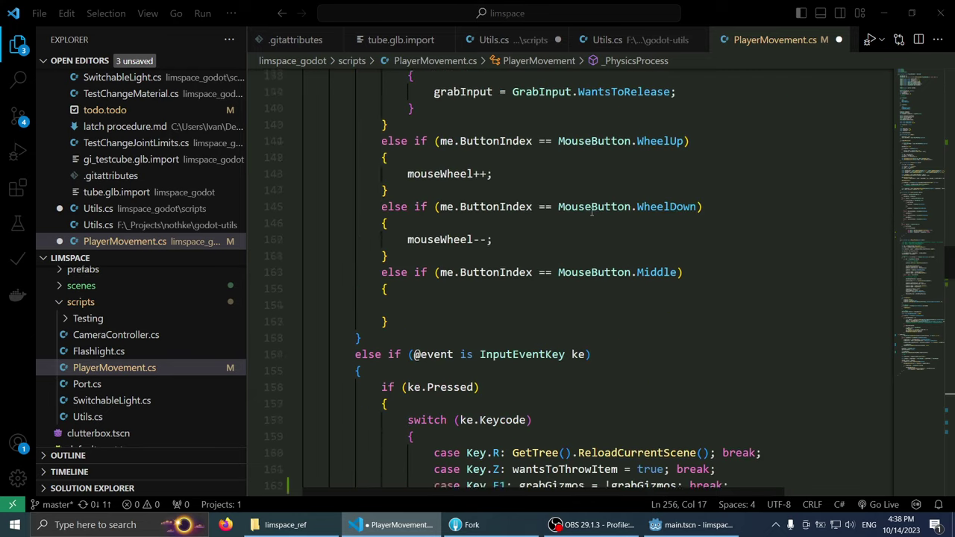
pyautogui.scroll(1, 586, 223)
pyautogui.scroll(-14, 573, 245)
pyautogui.scroll(-15, 573, 244)
# Step: Search PlayerMovement.cs for 'debugdraw' to locate the commented-out DrawSphere call
pyautogui.scroll(-5, 574, 241)
pyautogui.click(574, 241)
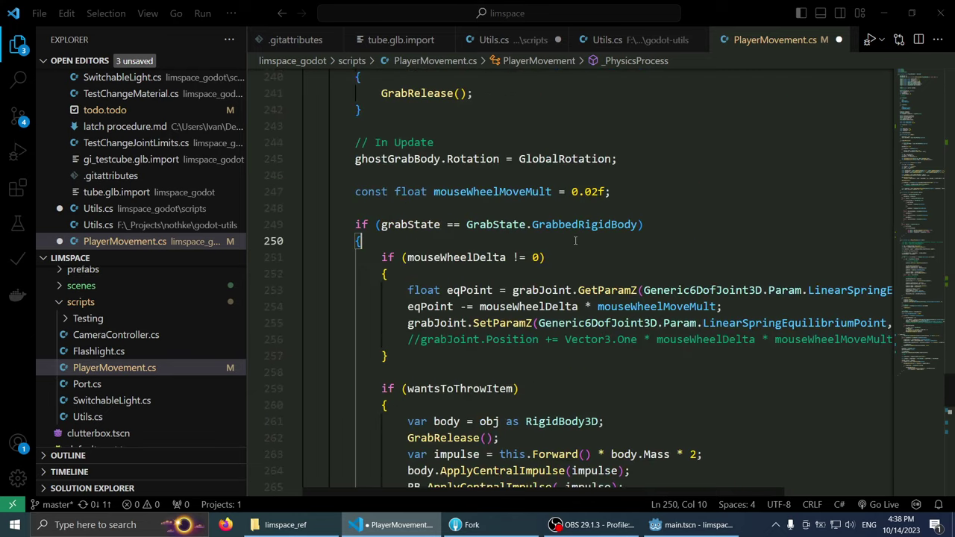
pyautogui.hotkey('ctrl', 'f')
pyautogui.write('gizmos')
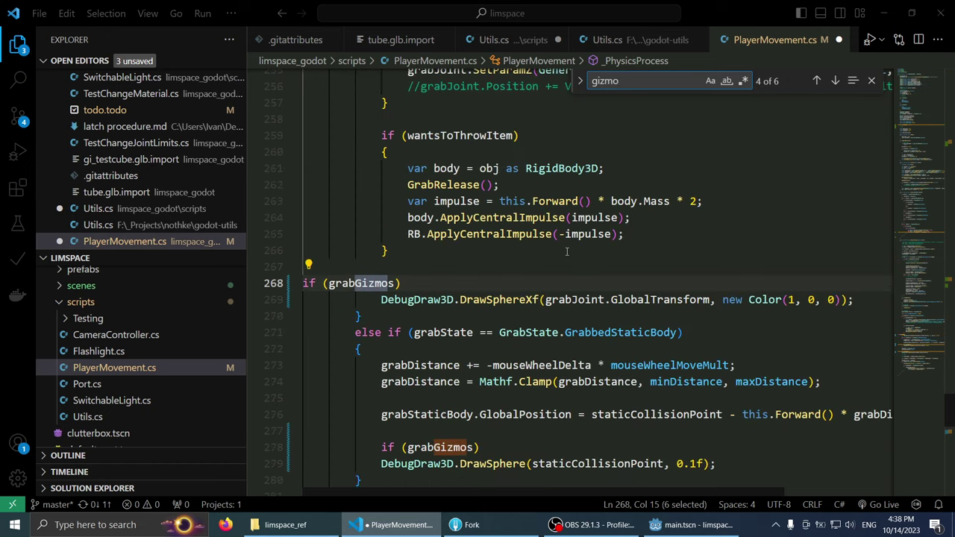
pyautogui.write('if (grabGizmos)')
pyautogui.hotkey('ctrl', 'a')
pyautogui.write('debug')
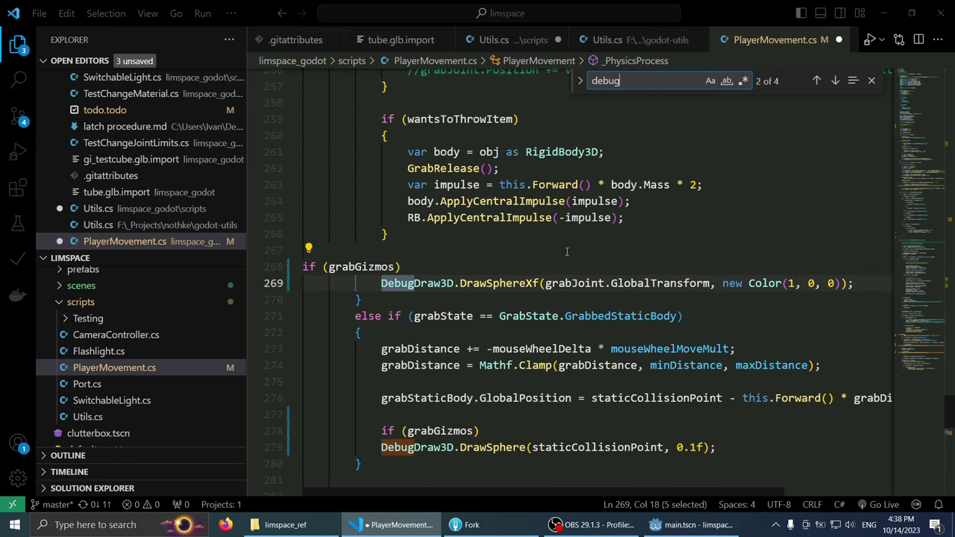
pyautogui.write('draw')
pyautogui.scroll(-5, 566, 252)
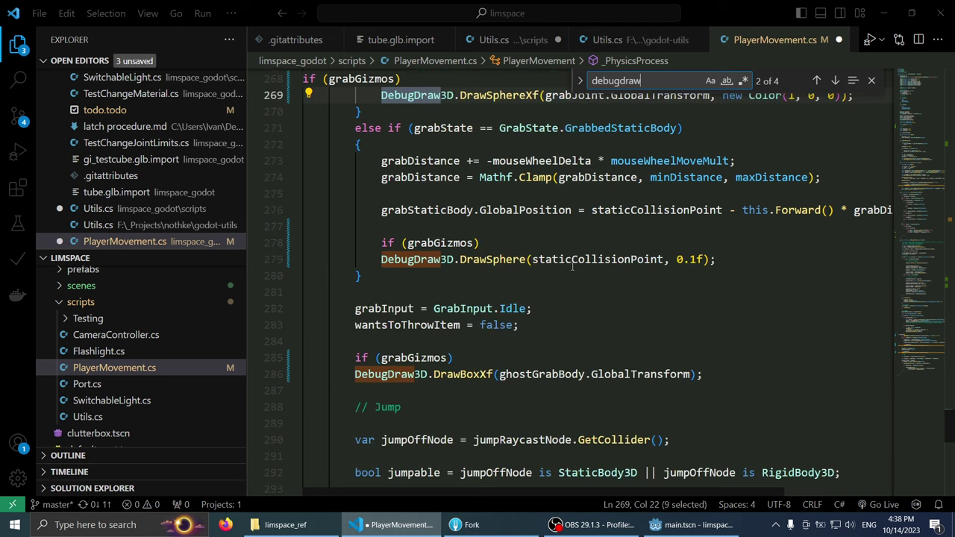
pyautogui.scroll(-4, 572, 267)
pyautogui.scroll(-1, 563, 282)
pyautogui.scroll(5, 555, 304)
pyautogui.scroll(2, 453, 383)
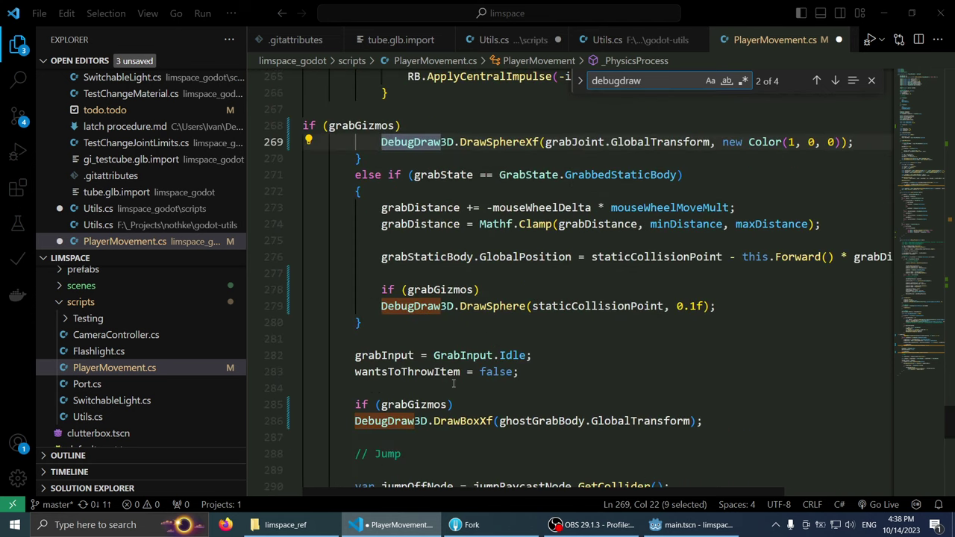
pyautogui.scroll(1, 495, 286)
pyautogui.scroll(-1, 493, 276)
pyautogui.scroll(1, 492, 265)
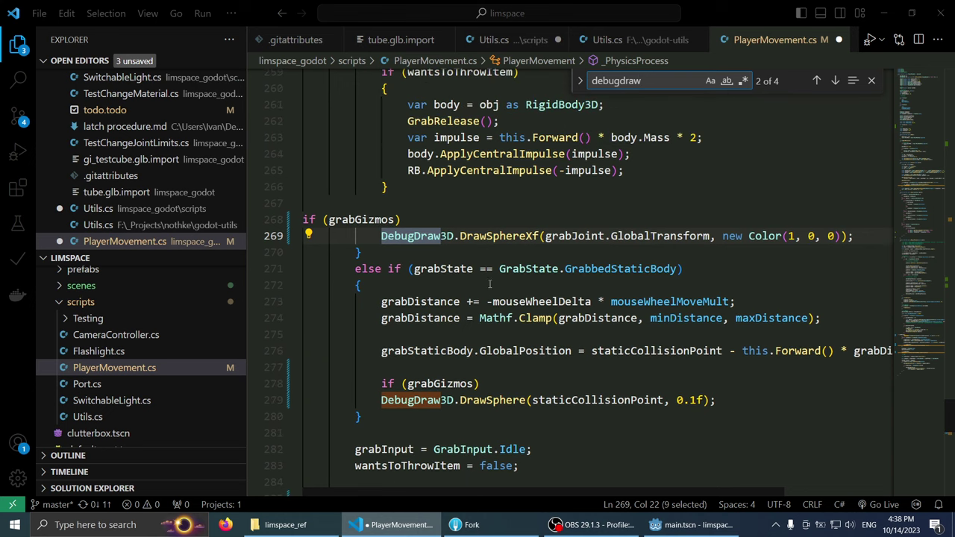
pyautogui.scroll(3, 490, 248)
pyautogui.scroll(1, 485, 254)
pyautogui.scroll(3, 470, 276)
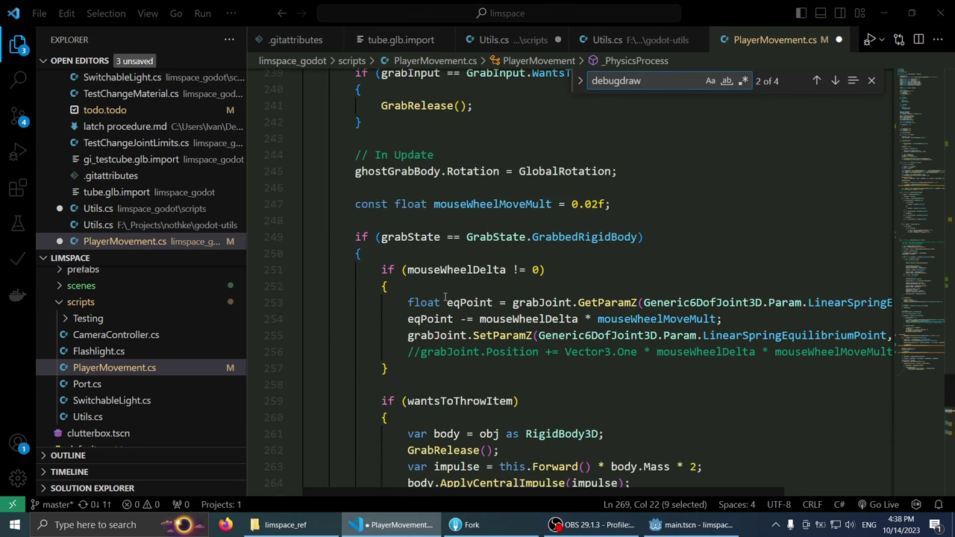
pyautogui.scroll(8, 451, 295)
pyautogui.scroll(5, 448, 301)
pyautogui.scroll(8, 478, 302)
pyautogui.scroll(4, 513, 302)
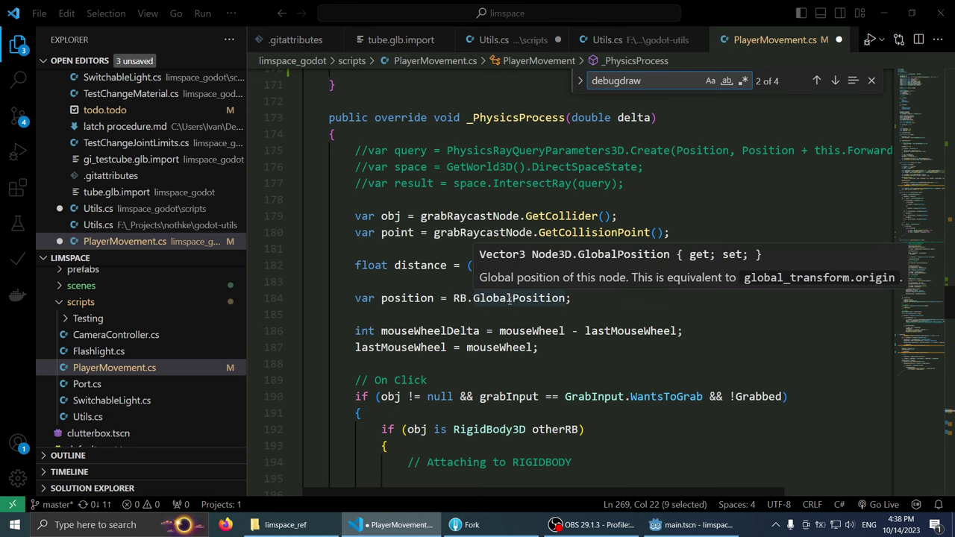
pyautogui.scroll(-4, 512, 301)
pyautogui.scroll(-4, 645, 310)
pyautogui.scroll(6, 640, 309)
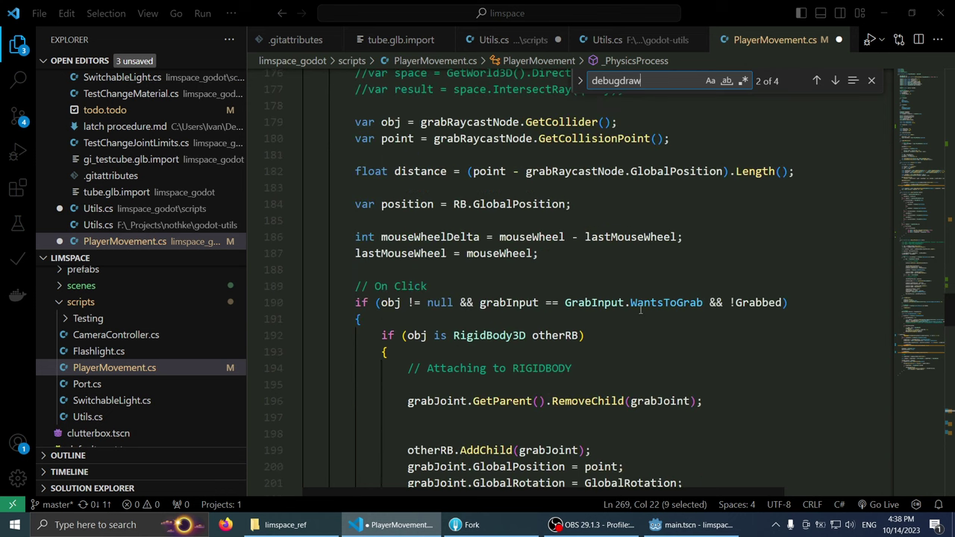
pyautogui.scroll(3, 639, 312)
pyautogui.scroll(-1, 803, 275)
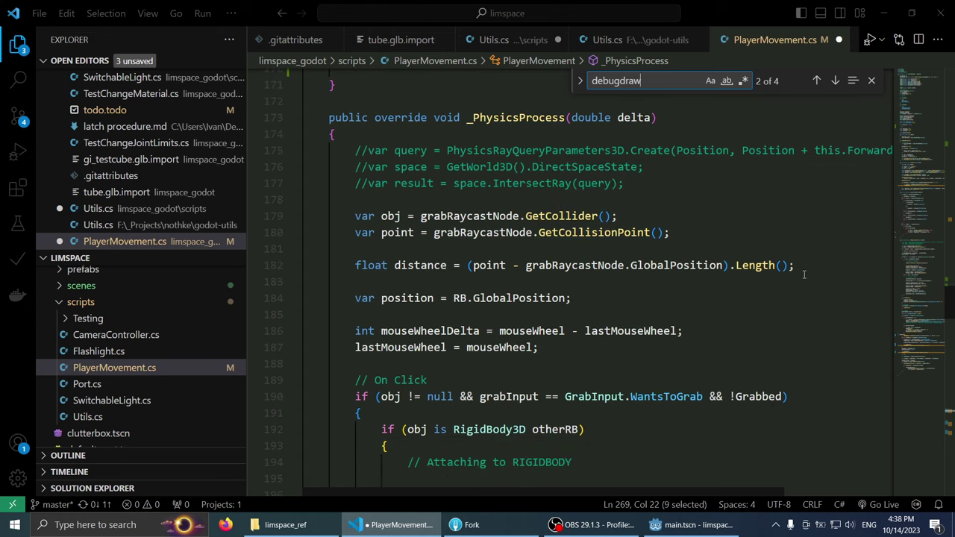
pyautogui.scroll(-6, 790, 276)
pyautogui.scroll(-4, 776, 282)
pyautogui.scroll(10, 761, 287)
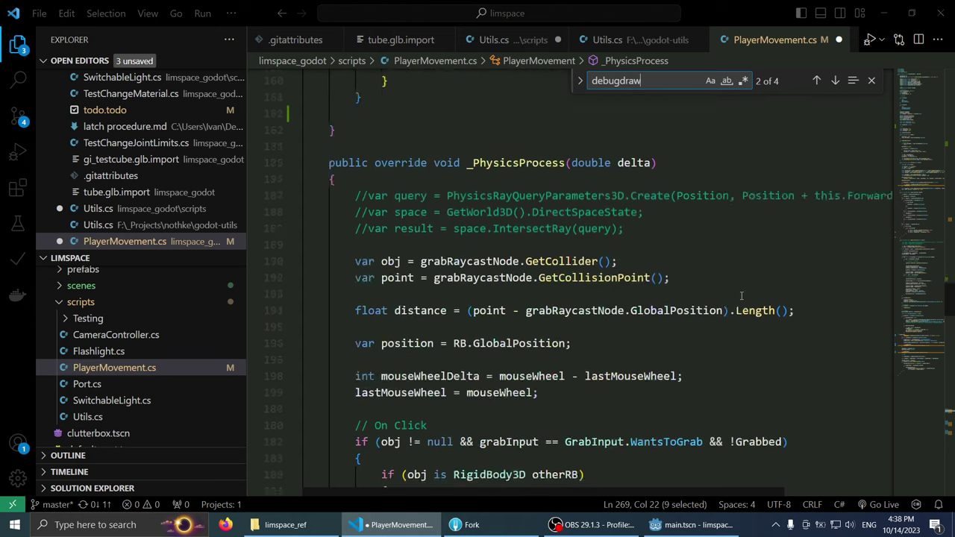
pyautogui.scroll(9, 741, 296)
pyautogui.scroll(5, 741, 296)
pyautogui.scroll(9, 738, 297)
pyautogui.scroll(-3, 733, 296)
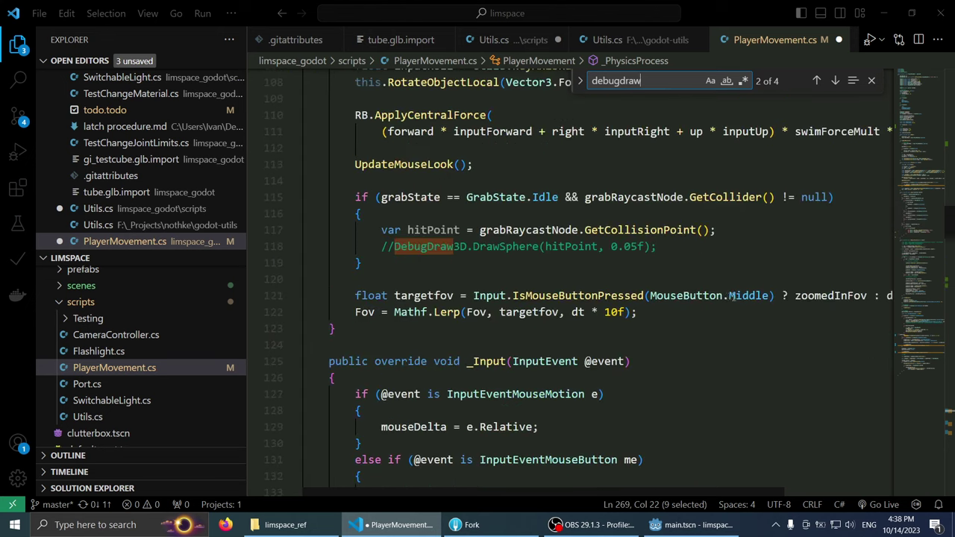
# Step: Uncomment the DebugDraw3D.DrawSphere line, gate it behind 'if (grabGizmos)', and save the file
pyautogui.click(727, 245)
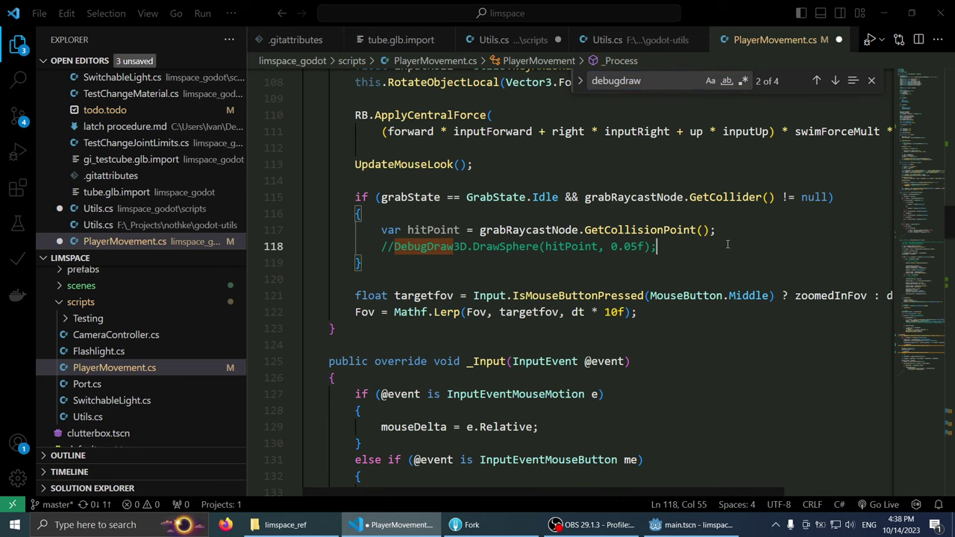
pyautogui.hotkey('ctrl', '/')
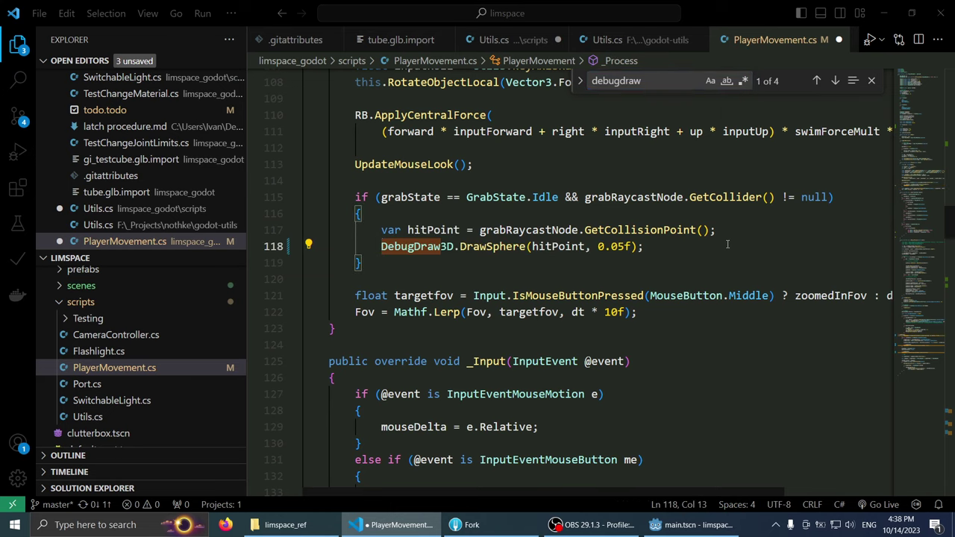
pyautogui.press('Return')
pyautogui.press('Return')
pyautogui.press('Up')
pyautogui.write('if (grabGizmos)')
pyautogui.hotkey('ctrl', 's')
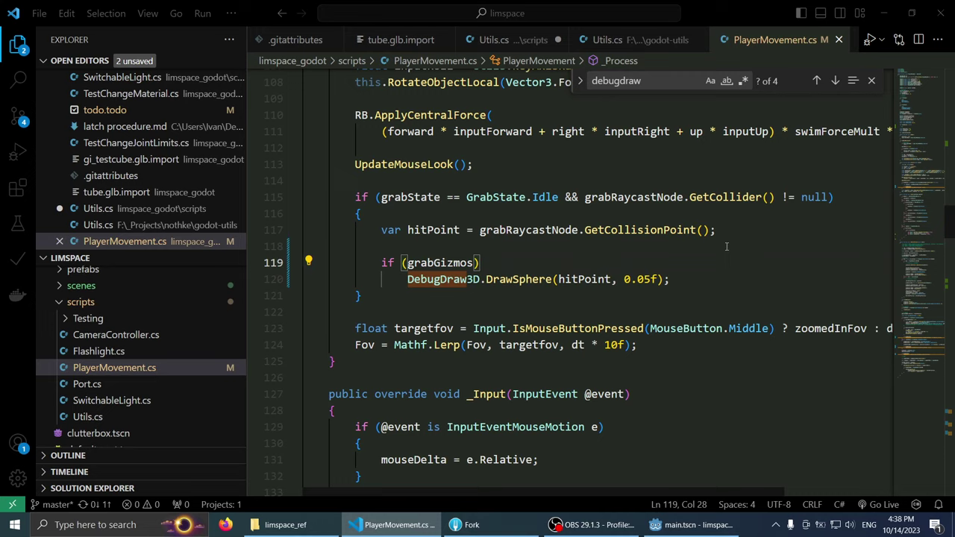
# Step: Close the debugdraw find widget and look over the edited _Process code
pyautogui.scroll(9, 685, 262)
pyautogui.scroll(-1, 681, 266)
pyautogui.scroll(-3, 681, 267)
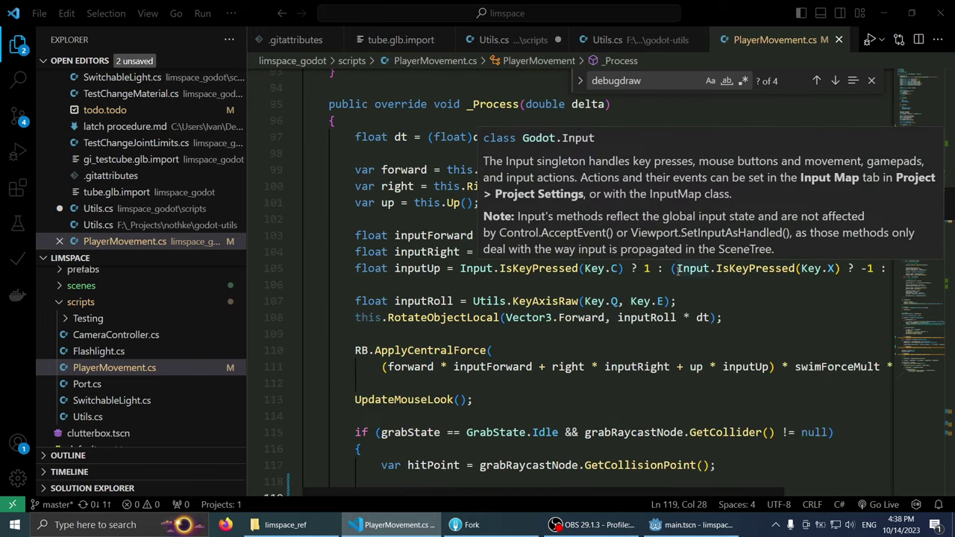
pyautogui.scroll(-2, 678, 270)
pyautogui.scroll(-2, 678, 270)
pyautogui.click(871, 80)
pyautogui.scroll(-2, 658, 236)
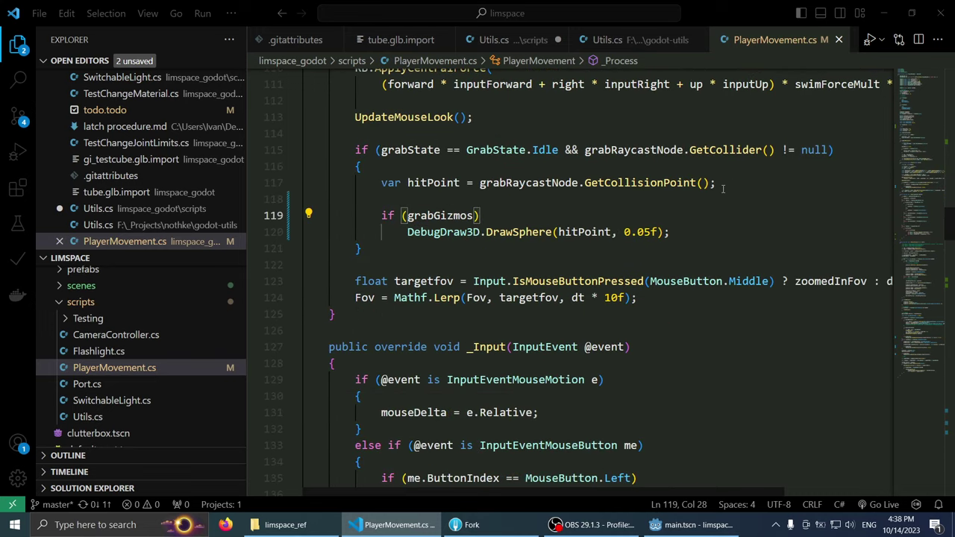
pyautogui.scroll(4, 658, 236)
pyautogui.scroll(-2, 658, 235)
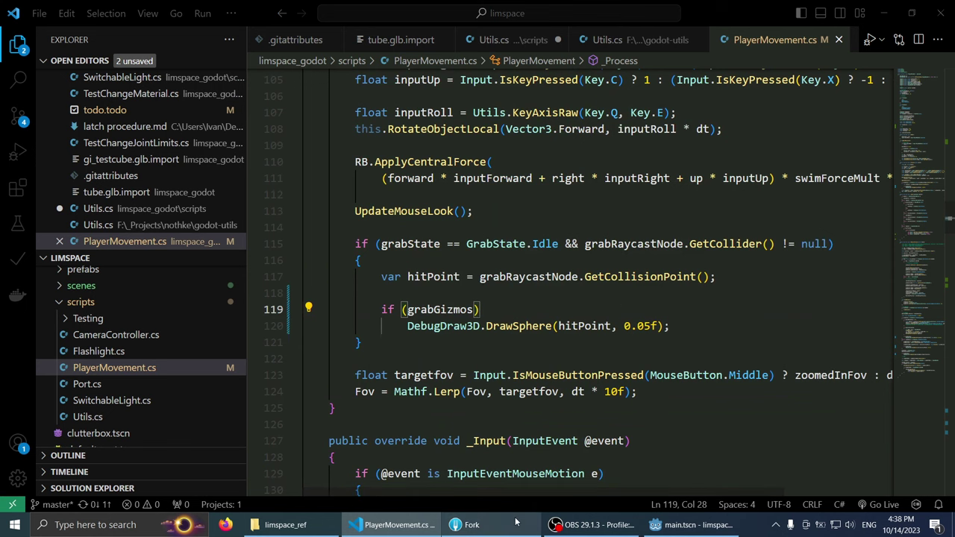
# Step: Back in Godot, play the game to check the wireframe sphere at grab points, then stop it
pyautogui.moveTo(518, 525)
pyautogui.click(680, 525)
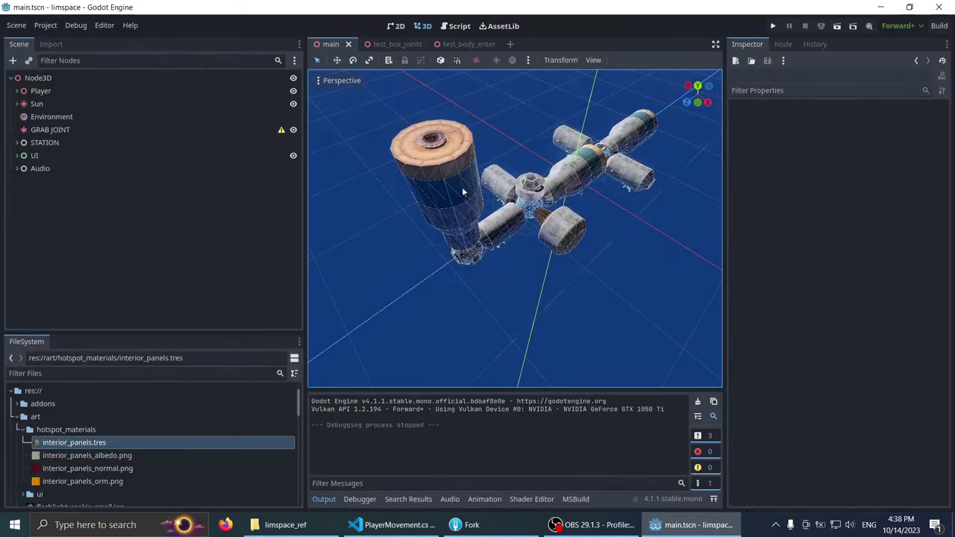
pyautogui.click(771, 27)
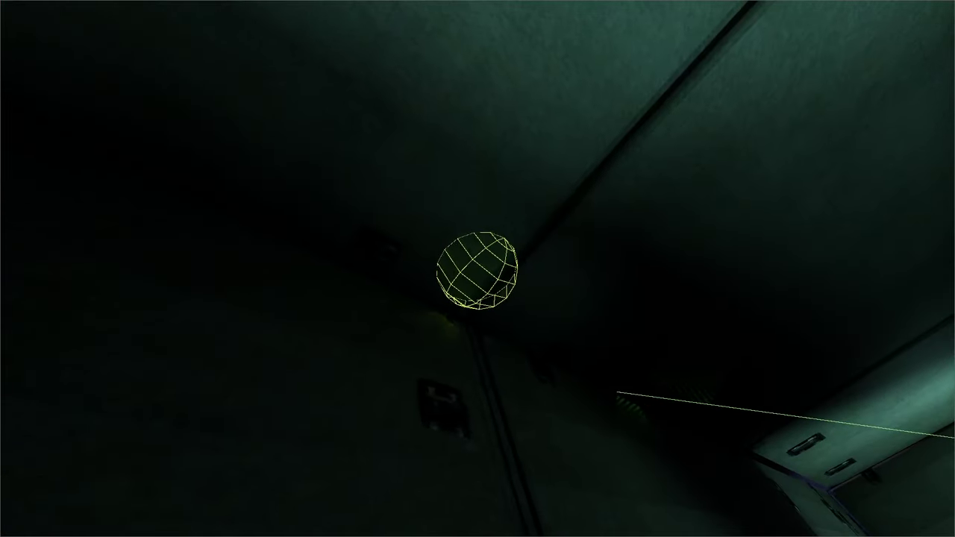
pyautogui.press('Escape')
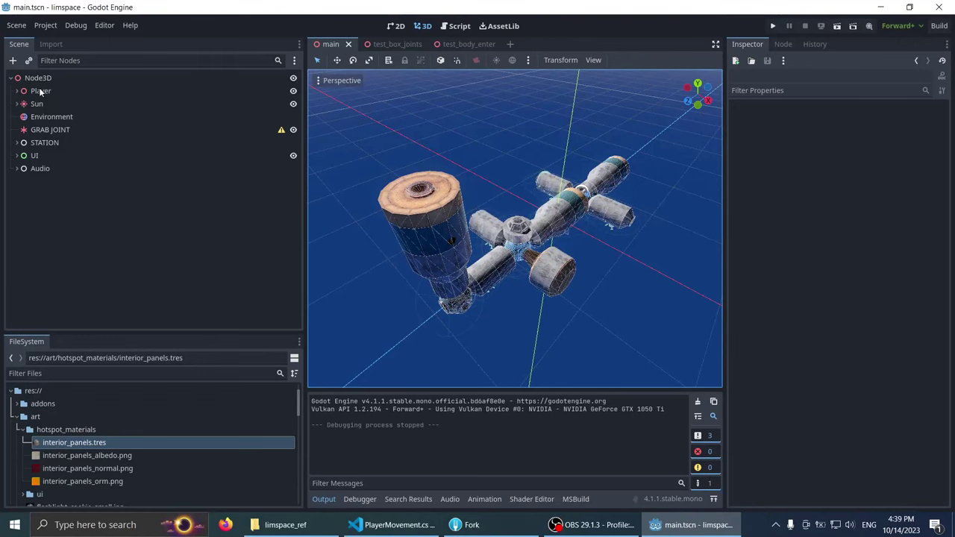
# Step: Expand the Player node and frame the viewport on its Ghost Grab Body child
pyautogui.click(41, 91)
pyautogui.scroll(-3, 451, 141)
pyautogui.scroll(5, 455, 136)
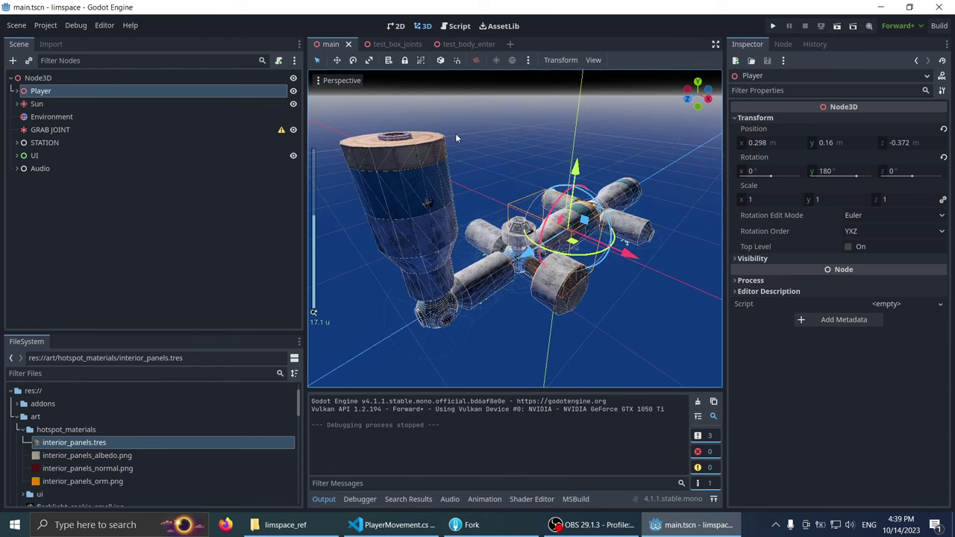
pyautogui.scroll(5, 537, 165)
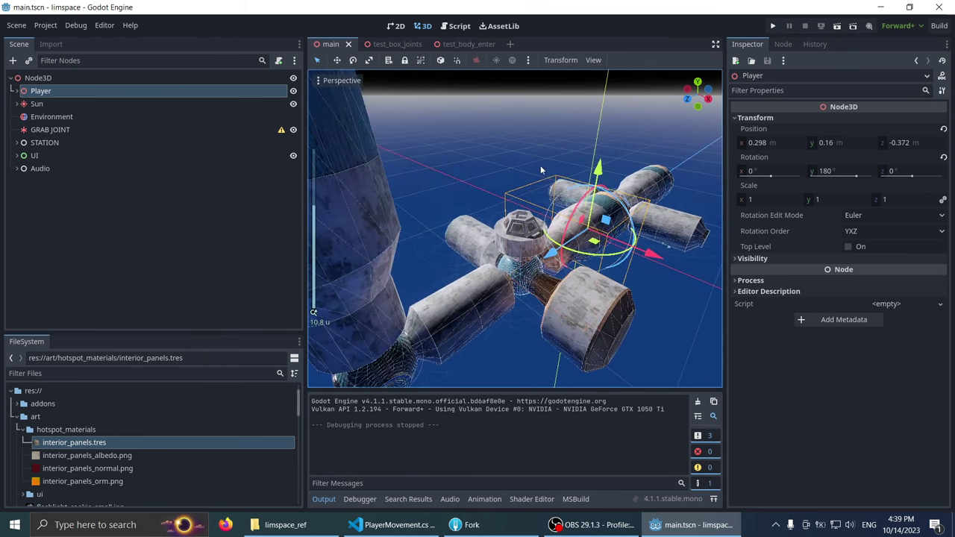
pyautogui.click(17, 91)
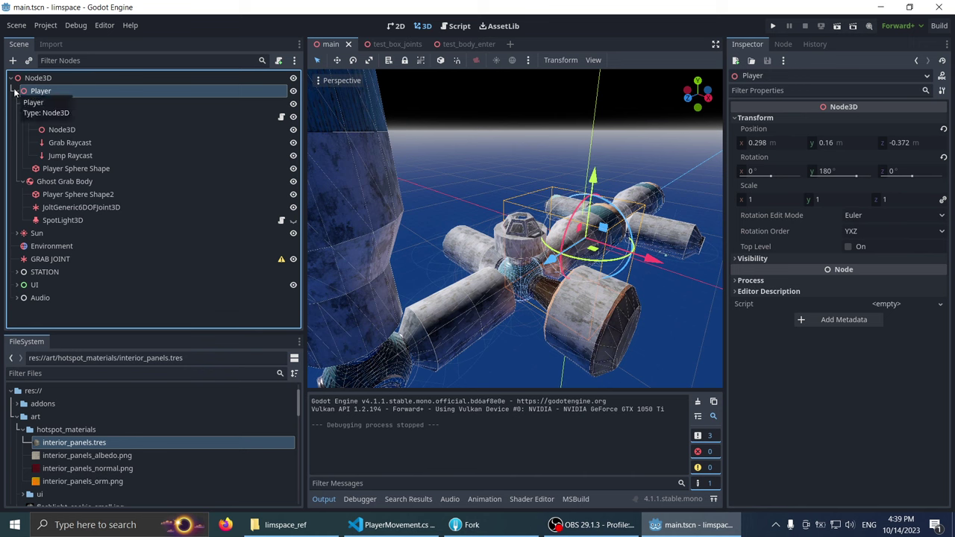
pyautogui.scroll(5, 522, 171)
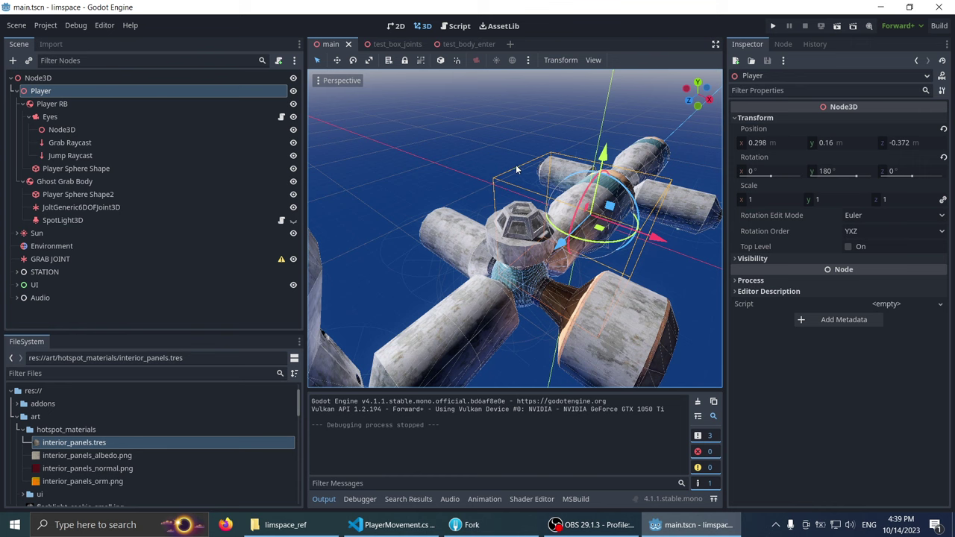
pyautogui.click(49, 181)
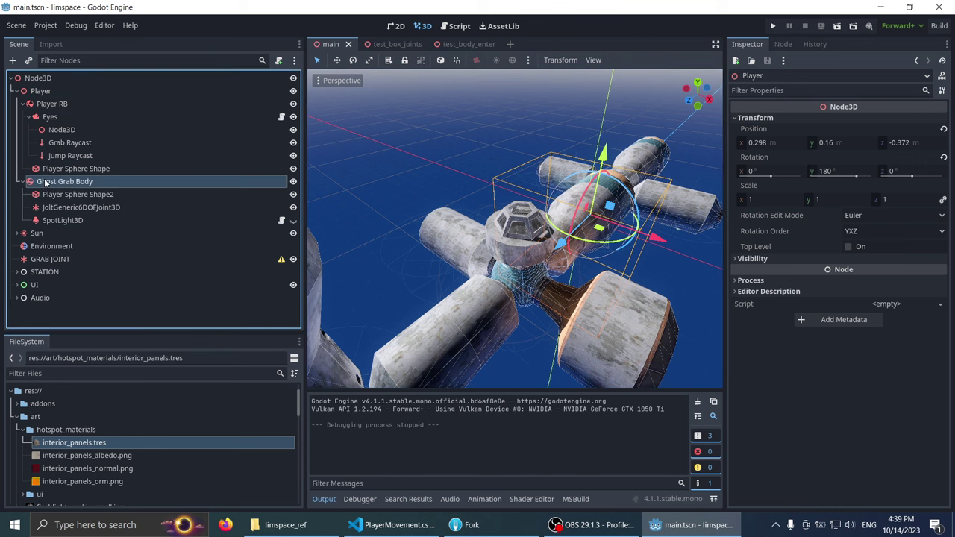
pyautogui.moveTo(421, 165); pyautogui.dragTo(426, 169, button='middle')
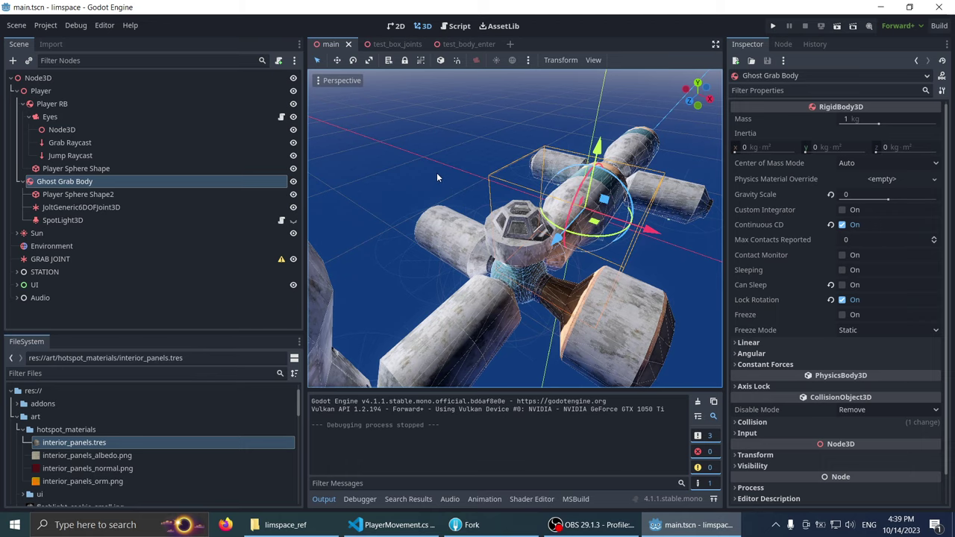
pyautogui.press('f')
pyautogui.scroll(5, 417, 142)
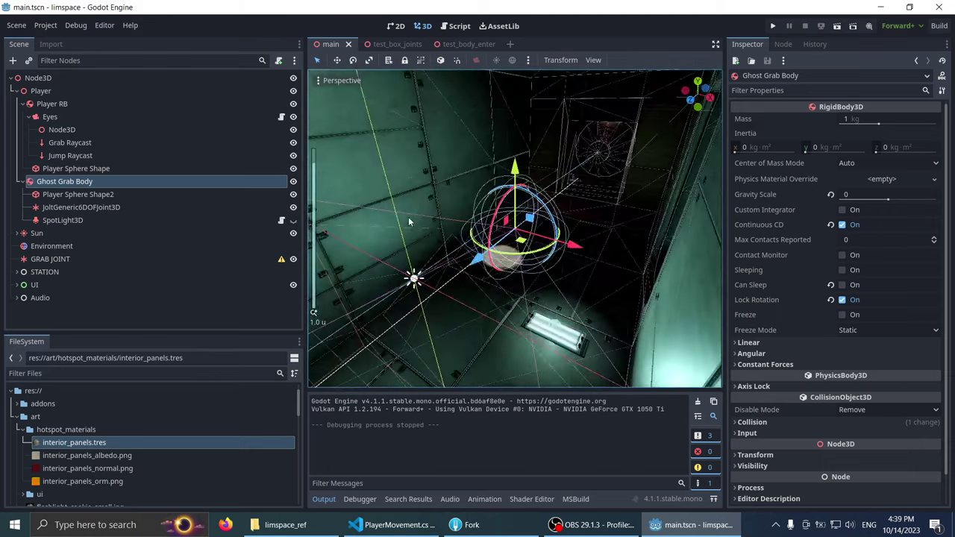
pyautogui.moveTo(408, 222); pyautogui.dragTo(401, 196, button='middle')
# Step: Rotate the Player node from 180° to 0° on Y and run the game again
pyautogui.click(52, 104)
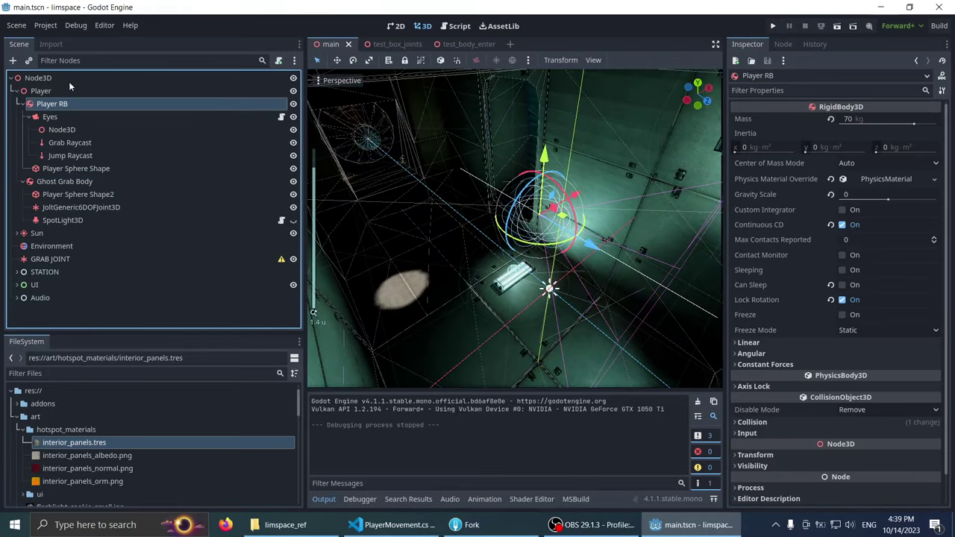
pyautogui.click(67, 86)
pyautogui.moveTo(536, 246)
pyautogui.mouseDown()
pyautogui.moveTo(580, 137)
pyautogui.moveTo(611, 136)
pyautogui.mouseUp()
pyautogui.moveTo(611, 136)
pyautogui.mouseDown(button='middle')
pyautogui.moveTo(470, 162)
pyautogui.moveTo(419, 152)
pyautogui.moveTo(445, 166)
pyautogui.moveTo(567, 120)
pyautogui.mouseUp(button='middle')
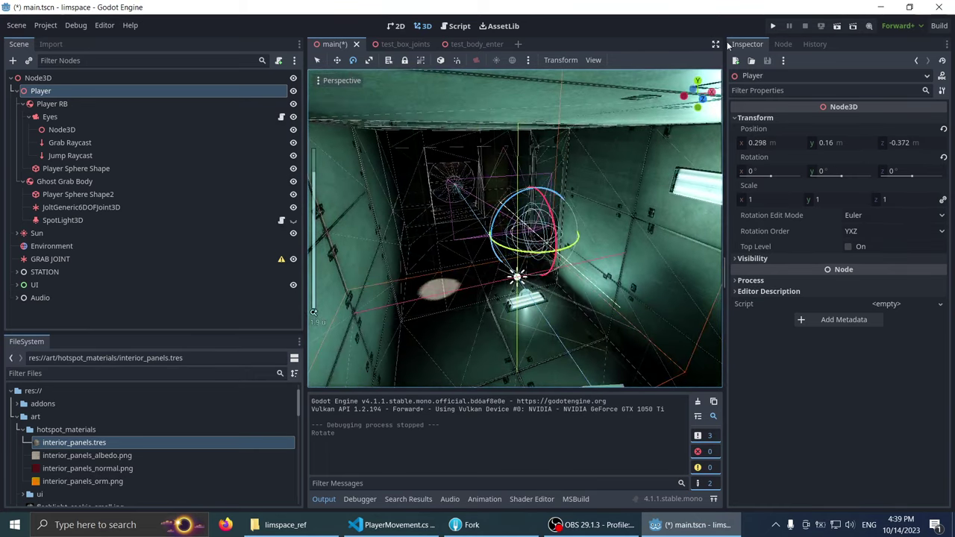
pyautogui.click(771, 27)
# Step: Save main.tscn and play-test by throwing the held cube down the corridor, then quit
pyautogui.press('F5')
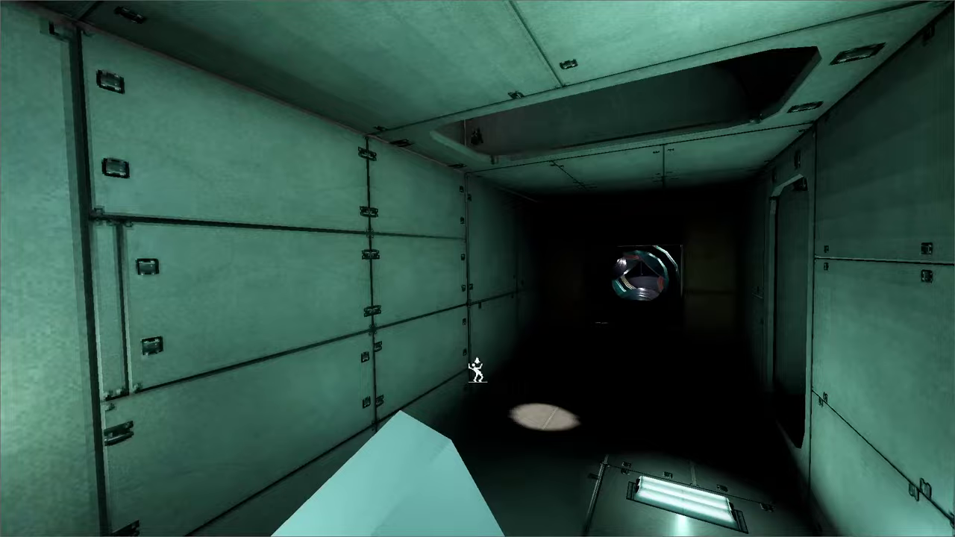
pyautogui.click(476, 371)
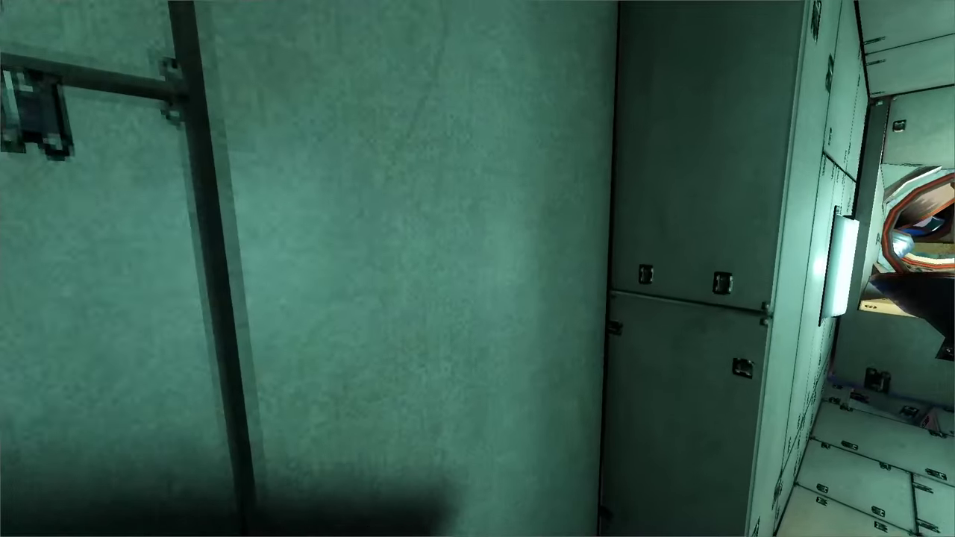
pyautogui.press('Escape')
pyautogui.moveTo(480, 276); pyautogui.dragTo(395, 186, button='right')
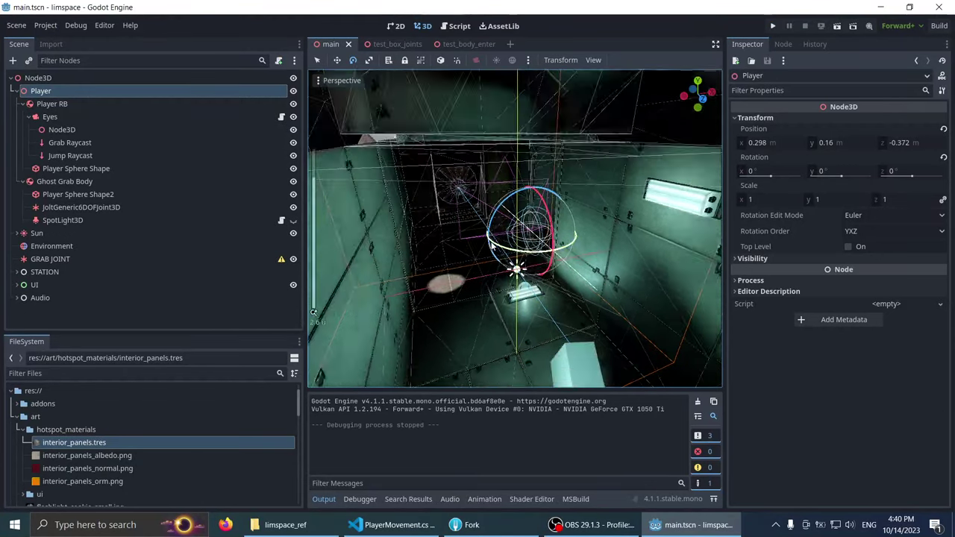
# Step: Select the UI node to show the Jump Icon canvas, then launch Krita from the Start menu
pyautogui.click(33, 284)
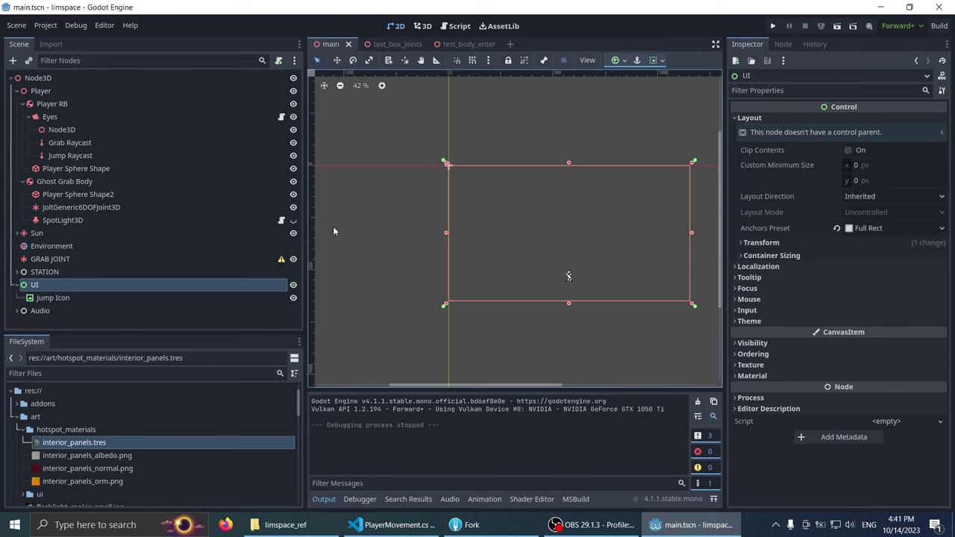
pyautogui.click(15, 524)
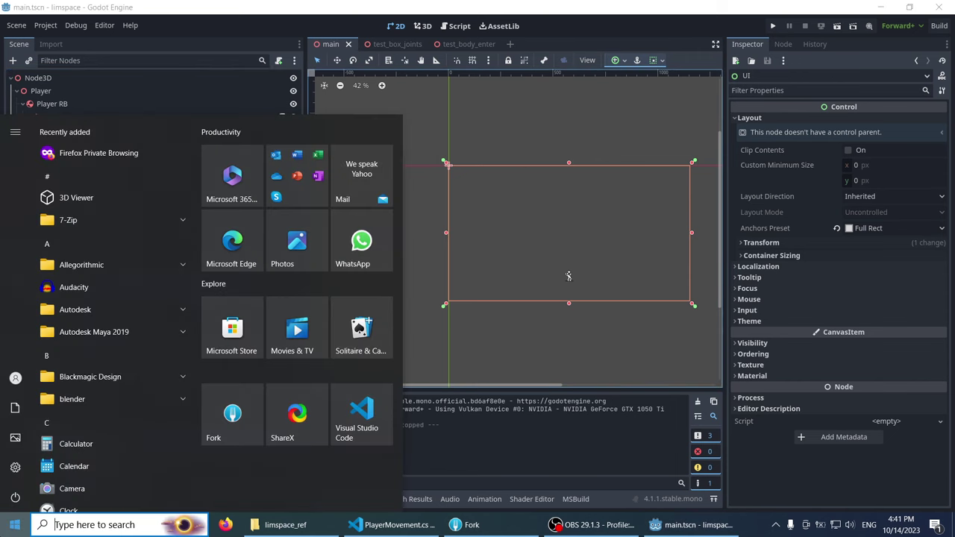
pyautogui.moveTo(6, 242)
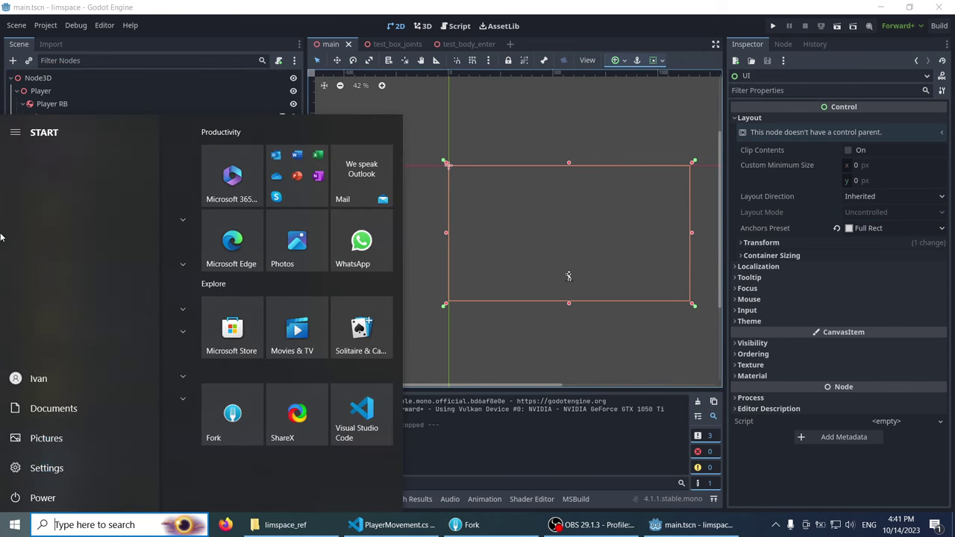
pyautogui.write('krita')
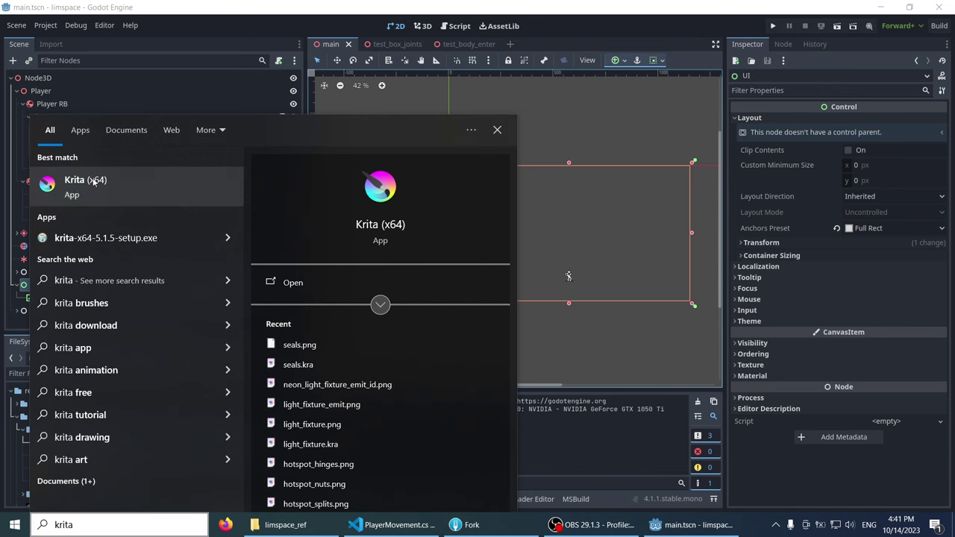
pyautogui.click(92, 181)
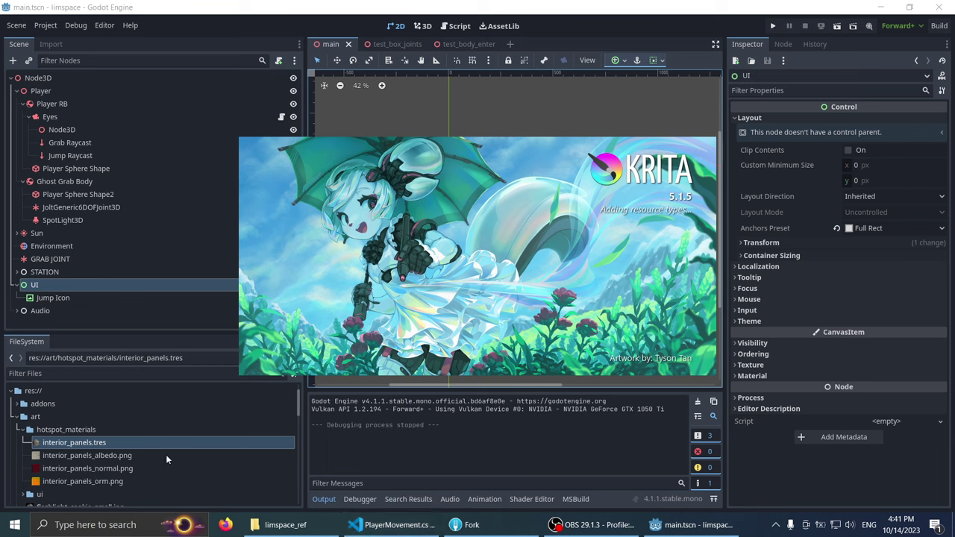
# Step: Navigate File Explorer from _Projects through nothke and limspace into limspace_godot
pyautogui.click(282, 525)
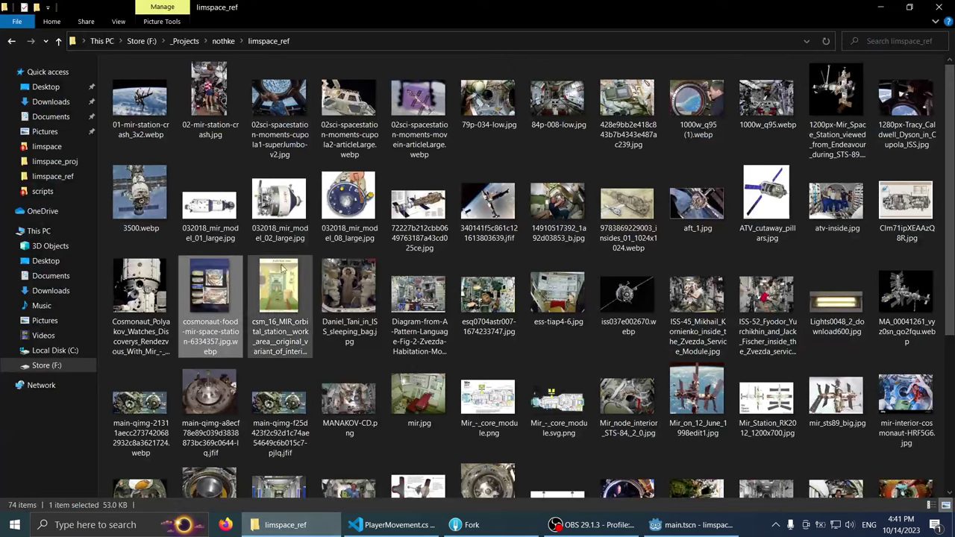
pyautogui.click(186, 41)
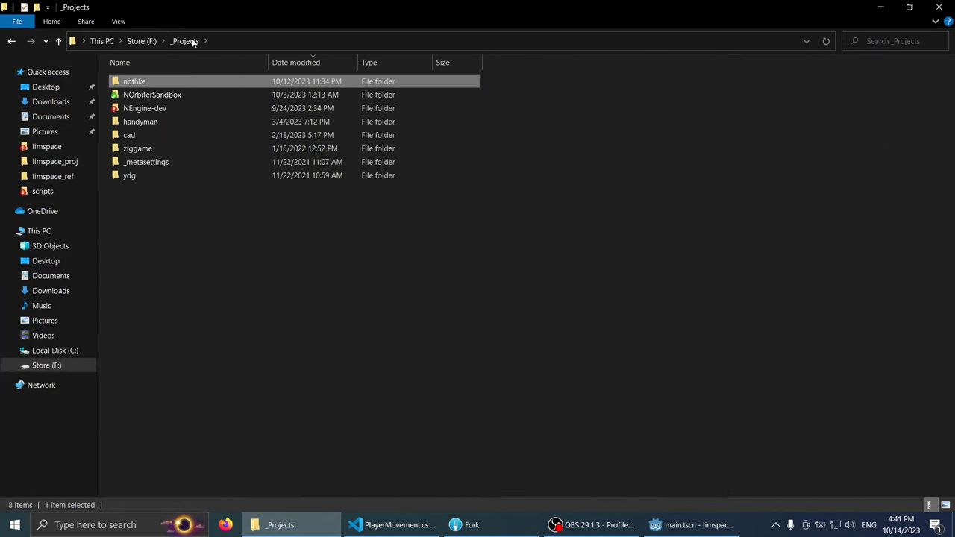
pyautogui.doubleClick(144, 80)
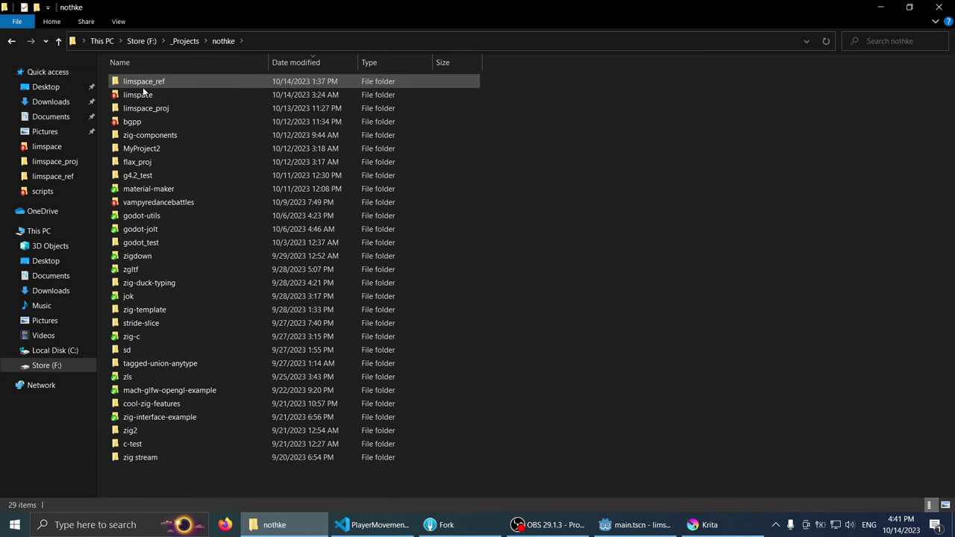
pyautogui.doubleClick(147, 108)
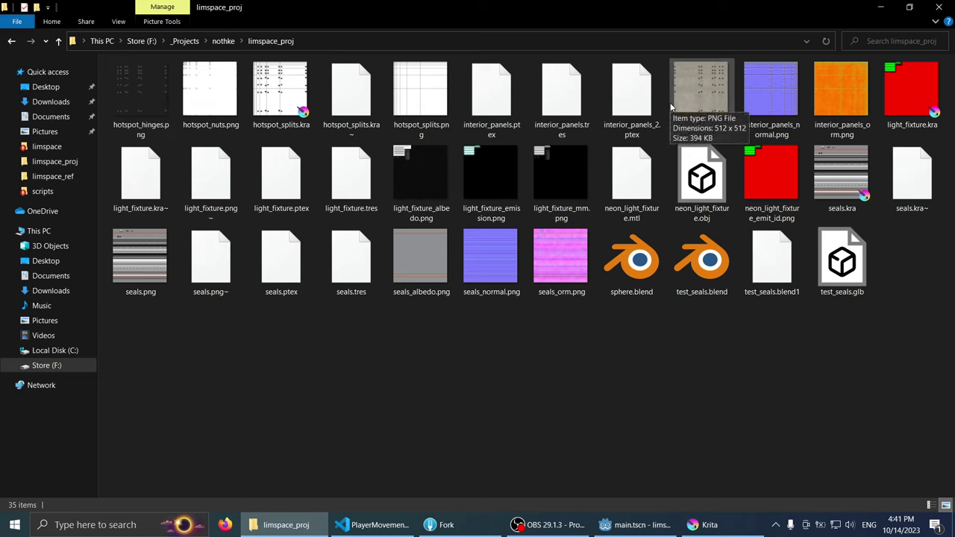
pyautogui.click(223, 42)
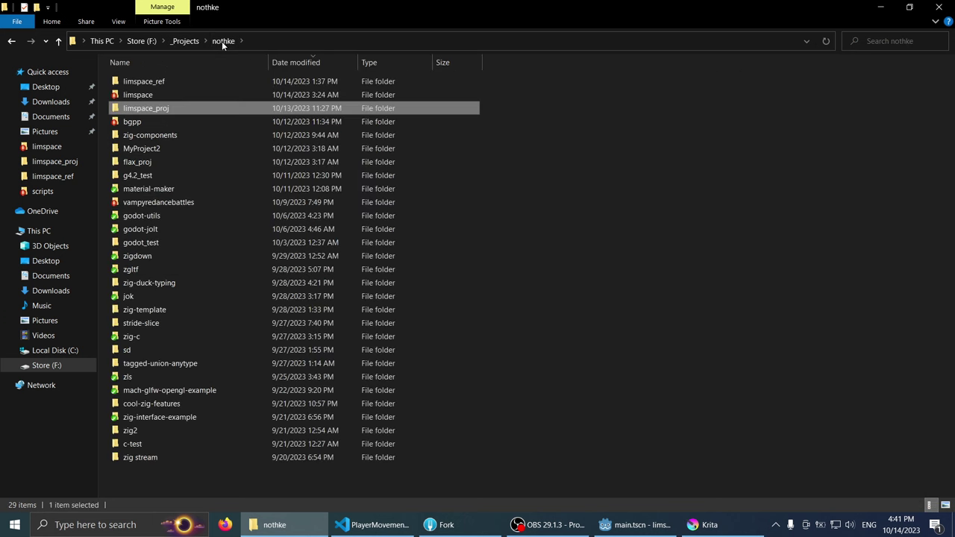
pyautogui.doubleClick(171, 91)
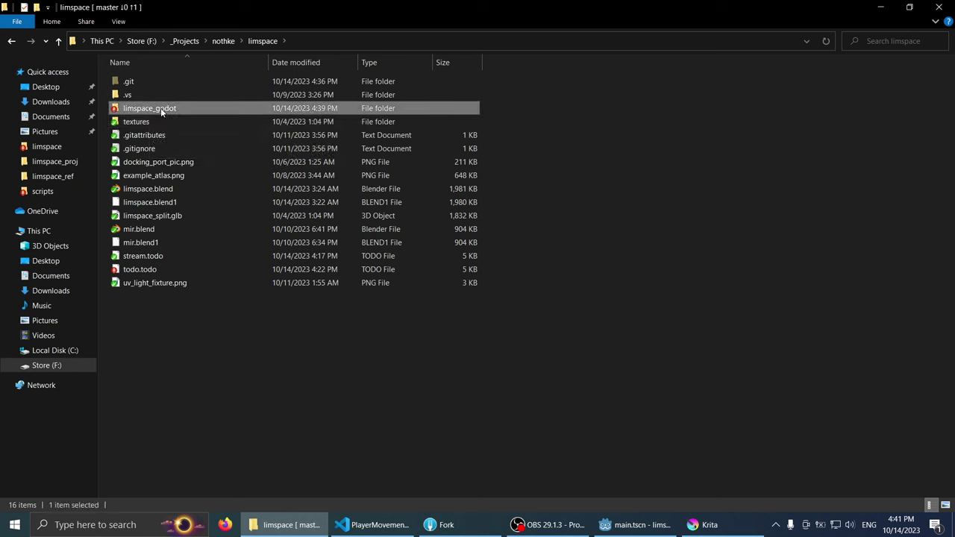
pyautogui.doubleClick(161, 108)
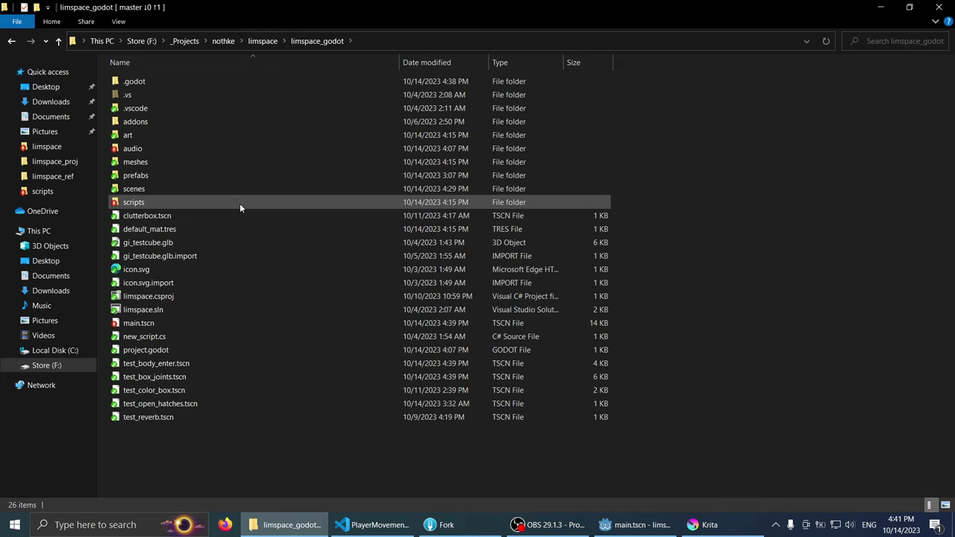
# Step: Open the art\ui folder and drag jump_icon.png toward Krita
pyautogui.click(709, 525)
pyautogui.click(715, 526)
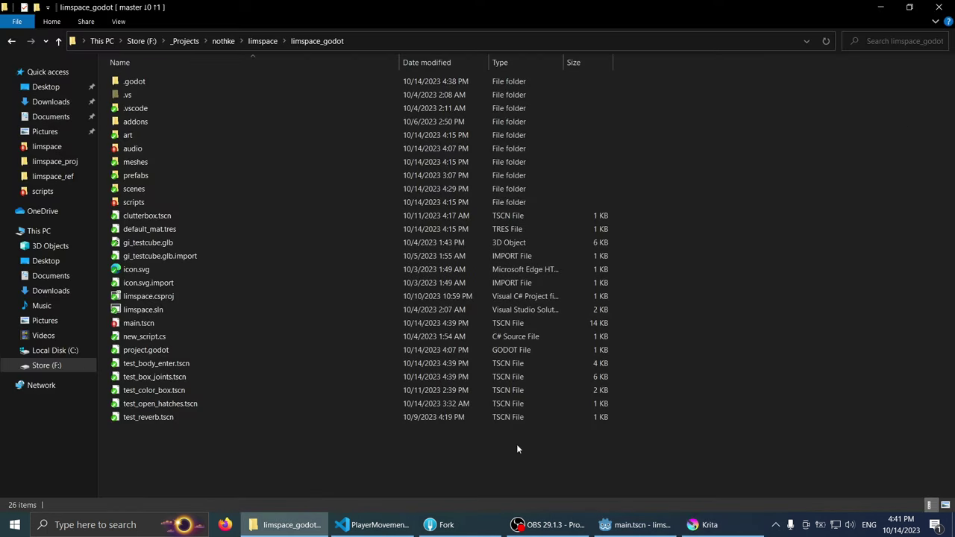
pyautogui.click(704, 526)
pyautogui.scroll(-2, 198, 298)
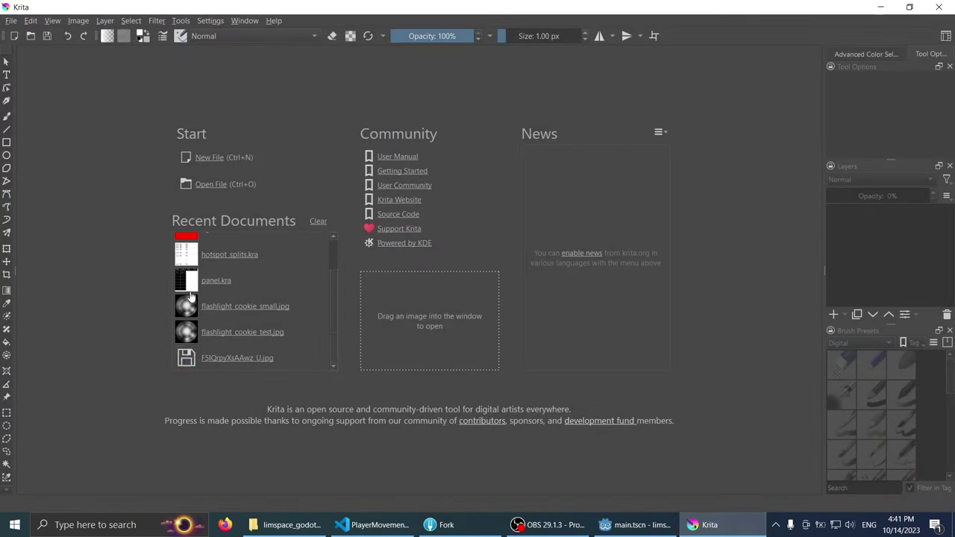
pyautogui.click(704, 525)
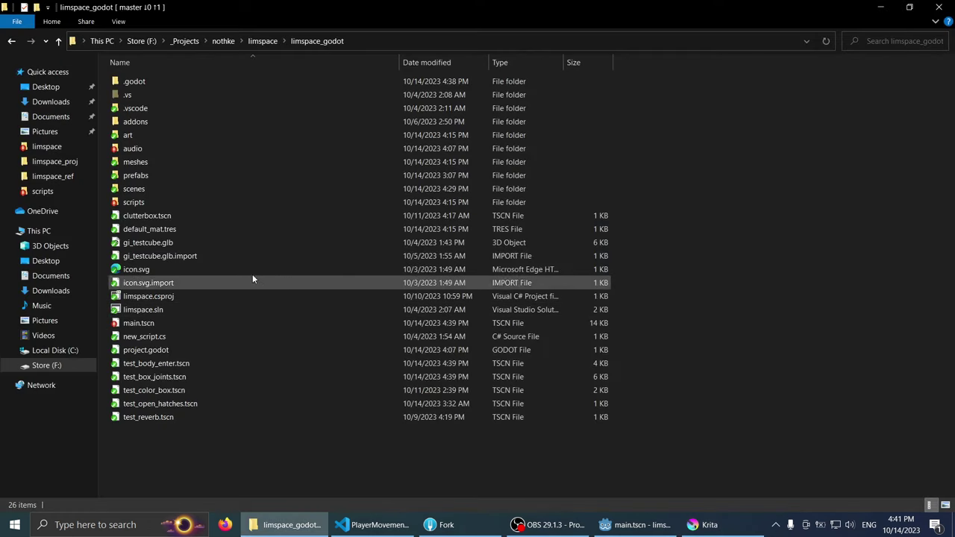
pyautogui.doubleClick(142, 134)
pyautogui.click(189, 93)
pyautogui.doubleClick(188, 92)
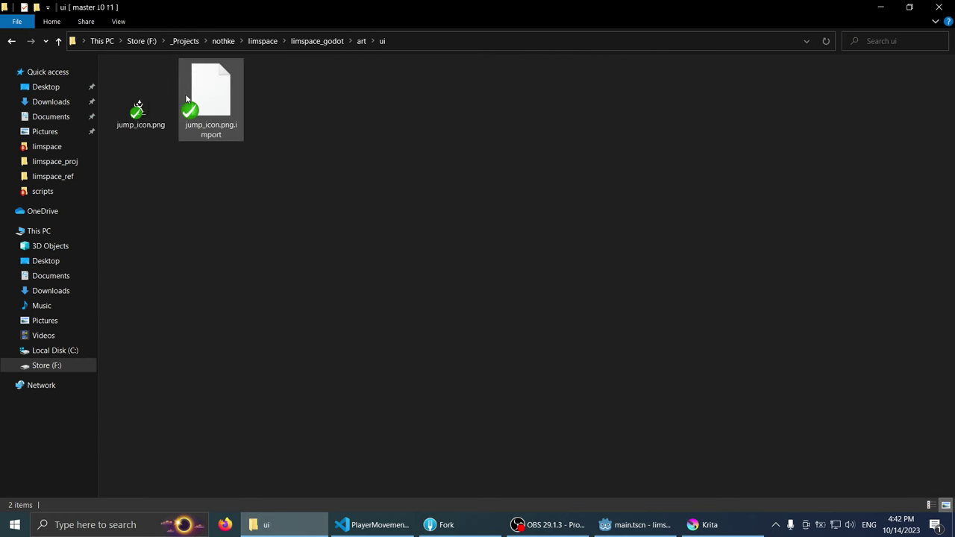
pyautogui.moveTo(140, 96); pyautogui.dragTo(313, 205)
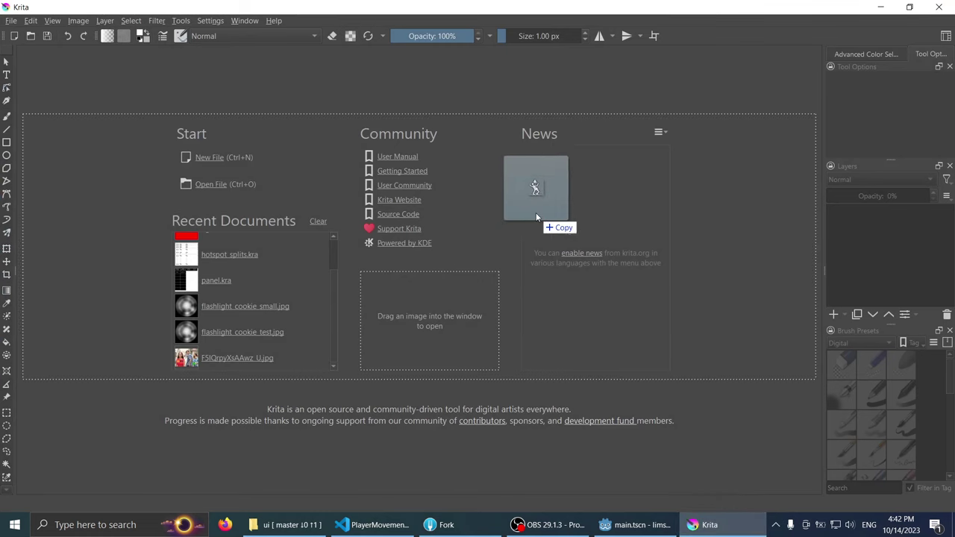
# Step: Drop jump_icon.png into Krita to open it and enlarge the Layers panel
pyautogui.moveTo(313, 205); pyautogui.dragTo(503, 209)
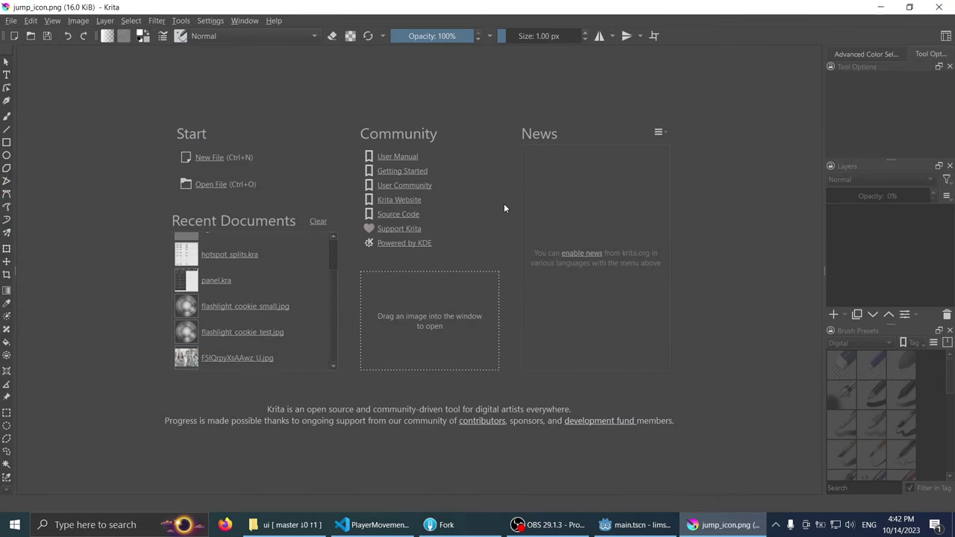
pyautogui.scroll(-1, 488, 212)
pyautogui.scroll(-1, 437, 186)
pyautogui.scroll(1, 437, 187)
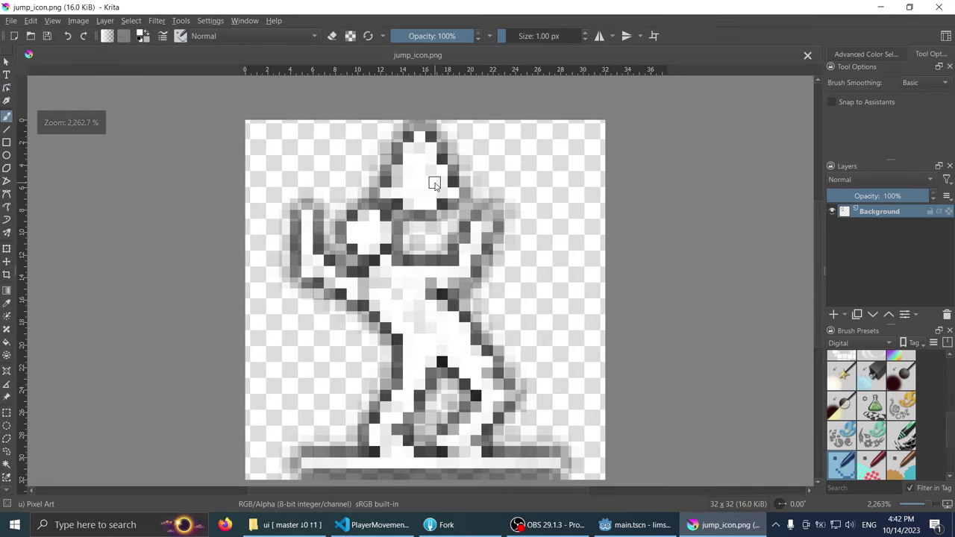
pyautogui.scroll(-1, 408, 174)
pyautogui.scroll(1, 453, 246)
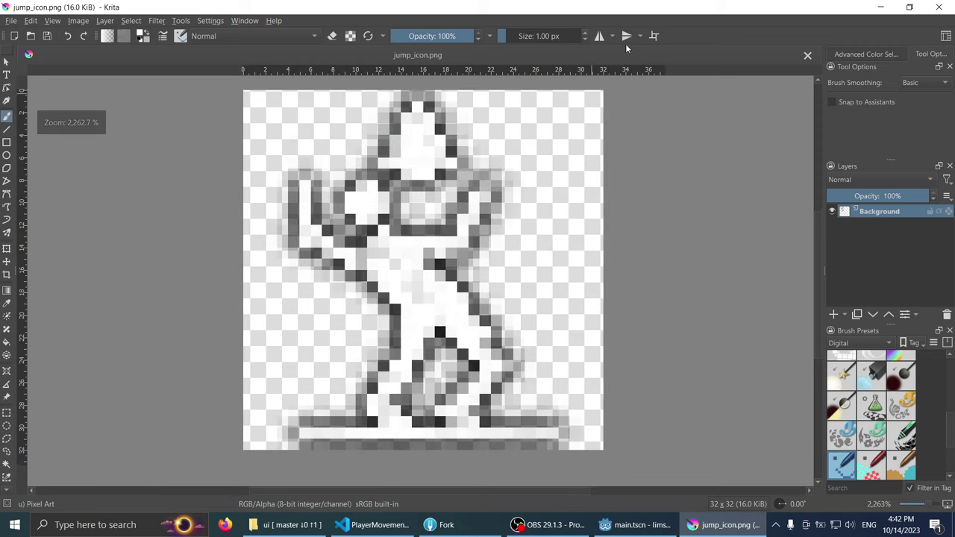
pyautogui.scroll(-1, 492, 199)
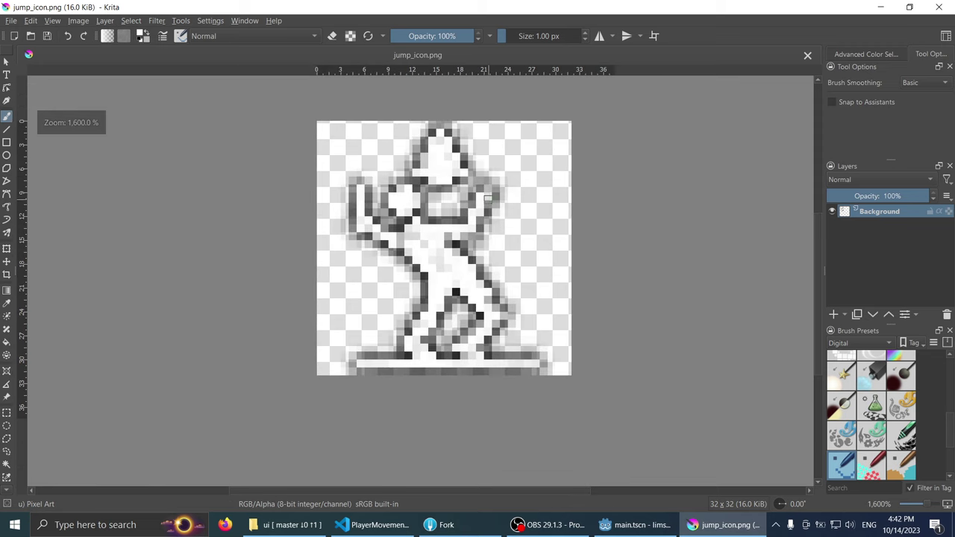
pyautogui.scroll(-1, 443, 228)
pyautogui.scroll(1, 432, 246)
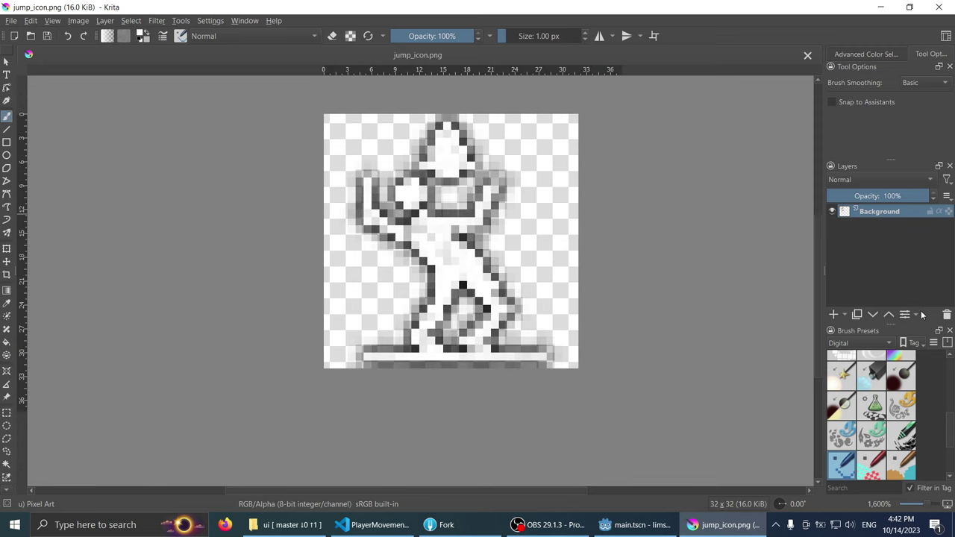
pyautogui.moveTo(917, 331); pyautogui.dragTo(917, 399)
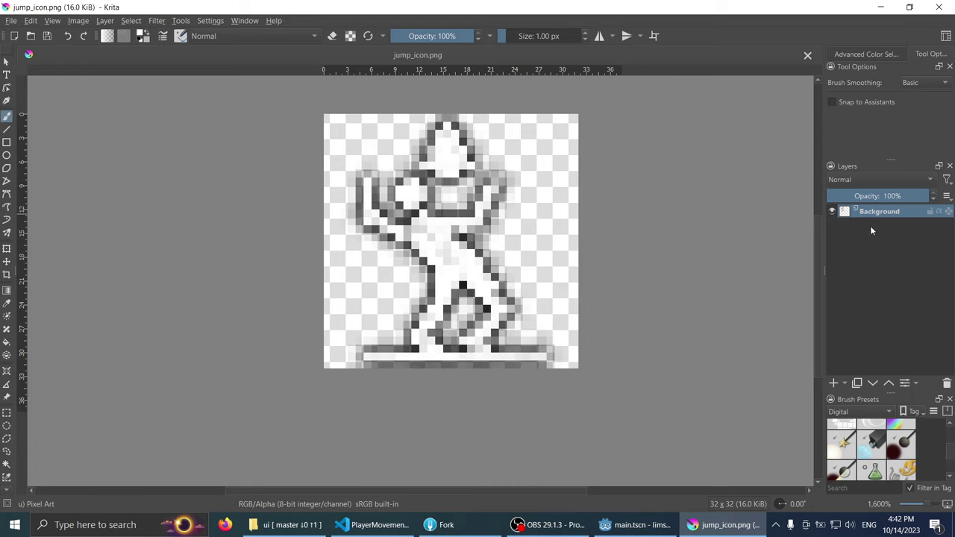
# Step: Add Paint Layer 1 and hide the Background layer
pyautogui.click(831, 211)
pyautogui.click(832, 213)
pyautogui.click(833, 213)
pyautogui.click(833, 213)
pyautogui.click(833, 383)
pyautogui.click(832, 226)
pyautogui.click(832, 225)
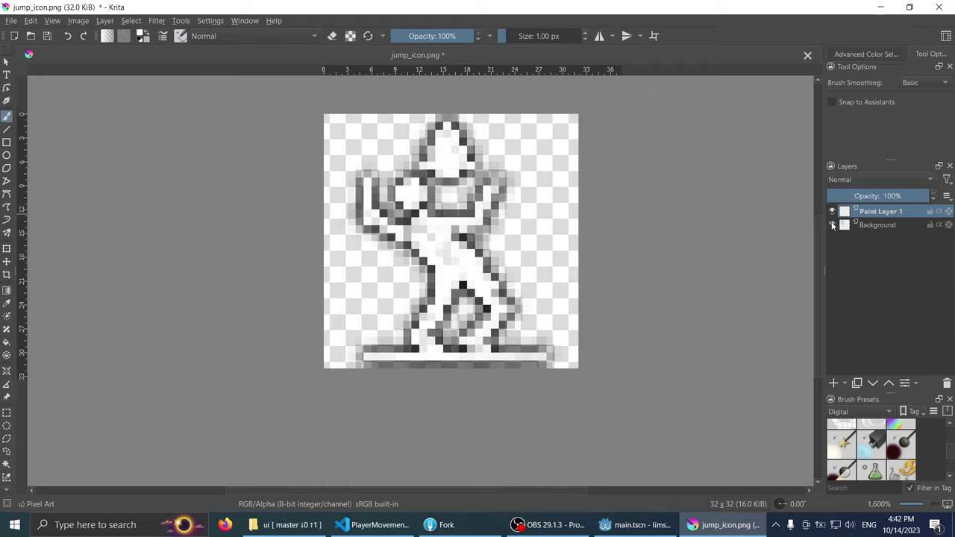
pyautogui.click(832, 225)
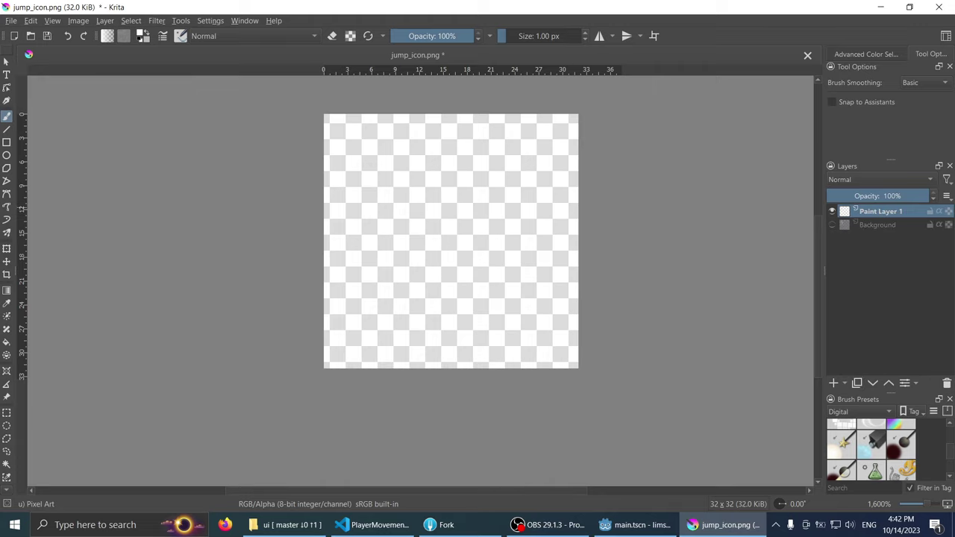
pyautogui.click(831, 224)
pyautogui.click(831, 225)
pyautogui.scroll(2, 474, 191)
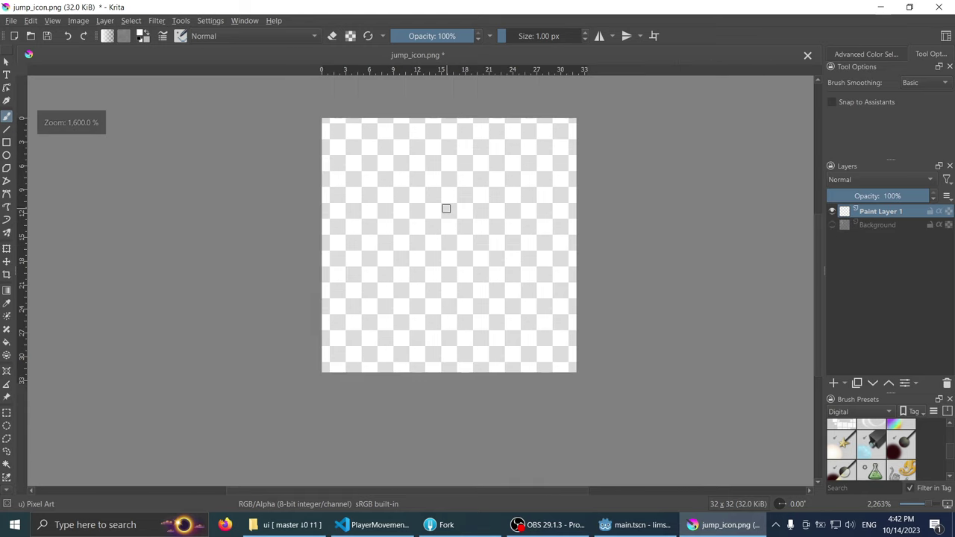
pyautogui.scroll(-2, 445, 207)
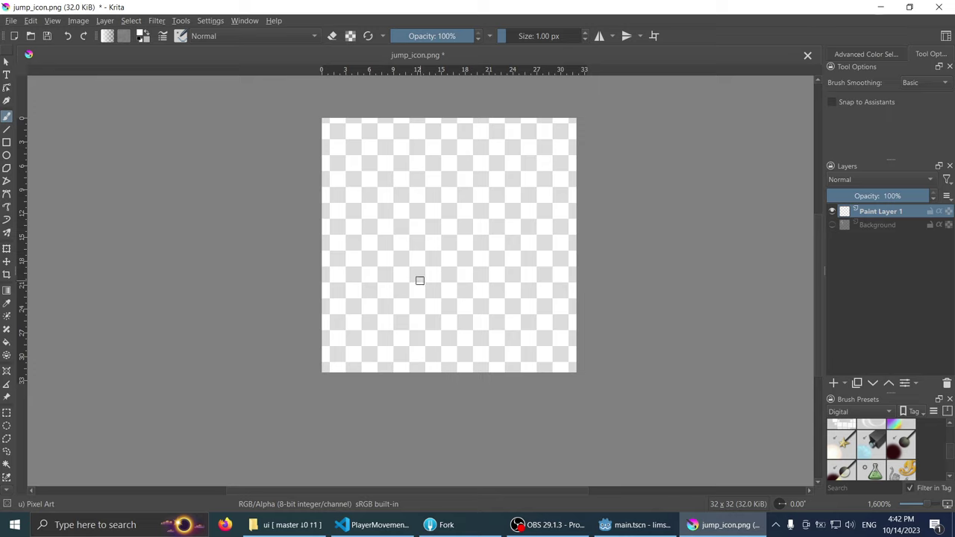
# Step: Paint a few white strokes on Paint Layer 1, then open the add-layer/mask list
pyautogui.moveTo(420, 279)
pyautogui.mouseDown()
pyautogui.moveTo(396, 224)
pyautogui.moveTo(408, 227)
pyautogui.mouseUp()
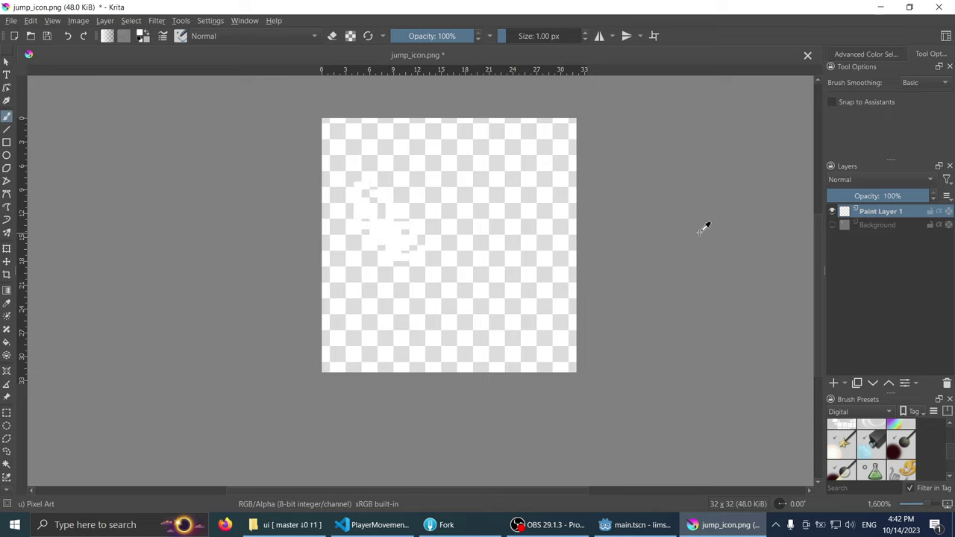
pyautogui.click(845, 383)
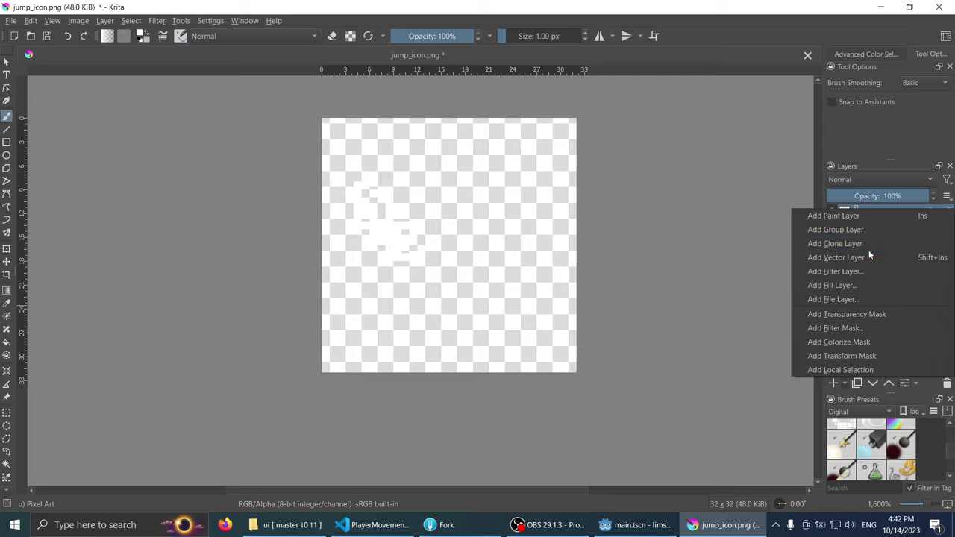
pyautogui.click(900, 159)
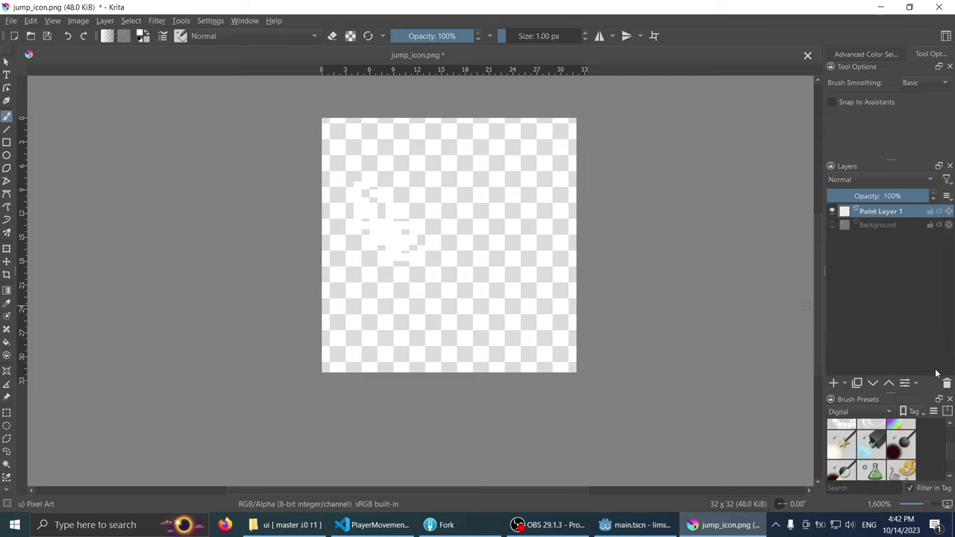
pyautogui.click(916, 383)
pyautogui.click(861, 140)
pyautogui.click(847, 385)
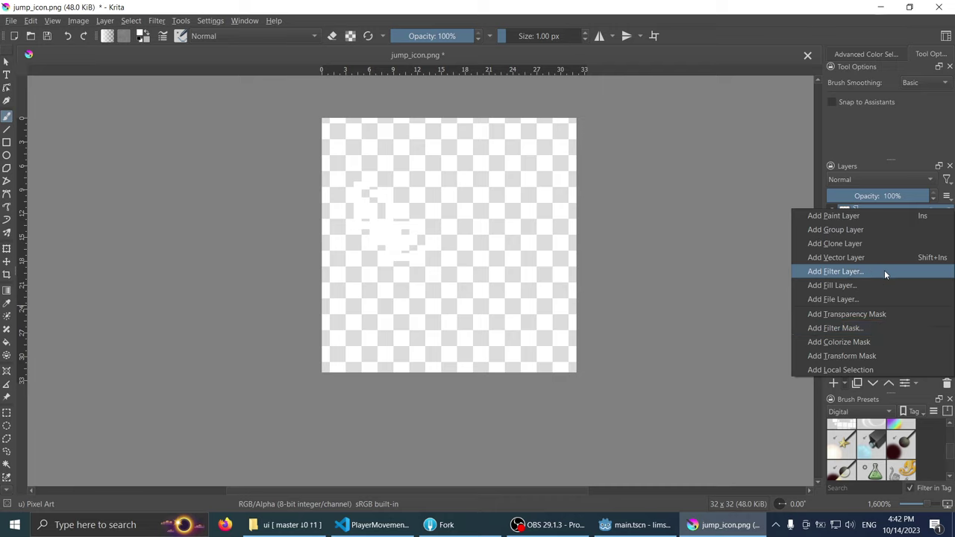
# Step: Give Paint Layer 1 an HSV/HSL Colorize filter mask: hue 316, saturation 80, lightness 53
pyautogui.click(884, 328)
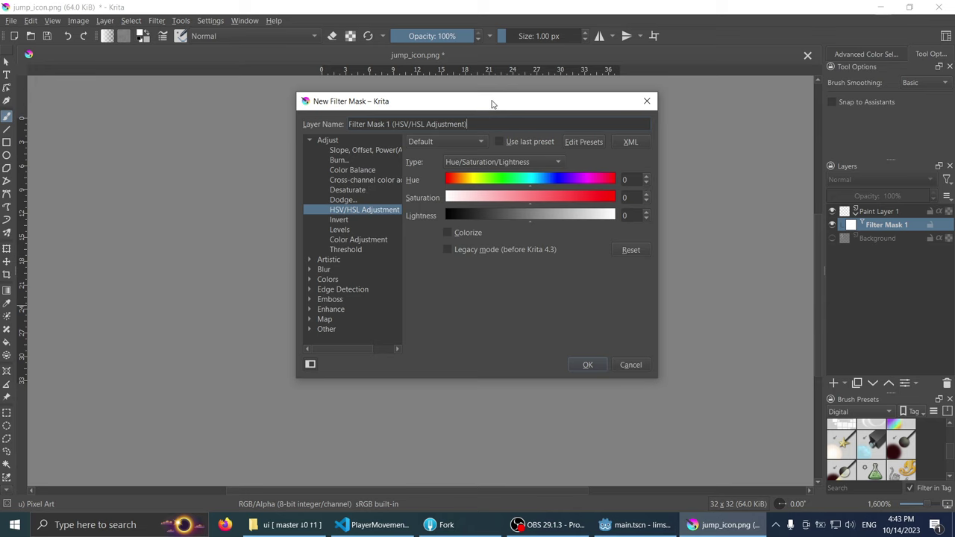
pyautogui.moveTo(492, 102); pyautogui.dragTo(615, 203)
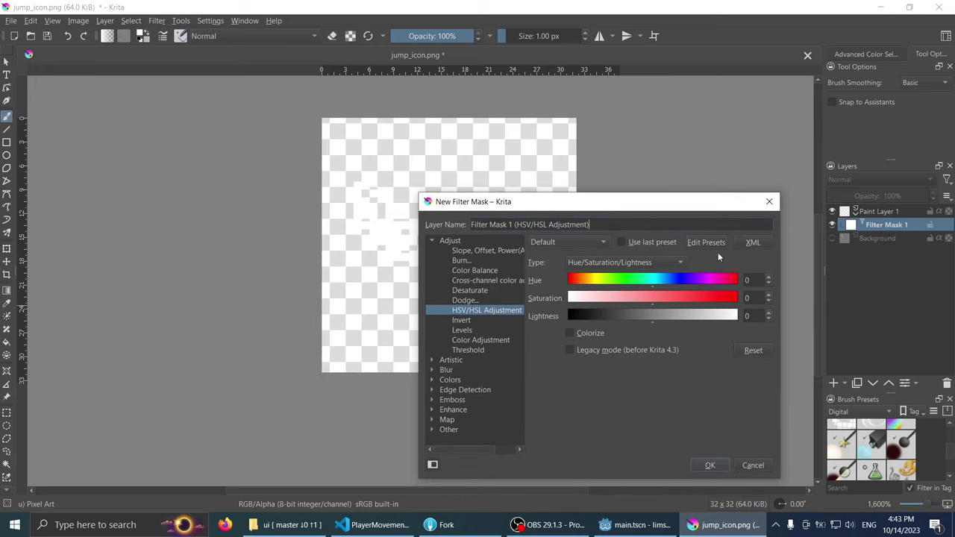
pyautogui.moveTo(669, 281); pyautogui.dragTo(621, 288)
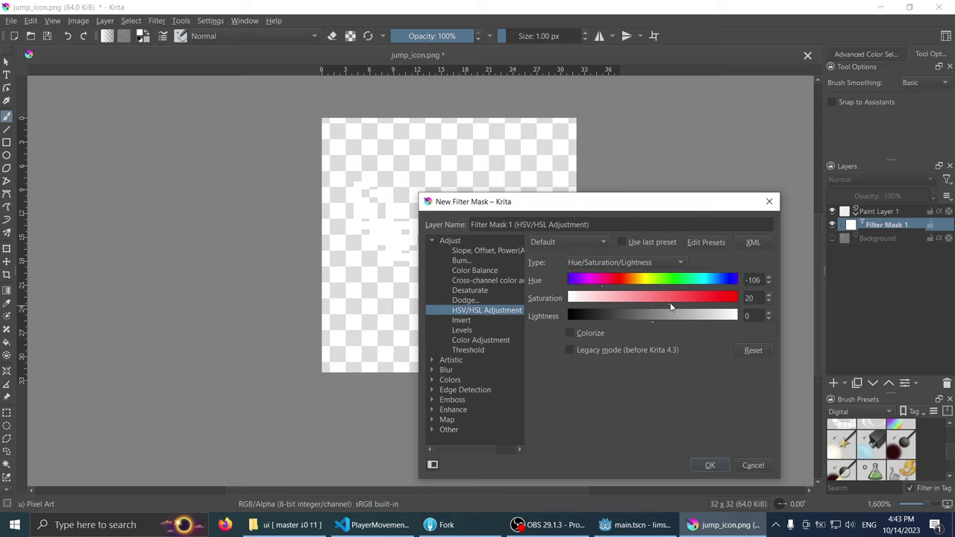
pyautogui.moveTo(671, 308); pyautogui.dragTo(705, 310)
pyautogui.click(597, 333)
pyautogui.moveTo(639, 282); pyautogui.dragTo(716, 281)
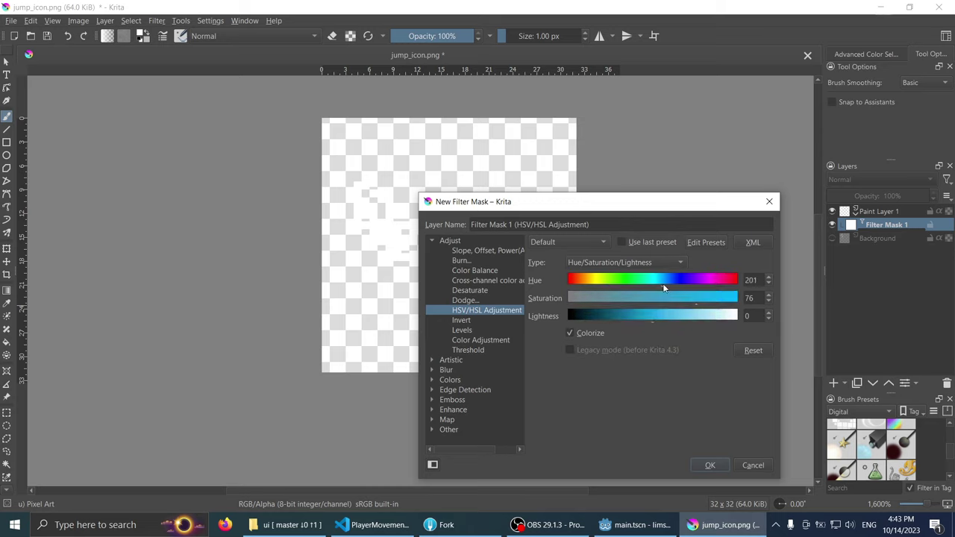
pyautogui.moveTo(647, 306); pyautogui.dragTo(699, 317)
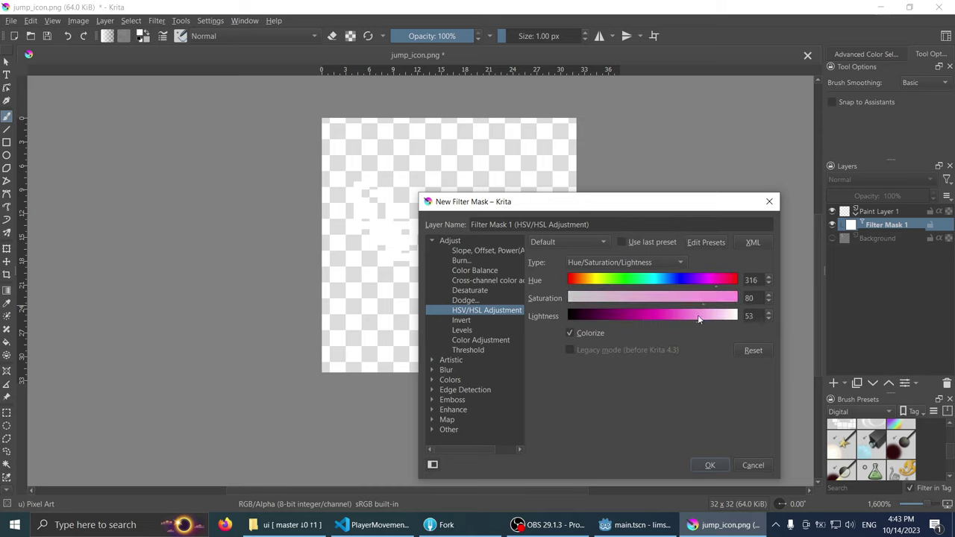
pyautogui.click(693, 464)
pyautogui.scroll(2, 373, 224)
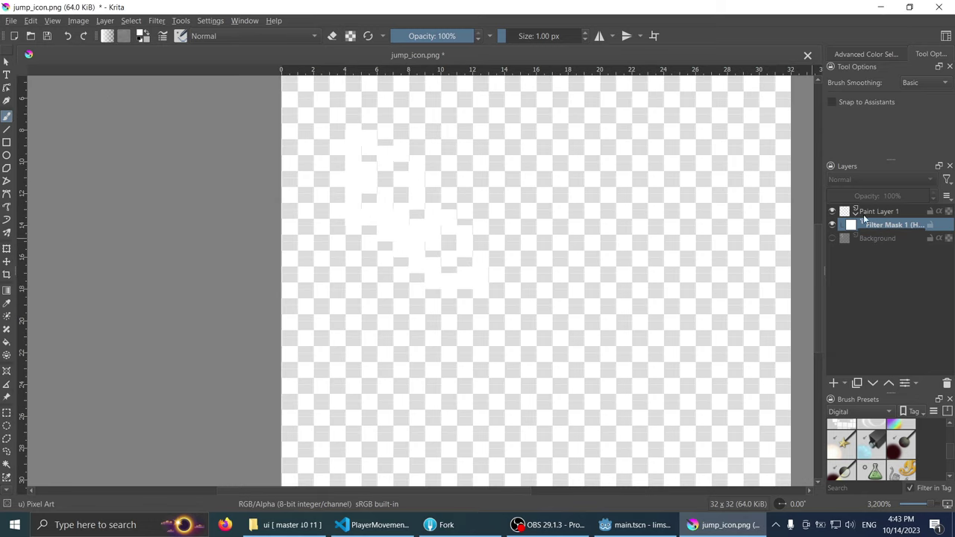
# Step: Paint more white pixels on Paint Layer 1, then reselect Filter Mask 1
pyautogui.click(872, 211)
pyautogui.moveTo(676, 216); pyautogui.dragTo(518, 245)
pyautogui.click(867, 226)
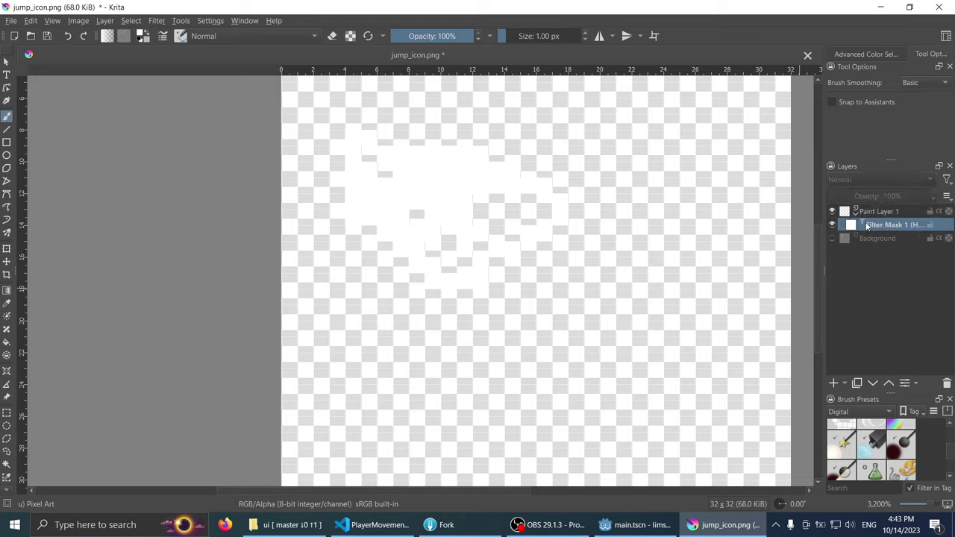
pyautogui.doubleClick(854, 227)
pyautogui.click(875, 215)
pyautogui.doubleClick(877, 224)
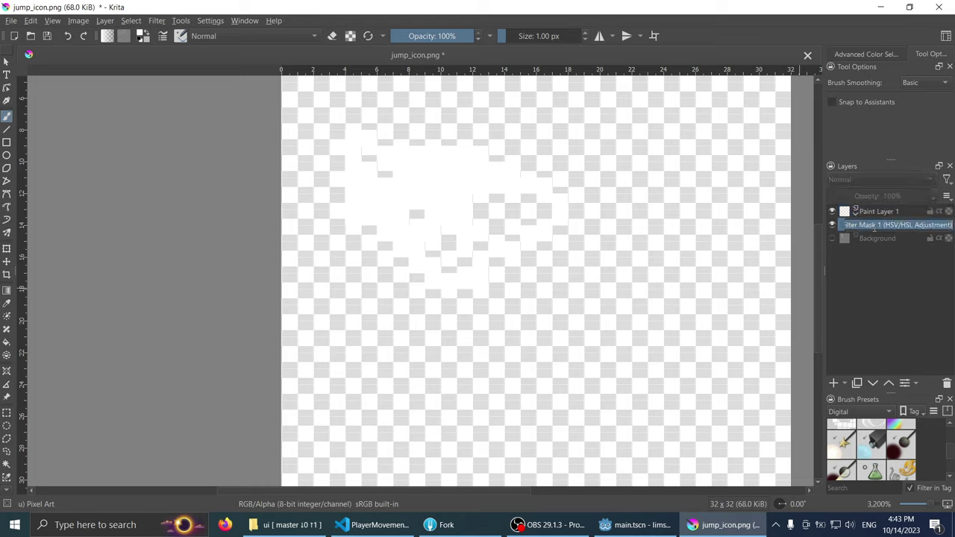
pyautogui.click(877, 215)
pyautogui.click(881, 223)
# Step: Try lightness -100 and then -32 on Filter Mask 1's Hue/Saturation/Lightness settings, then discard the changes
pyautogui.rightClick(885, 227)
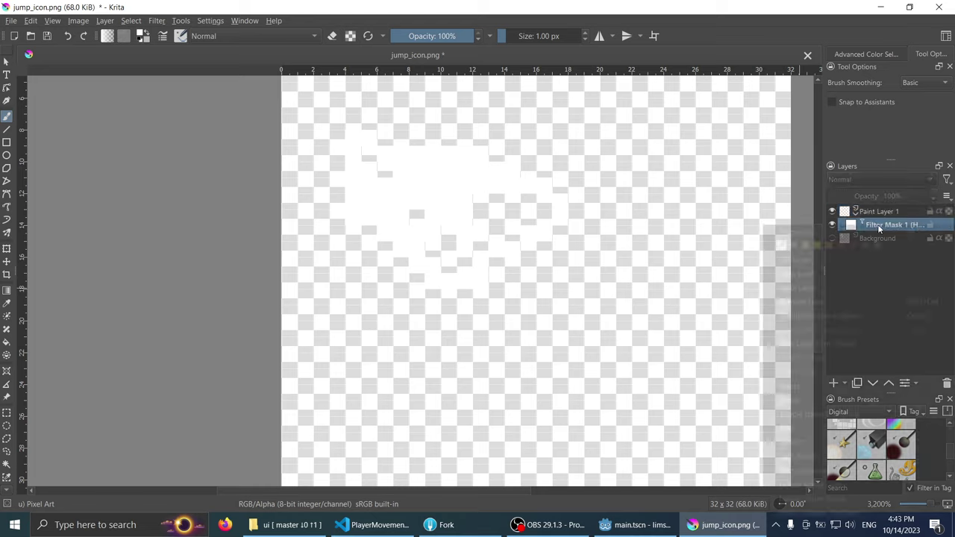
pyautogui.click(870, 231)
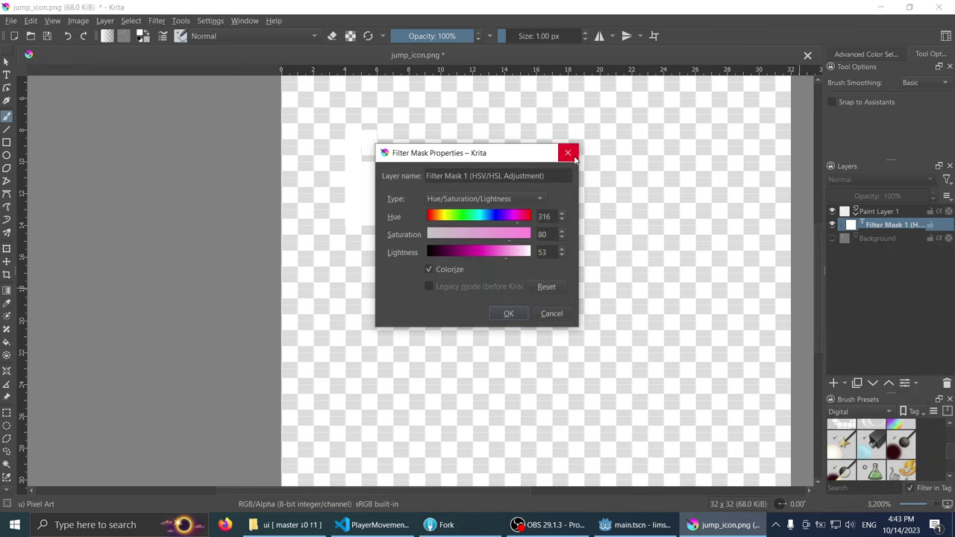
pyautogui.click(468, 198)
pyautogui.click(462, 204)
pyautogui.moveTo(479, 255); pyautogui.dragTo(427, 252)
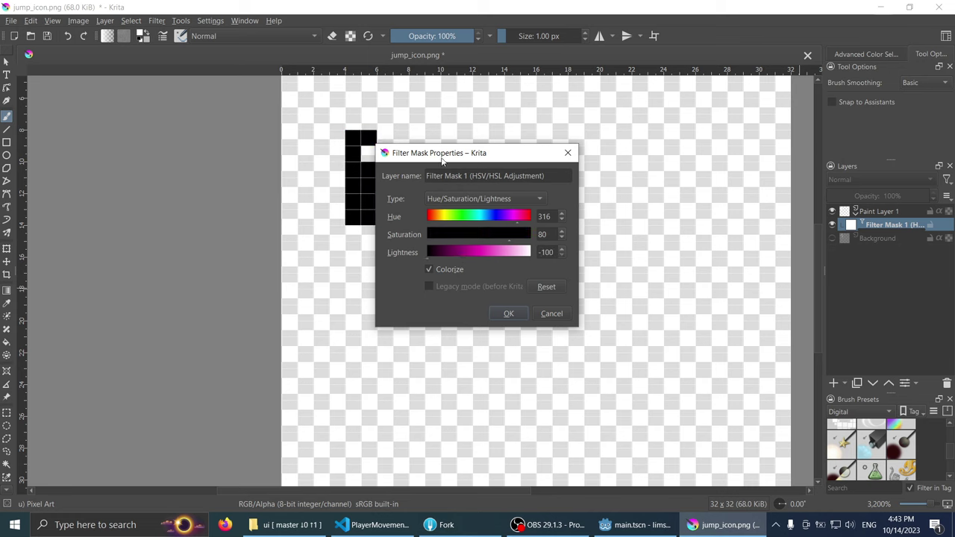
pyautogui.moveTo(447, 153); pyautogui.dragTo(636, 236)
pyautogui.moveTo(660, 339); pyautogui.dragTo(653, 341)
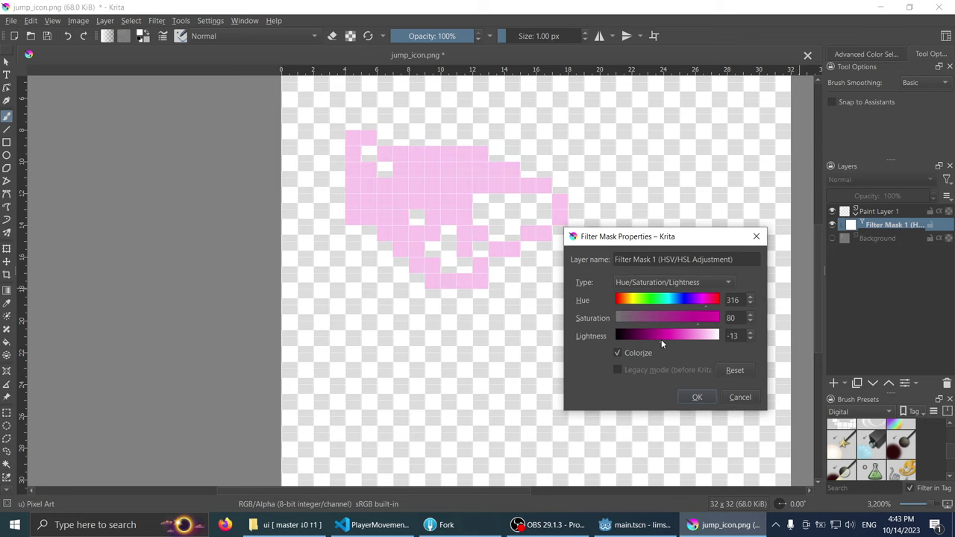
pyautogui.click(739, 397)
# Step: Reopen the filter mask's properties and close them unchanged, then add Paint Layer 2 above Paint Layer 1
pyautogui.rightClick(900, 221)
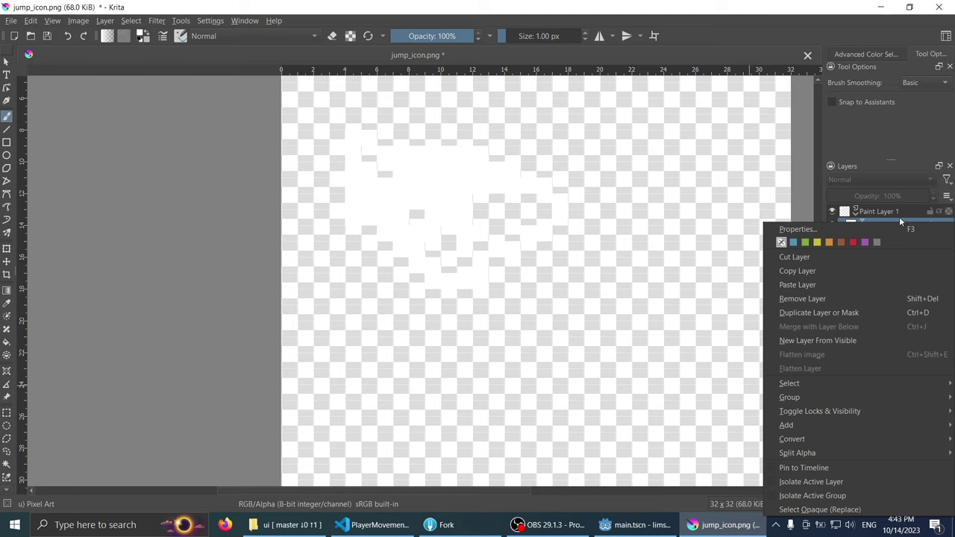
pyautogui.click(892, 226)
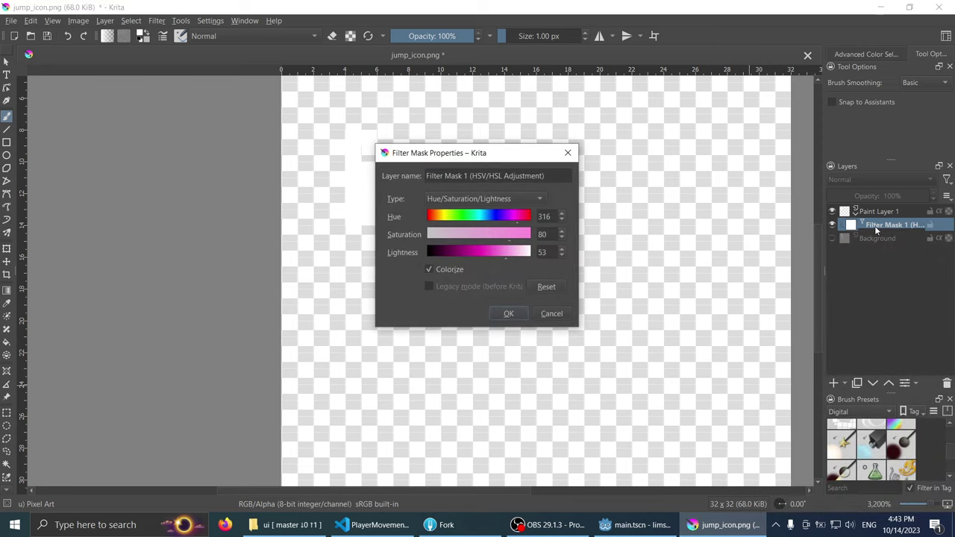
pyautogui.click(555, 307)
pyautogui.click(888, 213)
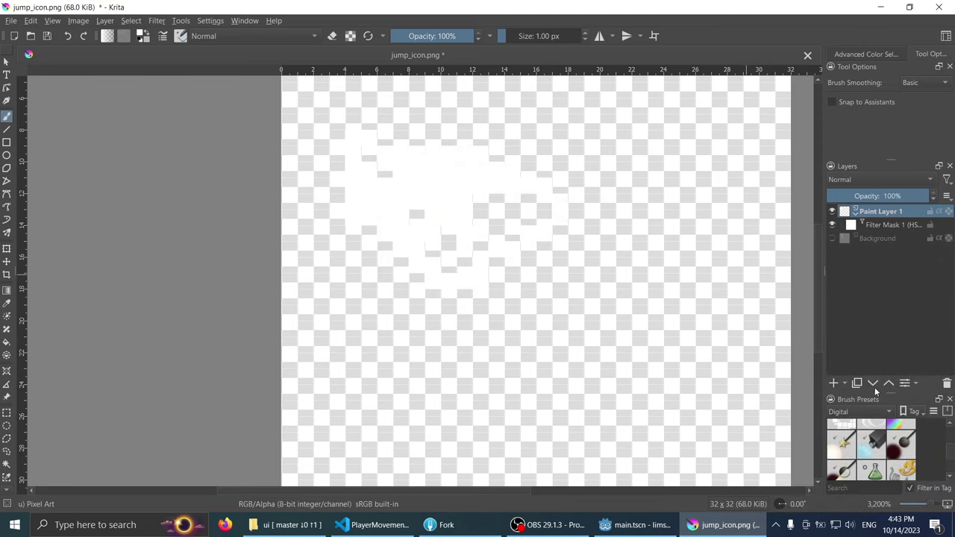
pyautogui.click(844, 383)
# Step: Add a new filter mask to Paint Layer 1
pyautogui.click(844, 384)
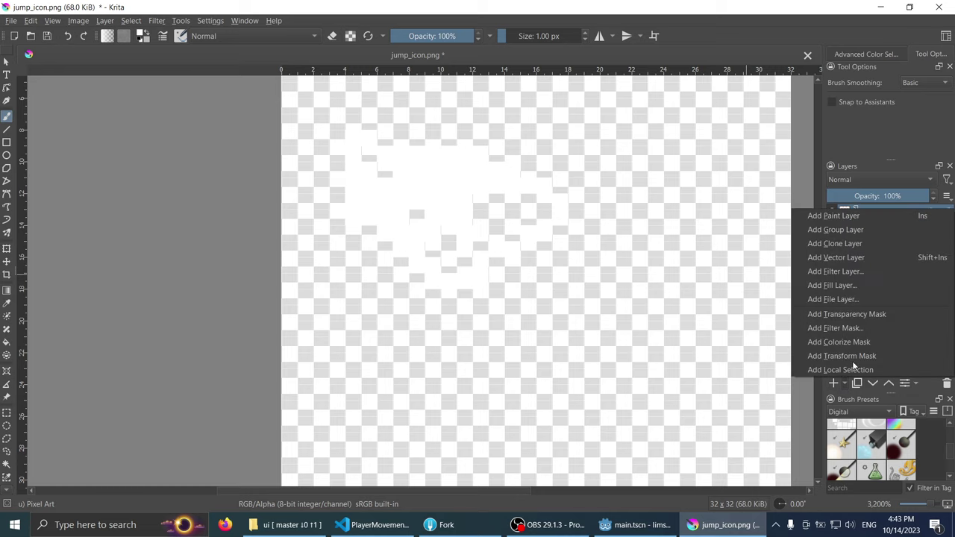
pyautogui.click(874, 161)
pyautogui.click(862, 223)
pyautogui.click(840, 382)
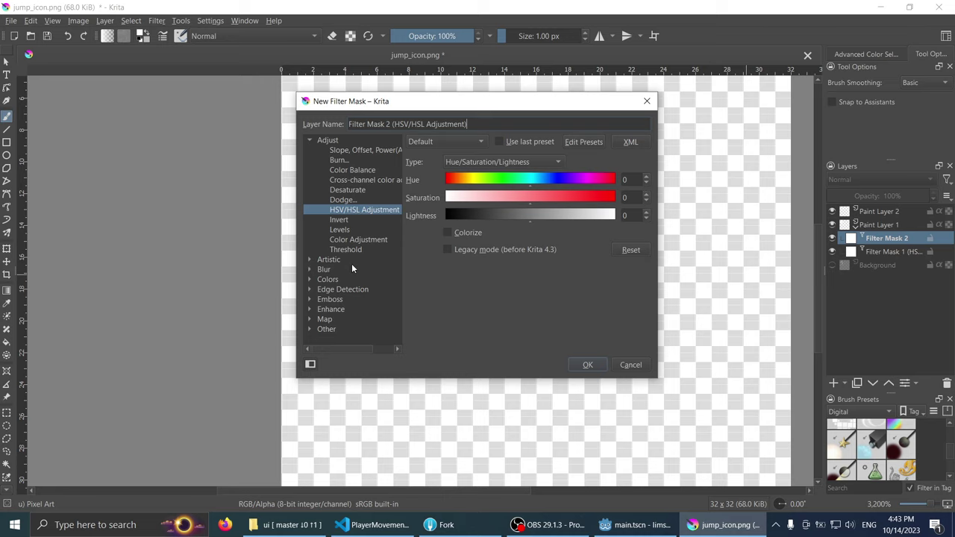
# Step: Preview the Adjust filters (Burn, Color Balance, Desaturate, Dodge, HSV, Invert) and choose Levels
pyautogui.click(357, 149)
pyautogui.click(351, 160)
pyautogui.click(347, 171)
pyautogui.click(349, 181)
pyautogui.click(350, 189)
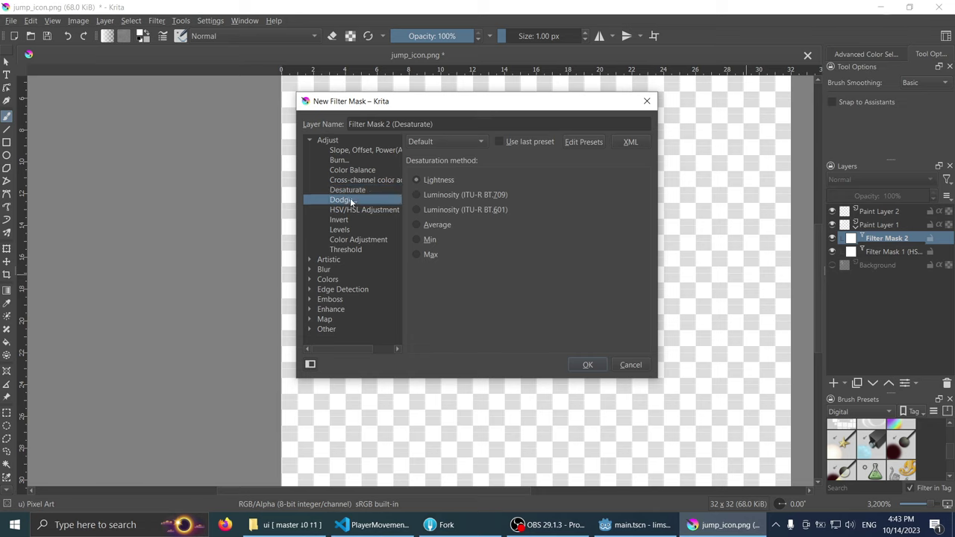
pyautogui.click(351, 199)
pyautogui.click(351, 210)
pyautogui.click(352, 220)
pyautogui.click(350, 229)
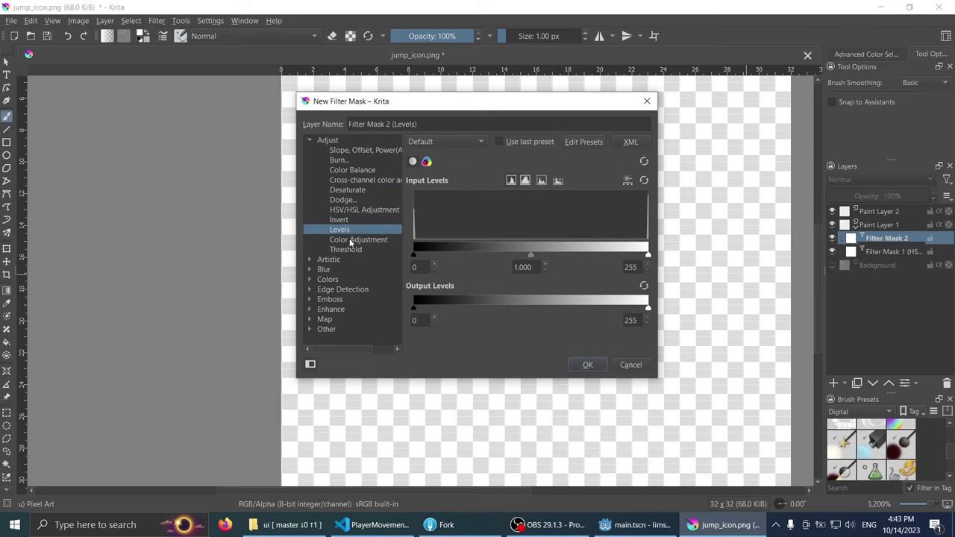
# Step: Expand and collapse the Blur, Colors and Edge Detection filter categories, then open Emboss
pyautogui.click(309, 269)
pyautogui.click(309, 270)
pyautogui.click(309, 269)
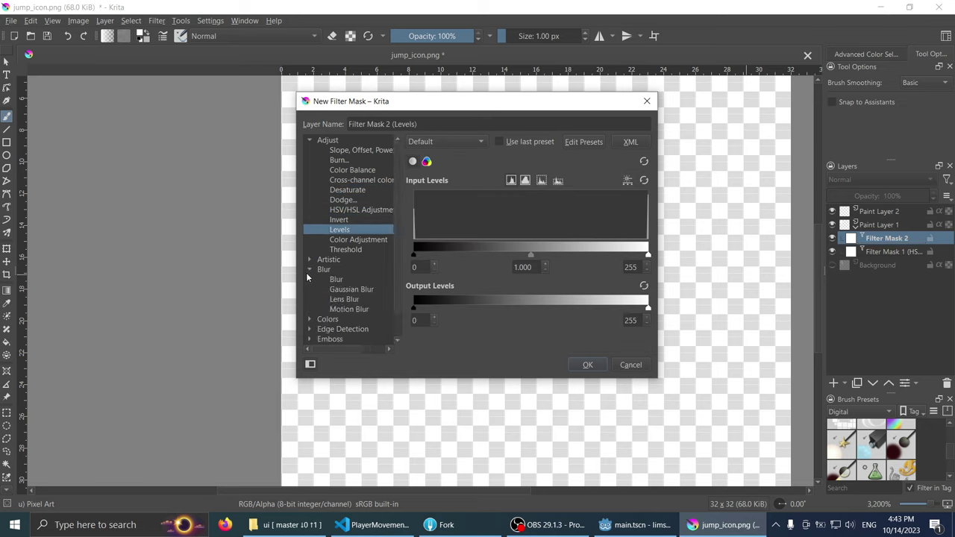
pyautogui.click(306, 272)
pyautogui.click(308, 288)
pyautogui.click(308, 287)
pyautogui.click(308, 281)
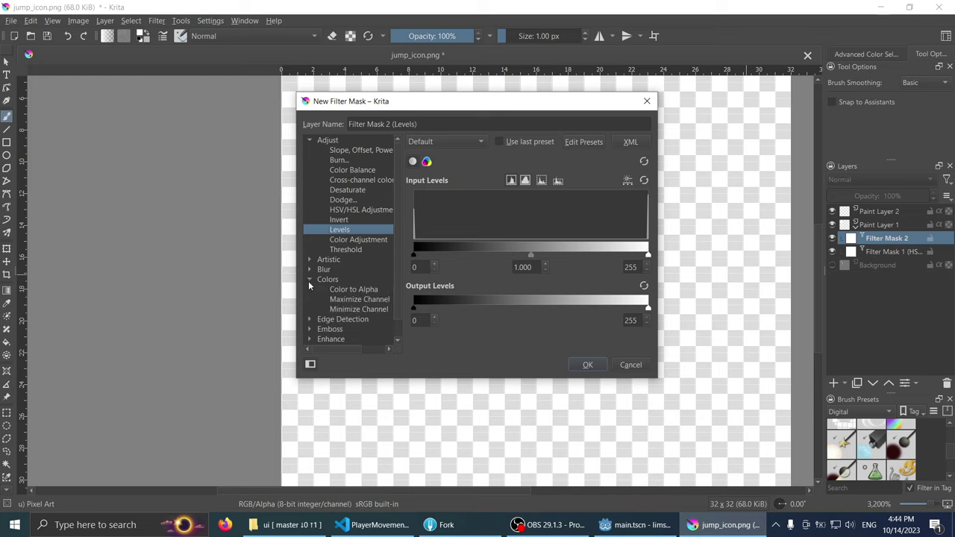
pyautogui.click(308, 281)
pyautogui.click(308, 289)
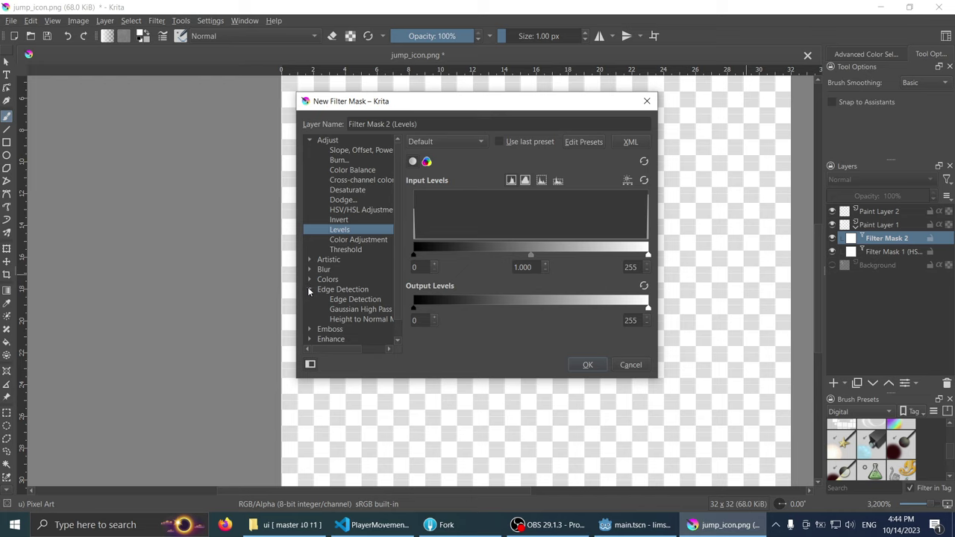
pyautogui.click(309, 289)
pyautogui.click(308, 299)
# Step: Browse the Emboss, Enhance, Map and Other filter categories, then switch to Firefox
pyautogui.scroll(-2, 309, 293)
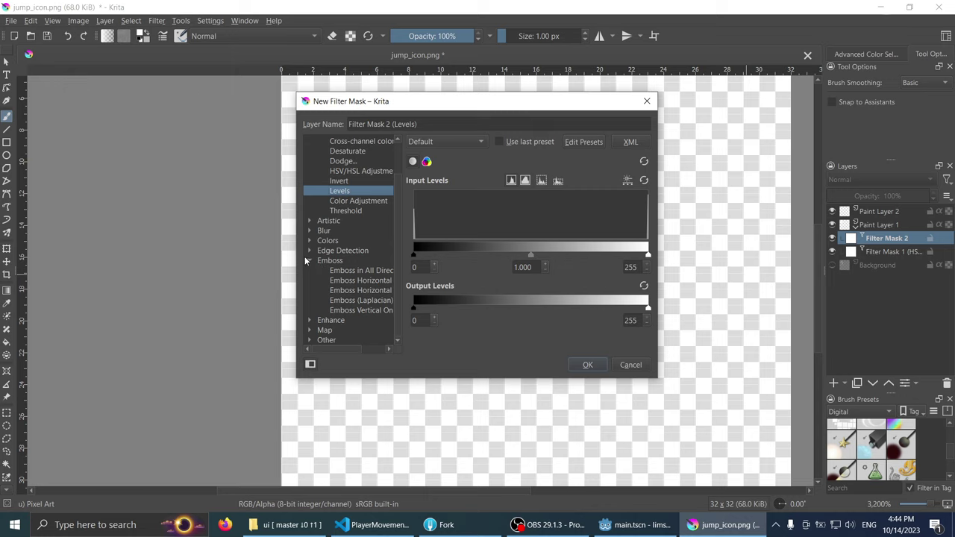
pyautogui.click(309, 260)
pyautogui.click(309, 310)
pyautogui.scroll(-2, 311, 314)
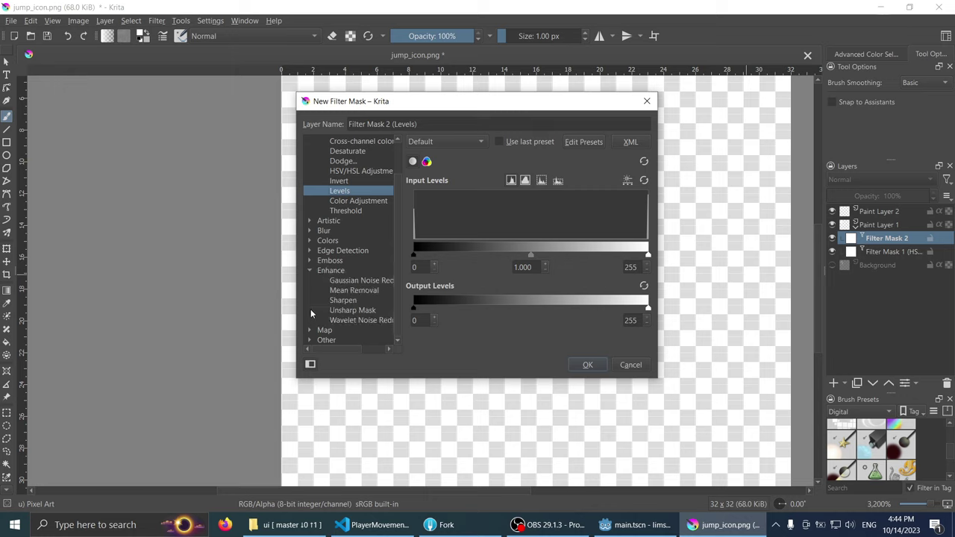
pyautogui.click(308, 271)
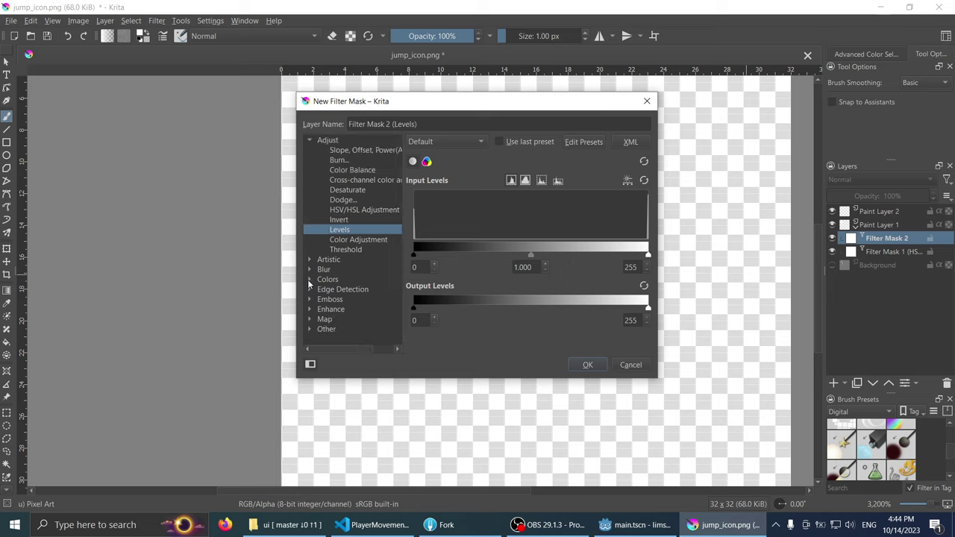
pyautogui.click(309, 318)
pyautogui.scroll(-2, 308, 316)
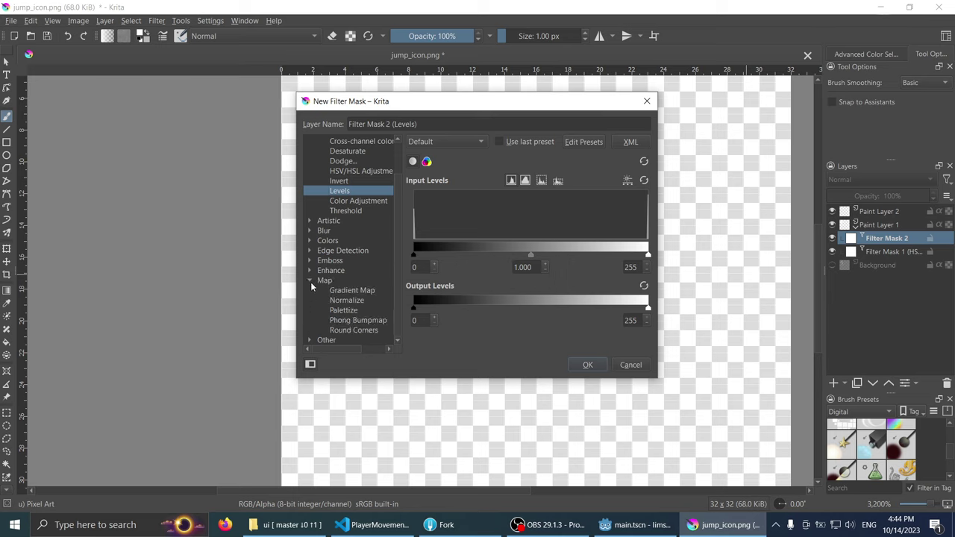
pyautogui.click(309, 280)
pyautogui.click(310, 320)
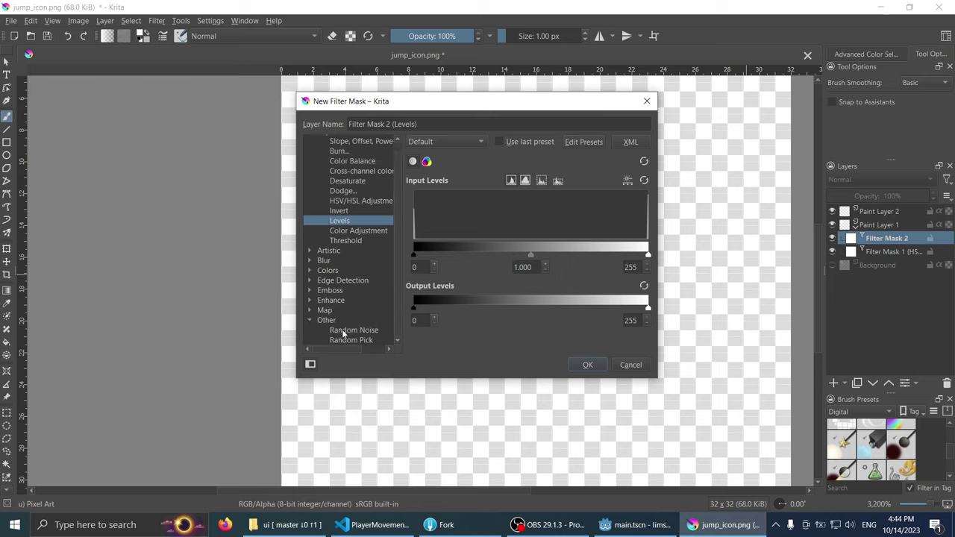
pyautogui.scroll(1, 343, 333)
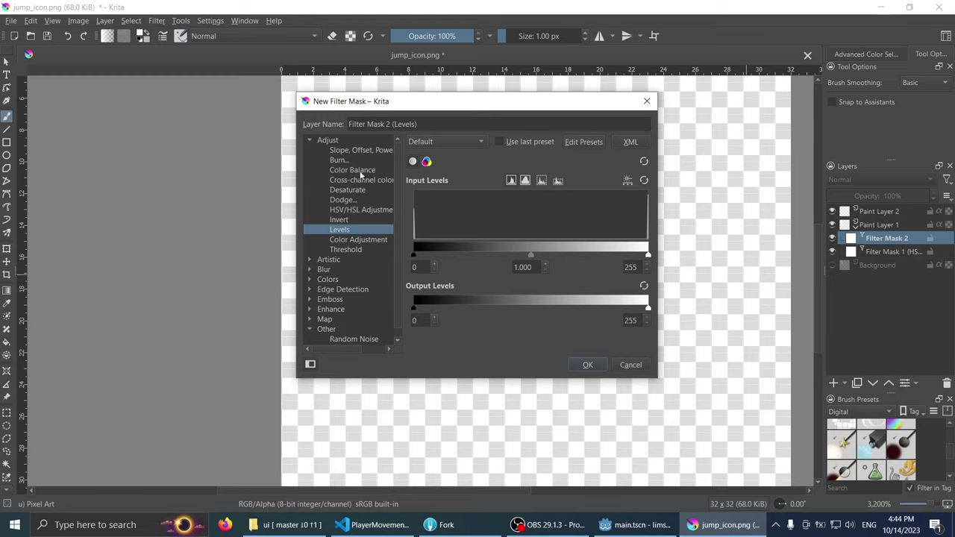
pyautogui.click(225, 524)
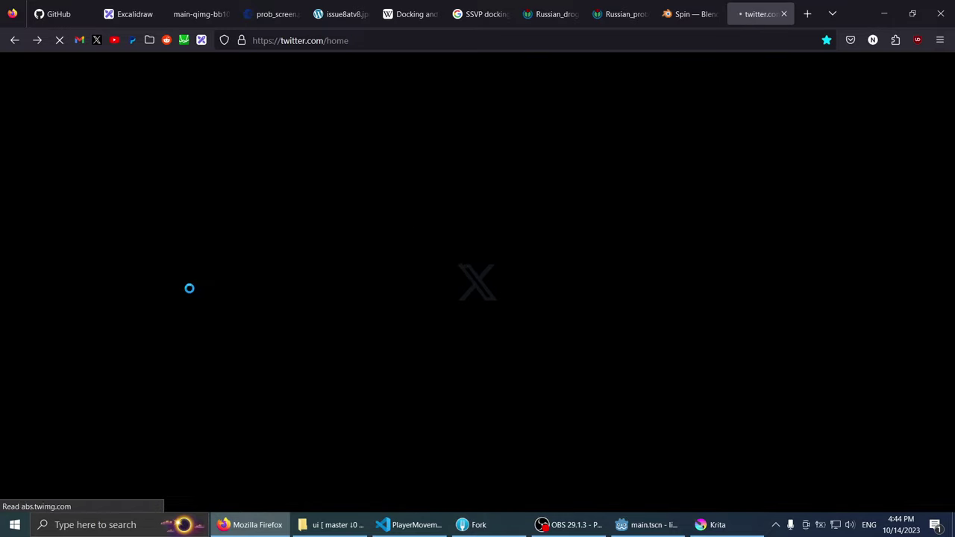
# Step: Search the web for 'krita drop shadow' in a new tab
pyautogui.hotkey('ctrl', 't')
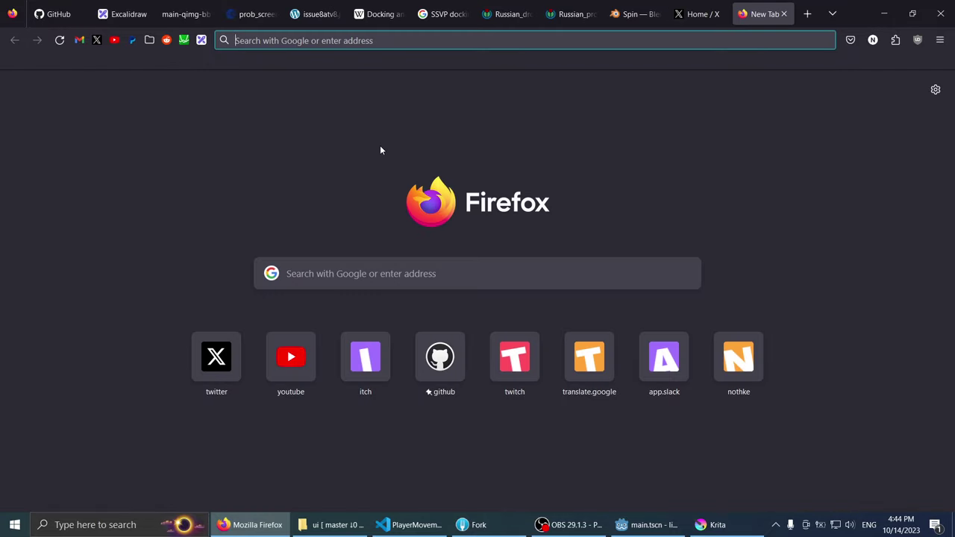
pyautogui.write('kita')
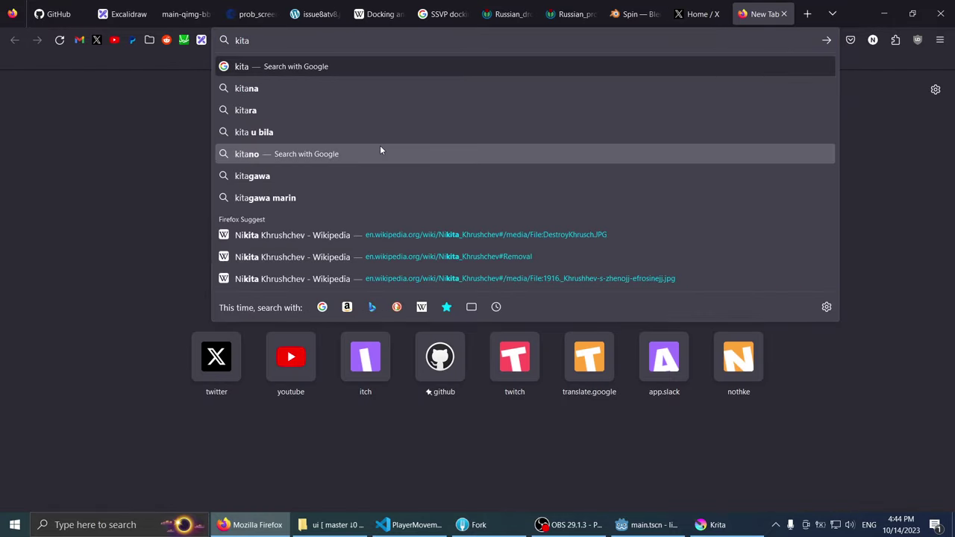
pyautogui.press('BackSpace')
pyautogui.press('BackSpace')
pyautogui.press('BackSpace')
pyautogui.write('r')
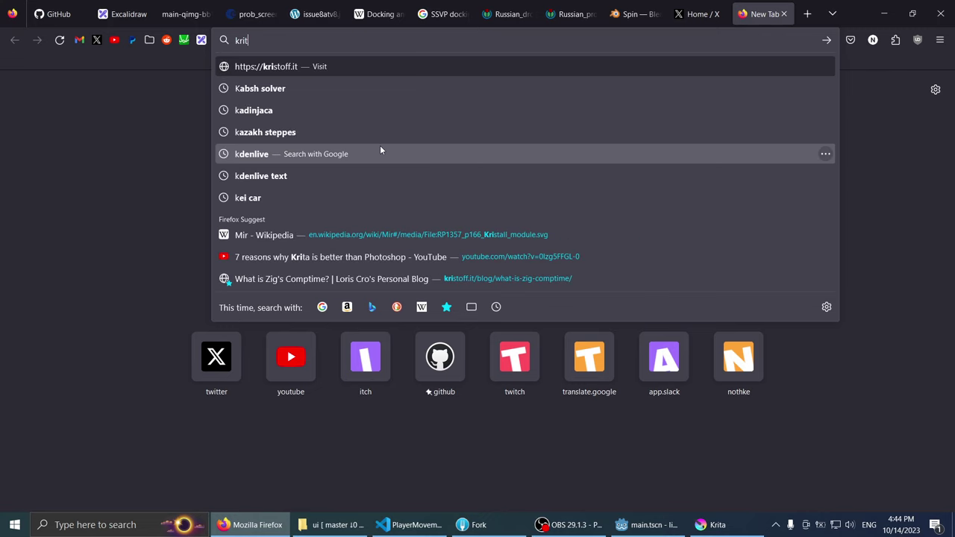
pyautogui.write('ita drop shaod')
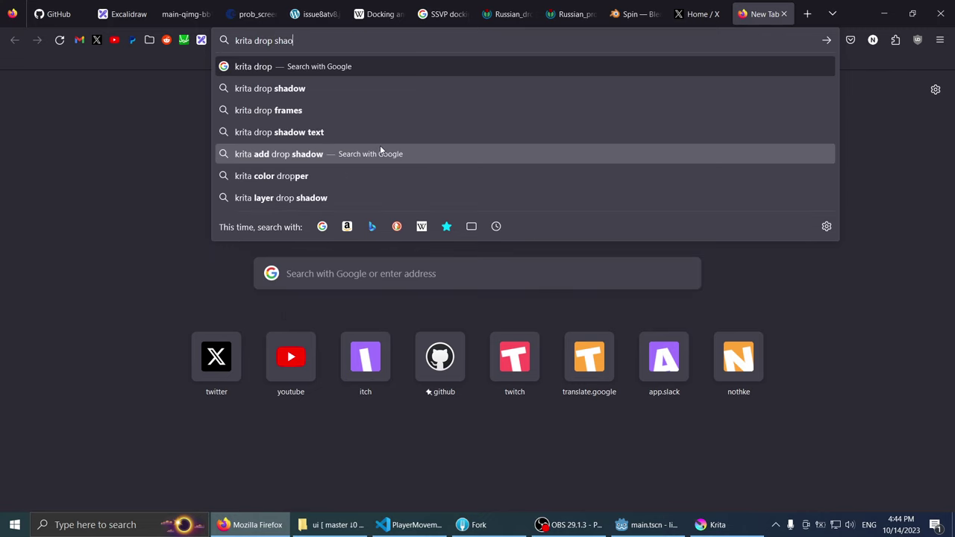
pyautogui.press('BackSpace')
pyautogui.press('BackSpace')
pyautogui.write('dow')
pyautogui.press('Return')
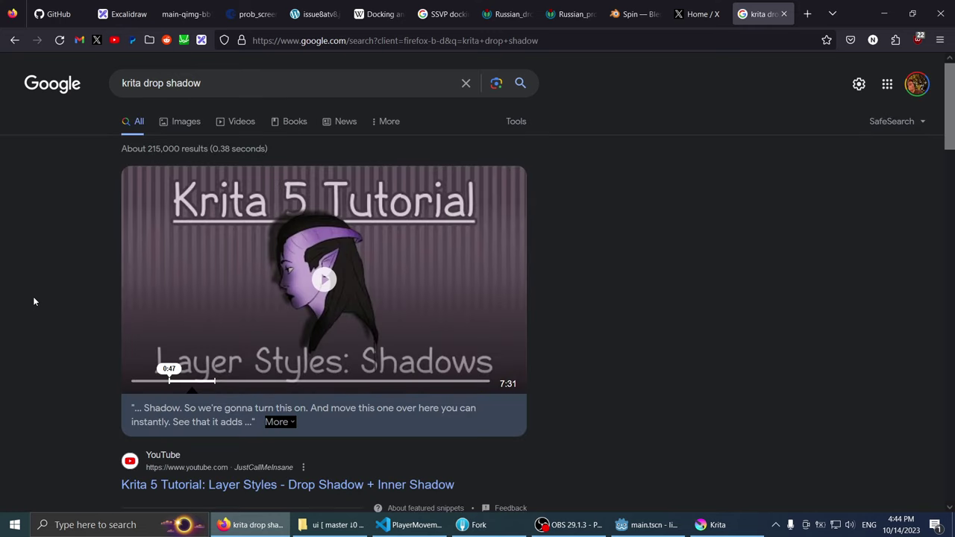
# Step: Skim the KDE UserBase Layerstyles page, then open the Krita docs Layer Styles page instead
pyautogui.scroll(-3, 14, 349)
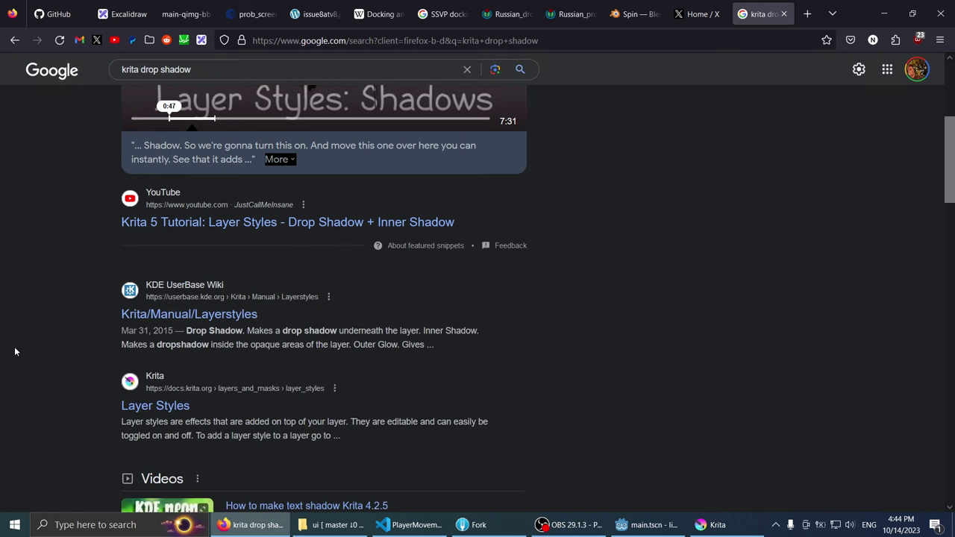
pyautogui.click(165, 315)
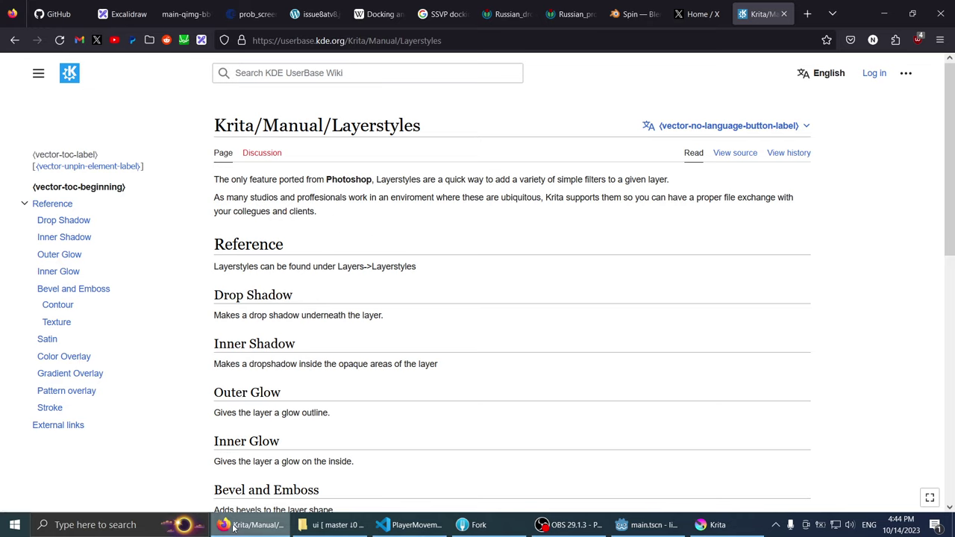
pyautogui.moveTo(234, 526)
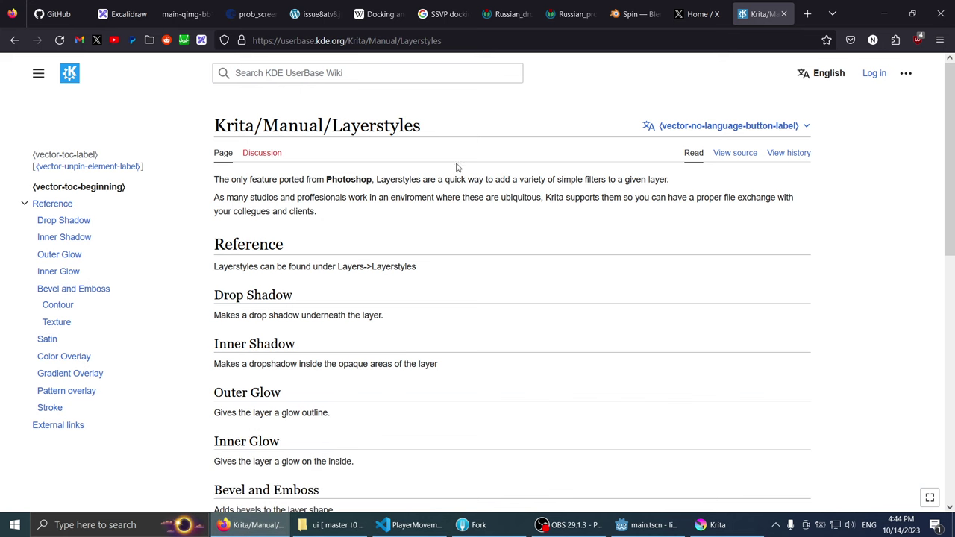
pyautogui.scroll(-1, 301, 202)
pyautogui.scroll(-4, 301, 202)
pyautogui.scroll(-4, 300, 202)
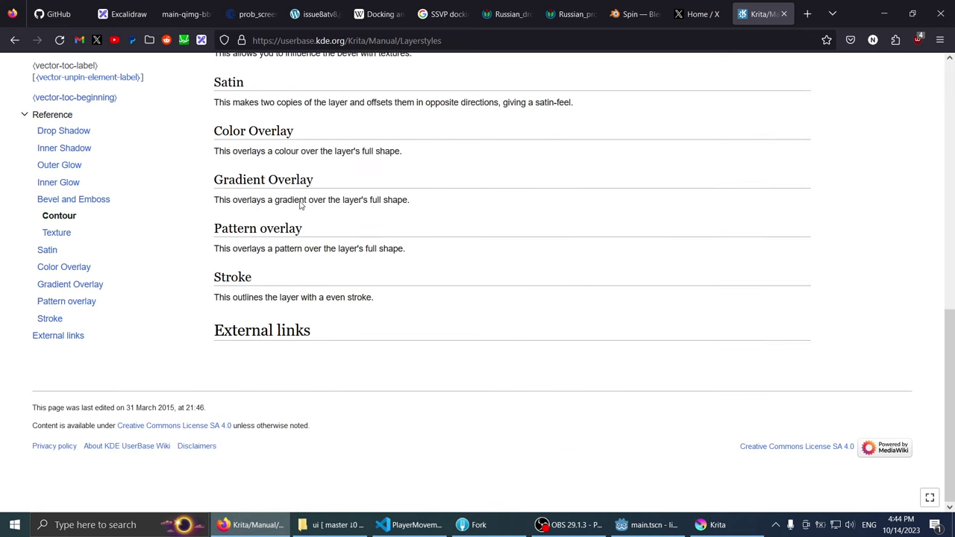
pyautogui.click(15, 40)
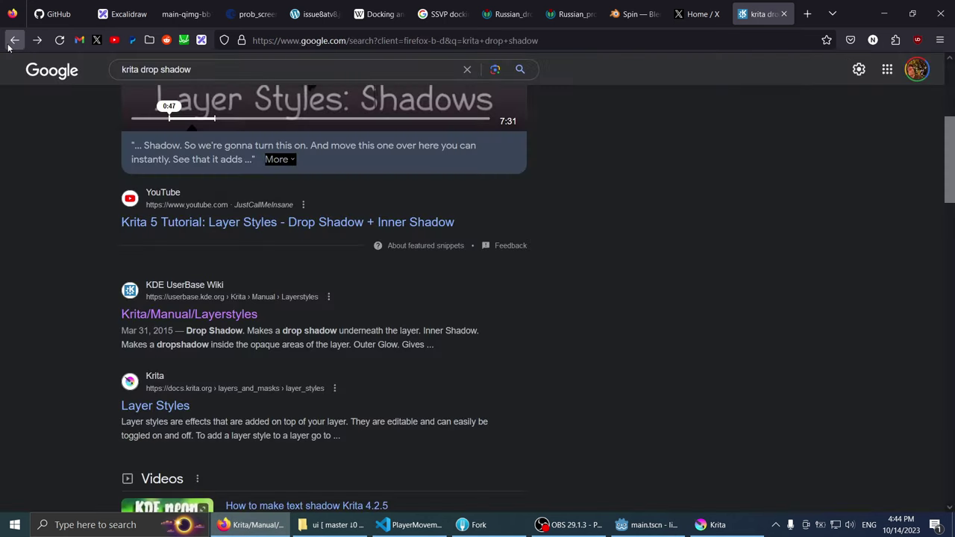
pyautogui.click(130, 403)
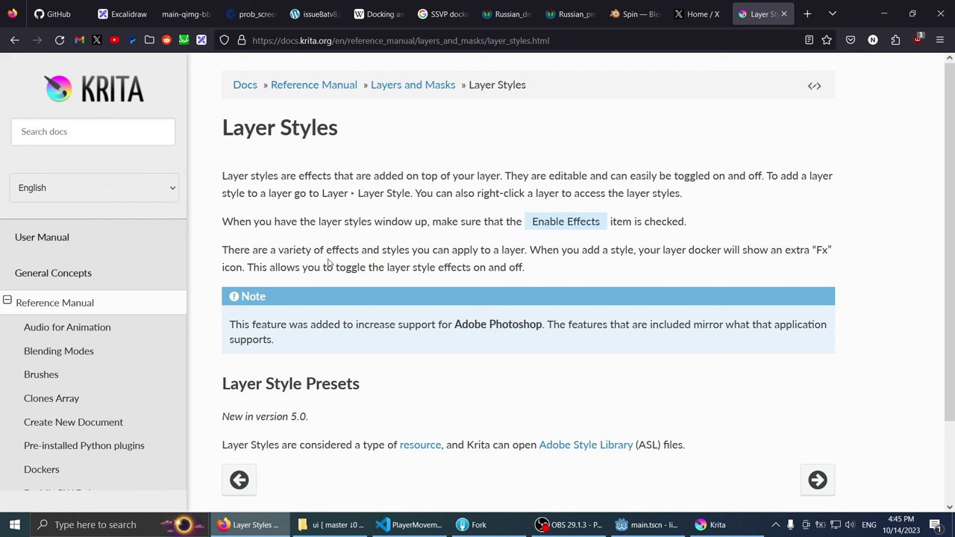
# Step: Skim the documentation note about Photoshop support in the browser
pyautogui.scroll(-2, 239, 303)
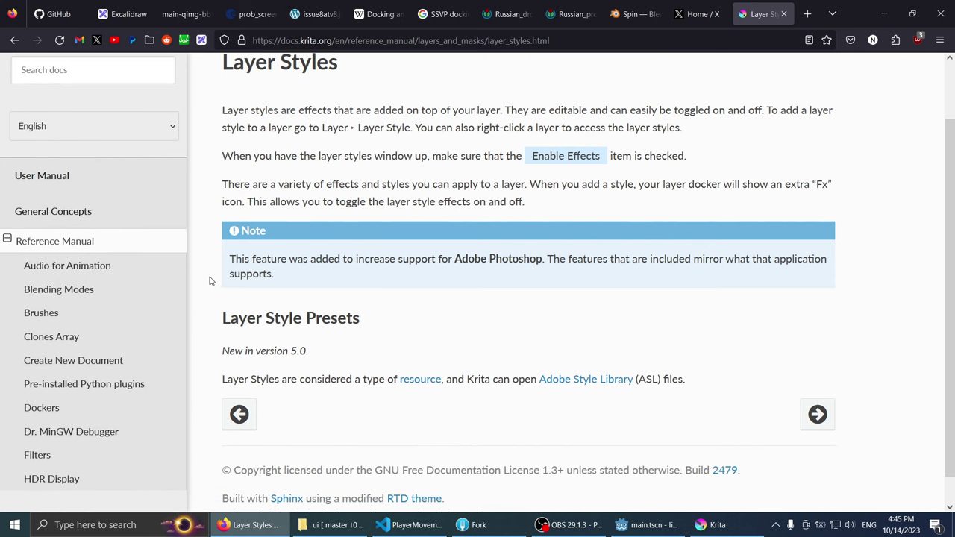
pyautogui.scroll(-1, 212, 280)
pyautogui.moveTo(261, 229); pyautogui.dragTo(541, 231)
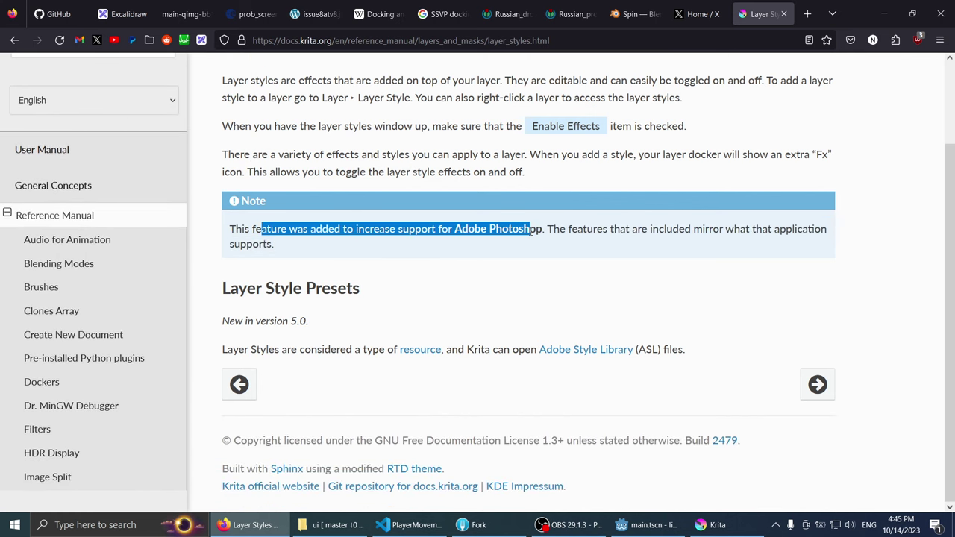
pyautogui.click(429, 219)
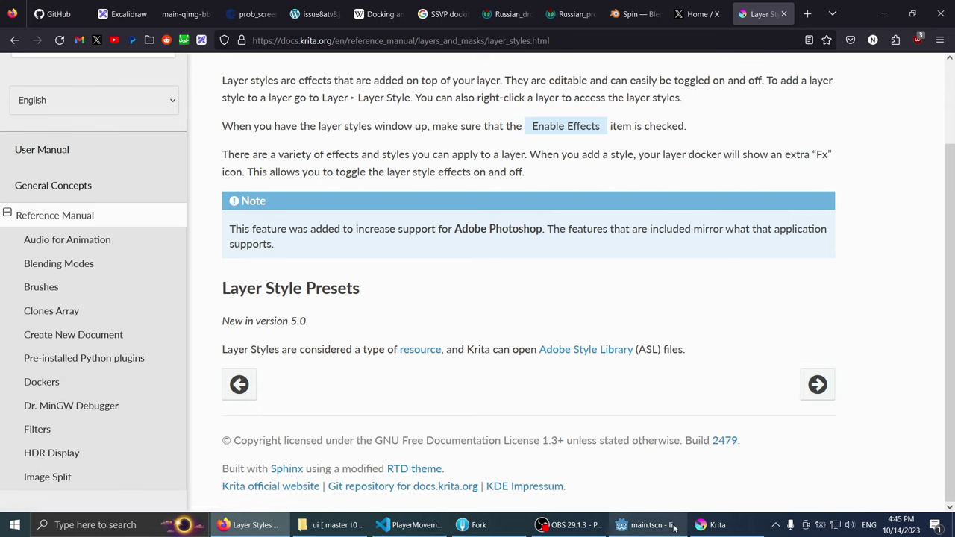
# Step: Back in Krita, cancel the Levels filter mask and browse the Image menu
pyautogui.hotkey('alt', 'Tab')
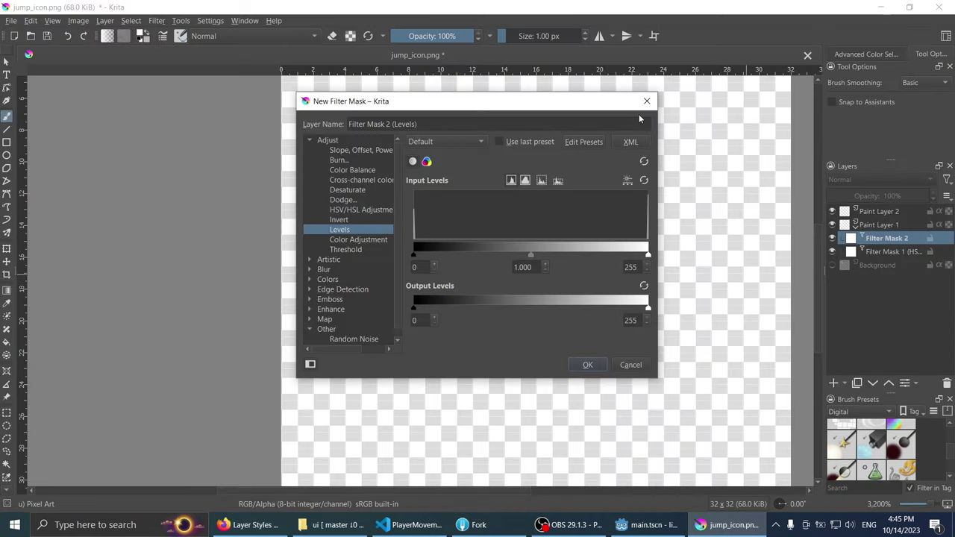
pyautogui.click(646, 103)
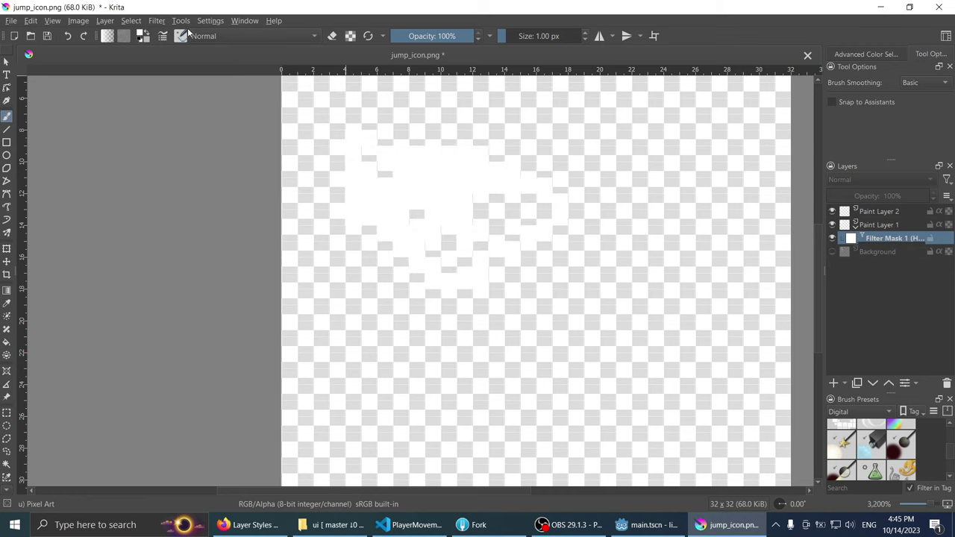
pyautogui.click(181, 21)
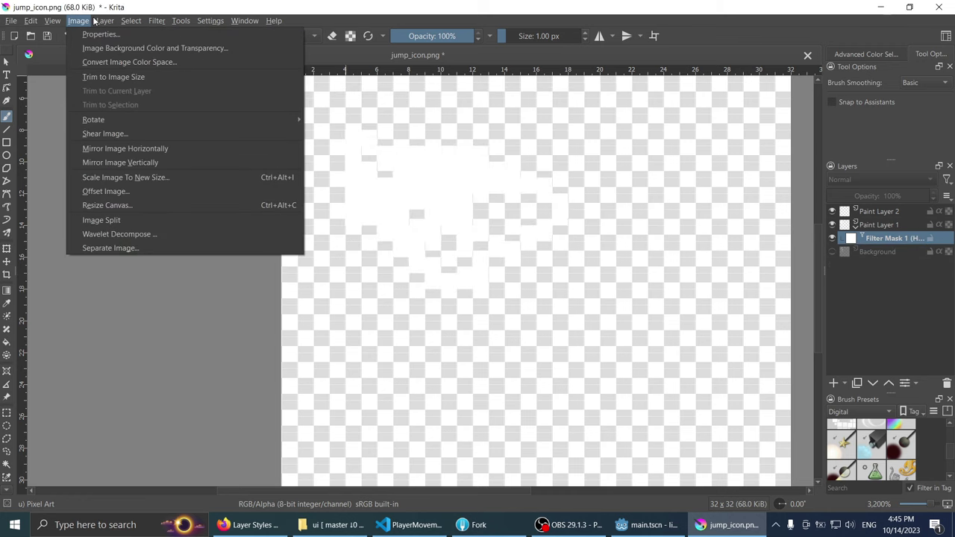
pyautogui.moveTo(105, 21)
pyautogui.moveTo(147, 176)
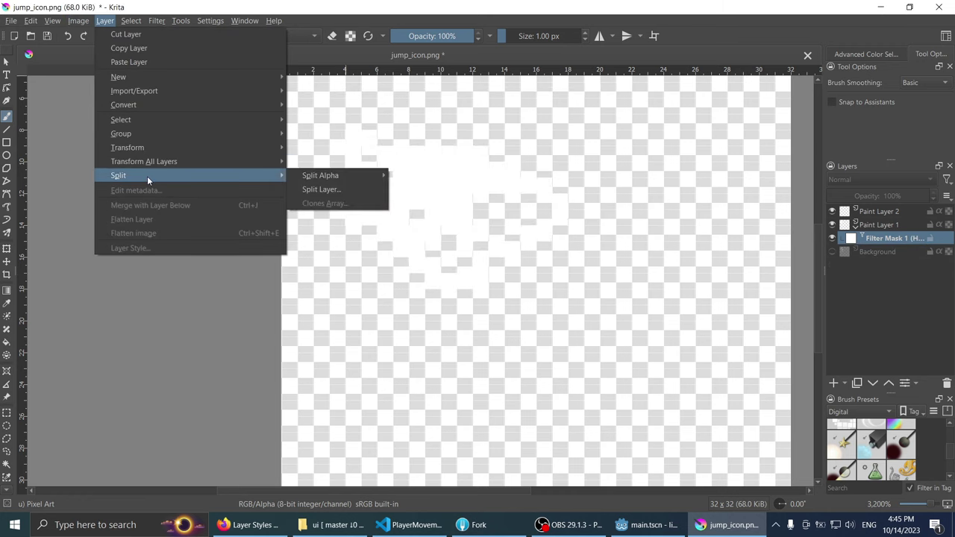
pyautogui.moveTo(163, 77)
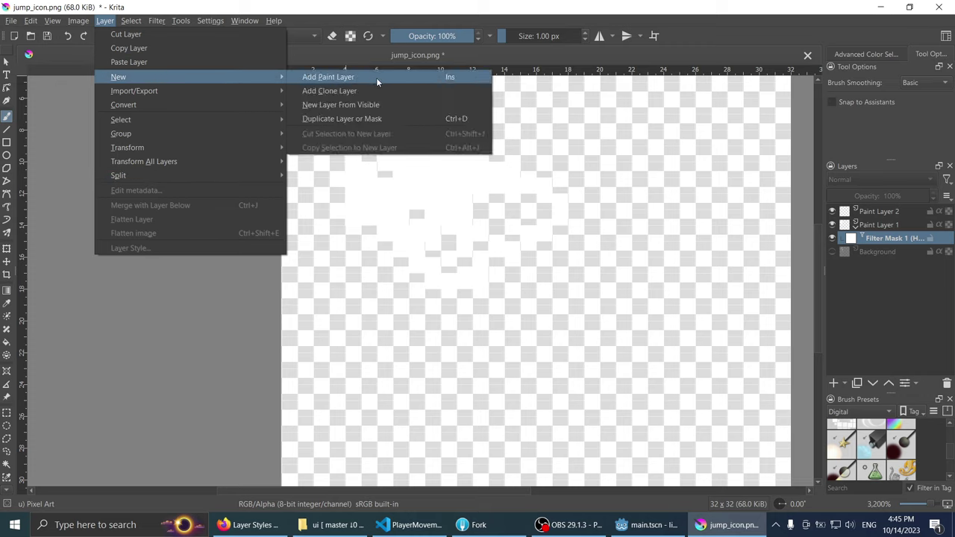
# Step: Select Paint Layer 1 and open its Layer Properties, closing them without changes
pyautogui.click(880, 224)
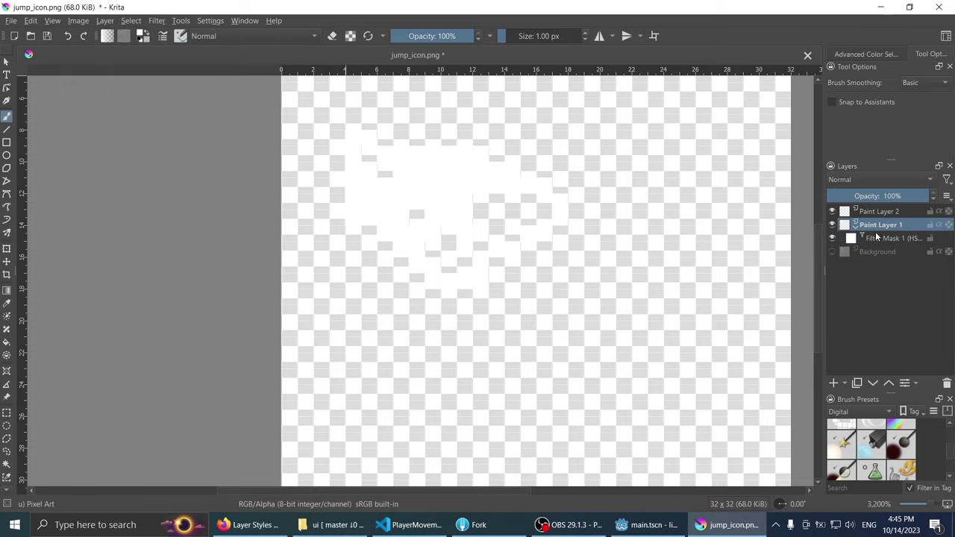
pyautogui.doubleClick(832, 226)
pyautogui.click(881, 55)
pyautogui.click(929, 54)
pyautogui.click(907, 384)
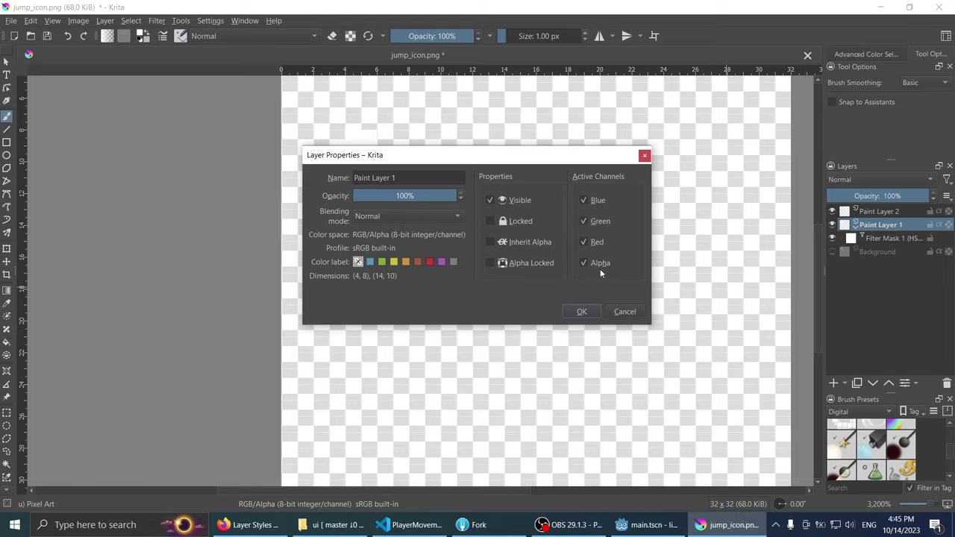
pyautogui.click(624, 312)
# Step: Check Paint Layer 1's context menu, then select Filter Mask 1 to view its full name
pyautogui.rightClick(866, 224)
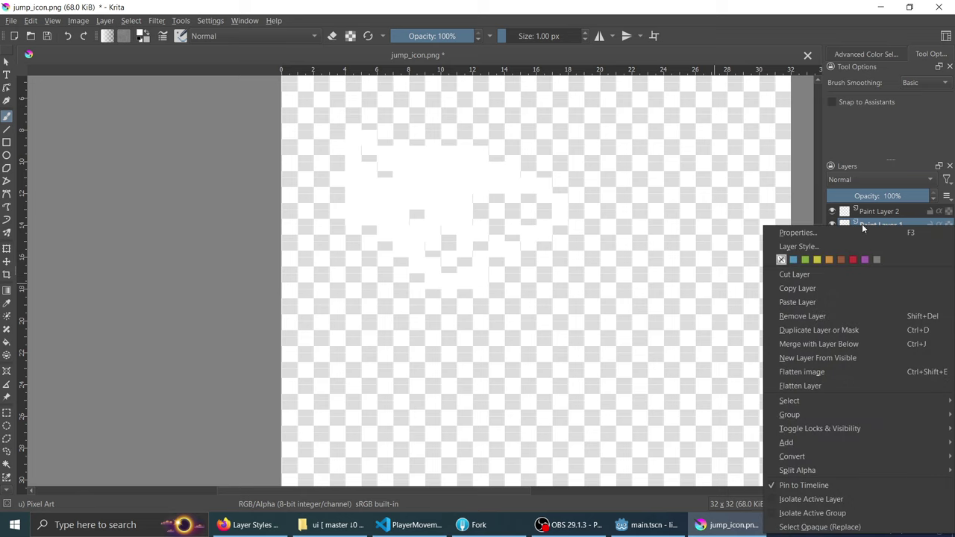
pyautogui.click(862, 223)
pyautogui.rightClick(851, 220)
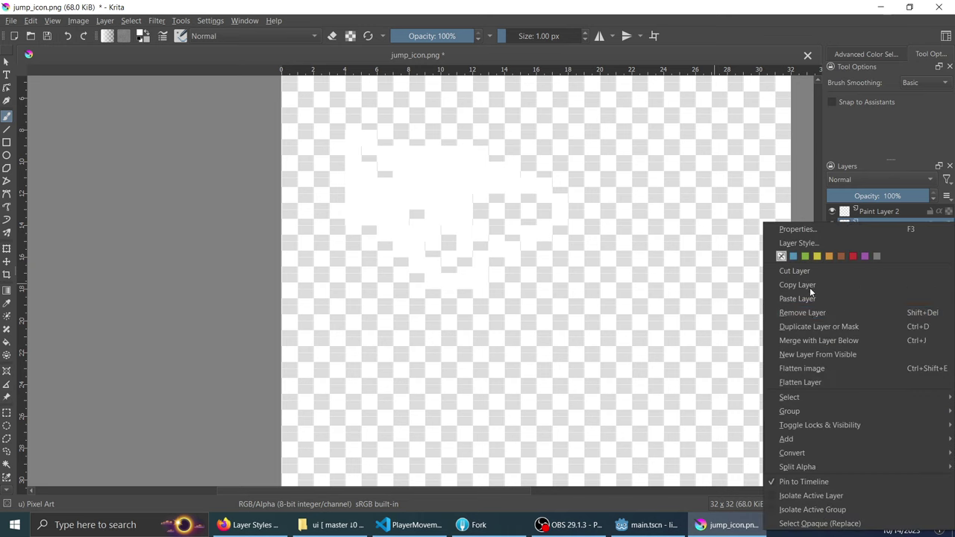
pyautogui.click(885, 212)
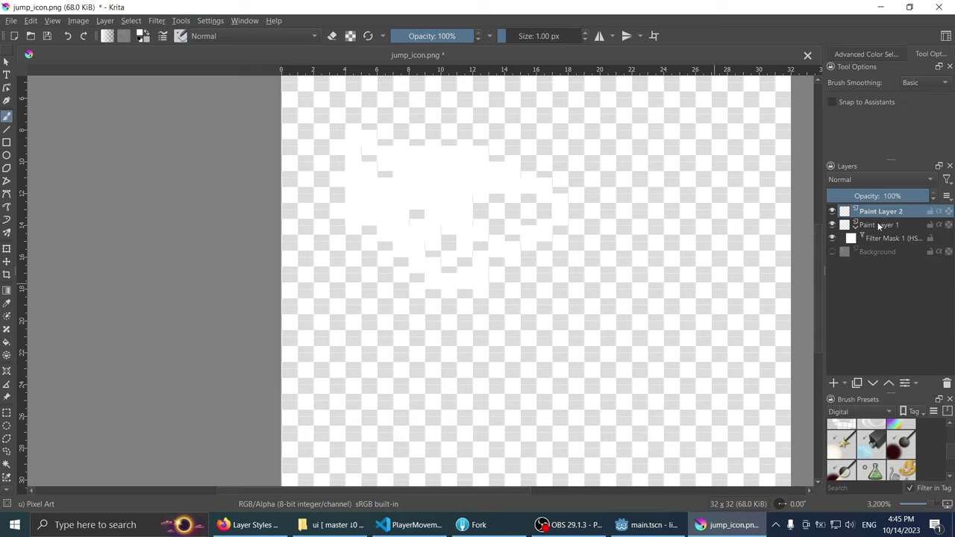
pyautogui.click(879, 225)
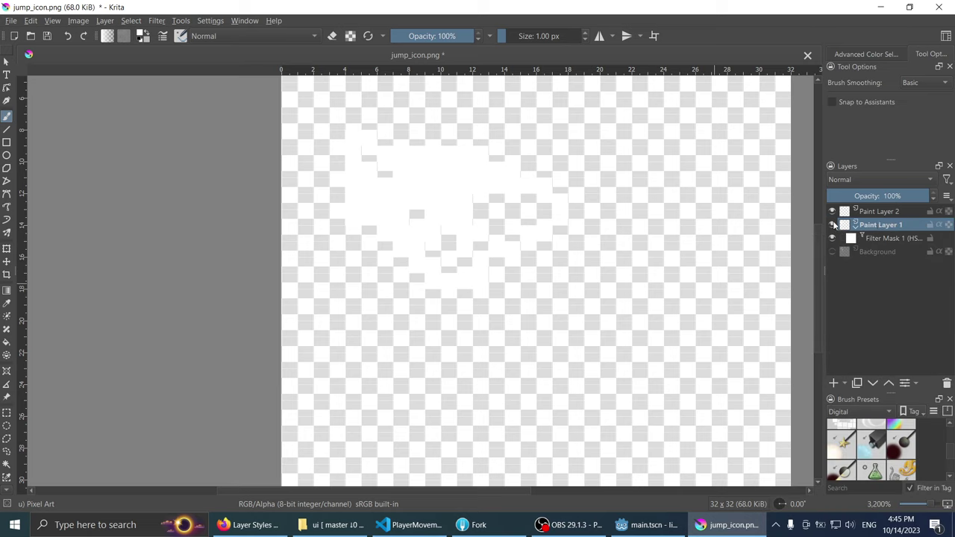
pyautogui.click(882, 238)
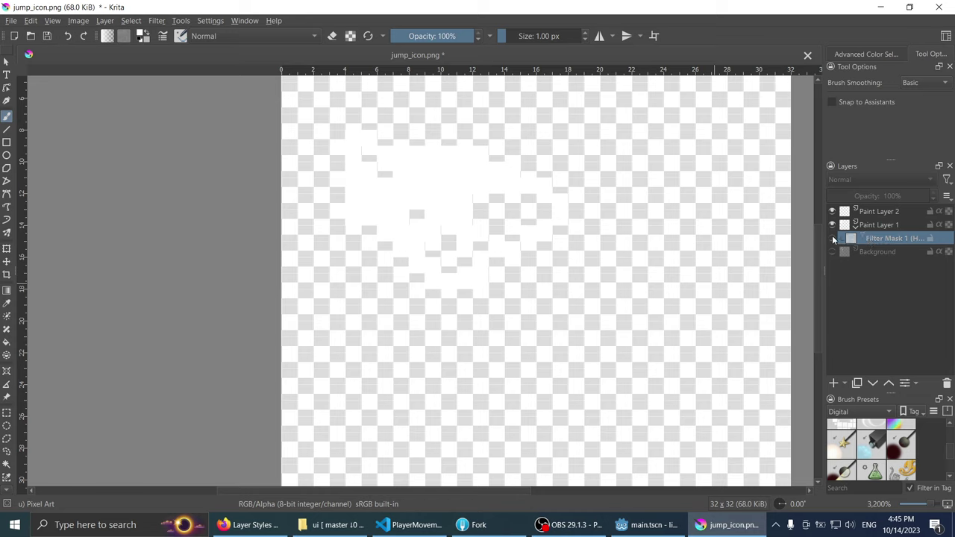
pyautogui.doubleClick(874, 241)
pyautogui.click(869, 227)
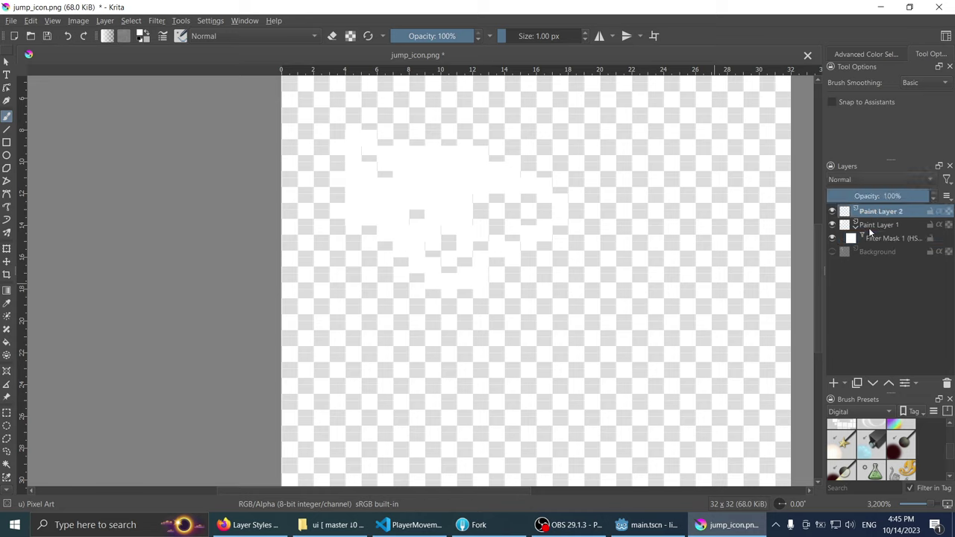
pyautogui.doubleClick(853, 239)
# Step: Hide Filter Mask 1, remove it, toggle Background, then undo the removal
pyautogui.click(833, 236)
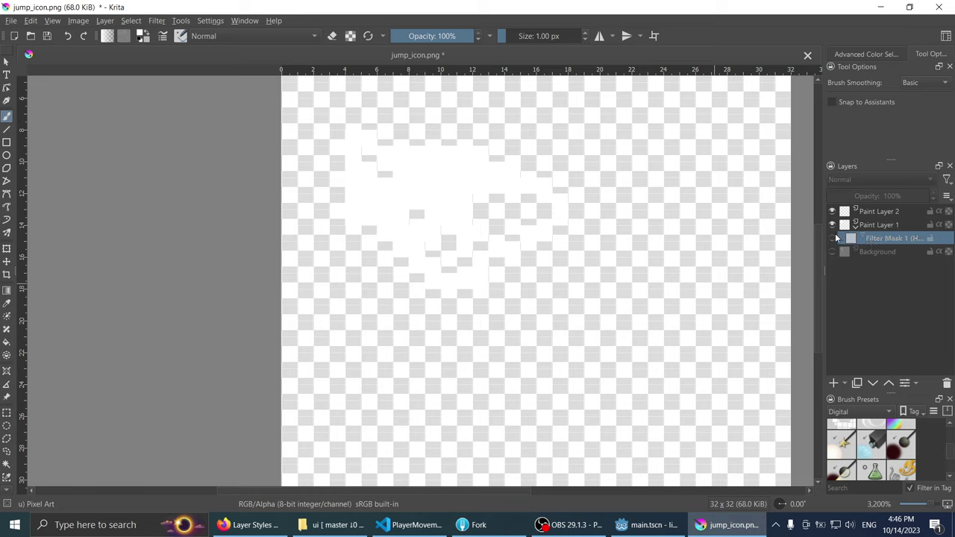
pyautogui.rightClick(869, 237)
pyautogui.click(799, 313)
pyautogui.click(831, 239)
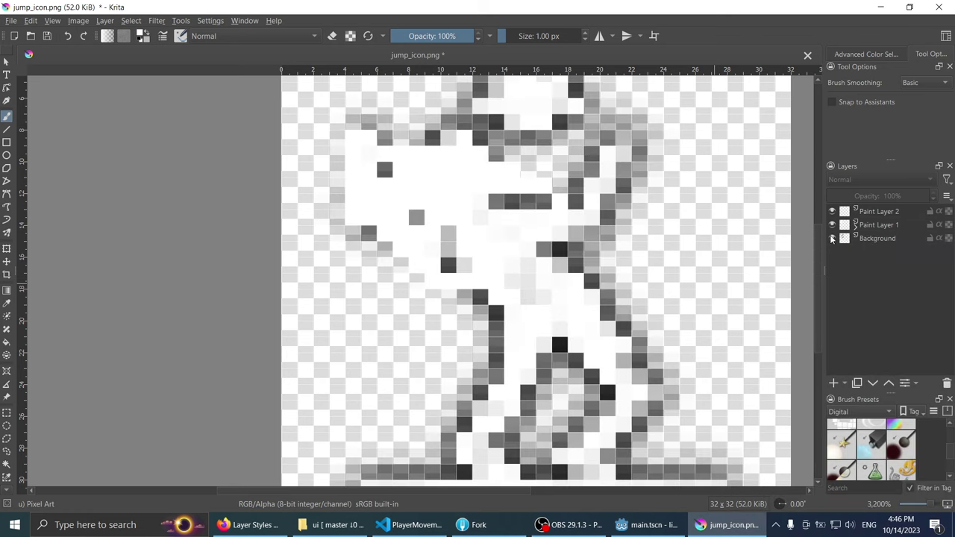
pyautogui.click(832, 239)
pyautogui.hotkey('ctrl', 'z')
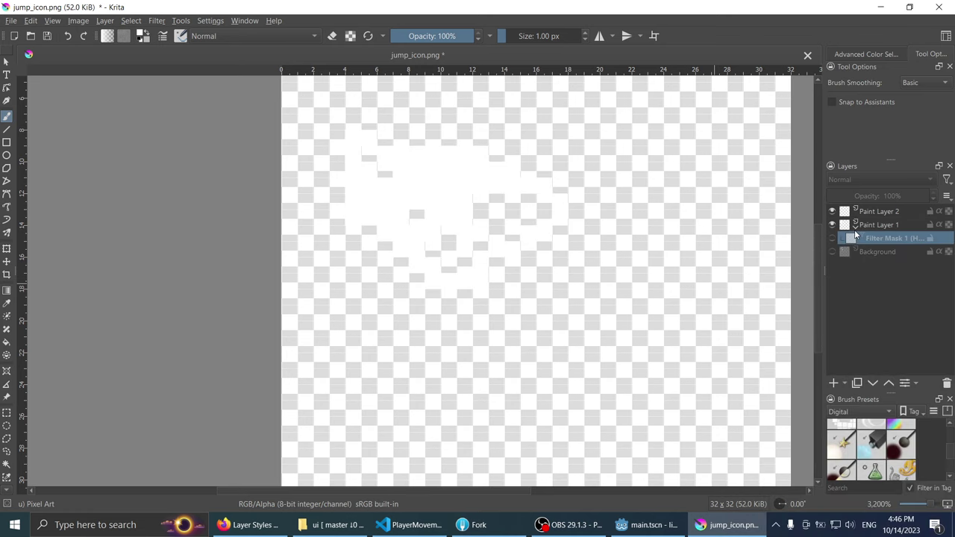
# Step: Open Filter Mask 1's settings and close them unchanged
pyautogui.rightClick(881, 237)
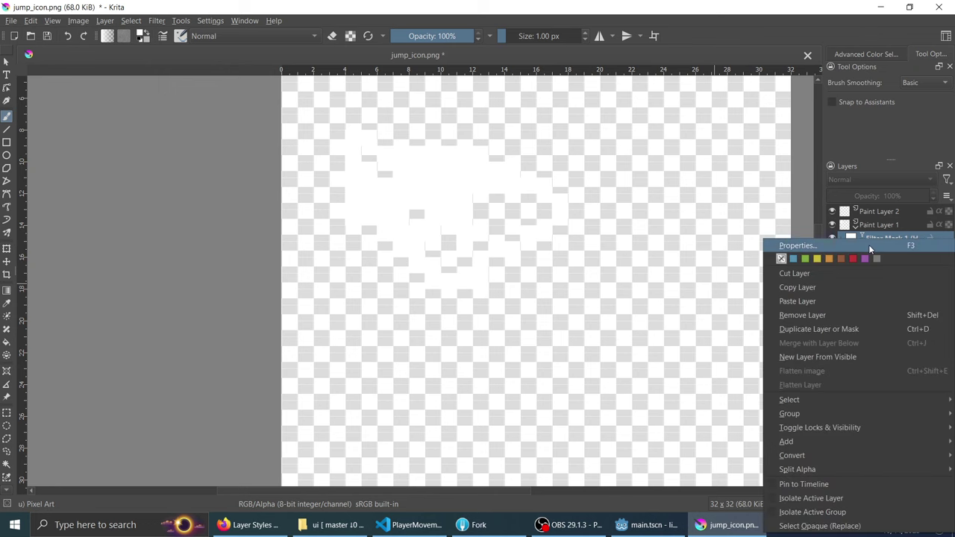
pyautogui.click(869, 245)
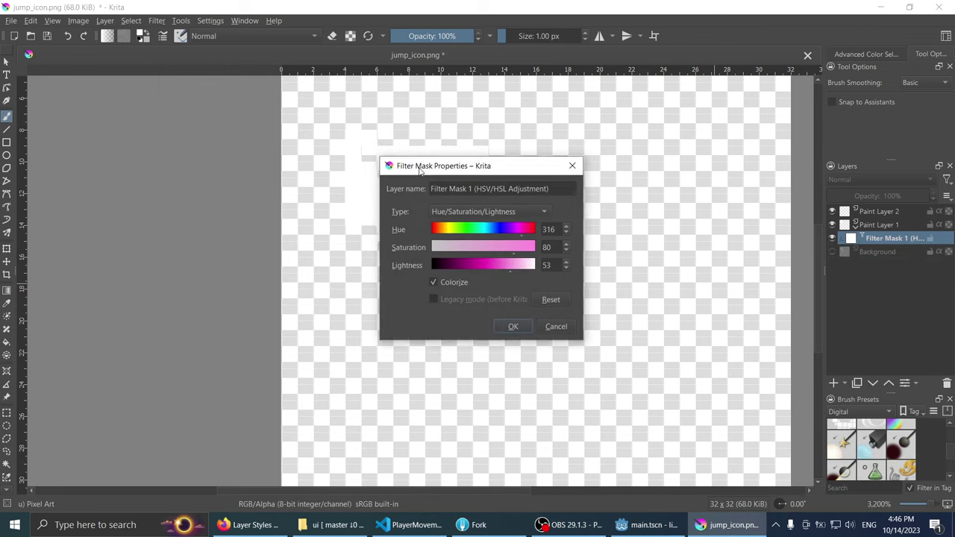
pyautogui.moveTo(419, 170); pyautogui.dragTo(420, 171)
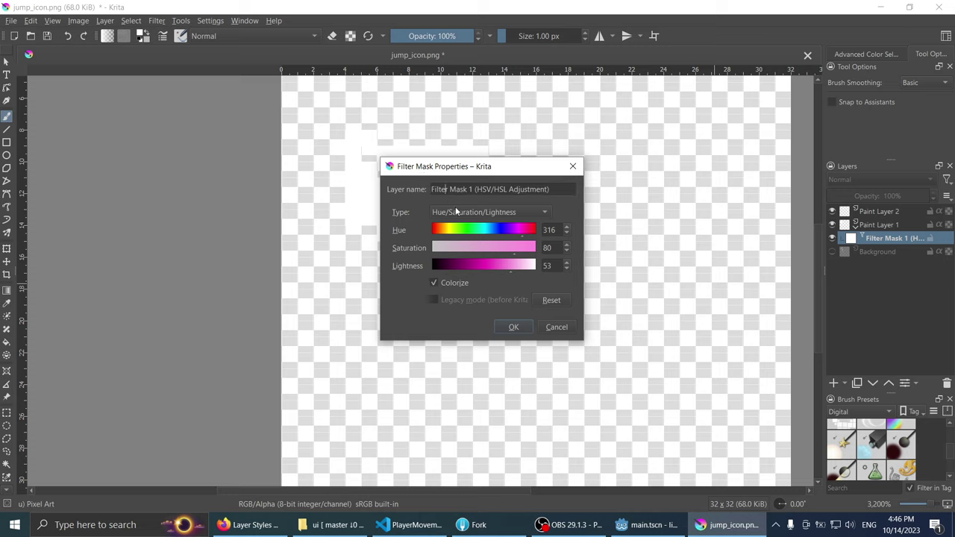
pyautogui.click(874, 224)
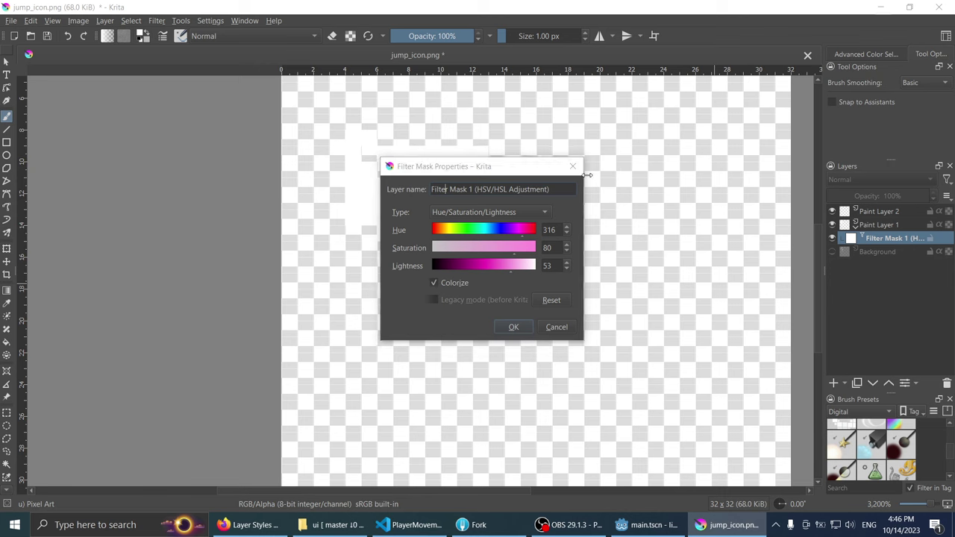
pyautogui.press('Return')
# Step: Add a transform mask to Paint Layer 1
pyautogui.rightClick(876, 222)
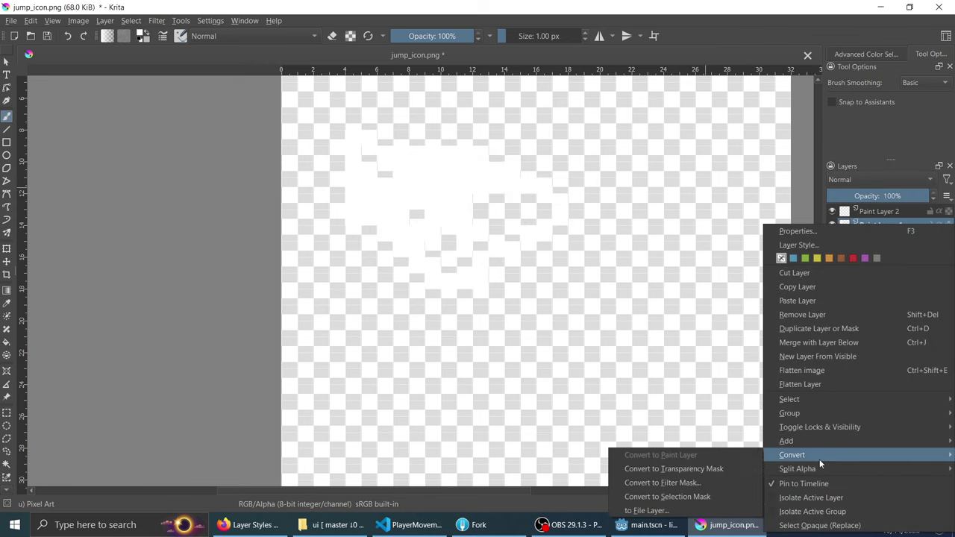
pyautogui.moveTo(788, 443)
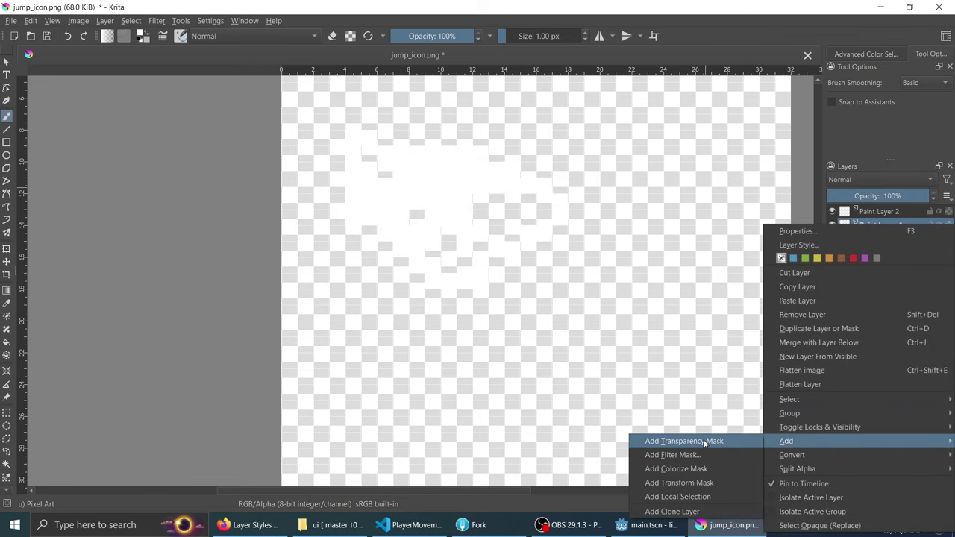
pyautogui.click(728, 489)
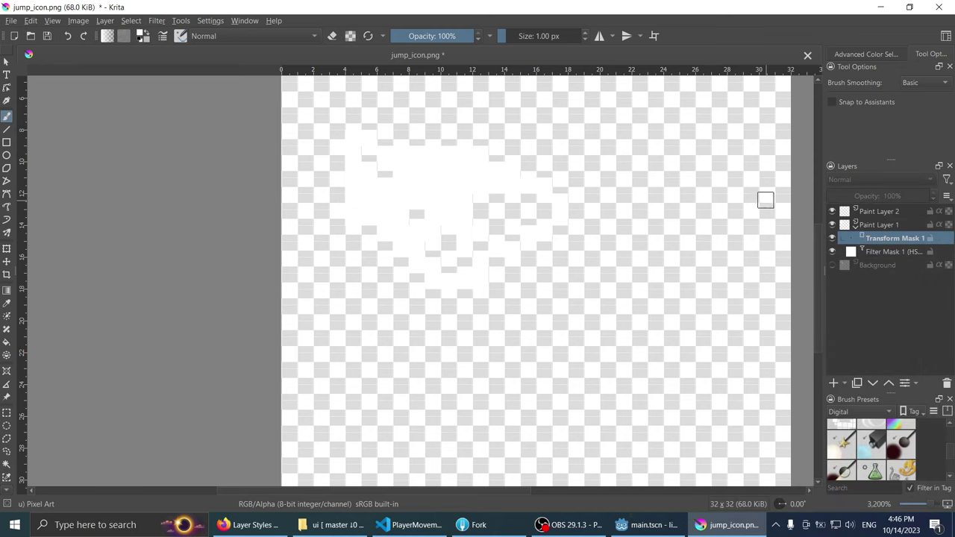
pyautogui.scroll(-1, 589, 233)
pyautogui.scroll(1, 590, 233)
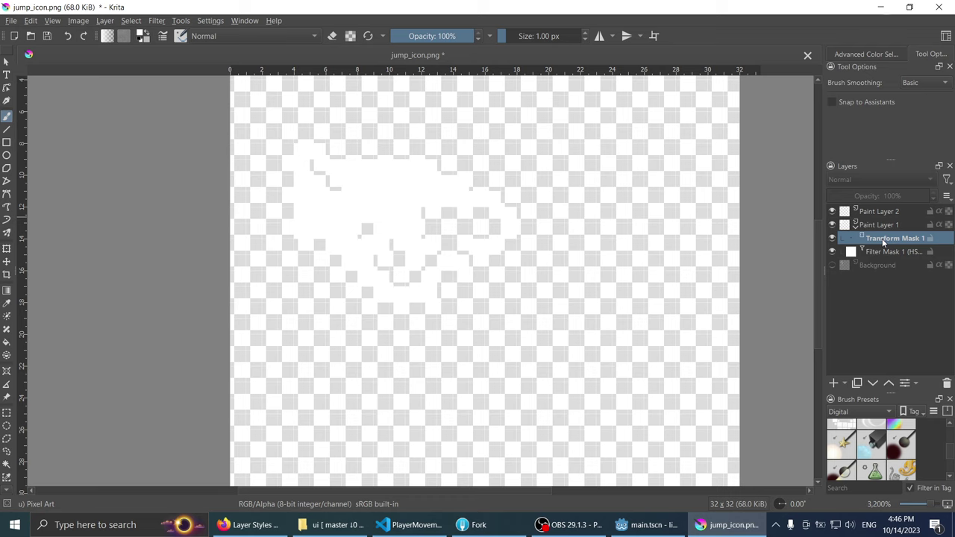
# Step: Delete Transform Mask 1 through its layer context menu with Remove Layer
pyautogui.rightClick(883, 241)
pyautogui.press('Escape')
pyautogui.scroll(-1, 422, 206)
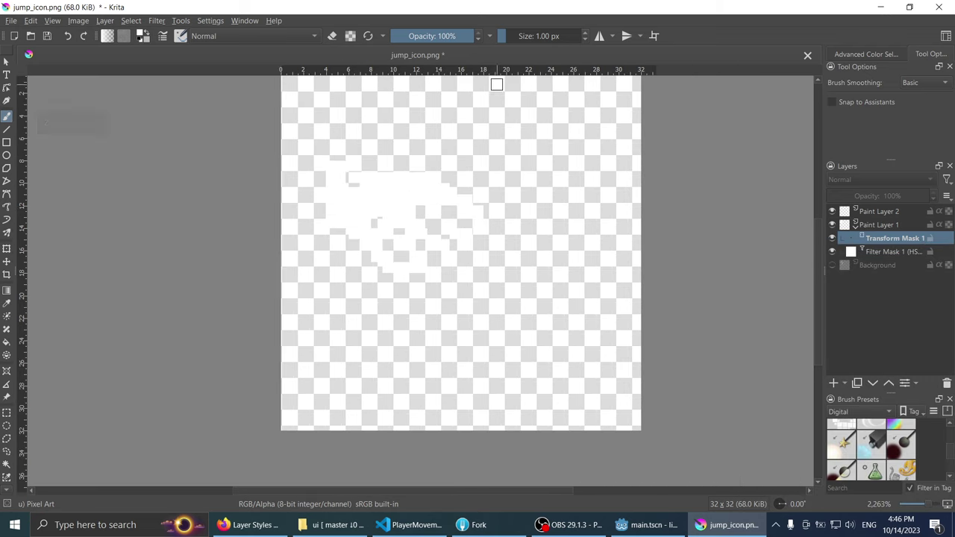
pyautogui.rightClick(863, 238)
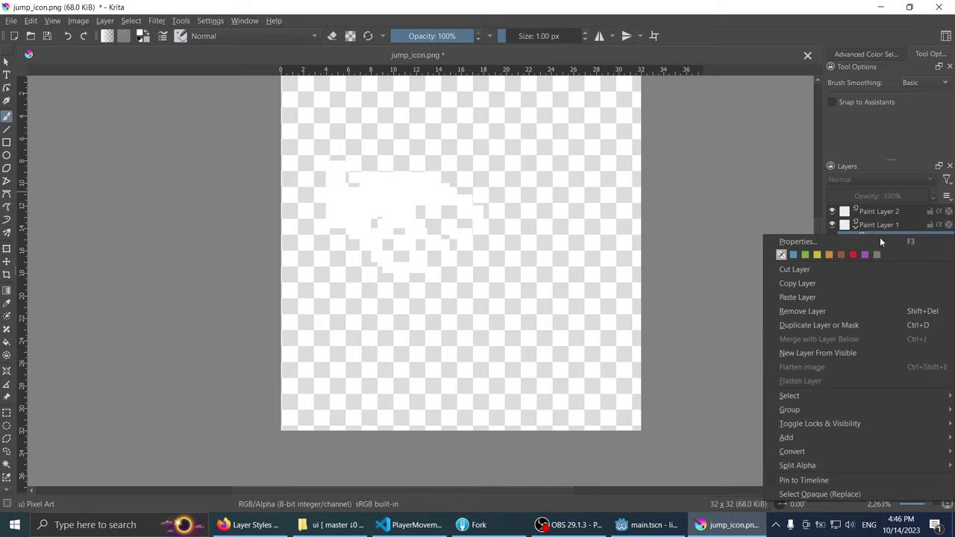
pyautogui.press('Escape')
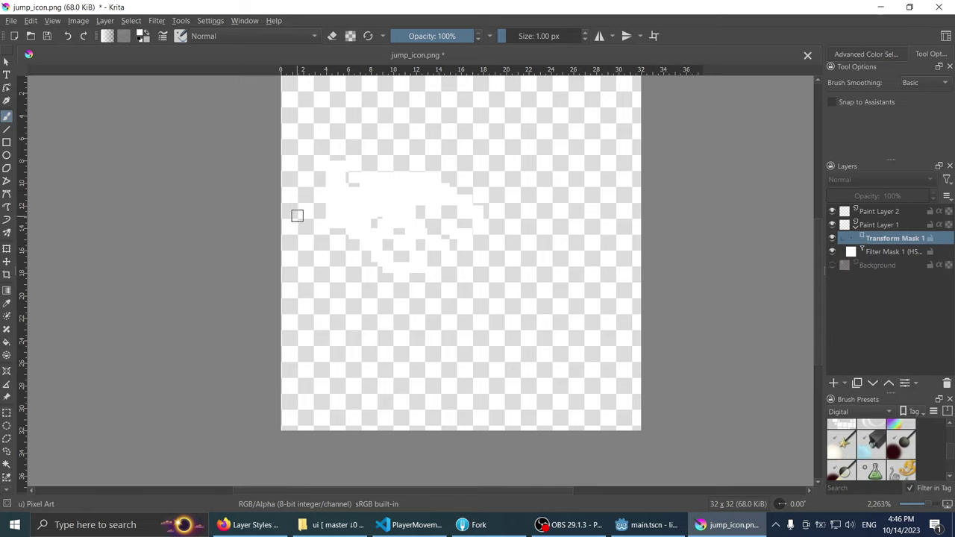
pyautogui.keyDown('ctrl'); pyautogui.scroll(1, 417, 194); pyautogui.keyUp('ctrl')
pyautogui.keyDown('ctrl'); pyautogui.scroll(-1, 404, 233); pyautogui.keyUp('ctrl')
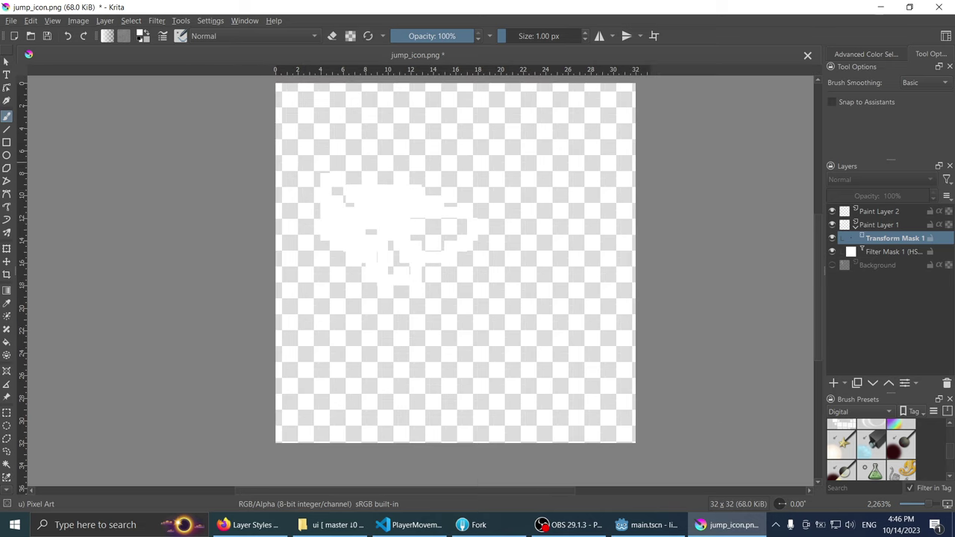
pyautogui.rightClick(871, 239)
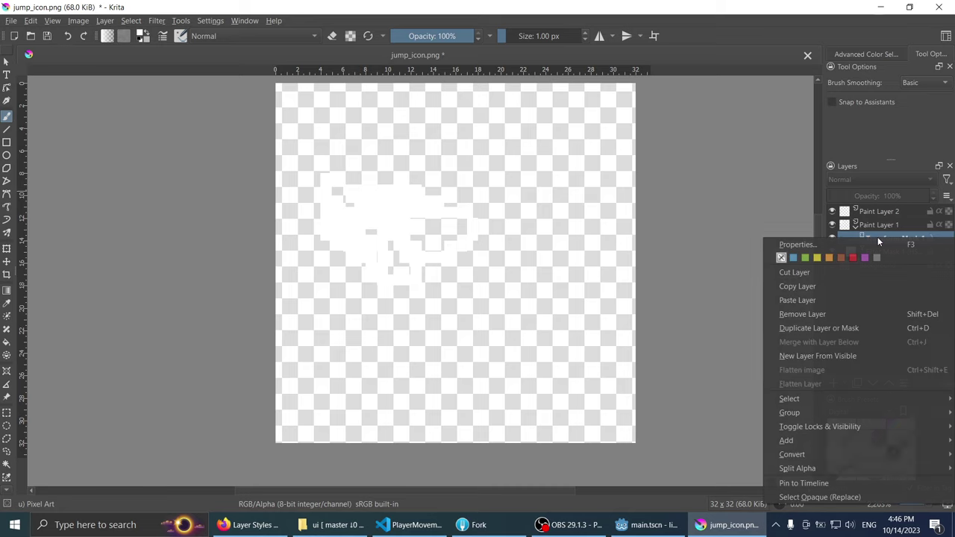
pyautogui.click(819, 319)
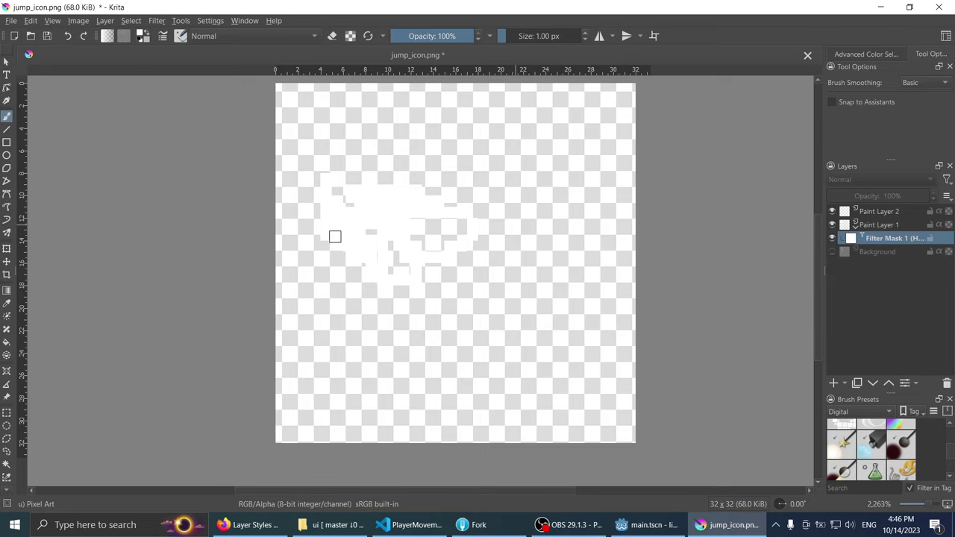
pyautogui.scroll(-1, 339, 212)
# Step: Switch back to the freehand brush and review the HSV filter mask's settings
pyautogui.scroll(1, 362, 179)
pyautogui.press('c')
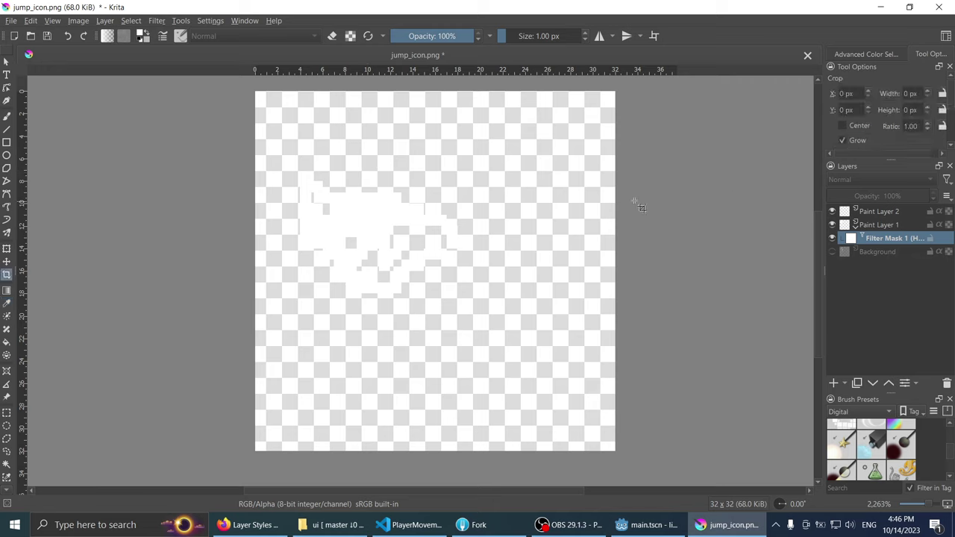
pyautogui.press('b')
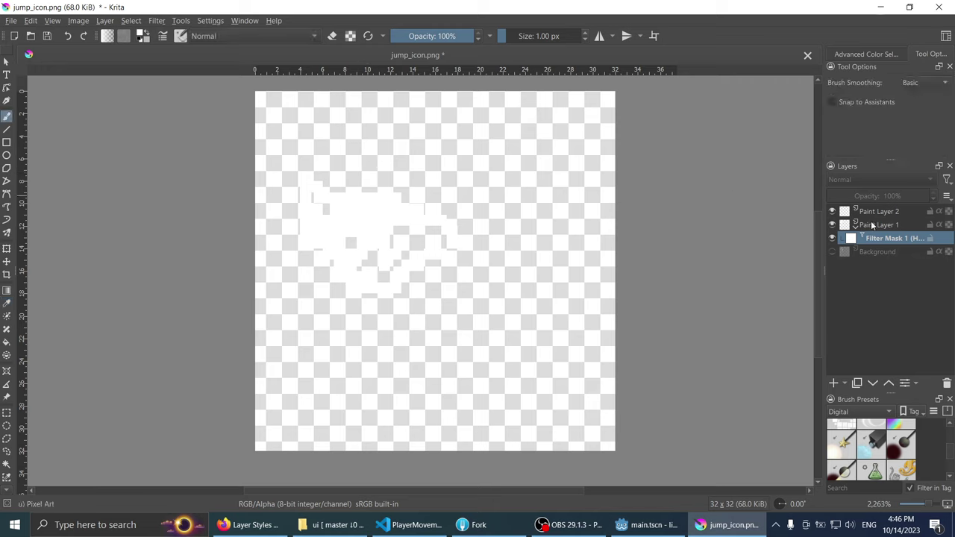
pyautogui.click(888, 223)
pyautogui.click(868, 239)
pyautogui.click(895, 225)
pyautogui.click(879, 237)
pyautogui.rightClick(888, 238)
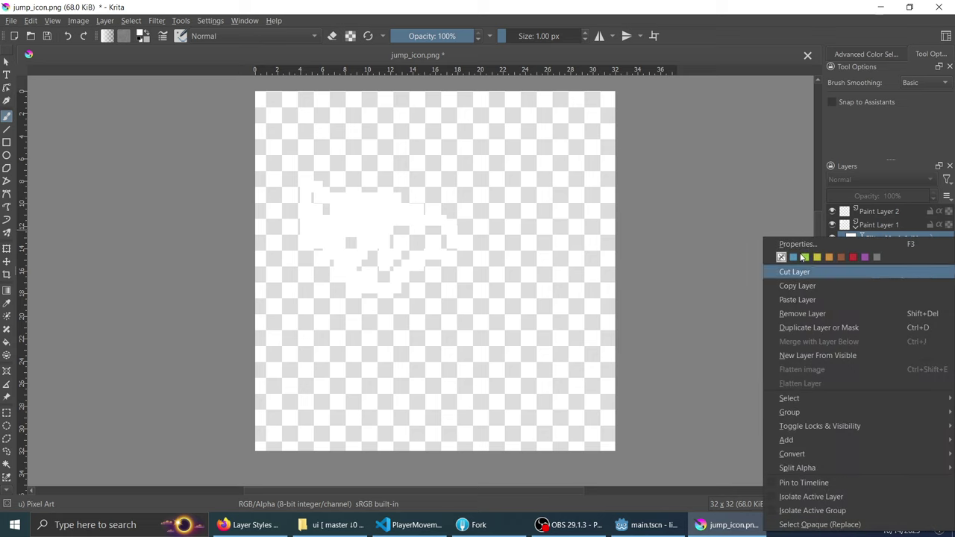
pyautogui.click(796, 244)
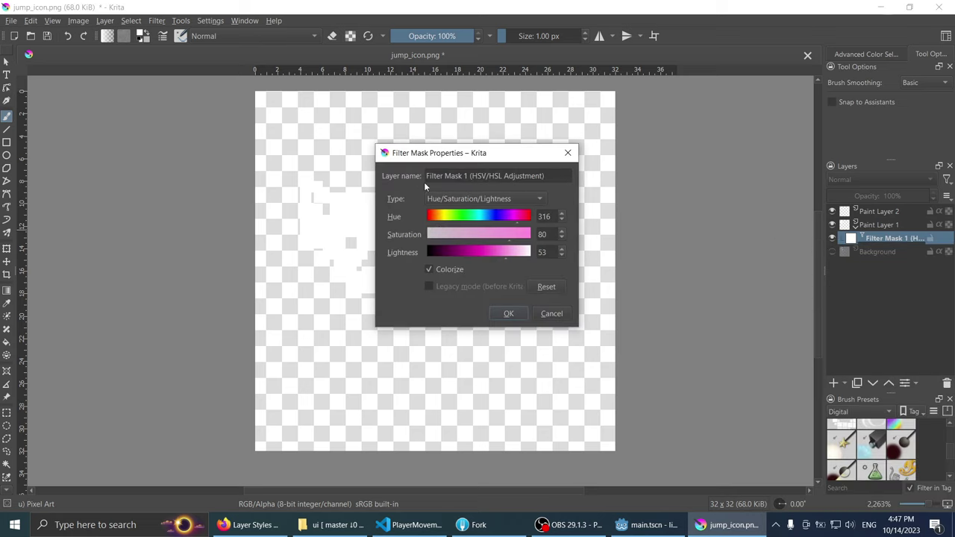
pyautogui.click(887, 225)
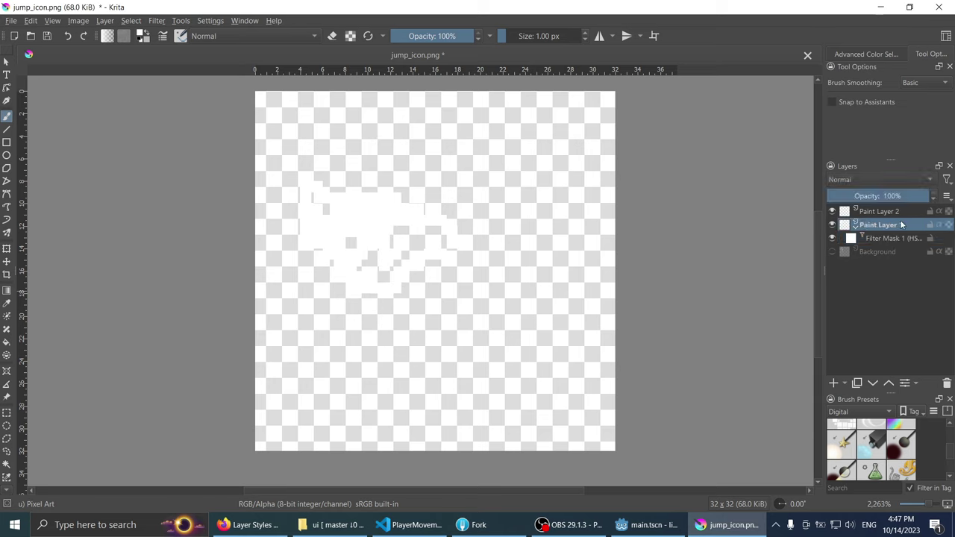
# Step: Add a new filter mask to Paint Layer 1, previewing Color Balance and Cross-channel adjustments
pyautogui.rightClick(899, 222)
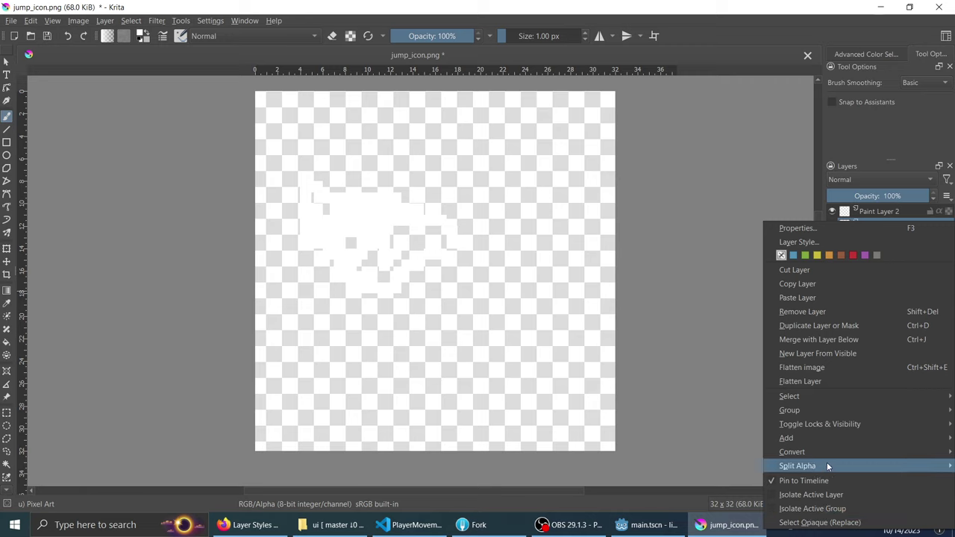
pyautogui.moveTo(823, 437)
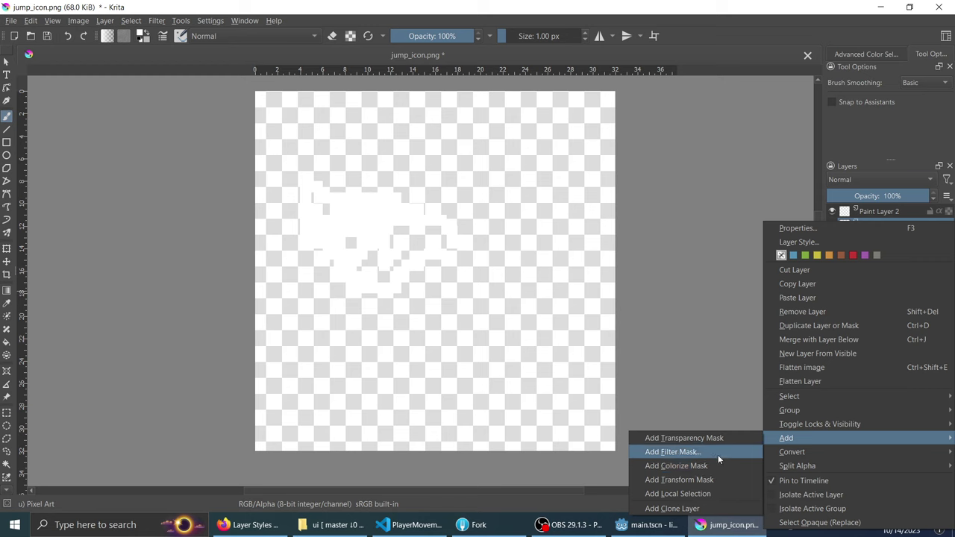
pyautogui.click(718, 455)
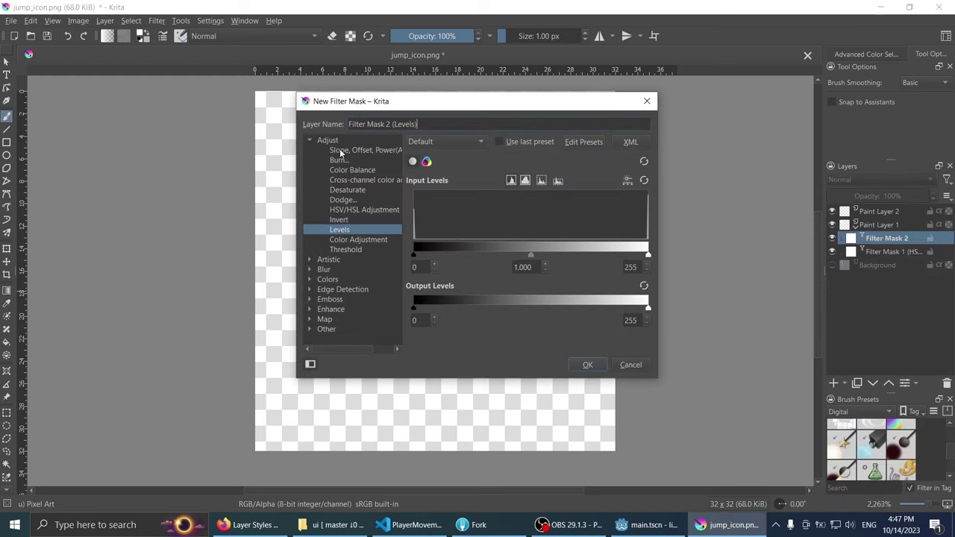
pyautogui.click(344, 150)
pyautogui.click(337, 160)
pyautogui.click(351, 170)
pyautogui.click(364, 179)
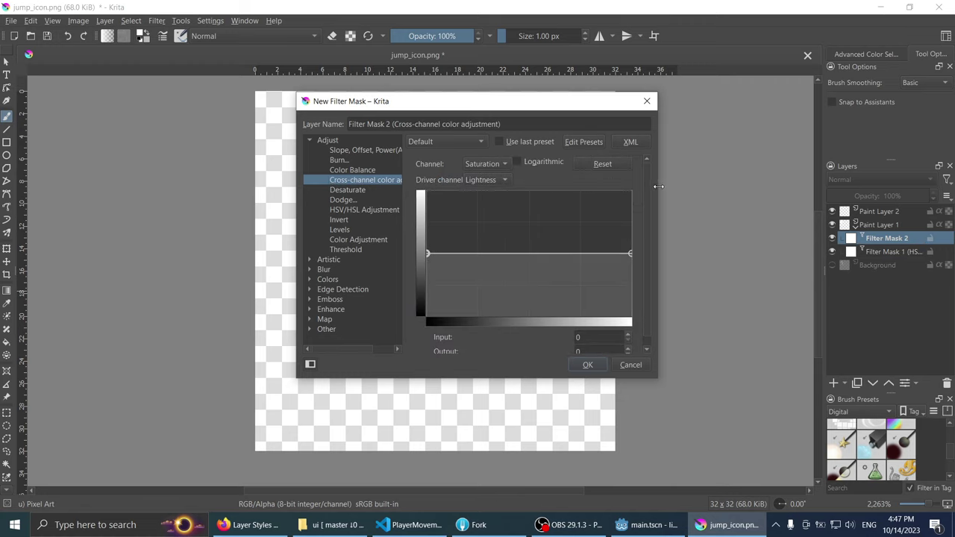
# Step: Preview the Desaturate, Levels and Invert adjustments in the widened filter mask dialog
pyautogui.moveTo(657, 184); pyautogui.dragTo(782, 184)
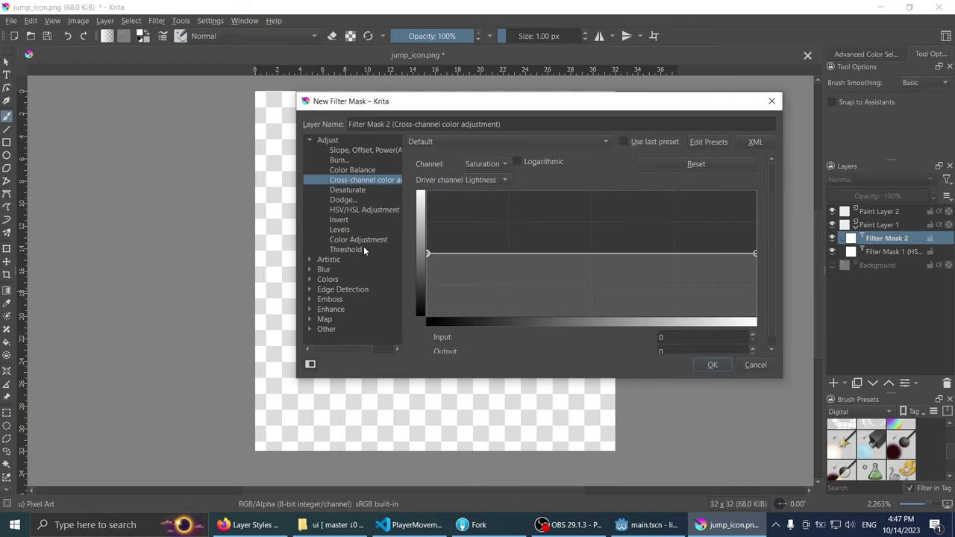
pyautogui.click(358, 191)
pyautogui.click(358, 184)
pyautogui.click(347, 229)
pyautogui.click(350, 219)
pyautogui.click(354, 231)
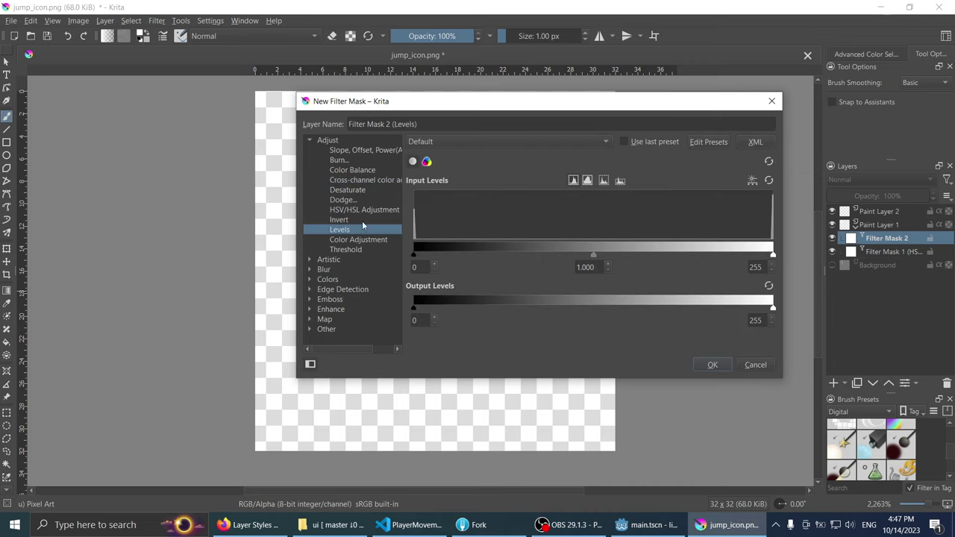
pyautogui.moveTo(432, 112); pyautogui.dragTo(453, 127)
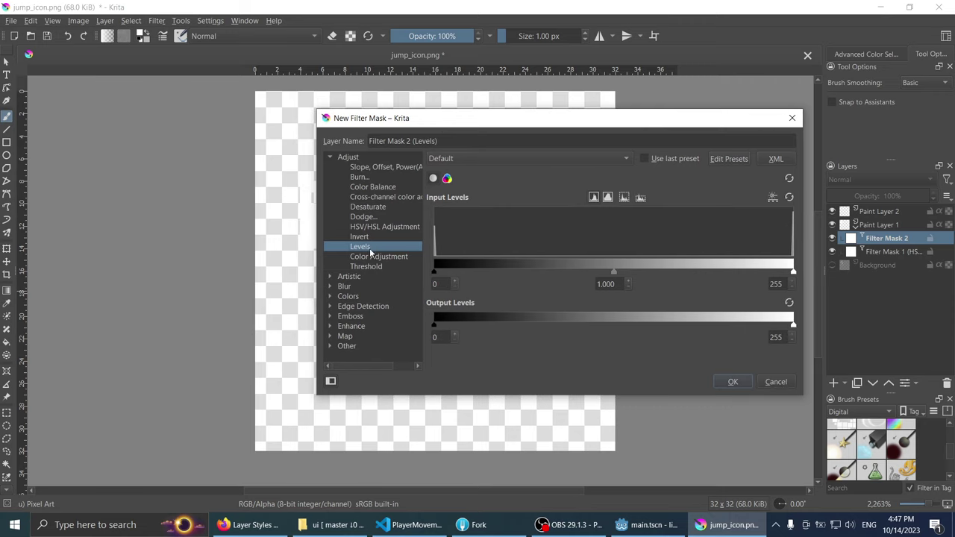
# Step: Preview the Blur, Gaussian Blur and Motion Blur filters on the hand
pyautogui.click(330, 277)
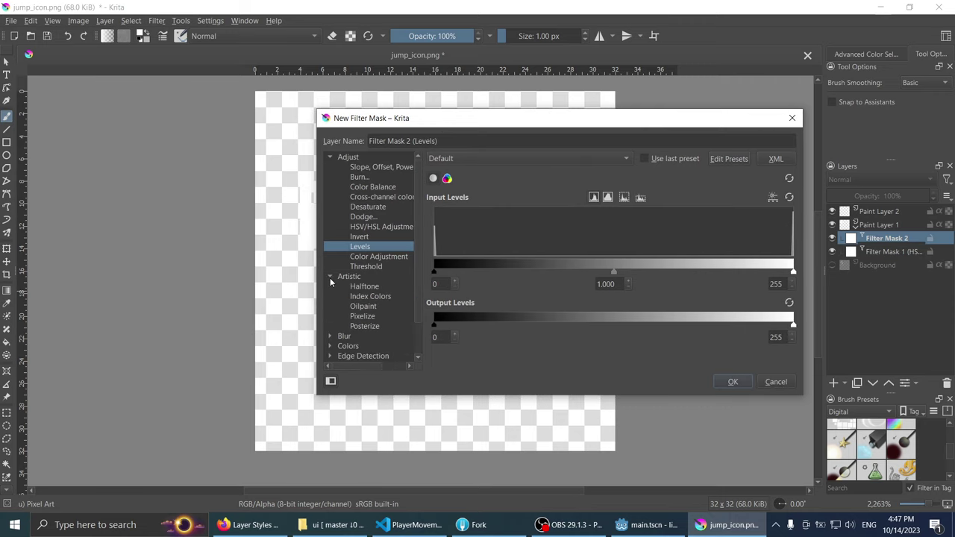
pyautogui.click(332, 278)
pyautogui.click(333, 288)
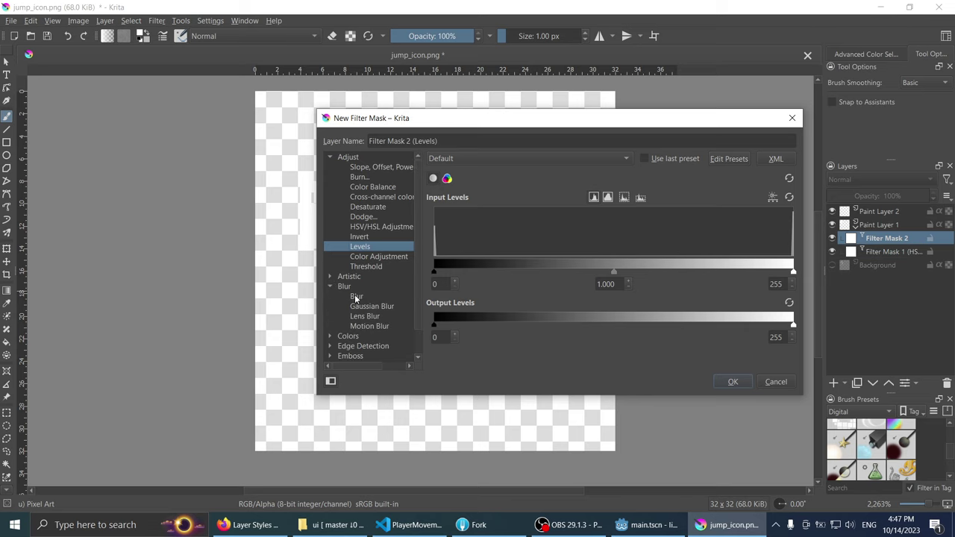
pyautogui.click(356, 298)
pyautogui.moveTo(419, 128); pyautogui.dragTo(521, 163)
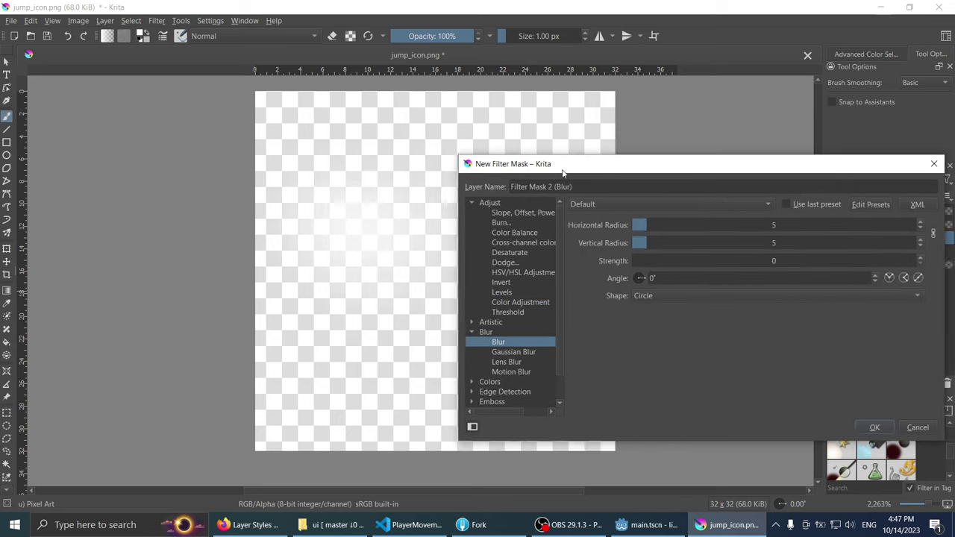
pyautogui.click(472, 341)
pyautogui.click(473, 360)
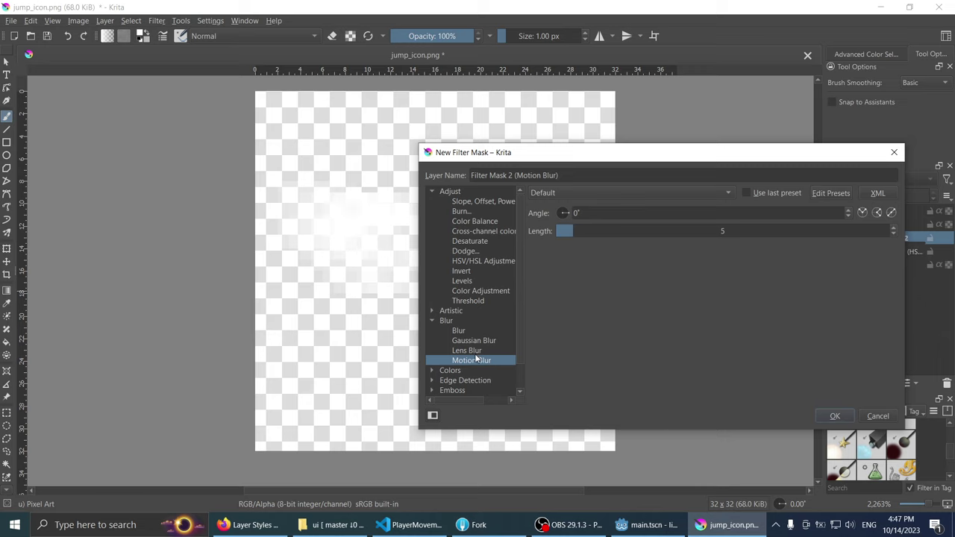
pyautogui.click(472, 341)
pyautogui.scroll(-1, 452, 362)
# Step: Preview the Emboss variants, from All Directions to Horizontal & Vertical, on the hand
pyautogui.click(433, 361)
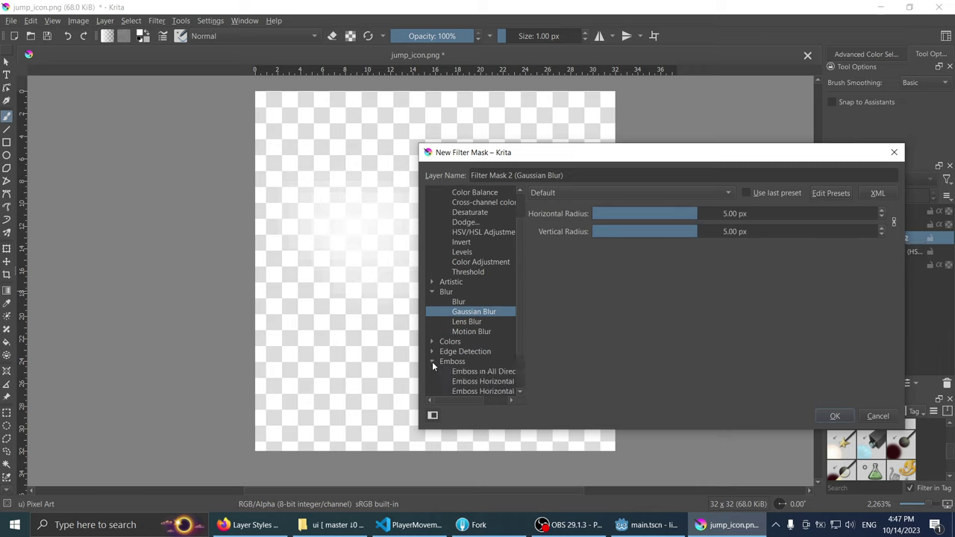
pyautogui.click(478, 365)
pyautogui.scroll(-2, 480, 381)
pyautogui.click(483, 340)
pyautogui.click(478, 350)
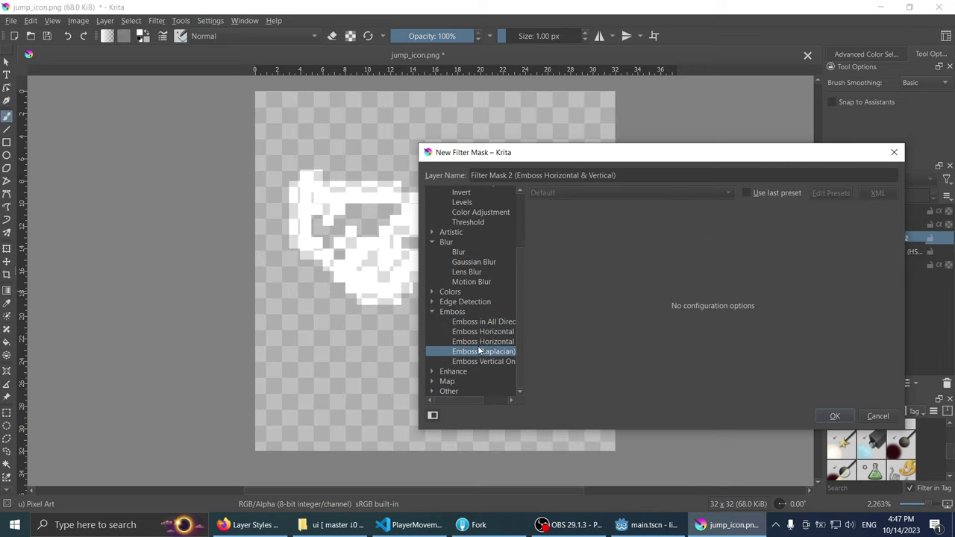
pyautogui.click(504, 321)
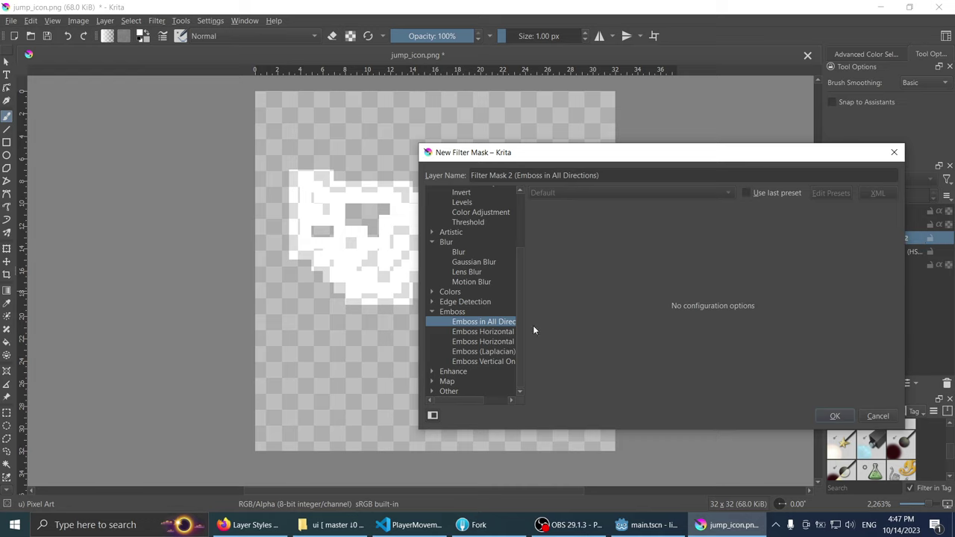
pyautogui.moveTo(487, 333); pyautogui.dragTo(477, 364)
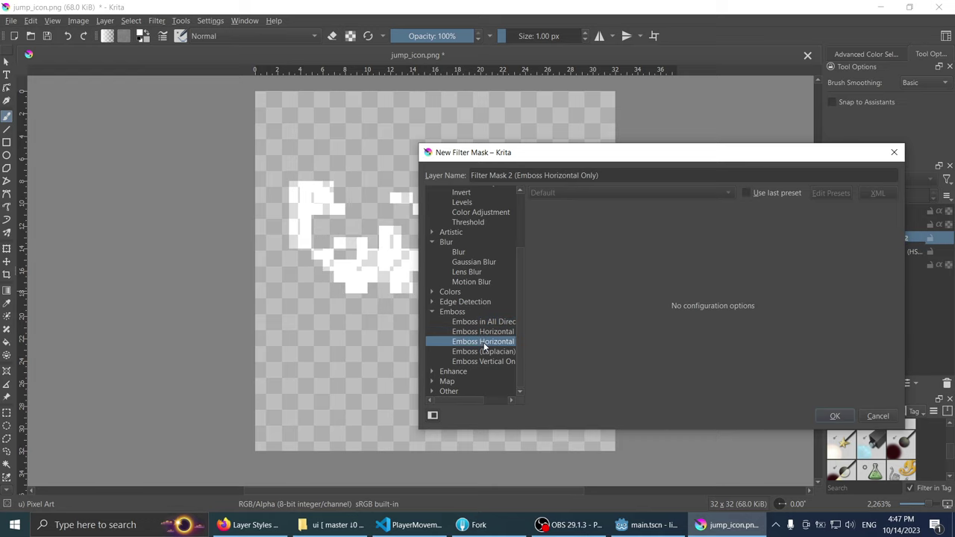
pyautogui.click(478, 332)
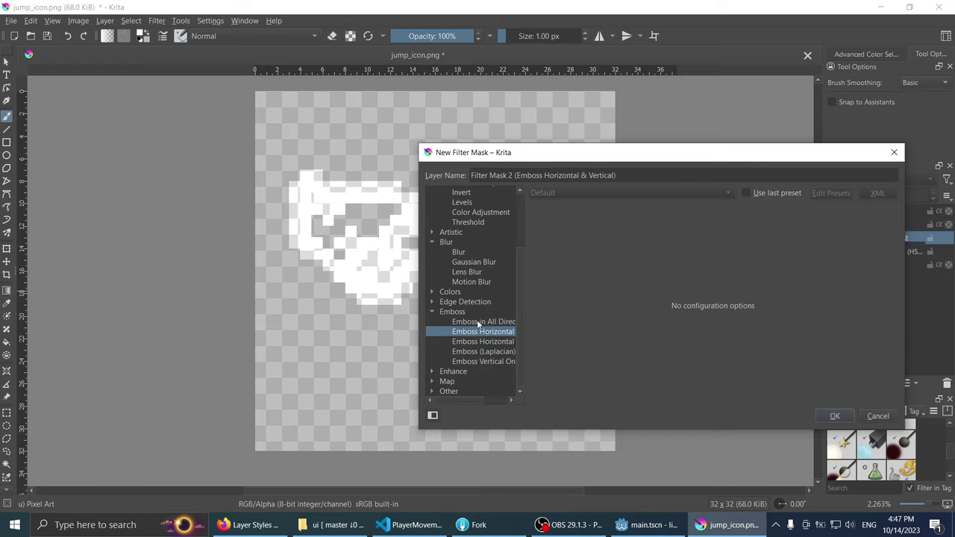
pyautogui.click(434, 312)
pyautogui.click(432, 362)
pyautogui.click(432, 361)
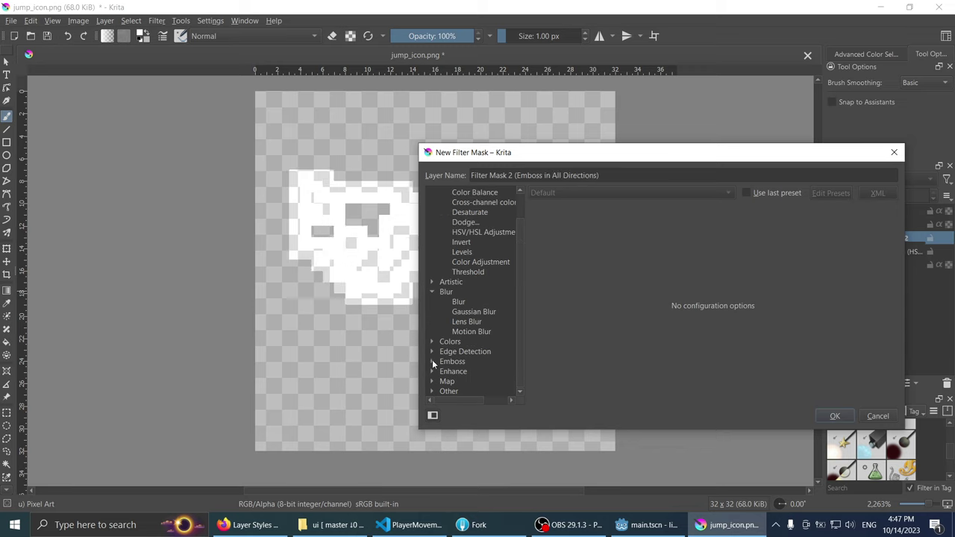
pyautogui.click(432, 362)
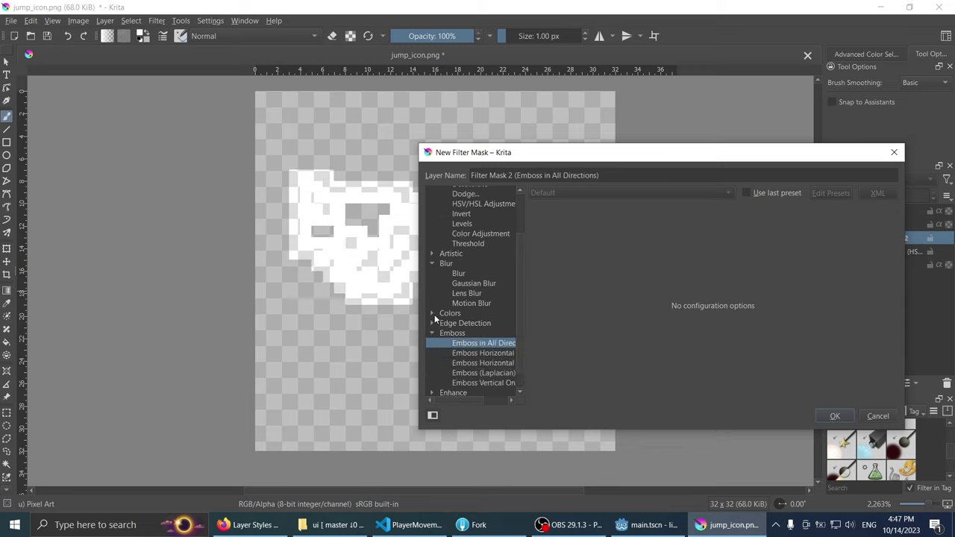
# Step: Try Lens Blur, Color Adjustment, Levels, HSV and Dodge before settling on Invert
pyautogui.click(434, 313)
pyautogui.click(433, 313)
pyautogui.click(463, 294)
pyautogui.click(468, 282)
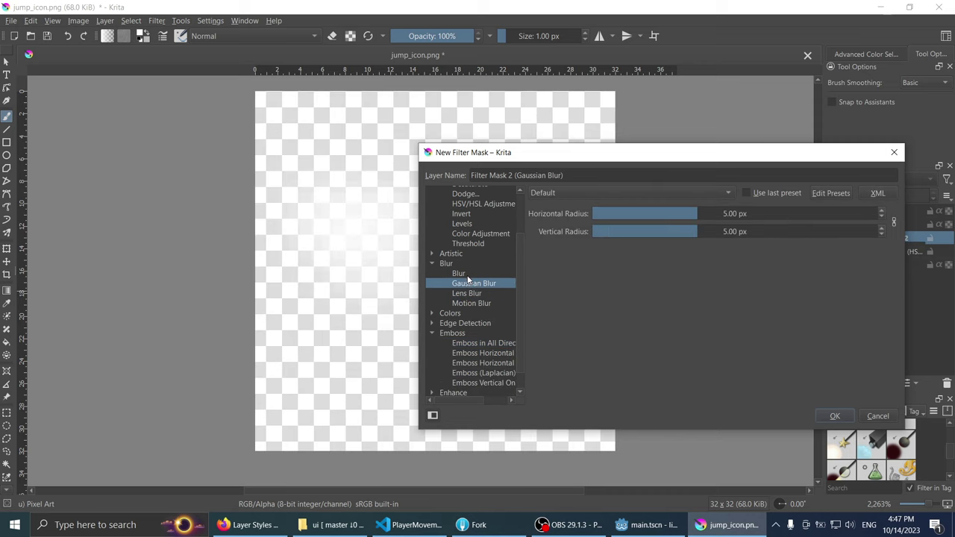
pyautogui.click(458, 274)
pyautogui.click(479, 234)
pyautogui.scroll(1, 480, 246)
pyautogui.click(481, 250)
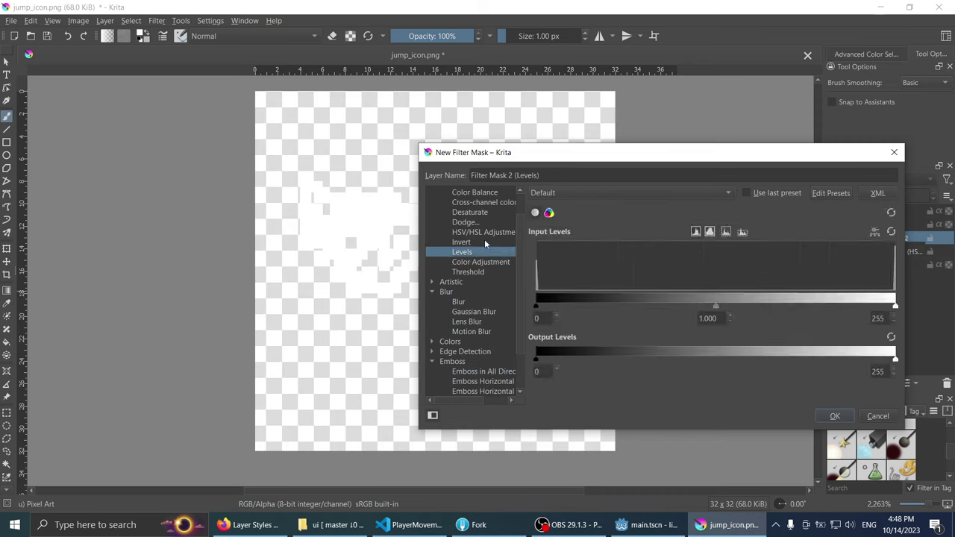
pyautogui.click(485, 232)
pyautogui.click(485, 223)
pyautogui.click(476, 243)
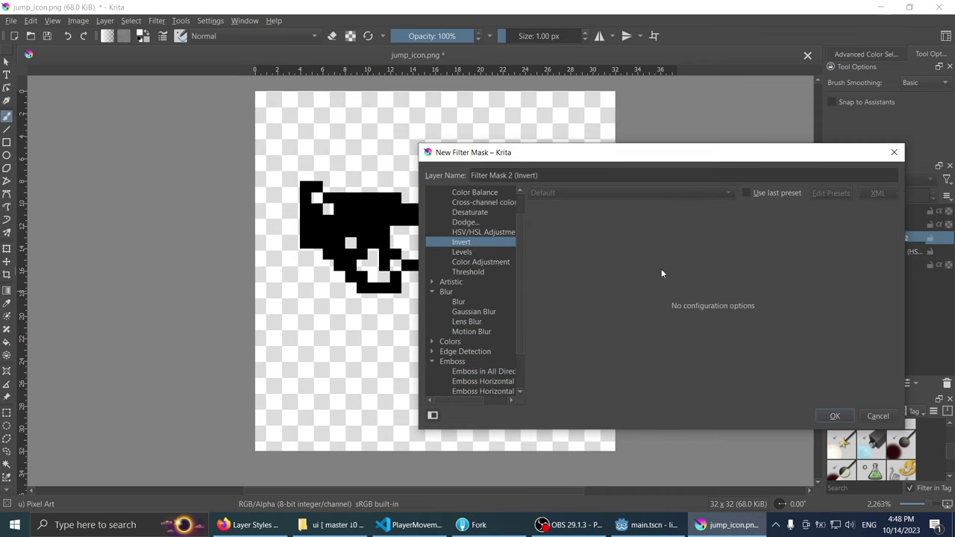
# Step: Create the Invert filter mask and duplicate Paint Layer 1 with its masks
pyautogui.click(841, 415)
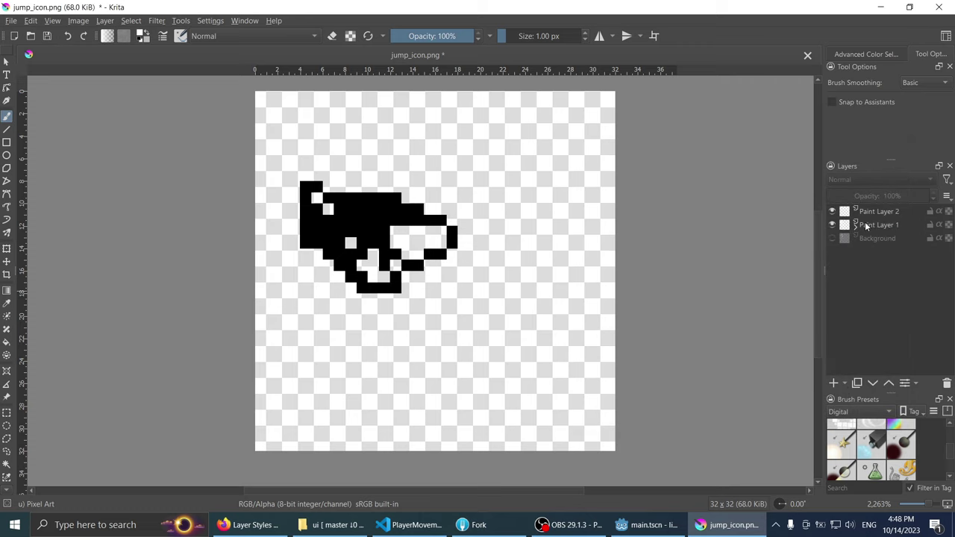
pyautogui.click(872, 225)
pyautogui.rightClick(872, 224)
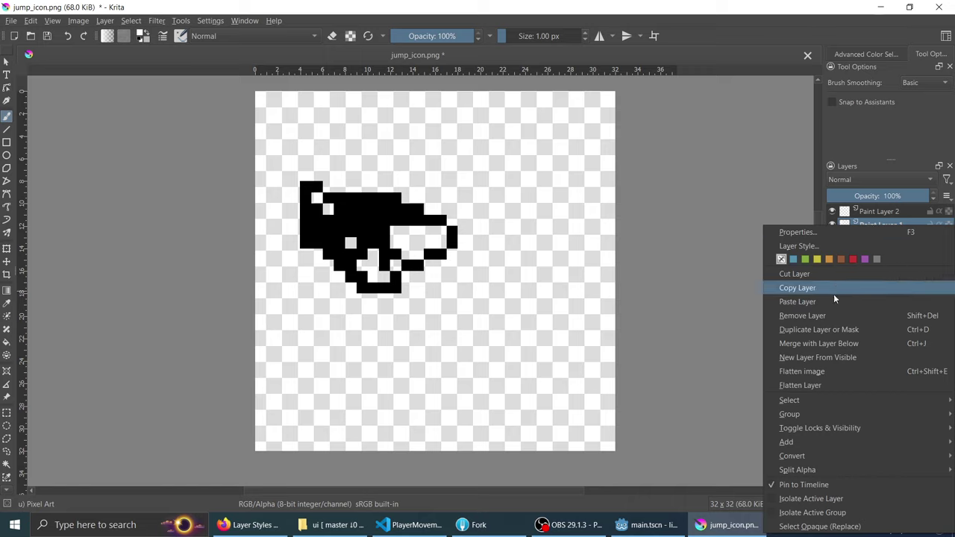
pyautogui.click(869, 330)
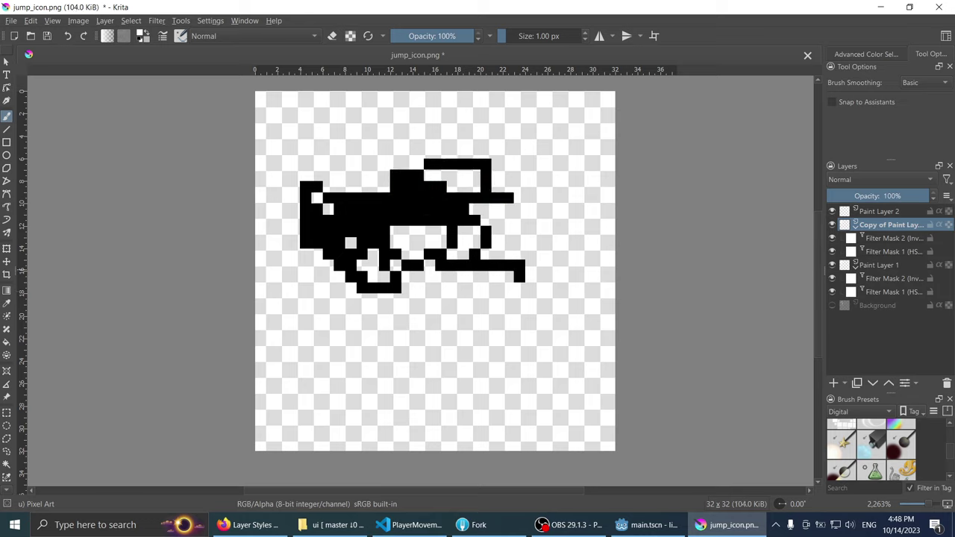
# Step: Toggle the copy's visibility, delete the duplicate layer, and bring the browser forward
pyautogui.click(832, 225)
pyautogui.click(833, 225)
pyautogui.rightClick(863, 234)
pyautogui.press('Escape')
pyautogui.hotkey('shift', 'Delete')
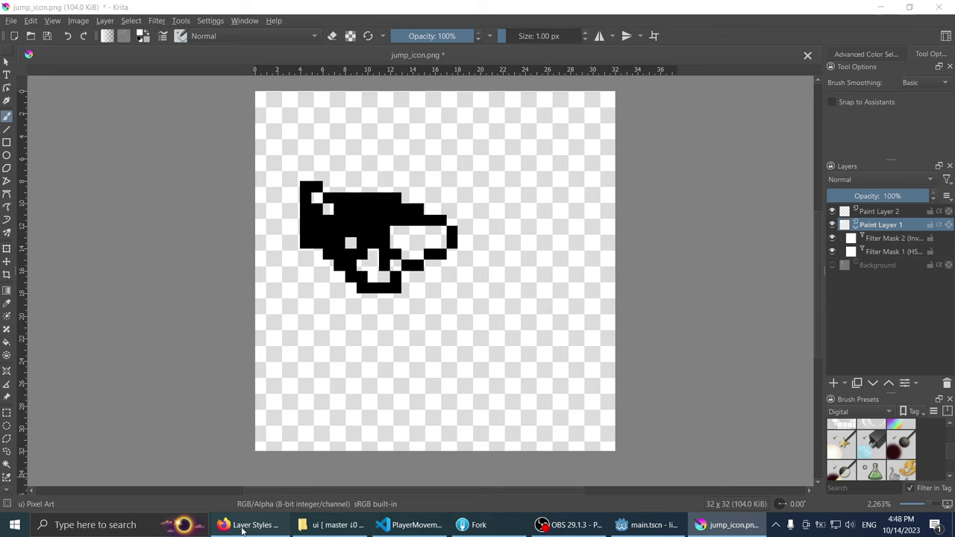
pyautogui.click(227, 522)
# Step: Return to the 'krita drop shadow' results and open the How to make text shadow Krita 4.2.5 video
pyautogui.scroll(5, 252, 114)
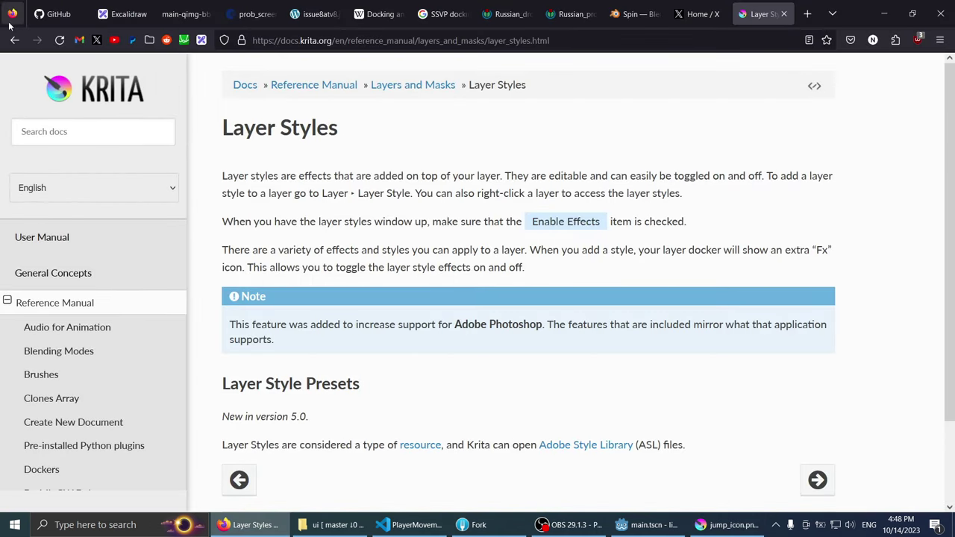
pyautogui.click(15, 40)
pyautogui.scroll(-1, 56, 258)
pyautogui.scroll(-5, 53, 261)
pyautogui.scroll(3, 53, 257)
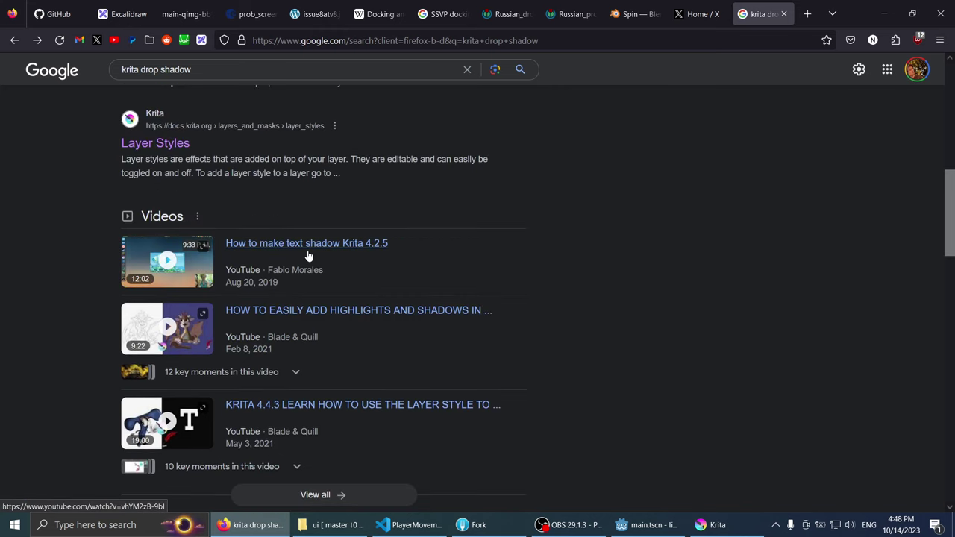
pyautogui.click(307, 251)
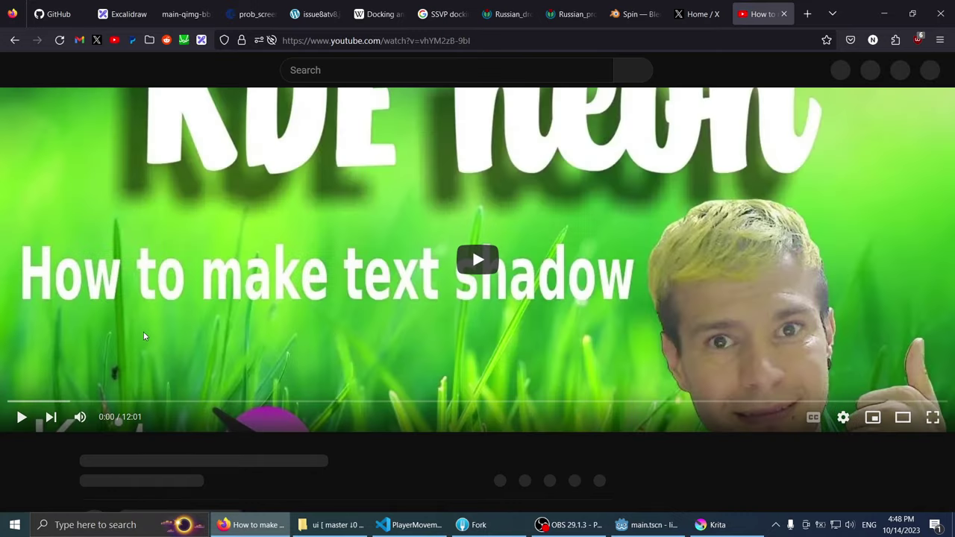
# Step: Skim the video ahead from about 1:54 to 7:30
pyautogui.moveTo(37, 411); pyautogui.dragTo(156, 417)
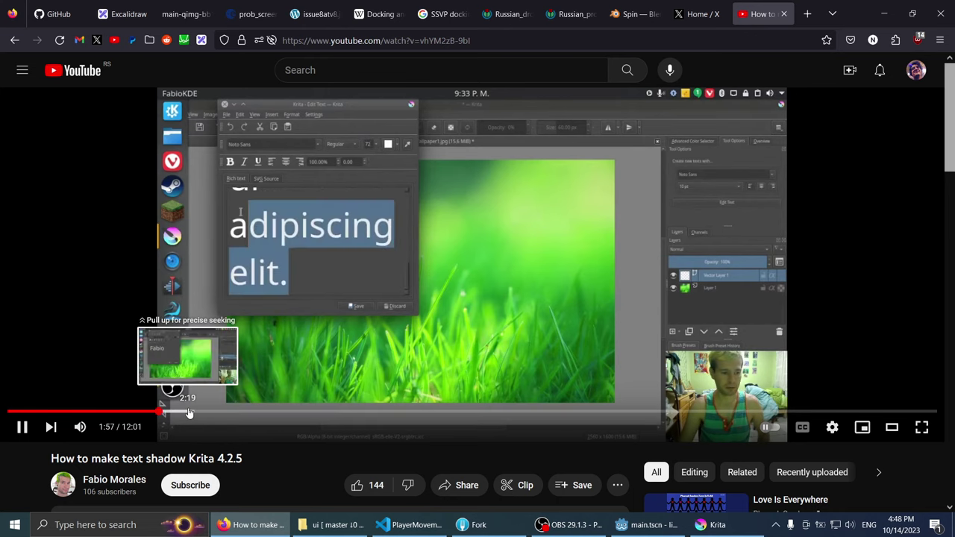
pyautogui.click(263, 413)
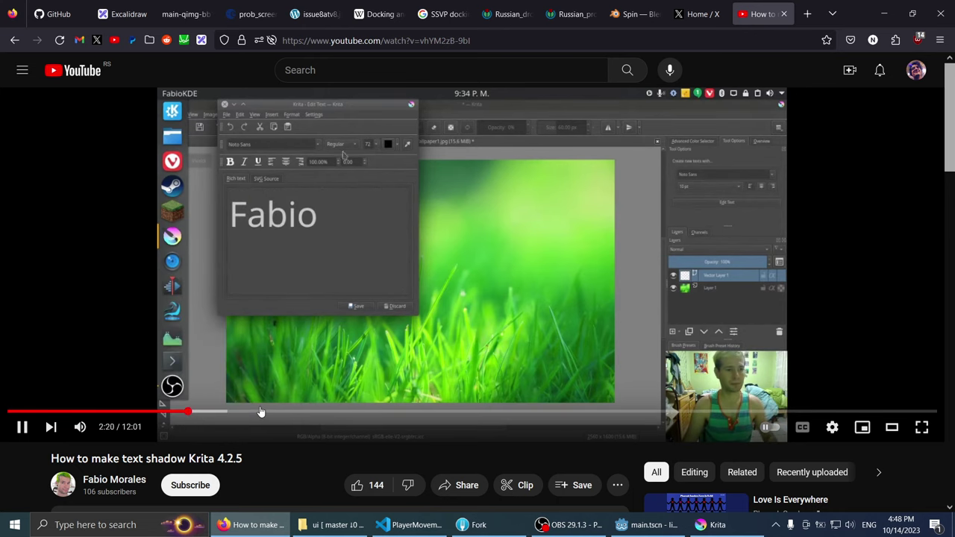
pyautogui.moveTo(262, 412); pyautogui.dragTo(330, 416)
pyautogui.click(430, 416)
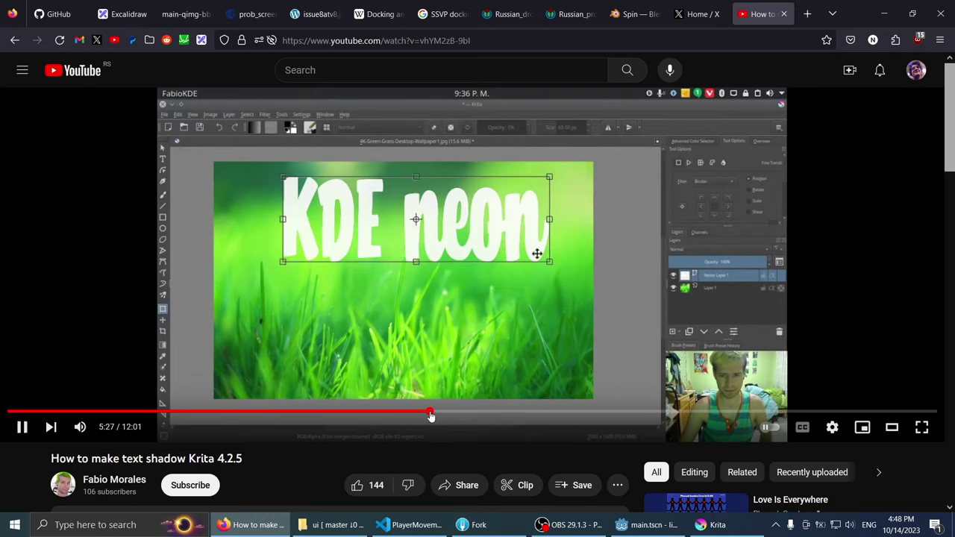
pyautogui.moveTo(430, 416)
pyautogui.mouseDown()
pyautogui.moveTo(598, 416)
pyautogui.moveTo(514, 414)
pyautogui.mouseUp()
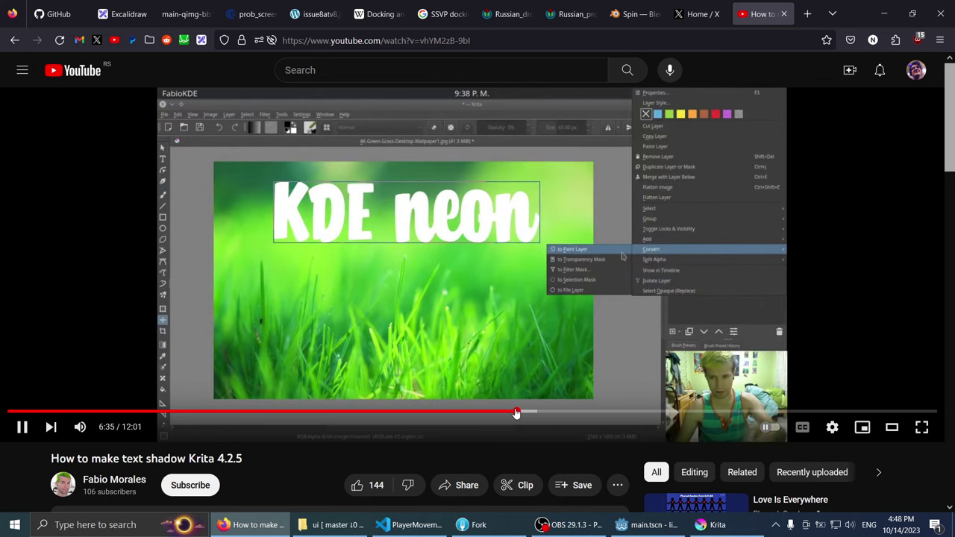
pyautogui.moveTo(515, 414); pyautogui.dragTo(548, 415)
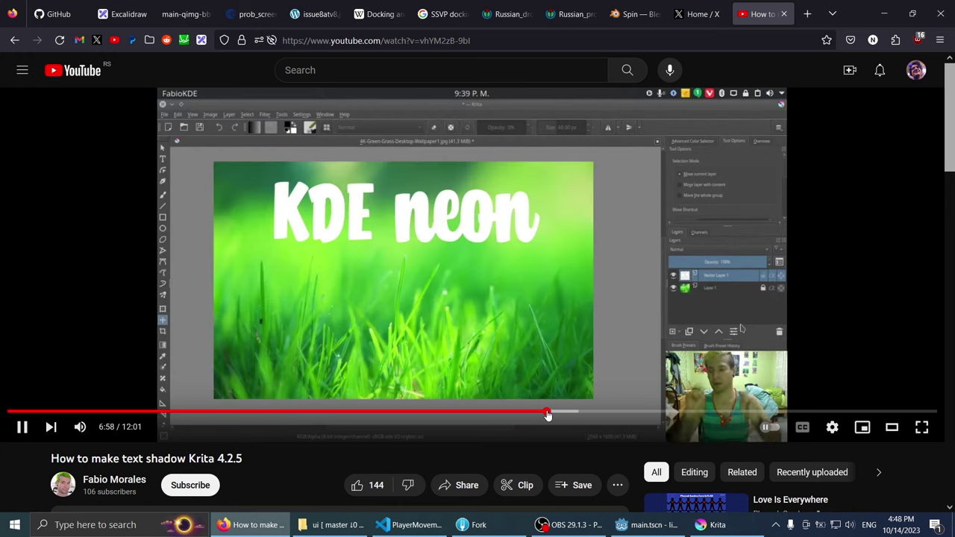
pyautogui.click(565, 415)
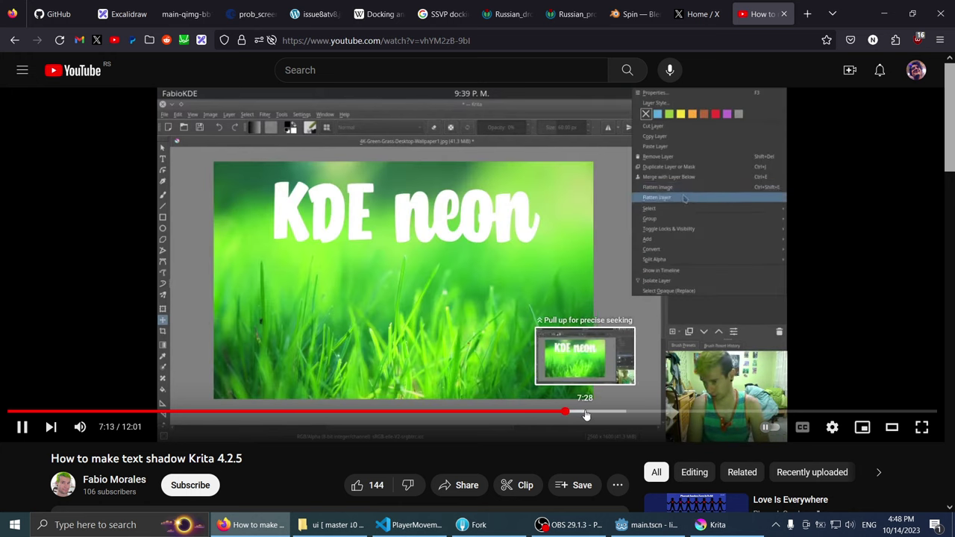
pyautogui.click(586, 416)
# Step: Skim the filter, HSV and blur steps around 7:43–9:37, then return to the search results
pyautogui.click(603, 414)
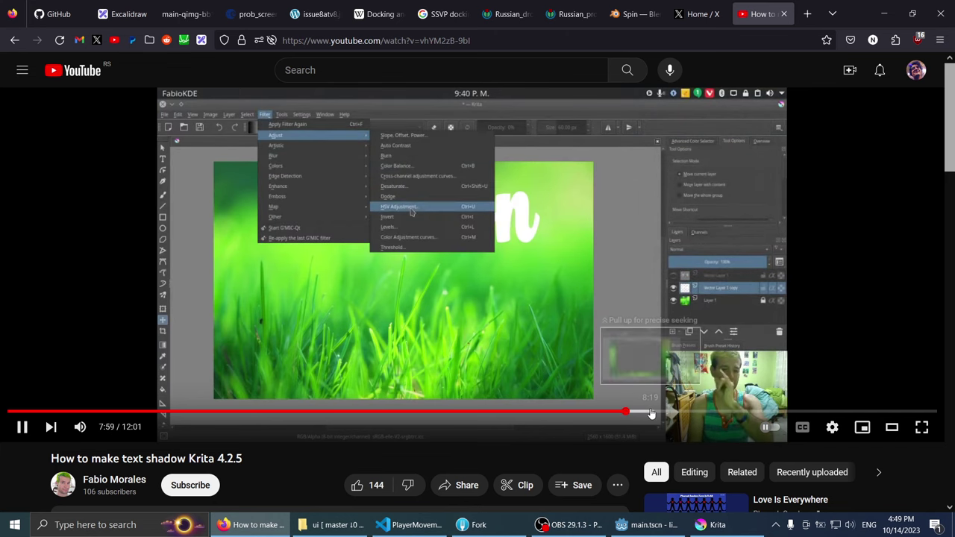
pyautogui.click(649, 414)
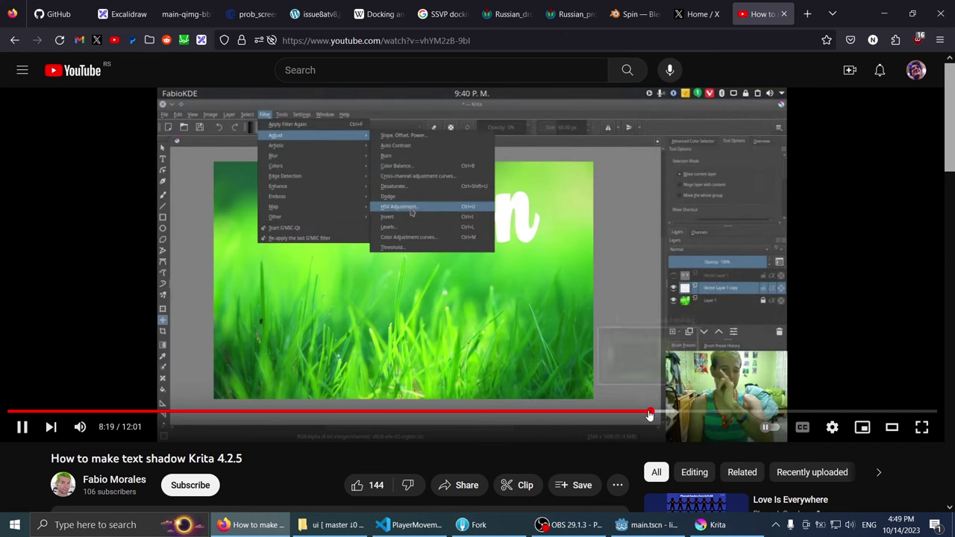
pyautogui.click(680, 415)
pyautogui.click(738, 414)
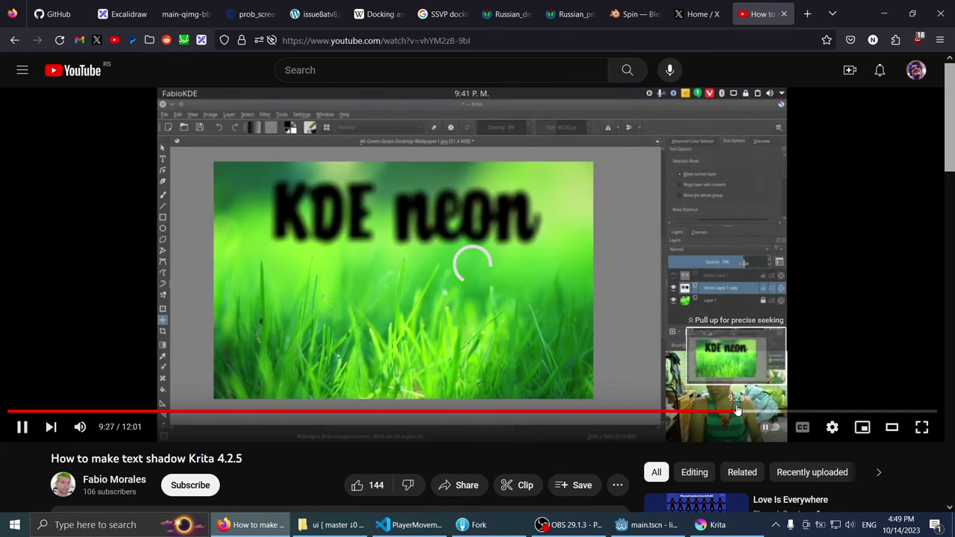
pyautogui.click(678, 411)
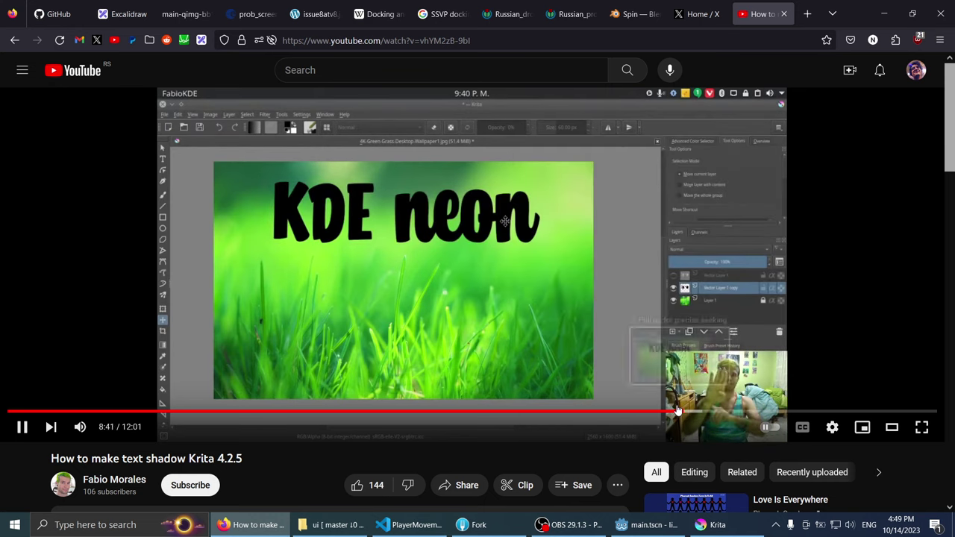
pyautogui.click(675, 411)
pyautogui.click(752, 412)
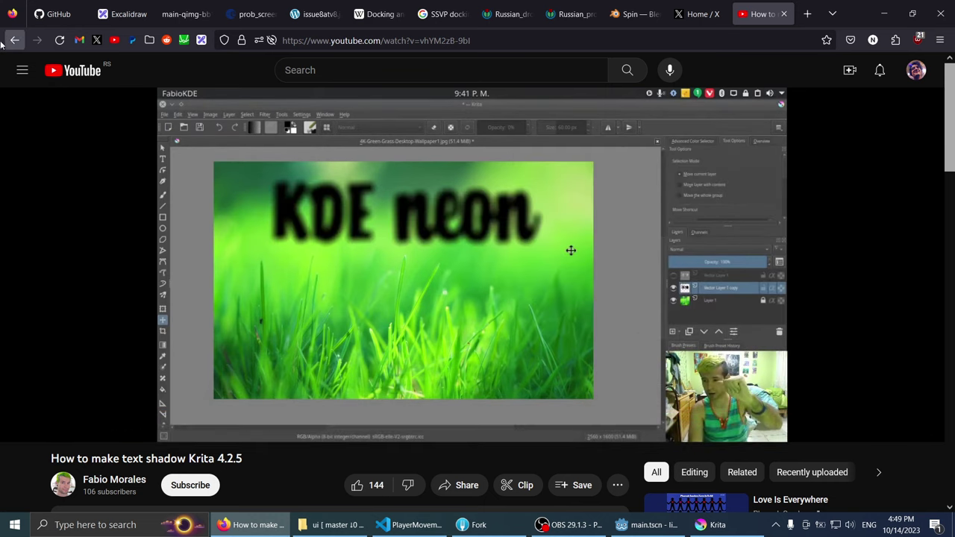
pyautogui.click(14, 41)
# Step: Play the highlights-and-shadows Krita tutorial muted and skim it ahead to 4:26
pyautogui.scroll(-3, 87, 225)
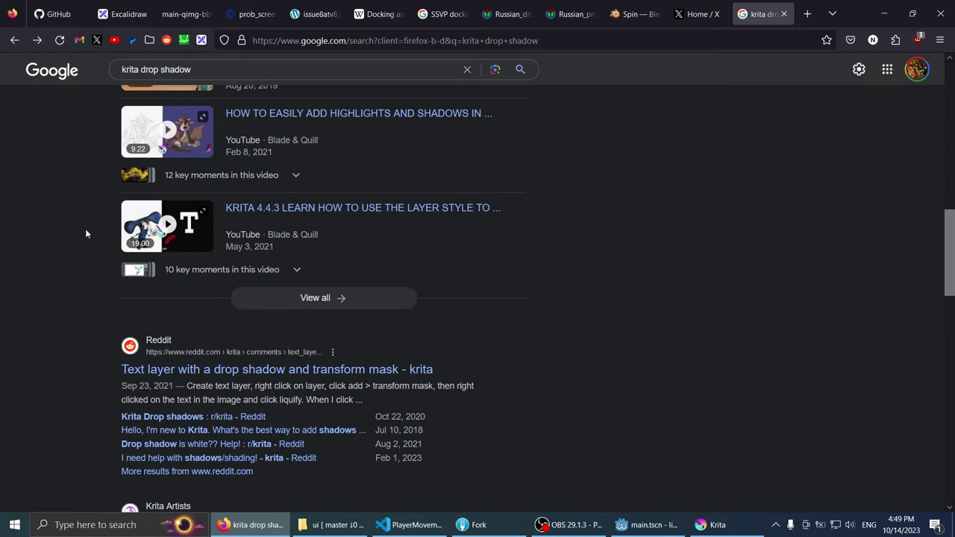
pyautogui.scroll(2, 85, 231)
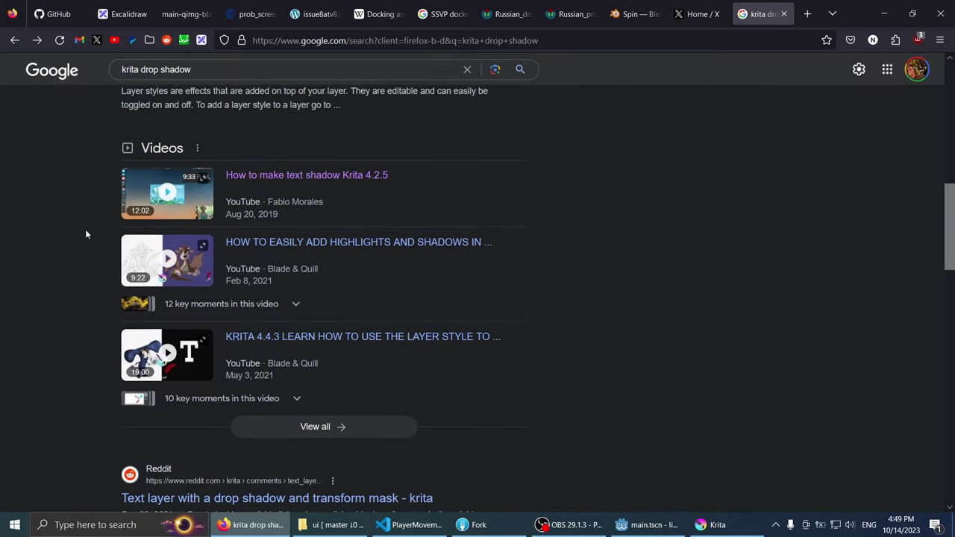
pyautogui.click(327, 246)
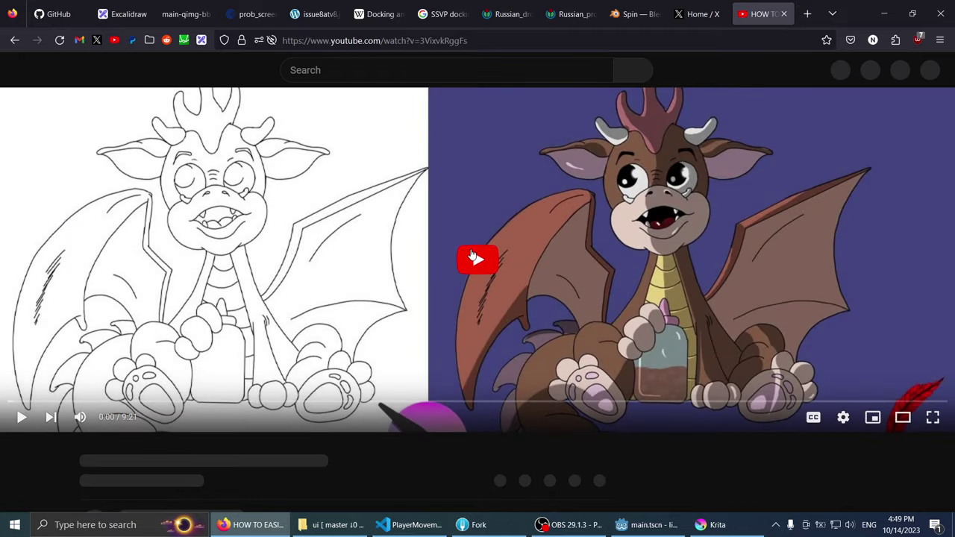
pyautogui.click(473, 260)
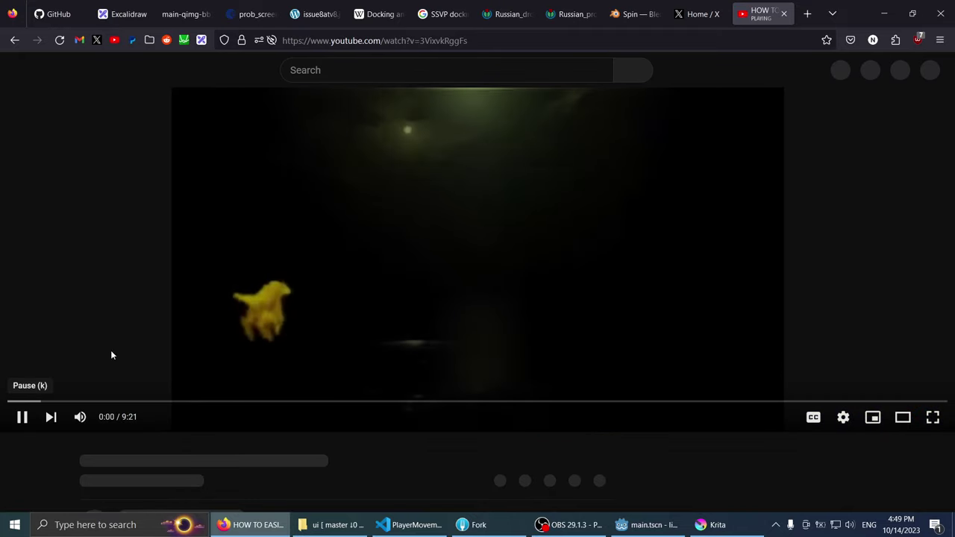
pyautogui.click(80, 417)
pyautogui.click(246, 411)
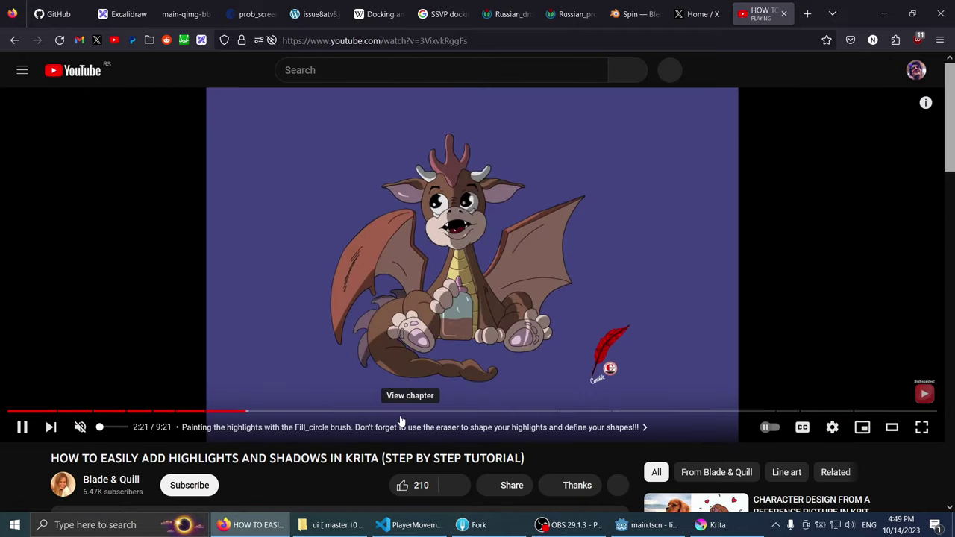
pyautogui.click(316, 411)
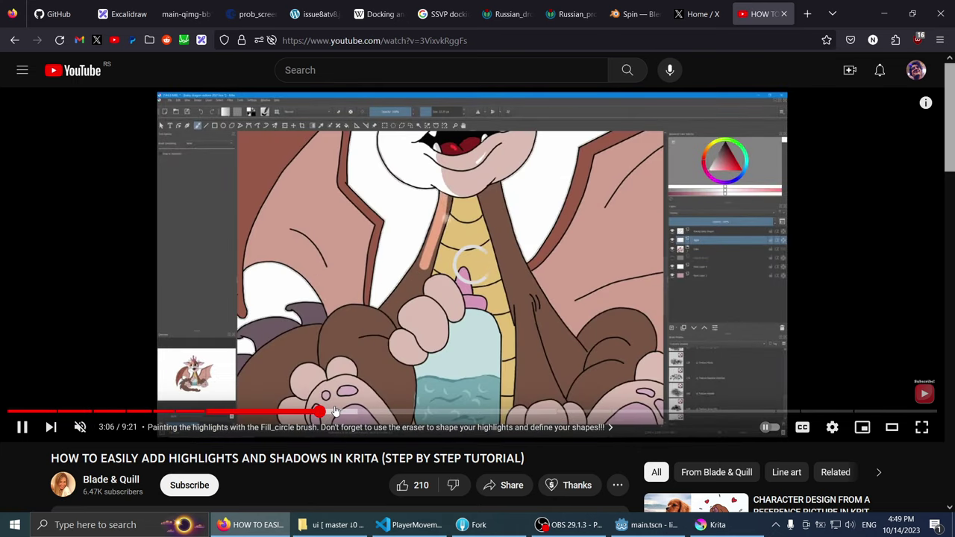
pyautogui.click(448, 411)
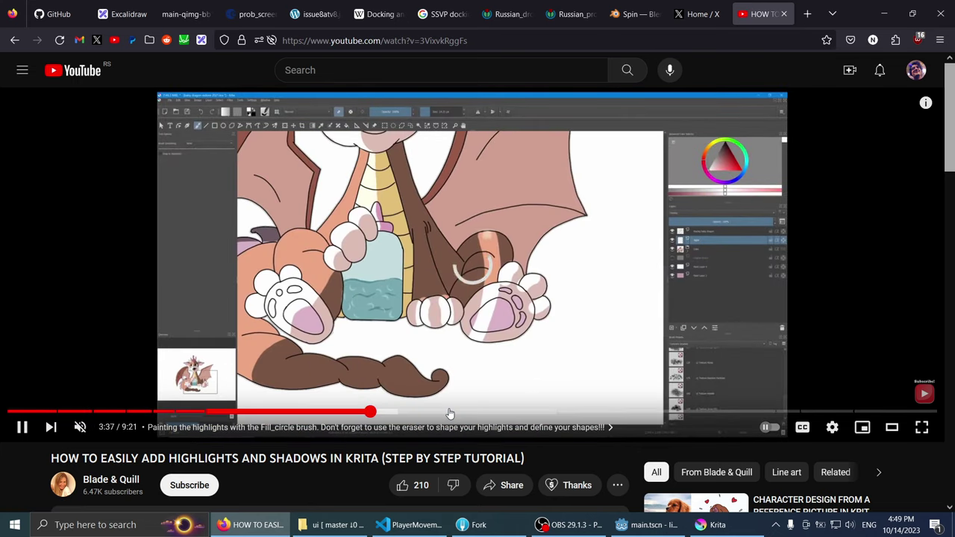
# Step: Go back to the Krita drop-shadow search results, scroll them, then return to jump_icon.png in Krita
pyautogui.click(14, 40)
pyautogui.scroll(-6, 64, 228)
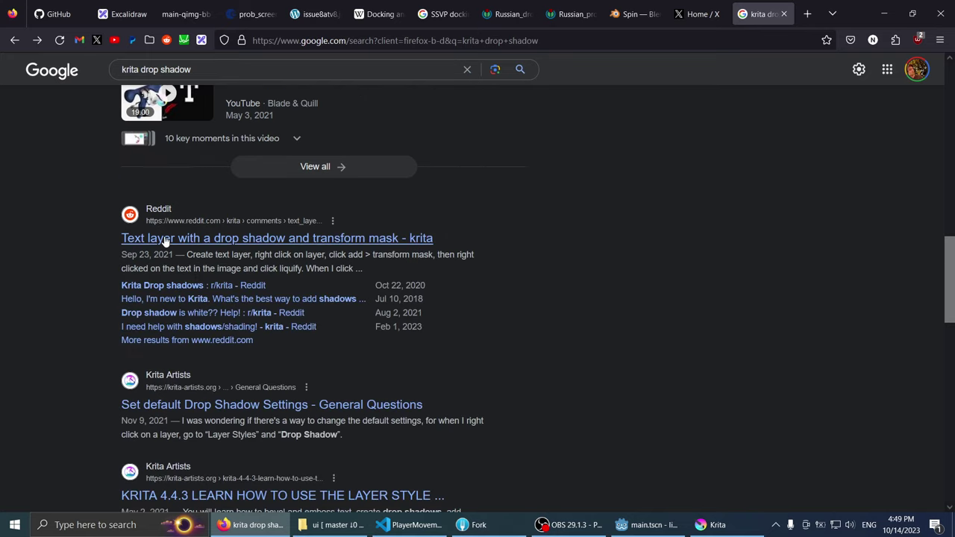
pyautogui.scroll(-3, 164, 240)
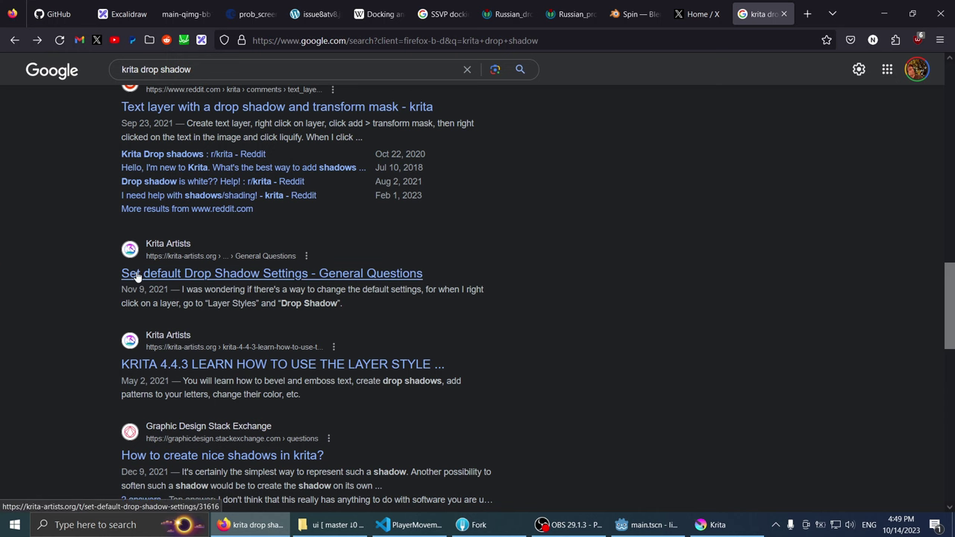
pyautogui.click(713, 524)
# Step: Open Layer Style for Paint Layer 1 and cancel it without applying any style
pyautogui.click(105, 20)
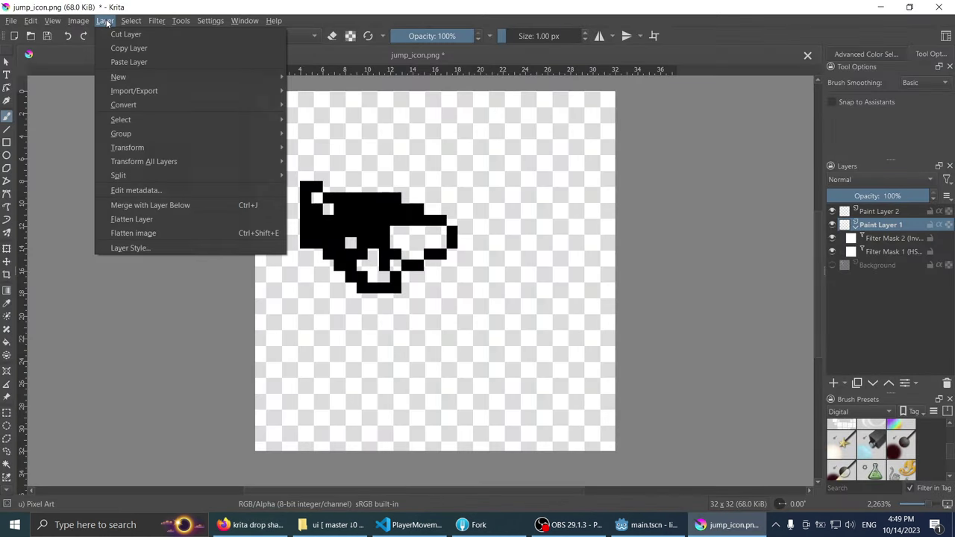
pyautogui.moveTo(117, 106)
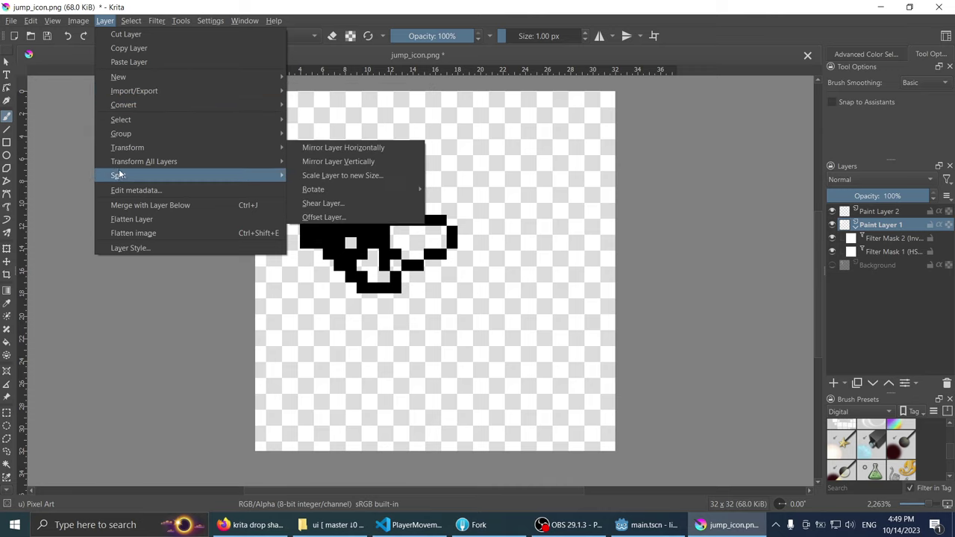
pyautogui.click(124, 248)
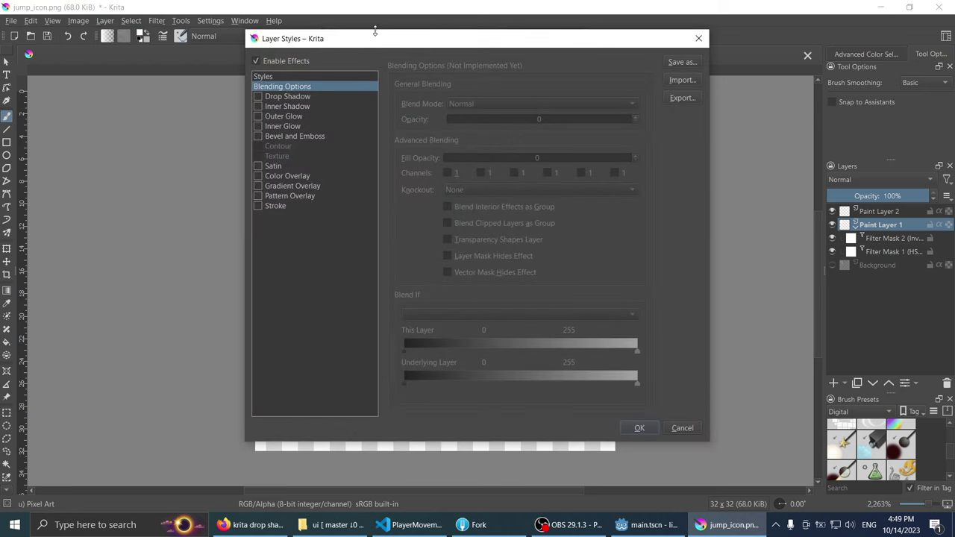
pyautogui.moveTo(375, 32); pyautogui.dragTo(392, 68)
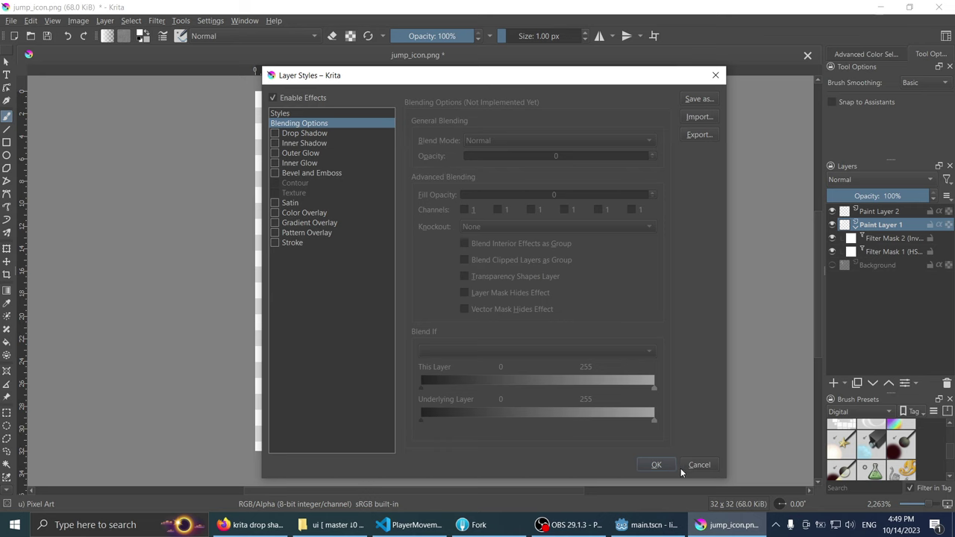
pyautogui.click(682, 466)
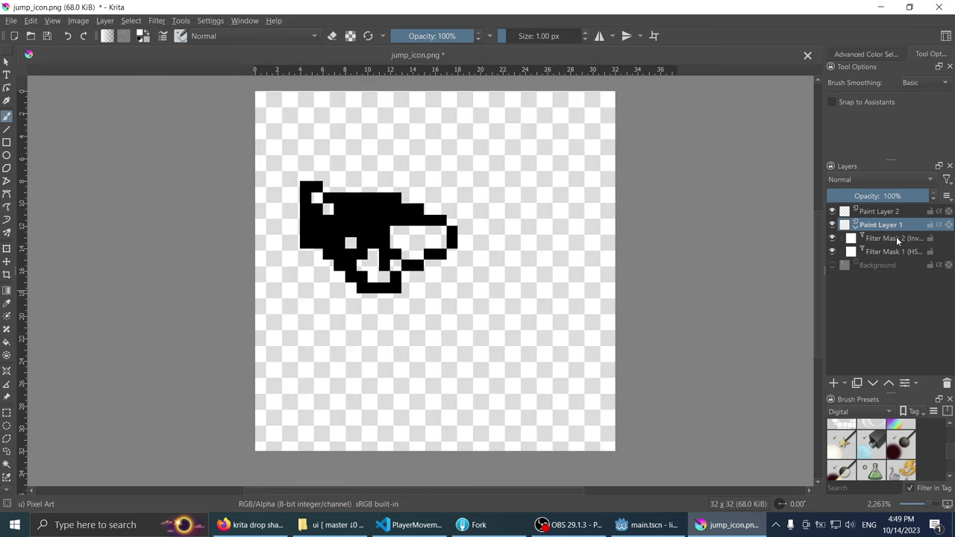
# Step: Delete Filter Mask 2 and Filter Mask 1 from Paint Layer 1
pyautogui.click(896, 238)
pyautogui.hotkey('shift', 'Delete')
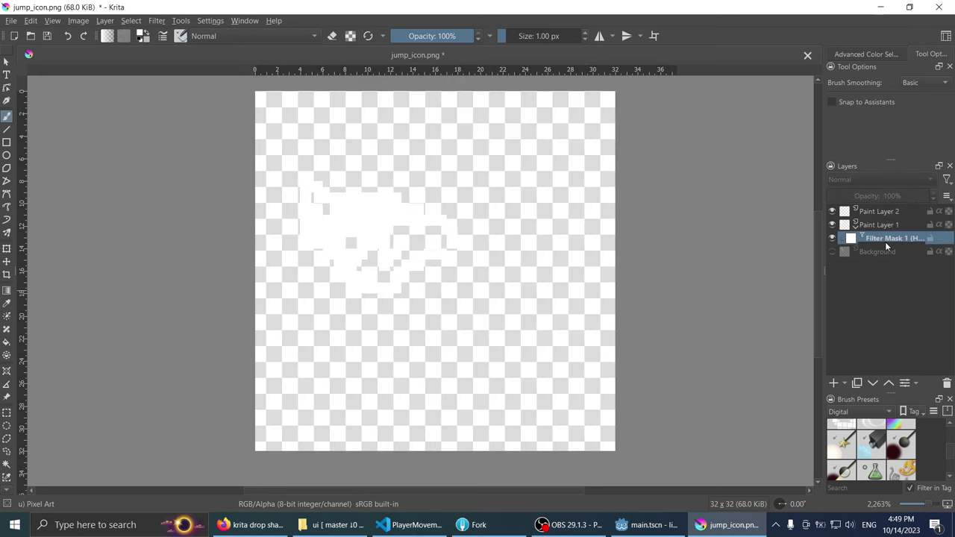
pyautogui.hotkey('shift', 'Delete')
# Step: Give Remove Layer the custom keyboard shortcut Shift+X in Configure Krita
pyautogui.click(210, 21)
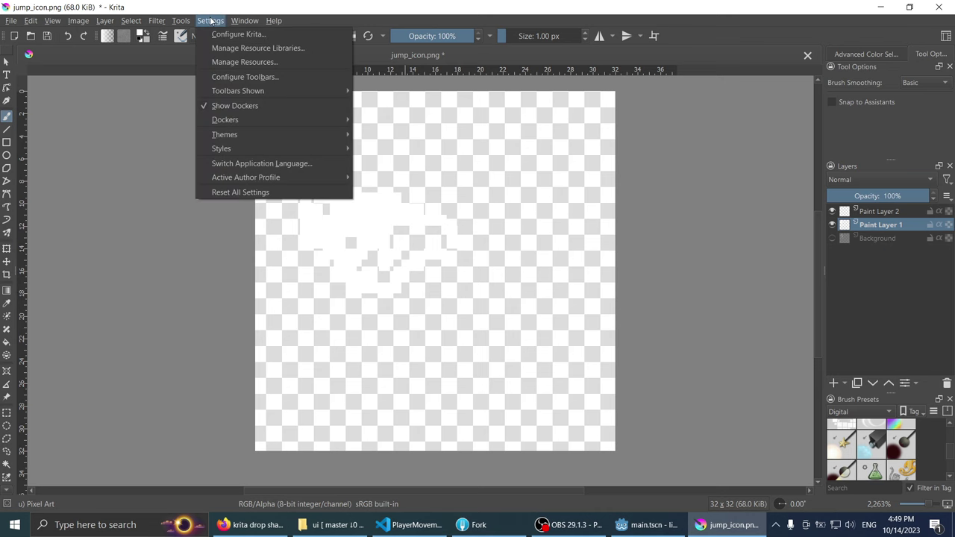
pyautogui.click(242, 33)
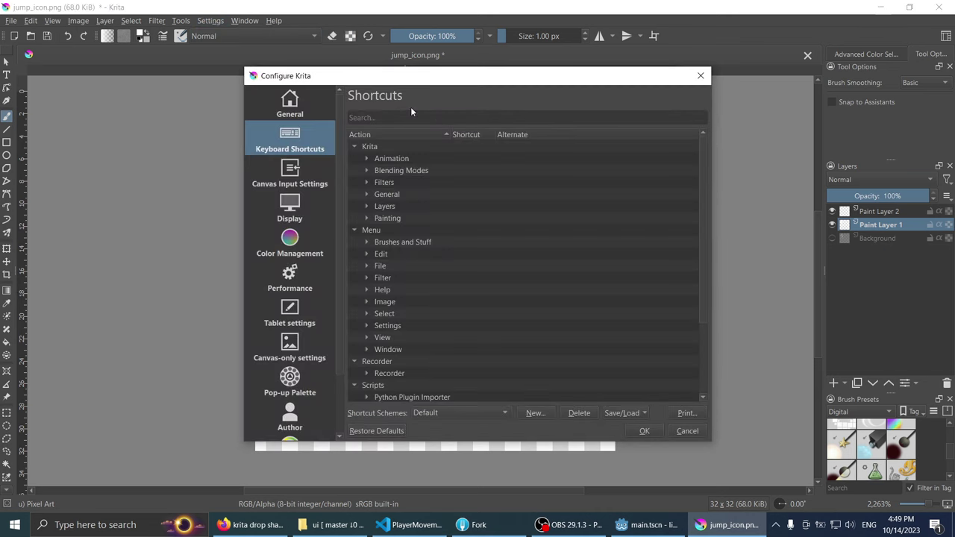
pyautogui.click(410, 116)
pyautogui.write('move lay')
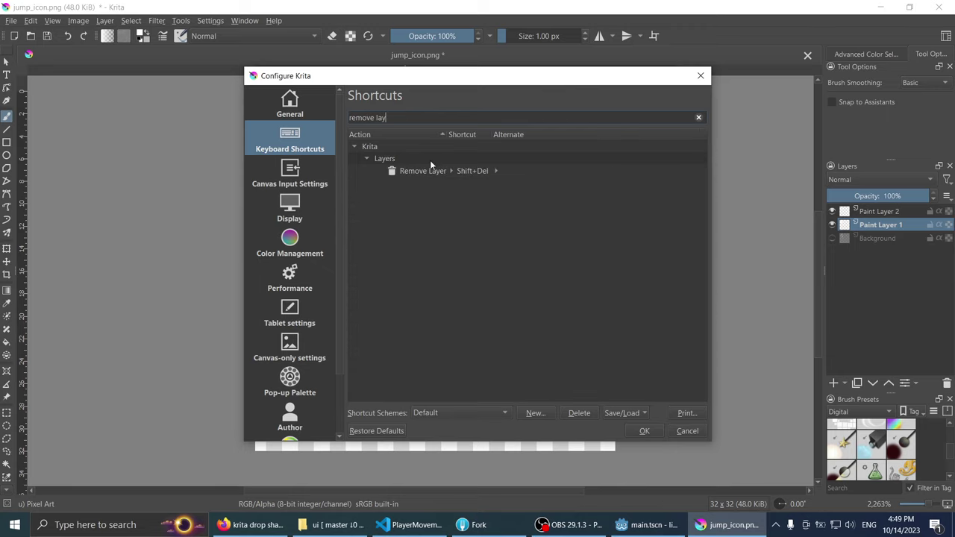
pyautogui.click(473, 171)
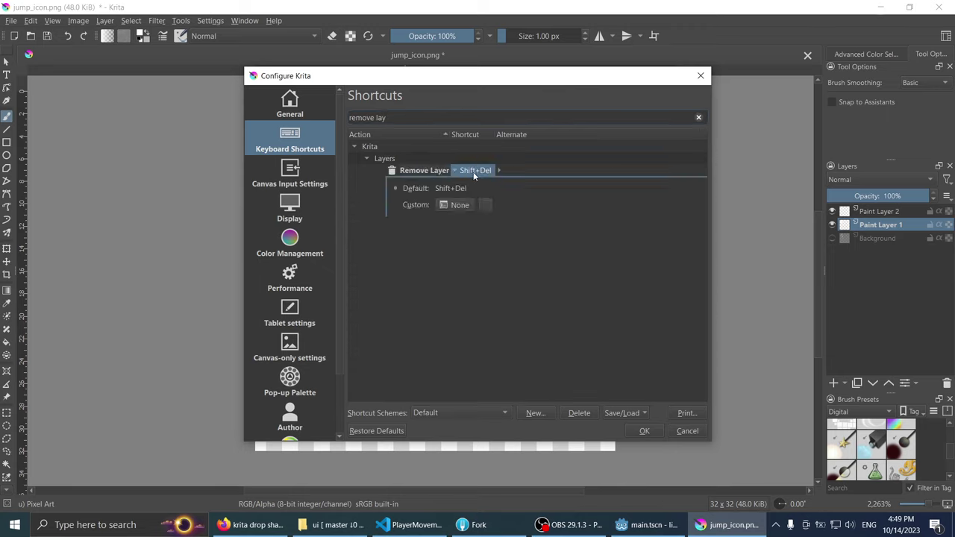
pyautogui.click(453, 207)
pyautogui.hotkey('shift', 'x')
pyautogui.click(697, 120)
pyautogui.click(644, 431)
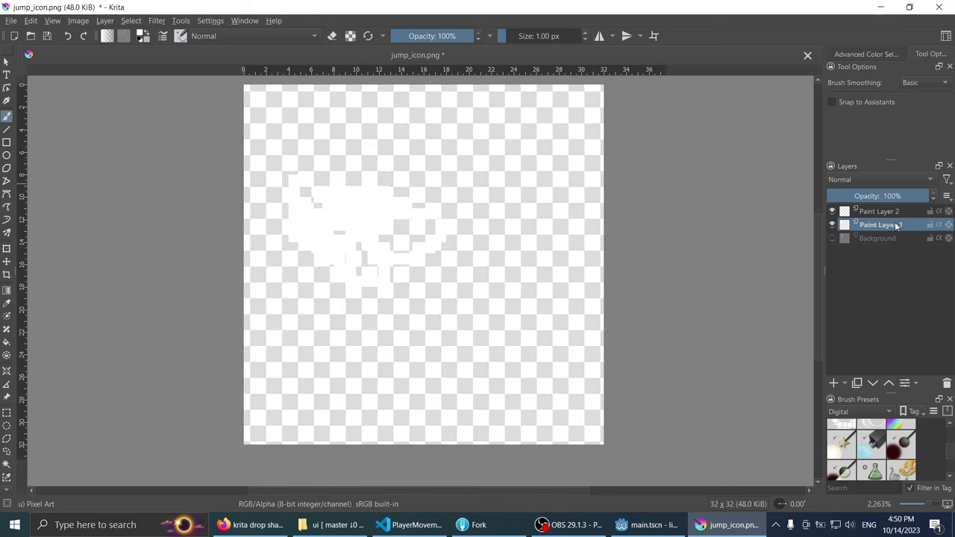
# Step: Toggle Paint Layer 1's visibility off and on to check the white hand
pyautogui.scroll(1, 425, 219)
pyautogui.scroll(-1, 294, 177)
pyautogui.scroll(1, 301, 181)
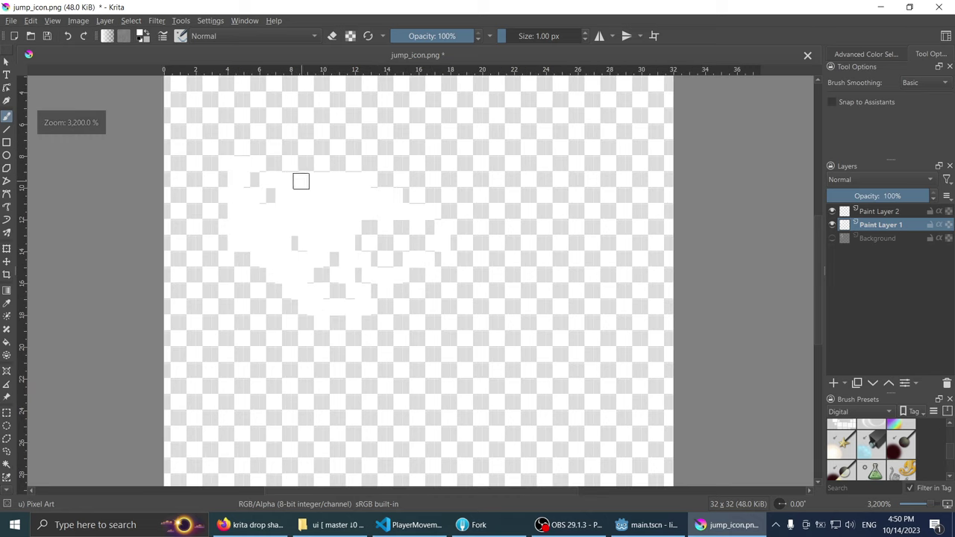
pyautogui.scroll(-1, 377, 195)
pyautogui.click(832, 225)
pyautogui.click(831, 226)
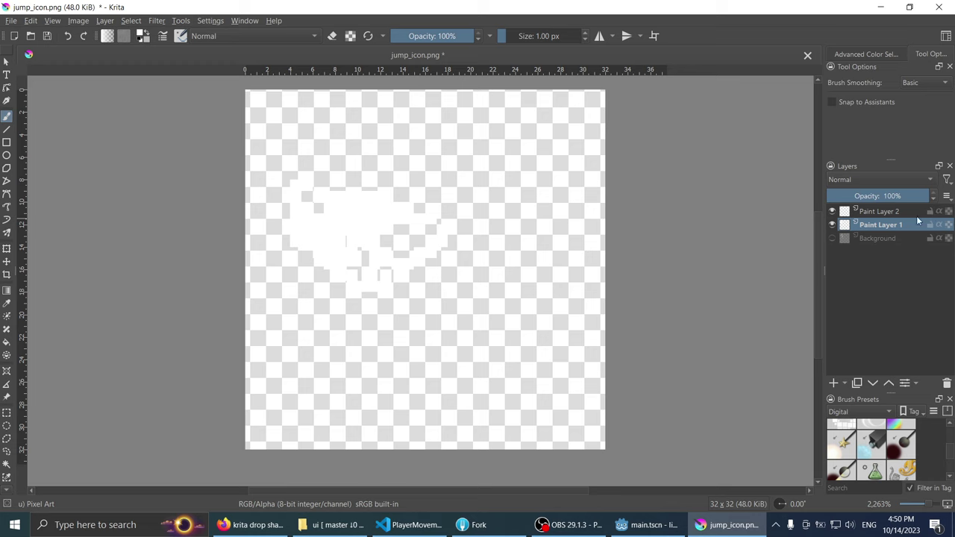
pyautogui.click(104, 20)
# Step: Enable a Drop Shadow layer style at 76% opacity and apply it
pyautogui.click(122, 246)
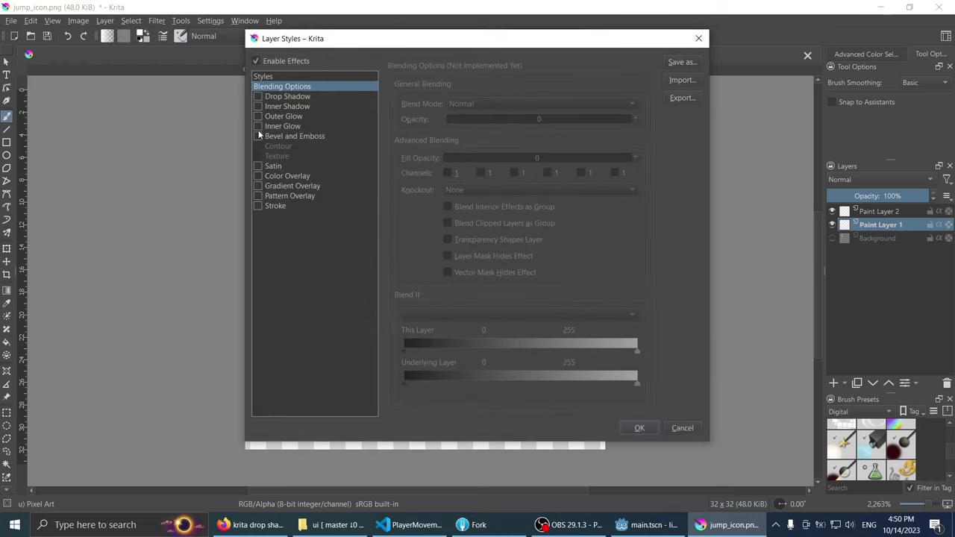
pyautogui.click(262, 98)
pyautogui.moveTo(328, 42)
pyautogui.mouseDown()
pyautogui.moveTo(613, 68)
pyautogui.moveTo(471, 80)
pyautogui.mouseUp()
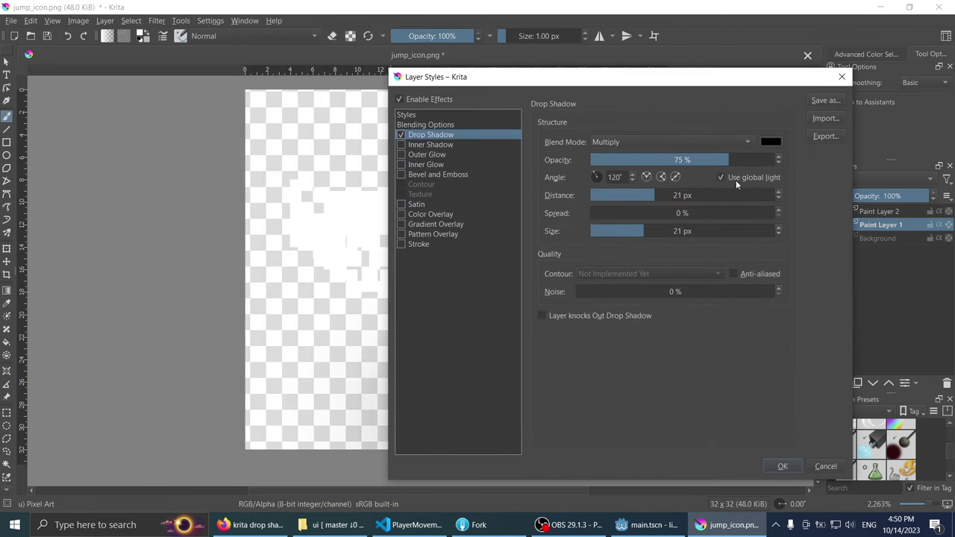
pyautogui.moveTo(723, 159); pyautogui.dragTo(725, 161)
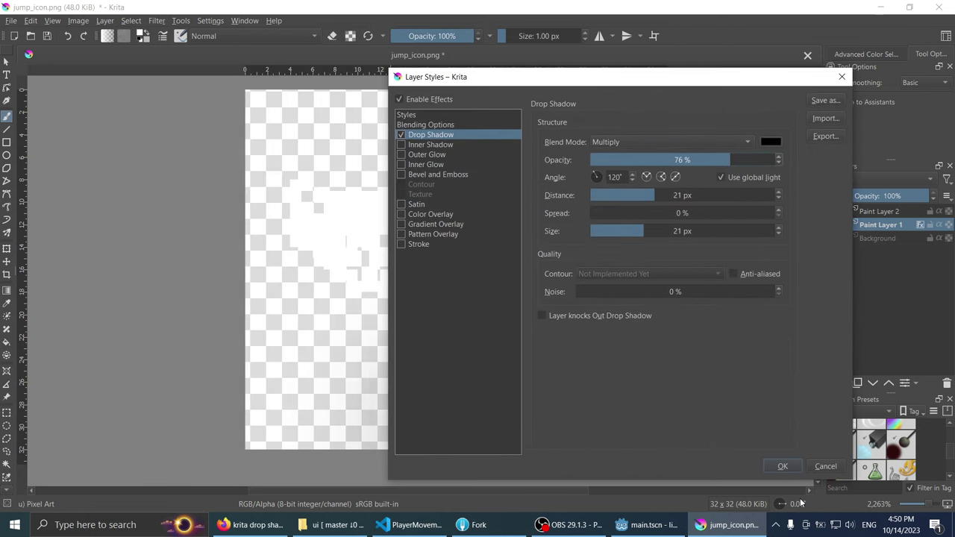
pyautogui.click(783, 466)
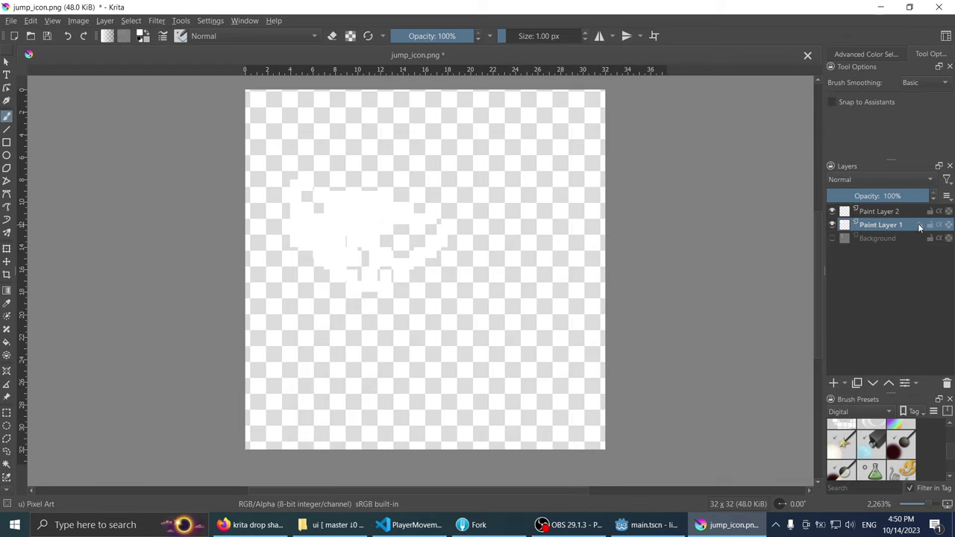
# Step: Reopen Layer Style and set the drop shadow to 0 px distance and 100% spread
pyautogui.click(87, 18)
pyautogui.moveTo(105, 20)
pyautogui.click(104, 248)
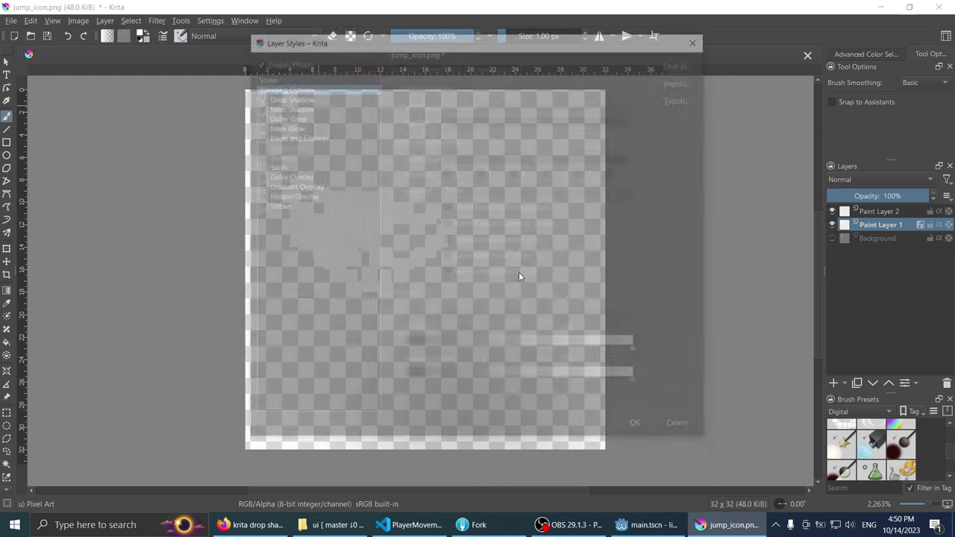
pyautogui.moveTo(443, 43); pyautogui.dragTo(723, 99)
pyautogui.click(571, 155)
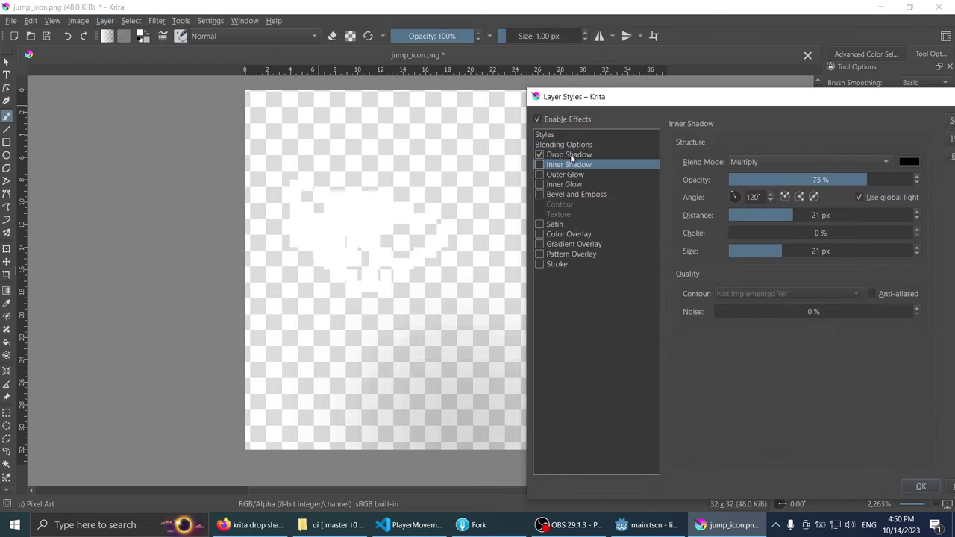
pyautogui.moveTo(813, 214); pyautogui.dragTo(727, 217)
pyautogui.moveTo(721, 97)
pyautogui.mouseDown()
pyautogui.moveTo(657, 90)
pyautogui.moveTo(675, 102)
pyautogui.mouseUp()
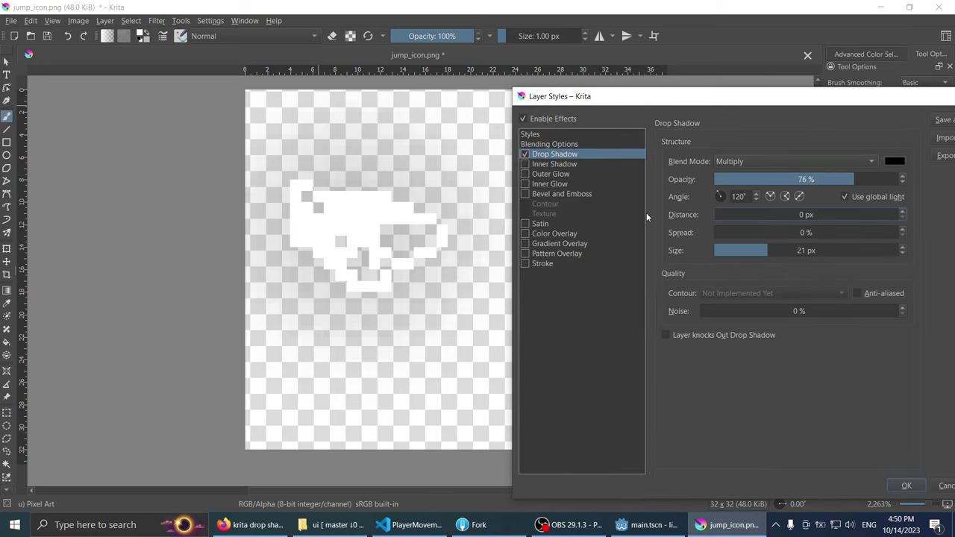
pyautogui.moveTo(728, 235); pyautogui.dragTo(839, 232)
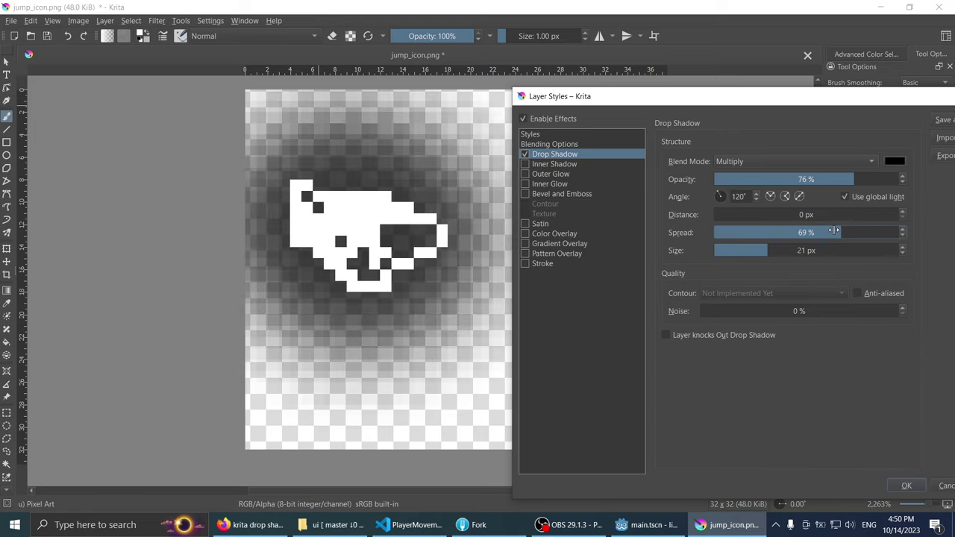
pyautogui.moveTo(771, 246); pyautogui.dragTo(732, 251)
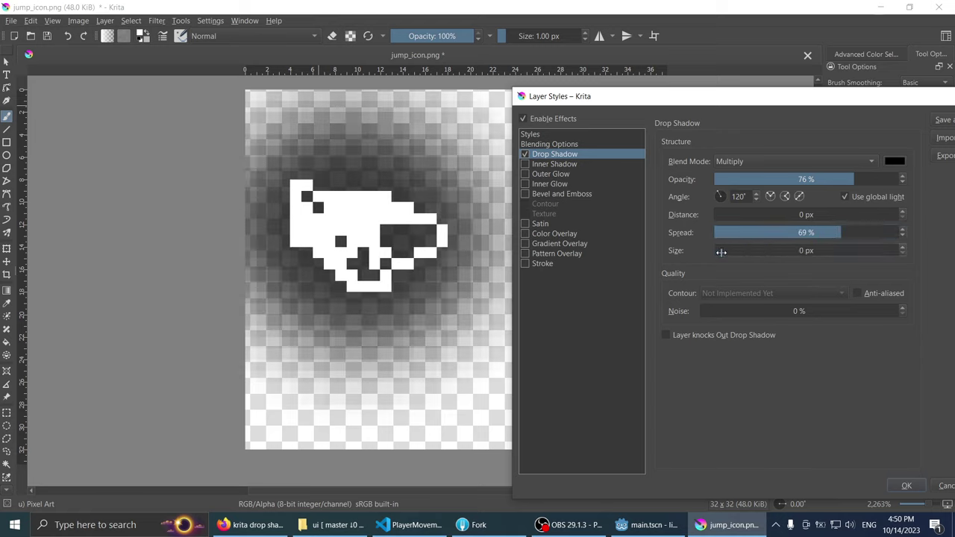
pyautogui.moveTo(833, 237); pyautogui.dragTo(944, 230)
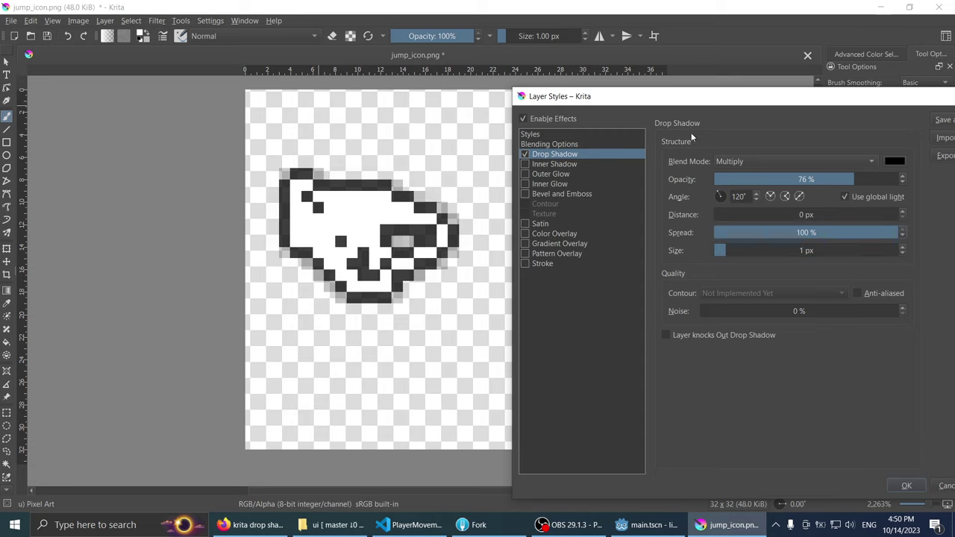
# Step: Settle the shadow at 1 px size and 100% spread, with opacity about 48%
pyautogui.moveTo(661, 107); pyautogui.dragTo(629, 112)
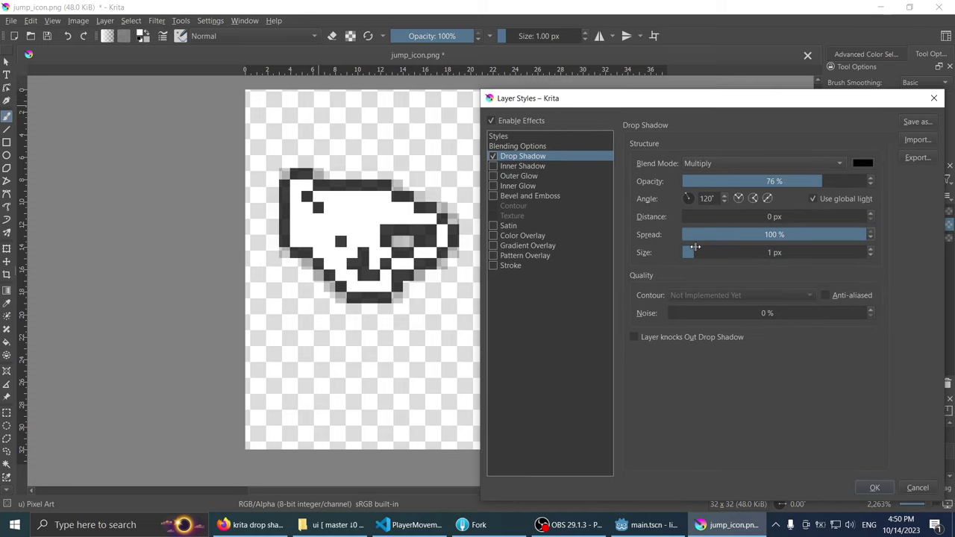
pyautogui.moveTo(693, 252); pyautogui.dragTo(701, 253)
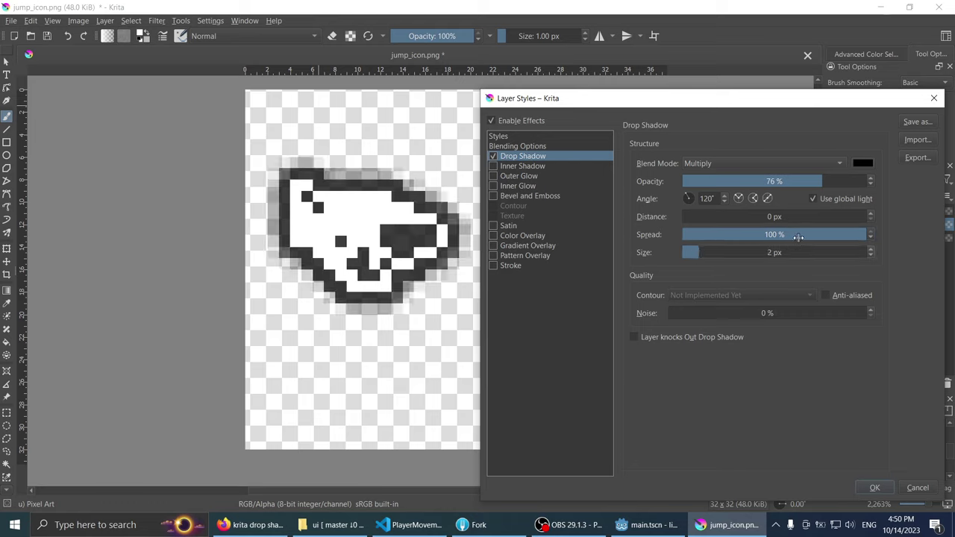
pyautogui.moveTo(797, 237); pyautogui.dragTo(768, 237)
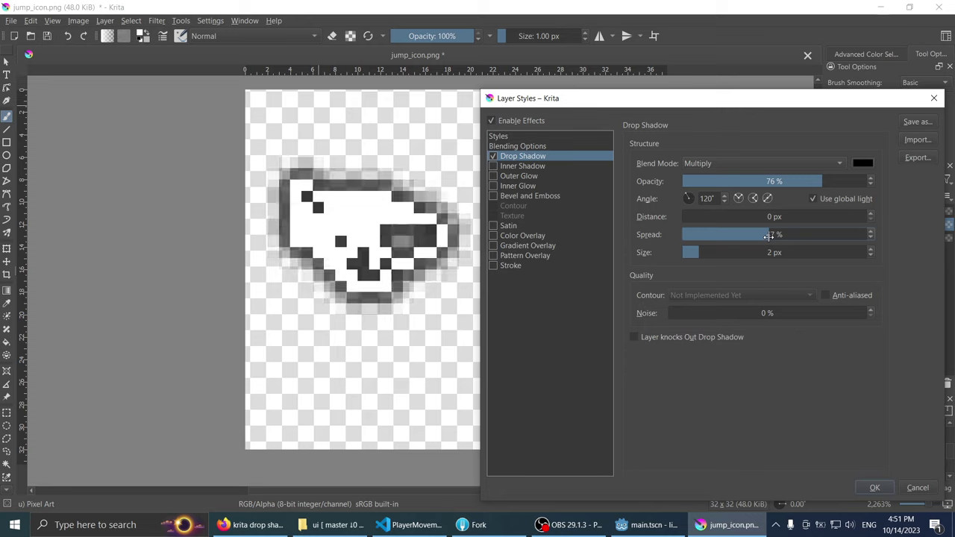
pyautogui.moveTo(771, 235); pyautogui.dragTo(886, 236)
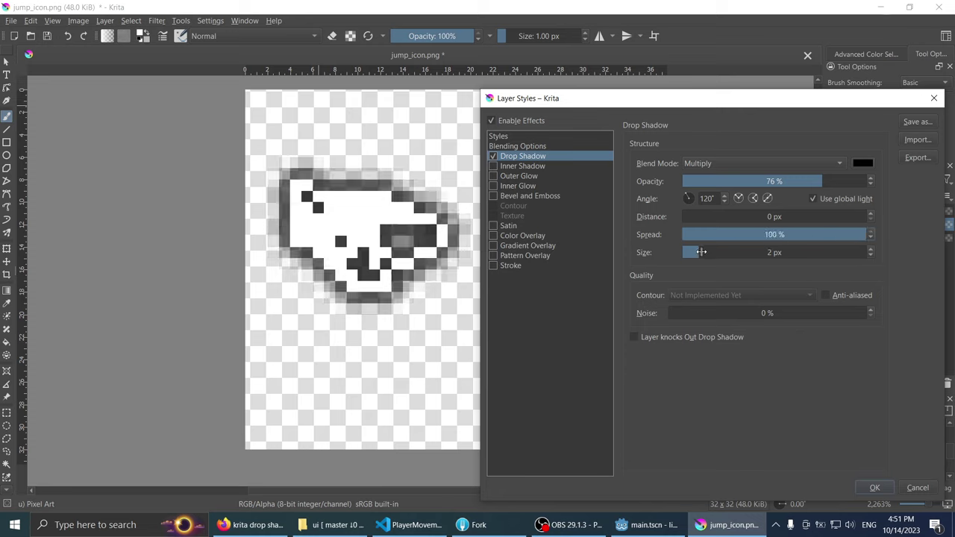
pyautogui.moveTo(701, 252)
pyautogui.mouseDown()
pyautogui.moveTo(687, 256)
pyautogui.moveTo(701, 252)
pyautogui.mouseUp()
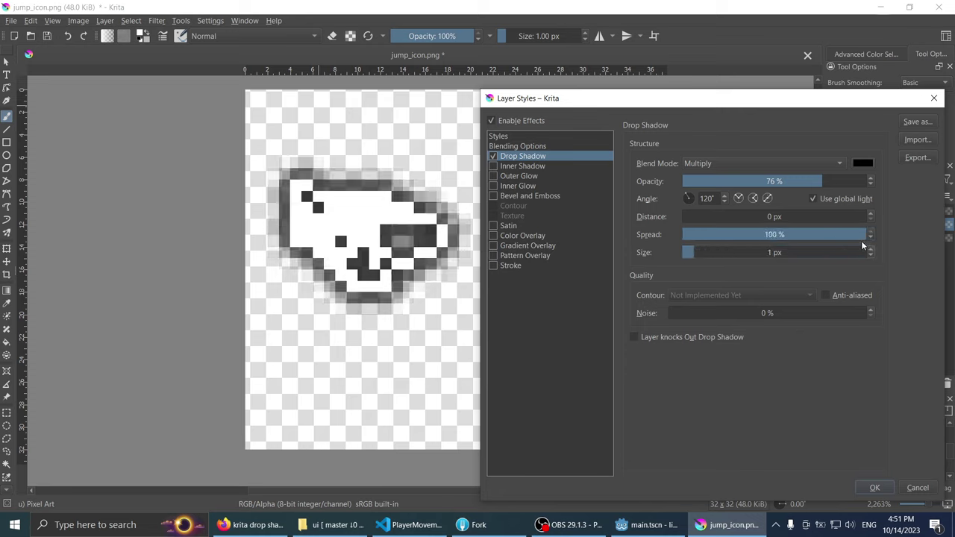
pyautogui.moveTo(860, 233); pyautogui.dragTo(763, 237)
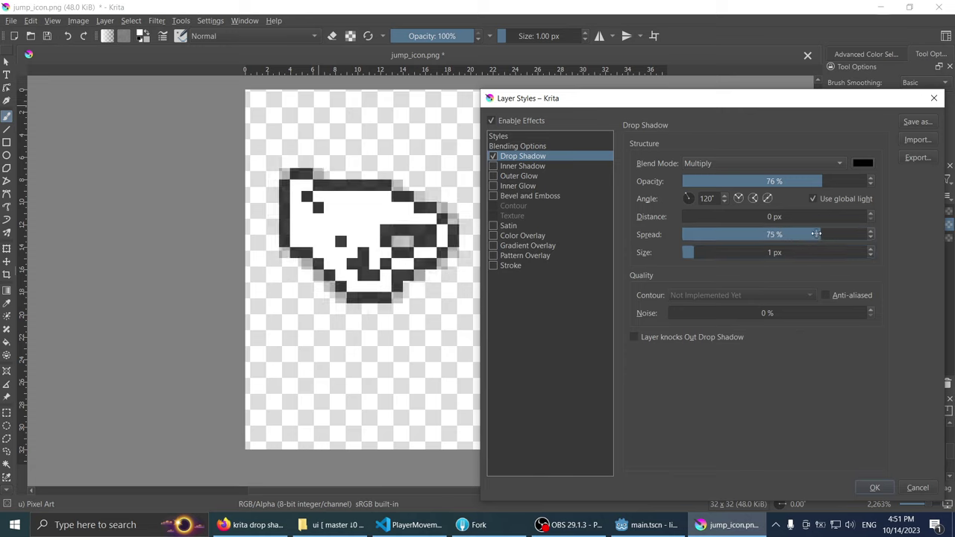
pyautogui.click(766, 181)
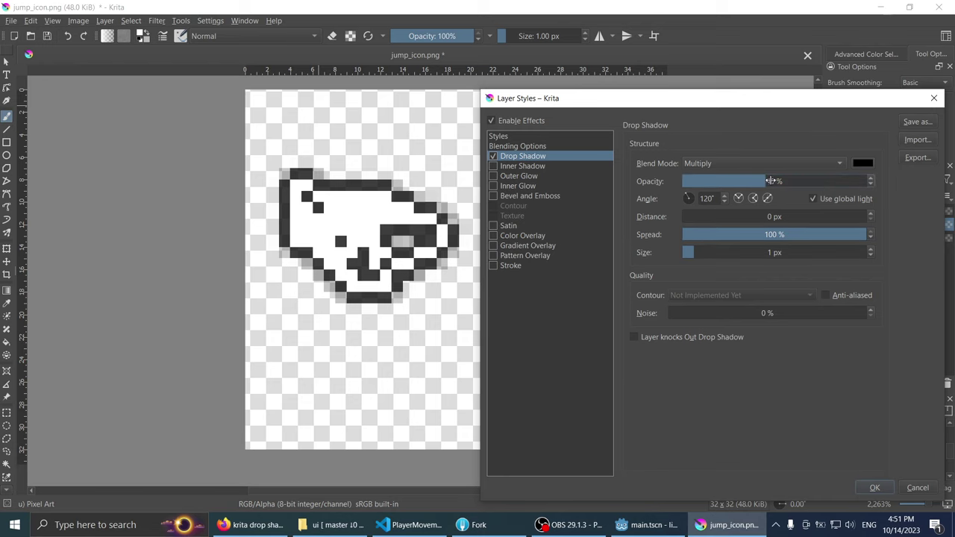
pyautogui.moveTo(763, 108); pyautogui.dragTo(716, 107)
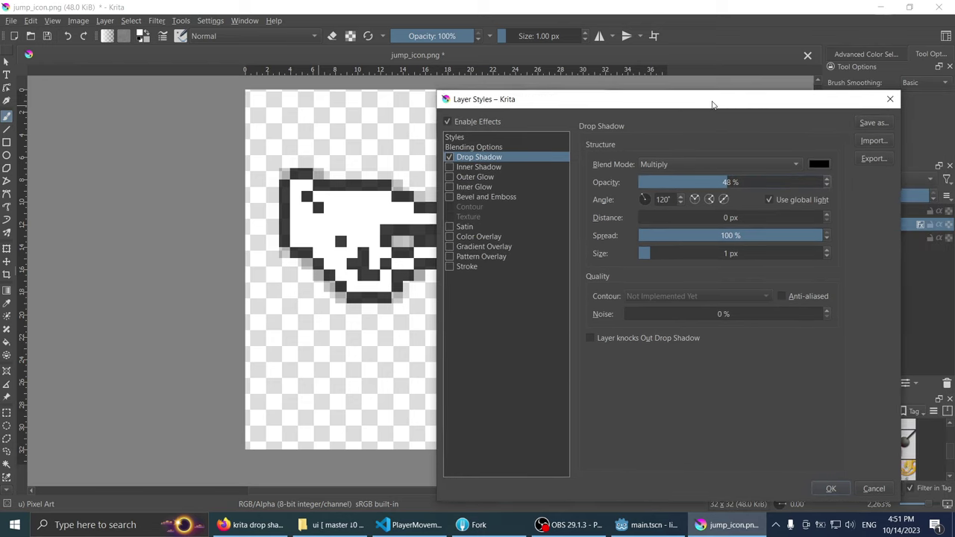
# Step: Apply the grey outline shadow, then clear the layer using Eraser Soft from the pop-up palette
pyautogui.click(828, 487)
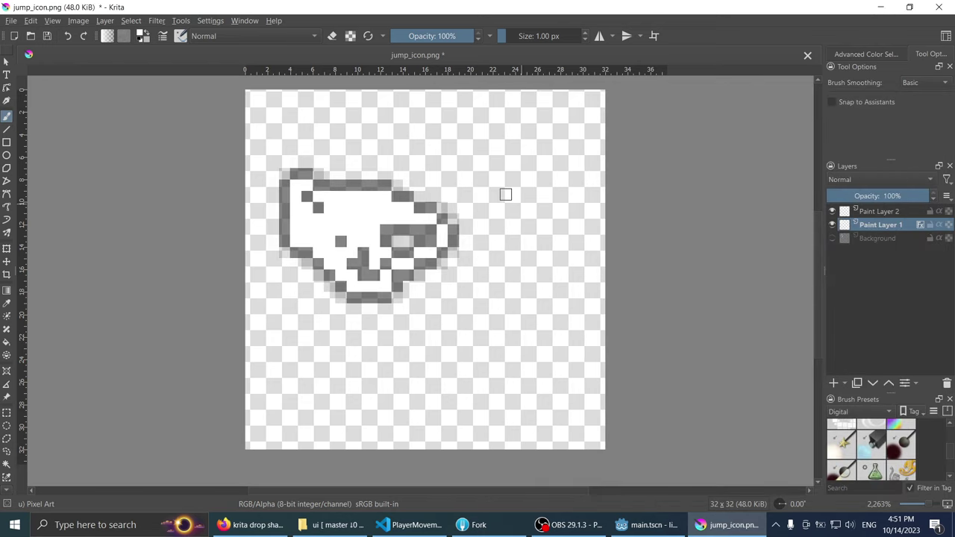
pyautogui.scroll(-1, 505, 194)
pyautogui.scroll(2, 428, 216)
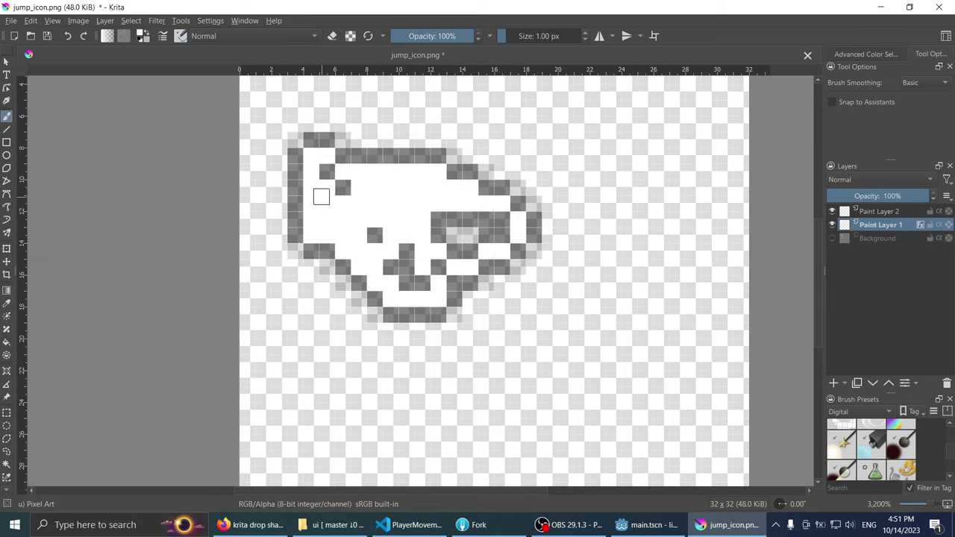
pyautogui.rightClick(349, 205)
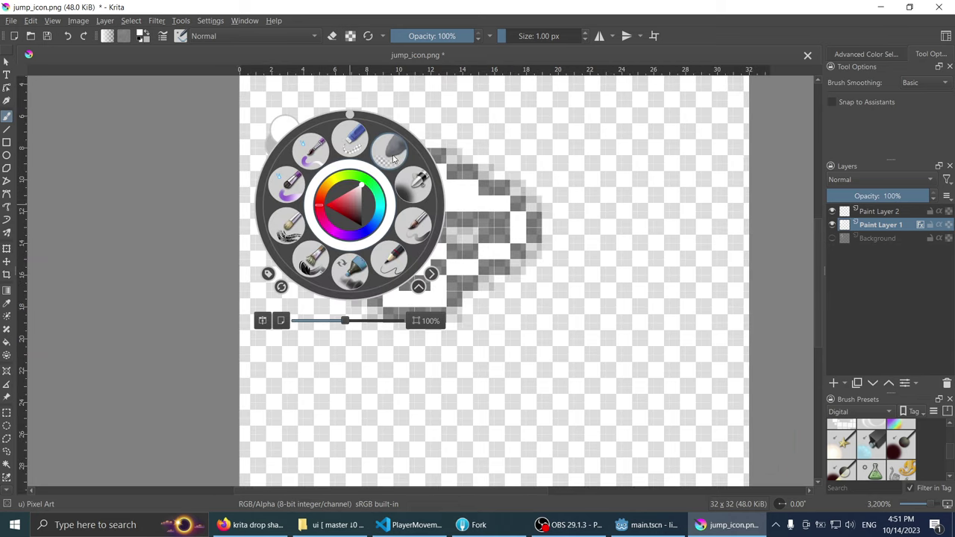
pyautogui.click(390, 150)
pyautogui.click(418, 169)
# Step: Search 'pixel' in Brush Presets and select the Pixel Art brush
pyautogui.rightClick(435, 245)
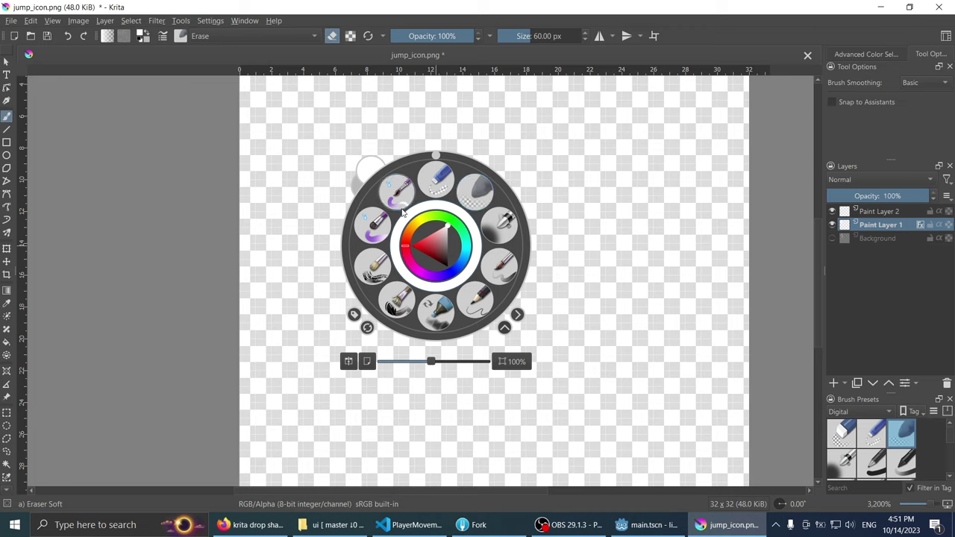
pyautogui.click(655, 288)
pyautogui.click(855, 410)
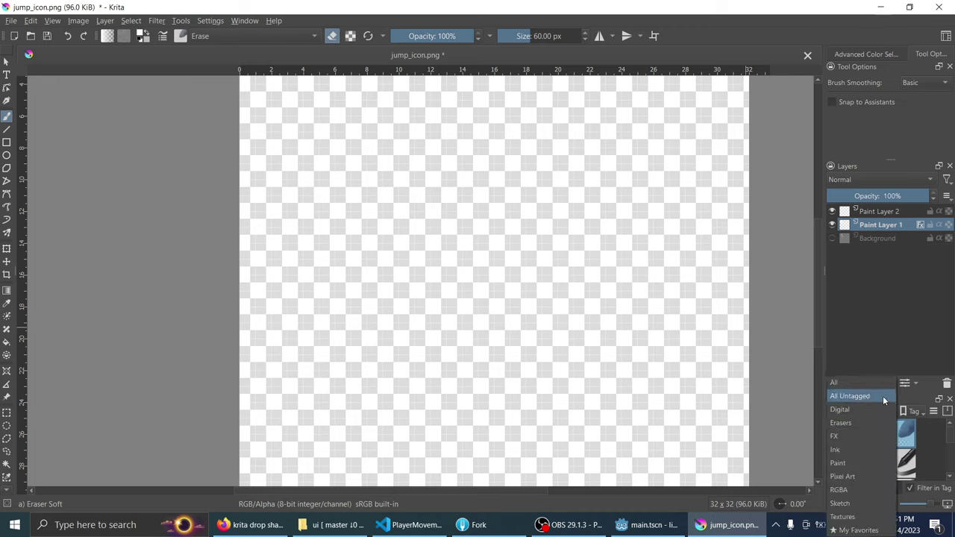
pyautogui.click(925, 390)
pyautogui.scroll(-2, 877, 434)
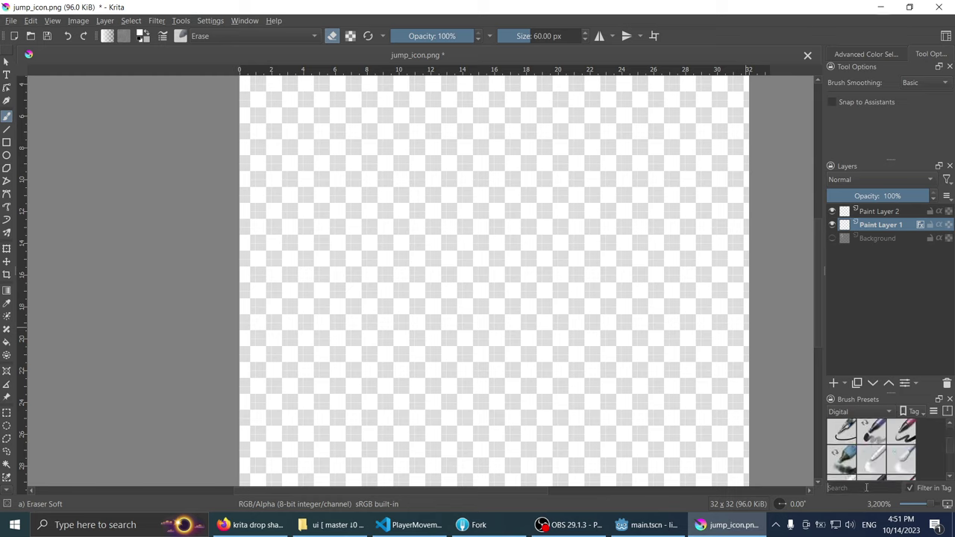
pyautogui.write('pixel')
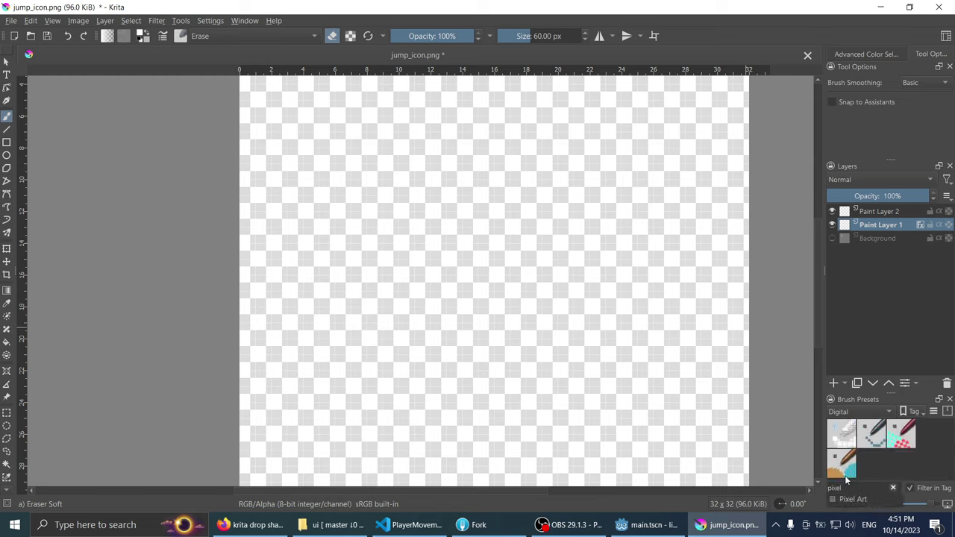
pyautogui.rightClick(874, 434)
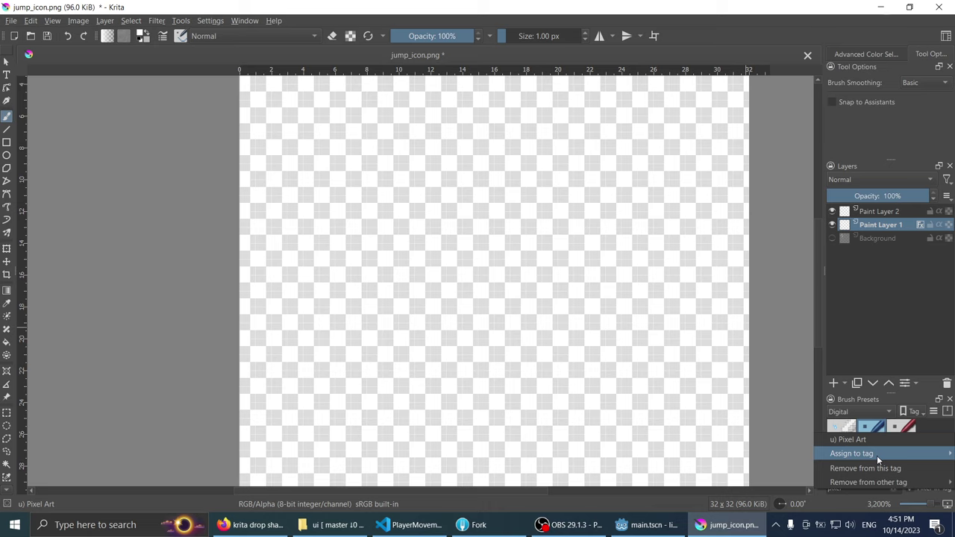
pyautogui.moveTo(876, 455)
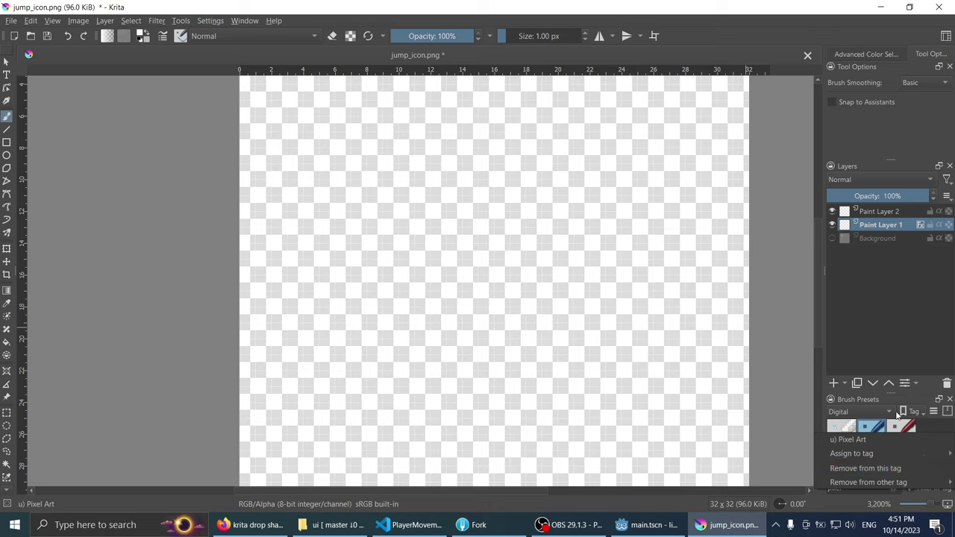
pyautogui.click(876, 468)
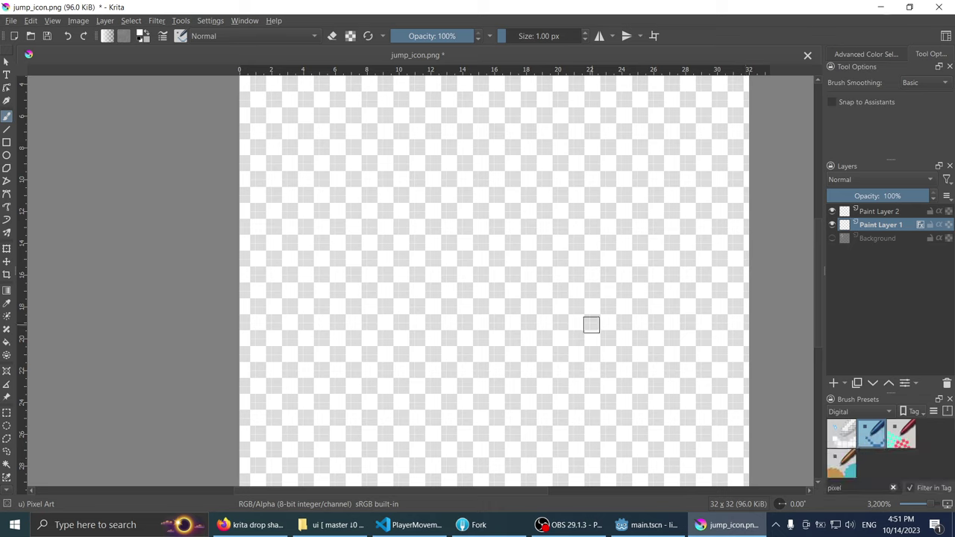
# Step: Check the pop-up palette and zoom the empty canvas with Pixel Art at 1 px active
pyautogui.rightClick(360, 216)
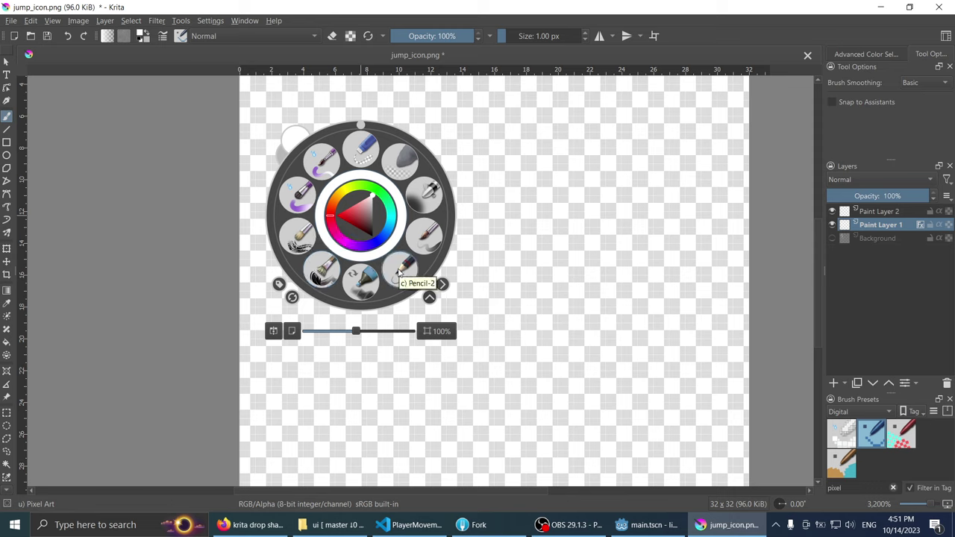
pyautogui.click(322, 278)
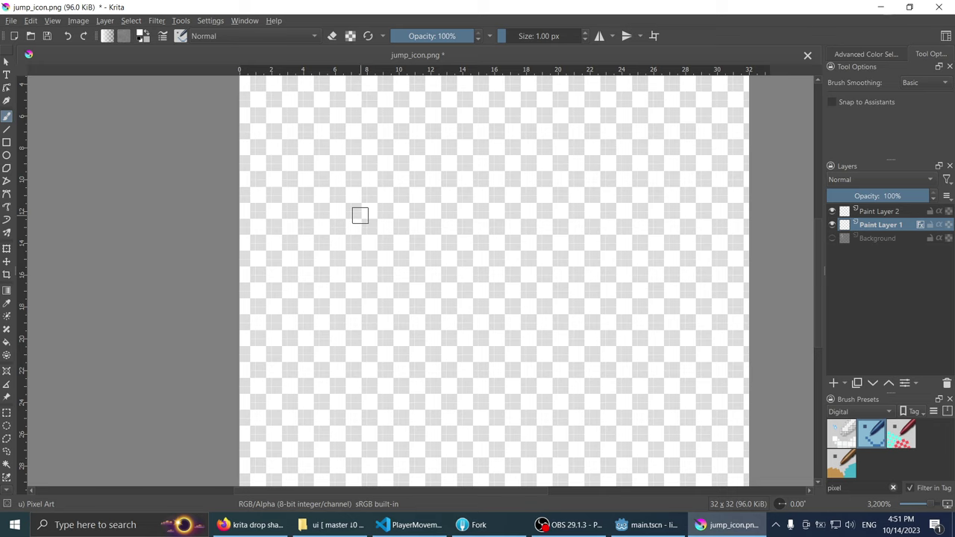
pyautogui.rightClick(333, 264)
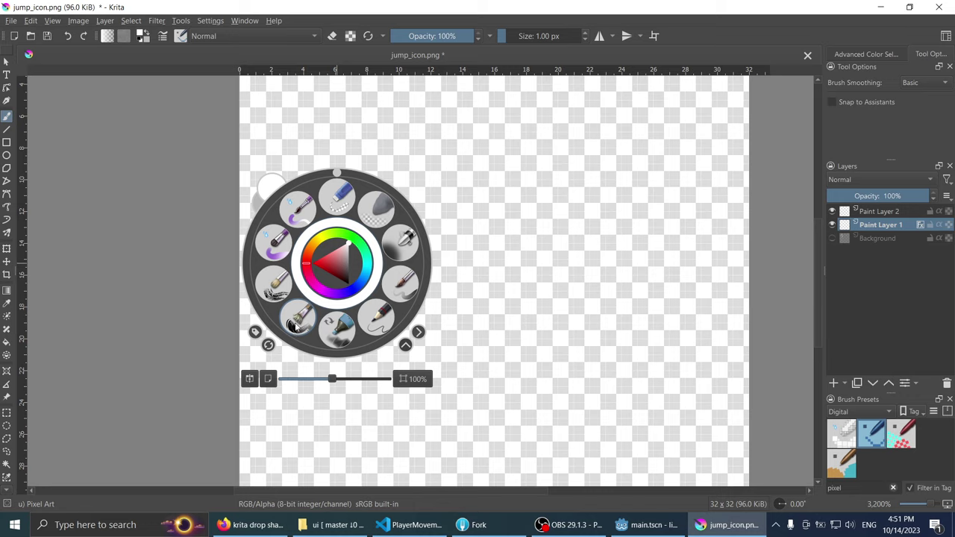
pyautogui.click(552, 149)
pyautogui.scroll(-1, 478, 209)
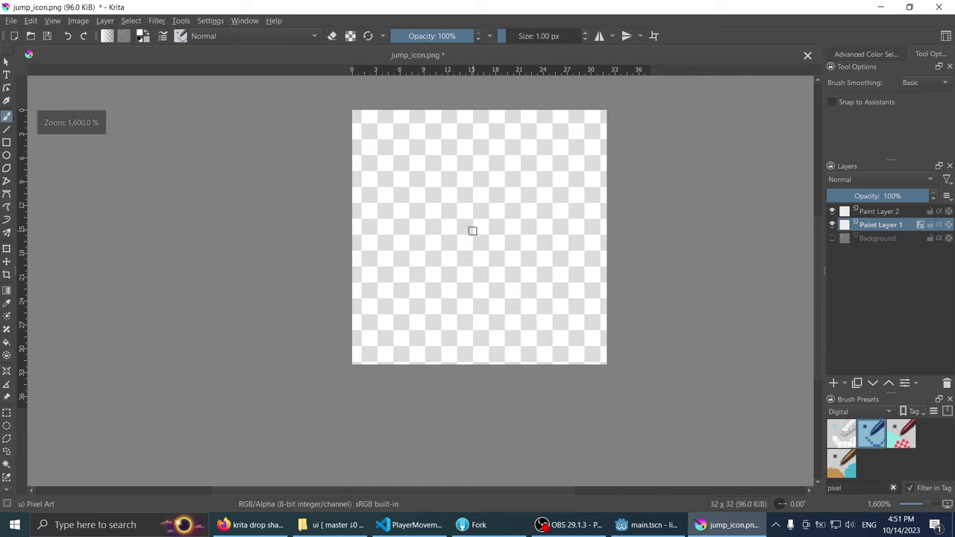
pyautogui.scroll(1, 482, 228)
pyautogui.scroll(-1, 485, 220)
pyautogui.scroll(1, 488, 211)
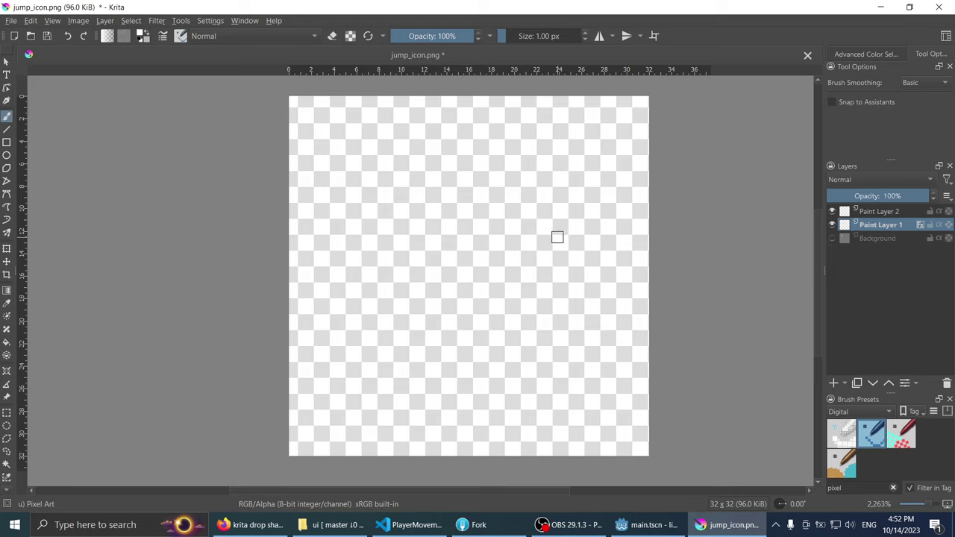
# Step: Redo the strokes for the middle, second, leftmost and right fingers and the thumb
pyautogui.hotkey('ctrl', 'shift', 'z')
pyautogui.hotkey('ctrl', 'shift', 'z')
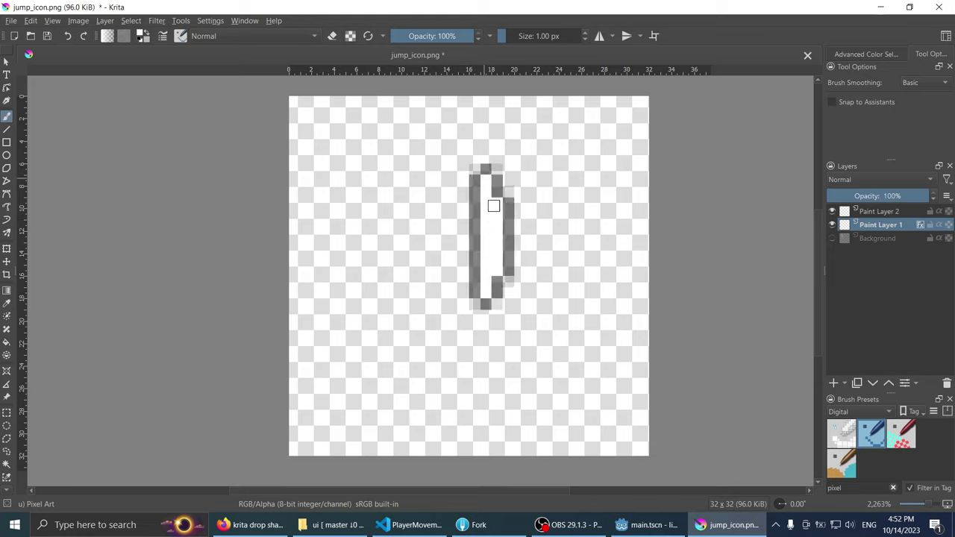
pyautogui.hotkey('ctrl', 'shift', 'z')
pyautogui.hotkey('ctrl', 'shift', 'z')
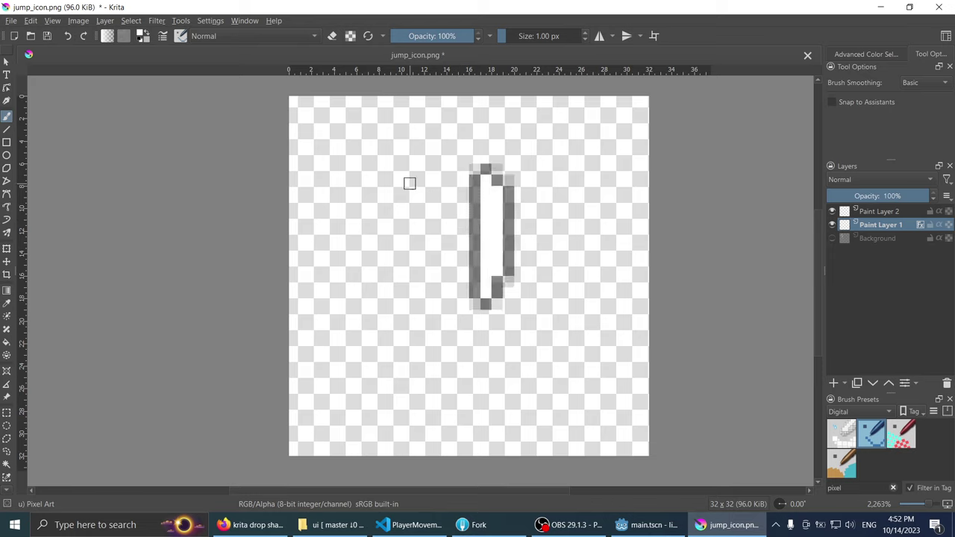
pyautogui.hotkey('ctrl', 'shift', 'z')
pyautogui.hotkey('ctrl', 'shift', 'z')
pyautogui.hotkey('ctrl', 'shift', 'z')
pyautogui.hotkey('ctrl', 'shift', 'z')
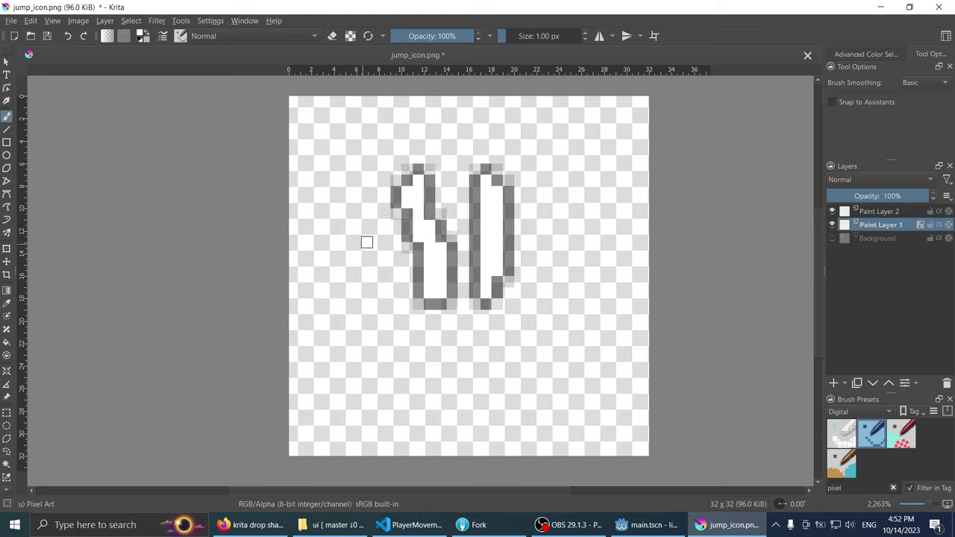
pyautogui.hotkey('ctrl', 'shift', 'z')
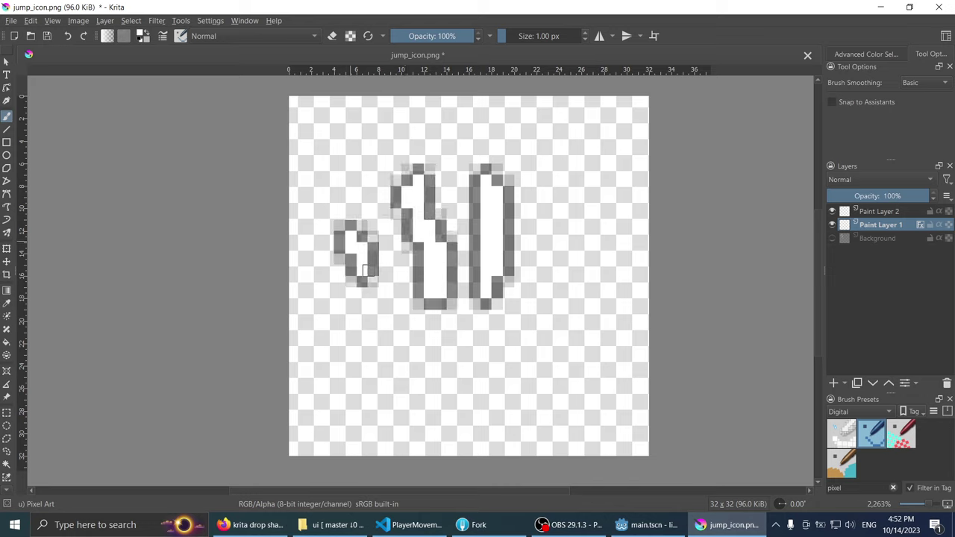
pyautogui.hotkey('ctrl', 'shift', 'z')
pyautogui.hotkey('ctrl', 'shift', 'z')
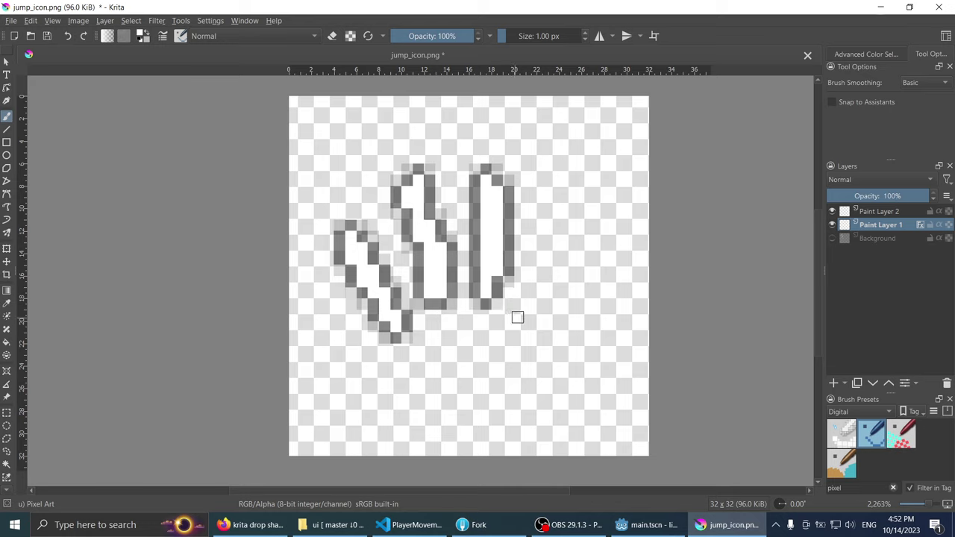
pyautogui.hotkey('ctrl', 'shift', 'z')
pyautogui.hotkey('ctrl', 'shift', 'z')
pyautogui.hotkey('ctrl', 'shift', 'z')
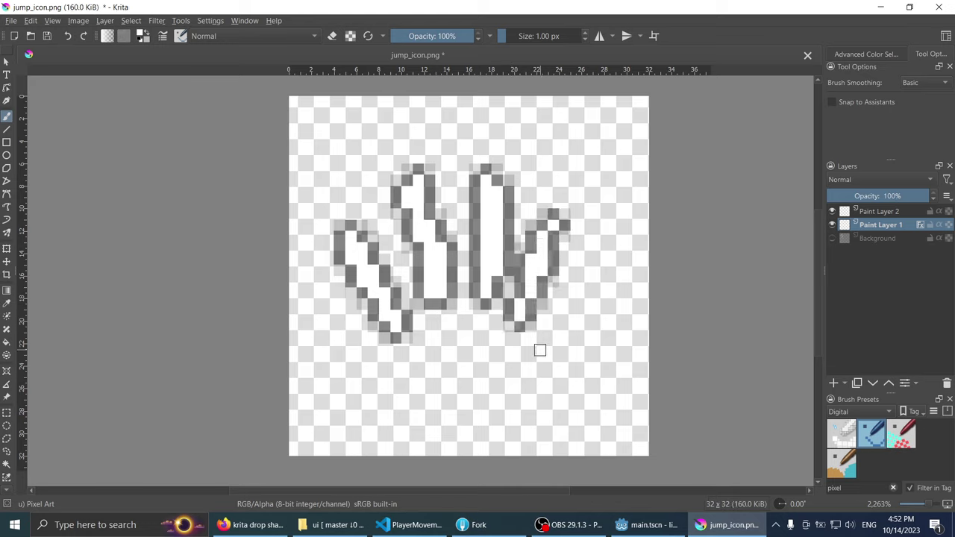
pyautogui.hotkey('ctrl', 'shift', 'z')
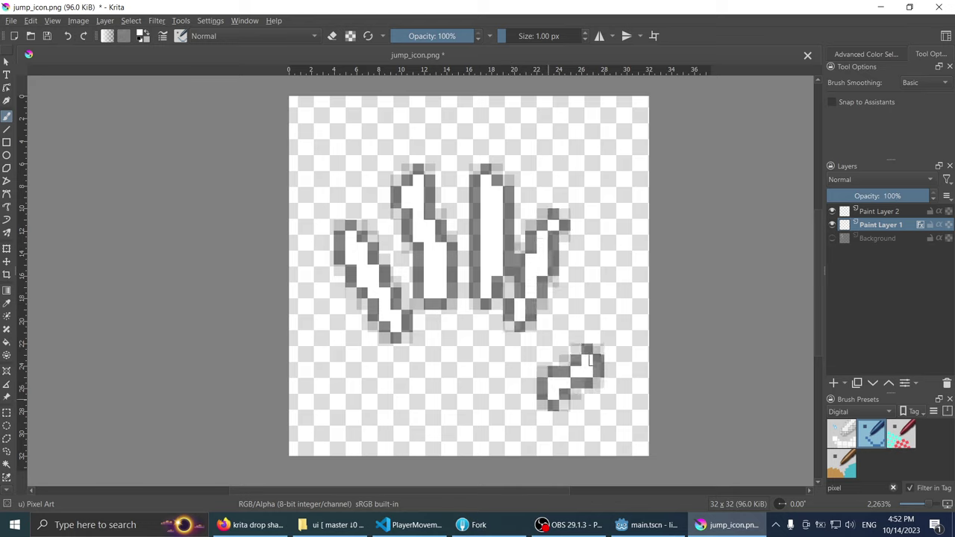
pyautogui.hotkey('ctrl', 'shift', 'z')
pyautogui.hotkey('ctrl', 'shift', 'z')
pyautogui.hotkey('ctrl', 'shift', 'z')
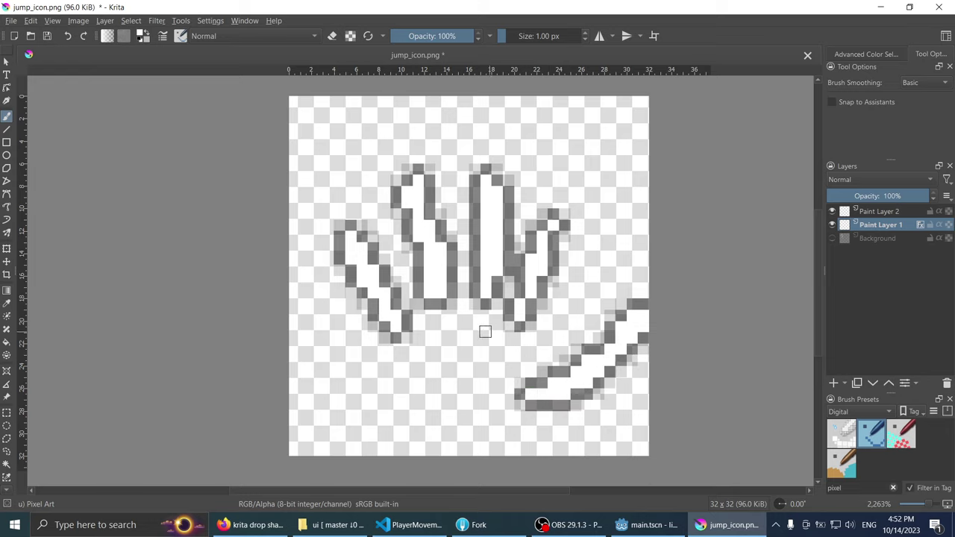
pyautogui.hotkey('ctrl', 'shift', 'z')
pyautogui.hotkey('ctrl', 'shift', 'z')
# Step: Redo the palm strokes joining the fingers, including its outline and fill
pyautogui.hotkey('ctrl', 'shift', 'z')
pyautogui.hotkey('ctrl', 'shift', 'z')
pyautogui.hotkey('ctrl', 'shift', 'z')
pyautogui.hotkey('ctrl', 'shift', 'z')
pyautogui.hotkey('ctrl', 'shift', 'z')
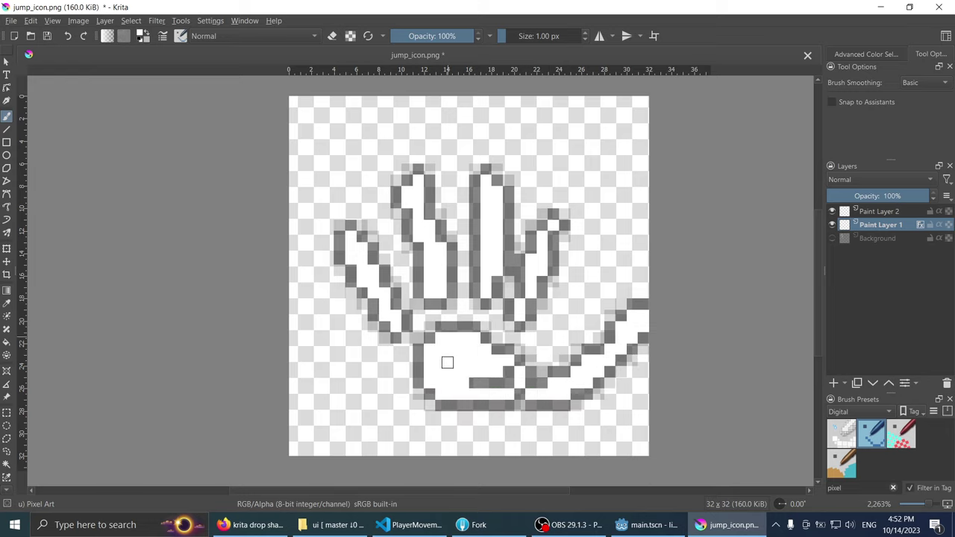
pyautogui.keyDown('ctrl'); pyautogui.scroll(-1, 448, 360); pyautogui.keyUp('ctrl')
pyautogui.keyDown('ctrl'); pyautogui.scroll(1, 460, 309); pyautogui.keyUp('ctrl')
pyautogui.hotkey('ctrl', 'shift', 'z')
pyautogui.hotkey('ctrl', 'shift', 'z')
pyautogui.hotkey('ctrl', 'shift', 'z')
pyautogui.hotkey('ctrl', 'shift', 'z')
pyautogui.hotkey('ctrl', 'shift', 'z')
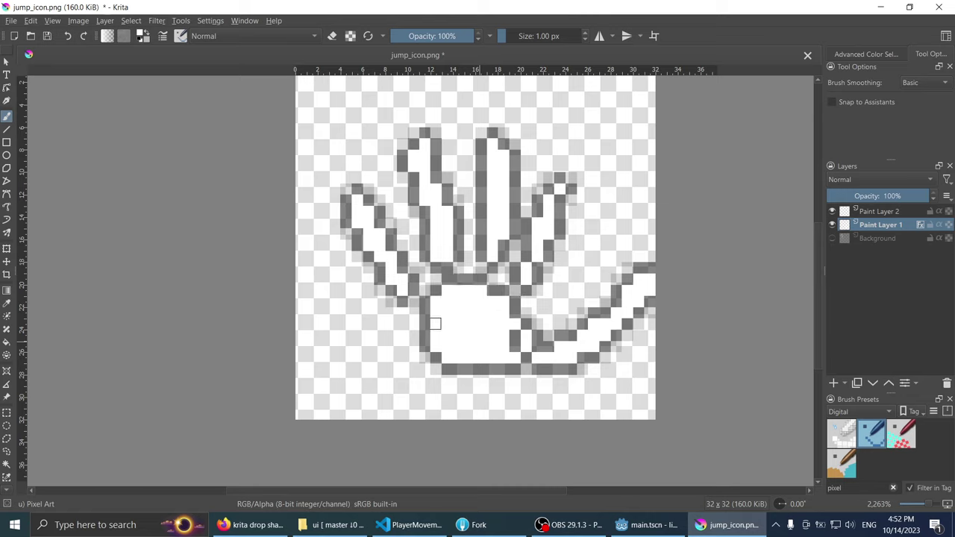
pyautogui.hotkey('ctrl', 'shift', 'z')
pyautogui.hotkey('ctrl', 'shift', 'z')
pyautogui.hotkey('ctrl', 'shift', 'z')
pyautogui.hotkey('ctrl', 'shift', 'z')
pyautogui.hotkey('ctrl', 'shift', 'z')
pyautogui.hotkey('ctrl', 'shift', 'z')
pyautogui.hotkey('ctrl', 'shift', 'z')
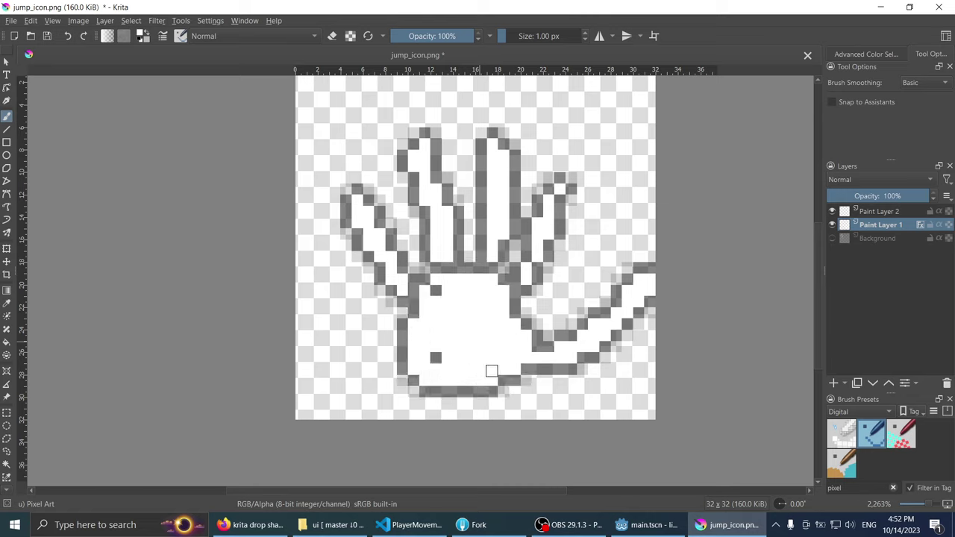
pyautogui.hotkey('ctrl', 'shift', 'z')
pyautogui.hotkey('ctrl', 'shift', 'z')
# Step: Try a gradient fill on the layer, then undo it
pyautogui.press('g')
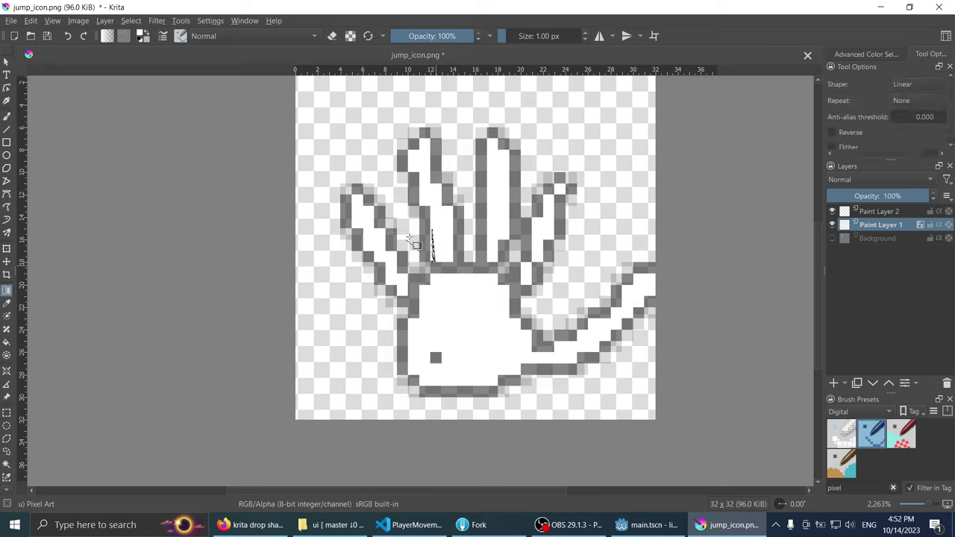
pyautogui.moveTo(409, 239); pyautogui.dragTo(458, 227)
pyautogui.hotkey('ctrl', 'z')
pyautogui.click(253, 23)
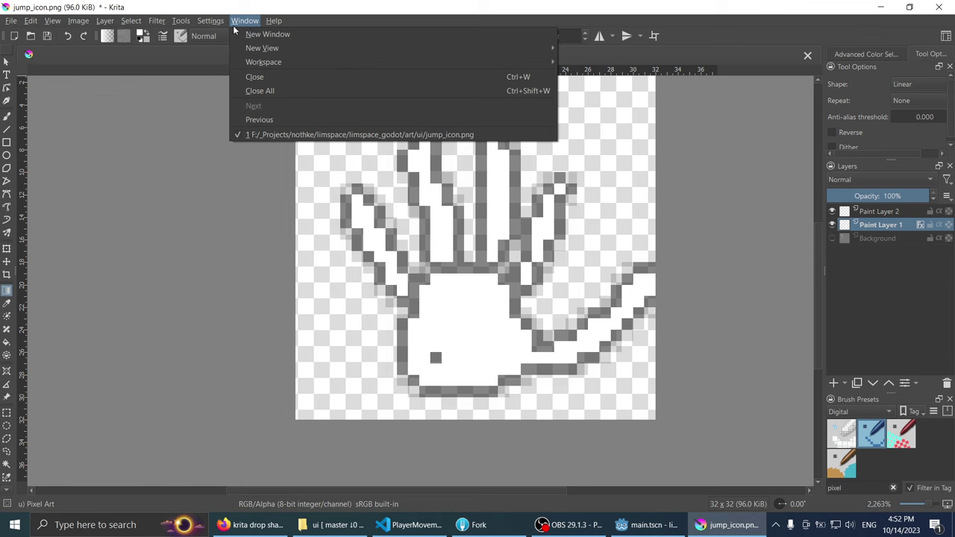
pyautogui.click(218, 36)
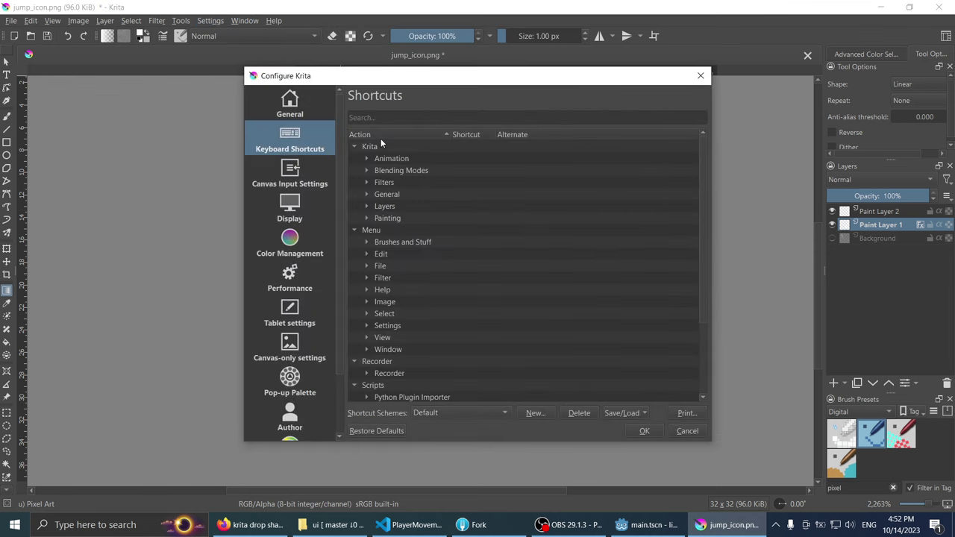
pyautogui.click(405, 115)
pyautogui.write('freeha')
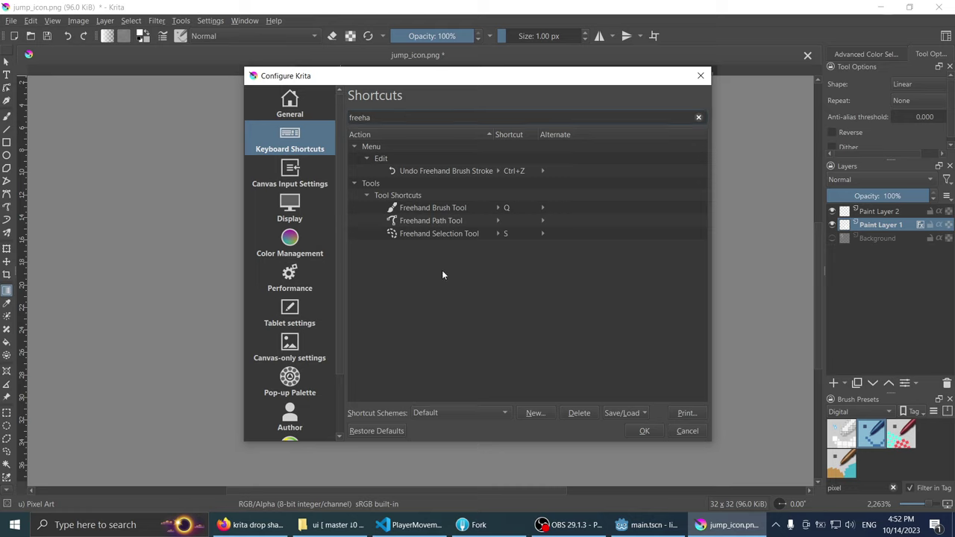
pyautogui.moveTo(372, 117); pyautogui.dragTo(346, 117)
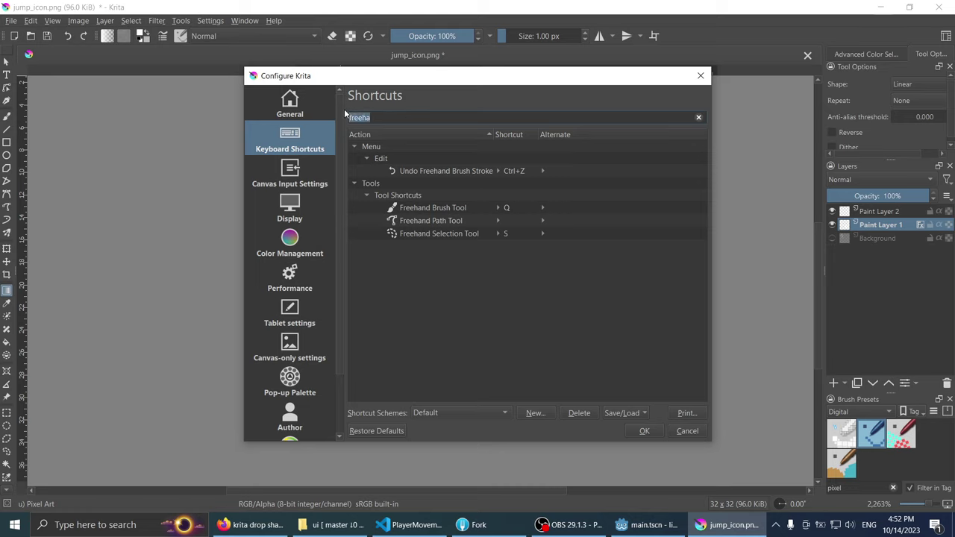
pyautogui.write('move')
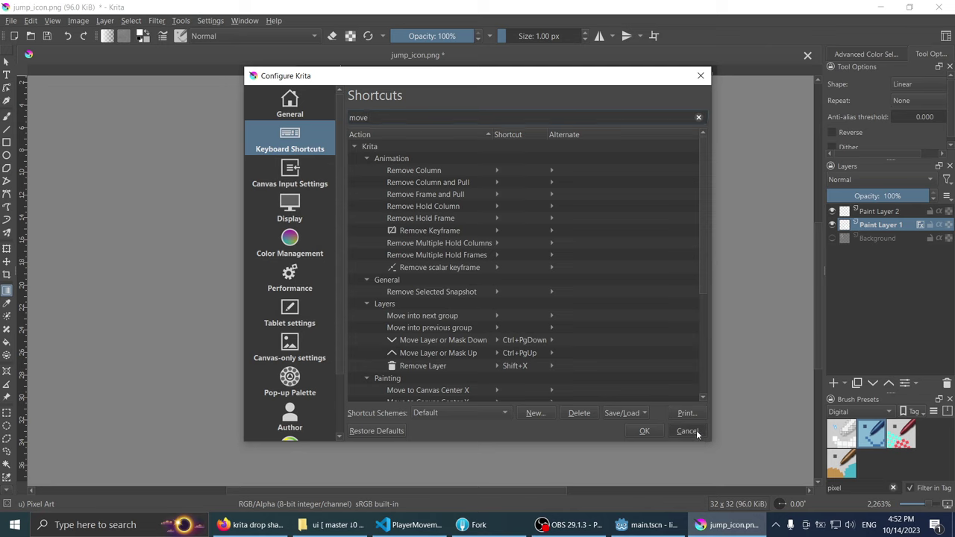
pyautogui.click(687, 430)
pyautogui.scroll(-1, 447, 261)
# Step: Move the hand slightly up and to the right on the canvas
pyautogui.moveTo(436, 217); pyautogui.dragTo(432, 190)
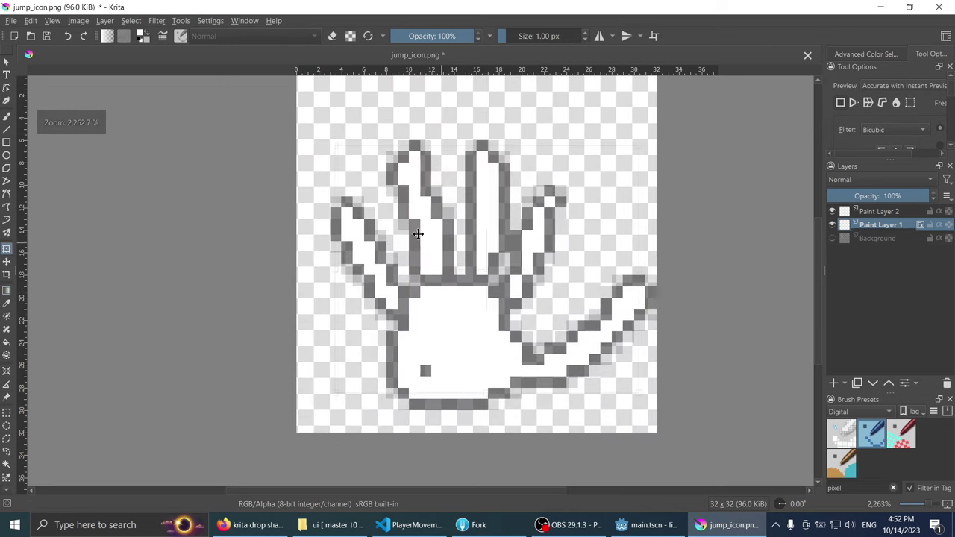
pyautogui.scroll(-1, 456, 308)
pyautogui.scroll(1, 455, 308)
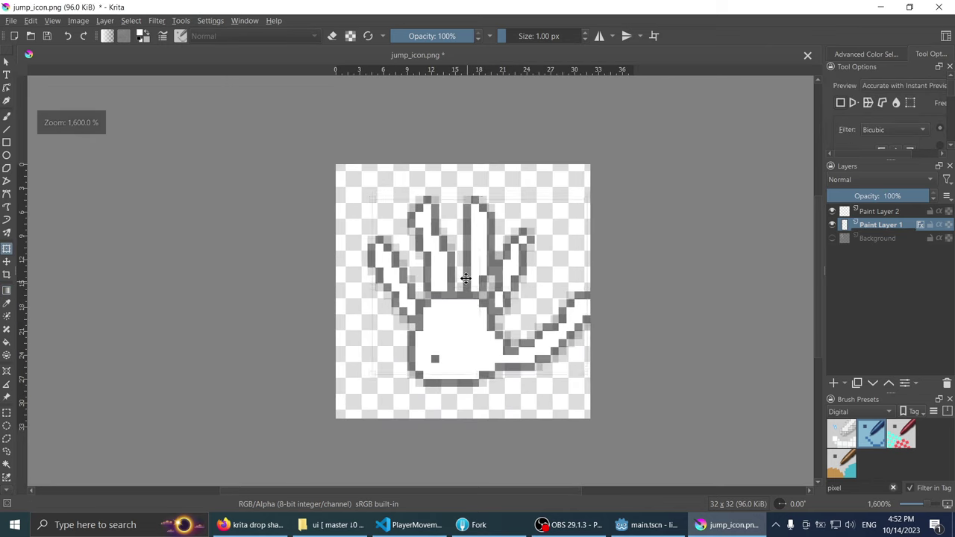
pyautogui.moveTo(456, 282); pyautogui.dragTo(471, 269)
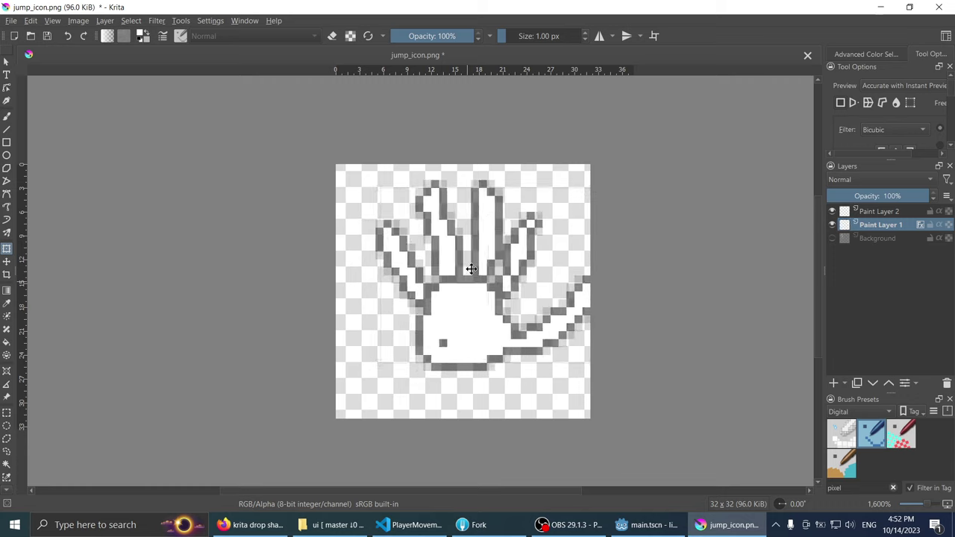
pyautogui.moveTo(471, 268); pyautogui.dragTo(471, 272)
pyautogui.scroll(2, 471, 271)
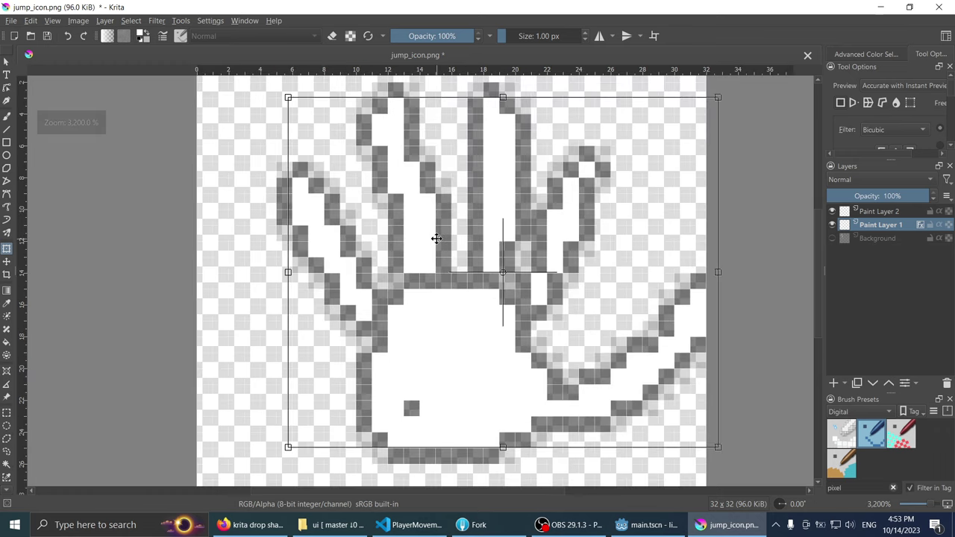
# Step: Paint out the stray dark palm pixel and redraw the palm's left side and lower bottom edge
pyautogui.press('b')
pyautogui.scroll(-1, 405, 219)
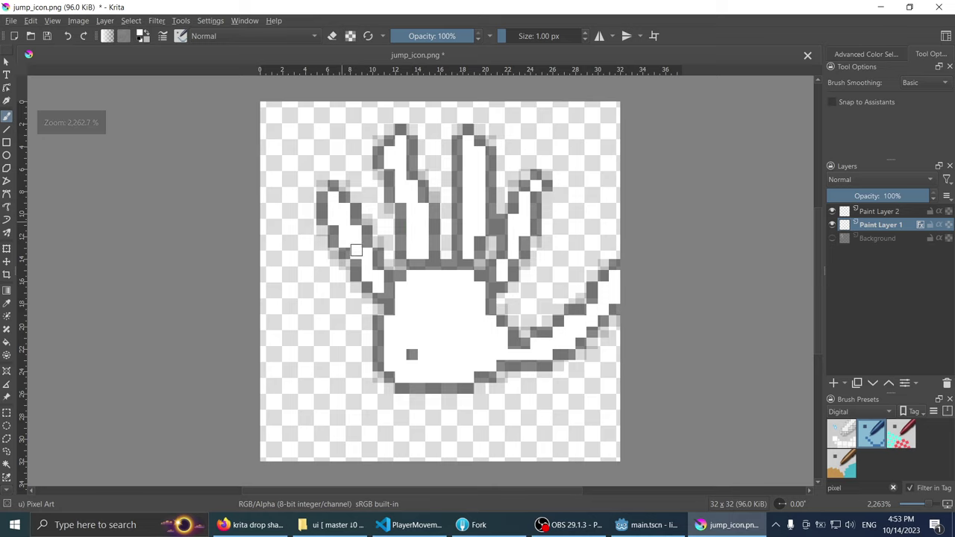
pyautogui.click(411, 353)
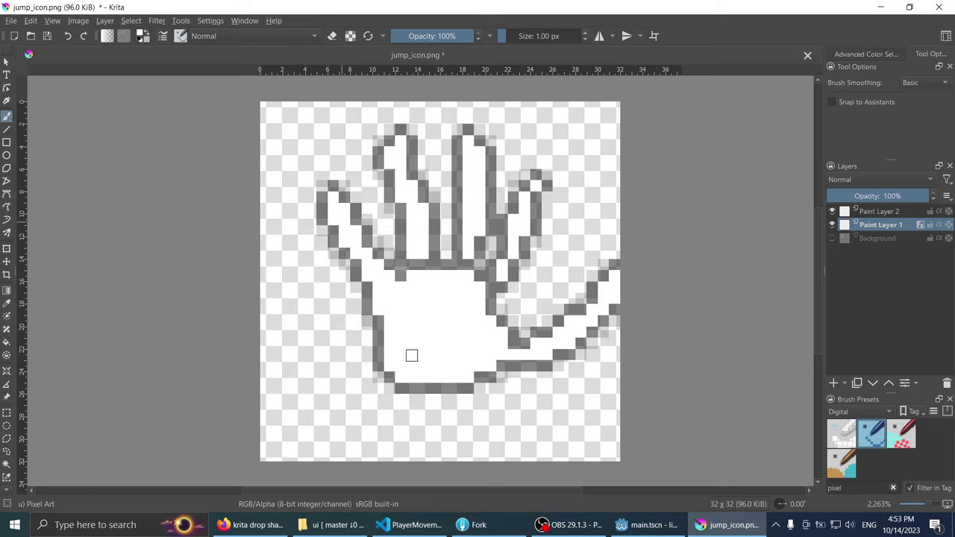
pyautogui.scroll(-1, 471, 340)
pyautogui.scroll(1, 471, 340)
pyautogui.moveTo(378, 298)
pyautogui.mouseDown()
pyautogui.moveTo(504, 339)
pyautogui.moveTo(408, 364)
pyautogui.mouseUp()
pyautogui.scroll(1, 426, 303)
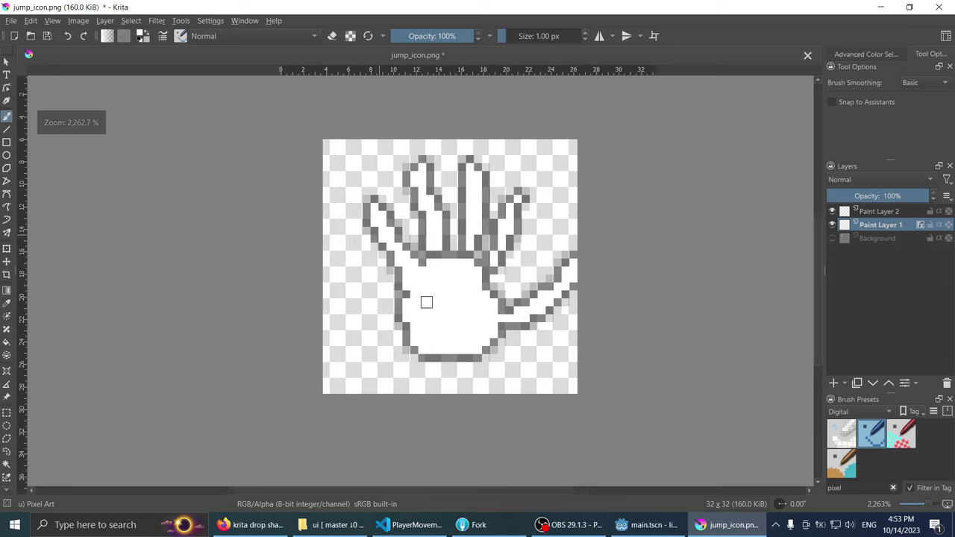
pyautogui.scroll(1, 619, 264)
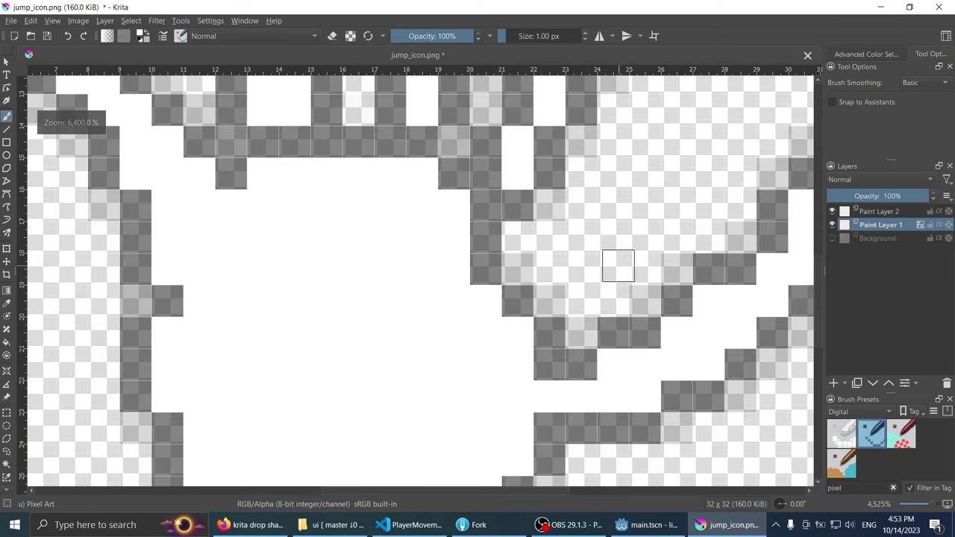
pyautogui.scroll(-2, 649, 258)
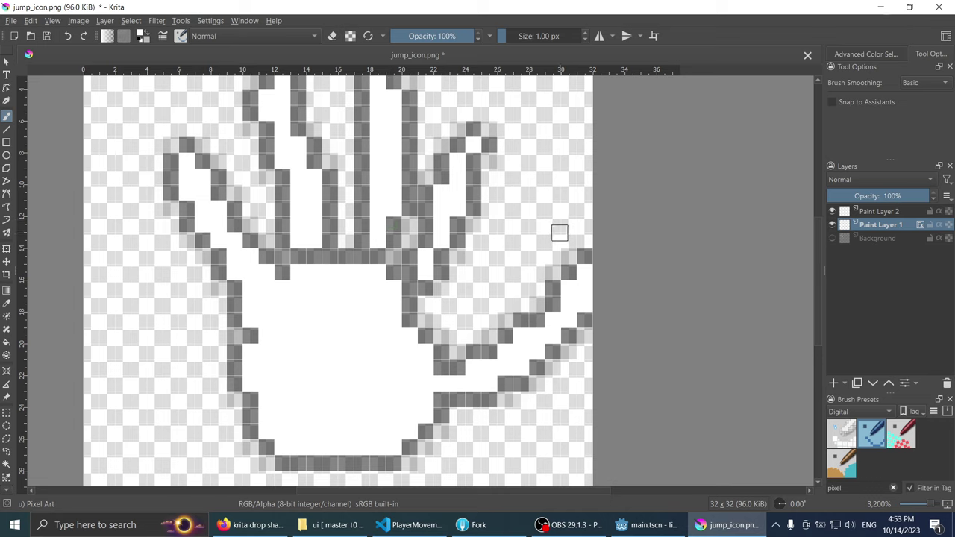
# Step: Erase the old right thumb with a rectangular selection, then deselect
pyautogui.hotkey('ctrl', 'r')
pyautogui.moveTo(529, 200); pyautogui.dragTo(675, 413)
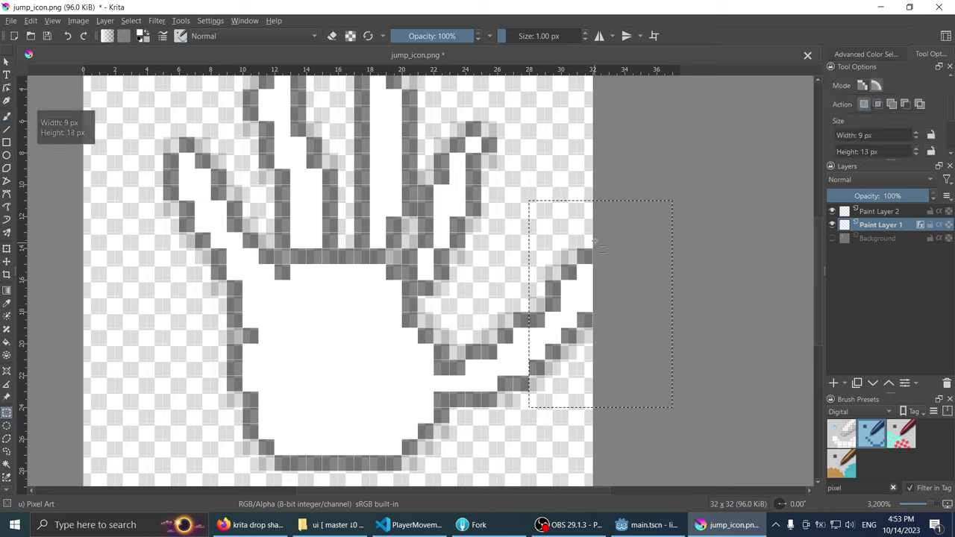
pyautogui.press('Delete')
pyautogui.click(566, 216)
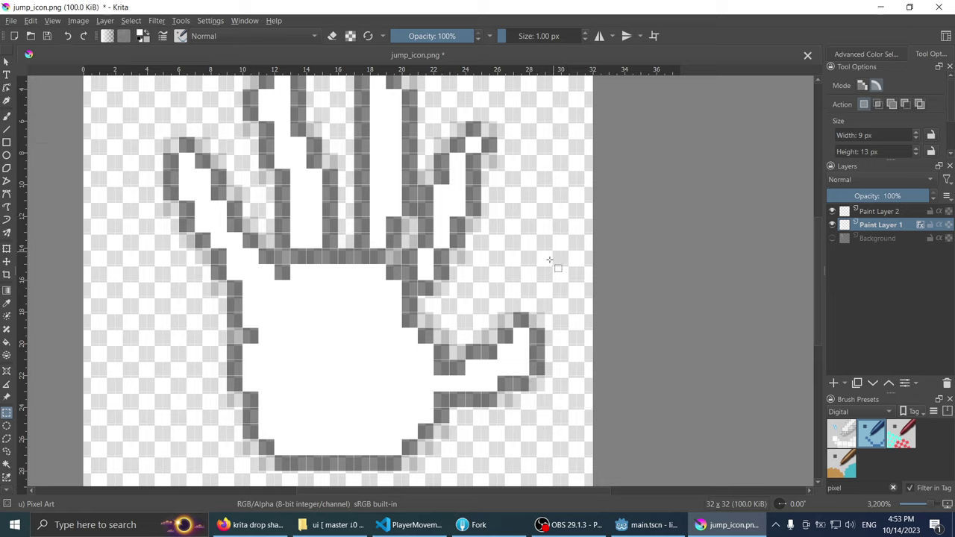
# Step: Redraw the right thumb taller and the lower-right outline as a diagonal step
pyautogui.press('b')
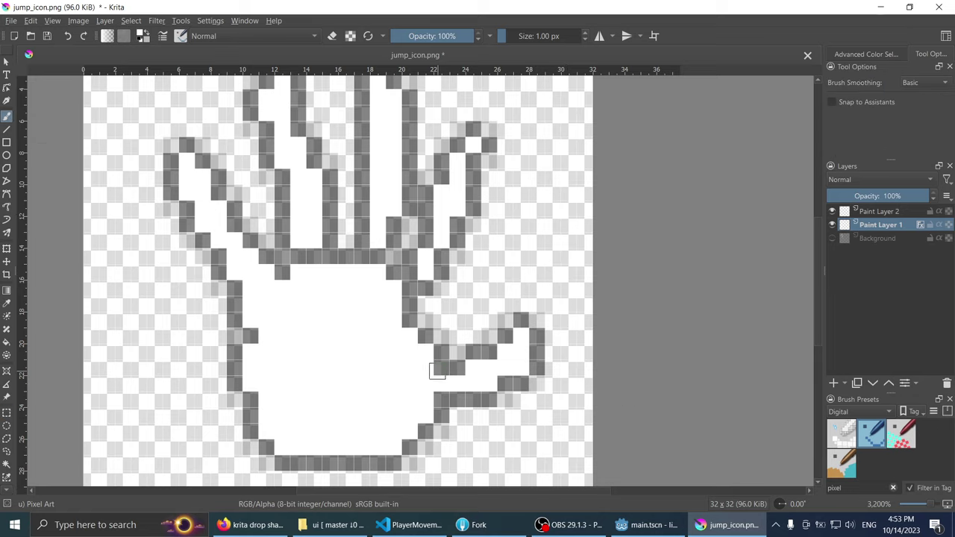
pyautogui.moveTo(437, 366); pyautogui.dragTo(500, 319)
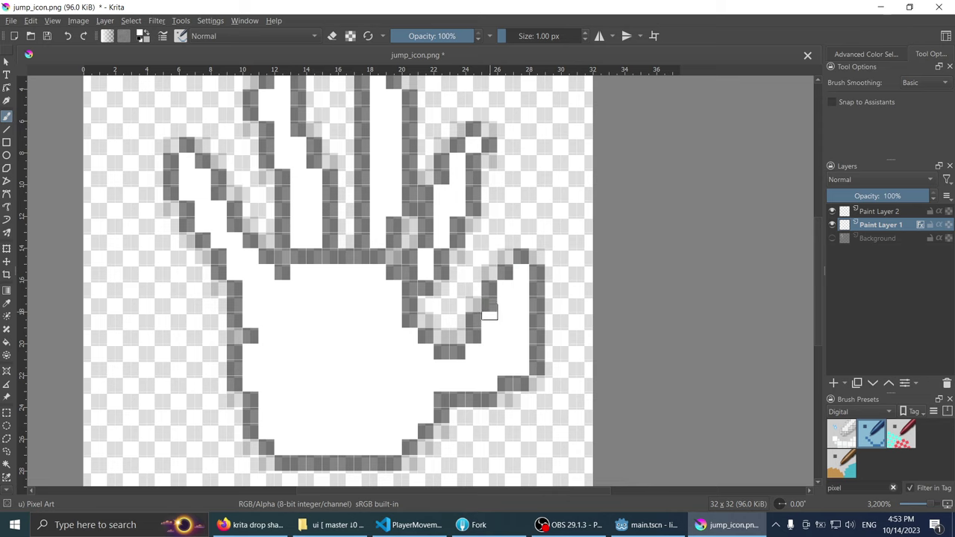
pyautogui.scroll(-3, 485, 316)
pyautogui.scroll(2, 451, 350)
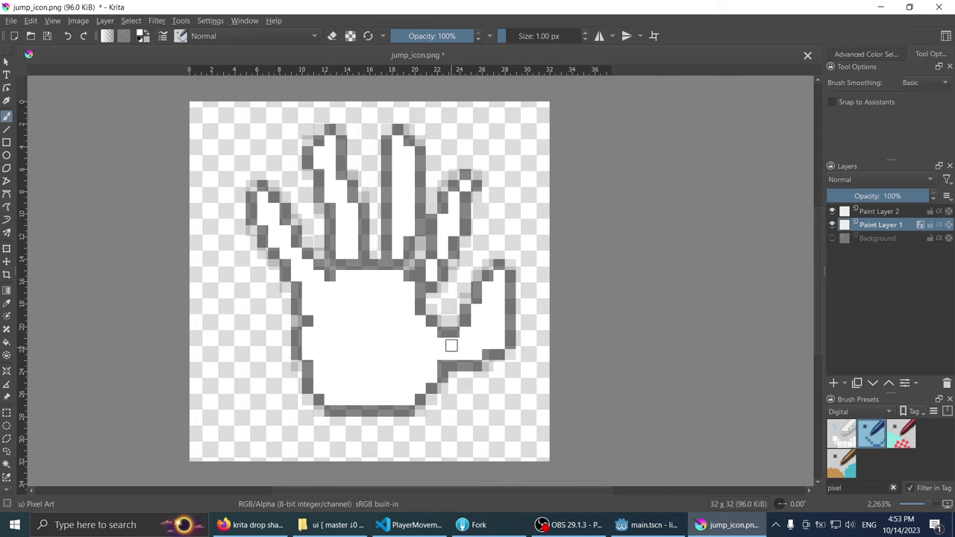
pyautogui.moveTo(405, 398); pyautogui.dragTo(465, 358)
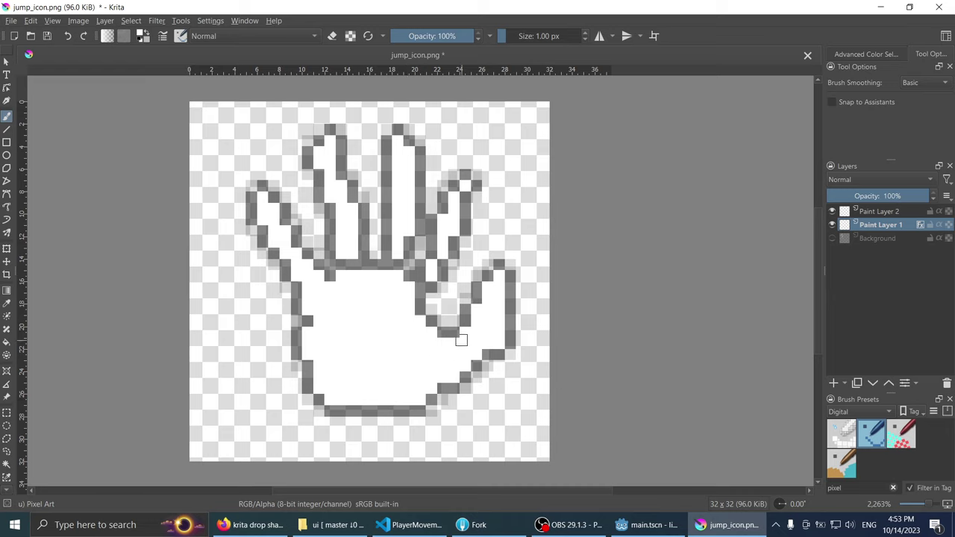
pyautogui.moveTo(503, 302); pyautogui.dragTo(511, 308)
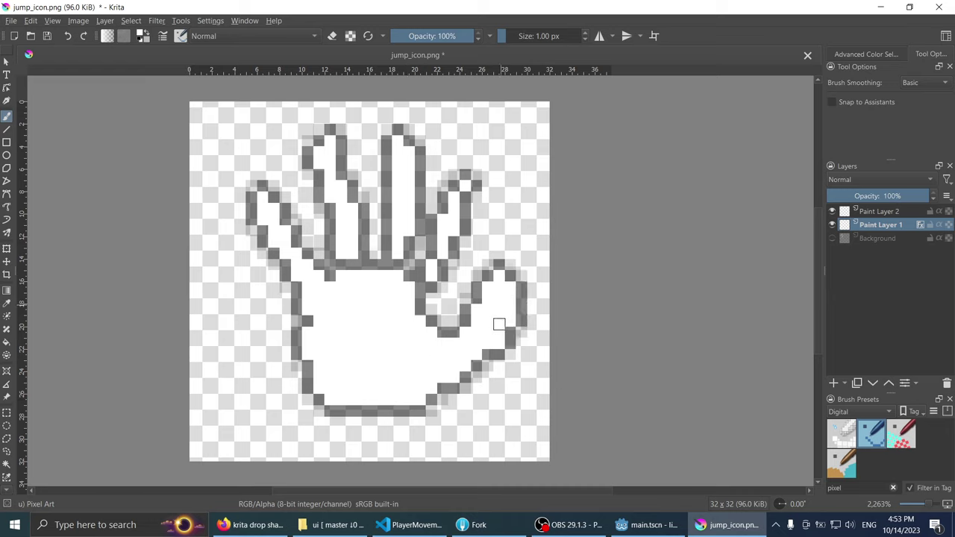
pyautogui.keyDown('ctrl'); pyautogui.scroll(2, 485, 282); pyautogui.keyUp('ctrl')
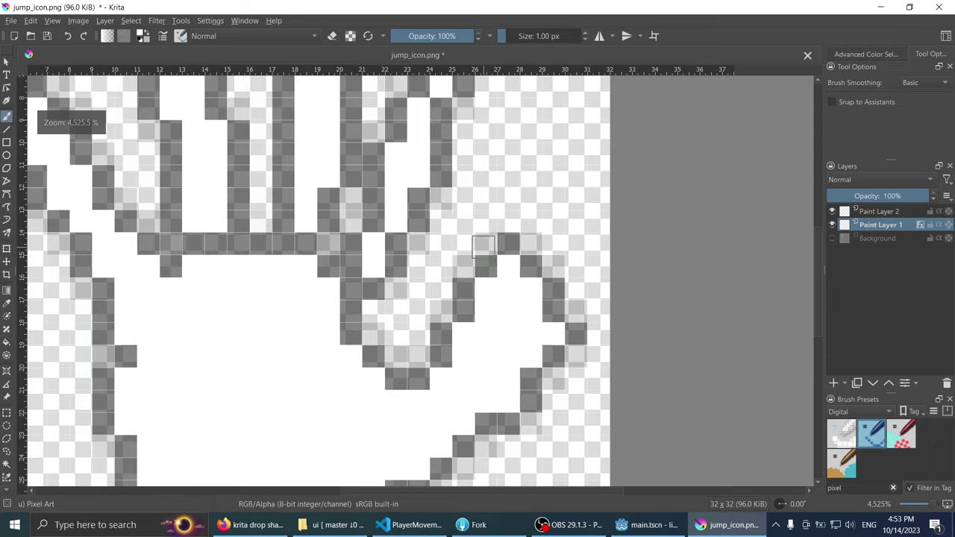
pyautogui.keyDown('ctrl'); pyautogui.scroll(-2, 485, 282); pyautogui.keyUp('ctrl')
pyautogui.keyDown('ctrl'); pyautogui.scroll(1, 485, 282); pyautogui.keyUp('ctrl')
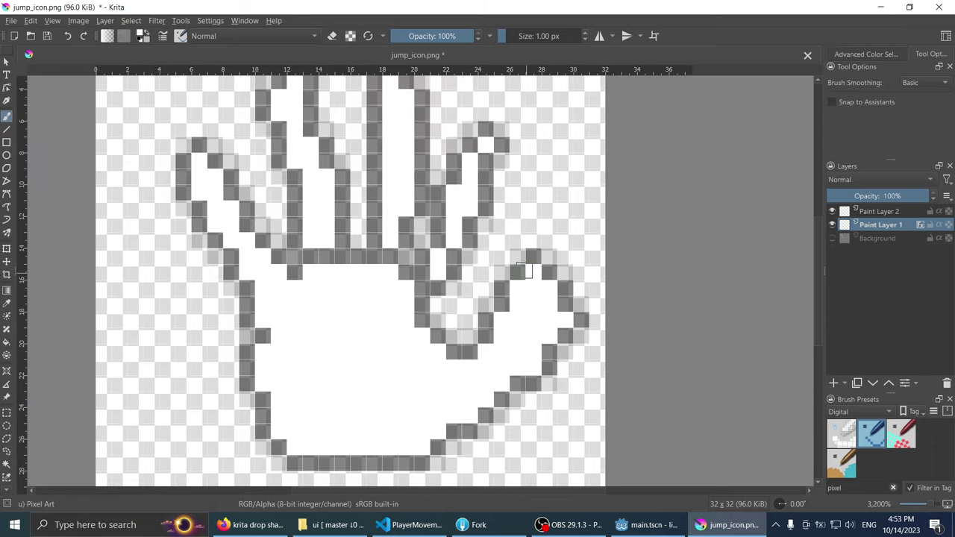
pyautogui.rightClick(522, 270)
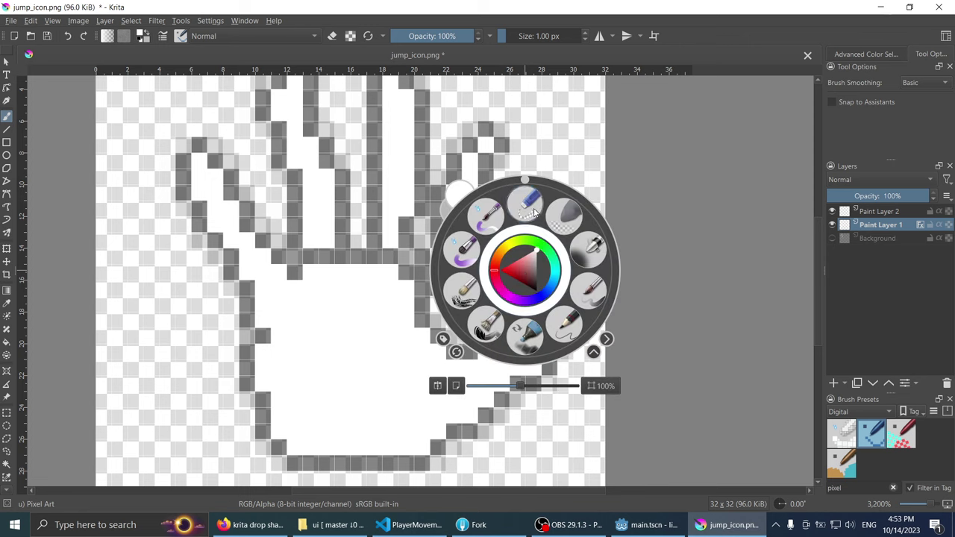
pyautogui.click(847, 438)
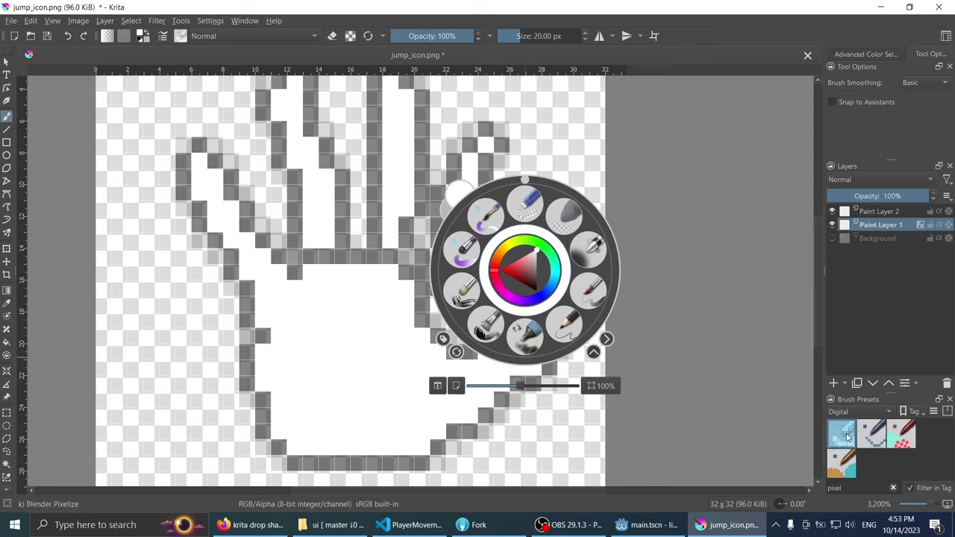
pyautogui.click(384, 246)
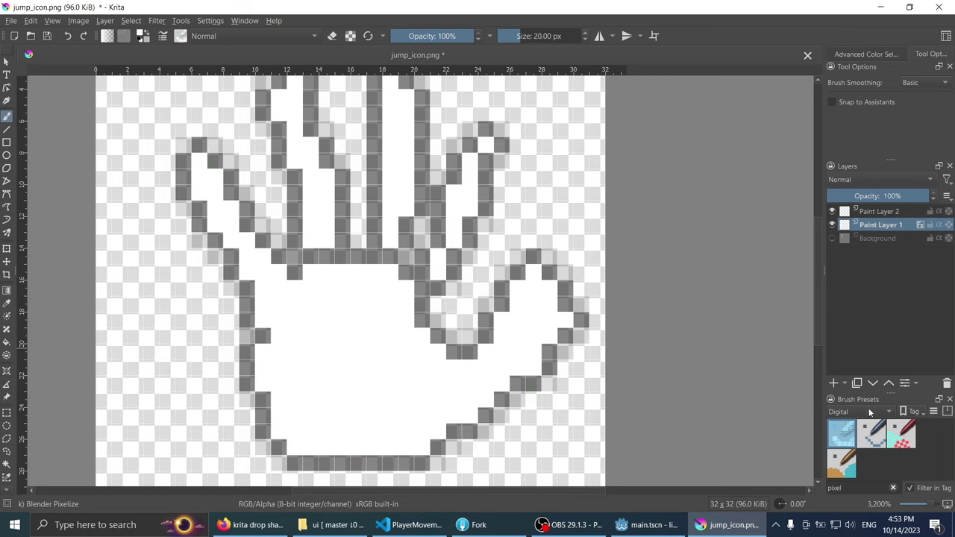
pyautogui.click(872, 435)
pyautogui.moveTo(908, 440)
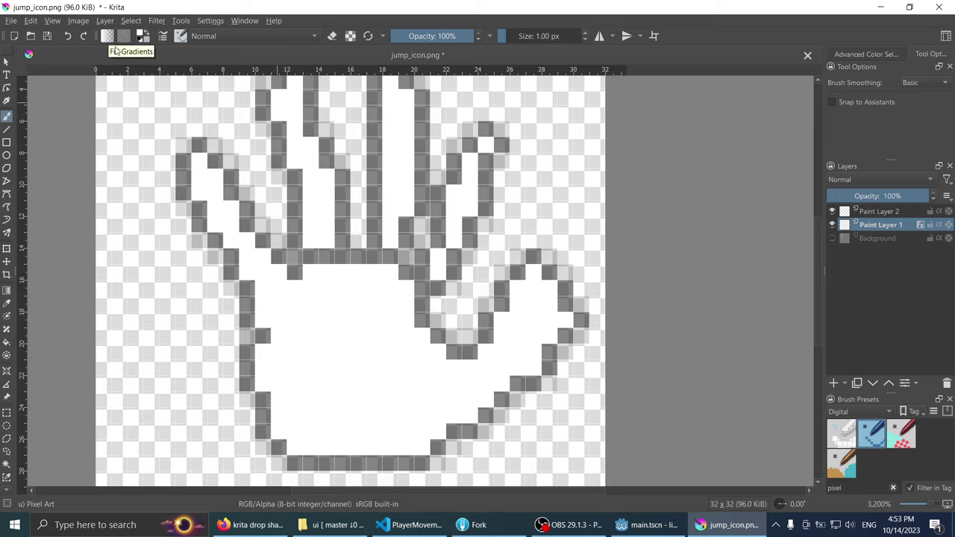
# Step: Undo a test grey stroke and view the current colour's HSV and RGB values
pyautogui.moveTo(516, 261); pyautogui.dragTo(563, 335)
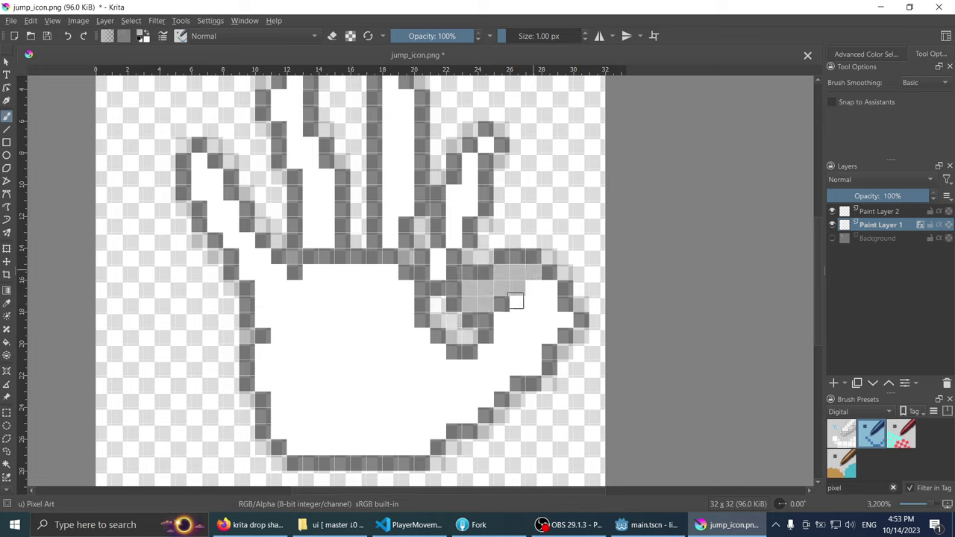
pyautogui.hotkey('ctrl', 'z')
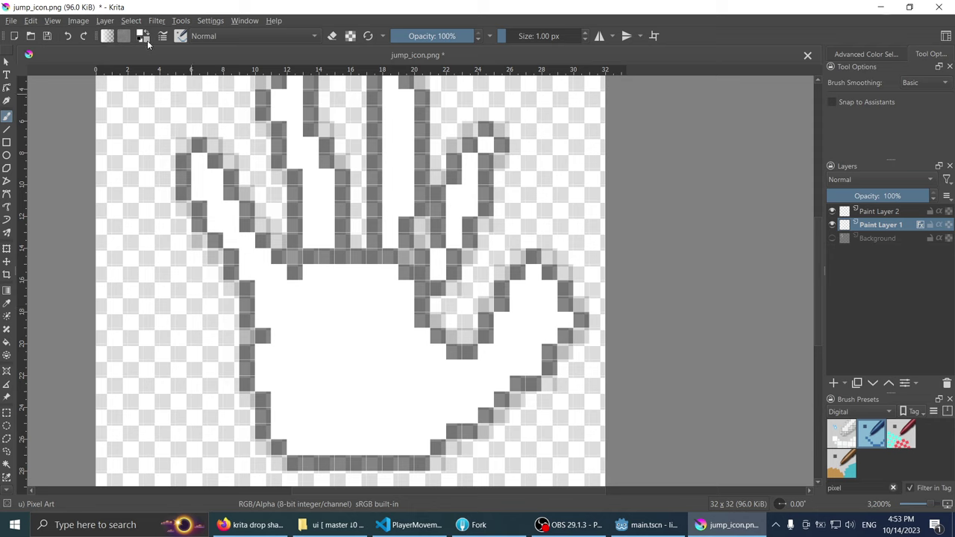
pyautogui.click(147, 40)
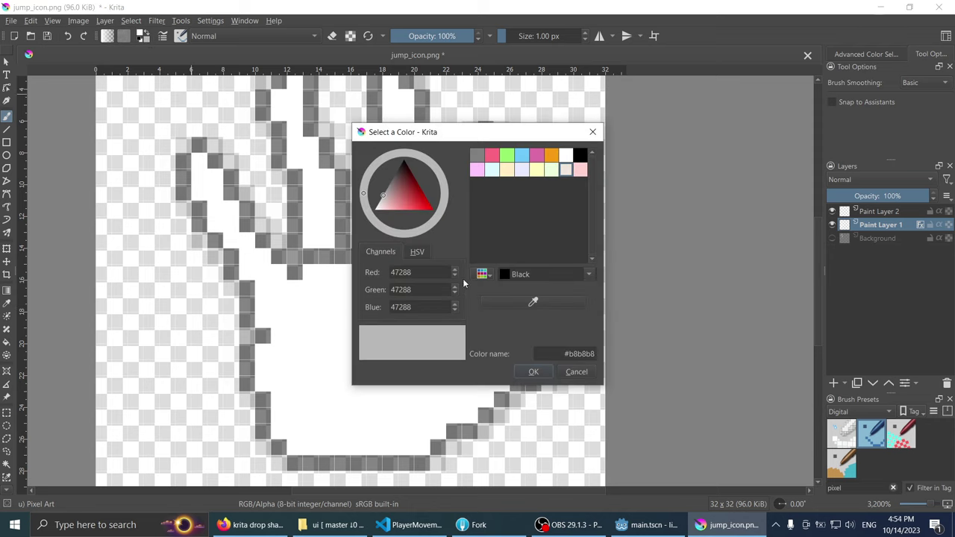
pyautogui.click(417, 252)
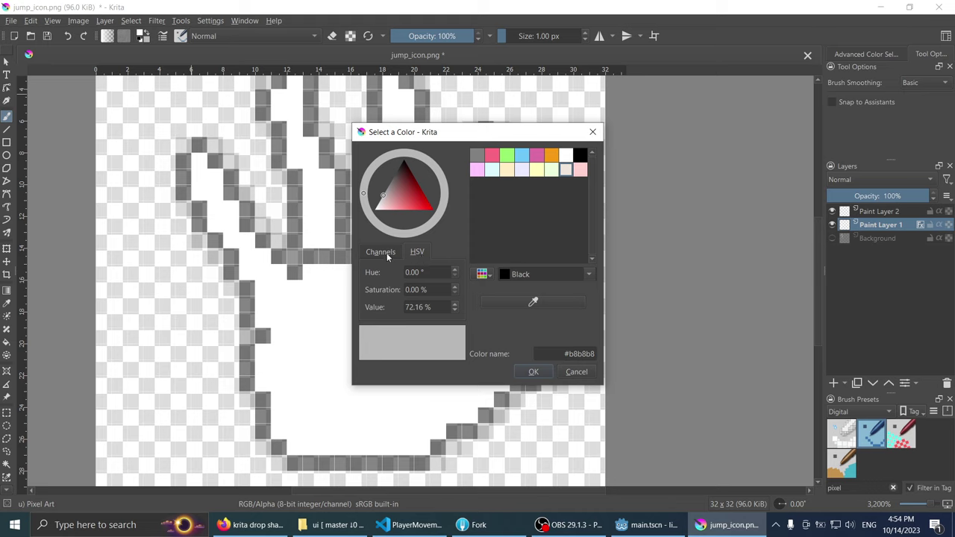
pyautogui.click(383, 254)
pyautogui.click(569, 372)
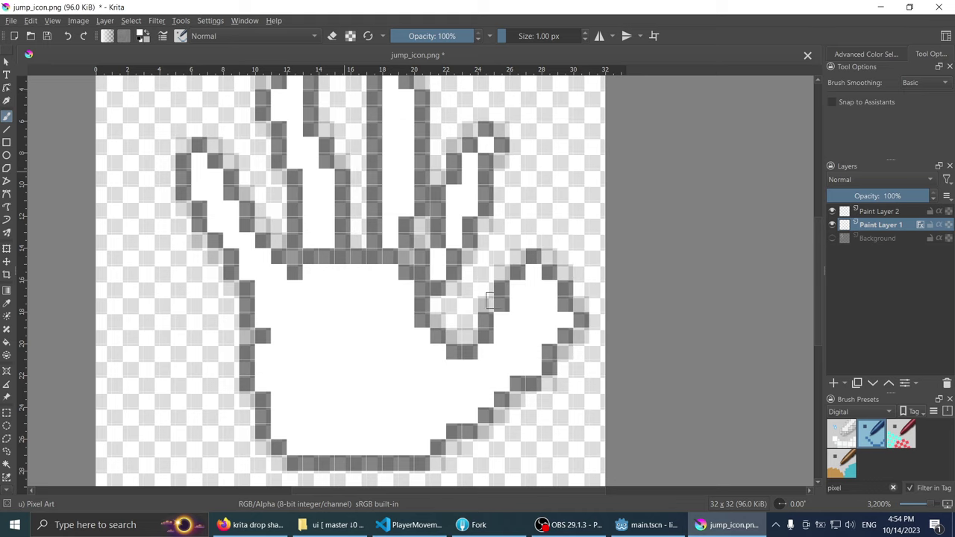
# Step: Reopen the colour chooser to confirm the current grey is #b8b8b8
pyautogui.click(146, 40)
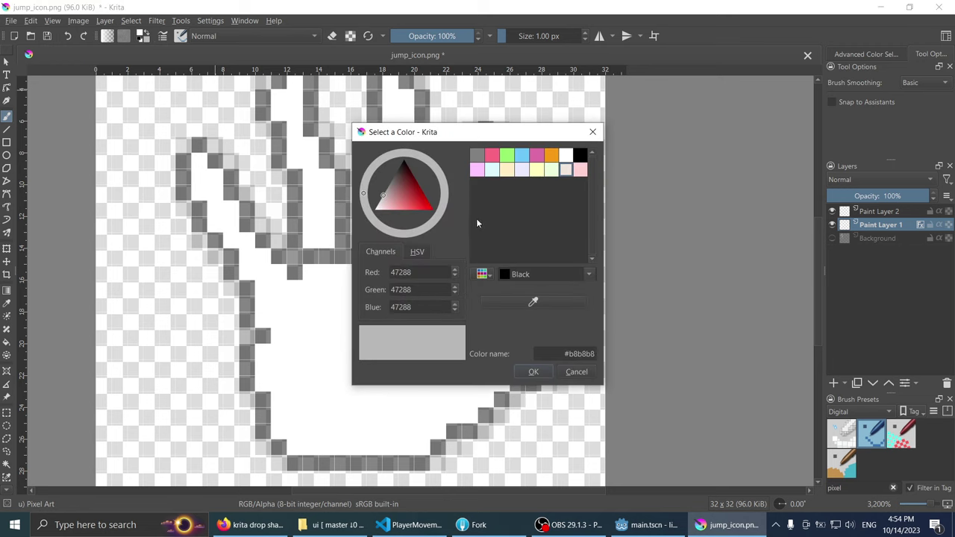
pyautogui.click(574, 373)
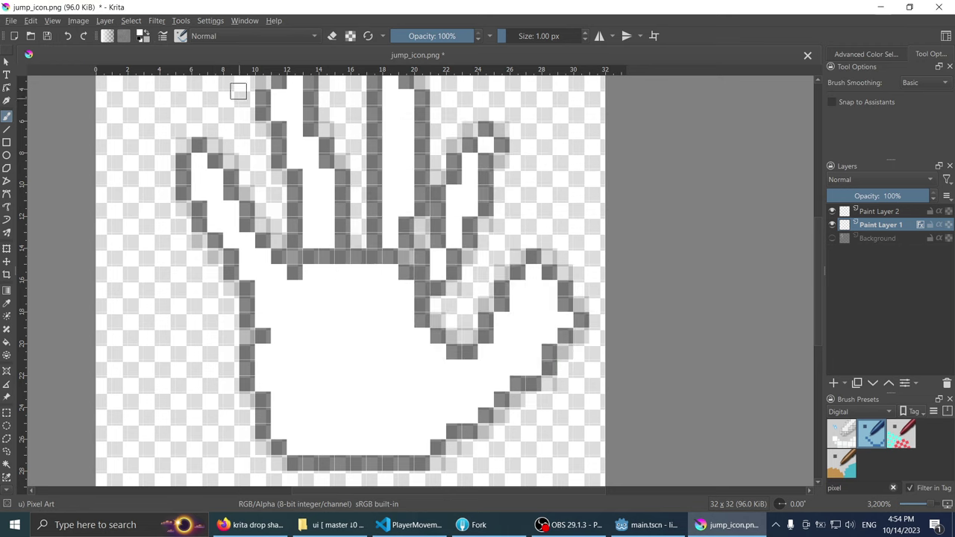
pyautogui.click(142, 36)
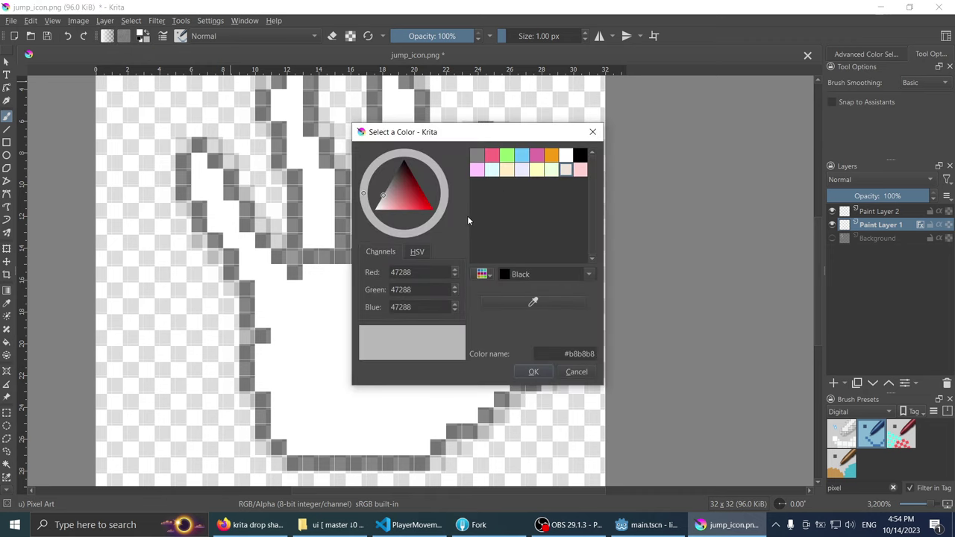
pyautogui.click(592, 132)
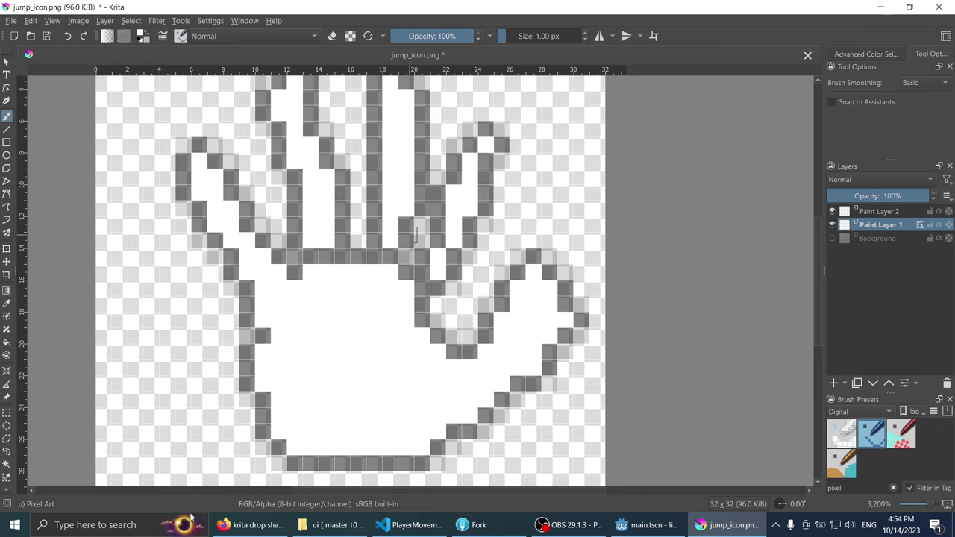
# Step: Search Google in a new Firefox tab for 'krita eraser shortcut', then return to Krita
pyautogui.click(265, 530)
pyautogui.hotkey('ctrl', 't')
pyautogui.write('krita ')
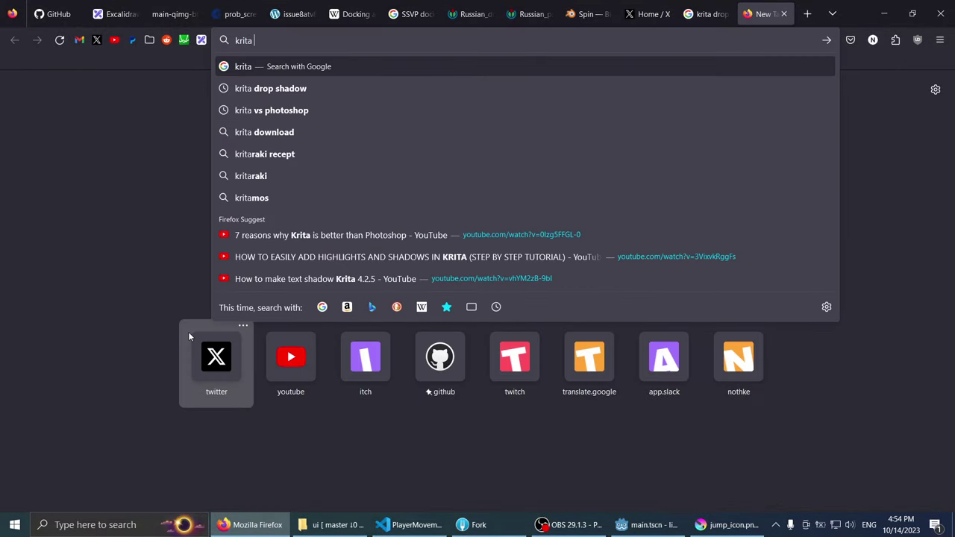
pyautogui.write('eraser')
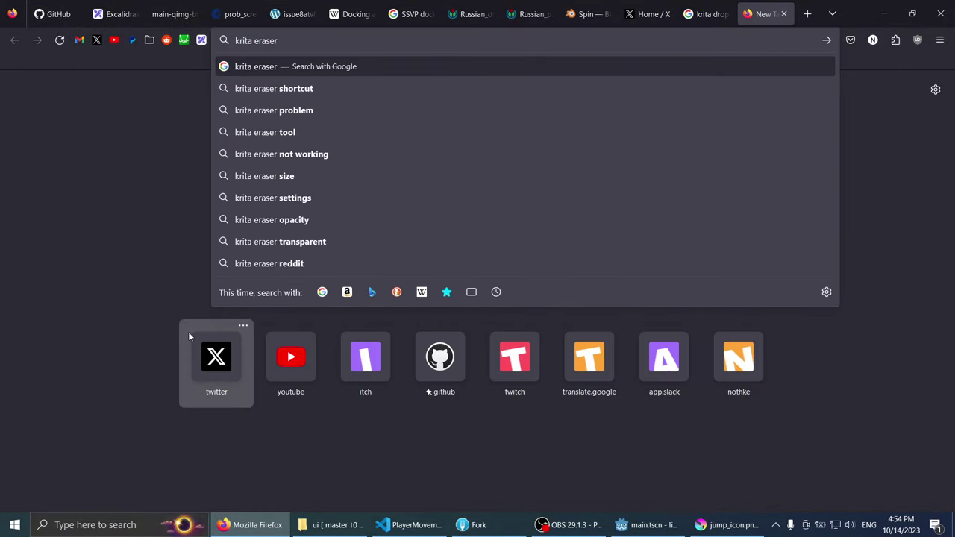
pyautogui.write(' shortcu')
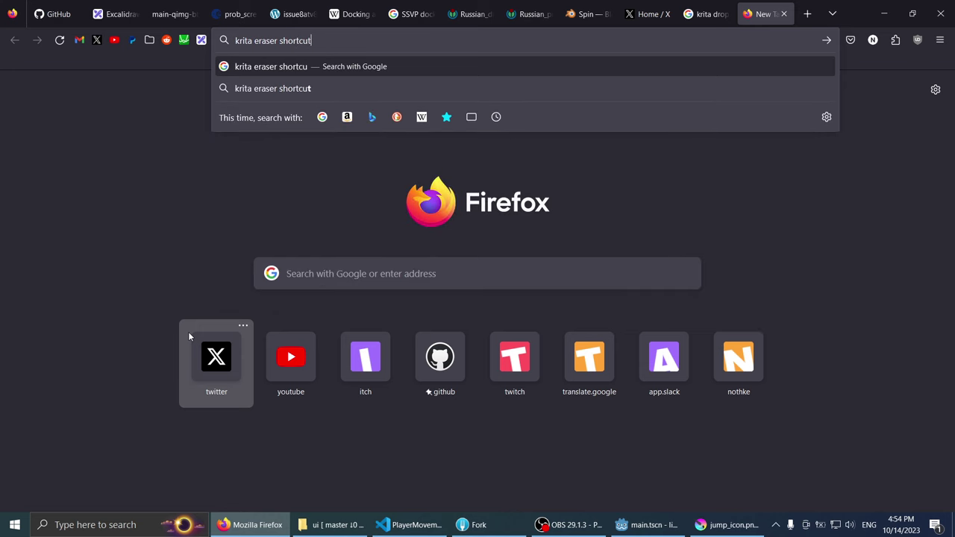
pyautogui.write('t')
pyautogui.press('Return')
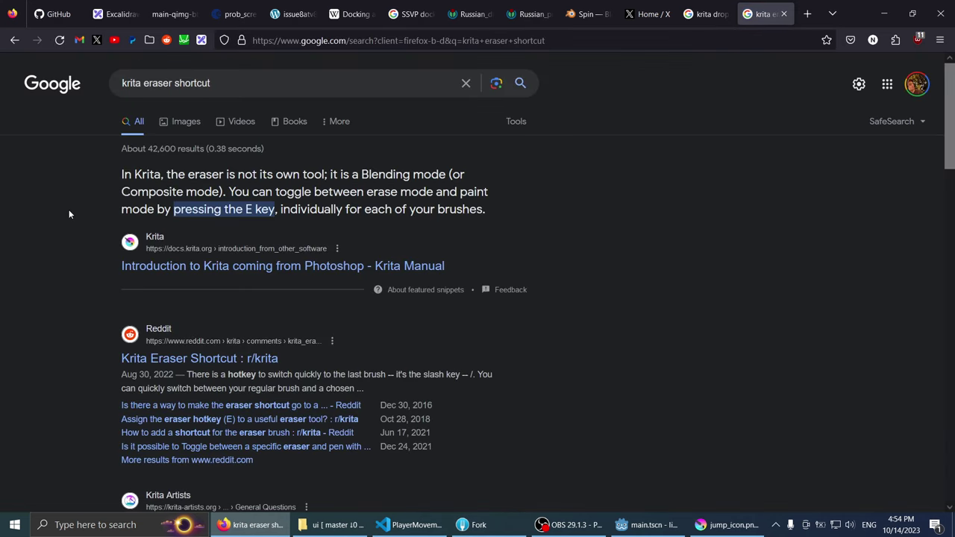
pyautogui.click(727, 524)
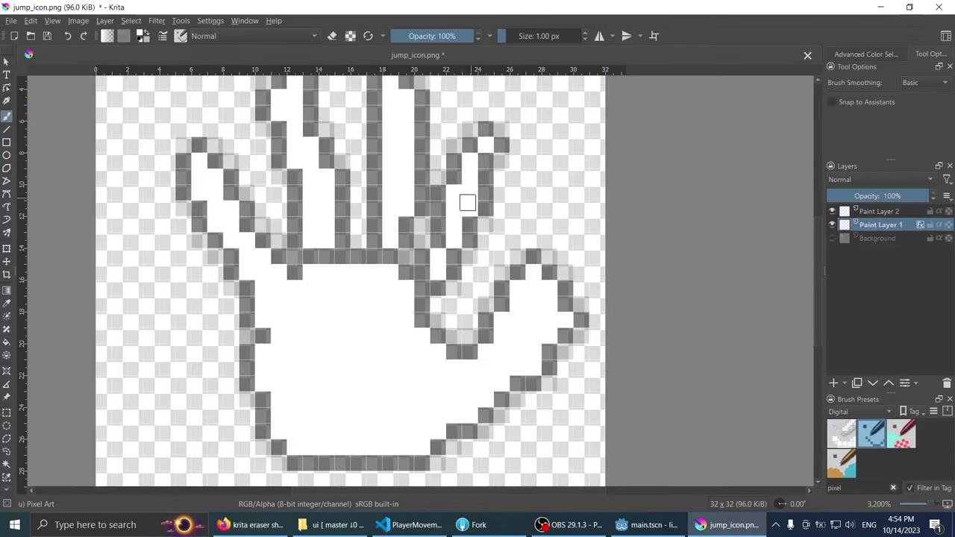
# Step: Turn on erase mode and erase part of the thumb's outline
pyautogui.click(332, 36)
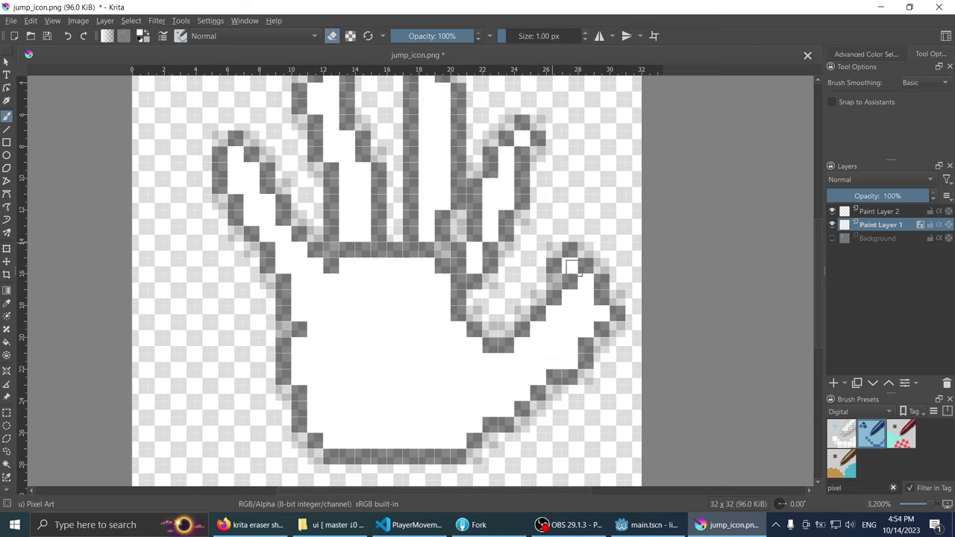
pyautogui.scroll(-1, 527, 211)
pyautogui.moveTo(527, 211); pyautogui.dragTo(566, 226)
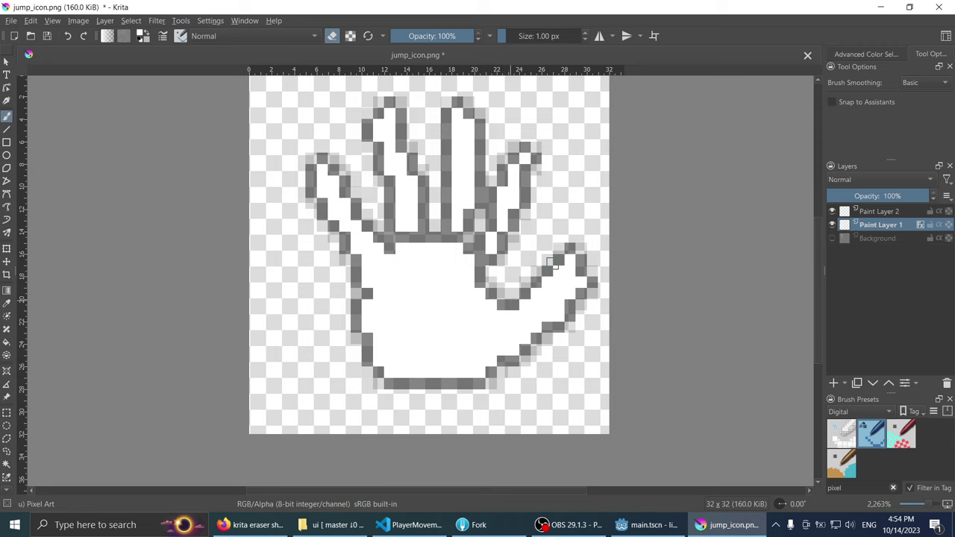
pyautogui.scroll(-2, 544, 257)
pyautogui.scroll(2, 525, 250)
pyautogui.scroll(-1, 518, 270)
pyautogui.scroll(2, 518, 270)
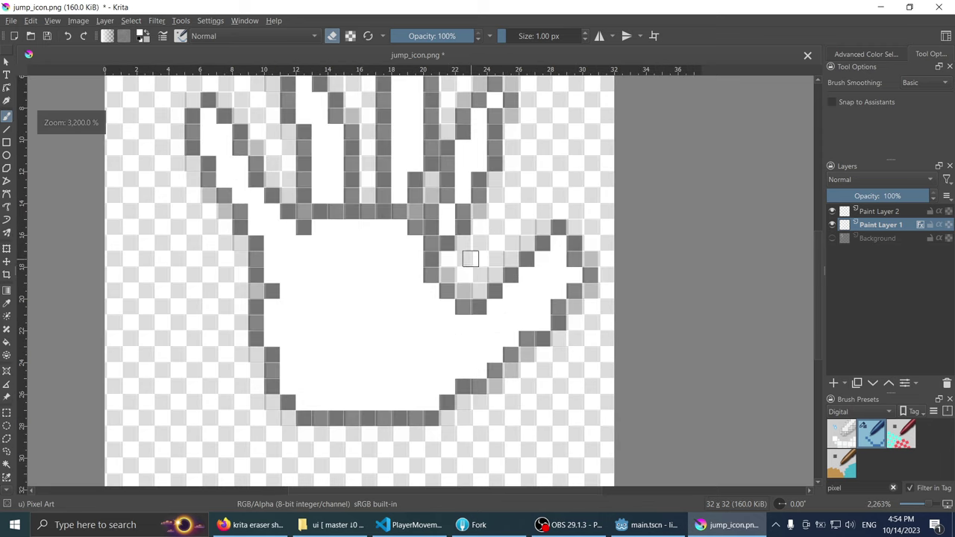
pyautogui.scroll(1, 478, 256)
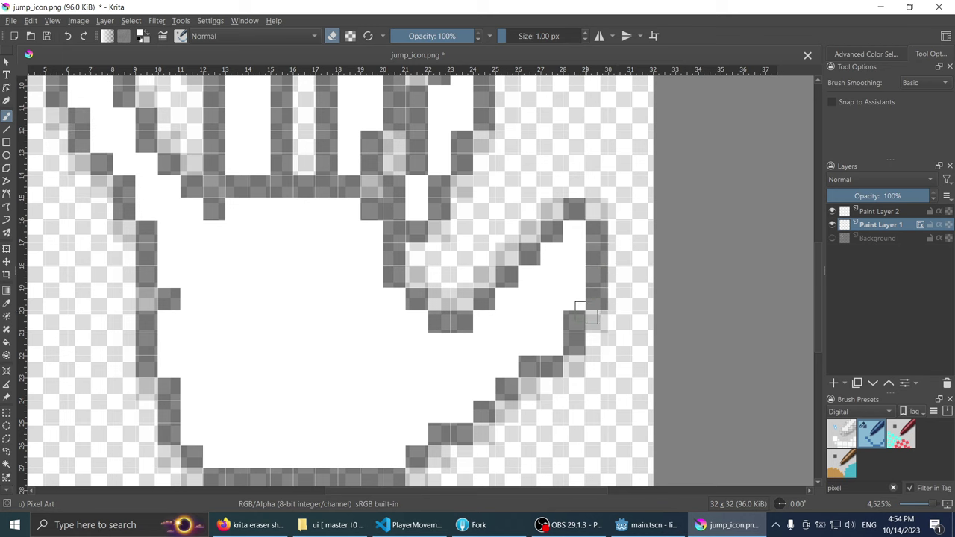
pyautogui.scroll(-4, 573, 303)
pyautogui.scroll(3, 558, 335)
pyautogui.scroll(-3, 515, 347)
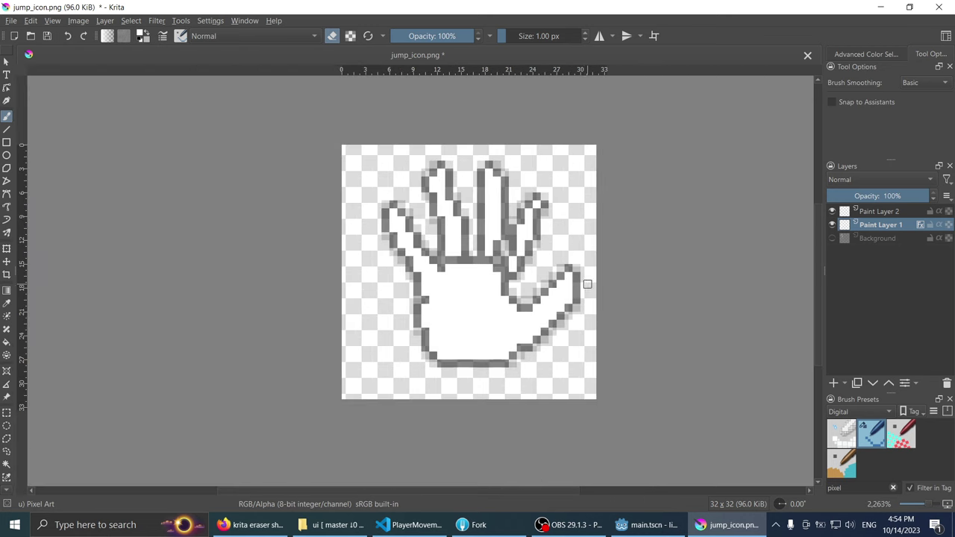
pyautogui.scroll(3, 582, 280)
pyautogui.scroll(-3, 556, 313)
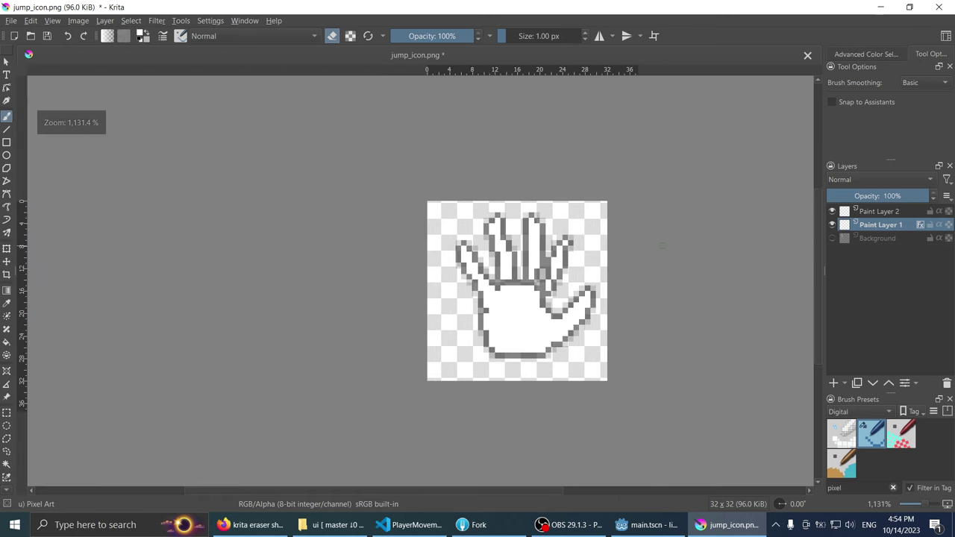
pyautogui.scroll(1, 581, 276)
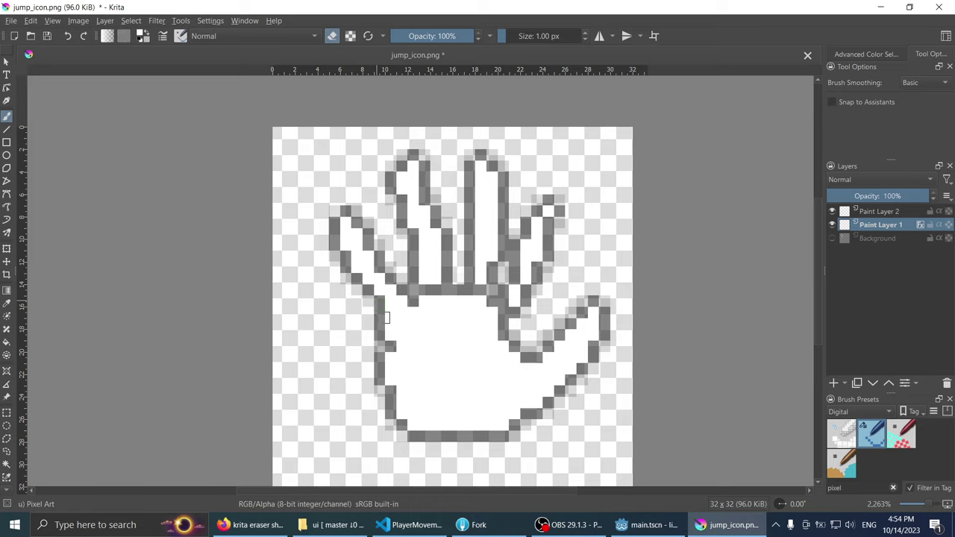
# Step: Back in paint mode, widen the palm's left edge and whiten the grey pixels between the fingers
pyautogui.press('e')
pyautogui.moveTo(377, 299); pyautogui.dragTo(384, 319)
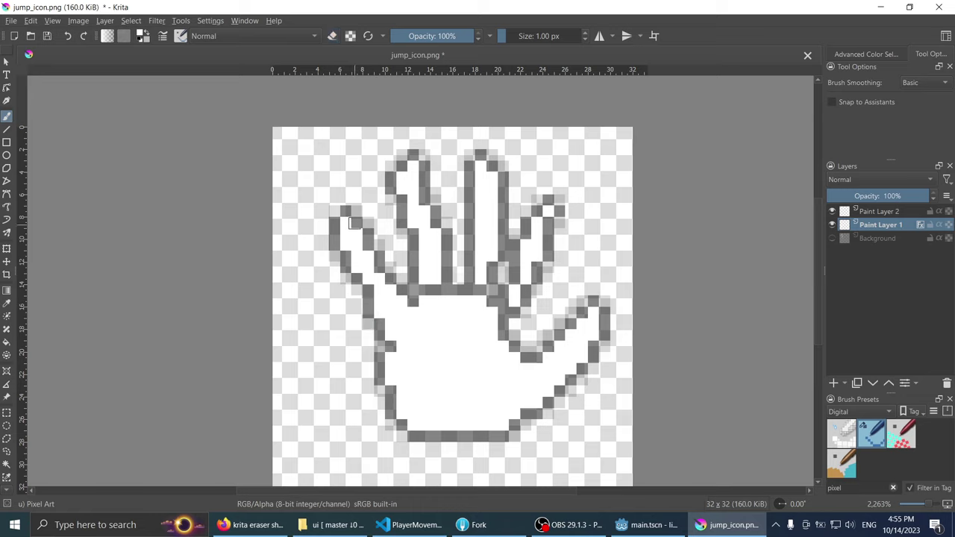
pyautogui.moveTo(425, 289); pyautogui.dragTo(434, 295)
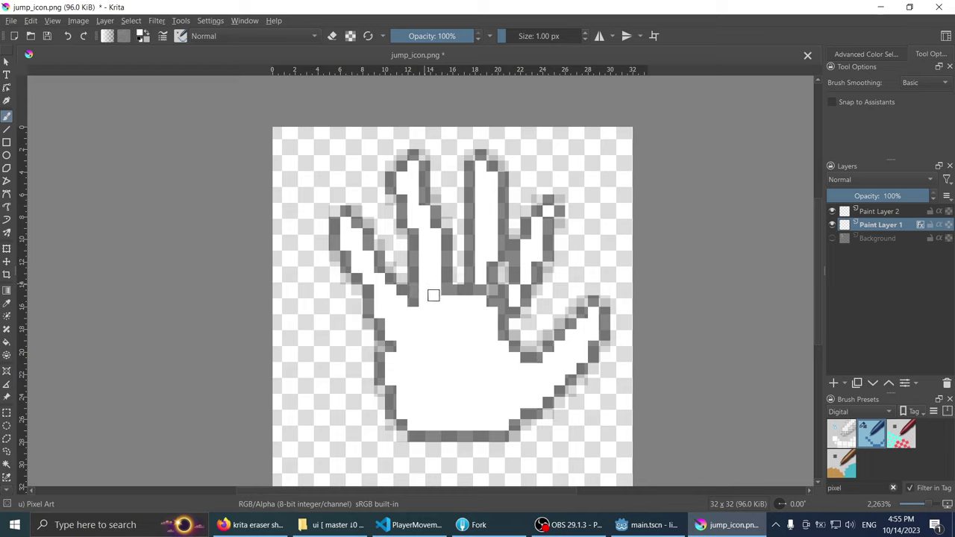
pyautogui.moveTo(492, 256)
pyautogui.mouseDown()
pyautogui.moveTo(481, 280)
pyautogui.moveTo(503, 293)
pyautogui.mouseUp()
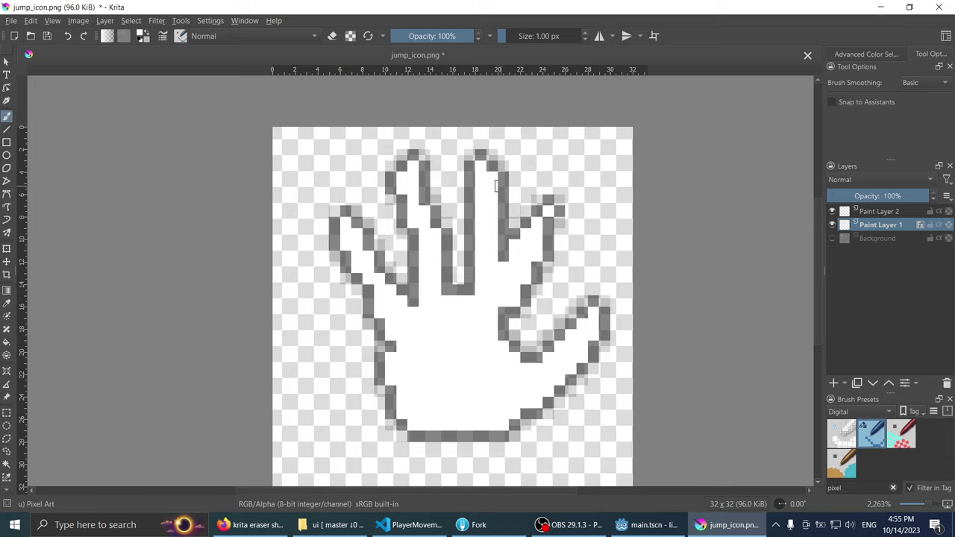
# Step: Erase the old outlines between the middle and ring fingers and along the index finger's top
pyautogui.press('e')
pyautogui.moveTo(494, 161); pyautogui.dragTo(492, 261)
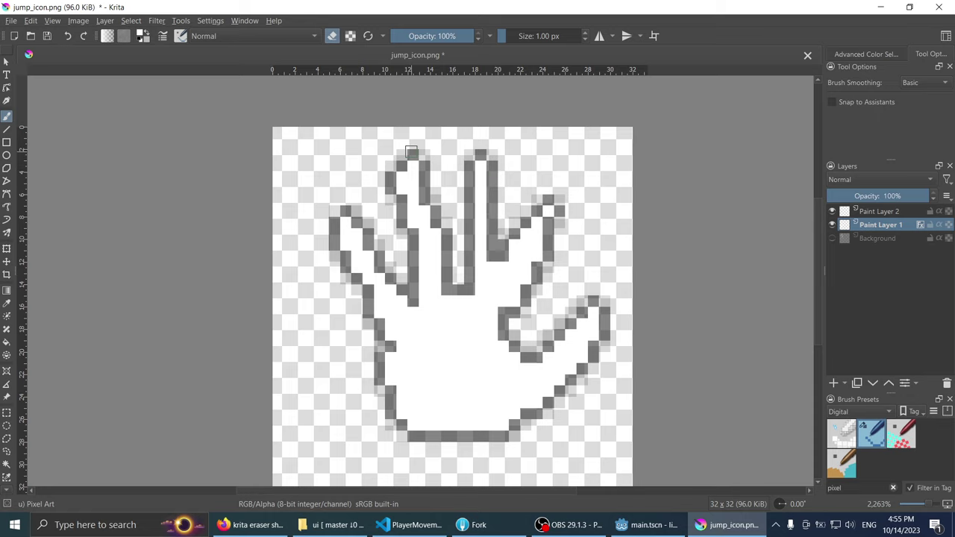
pyautogui.moveTo(411, 152); pyautogui.dragTo(426, 216)
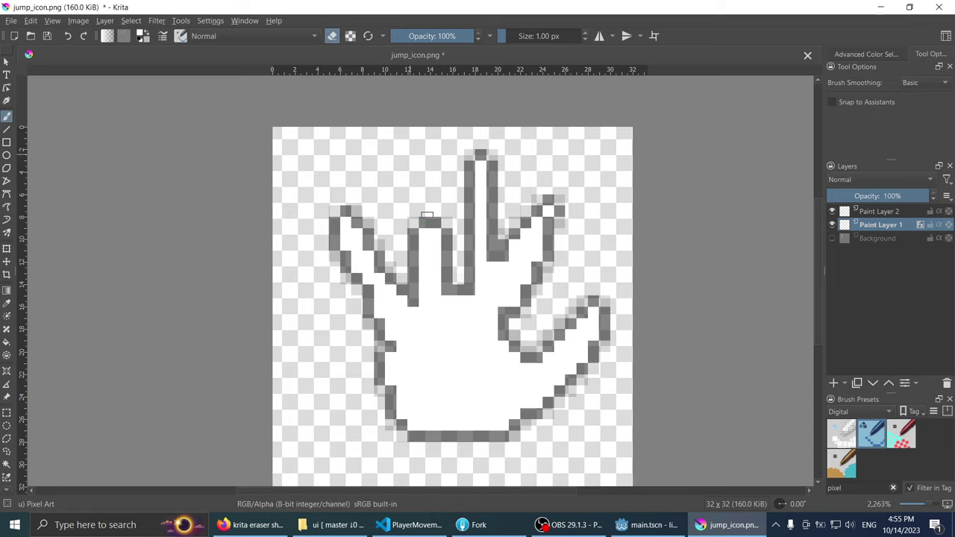
pyautogui.keyDown('ctrl'); pyautogui.scroll(1, 440, 217); pyautogui.keyUp('ctrl')
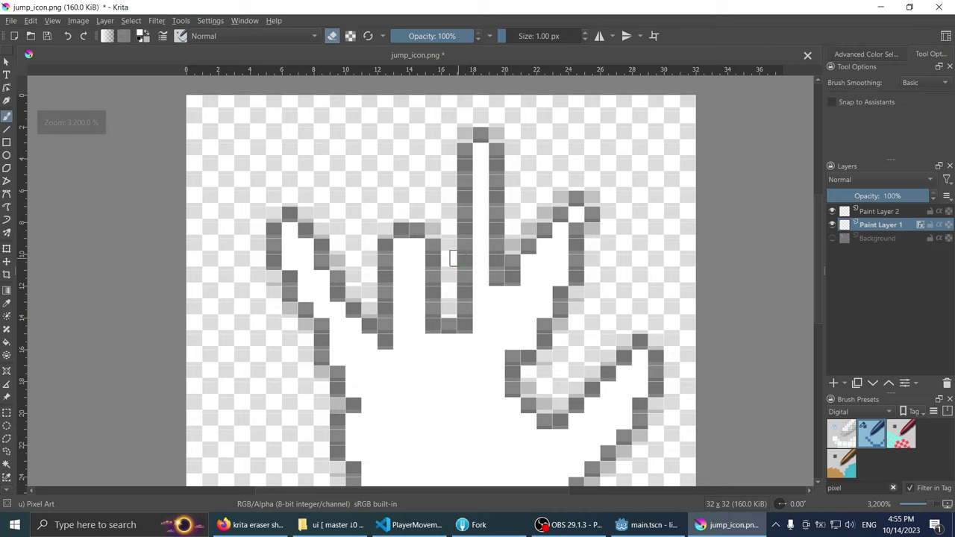
pyautogui.keyDown('ctrl'); pyautogui.scroll(-1, 444, 270); pyautogui.keyUp('ctrl')
pyautogui.hotkey('ctrl', 'z')
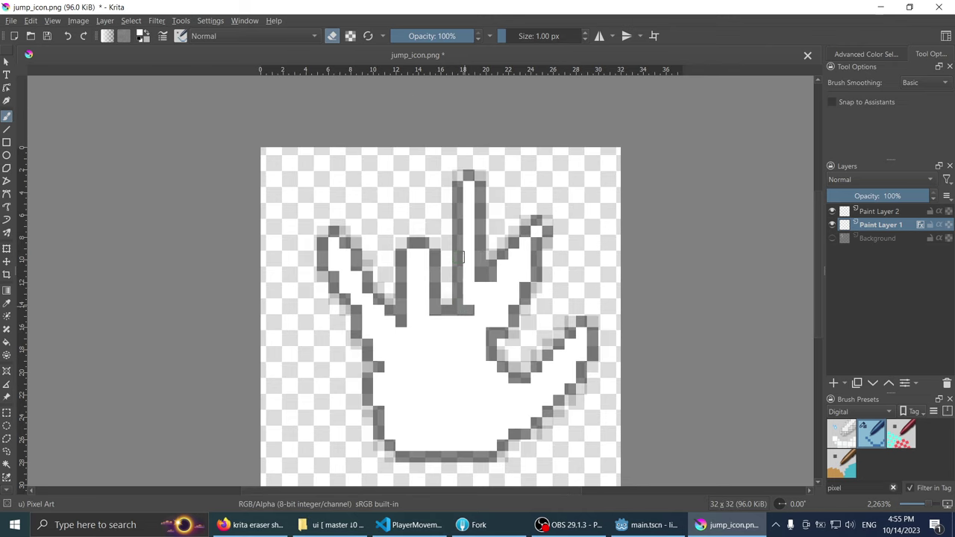
# Step: Redraw the middle finger's left edge and rebuild the ring finger taller with a grey outline
pyautogui.press('e')
pyautogui.moveTo(446, 302)
pyautogui.mouseDown()
pyautogui.moveTo(462, 293)
pyautogui.moveTo(467, 311)
pyautogui.mouseUp()
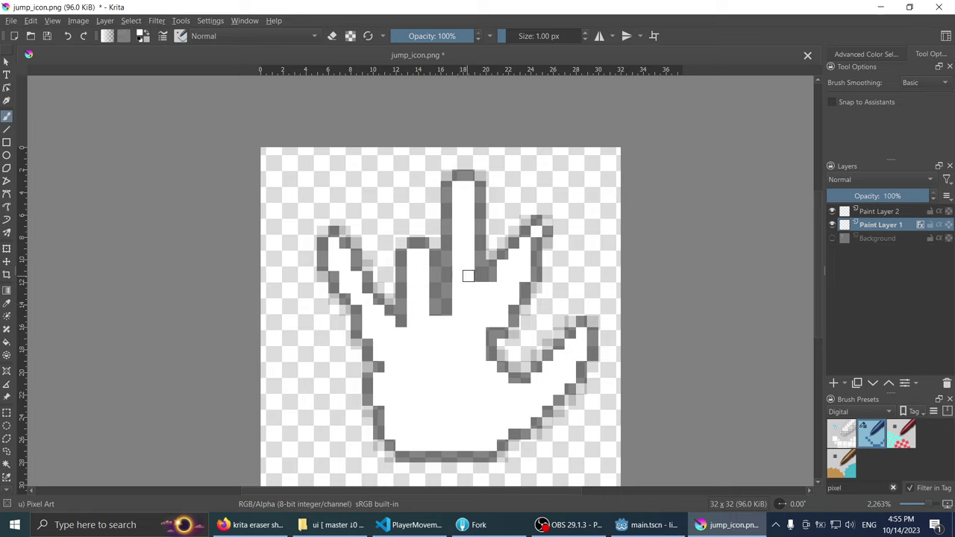
pyautogui.moveTo(421, 235); pyautogui.dragTo(389, 235)
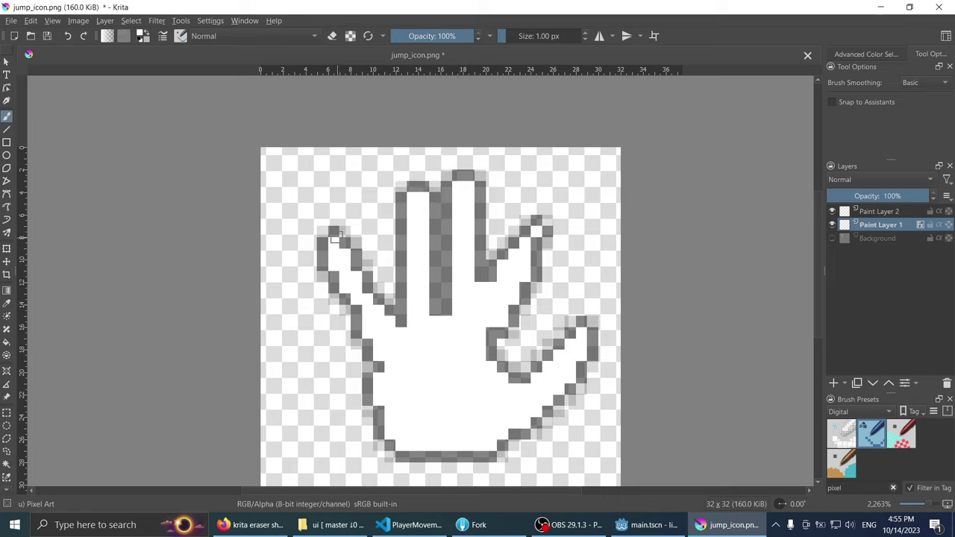
pyautogui.scroll(-3, 478, 290)
pyautogui.scroll(2, 470, 287)
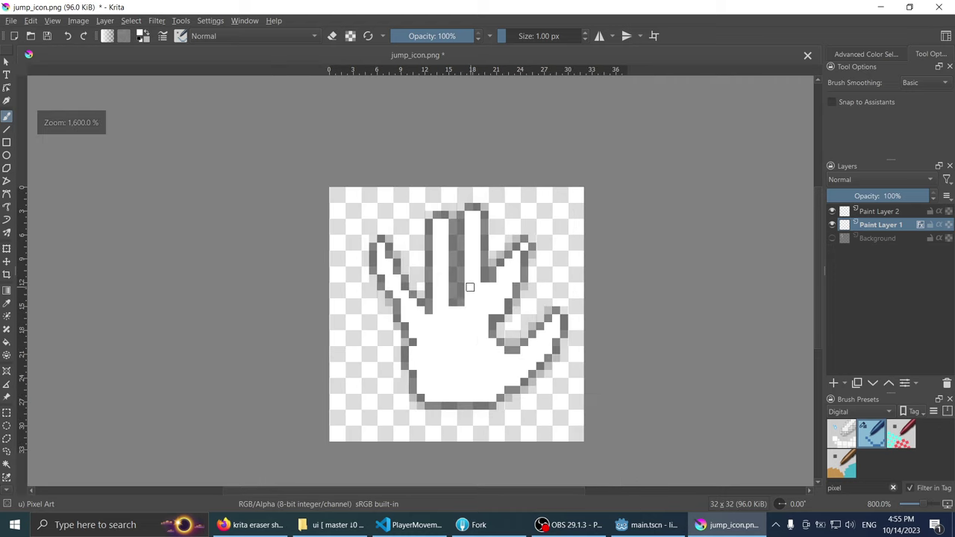
pyautogui.scroll(-1, 470, 288)
pyautogui.scroll(2, 447, 299)
pyautogui.scroll(-2, 462, 298)
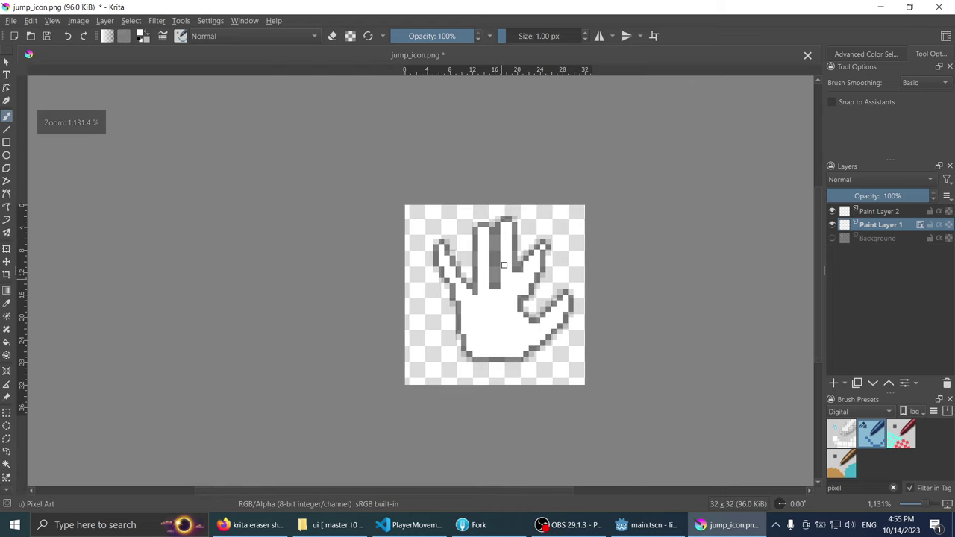
pyautogui.scroll(1, 504, 264)
pyautogui.scroll(1, 511, 283)
pyautogui.scroll(-7, 514, 292)
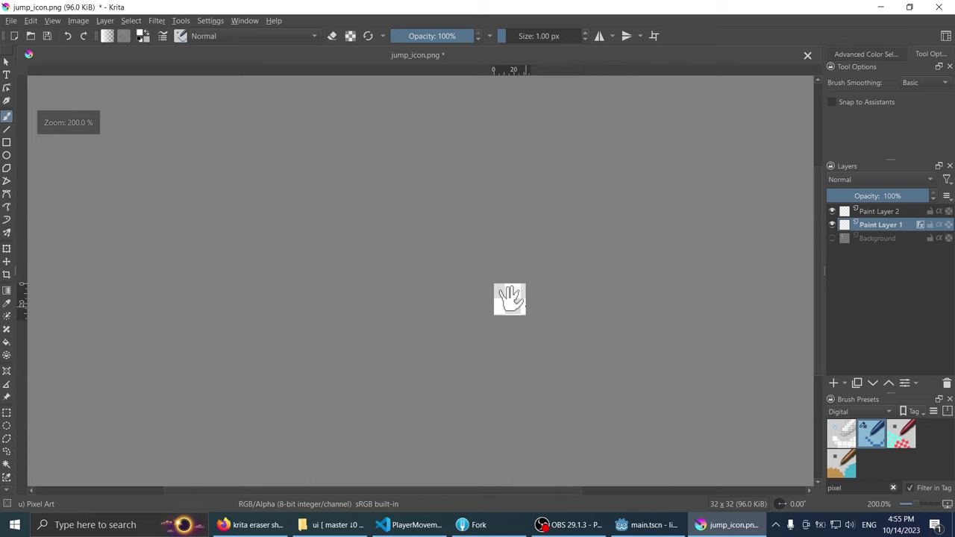
pyautogui.scroll(8, 511, 294)
pyautogui.scroll(-7, 448, 284)
pyautogui.scroll(8, 440, 280)
pyautogui.scroll(-3, 457, 227)
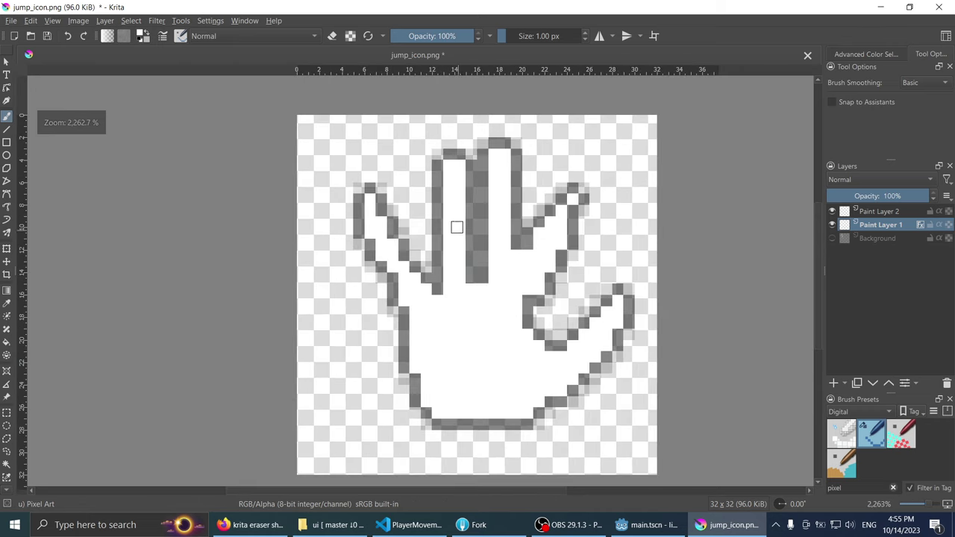
pyautogui.scroll(1, 457, 226)
# Step: Add outline pixels atop the left finger, paint stray pixels white, and erase near the middle fingertip
pyautogui.moveTo(414, 128)
pyautogui.mouseDown()
pyautogui.moveTo(421, 179)
pyautogui.moveTo(399, 246)
pyautogui.moveTo(425, 148)
pyautogui.mouseUp()
pyautogui.press('x')
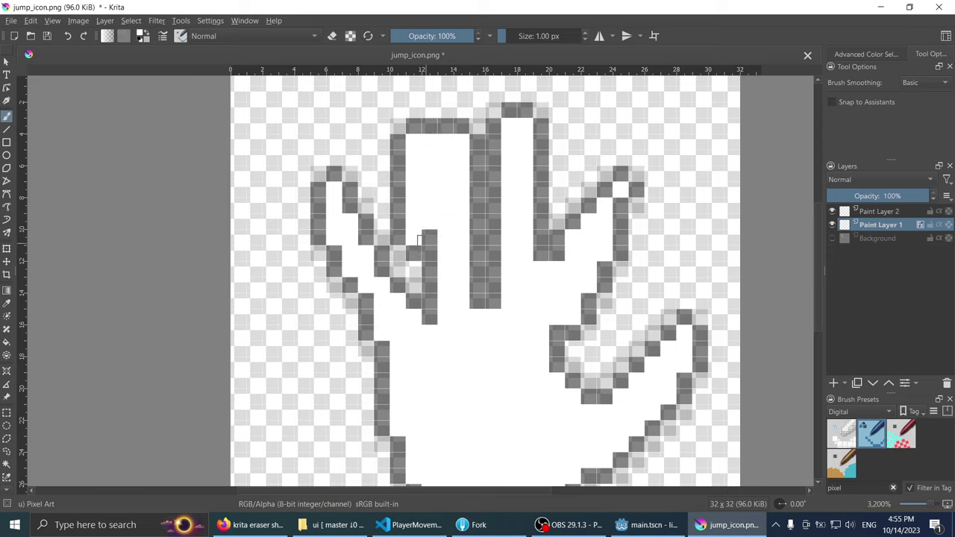
pyautogui.moveTo(418, 239); pyautogui.dragTo(430, 292)
pyautogui.press('e')
pyautogui.moveTo(462, 138)
pyautogui.mouseDown()
pyautogui.moveTo(463, 166)
pyautogui.moveTo(448, 152)
pyautogui.moveTo(458, 229)
pyautogui.mouseUp()
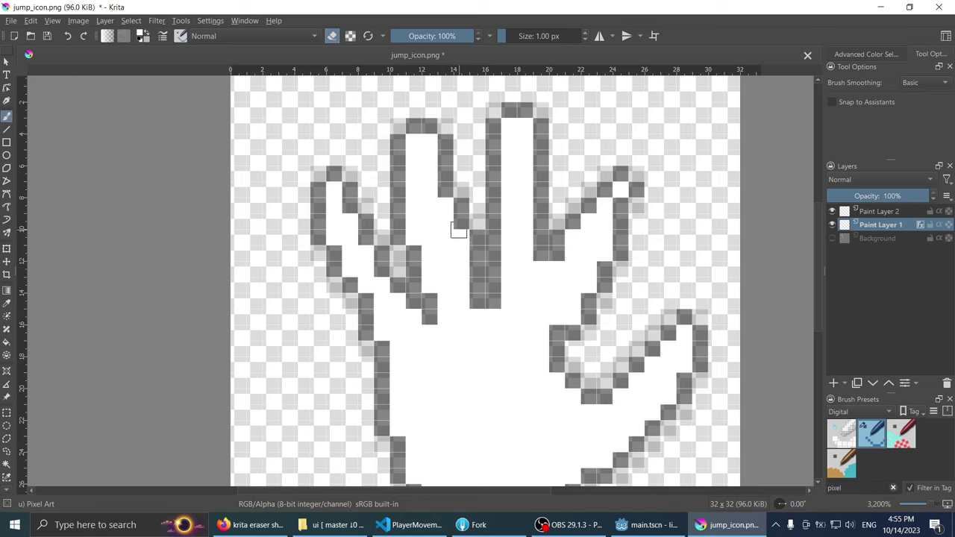
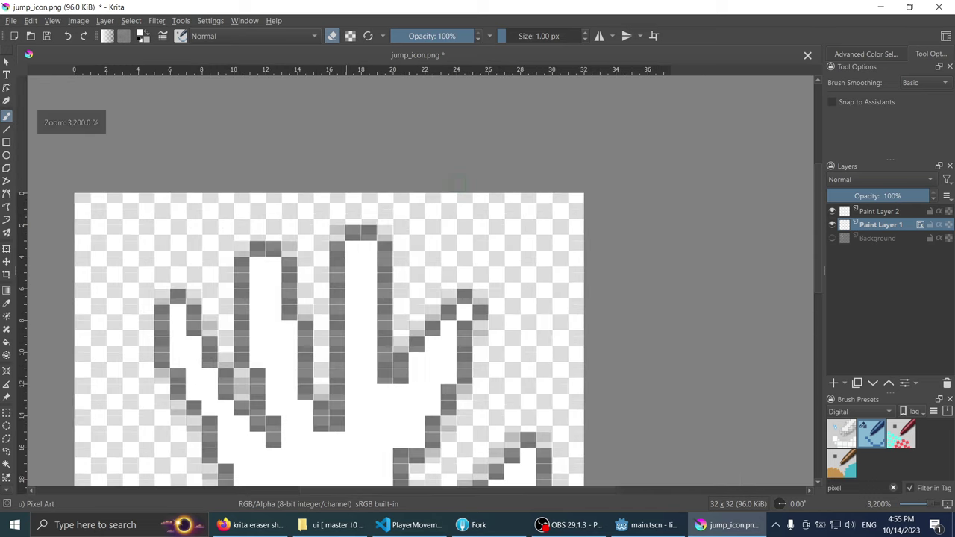
# Step: Move the selected middle finger one pixel to the left
pyautogui.scroll(-3, 459, 184)
pyautogui.scroll(2, 491, 232)
pyautogui.scroll(-1, 491, 231)
pyautogui.scroll(2, 493, 228)
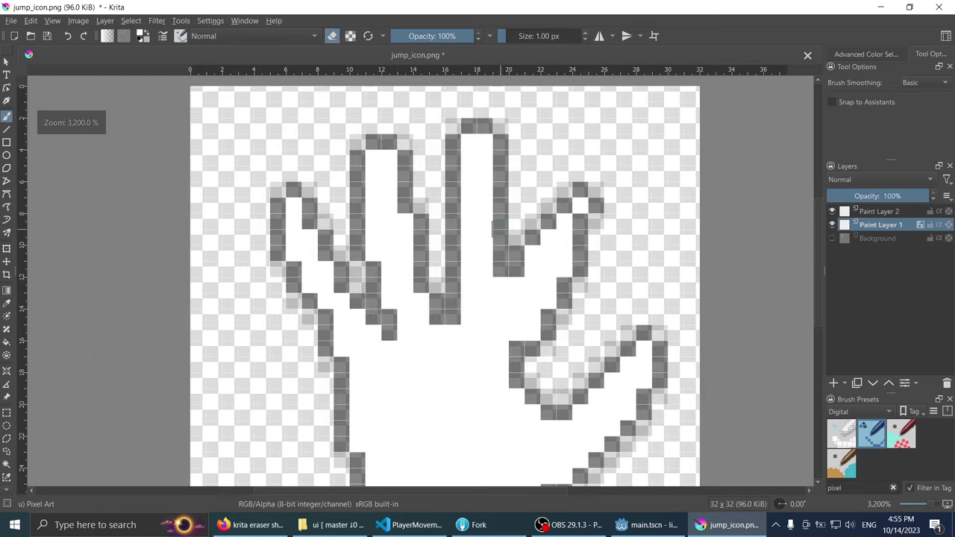
pyautogui.scroll(-1, 492, 228)
pyautogui.scroll(1, 492, 228)
pyautogui.scroll(-1, 492, 228)
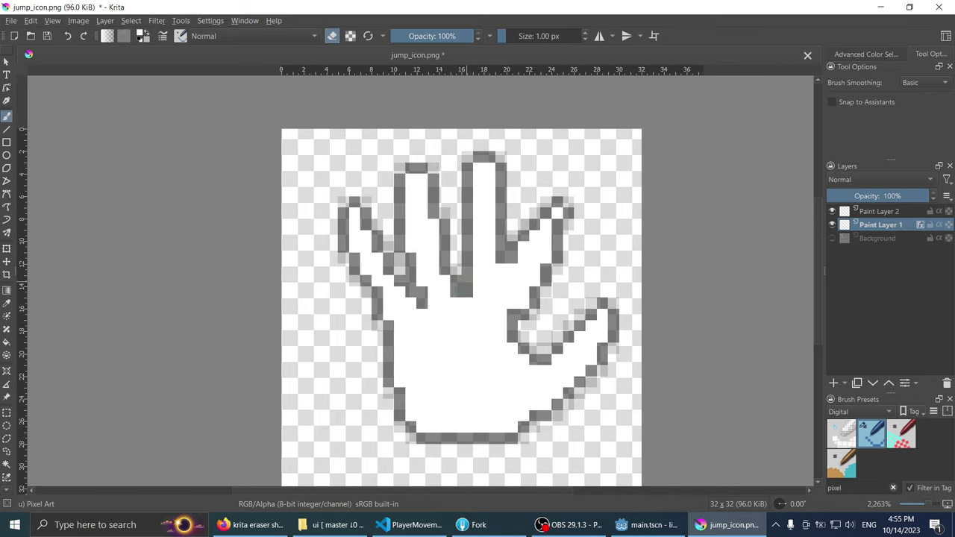
pyautogui.hotkey('ctrl', 'r')
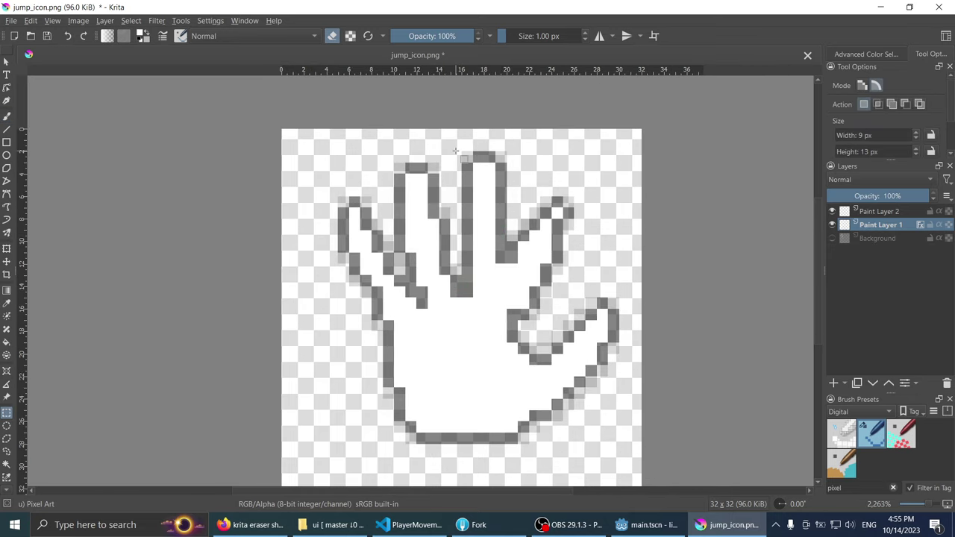
pyautogui.moveTo(455, 150); pyautogui.dragTo(507, 297)
pyautogui.press('g')
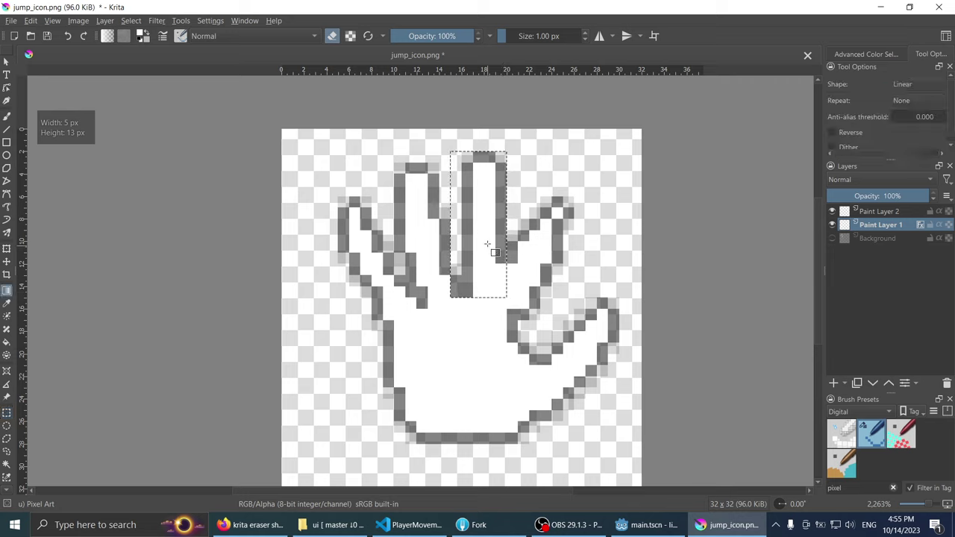
pyautogui.hotkey('ctrl', 't')
pyautogui.moveTo(485, 231); pyautogui.dragTo(464, 233)
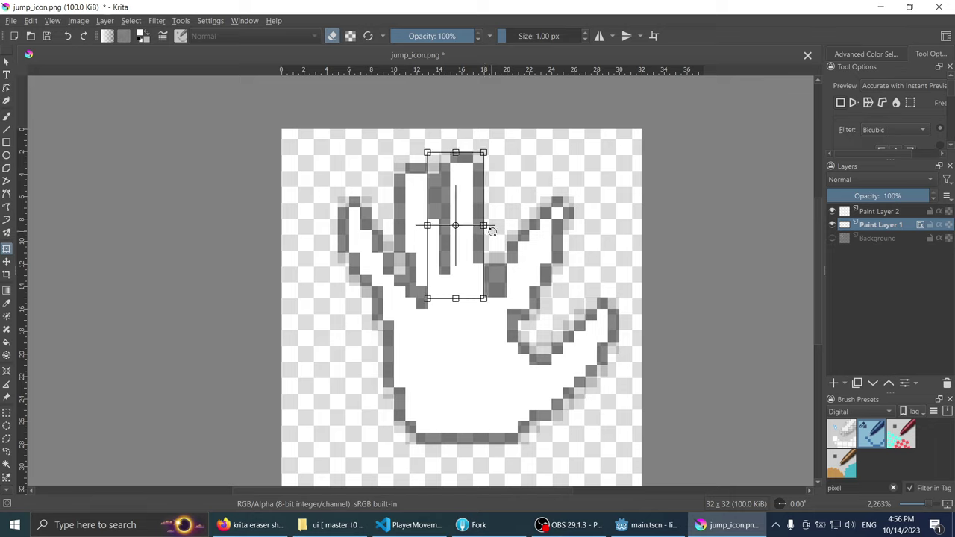
pyautogui.press('b')
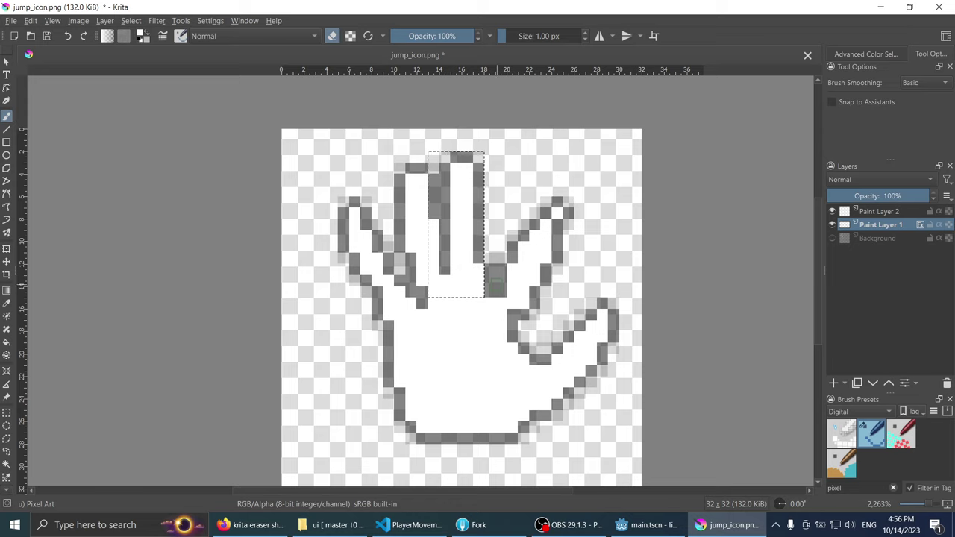
# Step: Deselect and repaint the dark outline pixels at the middle finger's base
pyautogui.press('e')
pyautogui.hotkey('ctrl', 'shift', 'a')
pyautogui.moveTo(501, 287)
pyautogui.mouseDown()
pyautogui.moveTo(488, 299)
pyautogui.moveTo(500, 250)
pyautogui.moveTo(536, 211)
pyautogui.moveTo(552, 209)
pyautogui.moveTo(528, 234)
pyautogui.moveTo(520, 309)
pyautogui.mouseUp()
# Step: Draw a dark outline down the leftmost finger's left side to the palm
pyautogui.press('e')
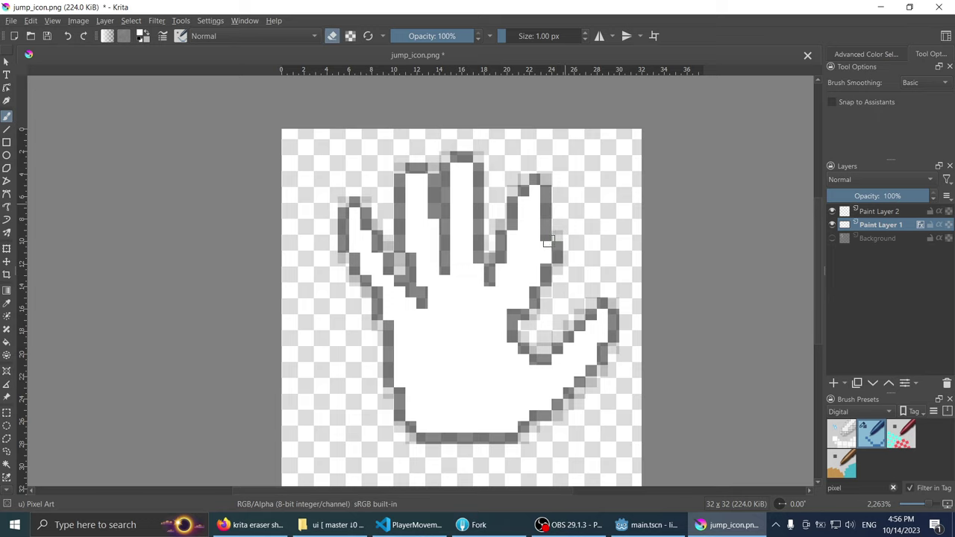
pyautogui.scroll(-3, 505, 221)
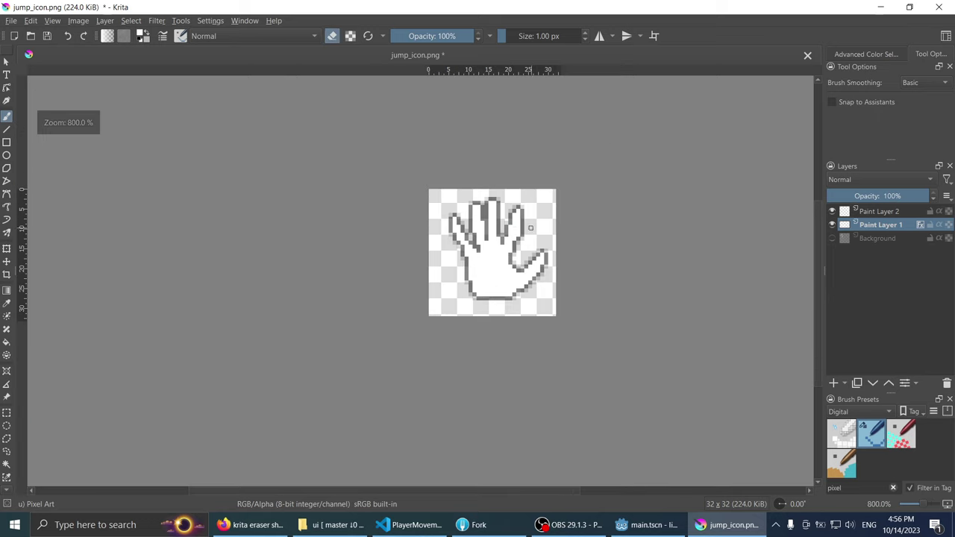
pyautogui.scroll(4, 497, 246)
pyautogui.scroll(-4, 596, 197)
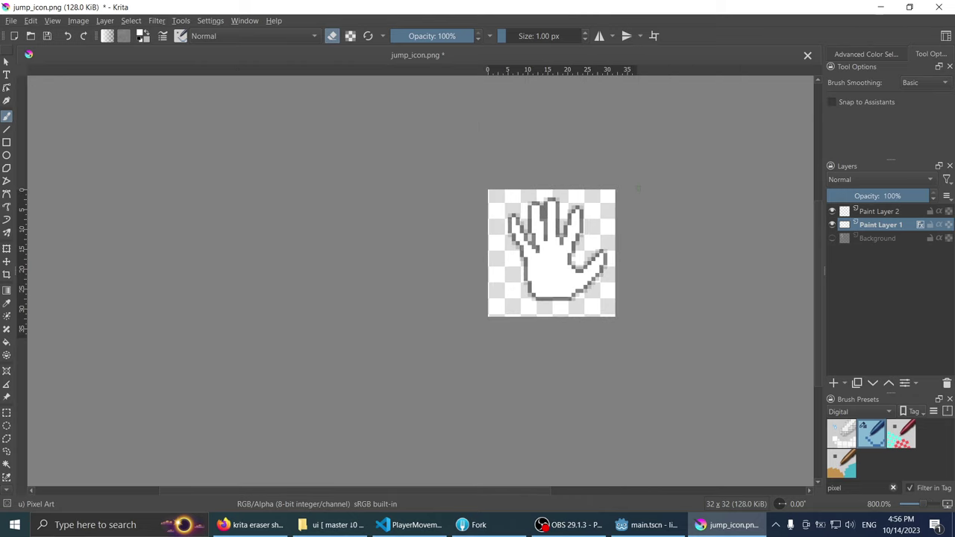
pyautogui.scroll(2, 462, 194)
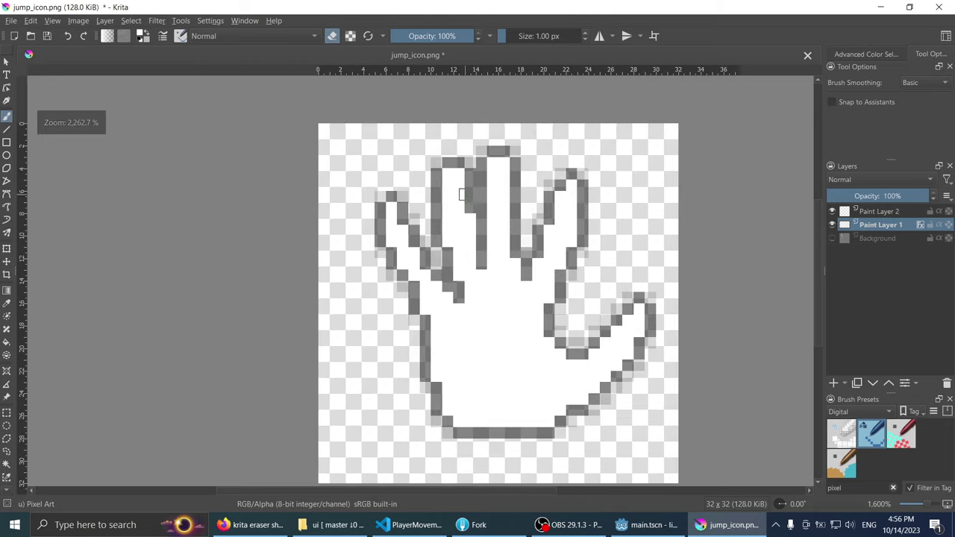
pyautogui.scroll(2, 462, 194)
pyautogui.scroll(-2, 397, 233)
pyautogui.scroll(-1, 407, 276)
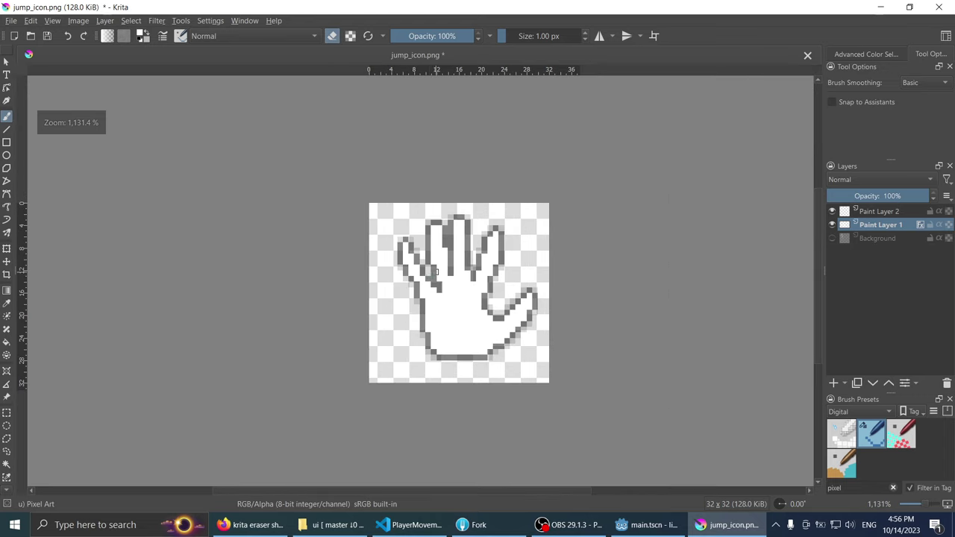
pyautogui.scroll(-4, 436, 270)
pyautogui.scroll(3, 432, 246)
pyautogui.scroll(3, 428, 216)
pyautogui.scroll(2, 425, 187)
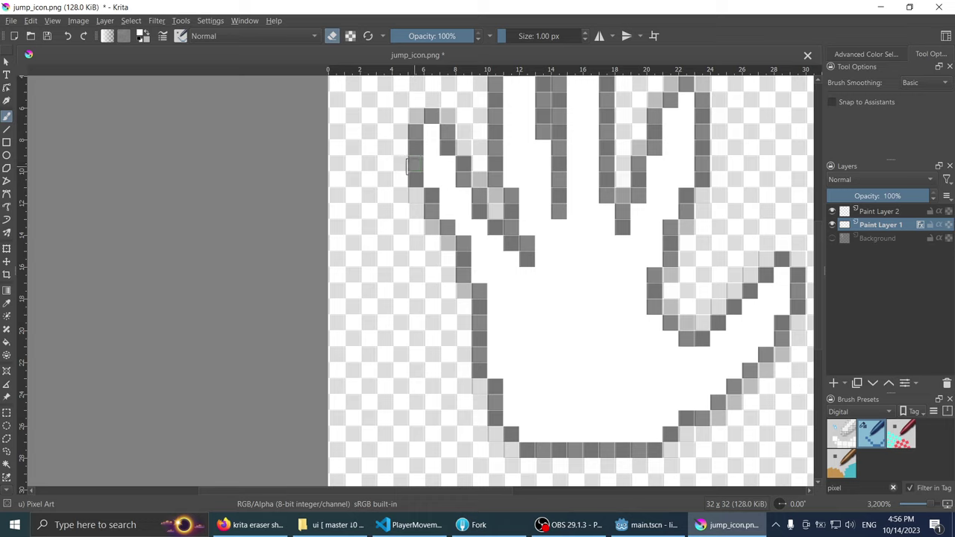
pyautogui.press('e')
pyautogui.moveTo(415, 148); pyautogui.dragTo(466, 257)
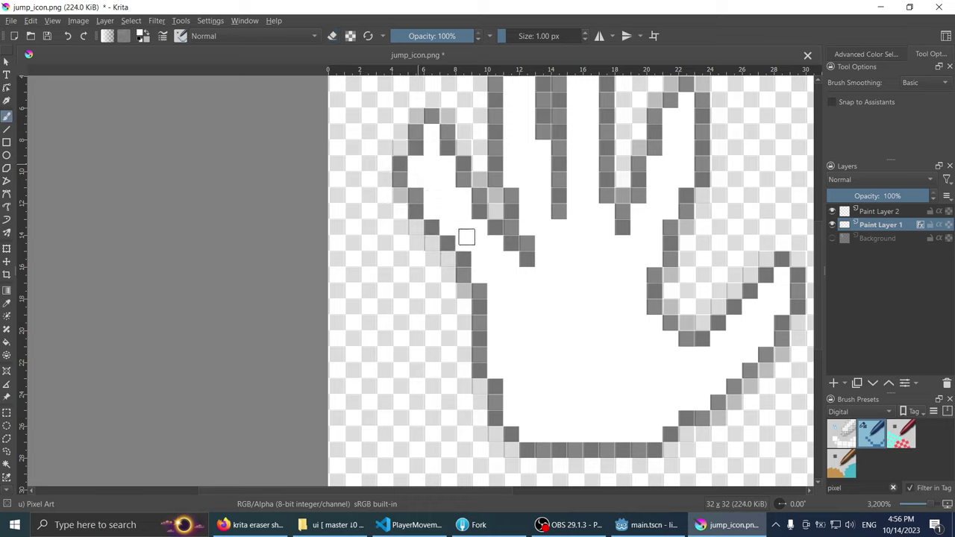
pyautogui.click(400, 147)
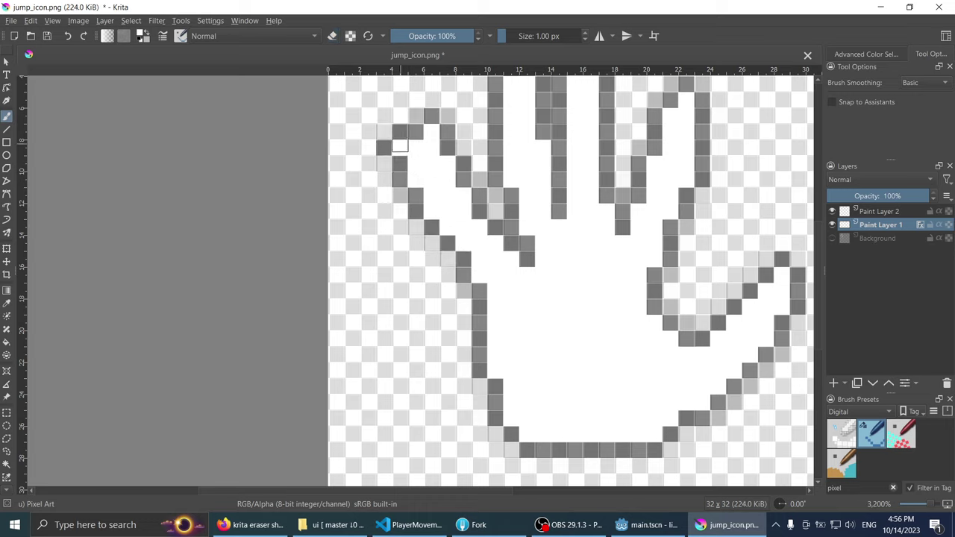
# Step: Erase stray pixels above the leftmost finger to round off its tip
pyautogui.press('e')
pyautogui.click(412, 149)
pyautogui.moveTo(415, 116)
pyautogui.mouseDown()
pyautogui.moveTo(447, 116)
pyautogui.moveTo(461, 172)
pyautogui.mouseUp()
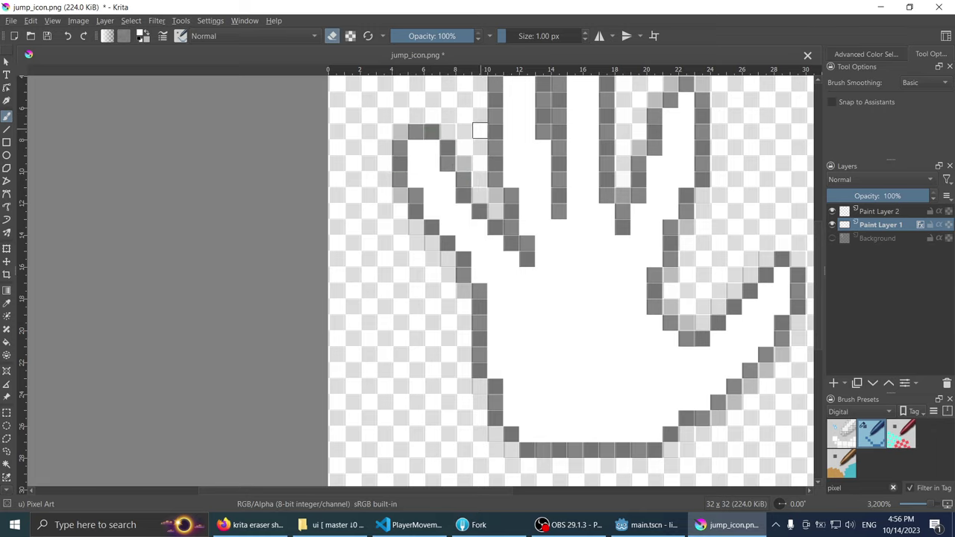
pyautogui.scroll(-3, 481, 138)
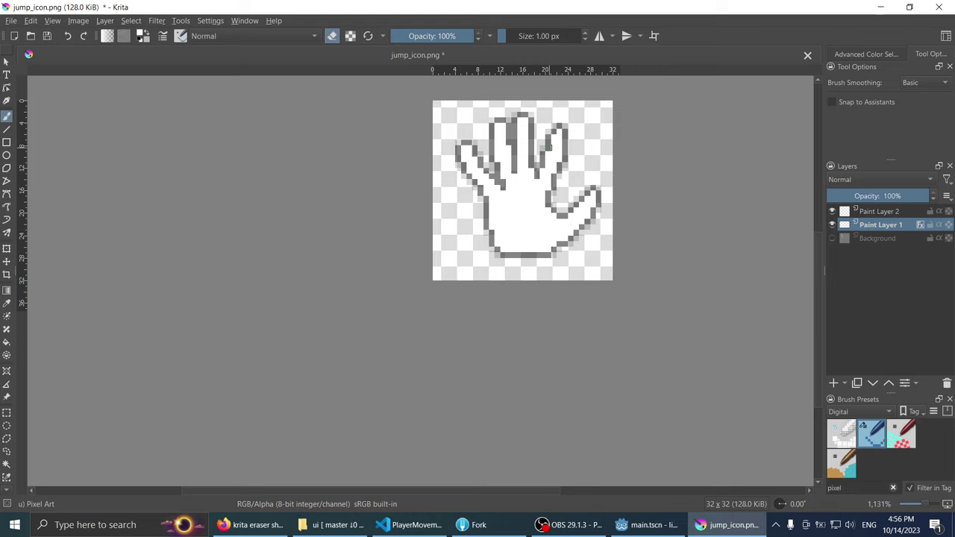
pyautogui.scroll(2, 542, 147)
pyautogui.scroll(2, 458, 145)
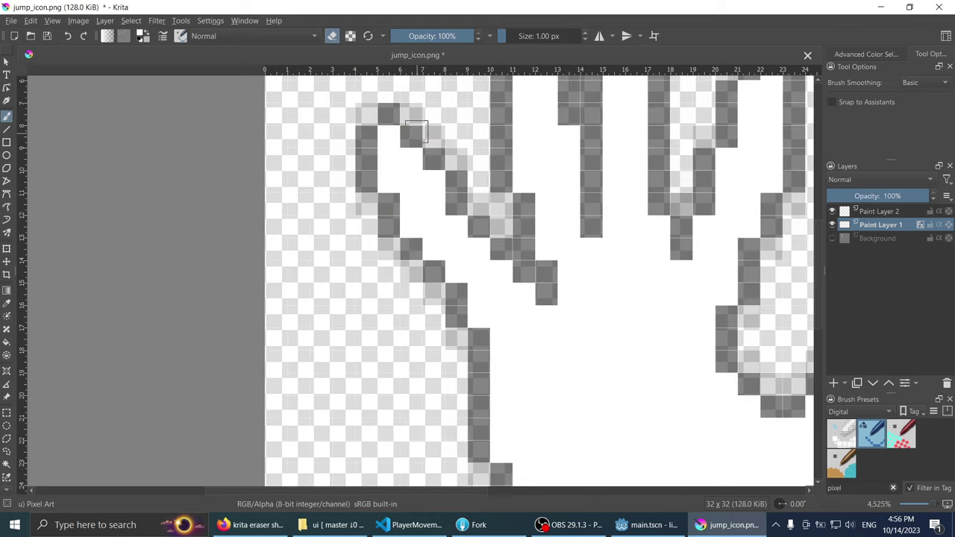
pyautogui.scroll(-4, 416, 132)
pyautogui.scroll(1, 514, 123)
pyautogui.scroll(-1, 514, 123)
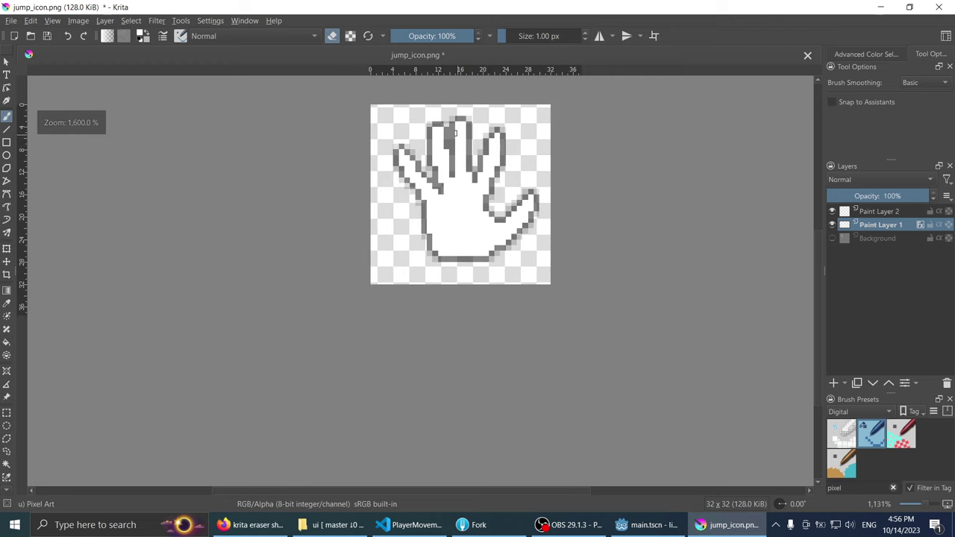
pyautogui.scroll(3, 456, 118)
pyautogui.scroll(-3, 483, 173)
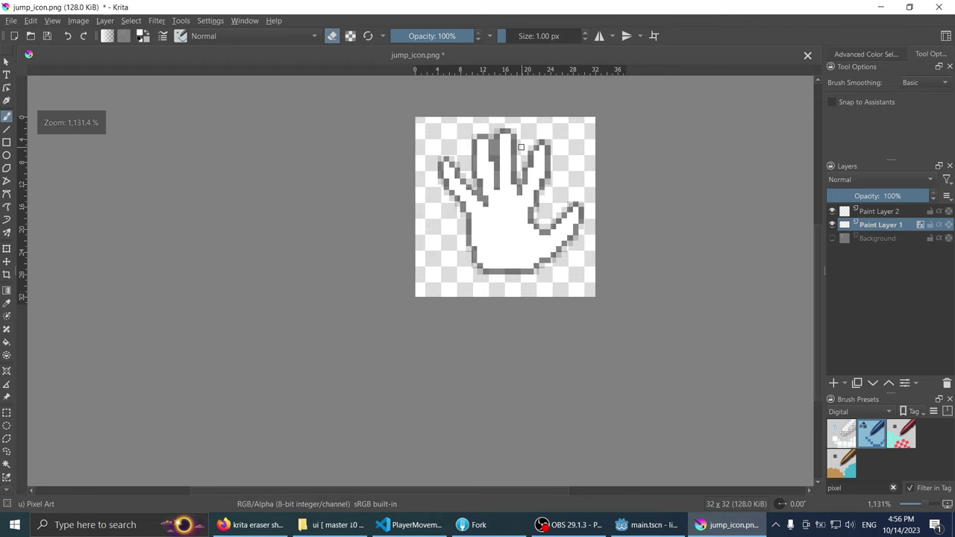
pyautogui.scroll(3, 413, 145)
pyautogui.scroll(-1, 420, 141)
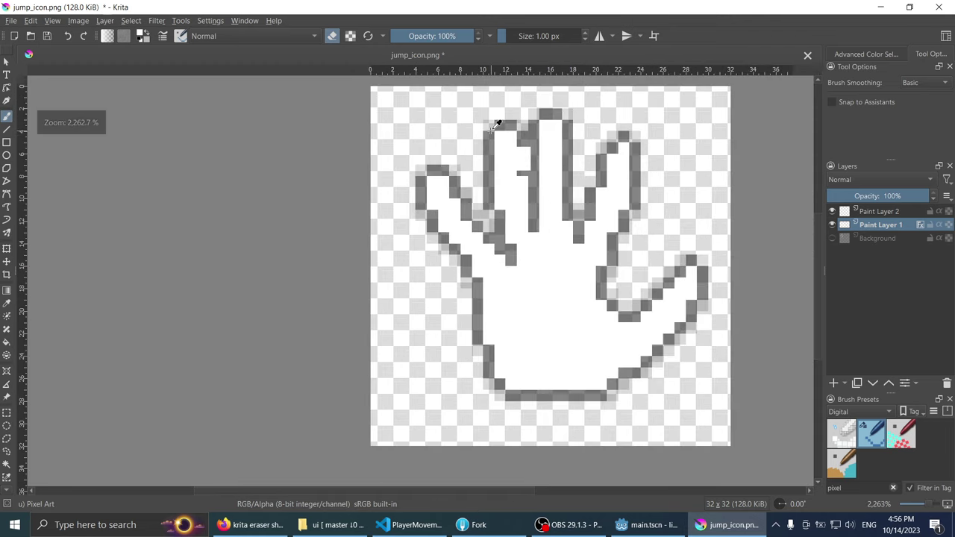
pyautogui.scroll(1, 624, 110)
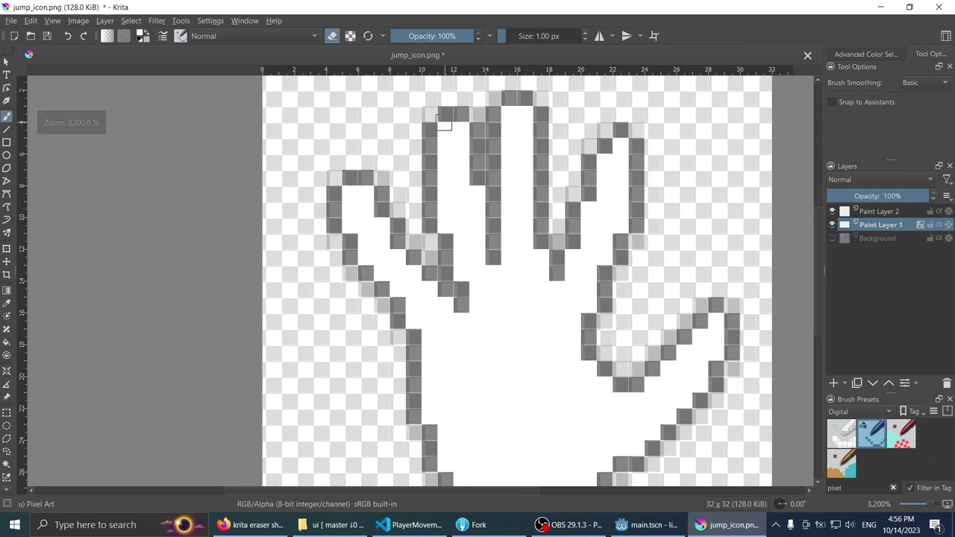
pyautogui.scroll(-1, 605, 155)
pyautogui.scroll(1, 642, 202)
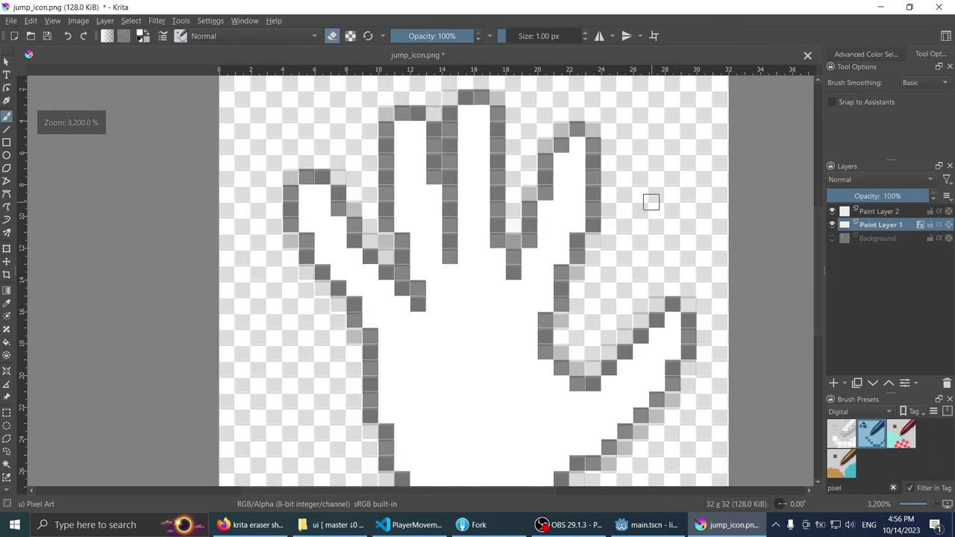
pyautogui.press('e')
pyautogui.press('e')
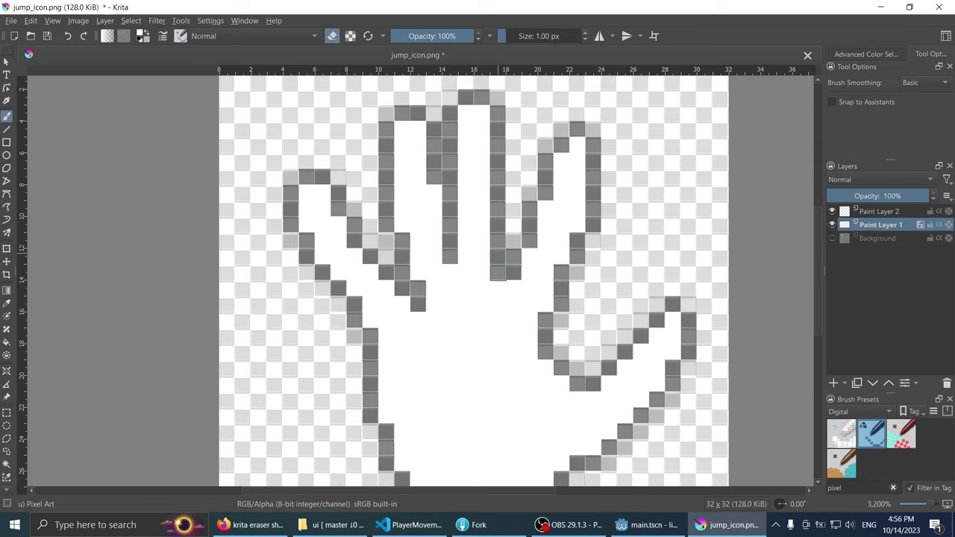
pyautogui.scroll(-1, 570, 177)
pyautogui.scroll(1, 613, 209)
pyautogui.press('e')
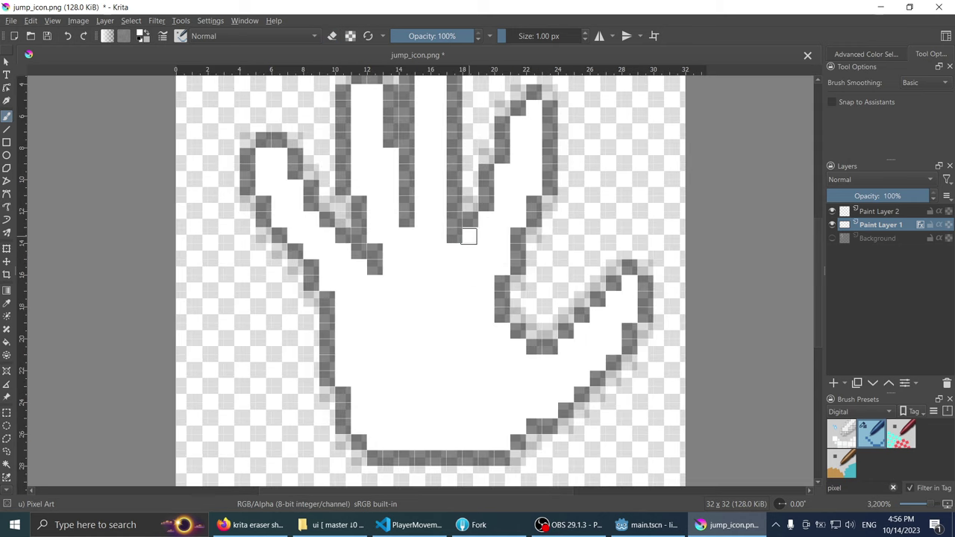
pyautogui.scroll(-1, 486, 215)
pyautogui.scroll(1, 490, 191)
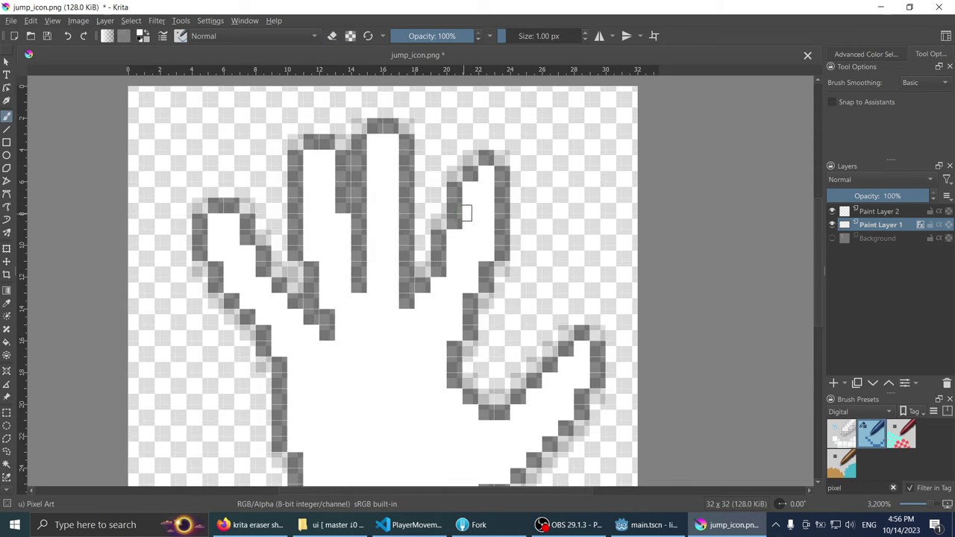
# Step: Paint dark outline along the finger's right edge and the index fingertip's left and top
pyautogui.moveTo(489, 233)
pyautogui.mouseDown()
pyautogui.moveTo(529, 187)
pyautogui.moveTo(480, 193)
pyautogui.mouseUp()
pyautogui.press('e')
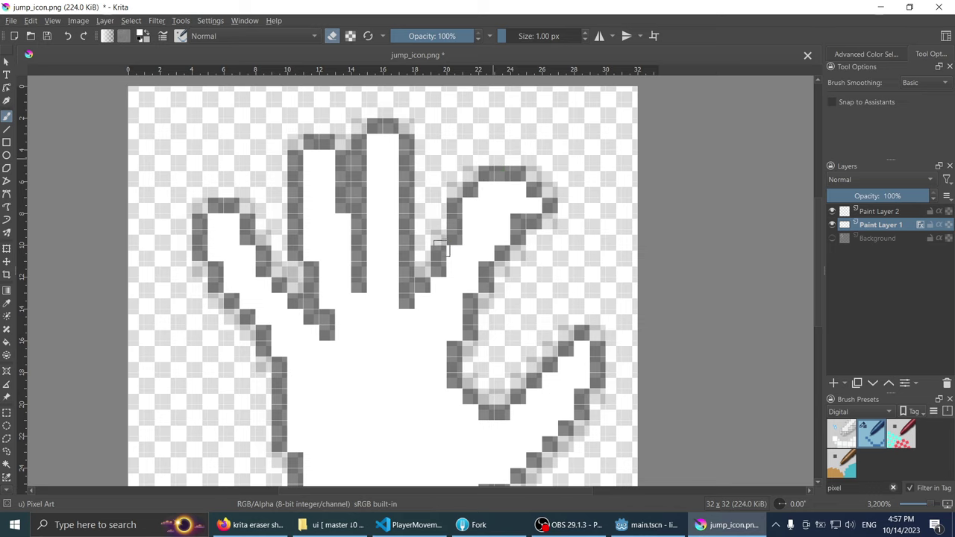
pyautogui.scroll(-2, 481, 194)
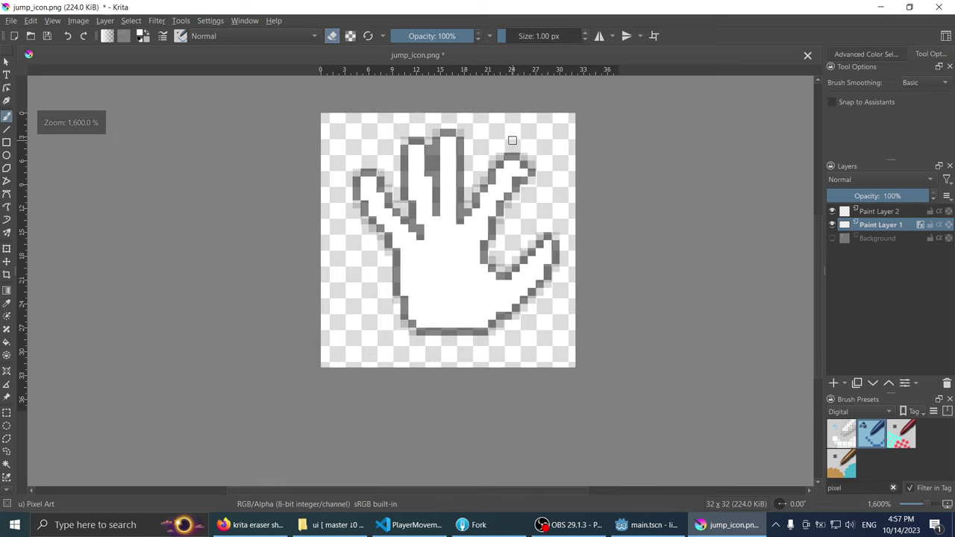
pyautogui.scroll(2, 499, 193)
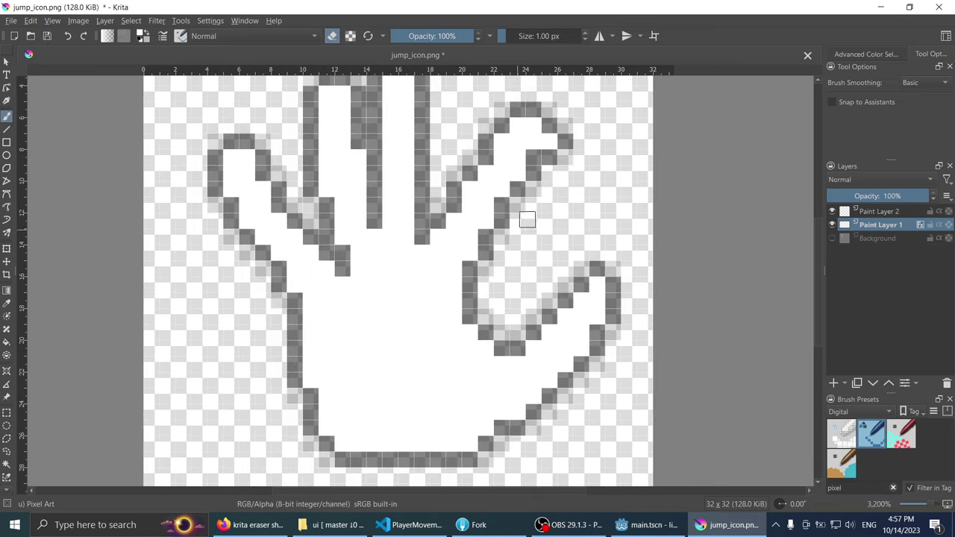
pyautogui.scroll(-1, 553, 103)
pyautogui.scroll(-3, 554, 104)
pyautogui.scroll(2, 554, 104)
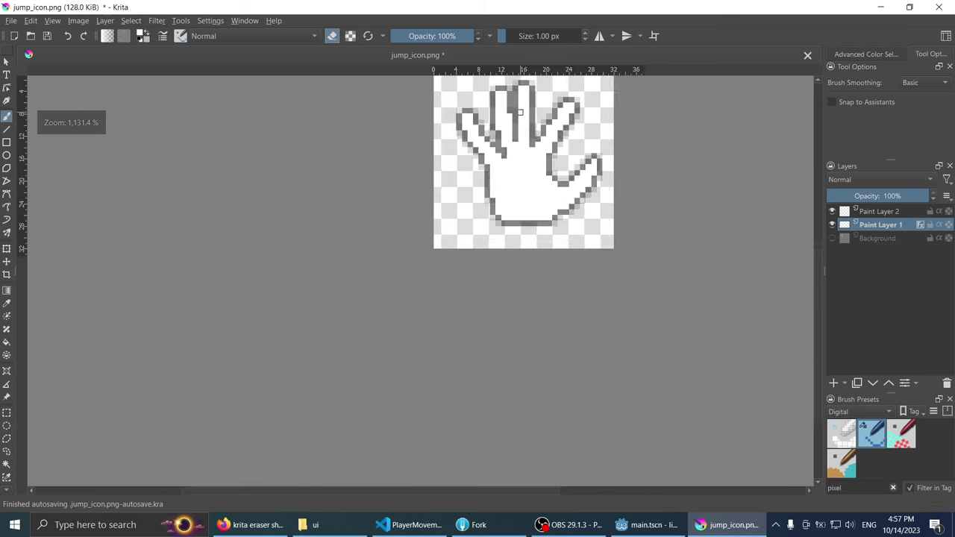
pyautogui.scroll(-3, 471, 212)
pyautogui.scroll(3, 472, 212)
pyautogui.scroll(-3, 551, 290)
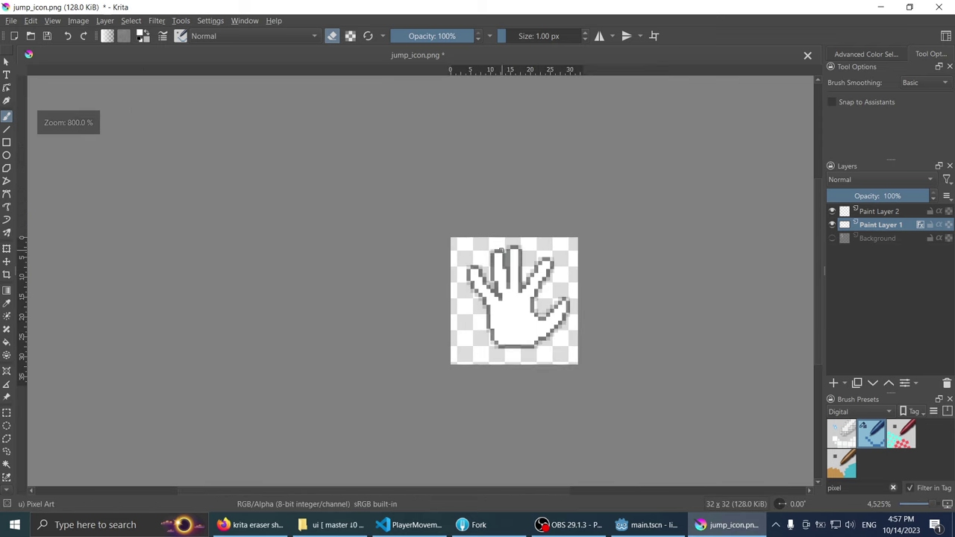
pyautogui.scroll(4, 511, 251)
pyautogui.scroll(1, 473, 249)
pyautogui.scroll(-3, 473, 249)
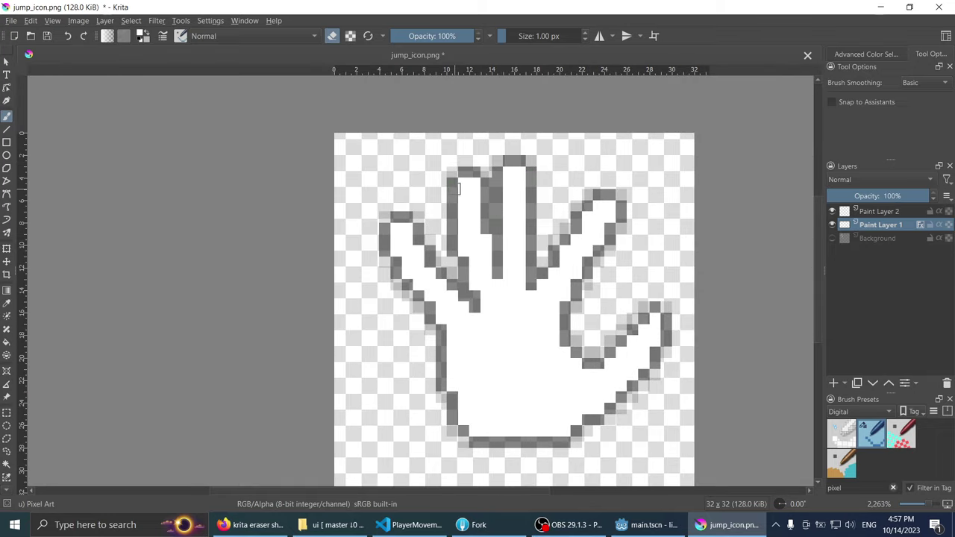
pyautogui.press('e')
pyautogui.moveTo(452, 191)
pyautogui.mouseDown()
pyautogui.moveTo(452, 207)
pyautogui.moveTo(482, 206)
pyautogui.mouseUp()
# Step: Try redrawing the hand's bottom outline lower down, then undo it
pyautogui.press('e')
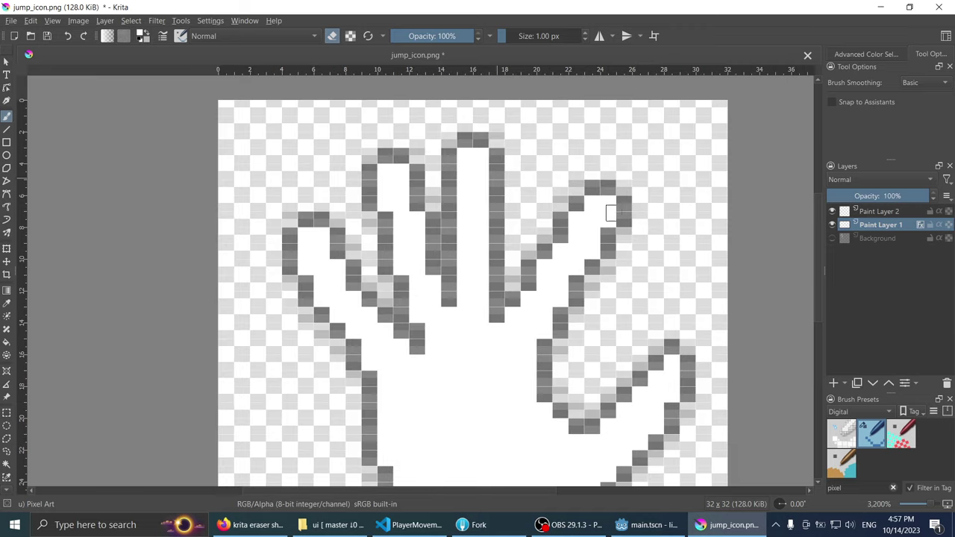
pyautogui.scroll(-5, 550, 213)
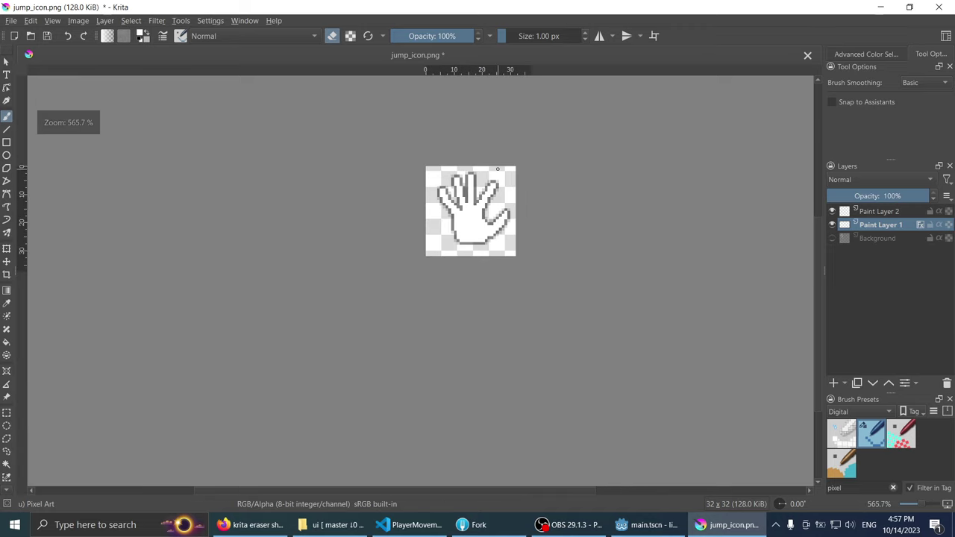
pyautogui.scroll(2, 497, 169)
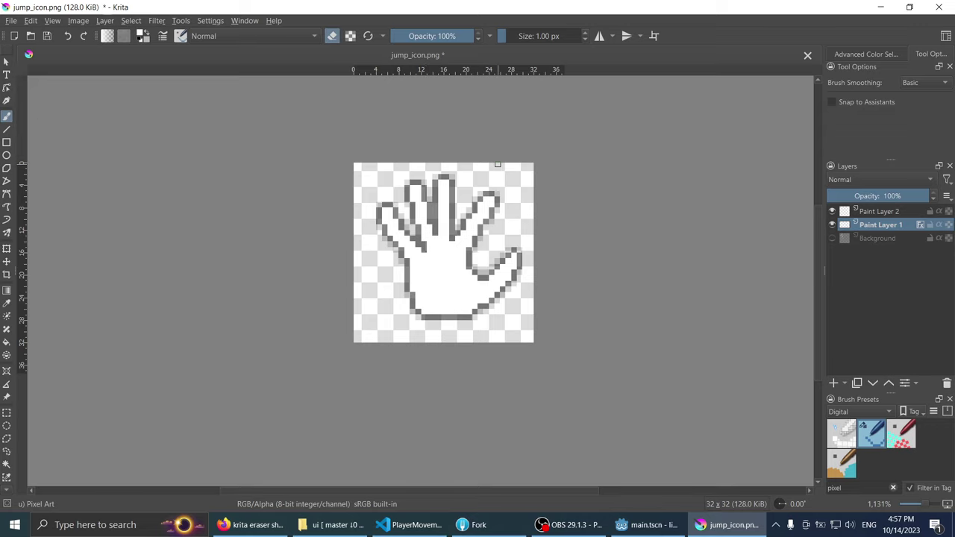
pyautogui.scroll(1, 497, 164)
pyautogui.scroll(-2, 497, 164)
pyautogui.scroll(-1, 497, 164)
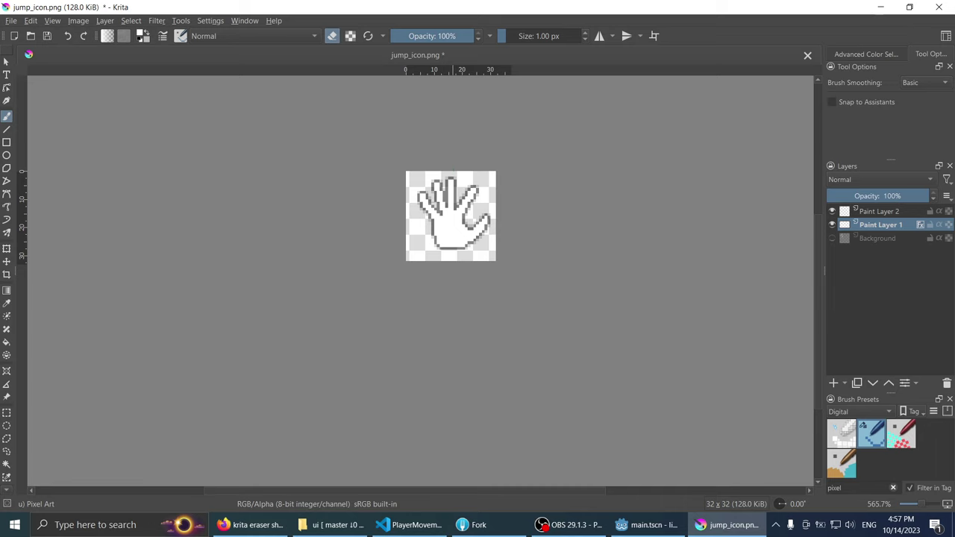
pyautogui.scroll(1, 443, 260)
pyautogui.scroll(1, 437, 291)
pyautogui.scroll(2, 422, 279)
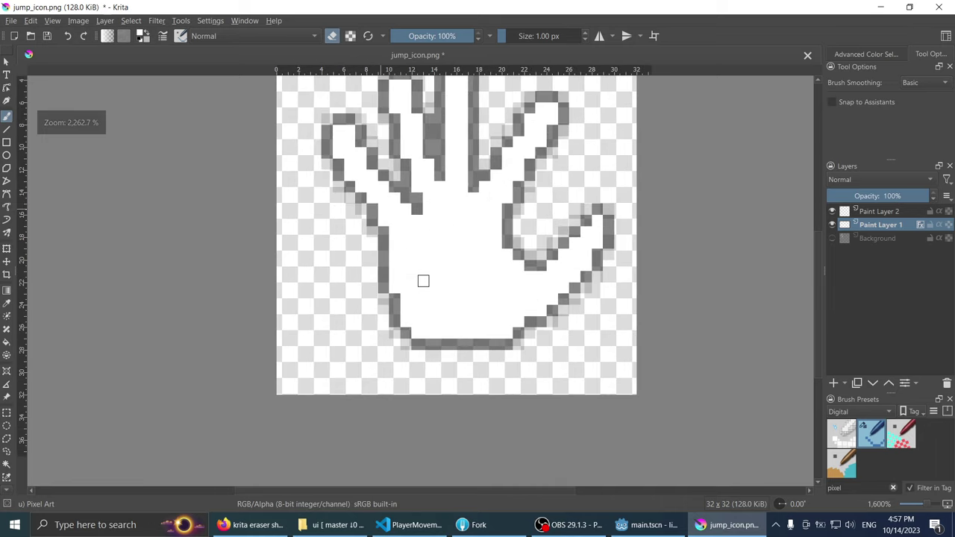
pyautogui.scroll(-1, 409, 267)
pyautogui.scroll(1, 409, 268)
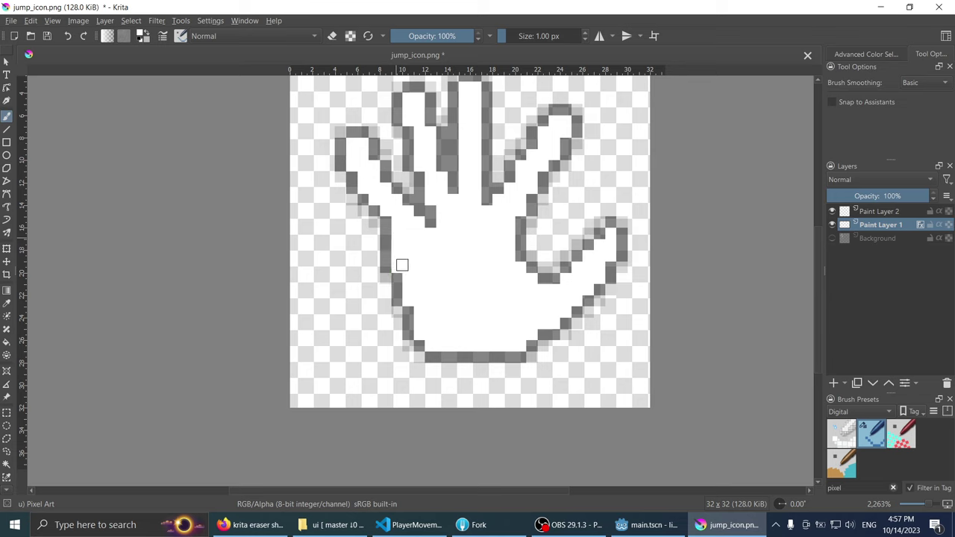
pyautogui.scroll(-1, 415, 272)
pyautogui.scroll(2, 465, 261)
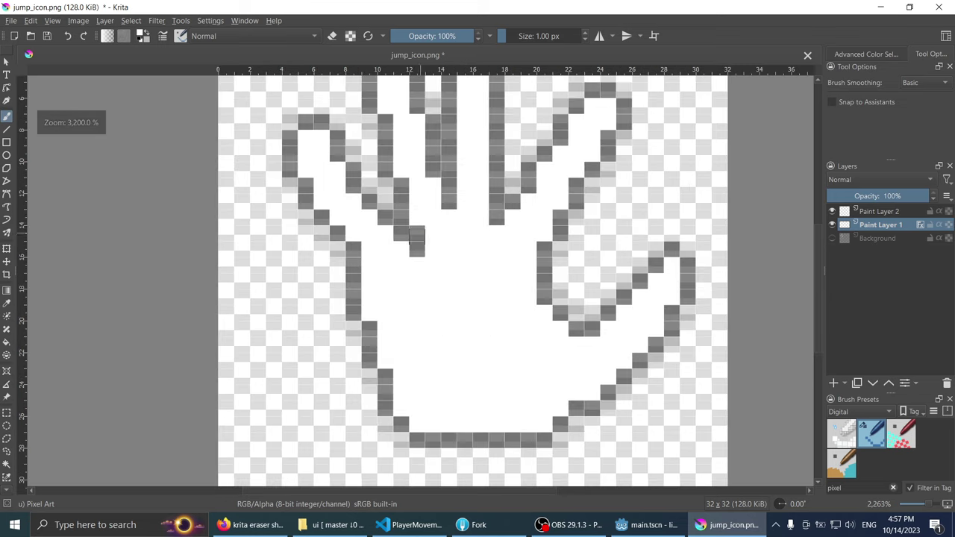
pyautogui.scroll(-3, 457, 270)
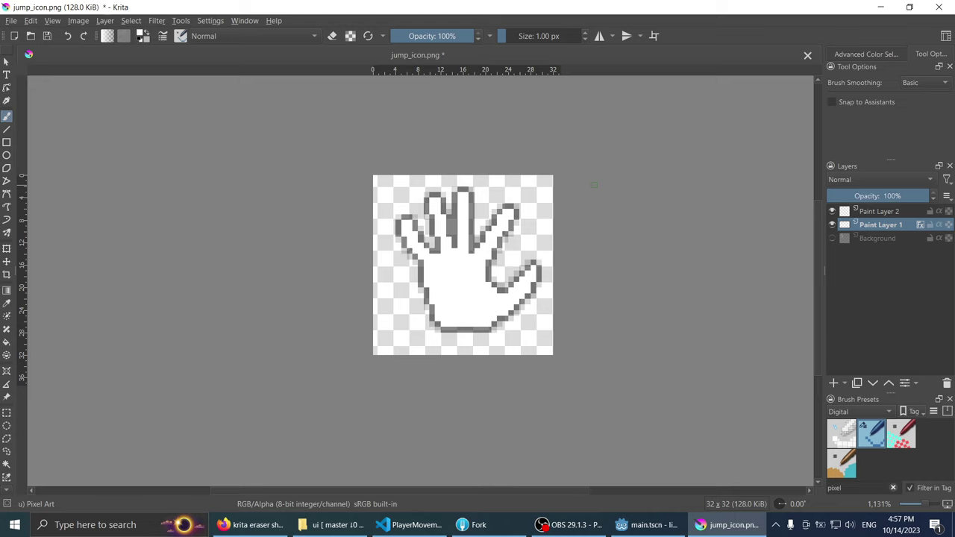
pyautogui.scroll(1, 504, 178)
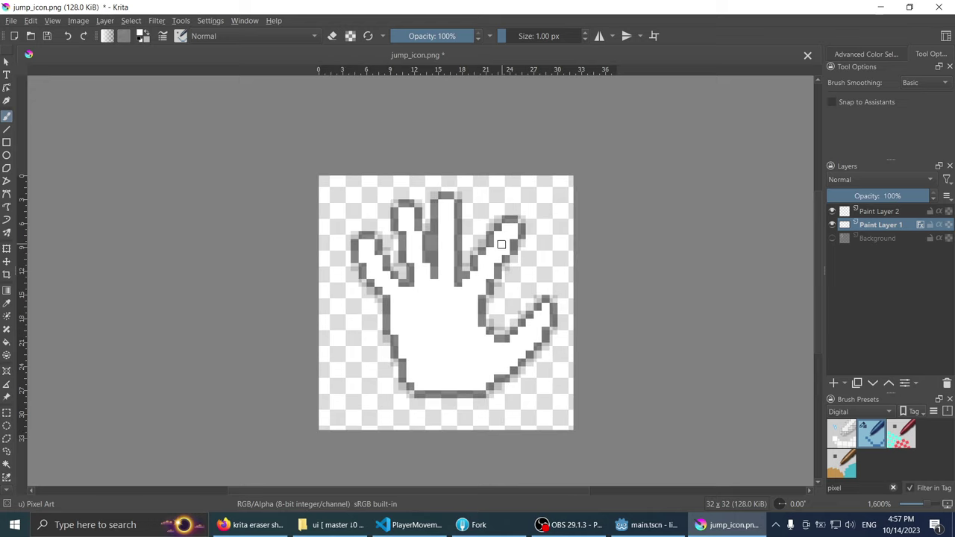
pyautogui.scroll(1, 502, 246)
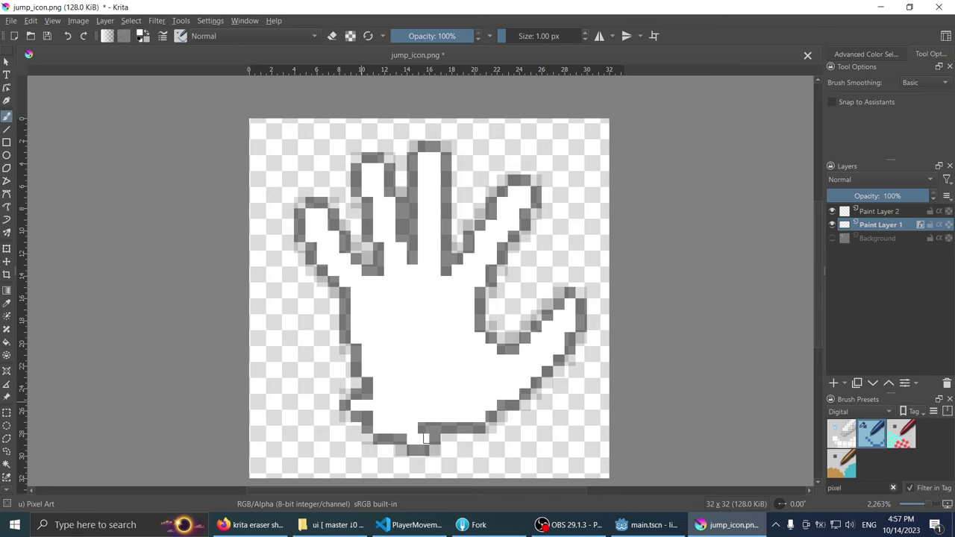
pyautogui.scroll(-1, 440, 335)
pyautogui.scroll(1, 422, 364)
pyautogui.moveTo(403, 383)
pyautogui.mouseDown()
pyautogui.moveTo(399, 429)
pyautogui.moveTo(477, 420)
pyautogui.mouseUp()
pyautogui.moveTo(418, 399)
pyautogui.mouseDown()
pyautogui.moveTo(466, 399)
pyautogui.moveTo(478, 415)
pyautogui.moveTo(414, 419)
pyautogui.mouseUp()
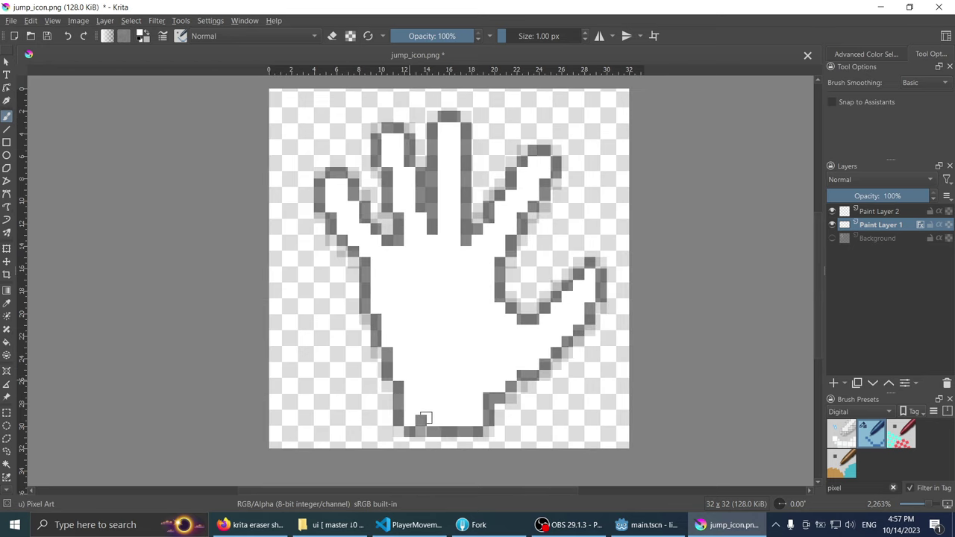
pyautogui.scroll(-1, 427, 350)
pyautogui.scroll(-2, 470, 258)
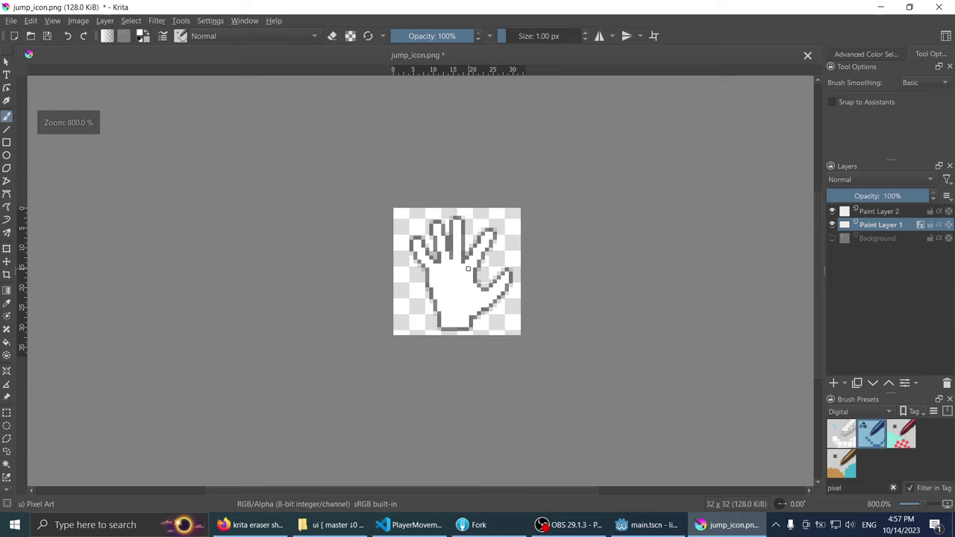
pyautogui.scroll(1, 416, 310)
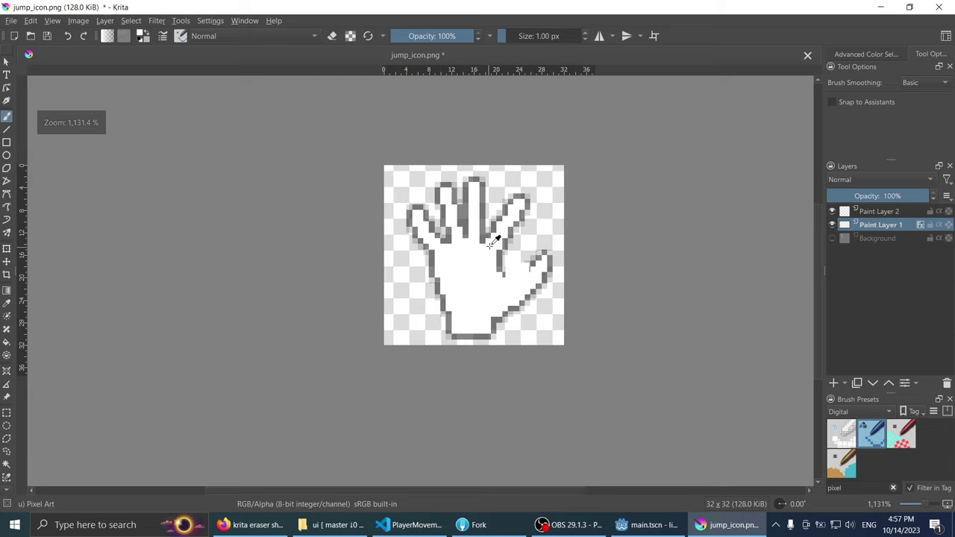
pyautogui.hotkey('ctrl', 'z')
pyautogui.scroll(3, 485, 300)
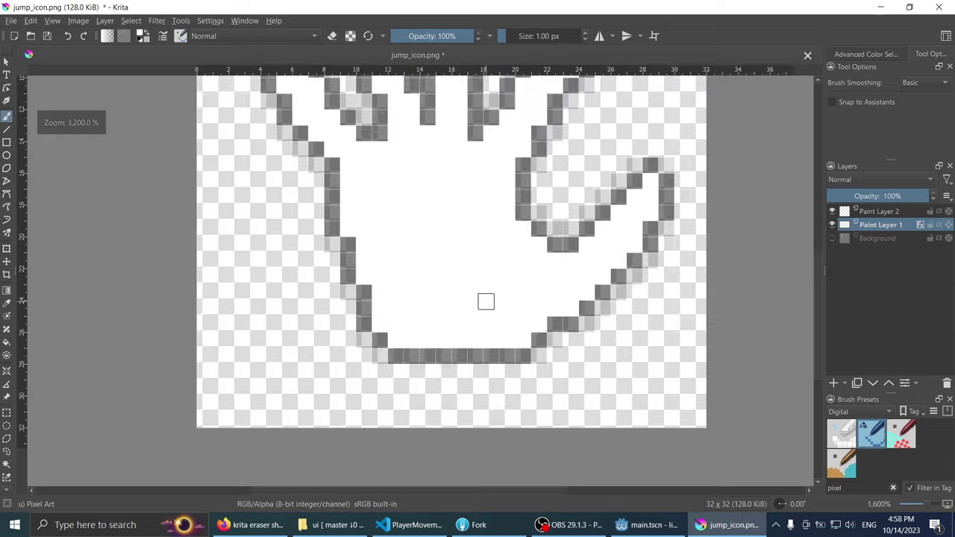
pyautogui.scroll(-1, 482, 281)
pyautogui.scroll(-1, 447, 291)
# Step: Erase pixels on the hand's bottom-left outline and extend the dark outline down its left side
pyautogui.press('e')
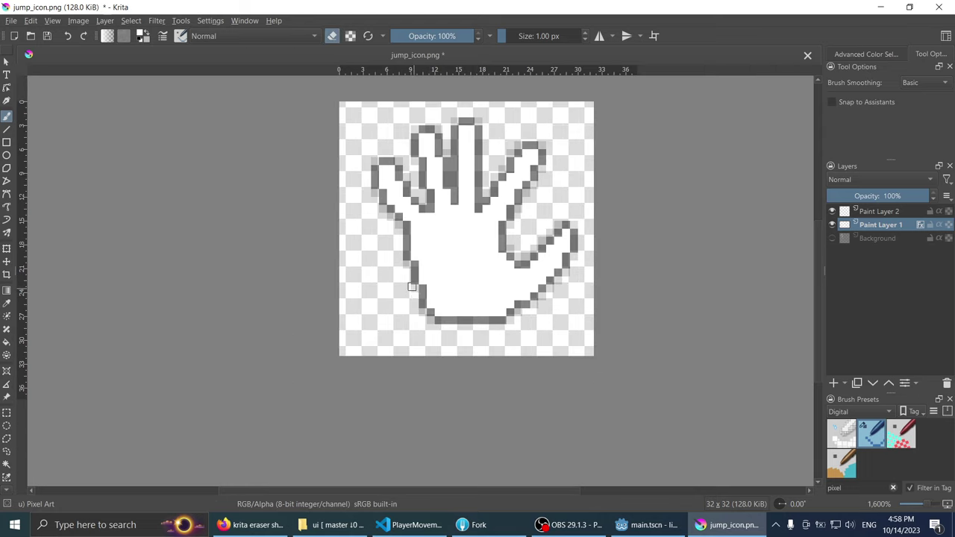
pyautogui.moveTo(442, 321)
pyautogui.mouseDown()
pyautogui.moveTo(431, 306)
pyautogui.moveTo(470, 317)
pyautogui.mouseUp()
pyautogui.scroll(-2, 541, 284)
pyautogui.scroll(1, 530, 250)
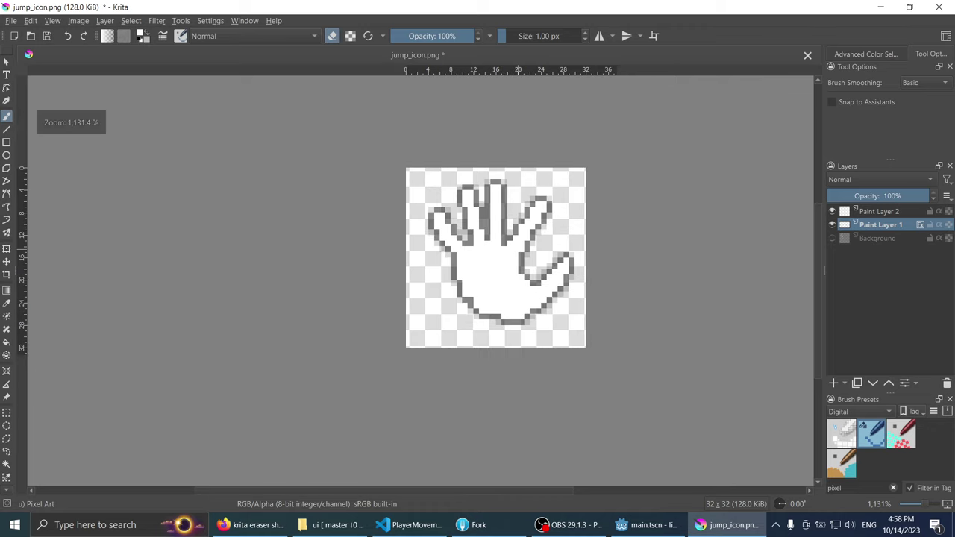
pyautogui.scroll(2, 456, 294)
pyautogui.press('e')
pyautogui.moveTo(457, 297)
pyautogui.mouseDown()
pyautogui.moveTo(484, 365)
pyautogui.moveTo(562, 358)
pyautogui.moveTo(560, 368)
pyautogui.mouseUp()
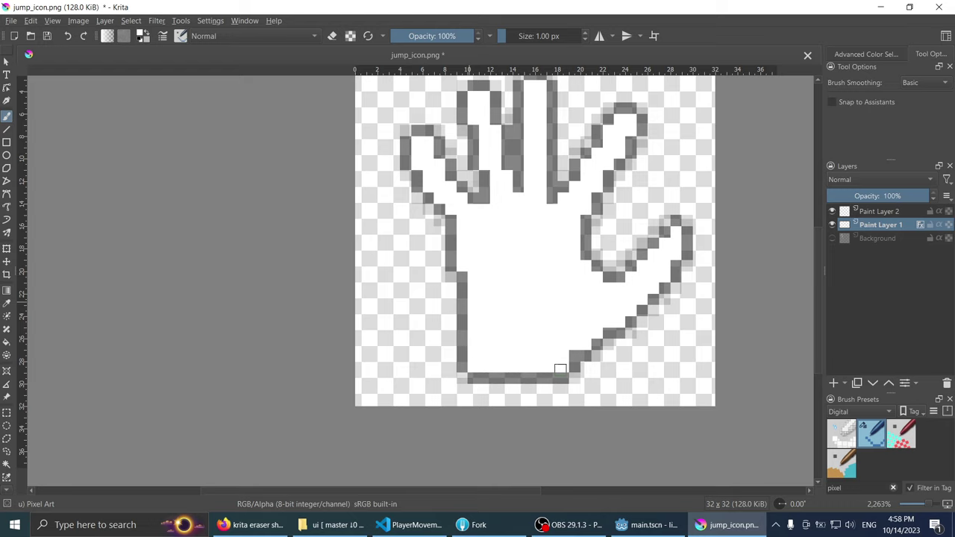
pyautogui.scroll(-2, 526, 302)
pyautogui.scroll(-2, 563, 290)
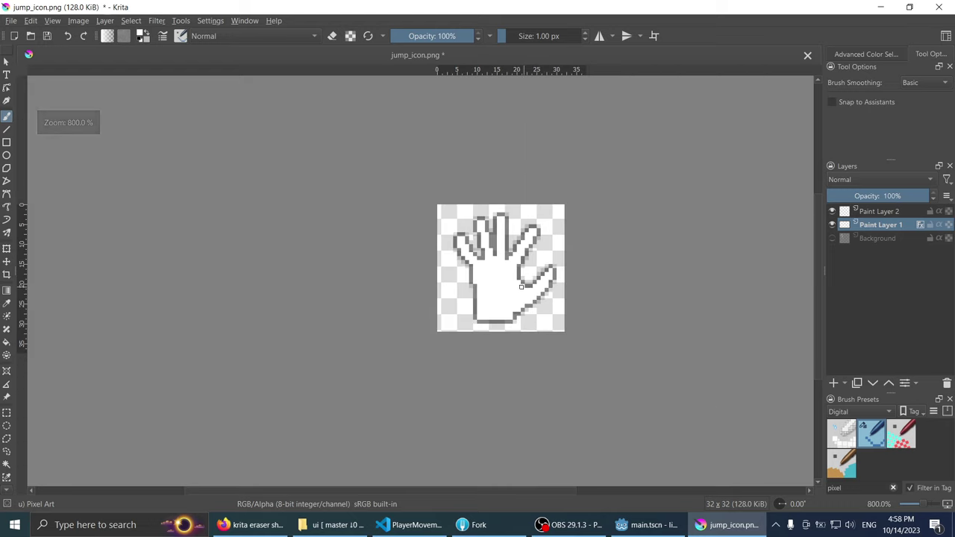
pyautogui.scroll(4, 443, 252)
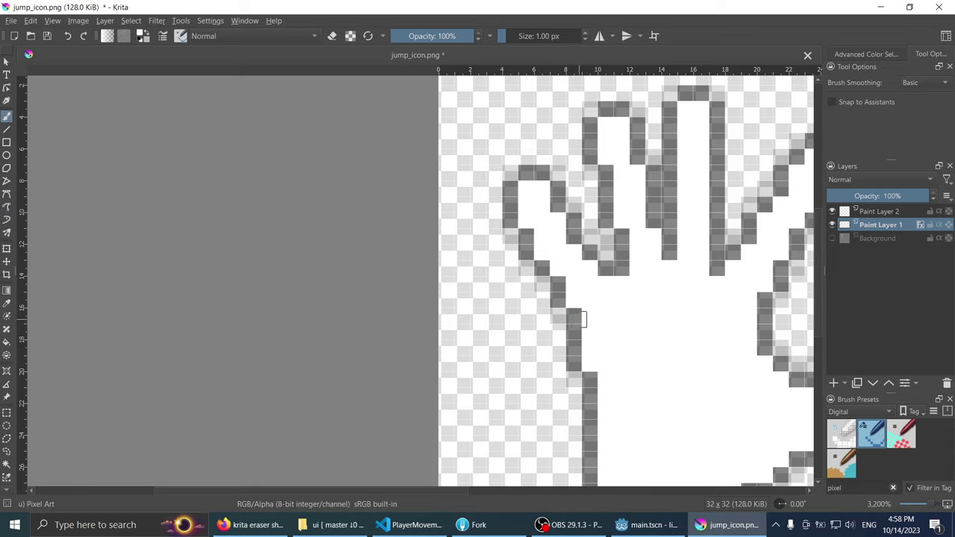
pyautogui.scroll(-4, 582, 319)
pyautogui.scroll(2, 555, 270)
pyautogui.scroll(-2, 472, 255)
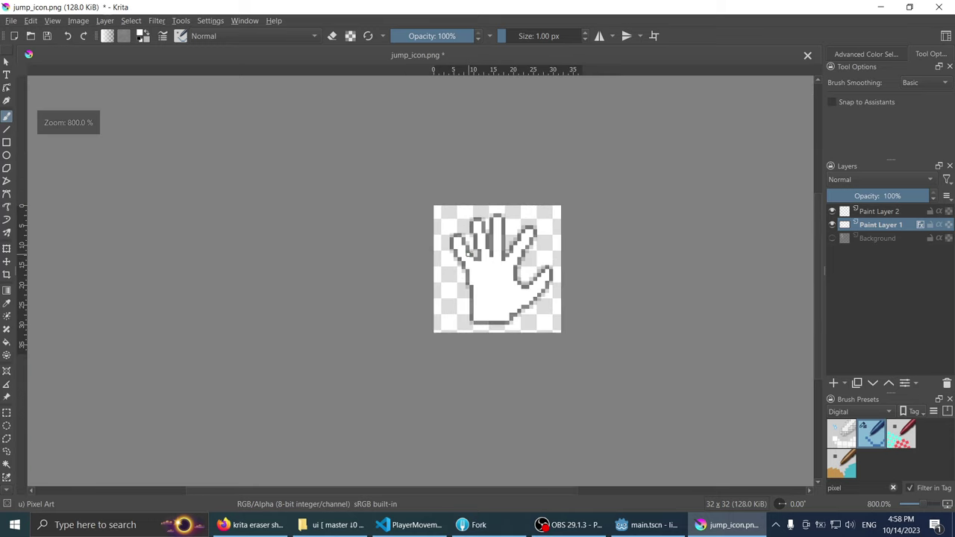
pyautogui.scroll(2, 470, 252)
pyautogui.scroll(-1, 507, 254)
pyautogui.scroll(1, 509, 251)
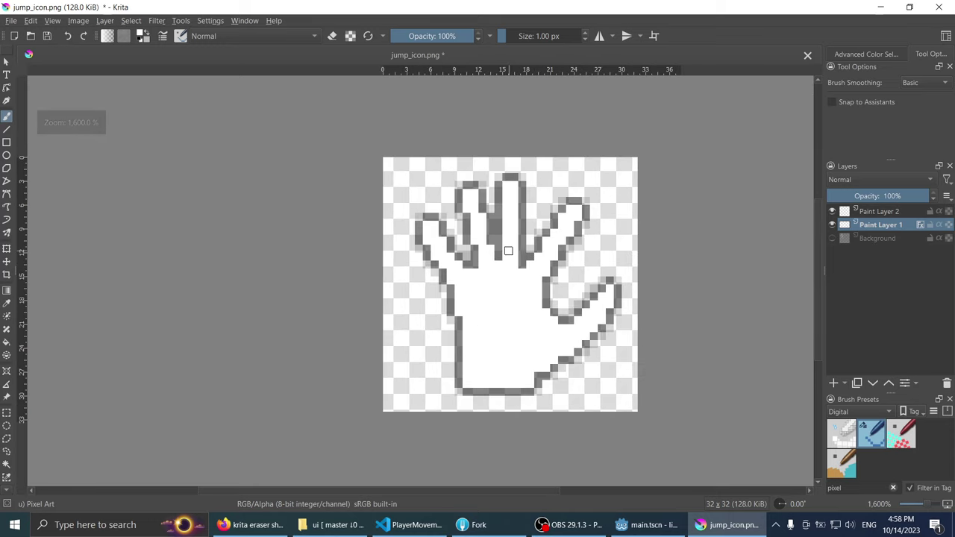
pyautogui.scroll(1, 546, 218)
pyautogui.scroll(-2, 487, 269)
pyautogui.scroll(-1, 489, 270)
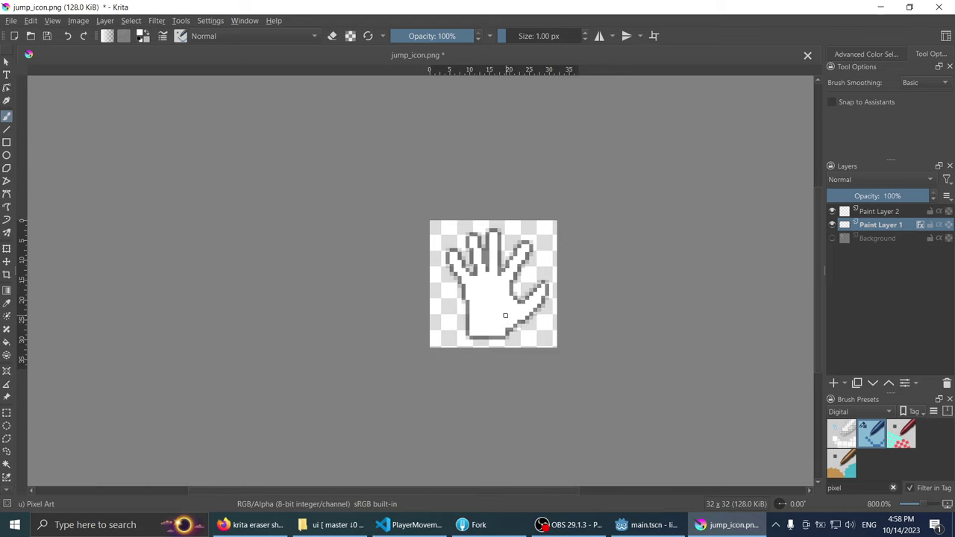
pyautogui.scroll(4, 505, 315)
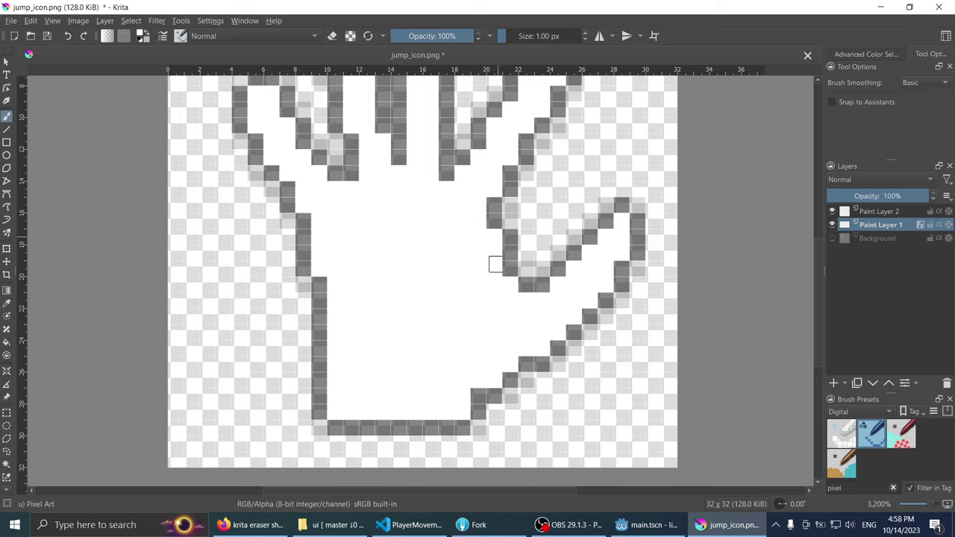
# Step: Try erasing the thumb's inner outline, then undo the change
pyautogui.press('e')
pyautogui.moveTo(493, 220); pyautogui.dragTo(511, 278)
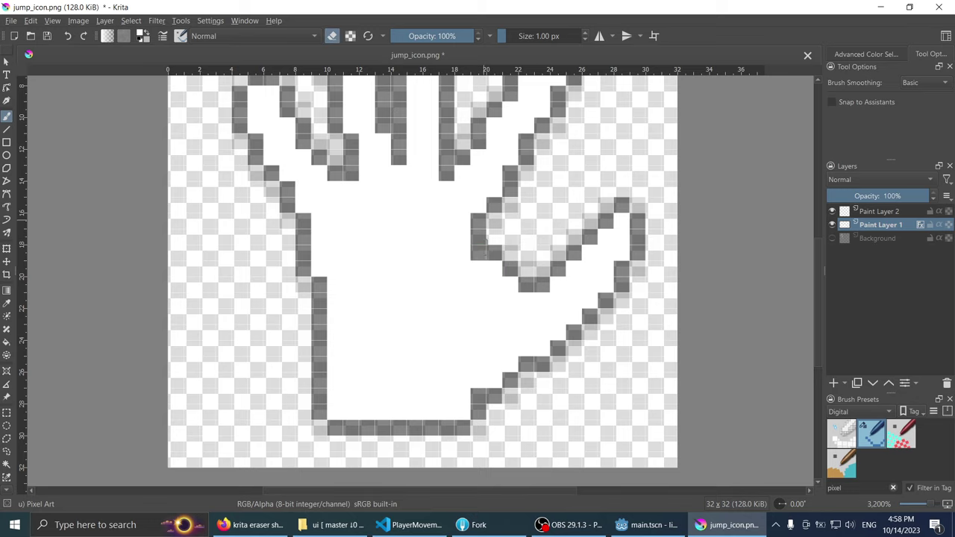
pyautogui.scroll(-2, 510, 278)
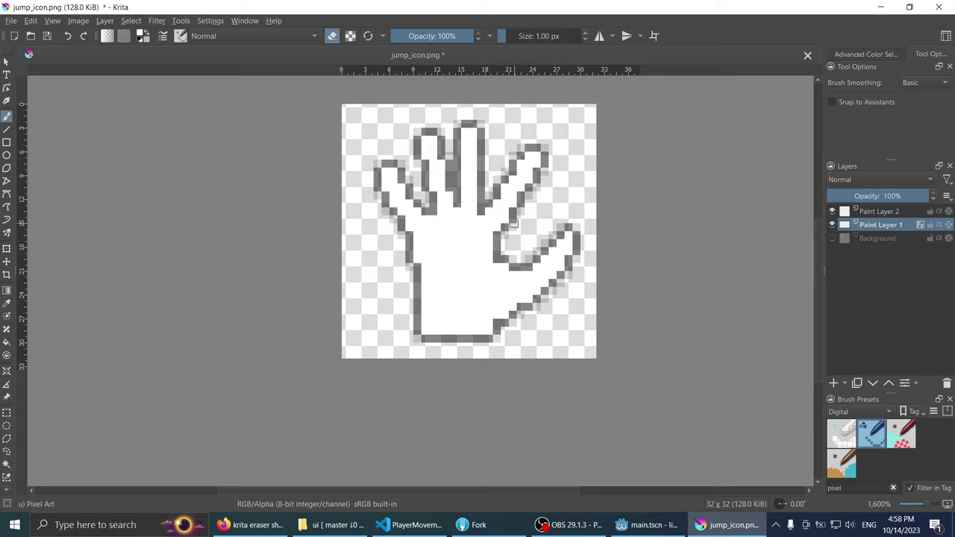
pyautogui.hotkey('ctrl', 'z')
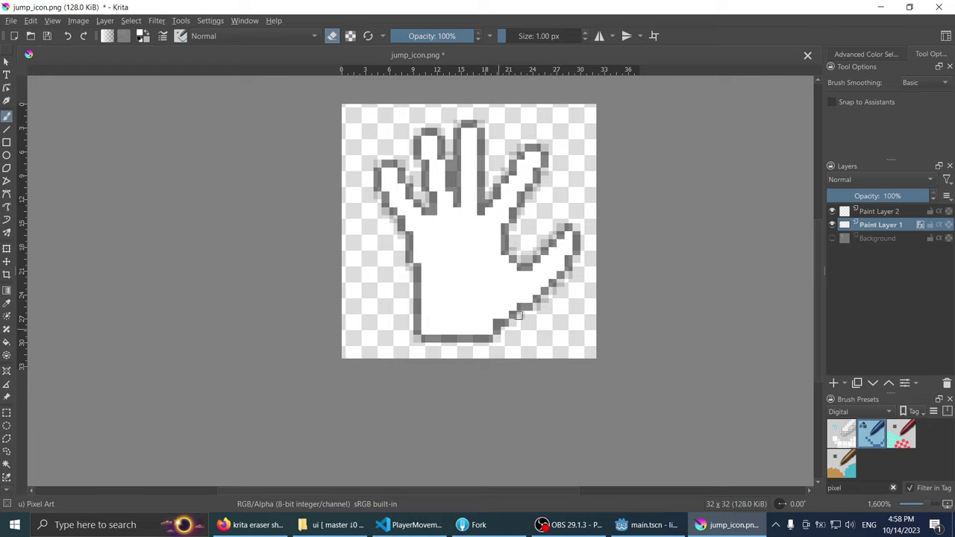
# Step: Place a dark corner pixel and extend the hand's bottom outline further right
pyautogui.press('e')
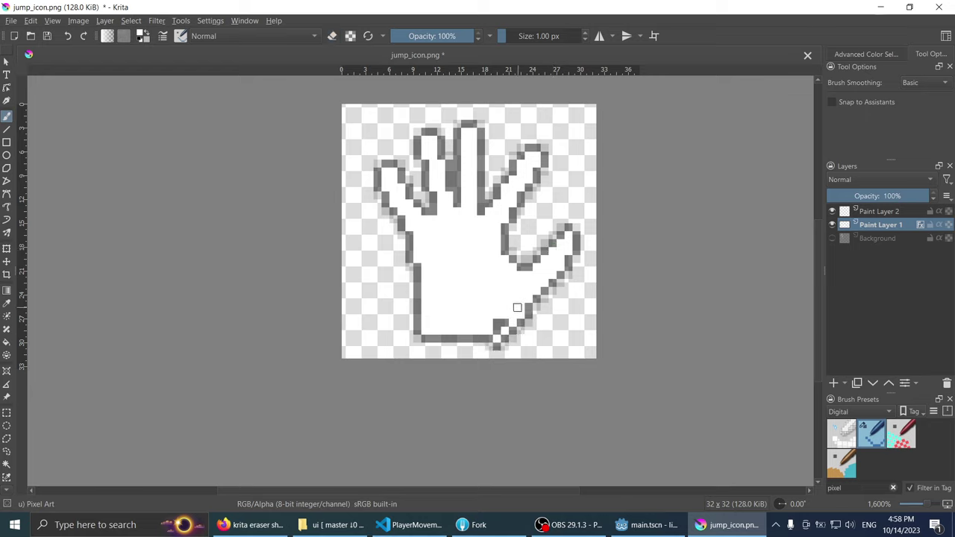
pyautogui.click(498, 345)
pyautogui.hotkey('ctrl', 'z')
pyautogui.click(498, 327)
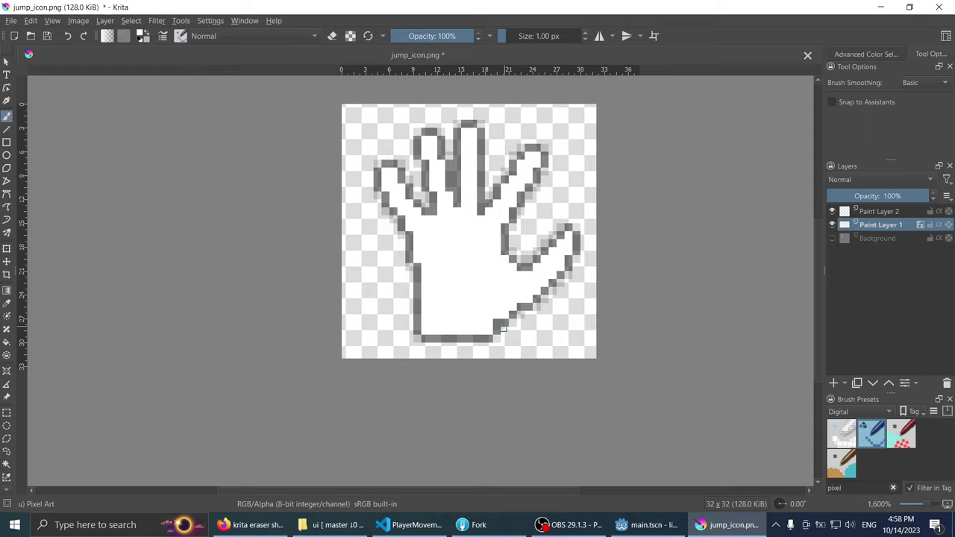
pyautogui.moveTo(494, 333); pyautogui.dragTo(514, 319)
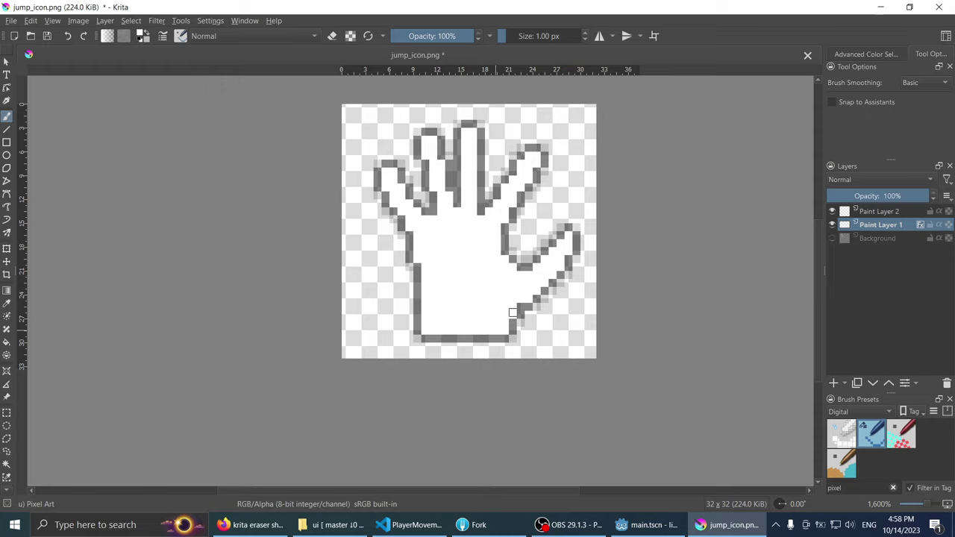
pyautogui.keyDown('ctrl'); pyautogui.scroll(-1, 538, 235); pyautogui.keyUp('ctrl')
pyautogui.keyDown('ctrl'); pyautogui.scroll(-2, 541, 219); pyautogui.keyUp('ctrl')
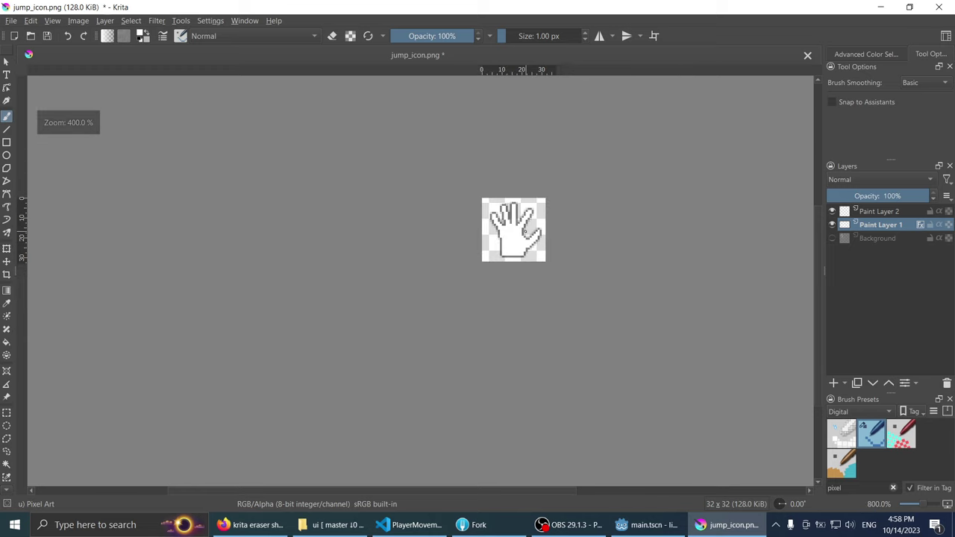
pyautogui.keyDown('ctrl'); pyautogui.scroll(2, 503, 236); pyautogui.keyUp('ctrl')
pyautogui.keyDown('ctrl'); pyautogui.scroll(3, 503, 236); pyautogui.keyUp('ctrl')
pyautogui.keyDown('ctrl'); pyautogui.scroll(-4, 465, 219); pyautogui.keyUp('ctrl')
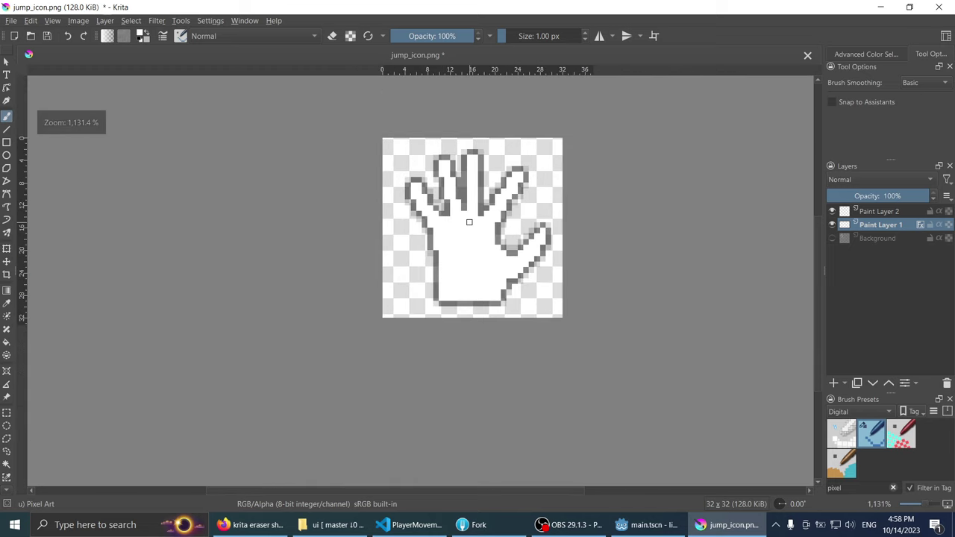
pyautogui.keyDown('ctrl'); pyautogui.scroll(3, 463, 234); pyautogui.keyUp('ctrl')
pyautogui.keyDown('ctrl'); pyautogui.scroll(-3, 463, 236); pyautogui.keyUp('ctrl')
pyautogui.keyDown('ctrl'); pyautogui.scroll(3, 471, 242); pyautogui.keyUp('ctrl')
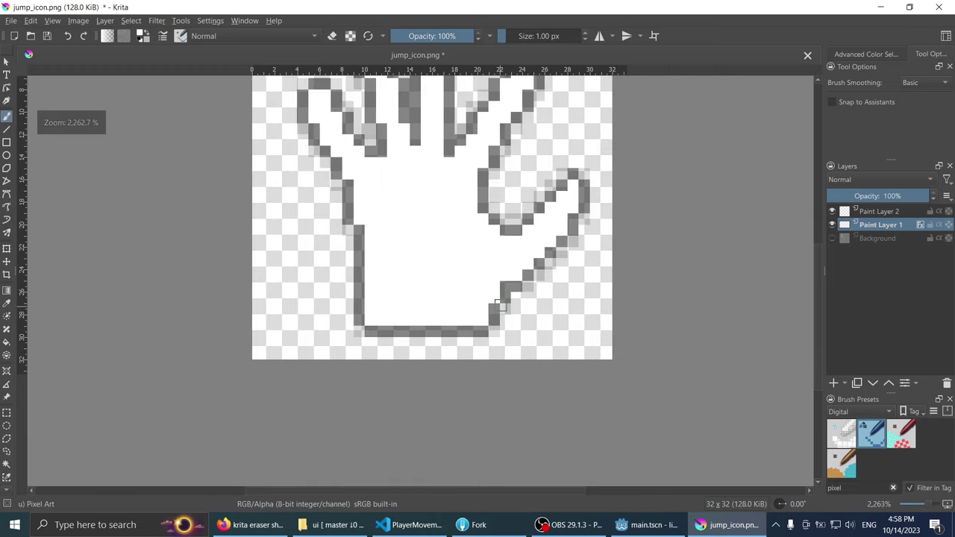
pyautogui.keyDown('ctrl'); pyautogui.scroll(-4, 488, 253); pyautogui.keyUp('ctrl')
pyautogui.keyDown('ctrl'); pyautogui.scroll(3, 499, 259); pyautogui.keyUp('ctrl')
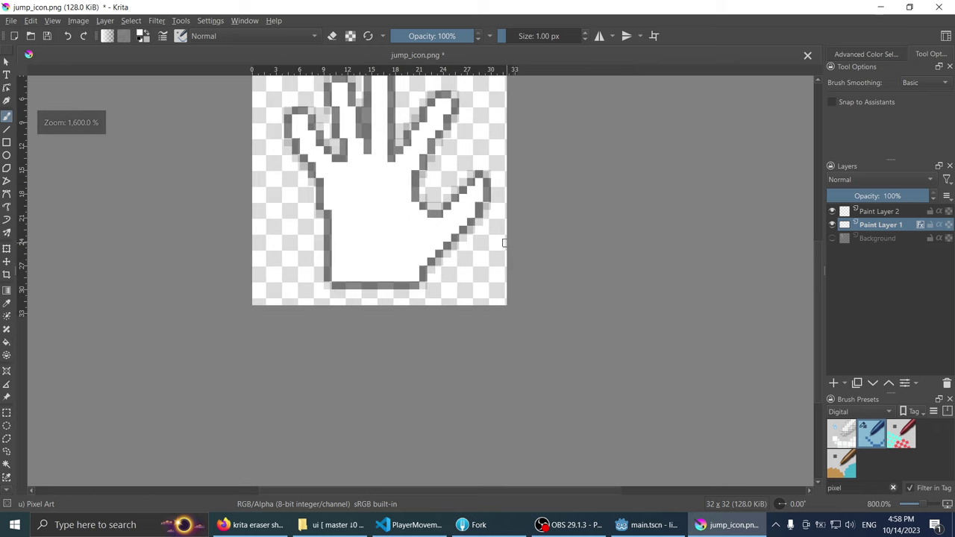
pyautogui.keyDown('ctrl'); pyautogui.scroll(-1, 522, 246); pyautogui.keyUp('ctrl')
pyautogui.keyDown('ctrl'); pyautogui.scroll(4, 572, 230); pyautogui.keyUp('ctrl')
# Step: Erase the thumb's old stray outline pixels with the 1 px eraser
pyautogui.press('e')
pyautogui.moveTo(607, 318)
pyautogui.mouseDown()
pyautogui.moveTo(631, 292)
pyautogui.moveTo(631, 345)
pyautogui.moveTo(645, 364)
pyautogui.mouseUp()
pyautogui.keyDown('ctrl'); pyautogui.scroll(-3, 645, 364); pyautogui.keyUp('ctrl')
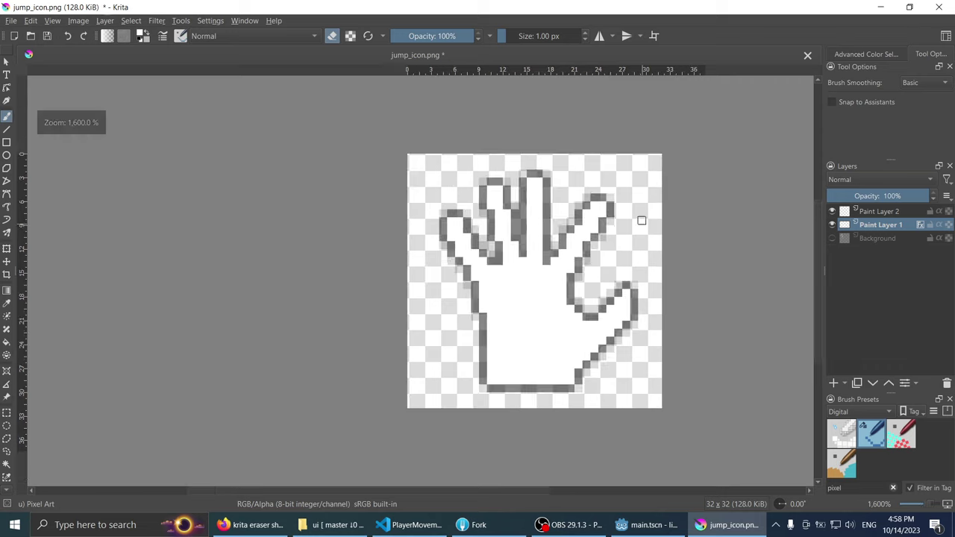
pyautogui.keyDown('ctrl'); pyautogui.scroll(-3, 627, 211); pyautogui.keyUp('ctrl')
pyautogui.keyDown('ctrl'); pyautogui.scroll(3, 592, 229); pyautogui.keyUp('ctrl')
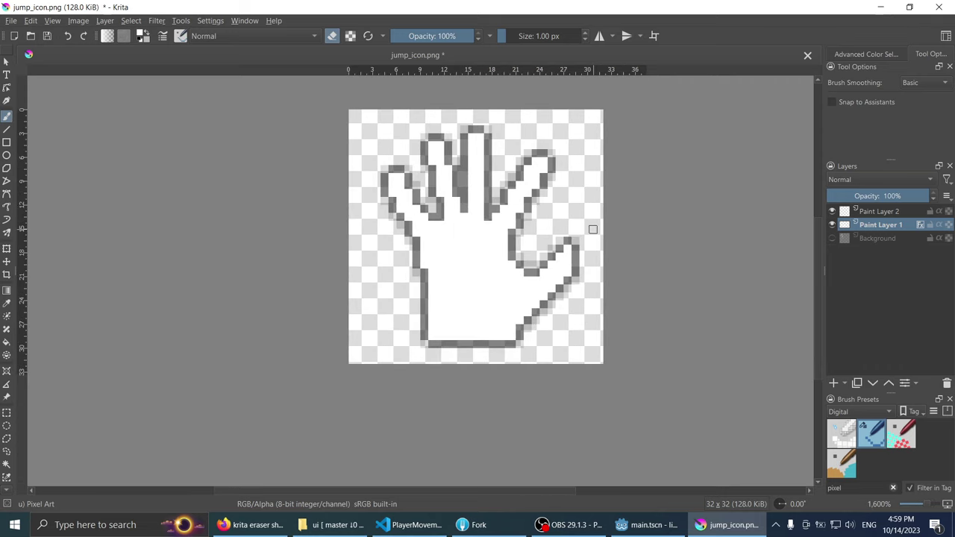
pyautogui.keyDown('ctrl'); pyautogui.scroll(-1, 592, 229); pyautogui.keyUp('ctrl')
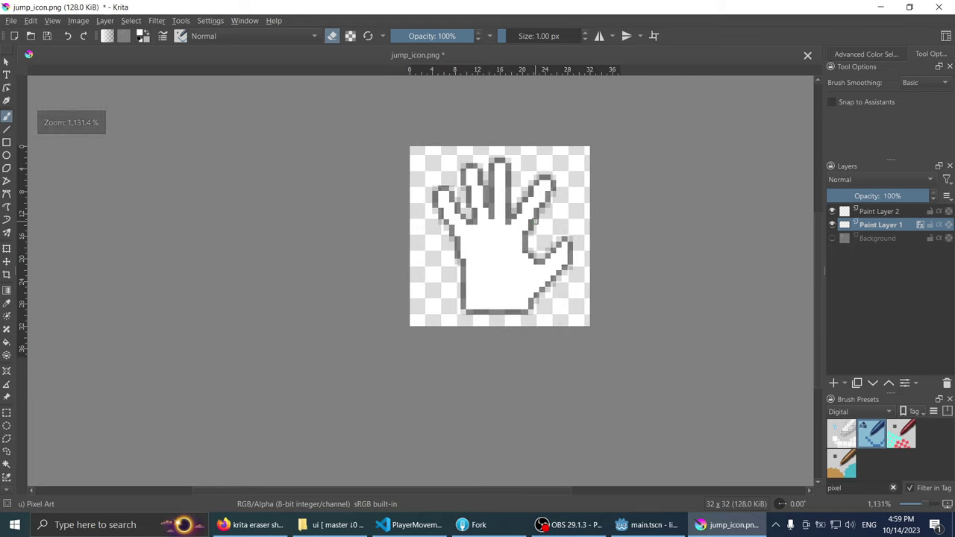
pyautogui.keyDown('ctrl'); pyautogui.scroll(-3, 533, 231); pyautogui.keyUp('ctrl')
pyautogui.keyDown('ctrl'); pyautogui.scroll(4, 506, 221); pyautogui.keyUp('ctrl')
pyautogui.keyDown('ctrl'); pyautogui.scroll(1, 500, 231); pyautogui.keyUp('ctrl')
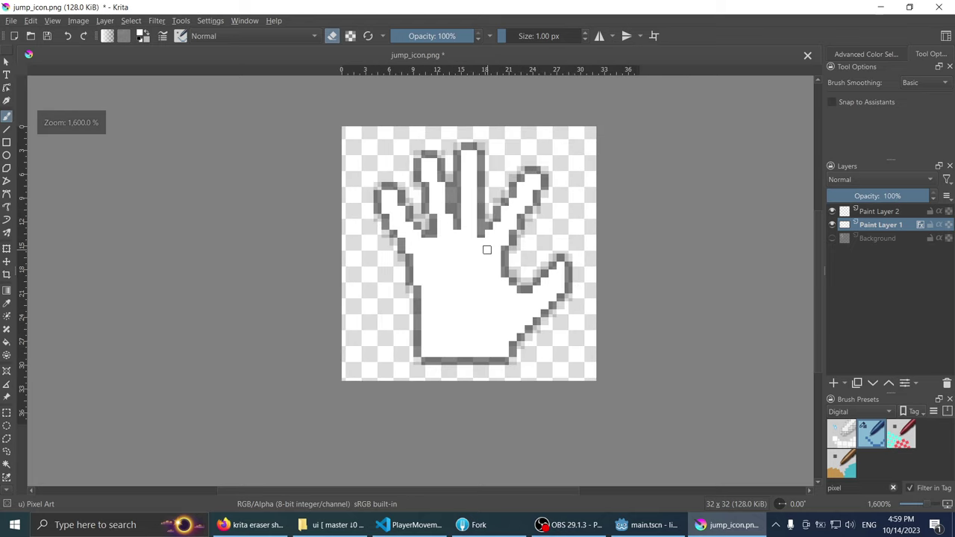
# Step: Select the thumb block at the lower right, nudge it slightly upward, and deselect
pyautogui.hotkey('ctrl', 'r')
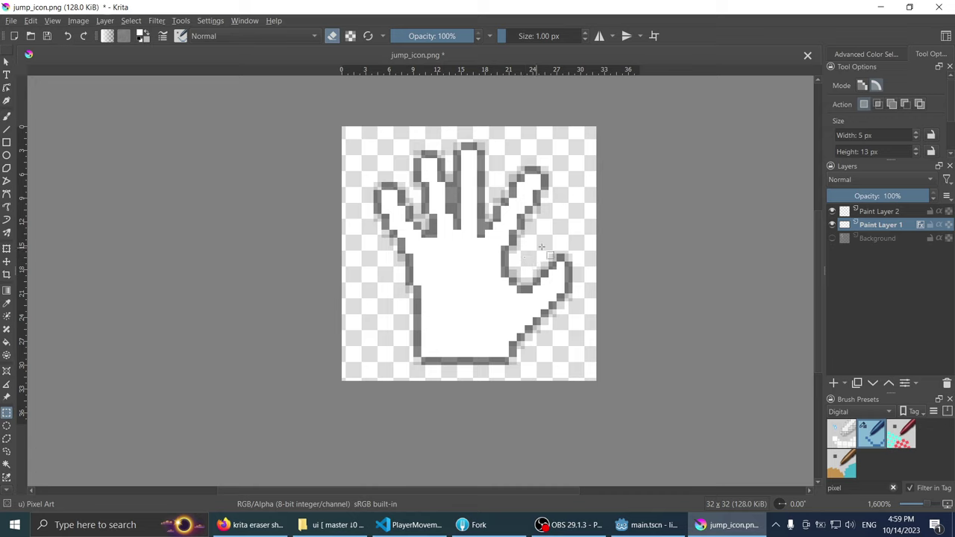
pyautogui.moveTo(573, 246); pyautogui.dragTo(534, 317)
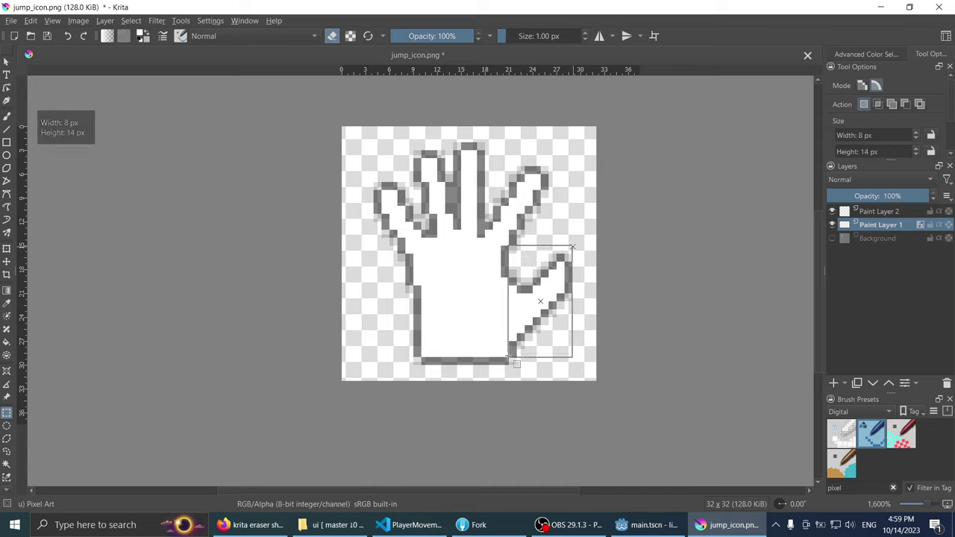
pyautogui.hotkey('ctrl', 't')
pyautogui.moveTo(555, 286)
pyautogui.mouseDown()
pyautogui.moveTo(556, 269)
pyautogui.moveTo(562, 304)
pyautogui.moveTo(558, 288)
pyautogui.mouseUp()
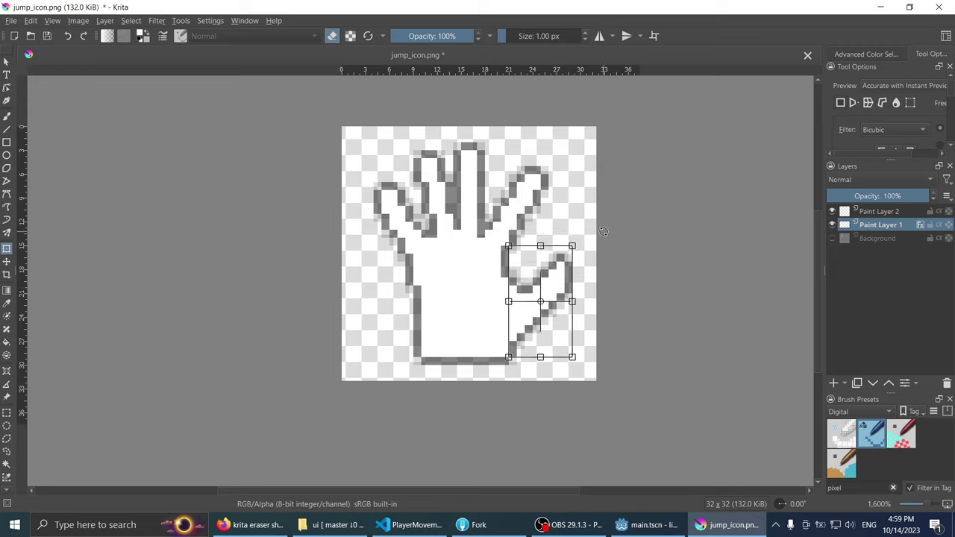
pyautogui.press('Return')
pyautogui.press('b')
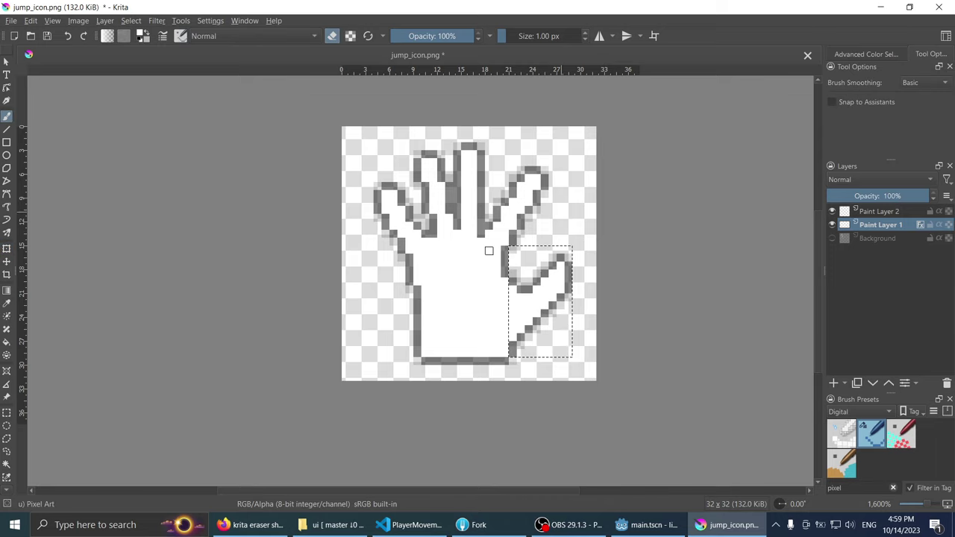
pyautogui.hotkey('ctrl', 'shift', 'a')
pyautogui.scroll(1, 538, 211)
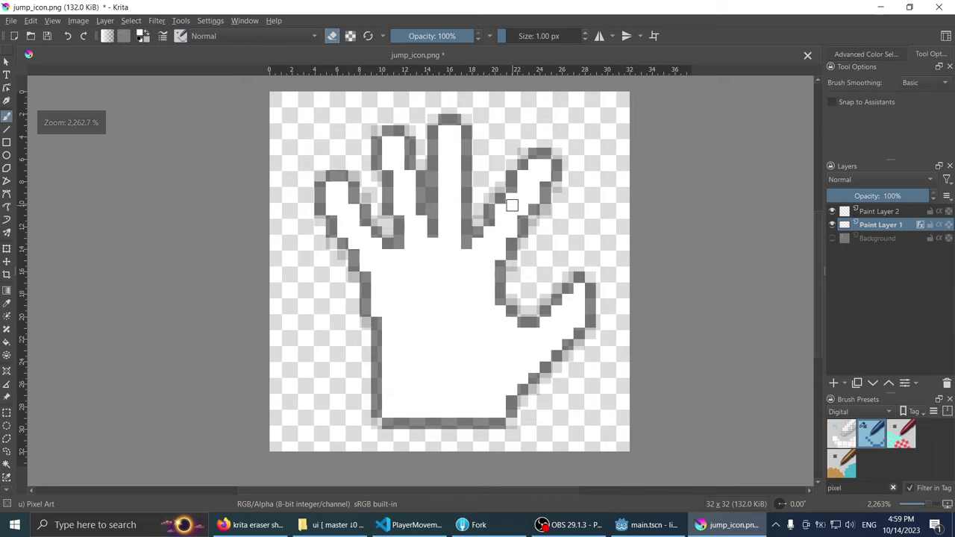
pyautogui.scroll(-2, 515, 203)
pyautogui.scroll(-2, 500, 201)
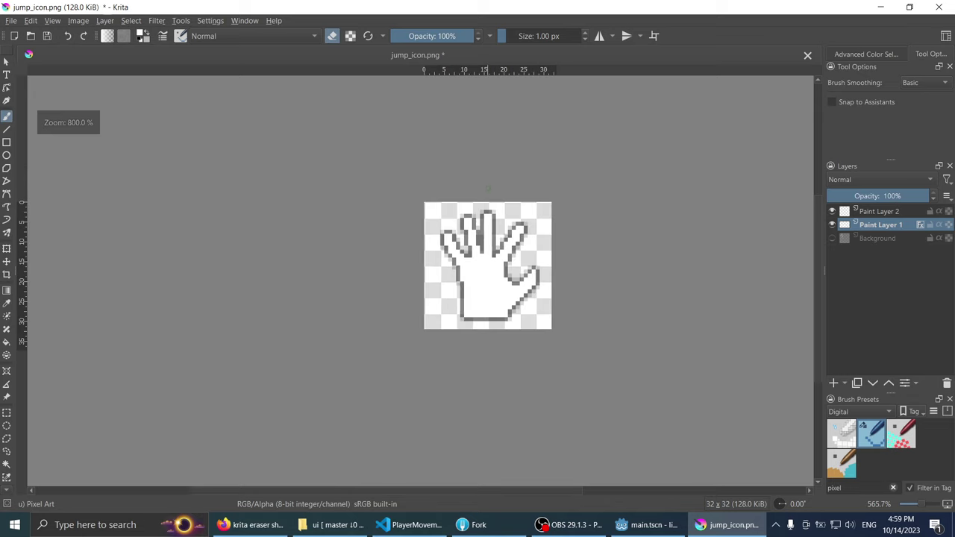
pyautogui.scroll(2, 494, 217)
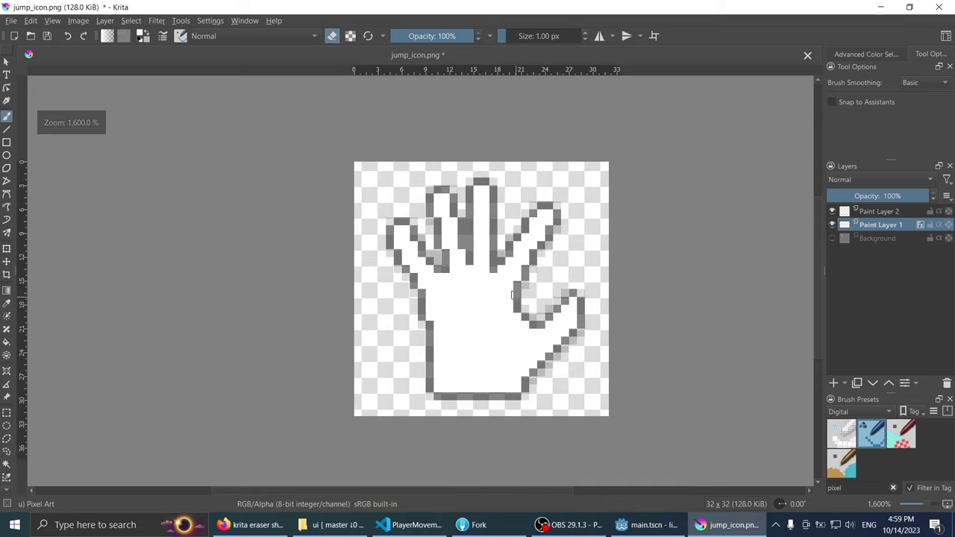
# Step: Add a pure black Fill Layer 3 above the Background layer
pyautogui.click(865, 238)
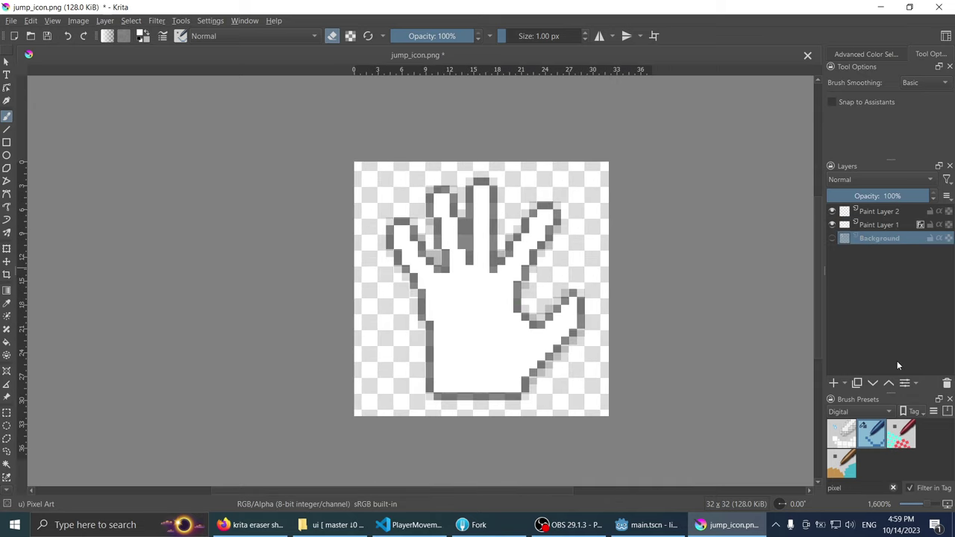
pyautogui.click(835, 382)
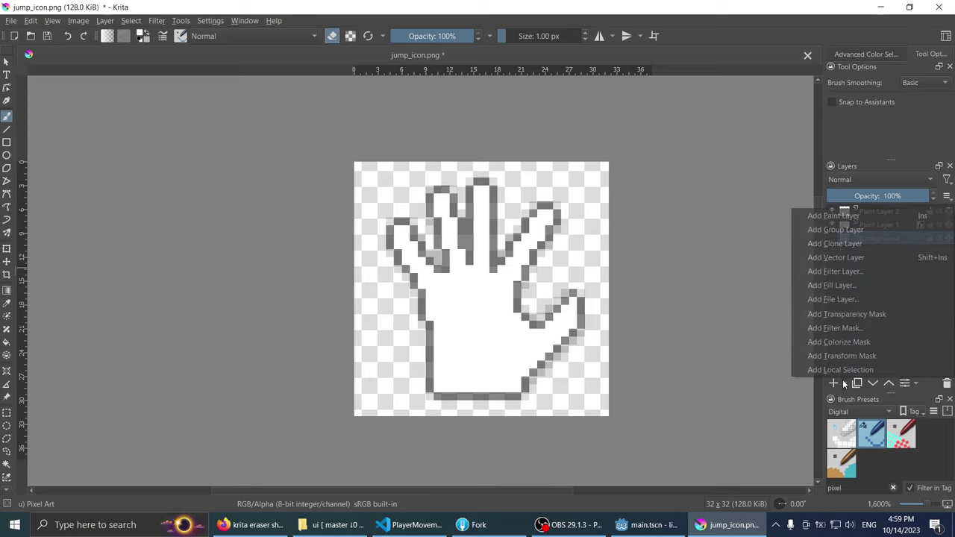
pyautogui.click(836, 286)
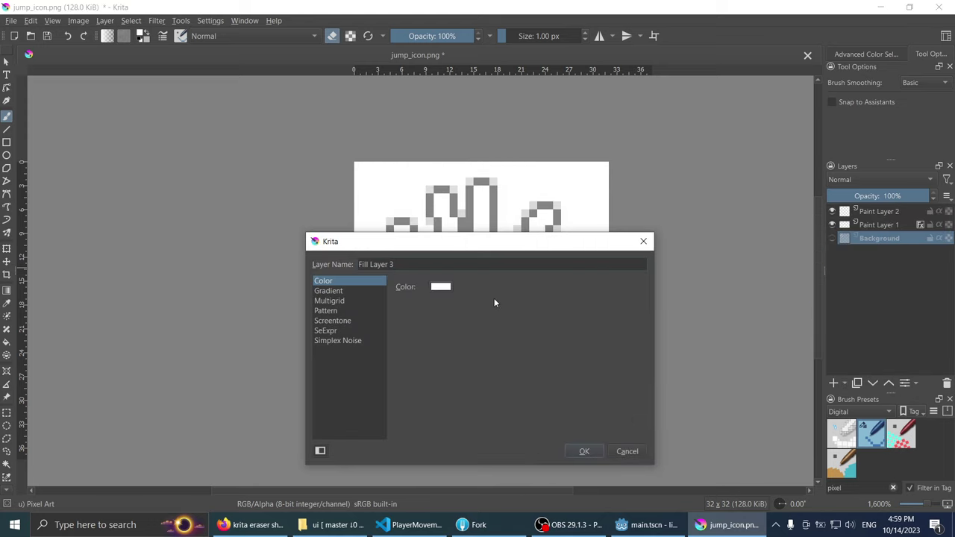
pyautogui.click(439, 288)
pyautogui.moveTo(425, 280); pyautogui.dragTo(398, 253)
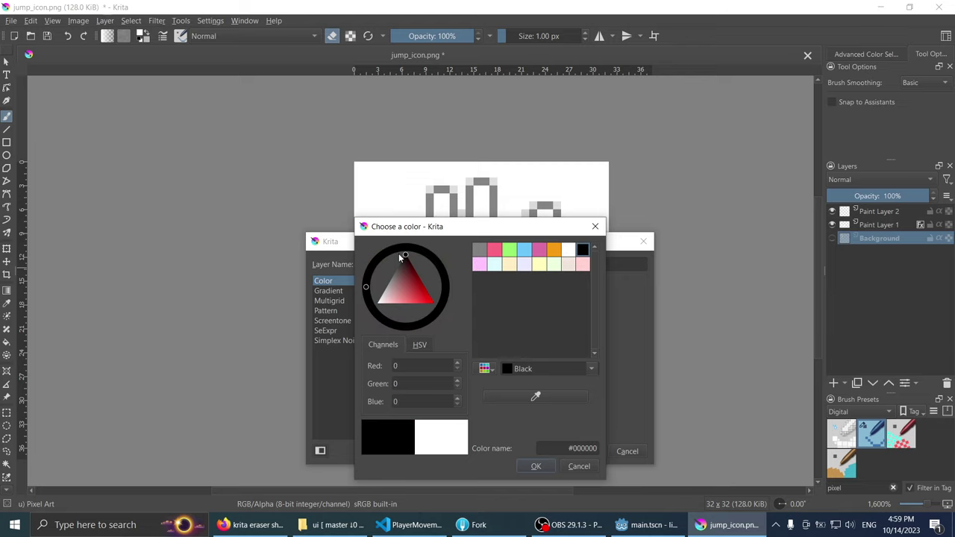
pyautogui.moveTo(447, 226); pyautogui.dragTo(635, 206)
pyautogui.click(724, 446)
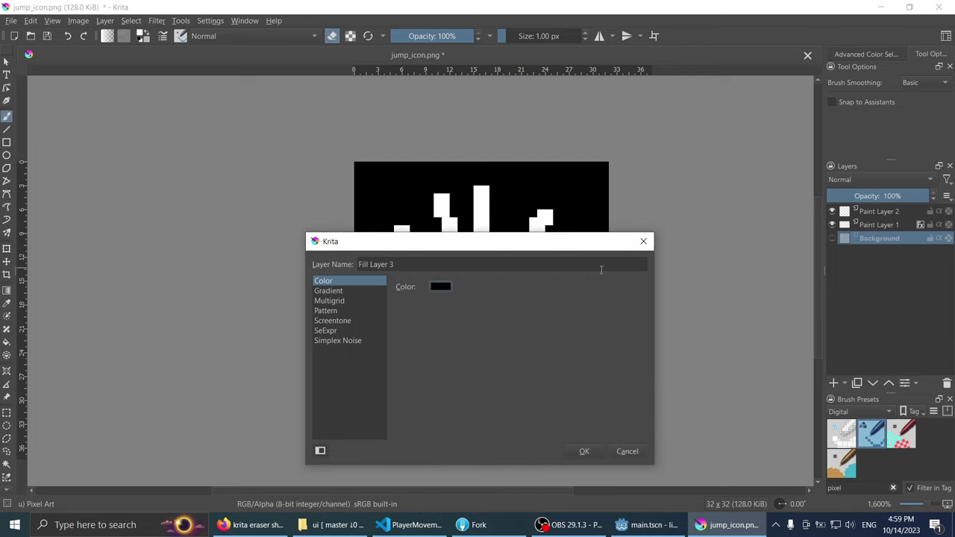
pyautogui.click(584, 451)
pyautogui.press('-')
pyautogui.press('-')
pyautogui.press('+')
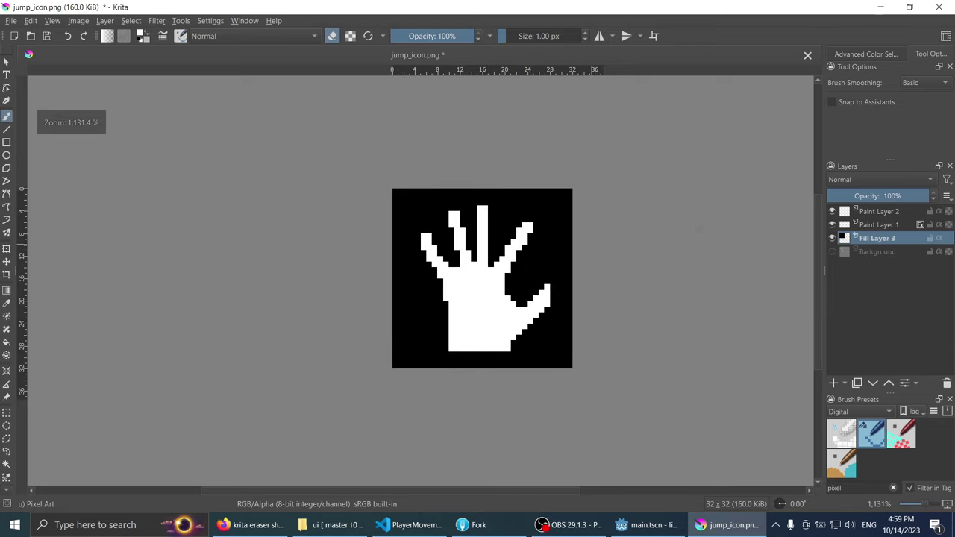
pyautogui.press('-')
pyautogui.press('-')
pyautogui.press('-')
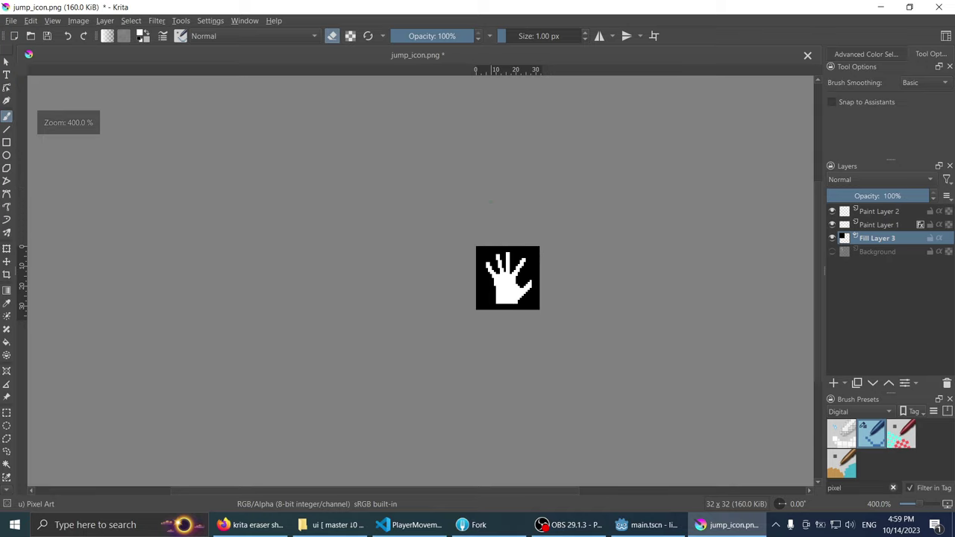
pyautogui.press('-')
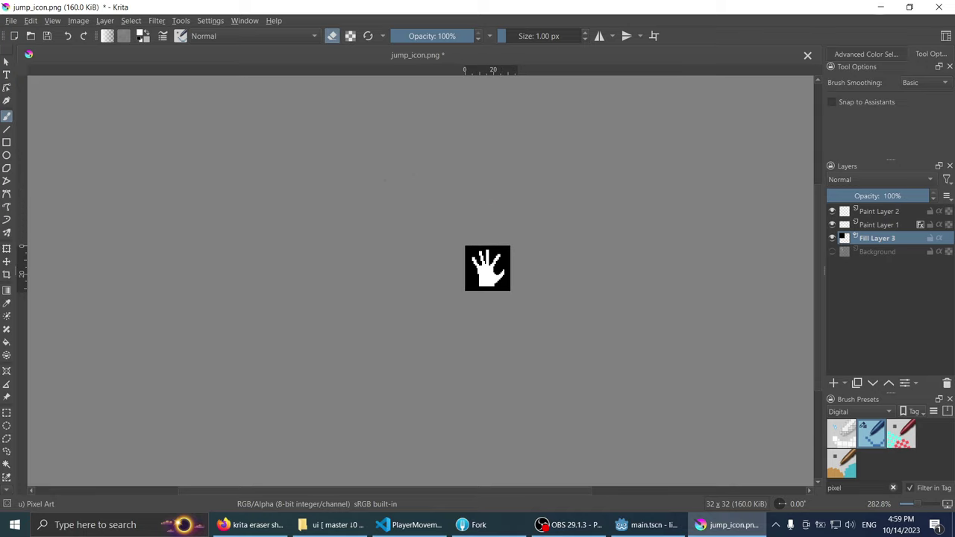
pyautogui.keyDown('ctrl'); pyautogui.scroll(3, 333, 136); pyautogui.keyUp('ctrl')
pyautogui.keyDown('ctrl'); pyautogui.scroll(-3, 448, 223); pyautogui.keyUp('ctrl')
pyautogui.keyDown('ctrl'); pyautogui.scroll(1, 520, 301); pyautogui.keyUp('ctrl')
pyautogui.keyDown('ctrl'); pyautogui.scroll(3, 520, 301); pyautogui.keyUp('ctrl')
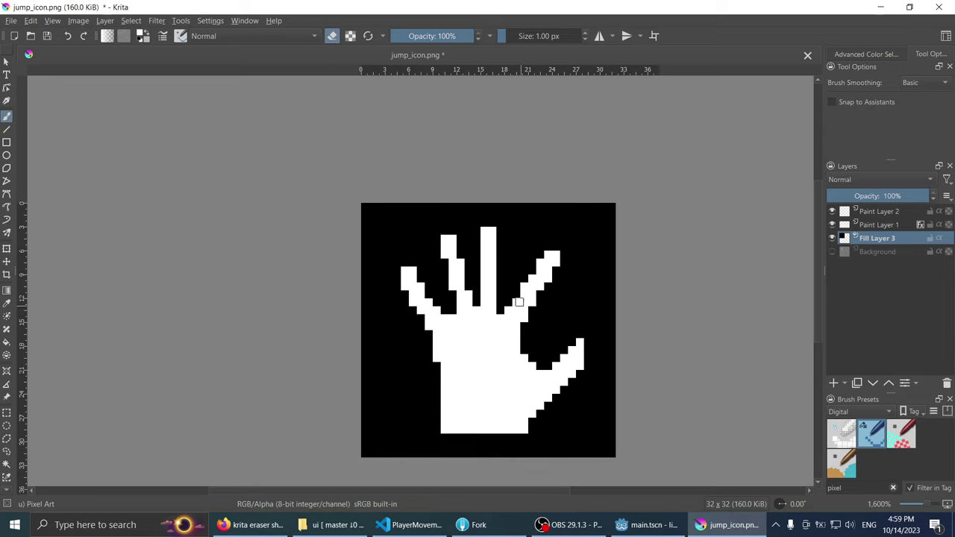
pyautogui.keyDown('ctrl'); pyautogui.scroll(1, 365, 271); pyautogui.keyUp('ctrl')
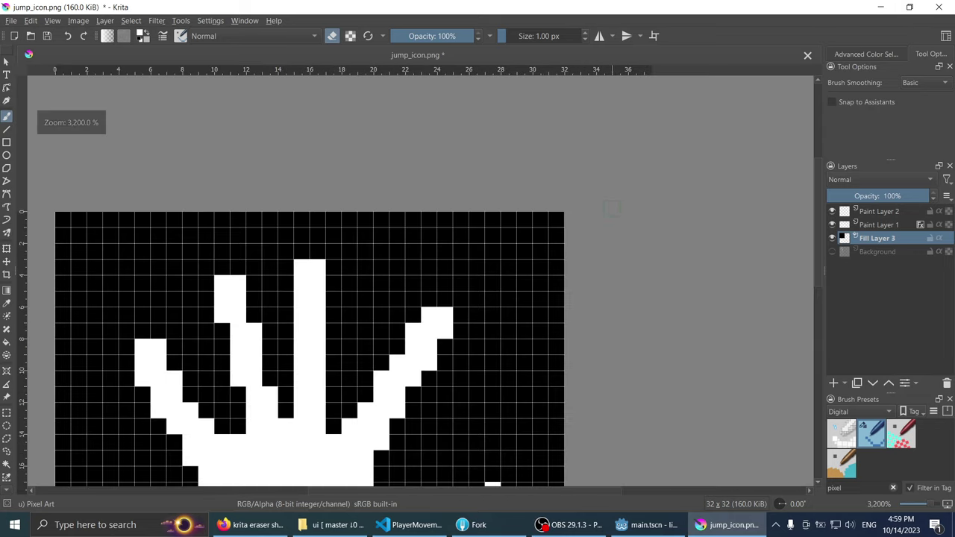
pyautogui.keyDown('ctrl'); pyautogui.scroll(-1, 365, 272); pyautogui.keyUp('ctrl')
pyautogui.keyDown('ctrl'); pyautogui.scroll(1, 370, 272); pyautogui.keyUp('ctrl')
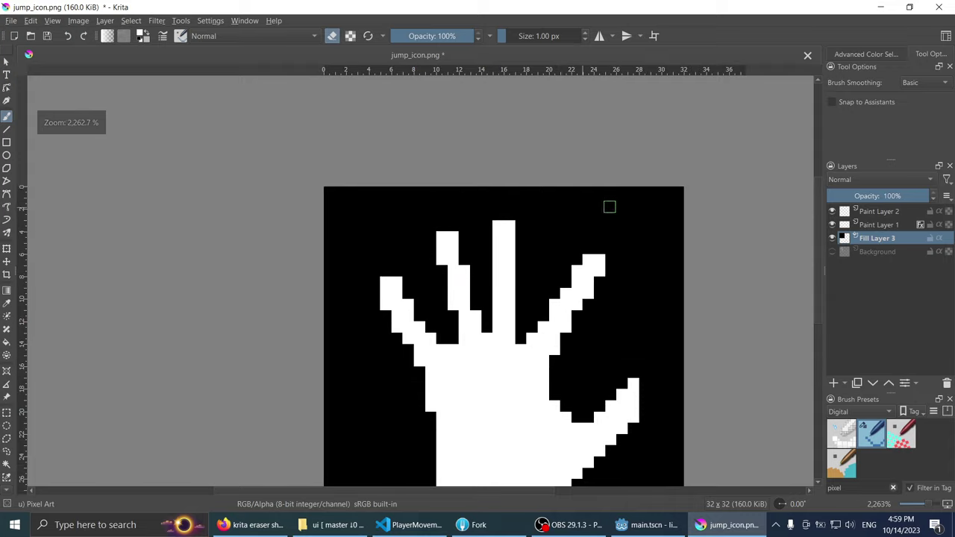
# Step: On Paint Layer 1, paint the index, pinky and other fingertip pixels black
pyautogui.click(832, 224)
pyautogui.click(831, 225)
pyautogui.click(875, 225)
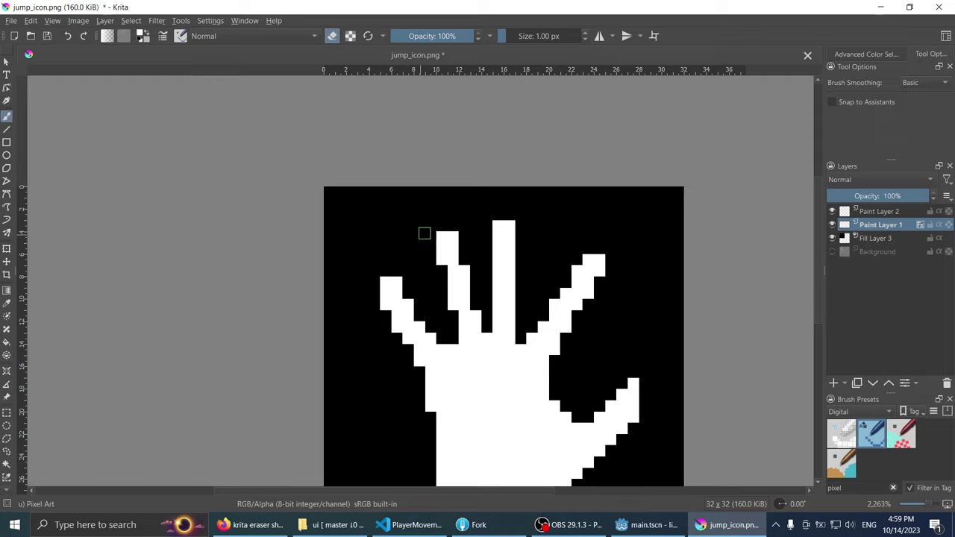
pyautogui.moveTo(440, 236); pyautogui.dragTo(448, 232)
pyautogui.click(387, 282)
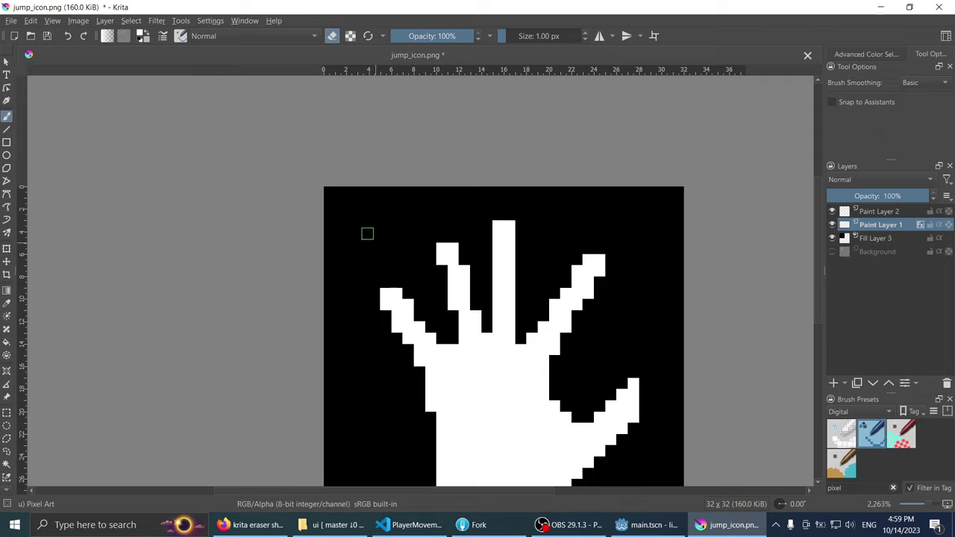
pyautogui.scroll(-1, 367, 230)
pyautogui.scroll(-2, 448, 212)
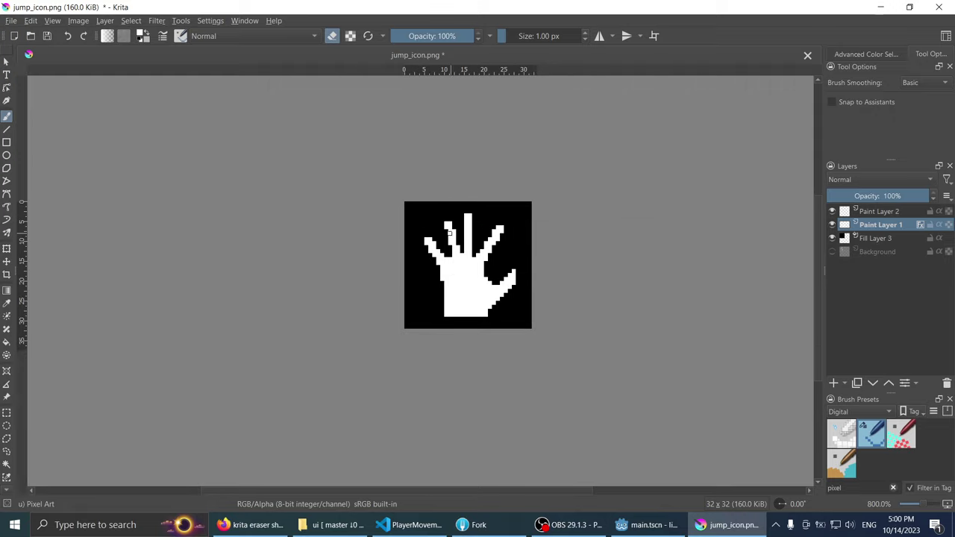
pyautogui.scroll(1, 450, 233)
pyautogui.scroll(4, 435, 283)
pyautogui.click(484, 222)
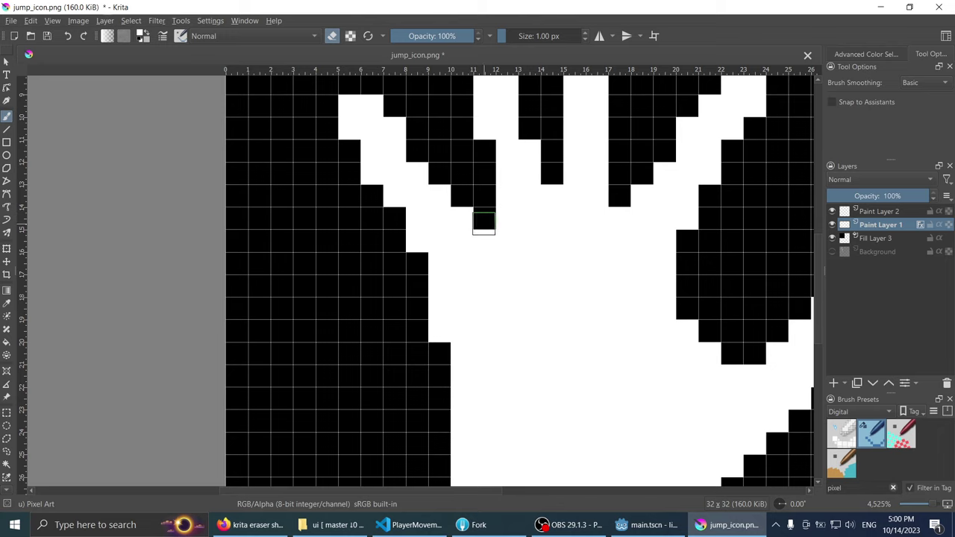
pyautogui.scroll(-4, 483, 222)
pyautogui.scroll(4, 477, 208)
pyautogui.click(487, 243)
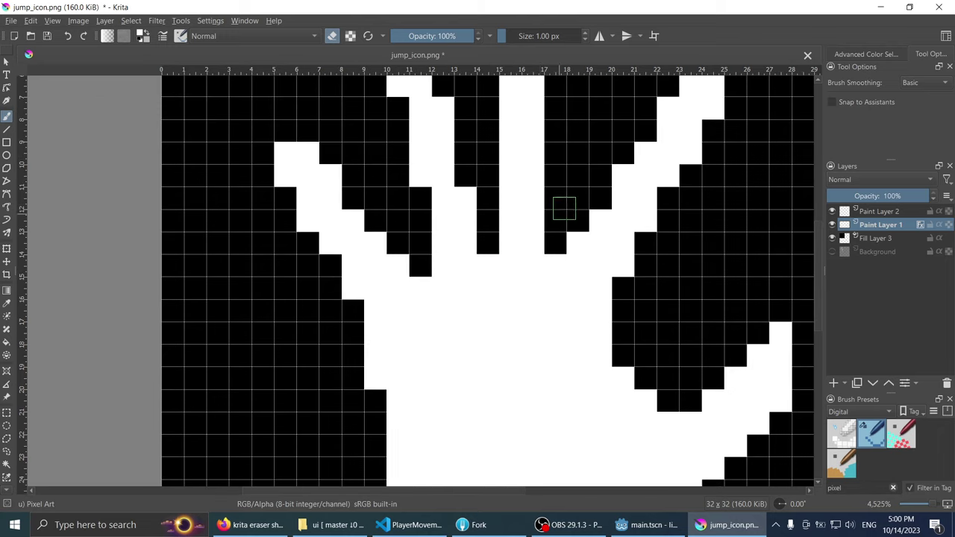
pyautogui.scroll(-3, 564, 208)
pyautogui.scroll(-2, 597, 194)
pyautogui.scroll(1, 567, 223)
# Step: Touch up the thumb notch pixel and extend the thumb tip with two white pixels
pyautogui.scroll(1, 556, 246)
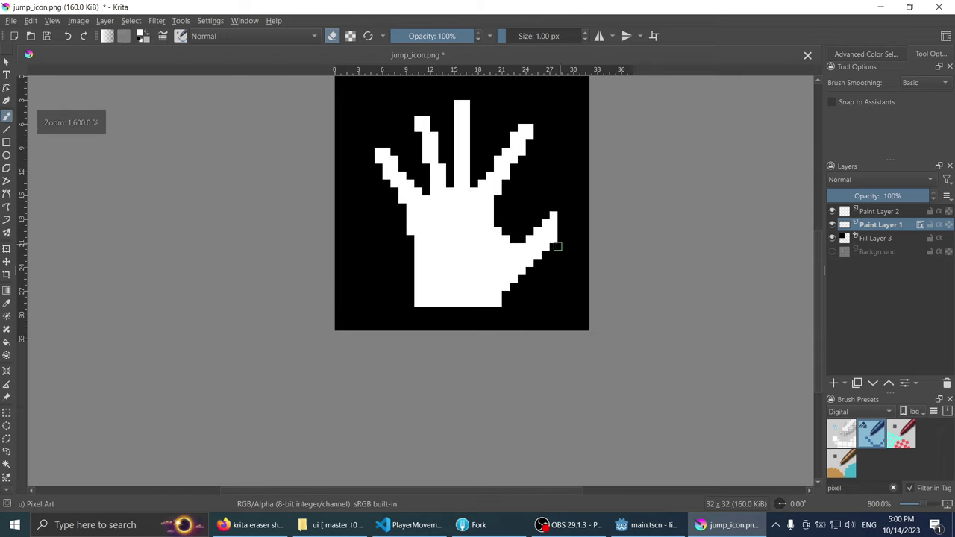
pyautogui.scroll(-1, 557, 246)
pyautogui.scroll(1, 475, 275)
pyautogui.scroll(-1, 561, 281)
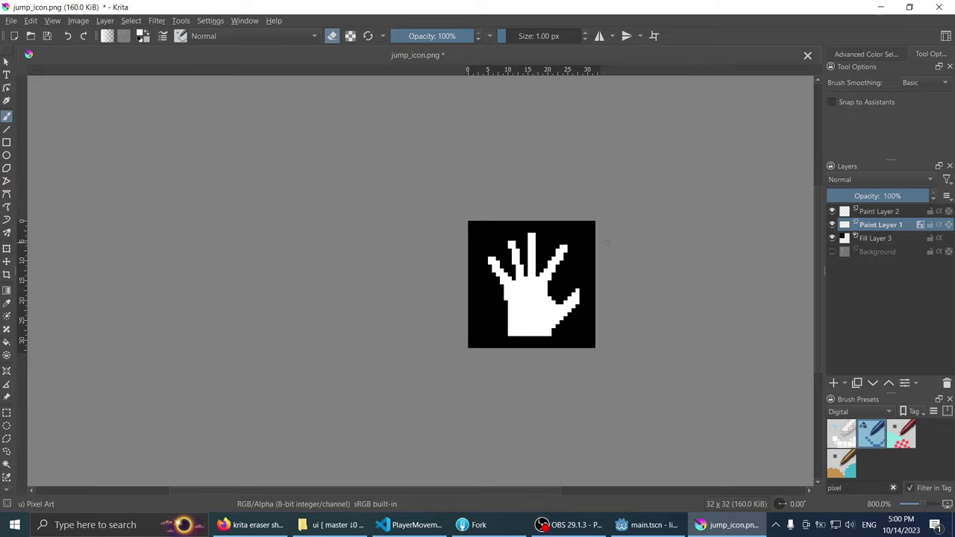
pyautogui.scroll(1, 566, 307)
pyautogui.scroll(1, 535, 258)
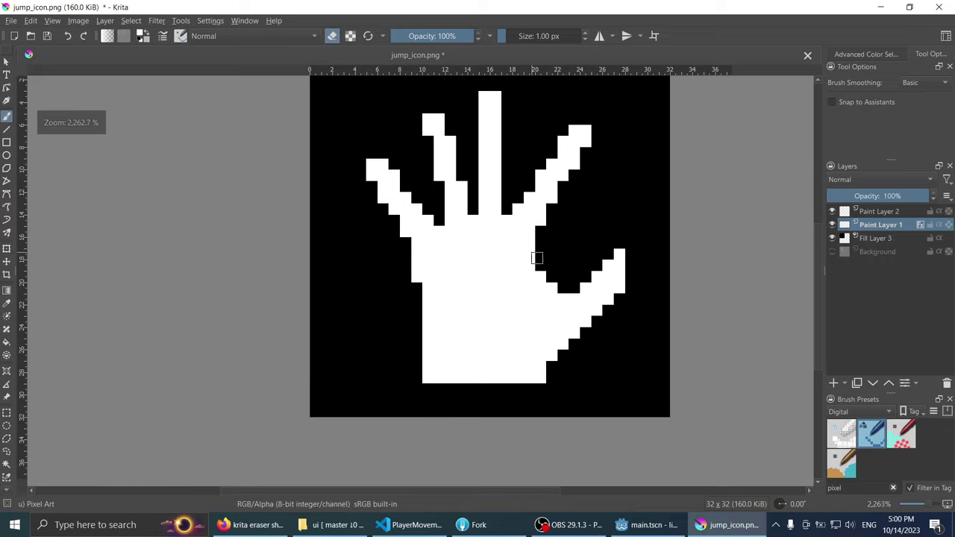
pyautogui.click(551, 278)
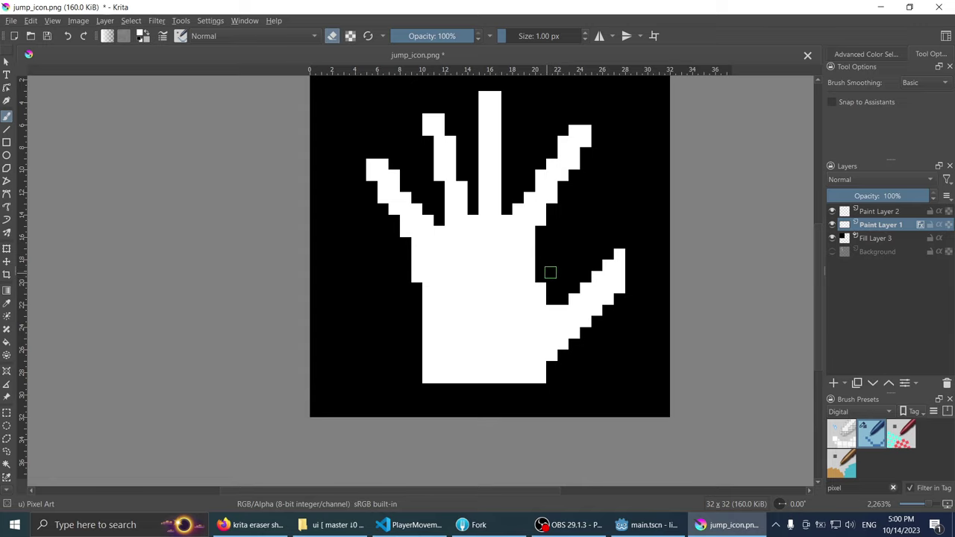
pyautogui.scroll(-2, 604, 263)
pyautogui.scroll(-1, 631, 344)
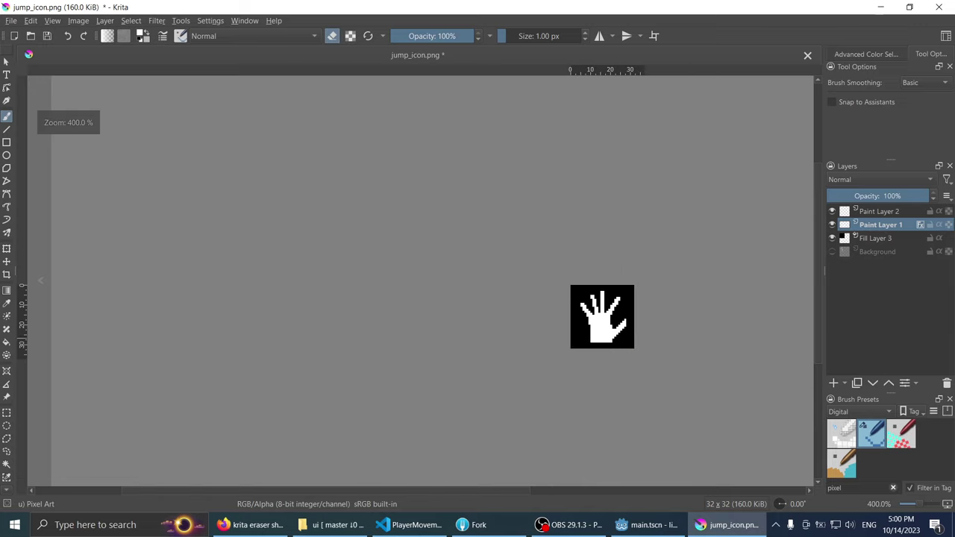
pyautogui.scroll(1, 607, 317)
pyautogui.scroll(2, 607, 313)
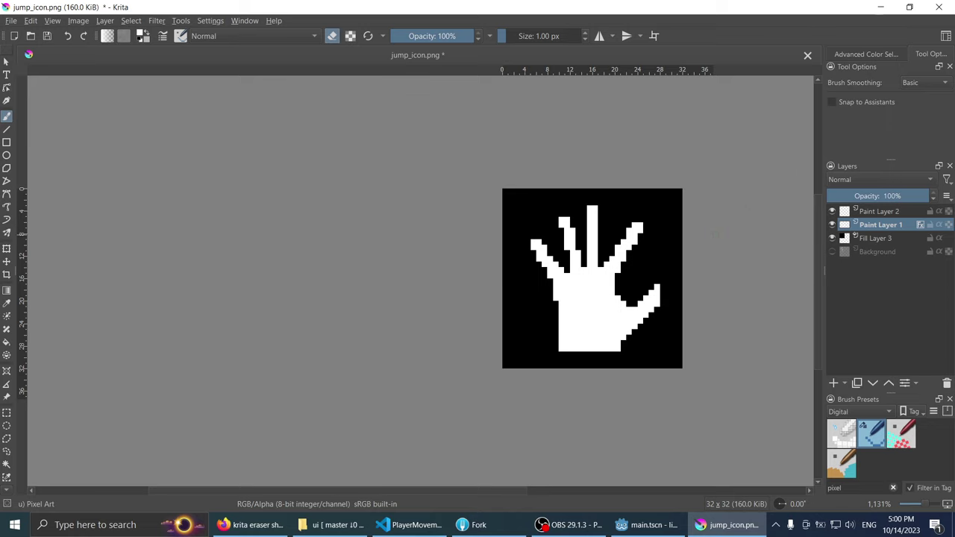
pyautogui.scroll(2, 682, 327)
pyautogui.scroll(2, 682, 326)
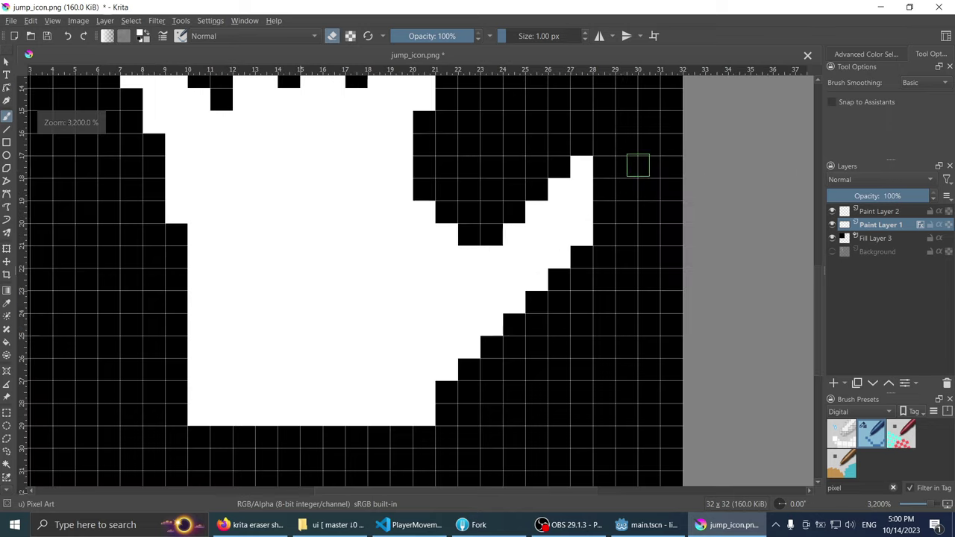
pyautogui.moveTo(599, 189); pyautogui.dragTo(600, 212)
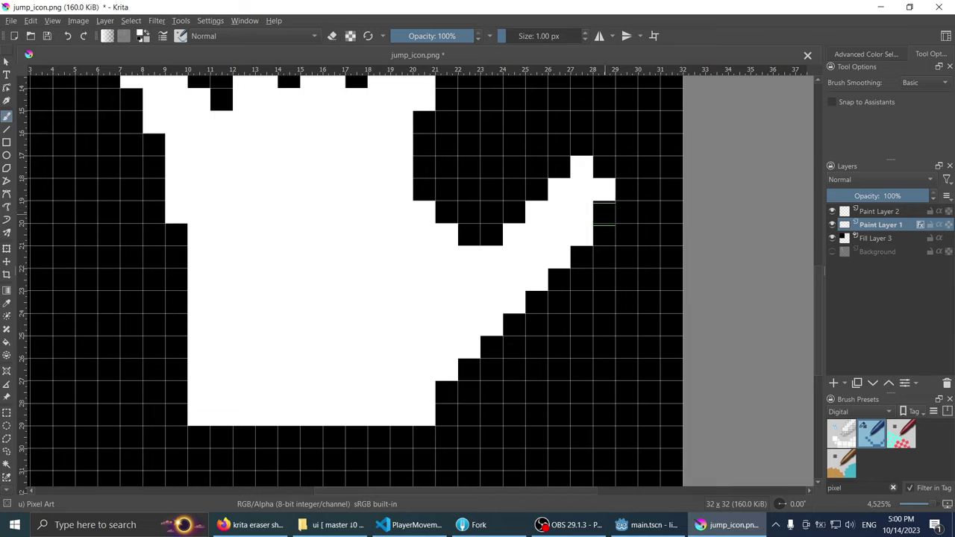
# Step: Erase the stray pixel below the thumb tip and turn one black thumb pixel white
pyautogui.press('e')
pyautogui.click(583, 165)
pyautogui.keyDown('ctrl'); pyautogui.scroll(-5, 589, 145); pyautogui.keyUp('ctrl')
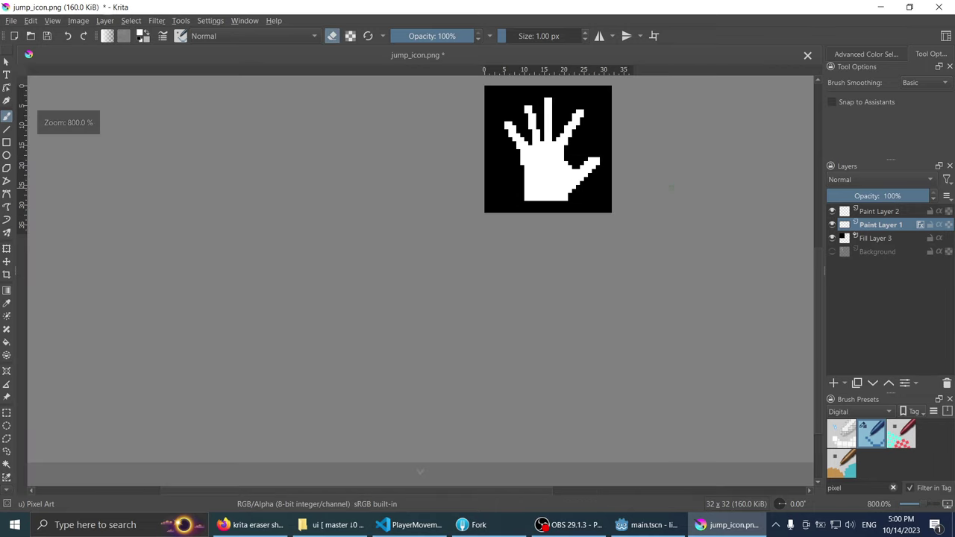
pyautogui.keyDown('ctrl'); pyautogui.scroll(-2, 585, 177); pyautogui.keyUp('ctrl')
pyautogui.keyDown('ctrl'); pyautogui.scroll(2, 586, 177); pyautogui.keyUp('ctrl')
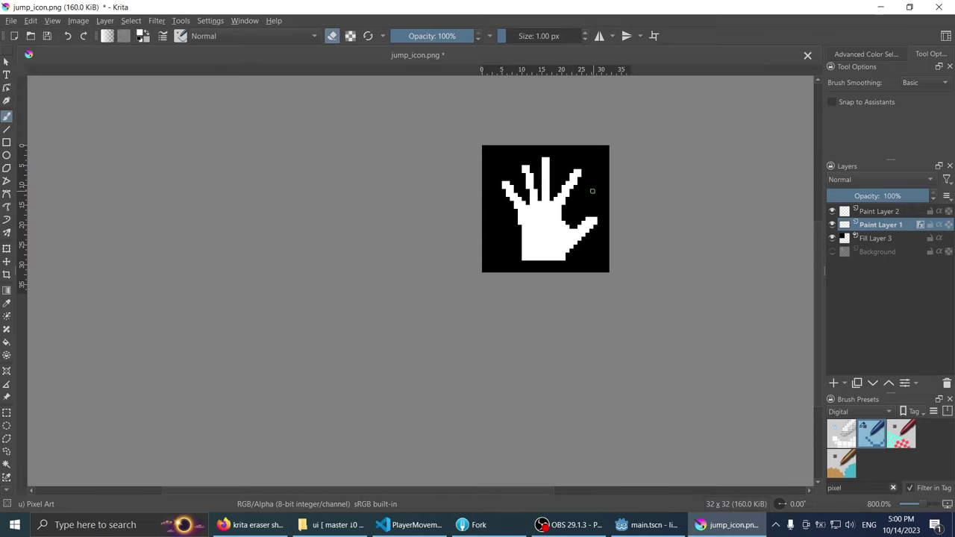
pyautogui.keyDown('ctrl'); pyautogui.scroll(3, 594, 189); pyautogui.keyUp('ctrl')
pyautogui.keyDown('ctrl'); pyautogui.scroll(1, 558, 206); pyautogui.keyUp('ctrl')
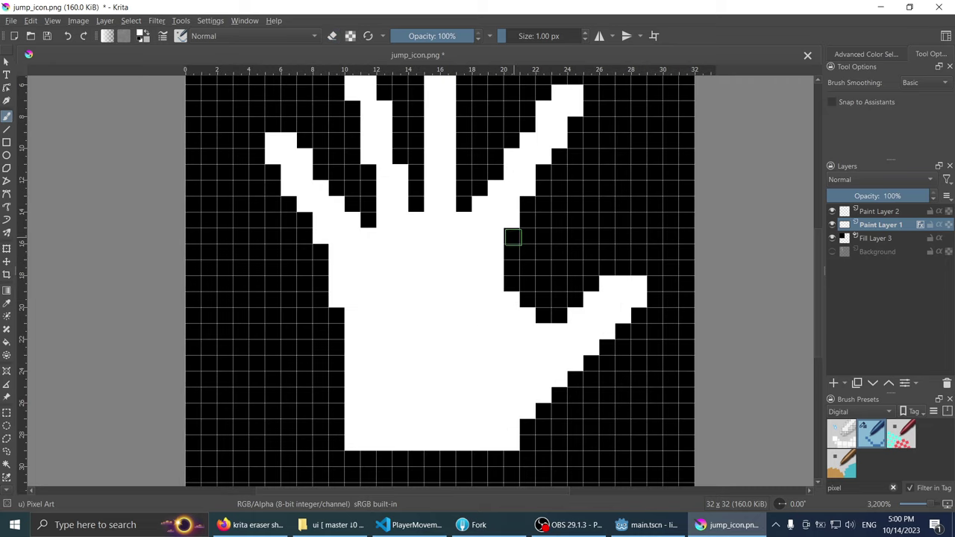
pyautogui.press('e')
pyautogui.click(512, 236)
pyautogui.keyDown('ctrl'); pyautogui.scroll(-2, 544, 255); pyautogui.keyUp('ctrl')
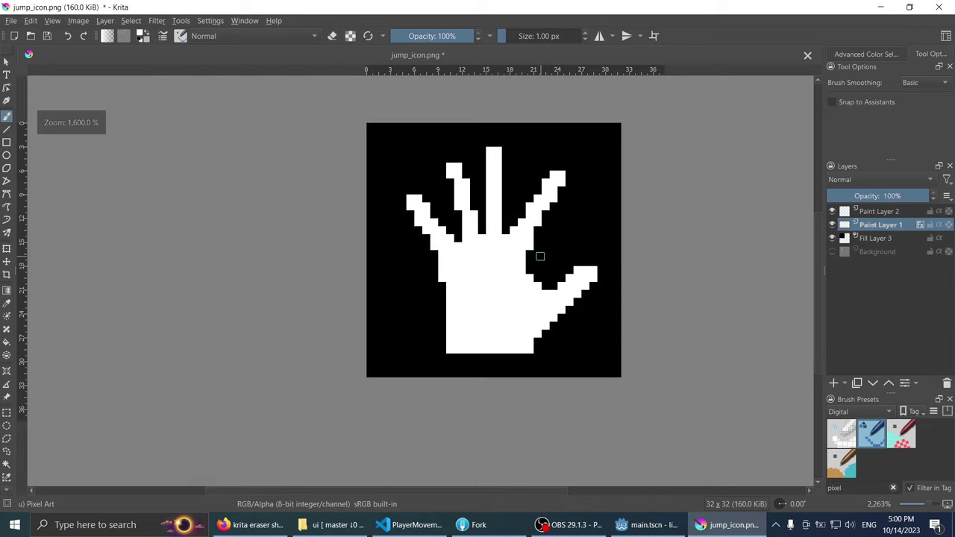
pyautogui.keyDown('ctrl'); pyautogui.scroll(1, 530, 254); pyautogui.keyUp('ctrl')
pyautogui.keyDown('ctrl'); pyautogui.scroll(-1, 524, 251); pyautogui.keyUp('ctrl')
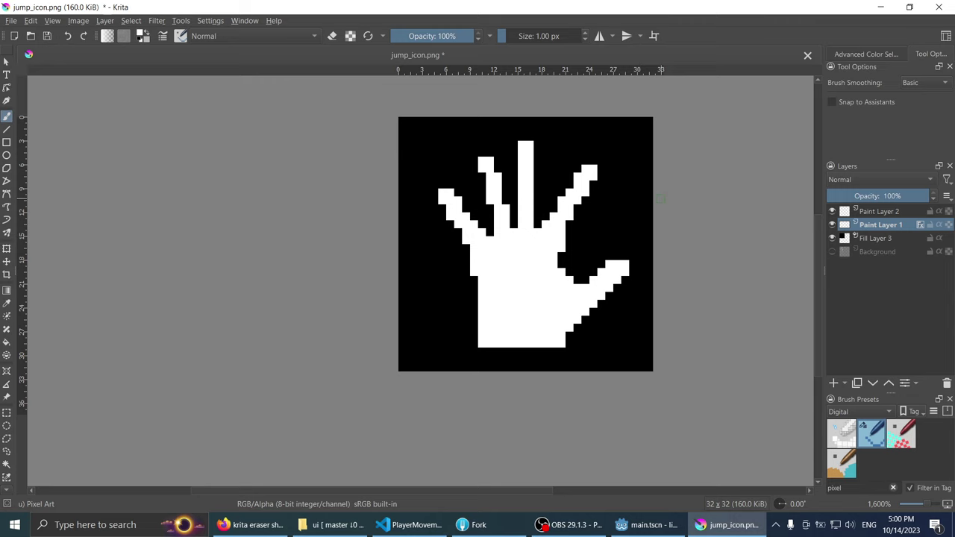
pyautogui.keyDown('ctrl'); pyautogui.scroll(-4, 659, 200); pyautogui.keyUp('ctrl')
pyautogui.keyDown('ctrl'); pyautogui.scroll(3, 656, 205); pyautogui.keyUp('ctrl')
pyautogui.keyDown('ctrl'); pyautogui.scroll(-1, 629, 211); pyautogui.keyUp('ctrl')
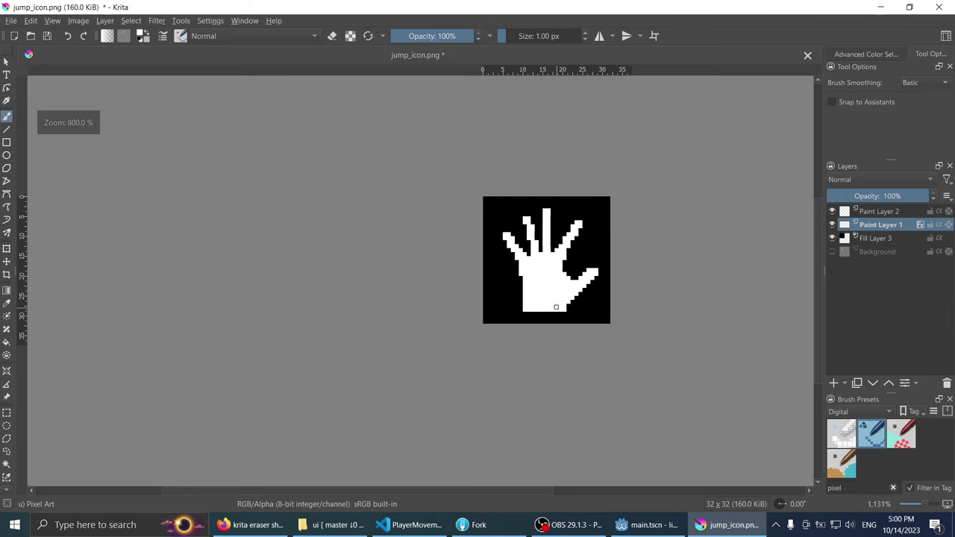
pyautogui.keyDown('ctrl'); pyautogui.scroll(3, 628, 193); pyautogui.keyUp('ctrl')
# Step: Straighten the rightmost finger upward by painting and erasing single pixels around its tip
pyautogui.keyDown('ctrl'); pyautogui.scroll(2, 625, 168); pyautogui.keyUp('ctrl')
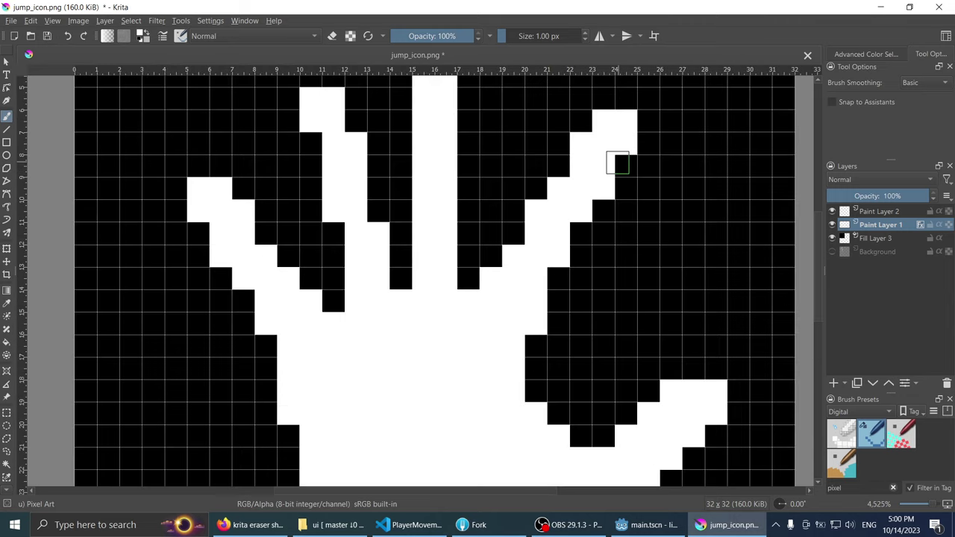
pyautogui.click(581, 232)
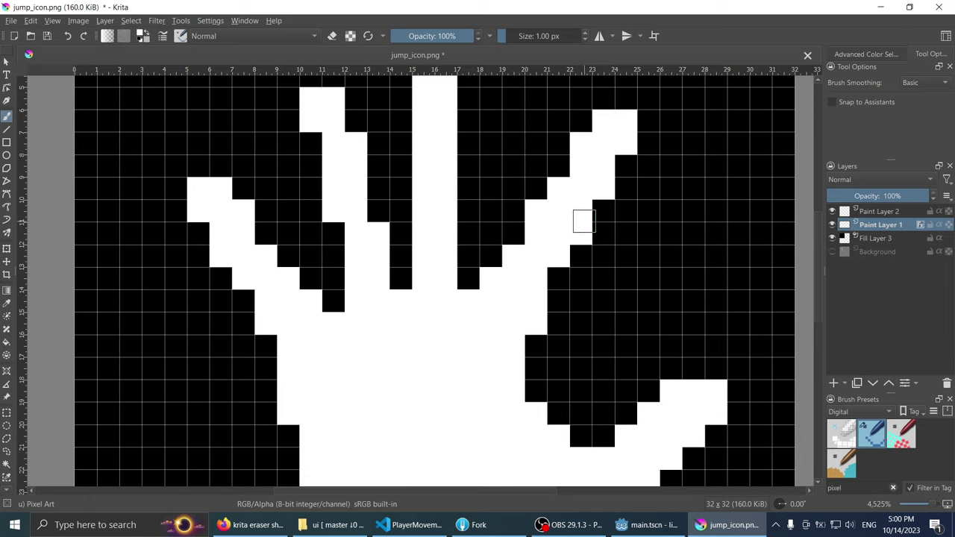
pyautogui.hotkey('ctrl', 'z')
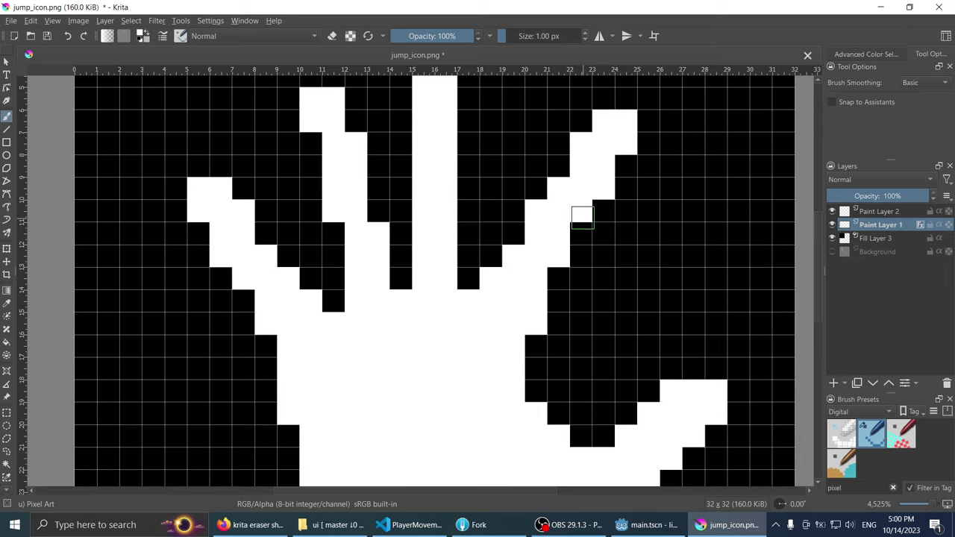
pyautogui.press('e')
pyautogui.click(605, 187)
pyautogui.press('e')
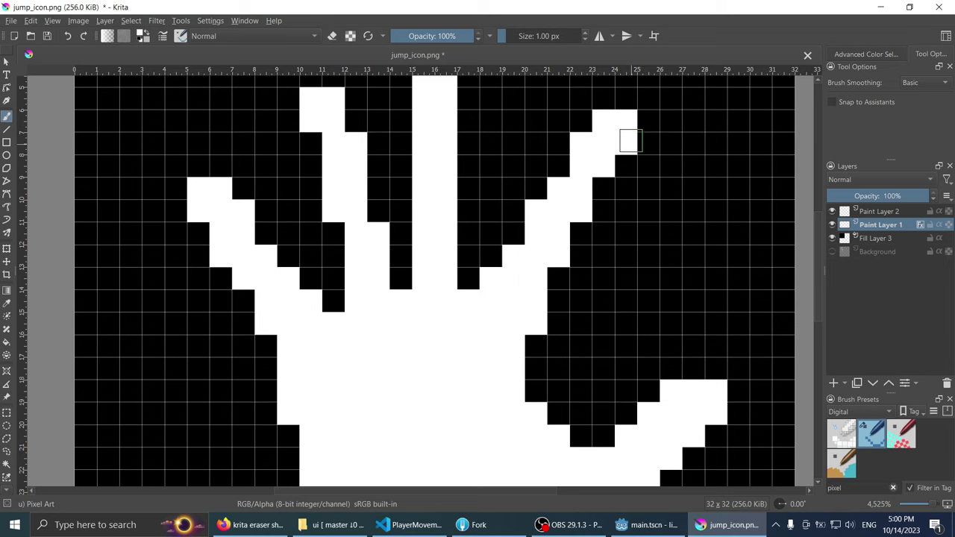
pyautogui.scroll(-3, 637, 161)
pyautogui.scroll(3, 619, 187)
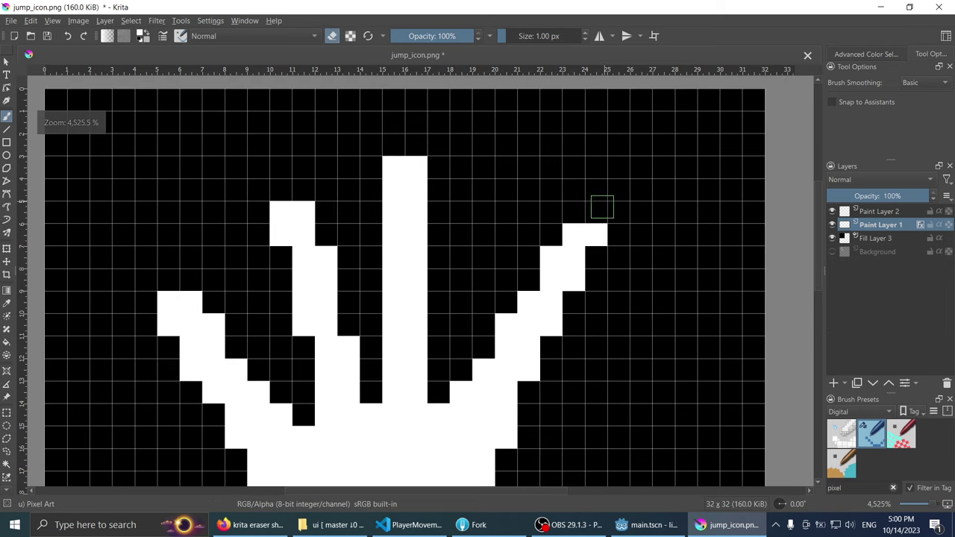
pyautogui.click(552, 234)
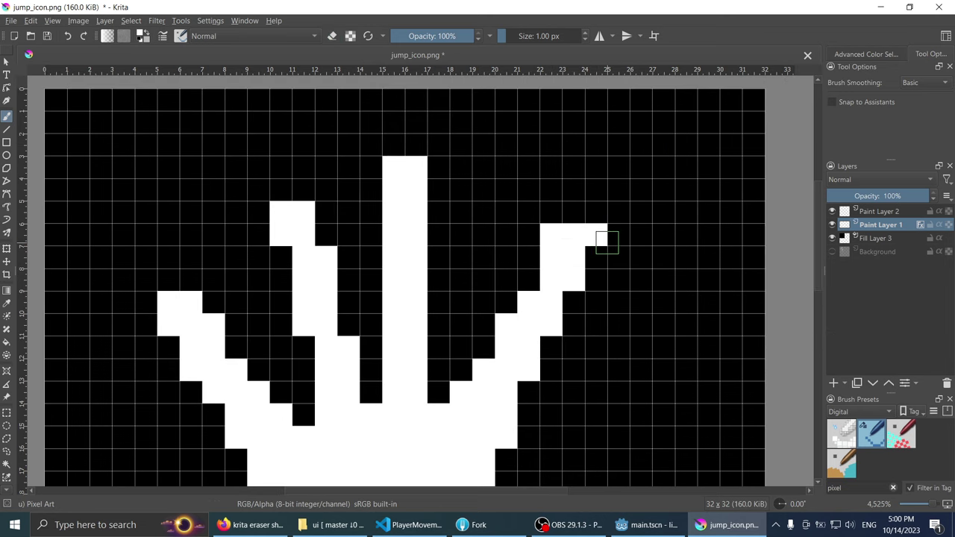
pyautogui.press('e')
pyautogui.click(595, 234)
pyautogui.scroll(-3, 636, 232)
pyautogui.scroll(1, 634, 246)
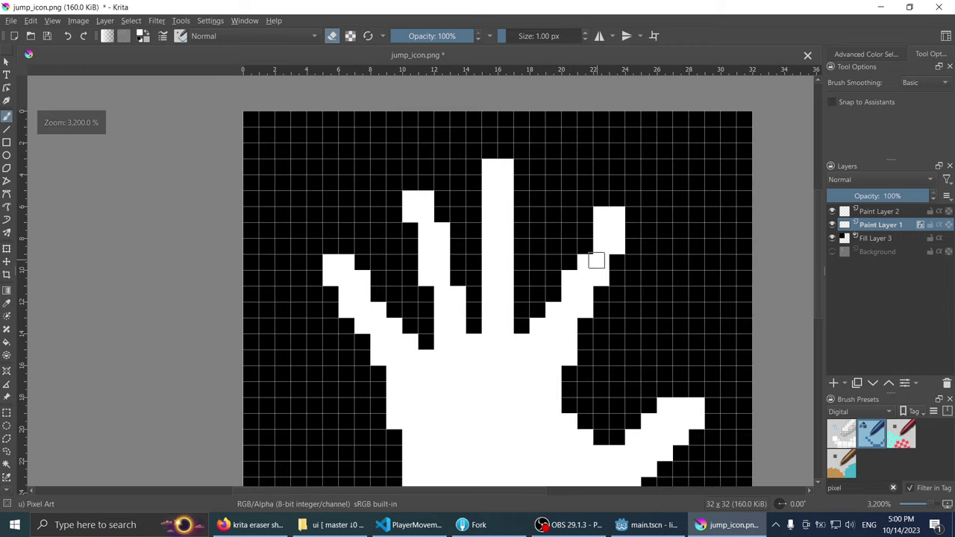
pyautogui.scroll(2, 570, 351)
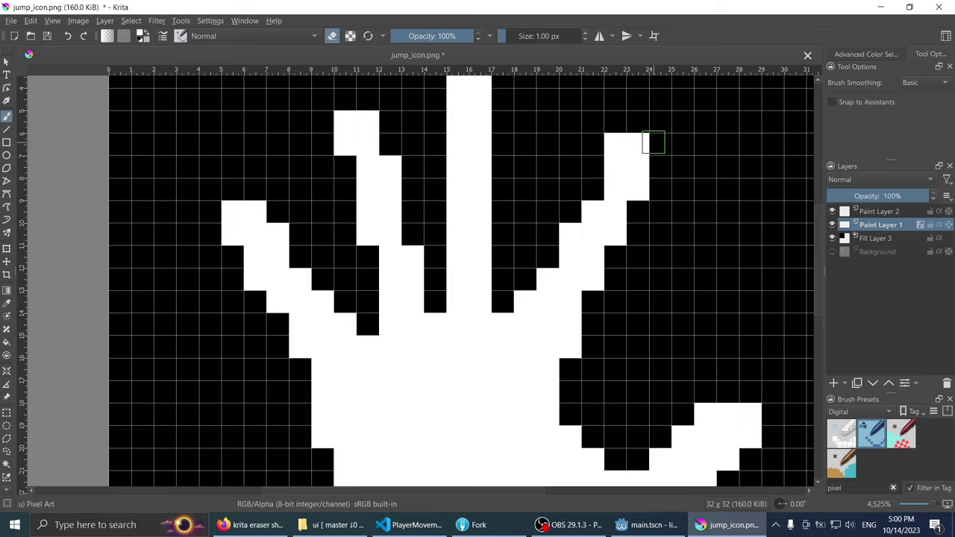
pyautogui.press('e')
pyautogui.click(593, 189)
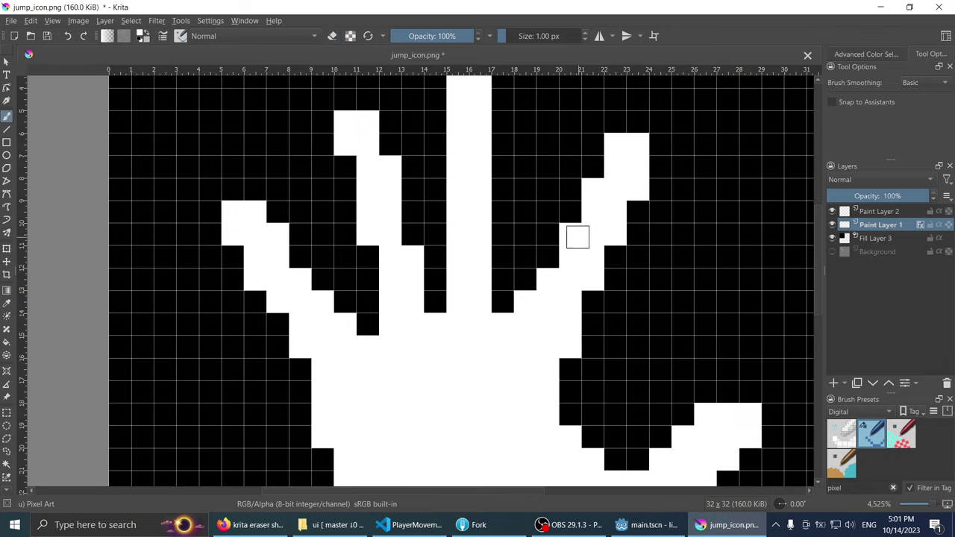
# Step: Erase the palm's bottom-left corner pixel and its bottom white row
pyautogui.scroll(-3, 579, 224)
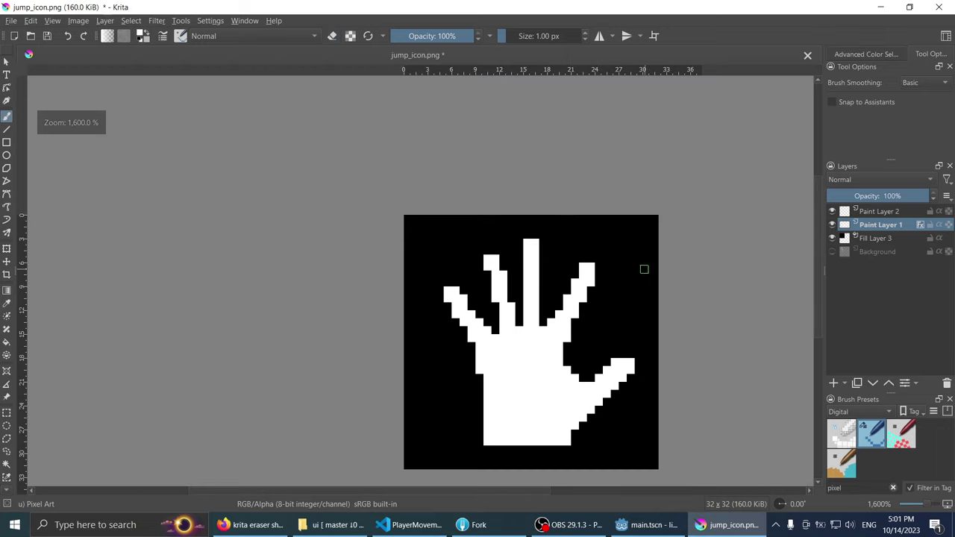
pyautogui.scroll(-2, 644, 268)
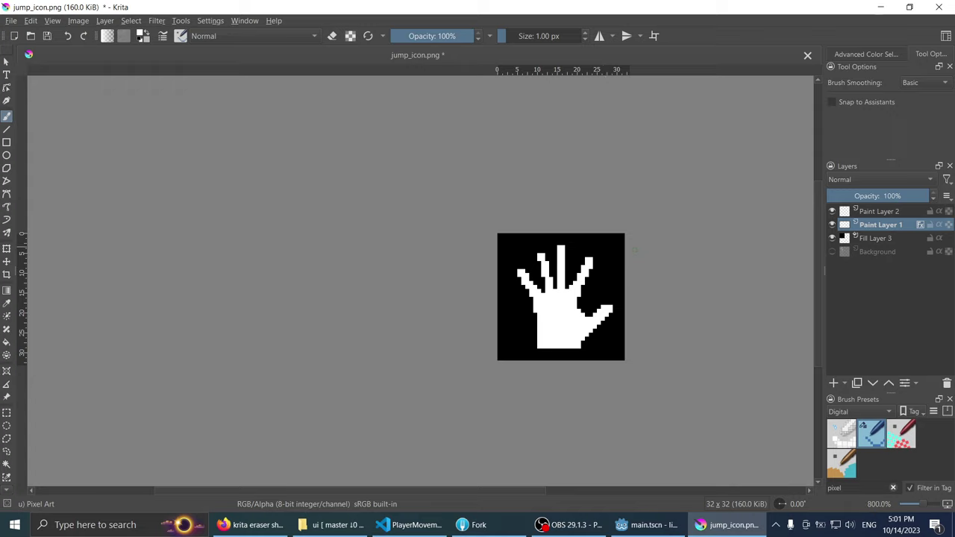
pyautogui.scroll(-1, 543, 284)
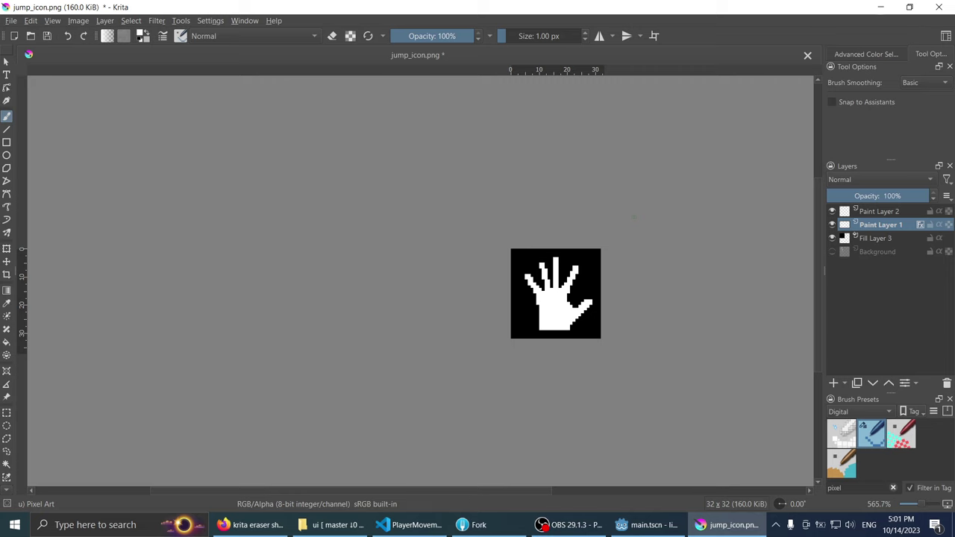
pyautogui.scroll(5, 547, 358)
pyautogui.scroll(-1, 470, 366)
pyautogui.scroll(1, 569, 323)
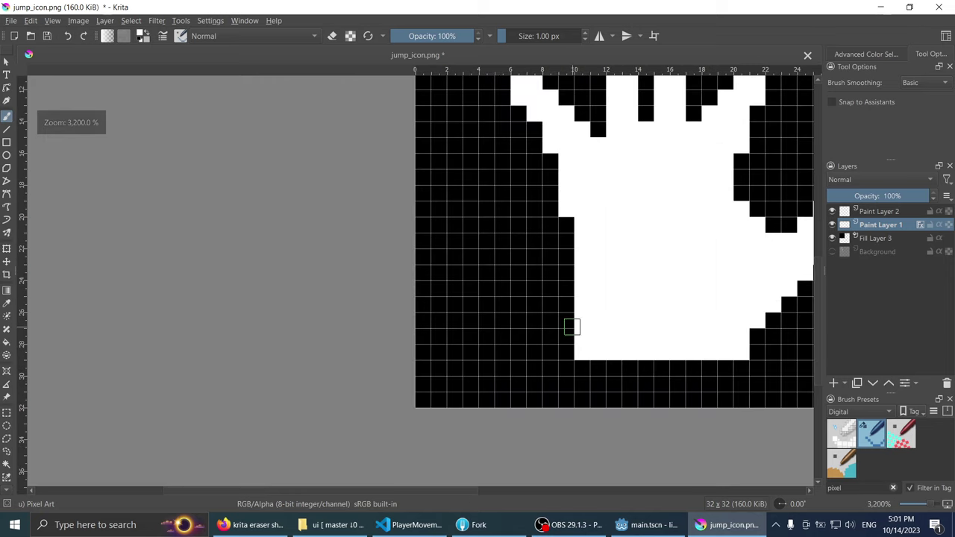
pyautogui.scroll(-2, 577, 323)
pyautogui.scroll(1, 648, 311)
pyautogui.scroll(1, 641, 328)
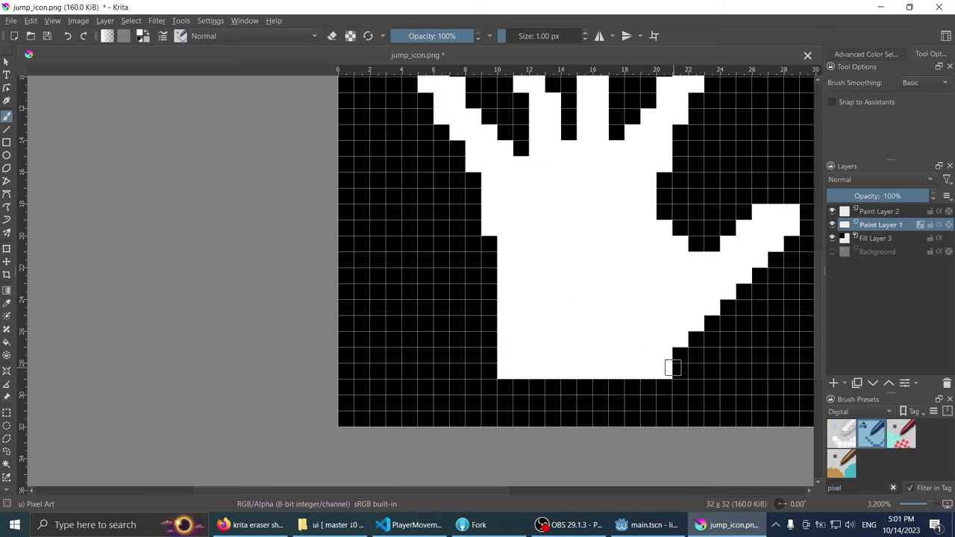
pyautogui.click(473, 356)
pyautogui.press('e')
pyautogui.moveTo(505, 371); pyautogui.dragTo(537, 370)
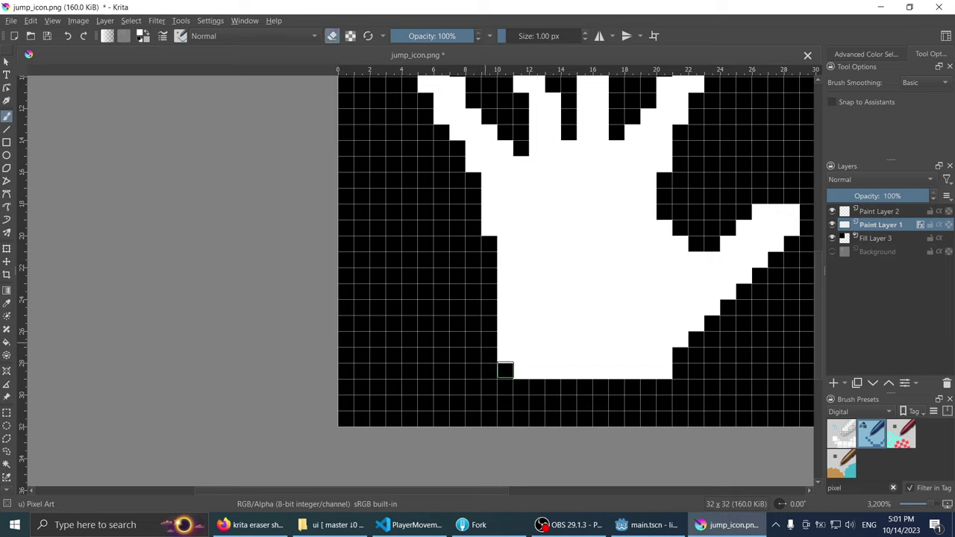
pyautogui.moveTo(675, 371); pyautogui.dragTo(514, 355)
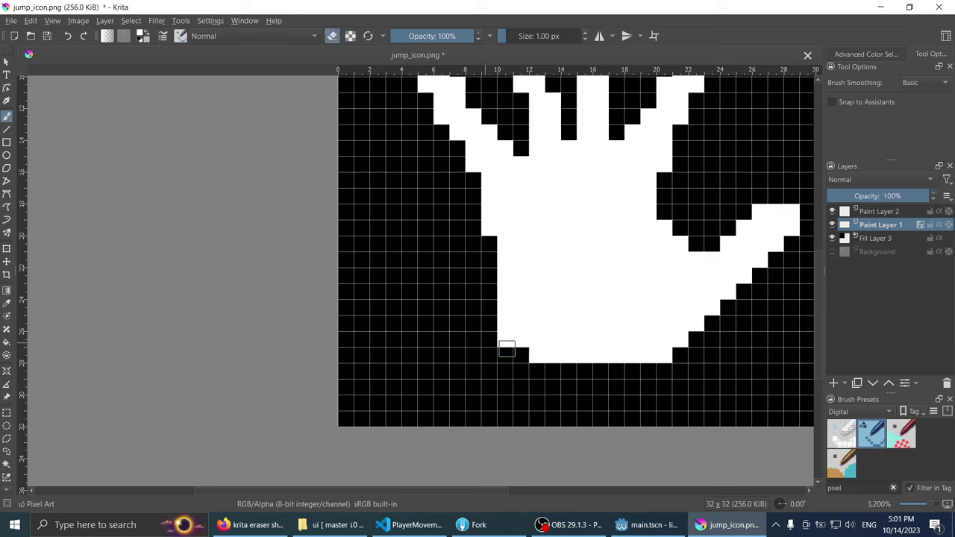
pyautogui.hotkey('ctrl', 'z')
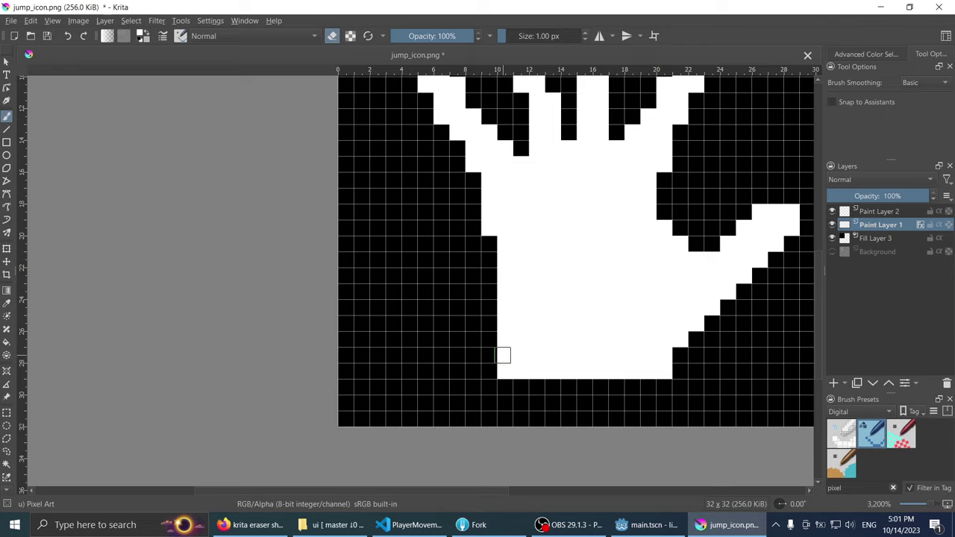
pyautogui.hotkey('ctrl', 'shift', 'z')
pyautogui.scroll(-3, 463, 341)
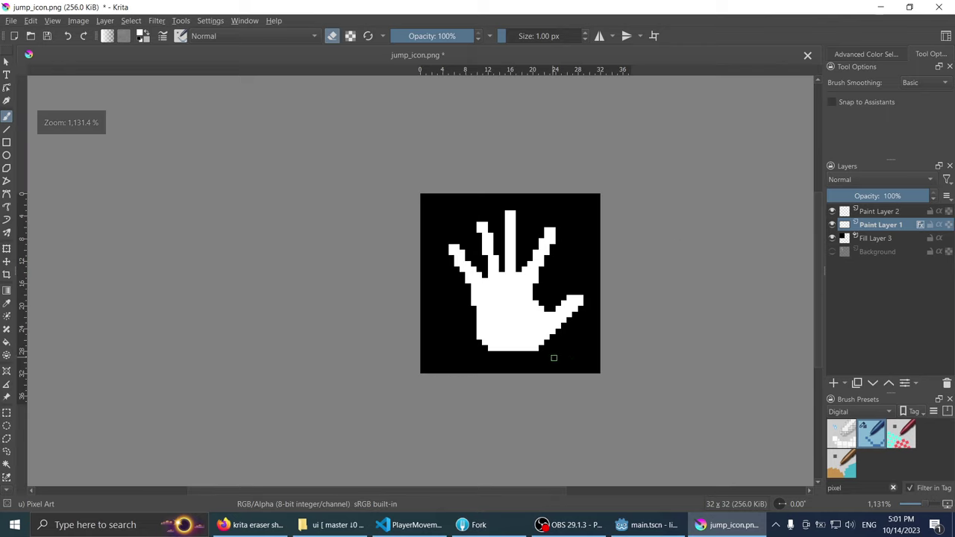
pyautogui.scroll(2, 552, 356)
pyautogui.scroll(-2, 641, 377)
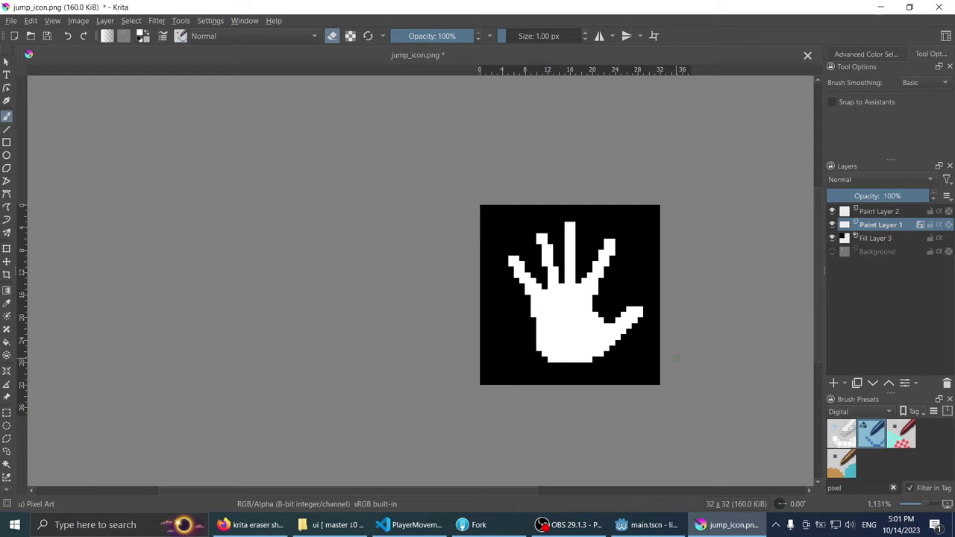
pyautogui.scroll(-2, 675, 358)
pyautogui.scroll(1, 641, 328)
pyautogui.scroll(2, 649, 313)
pyautogui.scroll(-3, 537, 279)
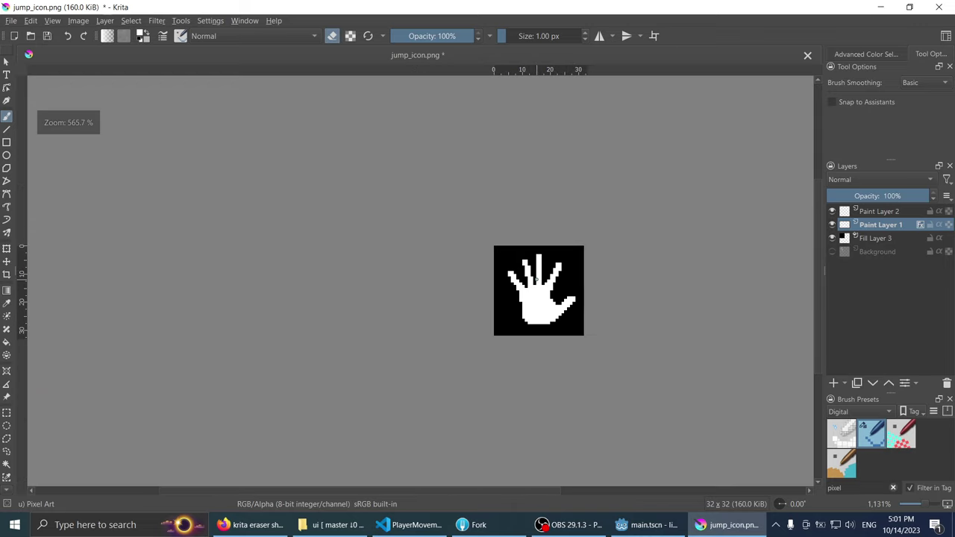
pyautogui.scroll(3, 539, 280)
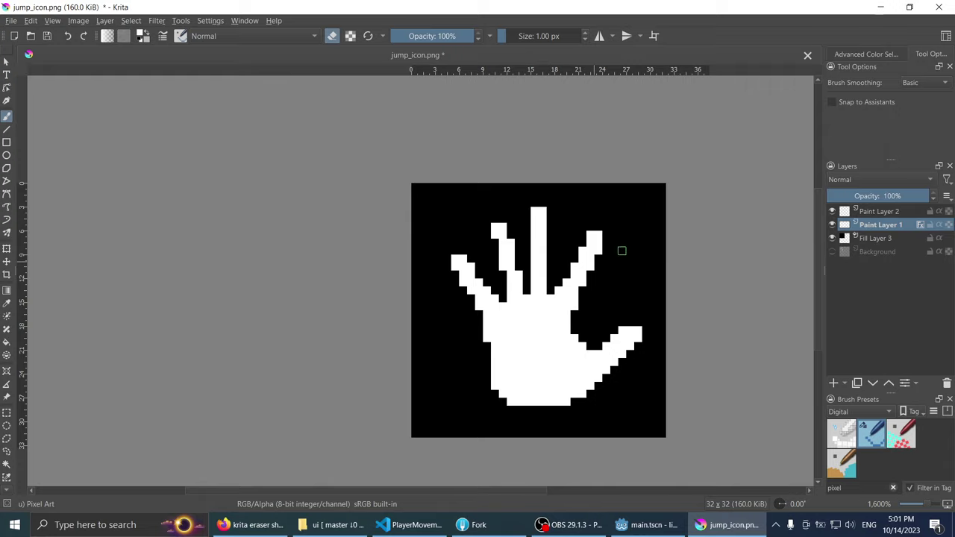
pyautogui.scroll(-5, 563, 309)
pyautogui.scroll(3, 522, 313)
pyautogui.scroll(-3, 485, 321)
pyautogui.scroll(6, 461, 316)
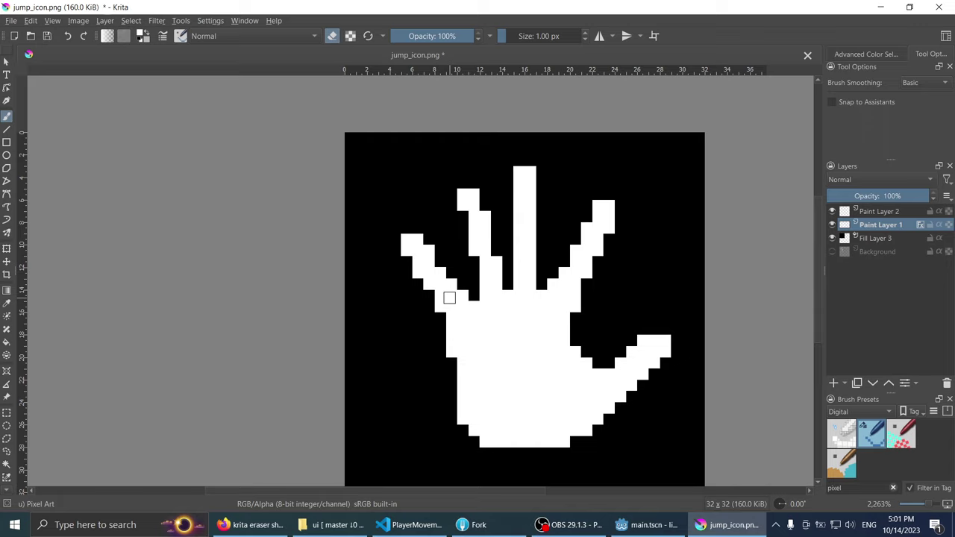
pyautogui.click(832, 225)
pyautogui.click(831, 224)
pyautogui.click(882, 238)
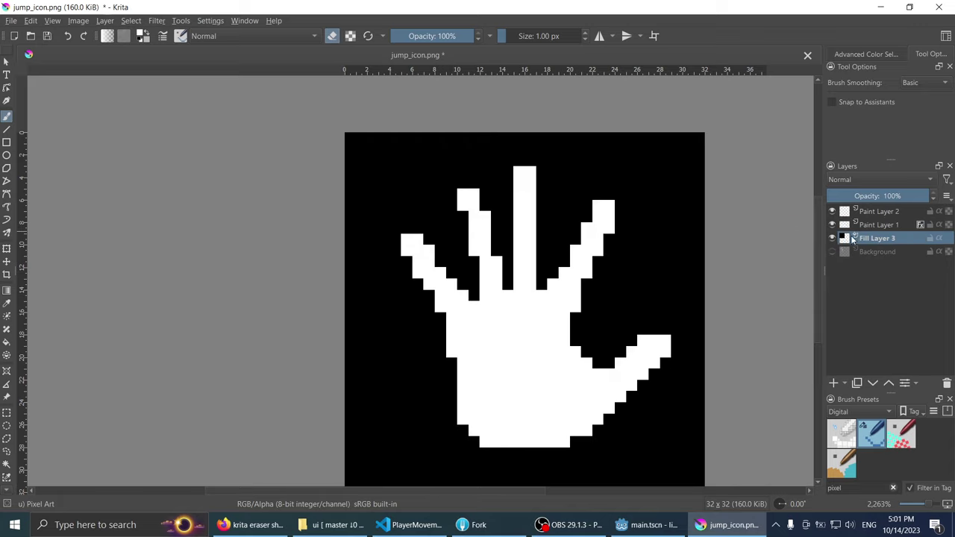
# Step: Add Fill Layer 4 filled with blue #2480c7 behind the outlined hand
pyautogui.click(847, 385)
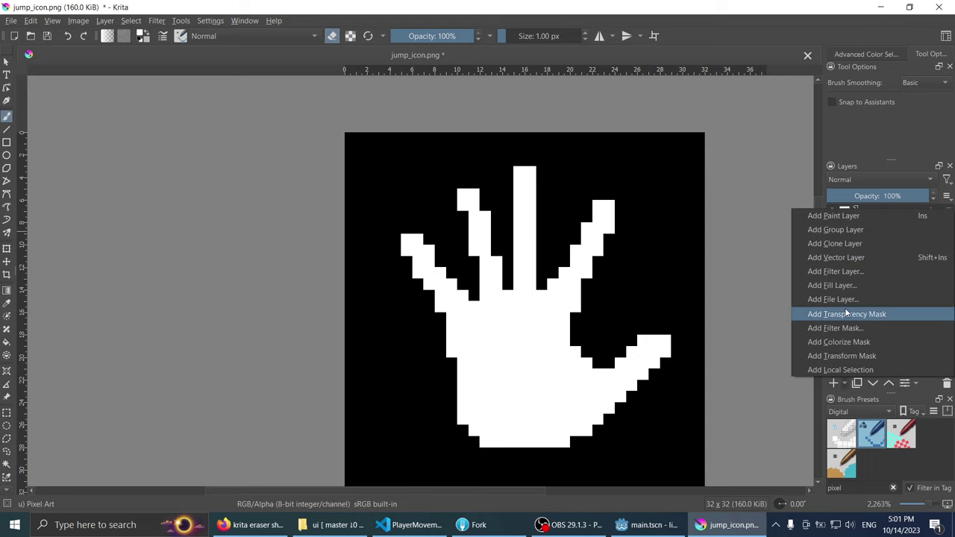
pyautogui.click(855, 285)
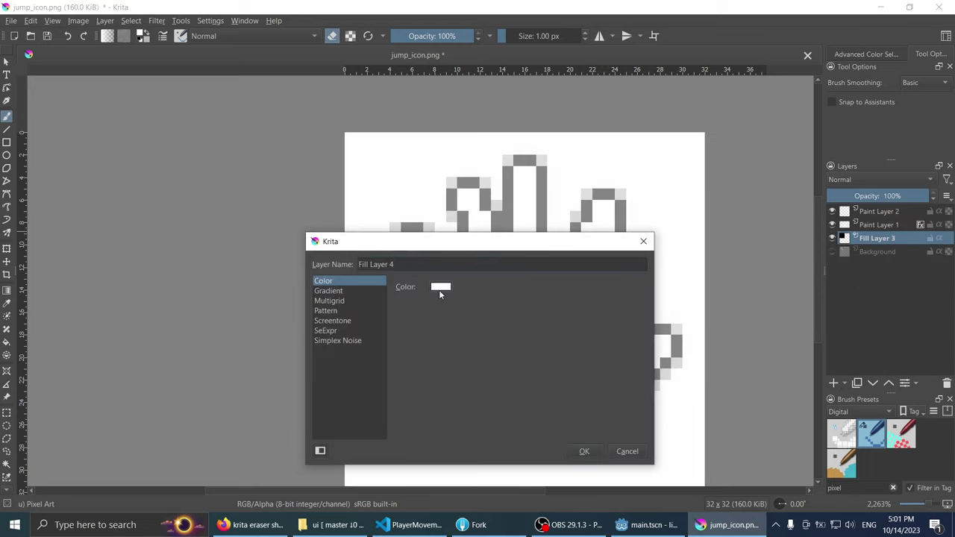
pyautogui.click(440, 287)
pyautogui.moveTo(414, 307)
pyautogui.mouseDown()
pyautogui.moveTo(440, 309)
pyautogui.moveTo(424, 286)
pyautogui.moveTo(440, 306)
pyautogui.moveTo(420, 295)
pyautogui.mouseUp()
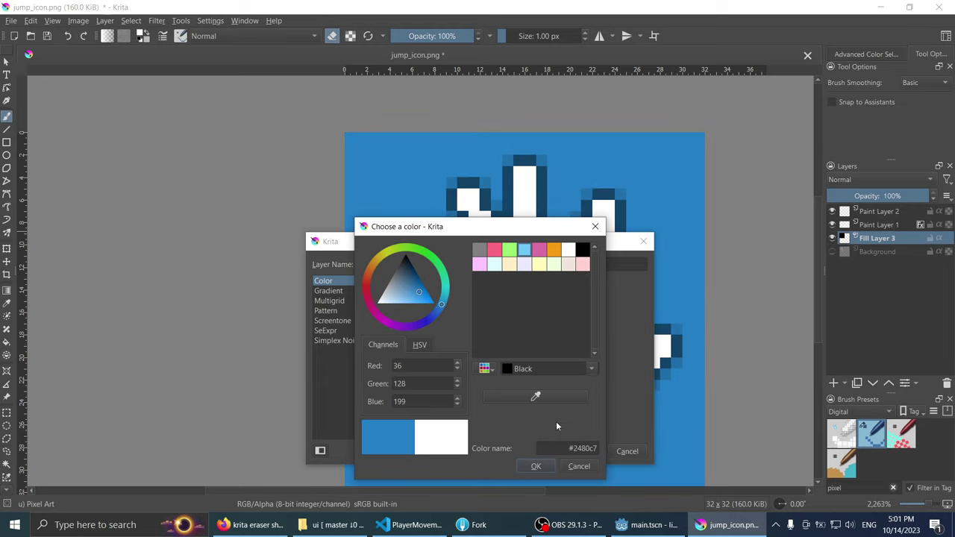
pyautogui.click(530, 466)
pyautogui.click(575, 453)
# Step: On Paint Layer 1, paint two dark outline pixels between the fingers
pyautogui.scroll(-2, 405, 223)
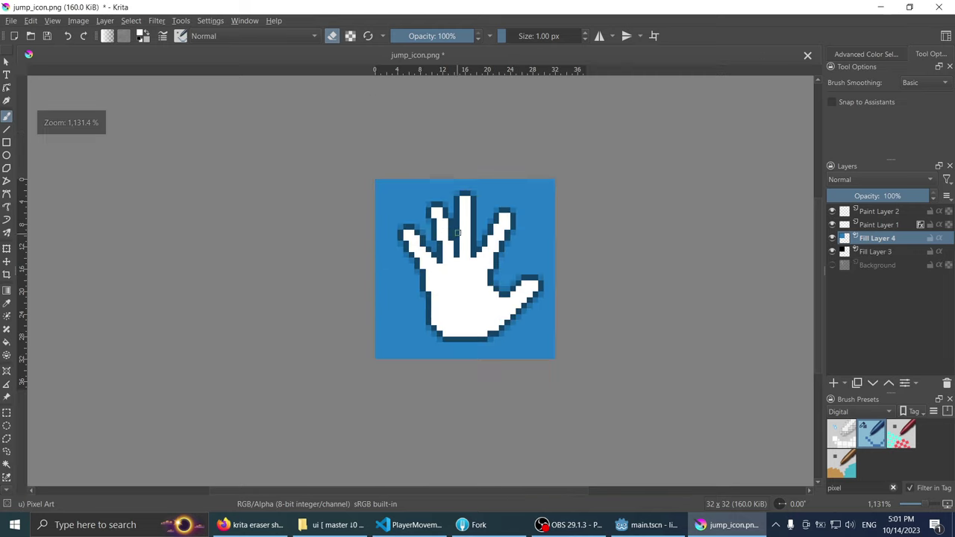
pyautogui.scroll(1, 466, 222)
pyautogui.scroll(-1, 465, 221)
pyautogui.scroll(1, 498, 303)
pyautogui.scroll(-2, 488, 279)
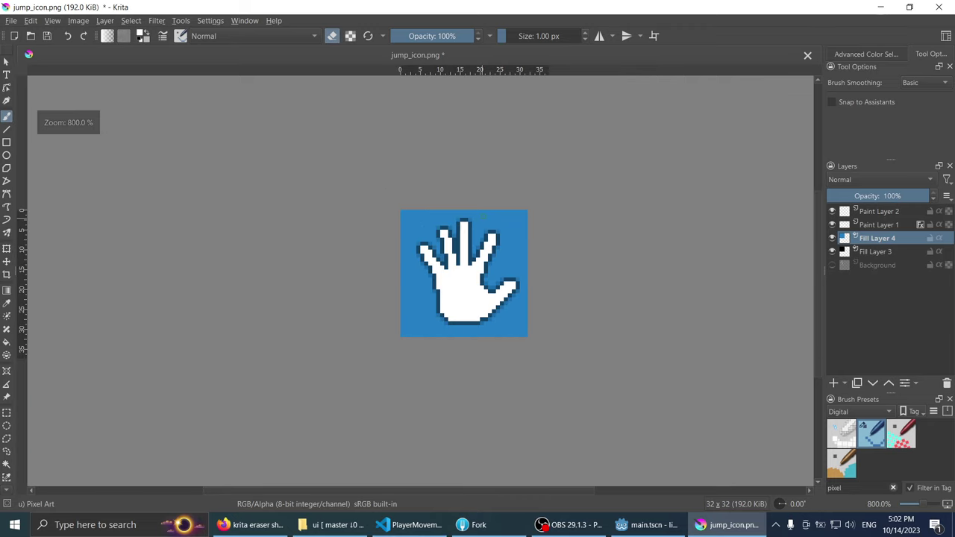
pyautogui.scroll(2, 473, 230)
pyautogui.scroll(-3, 473, 231)
pyautogui.scroll(2, 478, 299)
pyautogui.scroll(-1, 477, 306)
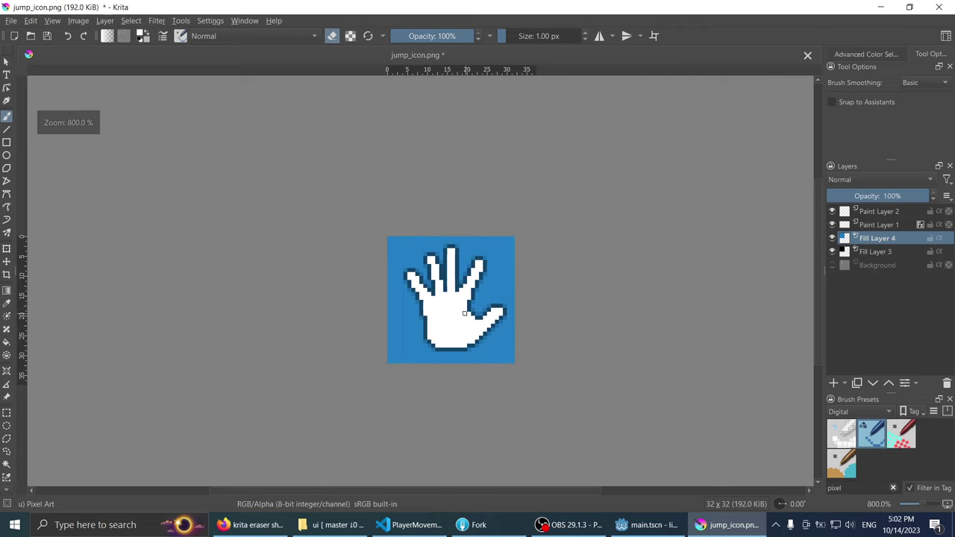
pyautogui.scroll(2, 477, 305)
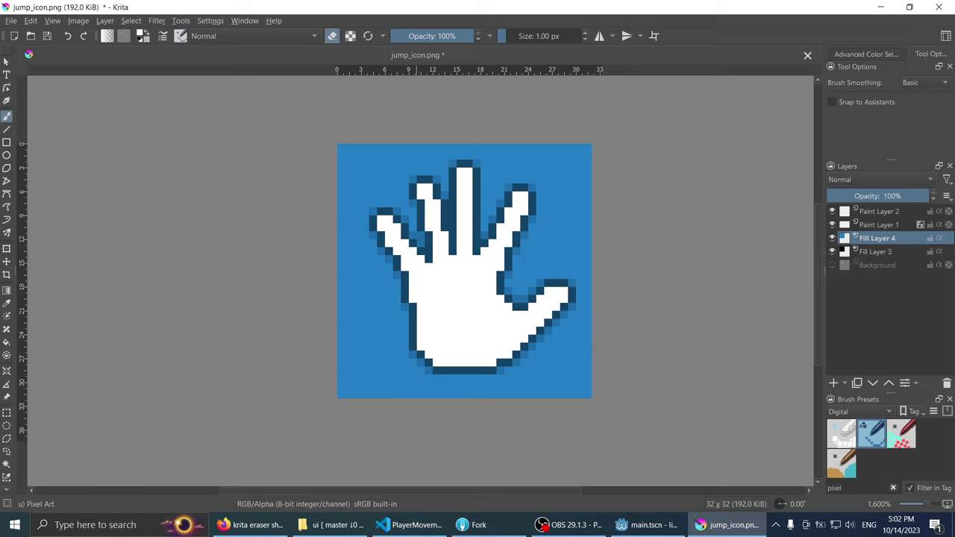
pyautogui.scroll(3, 461, 158)
pyautogui.scroll(-2, 445, 180)
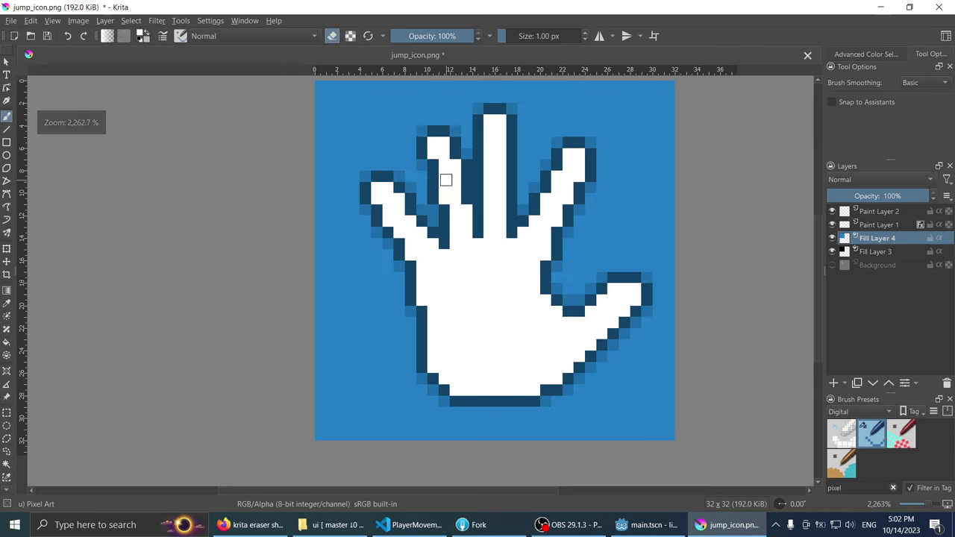
pyautogui.scroll(1, 440, 200)
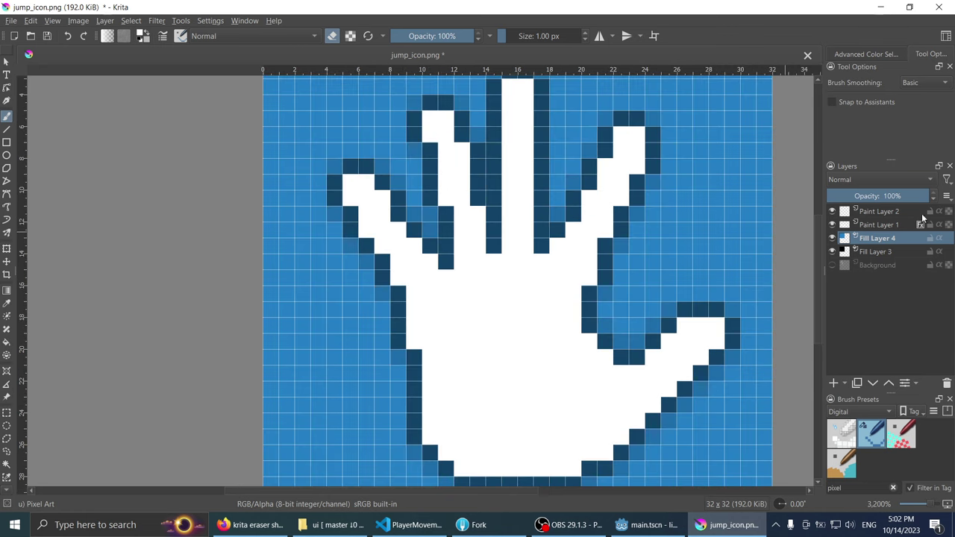
pyautogui.click(879, 225)
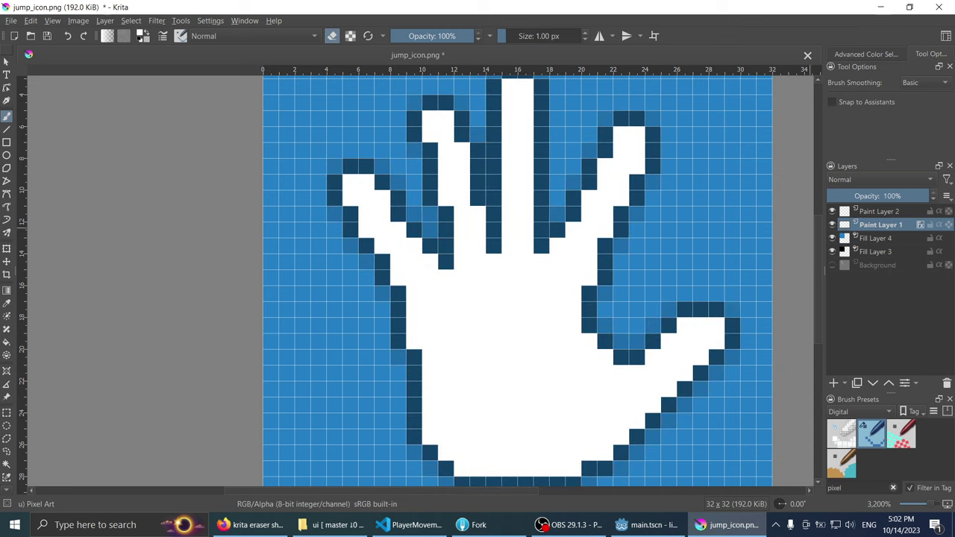
pyautogui.scroll(1, 505, 208)
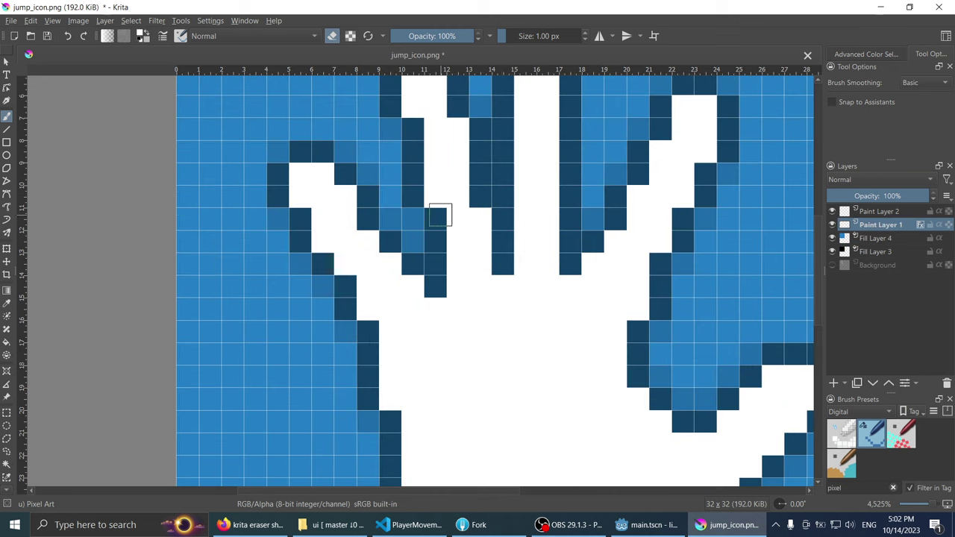
pyautogui.press('e')
pyautogui.moveTo(414, 218); pyautogui.dragTo(436, 239)
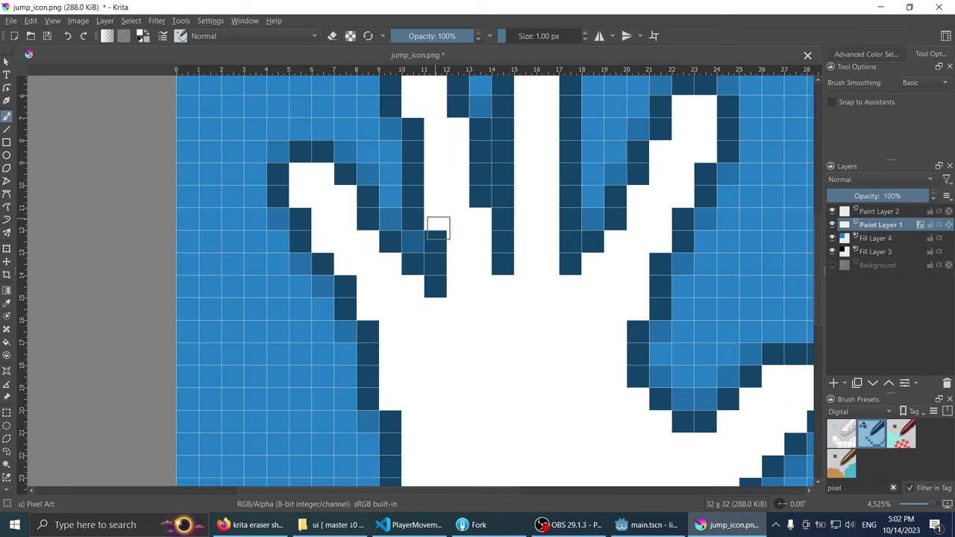
# Step: Erase the stray dark pixel atop the index finger
pyautogui.press('e')
pyautogui.scroll(-3, 472, 227)
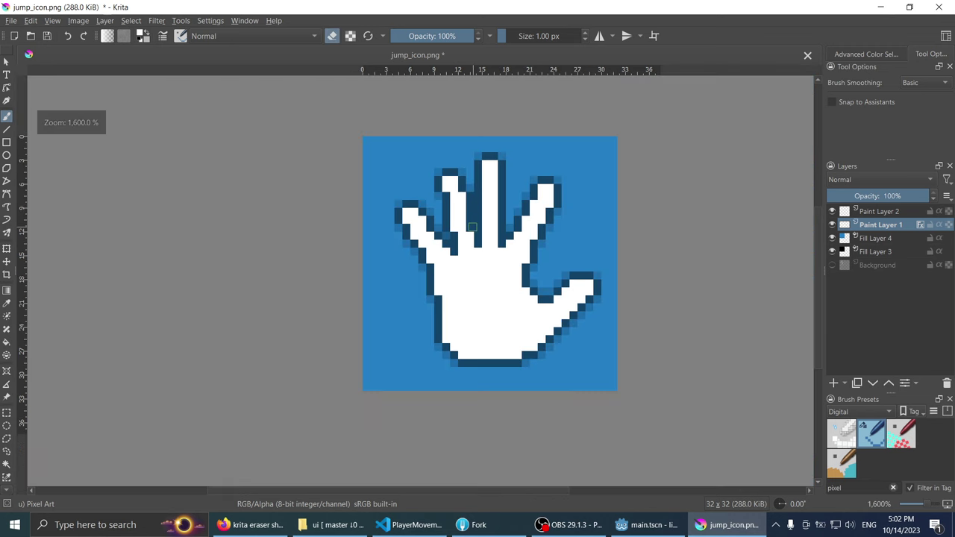
pyautogui.scroll(2, 477, 177)
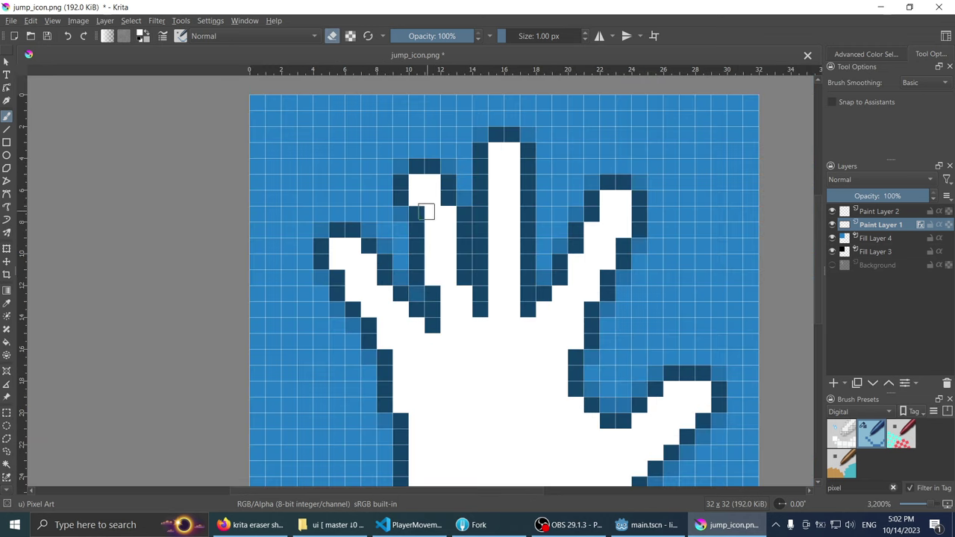
pyautogui.click(418, 217)
pyautogui.press('e')
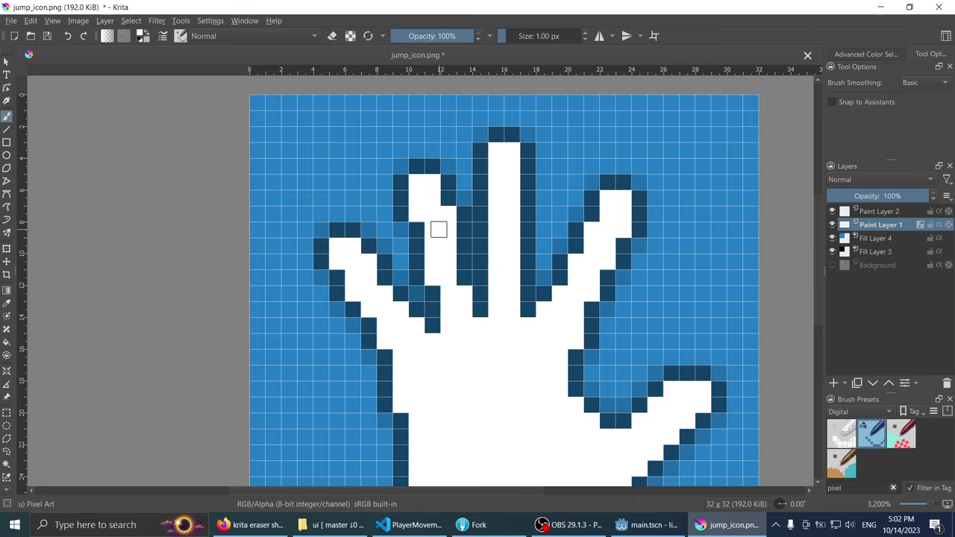
pyautogui.press('e')
pyautogui.scroll(-5, 437, 226)
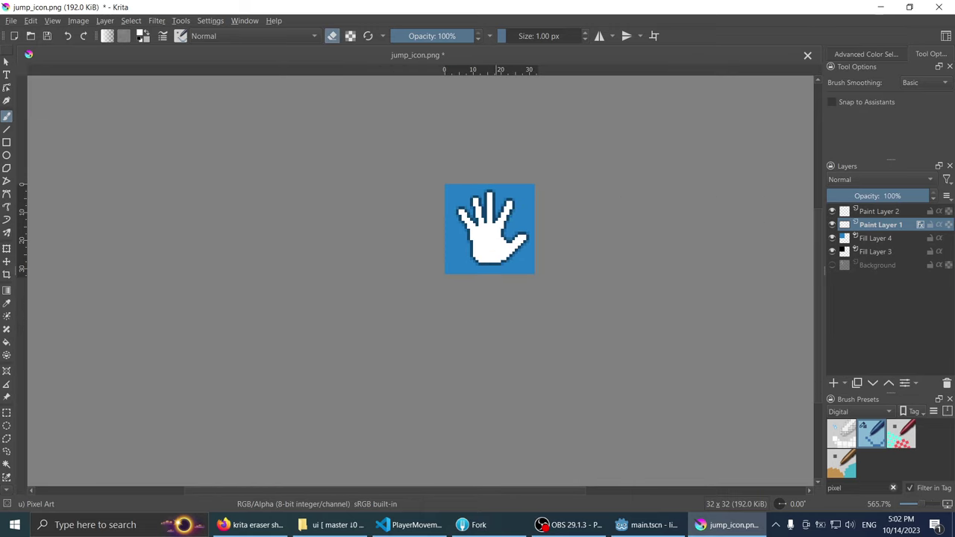
pyautogui.scroll(2, 502, 142)
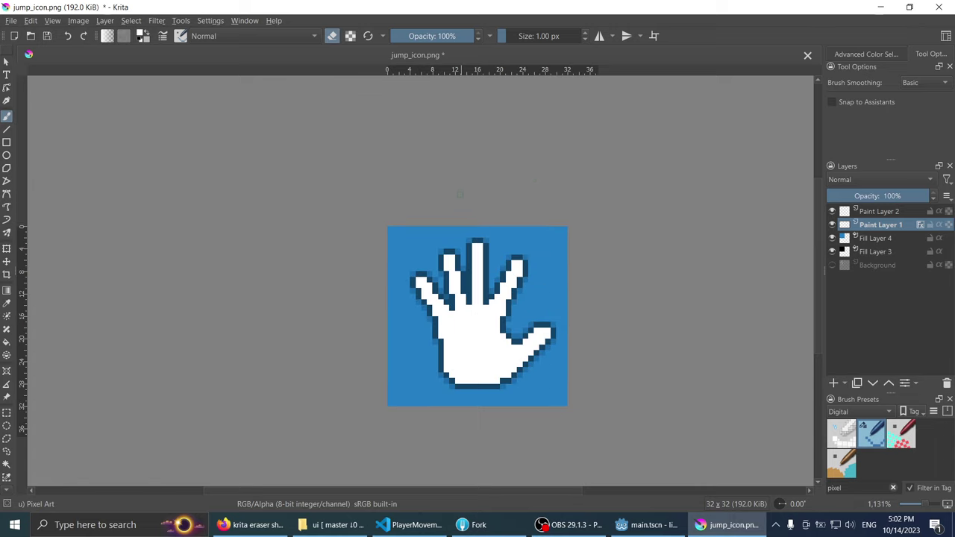
pyautogui.scroll(-1, 521, 295)
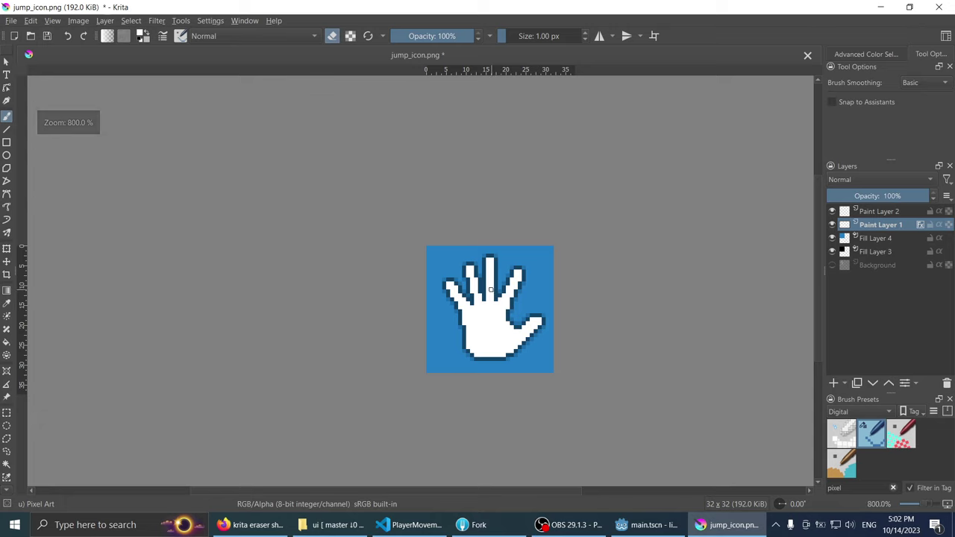
pyautogui.scroll(1, 515, 327)
pyautogui.scroll(1, 506, 315)
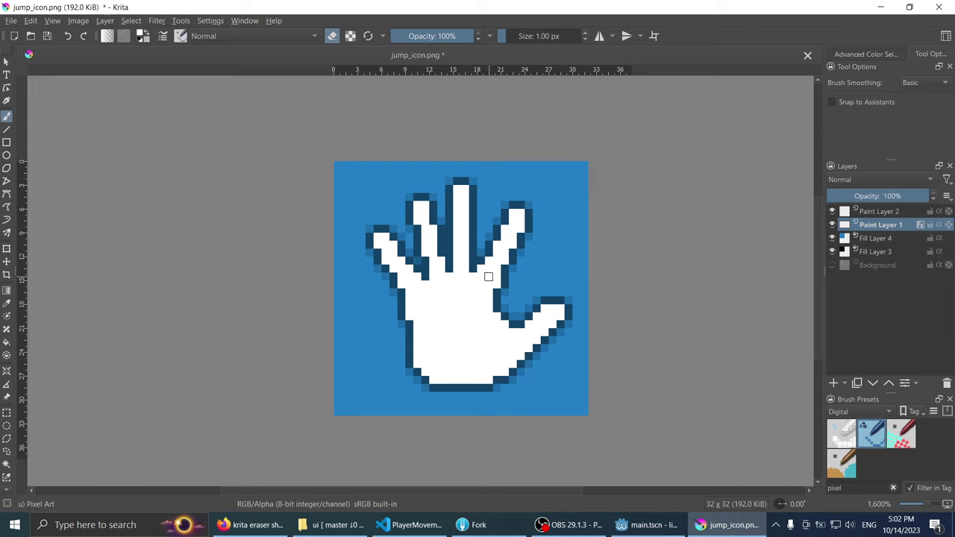
pyautogui.press('e')
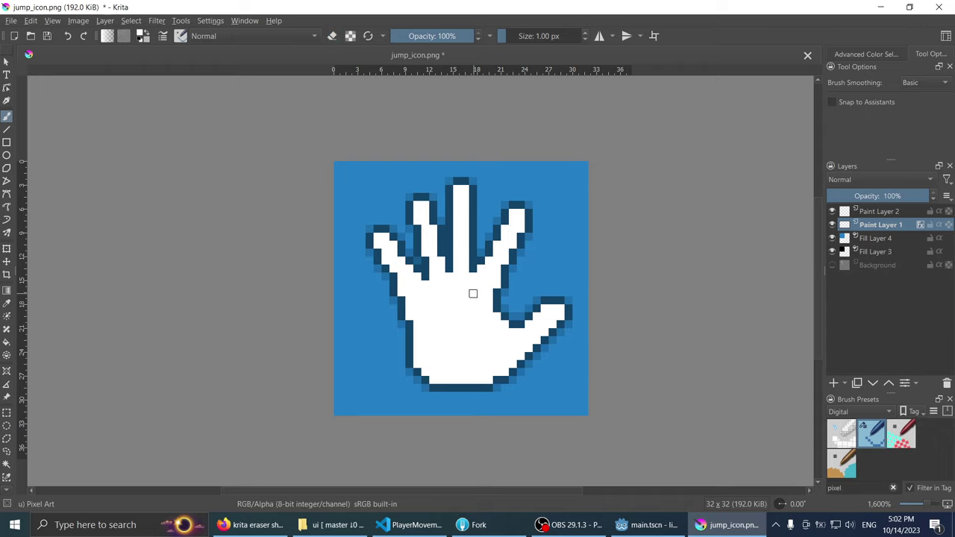
pyautogui.scroll(-4, 465, 273)
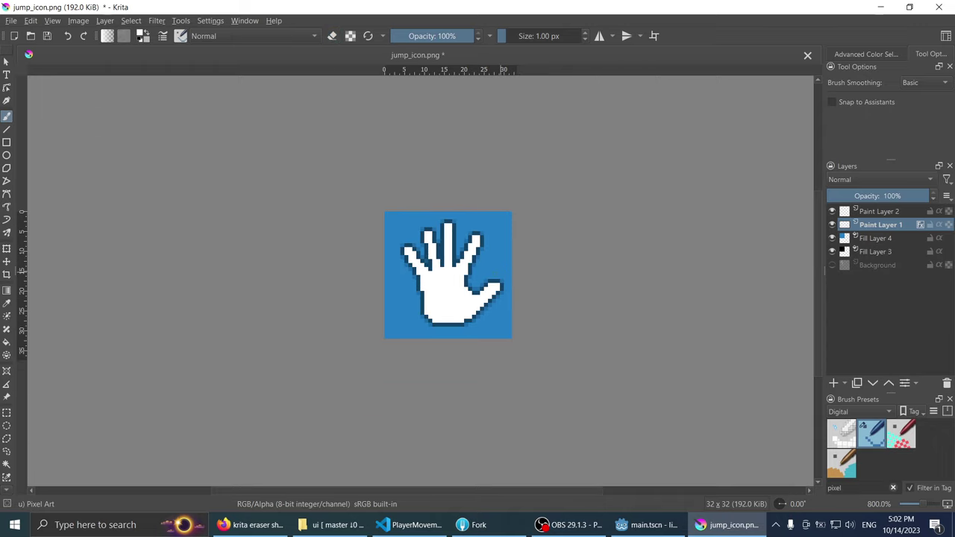
pyautogui.scroll(3, 462, 288)
pyautogui.scroll(-5, 462, 287)
pyautogui.scroll(1, 466, 278)
pyautogui.scroll(2, 467, 274)
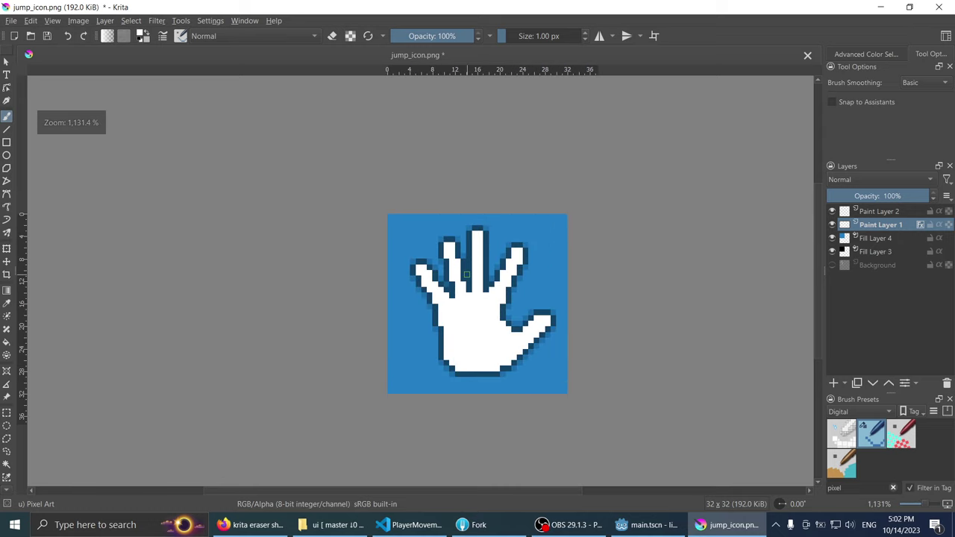
pyautogui.scroll(1, 467, 274)
pyautogui.scroll(1, 467, 275)
pyautogui.scroll(-2, 463, 272)
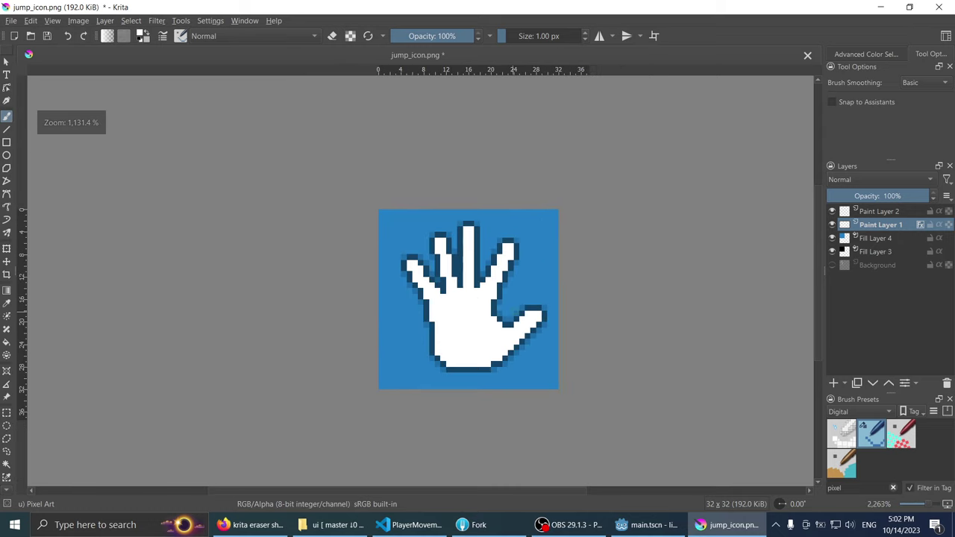
pyautogui.hotkey('ctrl', 'r')
# Step: Select the lower hand plus the area right of the thumb and nudge it one pixel up and back with Transform
pyautogui.scroll(1, 457, 336)
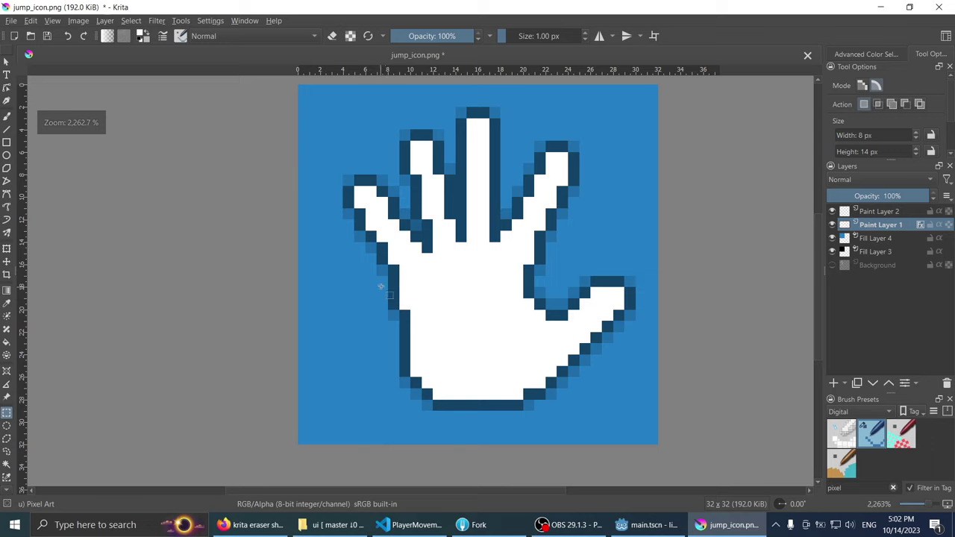
pyautogui.moveTo(377, 286); pyautogui.dragTo(624, 431)
pyautogui.keyDown('shift'); pyautogui.moveTo(556, 242); pyautogui.dragTo(647, 344); pyautogui.keyUp('shift')
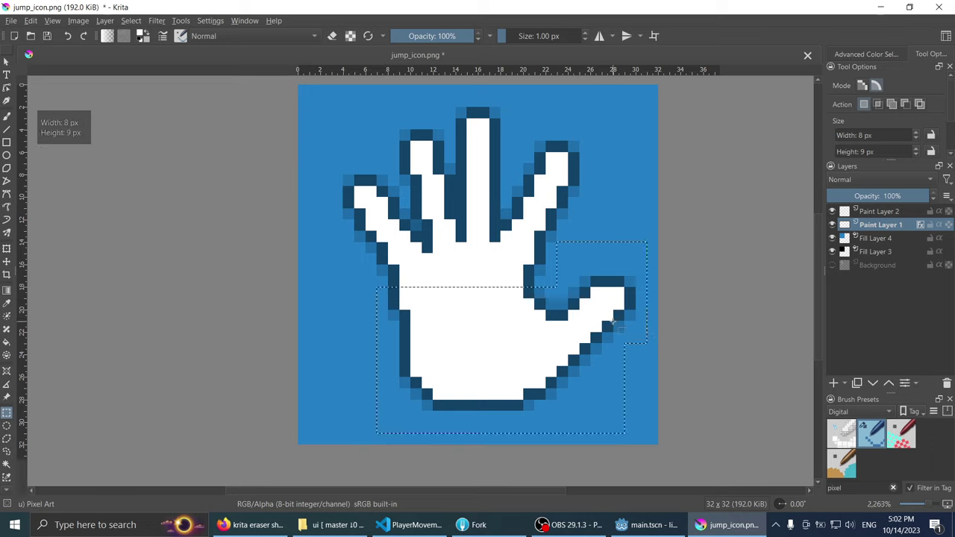
pyautogui.hotkey('ctrl', 't')
pyautogui.press('Up')
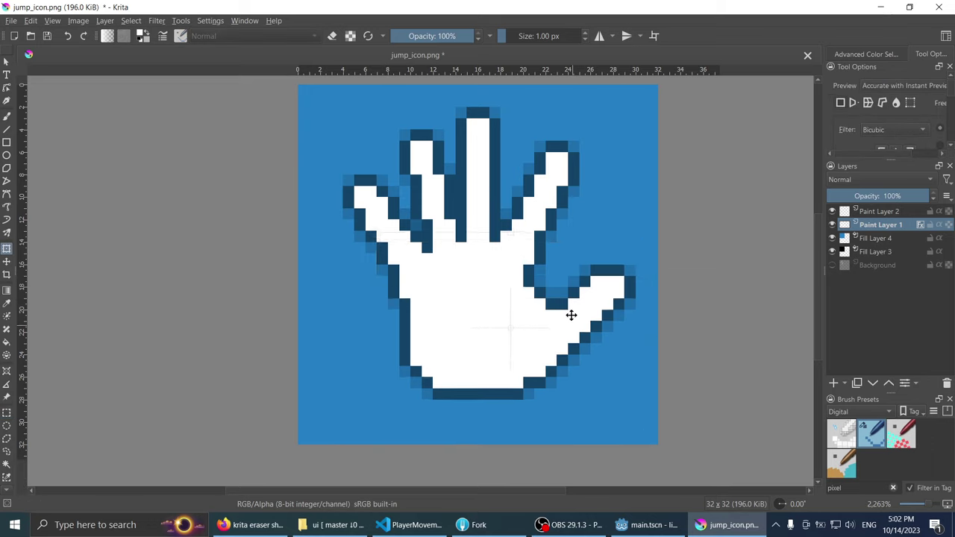
pyautogui.press('Down')
pyautogui.press('Up')
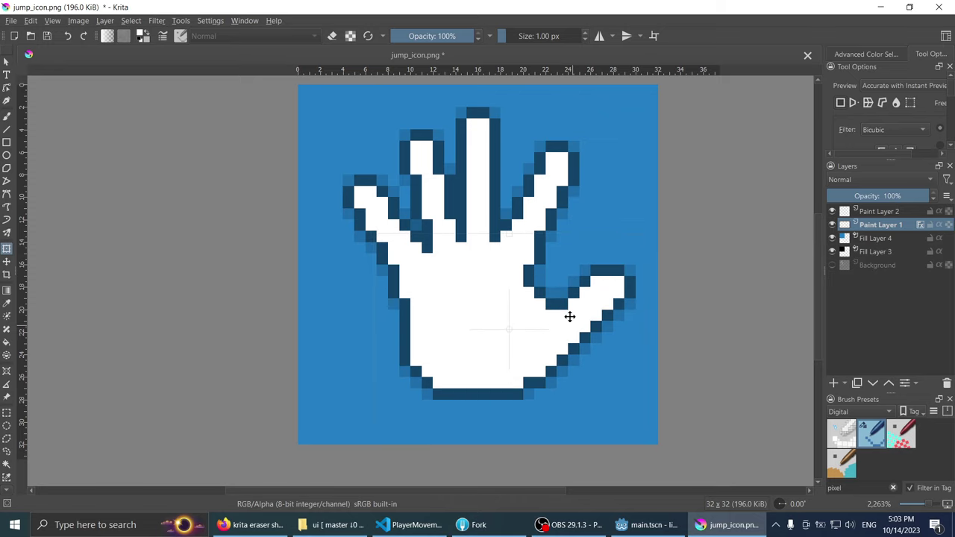
pyautogui.press('Down')
pyautogui.press('Up')
pyautogui.scroll(-3, 531, 328)
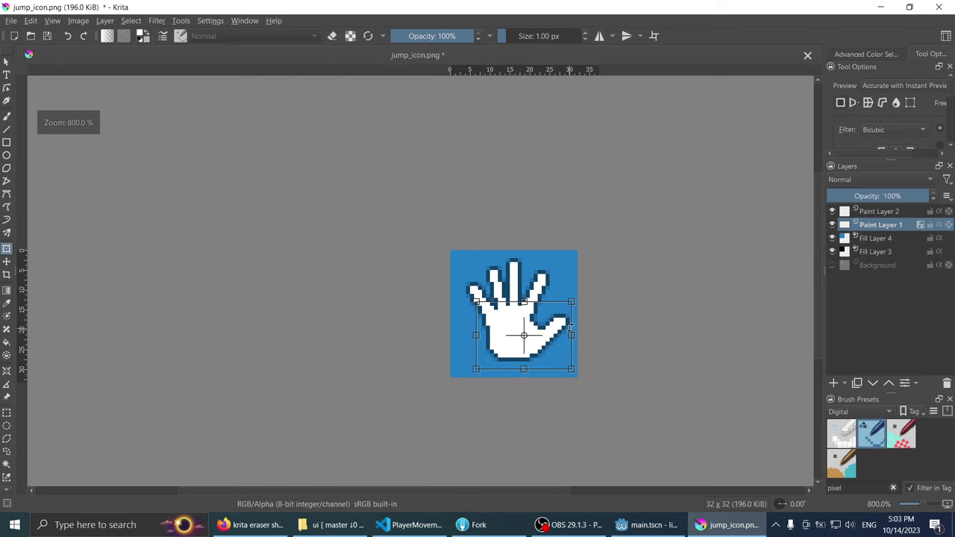
# Step: Erase the two outline pixels beside the thumb to blue using the Freehand Brush in eraser mode
pyautogui.press('b')
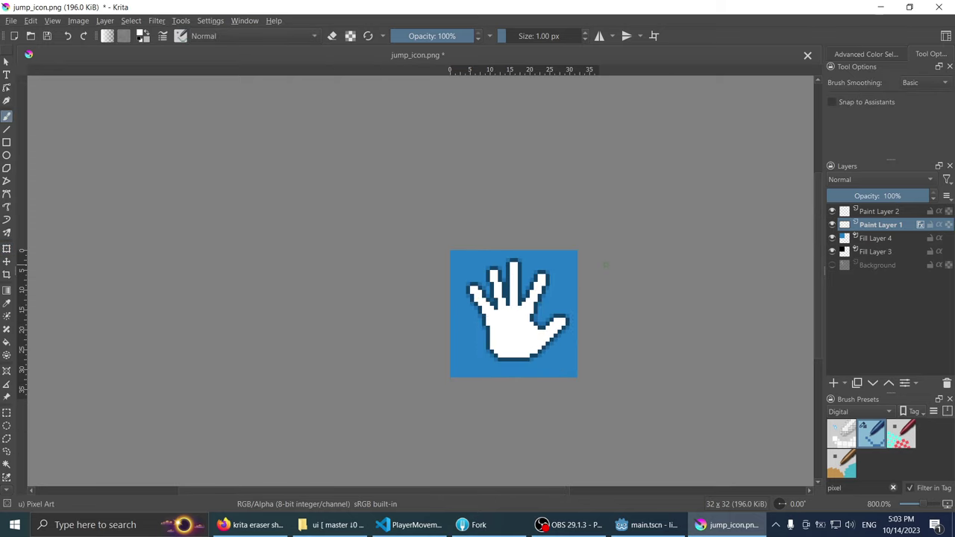
pyautogui.scroll(3, 606, 265)
pyautogui.scroll(-3, 589, 284)
pyautogui.scroll(3, 552, 309)
pyautogui.scroll(-3, 550, 307)
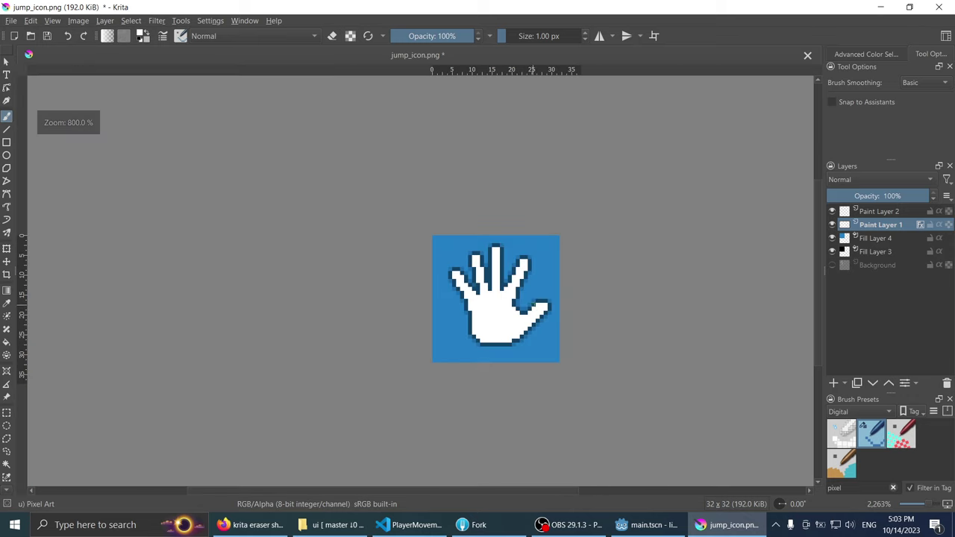
pyautogui.scroll(3, 534, 310)
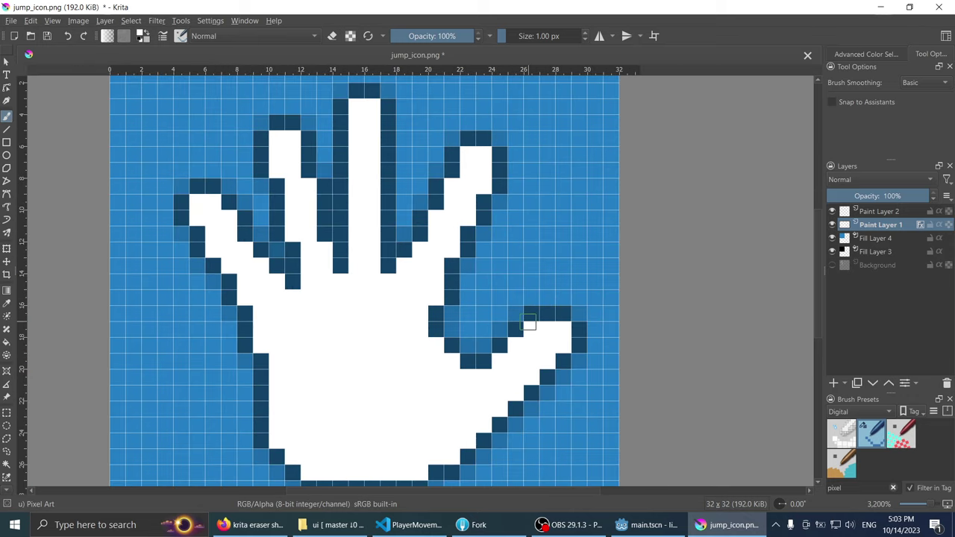
pyautogui.press('e')
pyautogui.moveTo(529, 323); pyautogui.dragTo(533, 328)
pyautogui.scroll(-2, 559, 288)
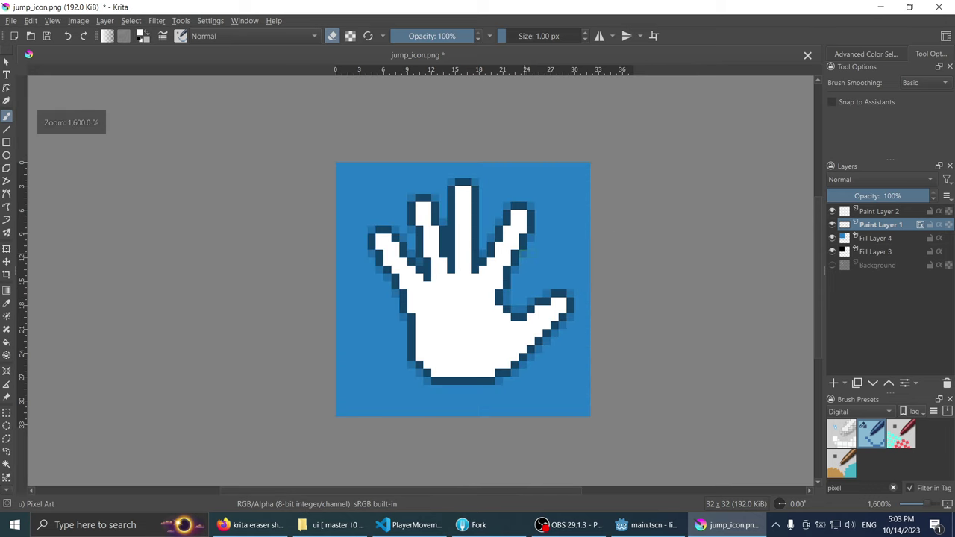
pyautogui.scroll(3, 533, 283)
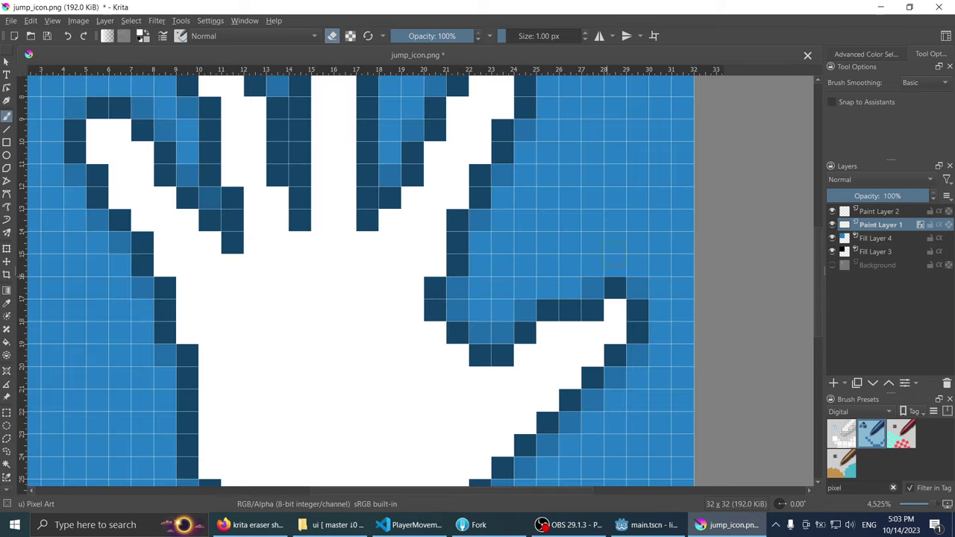
pyautogui.scroll(-4, 613, 253)
pyautogui.scroll(5, 618, 251)
pyautogui.scroll(-5, 618, 252)
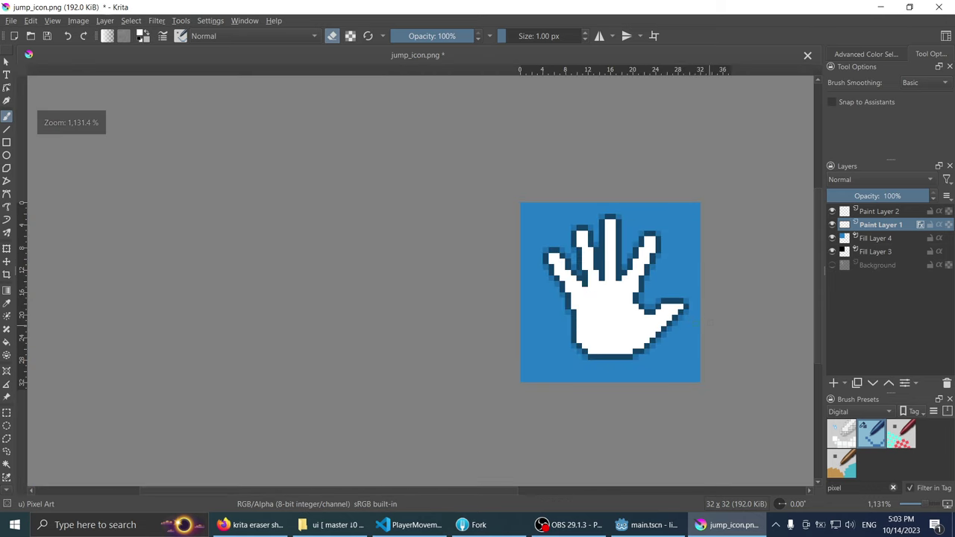
pyautogui.scroll(1, 706, 321)
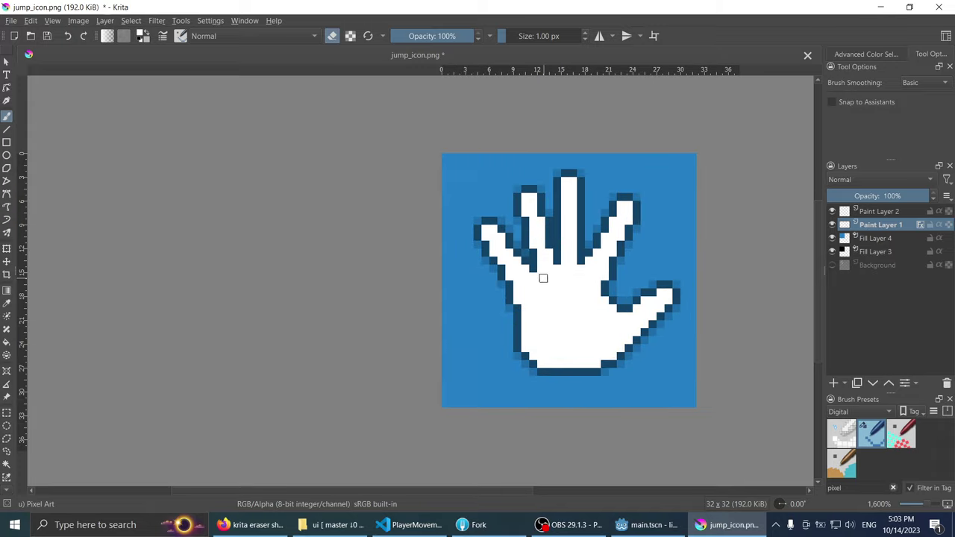
pyautogui.scroll(-3, 539, 280)
pyautogui.scroll(2, 573, 293)
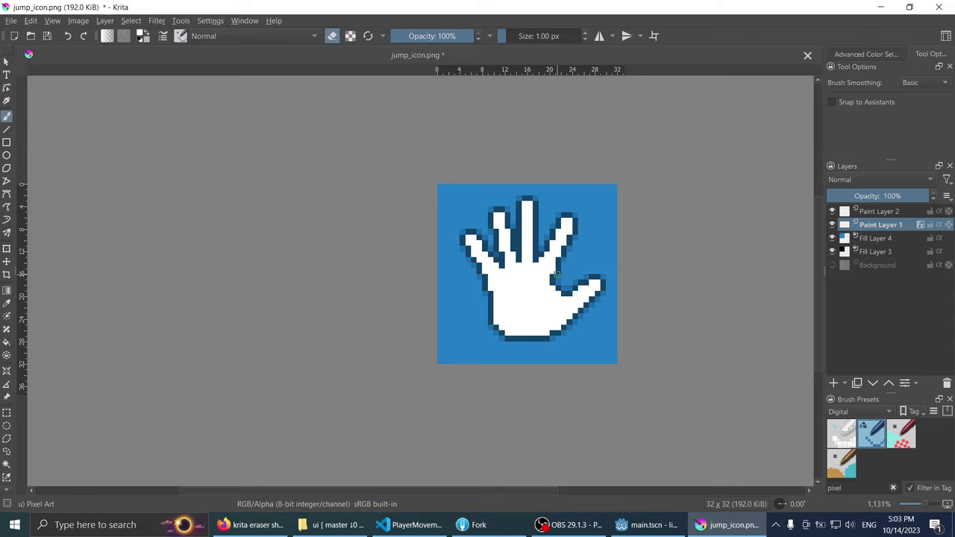
pyautogui.scroll(1, 558, 274)
pyautogui.scroll(-3, 504, 240)
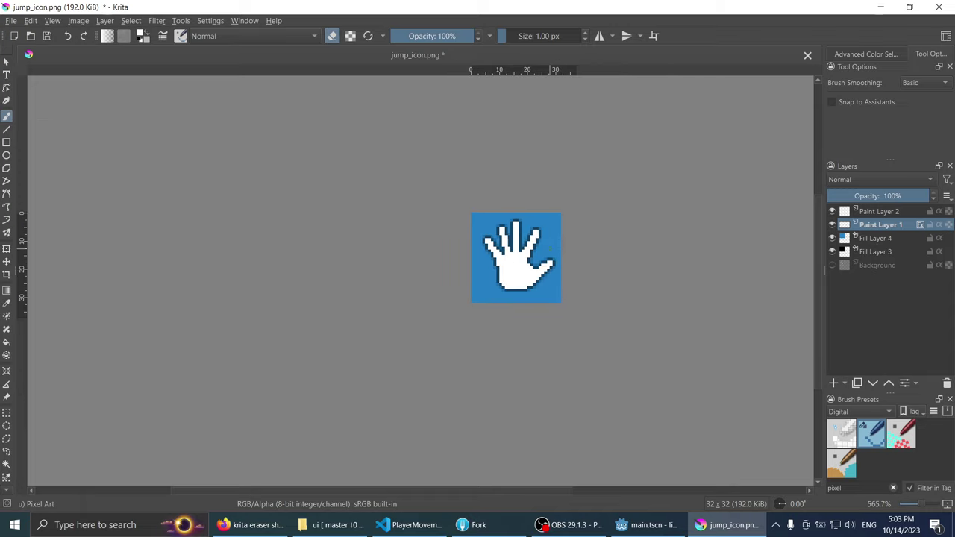
pyautogui.scroll(1, 532, 242)
pyautogui.scroll(1, 528, 240)
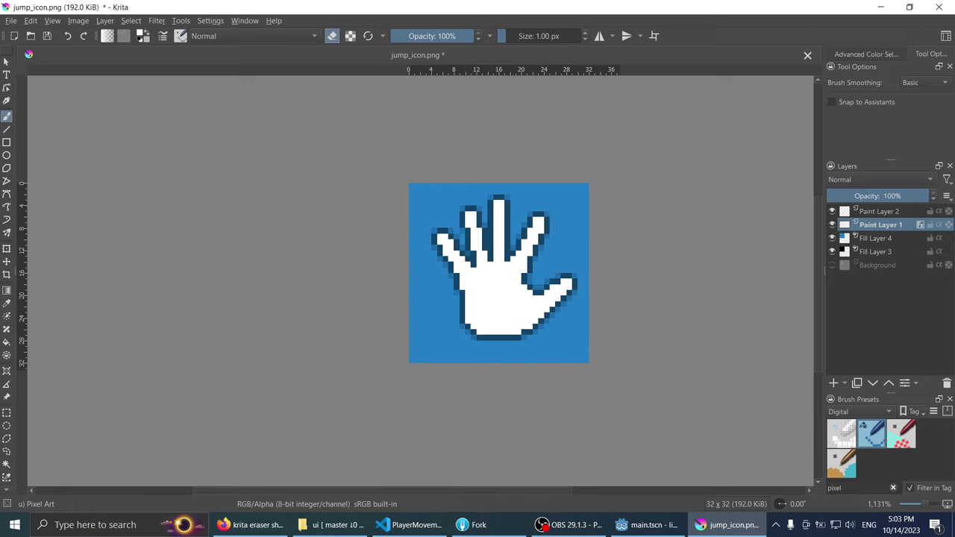
# Step: Transform the hand layer, shifting it down-left and rescaling it within the canvas
pyautogui.press('g')
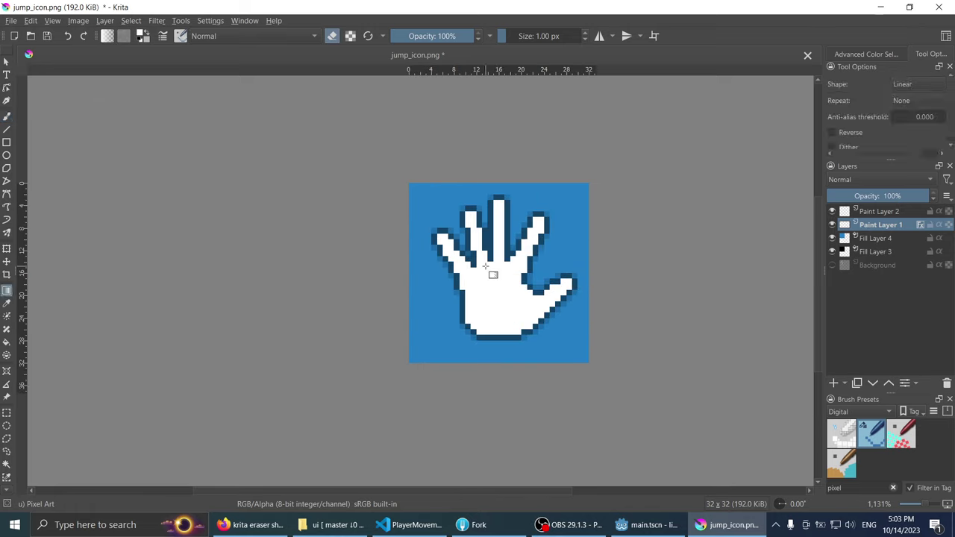
pyautogui.hotkey('ctrl', 't')
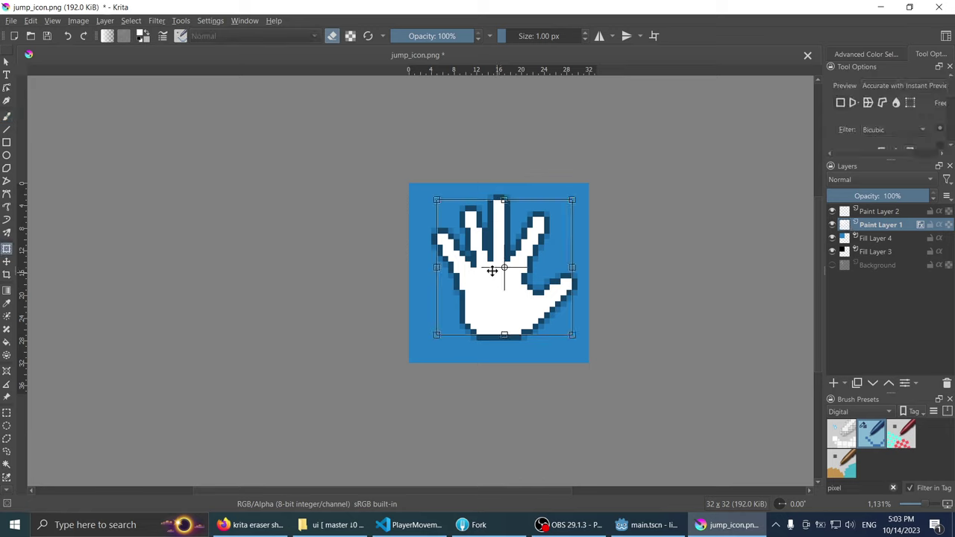
pyautogui.moveTo(486, 273); pyautogui.dragTo(483, 263)
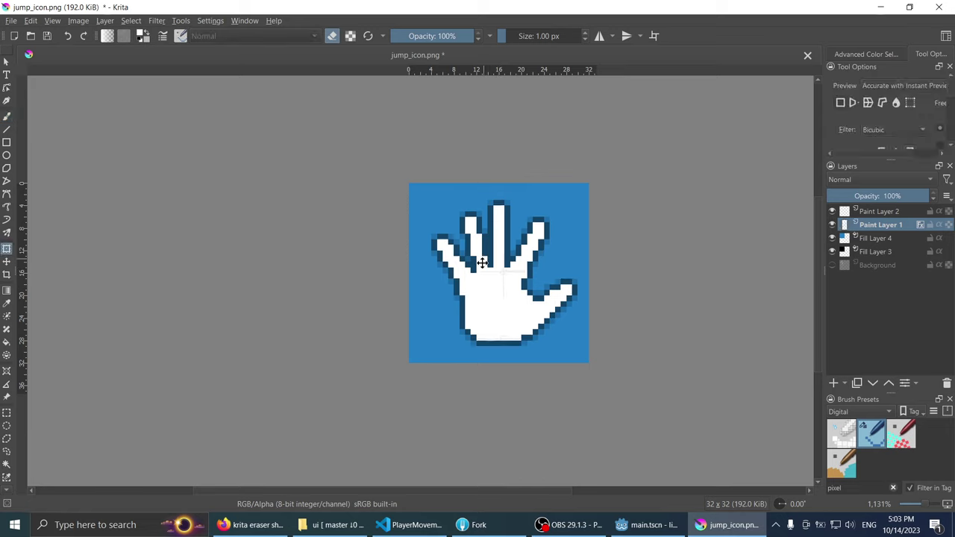
pyautogui.moveTo(574, 203)
pyautogui.mouseDown()
pyautogui.moveTo(542, 250)
pyautogui.moveTo(606, 213)
pyautogui.moveTo(582, 201)
pyautogui.mouseUp()
pyautogui.keyDown('ctrl'); pyautogui.scroll(-2, 518, 249); pyautogui.keyUp('ctrl')
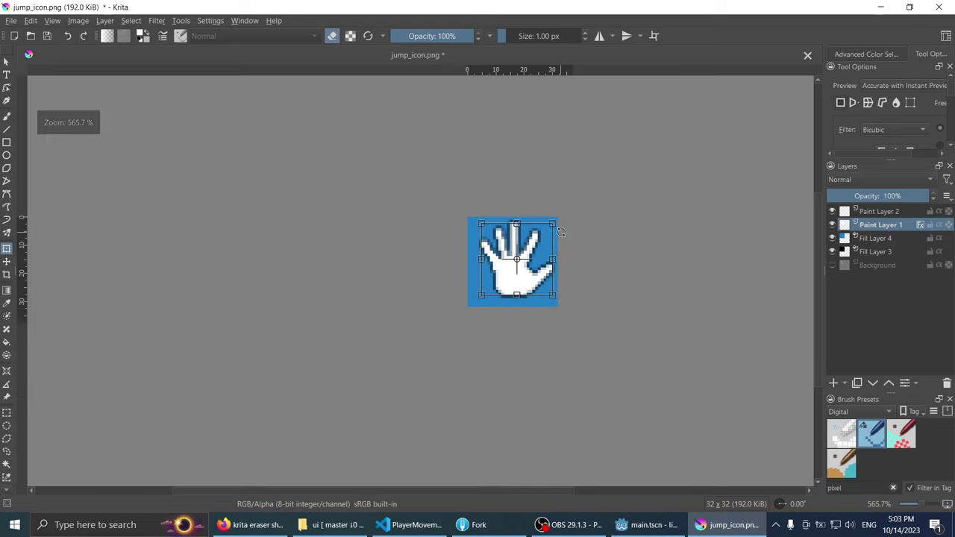
pyautogui.keyDown('ctrl'); pyautogui.scroll(2, 525, 241); pyautogui.keyUp('ctrl')
pyautogui.press('b')
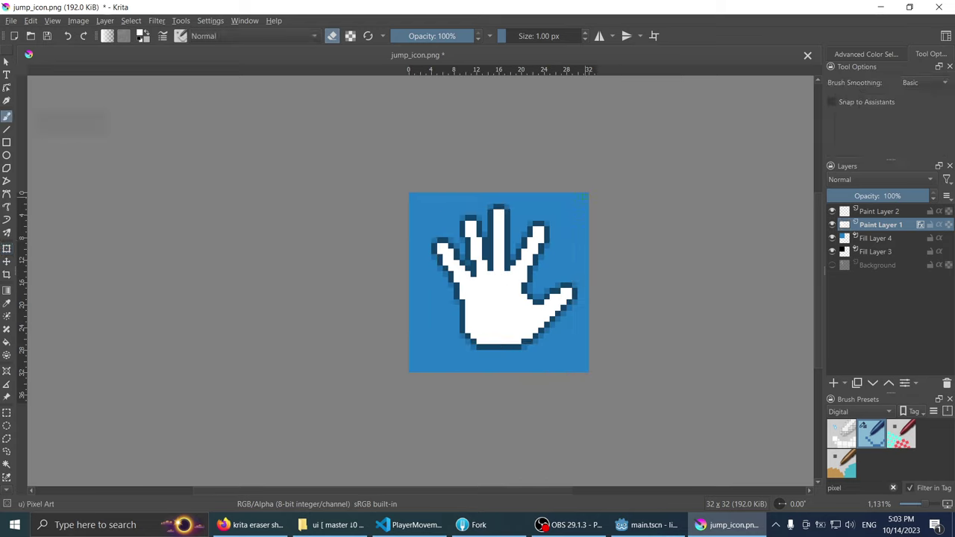
pyautogui.scroll(-1, 533, 239)
pyautogui.scroll(1, 543, 238)
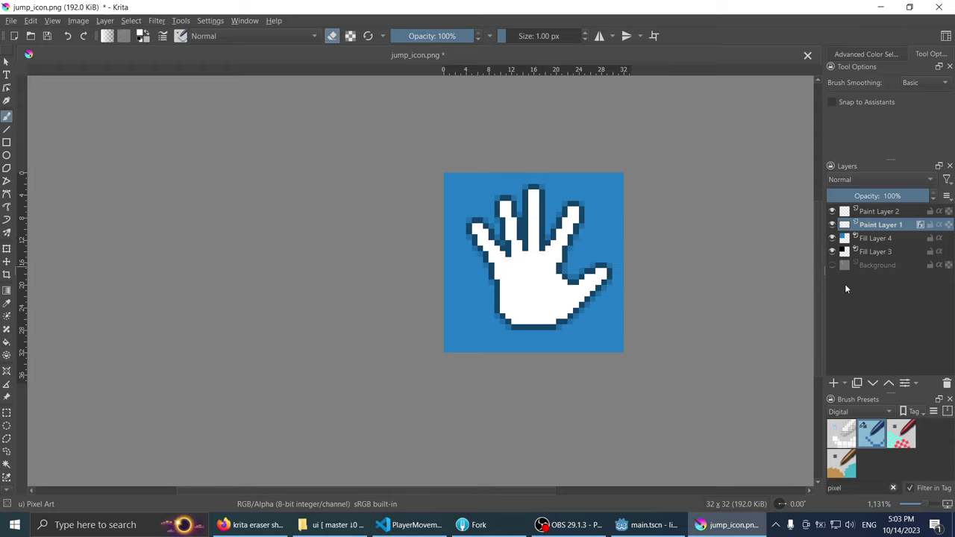
pyautogui.scroll(1, 570, 222)
pyautogui.scroll(-5, 562, 231)
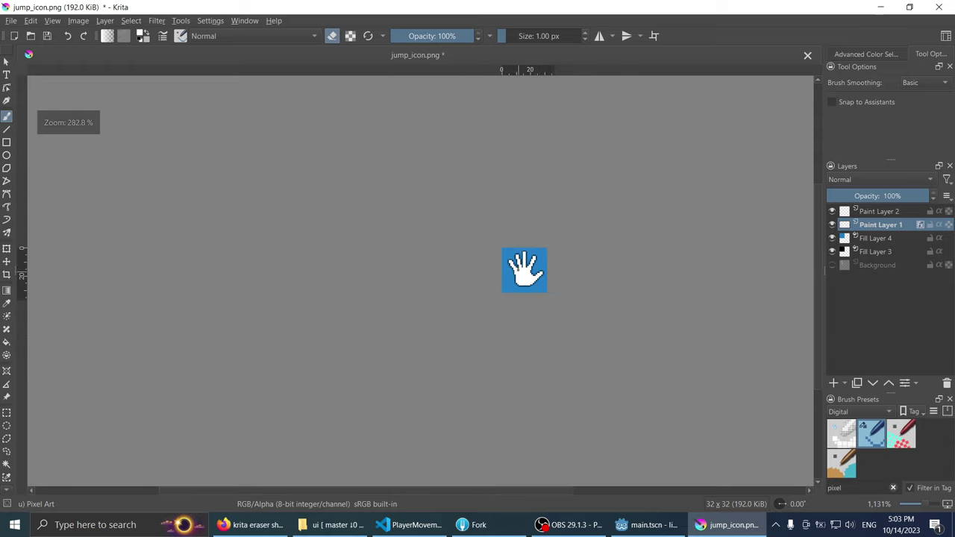
pyautogui.scroll(-3, 522, 269)
pyautogui.scroll(3, 522, 265)
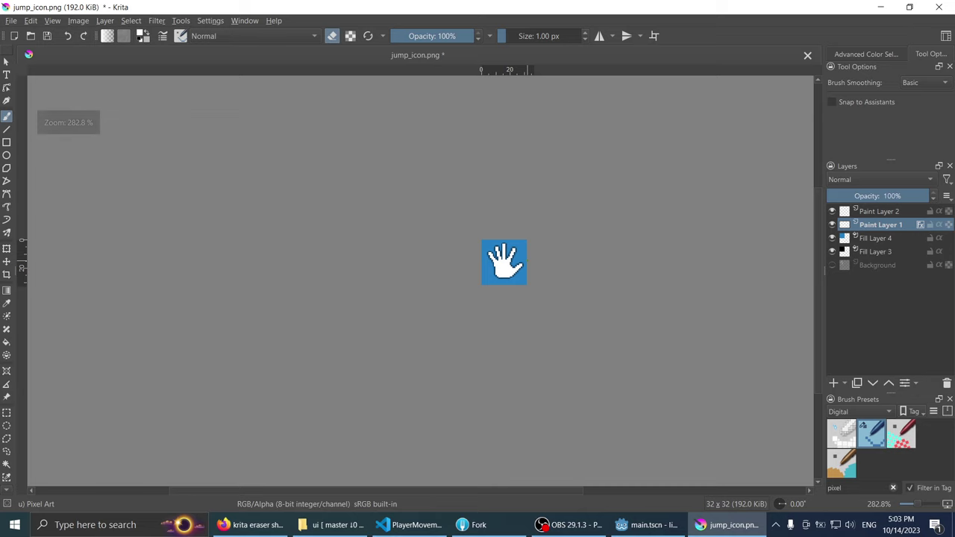
pyautogui.scroll(2, 511, 253)
pyautogui.scroll(3, 522, 259)
pyautogui.scroll(-1, 393, 298)
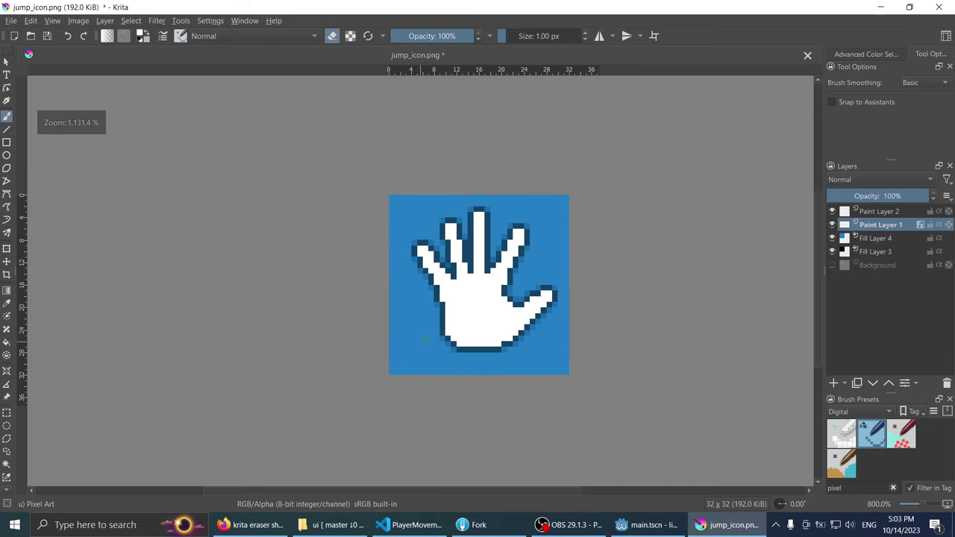
pyautogui.scroll(1, 505, 283)
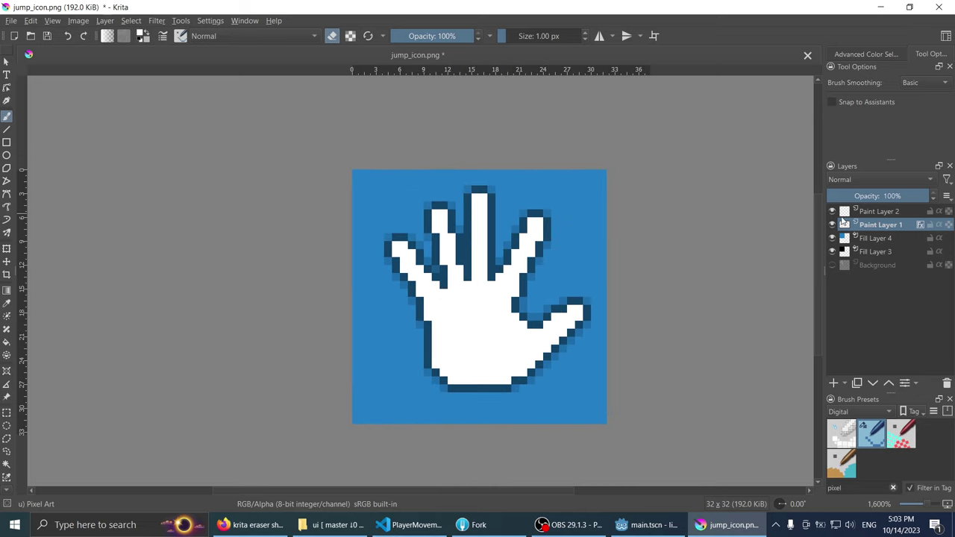
# Step: Duplicate Paint Layer 1 with Ctrl+J
pyautogui.rightClick(873, 226)
pyautogui.click(871, 353)
pyautogui.rightClick(864, 222)
pyautogui.click(847, 346)
pyautogui.hotkey('ctrl', 'j')
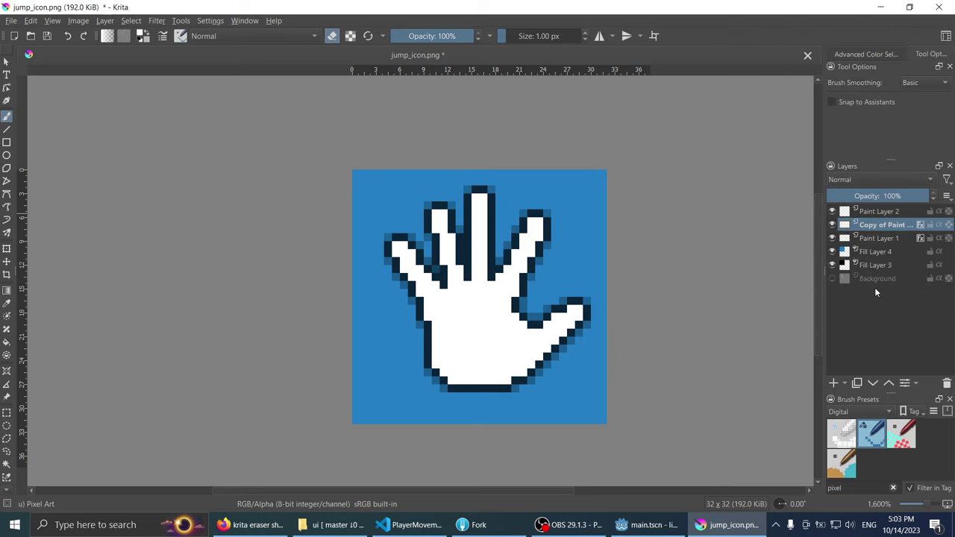
pyautogui.scroll(1, 501, 288)
pyautogui.scroll(-1, 470, 288)
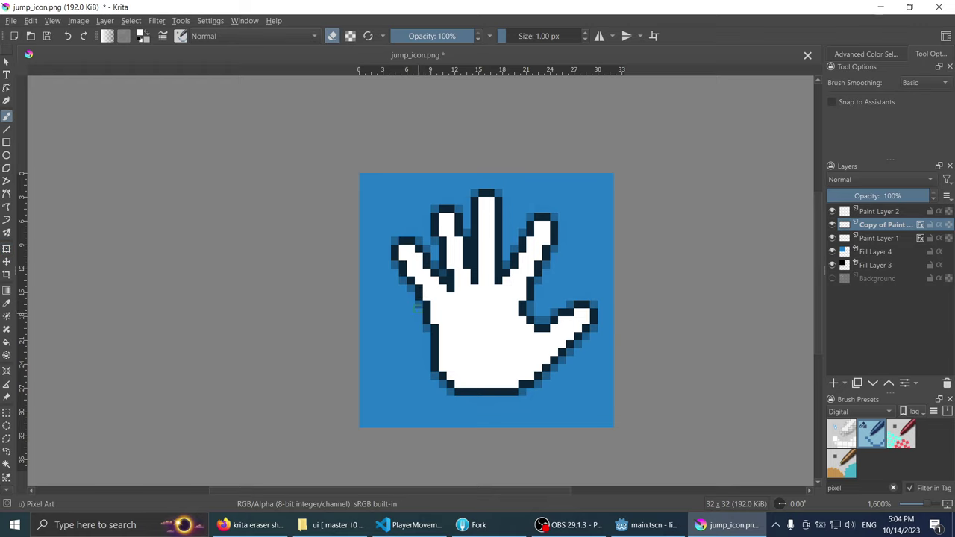
# Step: Hide the original Paint Layer 1 and repaint the pinky and fingertips shorter with dark outlines
pyautogui.moveTo(422, 270); pyautogui.dragTo(401, 246)
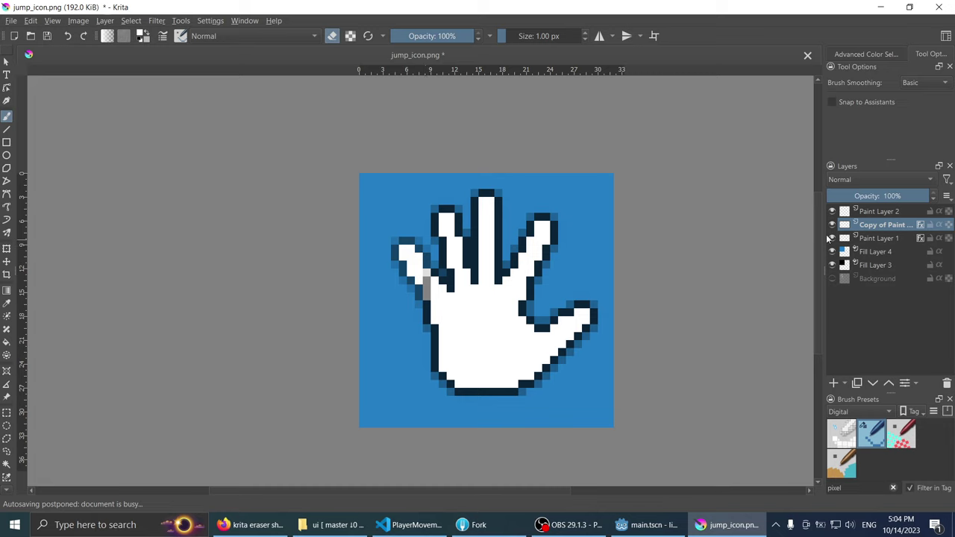
pyautogui.click(832, 238)
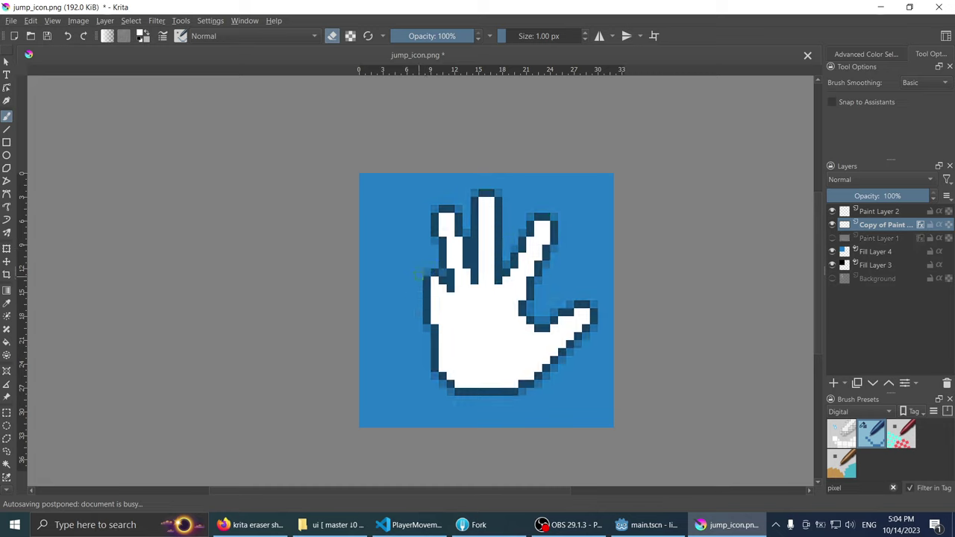
pyautogui.moveTo(440, 249)
pyautogui.mouseDown()
pyautogui.moveTo(500, 247)
pyautogui.moveTo(543, 262)
pyautogui.moveTo(526, 235)
pyautogui.moveTo(552, 228)
pyautogui.moveTo(544, 215)
pyautogui.moveTo(446, 232)
pyautogui.moveTo(487, 195)
pyautogui.moveTo(451, 233)
pyautogui.moveTo(461, 237)
pyautogui.mouseUp()
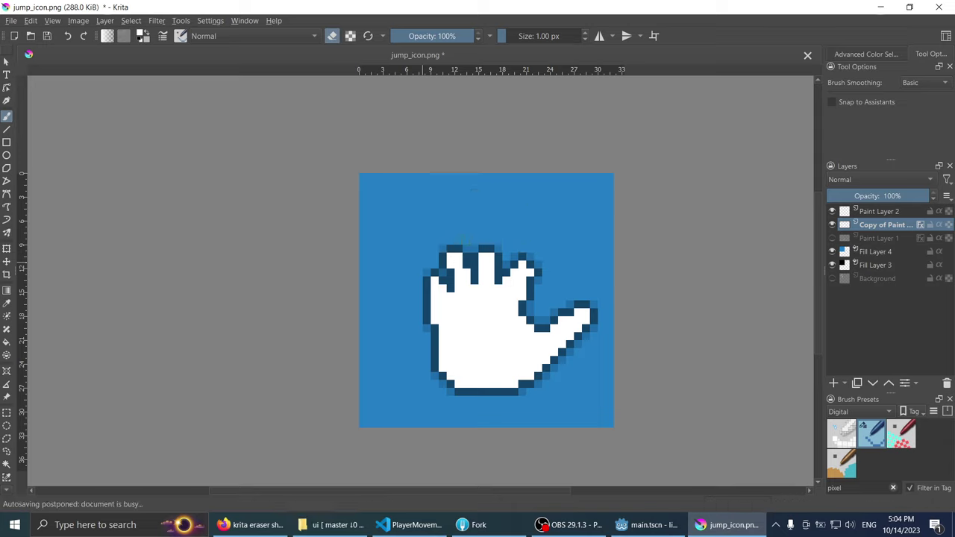
pyautogui.keyDown('ctrl'); pyautogui.scroll(1, 441, 248); pyautogui.keyUp('ctrl')
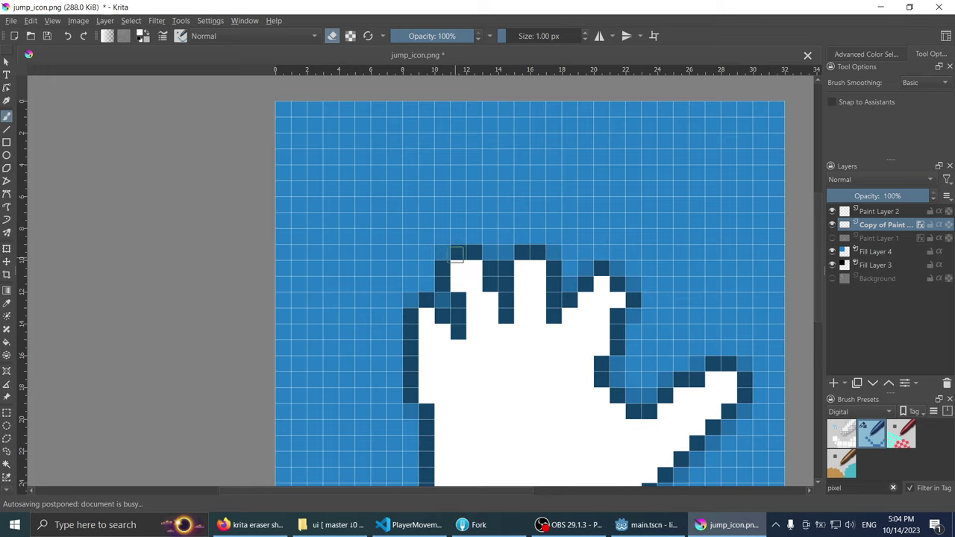
pyautogui.moveTo(447, 256); pyautogui.dragTo(478, 257)
pyautogui.keyDown('ctrl'); pyautogui.scroll(-3, 490, 238); pyautogui.keyUp('ctrl')
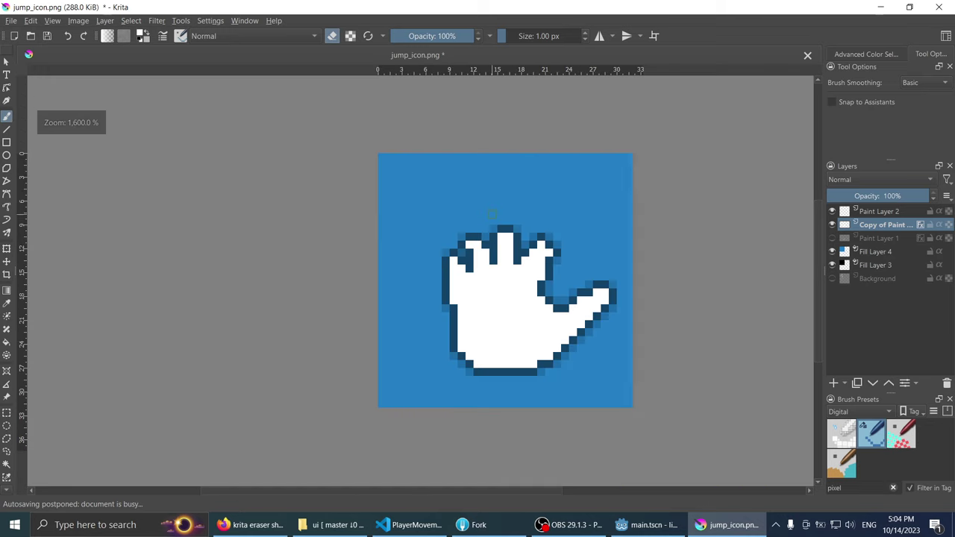
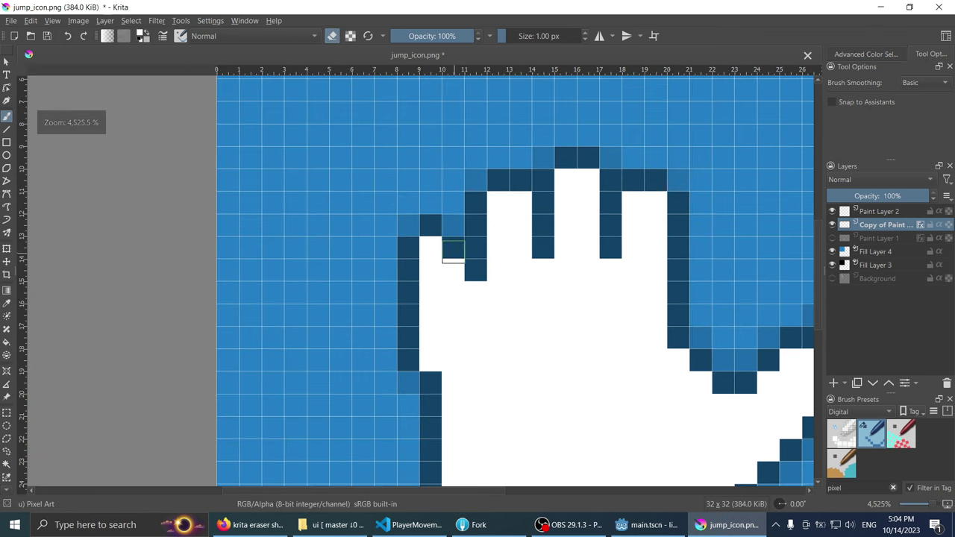
# Step: Touch up one hand outline pixel, then try erasing beside the fingers and undo it
pyautogui.click(451, 244)
pyautogui.keyDown('ctrl'); pyautogui.scroll(-4, 444, 293); pyautogui.keyUp('ctrl')
pyautogui.keyDown('ctrl'); pyautogui.scroll(-1, 445, 292); pyautogui.keyUp('ctrl')
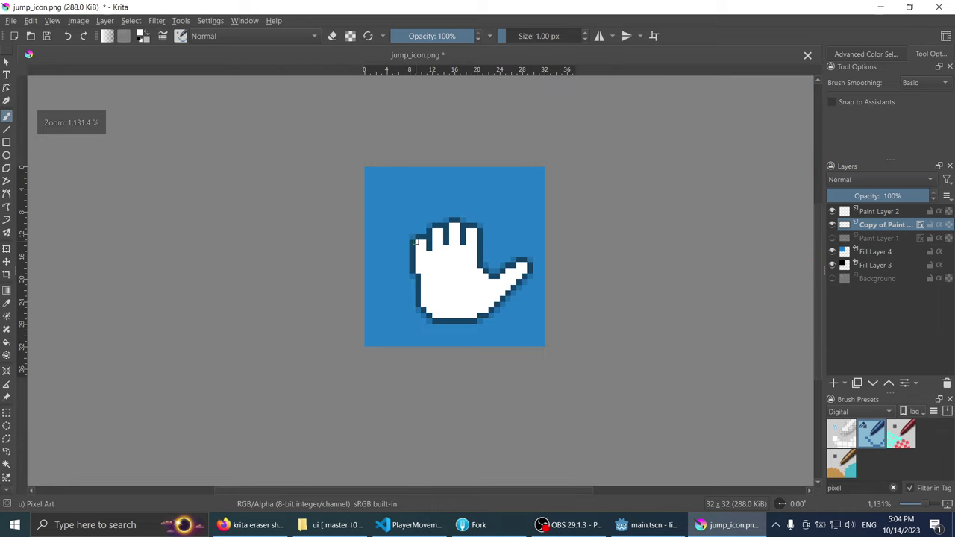
pyautogui.keyDown('ctrl'); pyautogui.scroll(4, 445, 292); pyautogui.keyUp('ctrl')
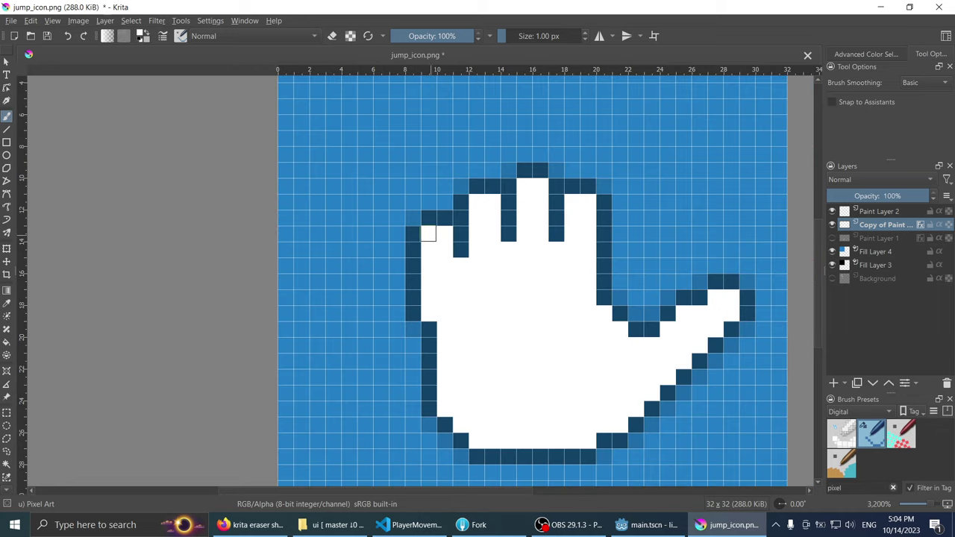
pyautogui.press('e')
pyautogui.moveTo(424, 214); pyautogui.dragTo(429, 313)
pyautogui.hotkey('ctrl', 'z')
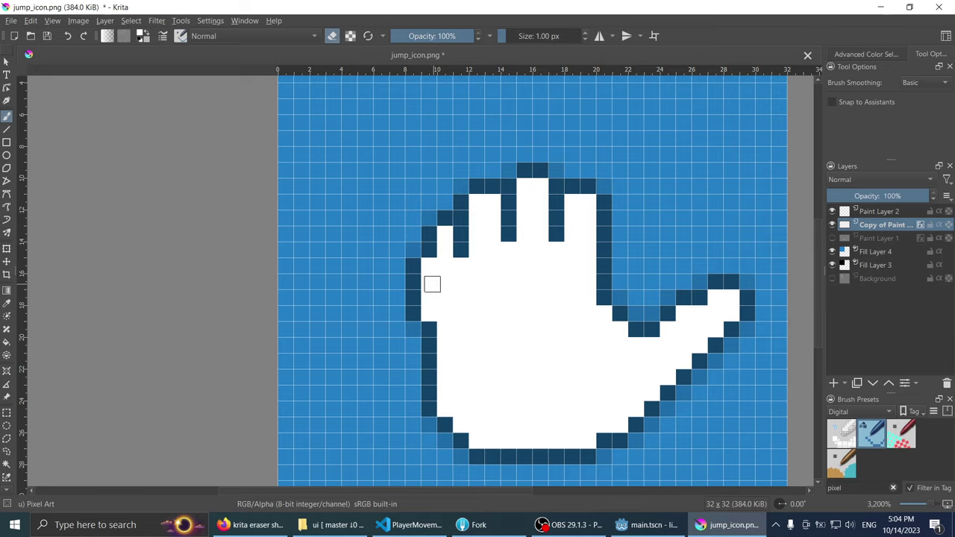
pyautogui.scroll(-3, 480, 286)
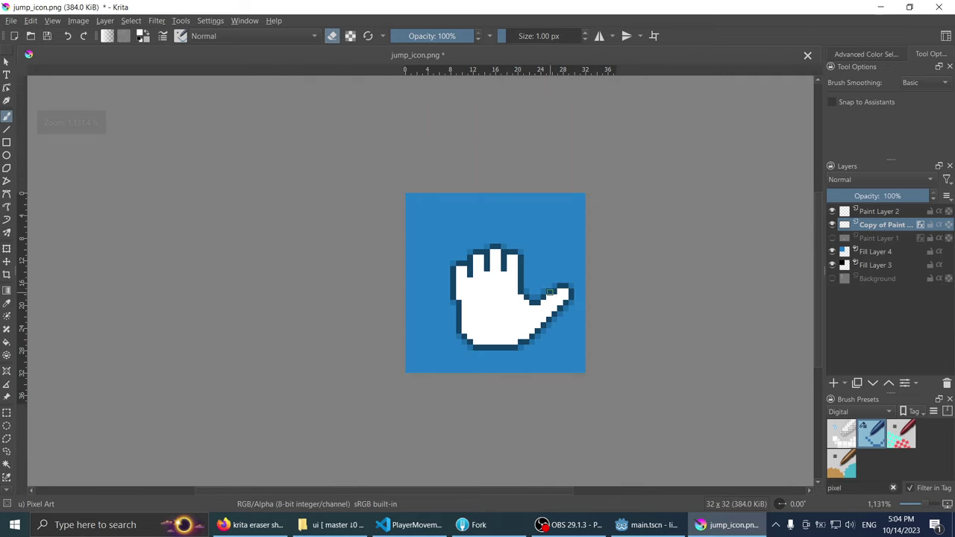
# Step: Toggle the two hand layers' visibility to compare the five-finger and three-finger versions
pyautogui.click(833, 238)
pyautogui.click(832, 225)
pyautogui.click(833, 225)
pyautogui.click(833, 225)
pyautogui.click(832, 225)
pyautogui.click(833, 225)
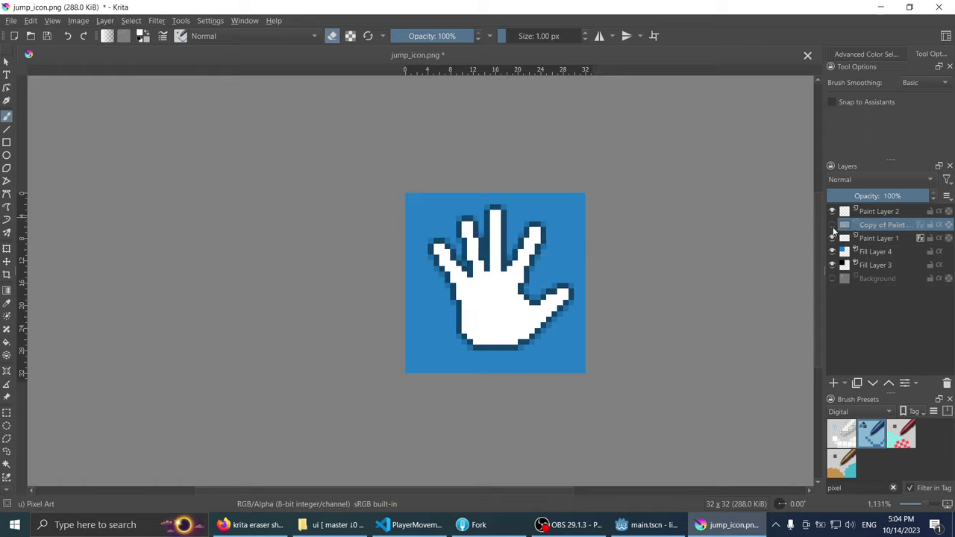
pyautogui.click(833, 238)
pyautogui.click(832, 238)
pyautogui.click(833, 224)
pyautogui.click(833, 238)
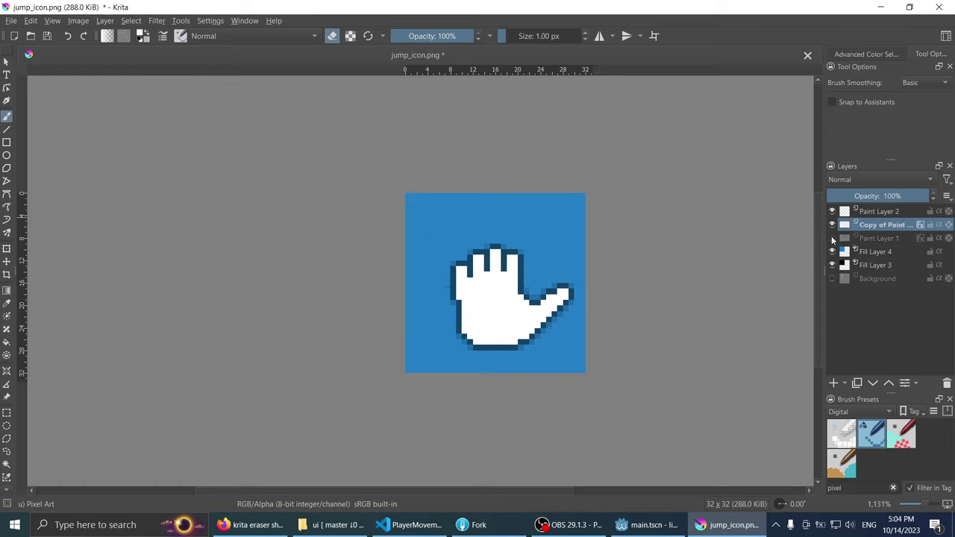
pyautogui.click(833, 238)
pyautogui.click(833, 225)
pyautogui.click(832, 225)
pyautogui.click(832, 237)
pyautogui.scroll(1, 502, 252)
pyautogui.scroll(1, 501, 252)
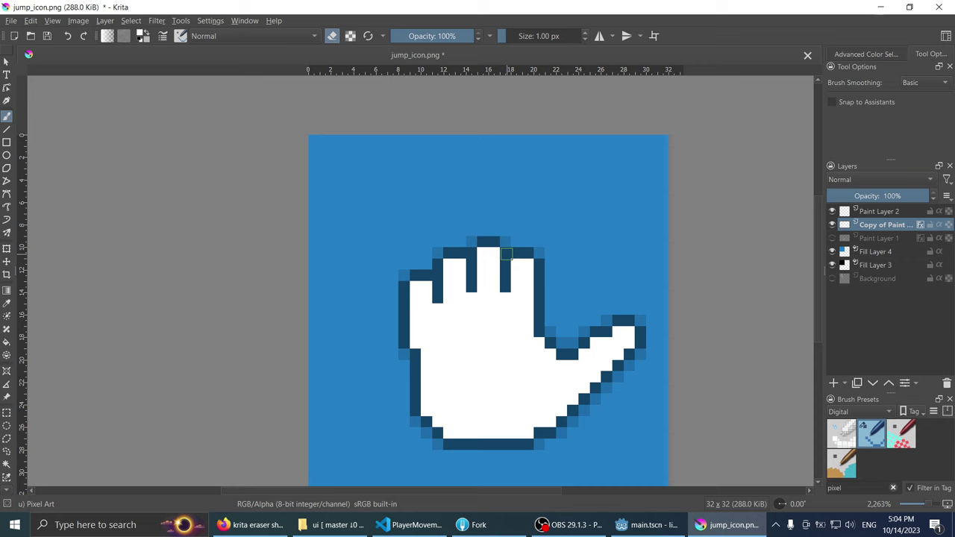
pyautogui.scroll(1, 506, 253)
pyautogui.scroll(-3, 500, 254)
pyautogui.scroll(2, 514, 279)
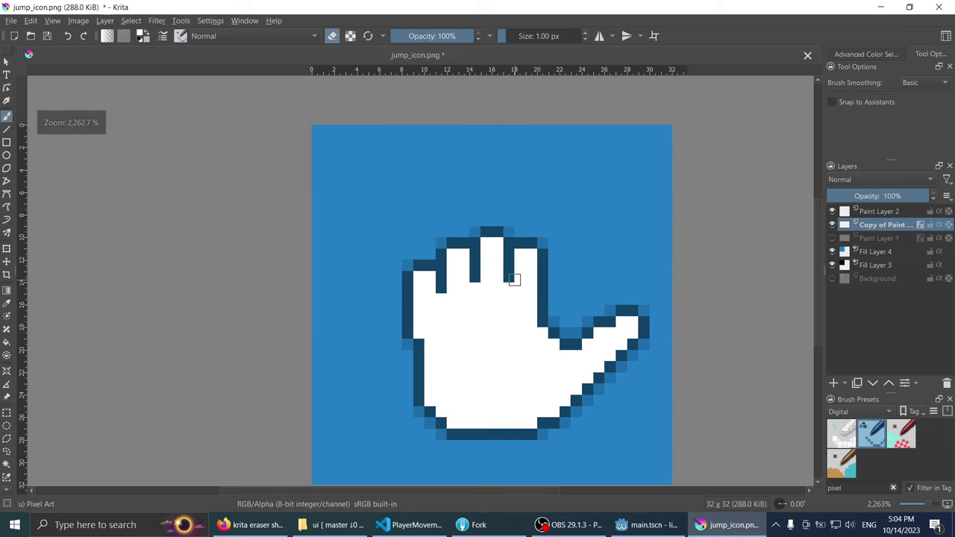
pyautogui.scroll(-2, 516, 279)
pyautogui.scroll(3, 550, 295)
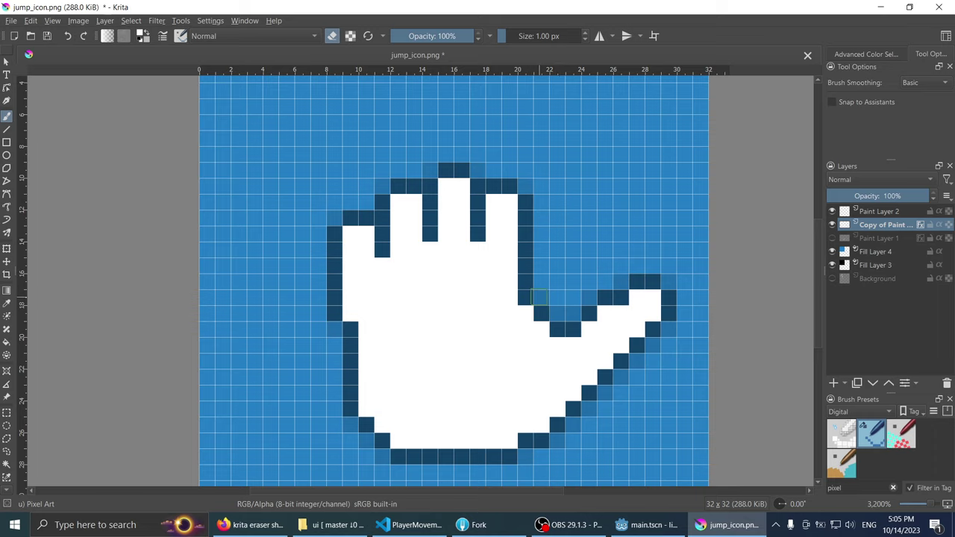
pyautogui.doubleClick(831, 224)
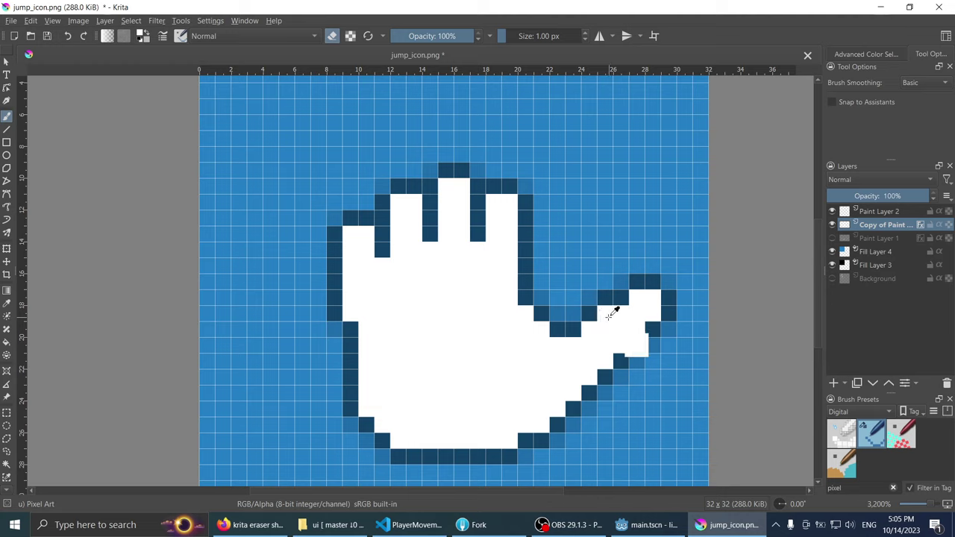
# Step: Paint dark outline pixels at the thumb notch, redrawing it one pixel higher
pyautogui.click(542, 313)
pyautogui.press('e')
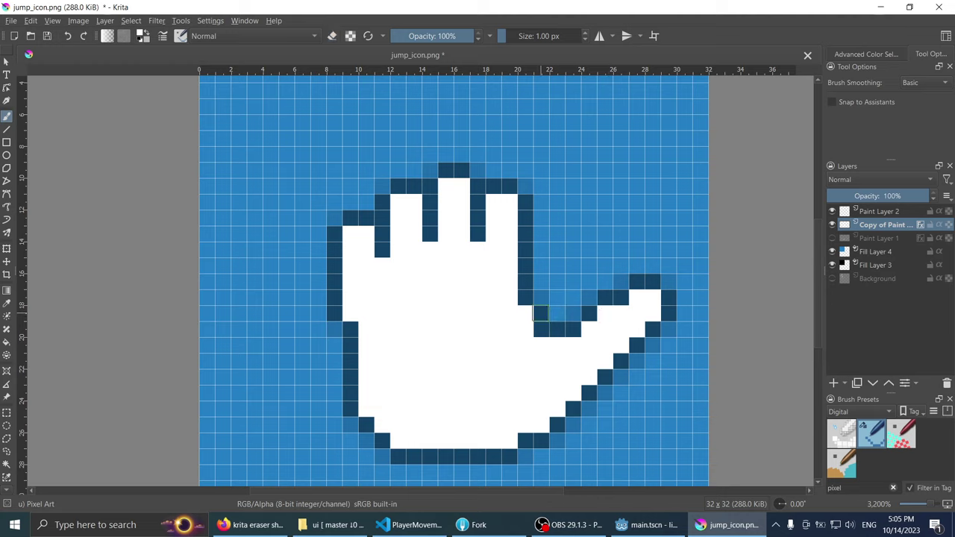
pyautogui.moveTo(558, 313)
pyautogui.mouseDown()
pyautogui.moveTo(557, 298)
pyautogui.moveTo(573, 297)
pyautogui.moveTo(542, 281)
pyautogui.mouseUp()
pyautogui.click(541, 282)
pyautogui.click(541, 266)
pyautogui.press('e')
pyautogui.hotkey('ctrl', 'z')
pyautogui.hotkey('ctrl', 'z')
pyautogui.hotkey('ctrl', 'z')
pyautogui.hotkey('ctrl', 'shift', 'z')
pyautogui.hotkey('ctrl', 'shift', 'z')
pyautogui.hotkey('ctrl', 'shift', 'z')
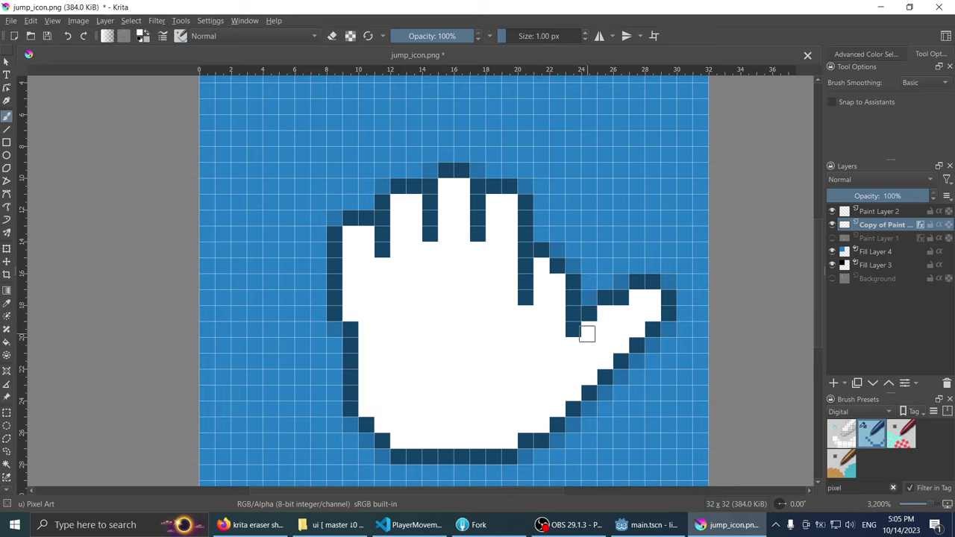
# Step: Erase the thumb down to the blue background with the eraser
pyautogui.press('e')
pyautogui.moveTo(649, 291)
pyautogui.mouseDown()
pyautogui.moveTo(591, 340)
pyautogui.moveTo(604, 345)
pyautogui.mouseUp()
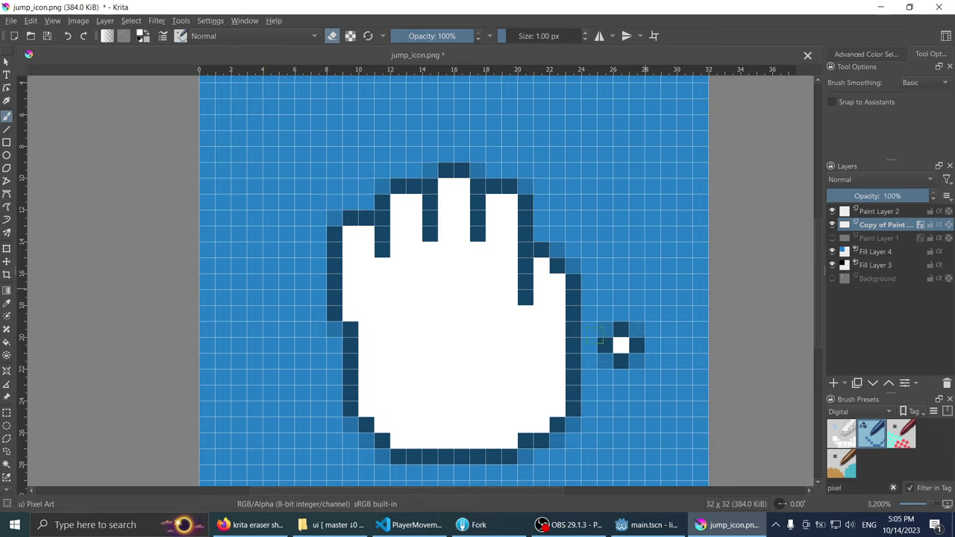
pyautogui.scroll(-1, 515, 294)
pyautogui.scroll(-1, 492, 286)
pyautogui.scroll(-1, 477, 275)
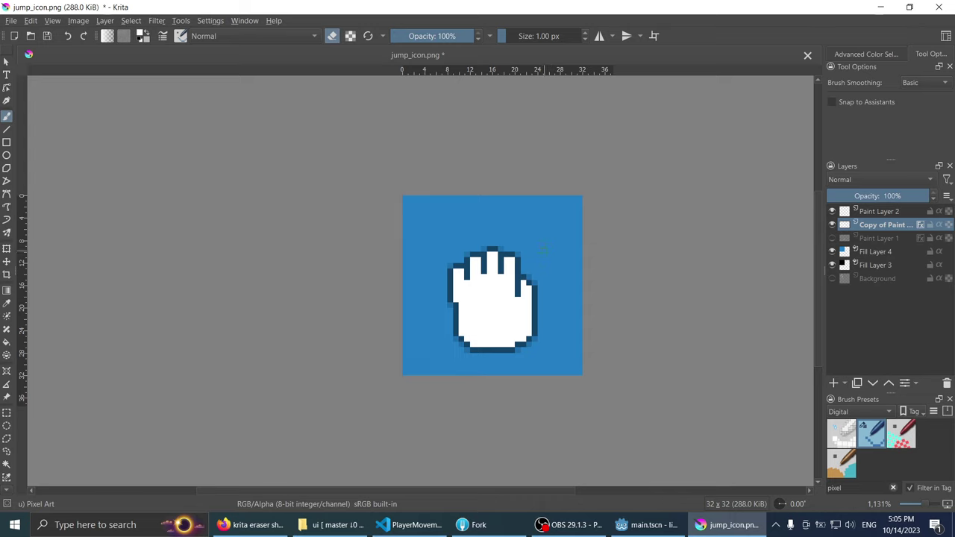
# Step: Zoom in and repaint the left fingers folded down into short knuckles
pyautogui.scroll(3, 534, 225)
pyautogui.scroll(2, 477, 239)
pyautogui.scroll(-2, 447, 246)
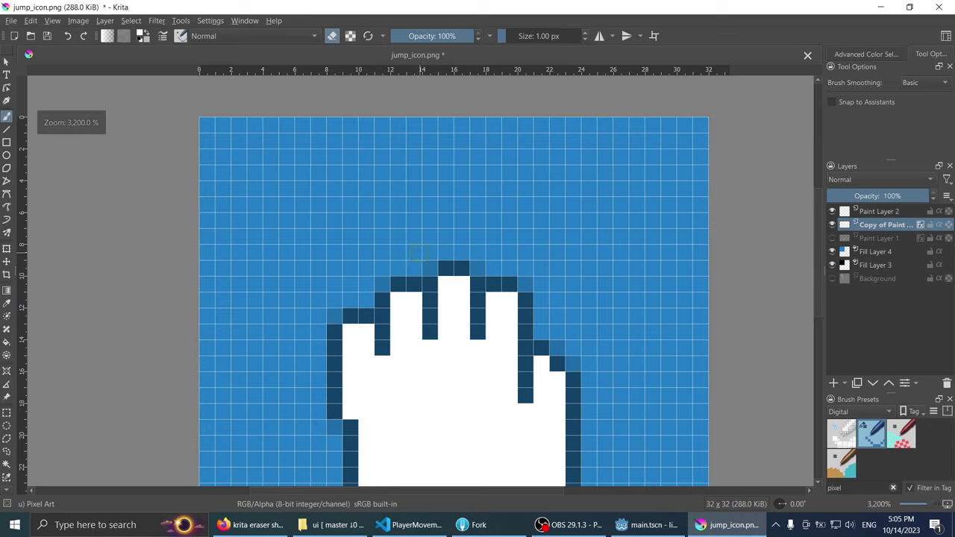
pyautogui.scroll(1, 422, 254)
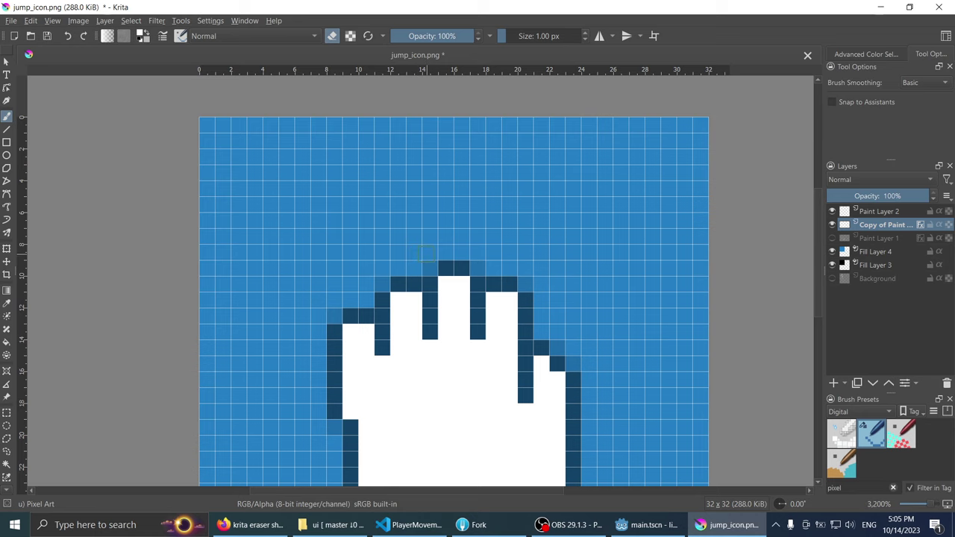
pyautogui.scroll(2, 425, 254)
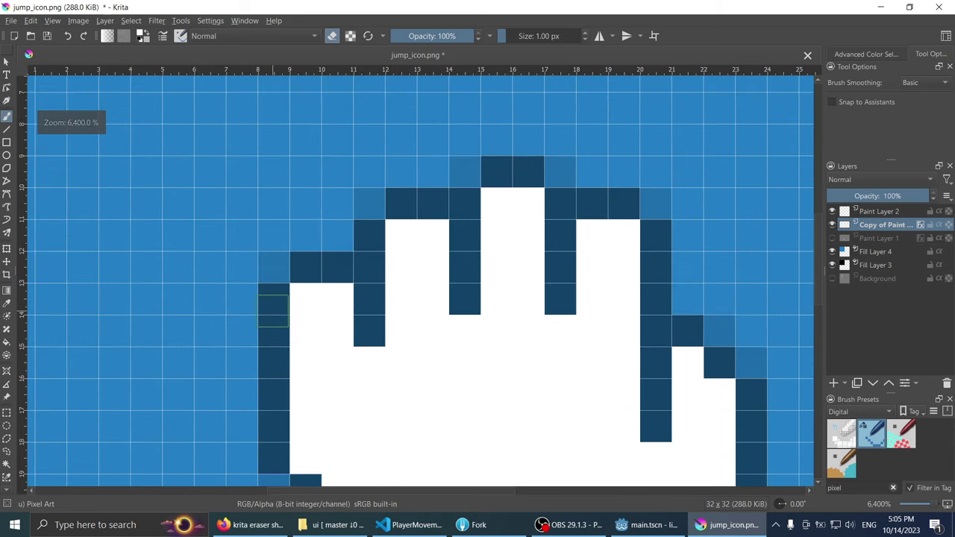
pyautogui.moveTo(329, 295)
pyautogui.mouseDown()
pyautogui.moveTo(510, 205)
pyautogui.moveTo(586, 252)
pyautogui.mouseUp()
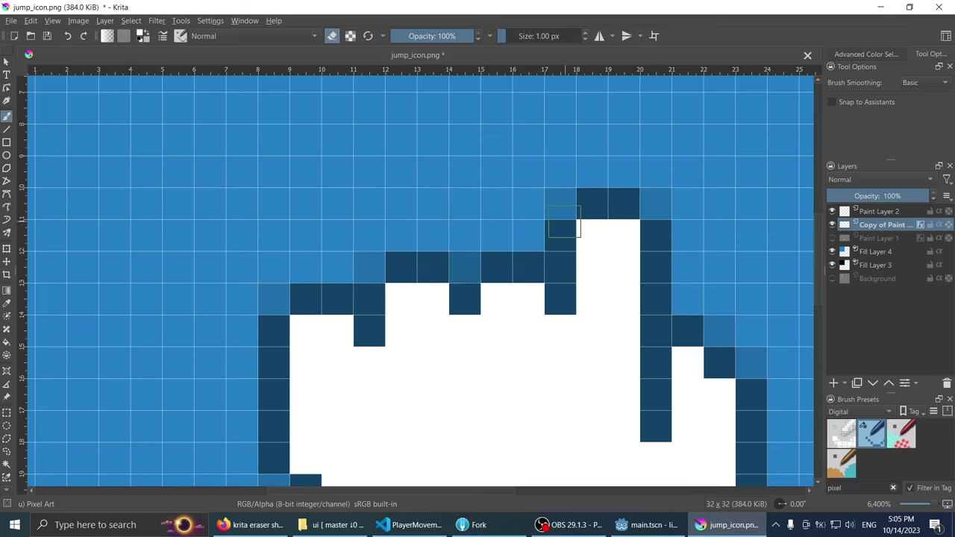
# Step: Shift the top-right outline diagonal up-left and zoom back out
pyautogui.scroll(-3, 524, 218)
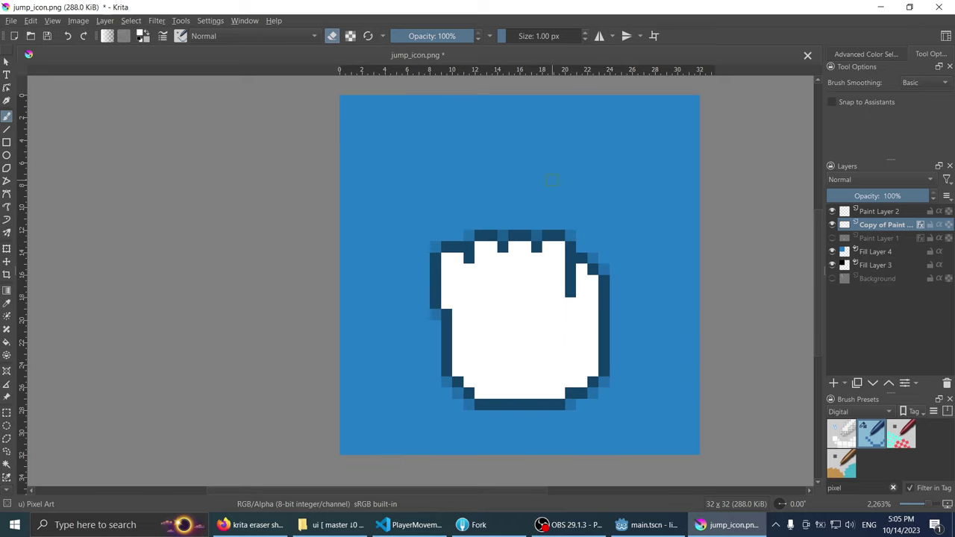
pyautogui.scroll(2, 555, 196)
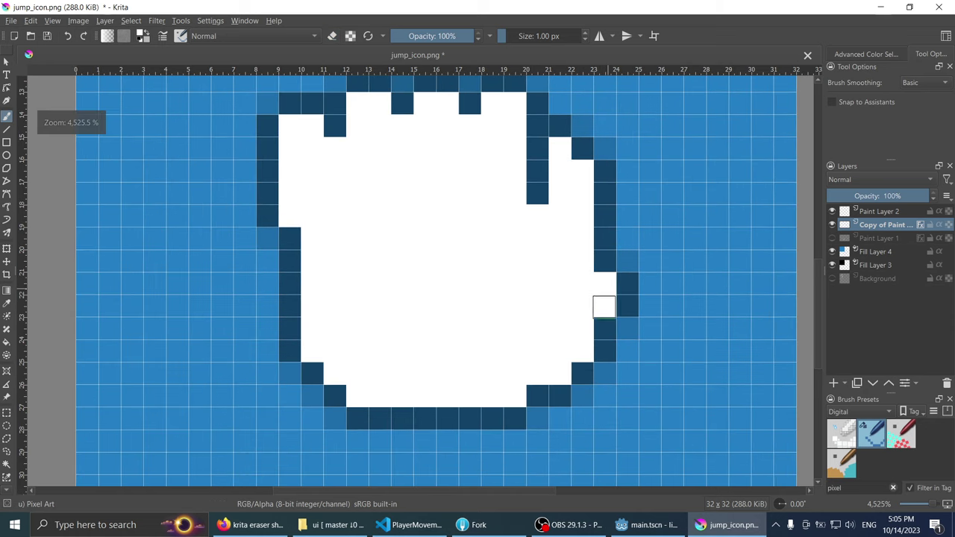
pyautogui.scroll(-3, 585, 304)
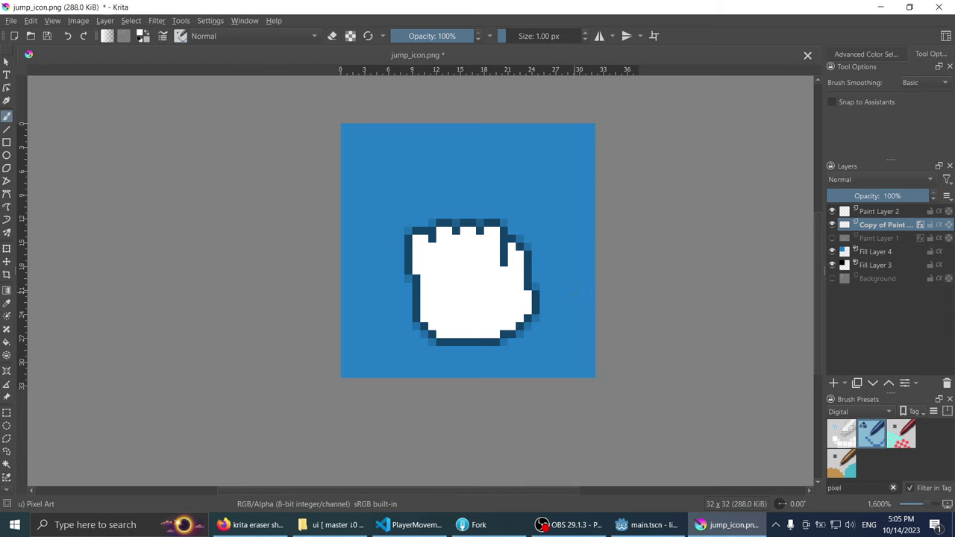
pyautogui.scroll(1, 530, 269)
pyautogui.scroll(-1, 519, 287)
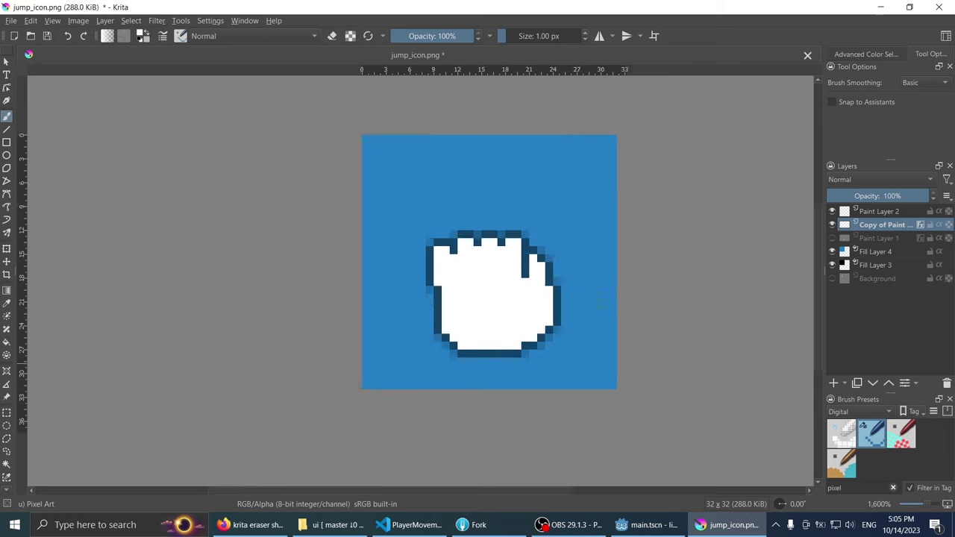
pyautogui.scroll(2, 501, 280)
pyautogui.moveTo(501, 280); pyautogui.dragTo(488, 258)
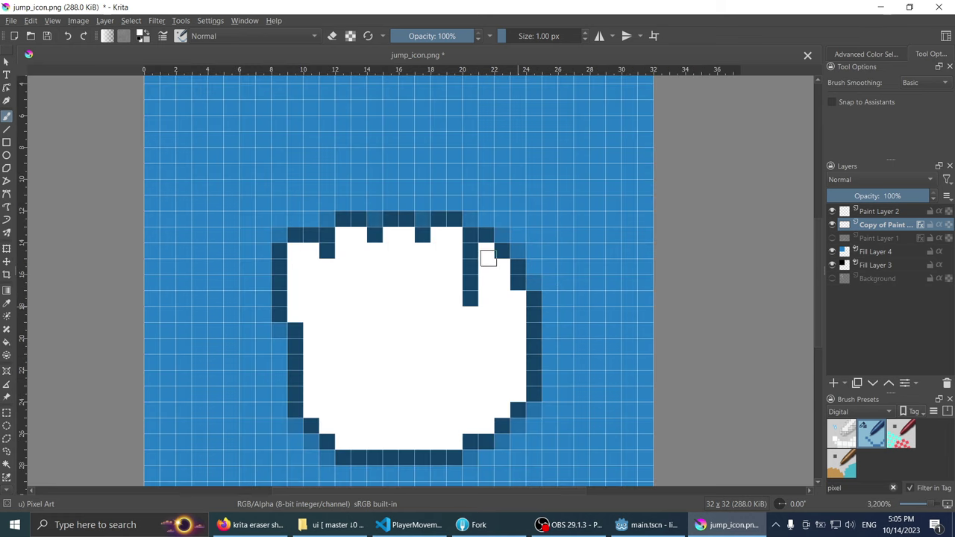
pyautogui.scroll(-3, 490, 250)
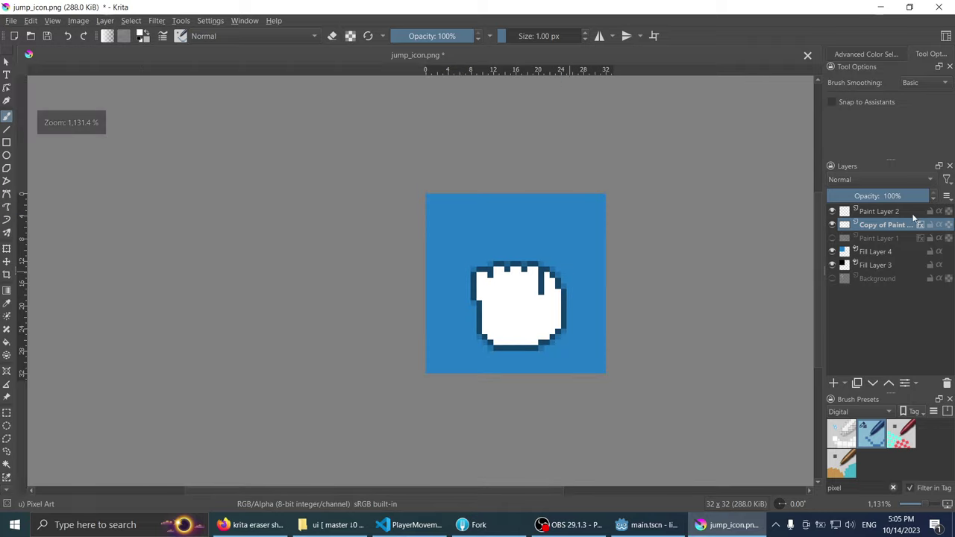
# Step: Toggle layer visibility to compare the fist against the open hand
pyautogui.click(832, 238)
pyautogui.click(832, 238)
pyautogui.click(832, 238)
pyautogui.click(832, 225)
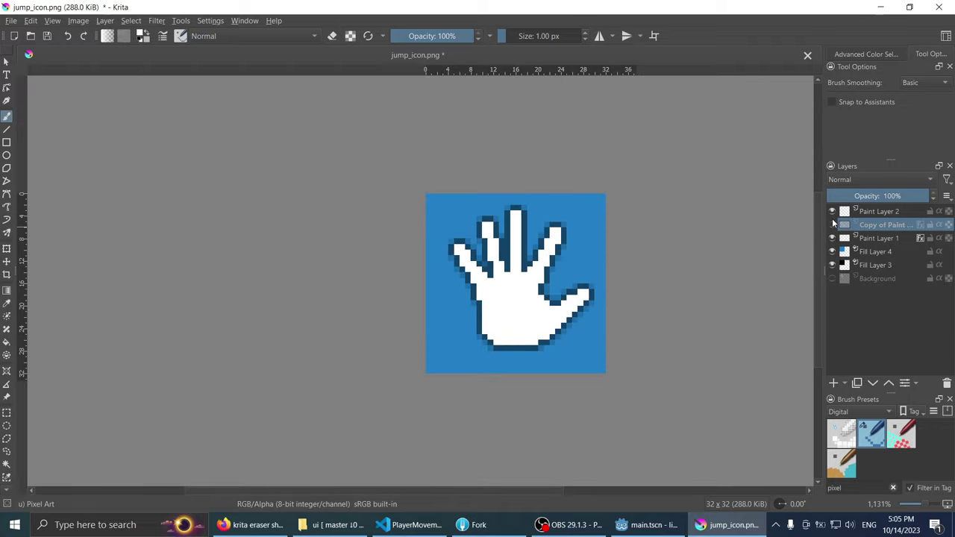
pyautogui.click(832, 224)
pyautogui.click(832, 225)
pyautogui.click(832, 224)
pyautogui.click(832, 237)
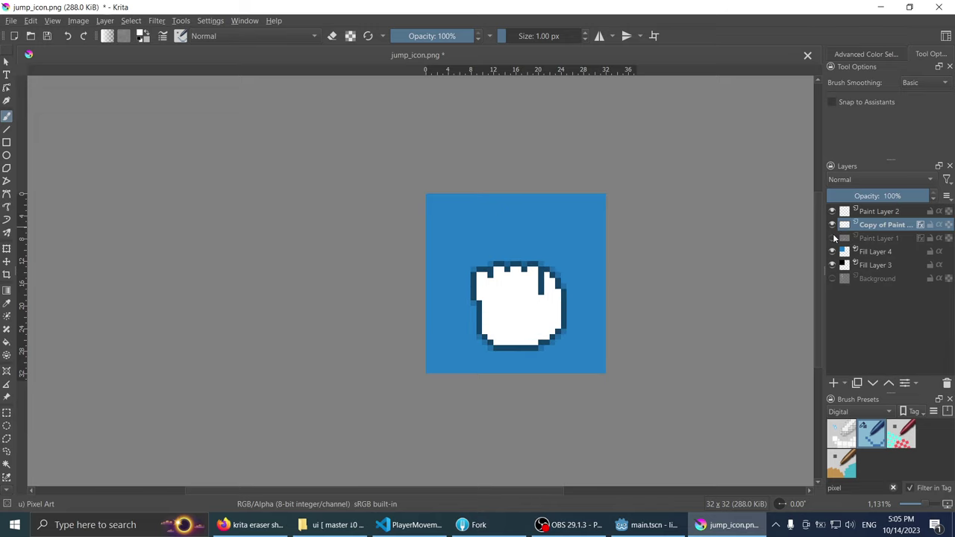
pyautogui.scroll(2, 499, 286)
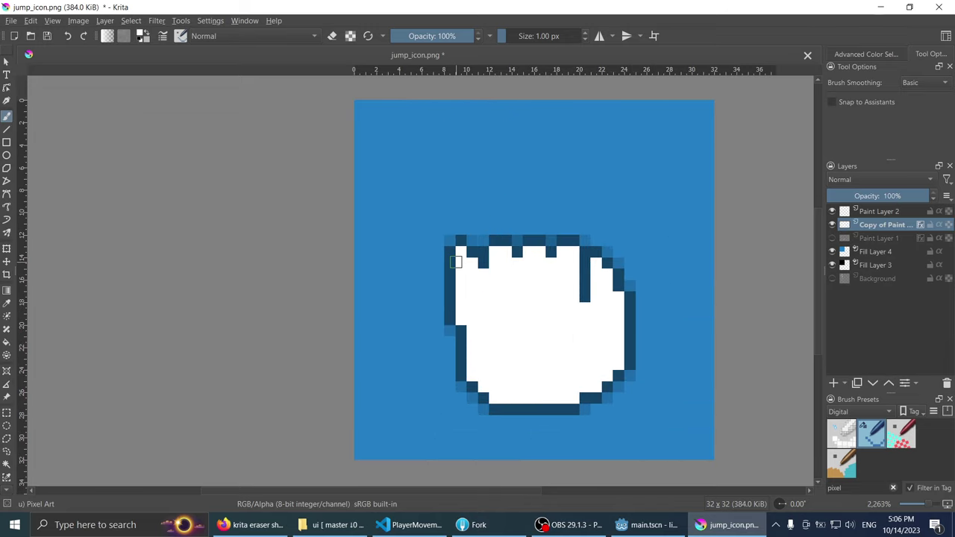
# Step: Try erasing the fist's left outline, then undo the erase
pyautogui.press('e')
pyautogui.moveTo(461, 260); pyautogui.dragTo(460, 326)
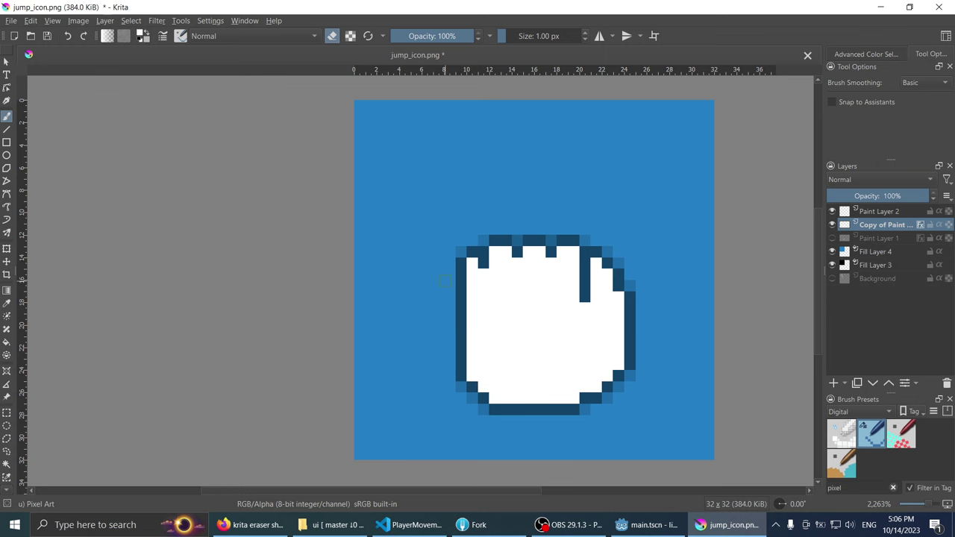
pyautogui.hotkey('ctrl', 'z')
pyautogui.scroll(2, 470, 263)
pyautogui.scroll(-3, 379, 240)
pyautogui.scroll(1, 458, 225)
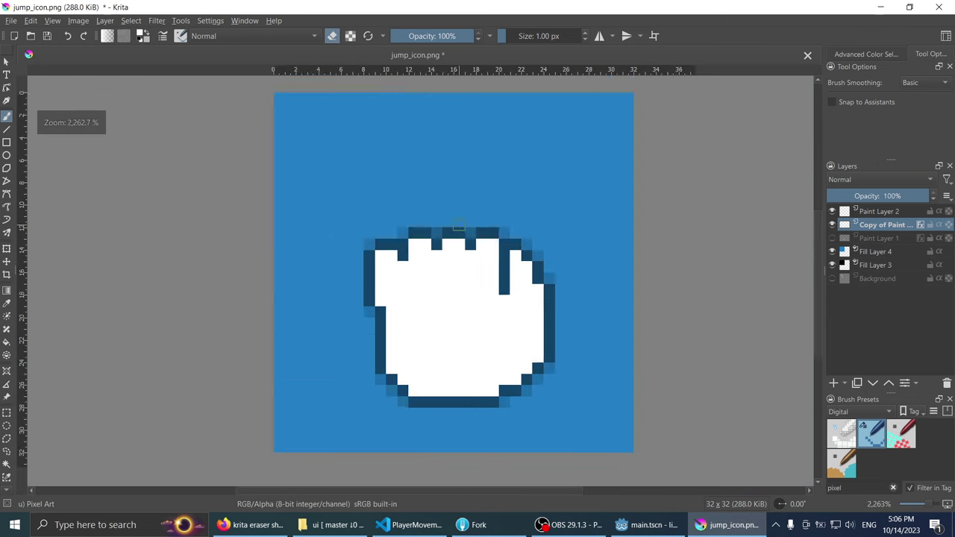
pyautogui.scroll(1, 458, 225)
# Step: Move an 18×8 px block across the fist's top one pixel right, then clean stray edge pixels
pyautogui.hotkey('ctrl', 'r')
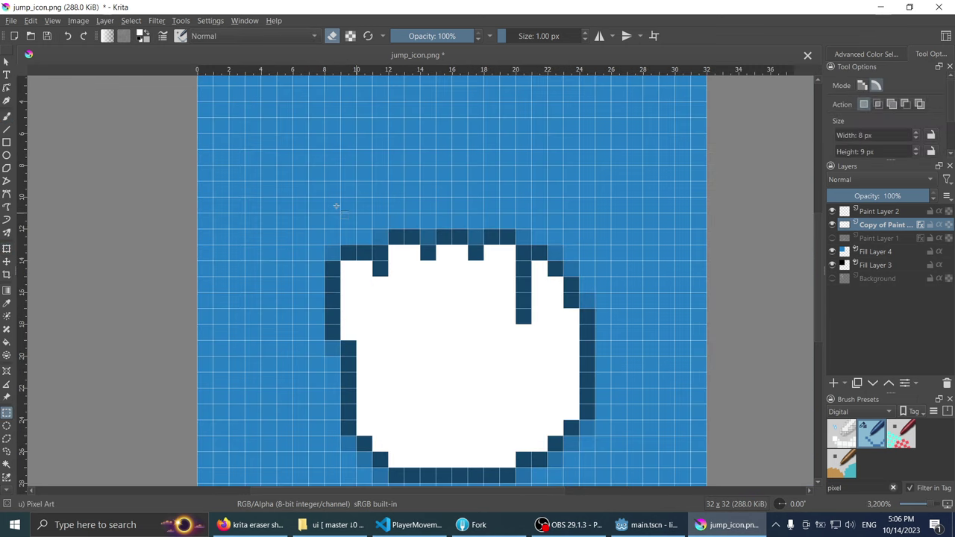
pyautogui.moveTo(309, 198); pyautogui.dragTo(595, 325)
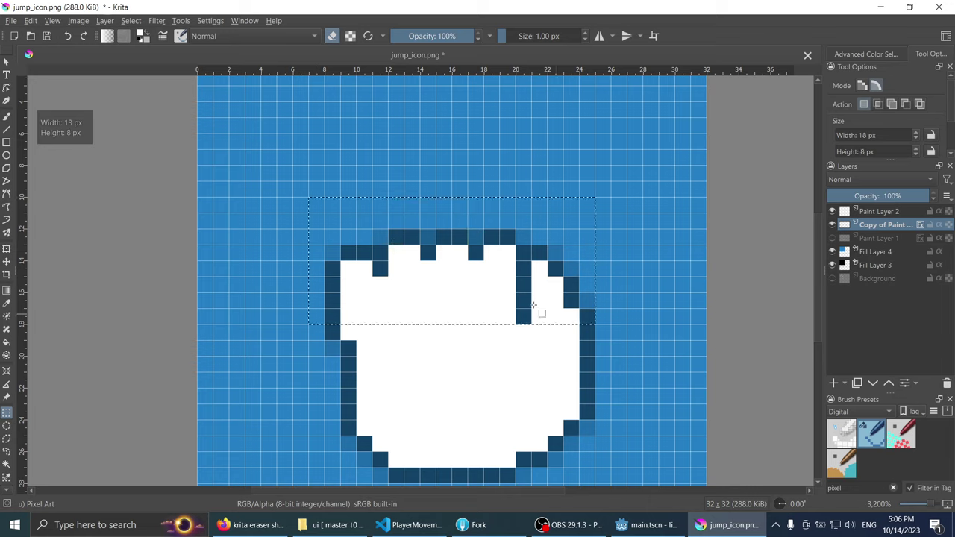
pyautogui.hotkey('ctrl', 't')
pyautogui.moveTo(454, 273); pyautogui.dragTo(470, 275)
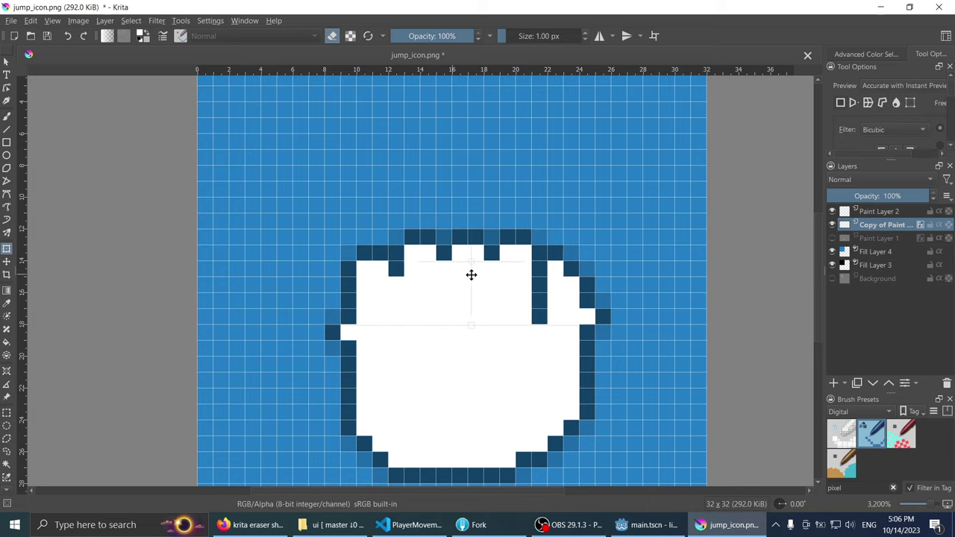
pyautogui.scroll(-1, 476, 246)
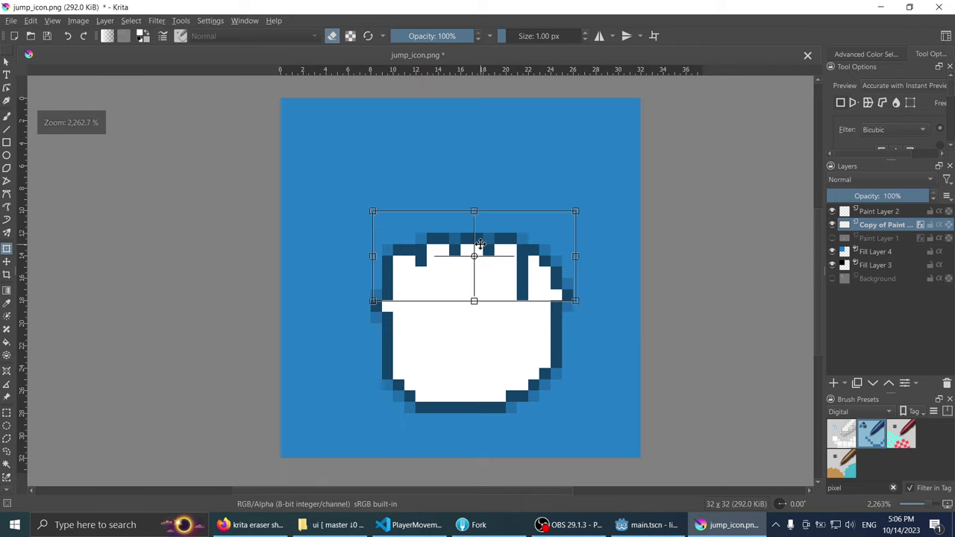
pyautogui.press('b')
pyautogui.hotkey('ctrl', 'shift', 'a')
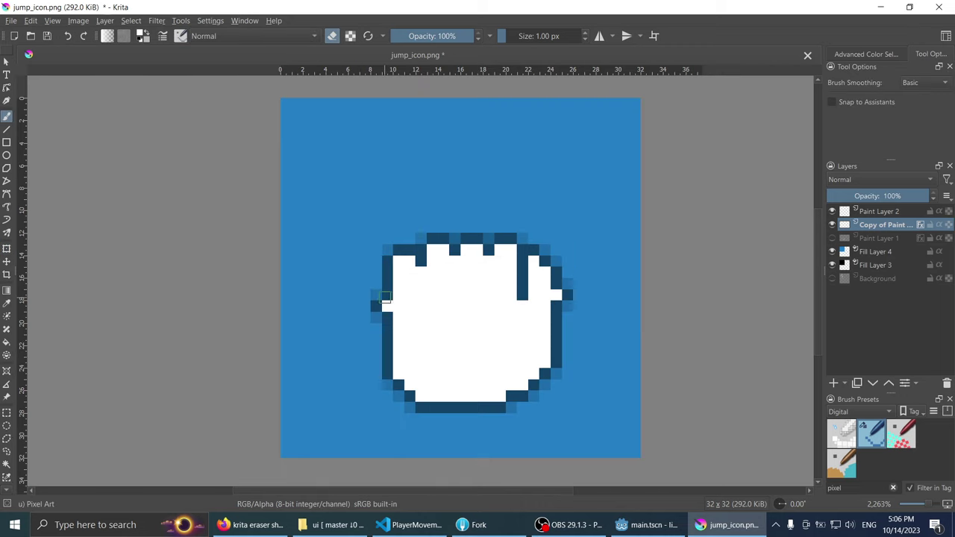
pyautogui.moveTo(386, 297); pyautogui.dragTo(386, 317)
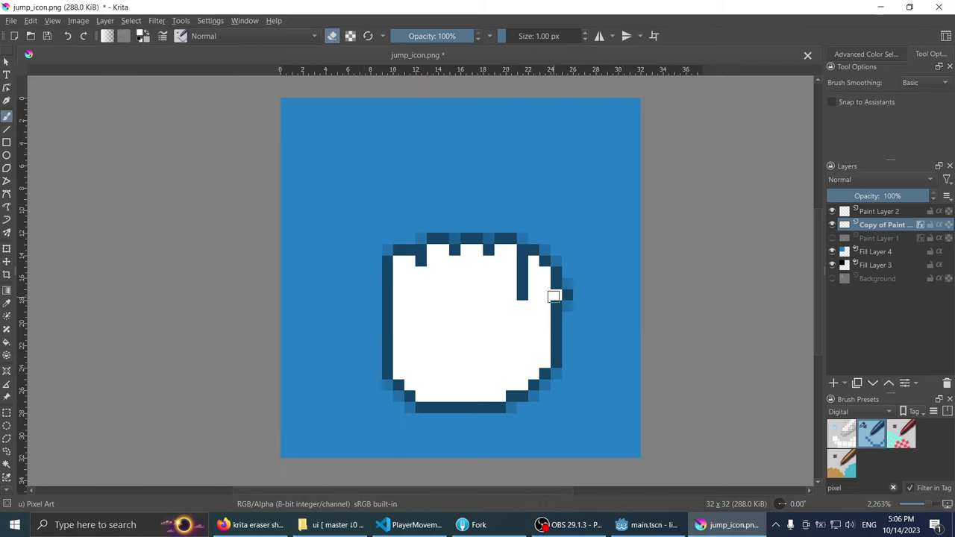
pyautogui.moveTo(557, 286); pyautogui.dragTo(558, 334)
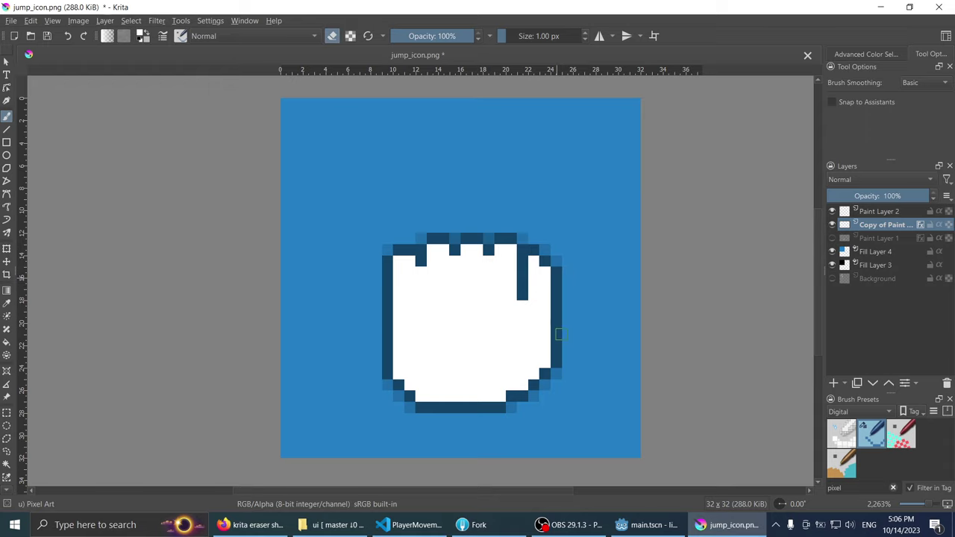
# Step: Toggle the fist layer and Paint Layer 1 on and off to compare shapes
pyautogui.keyDown('ctrl'); pyautogui.scroll(-5, 565, 295); pyautogui.keyUp('ctrl')
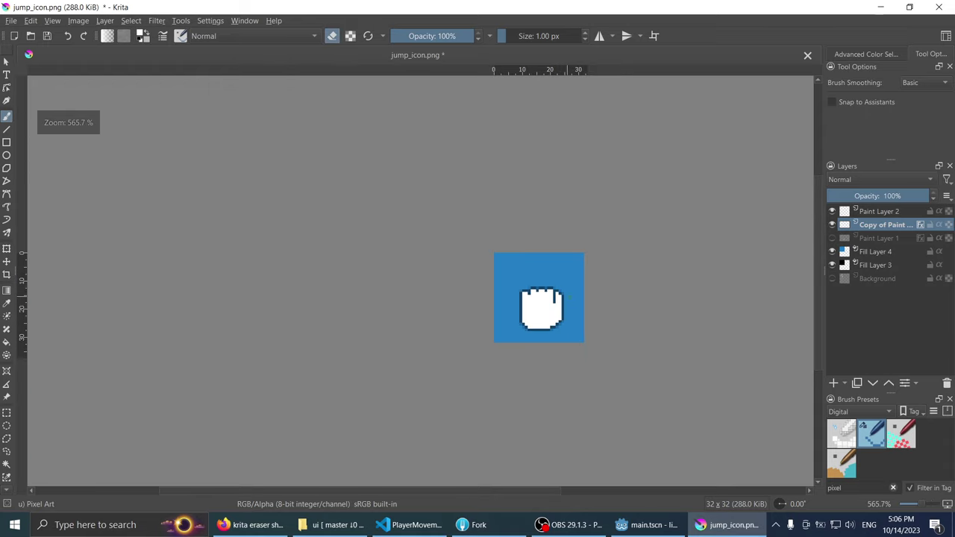
pyautogui.keyDown('ctrl'); pyautogui.scroll(4, 564, 342); pyautogui.keyUp('ctrl')
pyautogui.click(831, 225)
pyautogui.click(832, 238)
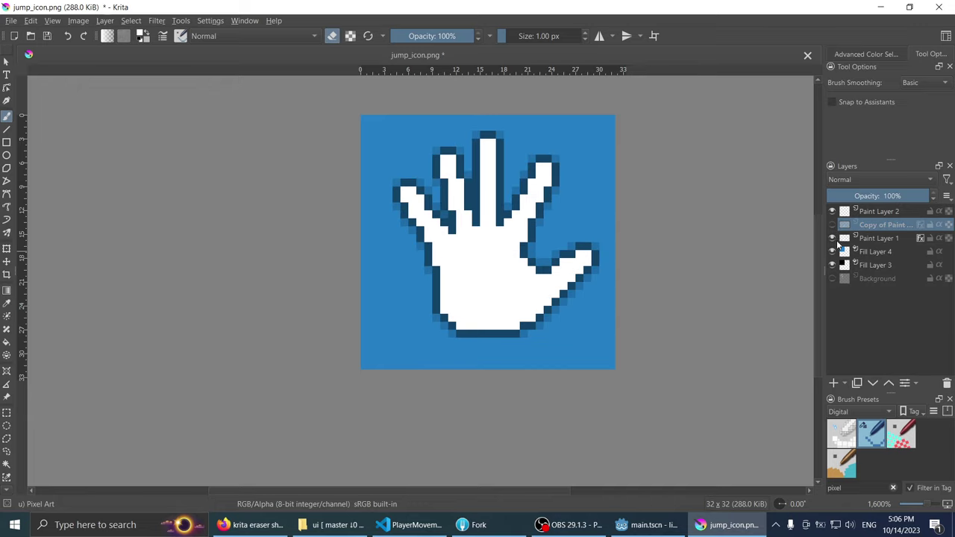
pyautogui.click(831, 238)
pyautogui.click(832, 224)
pyautogui.click(832, 225)
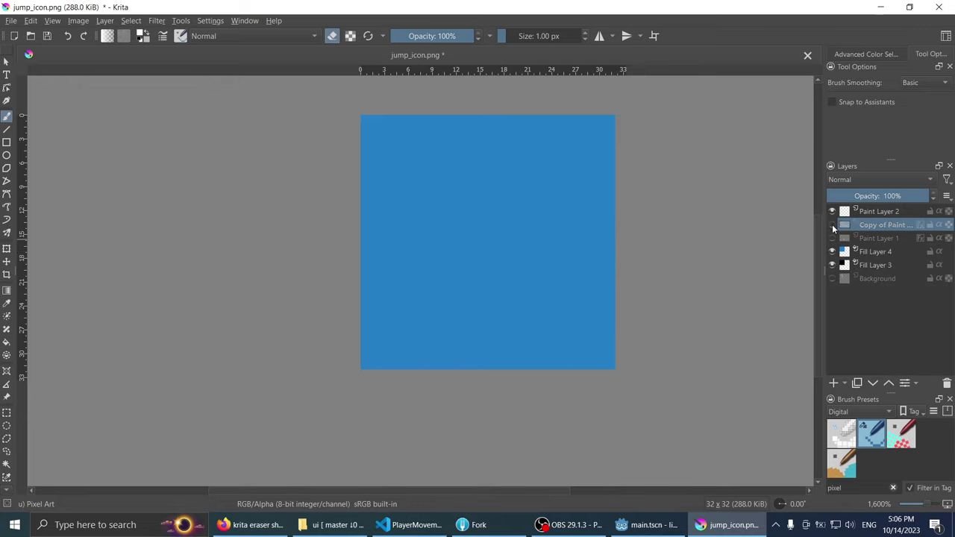
pyautogui.click(832, 238)
pyautogui.click(831, 238)
pyautogui.click(832, 225)
pyautogui.keyDown('ctrl'); pyautogui.scroll(-4, 519, 250); pyautogui.keyUp('ctrl')
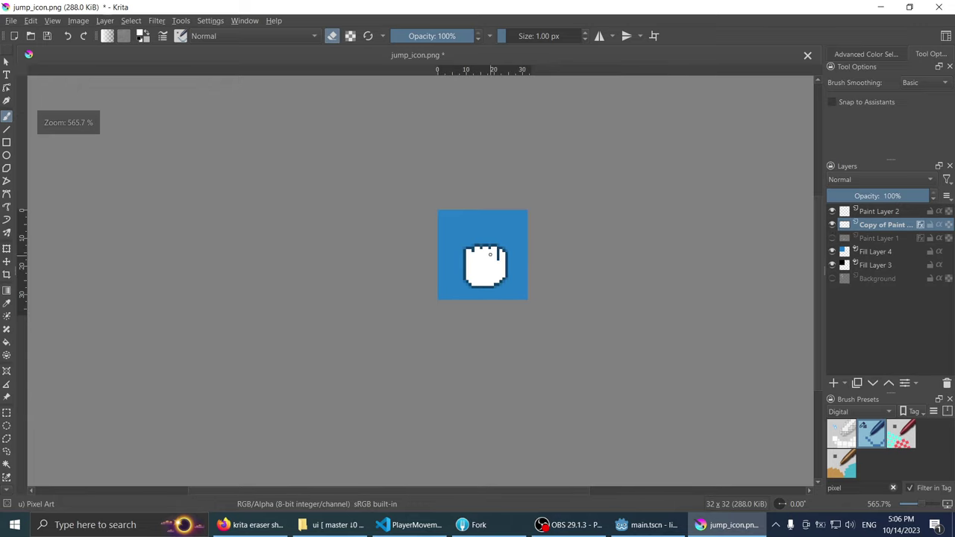
pyautogui.keyDown('ctrl'); pyautogui.scroll(2, 490, 252); pyautogui.keyUp('ctrl')
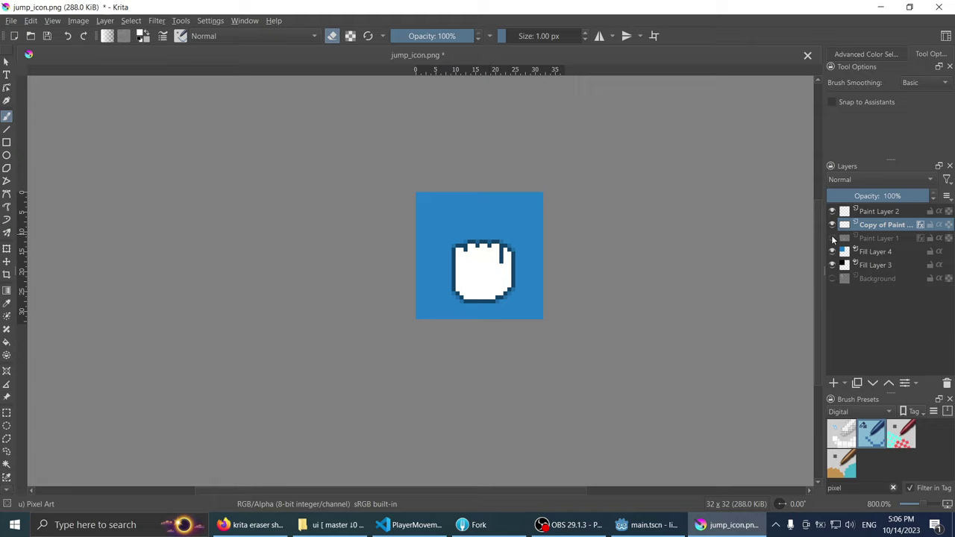
pyautogui.moveTo(834, 241)
pyautogui.keyDown('ctrl'); pyautogui.scroll(1, 448, 254); pyautogui.keyUp('ctrl')
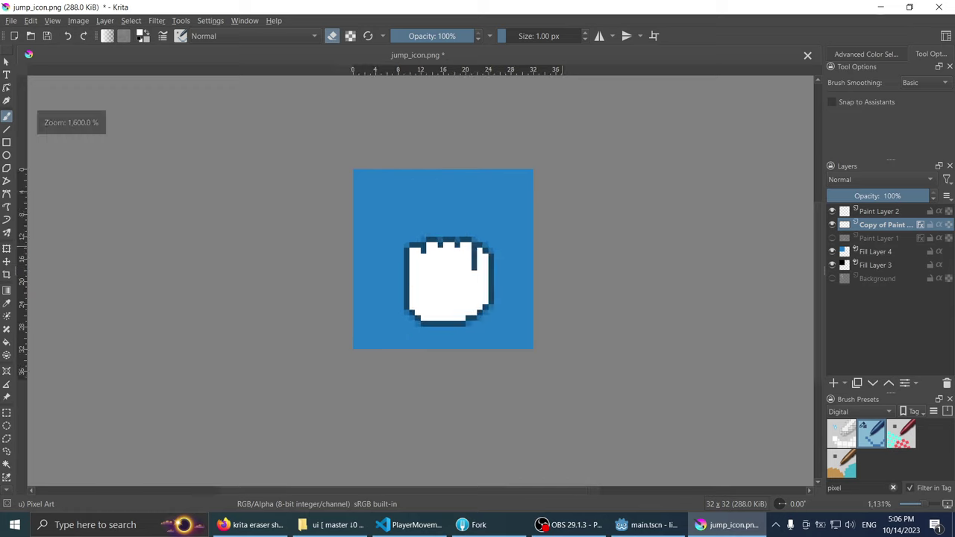
pyautogui.keyDown('ctrl'); pyautogui.scroll(3, 398, 256); pyautogui.keyUp('ctrl')
pyautogui.keyDown('ctrl'); pyautogui.scroll(-3, 447, 253); pyautogui.keyUp('ctrl')
pyautogui.keyDown('ctrl'); pyautogui.scroll(3, 510, 254); pyautogui.keyUp('ctrl')
pyautogui.keyDown('ctrl'); pyautogui.scroll(-3, 514, 268); pyautogui.keyUp('ctrl')
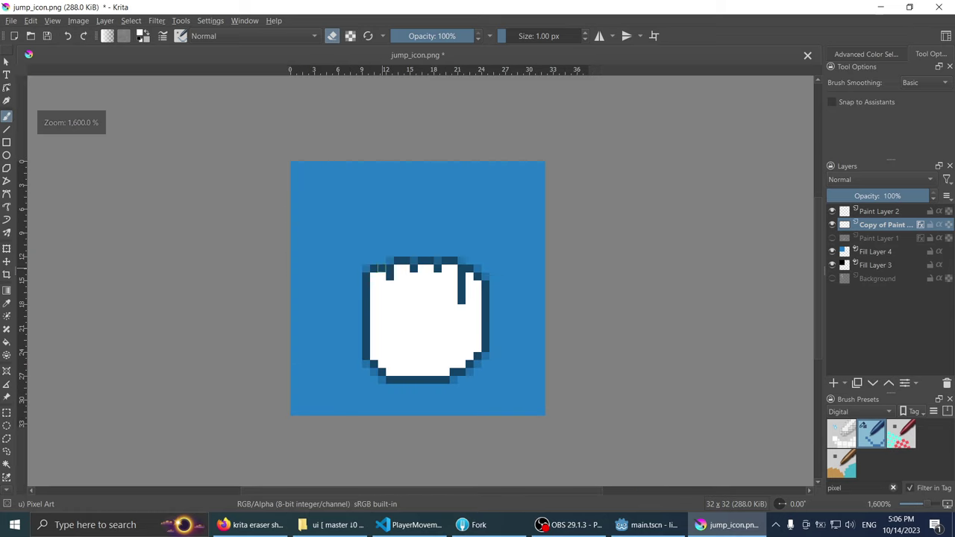
pyautogui.keyDown('ctrl'); pyautogui.scroll(-2, 525, 291); pyautogui.keyUp('ctrl')
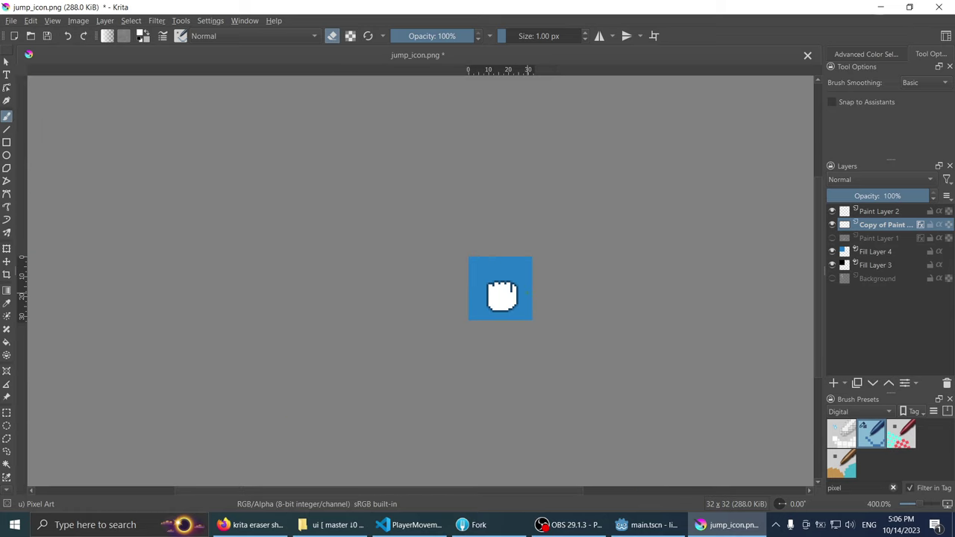
pyautogui.keyDown('ctrl'); pyautogui.scroll(3, 503, 298); pyautogui.keyUp('ctrl')
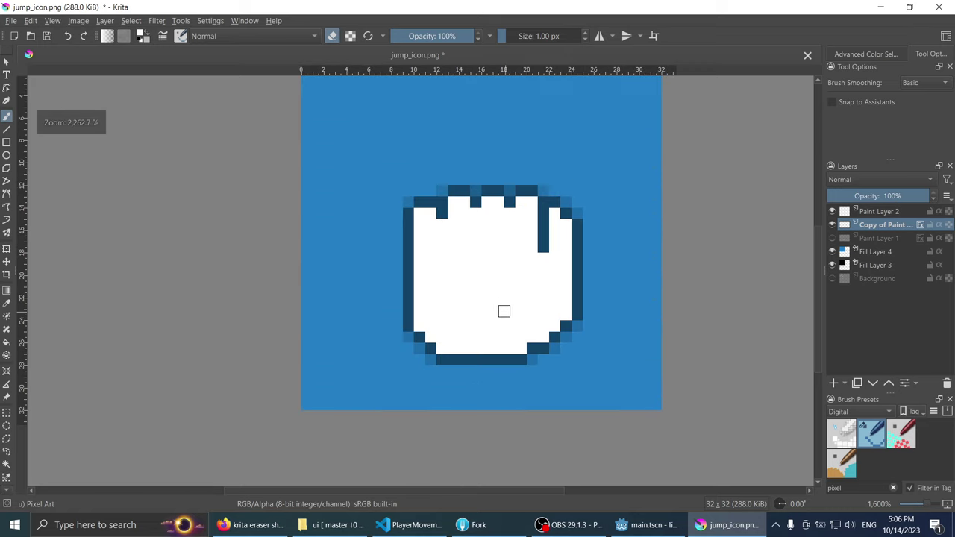
pyautogui.click(832, 238)
pyautogui.click(832, 238)
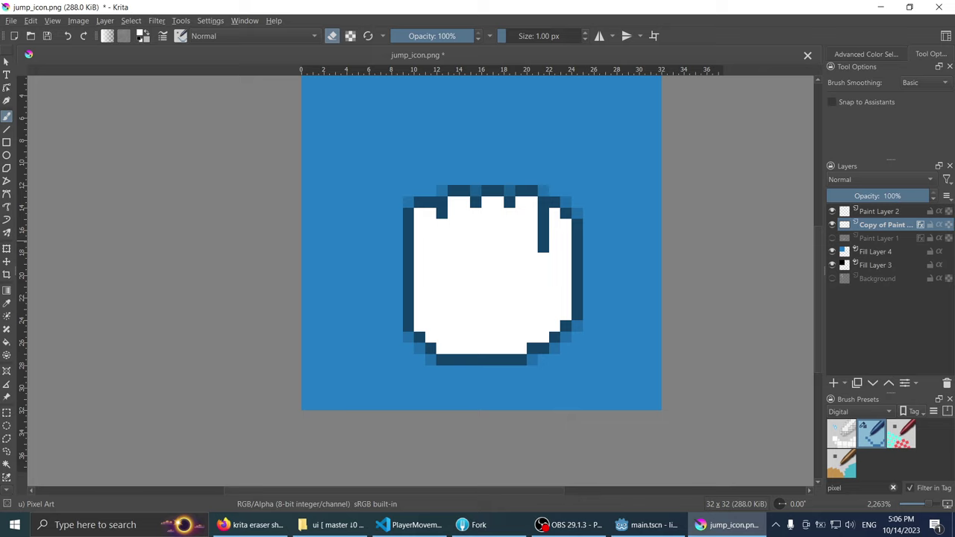
# Step: Repaint the fist's lower-left outline one pixel inward
pyautogui.moveTo(419, 339); pyautogui.dragTo(419, 300)
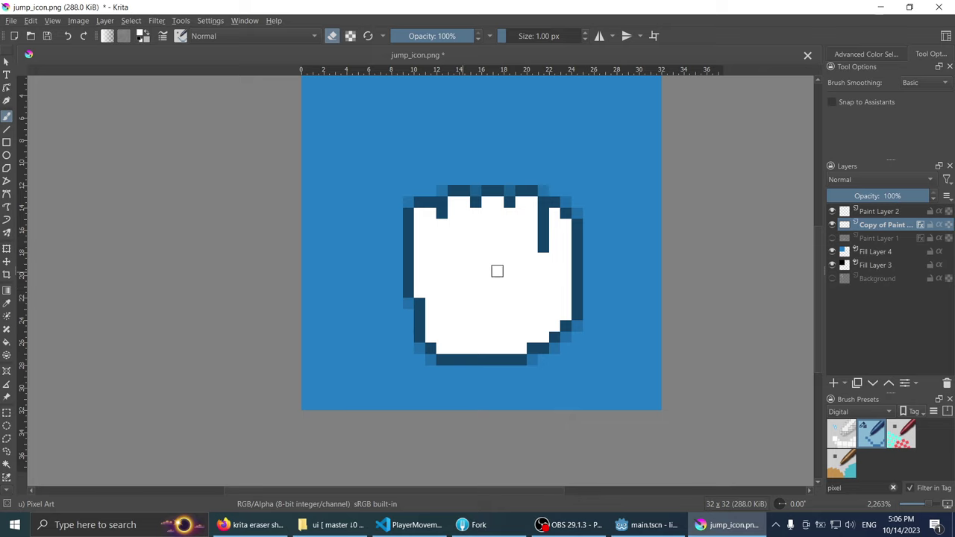
pyautogui.scroll(-1, 512, 234)
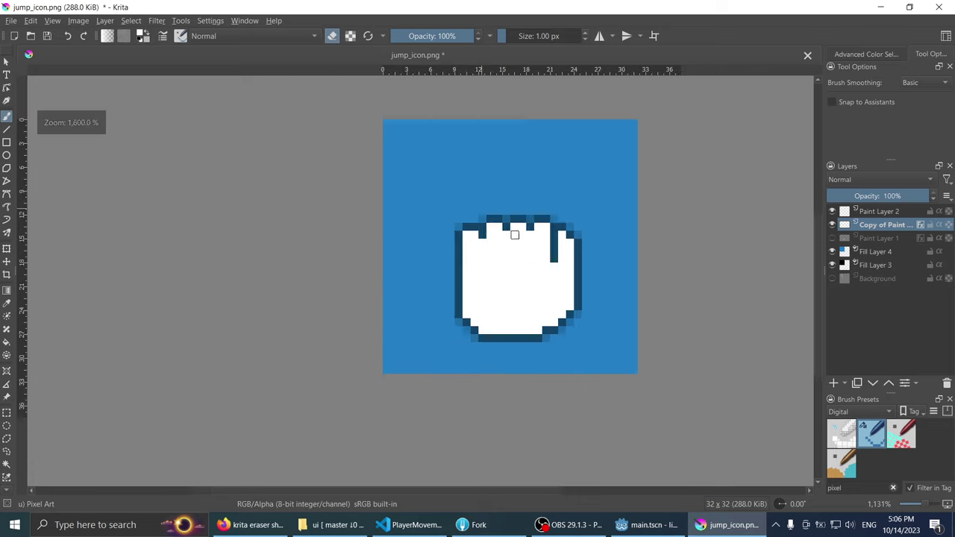
pyautogui.scroll(3, 453, 215)
# Step: Redraw the fist's top knuckle outline one pixel higher and check it against the layers
pyautogui.click(454, 216)
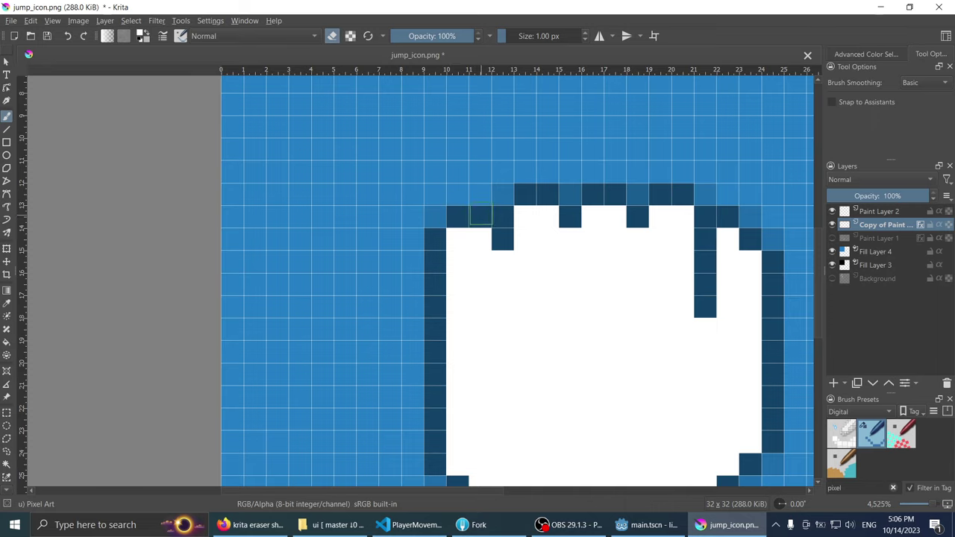
pyautogui.press('e')
pyautogui.moveTo(480, 215)
pyautogui.mouseDown()
pyautogui.moveTo(456, 214)
pyautogui.moveTo(588, 193)
pyautogui.moveTo(708, 192)
pyautogui.mouseUp()
pyautogui.scroll(-4, 532, 261)
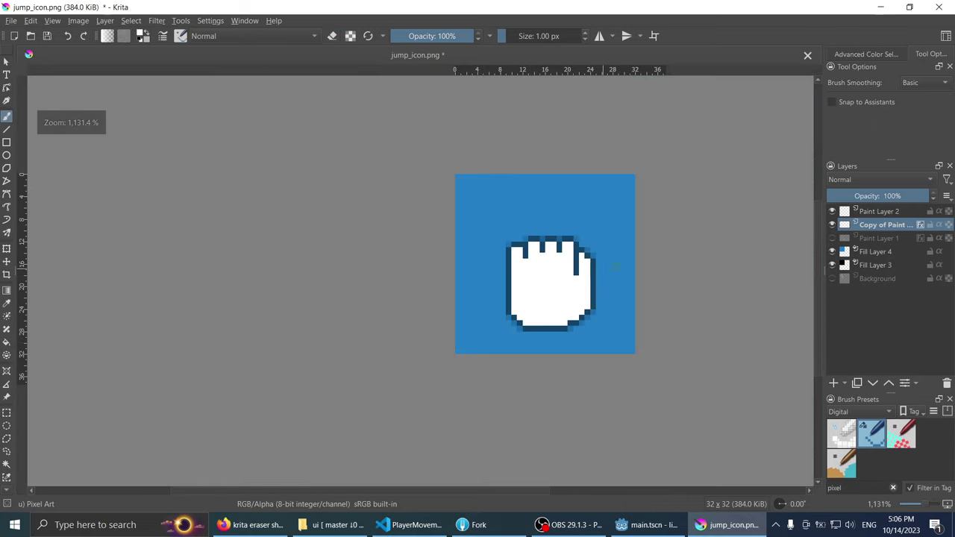
pyautogui.scroll(1, 615, 265)
pyautogui.scroll(-3, 616, 265)
pyautogui.scroll(1, 625, 272)
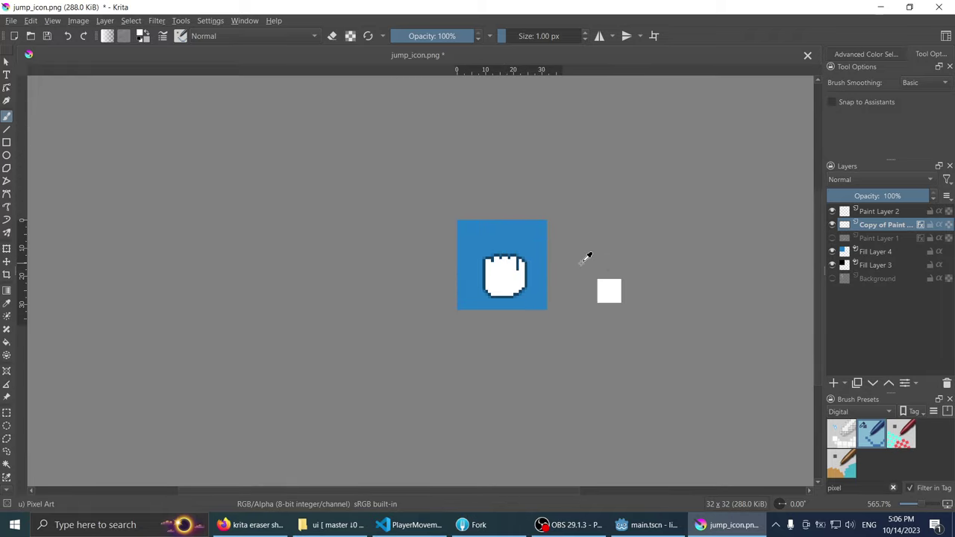
pyautogui.scroll(3, 520, 267)
pyautogui.scroll(3, 478, 246)
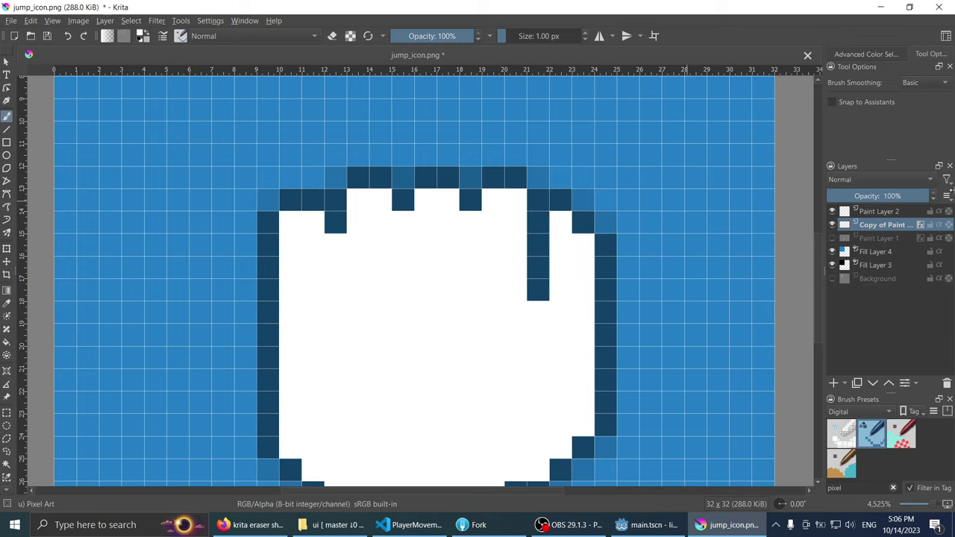
pyautogui.click(833, 224)
pyautogui.click(833, 225)
# Step: Rectangle-select the top knuckle strip, transform it one pixel down, and return to the brush
pyautogui.hotkey('ctrl', 'r')
pyautogui.moveTo(213, 144); pyautogui.dragTo(534, 264)
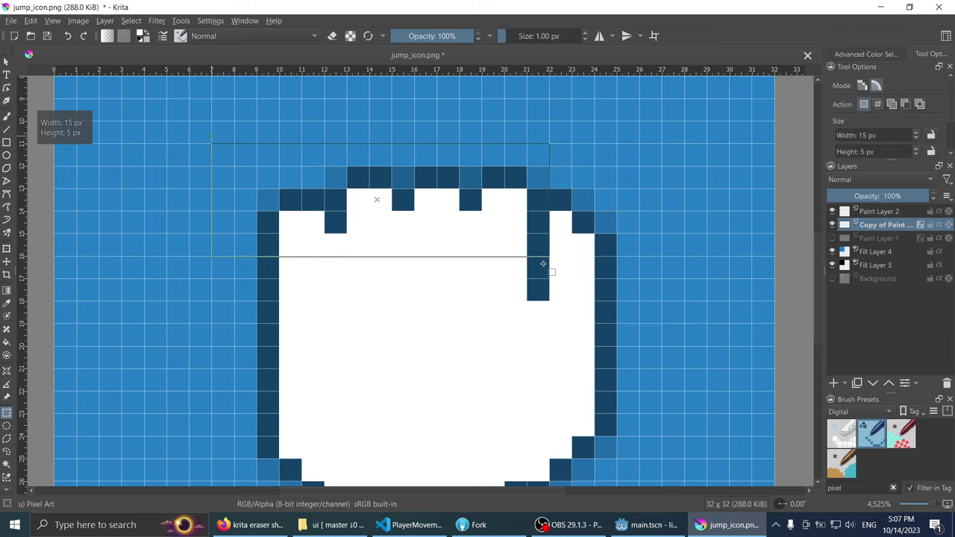
pyautogui.hotkey('ctrl', 't')
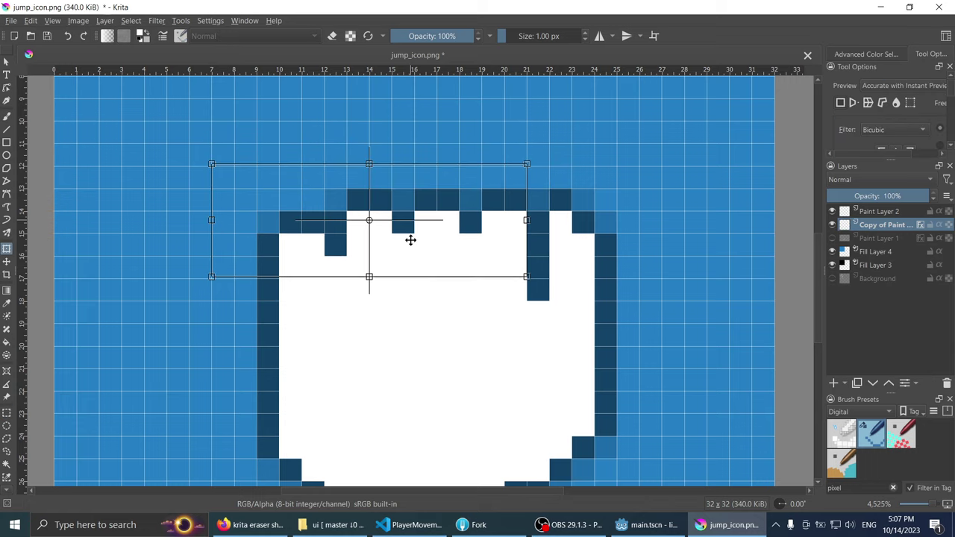
pyautogui.press('-')
pyautogui.press('-')
pyautogui.press('-')
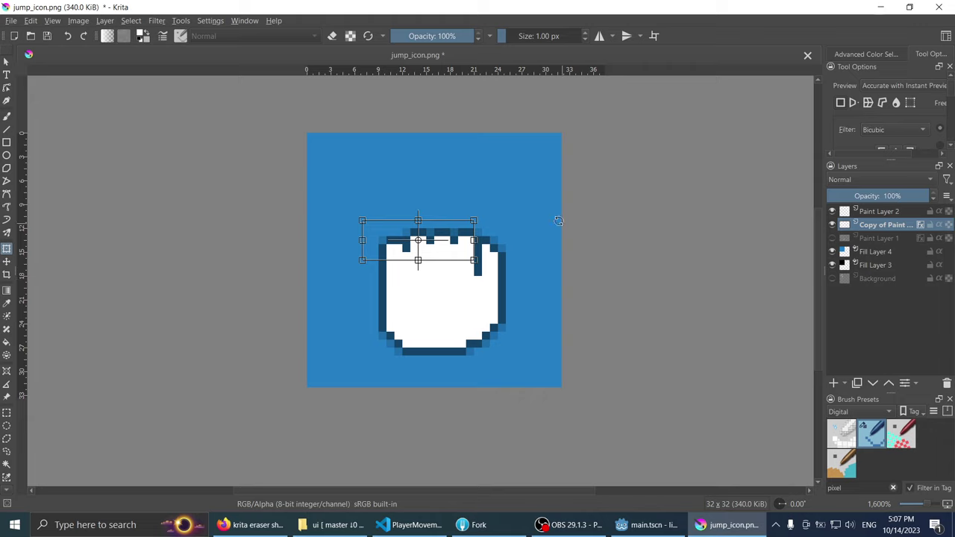
pyautogui.press('b')
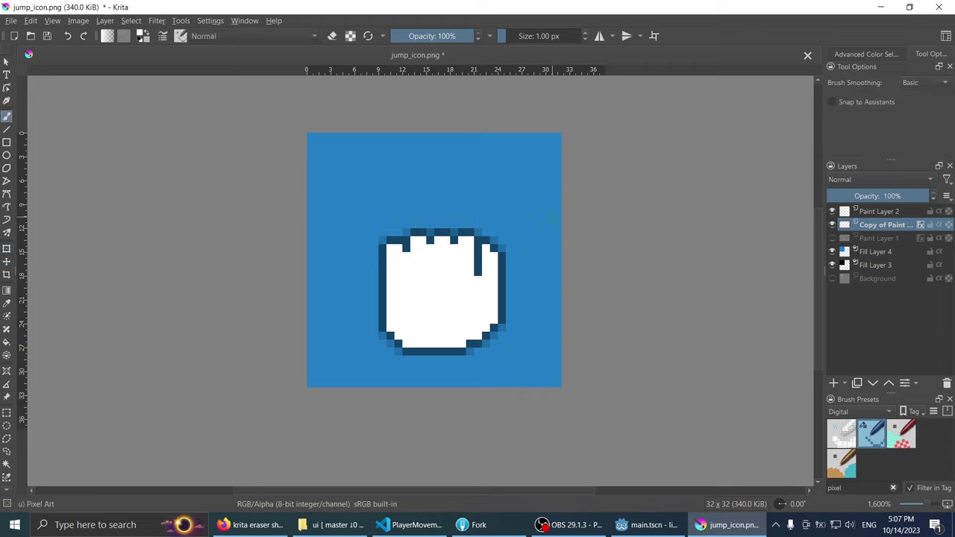
pyautogui.scroll(-3, 552, 218)
pyautogui.scroll(2, 519, 238)
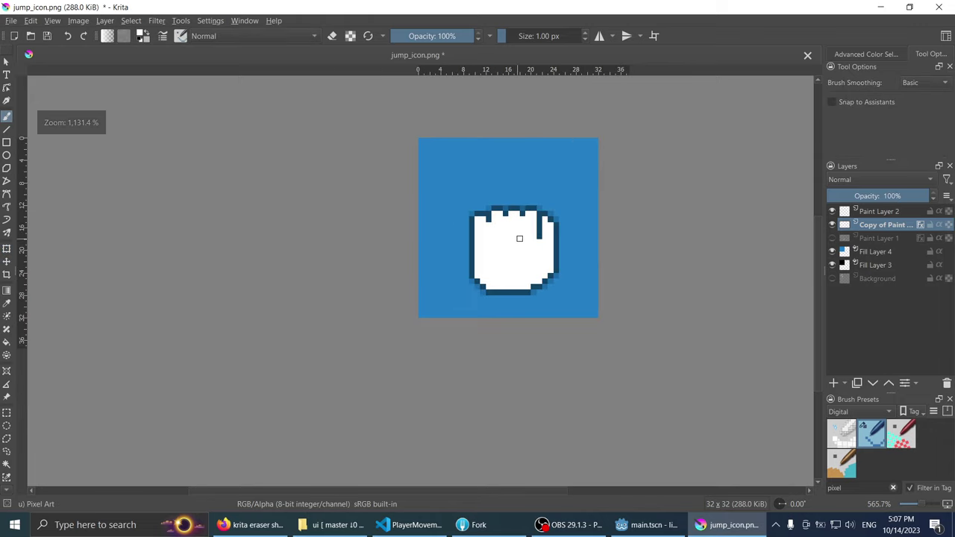
# Step: Toggle the fist and open-hand layers to compare them, leaving only the fist visible
pyautogui.click(832, 238)
pyautogui.click(833, 239)
pyautogui.click(832, 224)
pyautogui.click(832, 225)
pyautogui.click(832, 238)
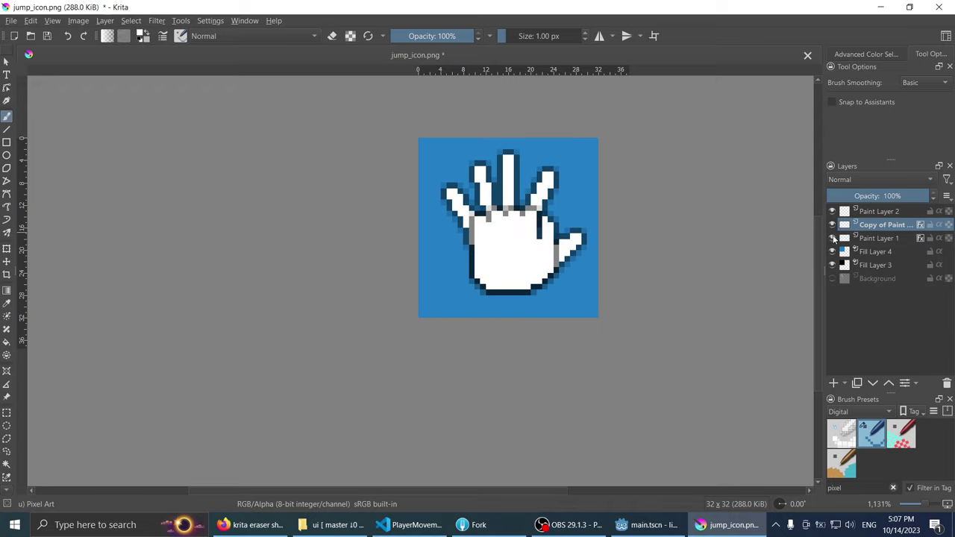
pyautogui.click(832, 224)
pyautogui.click(832, 225)
pyautogui.click(832, 238)
pyautogui.scroll(2, 492, 249)
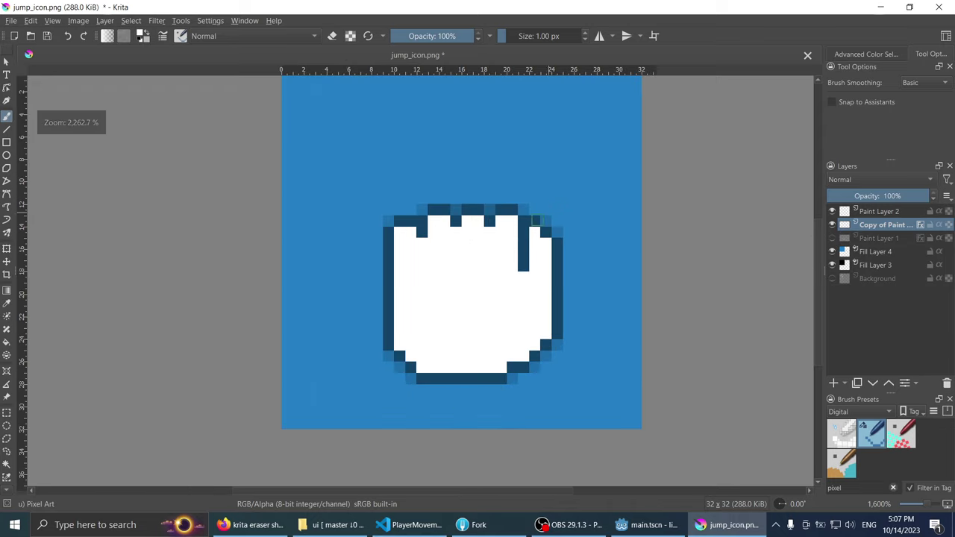
pyautogui.scroll(-2, 493, 248)
pyautogui.scroll(-1, 493, 249)
pyautogui.scroll(1, 491, 248)
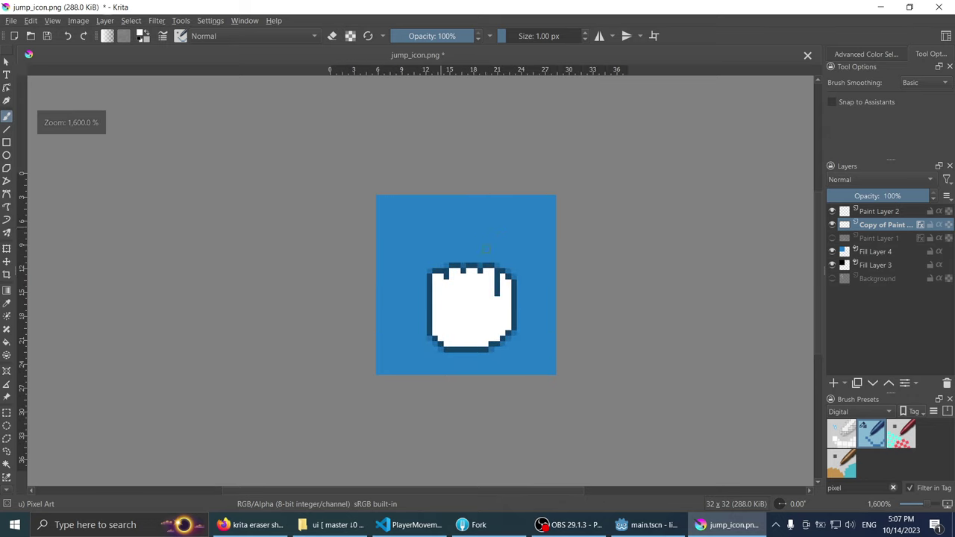
pyautogui.scroll(1, 491, 248)
# Step: Hide the blue background and the other fill layer to reveal the transparent canvas
pyautogui.click(832, 251)
pyautogui.click(831, 265)
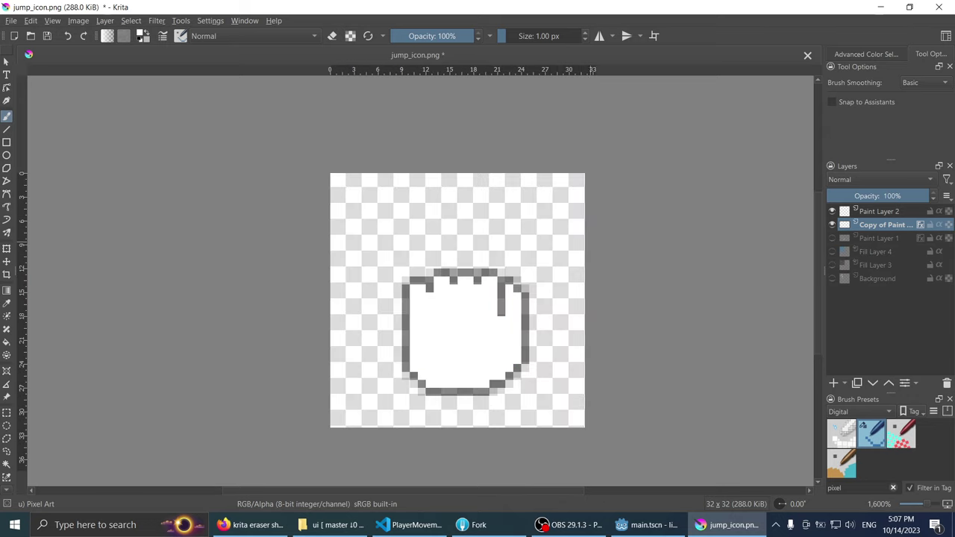
pyautogui.scroll(1, 473, 324)
pyautogui.scroll(-1, 473, 324)
# Step: Check the copied fist layer's name and properties without changing anything
pyautogui.doubleClick(881, 224)
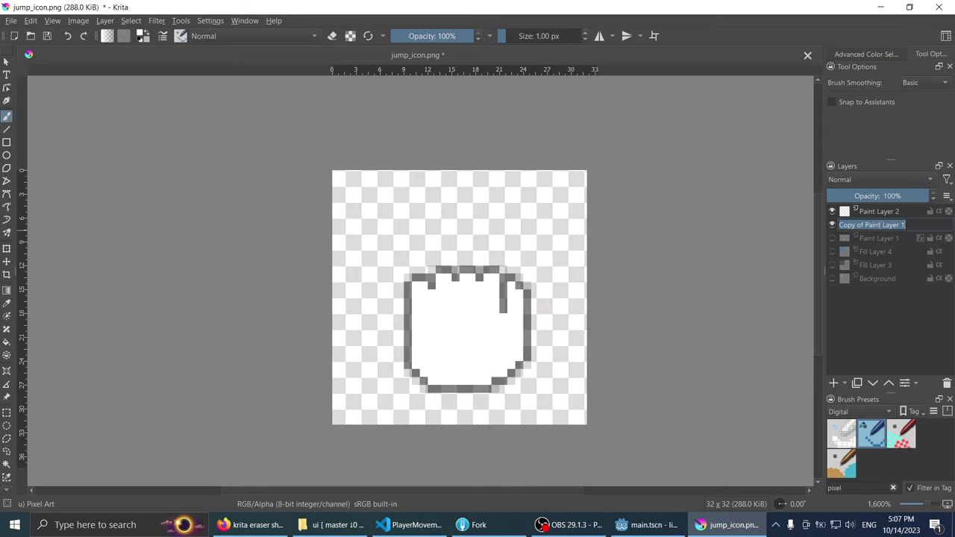
pyautogui.click(880, 228)
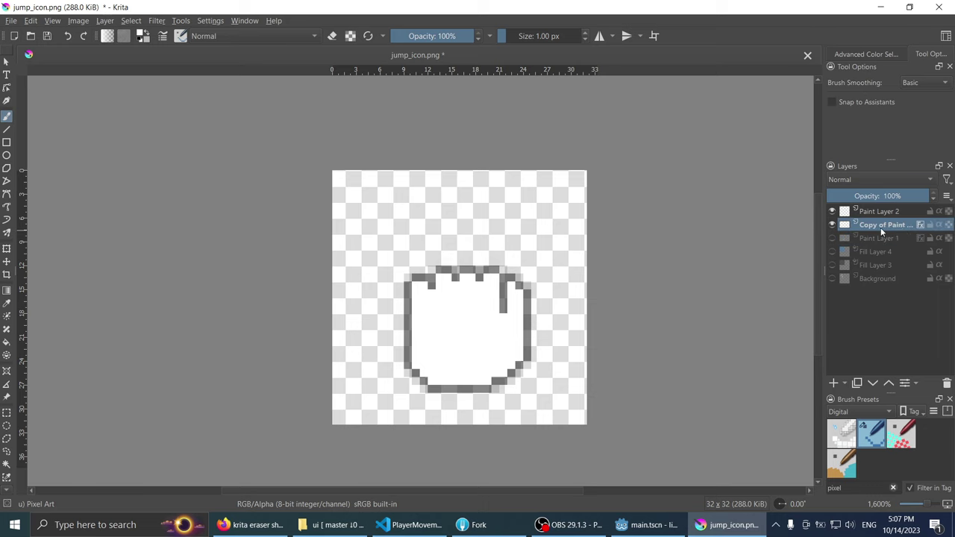
pyautogui.rightClick(919, 225)
pyautogui.click(797, 11)
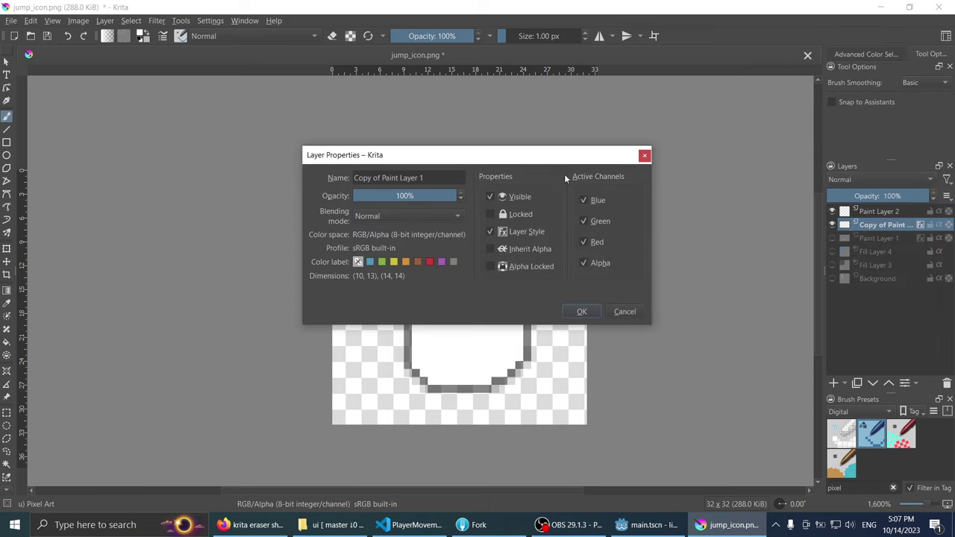
pyautogui.click(645, 156)
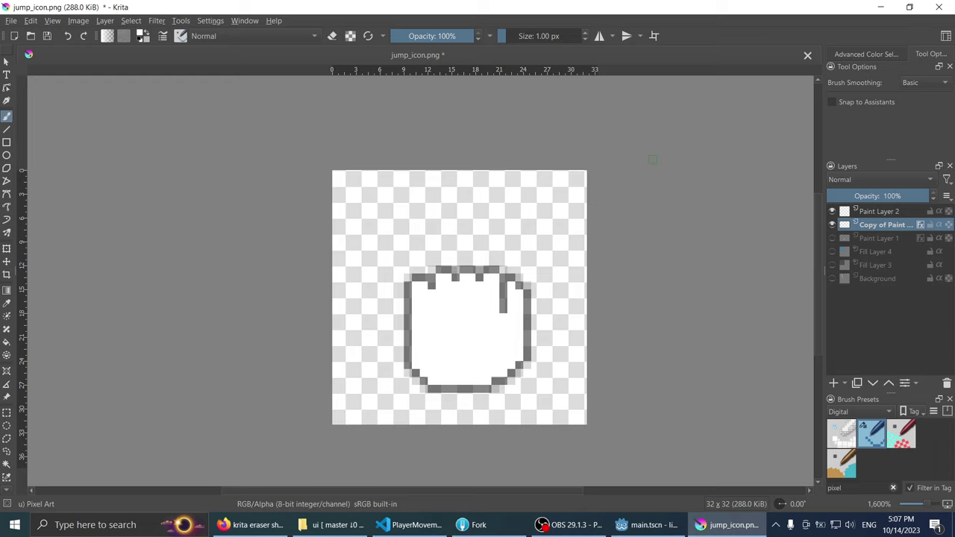
pyautogui.rightClick(919, 225)
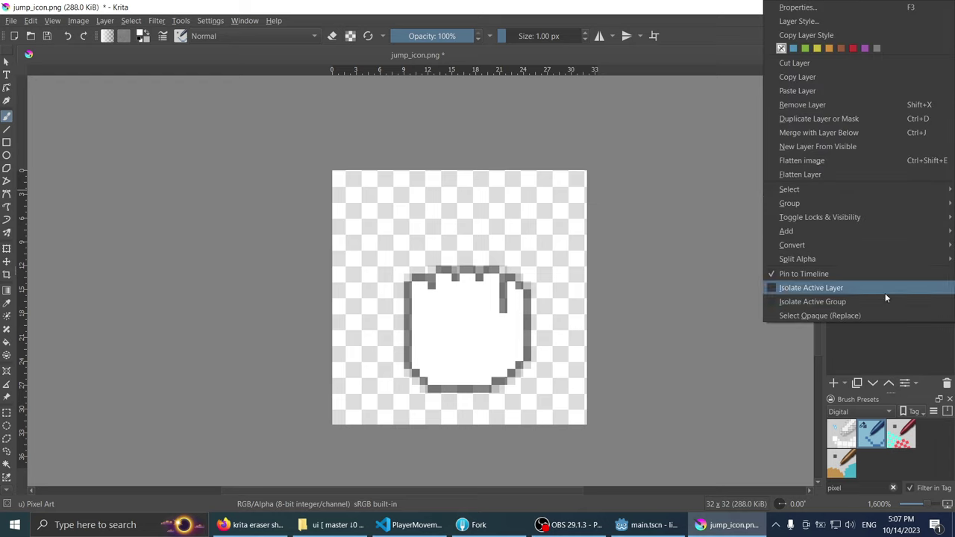
pyautogui.click(855, 337)
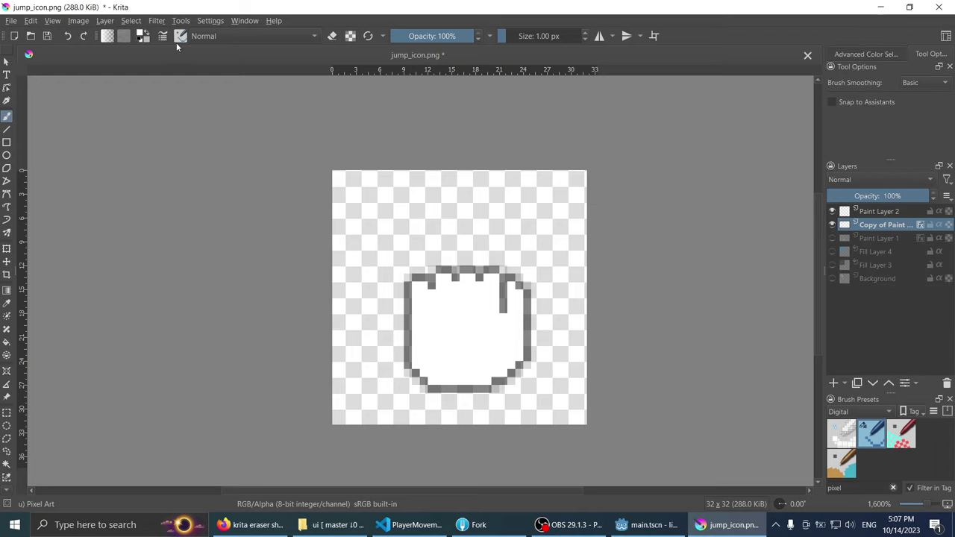
pyautogui.click(78, 20)
# Step: Give the fist layer a Drop Shadow at 70% opacity in Layer Style, then hide it
pyautogui.press('Right')
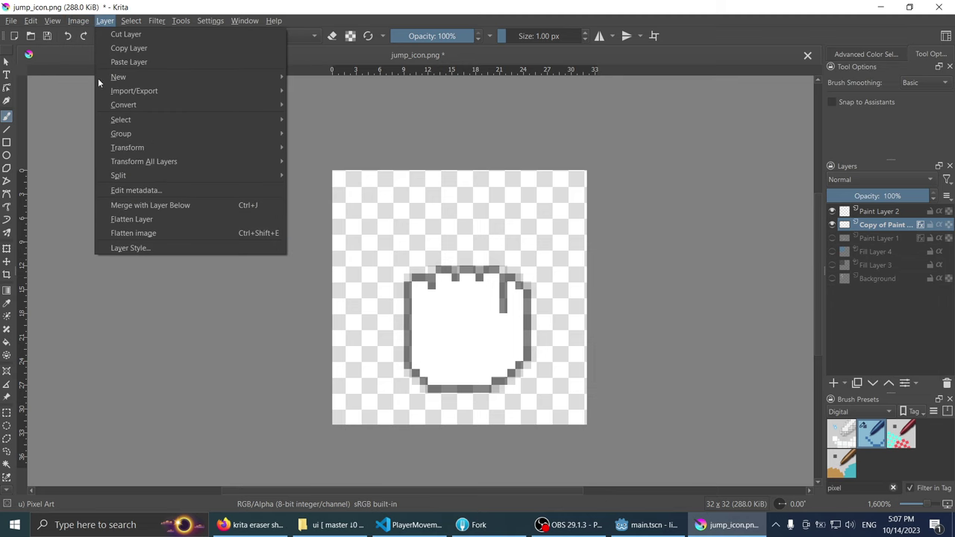
pyautogui.click(119, 247)
pyautogui.moveTo(397, 41); pyautogui.dragTo(551, 90)
pyautogui.click(462, 147)
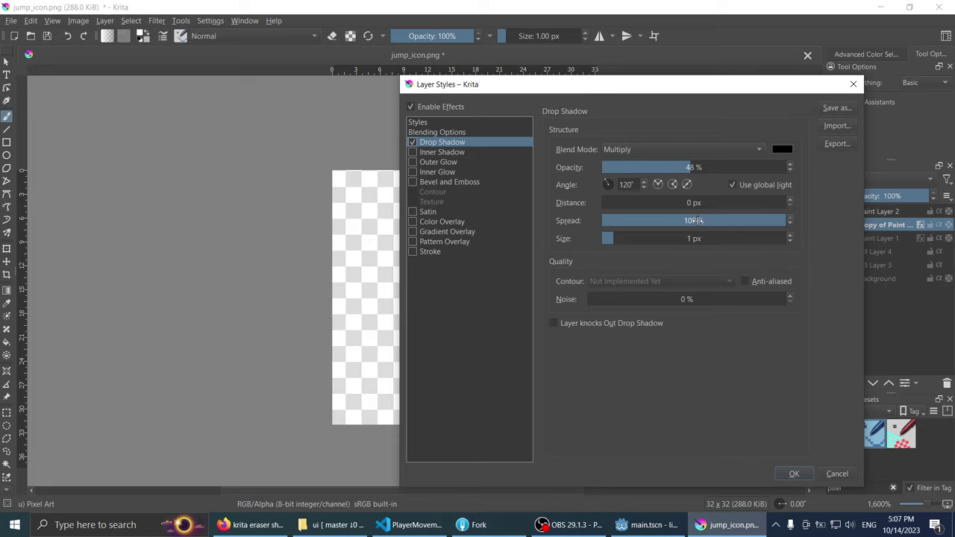
pyautogui.click(730, 167)
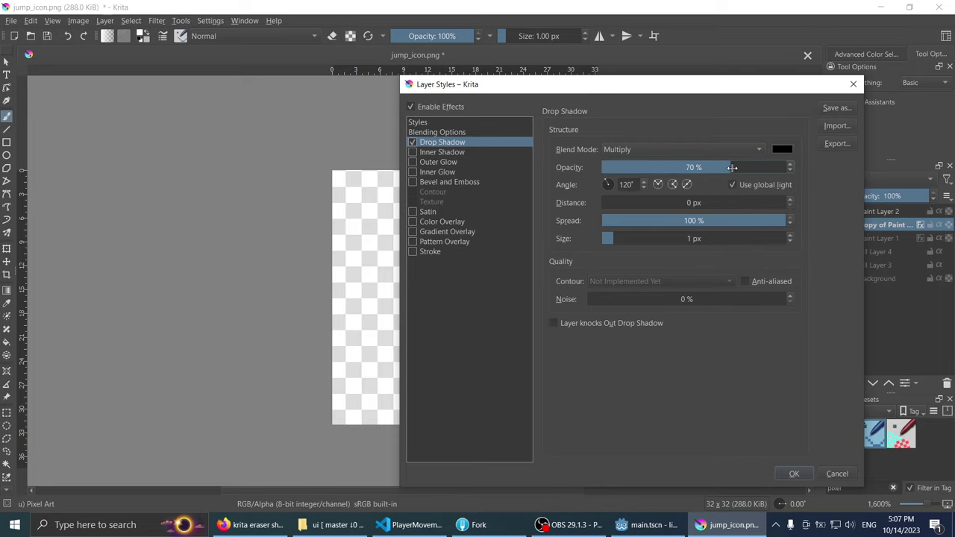
pyautogui.click(792, 473)
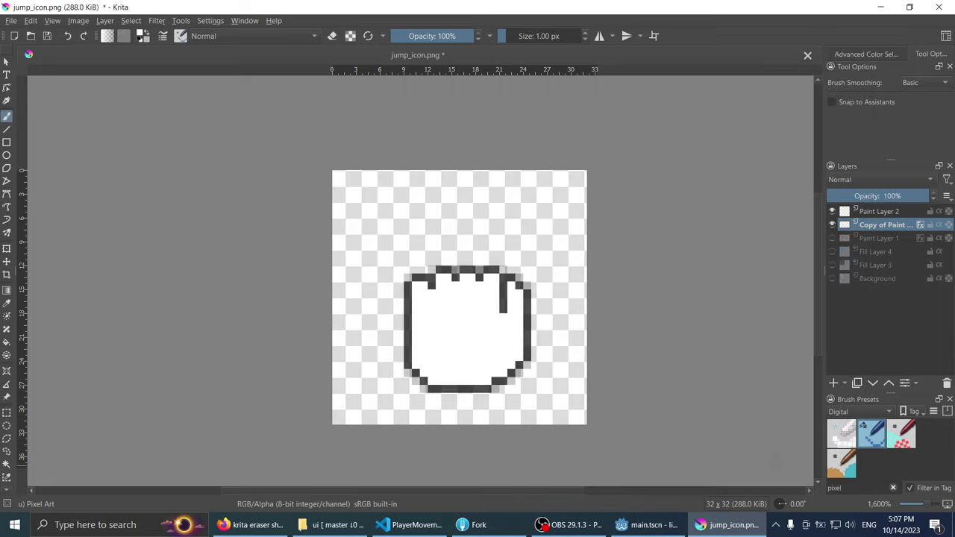
pyautogui.click(832, 225)
# Step: Show and select the open-hand layer, checking its properties and toggling its layer style
pyautogui.click(831, 238)
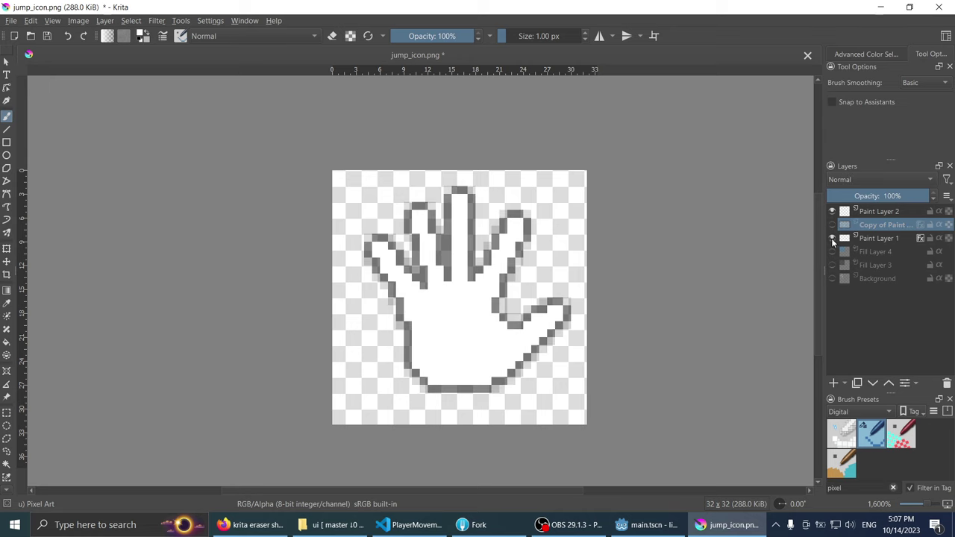
pyautogui.click(858, 238)
pyautogui.rightClick(895, 237)
pyautogui.click(804, 9)
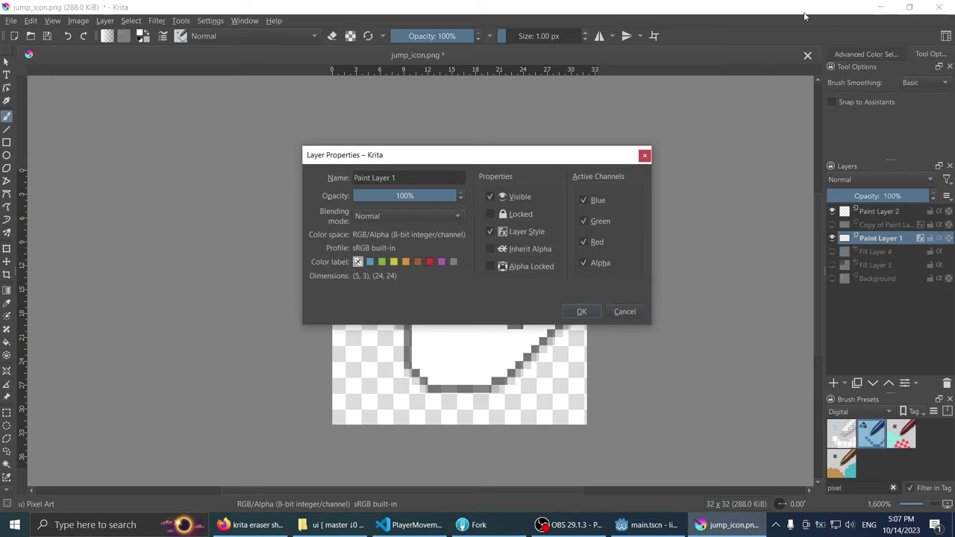
pyautogui.click(620, 313)
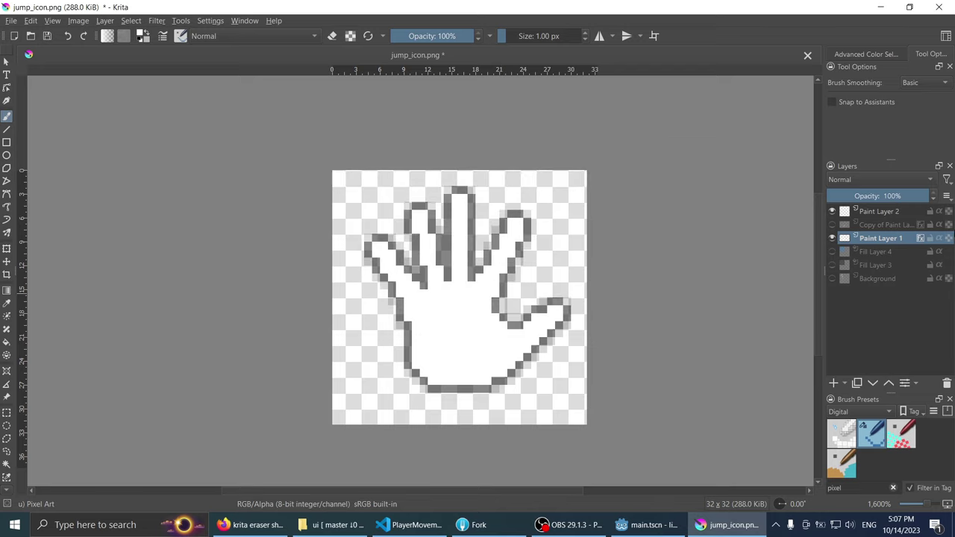
pyautogui.click(920, 239)
pyautogui.click(921, 240)
# Step: Set the open hand's Drop Shadow opacity to 70% in Layer Style
pyautogui.rightClick(921, 239)
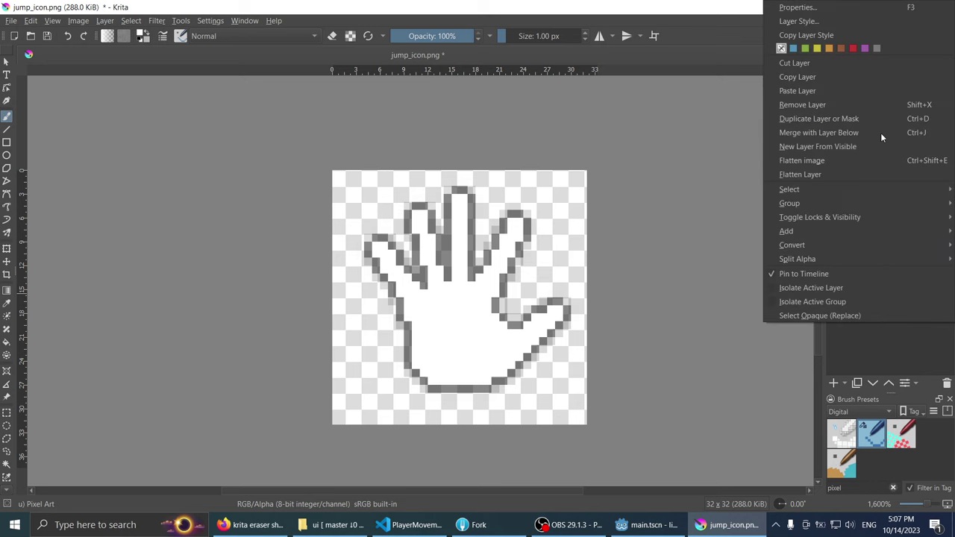
pyautogui.click(820, 21)
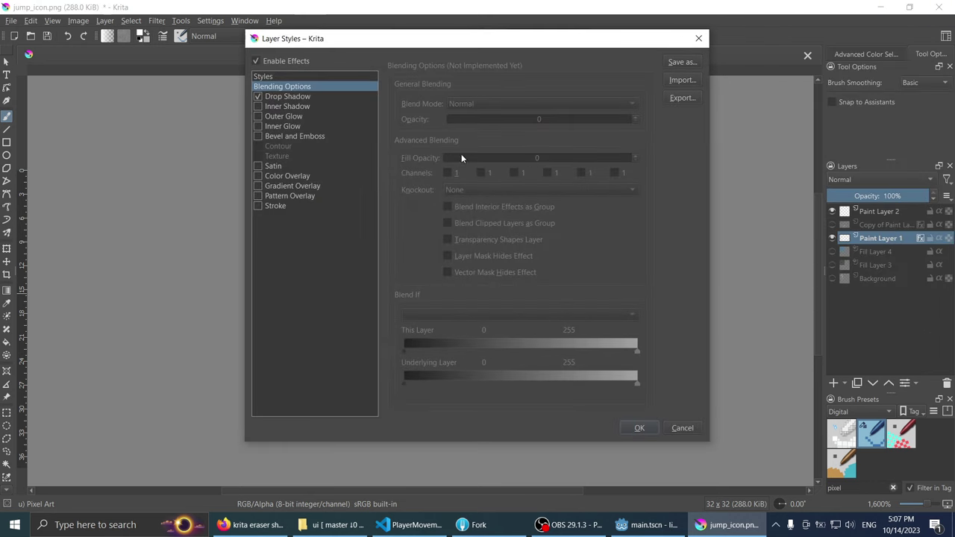
pyautogui.click(287, 97)
pyautogui.click(591, 121)
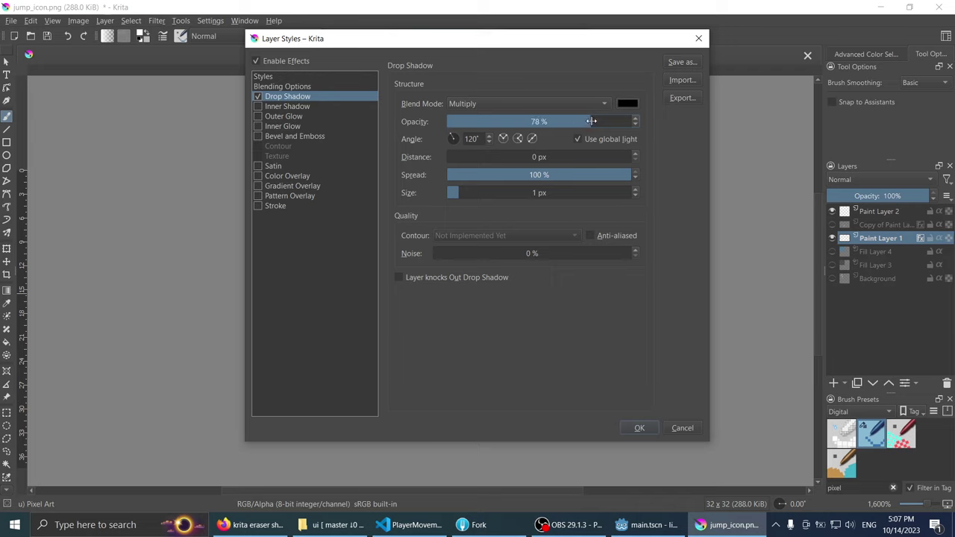
pyautogui.moveTo(591, 121); pyautogui.dragTo(576, 122)
pyautogui.click(634, 427)
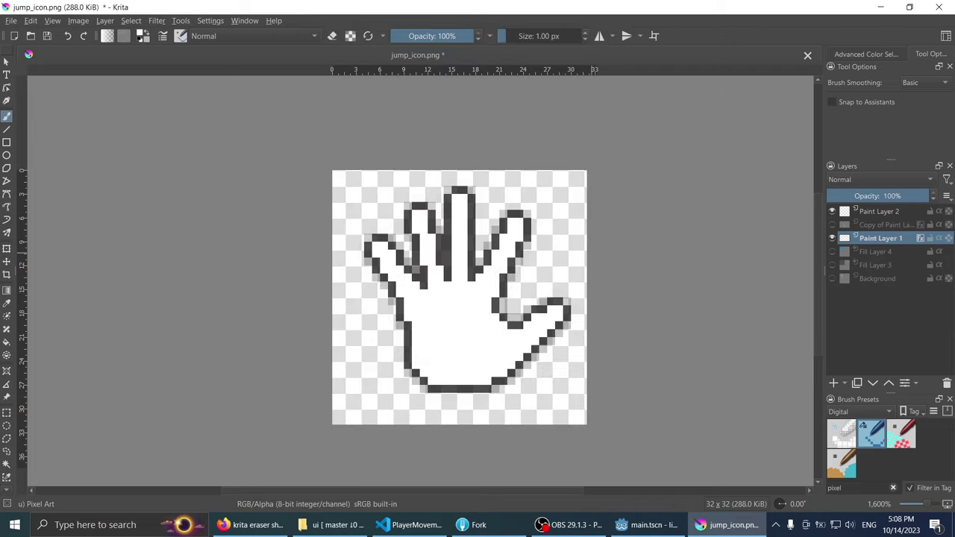
pyautogui.scroll(-1, 558, 199)
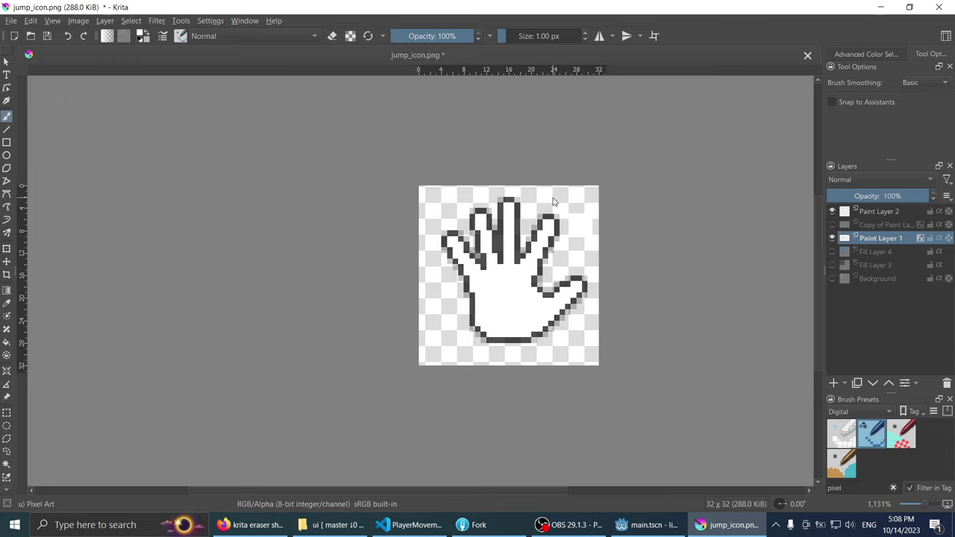
# Step: Export the open hand as grab_icon.png in PNG format
pyautogui.hotkey('ctrl', 'shift', 'e')
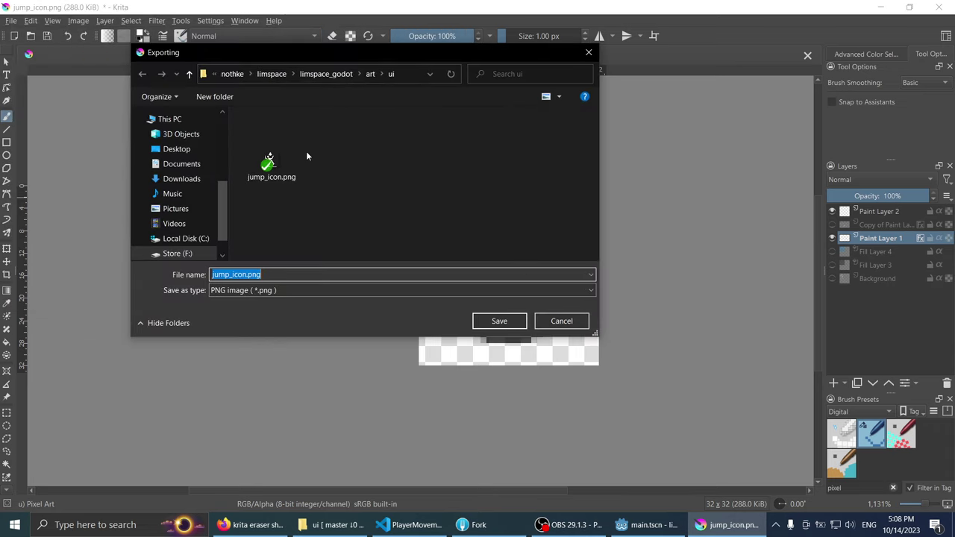
pyautogui.click(305, 290)
pyautogui.click(285, 299)
pyautogui.click(357, 273)
pyautogui.write('han')
pyautogui.click(499, 320)
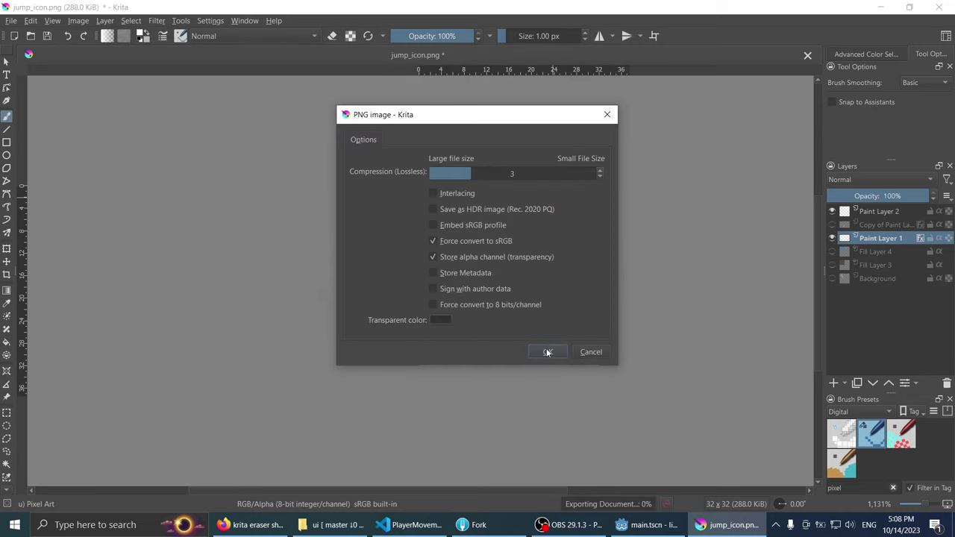
pyautogui.click(547, 352)
# Step: Show only the fist layer and export it as hold_icon.png
pyautogui.click(832, 238)
pyautogui.click(832, 224)
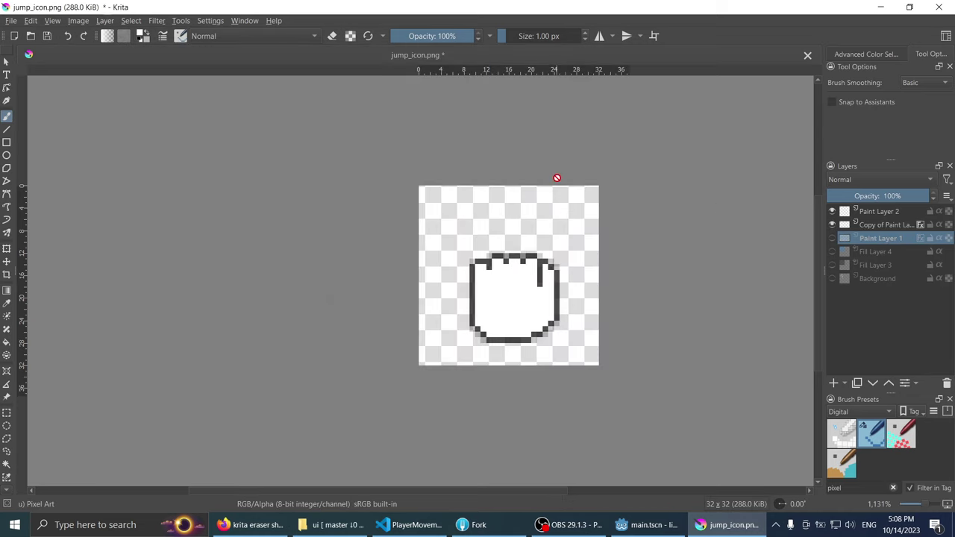
pyautogui.hotkey('ctrl', 'shift', 'e')
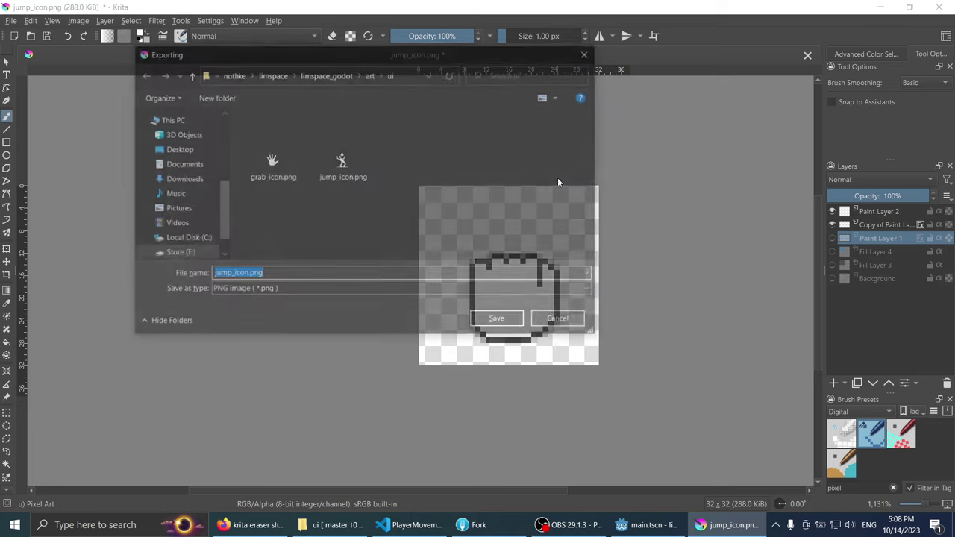
pyautogui.write('grabbed')
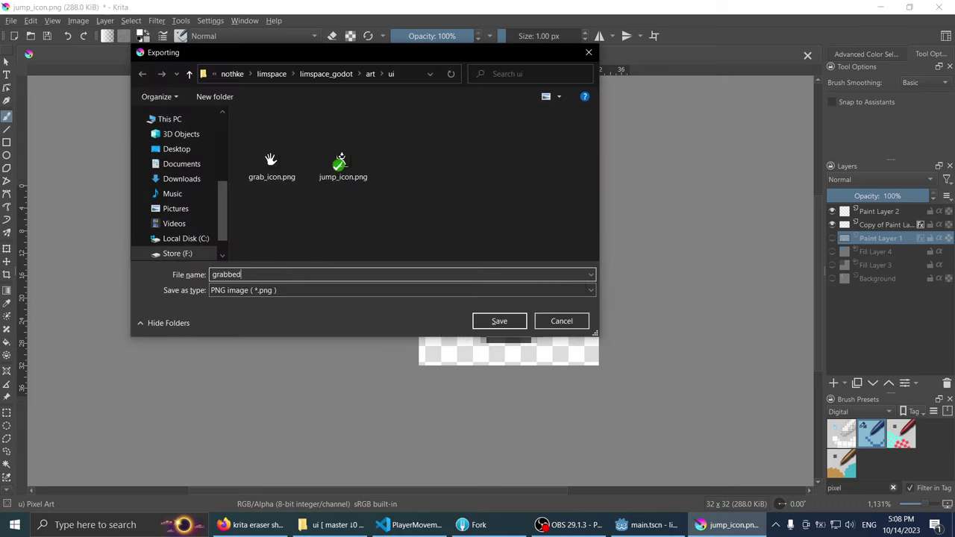
pyautogui.press('BackSpace')
pyautogui.press('BackSpace')
pyautogui.press('BackSpace')
pyautogui.write('hold_icon')
pyautogui.click(515, 323)
pyautogui.click(534, 349)
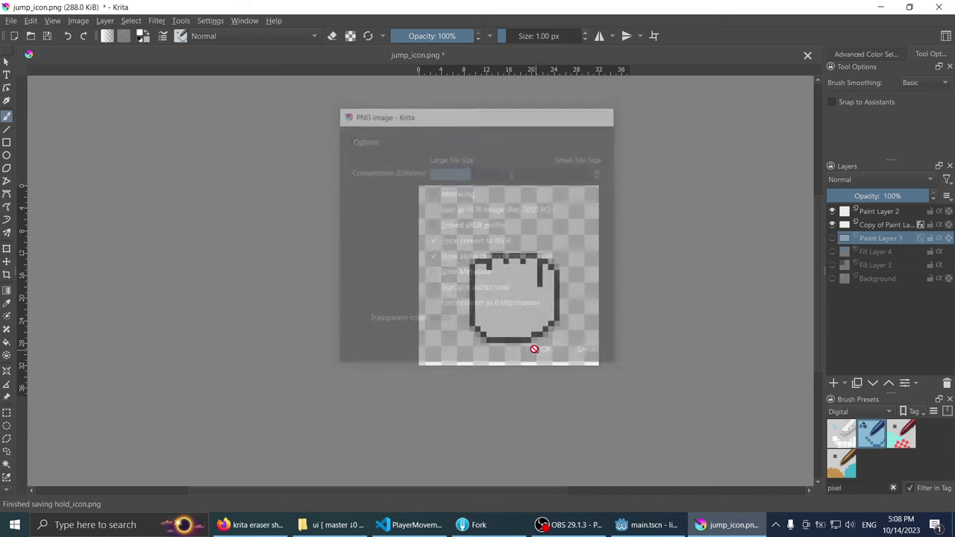
pyautogui.scroll(1, 432, 264)
pyautogui.scroll(-1, 433, 264)
# Step: Switch to Godot and select the Jump Icon node under UI in the Scene dock
pyautogui.click(646, 525)
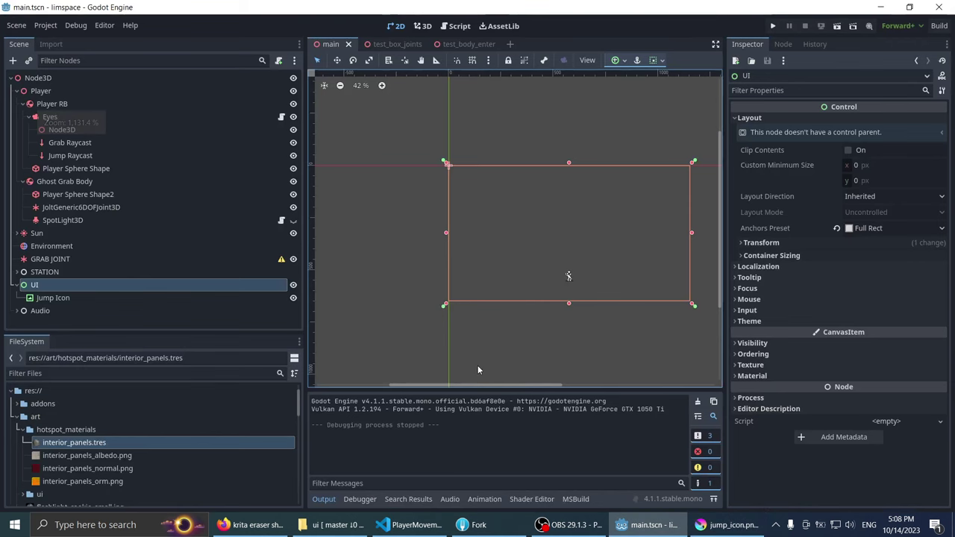
pyautogui.click(50, 298)
pyautogui.scroll(8, 567, 291)
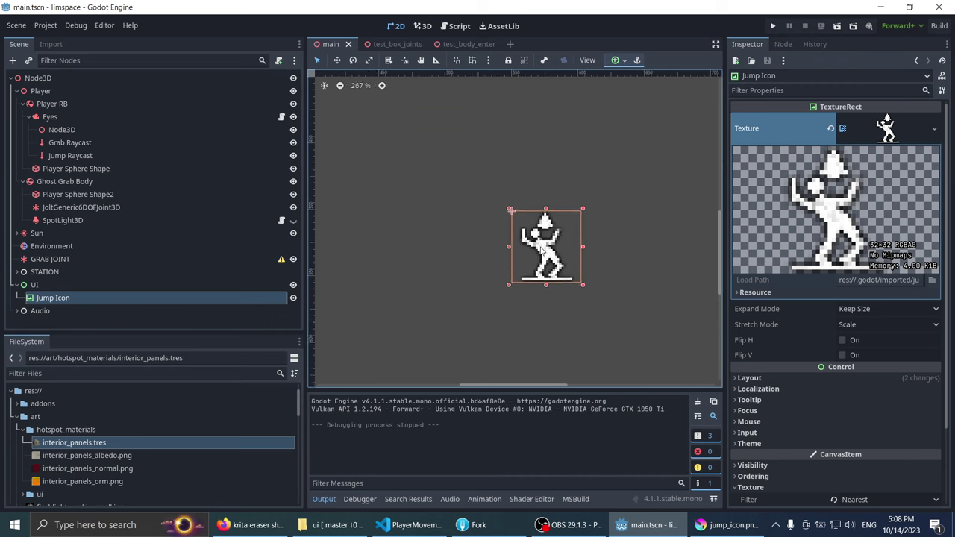
pyautogui.doubleClick(76, 284)
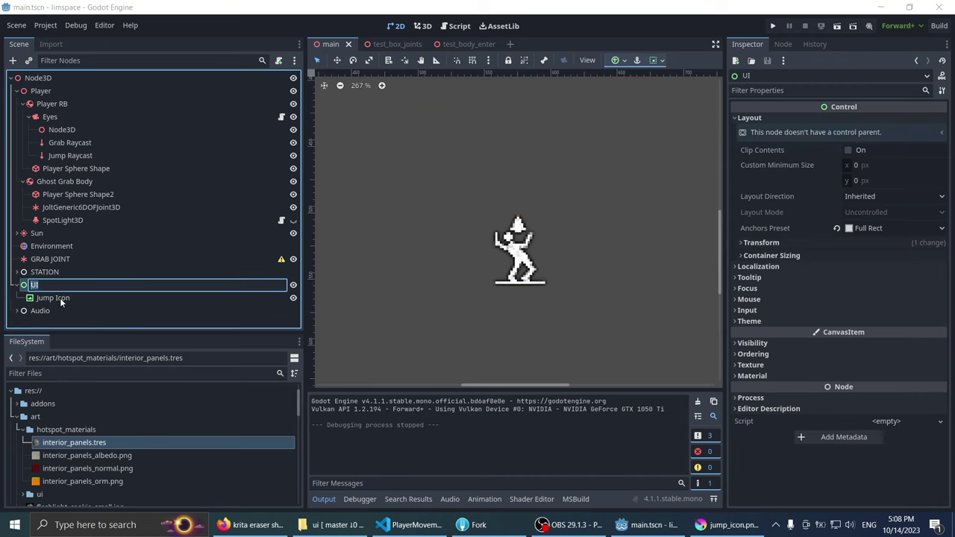
pyautogui.rightClick(47, 297)
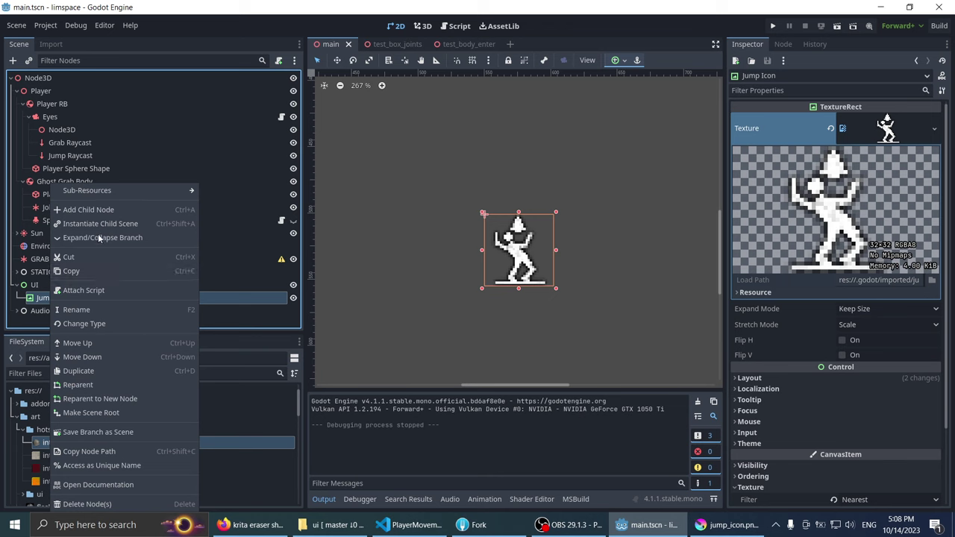
pyautogui.click(33, 288)
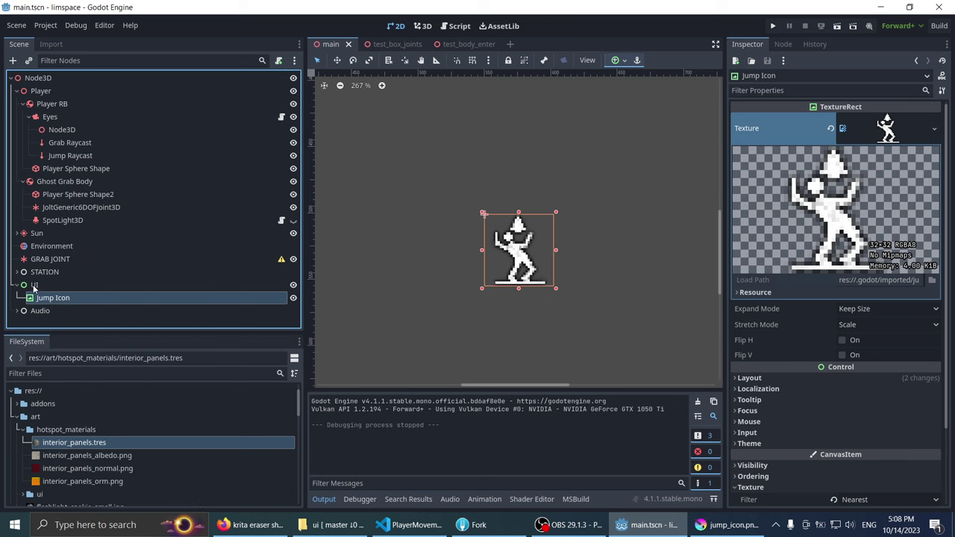
pyautogui.click(34, 287)
pyautogui.click(88, 300)
pyautogui.rightClick(54, 299)
# Step: Duplicate the Jump Icon node and rename the copy to Grab Icon
pyautogui.click(52, 299)
pyautogui.hotkey('ctrl', 'd')
pyautogui.press('F2')
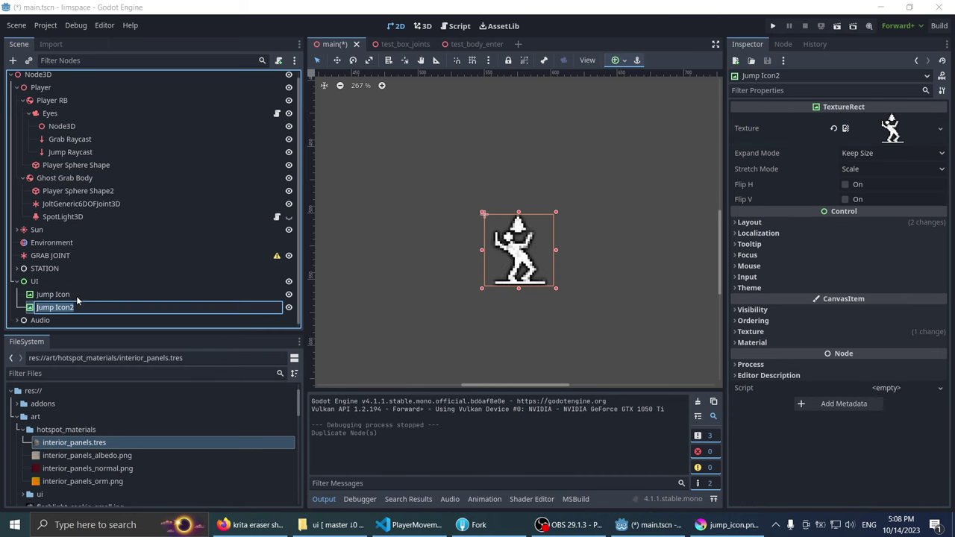
pyautogui.write('Grab')
pyautogui.press('Return')
pyautogui.scroll(-1, 433, 259)
pyautogui.scroll(-4, 433, 259)
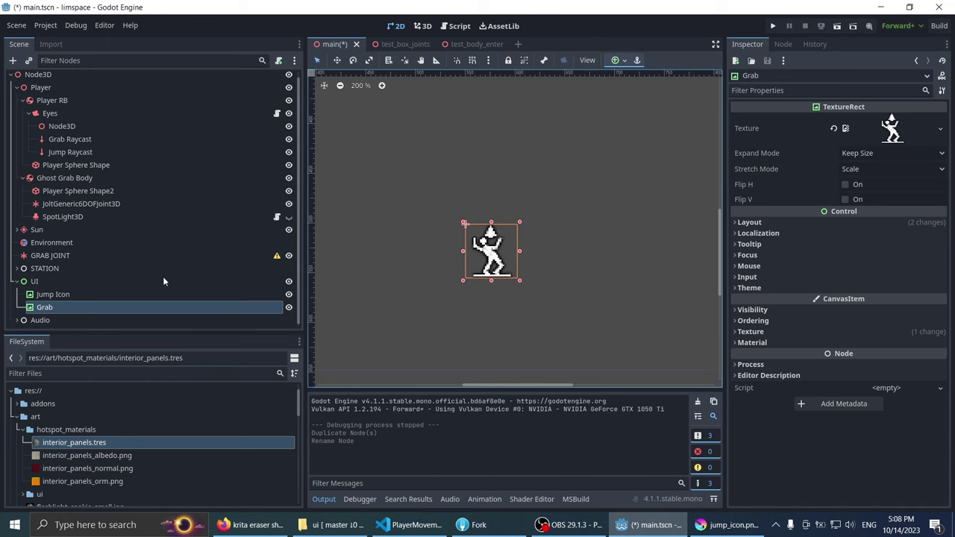
pyautogui.doubleClick(106, 307)
pyautogui.press('End')
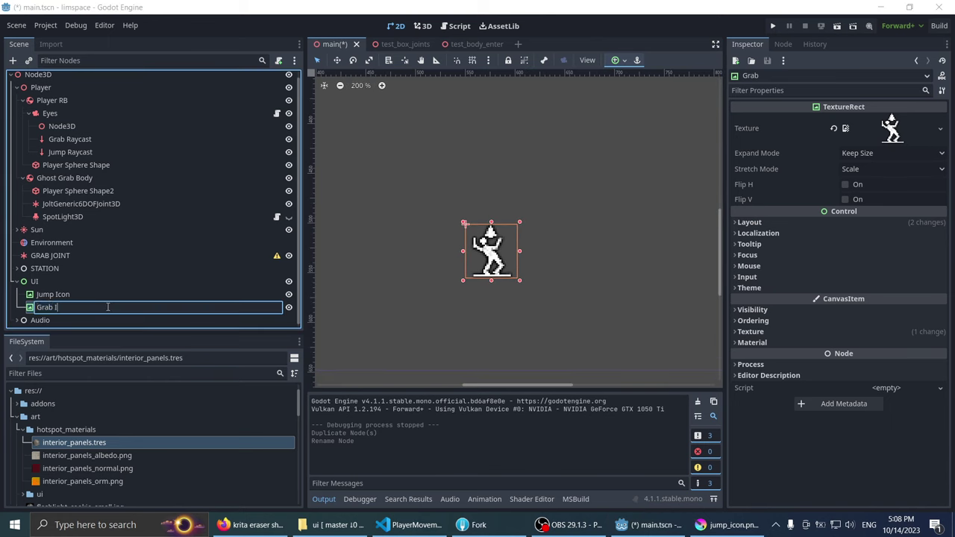
pyautogui.write('Icon')
pyautogui.press('Return')
pyautogui.scroll(-5, 544, 228)
pyautogui.scroll(-1, 545, 227)
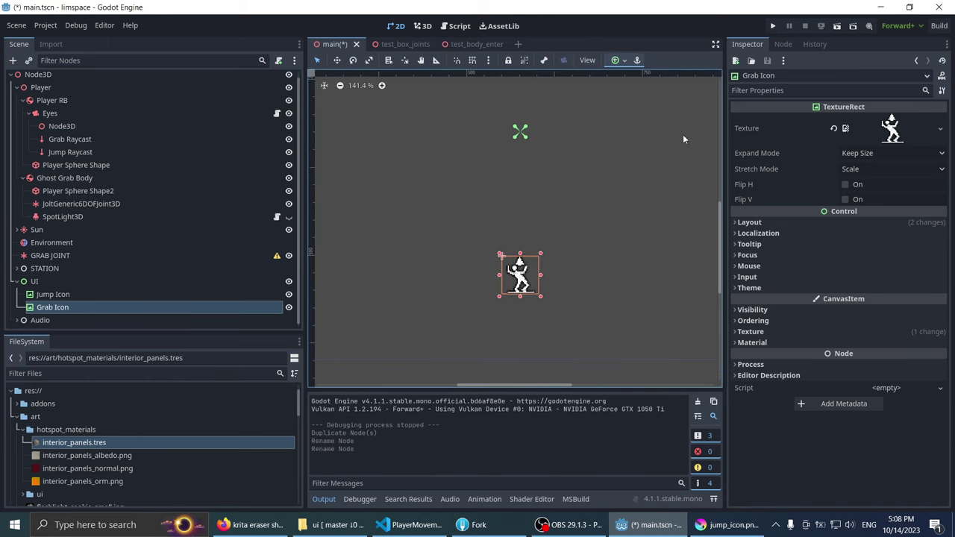
# Step: Set Grab Icon's Layout Anchors Preset to Center
pyautogui.click(775, 222)
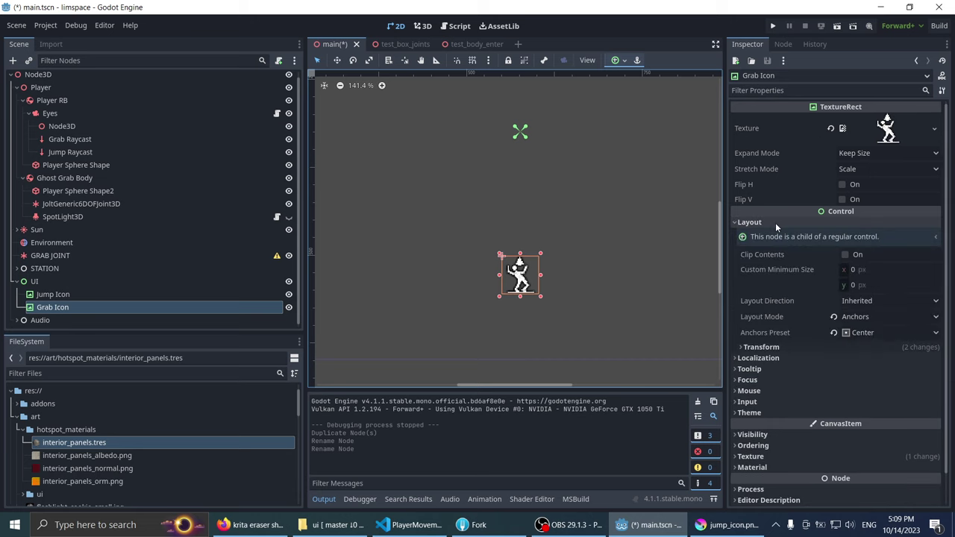
pyautogui.click(856, 332)
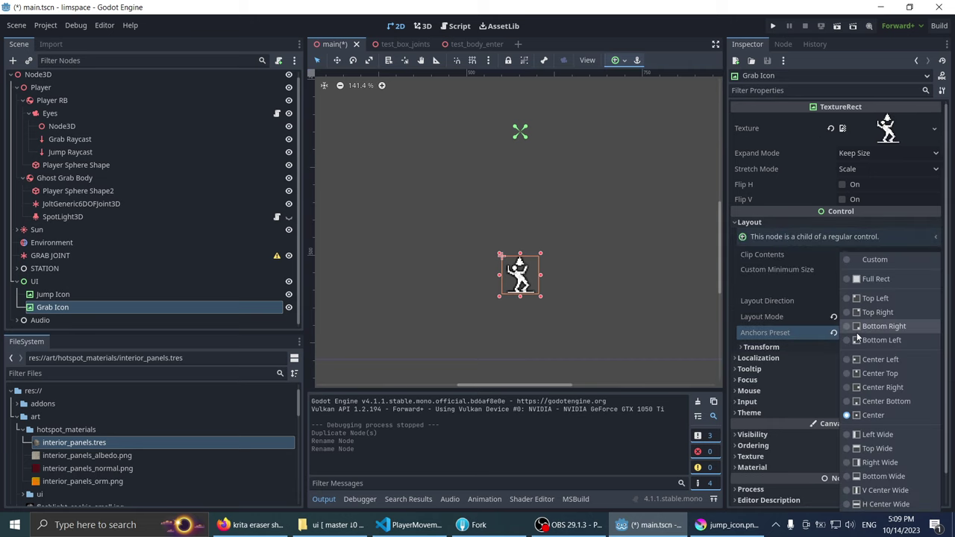
pyautogui.click(859, 416)
pyautogui.scroll(-6, 451, 254)
pyautogui.scroll(-5, 482, 240)
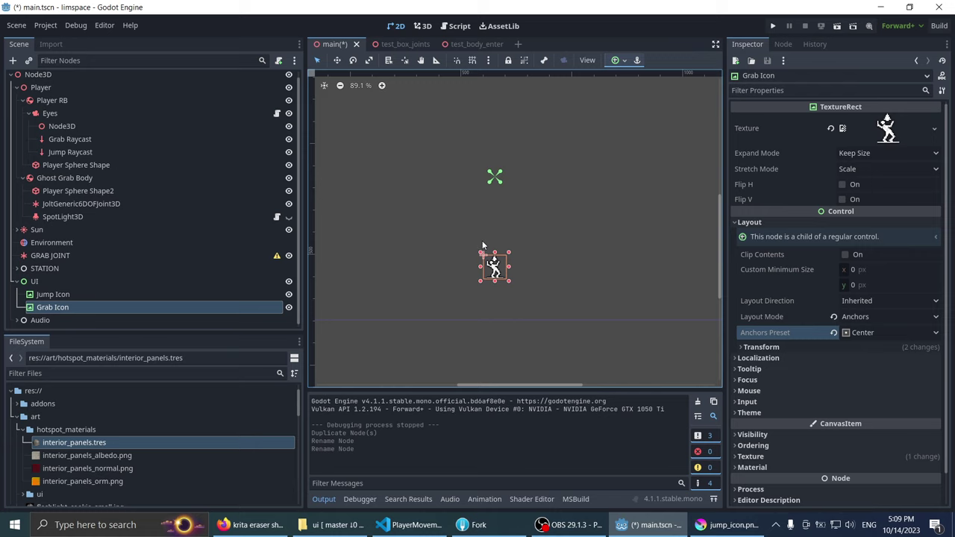
pyautogui.scroll(-6, 466, 170)
pyautogui.scroll(6, 522, 172)
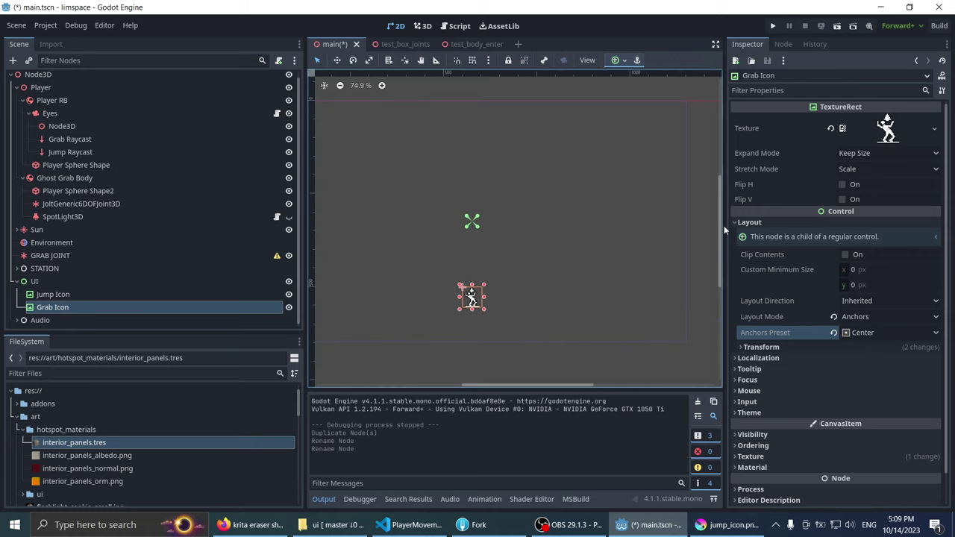
# Step: Set Grab Icon's Transform x position to 0
pyautogui.click(766, 348)
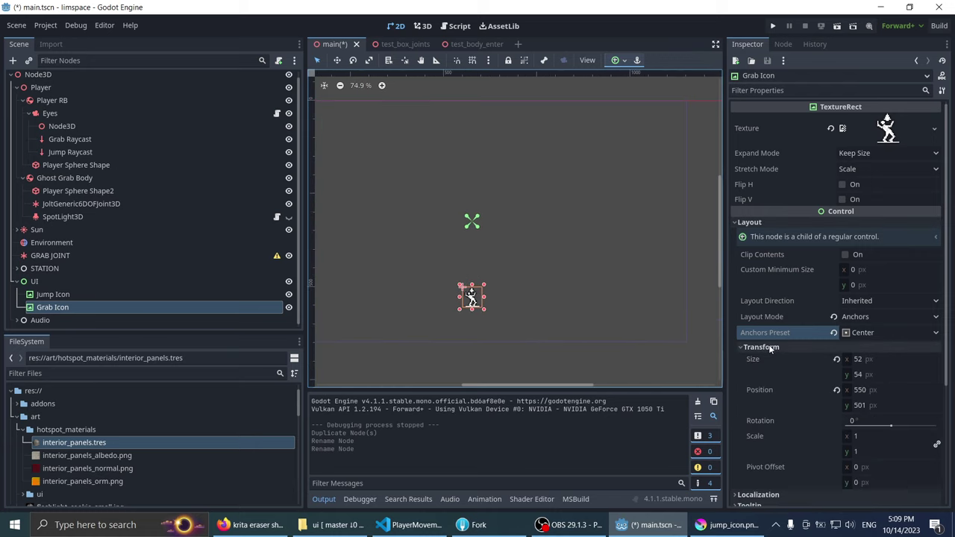
pyautogui.click(880, 389)
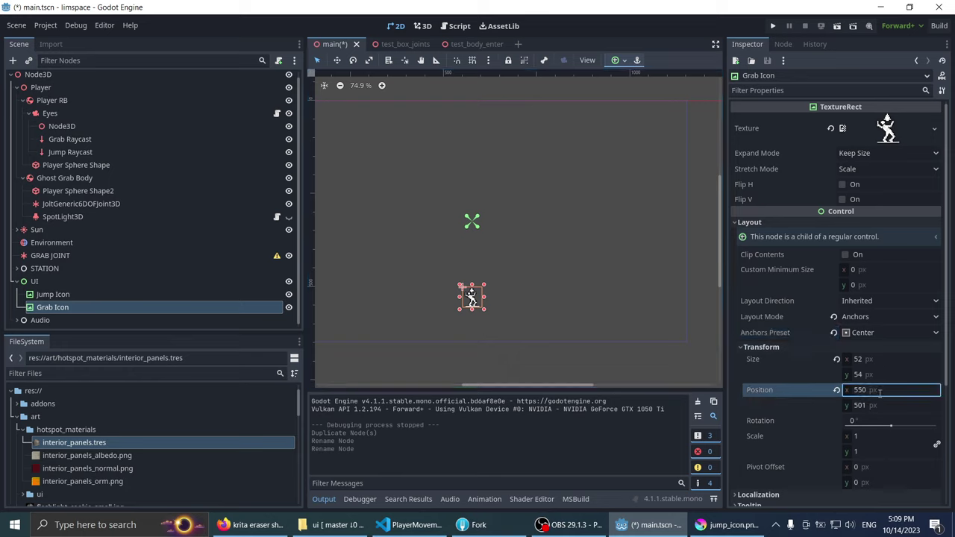
pyautogui.write('0')
pyautogui.press('Return')
pyautogui.scroll(-7, 562, 329)
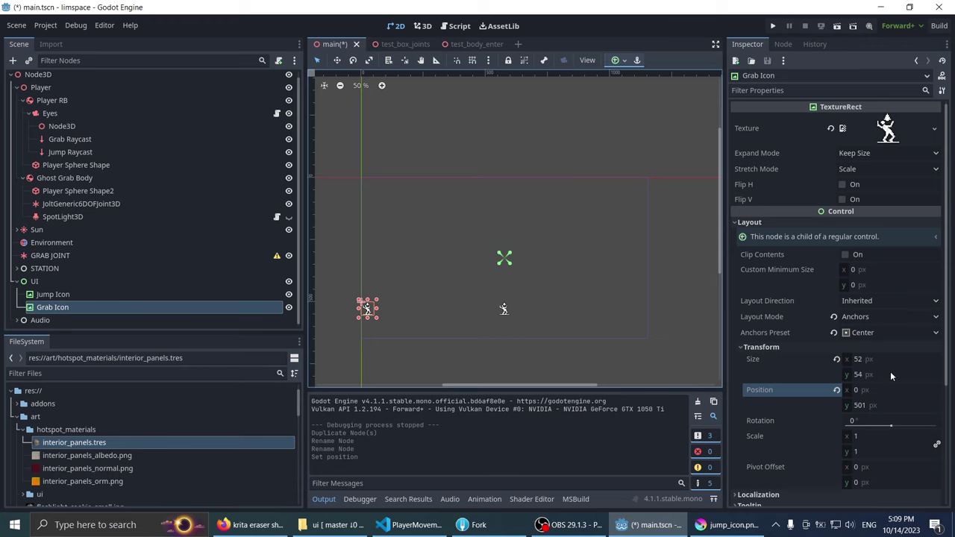
pyautogui.scroll(-5, 879, 367)
pyautogui.scroll(2, 878, 367)
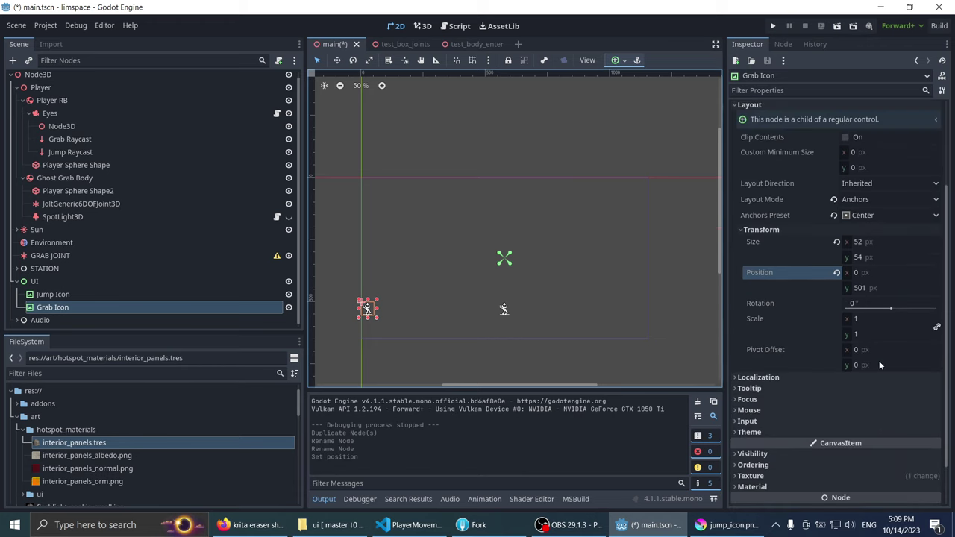
pyautogui.scroll(4, 899, 295)
# Step: Switch Layout Mode to Position and back to Anchors, then apply the Center preset
pyautogui.click(890, 299)
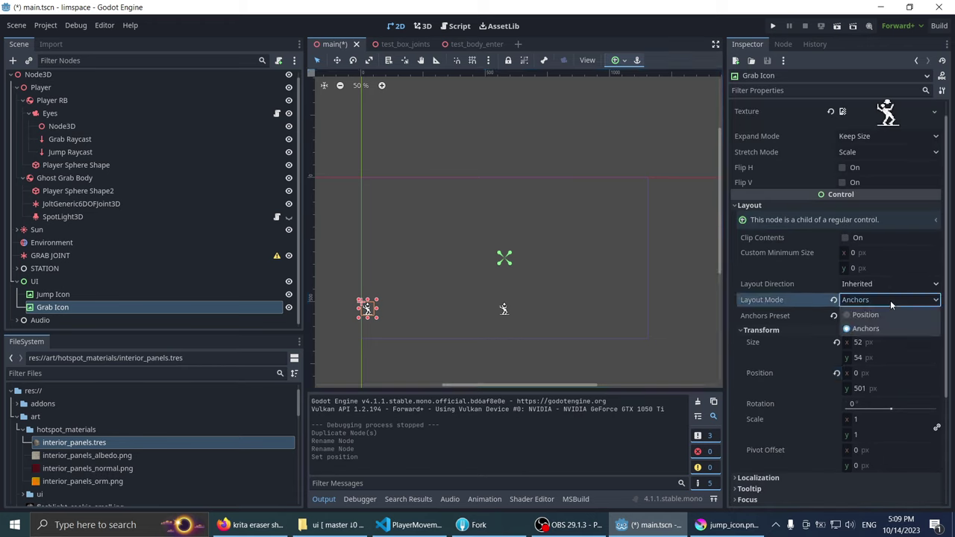
pyautogui.click(883, 314)
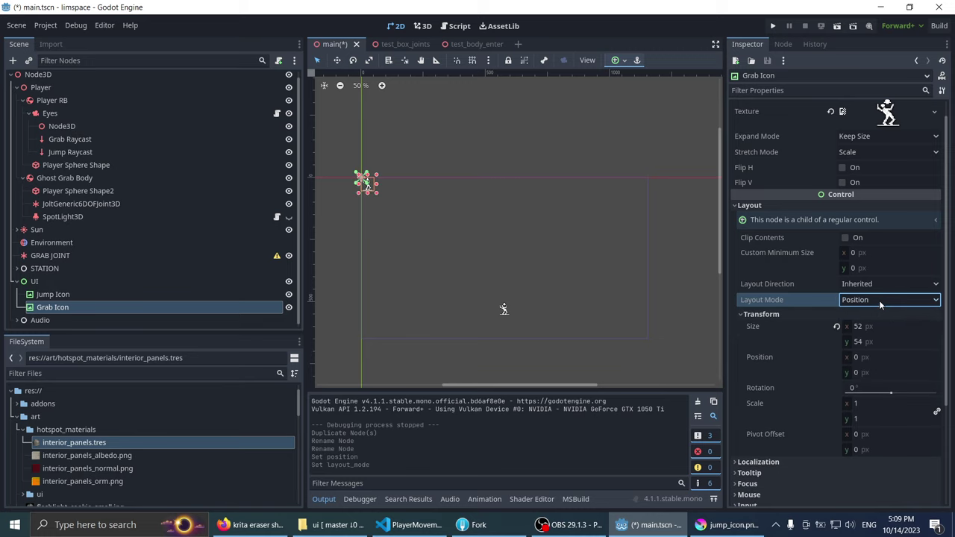
pyautogui.click(879, 300)
pyautogui.click(880, 301)
pyautogui.click(879, 301)
pyautogui.click(880, 329)
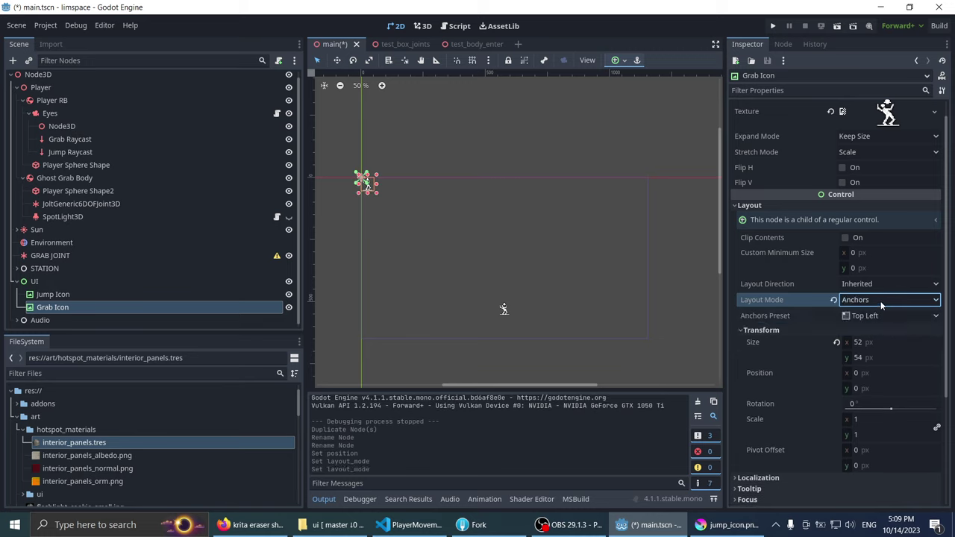
pyautogui.click(878, 316)
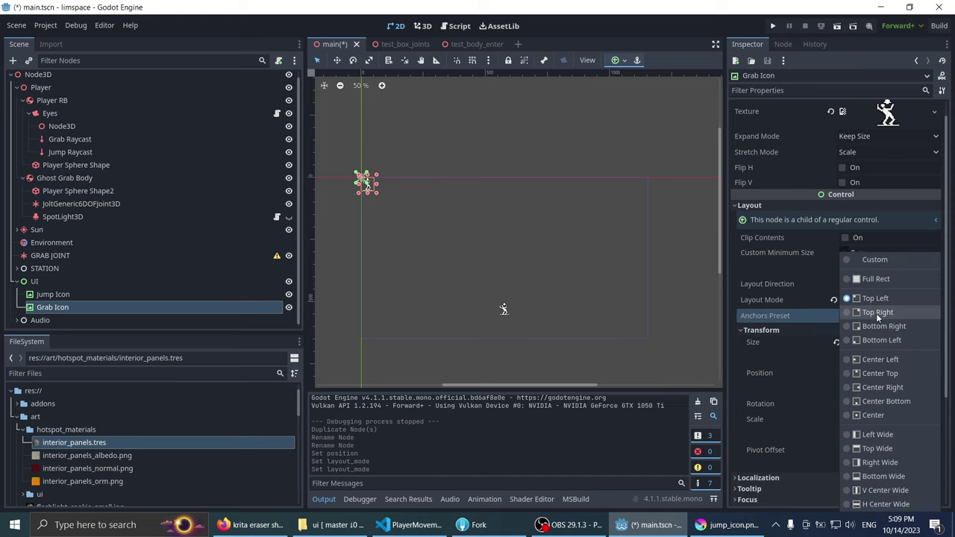
pyautogui.click(873, 415)
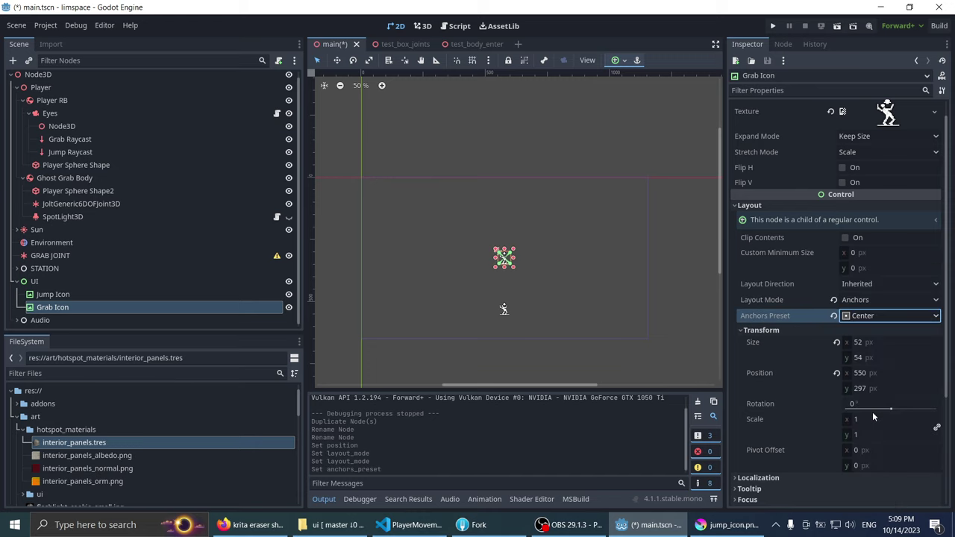
# Step: Nudge the icon's x position, then re-centre it with Anchors Center at 550, 297
pyautogui.click(895, 302)
pyautogui.click(887, 313)
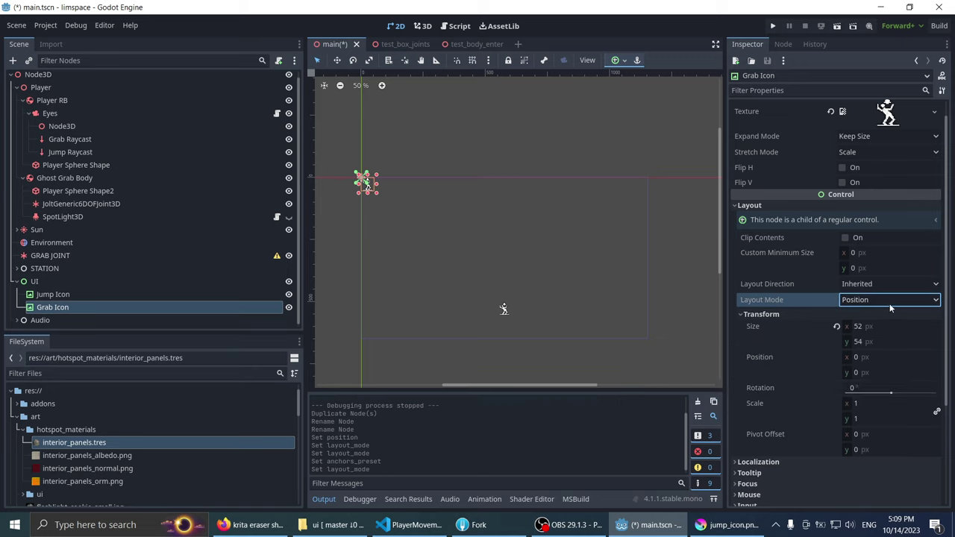
pyautogui.moveTo(850, 357); pyautogui.dragTo(942, 322)
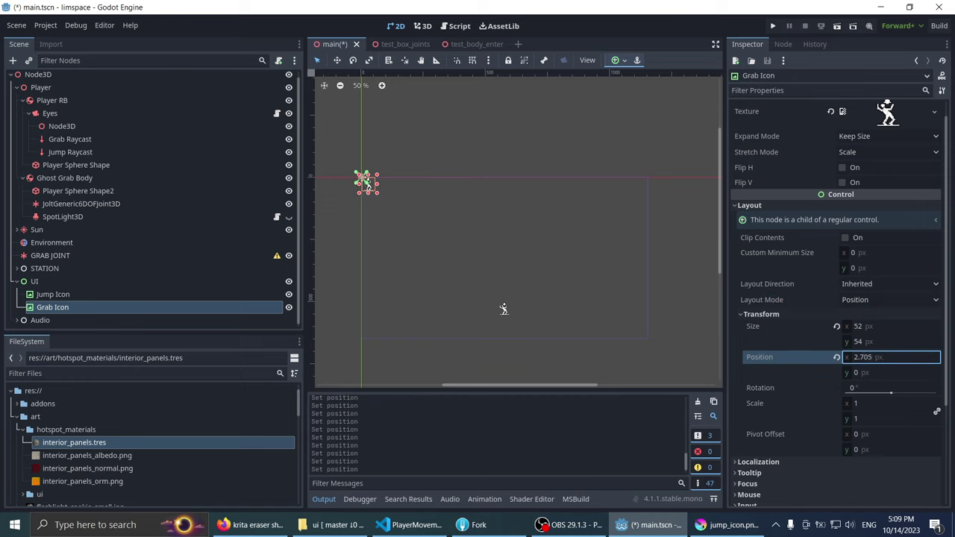
pyautogui.click(891, 301)
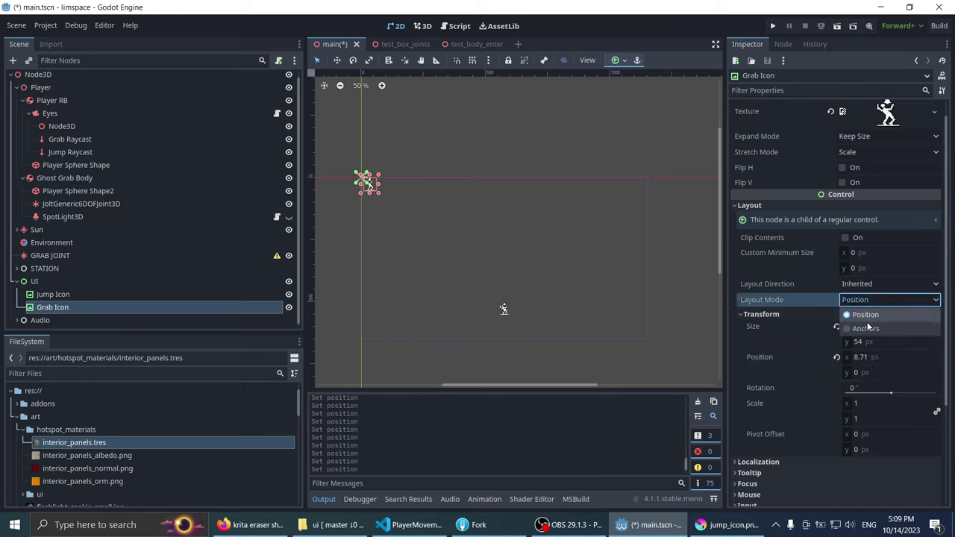
pyautogui.click(869, 327)
pyautogui.click(868, 312)
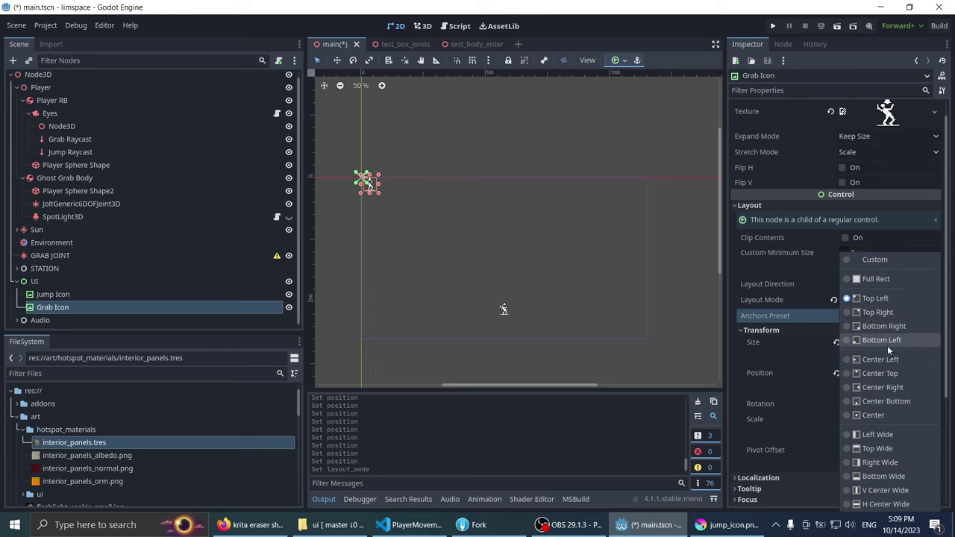
pyautogui.click(885, 416)
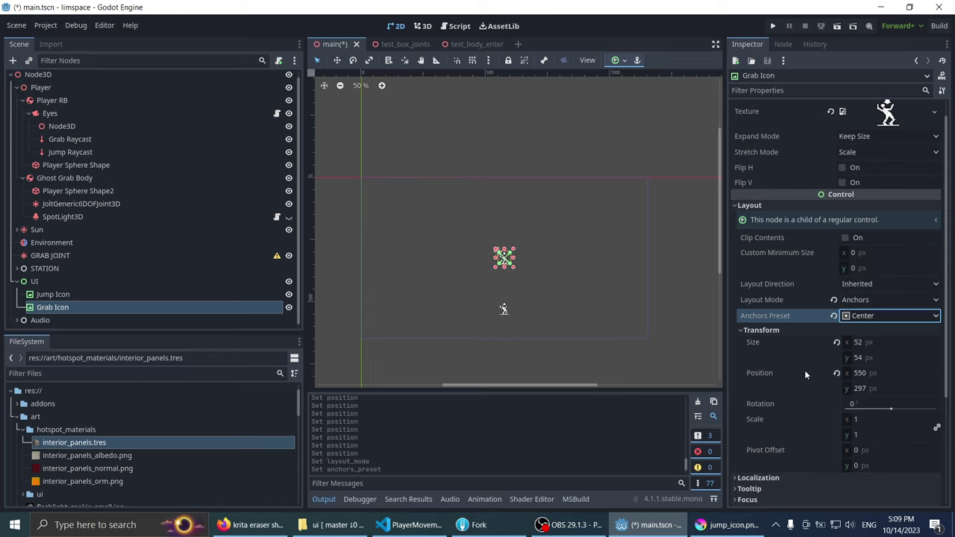
pyautogui.click(856, 299)
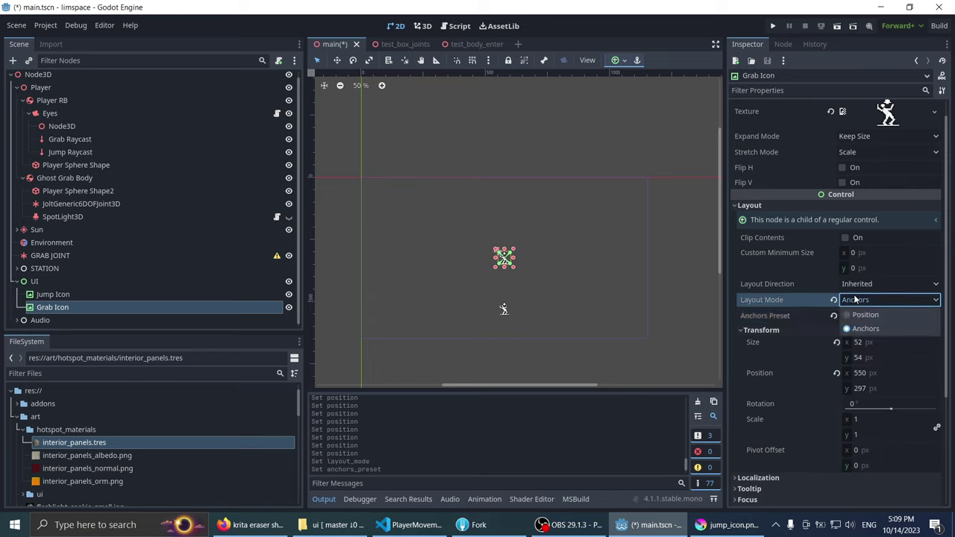
pyautogui.click(868, 288)
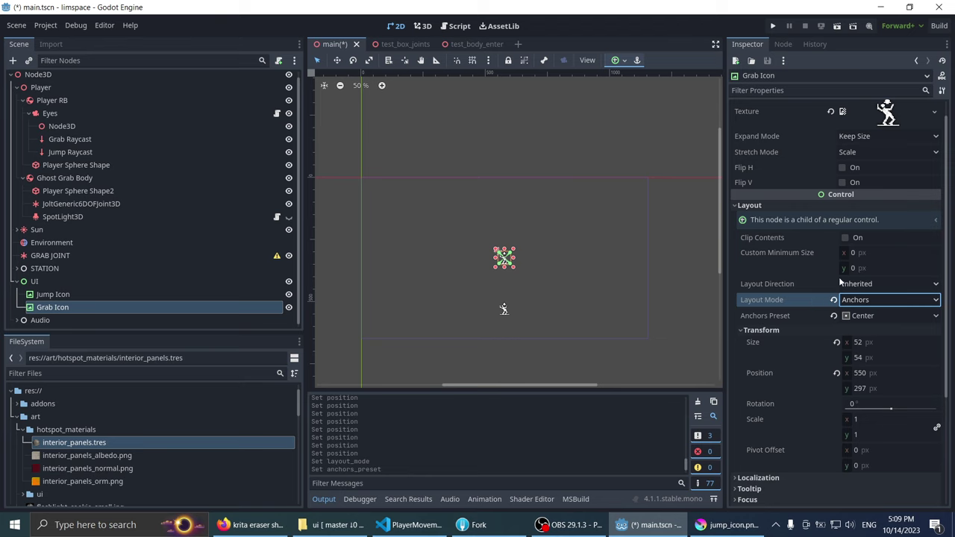
pyautogui.scroll(-2, 812, 276)
pyautogui.scroll(2, 812, 275)
pyautogui.scroll(-5, 815, 277)
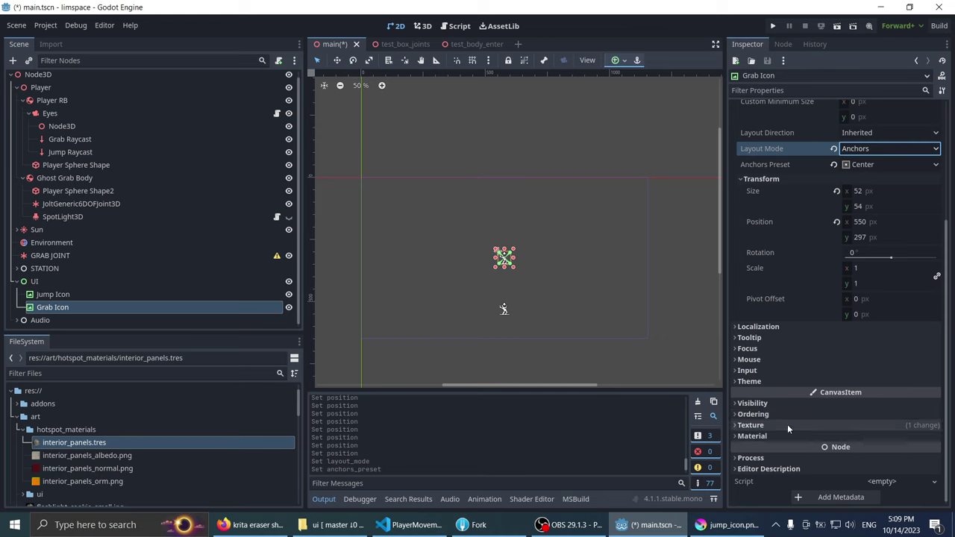
pyautogui.scroll(5, 807, 324)
pyautogui.scroll(-3, 816, 316)
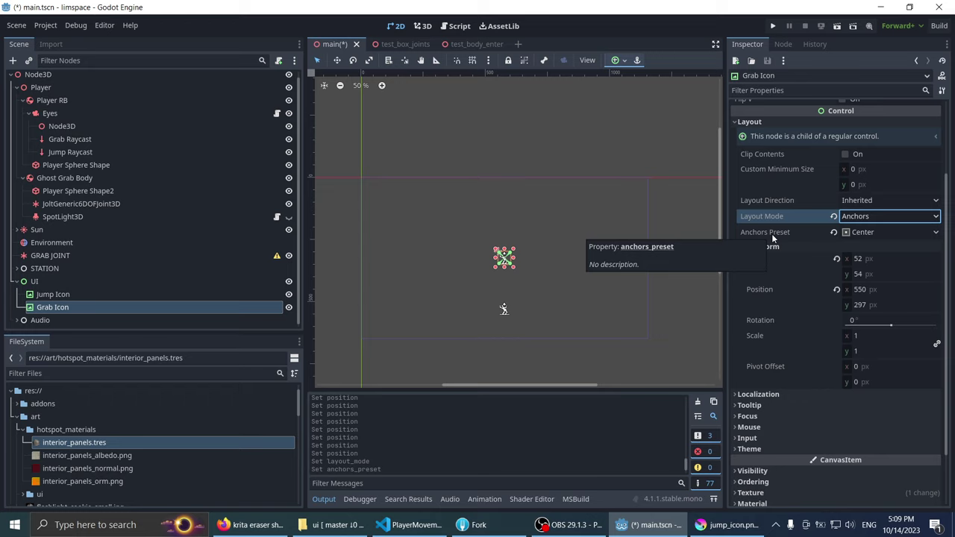
# Step: Assign grab_icon.png from res://art/ui to the Grab Icon's Texture slot
pyautogui.scroll(2, 518, 274)
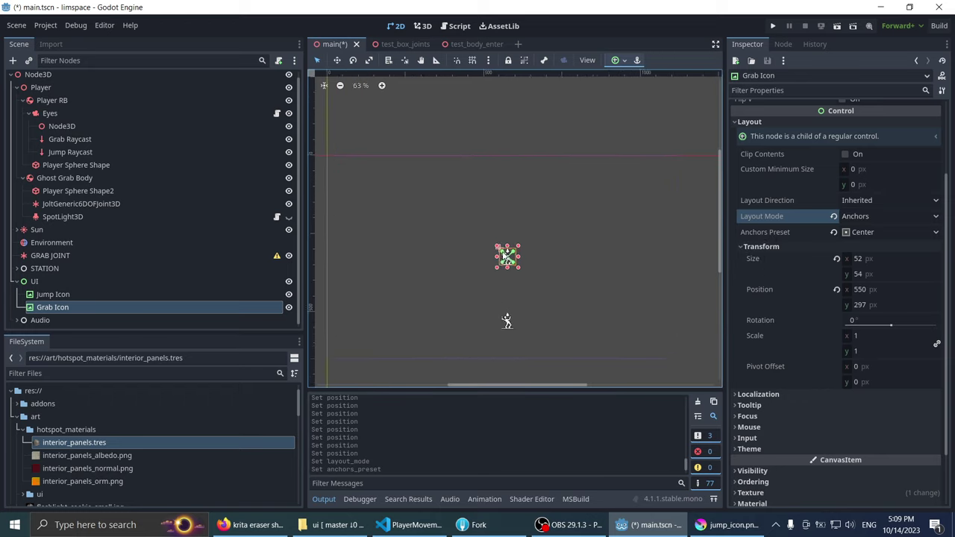
pyautogui.scroll(2, 517, 275)
pyautogui.scroll(4, 518, 275)
pyautogui.scroll(3, 517, 274)
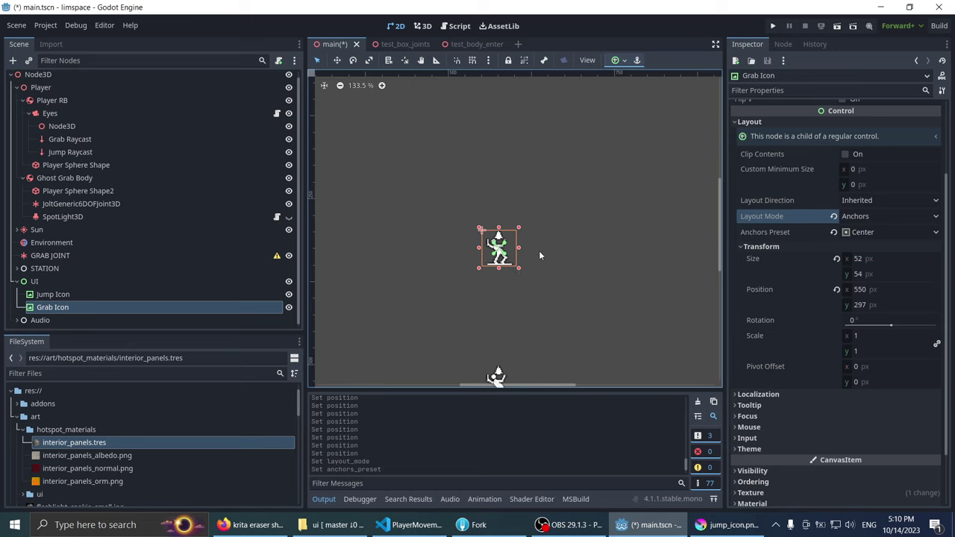
pyautogui.scroll(1, 532, 215)
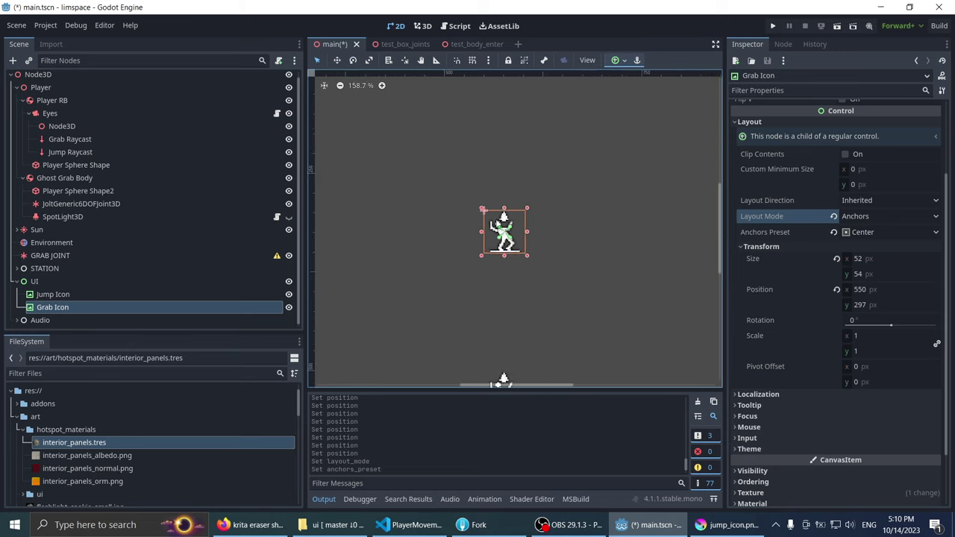
pyautogui.scroll(-1, 496, 220)
pyautogui.scroll(3, 836, 224)
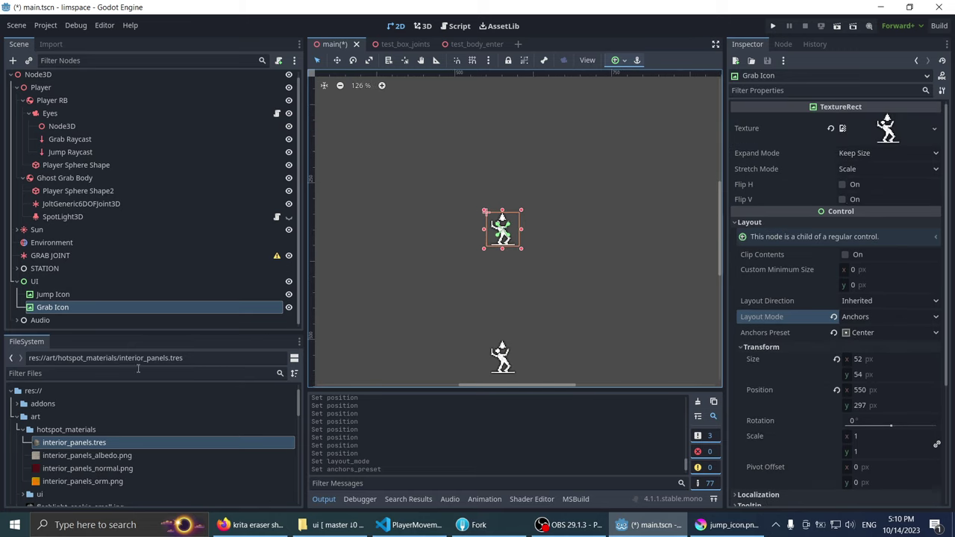
pyautogui.scroll(-3, 34, 427)
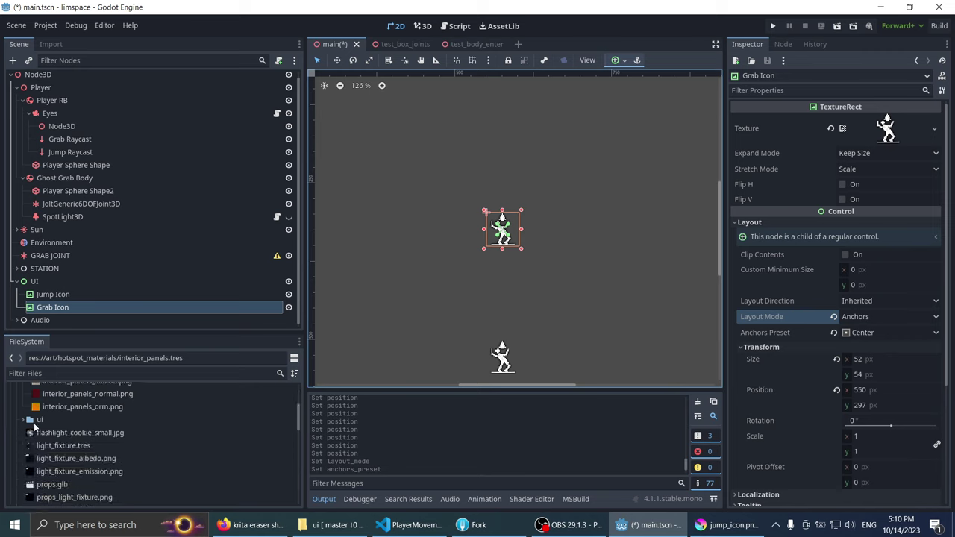
pyautogui.scroll(-1, 33, 427)
pyautogui.scroll(-1, 75, 445)
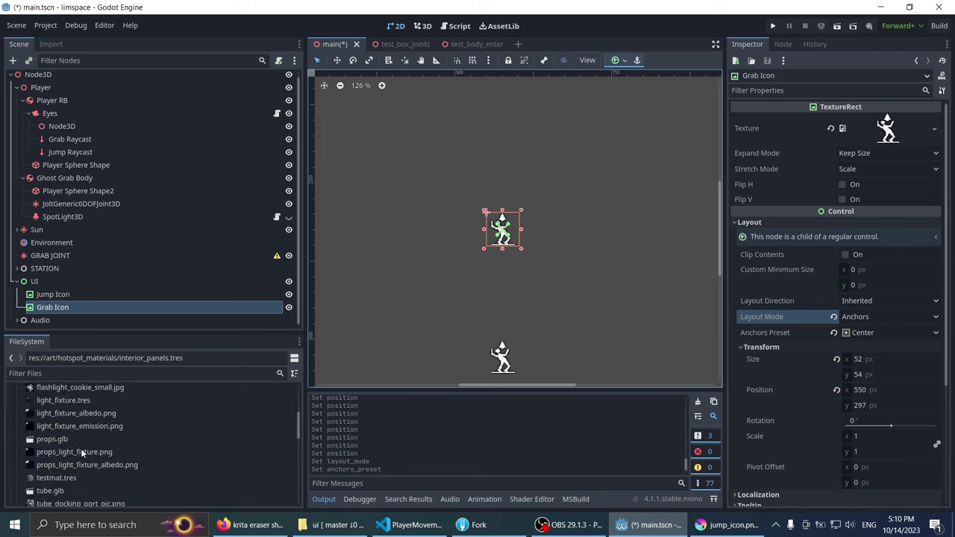
pyautogui.scroll(-3, 82, 448)
pyautogui.scroll(-3, 93, 444)
pyautogui.scroll(-2, 99, 441)
pyautogui.scroll(5, 99, 440)
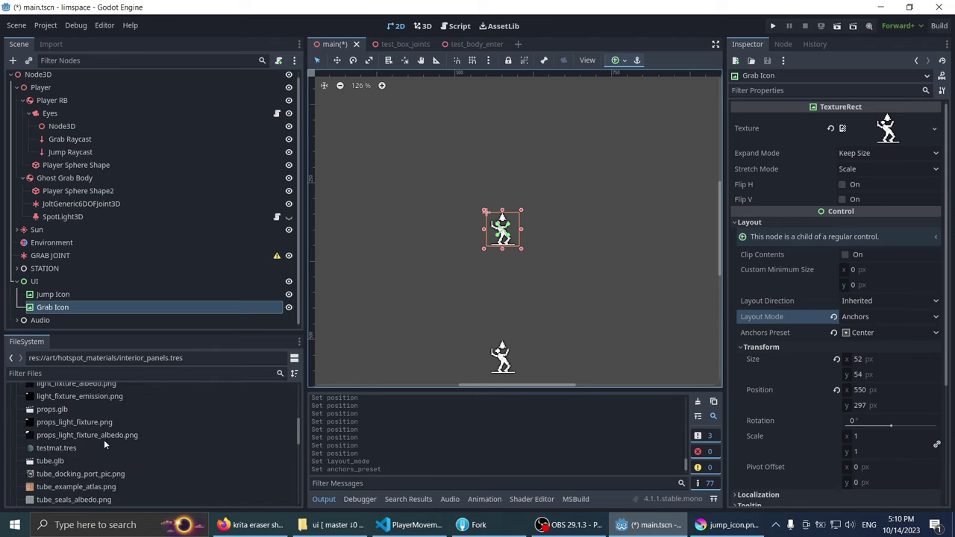
pyautogui.moveTo(74, 474)
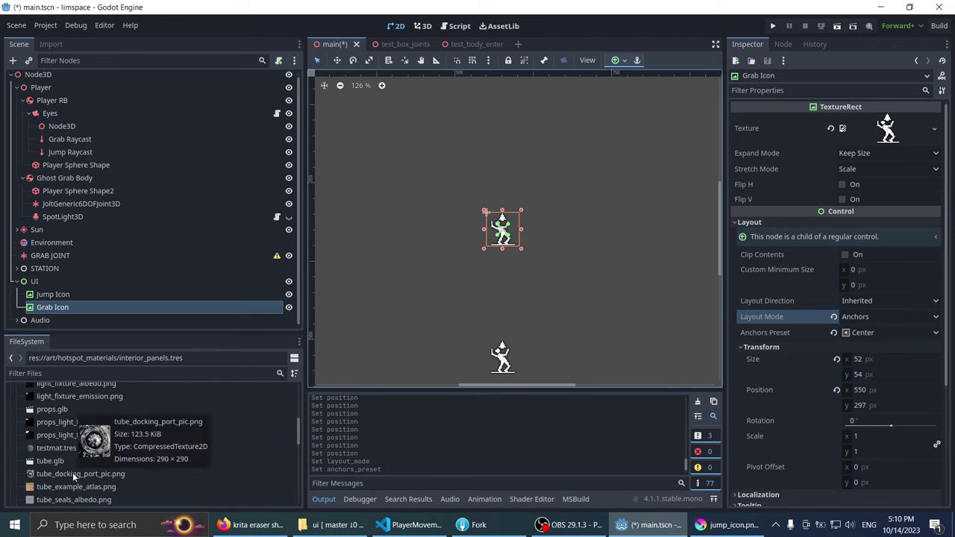
pyautogui.scroll(4, 73, 472)
pyautogui.scroll(1, 68, 470)
pyautogui.click(25, 464)
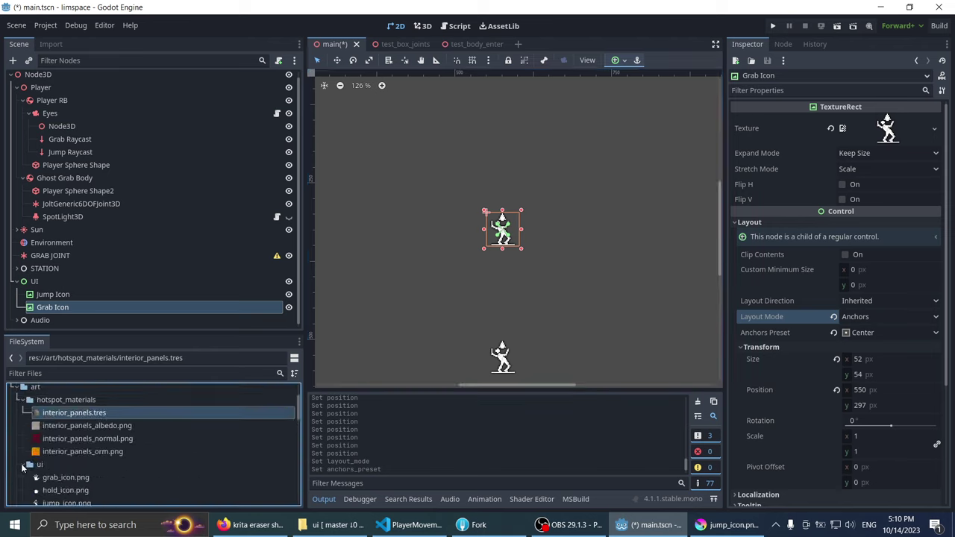
pyautogui.scroll(-2, 30, 462)
pyautogui.moveTo(67, 435); pyautogui.dragTo(856, 140)
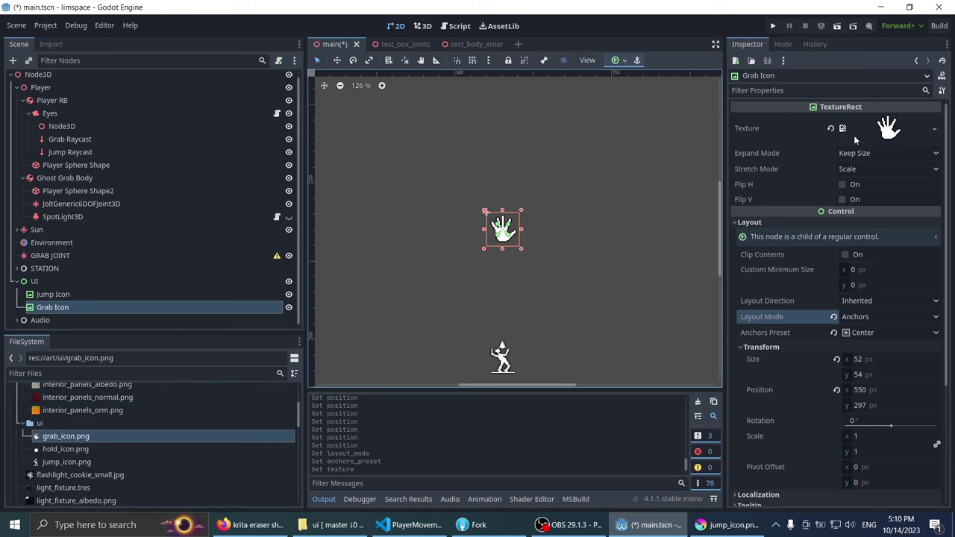
# Step: Select the UI node, clear the canvas selection and save main.tscn
pyautogui.scroll(-2, 472, 197)
pyautogui.scroll(-2, 427, 189)
pyautogui.click(427, 189)
pyautogui.scroll(-2, 500, 123)
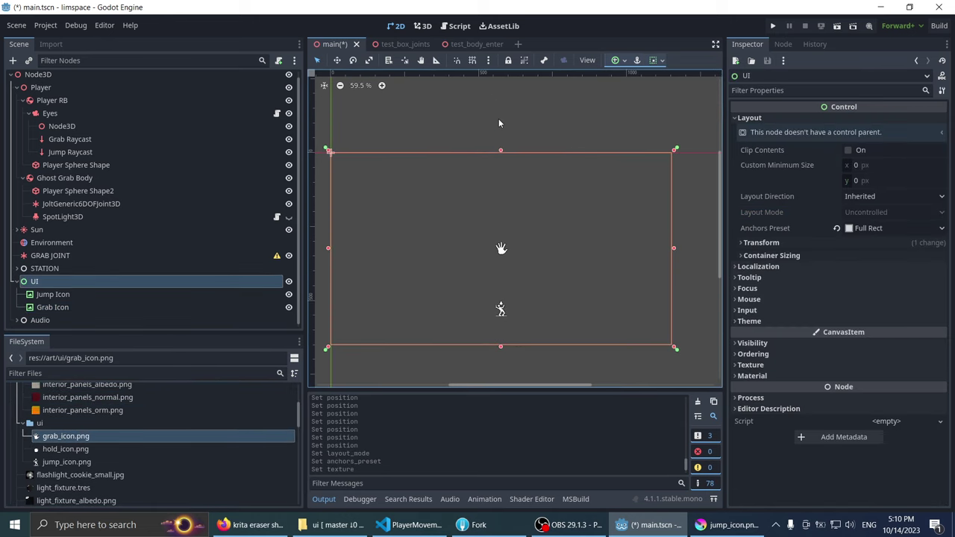
pyautogui.click(498, 118)
pyautogui.scroll(1, 518, 136)
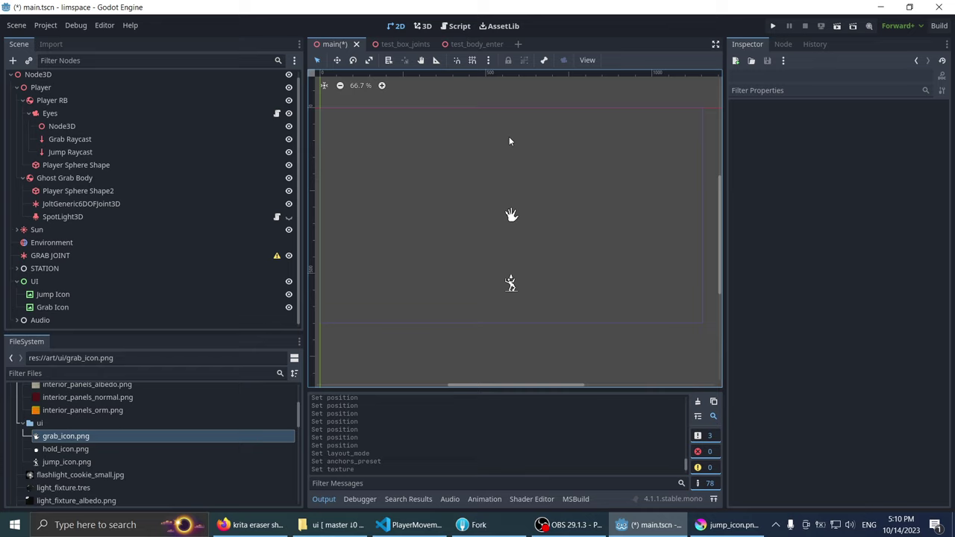
pyautogui.hotkey('ctrl', 's')
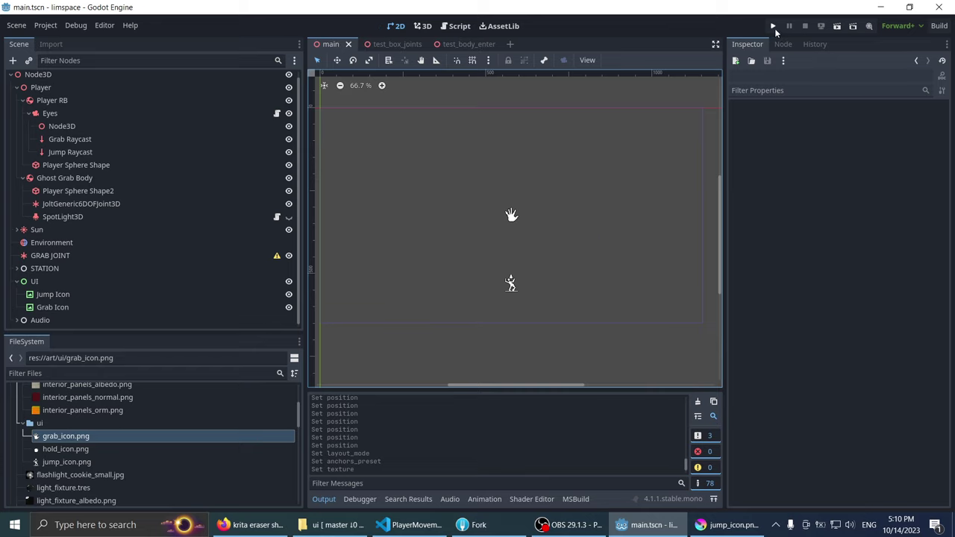
# Step: Test-run the project to check the centred hand icon, then close the game window
pyautogui.click(773, 29)
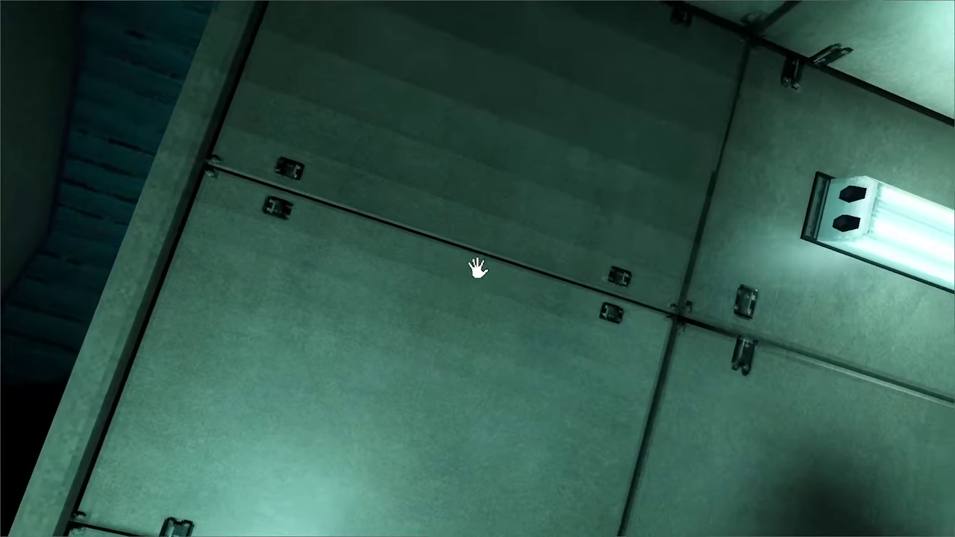
pyautogui.press('Escape')
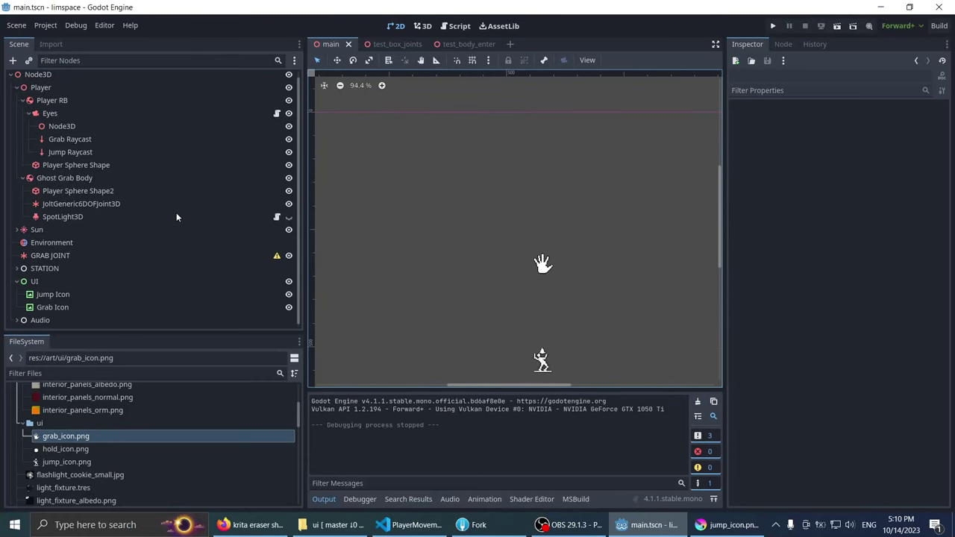
# Step: Check the Grab Icon, Jump Icon and UI nodes in the scene tree
pyautogui.scroll(2, 522, 223)
pyautogui.click(529, 228)
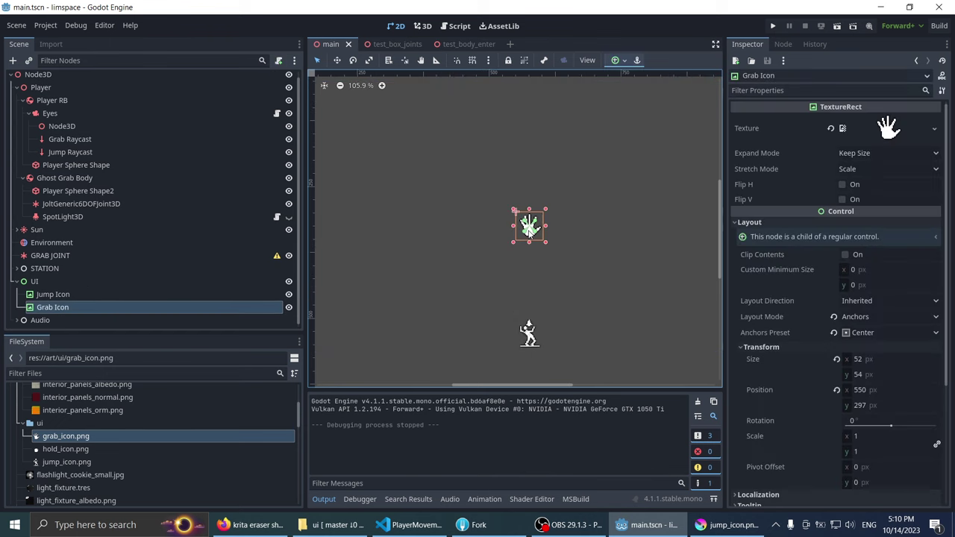
pyautogui.click(44, 294)
pyautogui.click(45, 306)
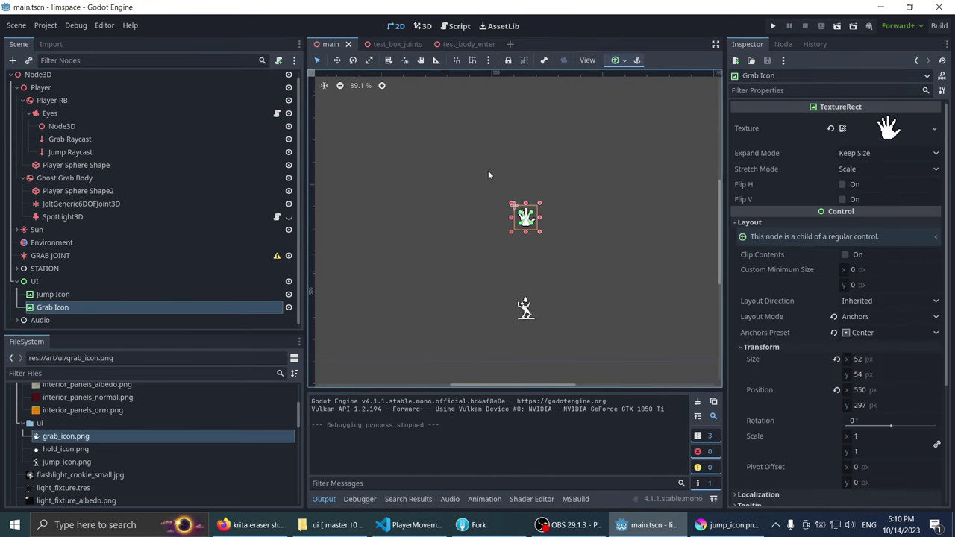
pyautogui.scroll(-1, 481, 149)
pyautogui.scroll(1, 466, 160)
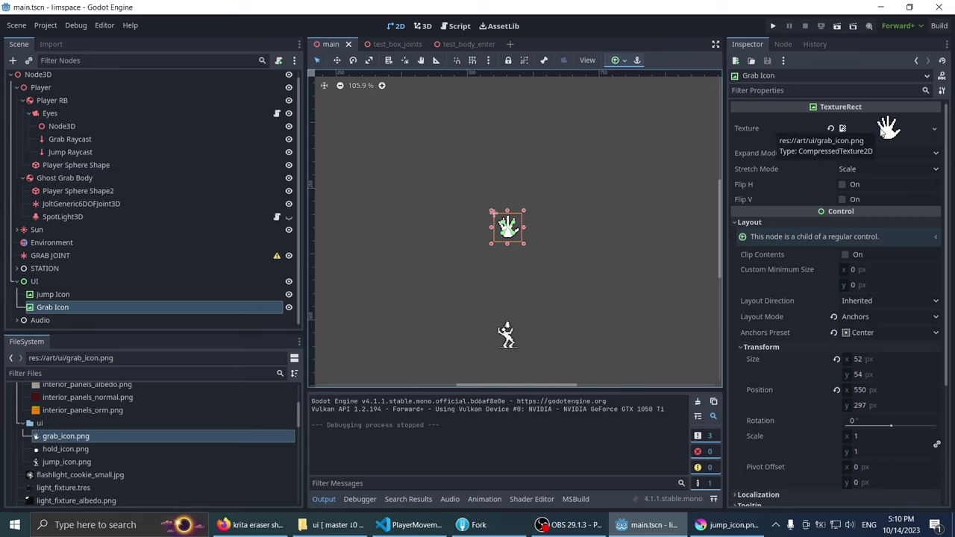
pyautogui.click(81, 283)
# Step: Collapse the art folder in the FileSystem dock
pyautogui.scroll(1, 45, 426)
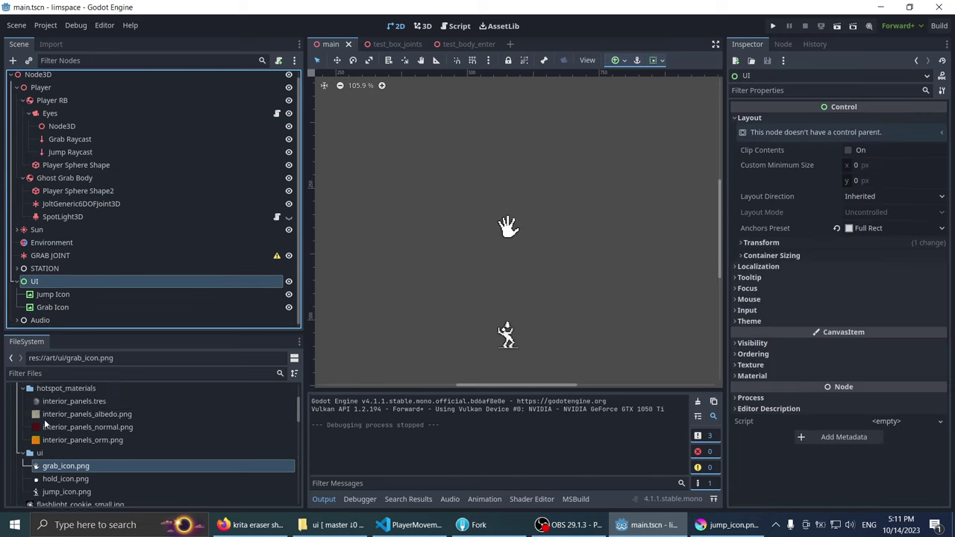
pyautogui.scroll(-2, 30, 418)
pyautogui.click(20, 395)
pyautogui.scroll(4, 30, 403)
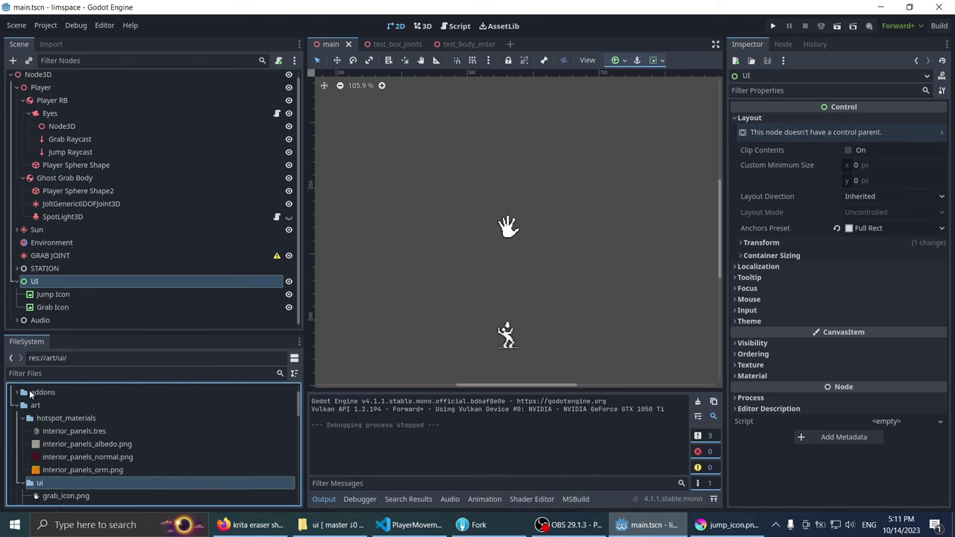
pyautogui.click(15, 430)
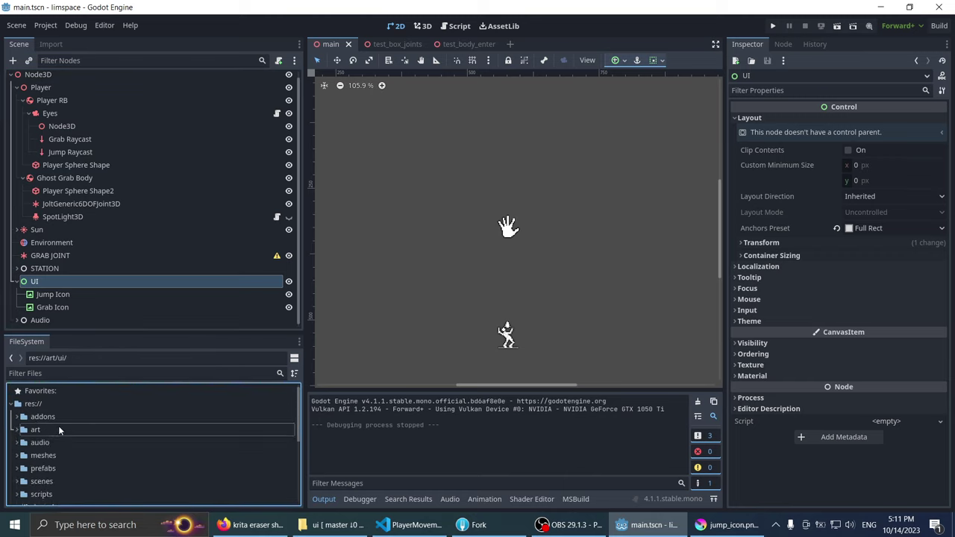
# Step: Create a new C# script res://scripts/UI.cs in the scripts folder
pyautogui.scroll(-2, 75, 427)
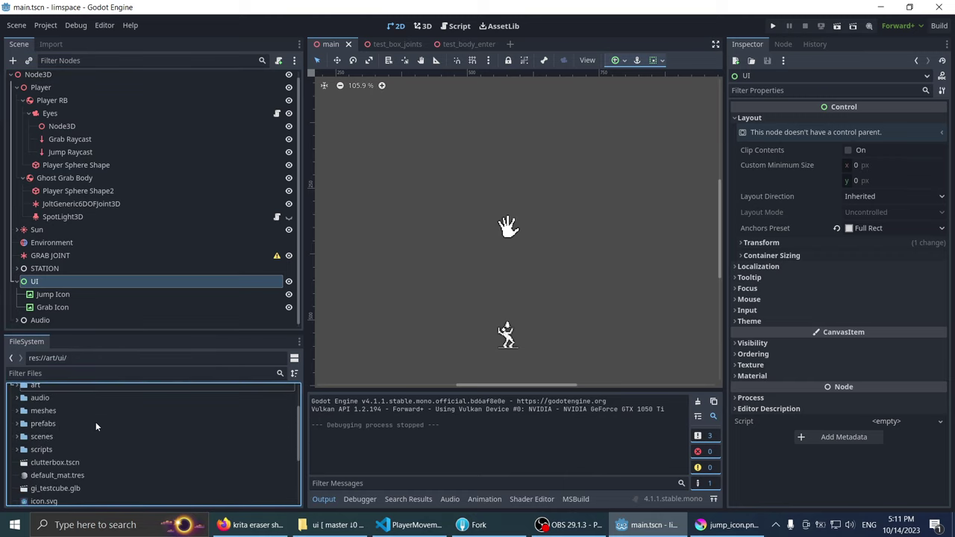
pyautogui.click(52, 449)
pyautogui.click(15, 450)
pyautogui.scroll(-1, 50, 422)
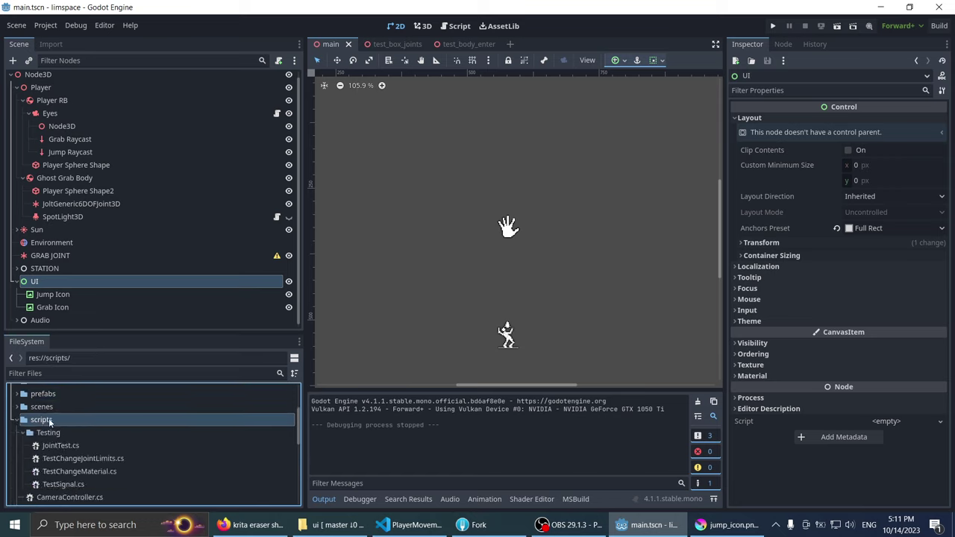
pyautogui.click(23, 433)
pyautogui.rightClick(49, 422)
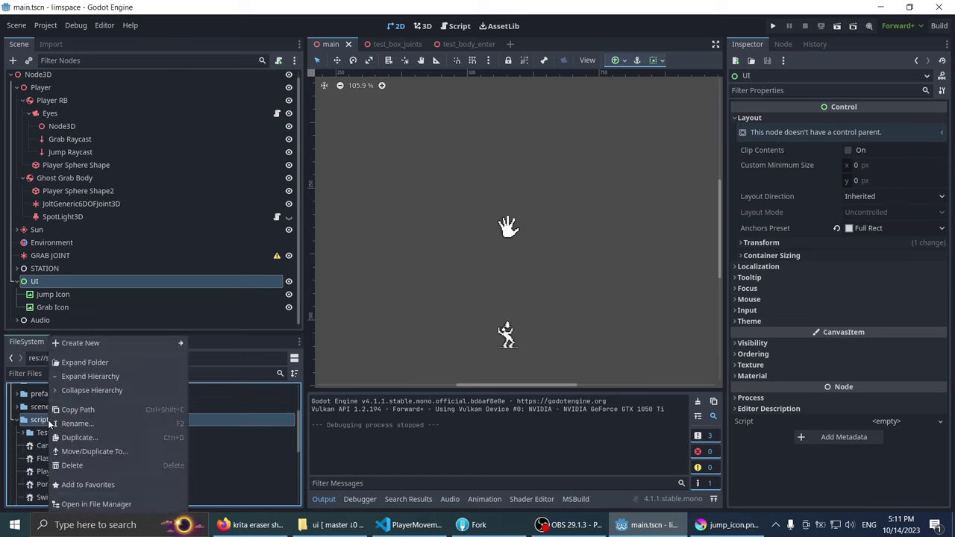
pyautogui.moveTo(104, 340)
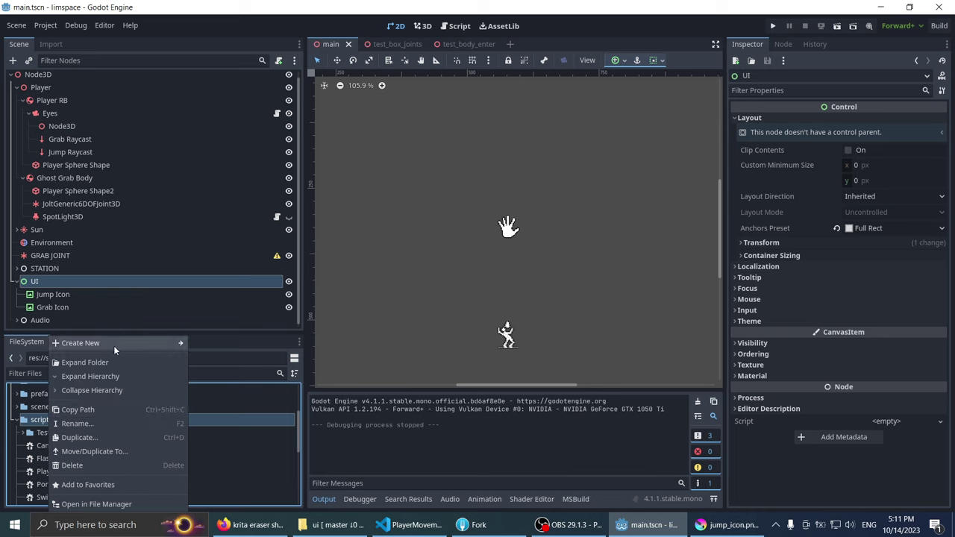
pyautogui.press('Escape')
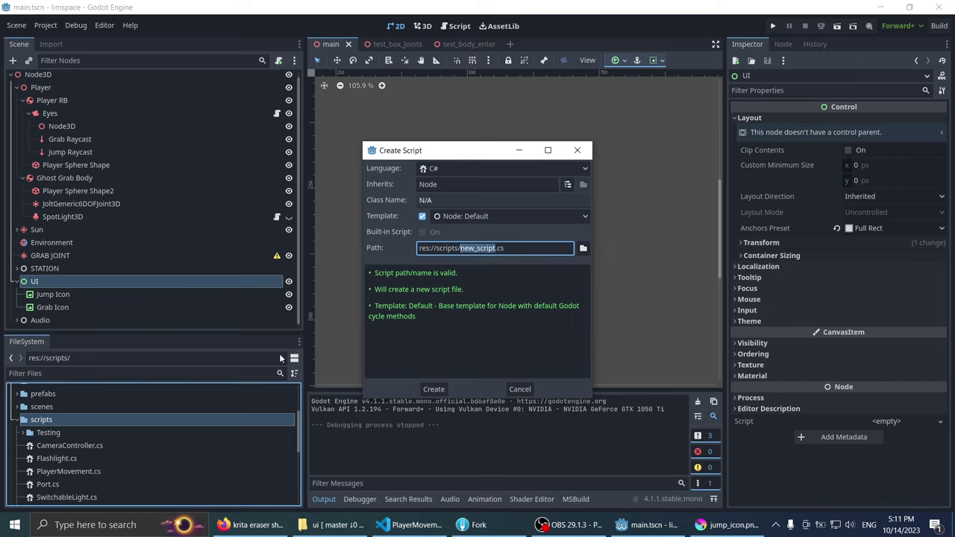
pyautogui.write('io')
pyautogui.click(433, 389)
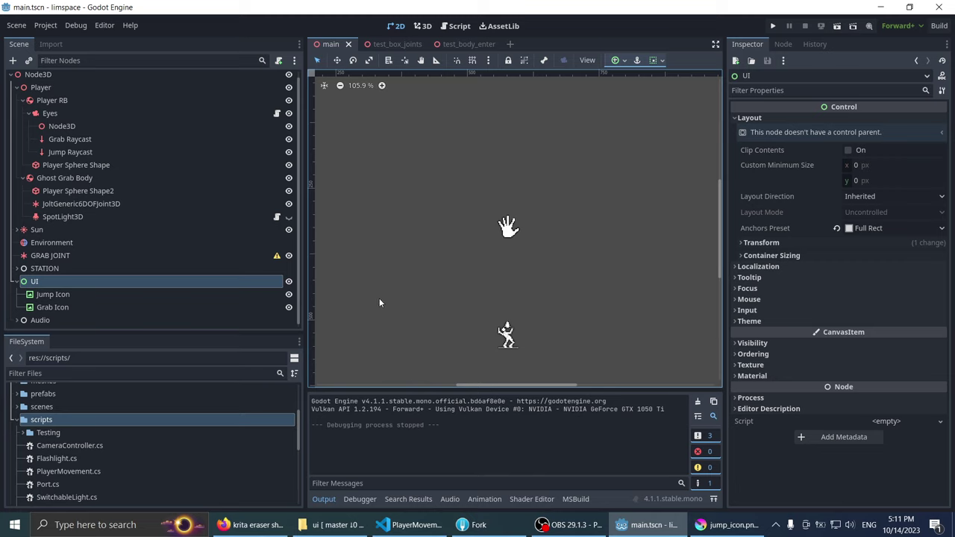
# Step: Open UI.cs in Visual Studio Code for editing
pyautogui.scroll(-3, 54, 445)
pyautogui.click(63, 450)
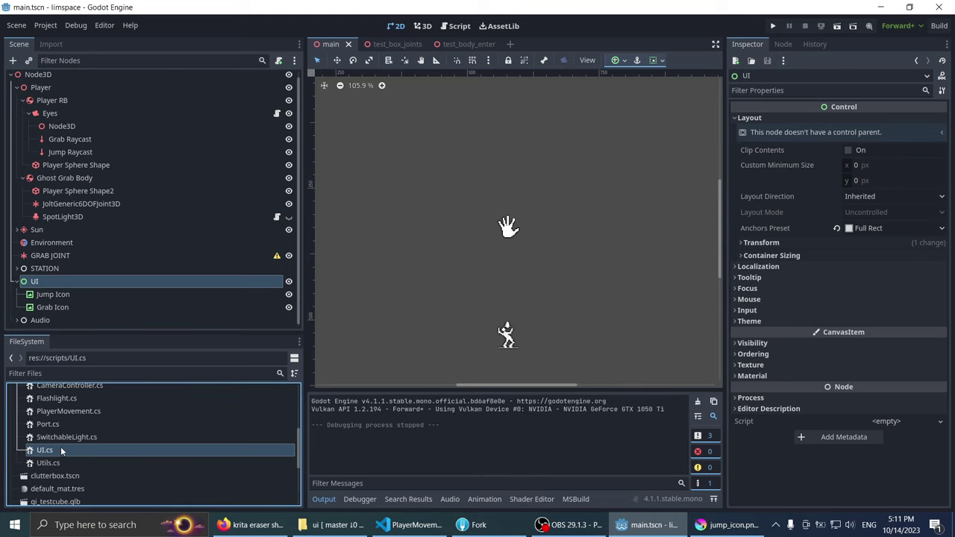
pyautogui.click(45, 293)
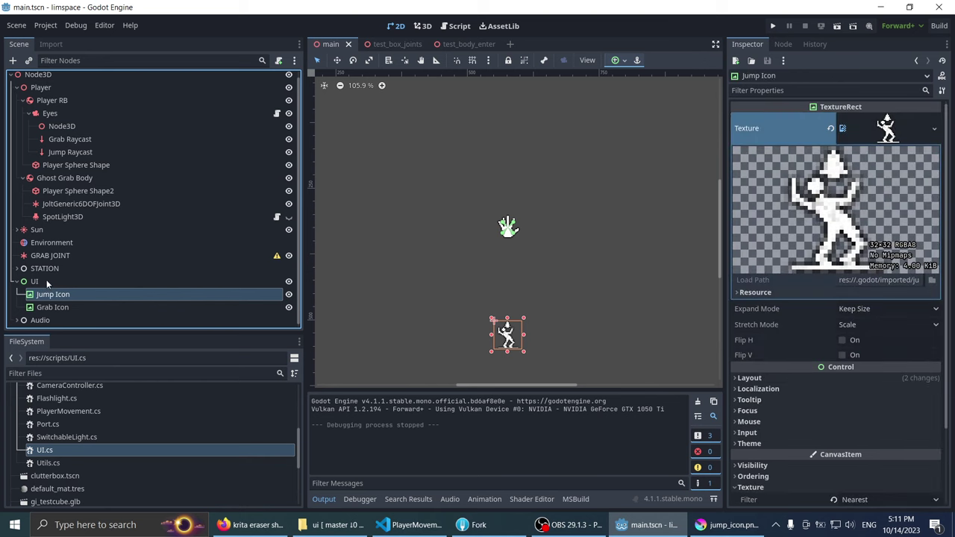
pyautogui.doubleClick(38, 280)
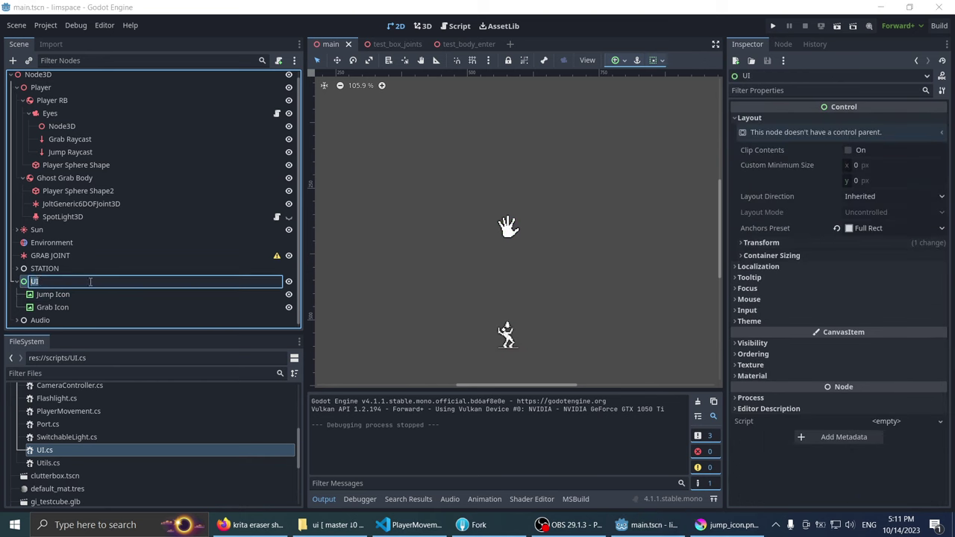
pyautogui.click(60, 437)
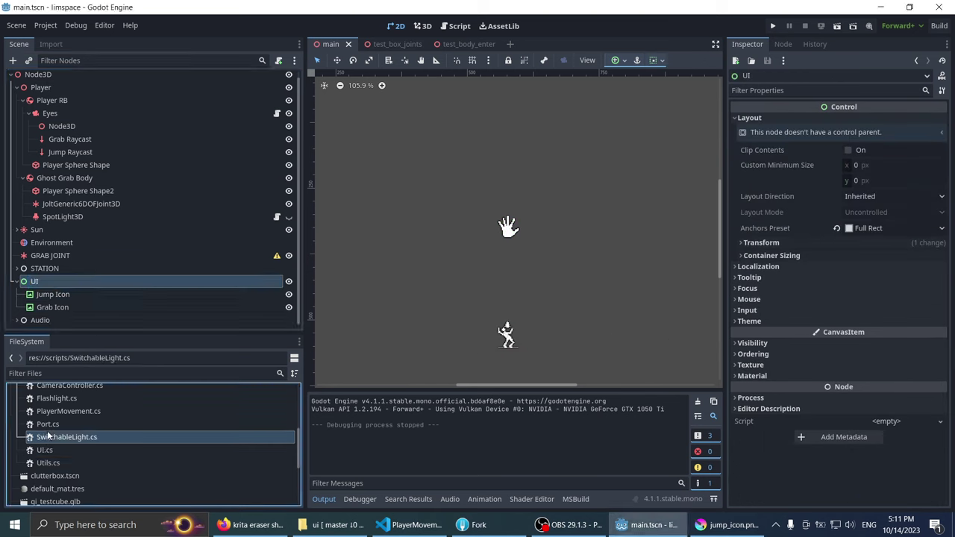
pyautogui.click(52, 450)
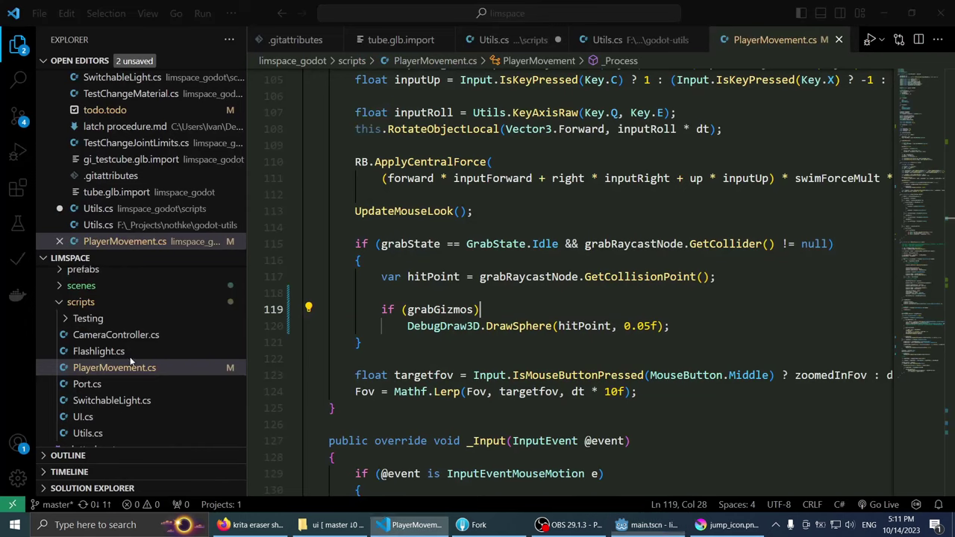
# Step: Change UI's base class to Control and delete the template comment lines
pyautogui.doubleClick(486, 126)
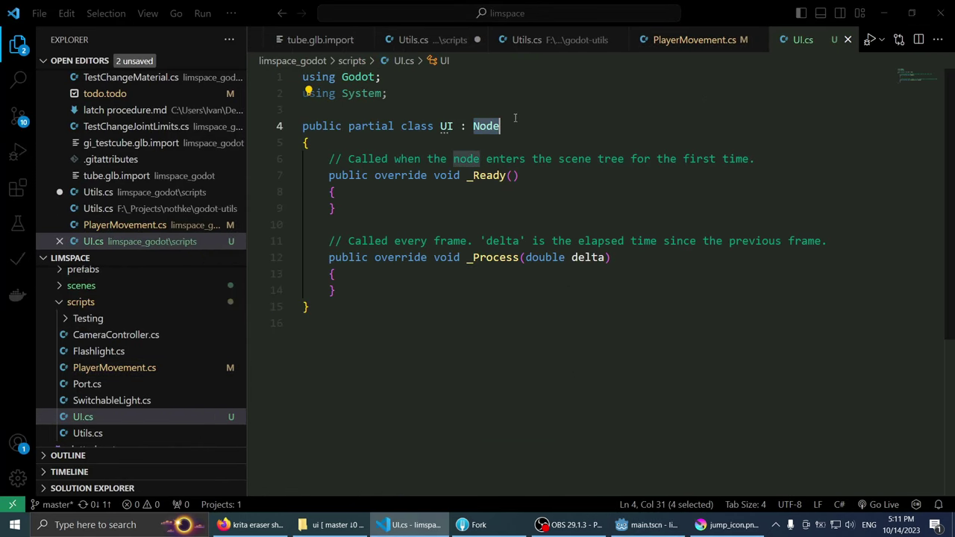
pyautogui.write('Control')
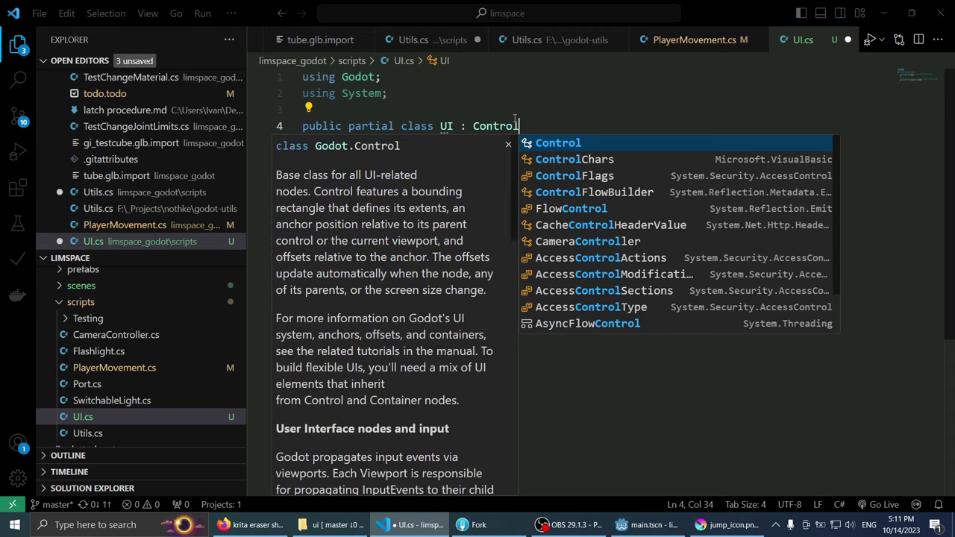
pyautogui.press('Escape')
pyautogui.press('Down')
pyautogui.press('Down')
pyautogui.hotkey('ctrl', 'shift', 'k')
pyautogui.press('Down')
pyautogui.press('Down')
pyautogui.press('Down')
pyautogui.press('Down')
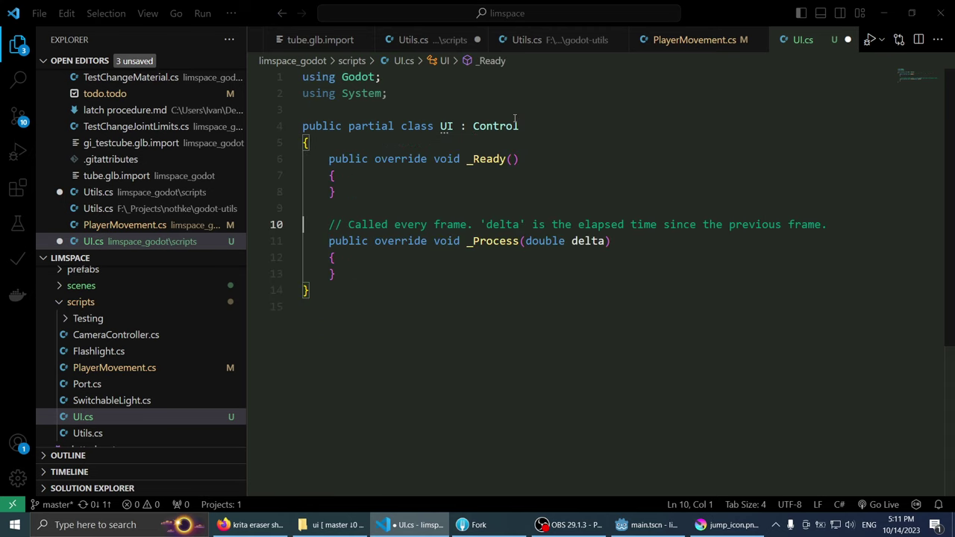
pyautogui.hotkey('ctrl', 'shift', 'k')
pyautogui.press('Up')
pyautogui.press('Up')
pyautogui.press('Up')
pyautogui.press('Up')
pyautogui.press('End')
pyautogui.press('Return')
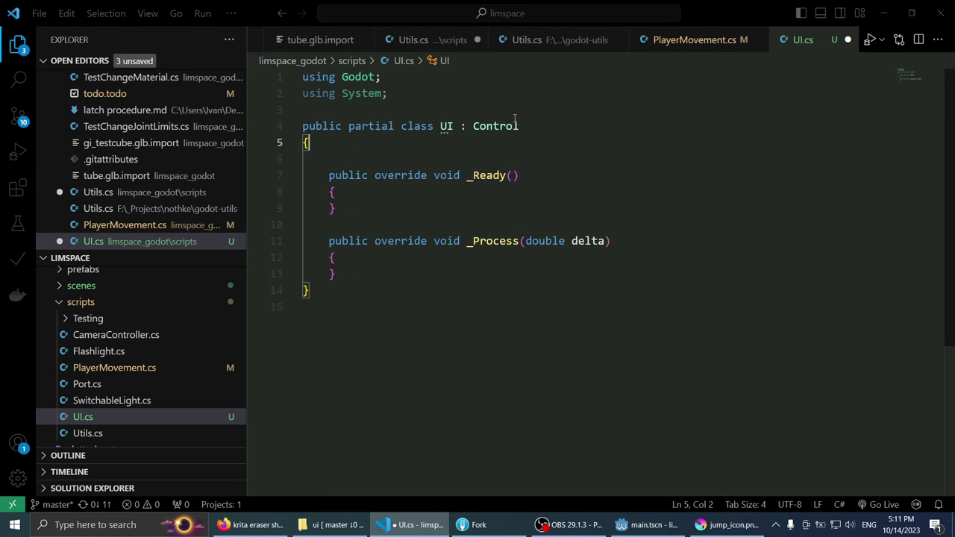
pyautogui.press('Return')
pyautogui.press('Up')
pyautogui.write('ui')
pyautogui.press('BackSpace')
pyautogui.press('BackSpace')
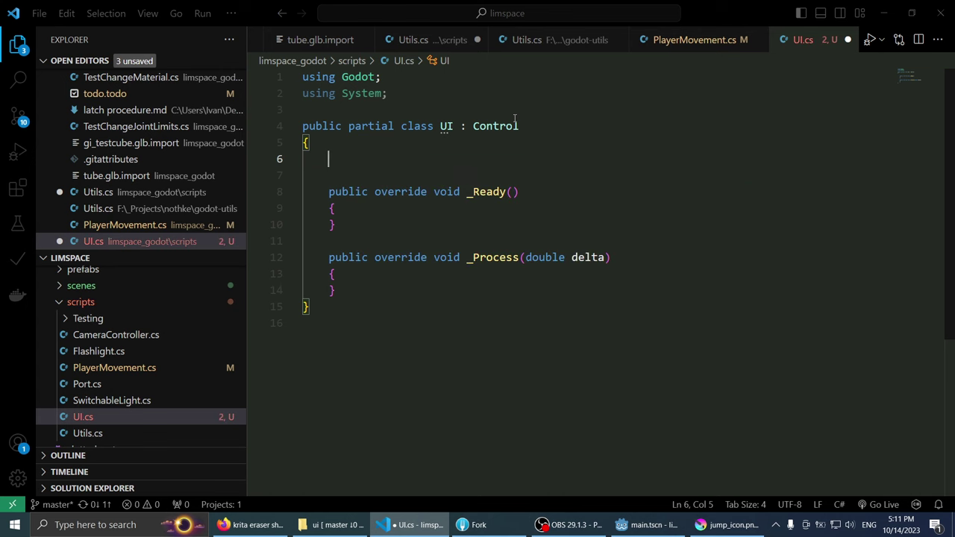
# Step: Declare an [Export] TextureRect centerRect field and save UI.cs
pyautogui.hotkey('alt', 'Tab')
pyautogui.click(31, 299)
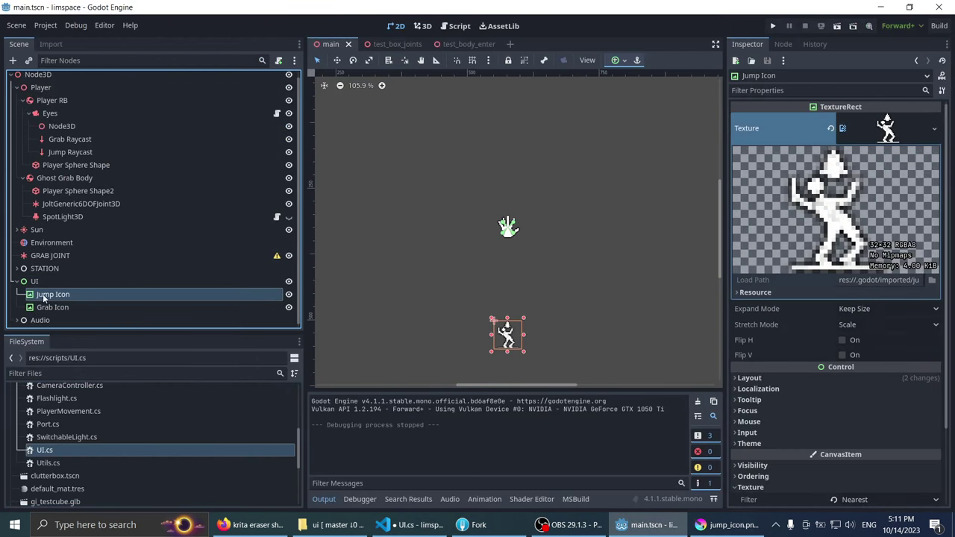
pyautogui.hotkey('alt', 'Tab')
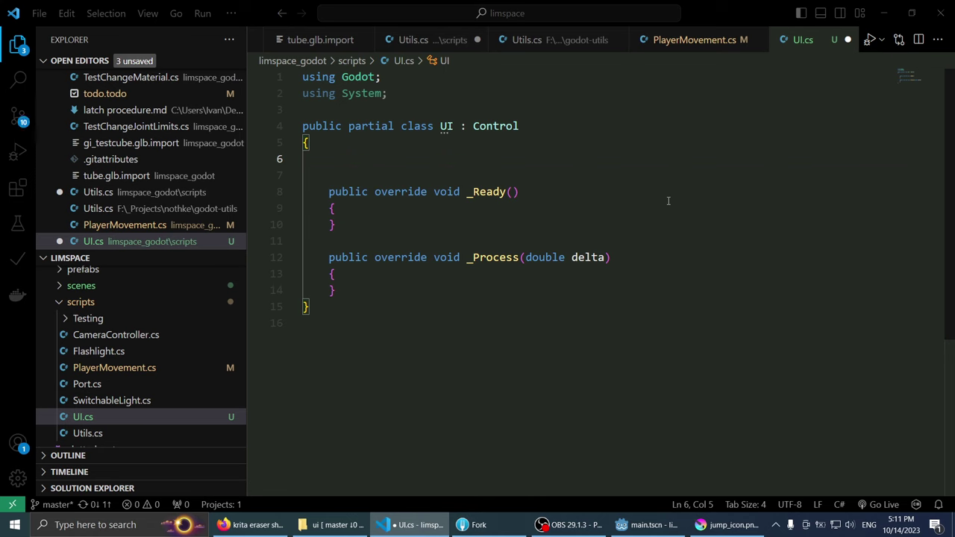
pyautogui.write('[Export')
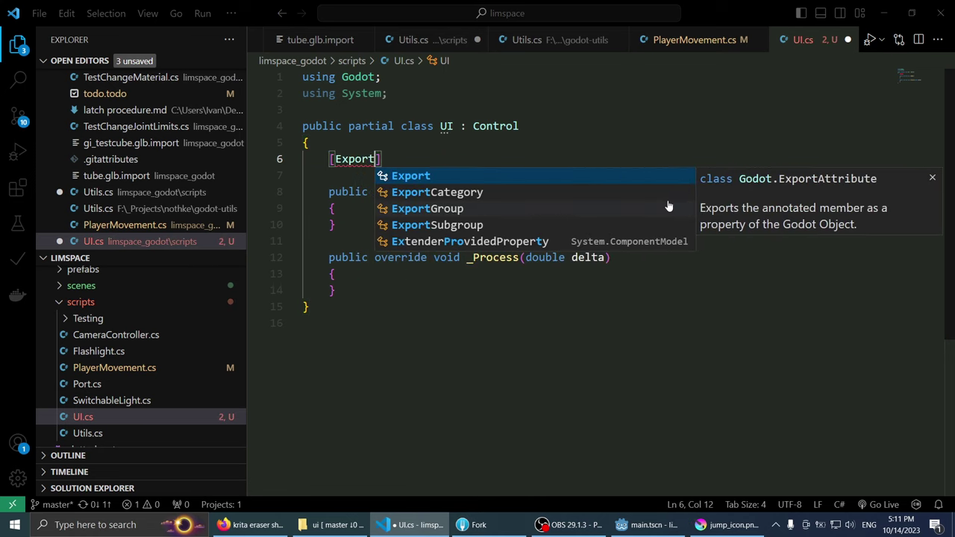
pyautogui.press('Escape')
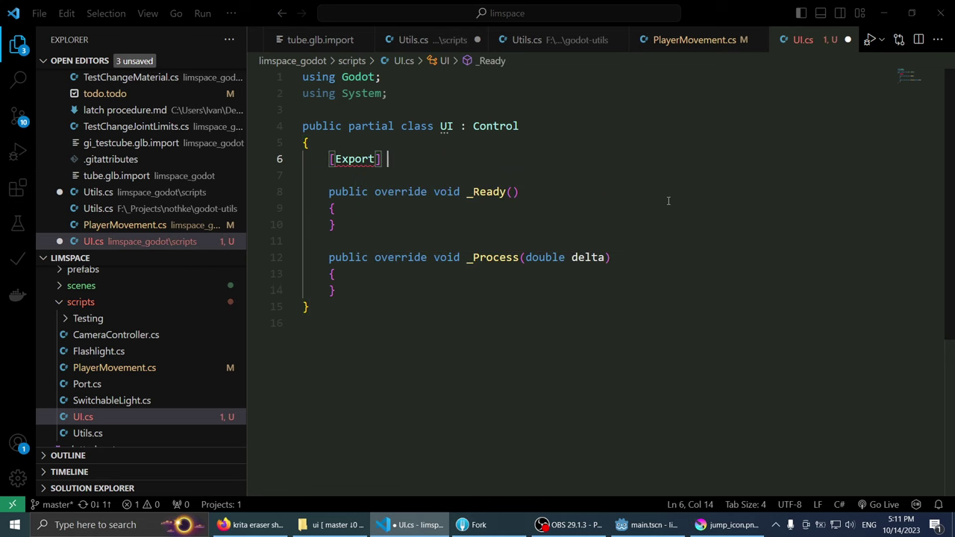
pyautogui.write('Texturered')
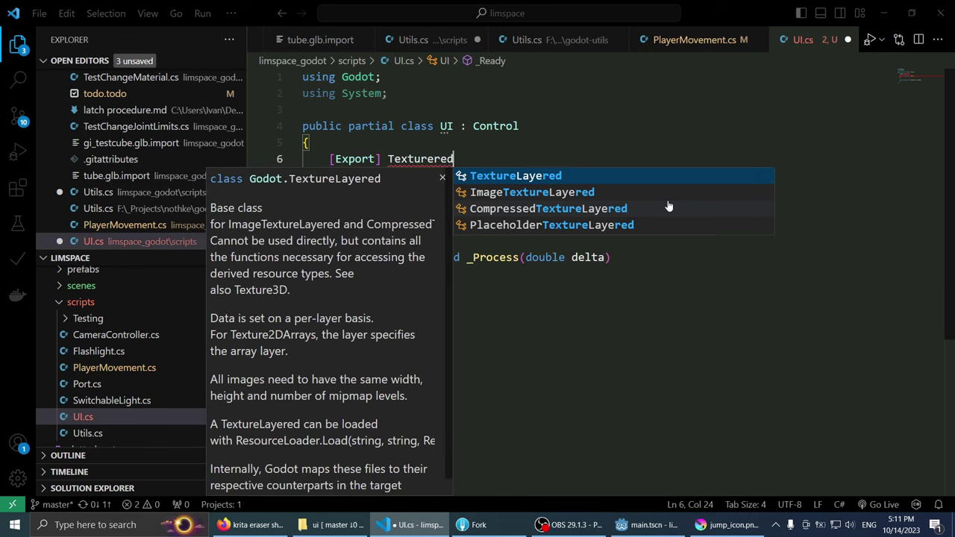
pyautogui.press('BackSpace')
pyautogui.press('Tab')
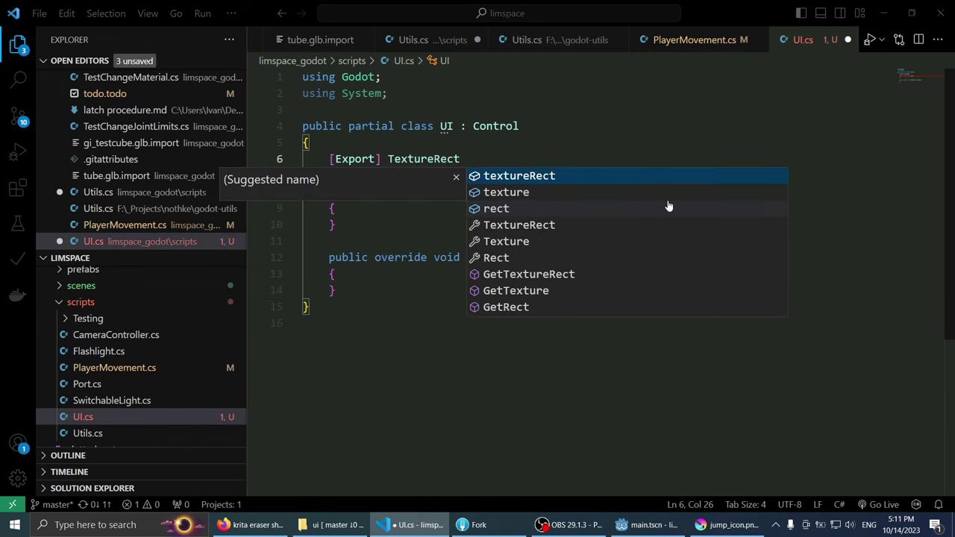
pyautogui.write('grab')
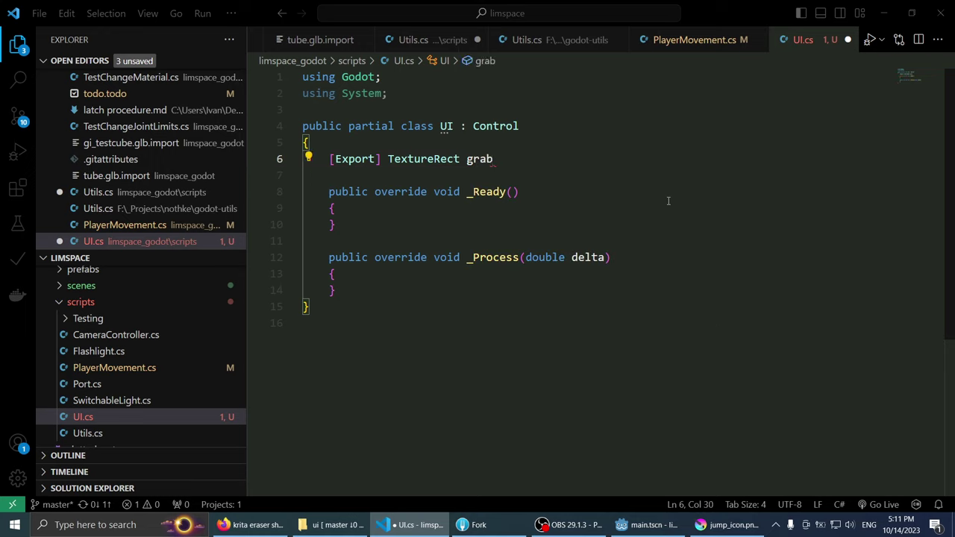
pyautogui.press('BackSpace')
pyautogui.press('BackSpace')
pyautogui.press('BackSpace')
pyautogui.press('BackSpace')
pyautogui.write('centerR')
pyautogui.write('ect;')
pyautogui.hotkey('ctrl', 's')
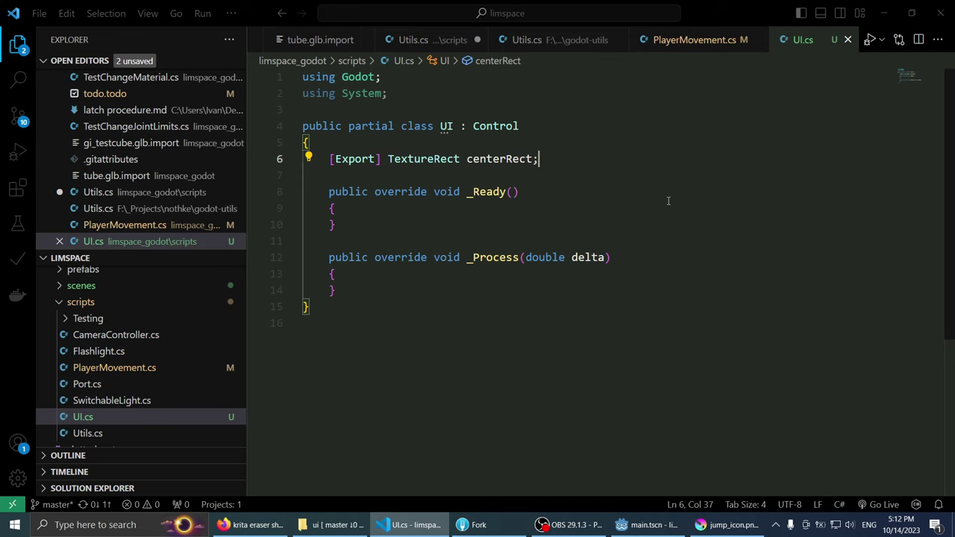
# Step: Start a 'public void Switch' method line below the field, then delete it
pyautogui.press('Down')
pyautogui.press('Down')
pyautogui.press('Up')
pyautogui.press('Up')
pyautogui.press('Return')
pyautogui.press('Return')
pyautogui.write('publ')
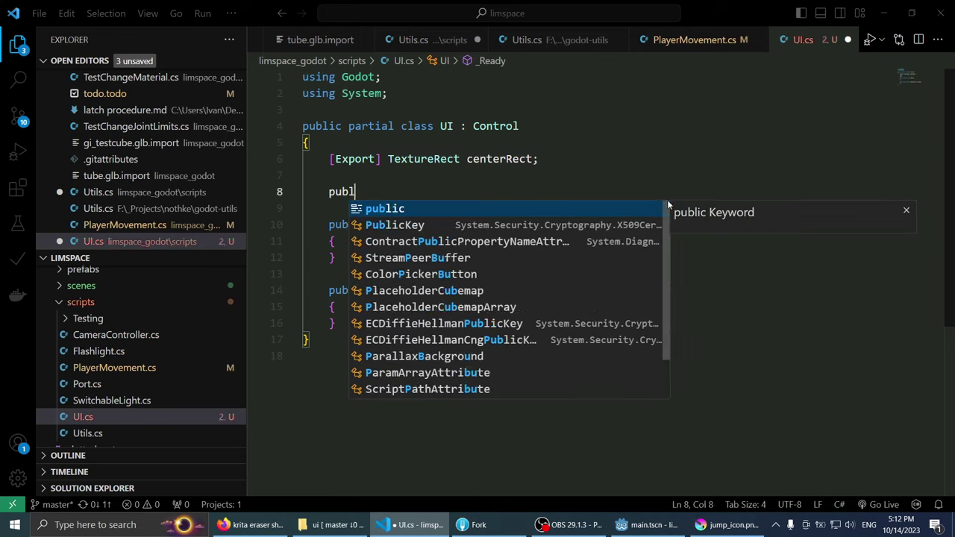
pyautogui.write('ic void Swi')
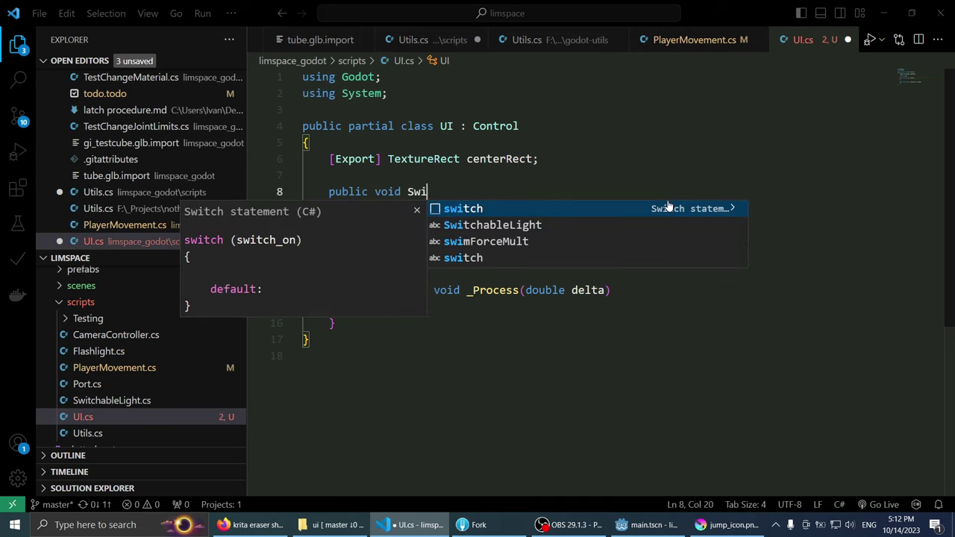
pyautogui.write('tch')
pyautogui.hotkey('shift', 'Home')
pyautogui.press('BackSpace')
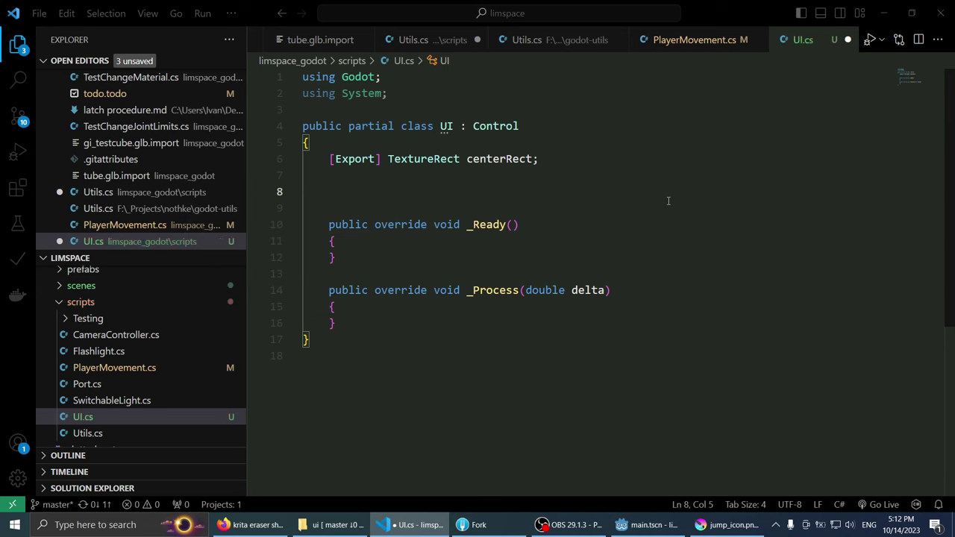
# Step: Add a public enum CenterIcon with values Grab and Hold, and save
pyautogui.write('publ')
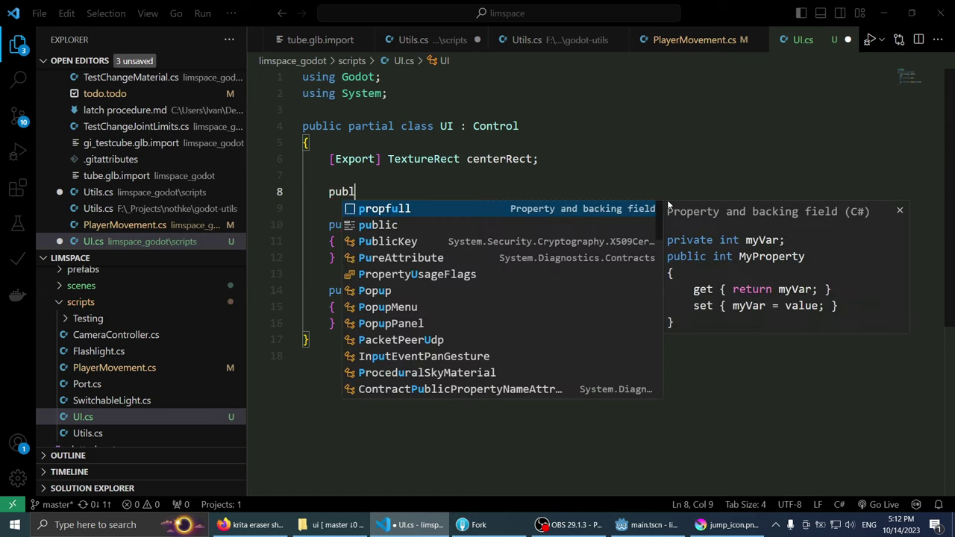
pyautogui.write('ic enum ')
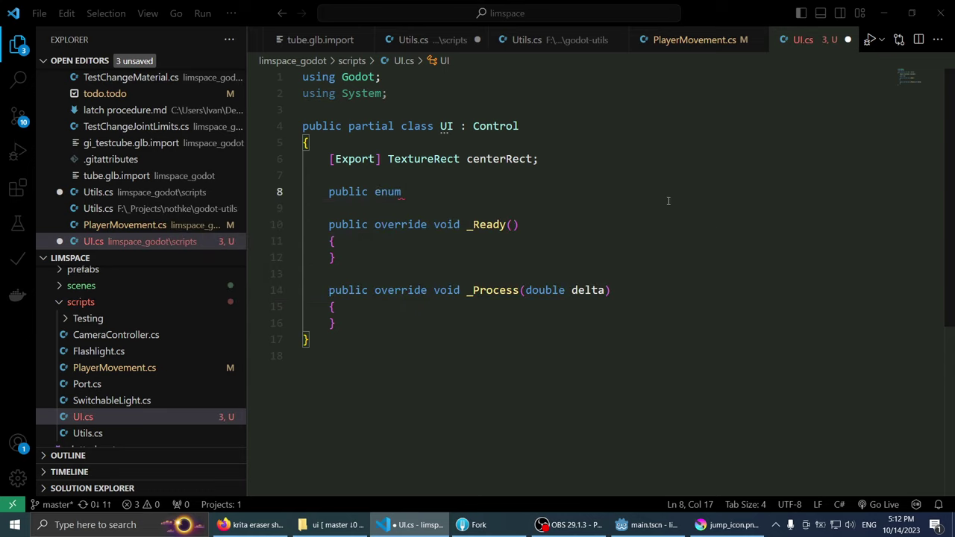
pyautogui.write('Icon')
pyautogui.press('BackSpace')
pyautogui.press('BackSpace')
pyautogui.write('C')
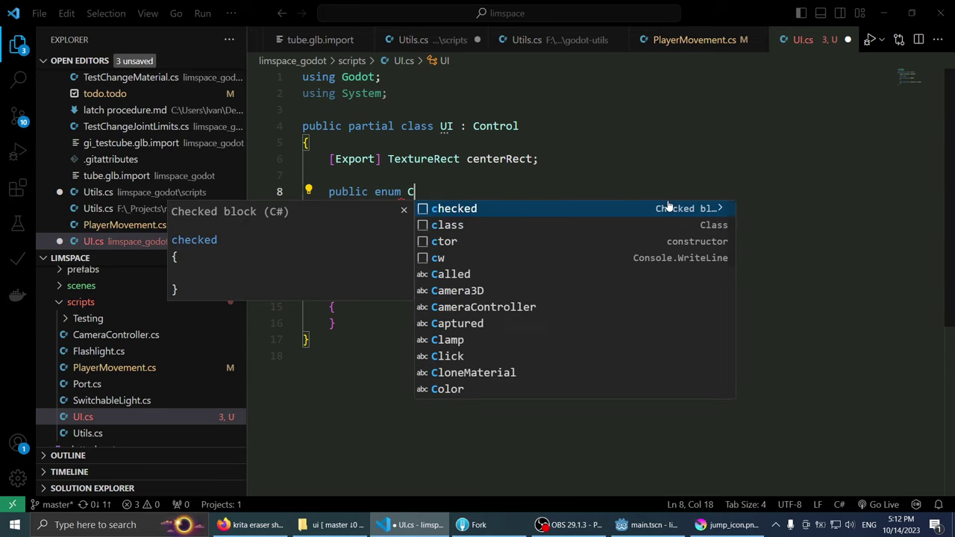
pyautogui.write('enterIcon {')
pyautogui.press('Return')
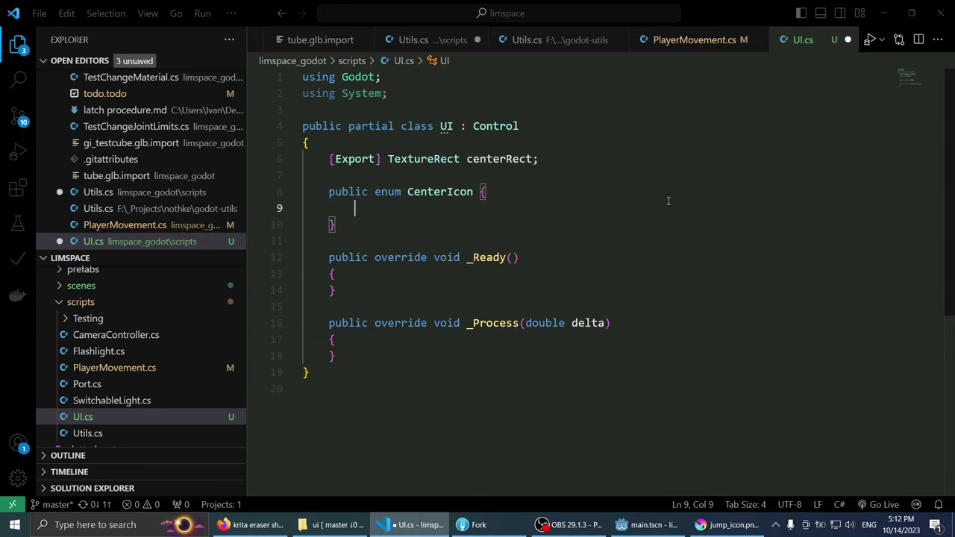
pyautogui.write('Grab,')
pyautogui.press('Return')
pyautogui.write('Hol')
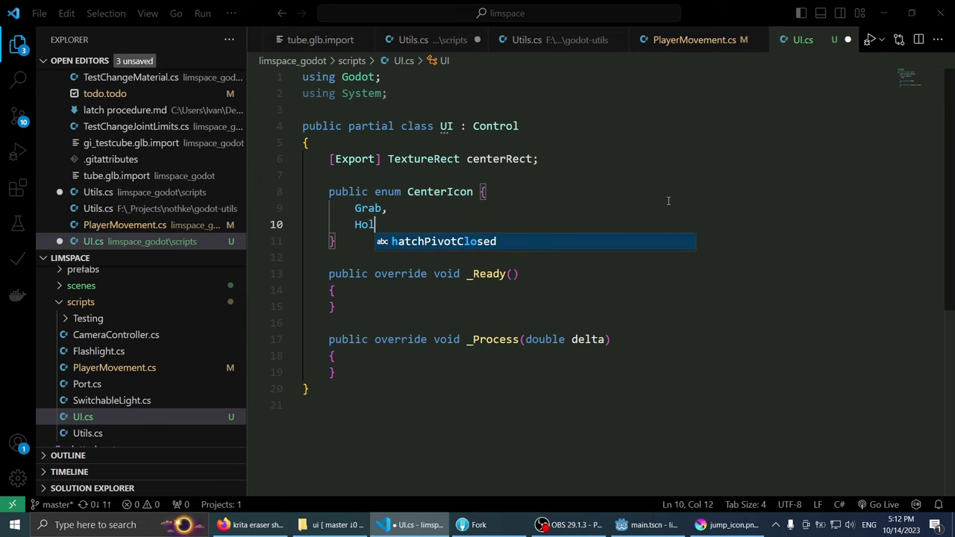
pyautogui.write('d,')
pyautogui.press('Down')
pyautogui.write(';')
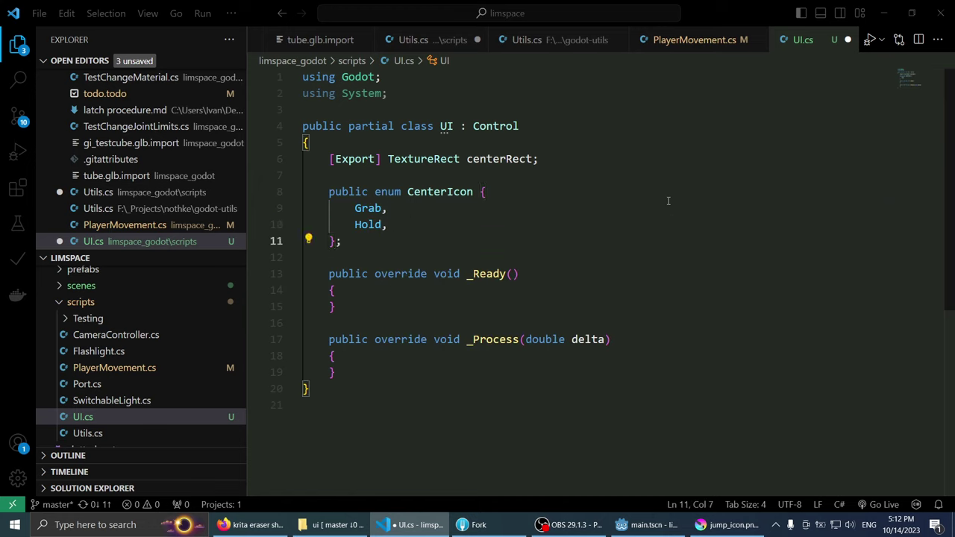
pyautogui.press('Return')
pyautogui.press('Return')
pyautogui.hotkey('ctrl', 's')
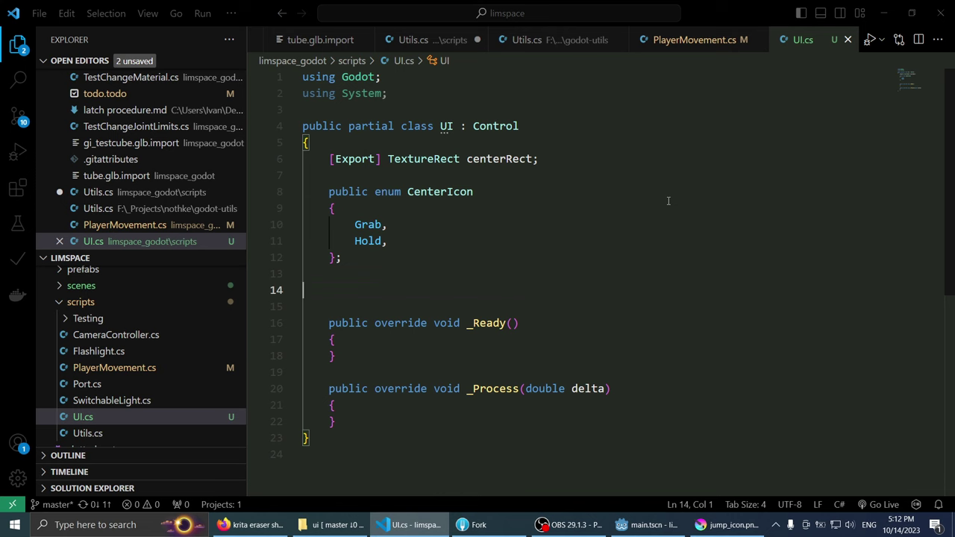
# Step: Add an empty public void SetCenterIcon(CenterIcon centerIcon) method
pyautogui.press('Tab')
pyautogui.write('public voi')
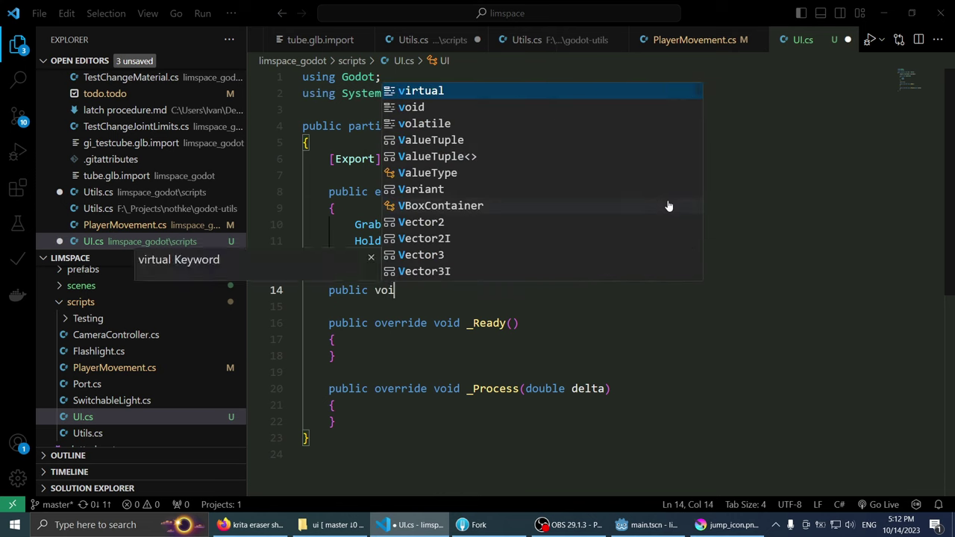
pyautogui.write('d Set')
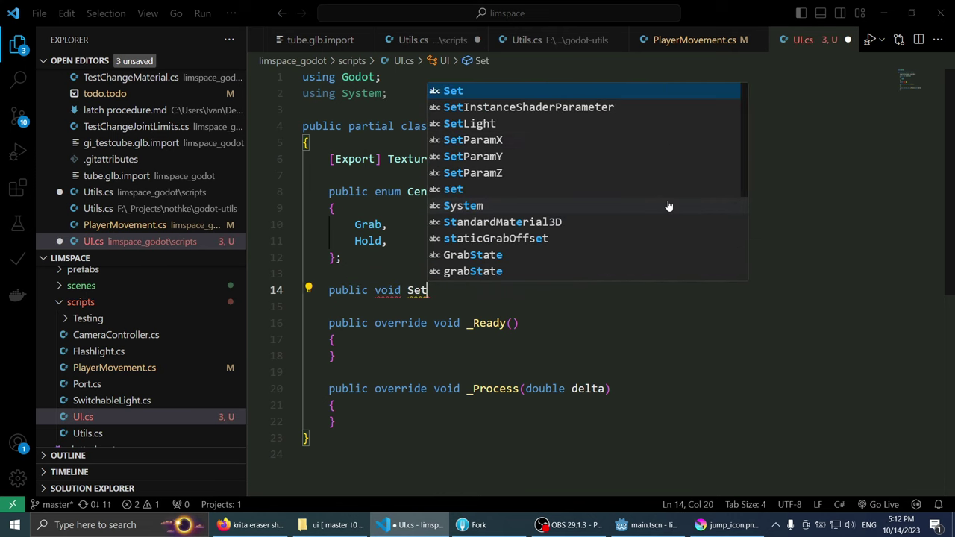
pyautogui.press('Escape')
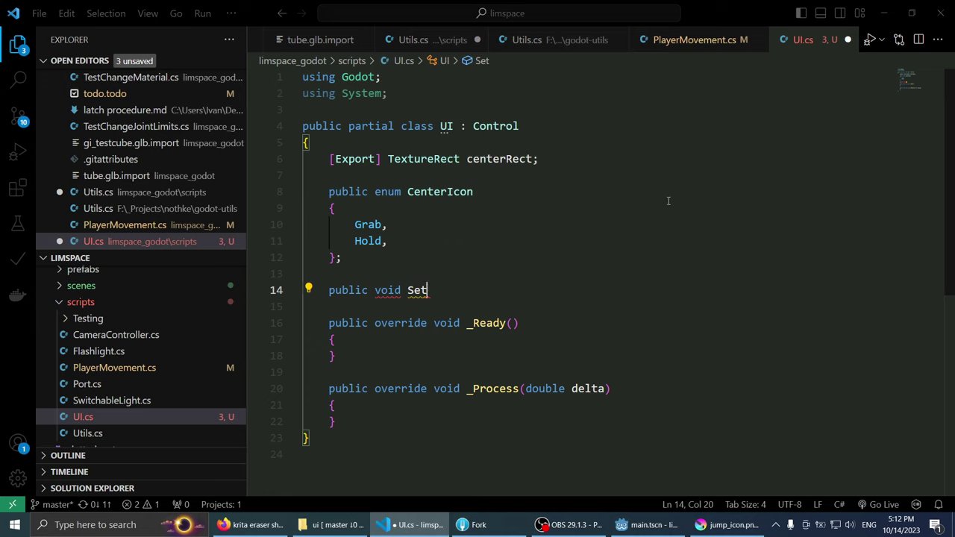
pyautogui.write('Icon')
pyautogui.write('(')
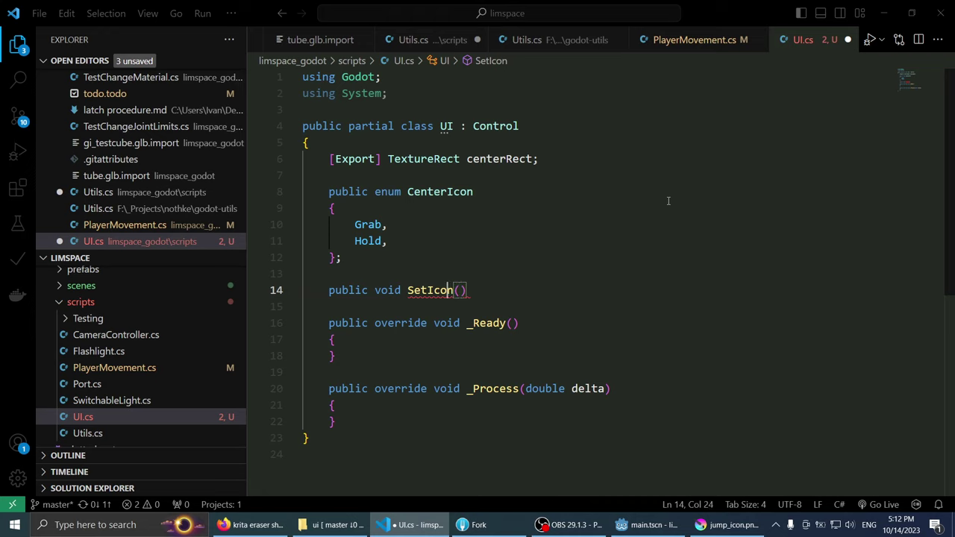
pyautogui.press('Left')
pyautogui.press('Left')
pyautogui.press('Left')
pyautogui.press('Left')
pyautogui.write('Center')
pyautogui.press('End')
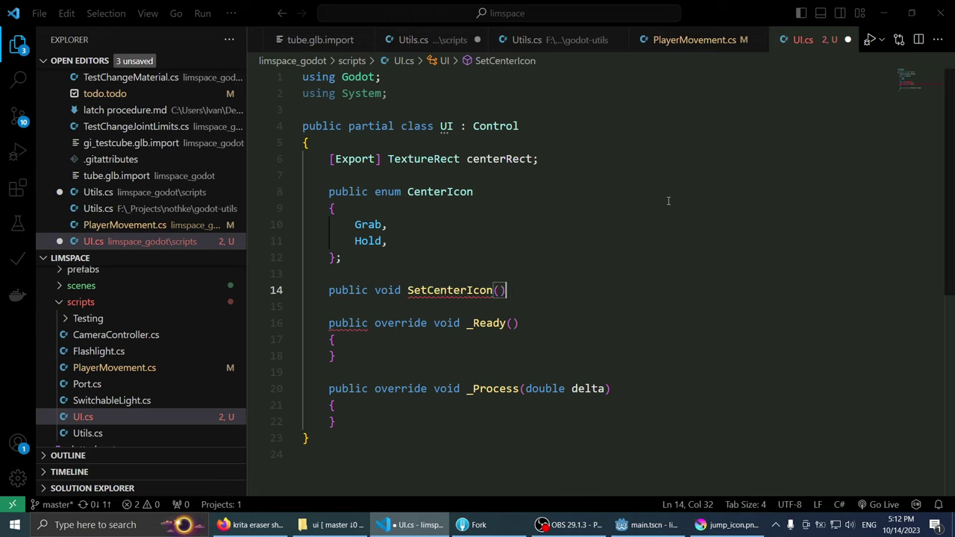
pyautogui.press('Left')
pyautogui.write('Centericon')
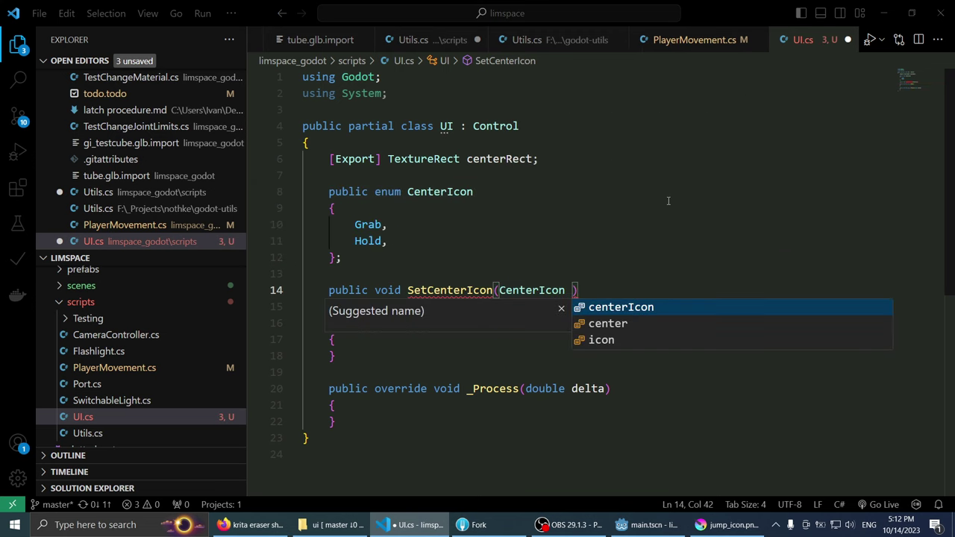
pyautogui.press('Tab')
pyautogui.write('{')
pyautogui.press('Return')
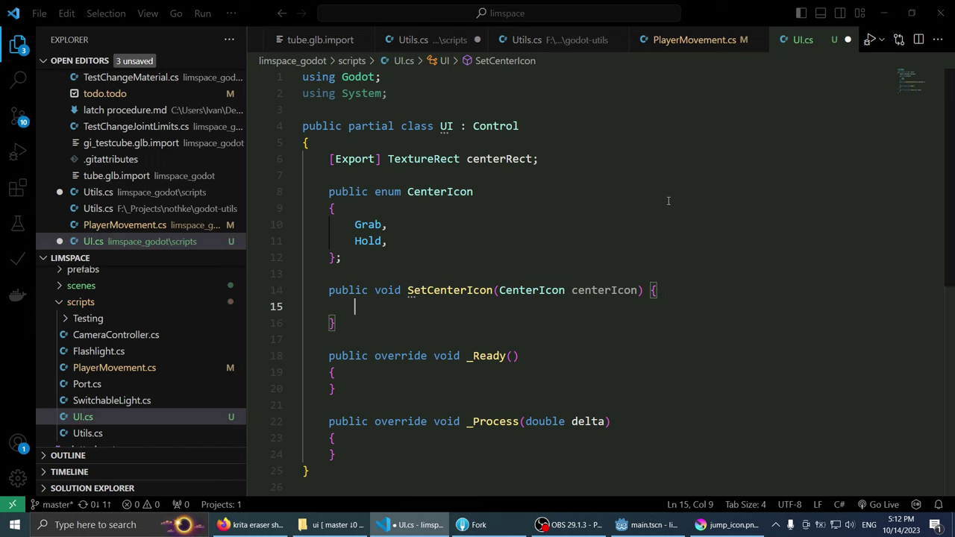
pyautogui.press('Up')
pyautogui.press('Down')
# Step: Begin a new [Export] field line below centerRect
pyautogui.press('Up')
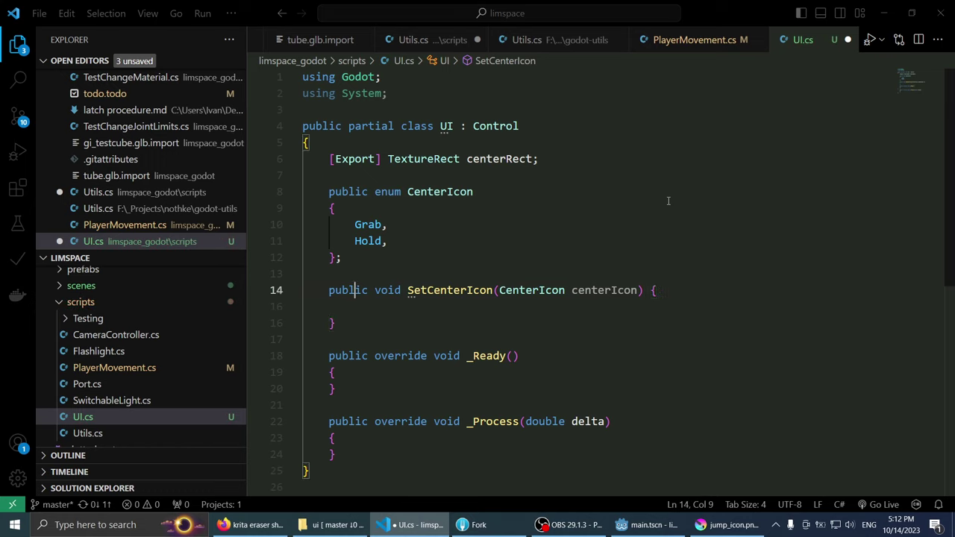
pyautogui.press('Up')
pyautogui.press('Up')
pyautogui.press('Up')
pyautogui.press('End')
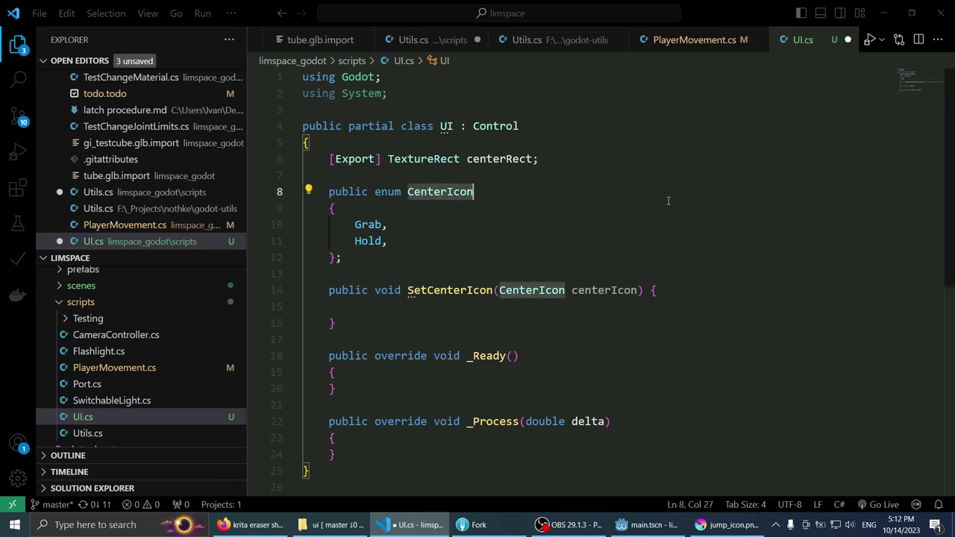
pyautogui.press('Down')
pyautogui.press('Down')
pyautogui.press('Down')
pyautogui.press('Down')
pyautogui.press('Down')
pyautogui.press('Down')
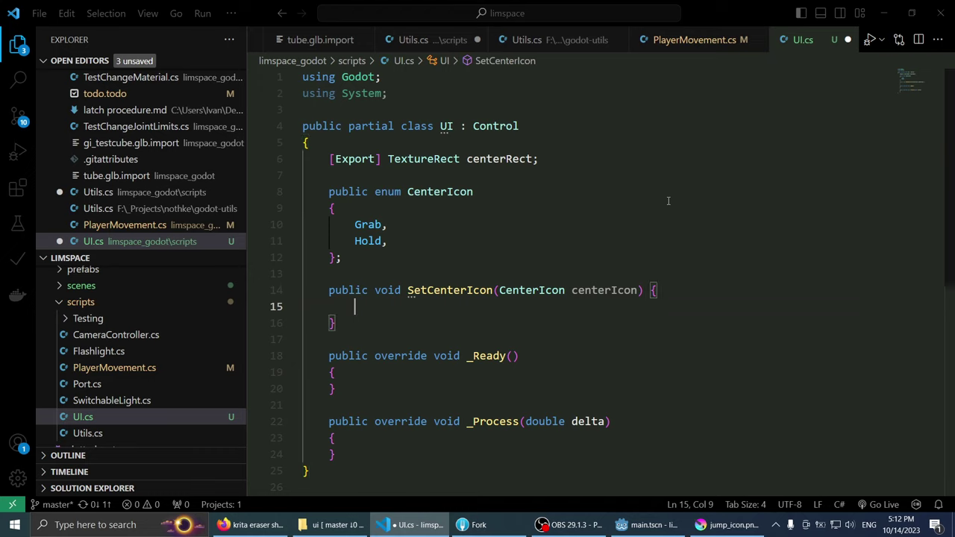
pyautogui.press('Up')
pyautogui.press('Up')
pyautogui.press('Up')
pyautogui.press('Up')
pyautogui.press('Up')
pyautogui.press('End')
pyautogui.press('Return')
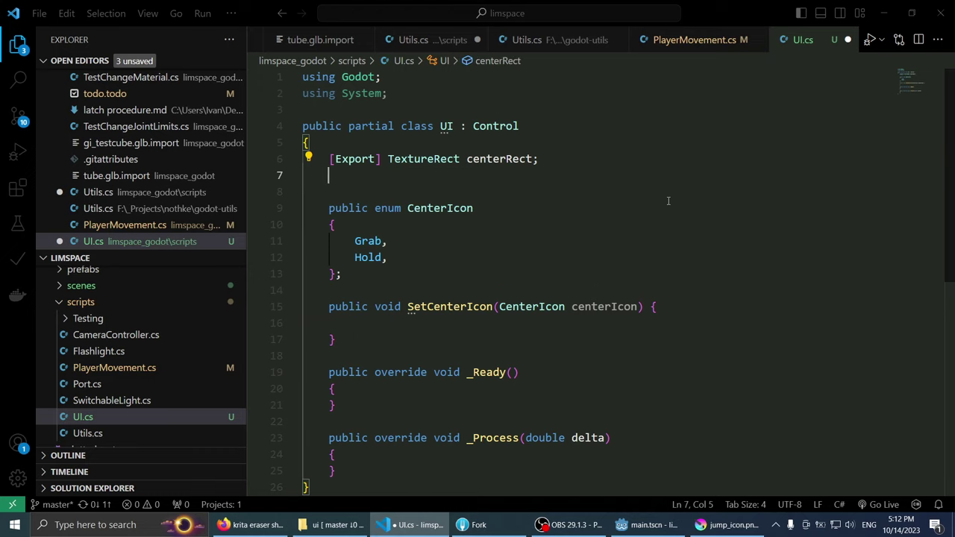
pyautogui.write('[Export')
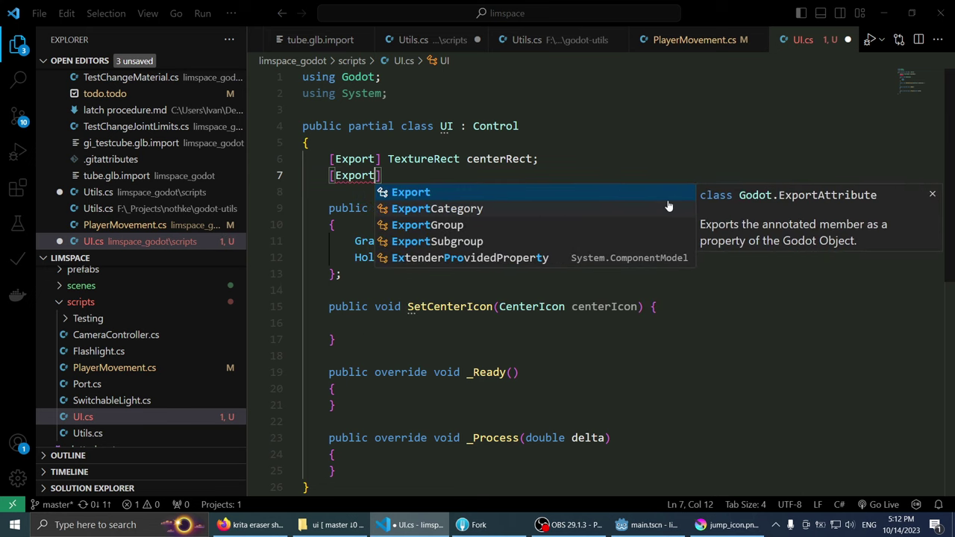
pyautogui.write('] Rect')
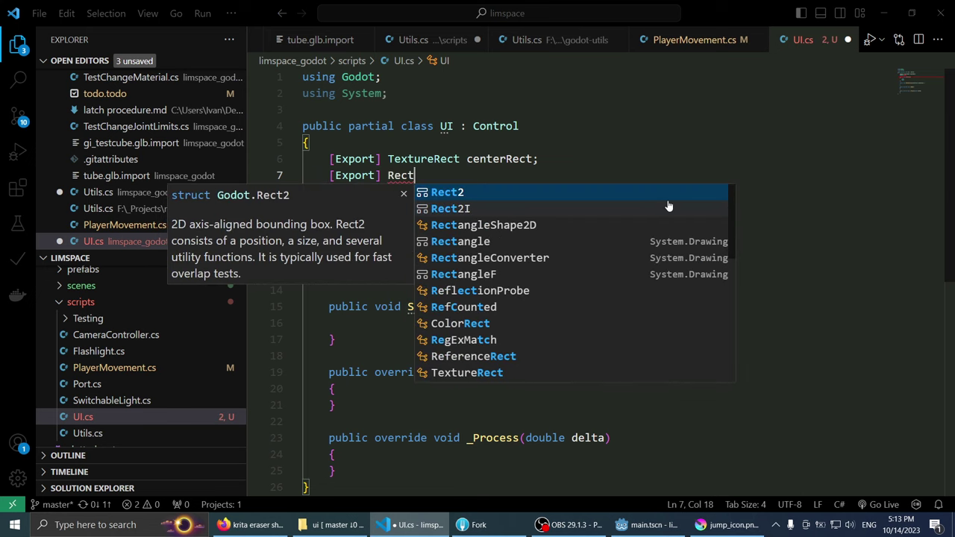
# Step: Declare [Export] Texture2D fields grabTexture and holdTexture below centerRect
pyautogui.hotkey('alt', 'Tab')
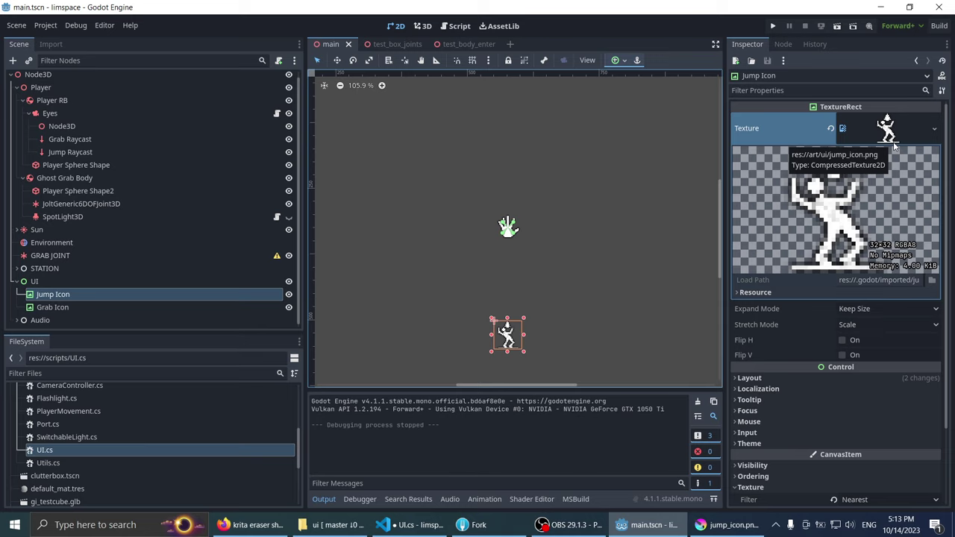
pyautogui.hotkey('alt', 'Tab')
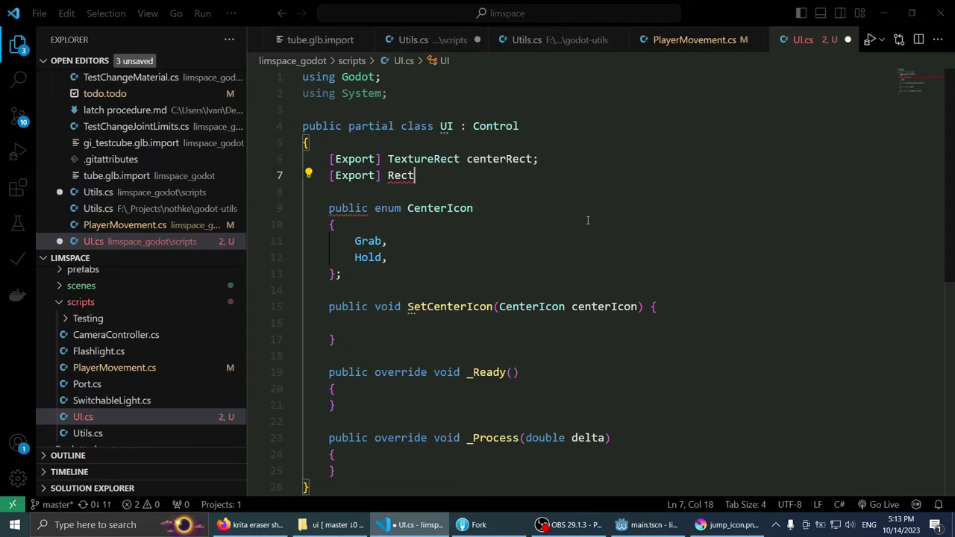
pyautogui.hotkey('ctrl', 'BackSpace')
pyautogui.write('Texture2d')
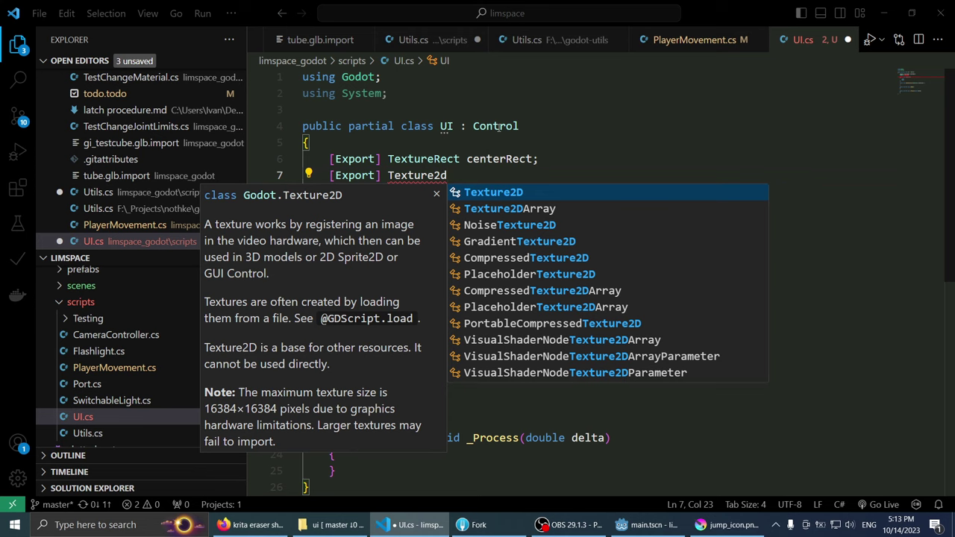
pyautogui.press('Tab')
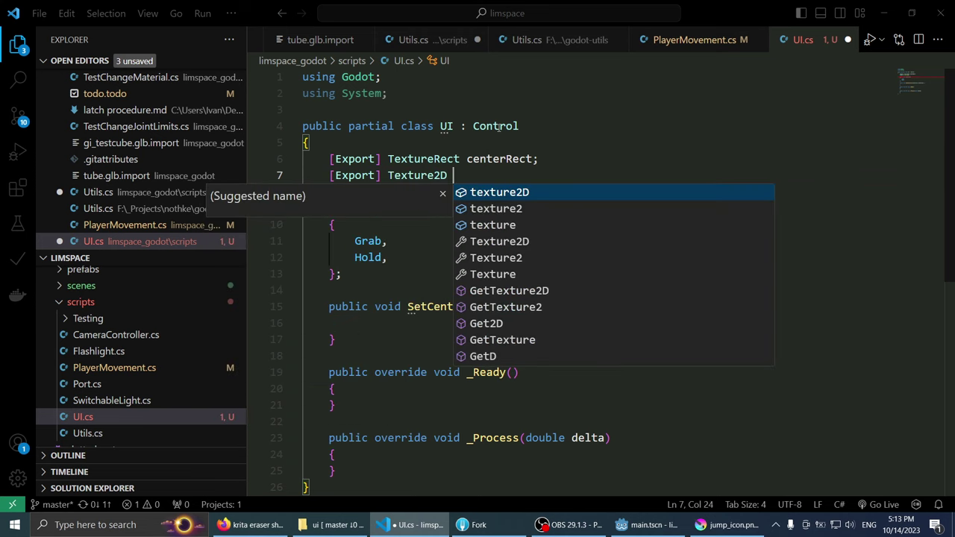
pyautogui.write('grab')
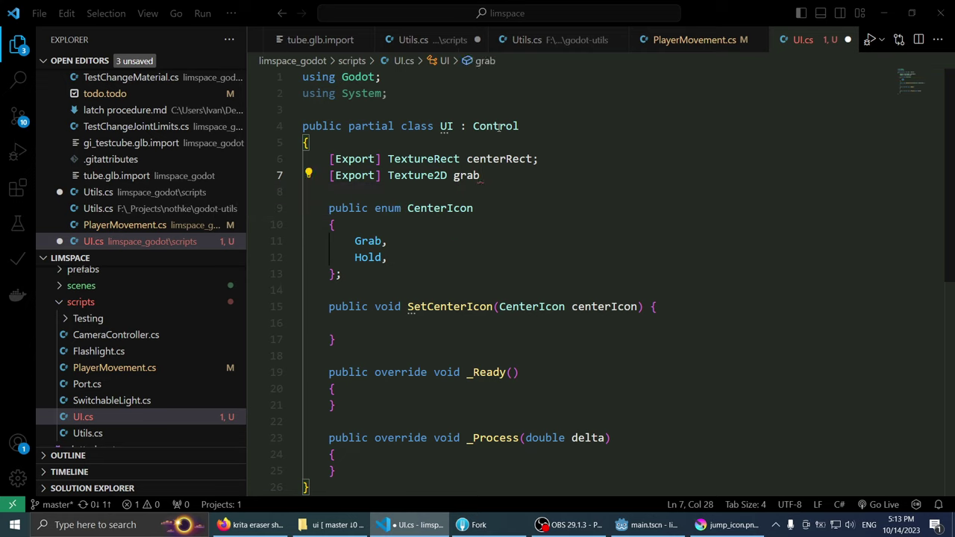
pyautogui.write('Texture')
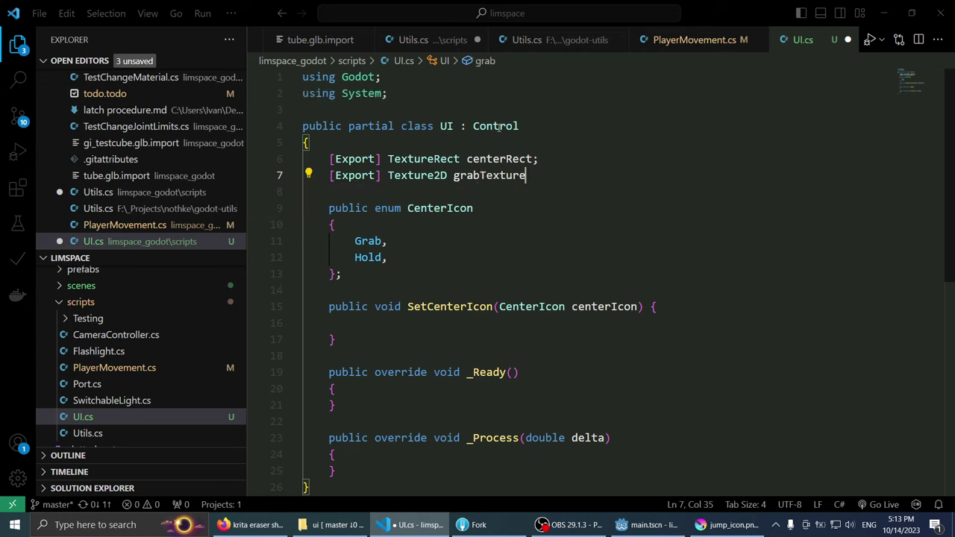
pyautogui.write(';')
pyautogui.press('Return')
pyautogui.write('[Expor')
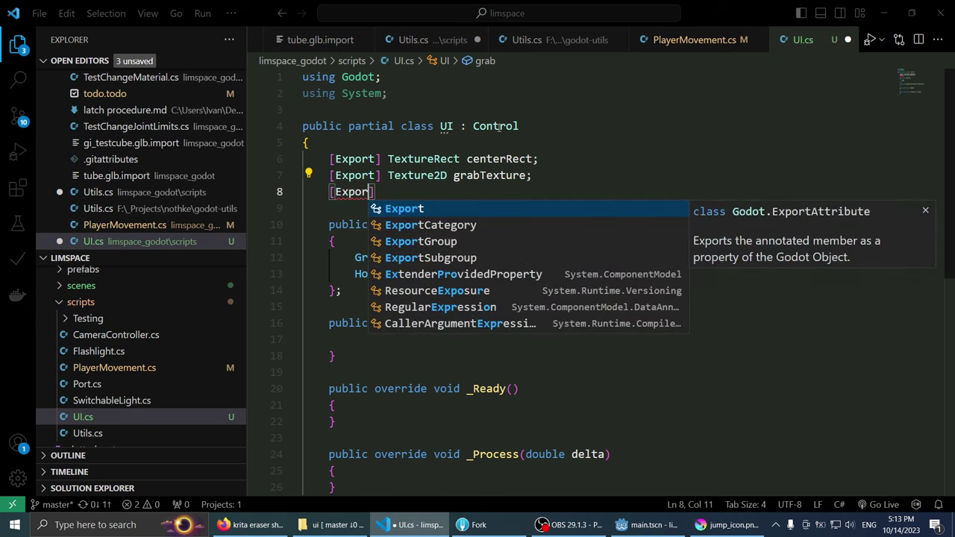
pyautogui.write('t] Texture2')
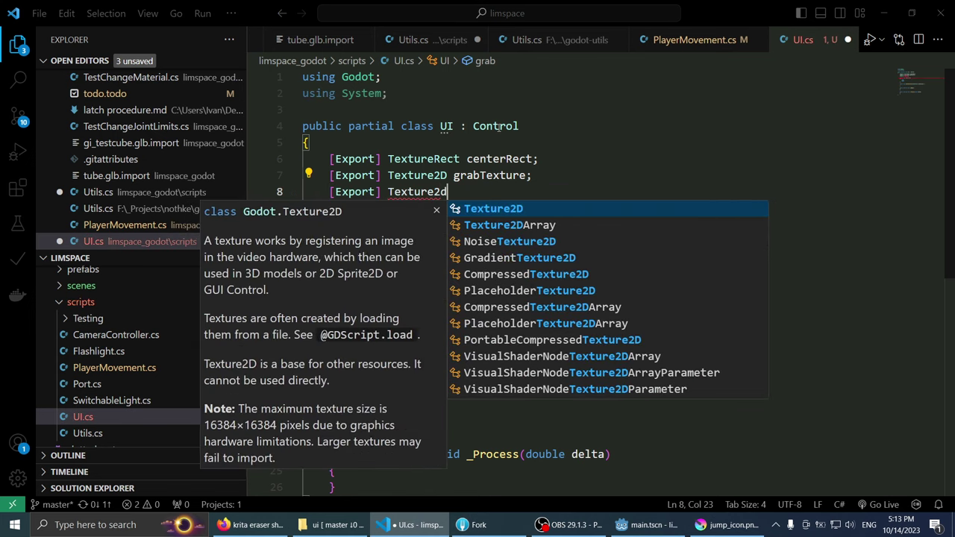
pyautogui.write('D ')
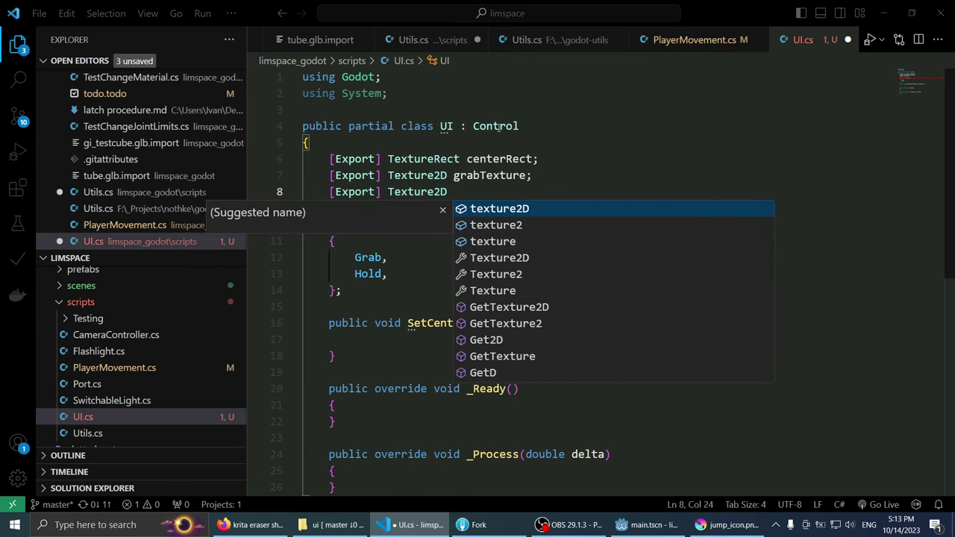
pyautogui.write('holdTexture')
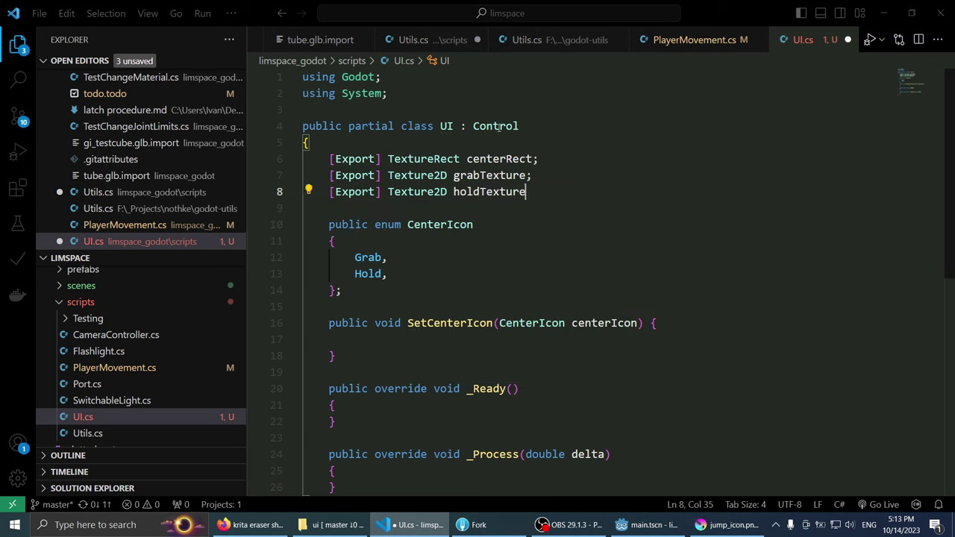
pyautogui.write(';')
pyautogui.press('Down')
pyautogui.press('Down')
pyautogui.press('Down')
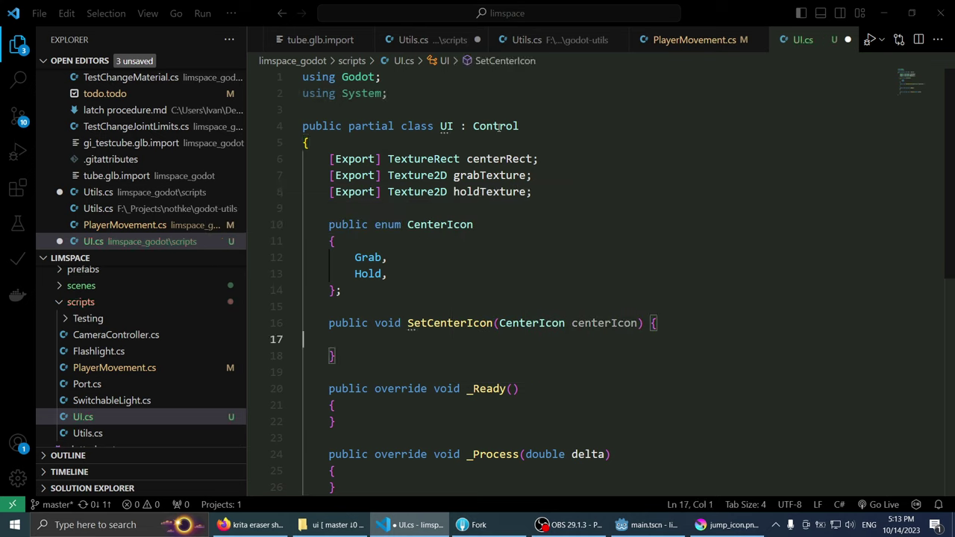
# Step: Insert a switch statement on centerIcon inside SetCenterIcon
pyautogui.write('swi')
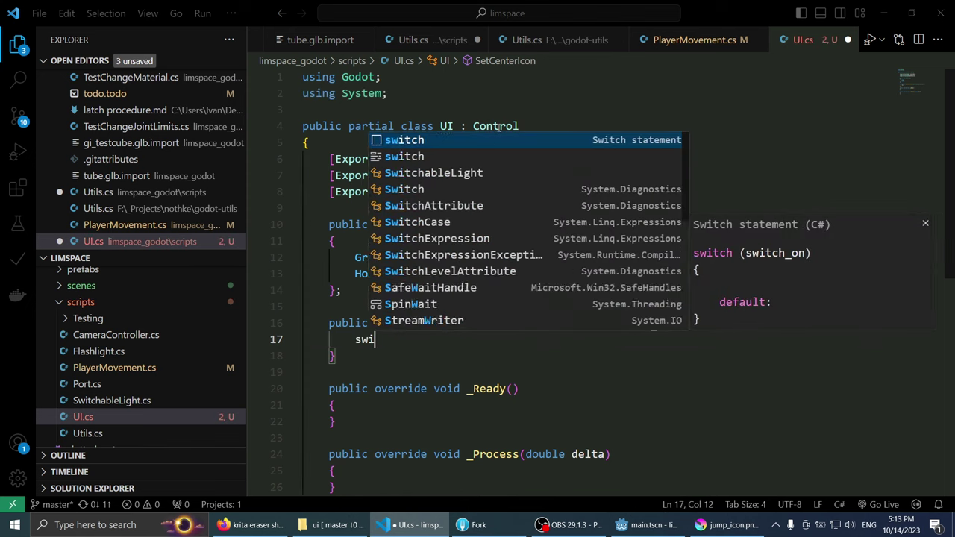
pyautogui.write('tch')
pyautogui.press('Tab')
pyautogui.write('c')
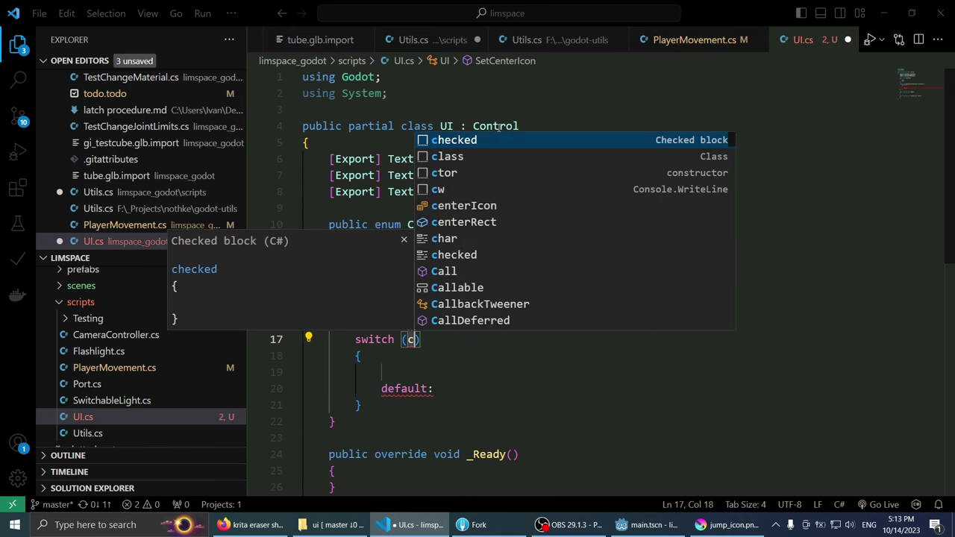
pyautogui.press('Escape')
pyautogui.write('enter')
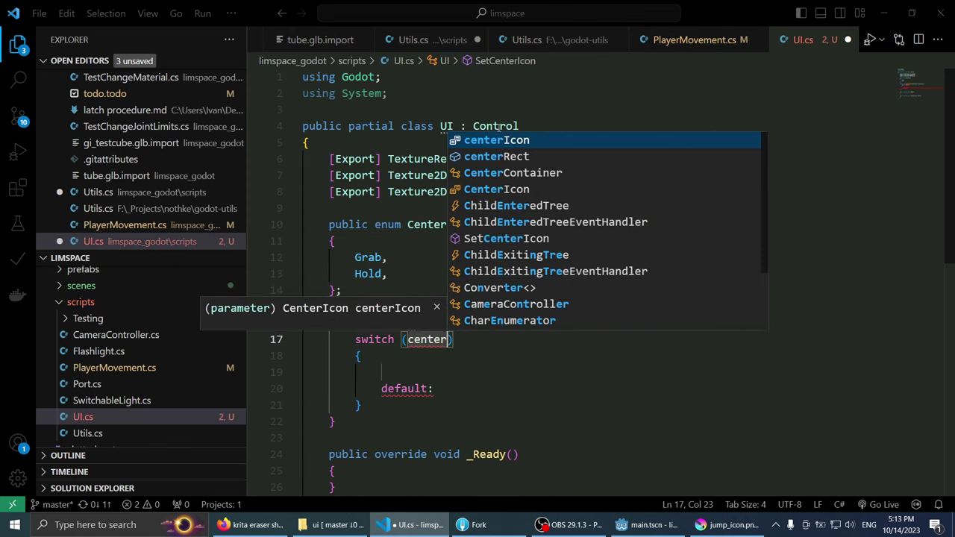
pyautogui.write('icon')
pyautogui.press('Tab')
pyautogui.press('Down')
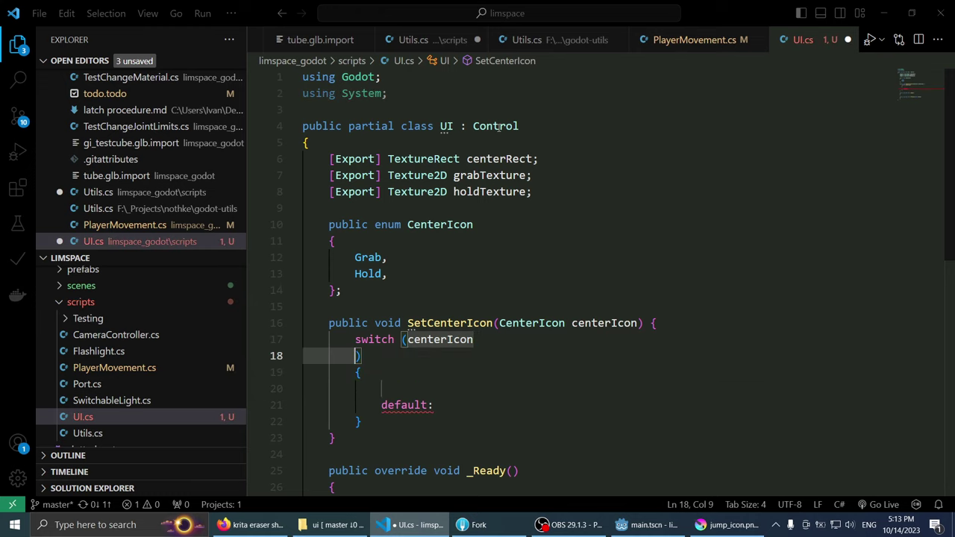
pyautogui.press('Up')
pyautogui.press('Down')
pyautogui.press('Down')
pyautogui.press('Return')
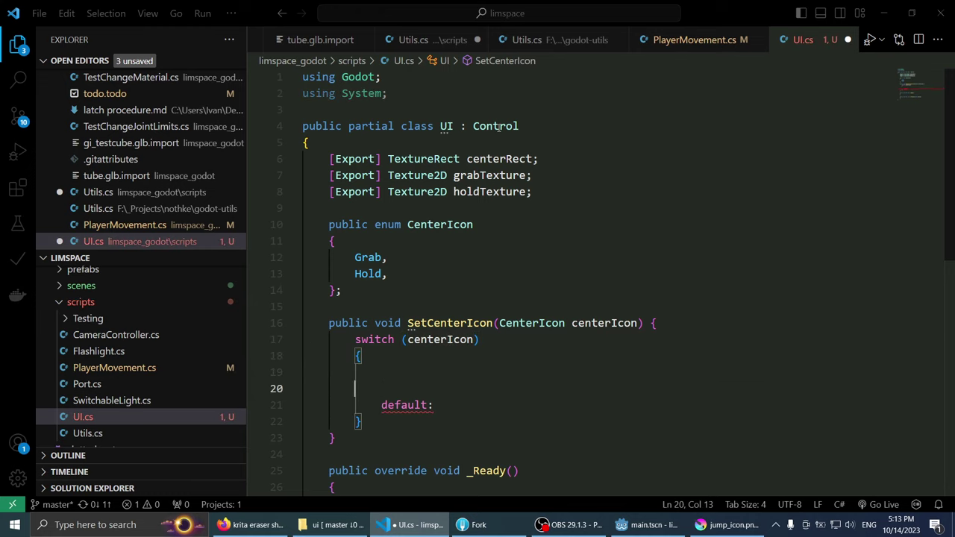
# Step: Add a CenterIcon.Grab case setting centerRect.Texture to grabTexture, then break
pyautogui.write('case')
pyautogui.press('BackSpace')
pyautogui.write('CenterIcon.')
pyautogui.press('Tab')
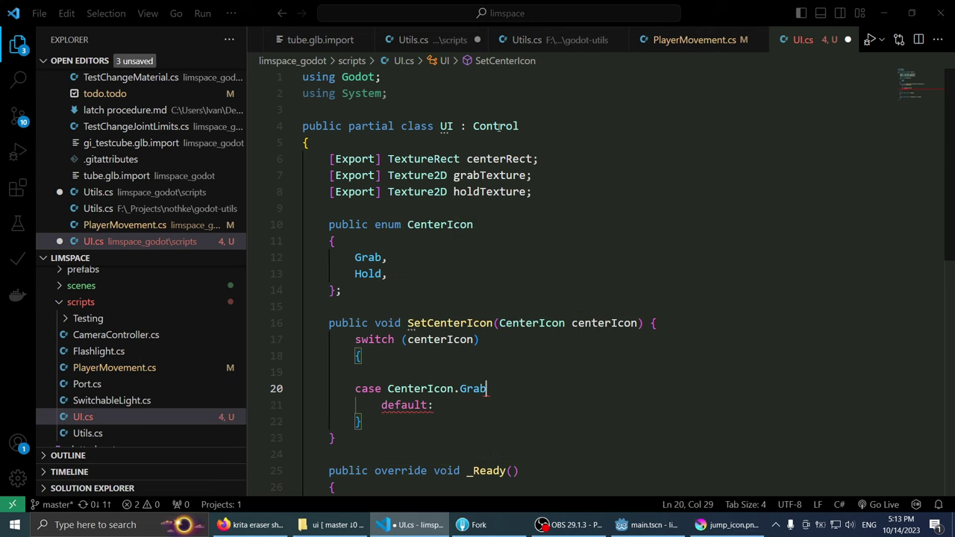
pyautogui.write(': ')
pyautogui.write('centerRect.tex')
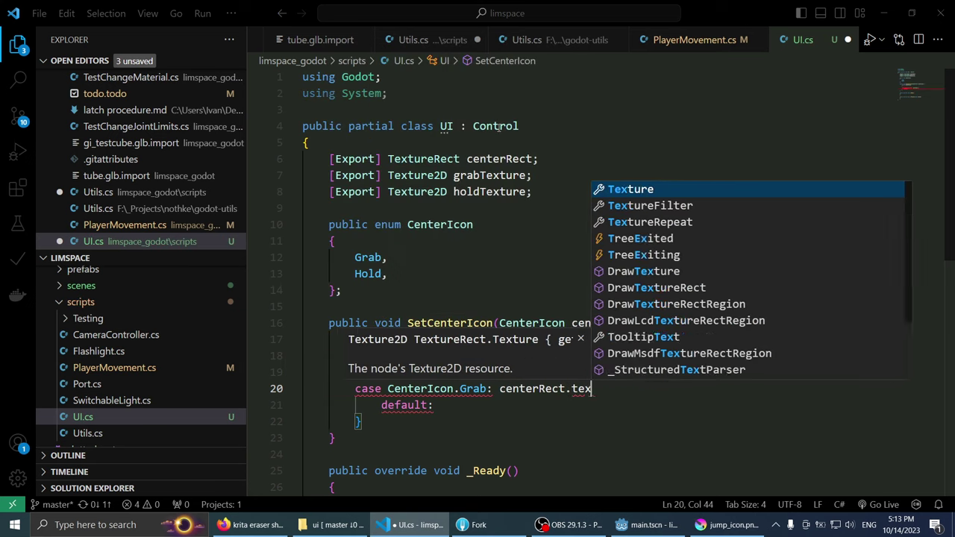
pyautogui.write('ture = ')
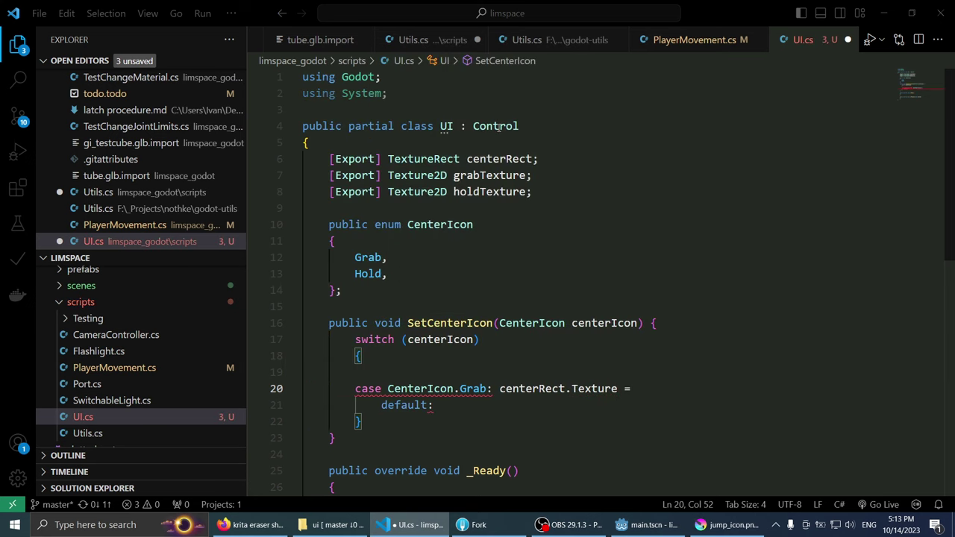
pyautogui.write('grabt')
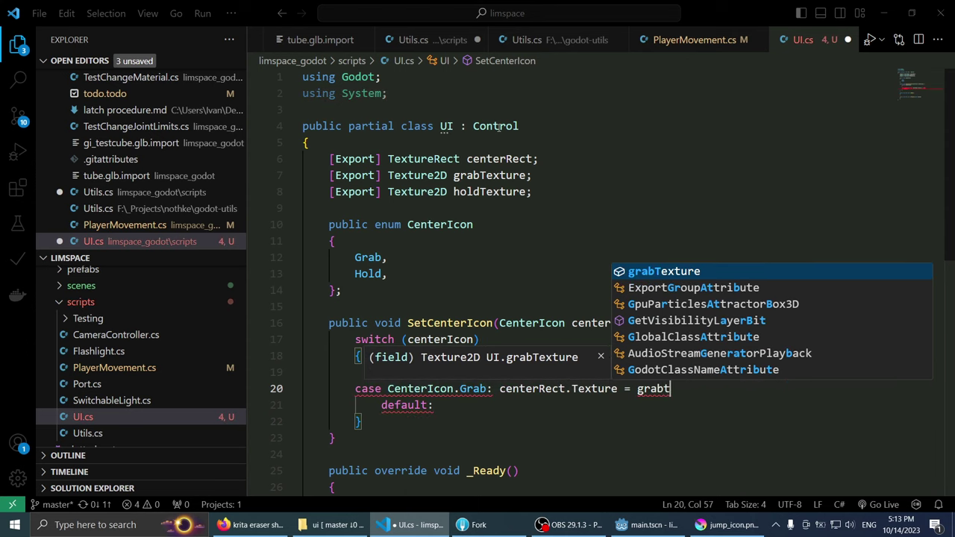
pyautogui.write('ex')
pyautogui.press('Tab')
pyautogui.write(';')
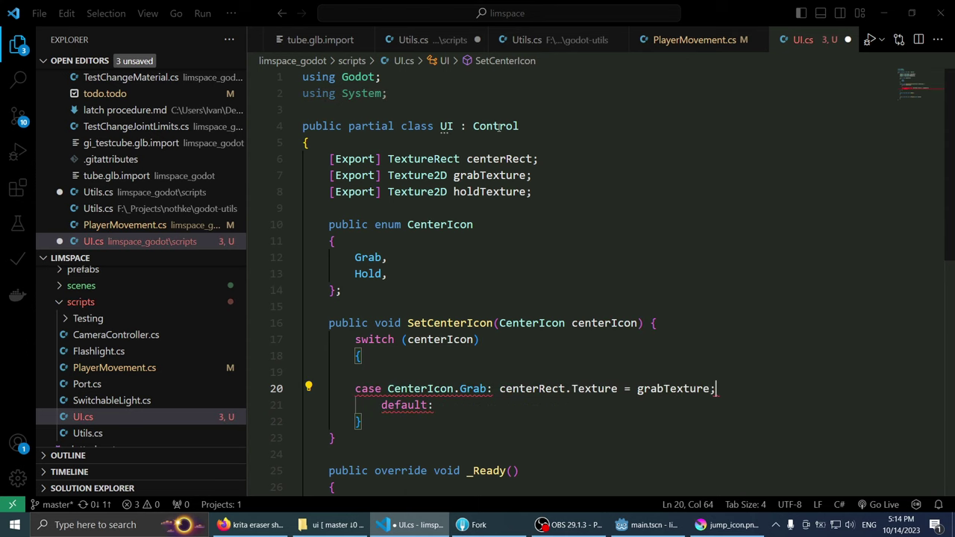
pyautogui.write(' break;')
pyautogui.press('Return')
# Step: Add a CenterIcon.Hold case setting centerRect.Texture to holdTexture, then break
pyautogui.write('ca')
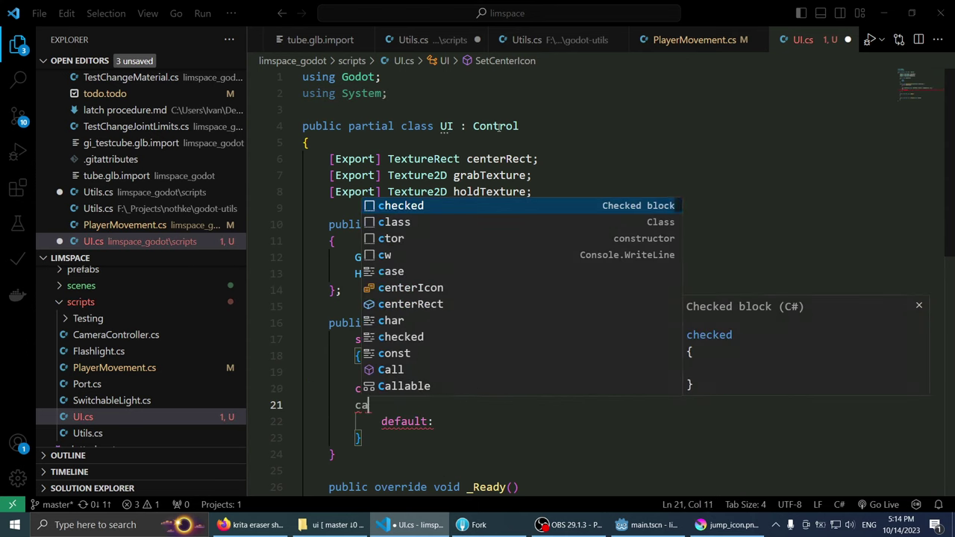
pyautogui.write('se')
pyautogui.press('Tab')
pyautogui.write('.')
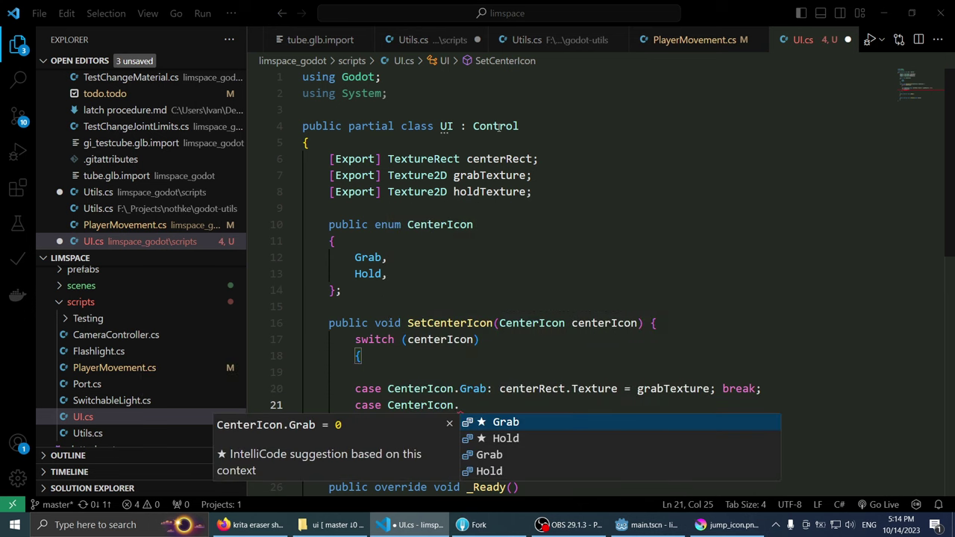
pyautogui.write('H')
pyautogui.press('Tab')
pyautogui.write(': centerre')
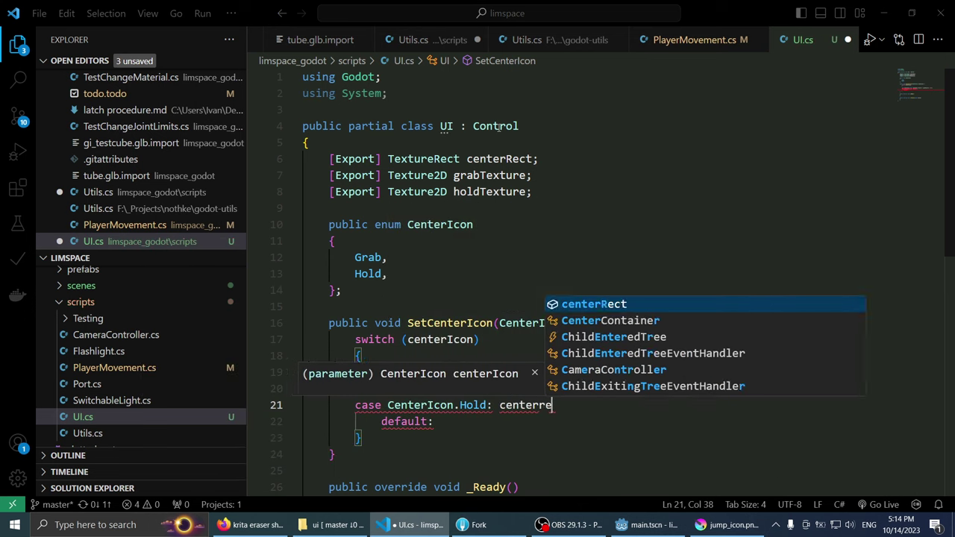
pyautogui.press('Tab')
pyautogui.write('.te')
pyautogui.press('Tab')
pyautogui.write('= ')
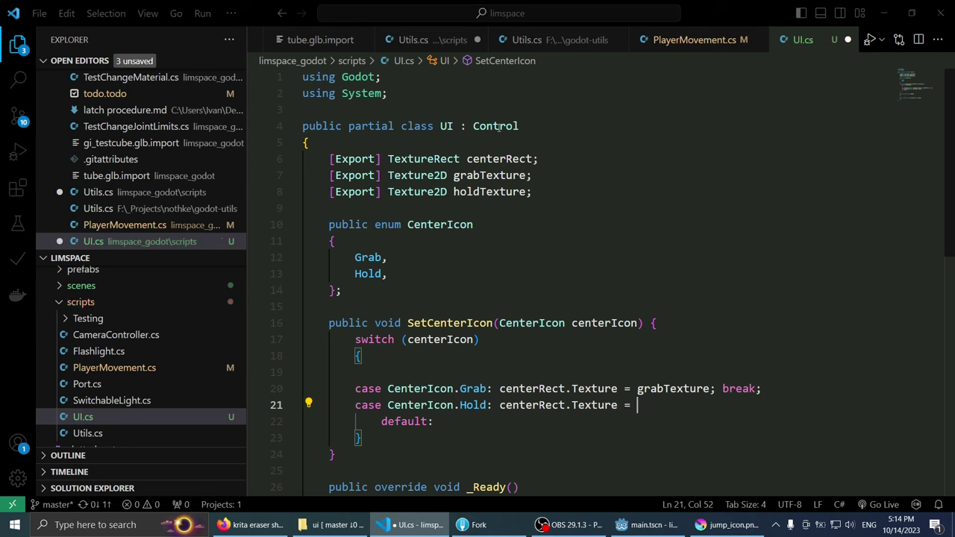
pyautogui.write('g')
pyautogui.press('BackSpace')
pyautogui.write('holdT')
pyautogui.press('Tab')
pyautogui.write('; ')
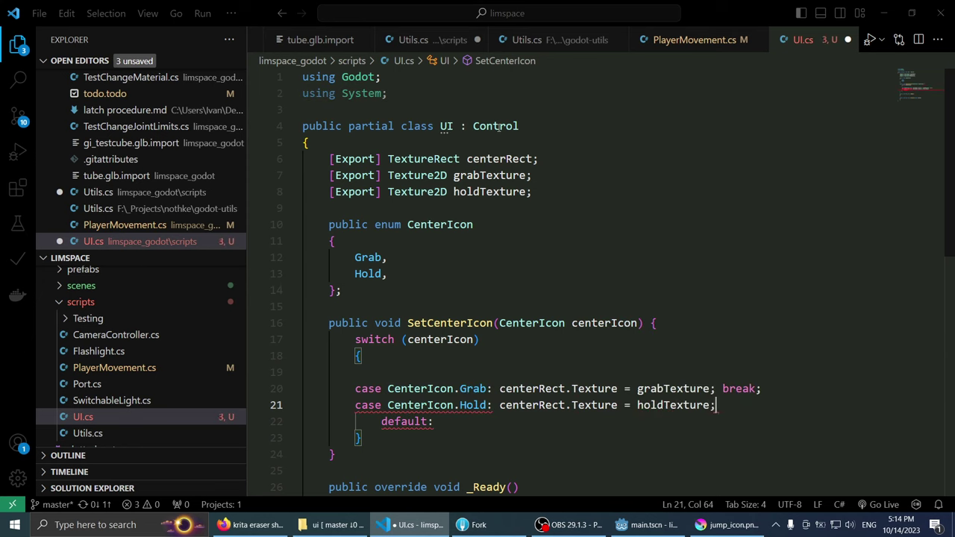
pyautogui.write('break;')
pyautogui.press('Return')
# Step: Remove the leftover default label and save UI.cs with auto-formatting
pyautogui.press('BackSpace')
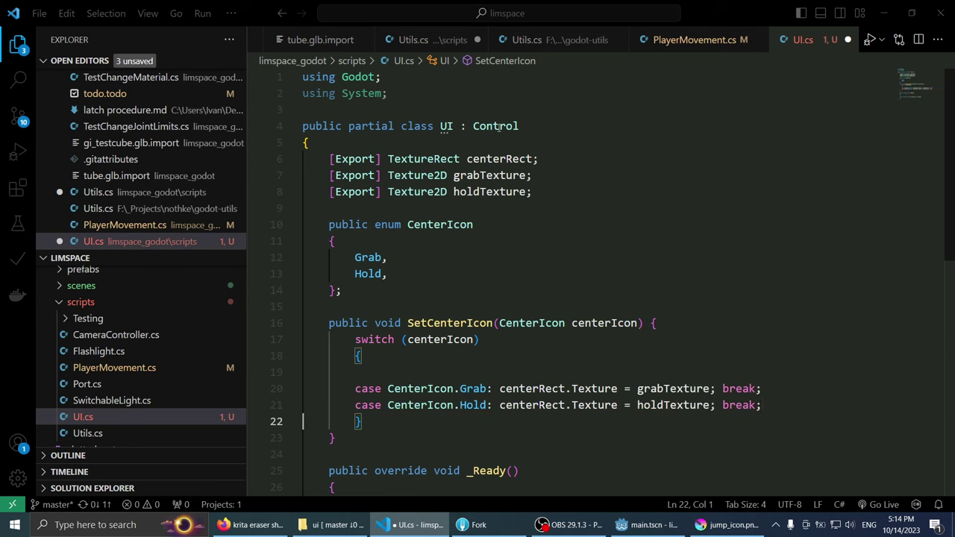
pyautogui.press('BackSpace')
pyautogui.press('Up')
pyautogui.press('Up')
pyautogui.hotkey('ctrl', 's')
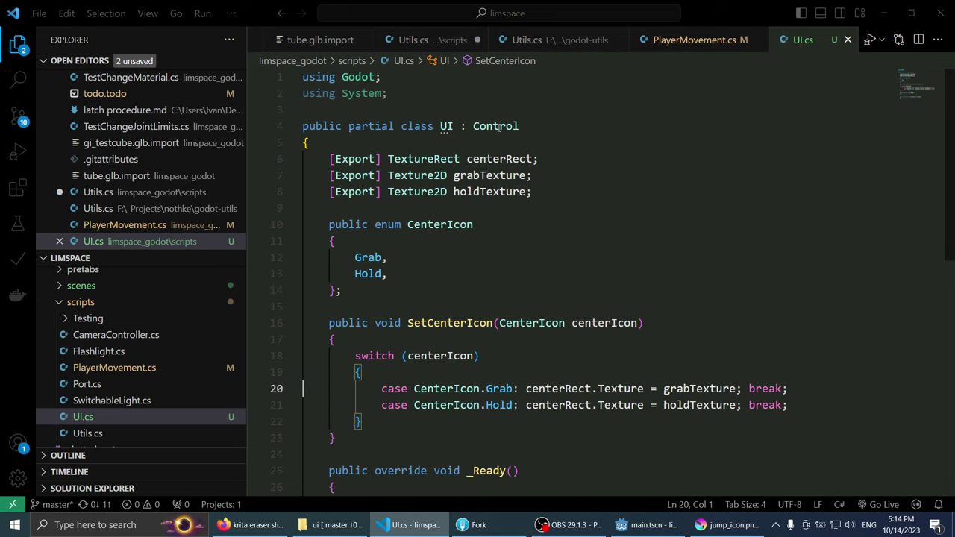
# Step: Open an indented blank line right after the UI class's opening brace
pyautogui.scroll(-3, 567, 107)
pyautogui.scroll(2, 612, 107)
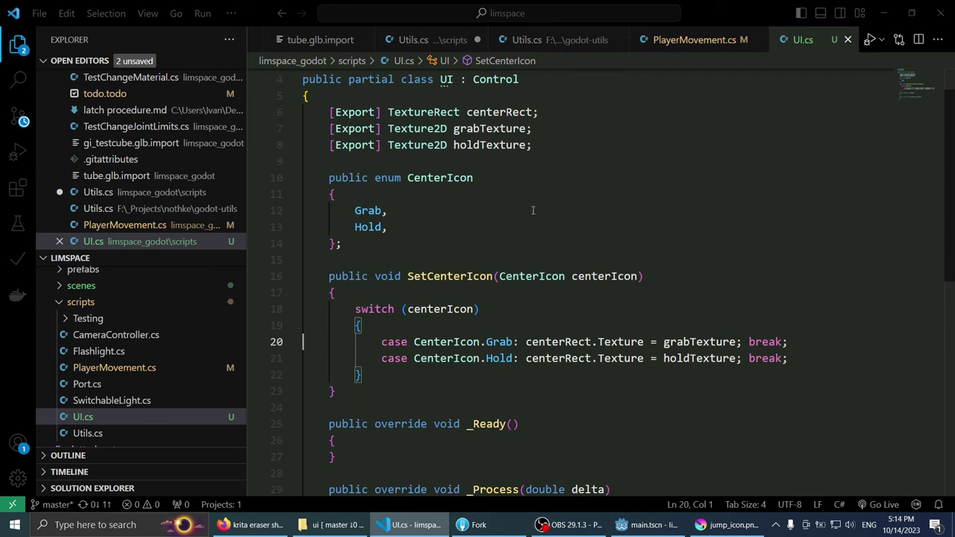
pyautogui.scroll(-2, 612, 106)
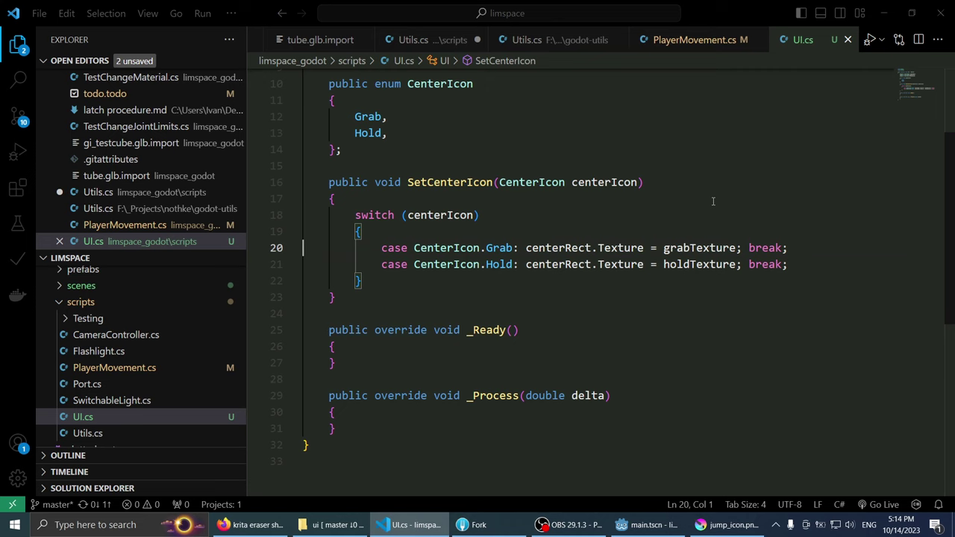
pyautogui.scroll(1, 714, 201)
pyautogui.scroll(-1, 704, 200)
pyautogui.scroll(2, 666, 186)
pyautogui.scroll(1, 666, 187)
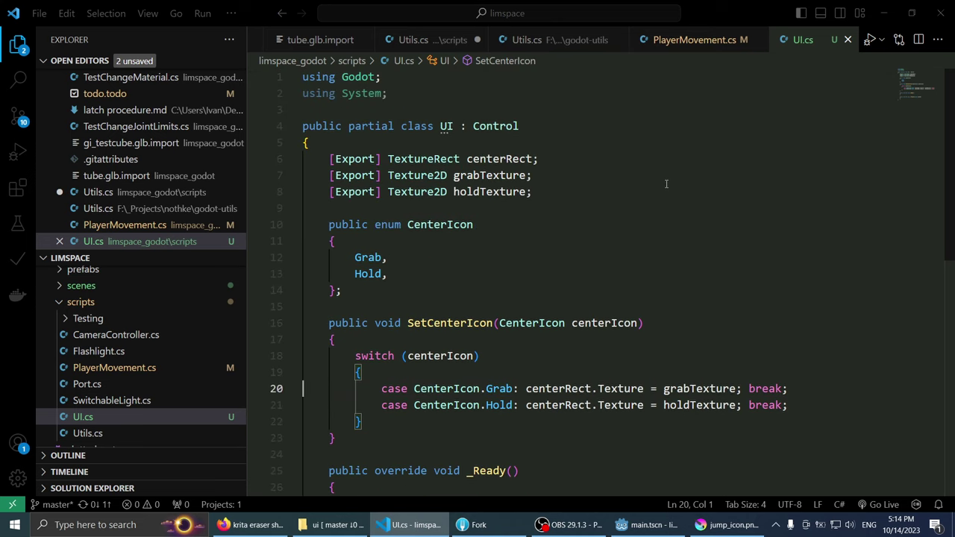
pyautogui.click(565, 146)
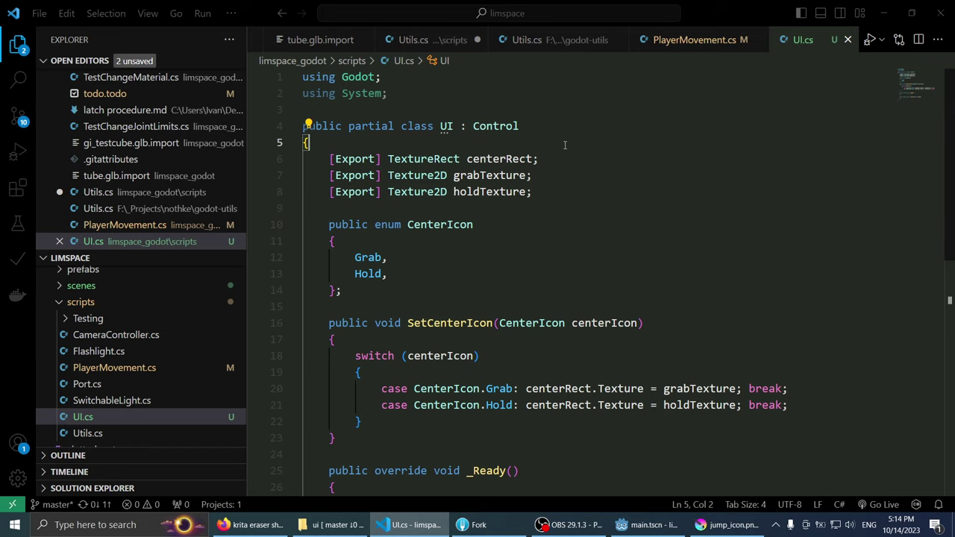
pyautogui.press('Return')
pyautogui.press('Return')
pyautogui.press('Up')
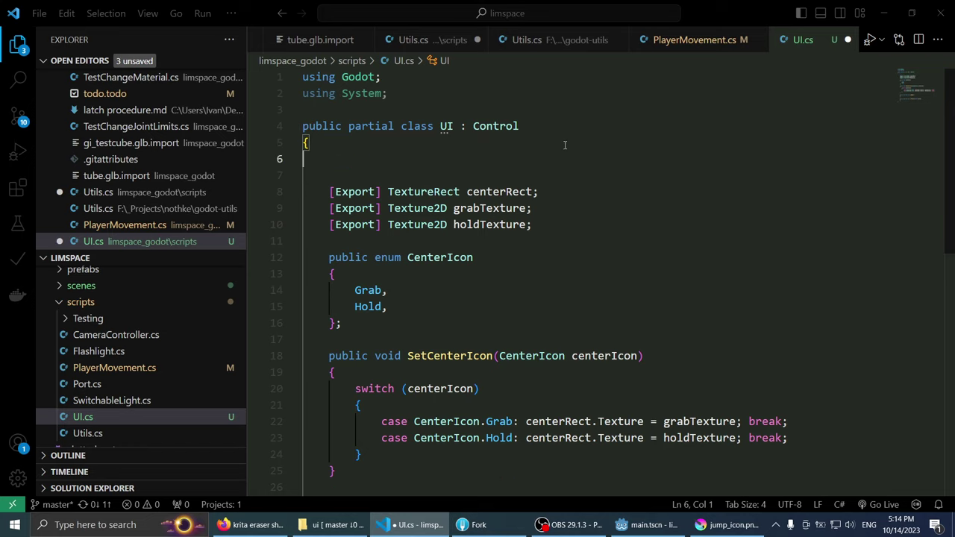
pyautogui.press('Tab')
# Step: Type 'override' on line 6 and browse the override completion list
pyautogui.scroll(-3, 567, 164)
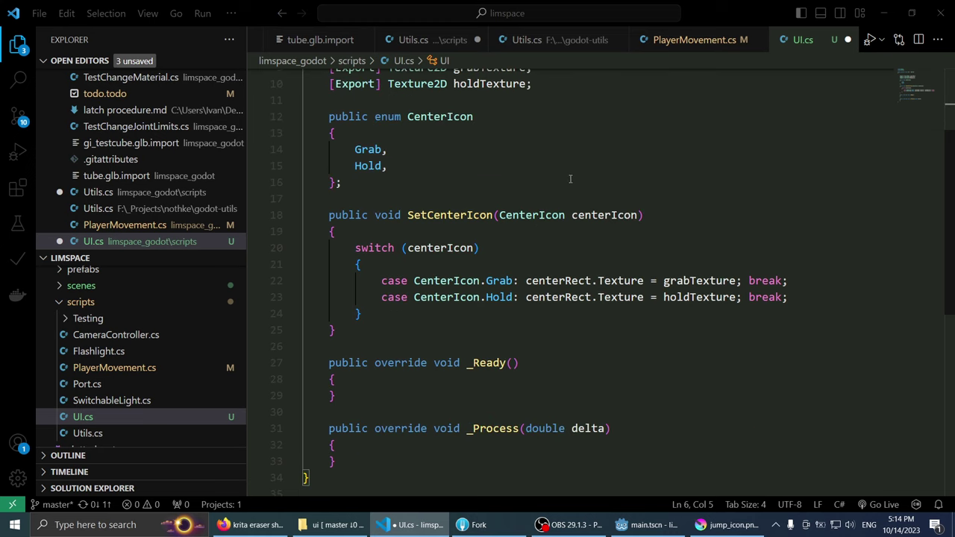
pyautogui.scroll(3, 568, 177)
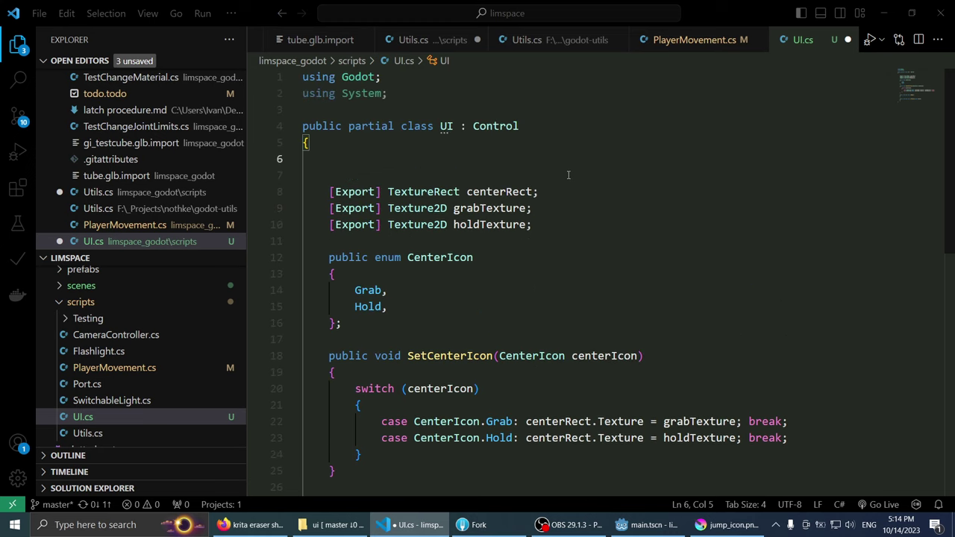
pyautogui.write('override')
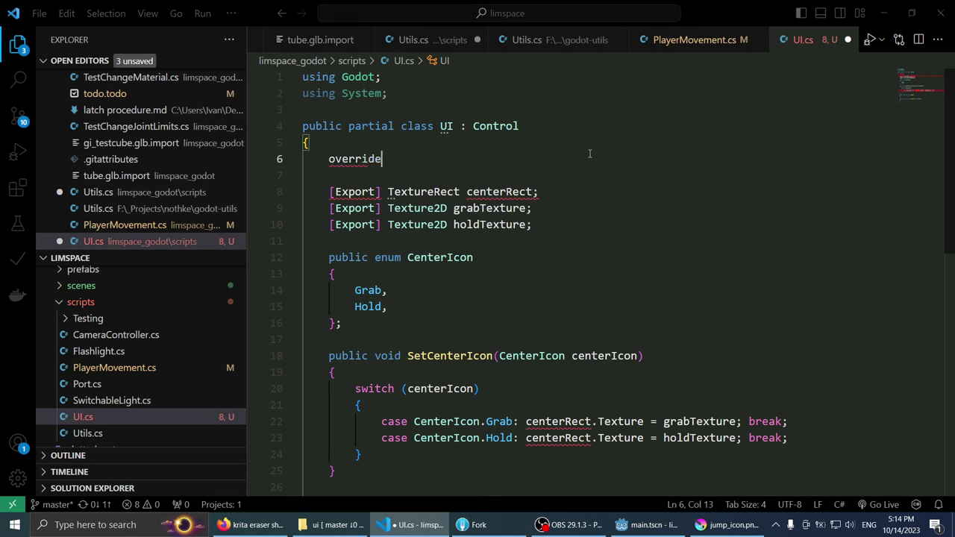
pyautogui.press('Escape')
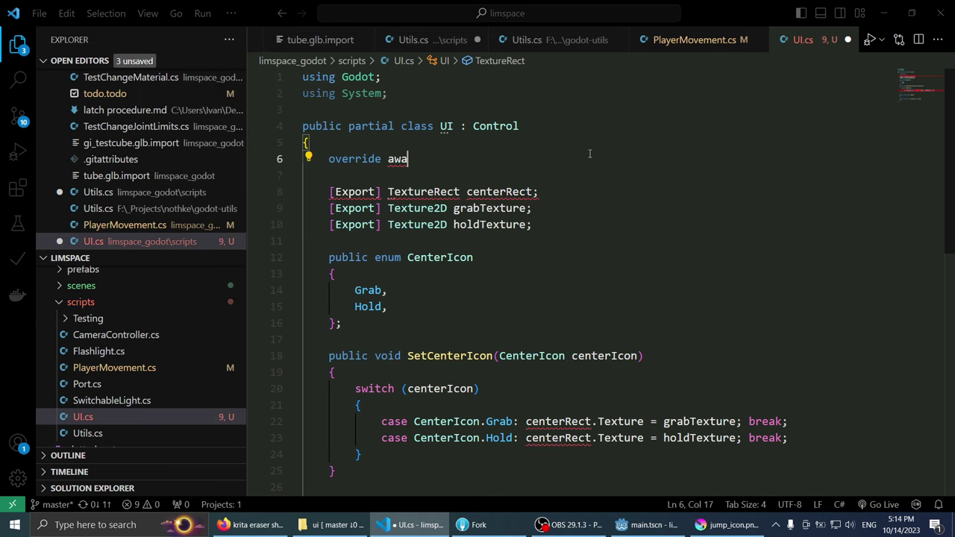
pyautogui.hotkey('shift', 'Home')
pyautogui.write('overr')
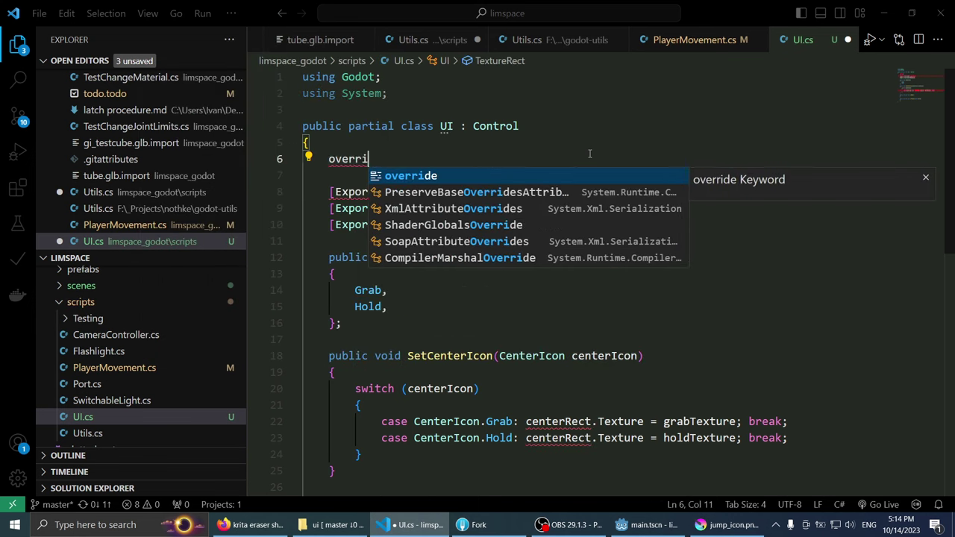
pyautogui.write('ide')
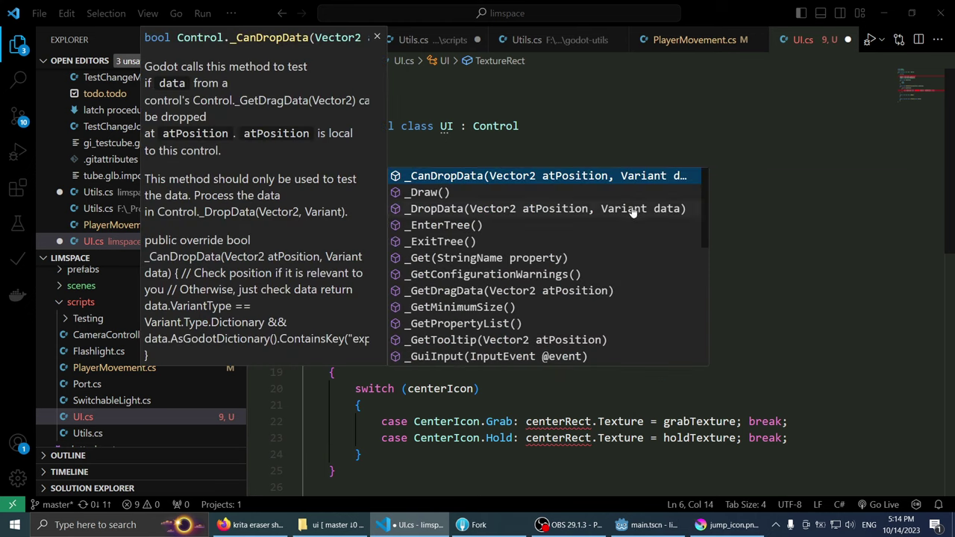
pyautogui.scroll(-1, 703, 208)
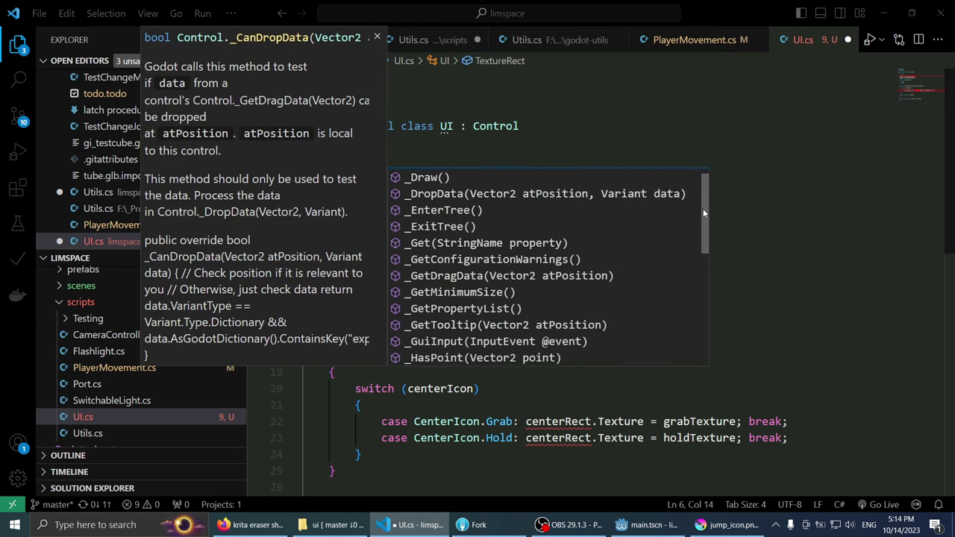
pyautogui.scroll(-3, 700, 235)
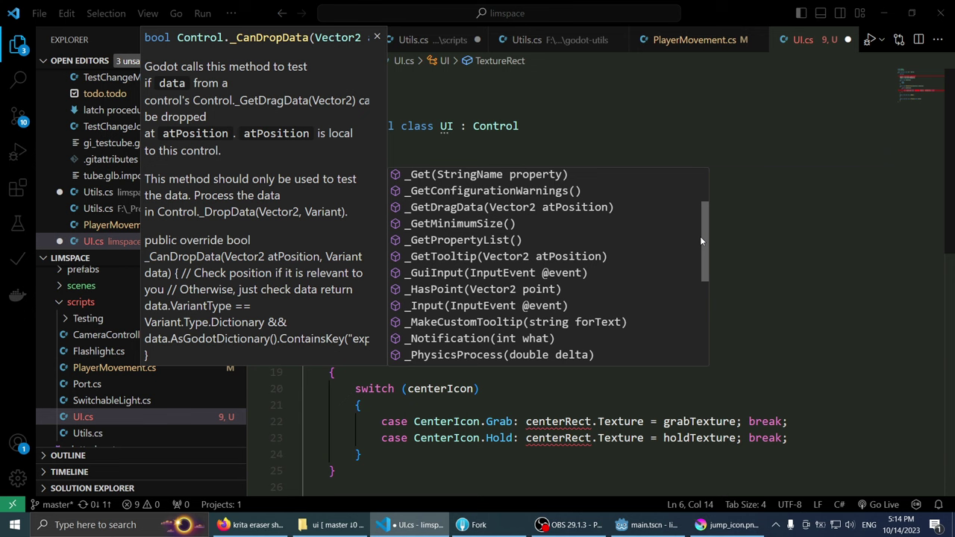
pyautogui.moveTo(700, 235)
pyautogui.mouseDown()
pyautogui.moveTo(704, 327)
pyautogui.moveTo(705, 188)
pyautogui.mouseUp()
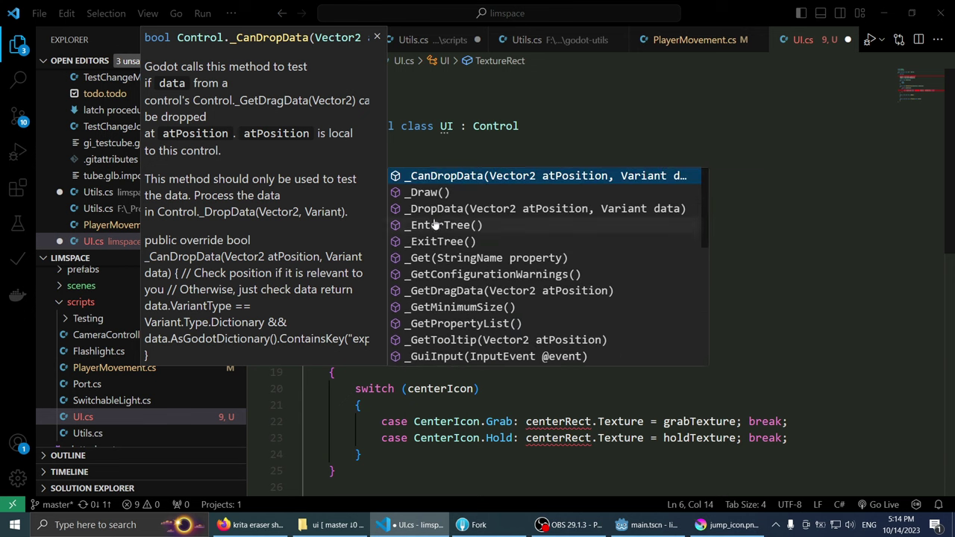
# Step: Search 'godot awake' in a new Firefox tab and open the 'functions _init or ready' Q&A thread
pyautogui.click(250, 524)
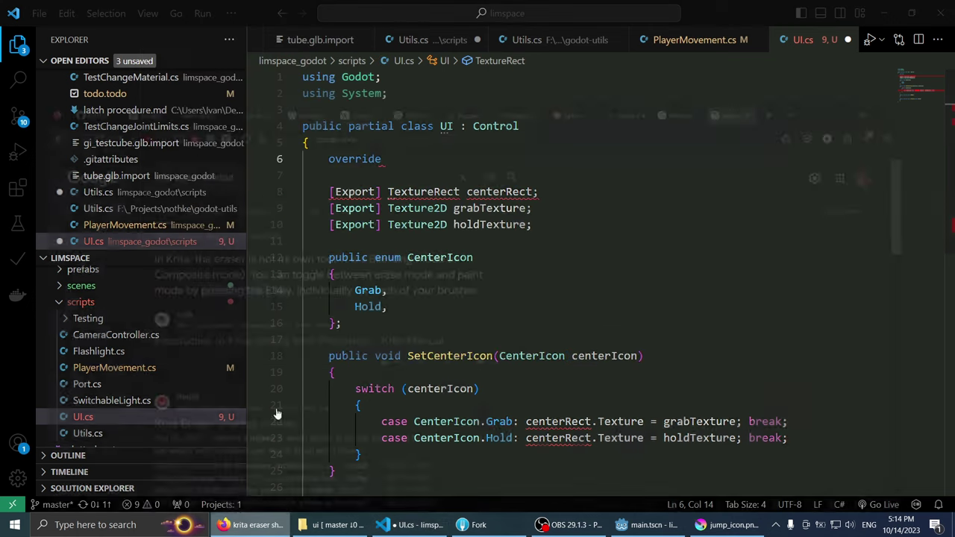
pyautogui.click(806, 13)
pyautogui.write('g')
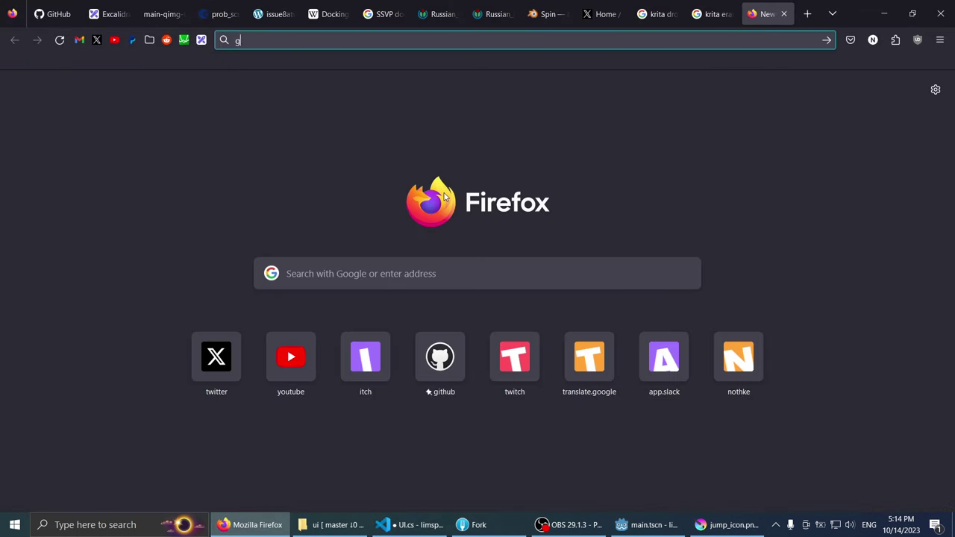
pyautogui.write('odot aw')
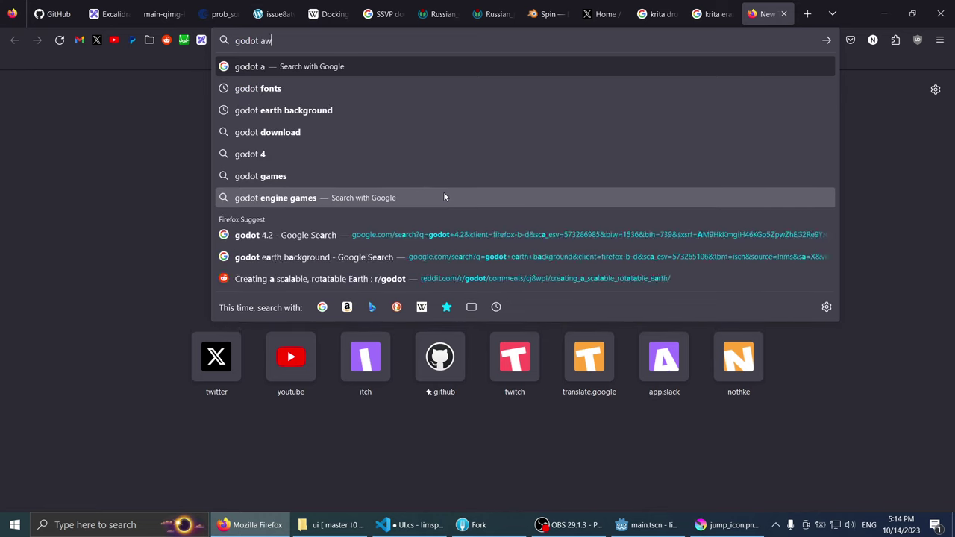
pyautogui.write('ake')
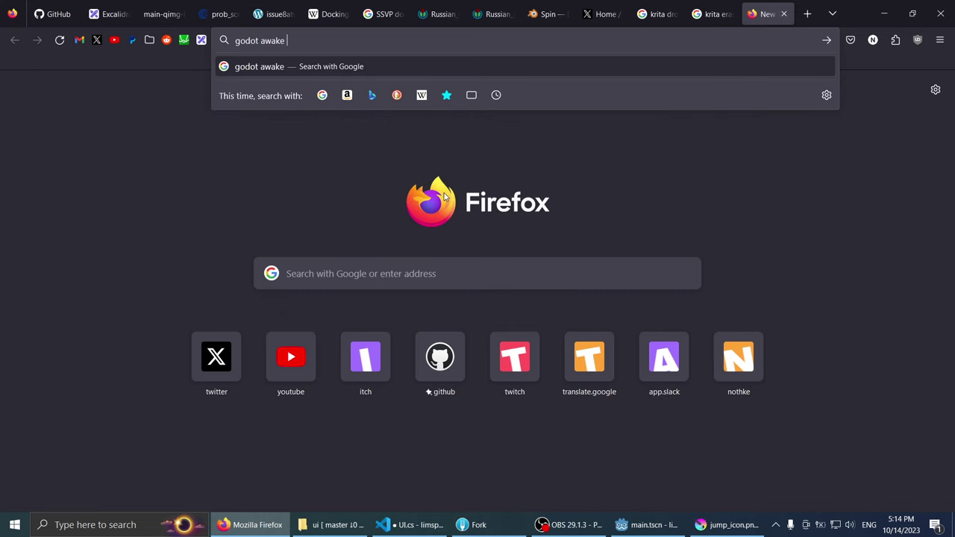
pyautogui.press('Return')
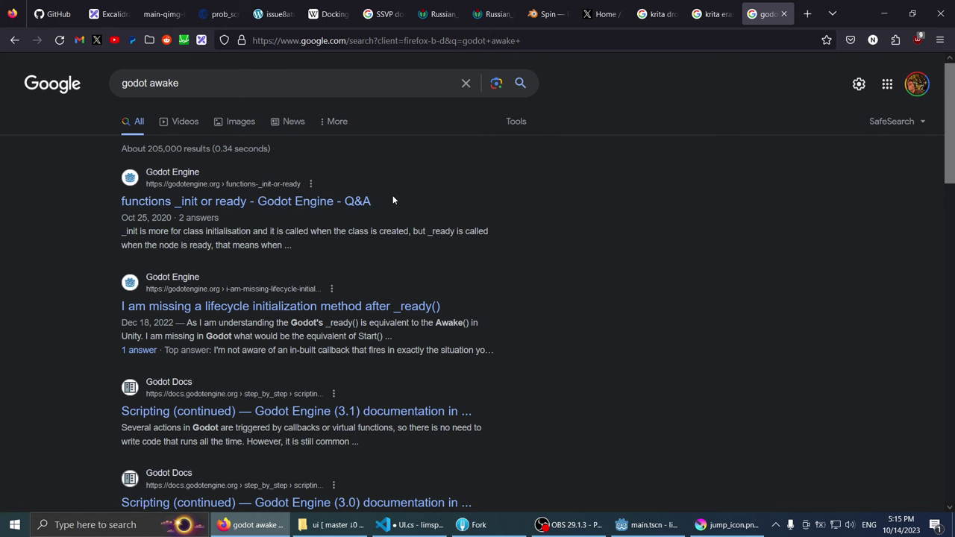
pyautogui.click(348, 202)
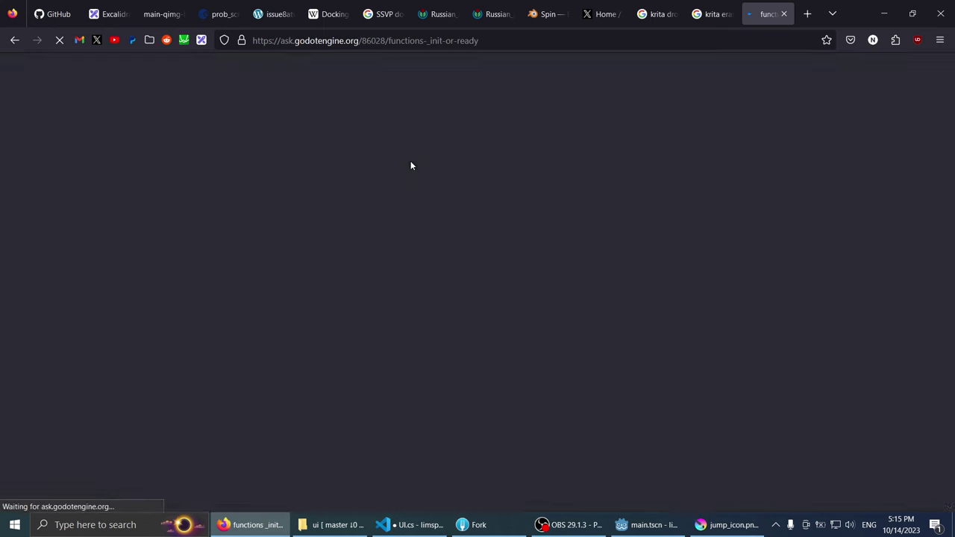
pyautogui.scroll(-3, 133, 202)
pyautogui.hotkey('alt', 'Tab')
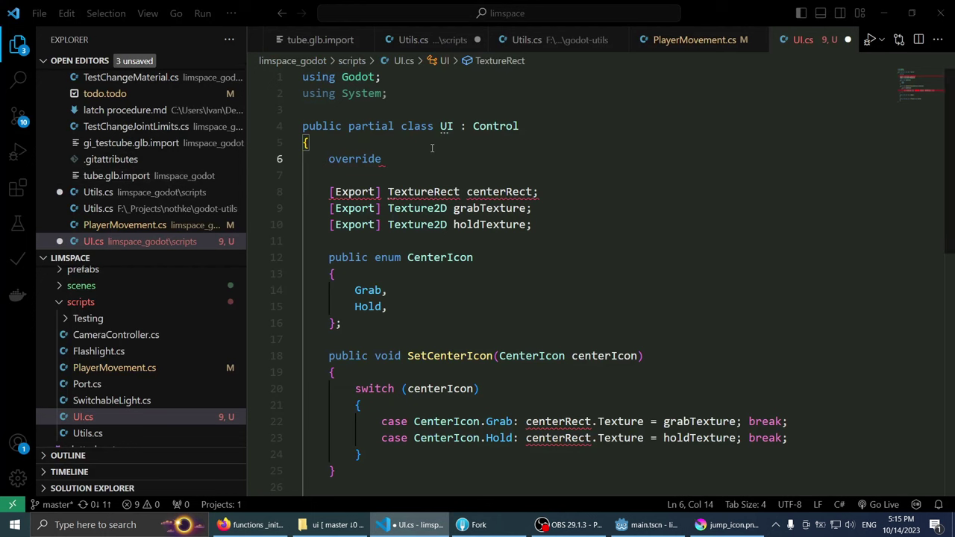
# Step: Replace 'override' with 'init' on line 6, then return to the Godot Q&A answers
pyautogui.hotkey('ctrl', 'shift', 'Left')
pyautogui.write('override ')
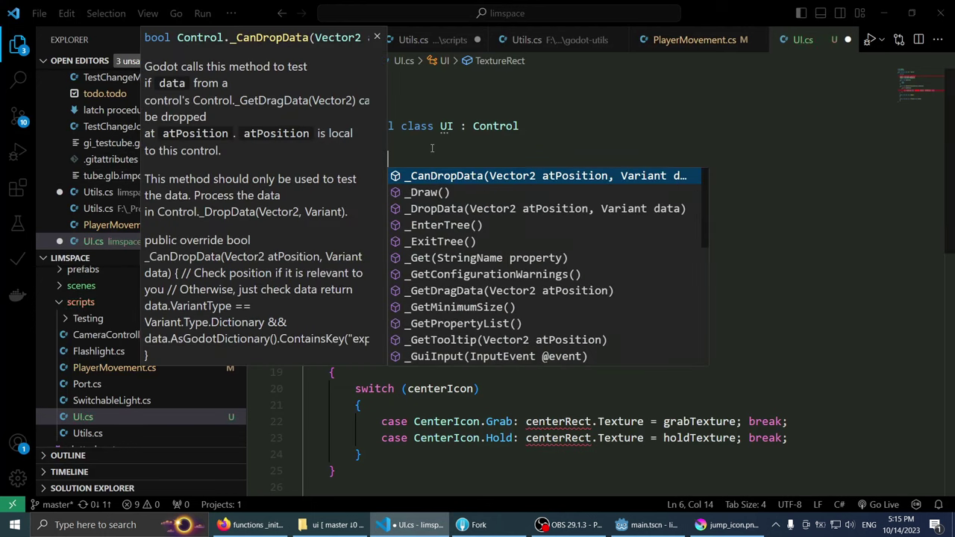
pyautogui.write('ini')
pyautogui.hotkey('ctrl', 'shift', 'Left')
pyautogui.hotkey('ctrl', 'shift', 'Left')
pyautogui.write('in')
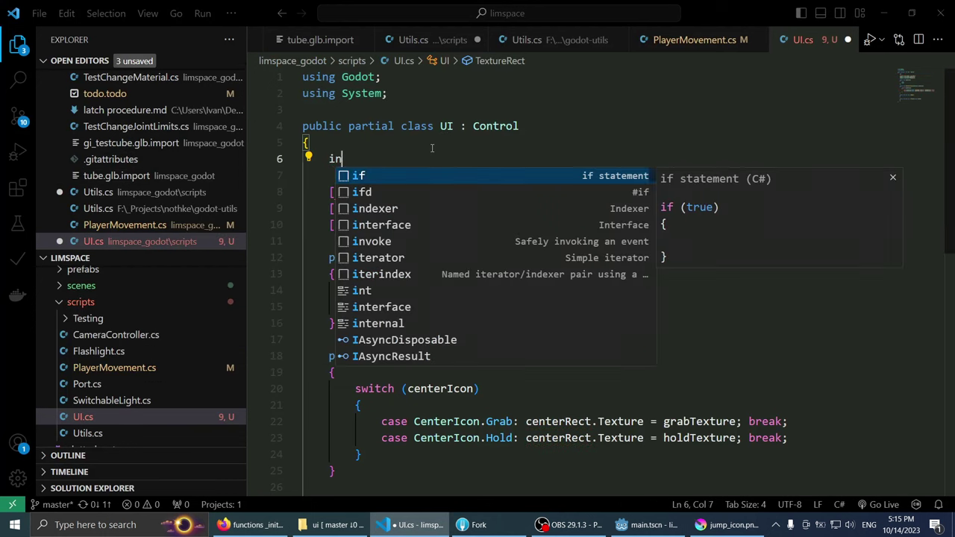
pyautogui.write('it')
pyautogui.hotkey('alt', 'Tab')
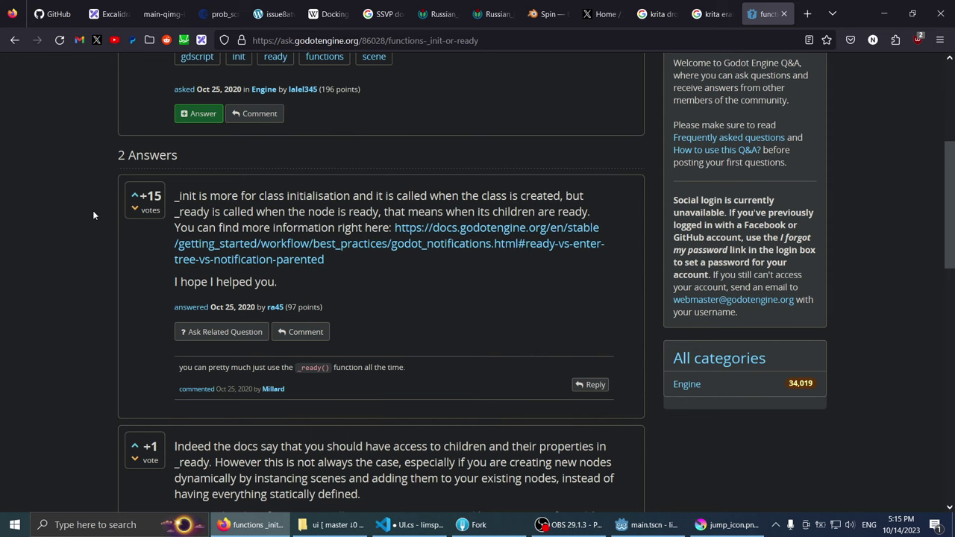
# Step: Read the Q&A answers, then skim the lifecycle-initialization-after-_ready() thread and return to results
pyautogui.scroll(-3, 95, 212)
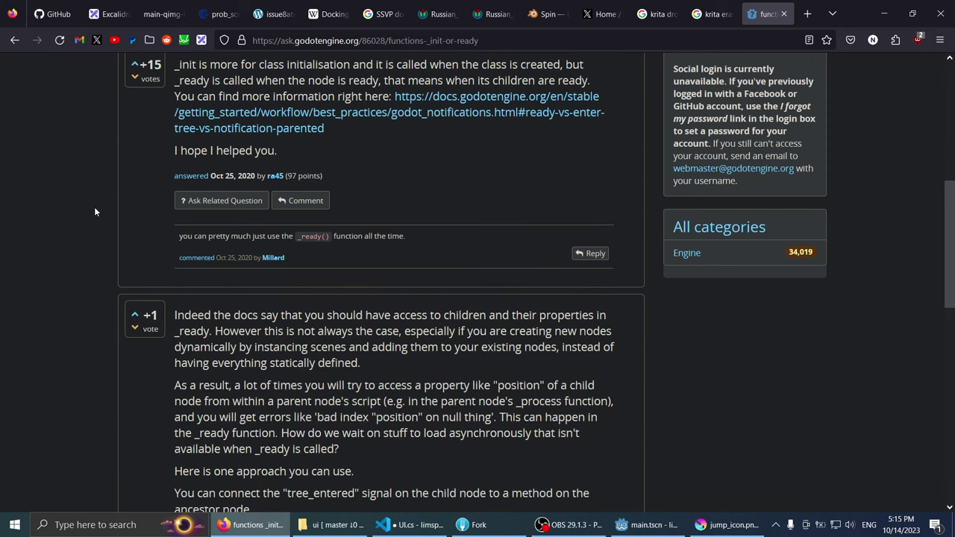
pyautogui.scroll(-3, 94, 212)
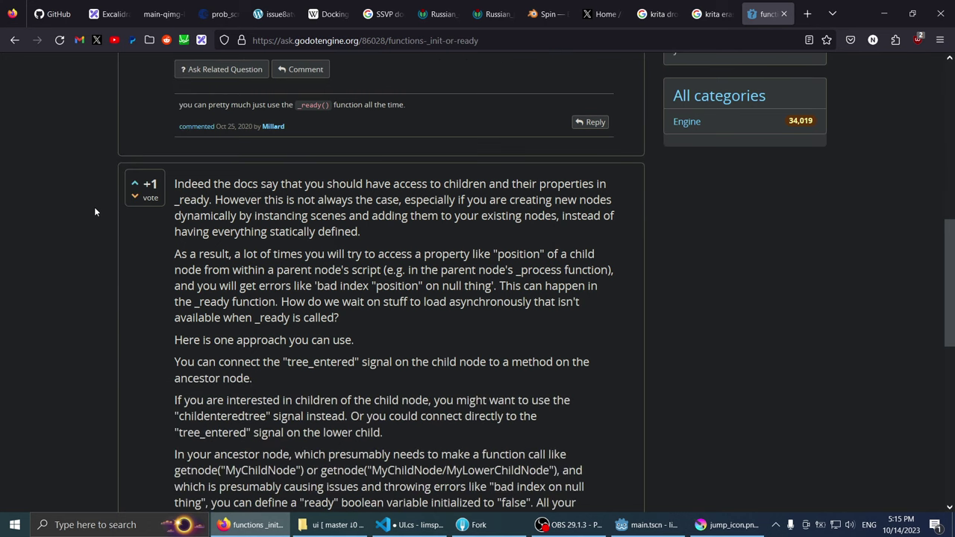
pyautogui.scroll(-6, 95, 212)
pyautogui.scroll(-3, 95, 212)
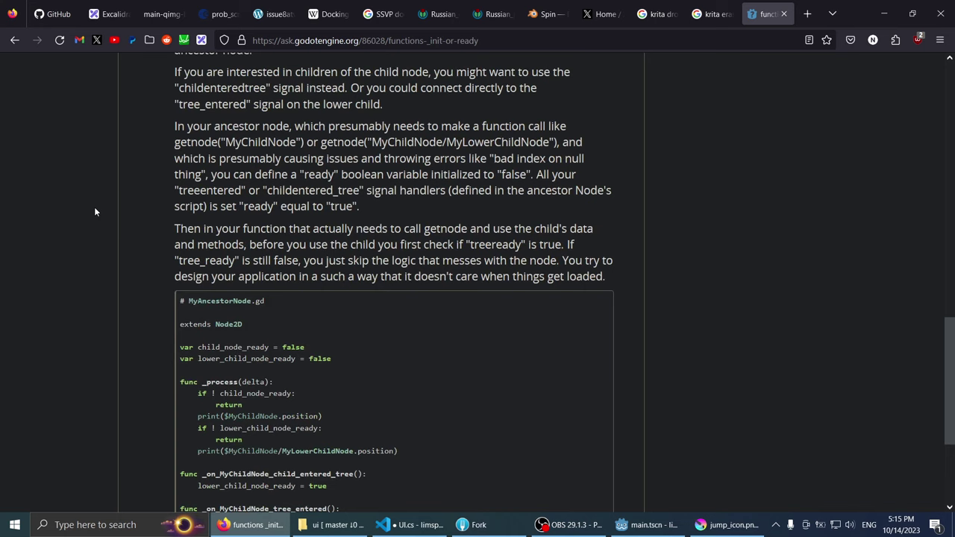
pyautogui.scroll(-2, 94, 212)
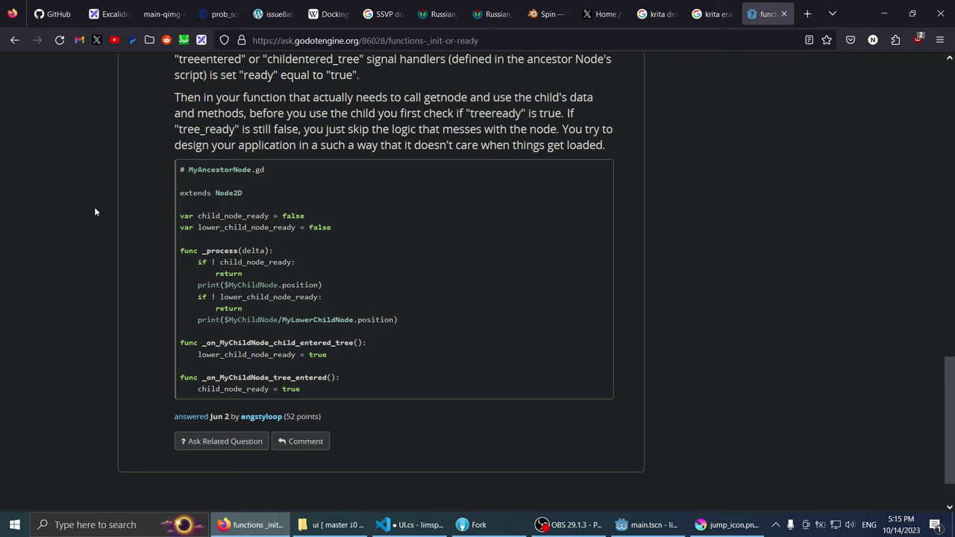
pyautogui.scroll(5, 96, 213)
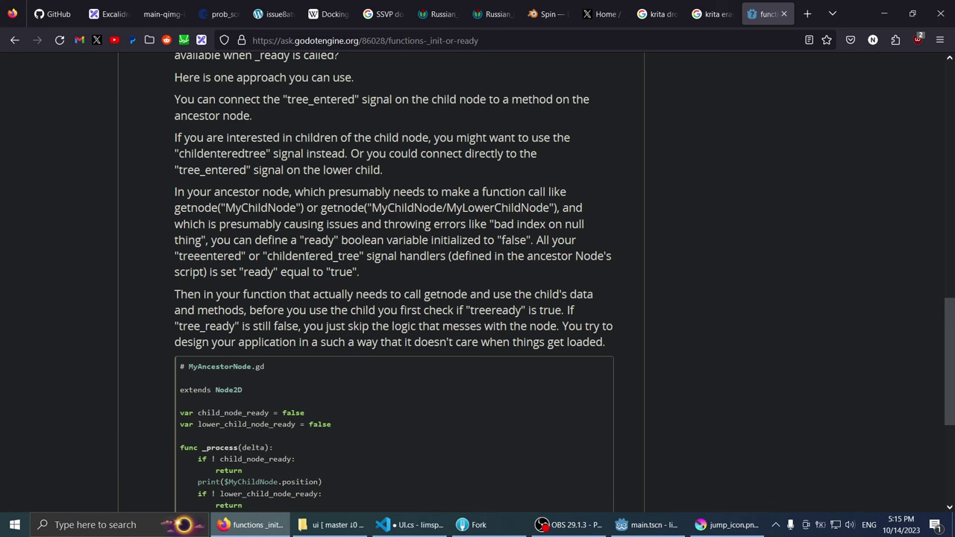
pyautogui.hotkey('alt', 'Left')
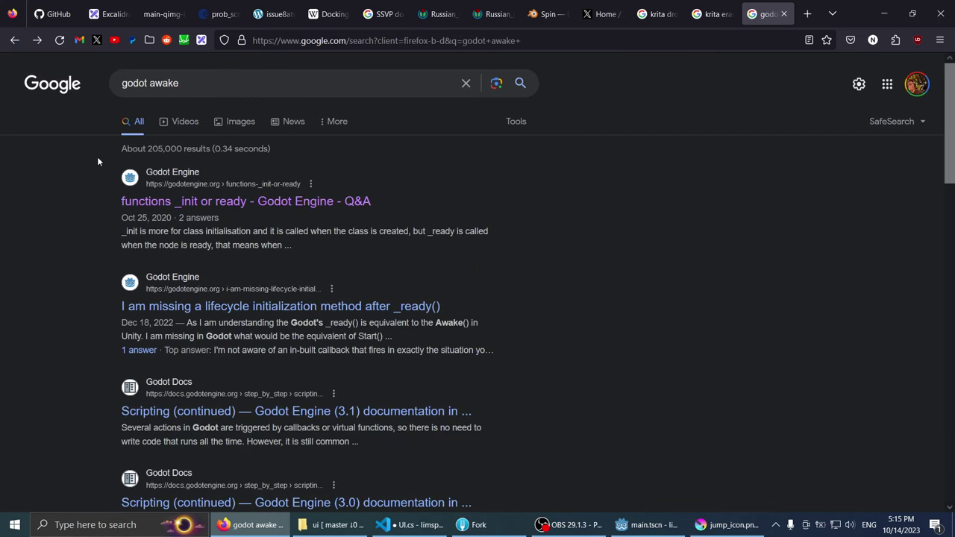
pyautogui.click(406, 308)
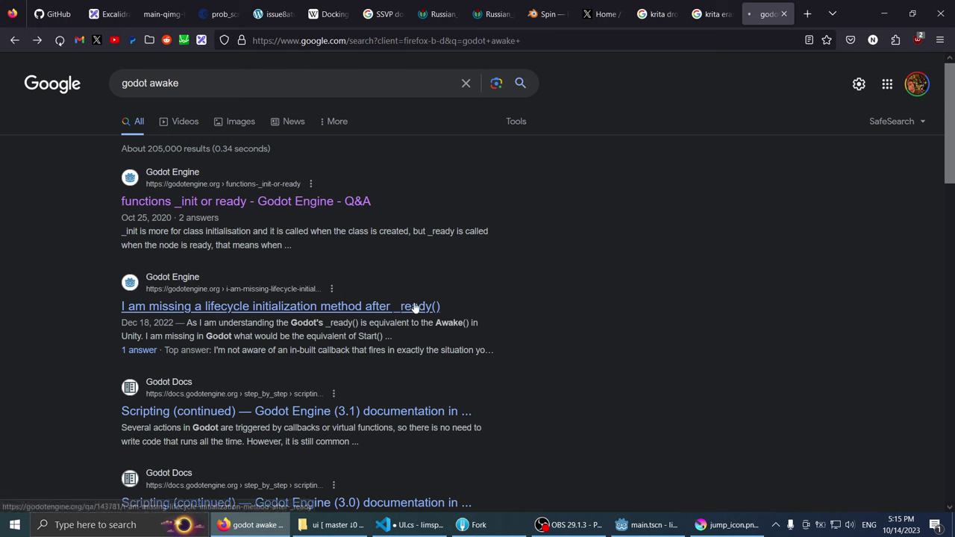
pyautogui.scroll(-1, 85, 237)
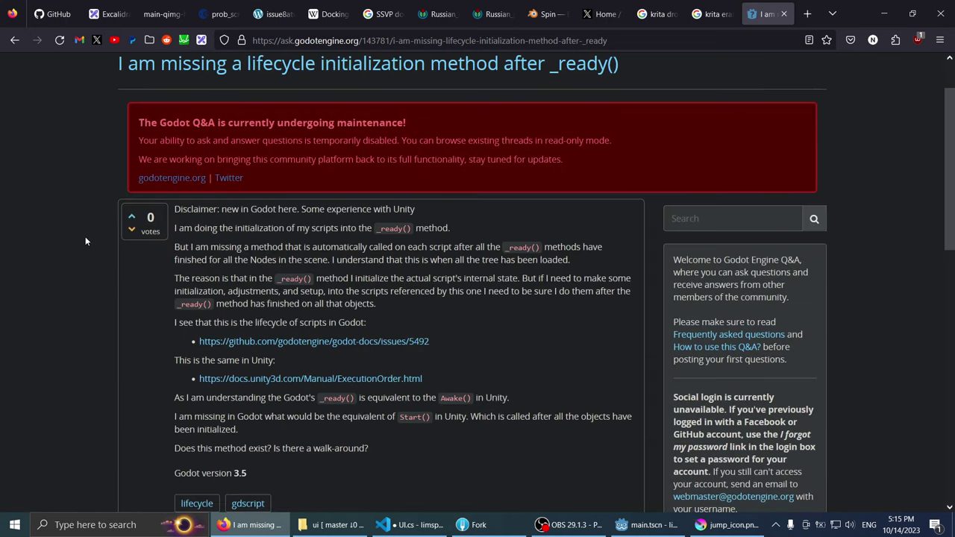
pyautogui.scroll(-4, 86, 236)
pyautogui.scroll(-3, 85, 240)
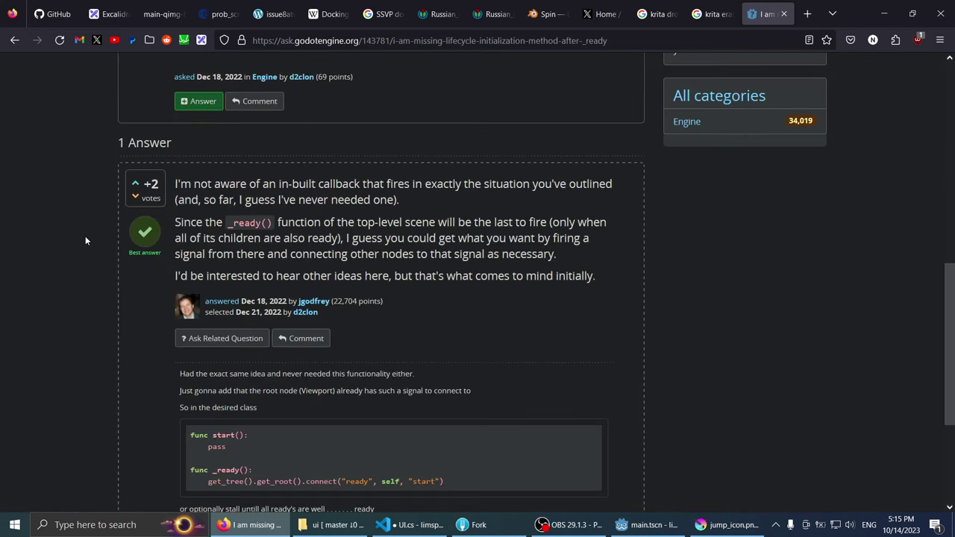
pyautogui.scroll(-2, 86, 240)
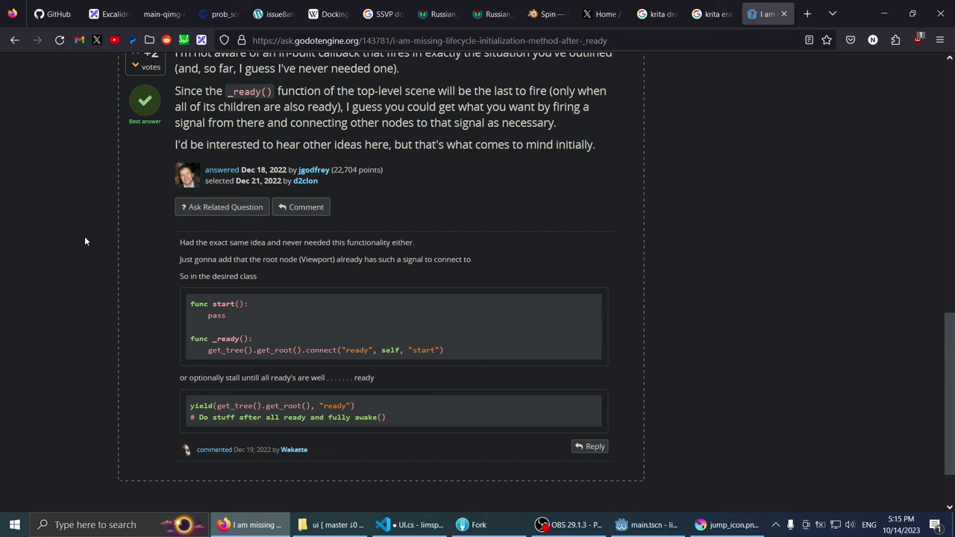
pyautogui.click(14, 40)
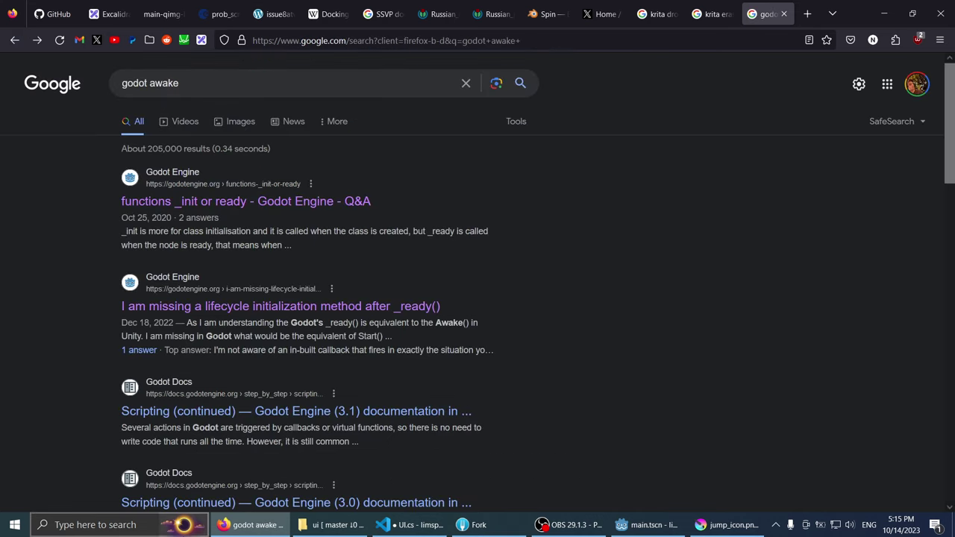
# Step: Delete the blank lines above the exported fields in UI.cs and return to the search results
pyautogui.click(410, 525)
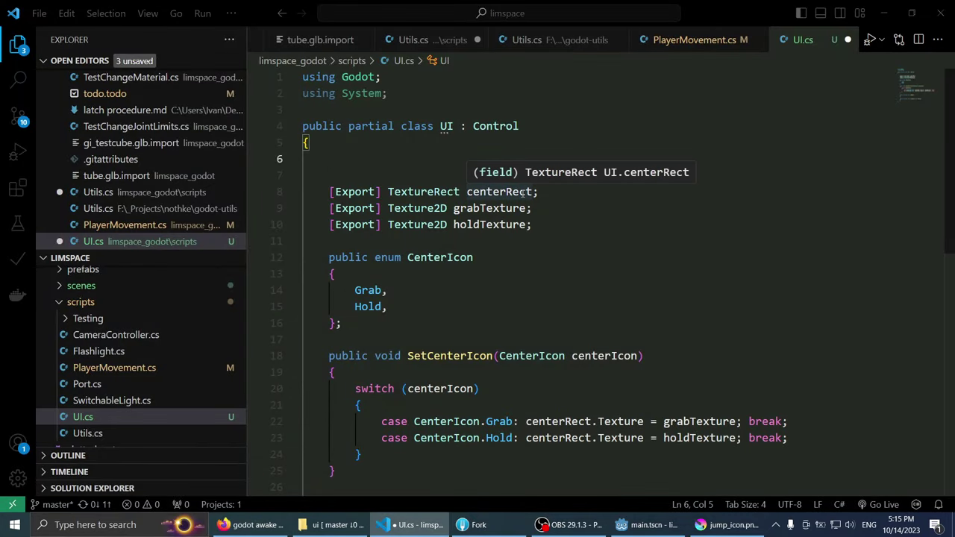
pyautogui.hotkey('ctrl', 'shift', 'k')
pyautogui.hotkey('ctrl', 'shift', 'k')
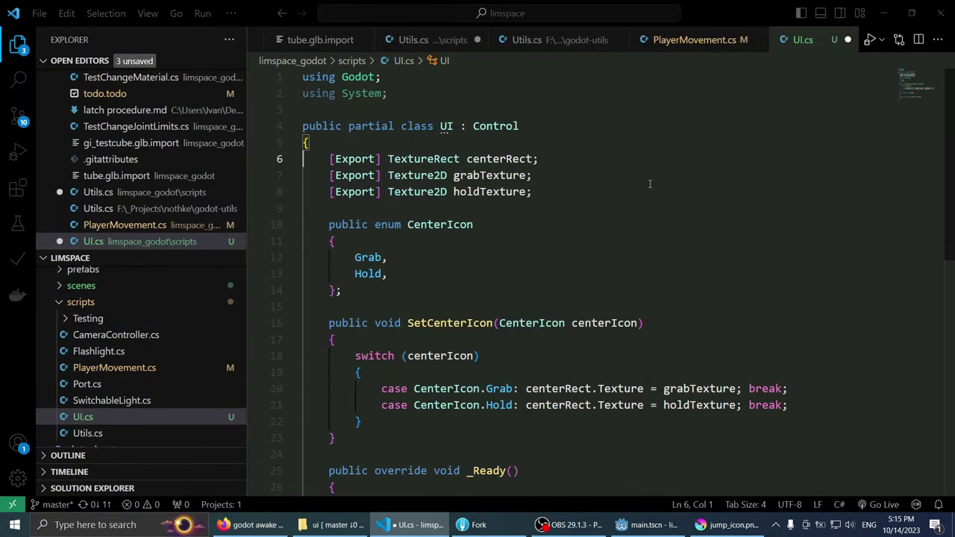
pyautogui.click(655, 159)
pyautogui.click(655, 144)
pyautogui.hotkey('alt', 'Tab')
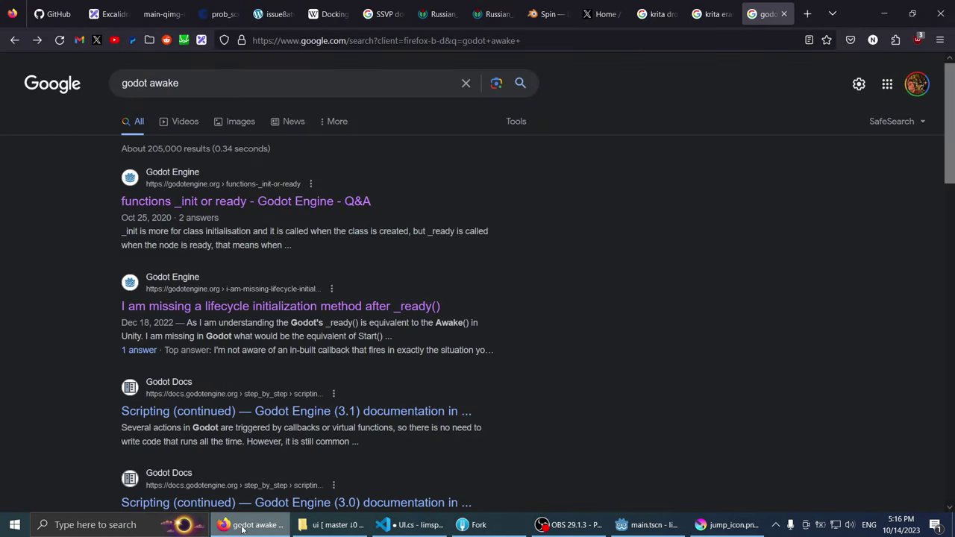
# Step: Change the search query from 'godot awake' to 'godot _init'
pyautogui.scroll(-3, 71, 358)
pyautogui.scroll(2, 73, 358)
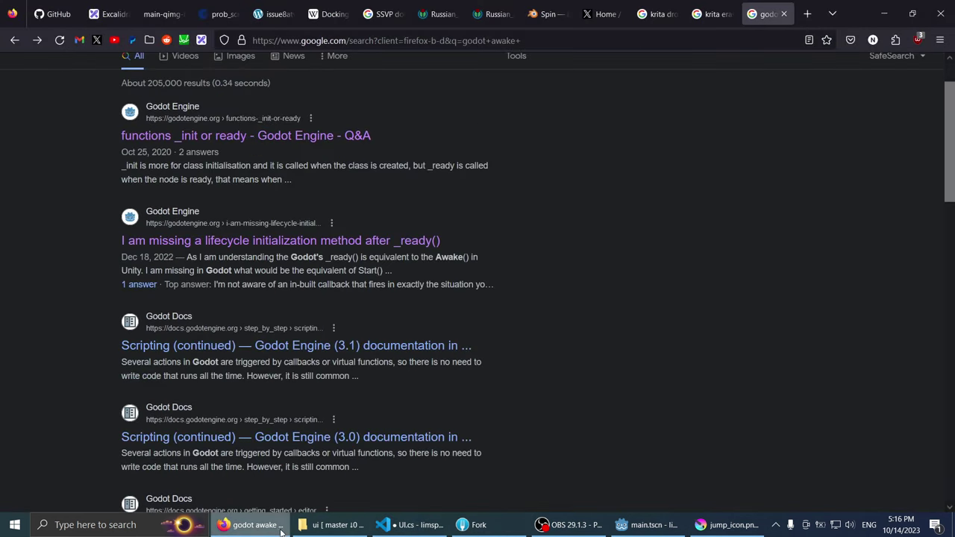
pyautogui.scroll(-3, 43, 416)
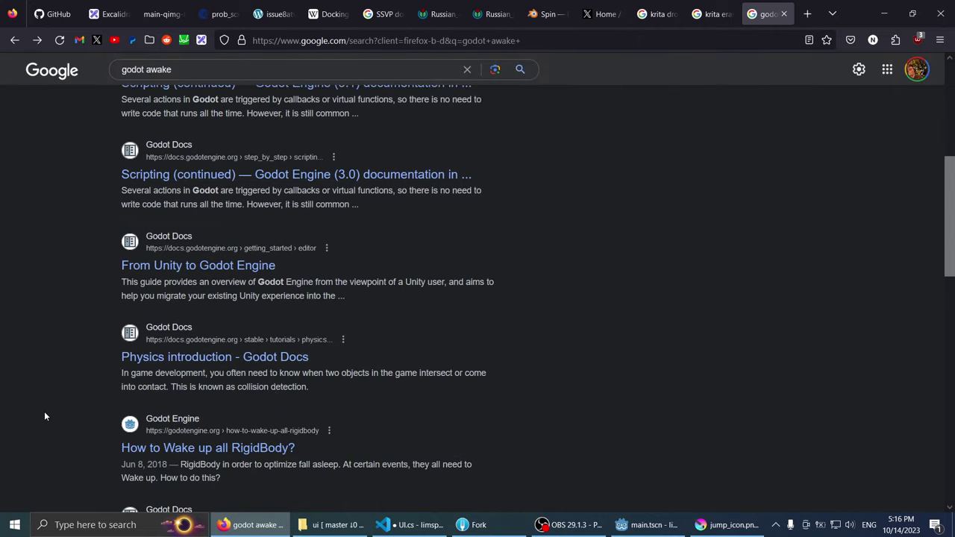
pyautogui.scroll(4, 44, 416)
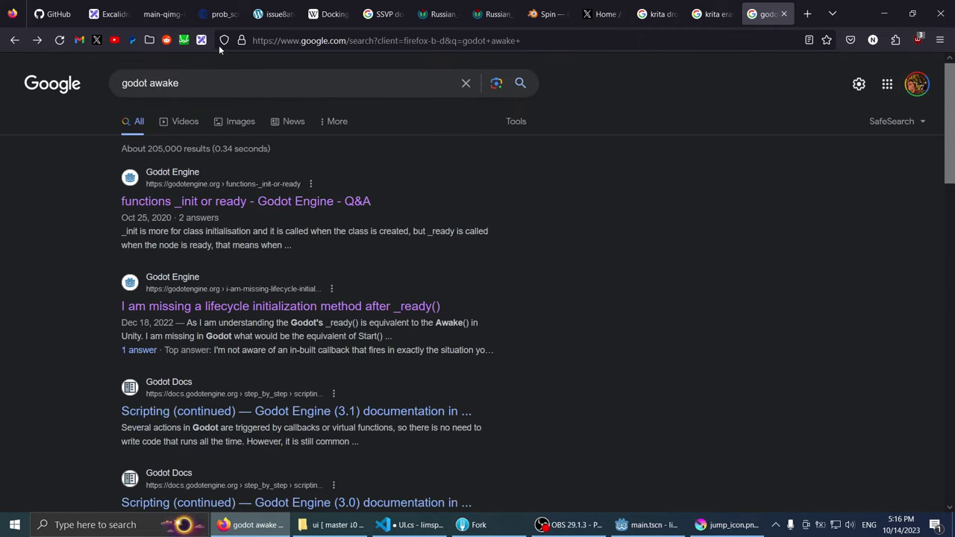
pyautogui.doubleClick(176, 85)
pyautogui.click(179, 109)
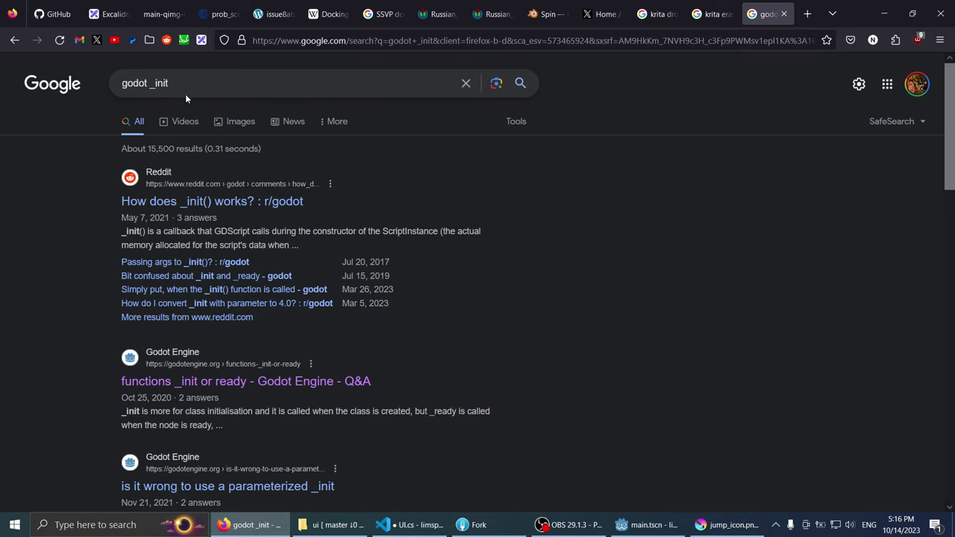
# Step: Refine the search to 'godot 4 _init'
pyautogui.scroll(-3, 95, 240)
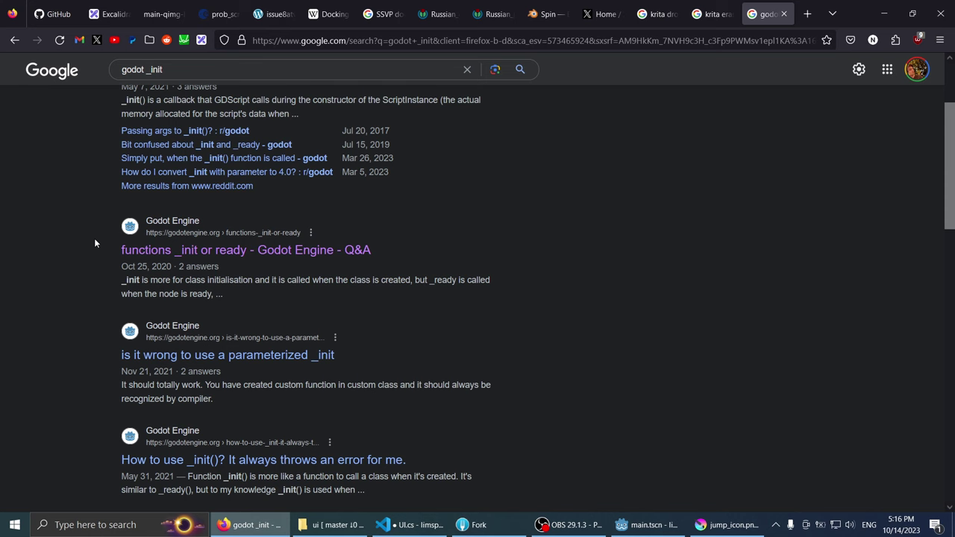
pyautogui.scroll(-3, 95, 243)
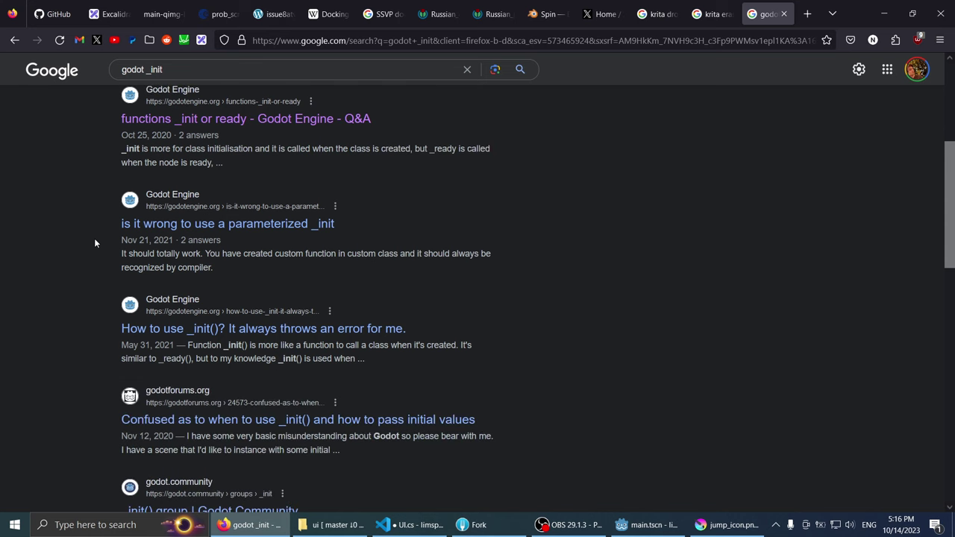
pyautogui.scroll(5, 97, 235)
pyautogui.click(217, 78)
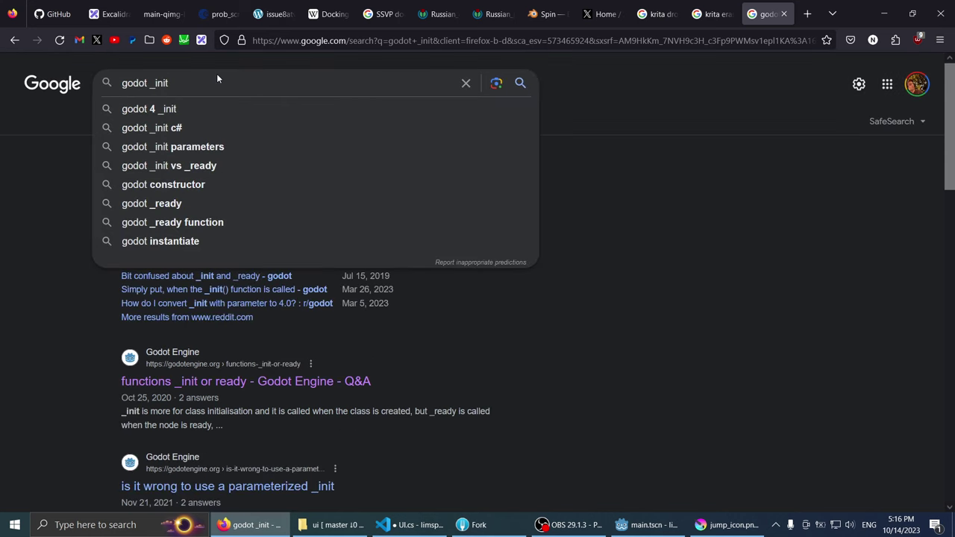
pyautogui.hotkey('ctrl', 'Left')
pyautogui.write('4')
pyautogui.press('Return')
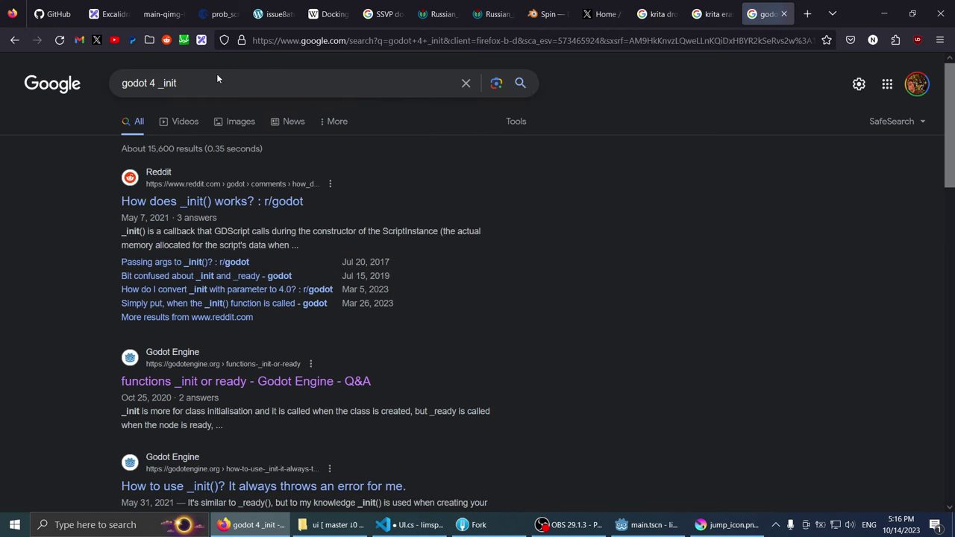
# Step: Search 'godot 4 call sequence' and skim the execution-order results
pyautogui.scroll(-3, 50, 218)
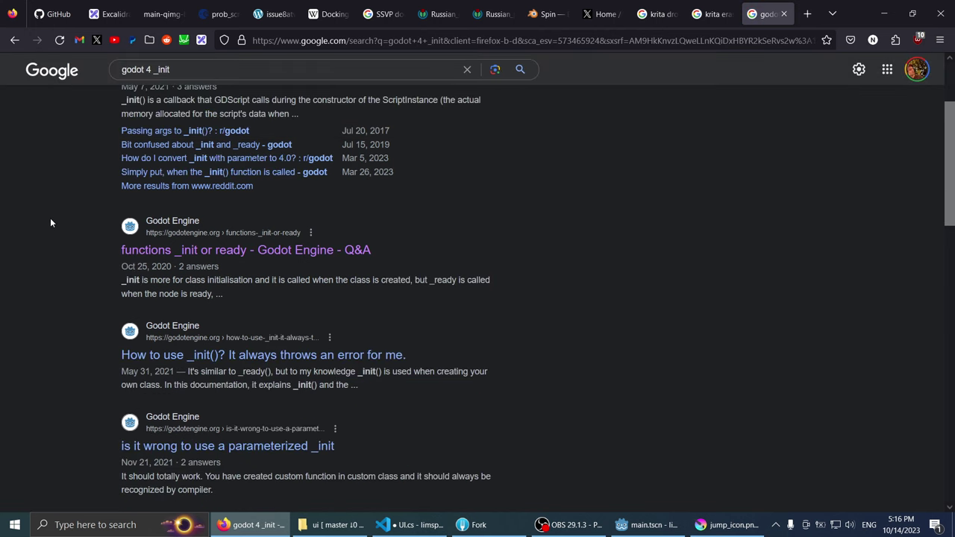
pyautogui.scroll(-4, 50, 218)
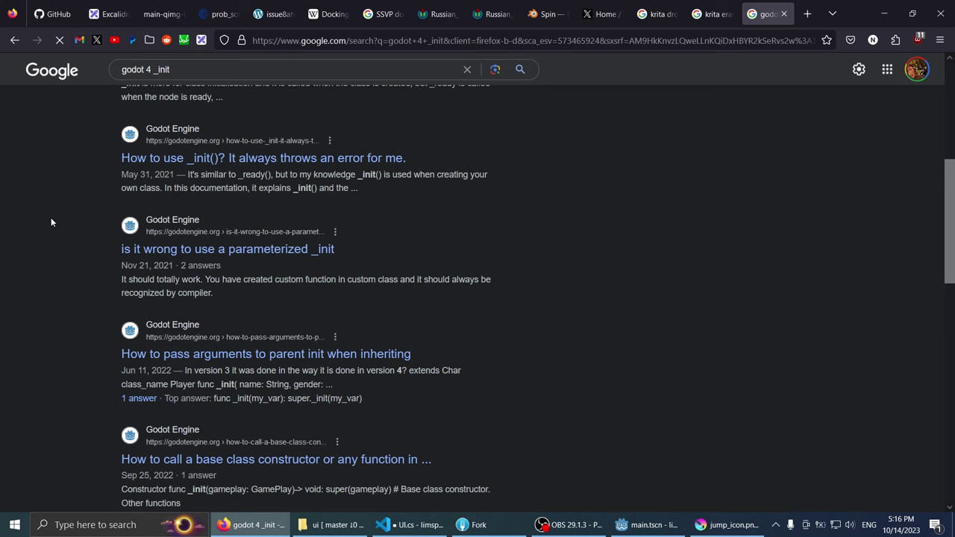
pyautogui.scroll(-4, 50, 221)
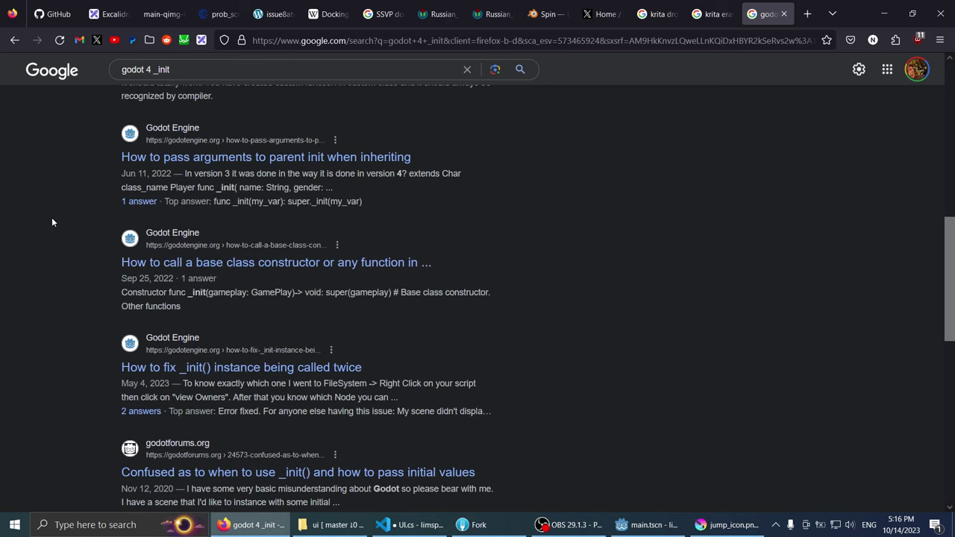
pyautogui.moveTo(53, 277); pyautogui.dragTo(199, 83, button='middle')
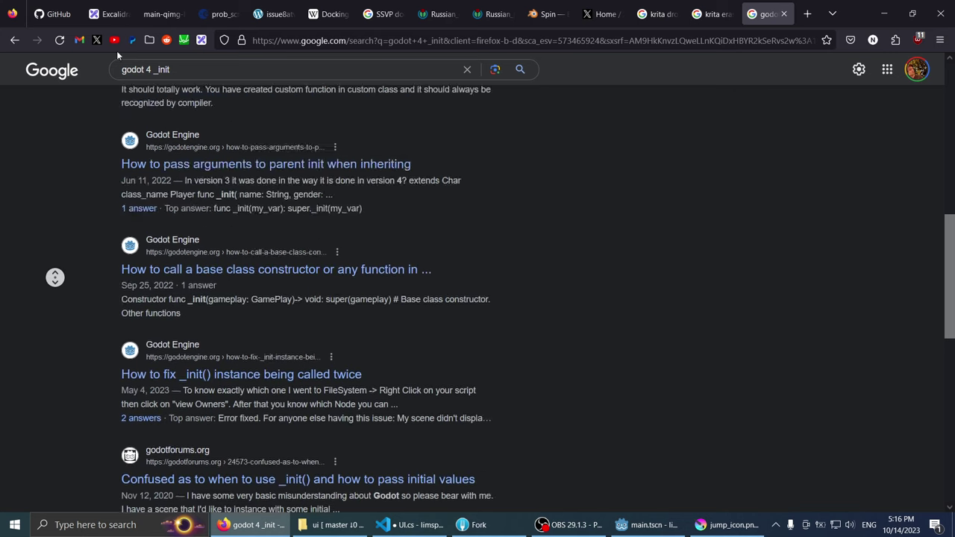
pyautogui.moveTo(199, 83); pyautogui.dragTo(158, 83)
pyautogui.write('ca')
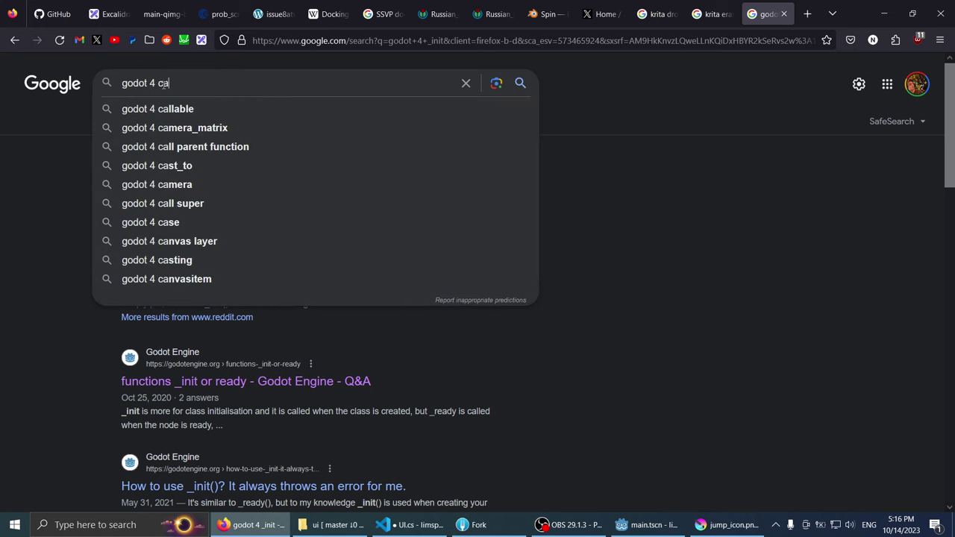
pyautogui.write('ll sequenc')
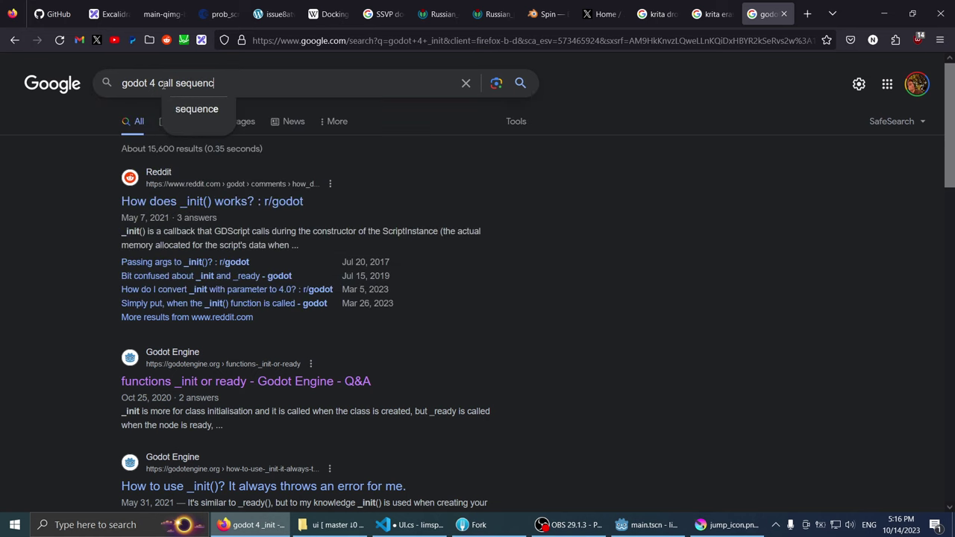
pyautogui.press('Return')
pyautogui.click(311, 180)
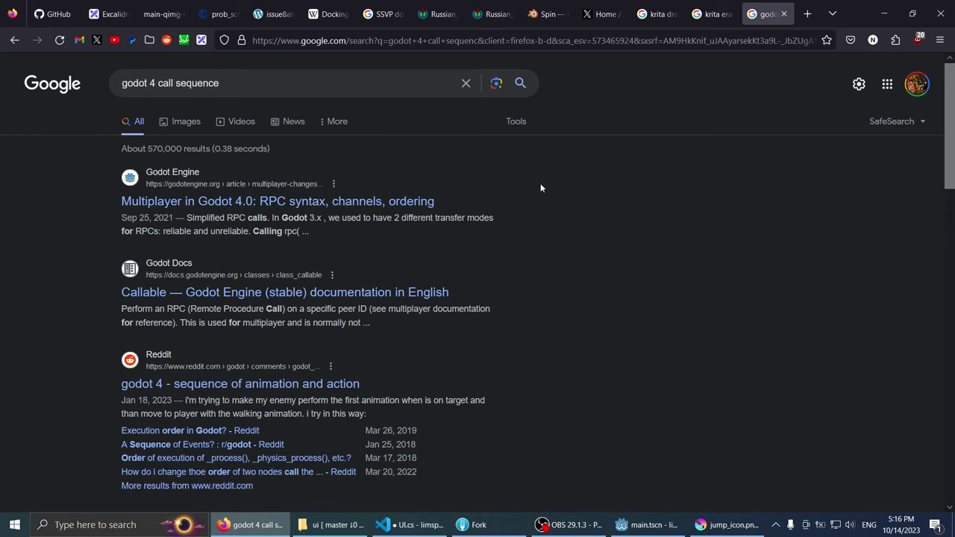
pyautogui.scroll(-4, 541, 187)
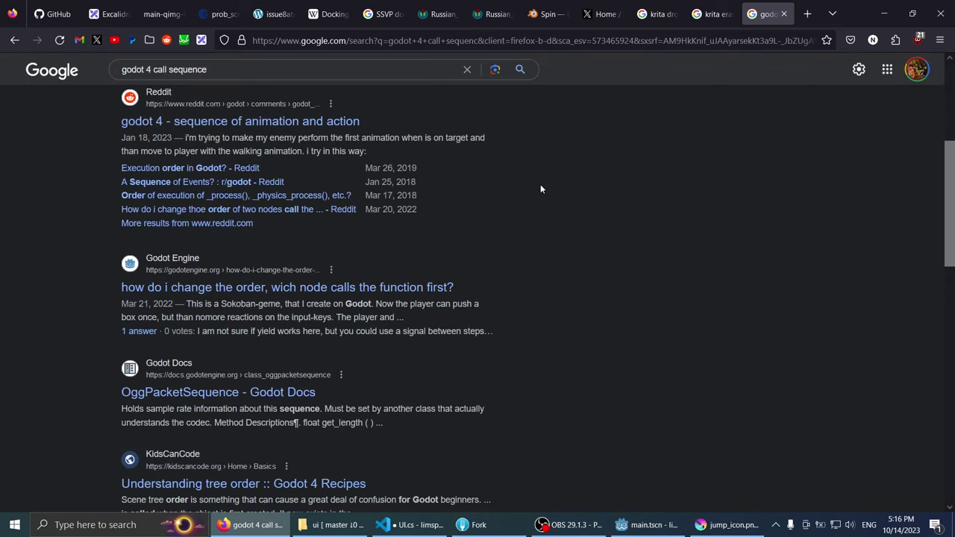
pyautogui.scroll(-2, 540, 184)
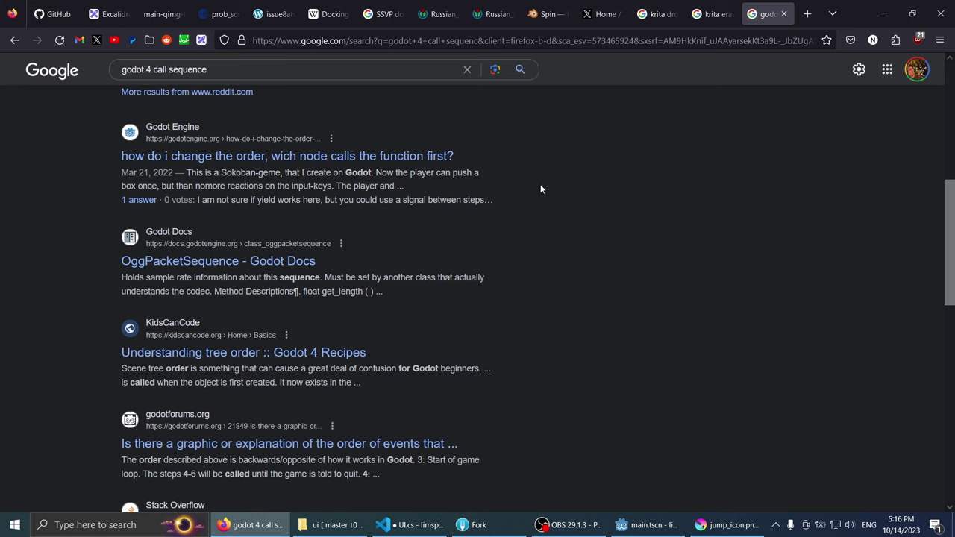
pyautogui.scroll(-2, 539, 185)
pyautogui.hotkey('alt', 'Tab')
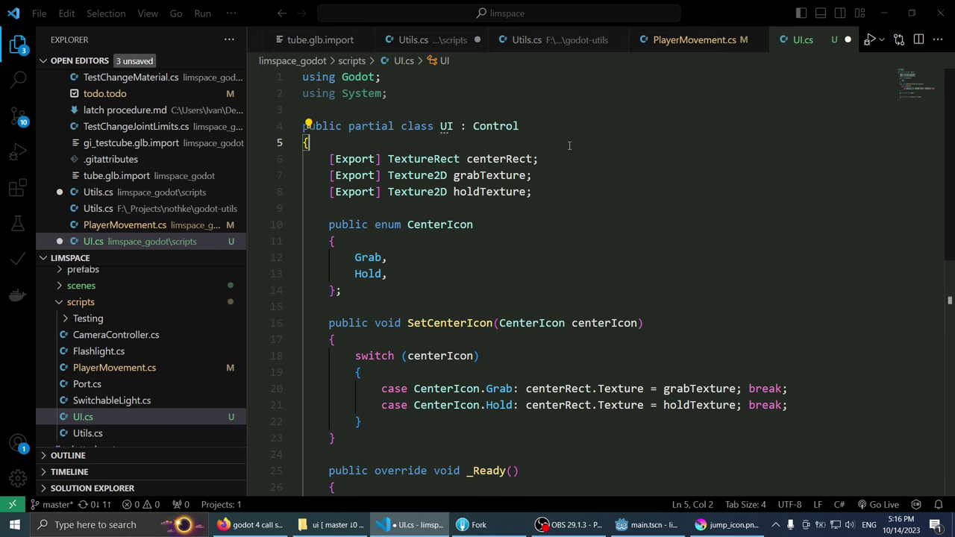
# Step: Insert two blank lines after the class brace on line 5, cursor on the first
pyautogui.scroll(-4, 563, 156)
pyautogui.click(462, 299)
pyautogui.scroll(4, 535, 274)
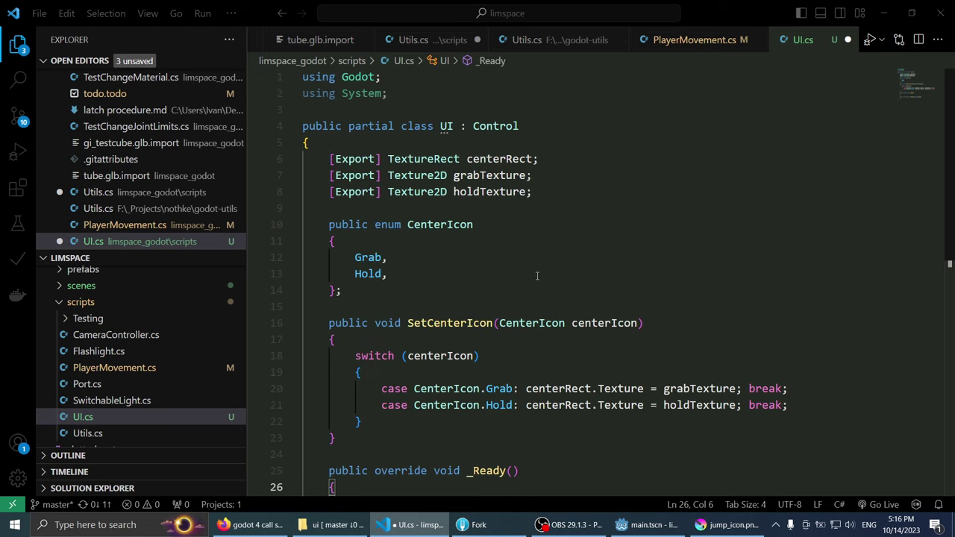
pyautogui.scroll(-1, 535, 275)
pyautogui.click(585, 99)
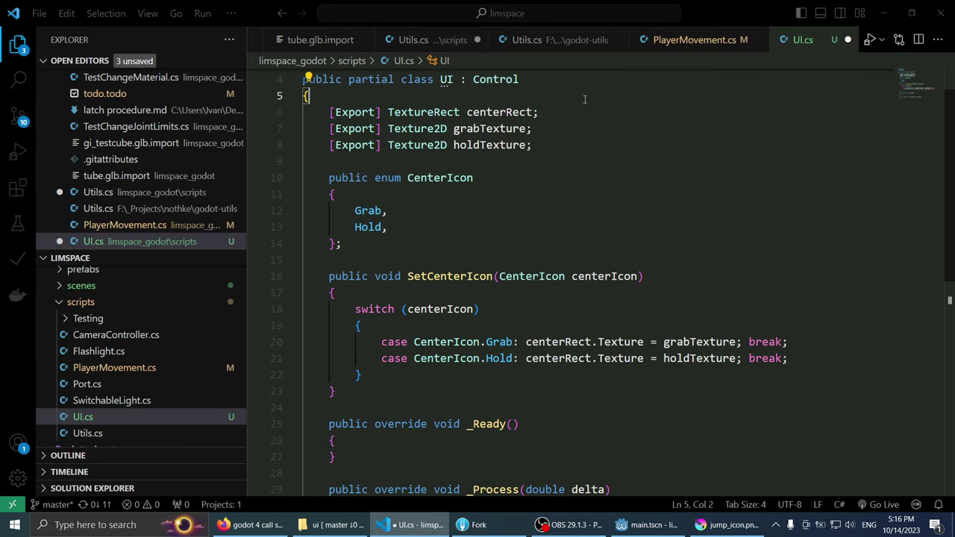
pyautogui.press('Return')
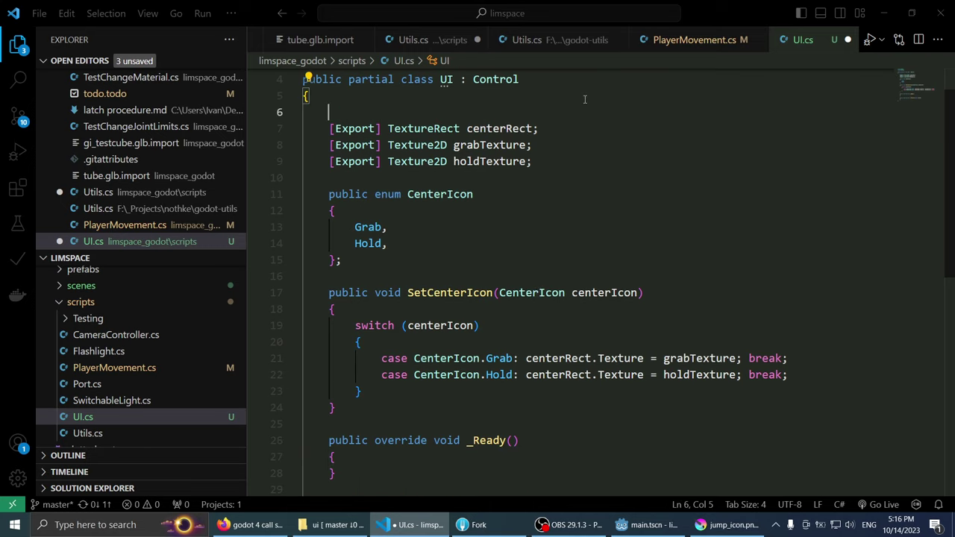
pyautogui.press('Return')
pyautogui.press('Up')
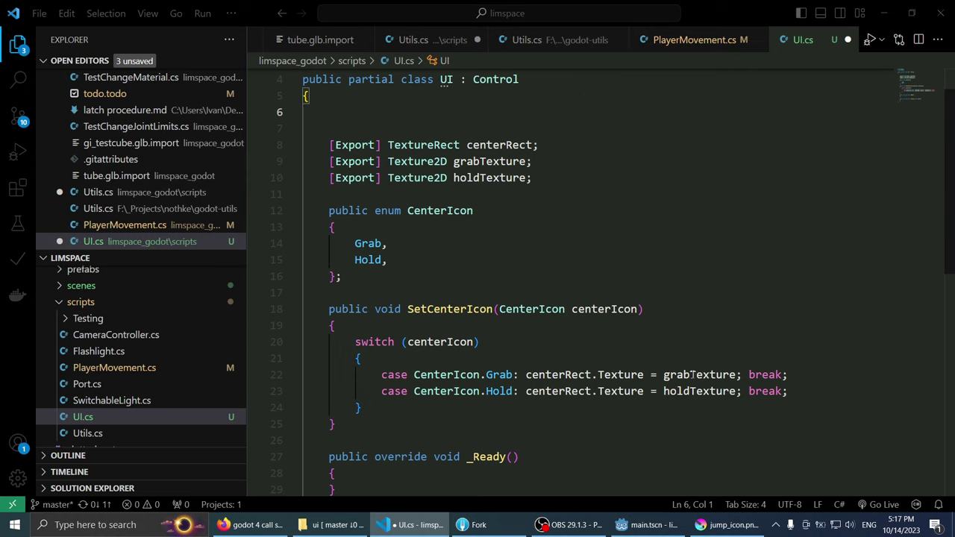
# Step: Open the Singletons (Autoload) docs link from the stream chat in Firefox
pyautogui.click(649, 525)
pyautogui.click(567, 524)
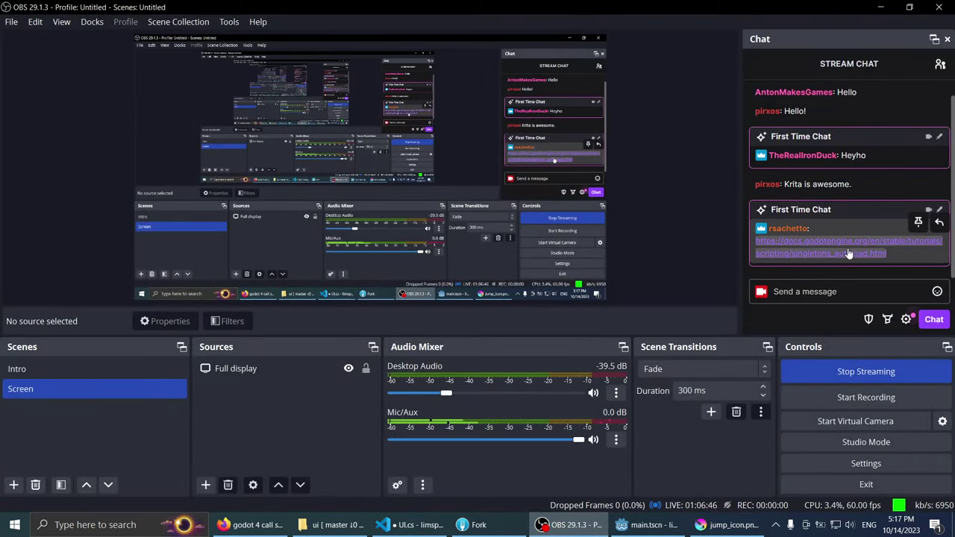
pyautogui.tripleClick(766, 256)
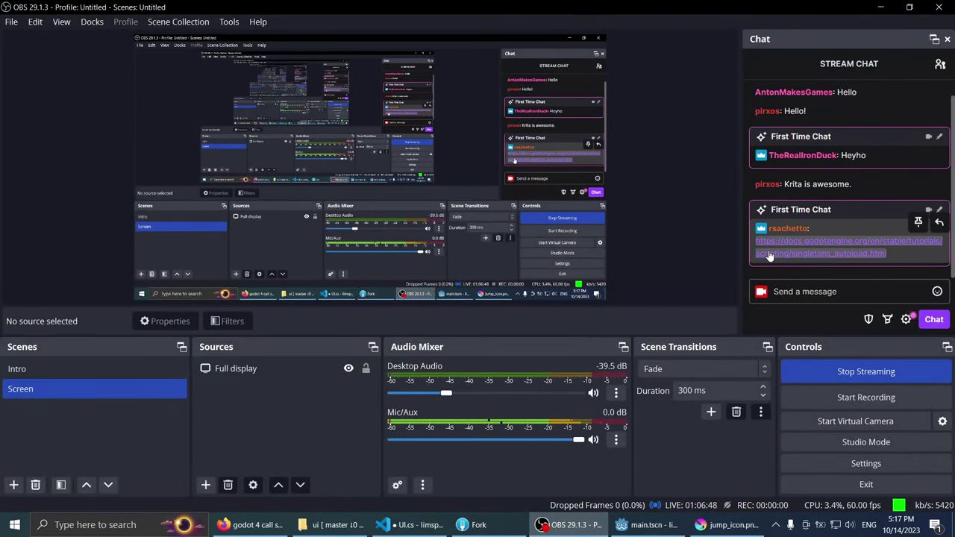
pyautogui.click(766, 254)
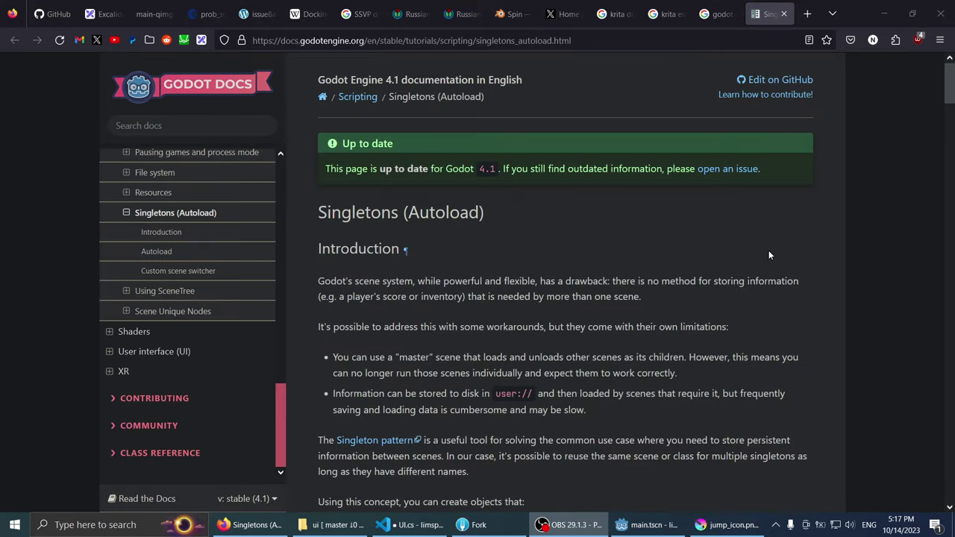
# Step: Scroll the Singletons (Autoload) page past the Project Settings screenshots to the PlayerVariables access examples
pyautogui.scroll(-2, 816, 219)
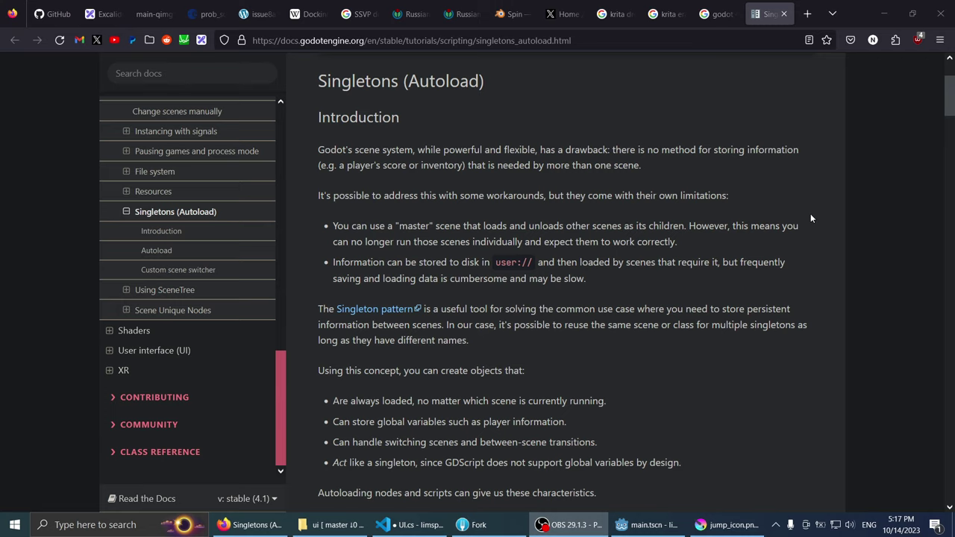
pyautogui.scroll(-2, 811, 218)
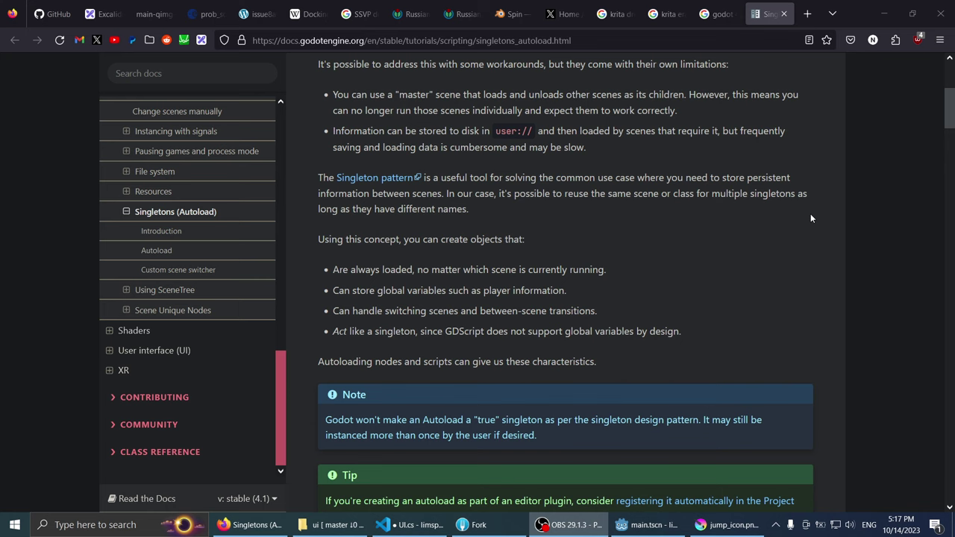
pyautogui.scroll(-2, 299, 218)
pyautogui.scroll(1, 297, 213)
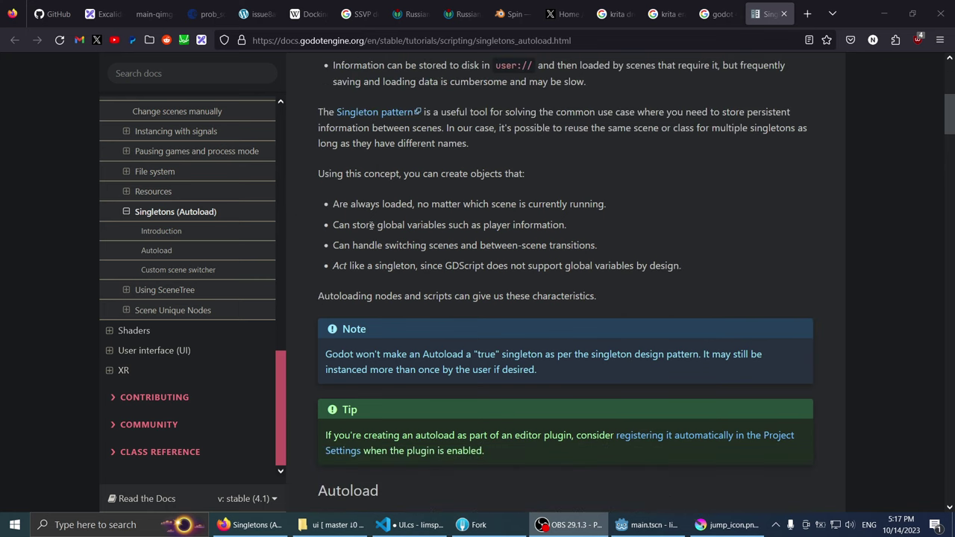
pyautogui.scroll(-1, 301, 244)
pyautogui.scroll(-1, 299, 244)
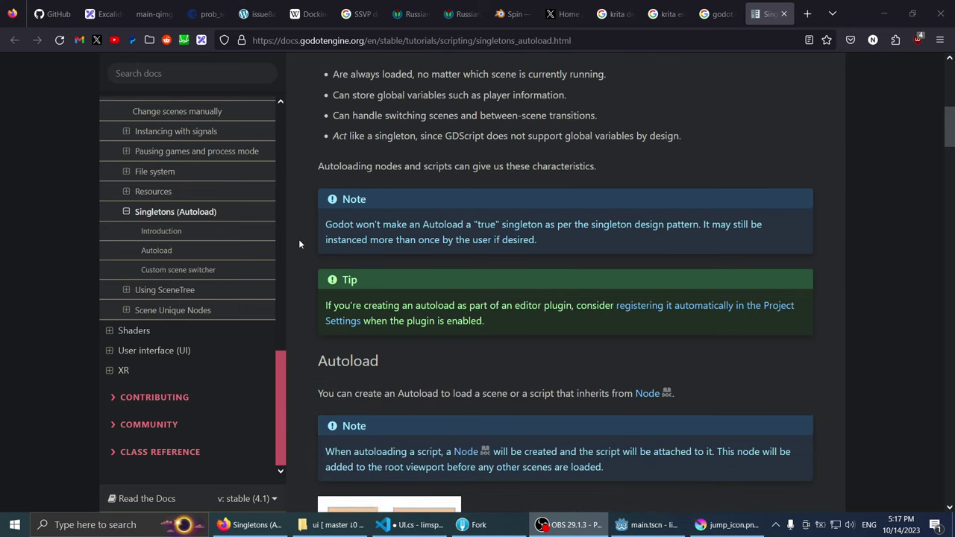
pyautogui.scroll(-1, 299, 239)
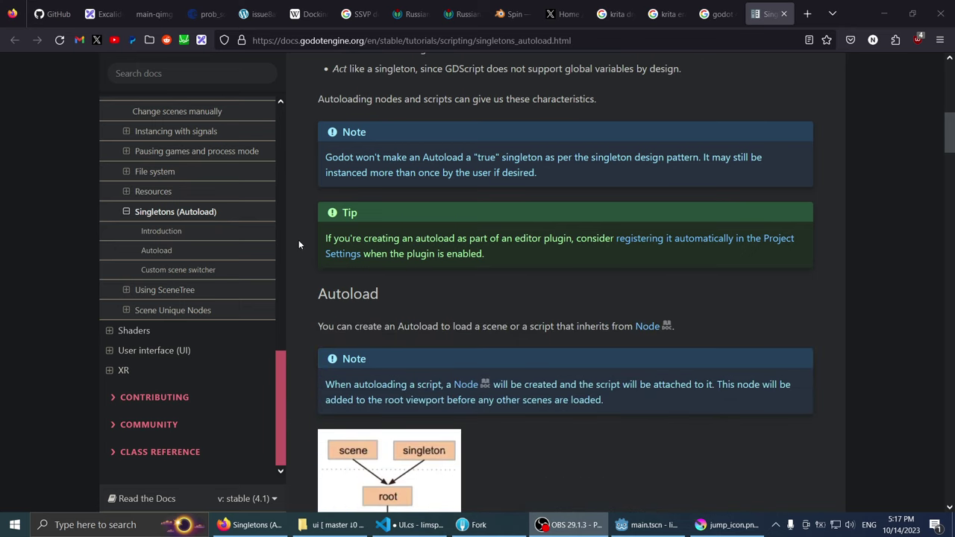
pyautogui.scroll(-2, 298, 240)
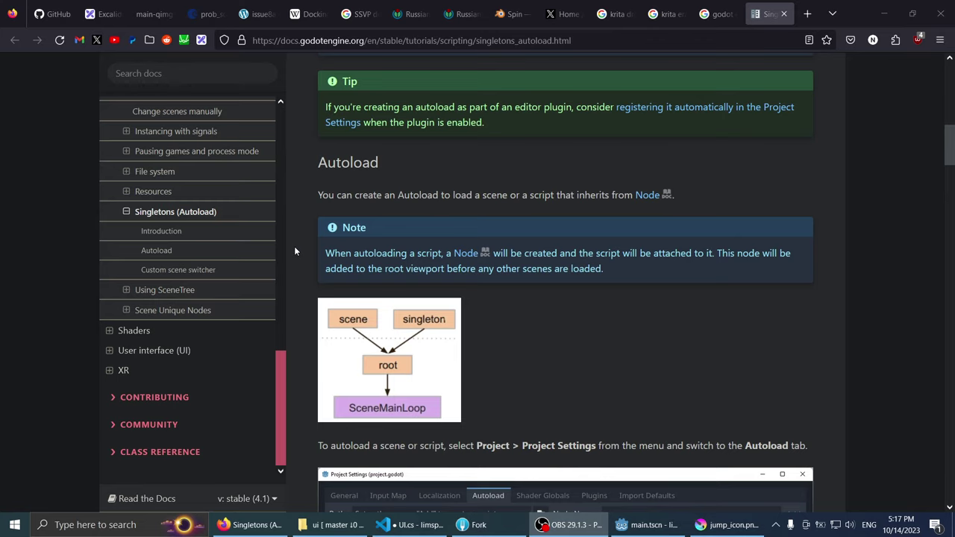
pyautogui.scroll(-2, 294, 251)
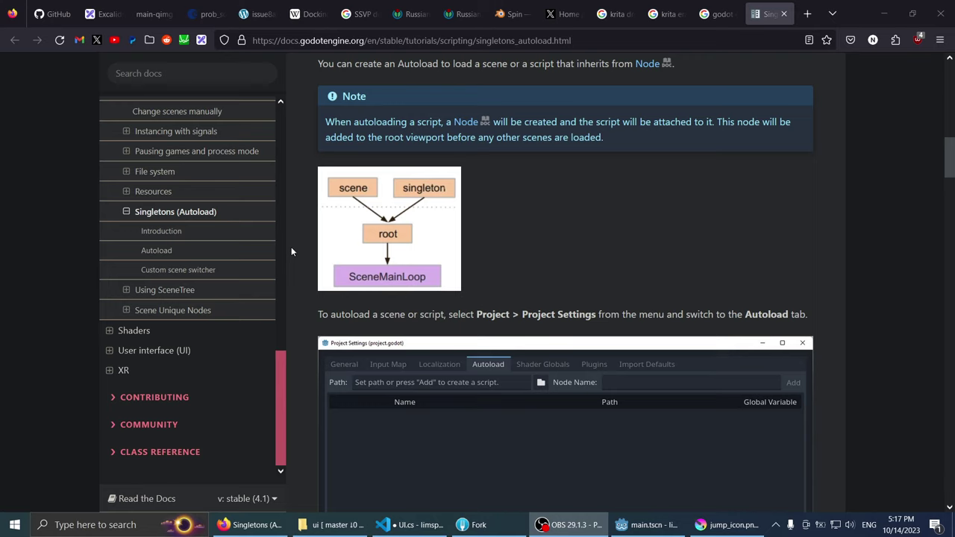
pyautogui.scroll(-2, 291, 251)
pyautogui.scroll(-2, 291, 251)
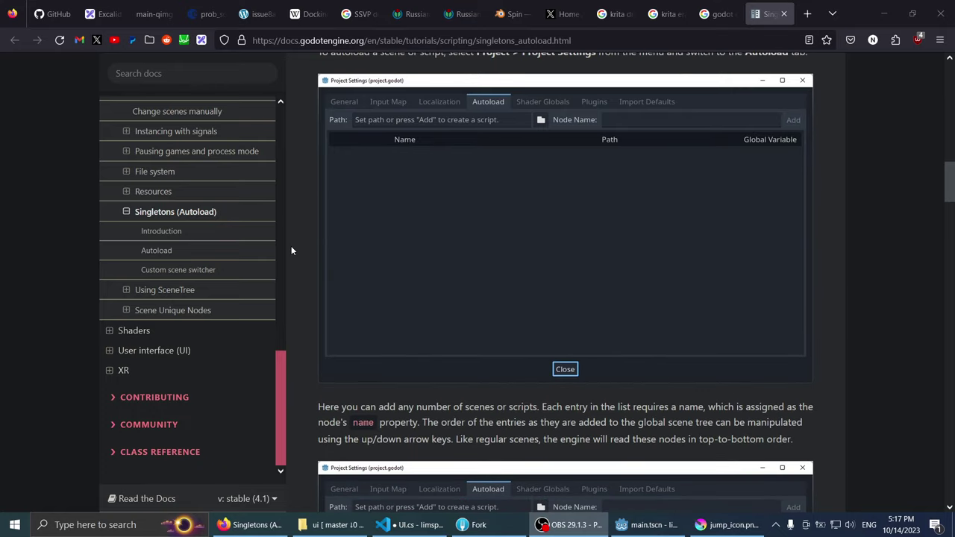
pyautogui.scroll(1, 292, 251)
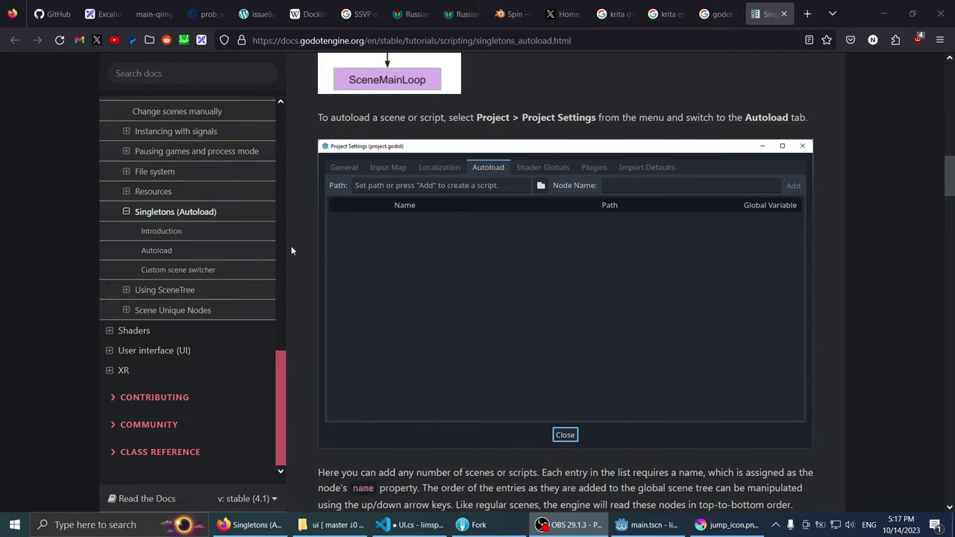
pyautogui.scroll(5, 291, 251)
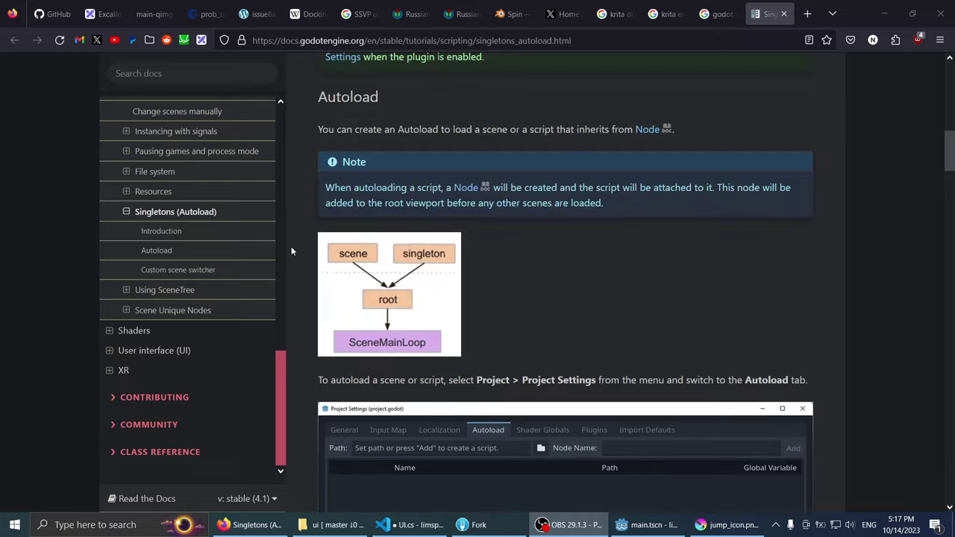
pyautogui.scroll(-8, 283, 249)
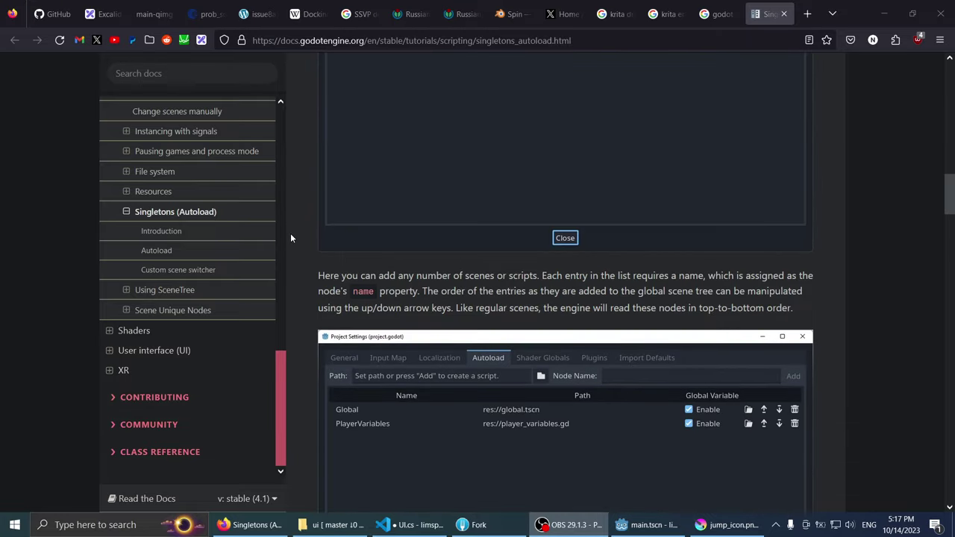
pyautogui.scroll(-2, 291, 238)
pyautogui.scroll(3, 291, 238)
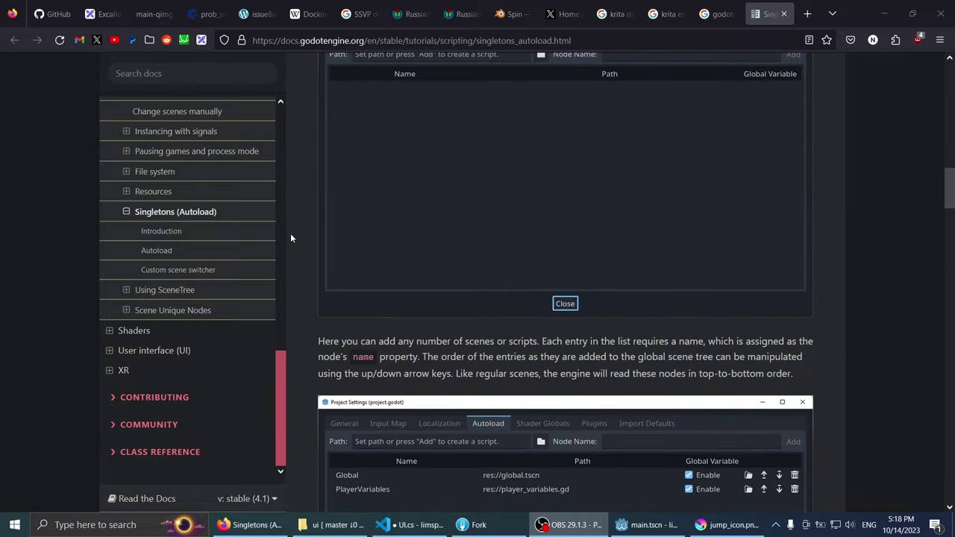
pyautogui.scroll(-2, 291, 238)
pyautogui.scroll(-5, 291, 239)
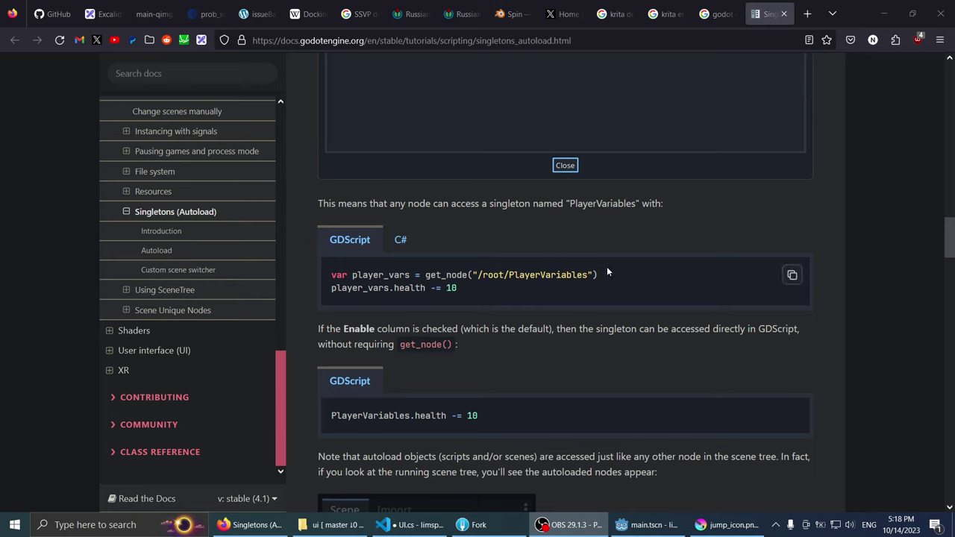
pyautogui.scroll(-2, 607, 267)
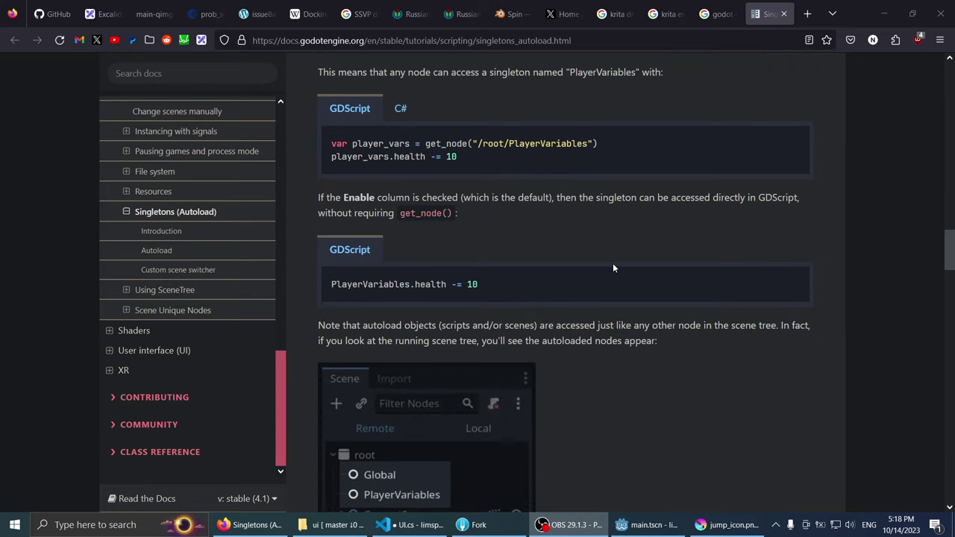
pyautogui.scroll(-2, 612, 262)
pyautogui.scroll(4, 612, 262)
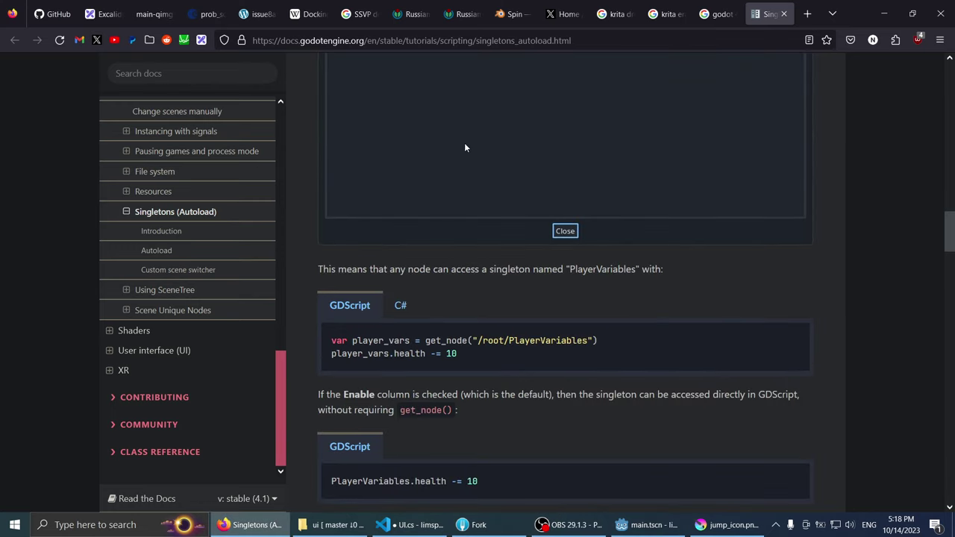
# Step: Delete the blank lines after UI.cs's class brace, save it, and return to the Singletons docs
pyautogui.hotkey('alt', 'Tab')
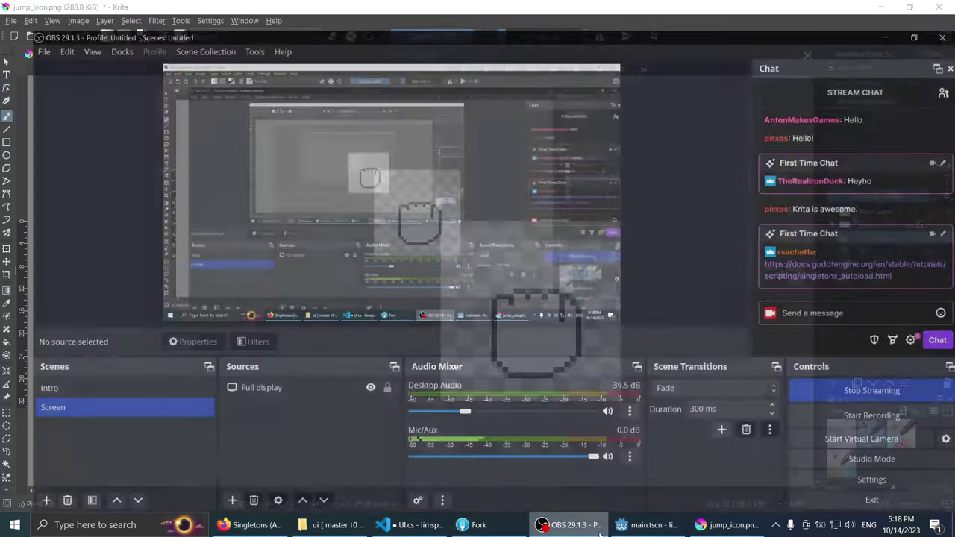
pyautogui.hotkey('alt', 'Tab')
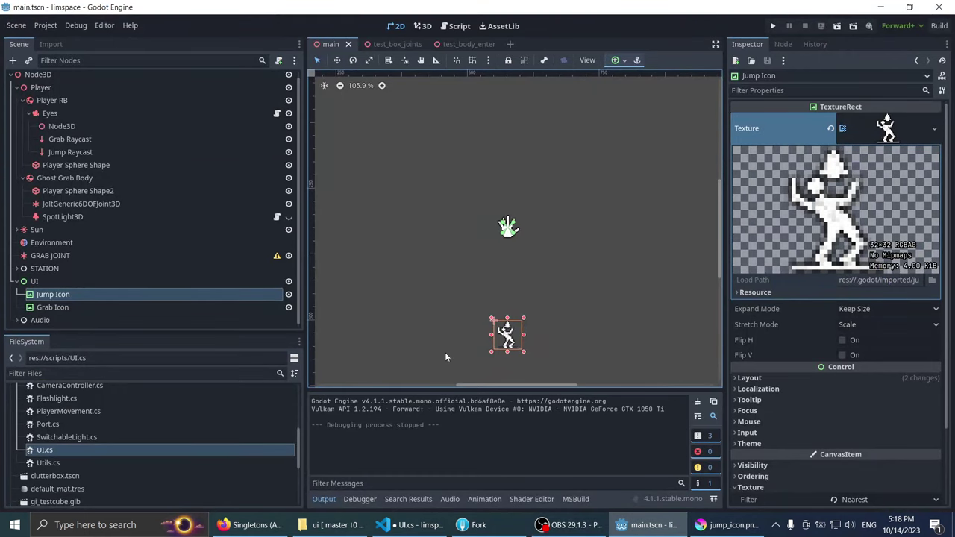
pyautogui.click(409, 524)
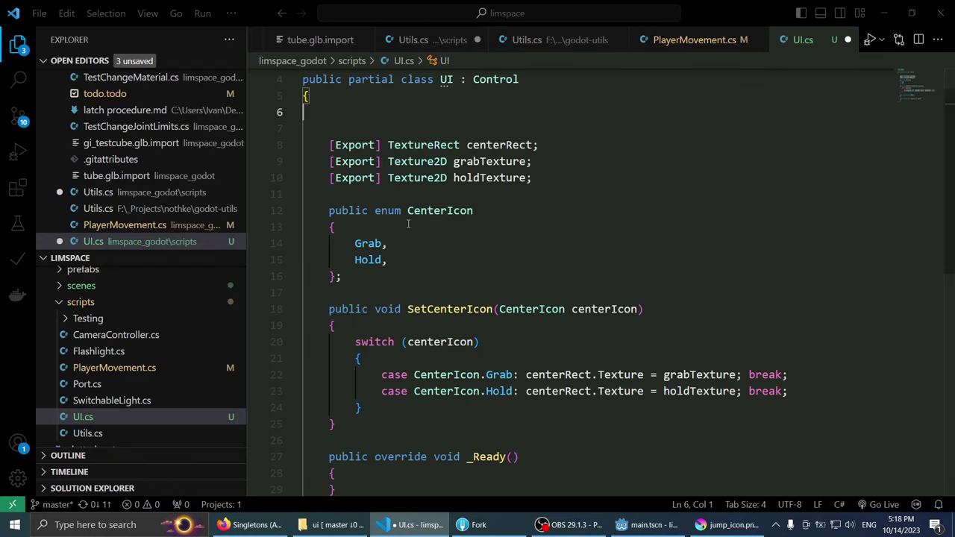
pyautogui.hotkey('ctrl', 's')
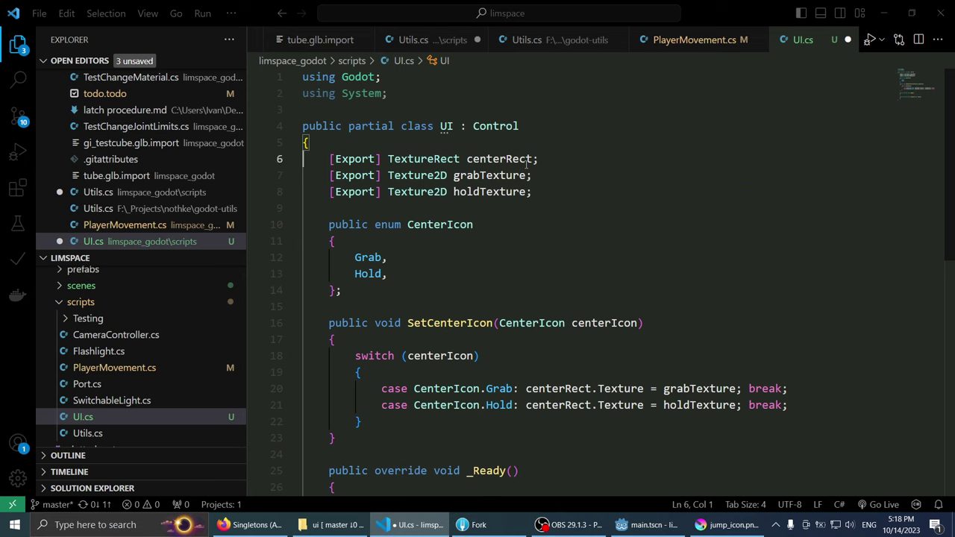
pyautogui.press('Left')
pyautogui.press('Up')
pyautogui.press('End')
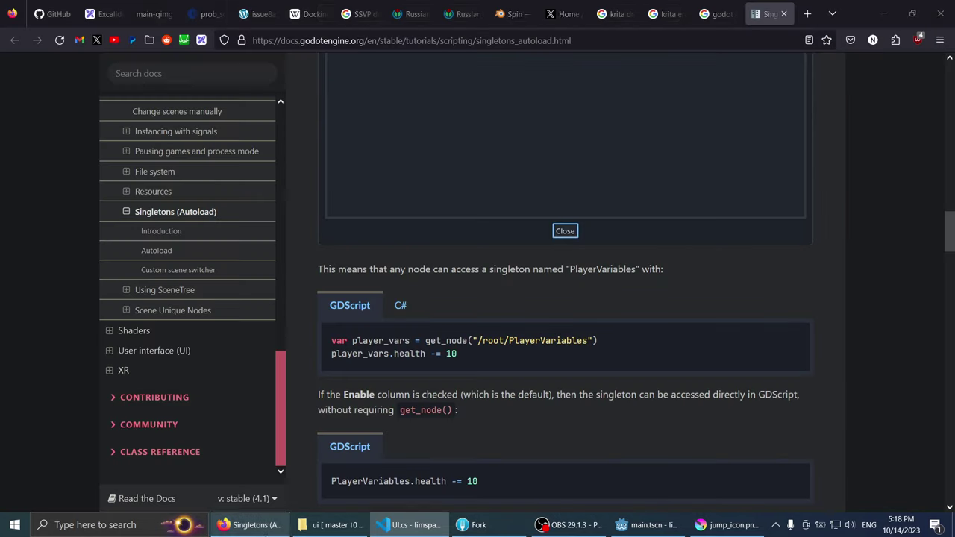
pyautogui.click(257, 525)
pyautogui.scroll(3, 350, 310)
# Step: Review the C# GetNode<PlayerVariables> version of the singleton access example, then go back to the code
pyautogui.scroll(-3, 350, 310)
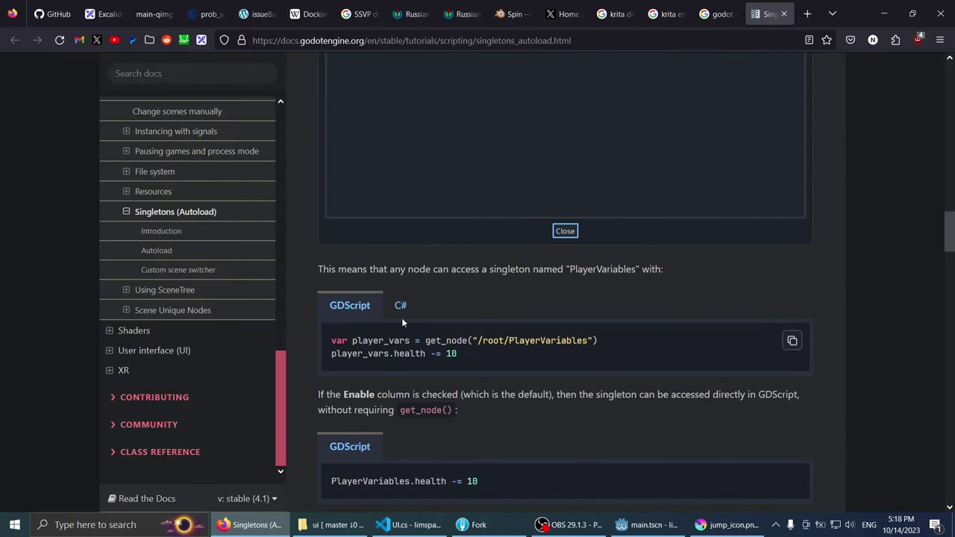
pyautogui.click(398, 307)
pyautogui.scroll(-1, 316, 313)
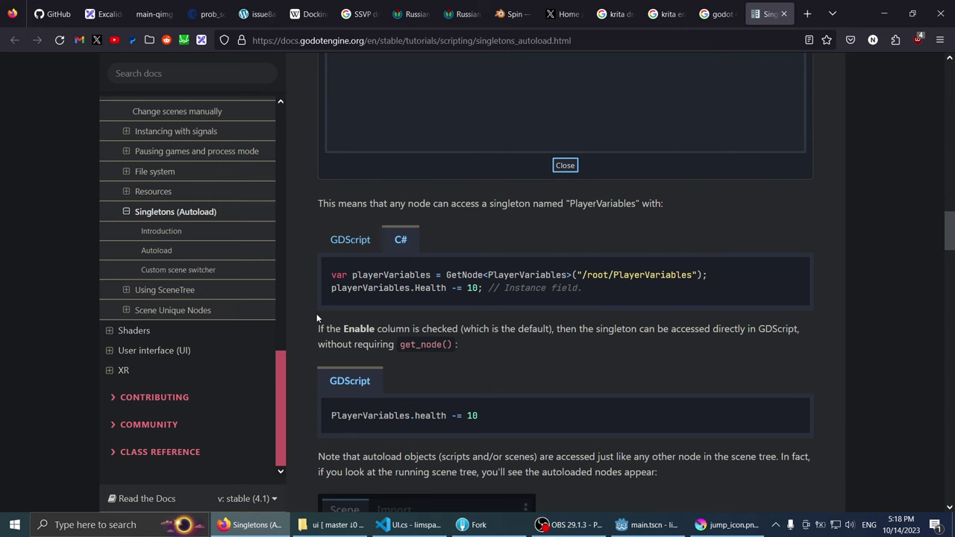
pyautogui.scroll(8, 316, 313)
pyautogui.scroll(-4, 349, 405)
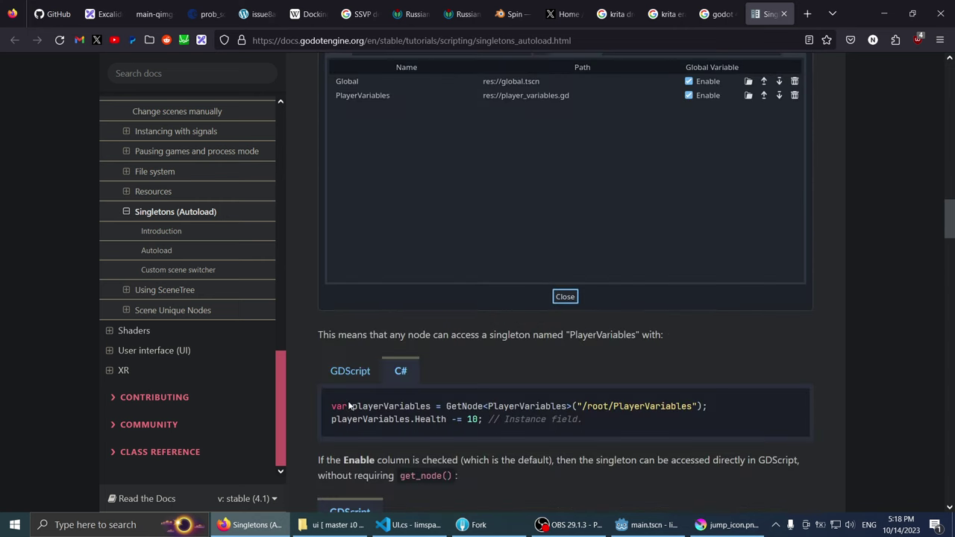
pyautogui.hotkey('alt', 'Tab')
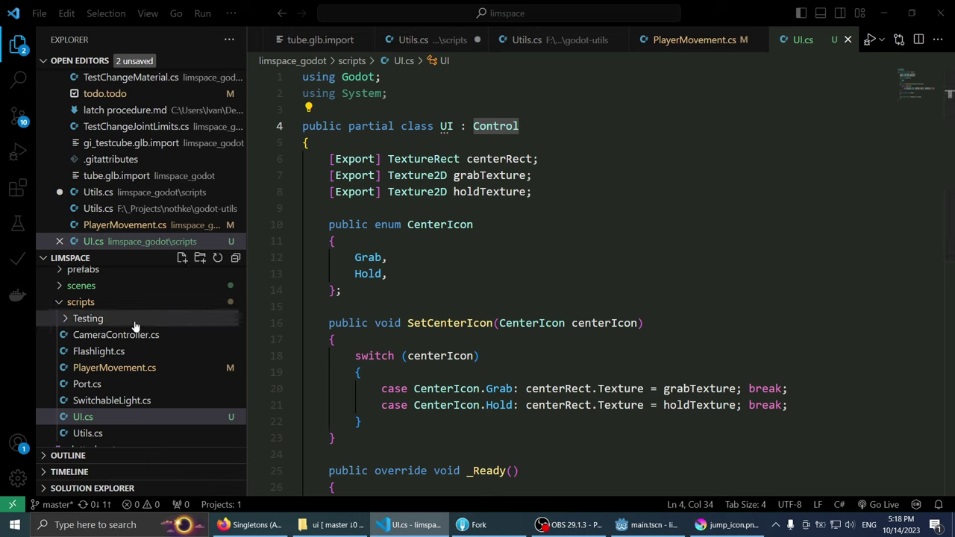
# Step: Open PlayerMovement.cs and look over its field declarations down to the grabbing fields
pyautogui.scroll(2, 135, 327)
pyautogui.scroll(-1, 135, 327)
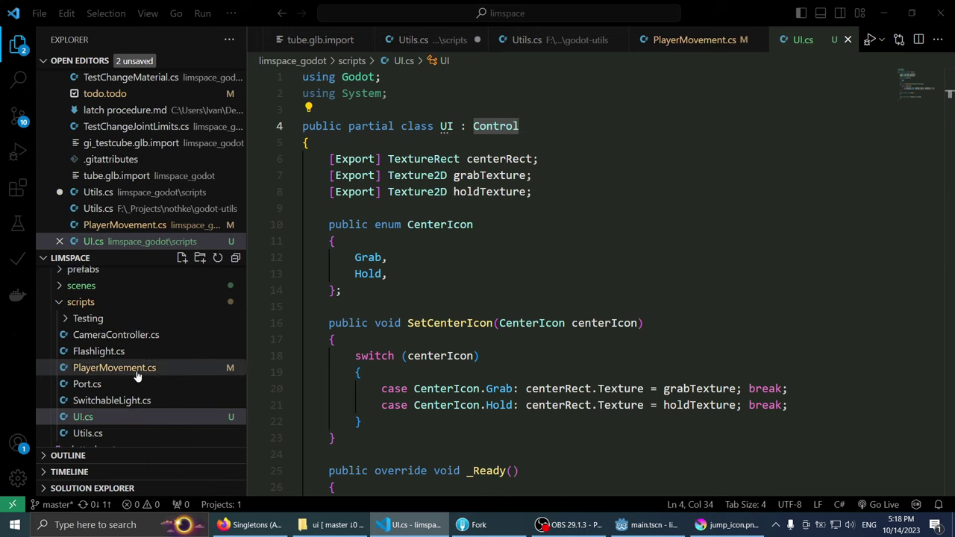
pyautogui.scroll(1, 136, 403)
pyautogui.scroll(2, 138, 408)
pyautogui.scroll(-3, 137, 402)
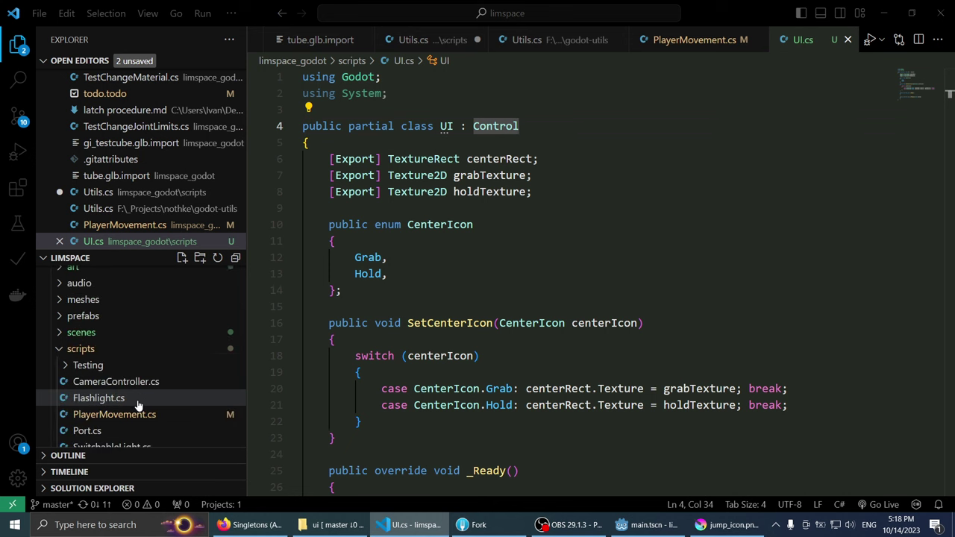
pyautogui.scroll(-3, 136, 405)
pyautogui.click(154, 320)
pyautogui.scroll(10, 555, 211)
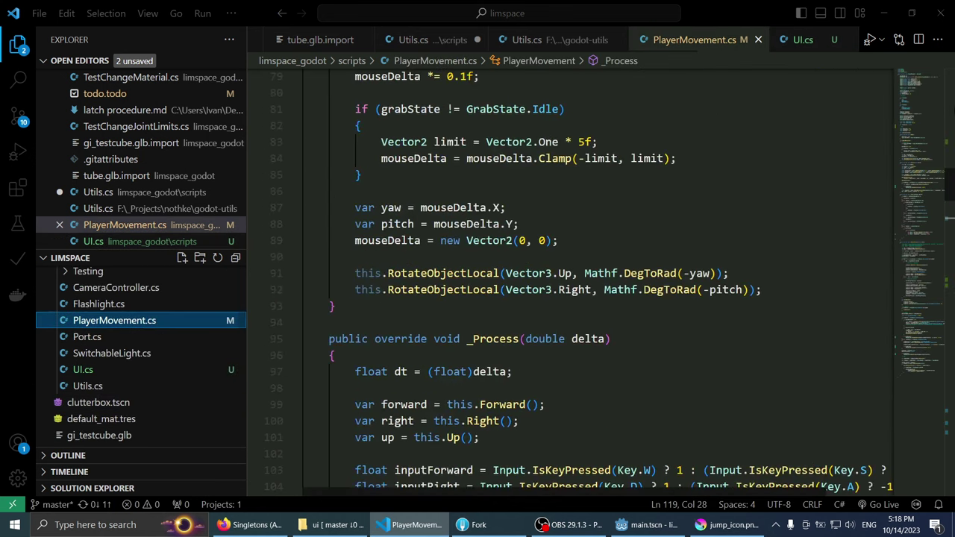
pyautogui.scroll(15, 611, 297)
pyautogui.click(612, 322)
pyautogui.scroll(-1, 612, 314)
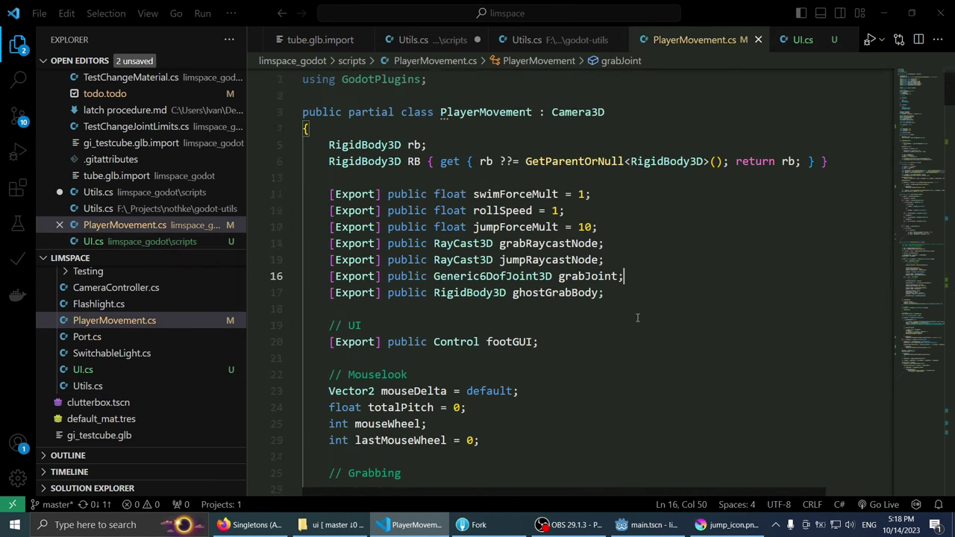
pyautogui.scroll(-4, 627, 302)
pyautogui.click(619, 285)
pyautogui.click(609, 235)
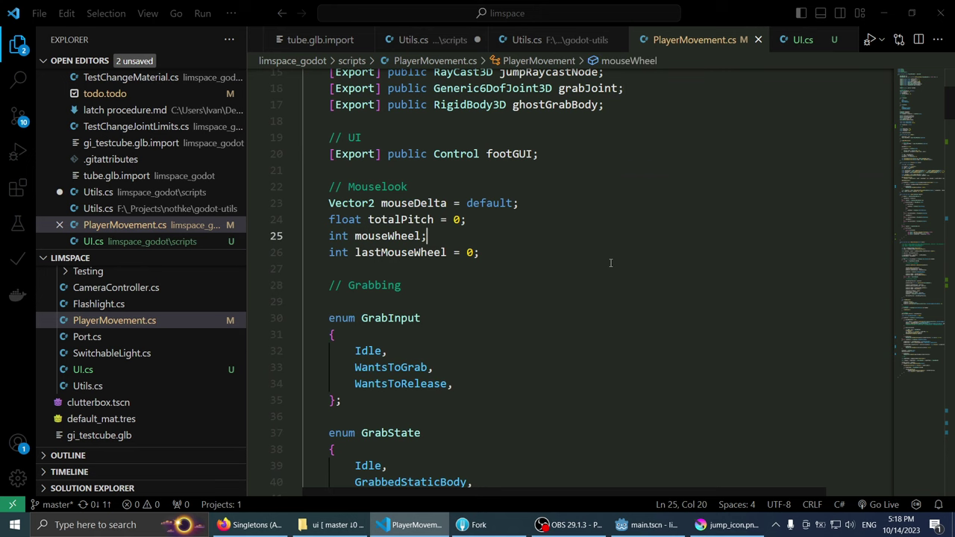
pyautogui.scroll(-5, 597, 254)
pyautogui.scroll(-4, 593, 269)
pyautogui.scroll(-3, 591, 272)
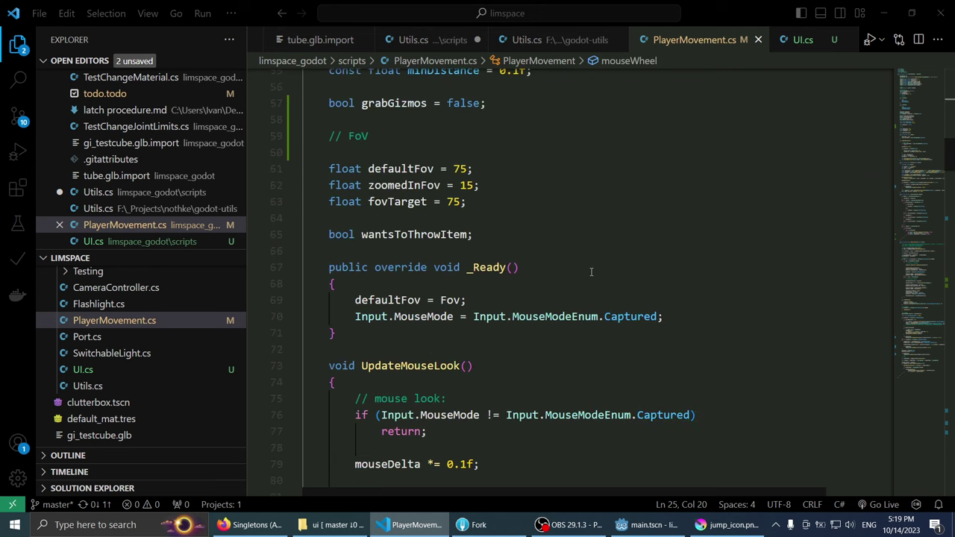
# Step: Add a 'UI ui;' field below wantsToThrowItem in PlayerMovement.cs
pyautogui.click(599, 238)
pyautogui.scroll(1, 612, 235)
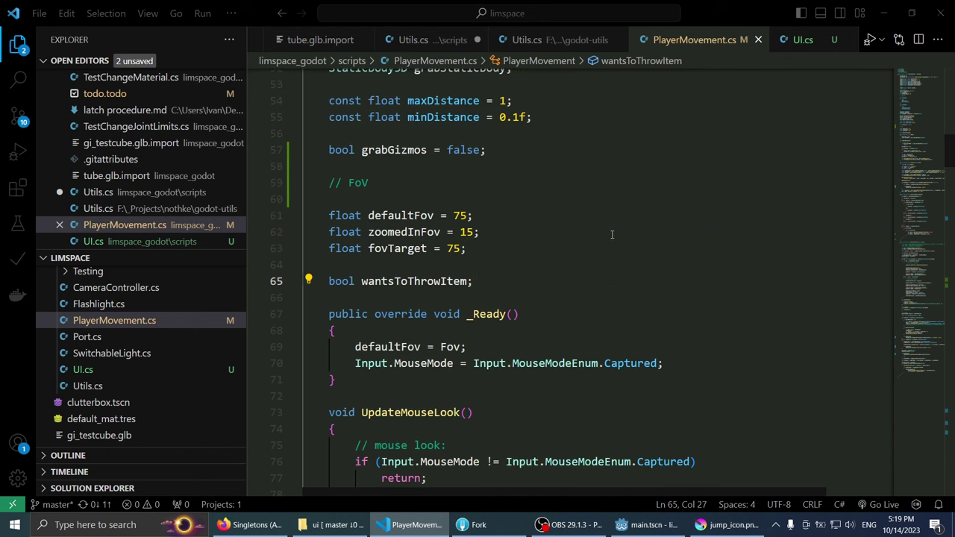
pyautogui.press('Return')
pyautogui.press('Return')
pyautogui.write('IO')
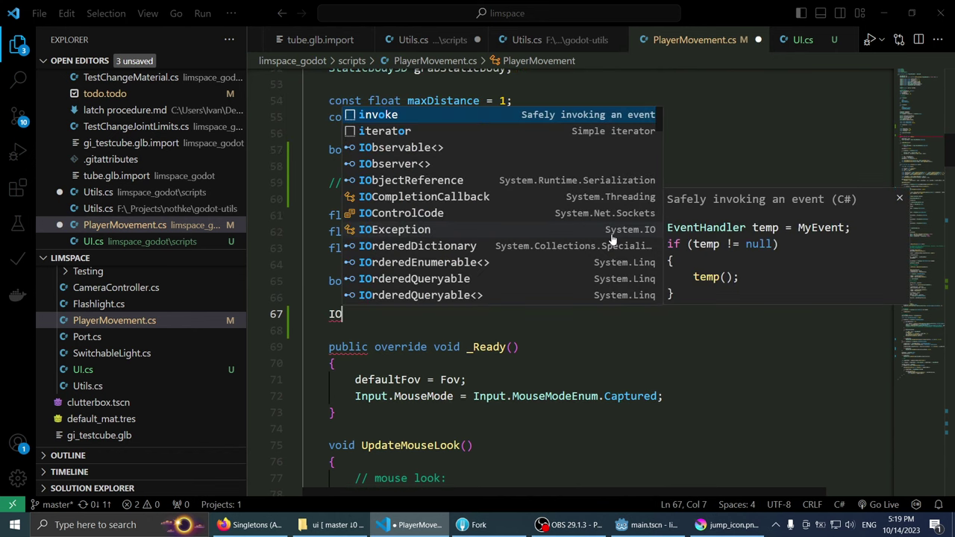
pyautogui.press('BackSpace')
pyautogui.press('BackSpace')
pyautogui.write('UI')
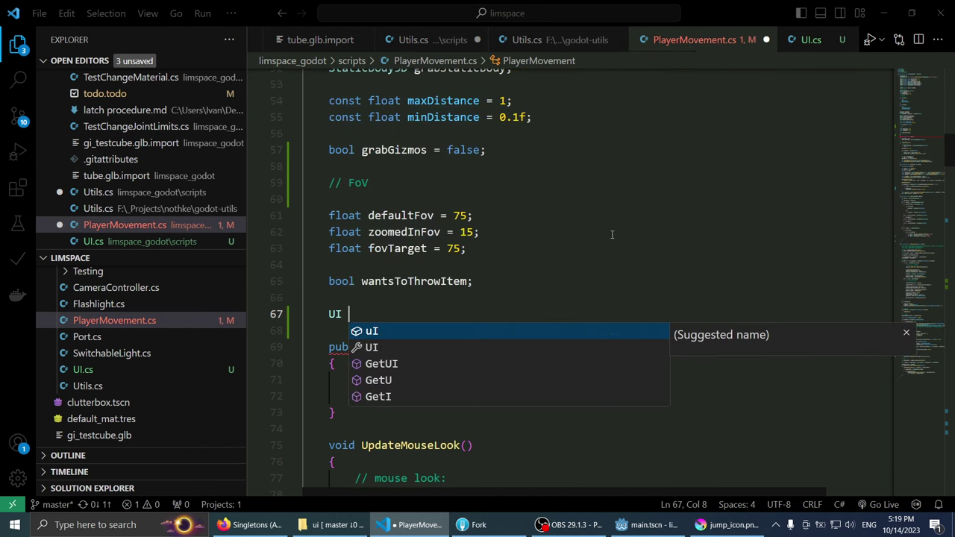
pyautogui.write(' ui;')
# Step: Begin the _Ready assignment ui = GetNode<UI>(" using the GetNode completion
pyautogui.press('Down')
pyautogui.press('Down')
pyautogui.press('Down')
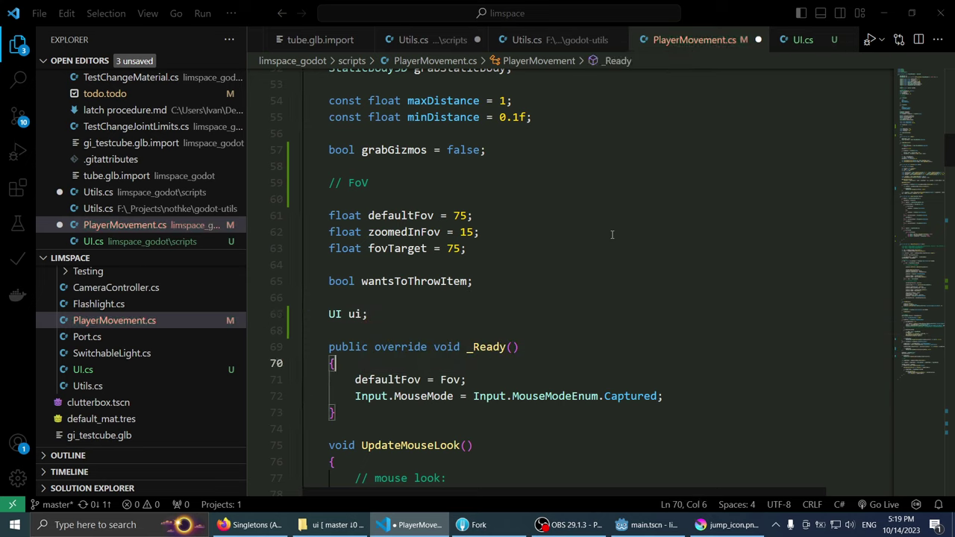
pyautogui.press('Return')
pyautogui.write('io')
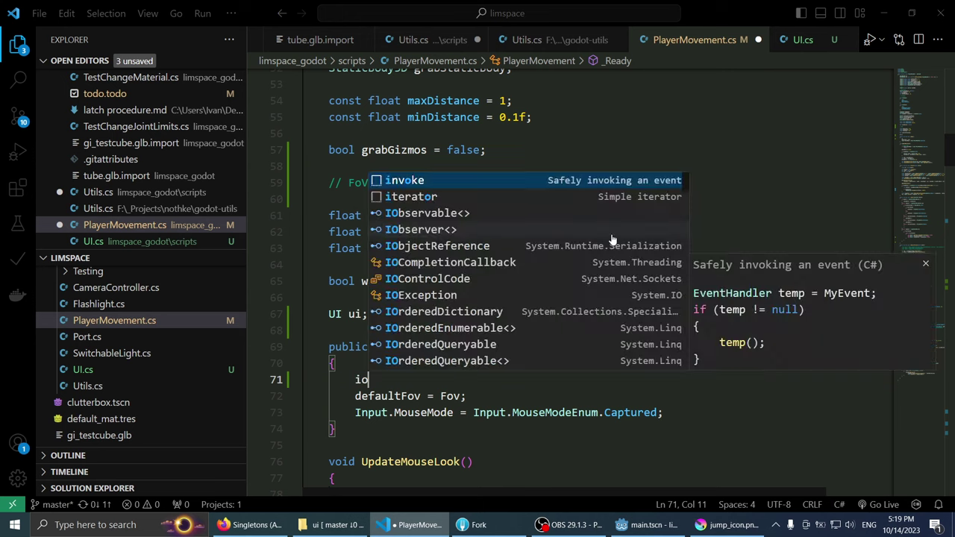
pyautogui.press('BackSpace')
pyautogui.press('BackSpace')
pyautogui.write('ui = ')
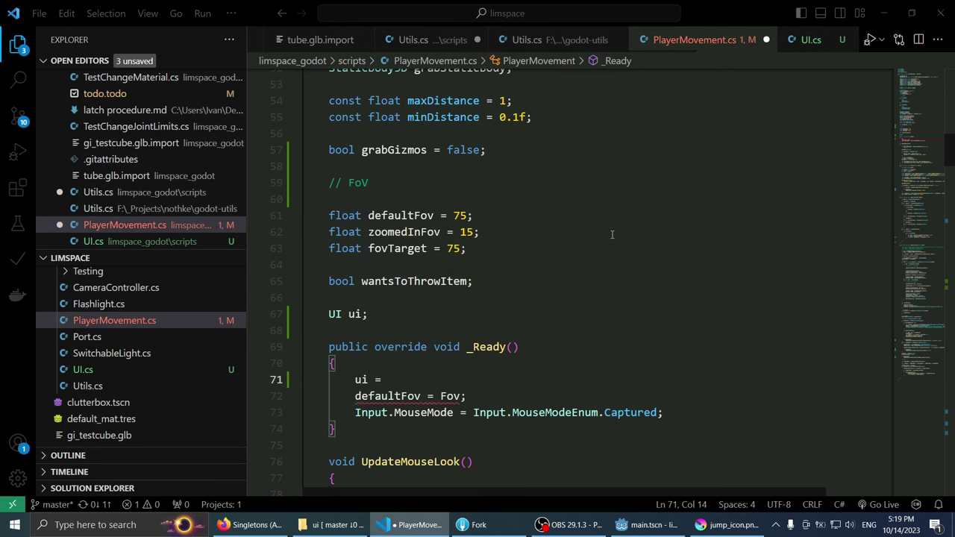
pyautogui.write('G')
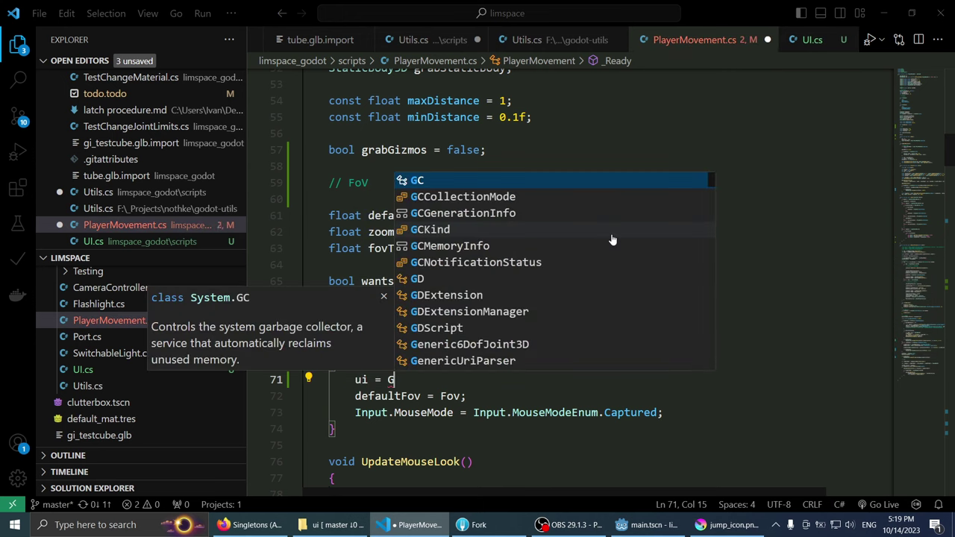
pyautogui.write('etnode')
pyautogui.press('Tab')
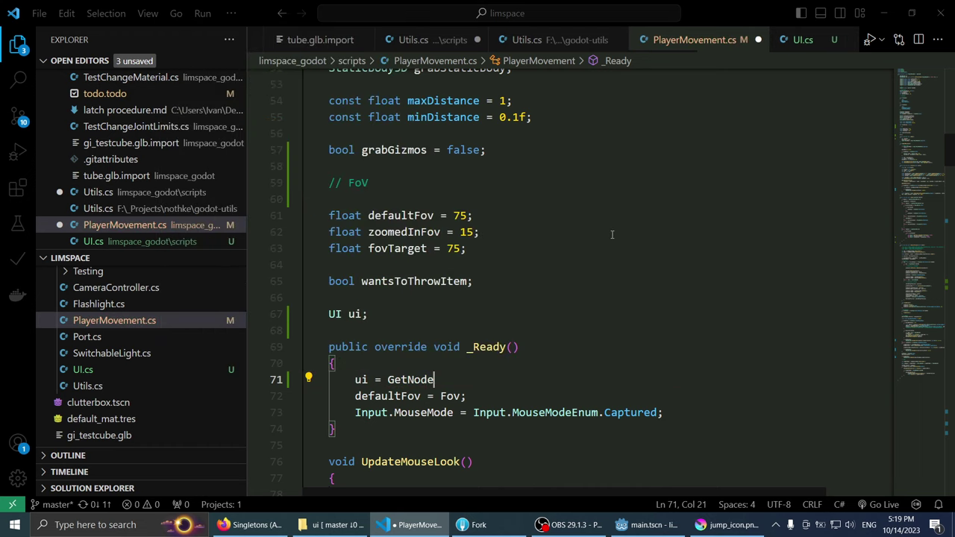
pyautogui.write('(')
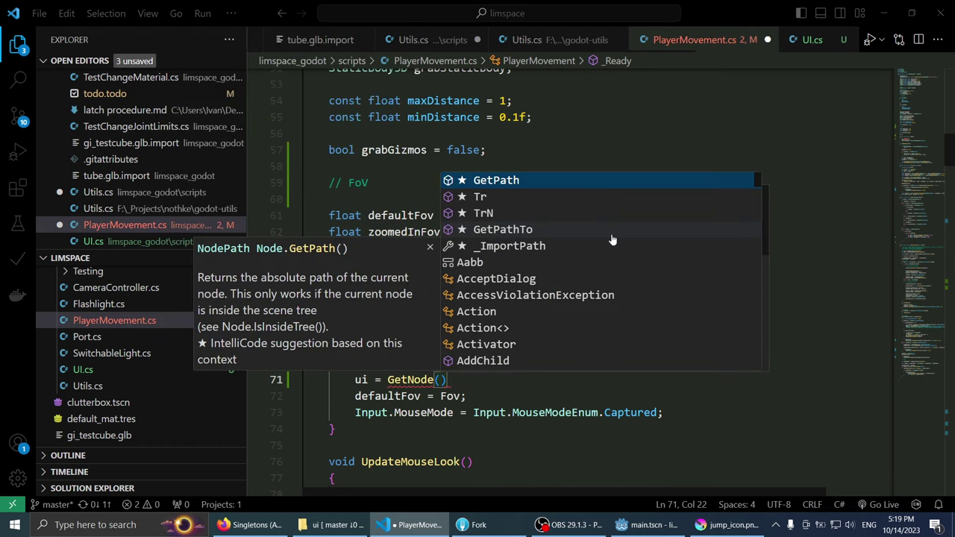
pyautogui.hotkey('alt', 'Tab')
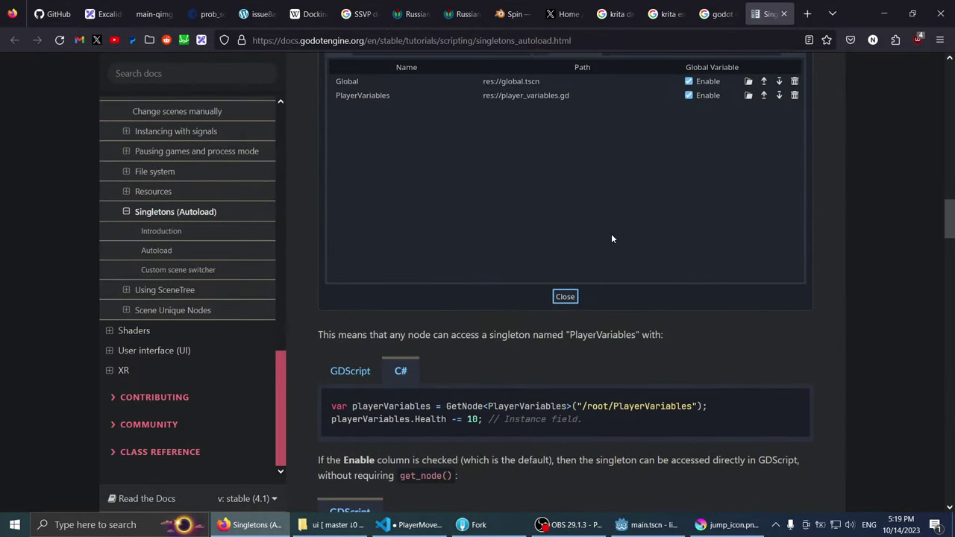
pyautogui.hotkey('alt', 'Tab')
pyautogui.press('BackSpace')
pyautogui.write('<UI')
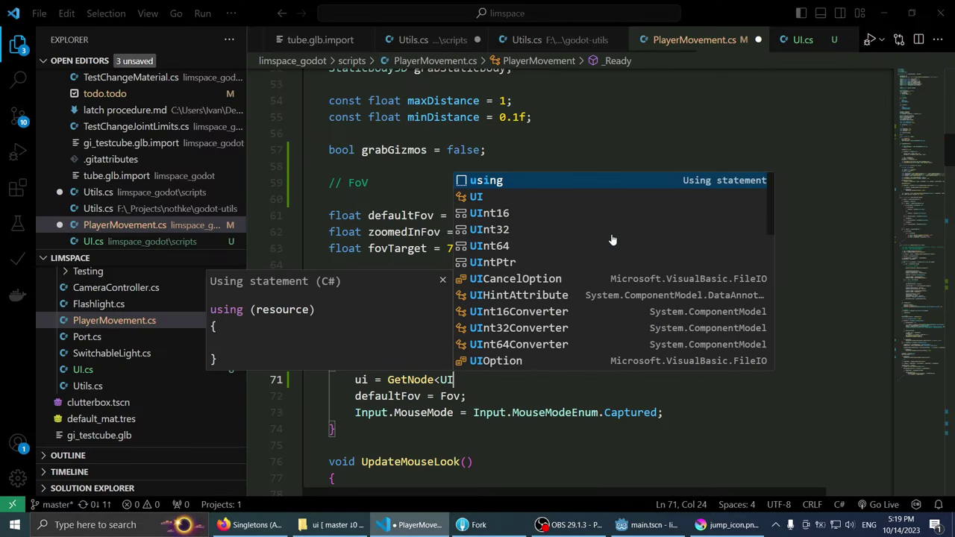
pyautogui.write('>(')
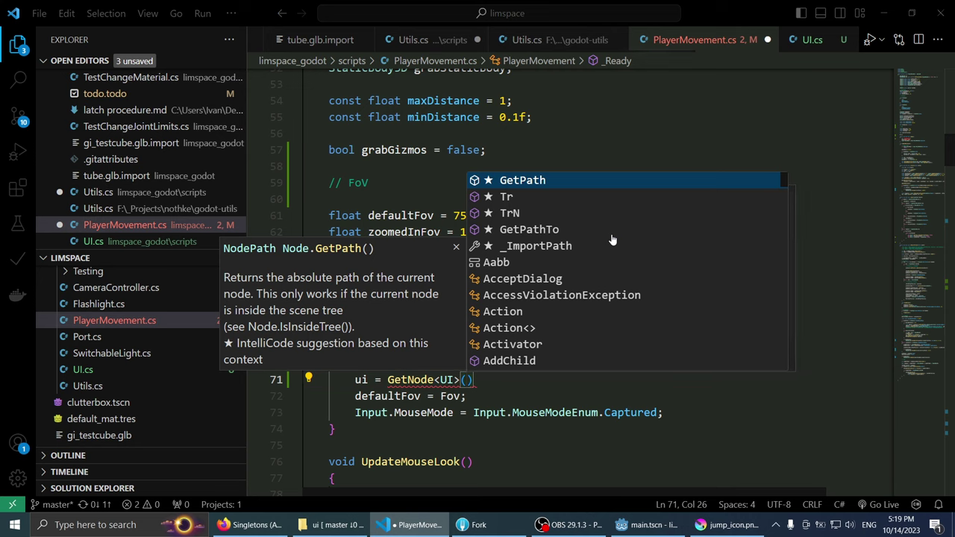
pyautogui.press('Escape')
pyautogui.press('Escape')
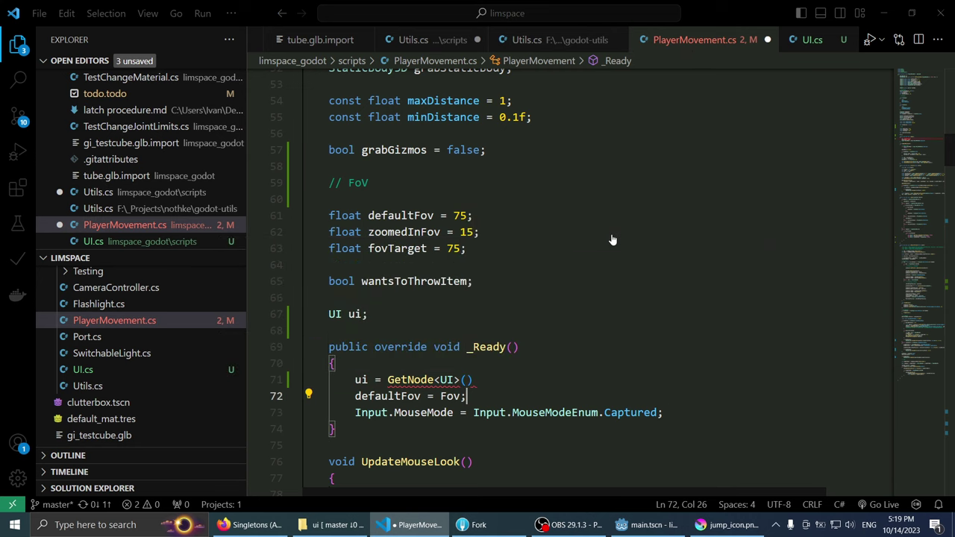
pyautogui.write('"')
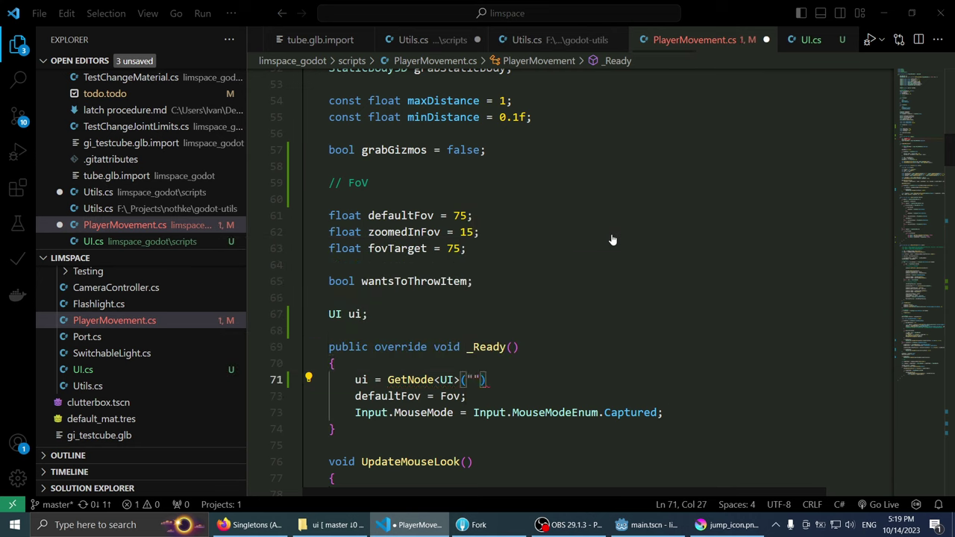
# Step: Check the main.tscn scene tree in Godot, framing and orbiting around the Node3D root
pyautogui.click(735, 530)
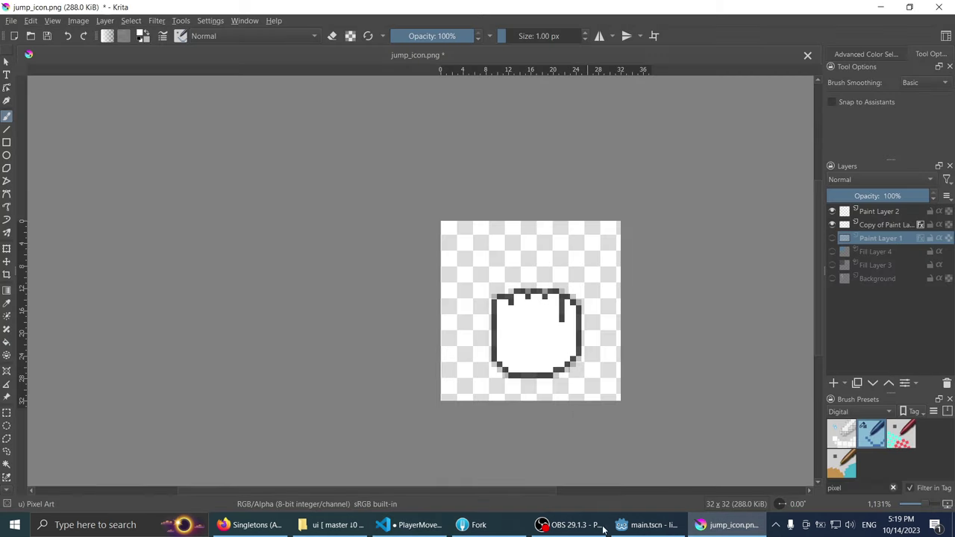
pyautogui.click(646, 525)
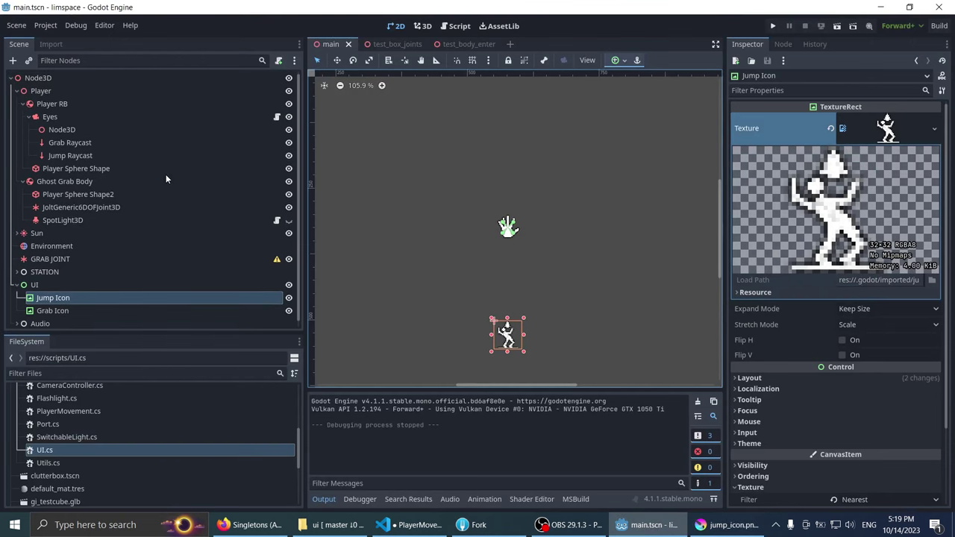
pyautogui.click(61, 79)
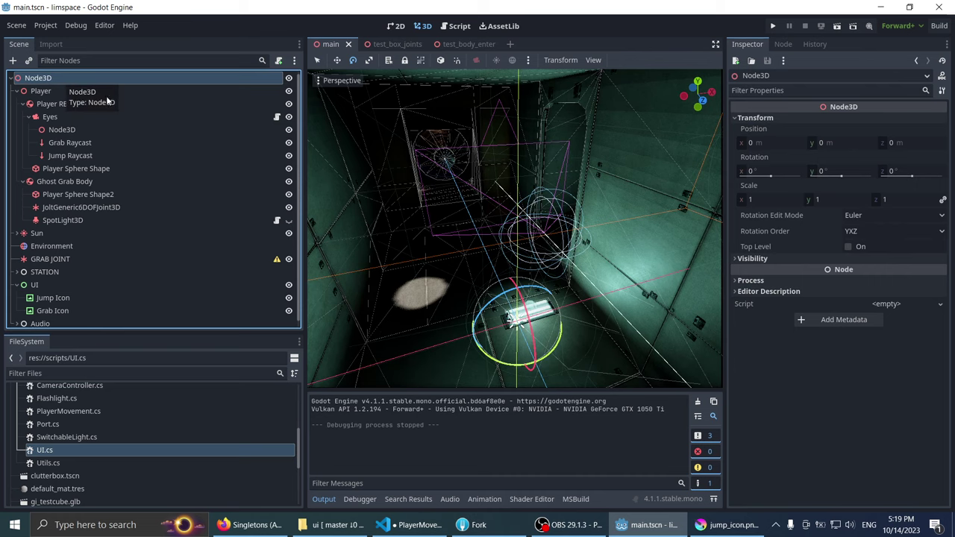
pyautogui.press('f')
pyautogui.scroll(-2, 443, 249)
pyautogui.moveTo(443, 250); pyautogui.dragTo(450, 206, button='middle')
pyautogui.scroll(3, 450, 206)
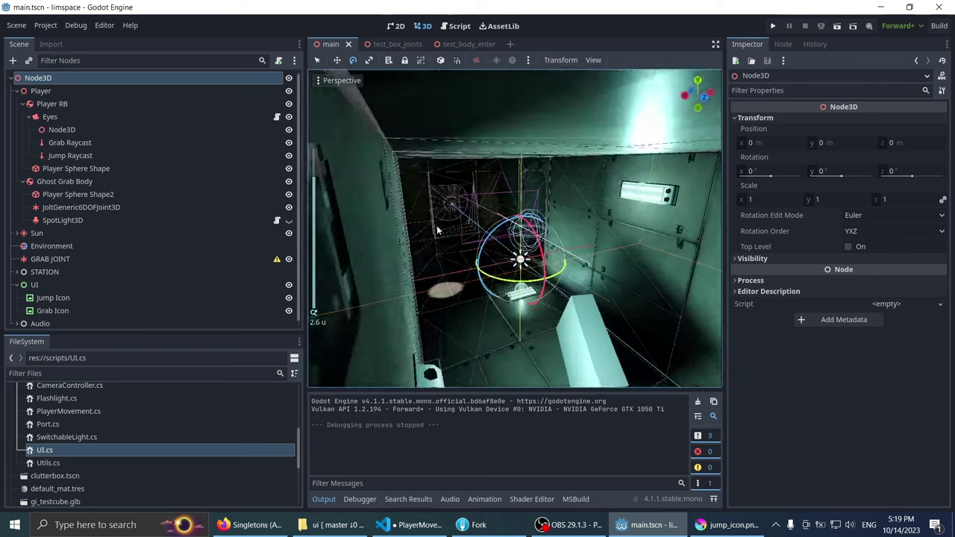
pyautogui.click(727, 524)
pyautogui.click(671, 524)
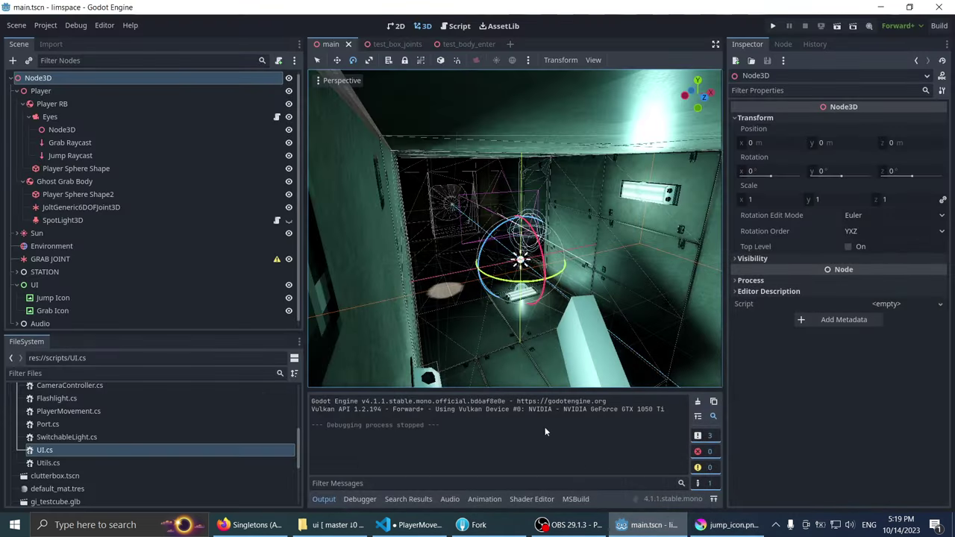
# Step: Finish the path so _Ready reads ui = GetNode<UI>("root/UI"), checking the node in Godot
pyautogui.hotkey('alt', 'Tab')
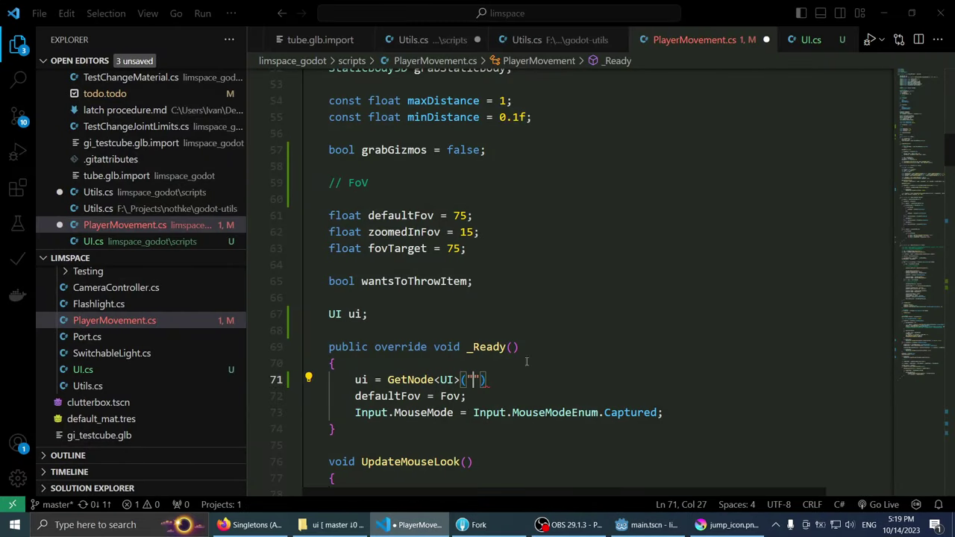
pyautogui.write('root/')
pyautogui.write('UI')
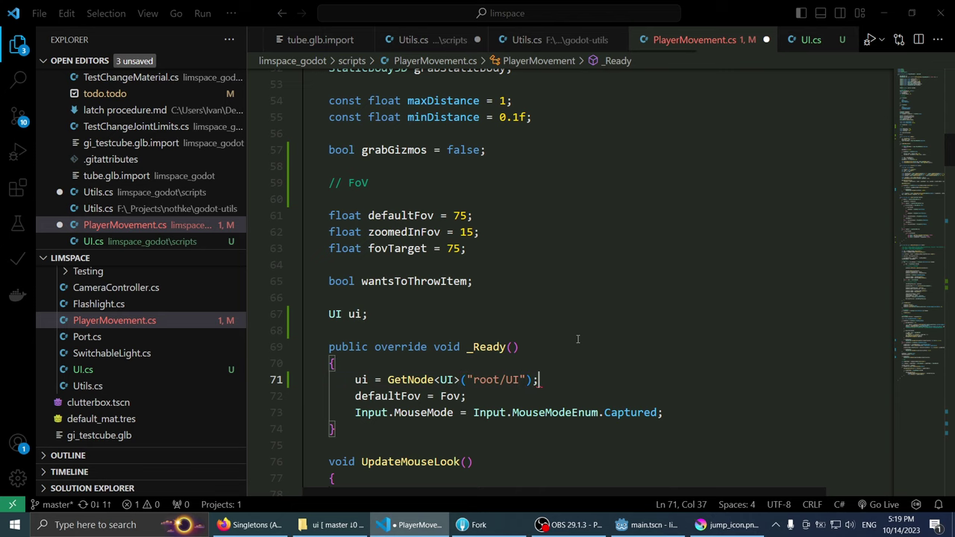
pyautogui.hotkey('alt', 'Tab')
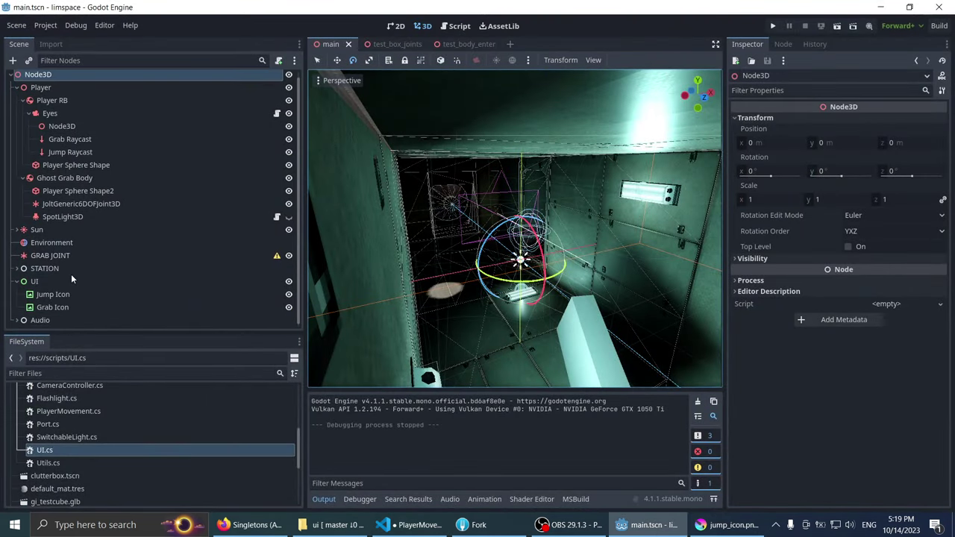
pyautogui.scroll(5, 421, 281)
pyautogui.hotkey('alt', 'Tab')
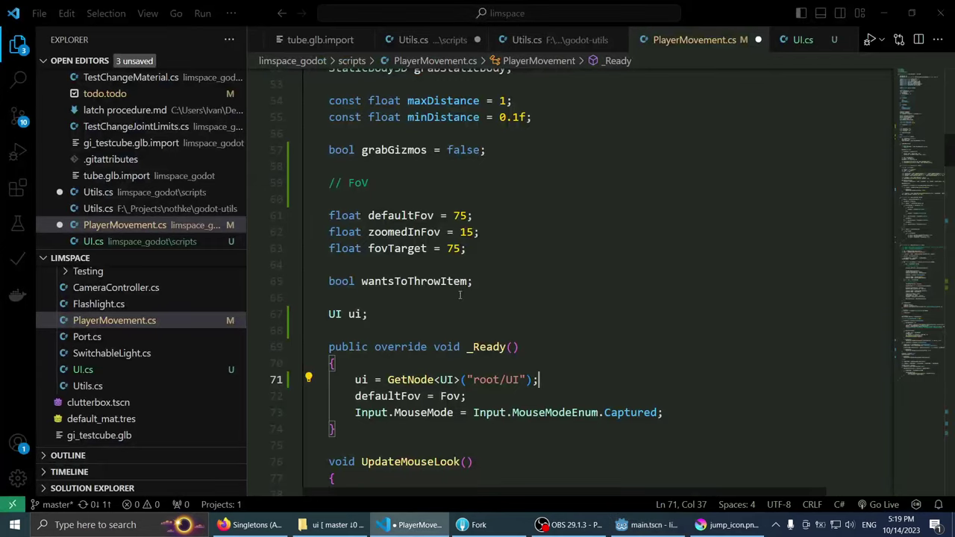
pyautogui.scroll(-1, 636, 370)
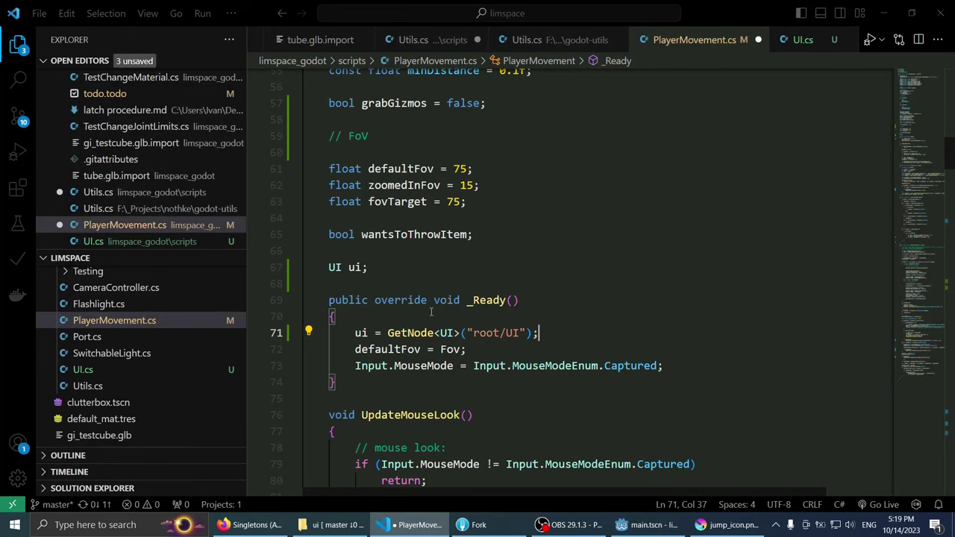
pyautogui.moveTo(416, 329)
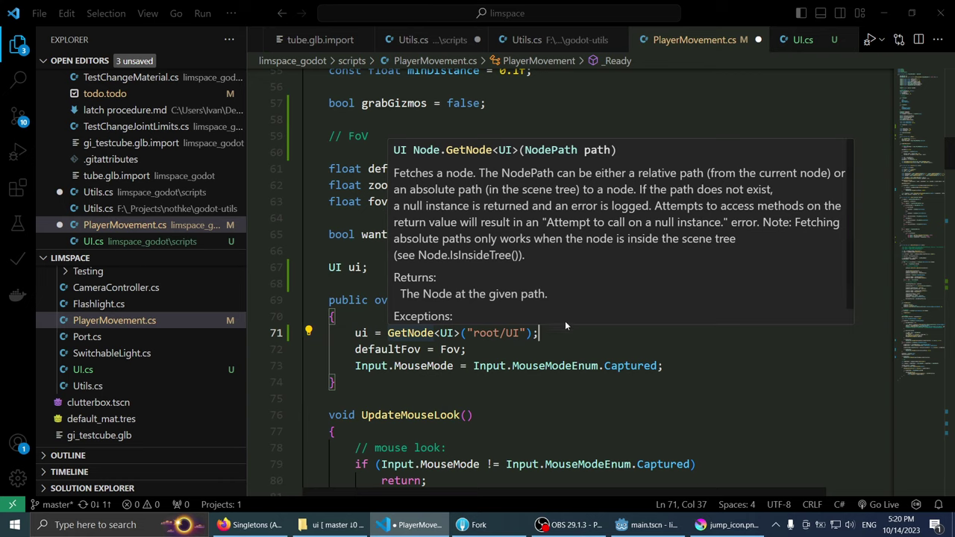
pyautogui.scroll(-2, 566, 335)
pyautogui.scroll(1, 566, 336)
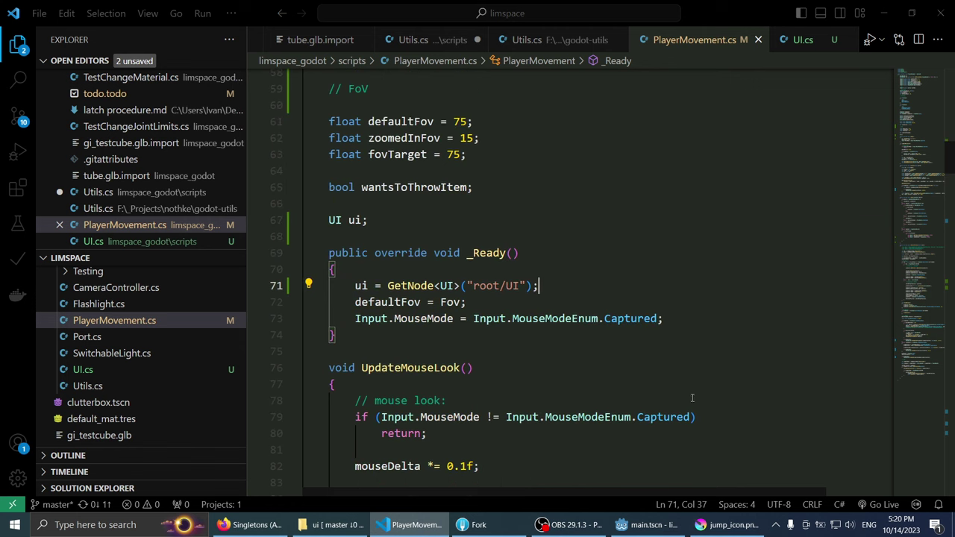
pyautogui.click(714, 530)
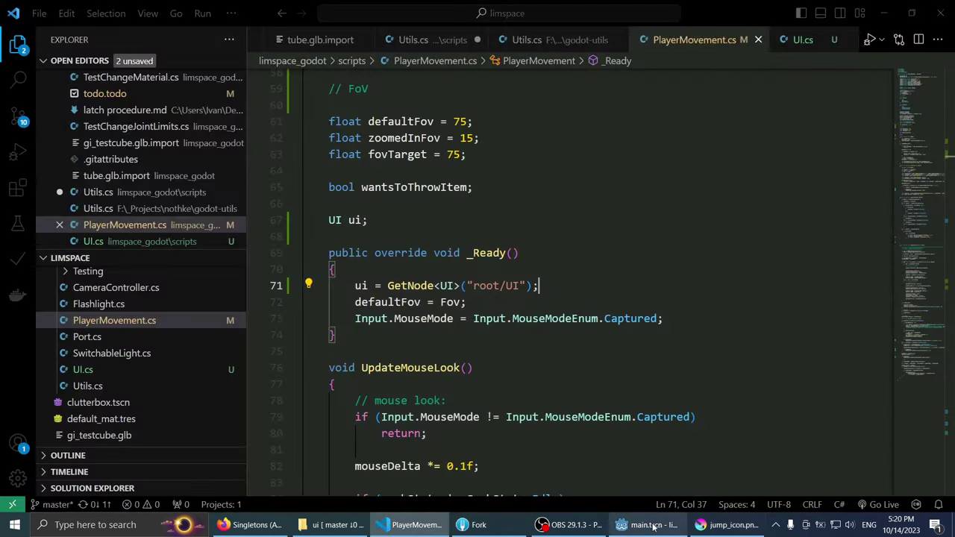
# Step: Run the main.tscn game to test the new UI lookup
pyautogui.click(647, 525)
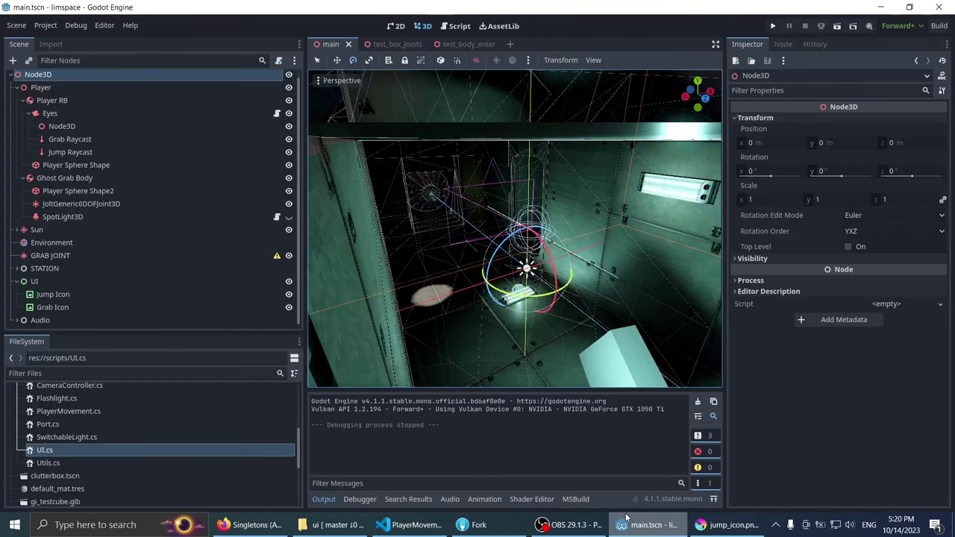
pyautogui.scroll(-3, 448, 210)
pyautogui.scroll(3, 448, 207)
pyautogui.scroll(2, 447, 207)
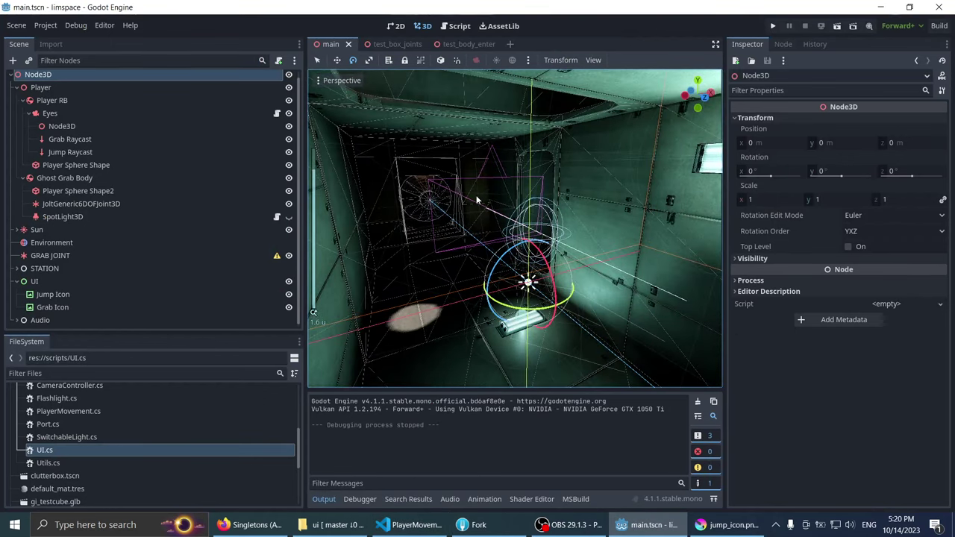
pyautogui.click(773, 26)
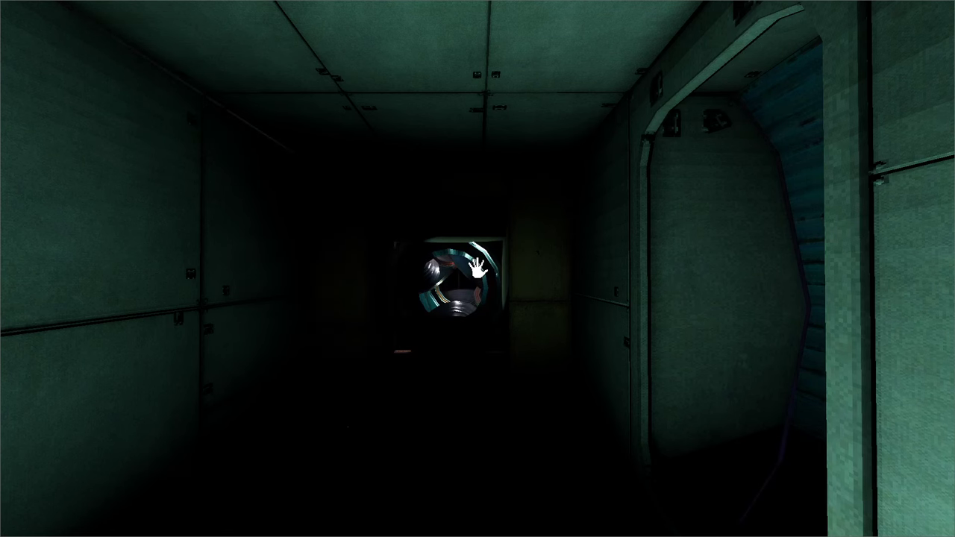
# Step: Open the Debugger's Errors list and select the "Node not found: root/UI" error
pyautogui.hotkey('alt', 'Tab')
pyautogui.click(367, 496)
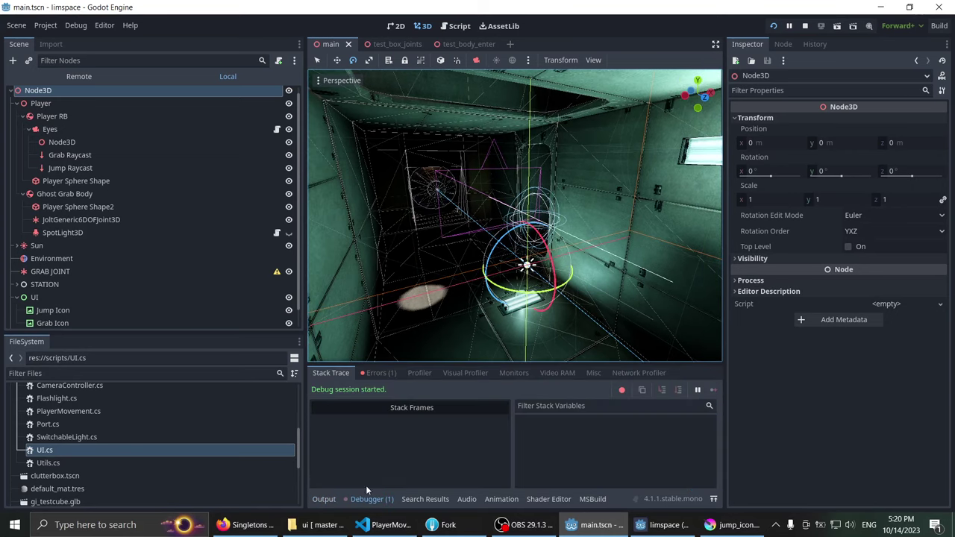
pyautogui.click(379, 374)
pyautogui.click(405, 406)
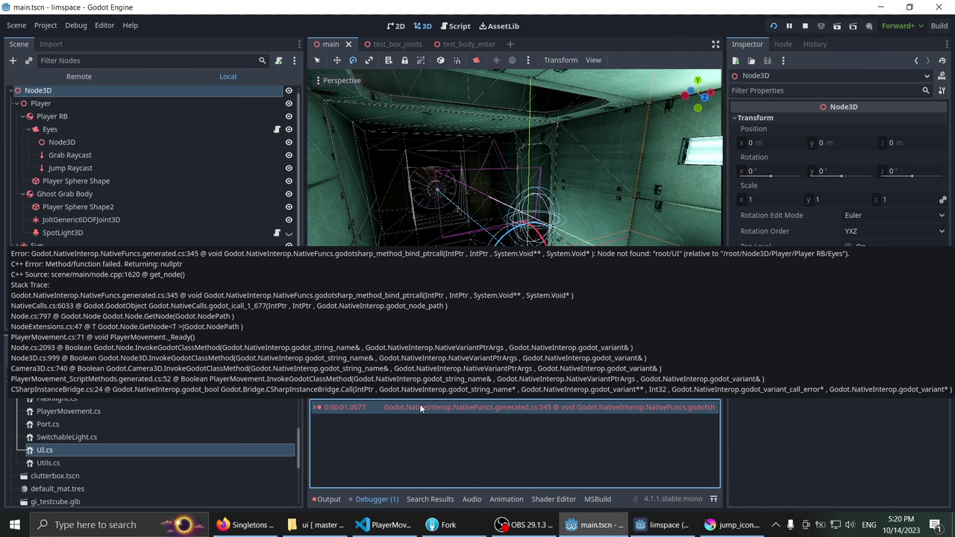
# Step: Stop the running game with F8 and glance at PlayerMovement.cs before returning to Godot
pyautogui.click(240, 526)
pyautogui.click(589, 524)
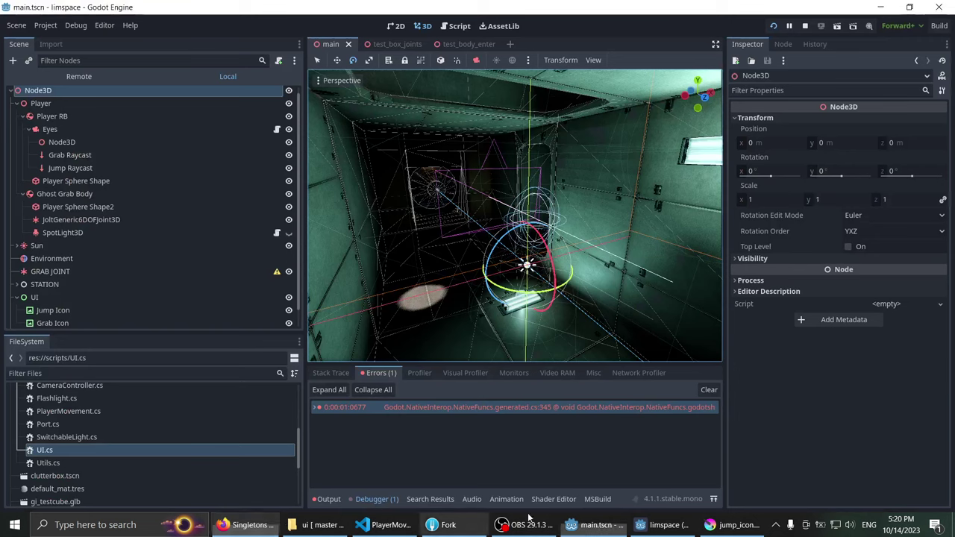
pyautogui.click(656, 524)
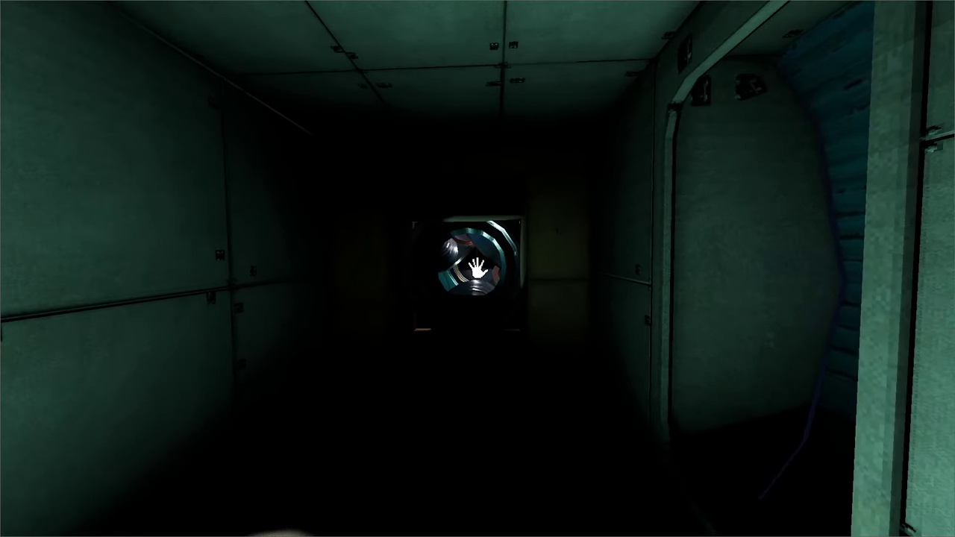
pyautogui.press('F8')
pyautogui.hotkey('alt', 'Tab')
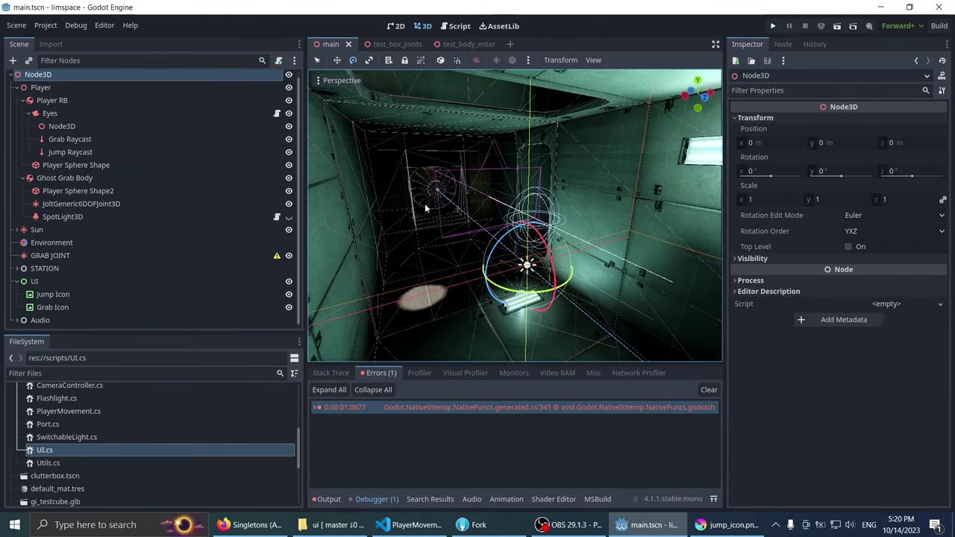
pyautogui.hotkey('alt', 'Tab')
pyautogui.press('Tab')
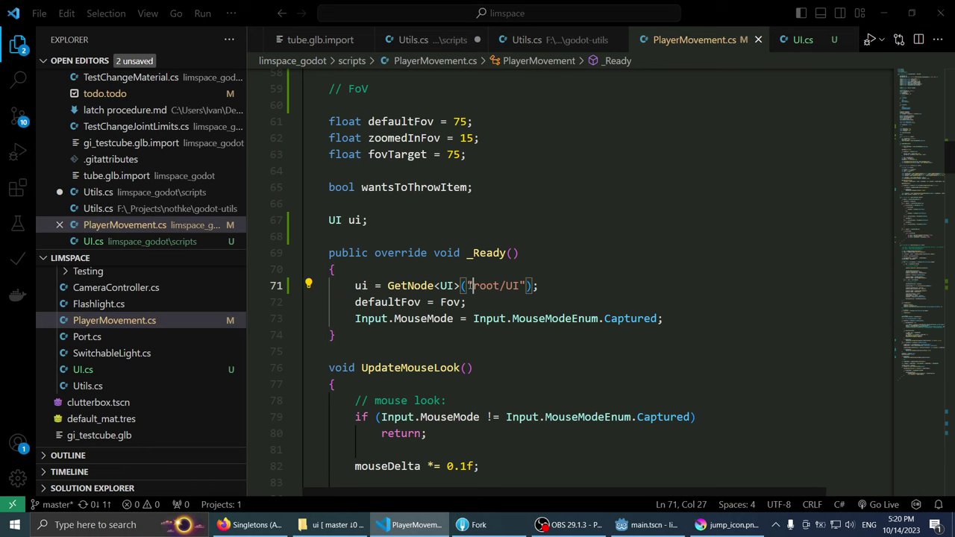
pyautogui.hotkey('alt', 'Tab')
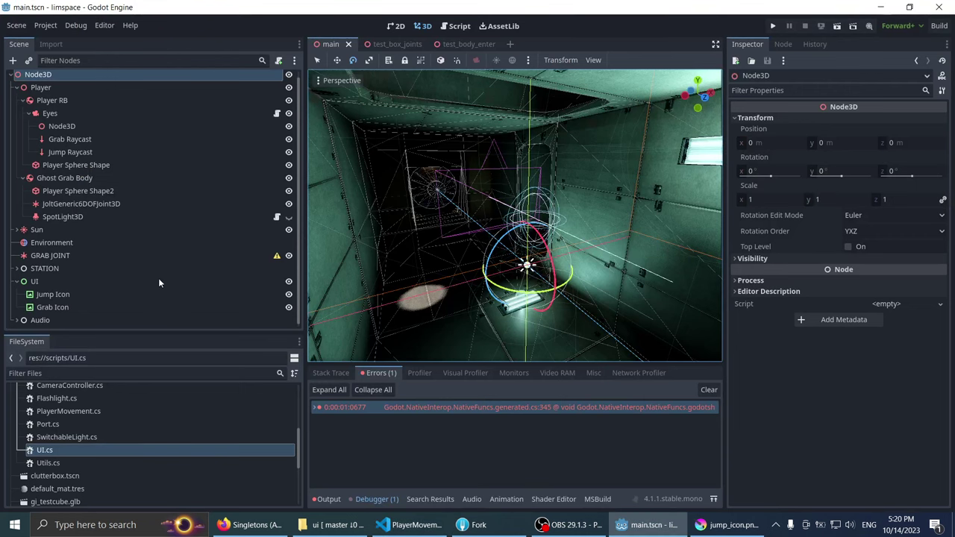
# Step: Attach res://scripts/UI.cs to the UI node through the Inspector's Script > Load
pyautogui.click(69, 283)
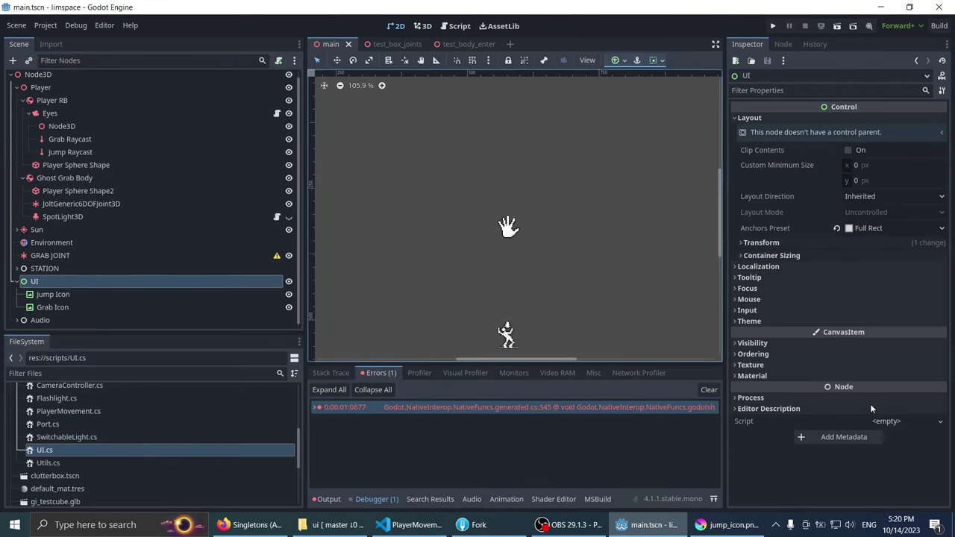
pyautogui.click(895, 423)
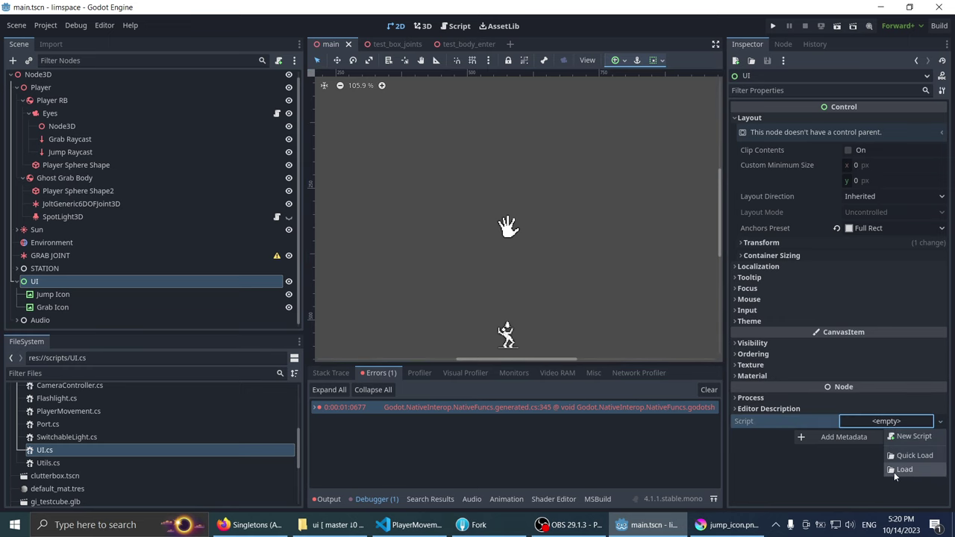
pyautogui.click(925, 471)
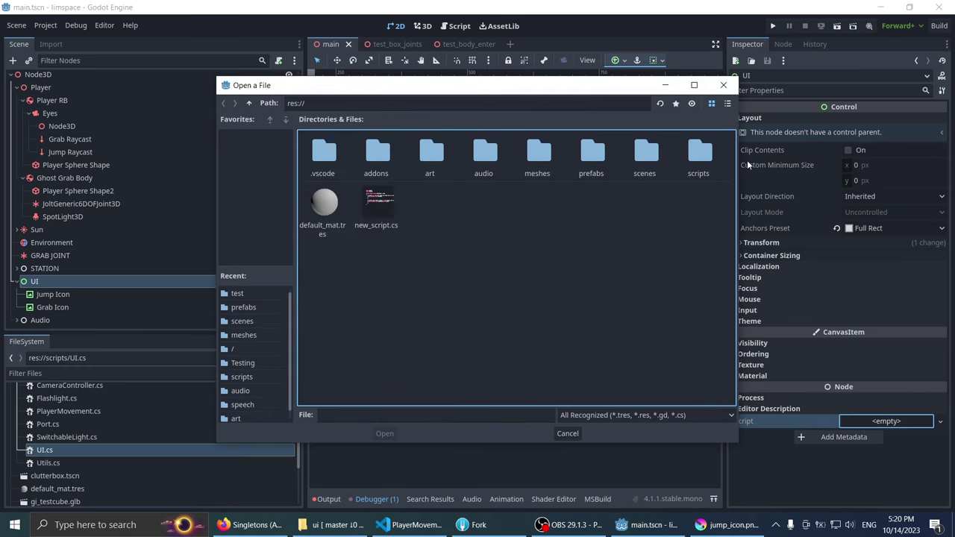
pyautogui.doubleClick(701, 159)
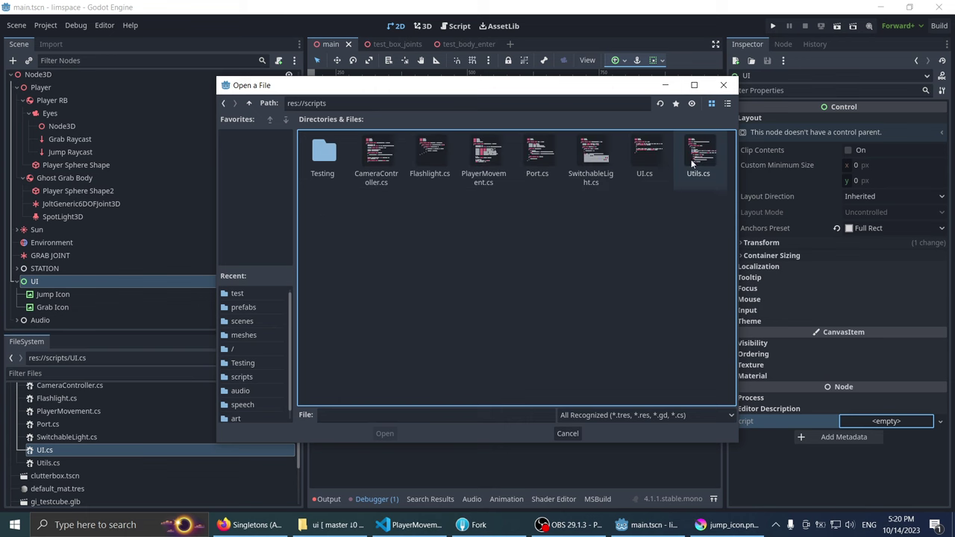
pyautogui.click(637, 157)
pyautogui.doubleClick(637, 157)
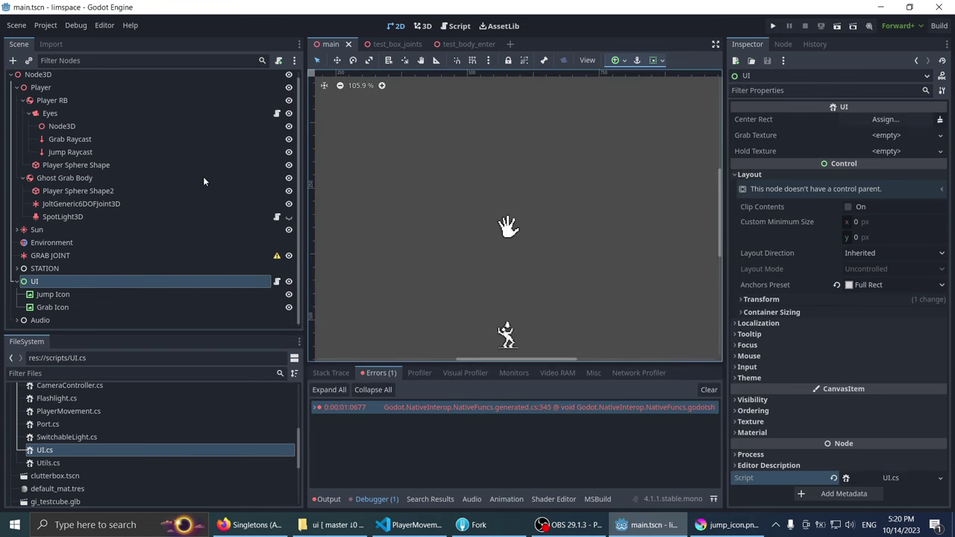
# Step: Switch to the 3D view and run the game again
pyautogui.click(422, 25)
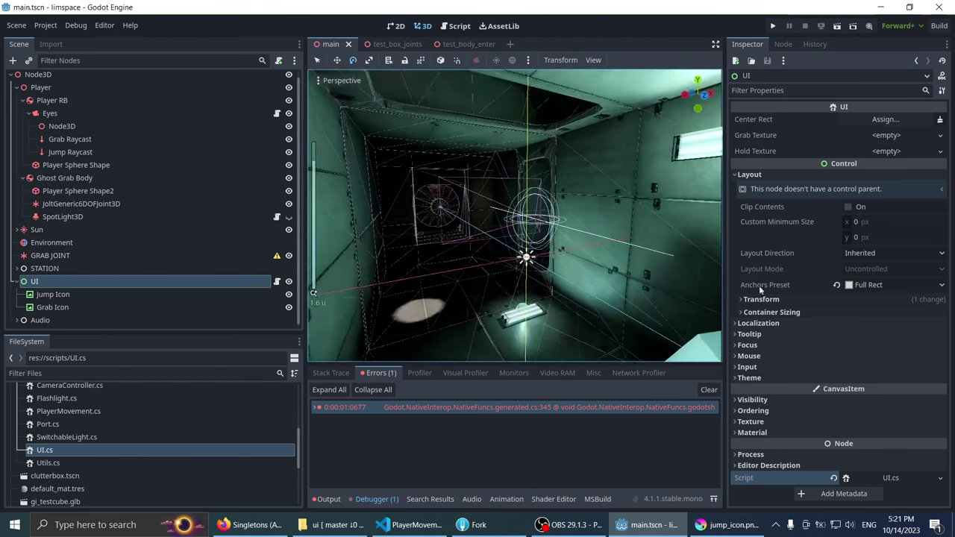
pyautogui.click(773, 25)
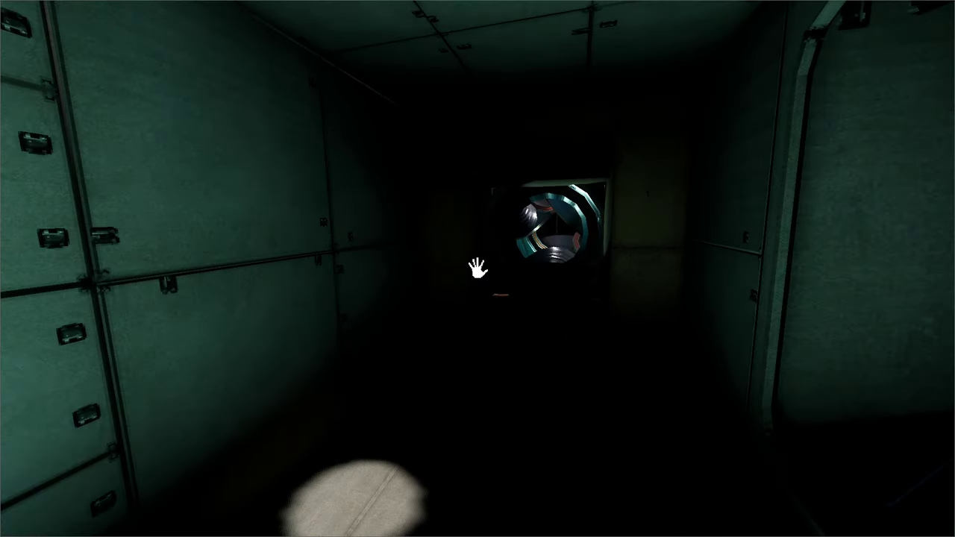
pyautogui.hotkey('alt', 'Tab')
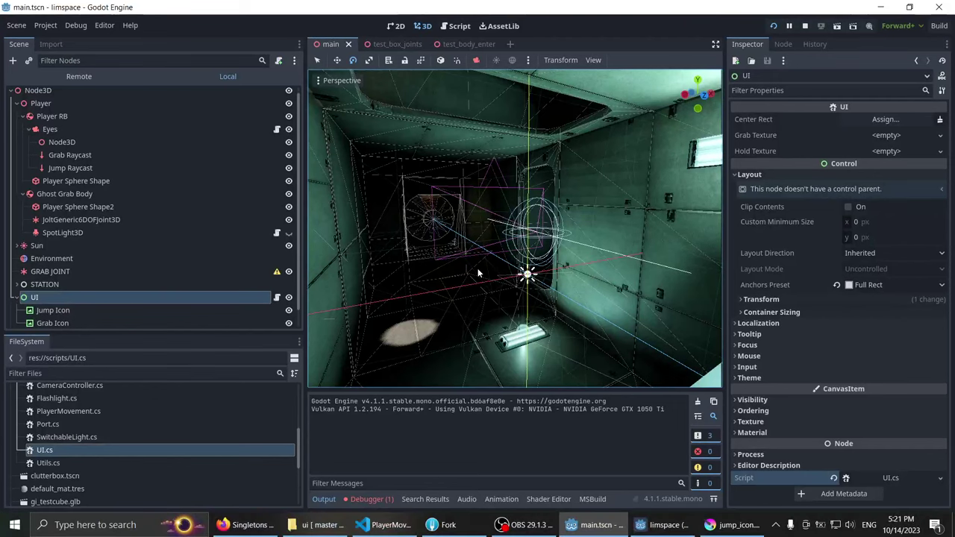
# Step: Show the new run's "/root/UI" node-not-found error and recheck the UI node's script
pyautogui.click(379, 373)
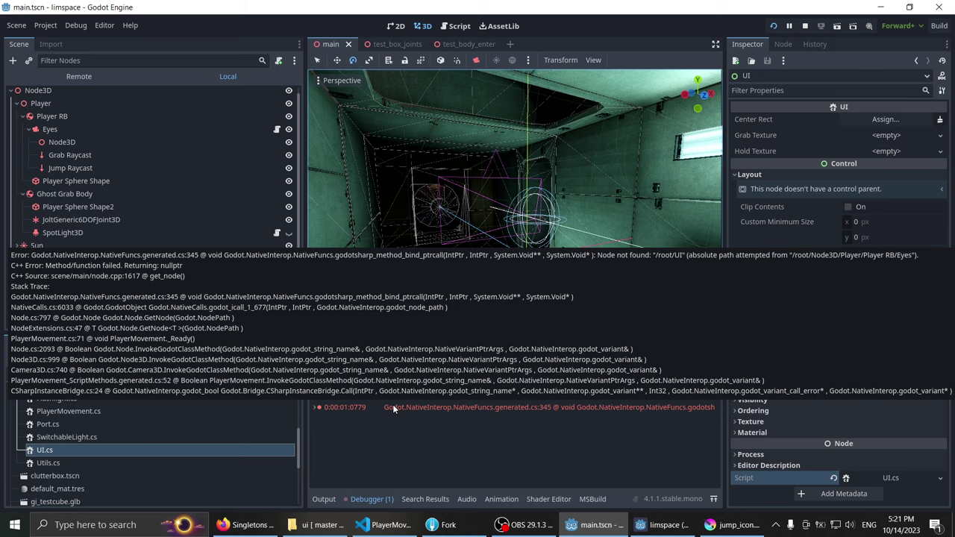
pyautogui.scroll(-1, 49, 285)
pyautogui.click(51, 280)
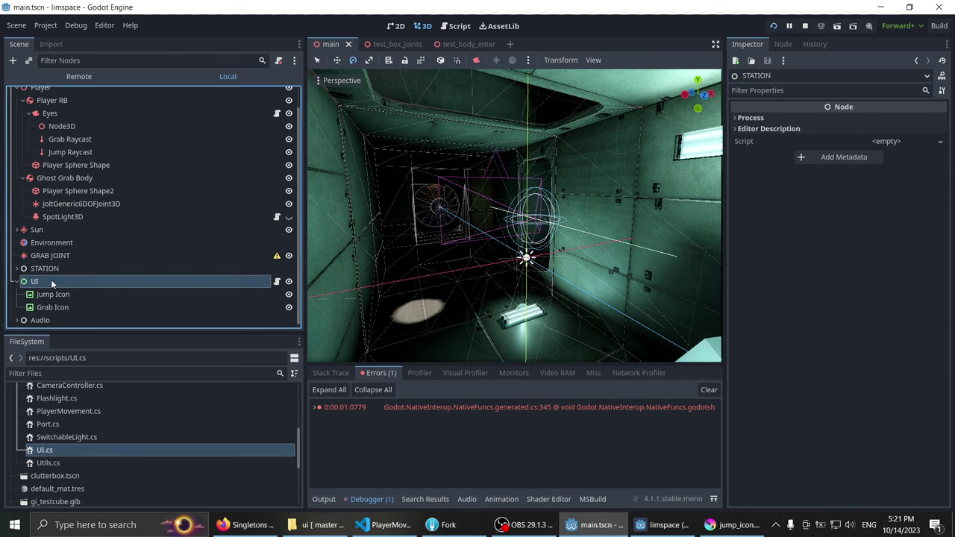
pyautogui.scroll(1, 52, 279)
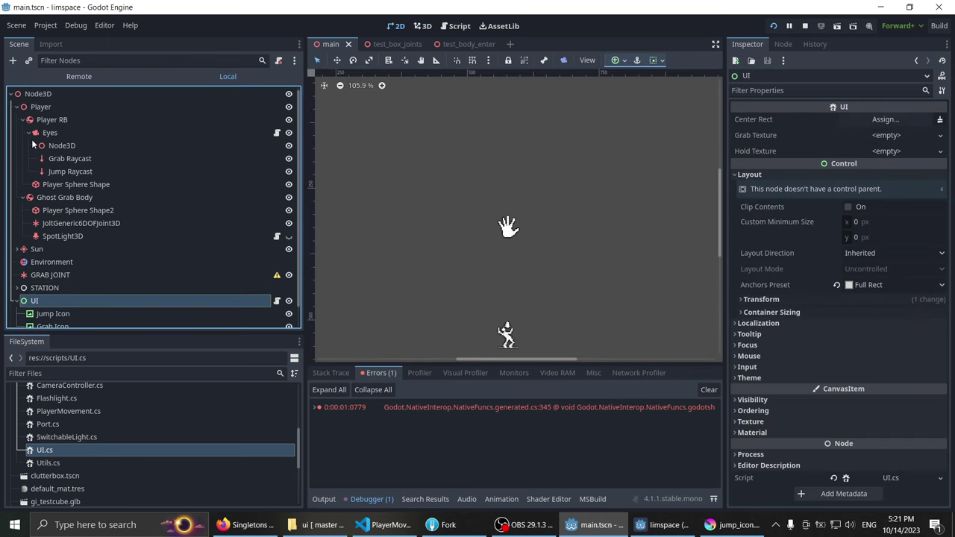
pyautogui.scroll(-1, 30, 105)
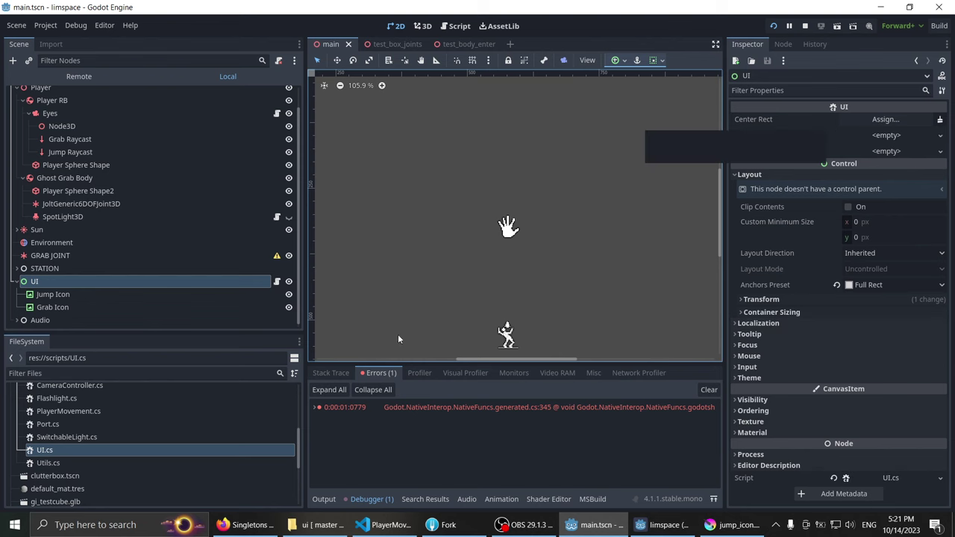
# Step: Recheck the Singletons docs, then select the root Node3D and the Player node
pyautogui.click(245, 527)
pyautogui.scroll(-3, 313, 415)
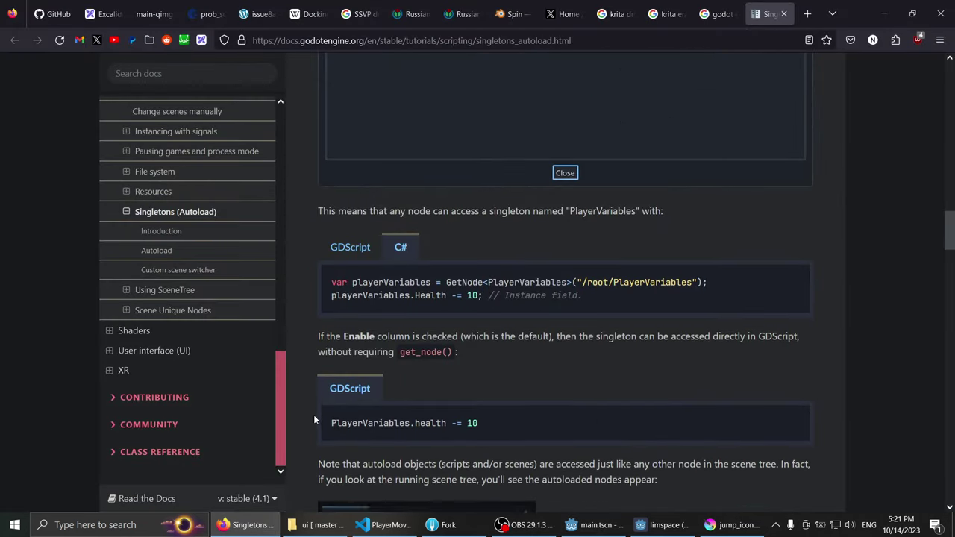
pyautogui.click(254, 526)
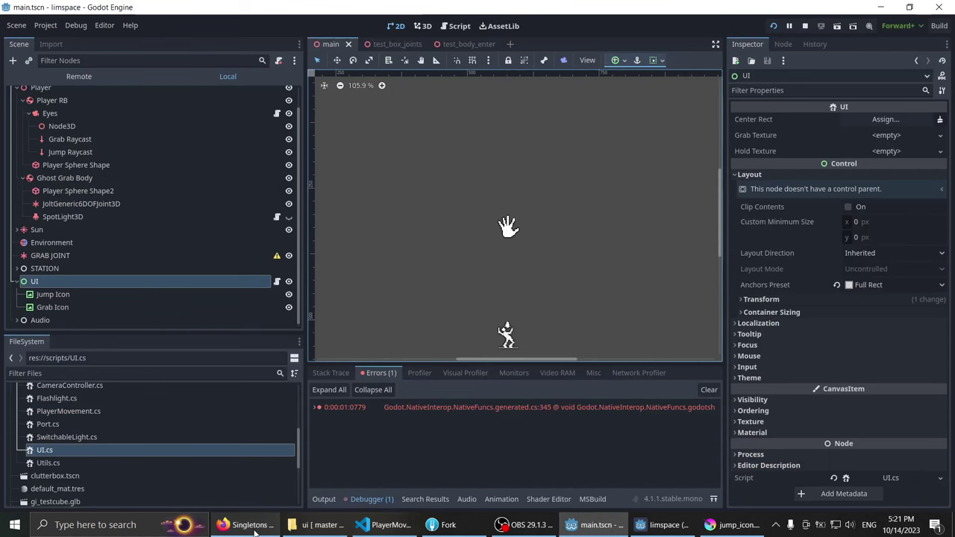
pyautogui.scroll(1, 199, 228)
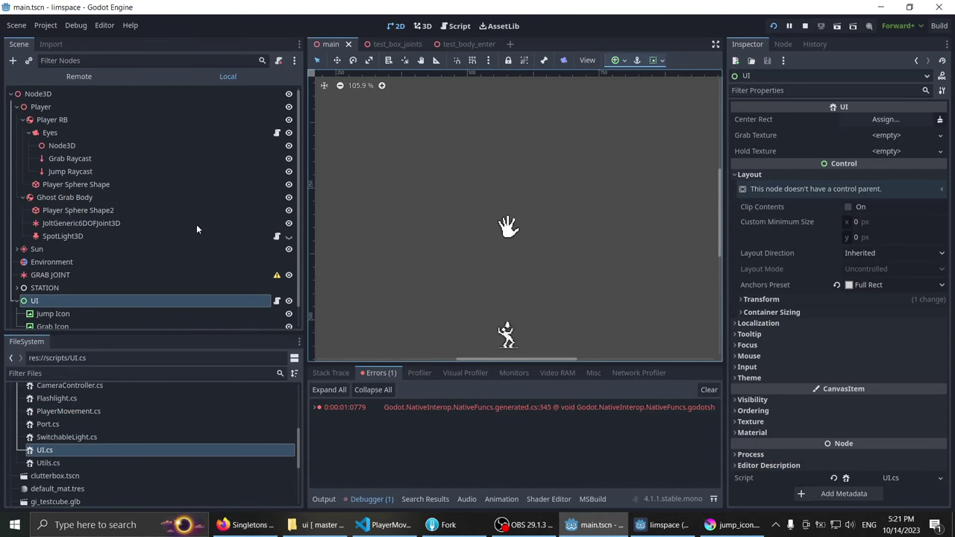
pyautogui.click(41, 94)
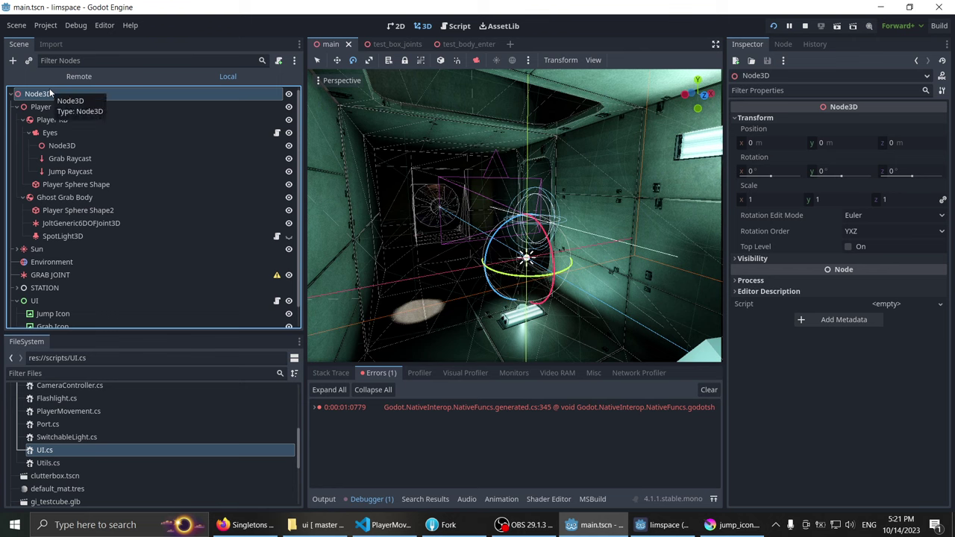
pyautogui.click(40, 107)
pyautogui.moveTo(40, 109); pyautogui.dragTo(47, 96)
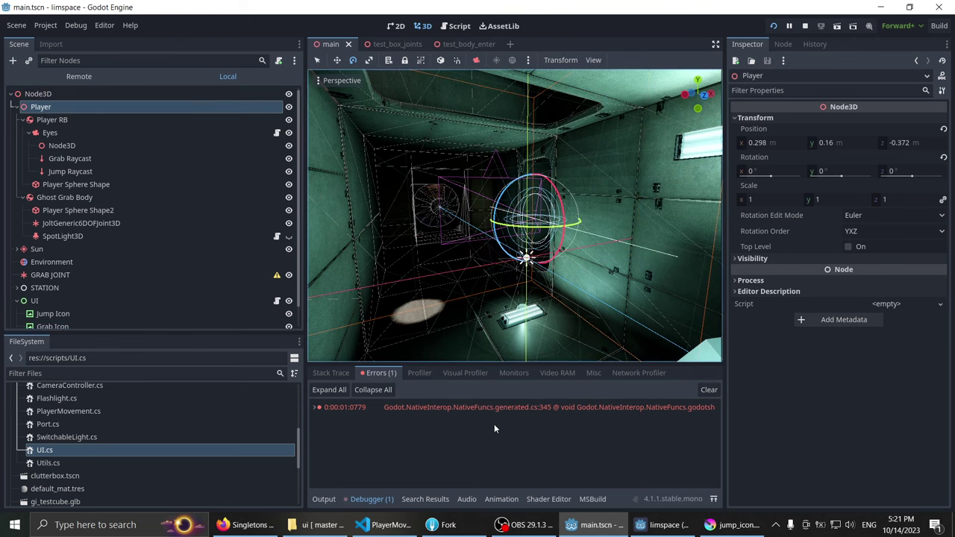
# Step: Abandon the Player node drag and collapse the Player node's children
pyautogui.moveTo(47, 97); pyautogui.dragTo(490, 407)
pyautogui.moveTo(490, 407)
pyautogui.click(21, 109)
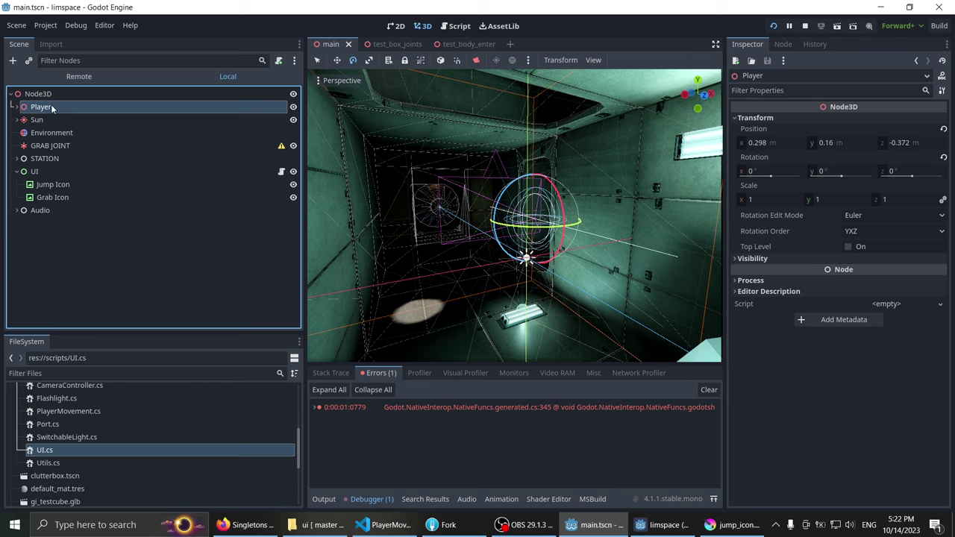
pyautogui.moveTo(52, 112); pyautogui.dragTo(61, 278)
# Step: Select the root Node3D and start renaming it with F2
pyautogui.click(32, 96)
pyautogui.press('Down')
pyautogui.press('Up')
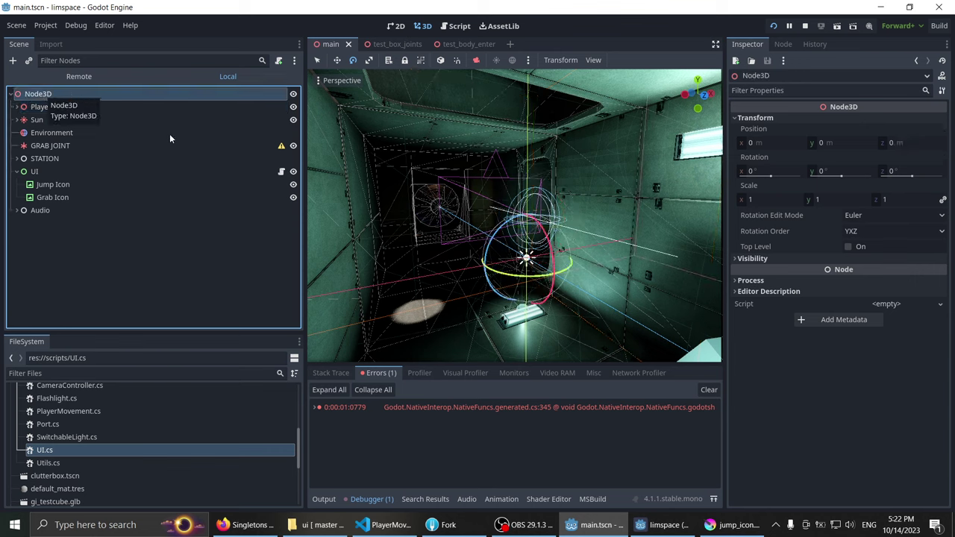
pyautogui.press('F2')
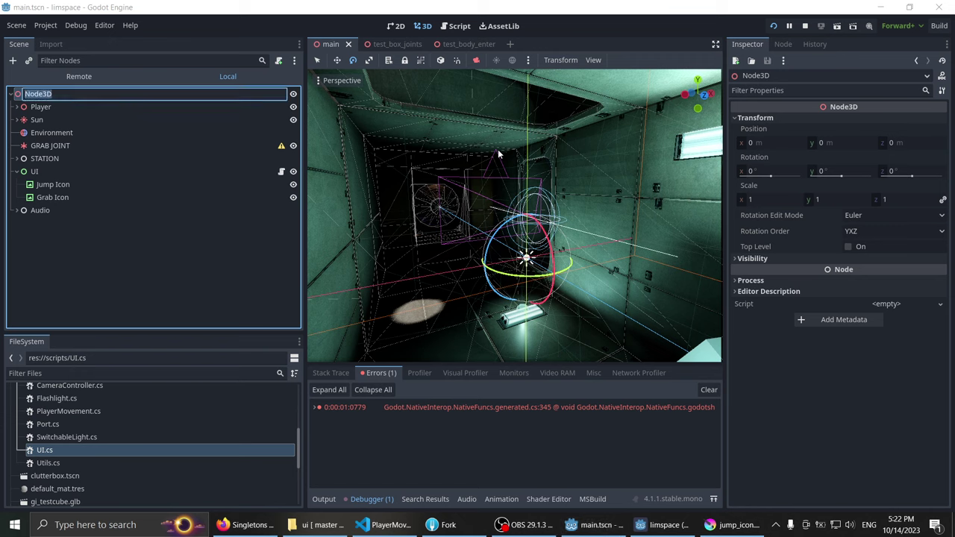
# Step: Rename the scene's root node to 'scene' and expand the Player node
pyautogui.write('m')
pyautogui.press('Return')
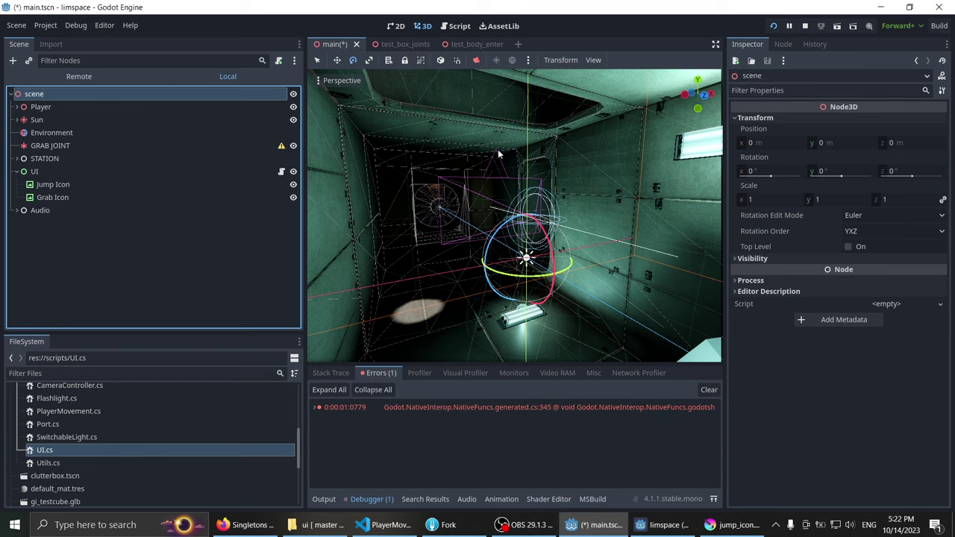
pyautogui.scroll(3, 411, 130)
pyautogui.scroll(2, 412, 130)
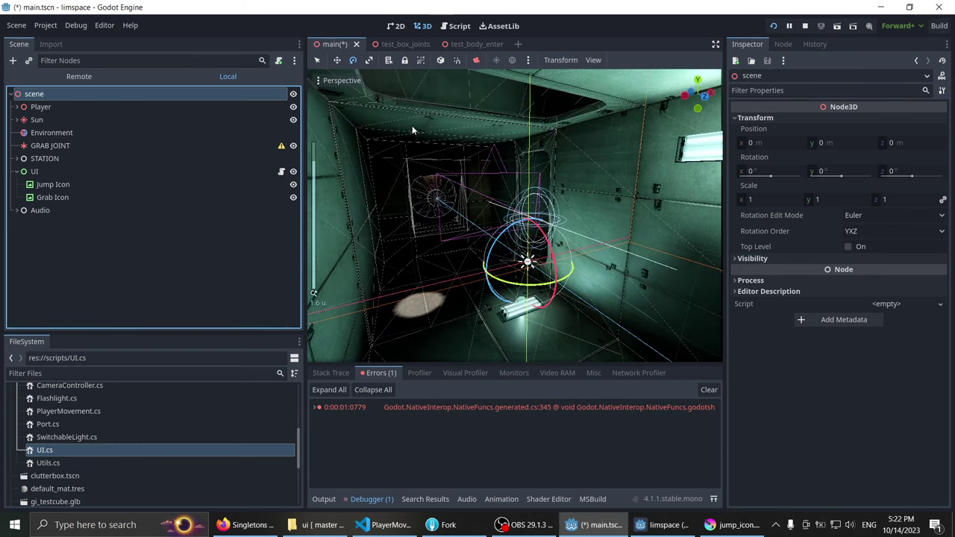
pyautogui.click(41, 106)
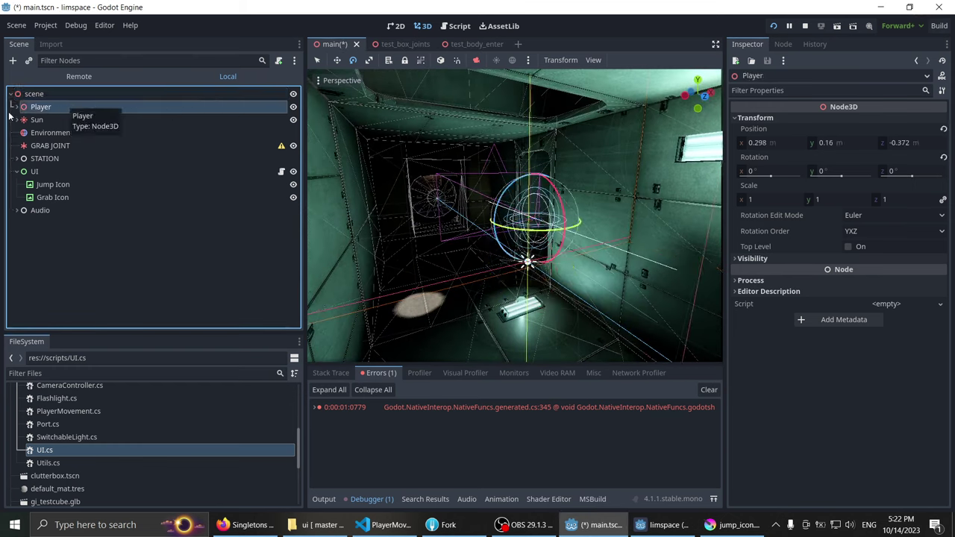
pyautogui.click(17, 106)
# Step: Inspect the Player RB, Eyes, sphere shape, Ghost Grab Body nodes and Eyes' PlayerMovement fields
pyautogui.click(41, 120)
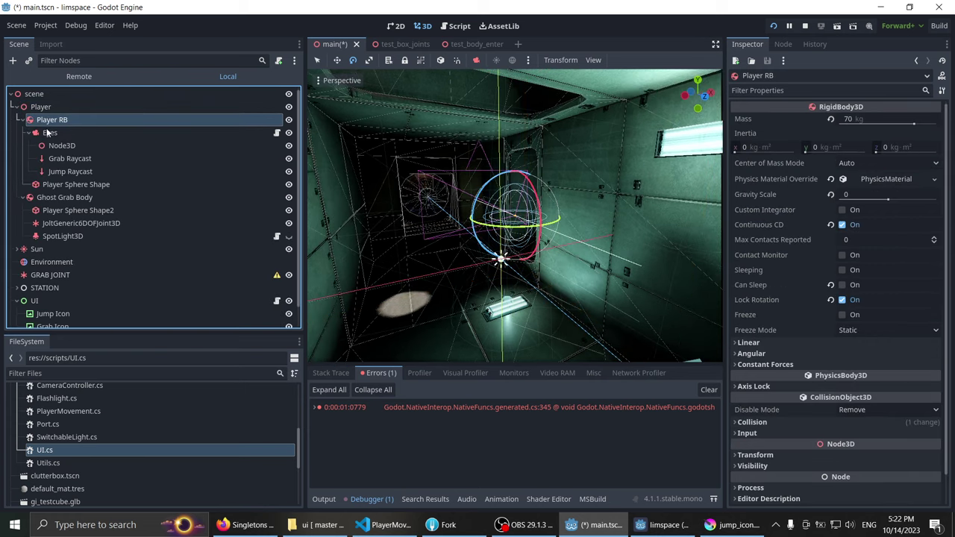
pyautogui.click(48, 132)
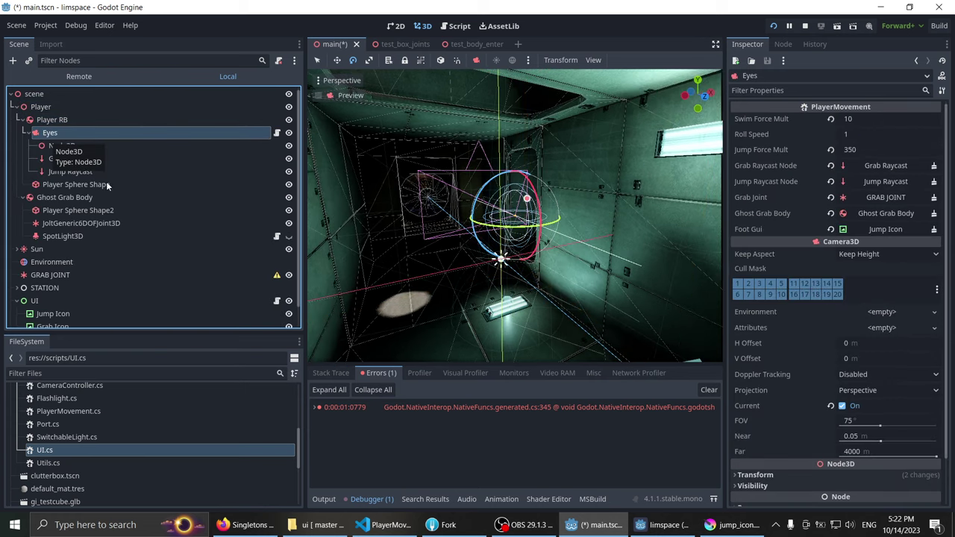
pyautogui.click(100, 191)
pyautogui.click(94, 197)
pyautogui.click(95, 184)
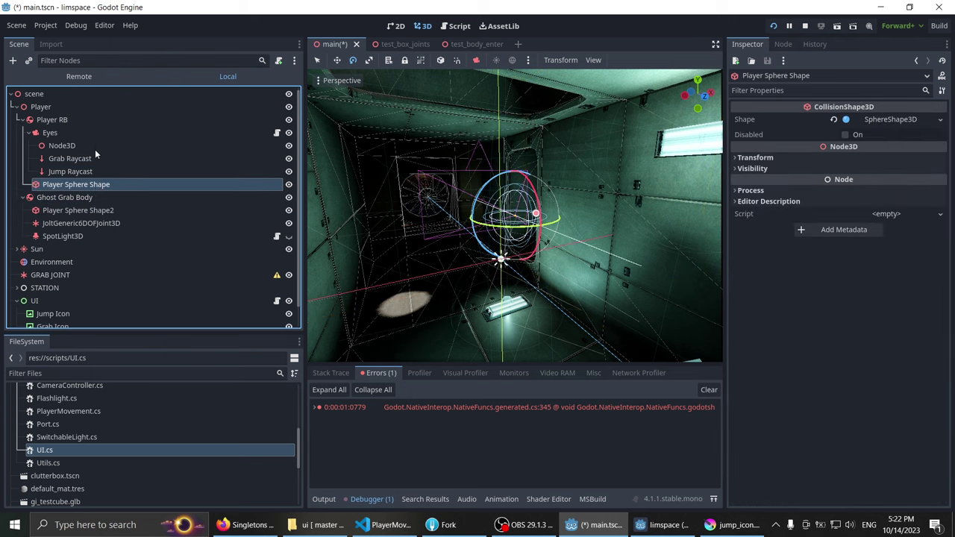
pyautogui.click(95, 146)
pyautogui.click(98, 122)
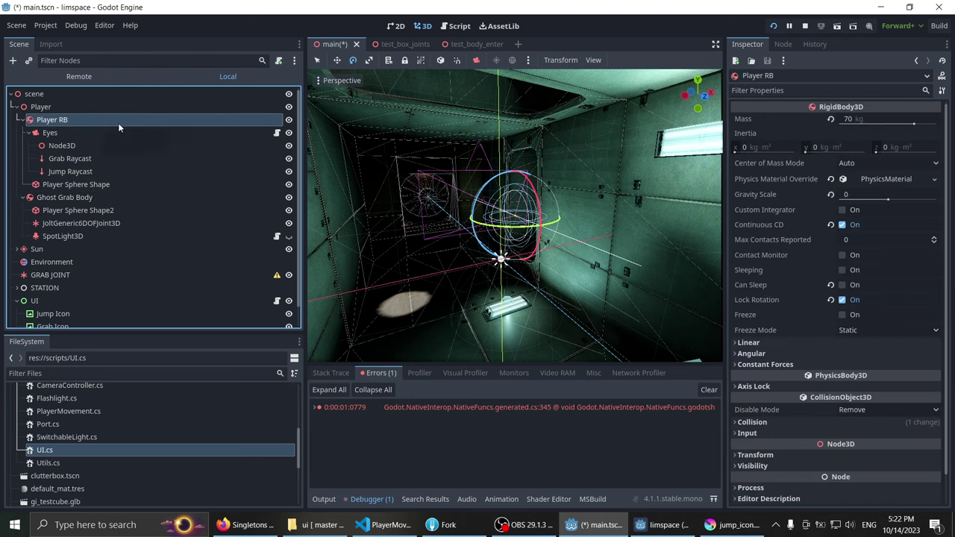
pyautogui.scroll(-1, 811, 225)
pyautogui.scroll(1, 806, 225)
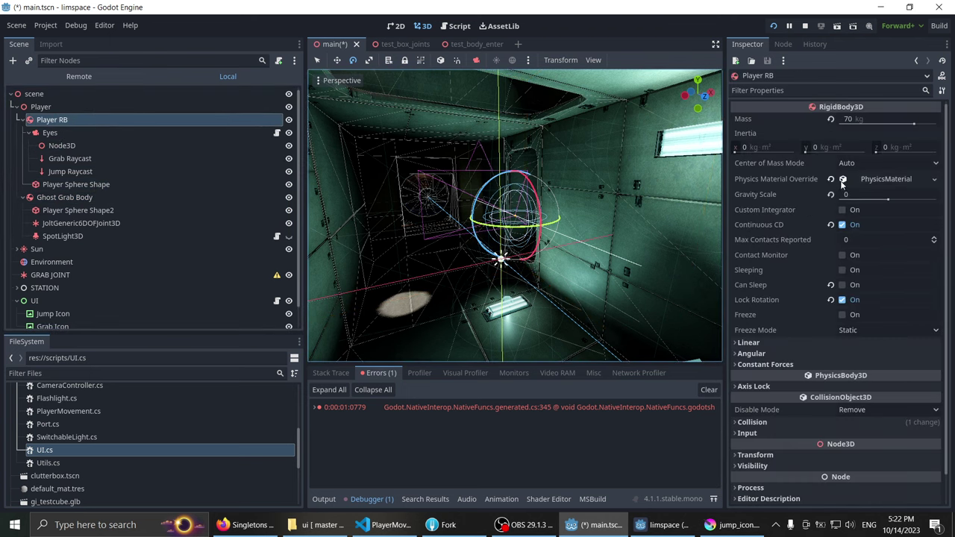
pyautogui.click(119, 132)
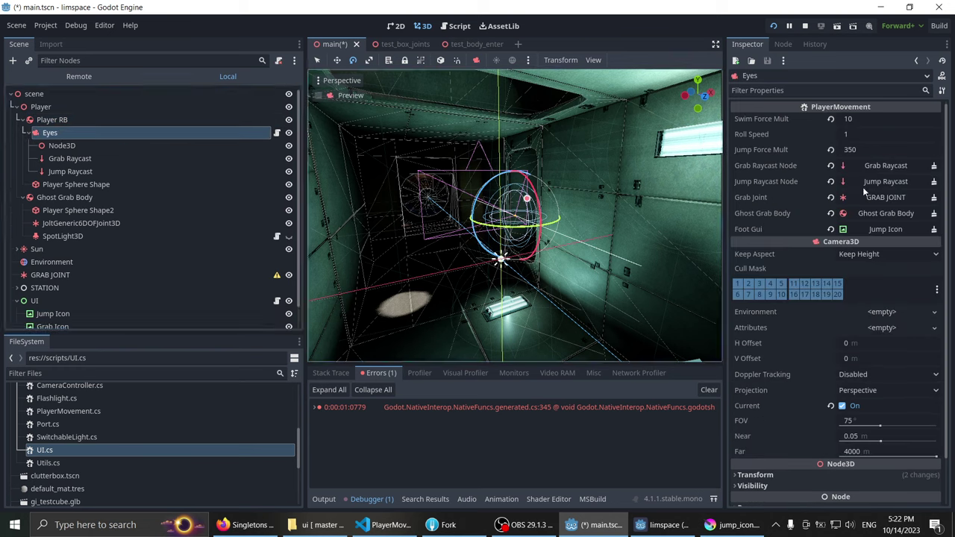
# Step: Save the main scene, check the UI node's properties, and briefly run the game
pyautogui.hotkey('ctrl', 's')
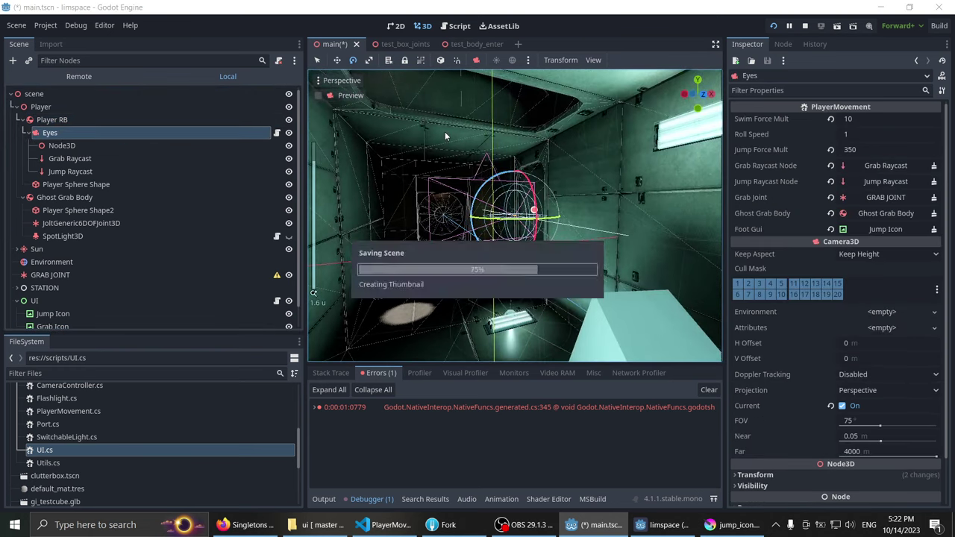
pyautogui.scroll(-1, 119, 232)
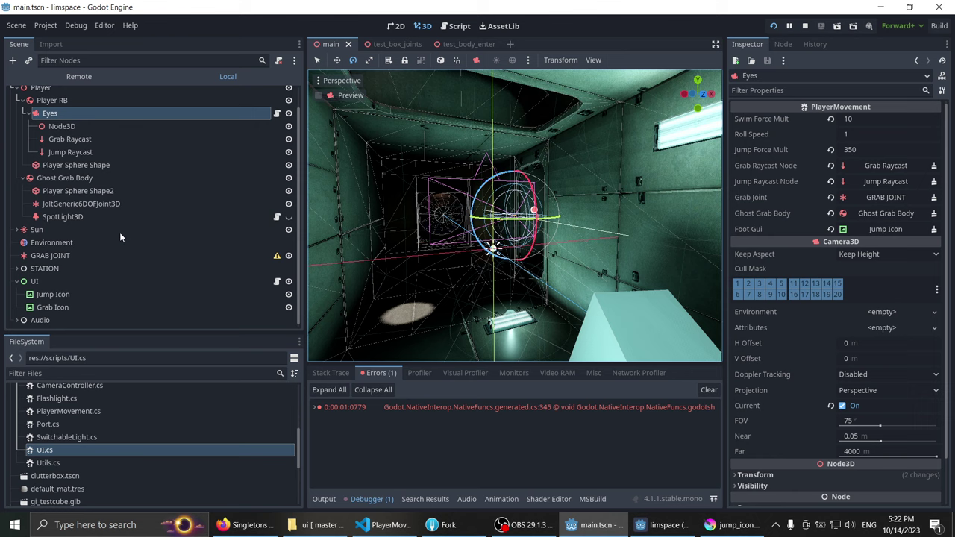
pyautogui.click(92, 281)
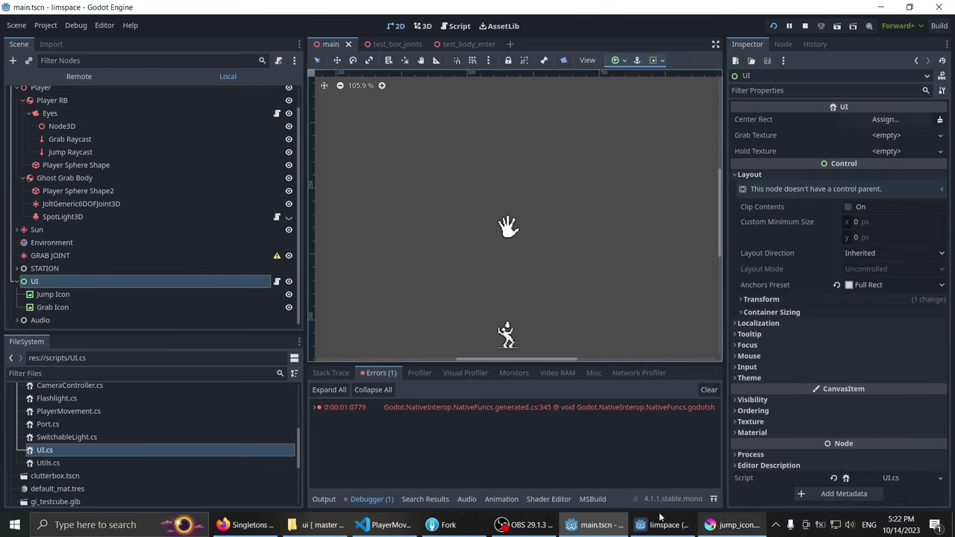
pyautogui.click(661, 524)
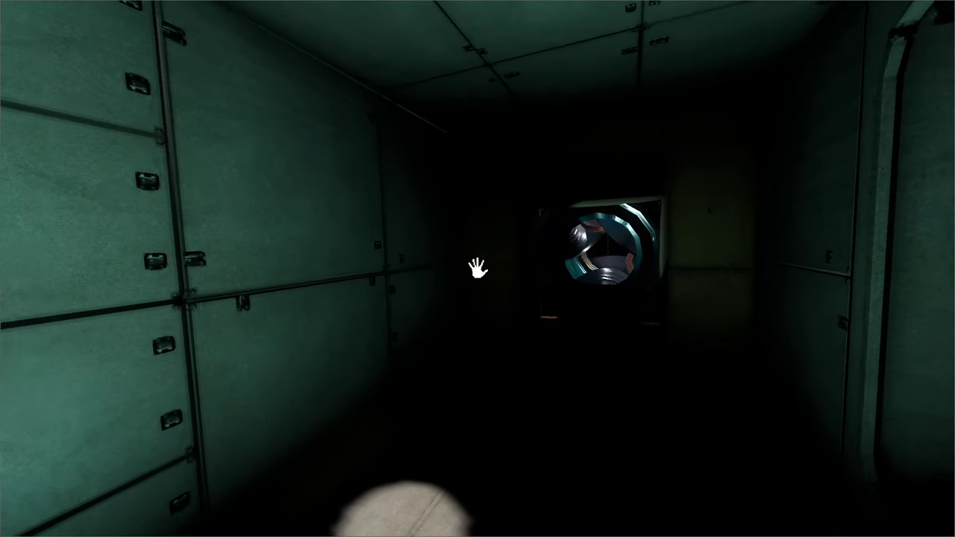
pyautogui.press('Escape')
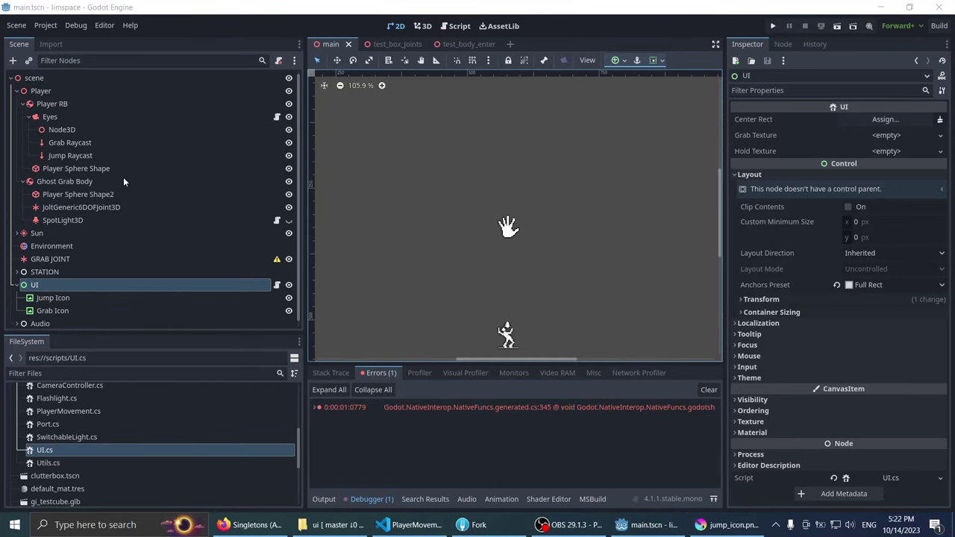
# Step: Change the GetNode path in PlayerMovement.cs to /root/scene/UI and save it
pyautogui.click(409, 524)
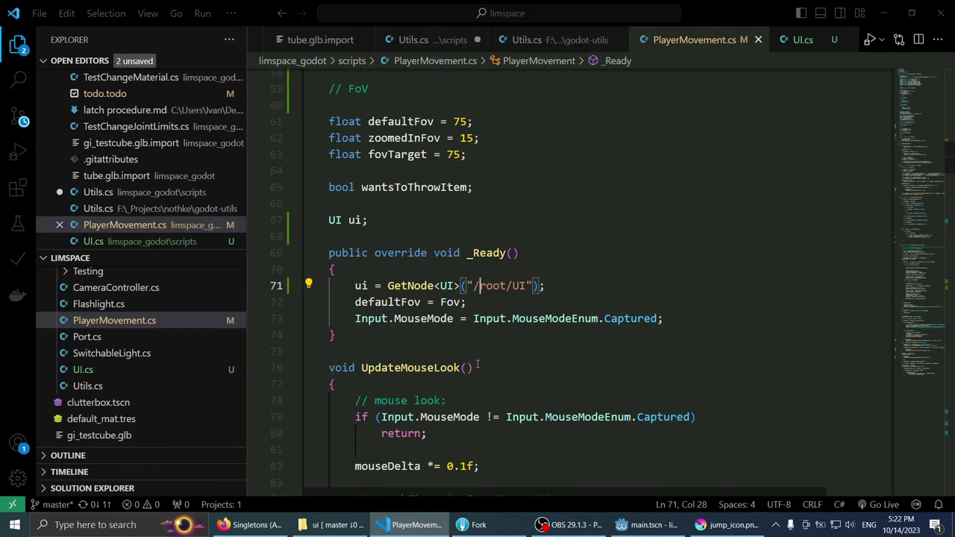
pyautogui.press('Right')
pyautogui.press('Right')
pyautogui.press('Right')
pyautogui.press('Right')
pyautogui.press('Right')
pyautogui.write('scene')
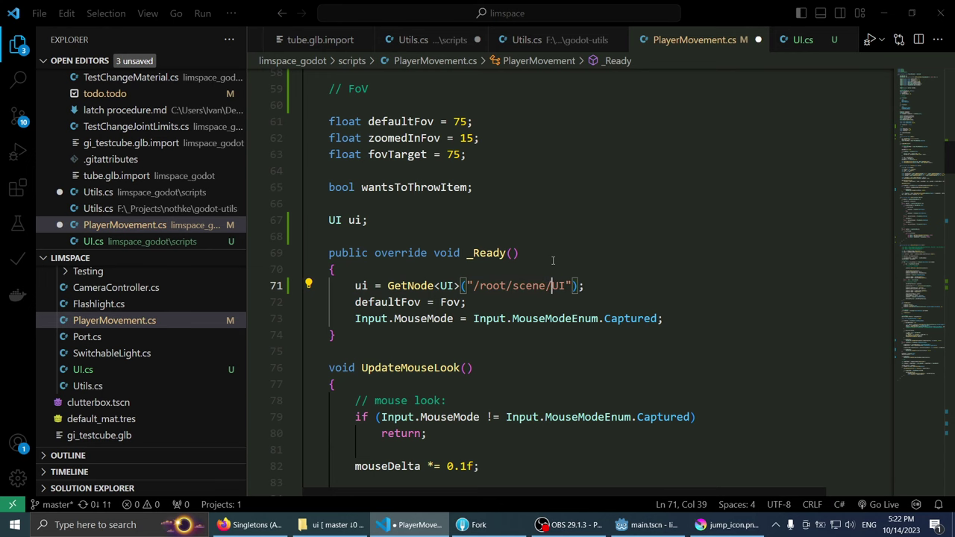
pyautogui.hotkey('ctrl', 's')
pyautogui.hotkey('alt', 'Tab')
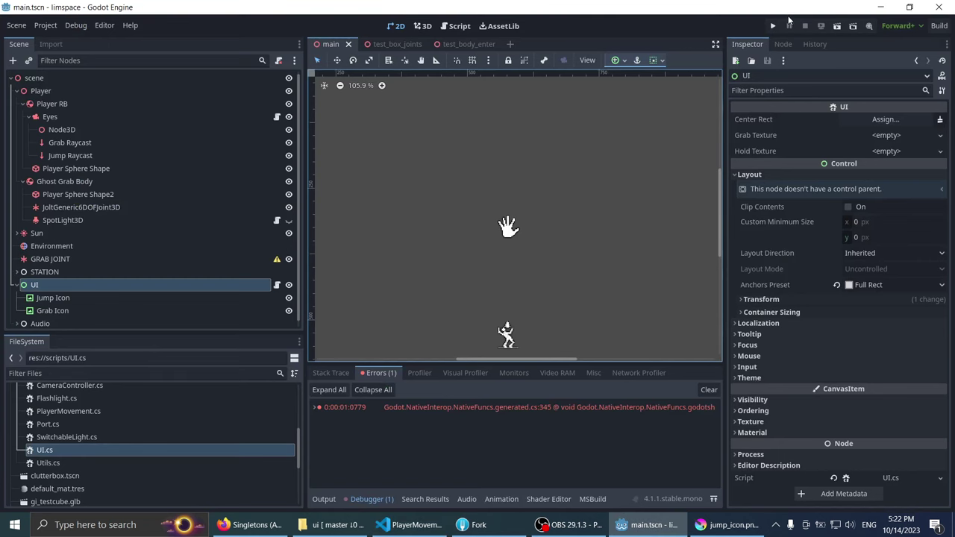
# Step: Run the project twice to check the hand grab icon, closing the game each time
pyautogui.click(772, 25)
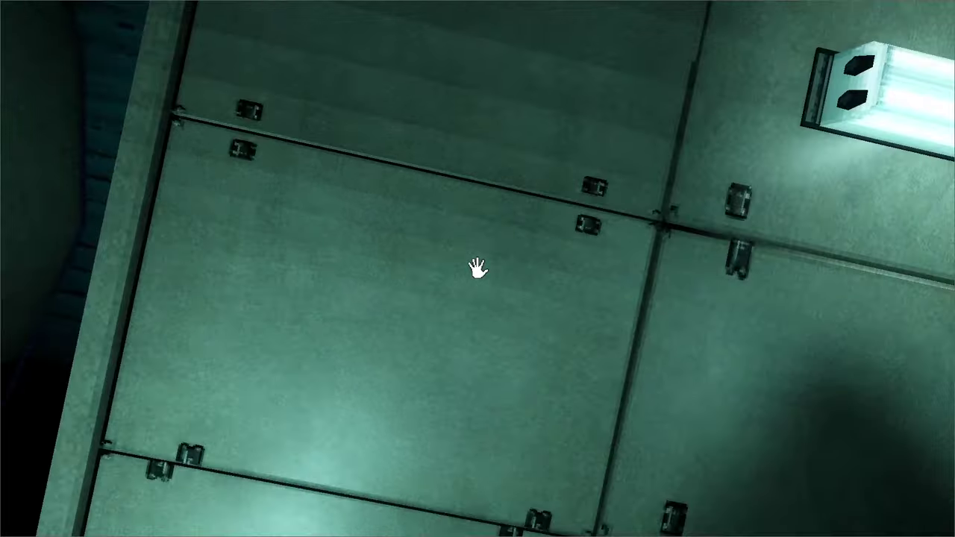
pyautogui.press('Escape')
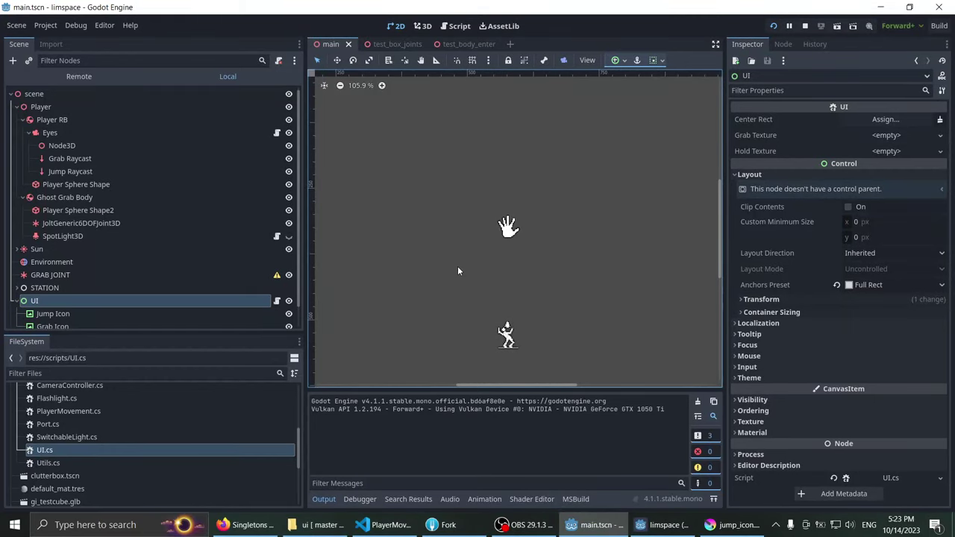
pyautogui.press('F5')
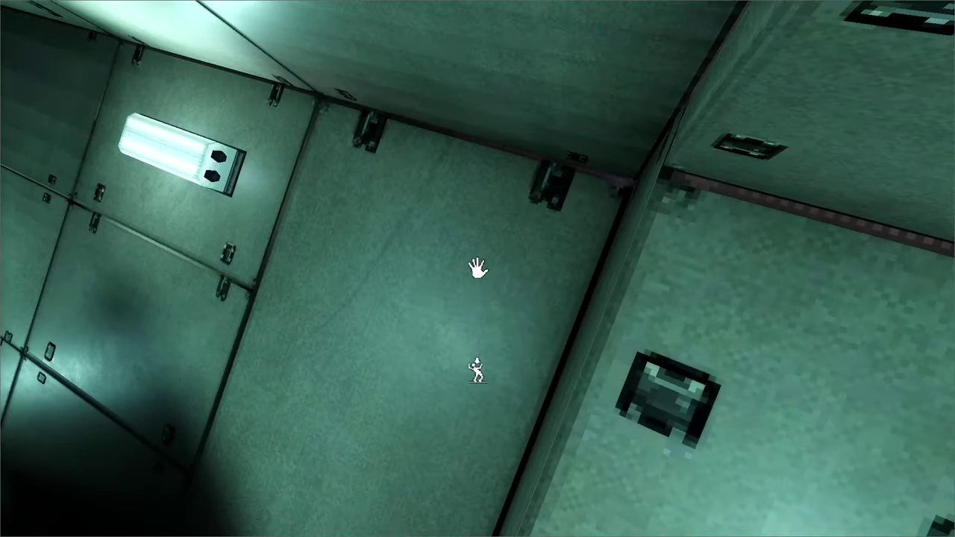
pyautogui.press('Escape')
pyautogui.hotkey('alt', 'Tab')
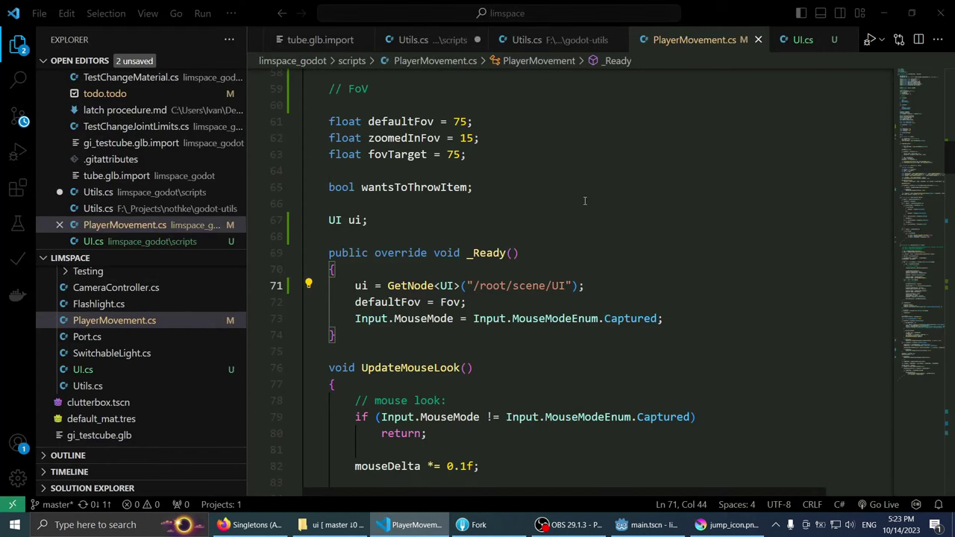
# Step: Cut the GetNode line out of _Ready and open a new line below the ui declaration
pyautogui.hotkey('shift', 'Home')
pyautogui.hotkey('ctrl', 'x')
pyautogui.click(584, 200)
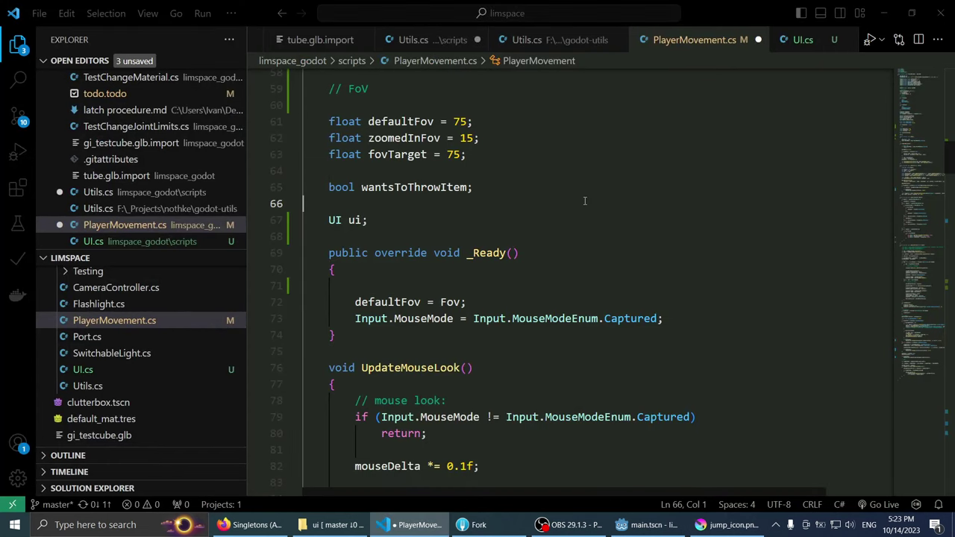
pyautogui.press('Down')
pyautogui.press('End')
pyautogui.press('Return')
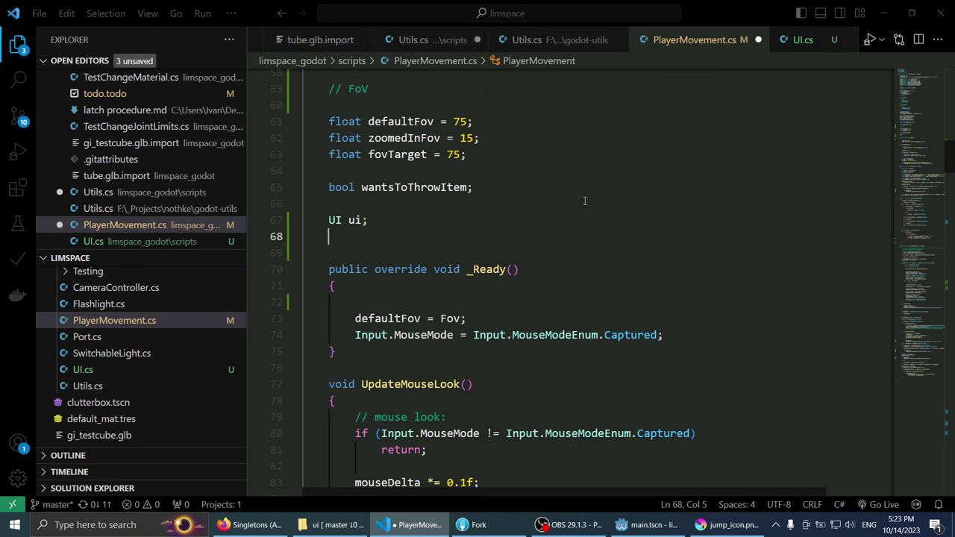
pyautogui.write('UI UI')
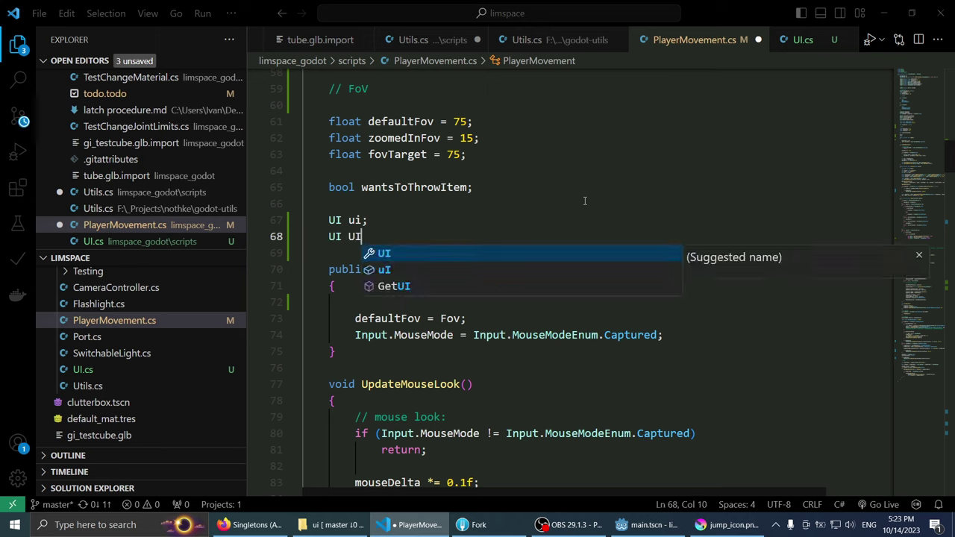
pyautogui.press('BackSpace')
pyautogui.press('BackSpace')
pyautogui.write('UI')
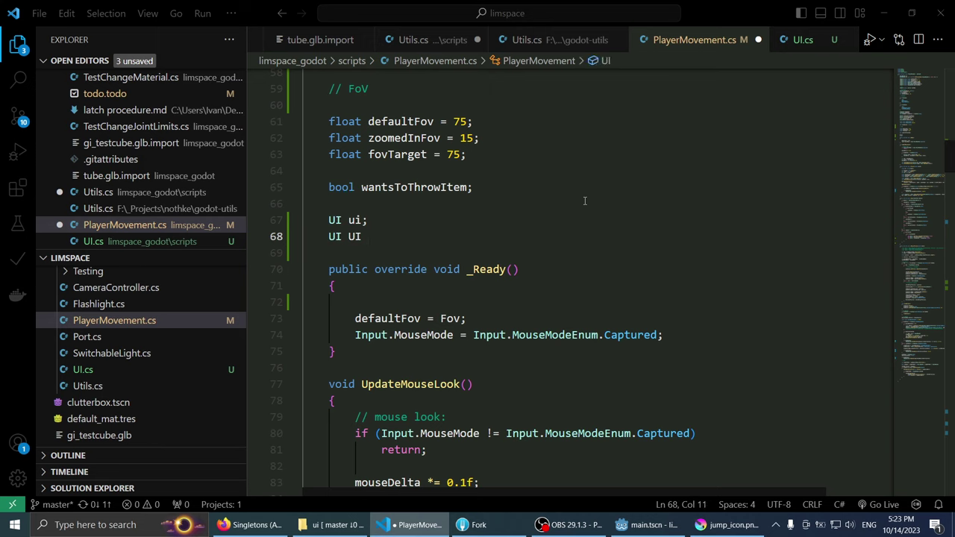
pyautogui.scroll(3, 582, 208)
pyautogui.scroll(-3, 569, 233)
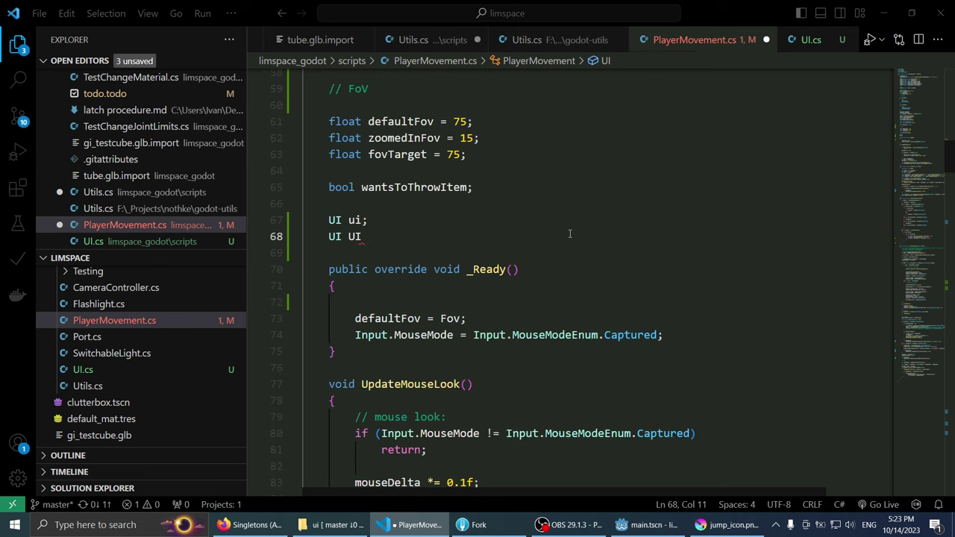
pyautogui.scroll(1, 569, 233)
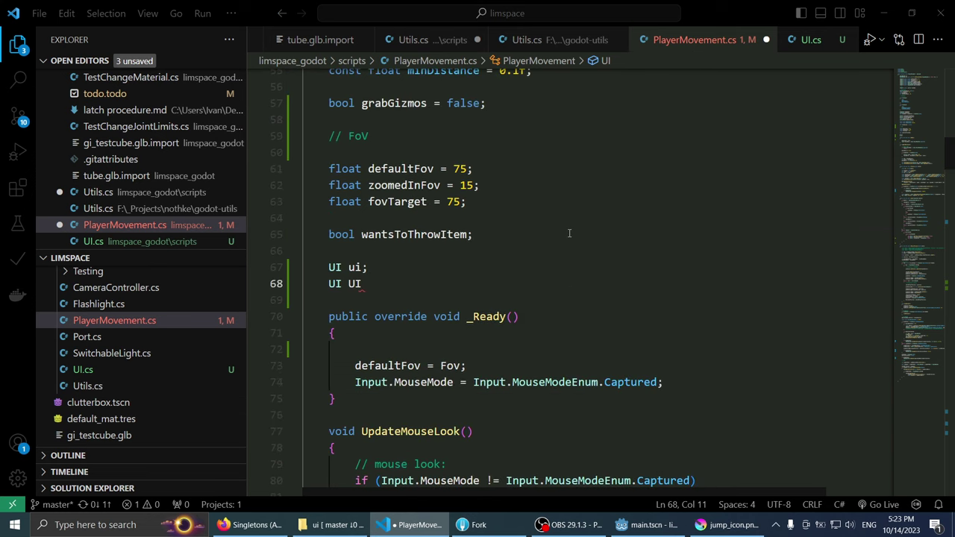
pyautogui.press('BackSpace')
pyautogui.press('BackSpace')
pyautogui.press('BackSpace')
pyautogui.write('UI')
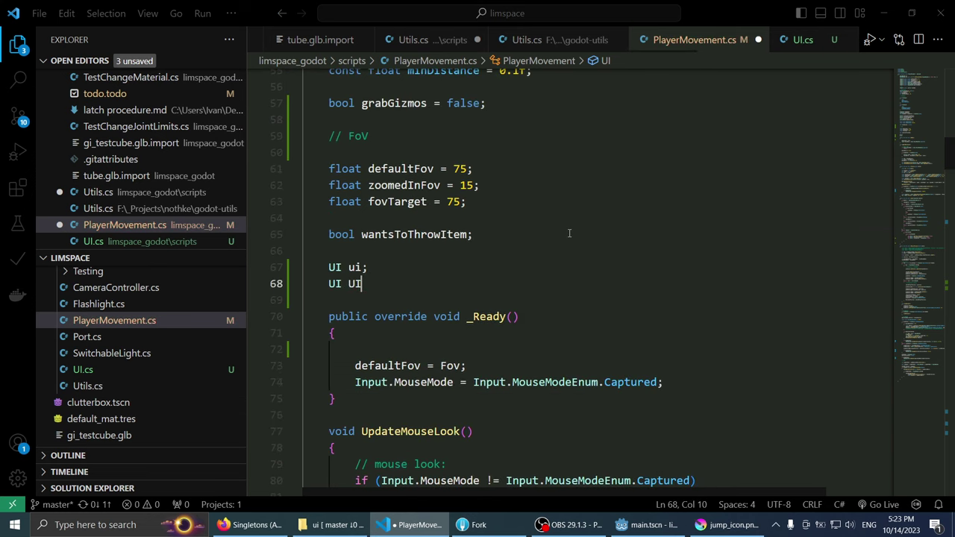
pyautogui.scroll(1, 572, 234)
pyautogui.scroll(-2, 568, 232)
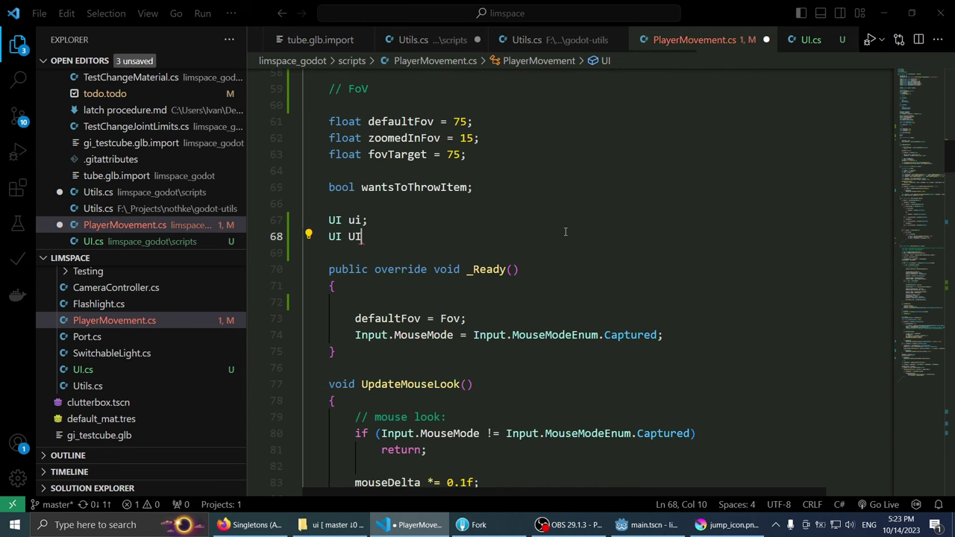
pyautogui.hotkey('shift', 'Home')
pyautogui.press('BackSpace')
# Step: Turn the pasted line into a UI property: UI UI => GetNode<UI>("/root/scene/UI")
pyautogui.hotkey('ctrl', 'v')
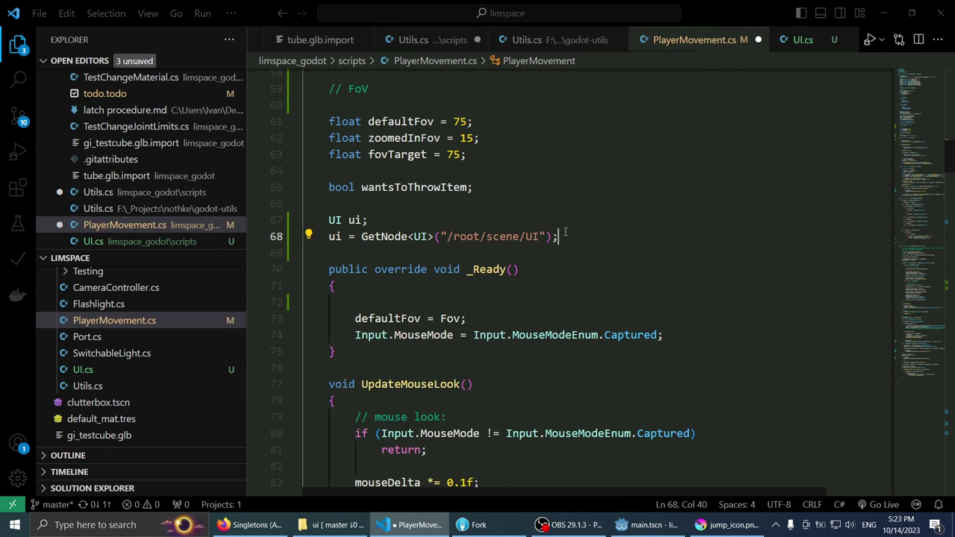
pyautogui.press('Home')
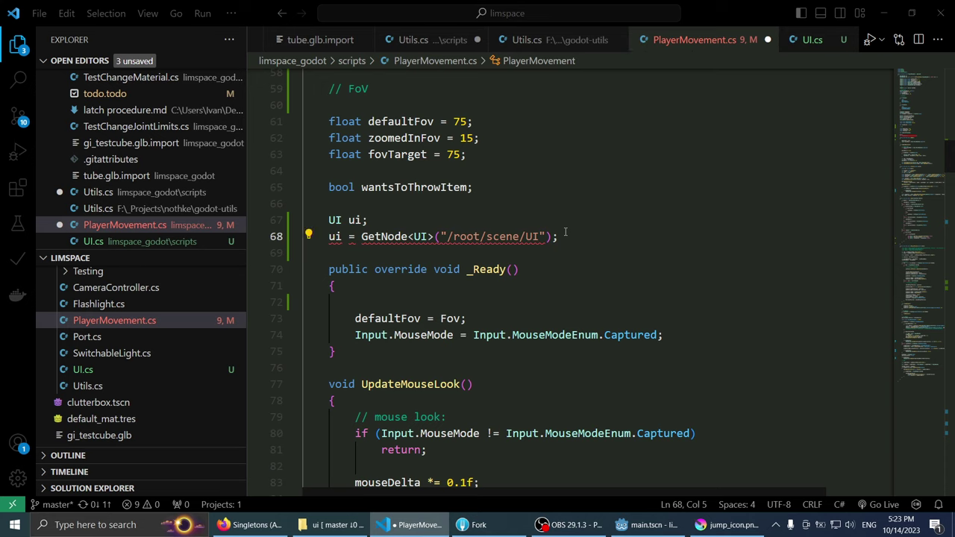
pyautogui.write('UI')
pyautogui.press('Delete')
pyautogui.press('Delete')
pyautogui.write('UI =')
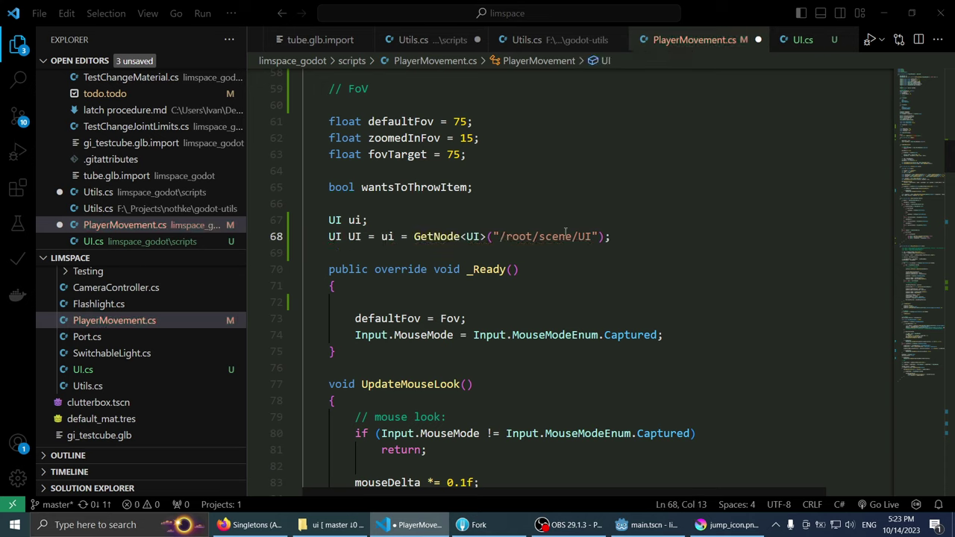
pyautogui.press('BackSpace')
pyautogui.press('Delete')
pyautogui.write('>')
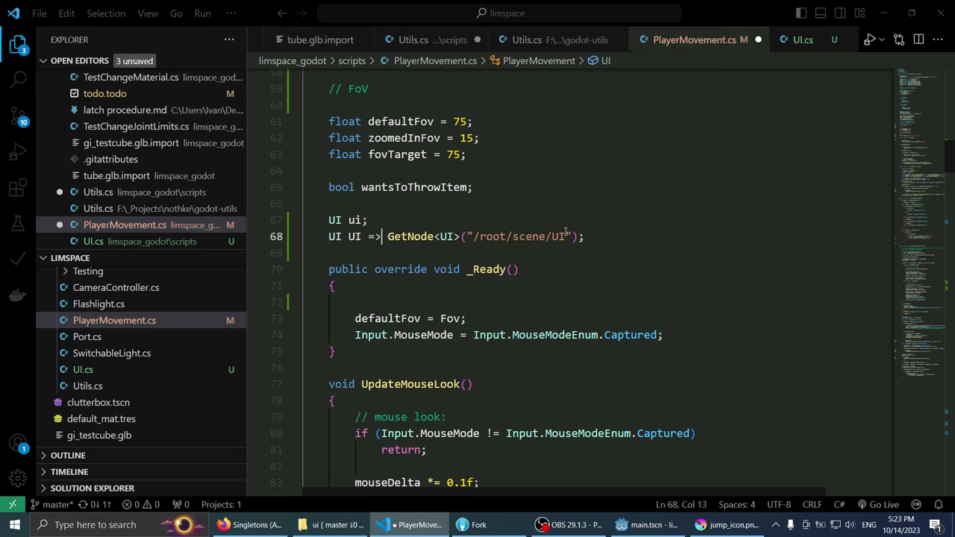
pyautogui.press('End')
pyautogui.press('Left')
pyautogui.press('Left')
pyautogui.press('Left')
pyautogui.press('Left')
pyautogui.press('Left')
pyautogui.press('Left')
pyautogui.press('Left')
pyautogui.press('Left')
pyautogui.press('Left')
pyautogui.press('End')
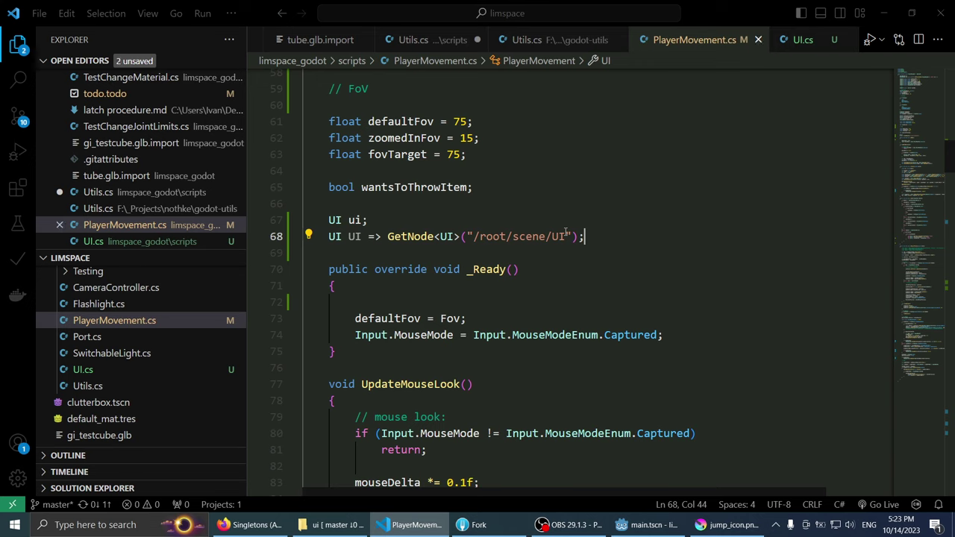
# Step: Add ui = UI; at the start of _Ready and save PlayerMovement.cs
pyautogui.press('Down')
pyautogui.press('Down')
pyautogui.press('Down')
pyautogui.press('Down')
pyautogui.write('io')
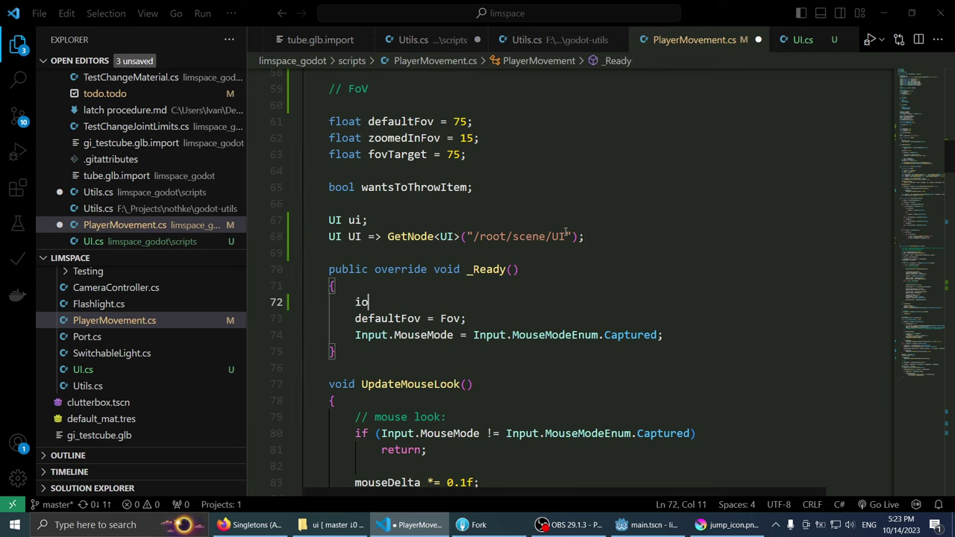
pyautogui.press('BackSpace')
pyautogui.press('BackSpace')
pyautogui.write('ui = UI')
pyautogui.write(';')
pyautogui.press('Up')
pyautogui.press('Up')
pyautogui.press('Up')
pyautogui.press('Up')
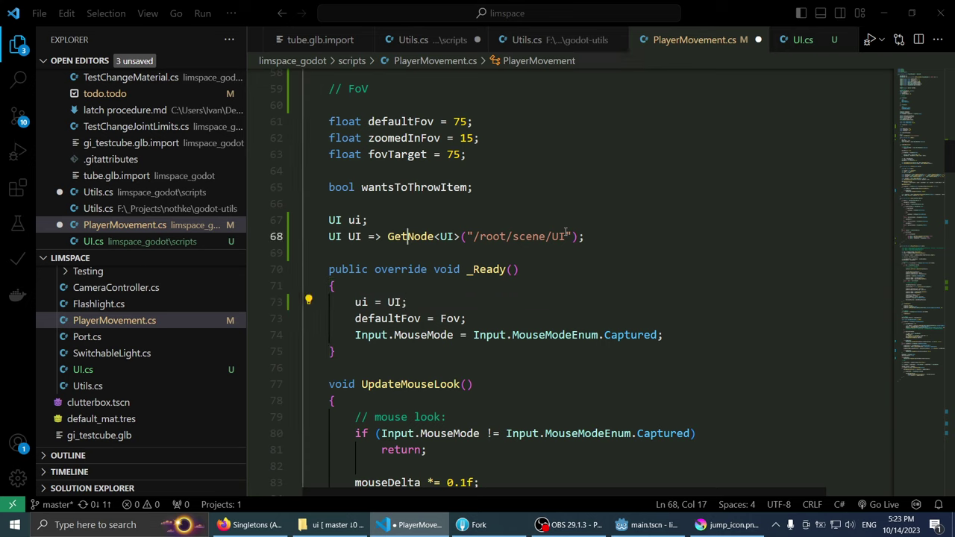
pyautogui.press('Home')
pyautogui.press('End')
pyautogui.hotkey('ctrl', 's')
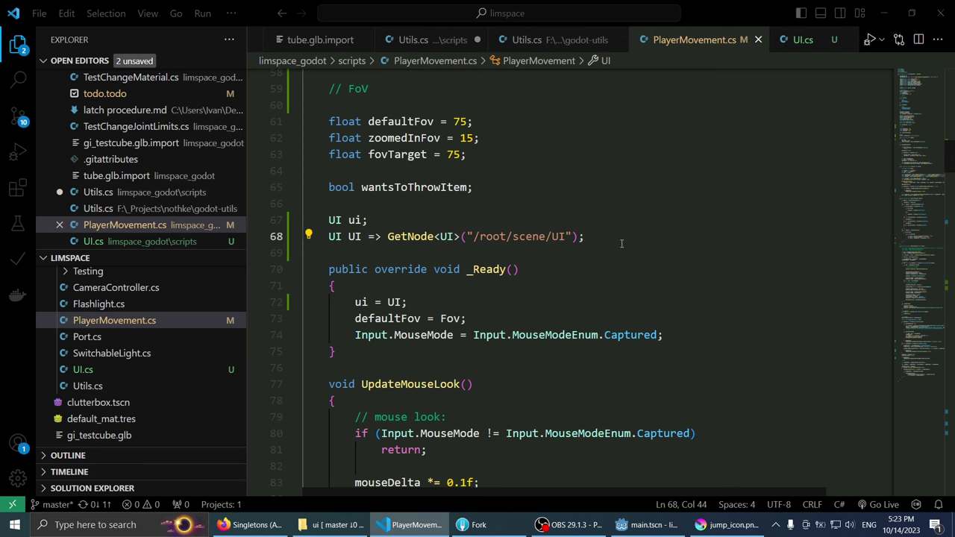
# Step: Review the field declarations and the new UI property, returning to the ui = UI; line
pyautogui.scroll(1, 620, 243)
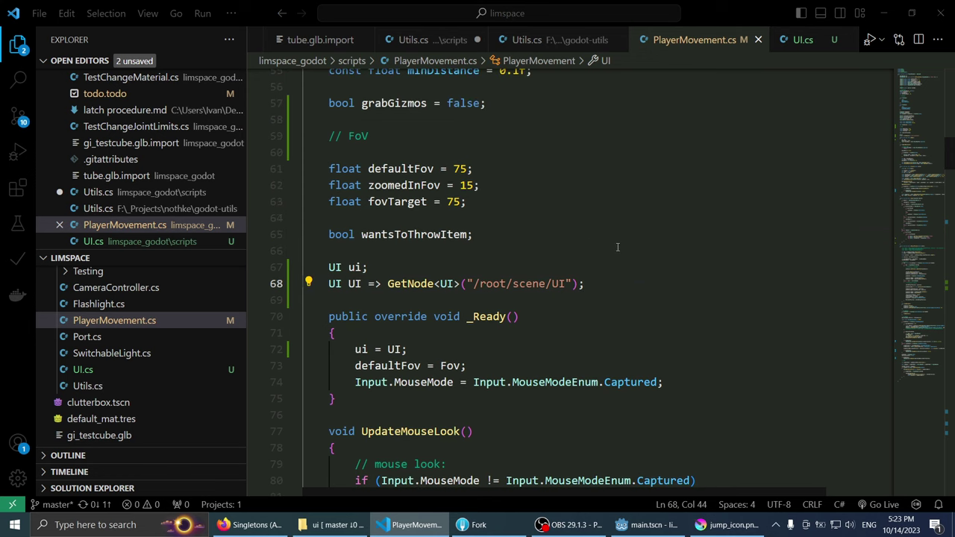
pyautogui.scroll(5, 616, 247)
pyautogui.scroll(8, 617, 247)
pyautogui.scroll(-9, 464, 314)
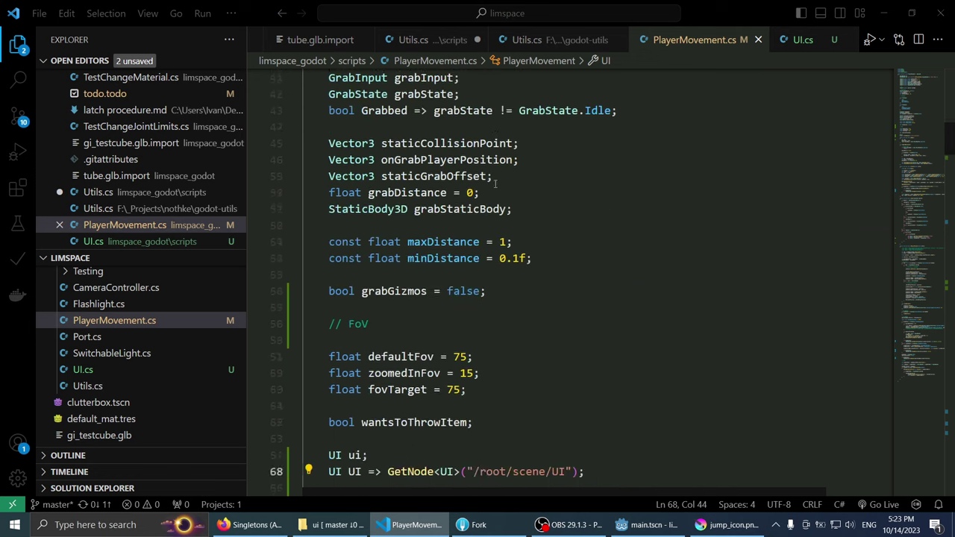
pyautogui.scroll(-3, 464, 314)
pyautogui.click(491, 281)
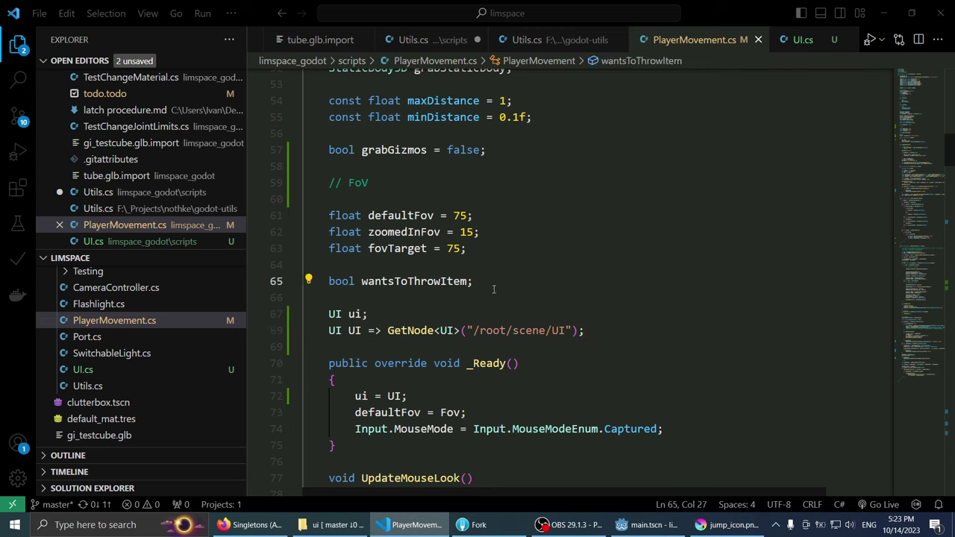
pyautogui.scroll(2, 224, 339)
pyautogui.scroll(-3, 128, 335)
pyautogui.scroll(1, 131, 336)
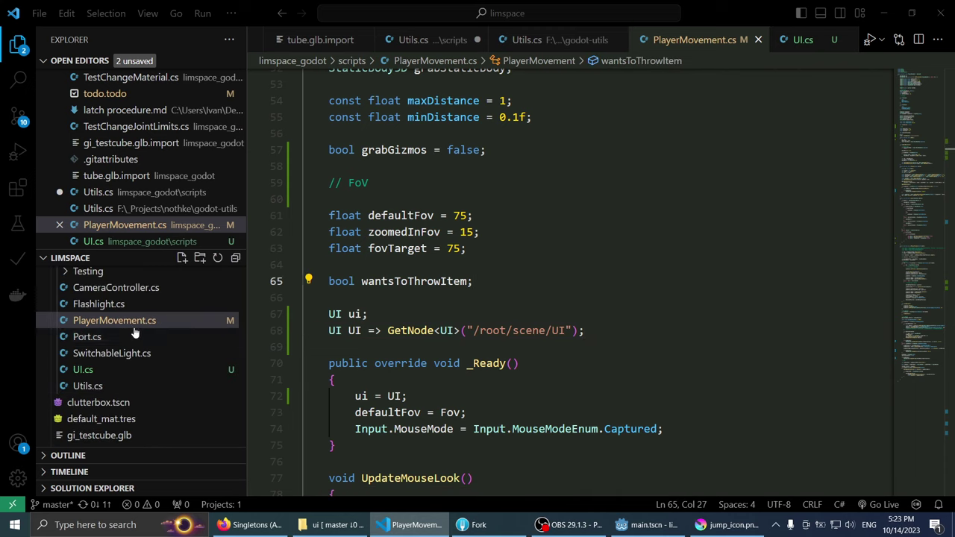
pyautogui.scroll(2, 134, 333)
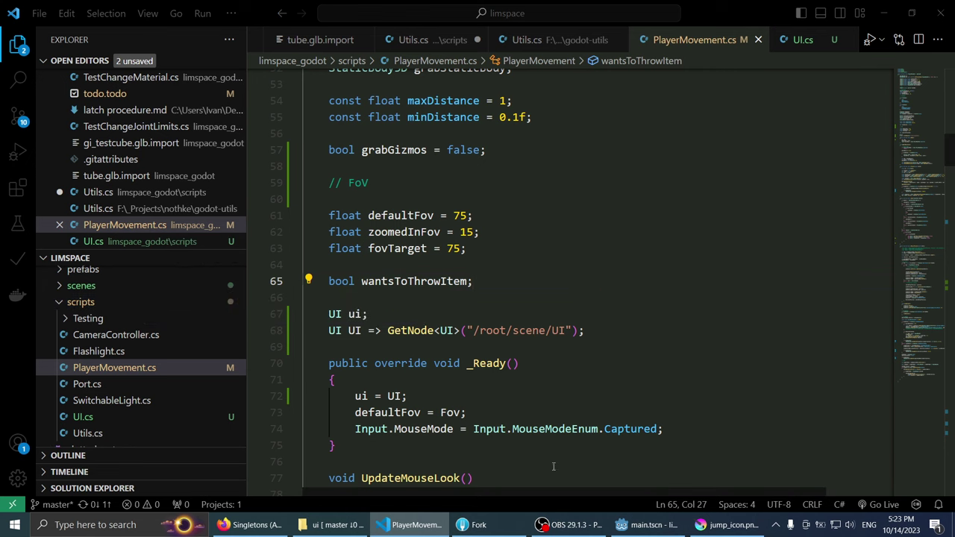
pyautogui.click(406, 524)
pyautogui.click(407, 525)
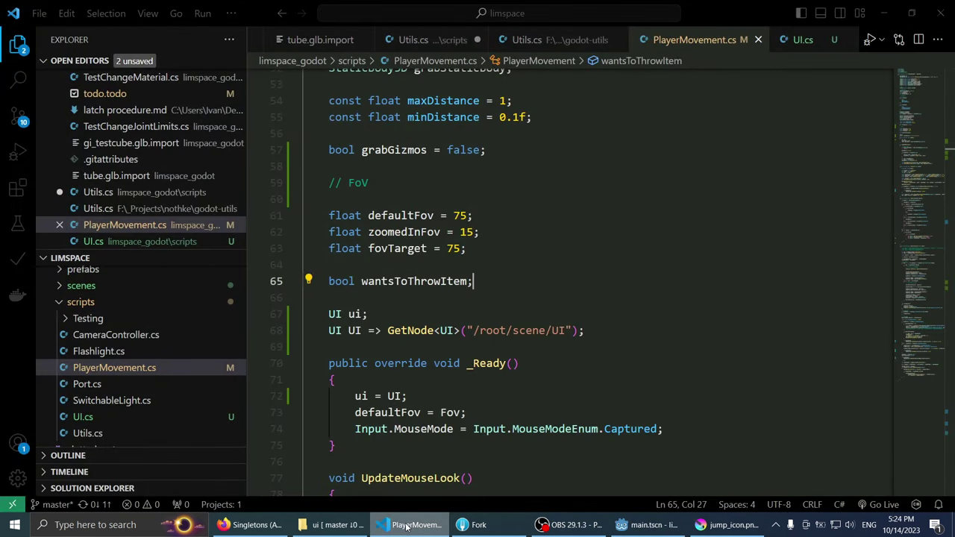
pyautogui.click(558, 329)
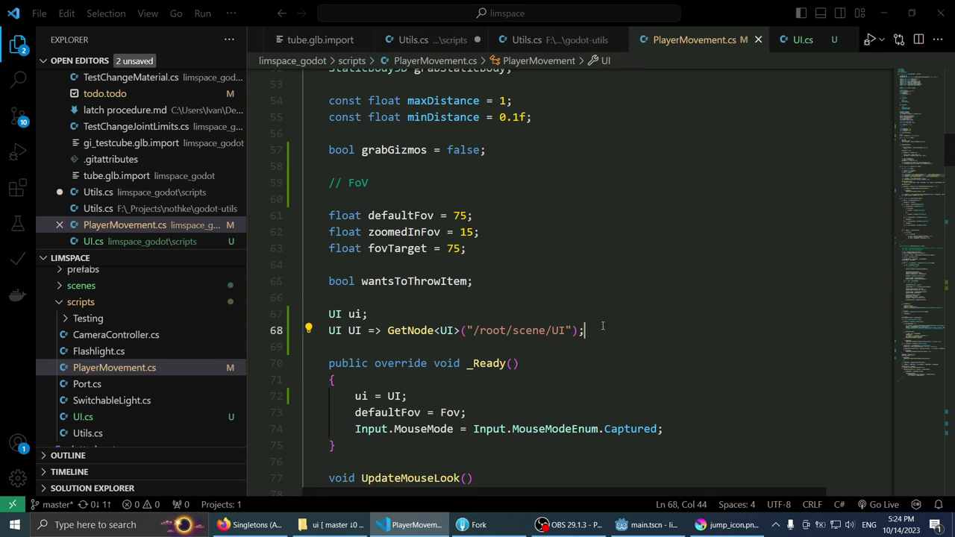
pyautogui.press('Up')
pyautogui.press('Up')
pyautogui.press('Up')
pyautogui.press('Up')
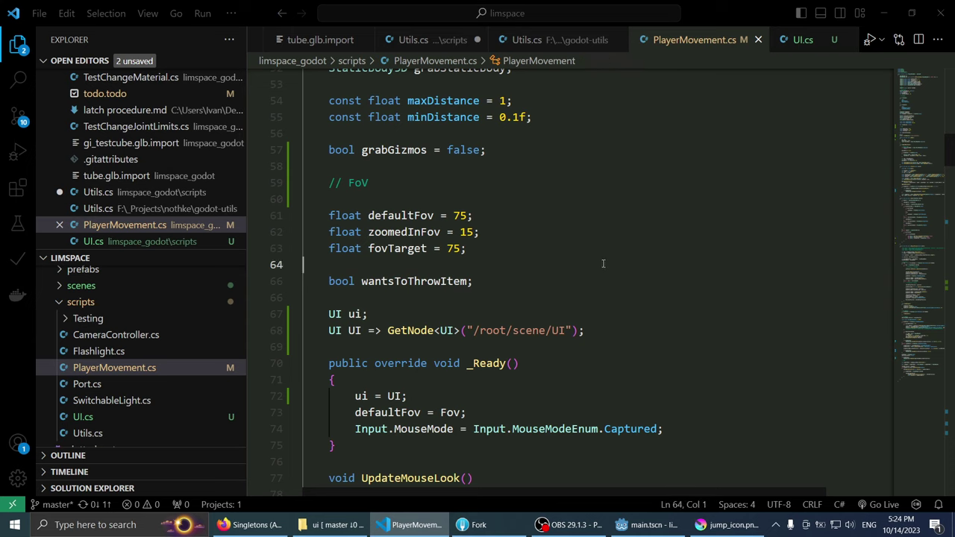
pyautogui.press('Down')
pyautogui.press('Down')
pyautogui.scroll(-1, 592, 284)
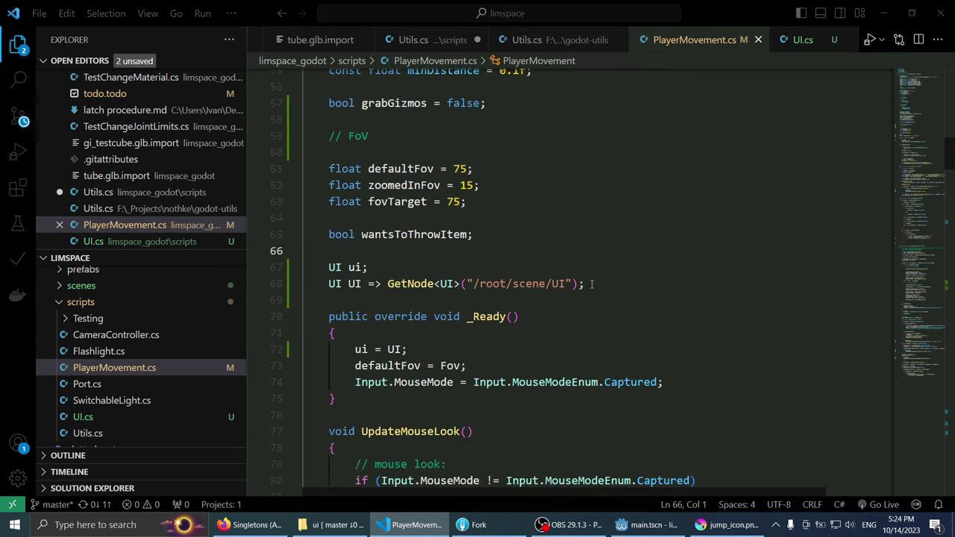
pyautogui.click(519, 347)
# Step: Add a blank line after the assignment and rename the UI property into a GetUI() method
pyautogui.press('Return')
pyautogui.press('Up')
pyautogui.press('Up')
pyautogui.press('Up')
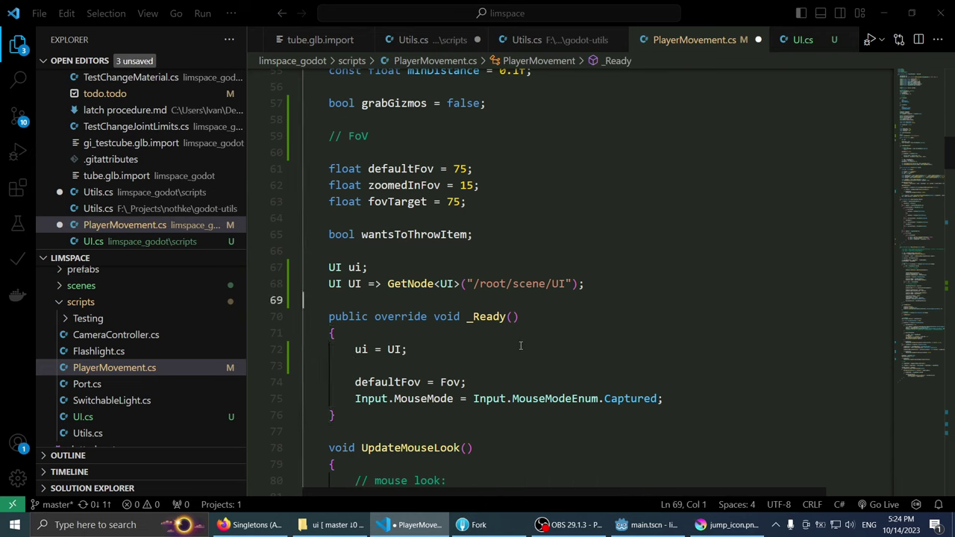
pyautogui.press('Up')
pyautogui.press('F2')
pyautogui.press('Home')
pyautogui.write('Get')
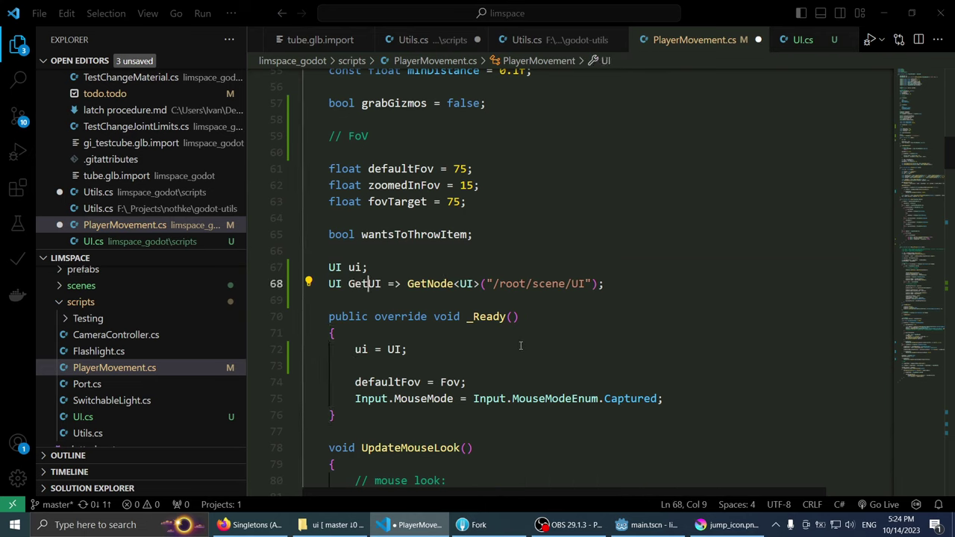
pyautogui.press('Return')
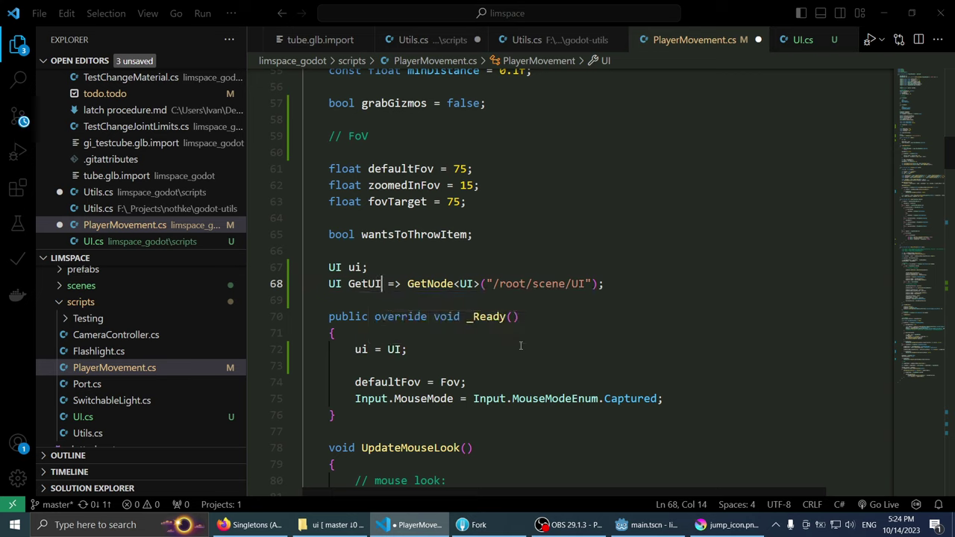
pyautogui.write('()')
pyautogui.hotkey('ctrl', 'shift', 'Right')
pyautogui.hotkey('ctrl', 'shift', 'Right')
pyautogui.press('Delete')
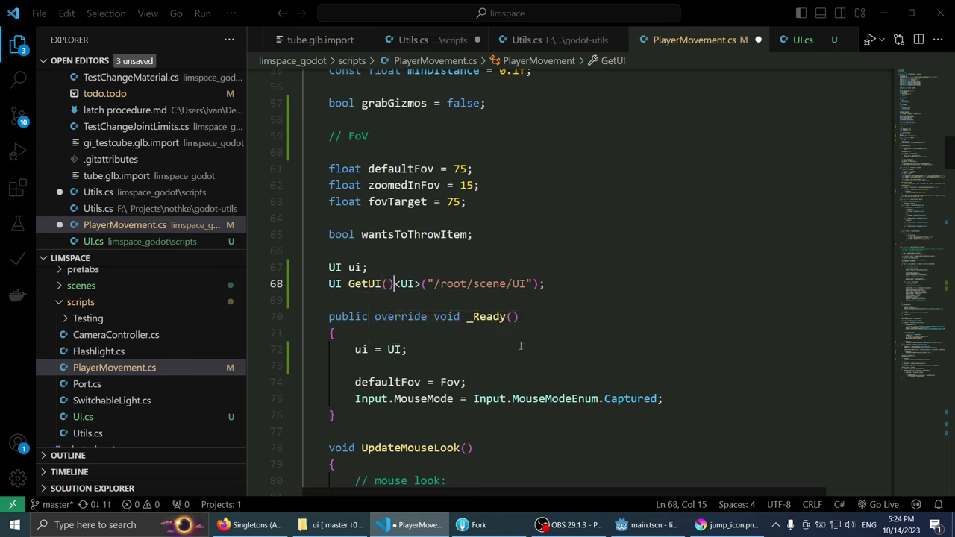
pyautogui.hotkey('ctrl', 'z')
pyautogui.press('End')
pyautogui.hotkey('ctrl', 's')
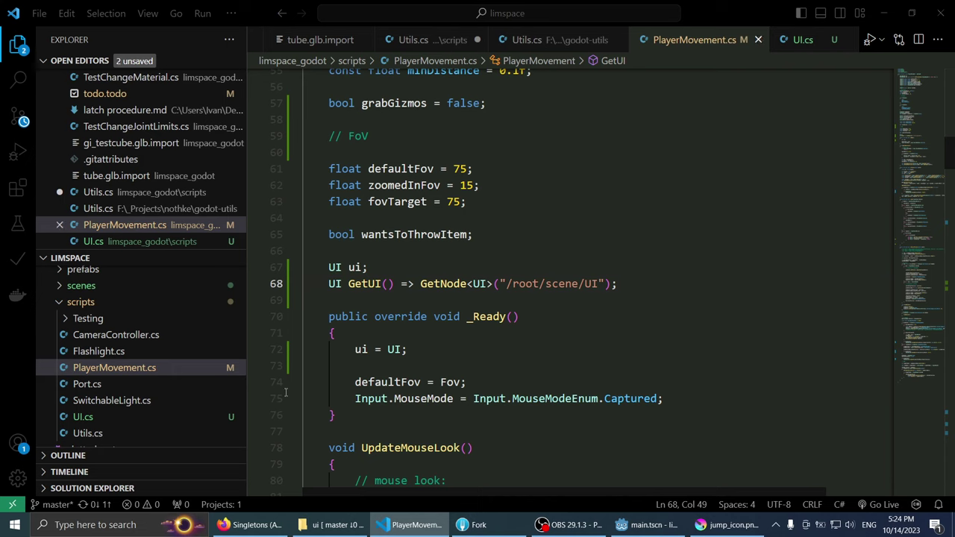
# Step: Change the _Ready assignment to ui = GetUI(); and save the file
pyautogui.doubleClick(393, 349)
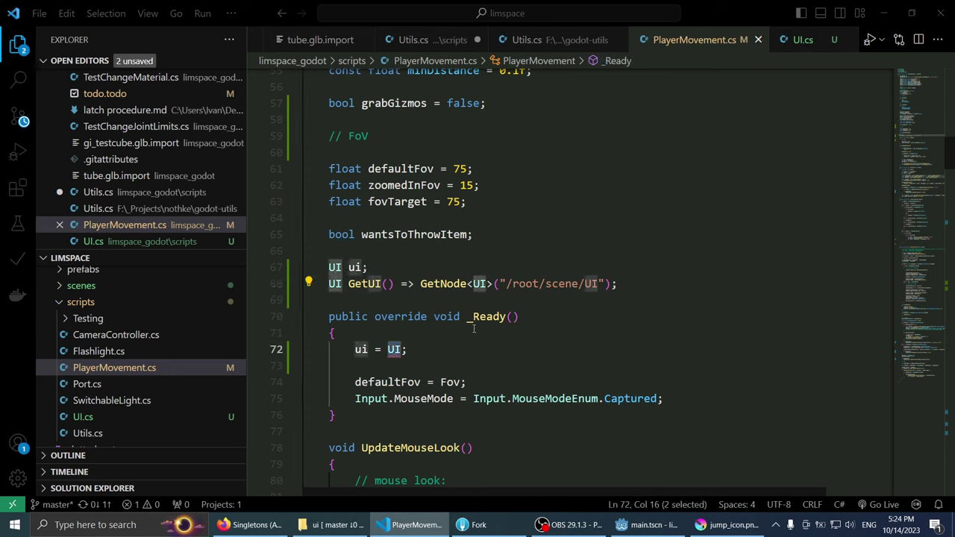
pyautogui.write('GetUI')
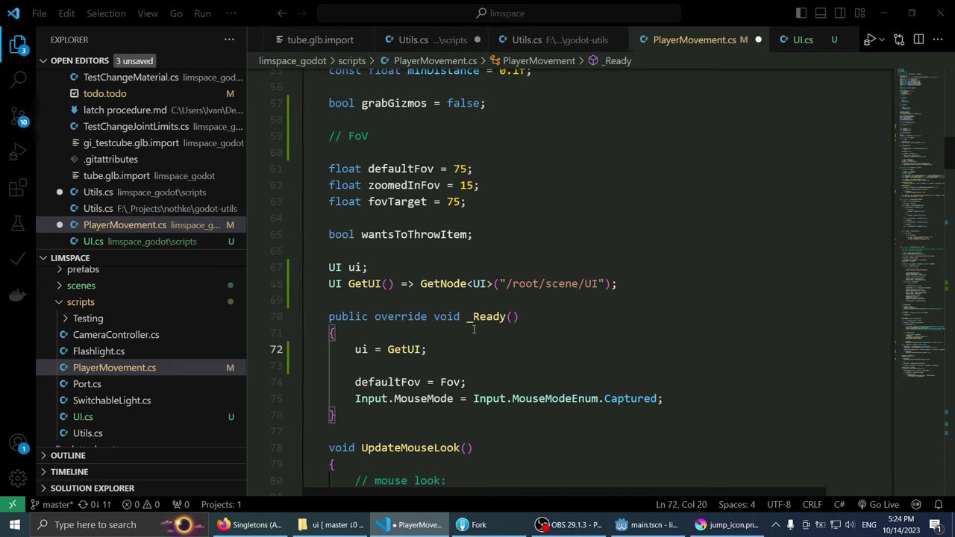
pyautogui.write('()')
pyautogui.hotkey('ctrl', 's')
pyautogui.click(430, 337)
pyautogui.click(520, 317)
pyautogui.scroll(-3, 521, 316)
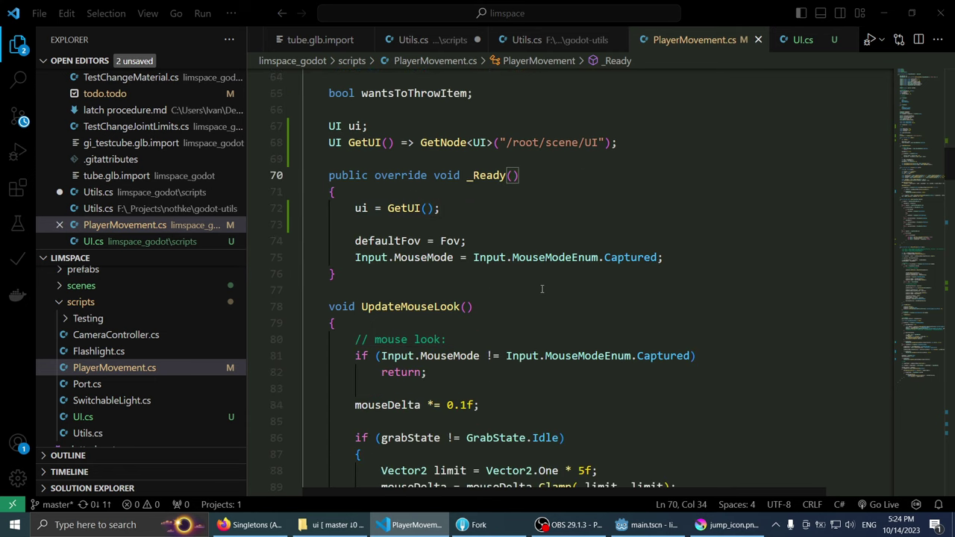
pyautogui.click(639, 531)
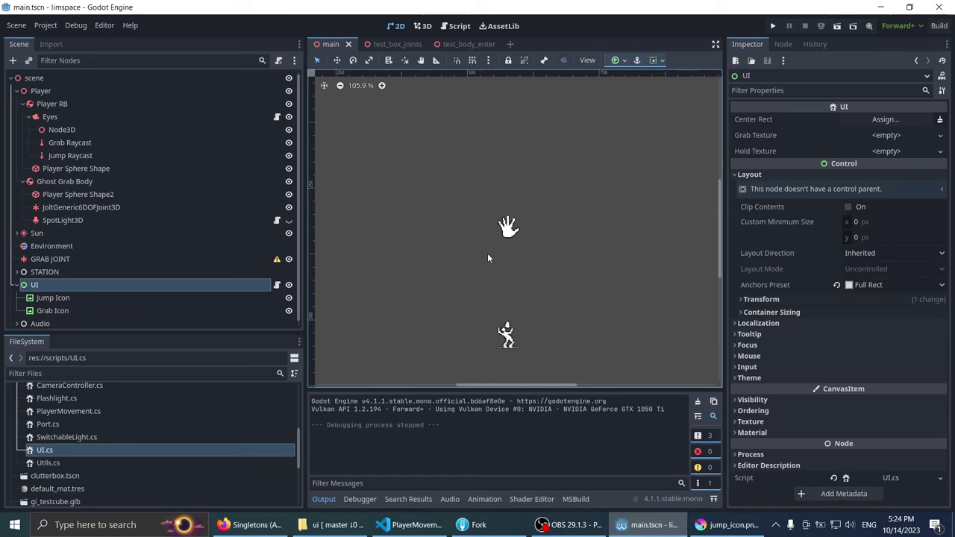
pyautogui.rightClick(488, 255)
pyautogui.rightClick(390, 227)
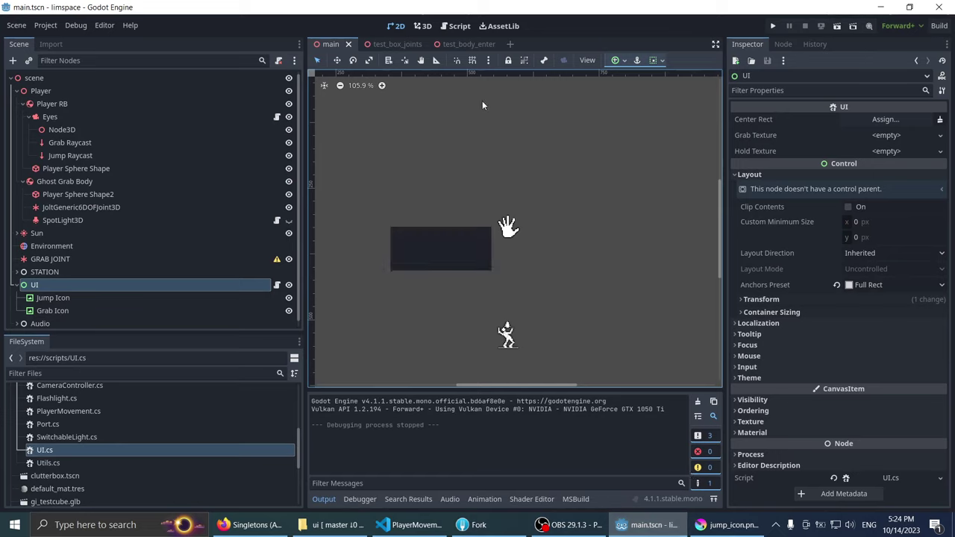
pyautogui.click(403, 121)
pyautogui.click(44, 272)
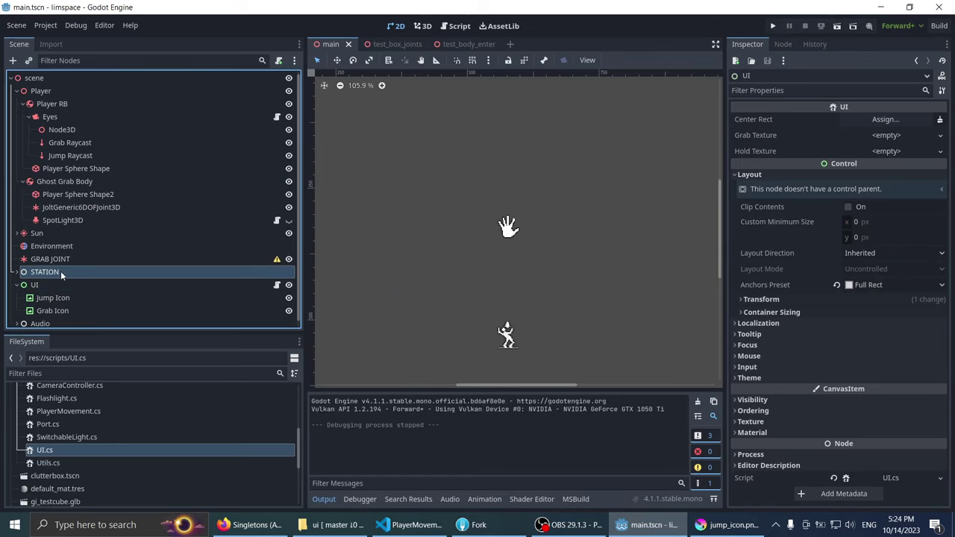
pyautogui.click(34, 284)
pyautogui.rightClick(490, 220)
pyautogui.click(459, 176)
pyautogui.scroll(-2, 479, 231)
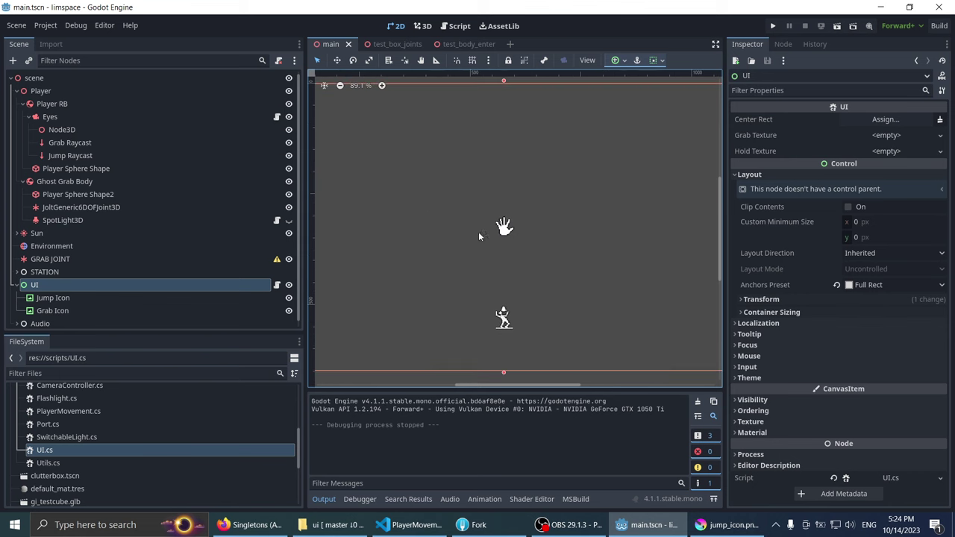
pyautogui.scroll(-2, 482, 253)
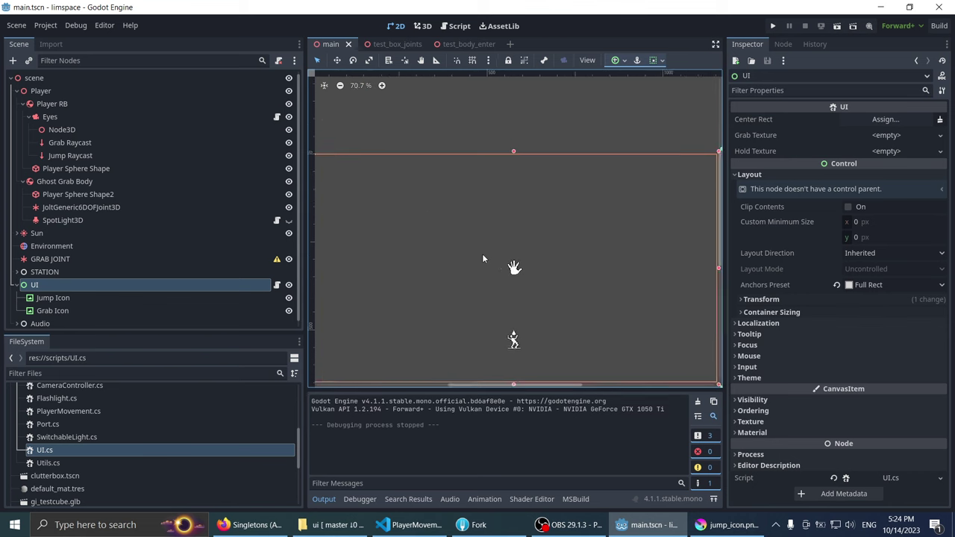
pyautogui.click(409, 525)
pyautogui.scroll(1, 583, 202)
pyautogui.scroll(-3, 584, 212)
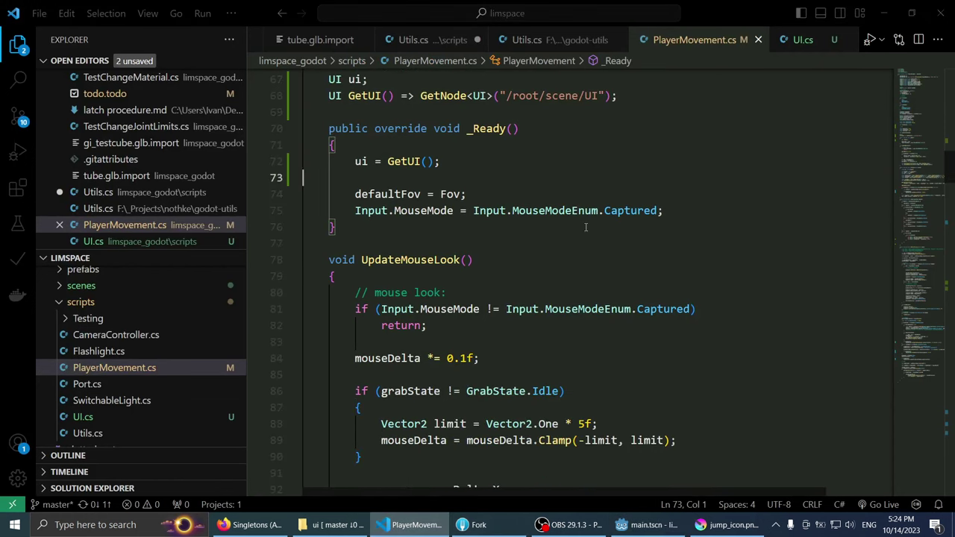
pyautogui.scroll(2, 585, 223)
pyautogui.click(264, 515)
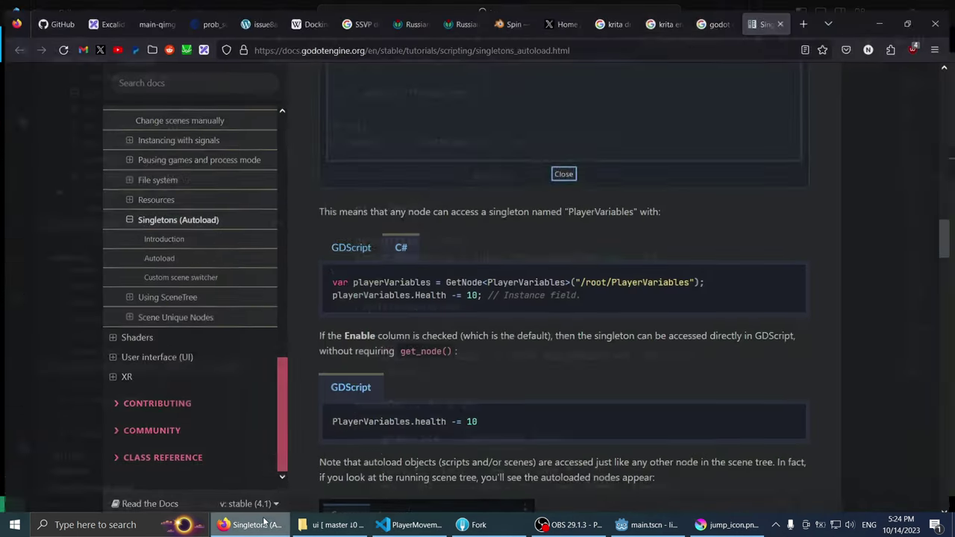
pyautogui.click(939, 9)
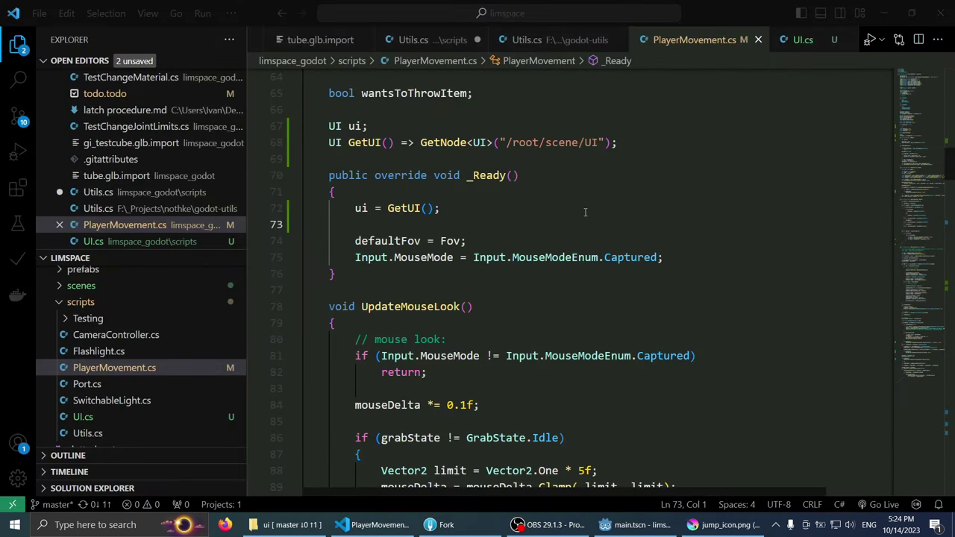
# Step: Read through PlayerMovement.cs's movement and grab code, then bring up UI.cs
pyautogui.scroll(1, 587, 215)
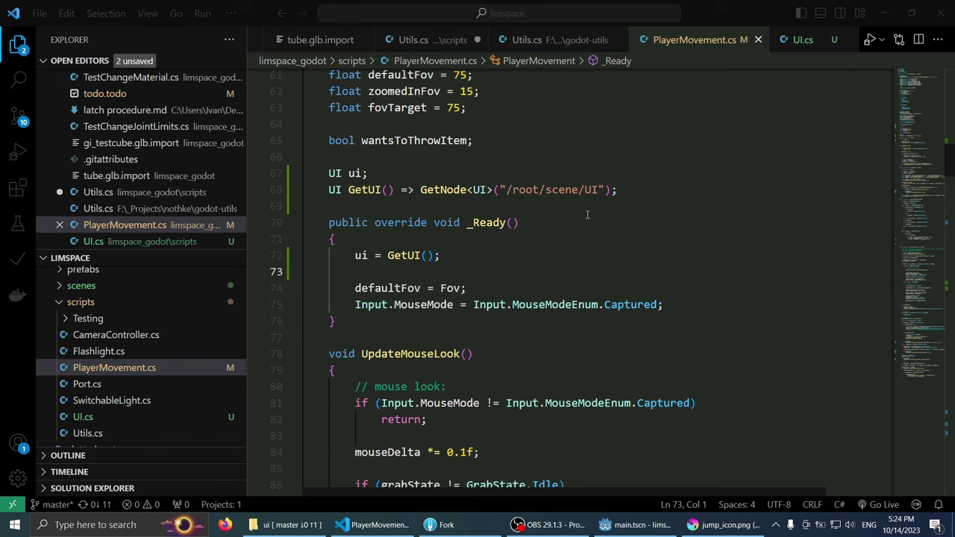
pyautogui.scroll(-1, 587, 215)
pyautogui.scroll(-2, 584, 217)
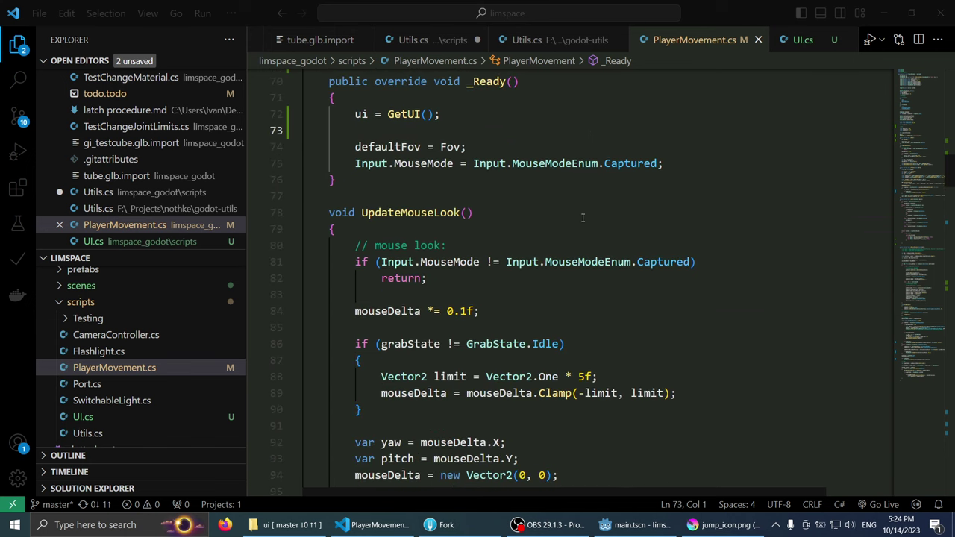
pyautogui.scroll(2, 583, 218)
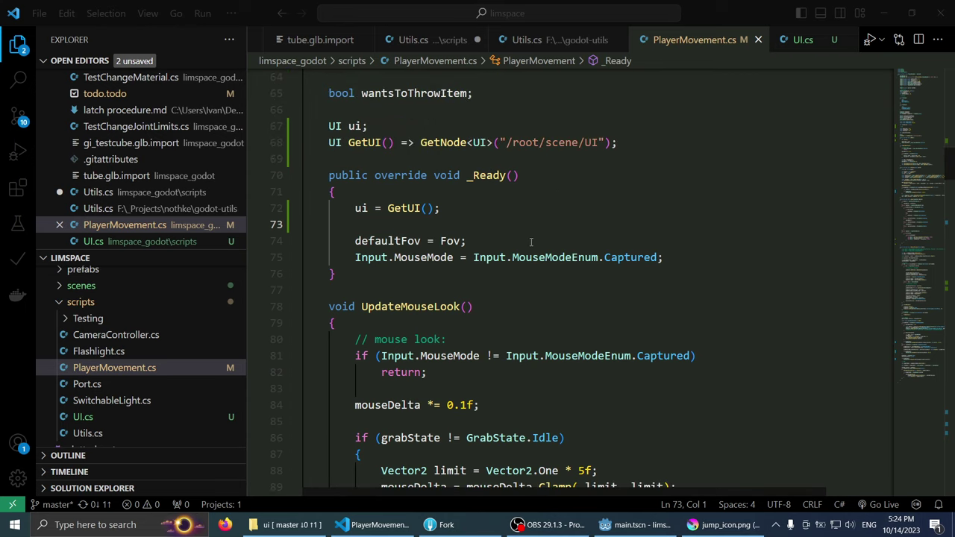
pyautogui.scroll(-6, 528, 235)
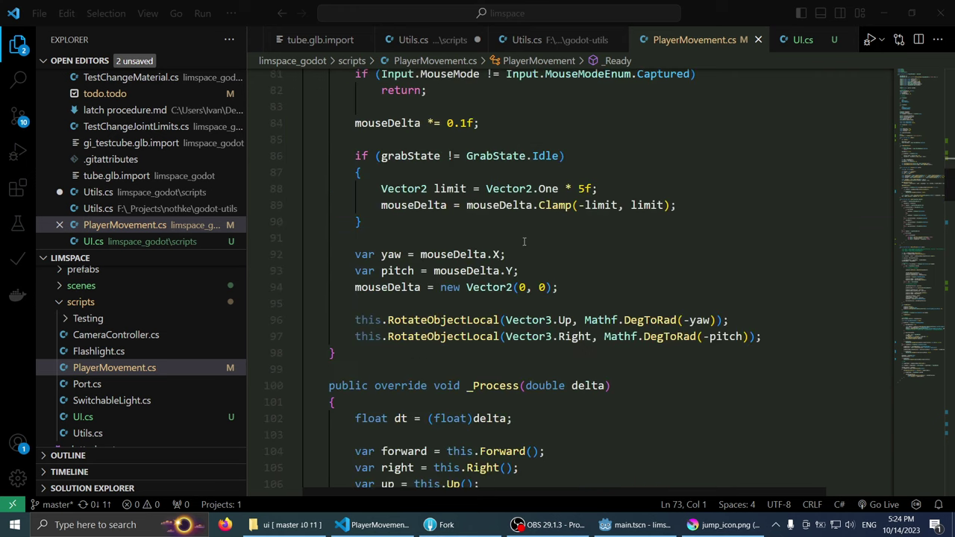
pyautogui.scroll(-4, 524, 241)
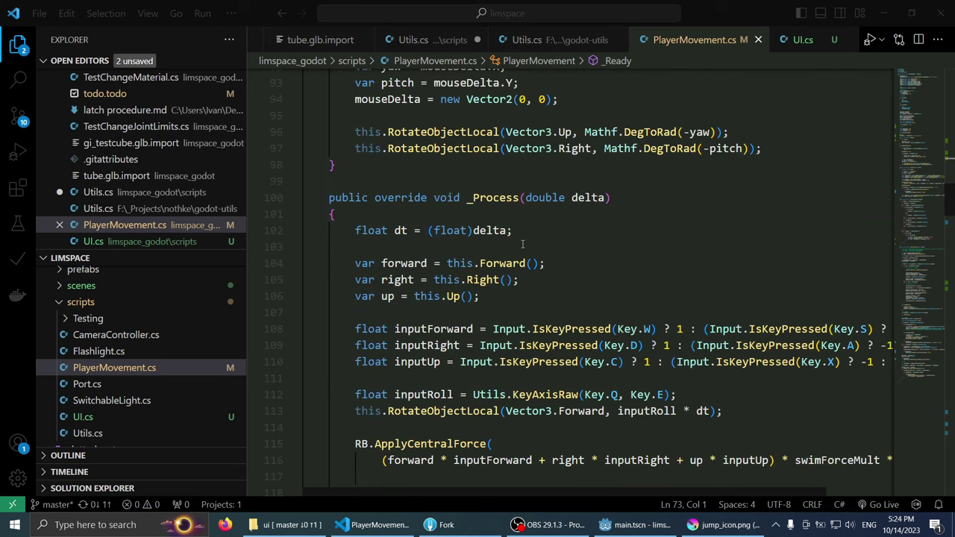
pyautogui.scroll(-5, 522, 244)
pyautogui.scroll(-6, 522, 246)
pyautogui.scroll(-3, 522, 250)
pyautogui.scroll(-9, 522, 255)
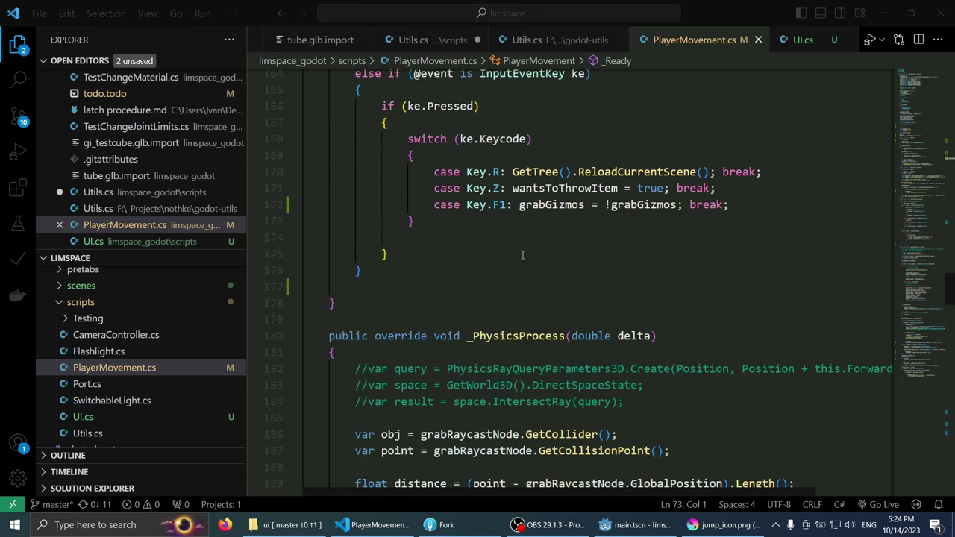
pyautogui.scroll(-5, 537, 254)
pyautogui.scroll(-5, 567, 250)
pyautogui.scroll(3, 597, 248)
pyautogui.scroll(2, 625, 246)
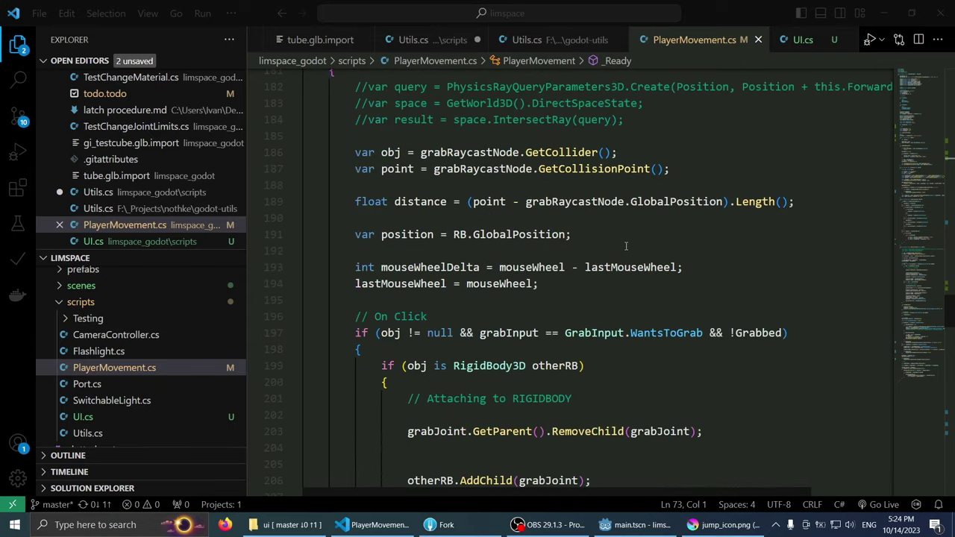
pyautogui.scroll(-4, 620, 248)
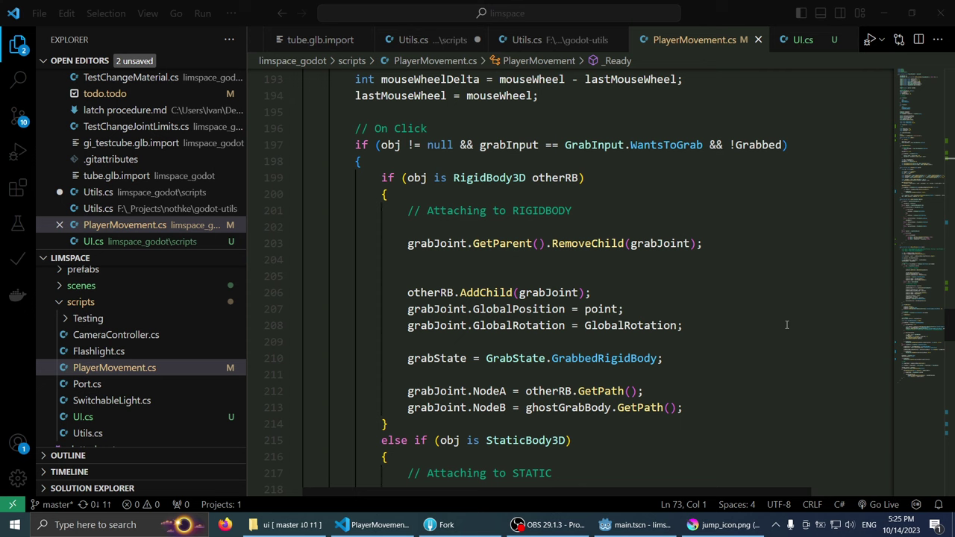
pyautogui.scroll(5, 785, 325)
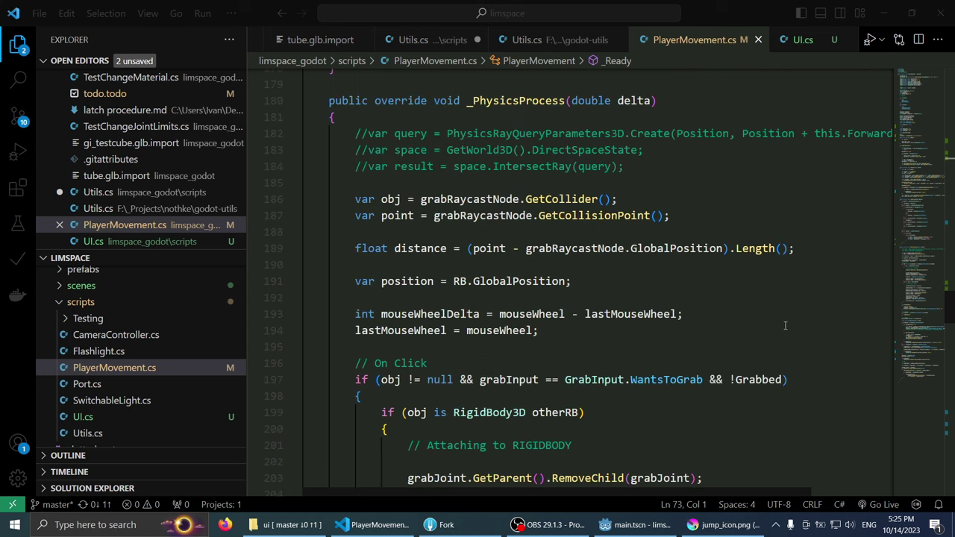
pyautogui.scroll(-7, 784, 325)
pyautogui.scroll(3, 778, 330)
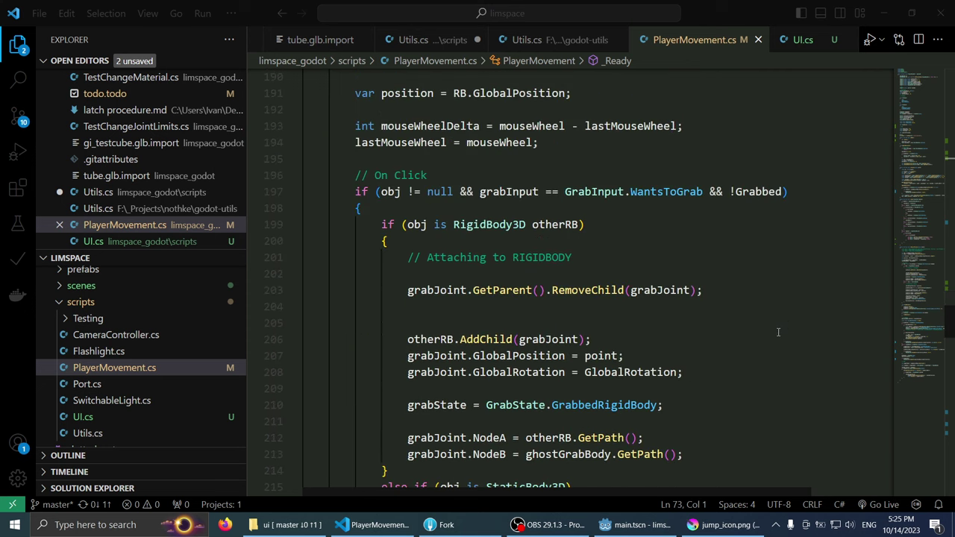
pyautogui.scroll(2, 778, 332)
pyautogui.scroll(-7, 778, 331)
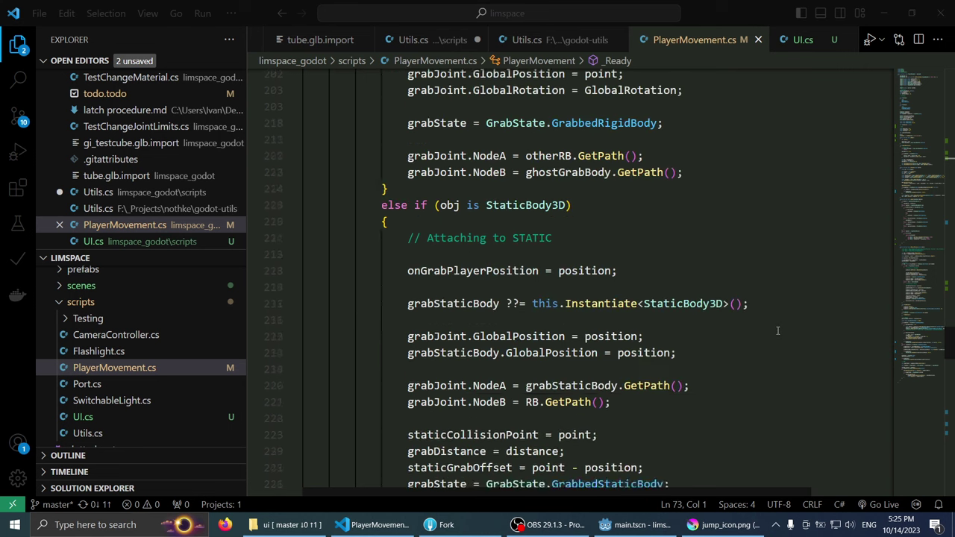
pyautogui.scroll(-4, 778, 331)
pyautogui.scroll(-3, 778, 331)
pyautogui.scroll(-3, 777, 331)
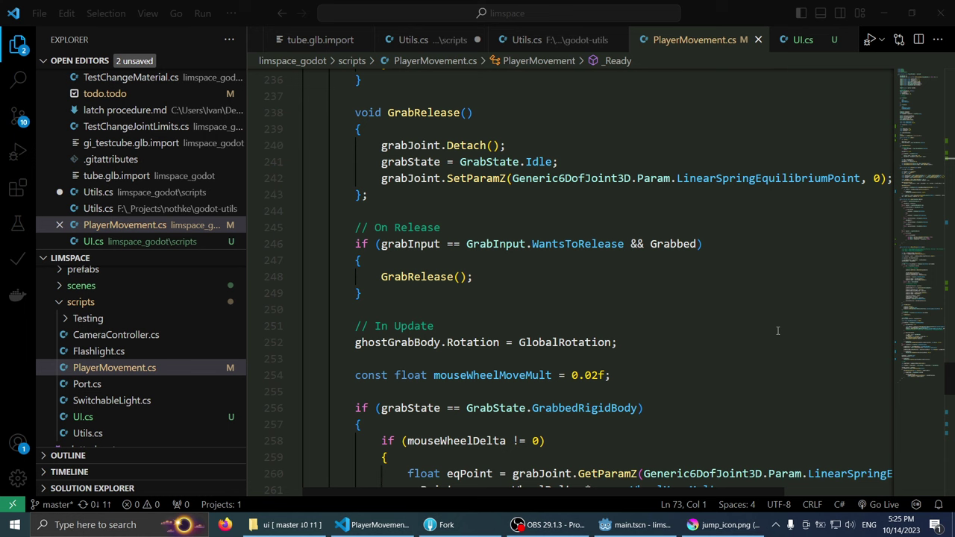
pyautogui.scroll(-2, 778, 330)
pyautogui.scroll(-4, 777, 330)
pyautogui.scroll(-4, 775, 329)
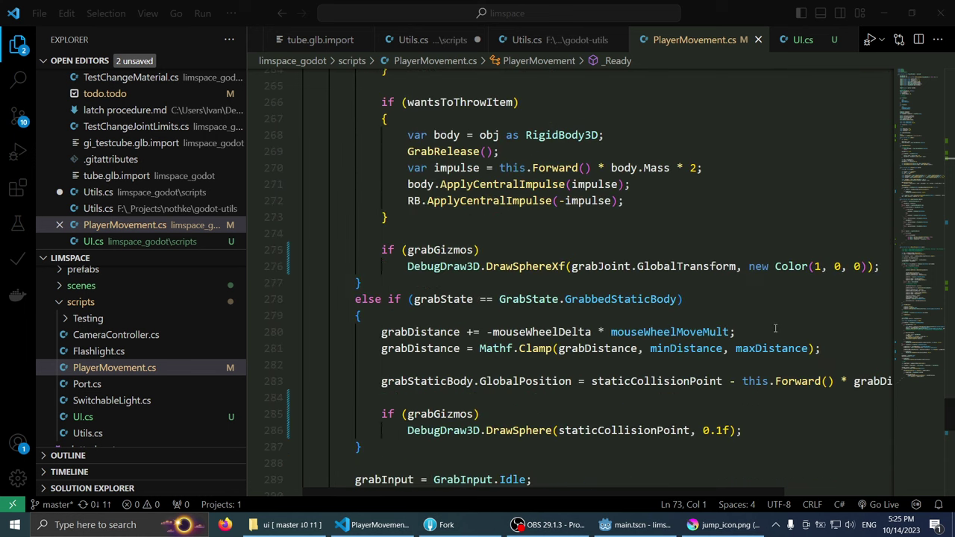
pyautogui.scroll(-4, 775, 329)
pyautogui.scroll(1, 761, 350)
pyautogui.scroll(15, 742, 380)
pyautogui.scroll(13, 725, 414)
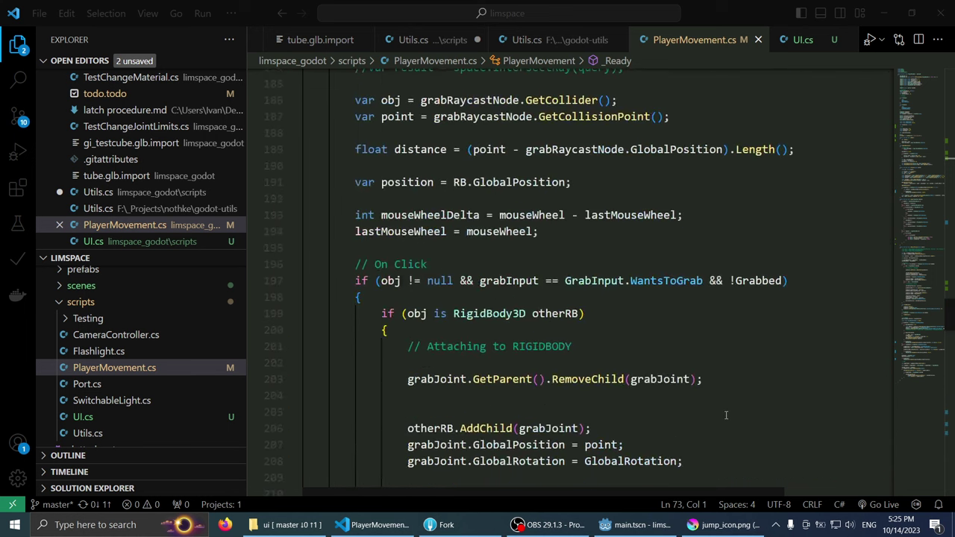
pyautogui.scroll(13, 726, 414)
pyautogui.scroll(13, 722, 415)
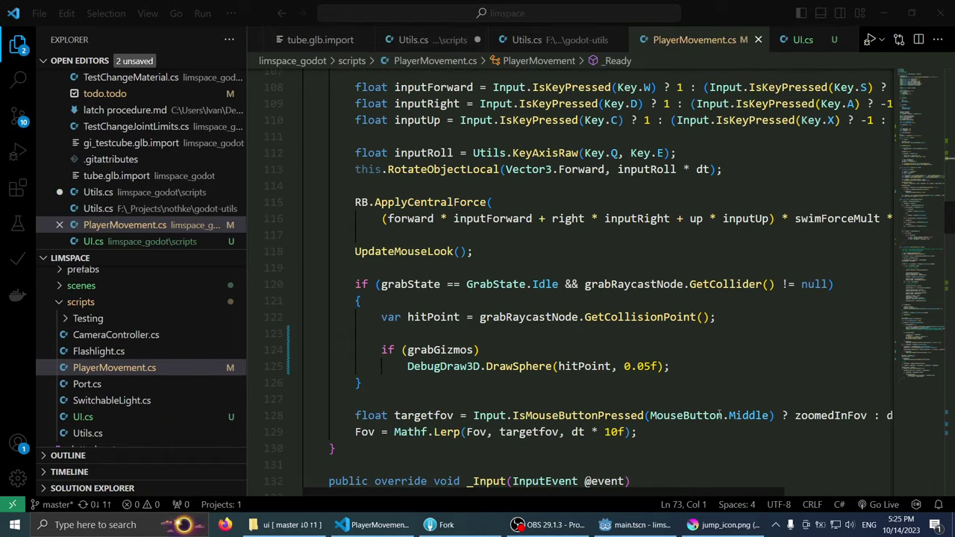
pyautogui.click(801, 40)
# Step: Add None as the first entry of the CenterIcon enum
pyautogui.click(433, 243)
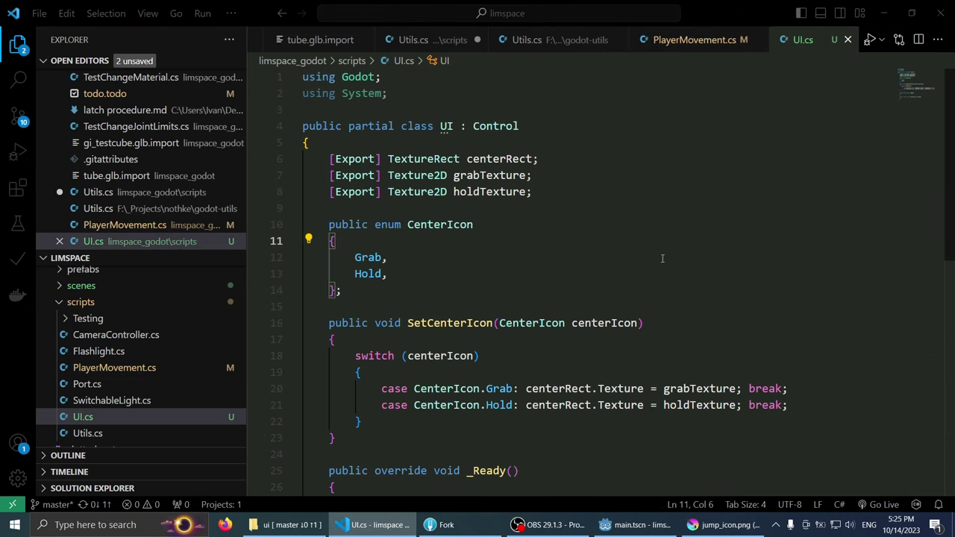
pyautogui.press('Return')
pyautogui.write('None,')
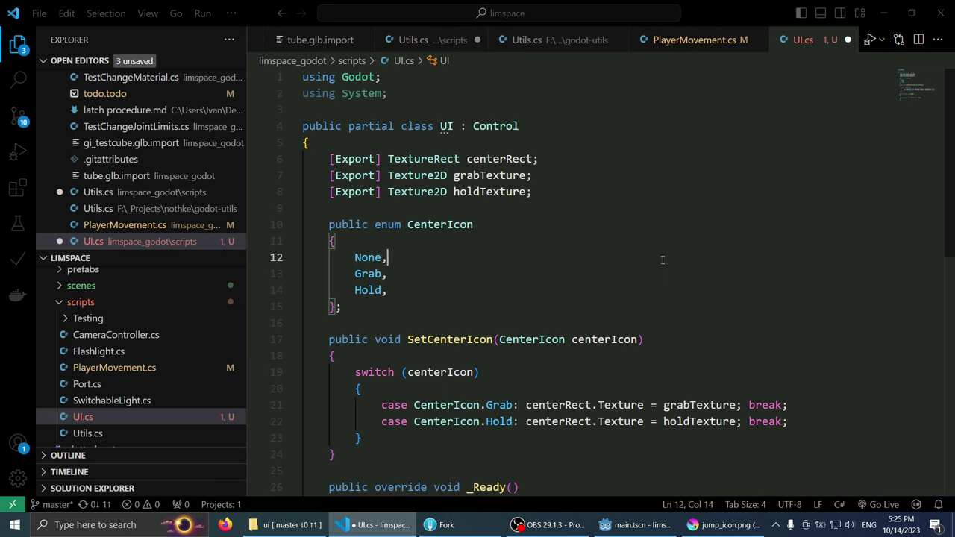
pyautogui.press('Down')
pyautogui.press('Down')
pyautogui.press('Down')
pyautogui.press('Down')
pyautogui.press('Down')
pyautogui.press('Down')
# Step: Start SetCenterIcon with an if (centerIcon == CenterIcon.None) check
pyautogui.press('Return')
pyautogui.press('Return')
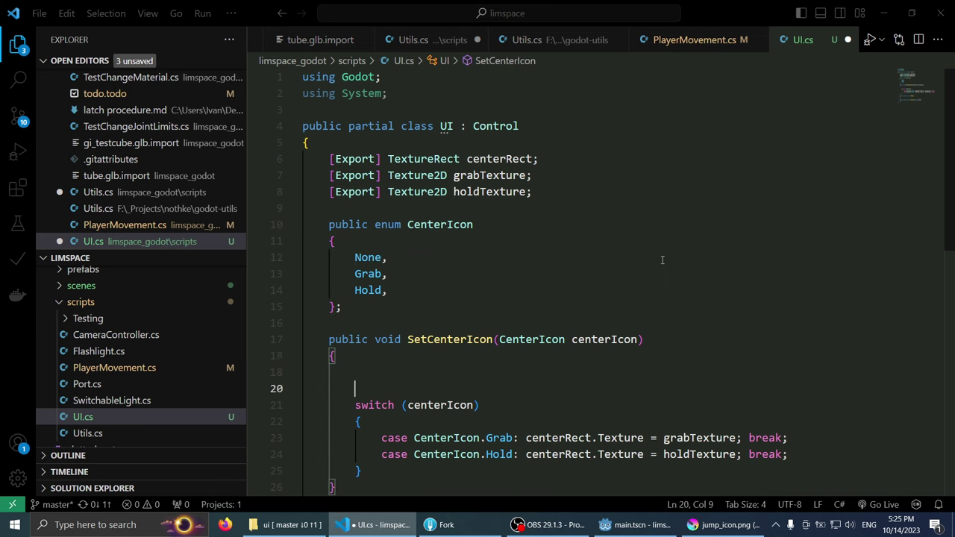
pyautogui.press('Up')
pyautogui.press('Tab')
pyautogui.write('if (center')
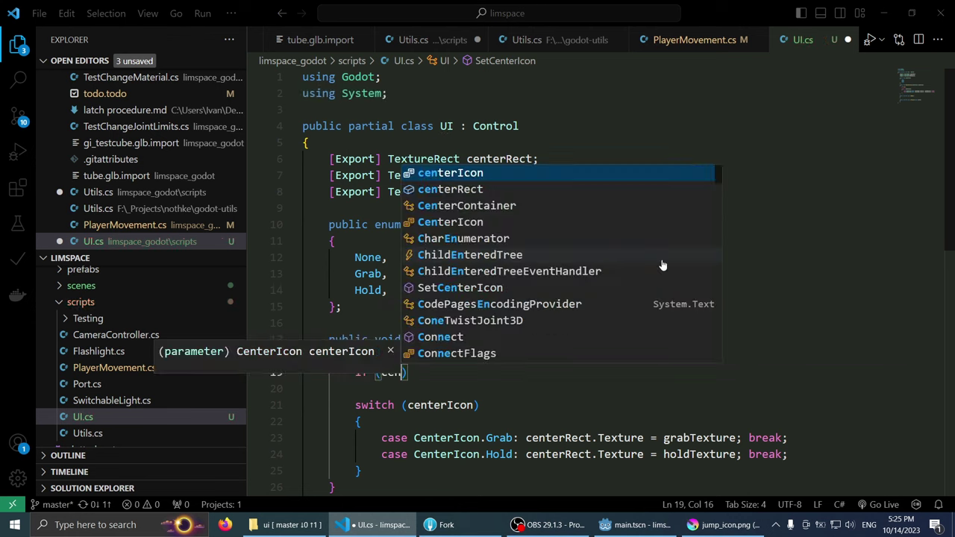
pyautogui.write('Ic')
pyautogui.press('Tab')
pyautogui.write(')')
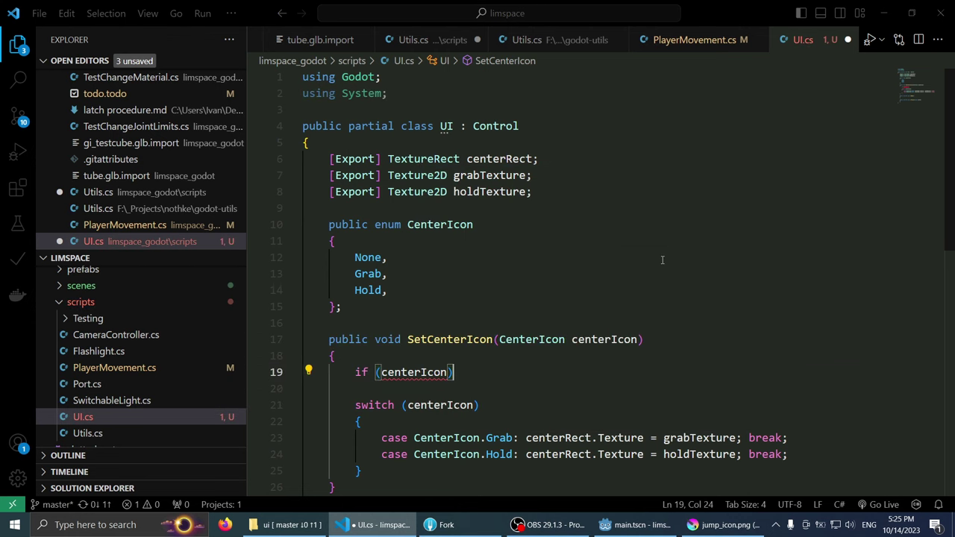
pyautogui.press('Left')
pyautogui.write('== nul')
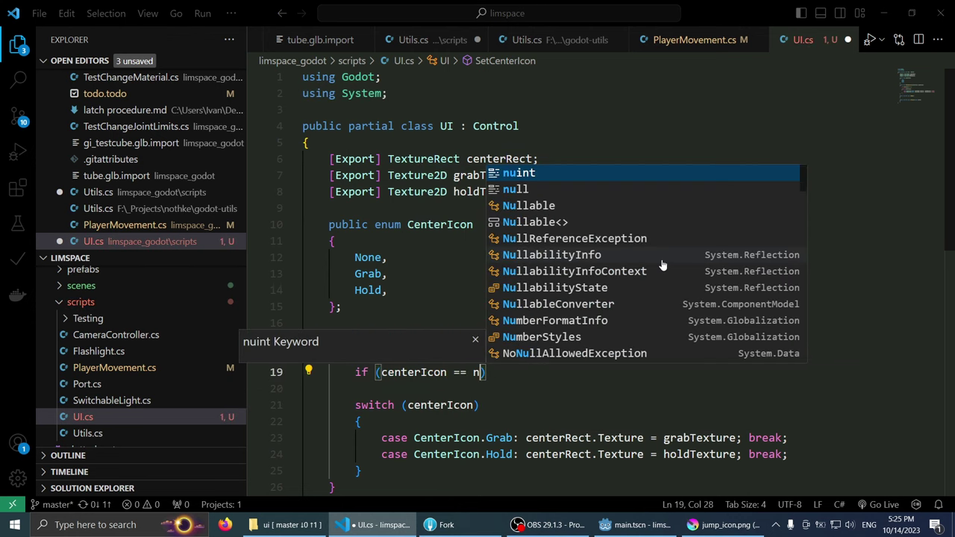
pyautogui.press('BackSpace')
pyautogui.press('BackSpace')
pyautogui.press('BackSpace')
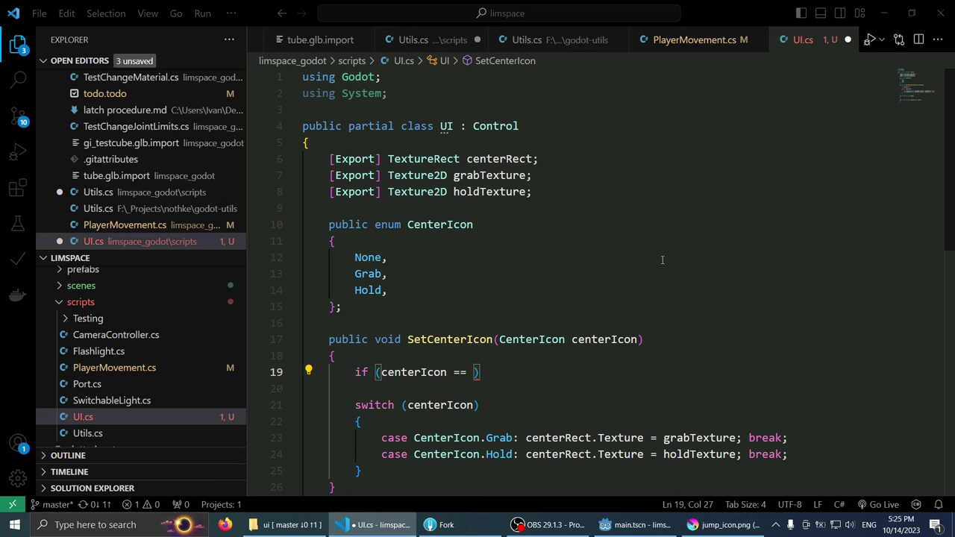
pyautogui.write('Center')
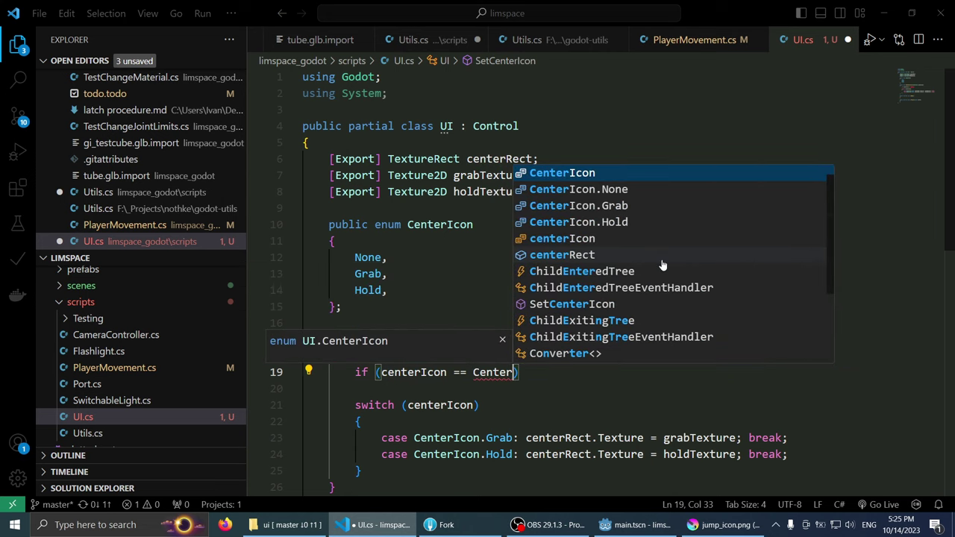
pyautogui.write('I')
pyautogui.press('Tab')
pyautogui.write('.non')
pyautogui.press('Tab')
pyautogui.write(')')
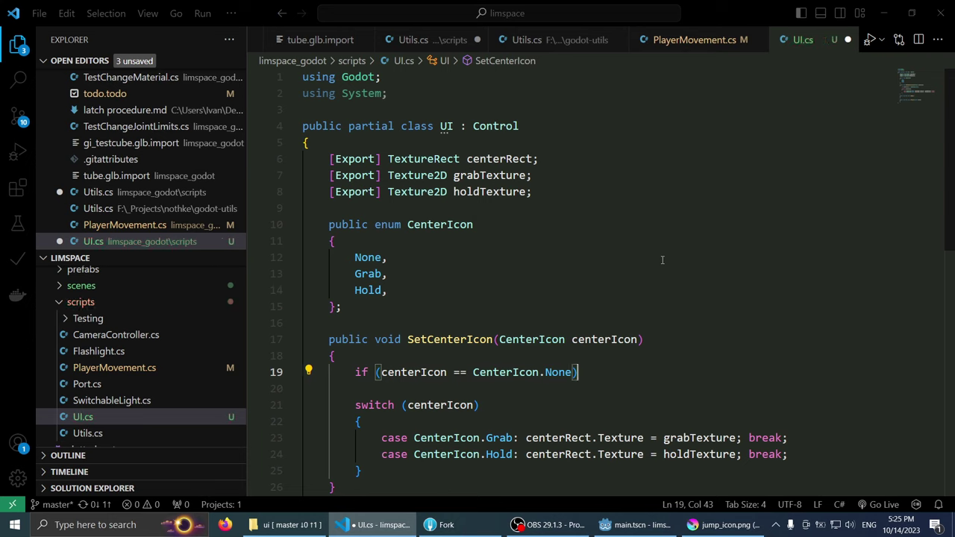
# Step: Set centerRect.Visible = false; inside the None check
pyautogui.press('Return')
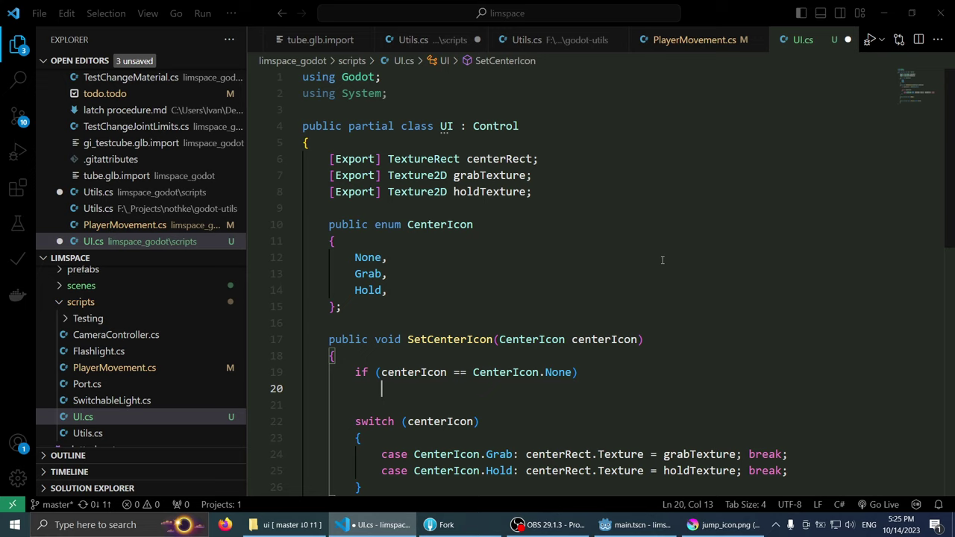
pyautogui.write('grab')
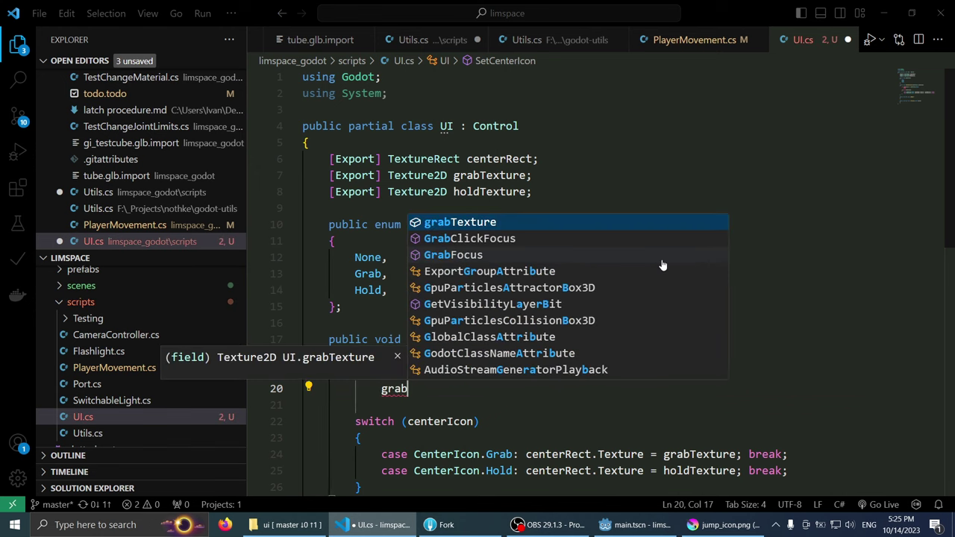
pyautogui.press('BackSpace')
pyautogui.press('BackSpace')
pyautogui.press('BackSpace')
pyautogui.press('BackSpace')
pyautogui.write('centerr')
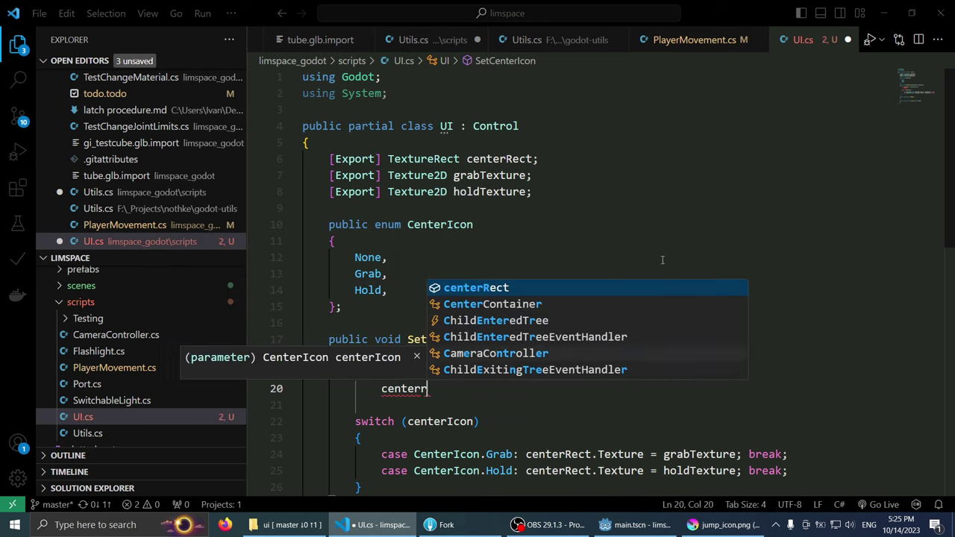
pyautogui.press('Tab')
pyautogui.write('.visi')
pyautogui.press('Down')
pyautogui.press('Down')
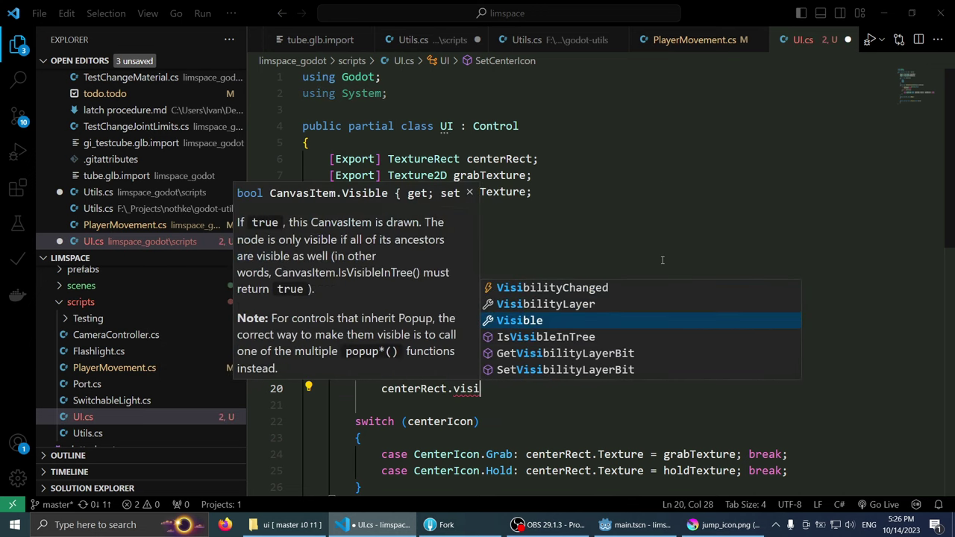
pyautogui.press('Tab')
pyautogui.write('= false;')
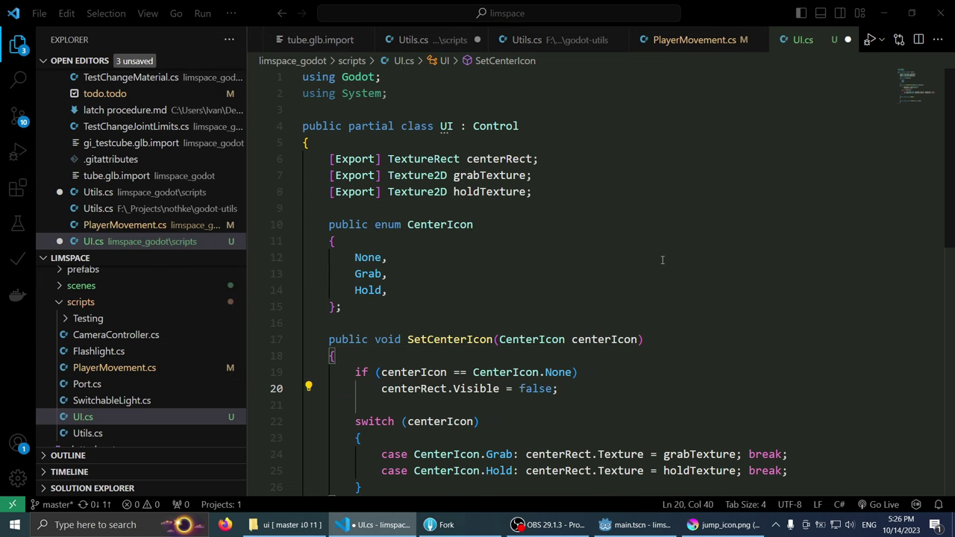
# Step: Collapse the if into centerRect.Visible = centerIcon == CenterIcon.None;
pyautogui.press('Up')
pyautogui.press('End')
pyautogui.hotkey('ctrl', 'shift', 'Left')
pyautogui.press('End')
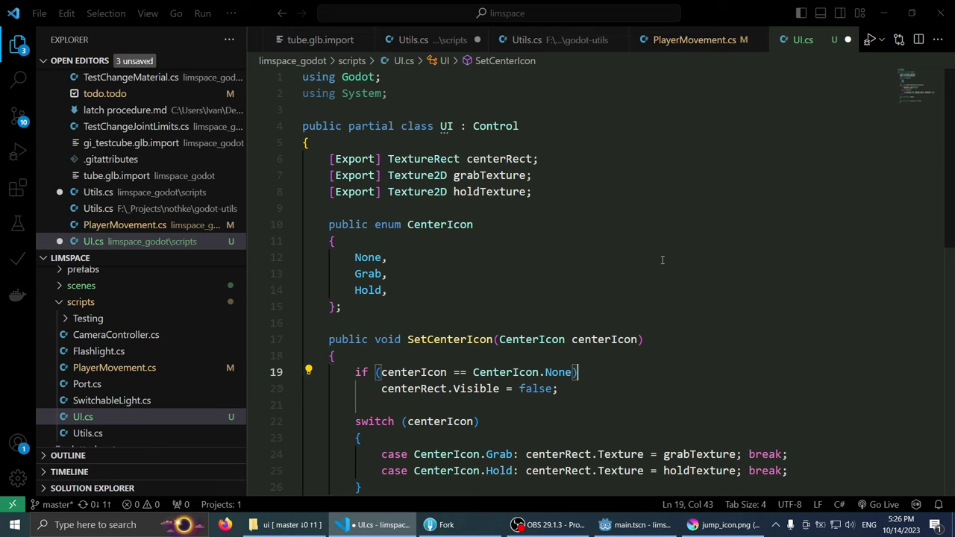
pyautogui.press('Left')
pyautogui.hotkey('ctrl', 'shift', 'Left')
pyautogui.hotkey('ctrl', 'shift', 'Left')
pyautogui.hotkey('ctrl', 'shift', 'Left')
pyautogui.hotkey('ctrl', 'shift', 'Left')
pyautogui.hotkey('ctrl', 'shift', 'Left')
pyautogui.hotkey('ctrl', 'shift', 'Left')
pyautogui.hotkey('ctrl', 'shift', 'Right')
pyautogui.hotkey('ctrl', 'shift', 'Left')
pyautogui.hotkey('ctrl', 'c')
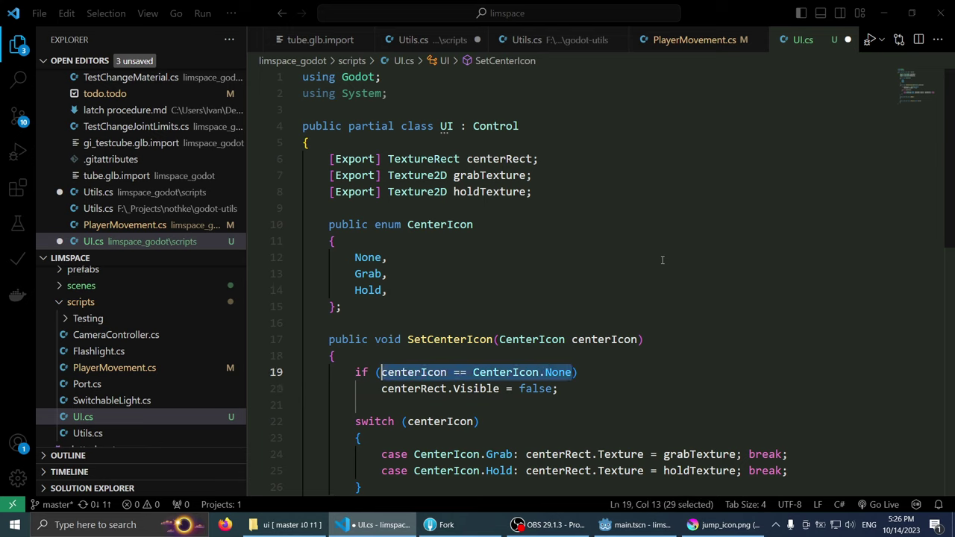
pyautogui.press('BackSpace')
pyautogui.press('Down')
pyautogui.press('Home')
pyautogui.press('End')
pyautogui.press('Left')
pyautogui.hotkey('ctrl', 'shift', 'Left')
pyautogui.hotkey('ctrl', 'v')
pyautogui.press('Up')
pyautogui.press('Home')
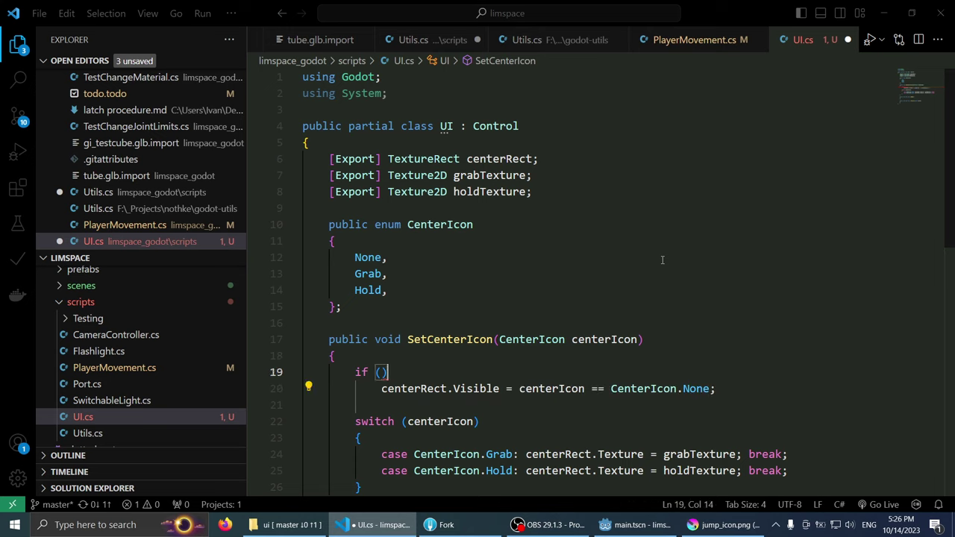
pyautogui.hotkey('ctrl', 'shift', 'k')
# Step: Change the comparison to != CenterIcon.None and save UI.cs
pyautogui.press('Down')
pyautogui.press('Up')
pyautogui.press('End')
pyautogui.press('Left')
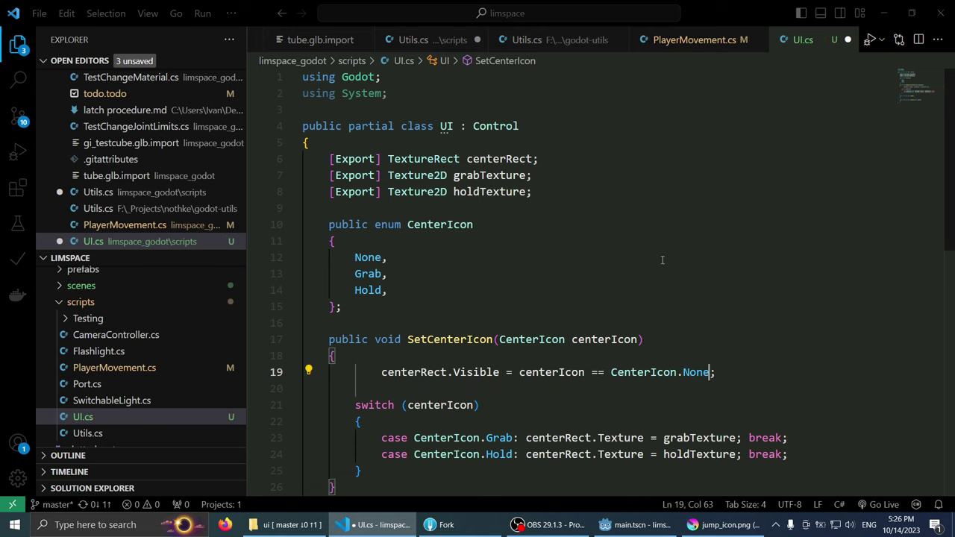
pyautogui.hotkey('ctrl', 'Left')
pyautogui.hotkey('ctrl', 'Left')
pyautogui.press('Left')
pyautogui.press('BackSpace')
pyautogui.write('!')
pyautogui.hotkey('ctrl', 's')
pyautogui.scroll(-2, 649, 246)
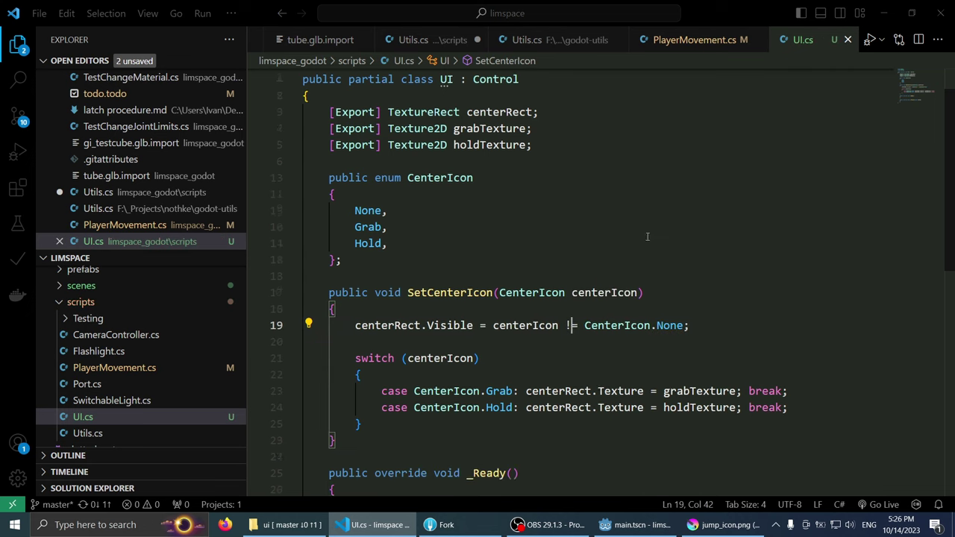
pyautogui.hotkey('ctrl', 'Tab')
# Step: Open a new line under the DrawSphere call inside the grabbable-collider check
pyautogui.scroll(-2, 513, 239)
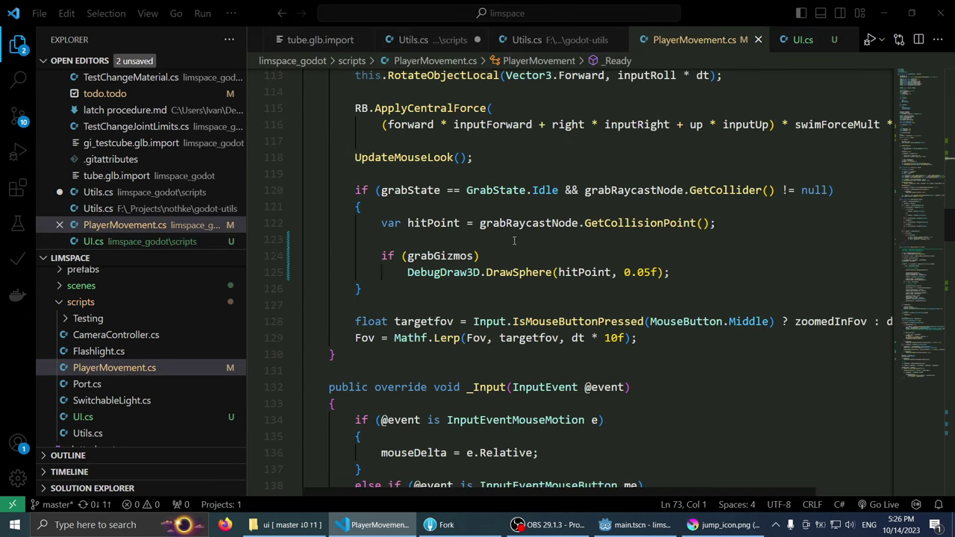
pyautogui.scroll(-2, 512, 234)
pyautogui.scroll(1, 554, 230)
pyautogui.scroll(2, 614, 226)
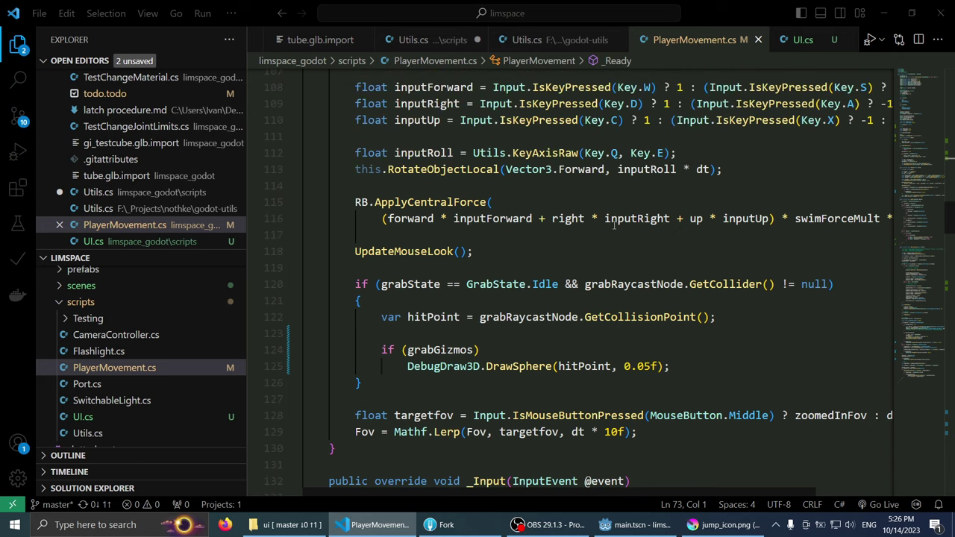
pyautogui.click(507, 251)
pyautogui.click(544, 346)
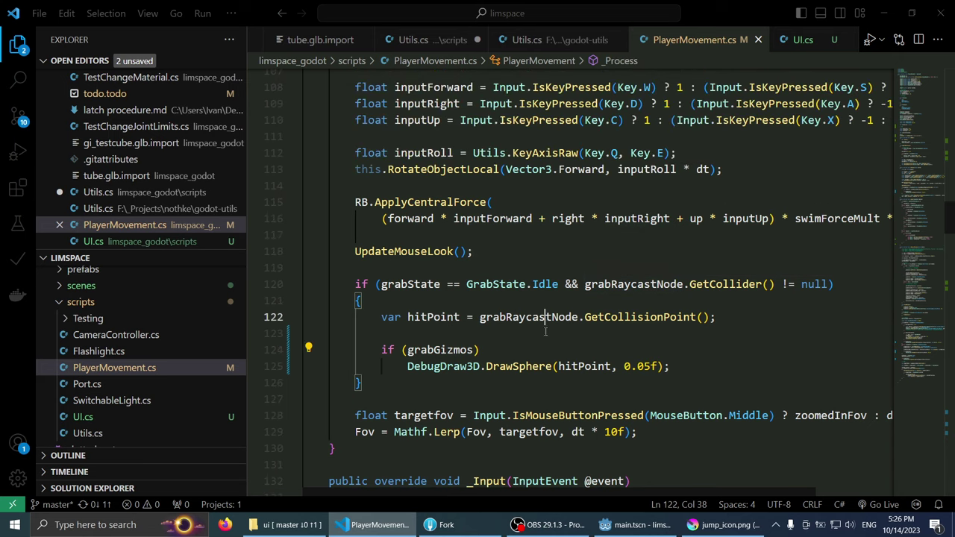
pyautogui.press('Down')
pyautogui.press('End')
pyautogui.press('Return')
pyautogui.press('Return')
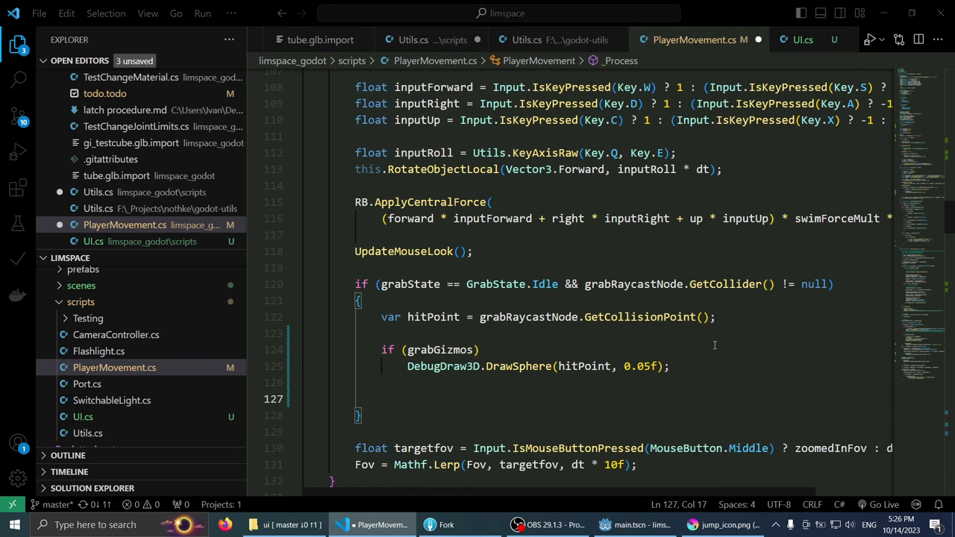
pyautogui.hotkey('ctrl', 'z')
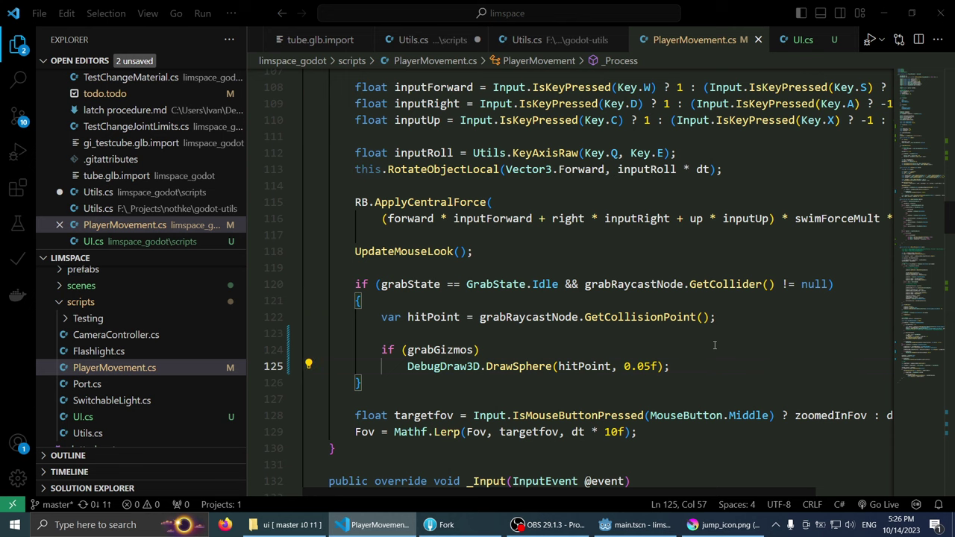
pyautogui.press('Return')
pyautogui.press('Return')
pyautogui.press('BackSpace')
# Step: Write ui.SetCenterIcon(UI.CenterIcon.Grab); on that line
pyautogui.write('u')
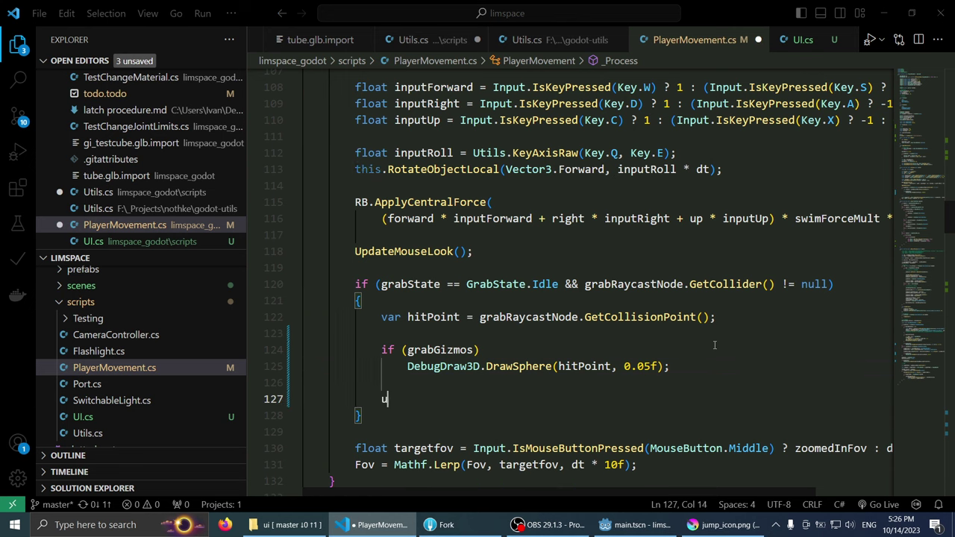
pyautogui.write('i')
pyautogui.press('Down')
pyautogui.press('Tab')
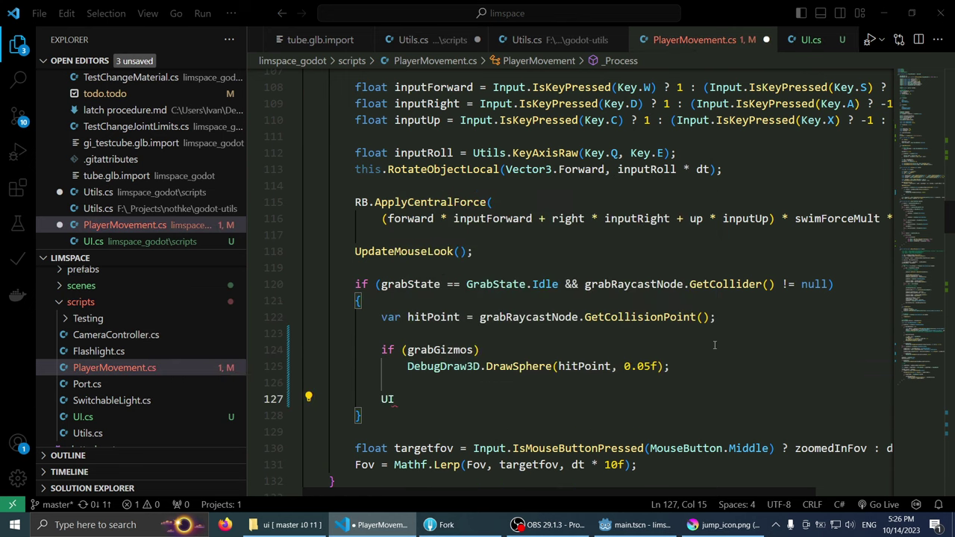
pyautogui.write('.')
pyautogui.press('BackSpace')
pyautogui.press('BackSpace')
pyautogui.press('BackSpace')
pyautogui.write('ui')
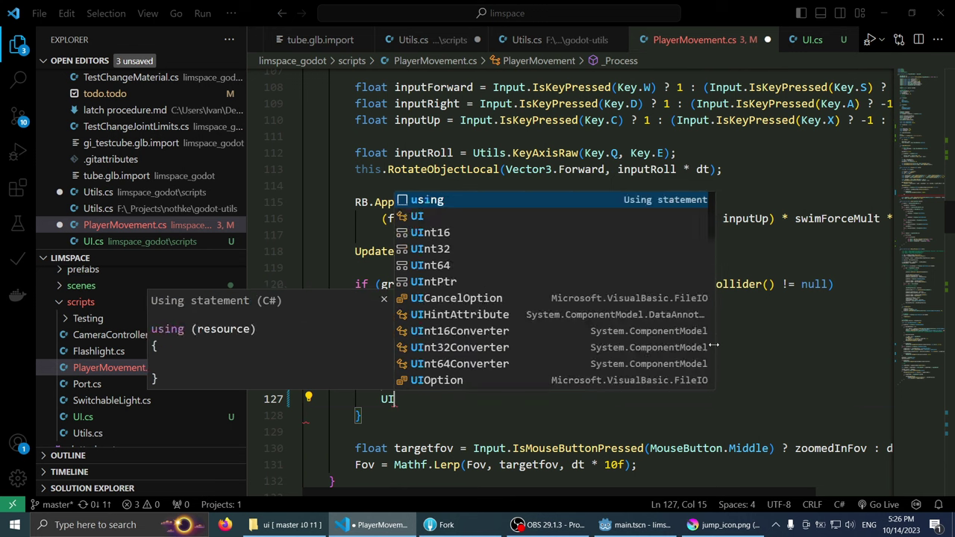
pyautogui.press('BackSpace')
pyautogui.write('i.')
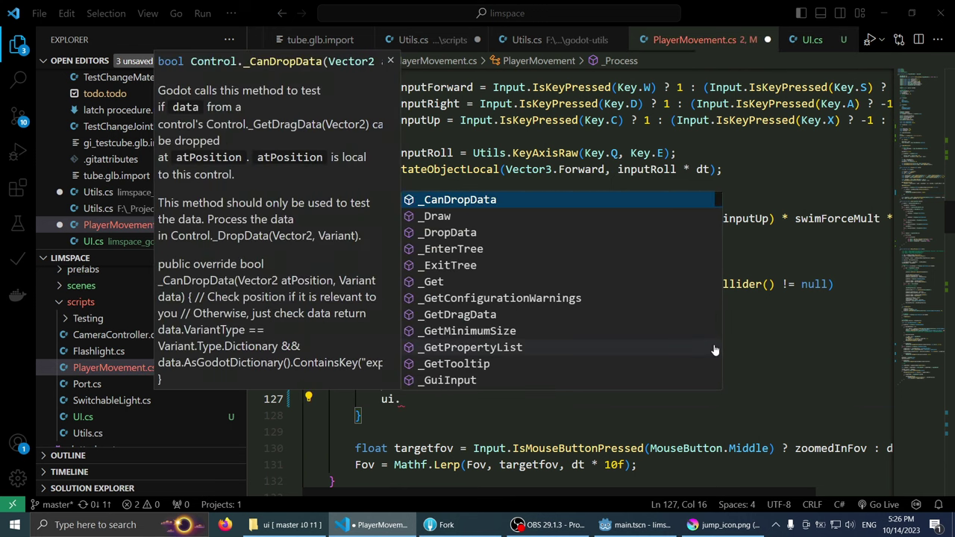
pyautogui.write('Grab')
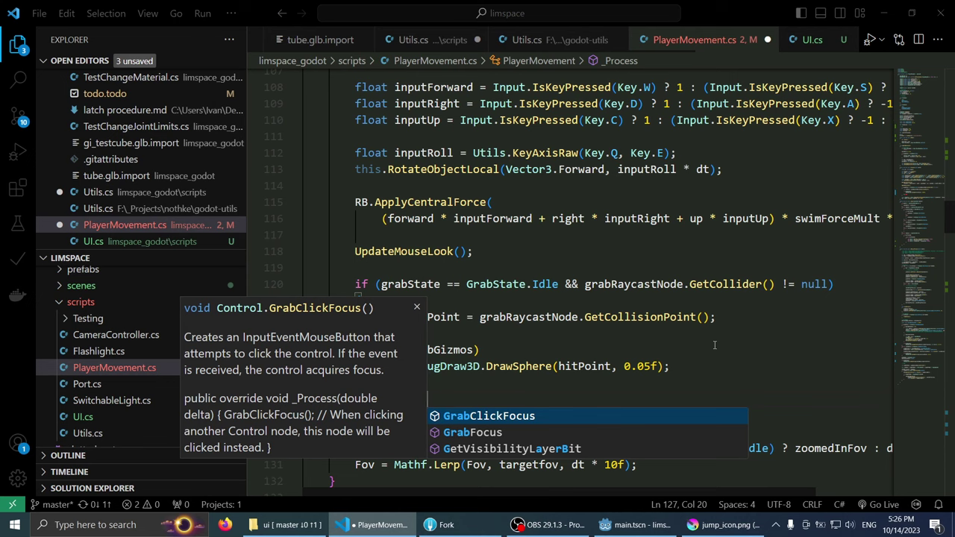
pyautogui.press('Escape')
pyautogui.press('BackSpace')
pyautogui.press('BackSpace')
pyautogui.press('BackSpace')
pyautogui.write('se')
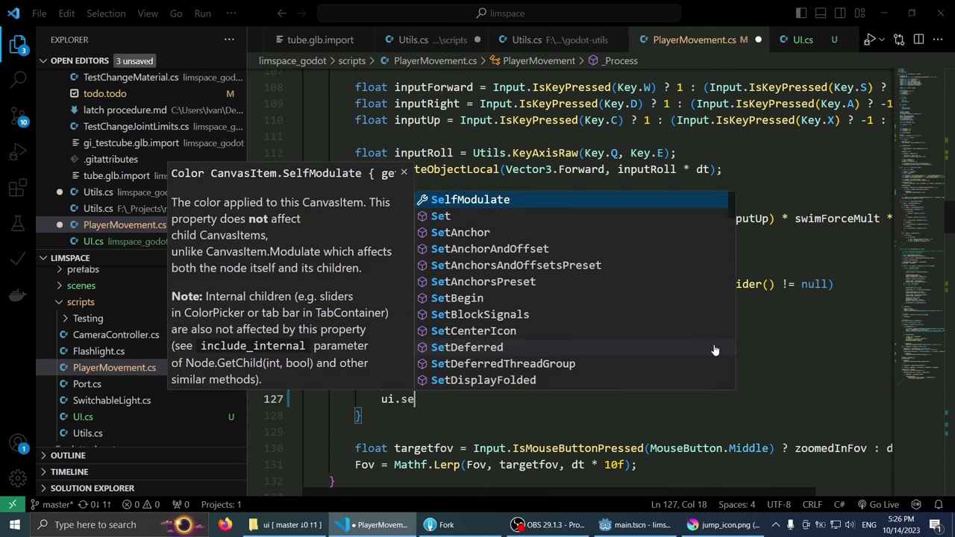
pyautogui.write('tcen')
pyautogui.press('Tab')
pyautogui.write('(')
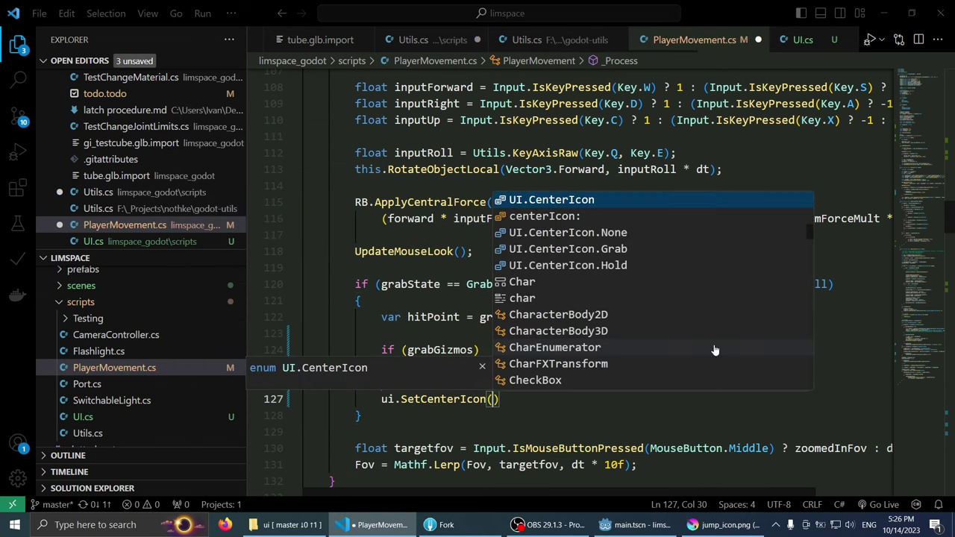
pyautogui.press('Tab')
pyautogui.write('.')
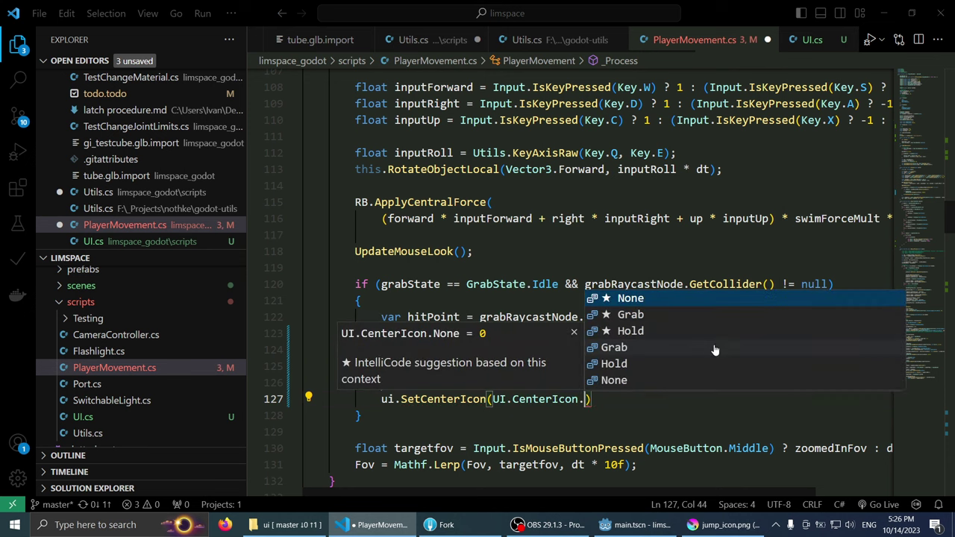
pyautogui.press('Down')
pyautogui.press('Tab')
pyautogui.write(');')
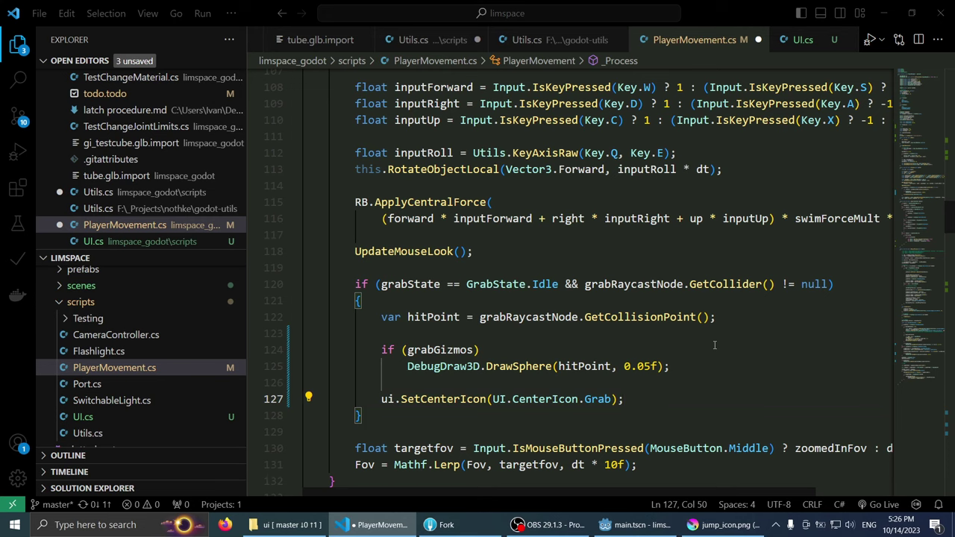
# Step: Add an else branch calling ui.SetCenterIcon(UI.CenterIcon.None); and save PlayerMovement.cs
pyautogui.hotkey('shift', 'Home')
pyautogui.hotkey('ctrl', 'c')
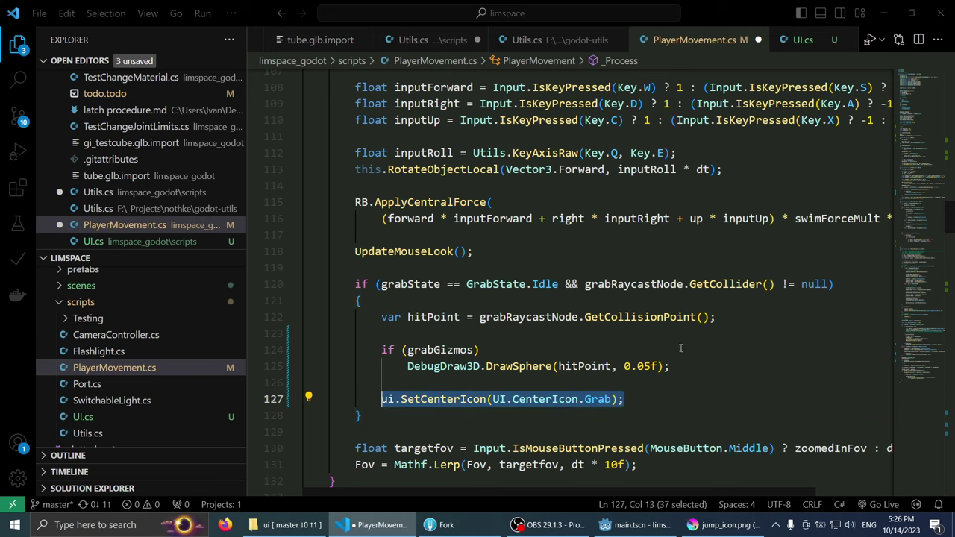
pyautogui.scroll(-1, 681, 347)
pyautogui.click(430, 366)
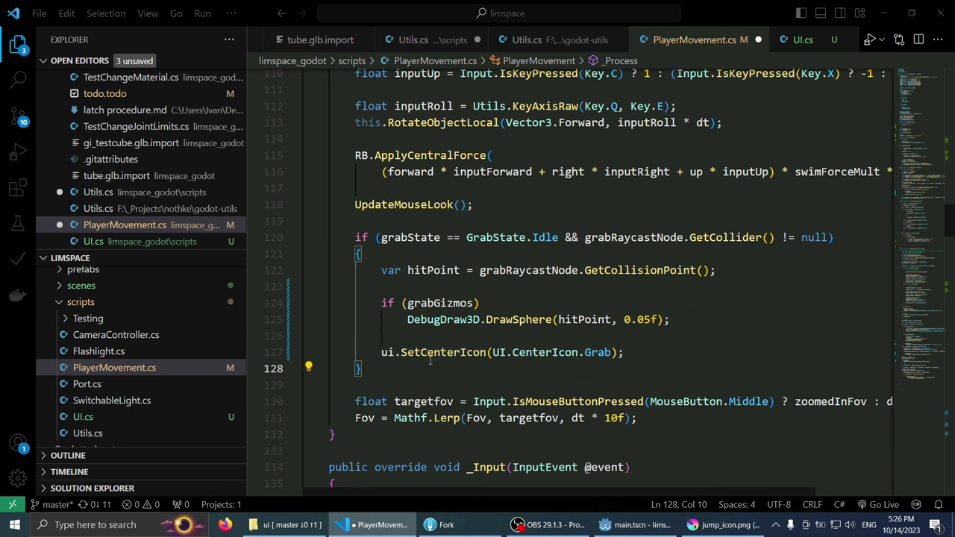
pyautogui.press('Return')
pyautogui.write('else')
pyautogui.press('Escape')
pyautogui.press('Return')
pyautogui.hotkey('ctrl', 'v')
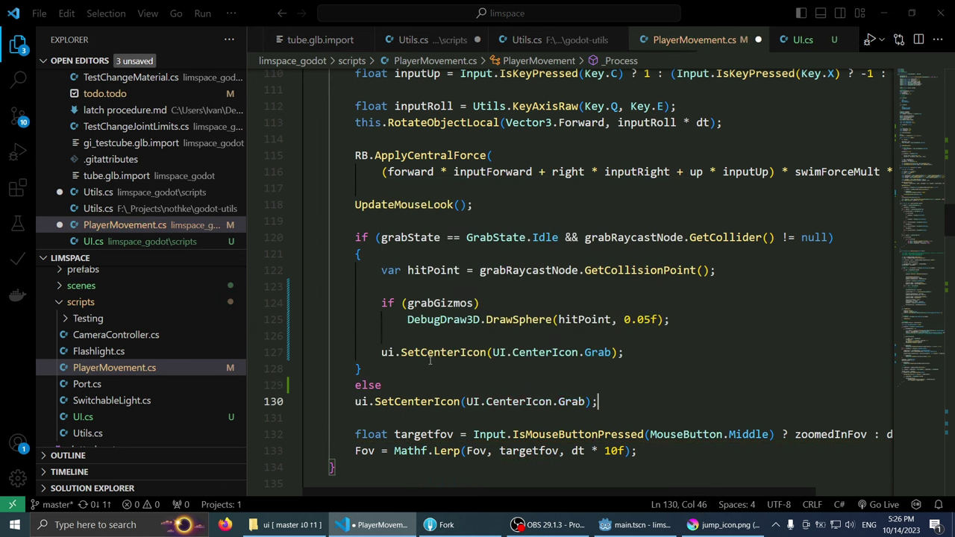
pyautogui.press('Left')
pyautogui.press('Left')
pyautogui.hotkey('ctrl', 'shift', 'Left')
pyautogui.write('None')
pyautogui.press('End')
pyautogui.hotkey('ctrl', 's')
# Step: Review the new Grab and None icon calls in the grab check
pyautogui.click(430, 360)
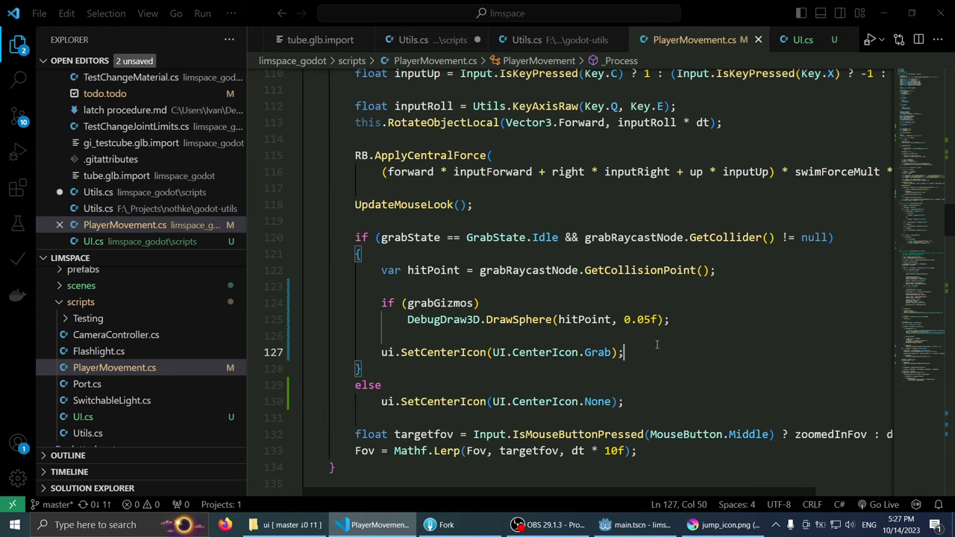
pyautogui.click(688, 319)
pyautogui.click(689, 303)
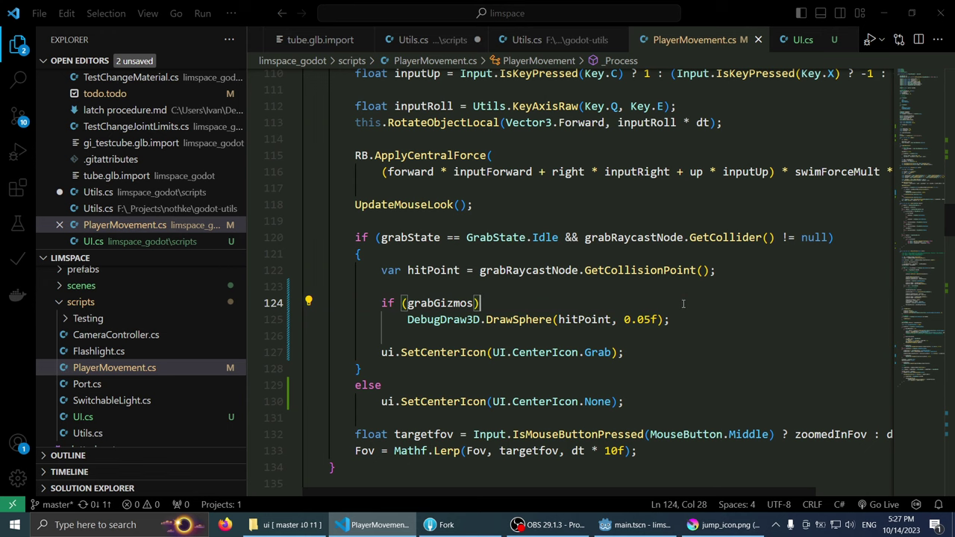
pyautogui.scroll(-1, 683, 304)
# Step: Assign the Grab Icon node as the UI node's Center Rect
pyautogui.click(632, 523)
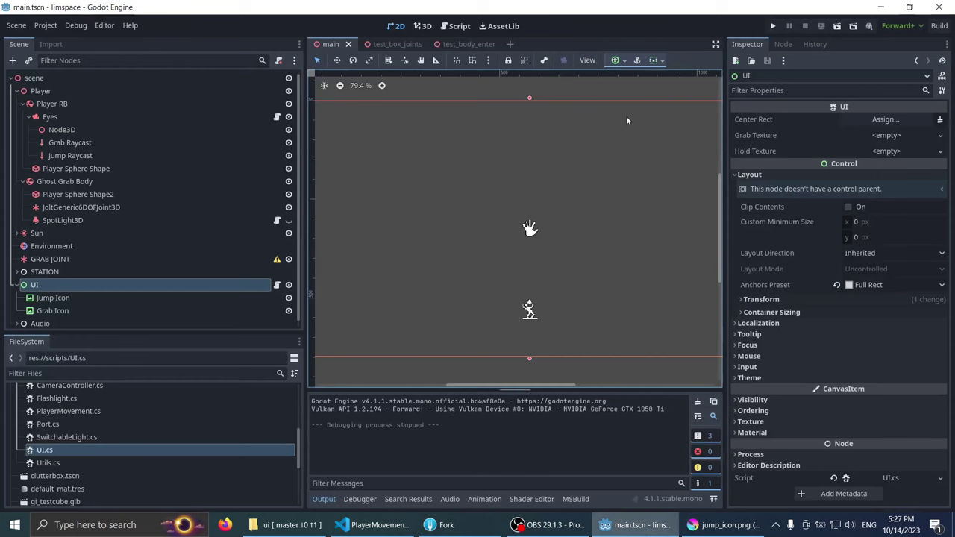
pyautogui.click(65, 285)
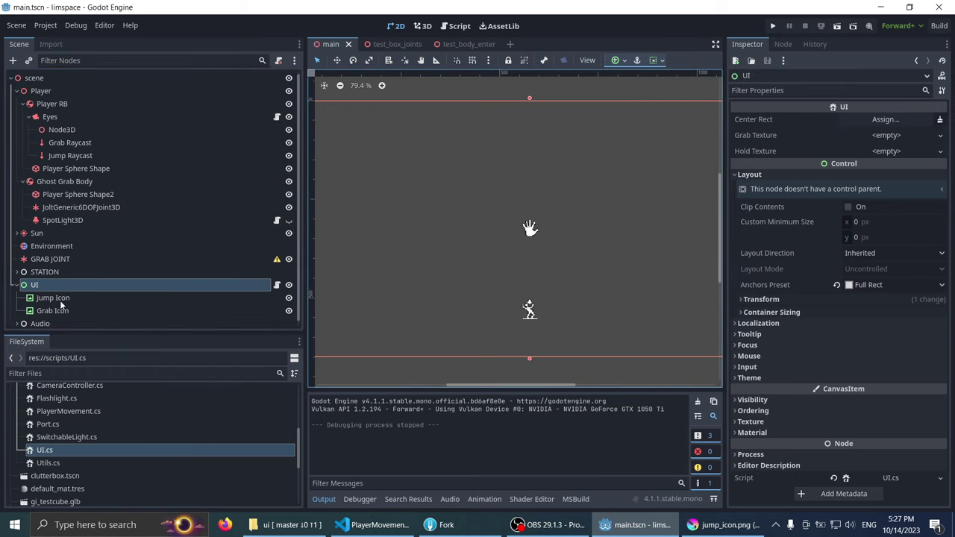
pyautogui.moveTo(59, 310)
pyautogui.mouseDown()
pyautogui.moveTo(886, 130)
pyautogui.moveTo(874, 121)
pyautogui.mouseUp()
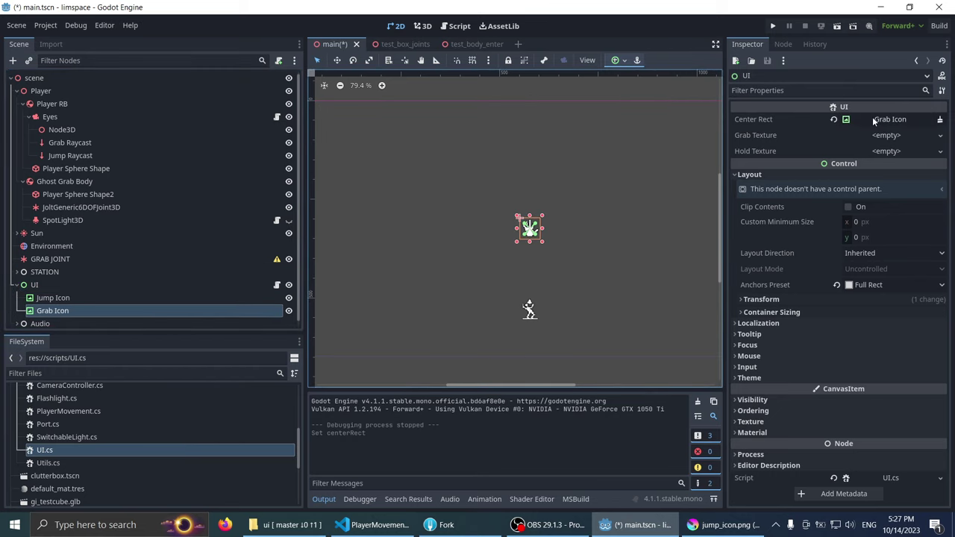
# Step: Set grab_icon.png as Grab Texture and hold_icon.png as Hold Texture, then run with F5
pyautogui.scroll(3, 74, 461)
pyautogui.scroll(5, 51, 442)
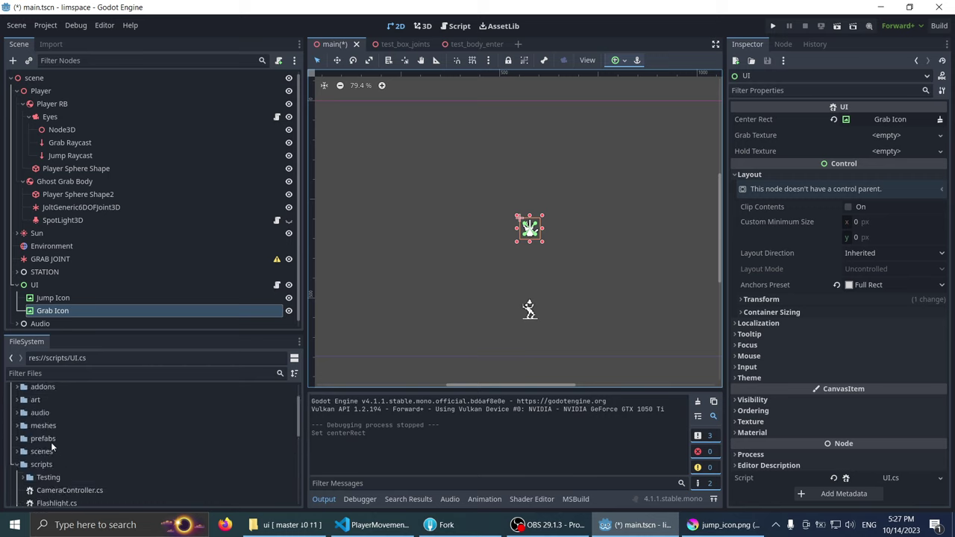
pyautogui.click(19, 432)
pyautogui.click(24, 455)
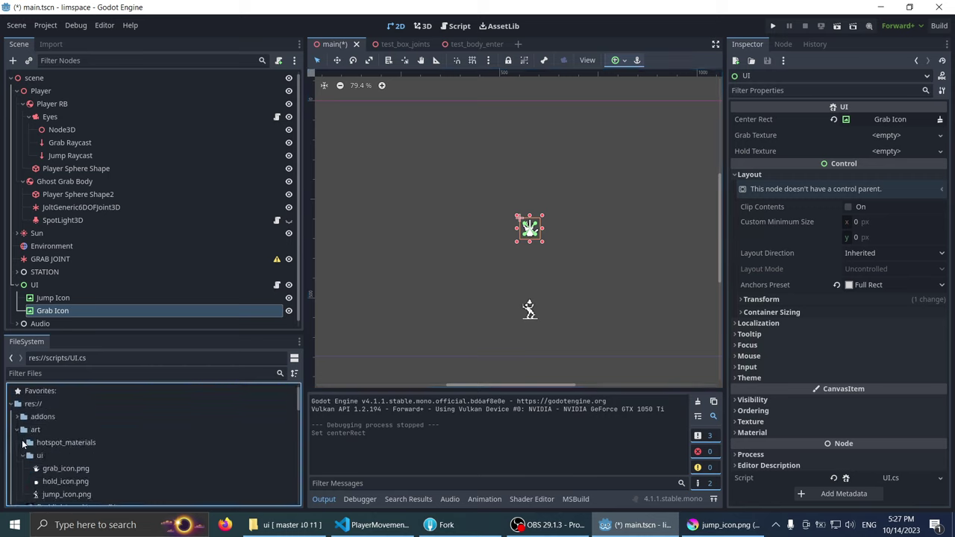
pyautogui.scroll(-1, 27, 461)
pyautogui.moveTo(69, 455); pyautogui.dragTo(862, 144)
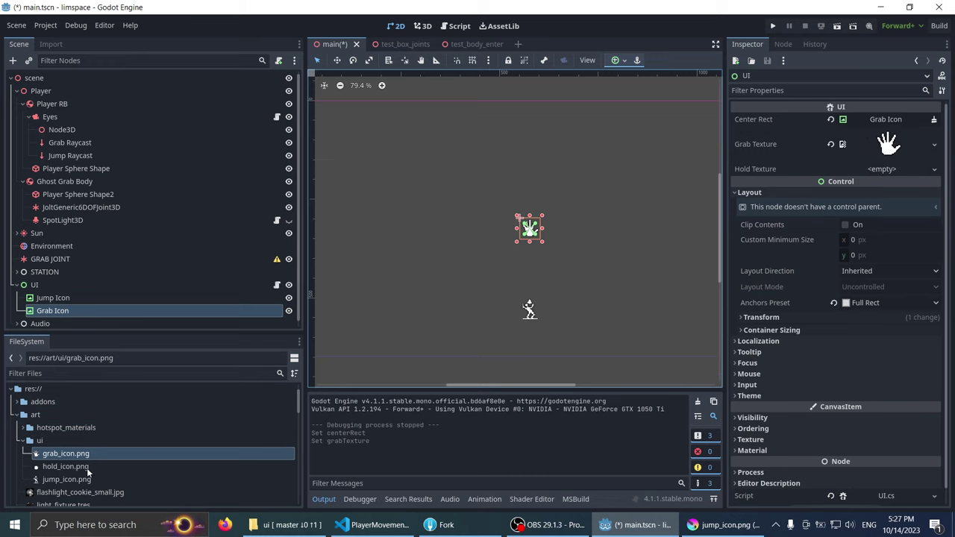
pyautogui.moveTo(86, 469); pyautogui.dragTo(884, 169)
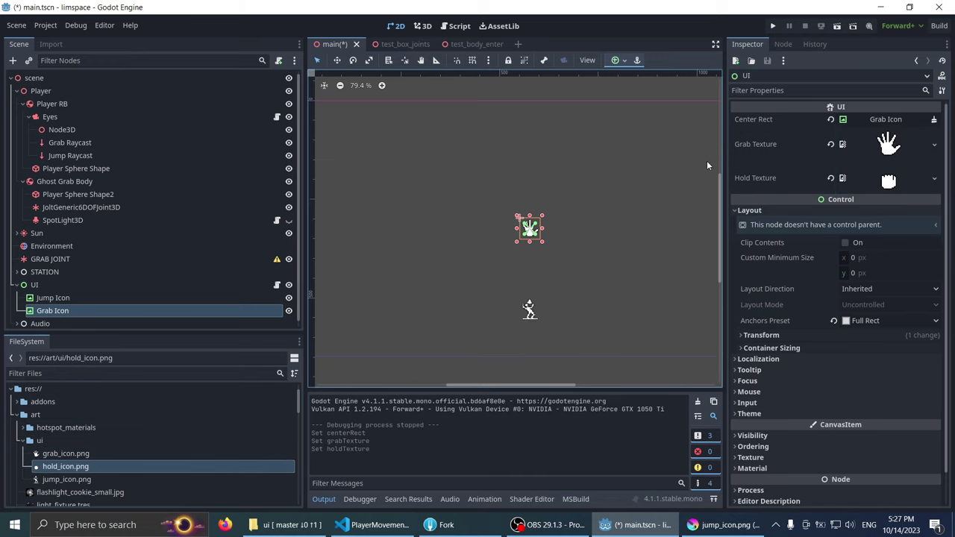
pyautogui.press('F5')
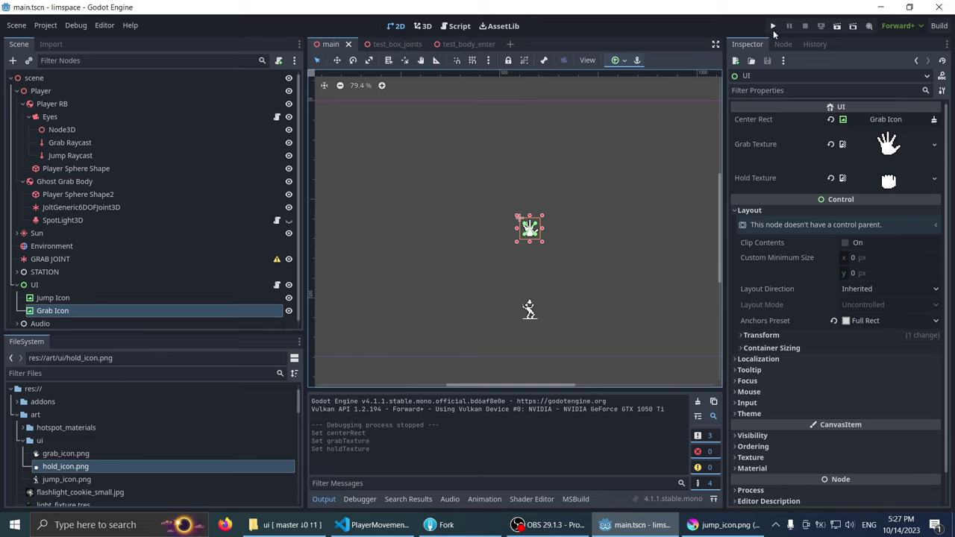
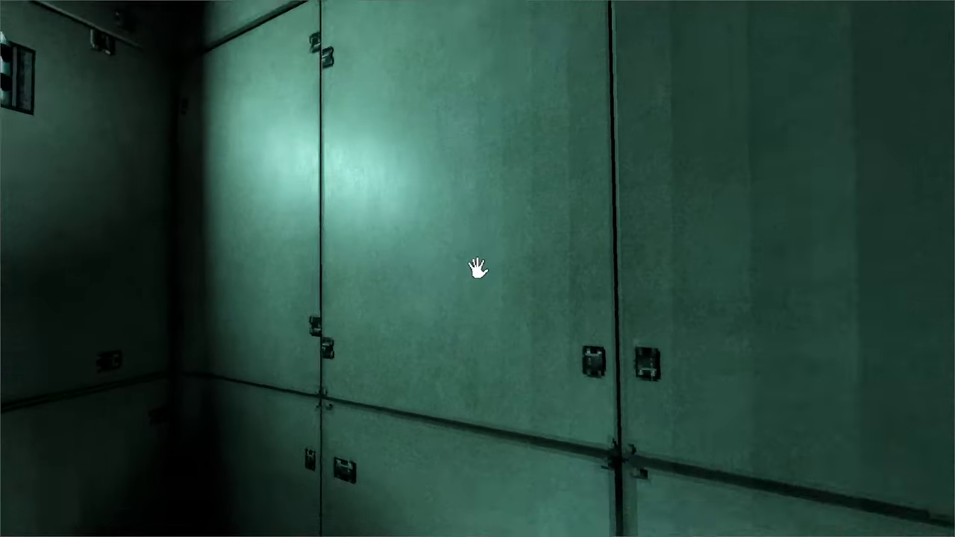
# Step: Stop the running game with Escape to return to the Godot editor's main scene
pyautogui.press('Escape')
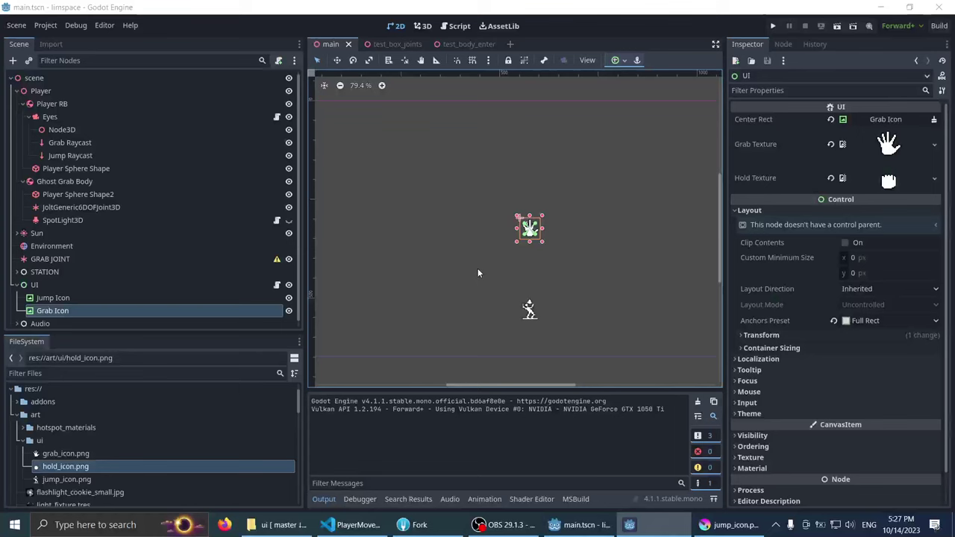
# Step: In PlayerMovement.cs, insert blank lines after the grab block's closing brace, before the else branch
pyautogui.click(373, 524)
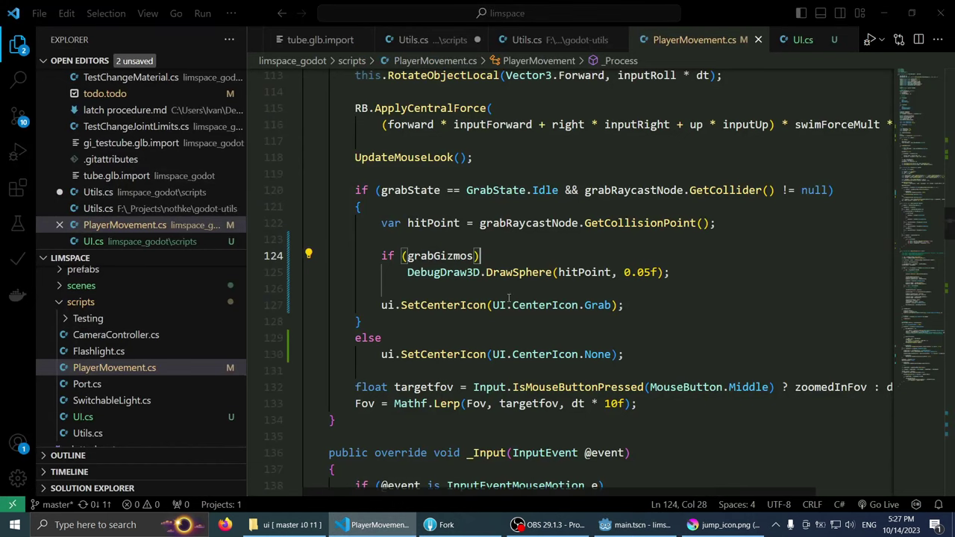
pyautogui.scroll(-3, 691, 245)
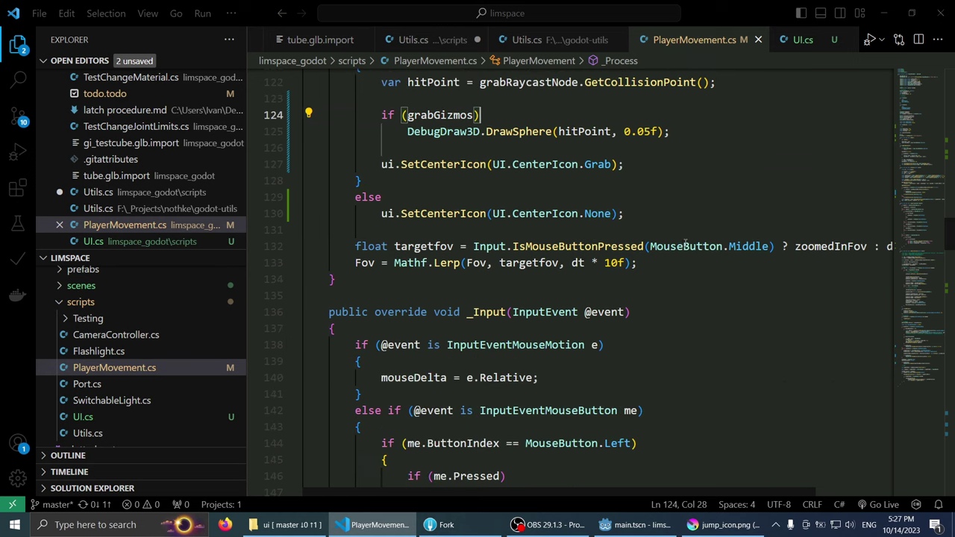
pyautogui.scroll(-3, 680, 243)
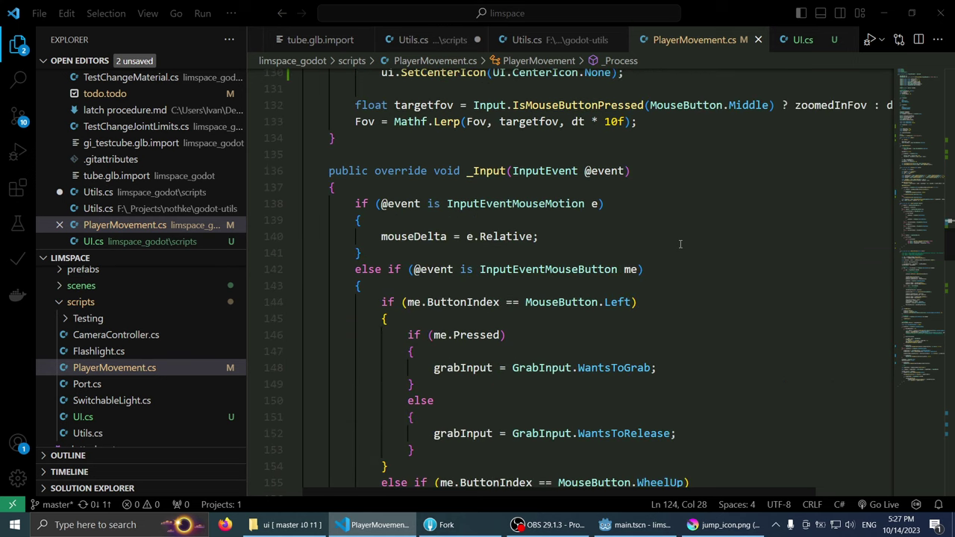
pyautogui.scroll(4, 680, 244)
pyautogui.scroll(1, 680, 244)
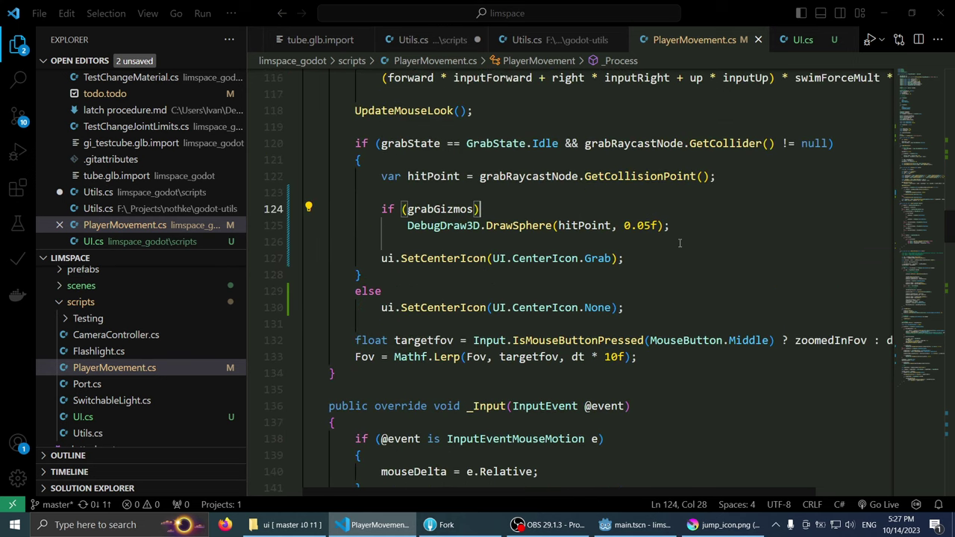
pyautogui.scroll(2, 681, 243)
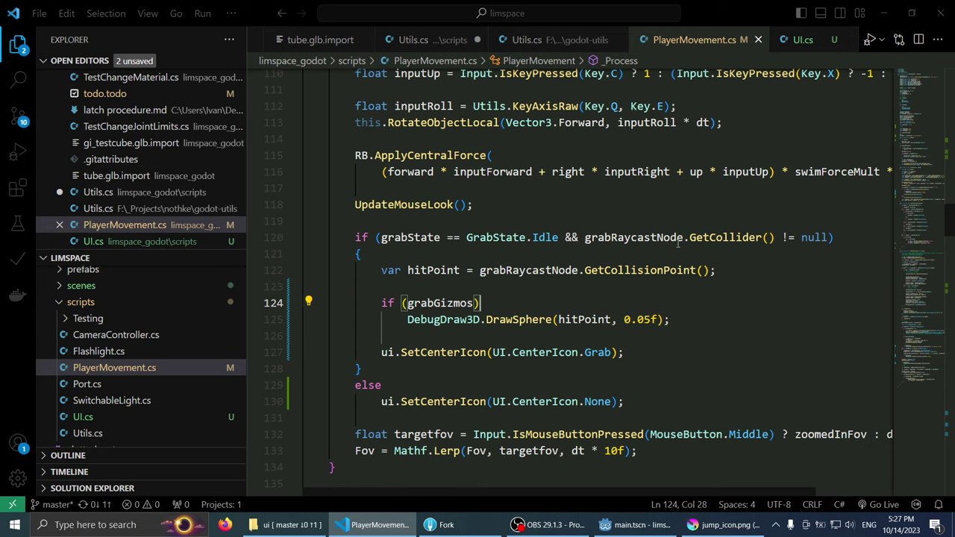
pyautogui.click(416, 384)
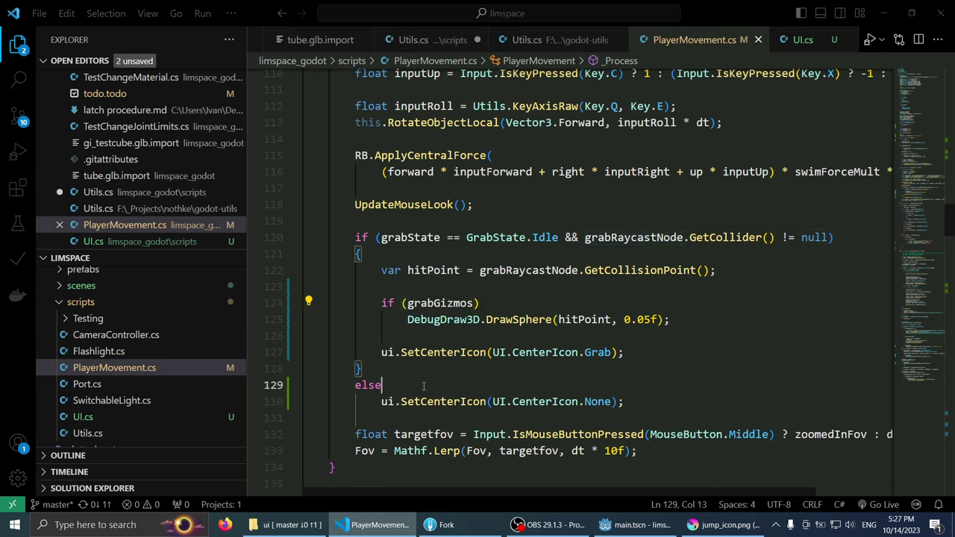
pyautogui.press('Up')
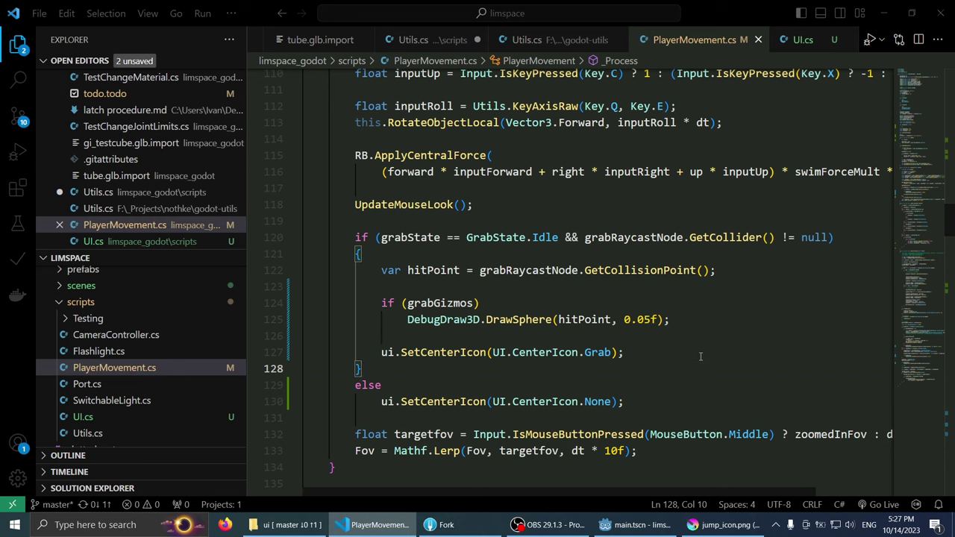
pyautogui.press('Return')
pyautogui.press('Return')
# Step: Start the condition 'if (grabState == GrabState.Idle && grabray' on the new line
pyautogui.write('if (gr')
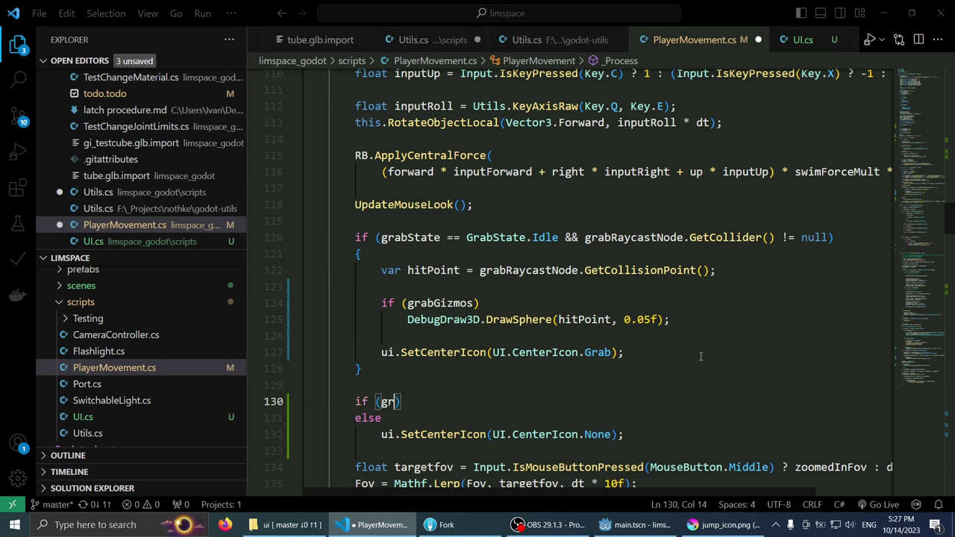
pyautogui.write('abstate')
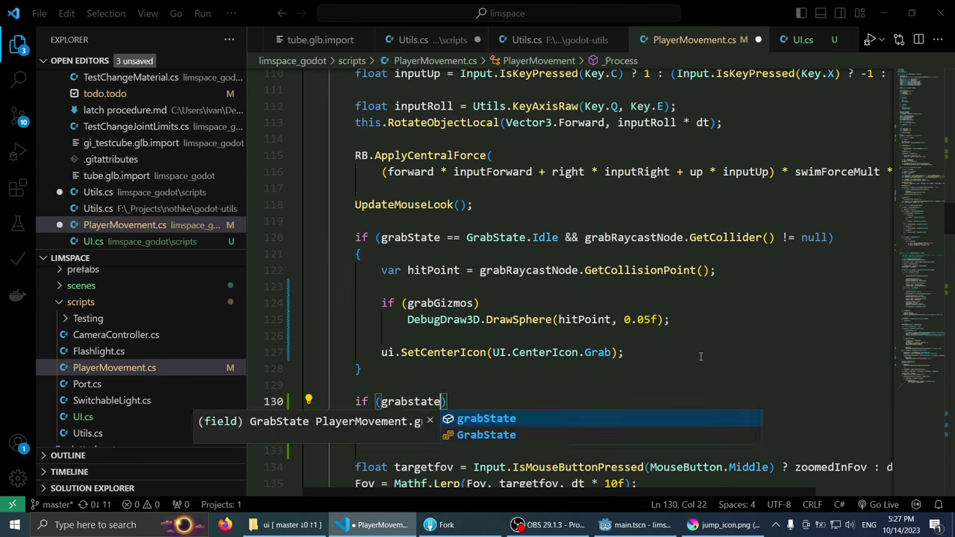
pyautogui.press('Tab')
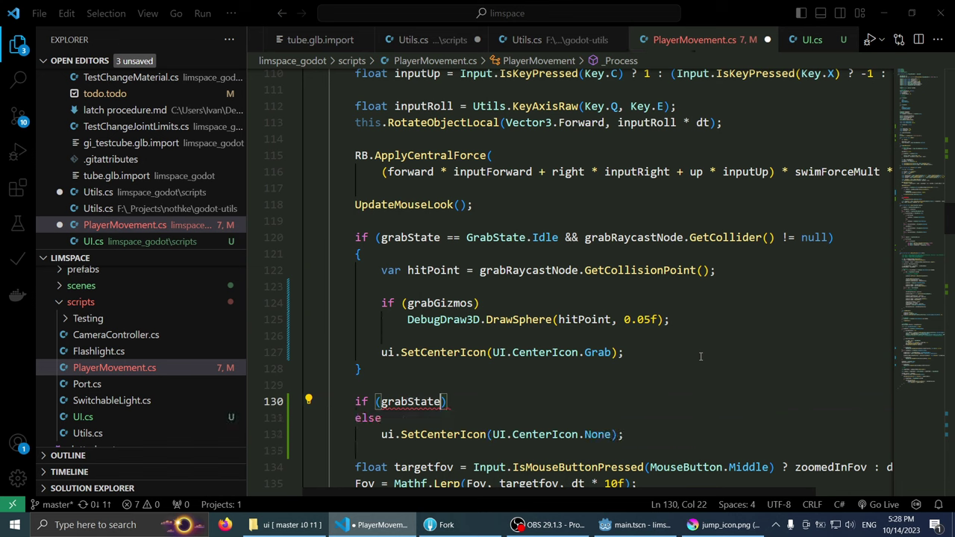
pyautogui.write('--')
pyautogui.press('BackSpace')
pyautogui.press('BackSpace')
pyautogui.press('BackSpace')
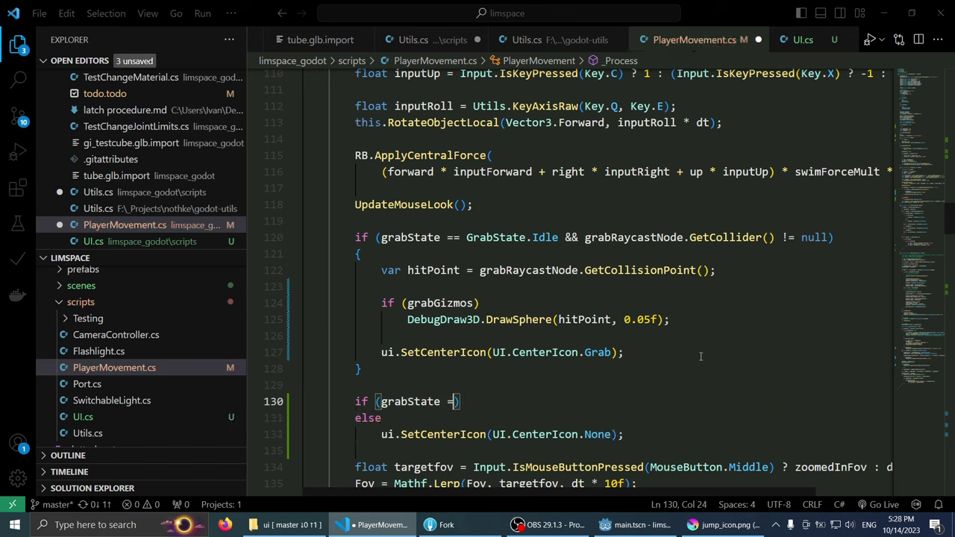
pyautogui.write('==')
pyautogui.press('Tab')
pyautogui.write('.')
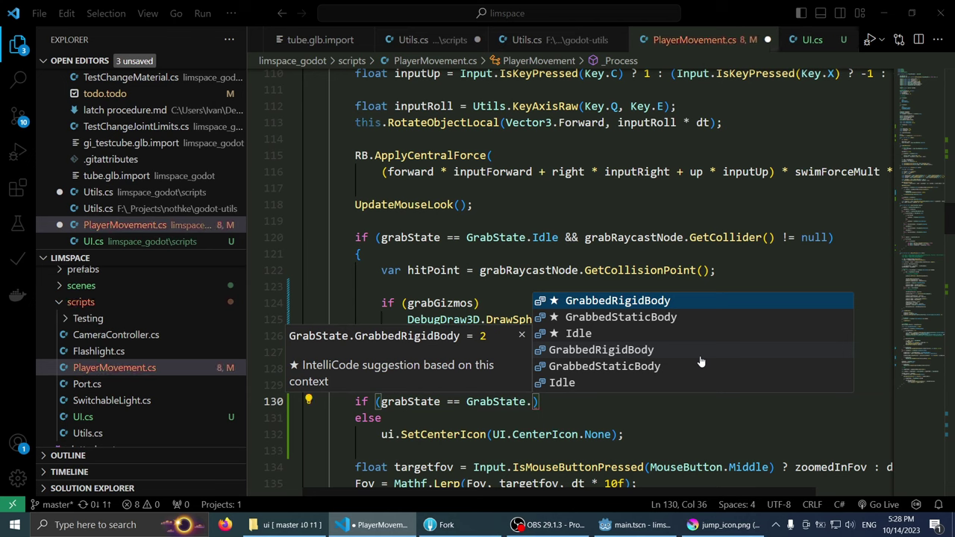
pyautogui.write('I')
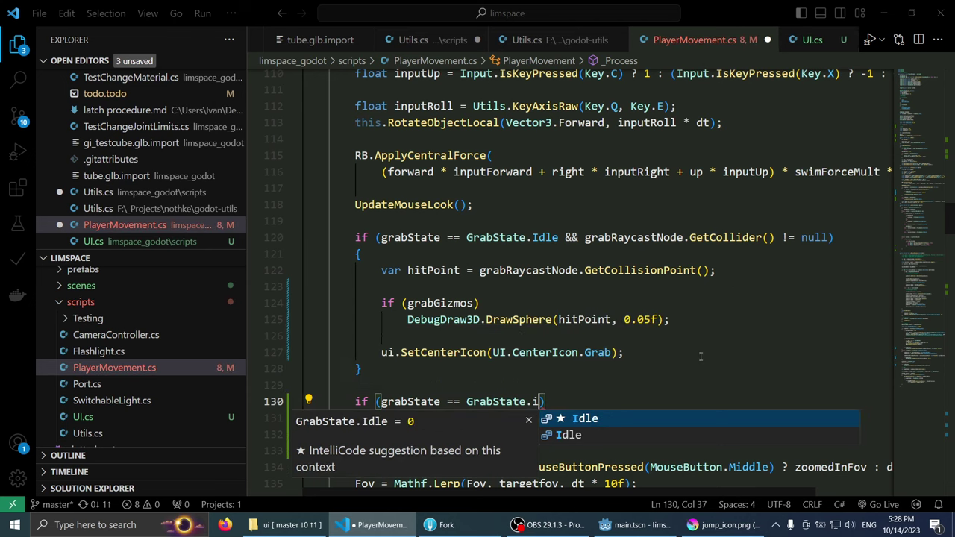
pyautogui.write('dl')
pyautogui.press('Tab')
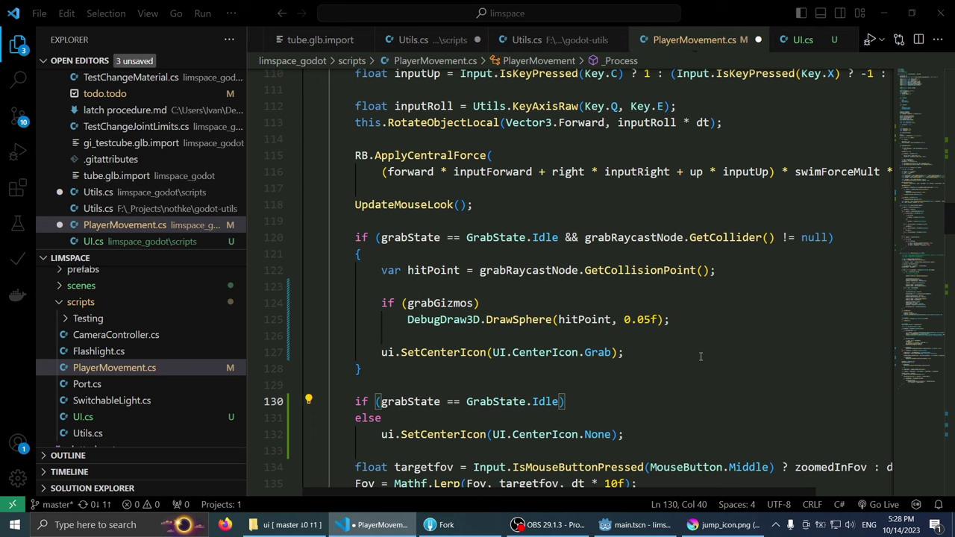
pyautogui.write('&& ')
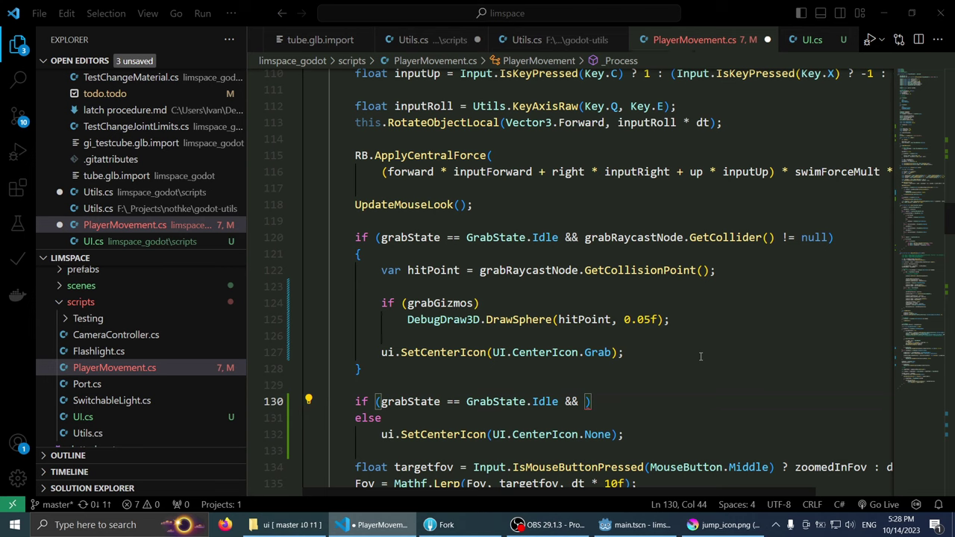
pyautogui.write('grabray')
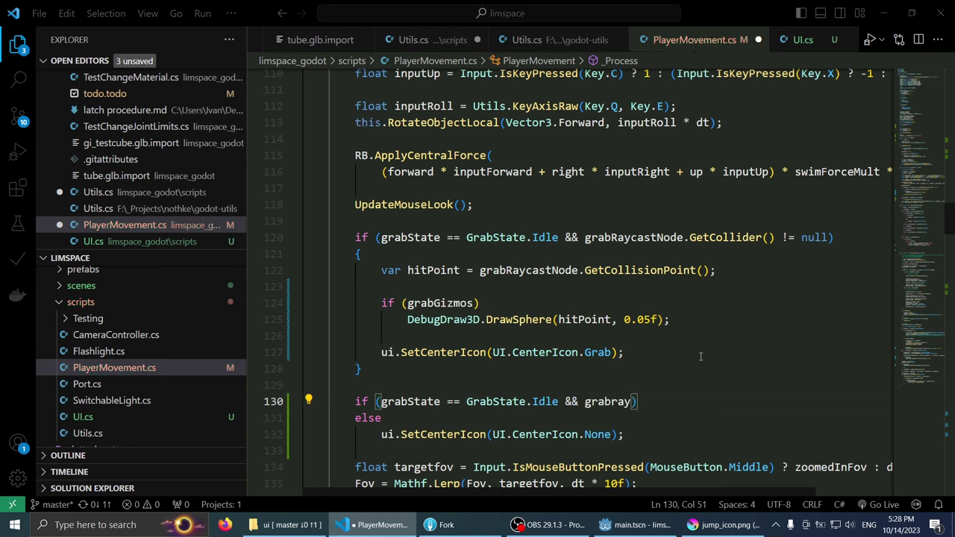
pyautogui.hotkey('alt', 'Left')
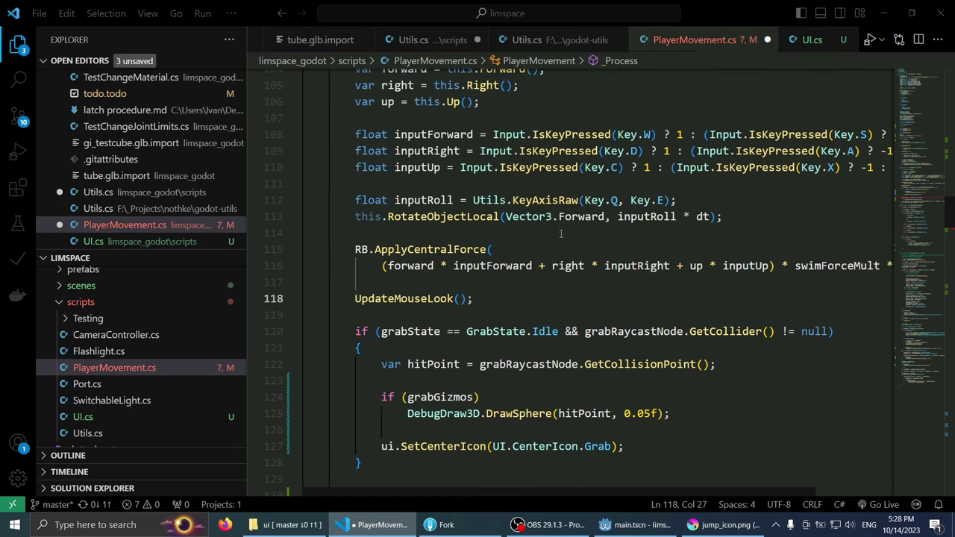
# Step: Add 'var hitCollider = grabRaycastNode.GetCollider();' below the UpdateMouseLook() call
pyautogui.scroll(2, 560, 233)
pyautogui.scroll(-2, 428, 255)
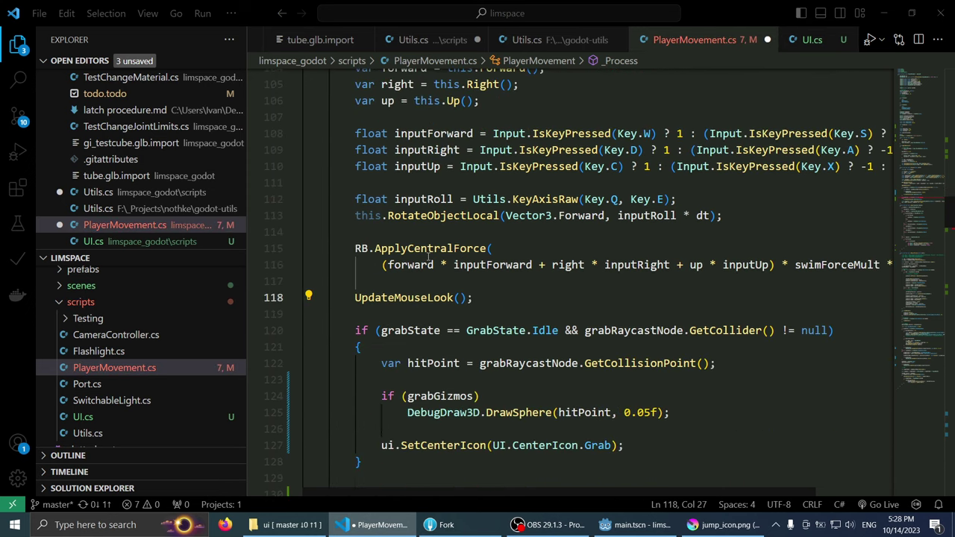
pyautogui.scroll(-2, 429, 255)
pyautogui.scroll(-2, 428, 255)
pyautogui.scroll(-3, 427, 255)
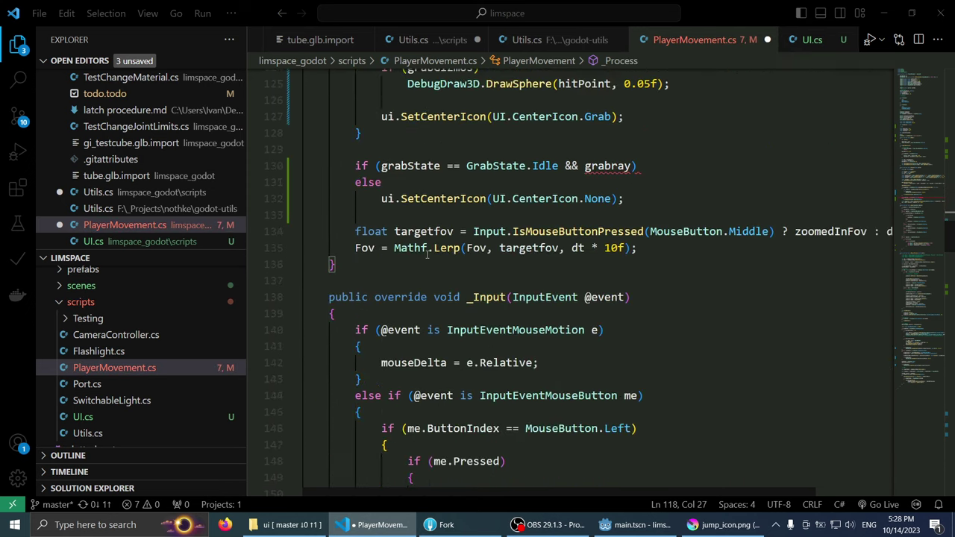
pyautogui.scroll(6, 428, 255)
pyautogui.scroll(1, 427, 254)
pyautogui.scroll(-1, 427, 255)
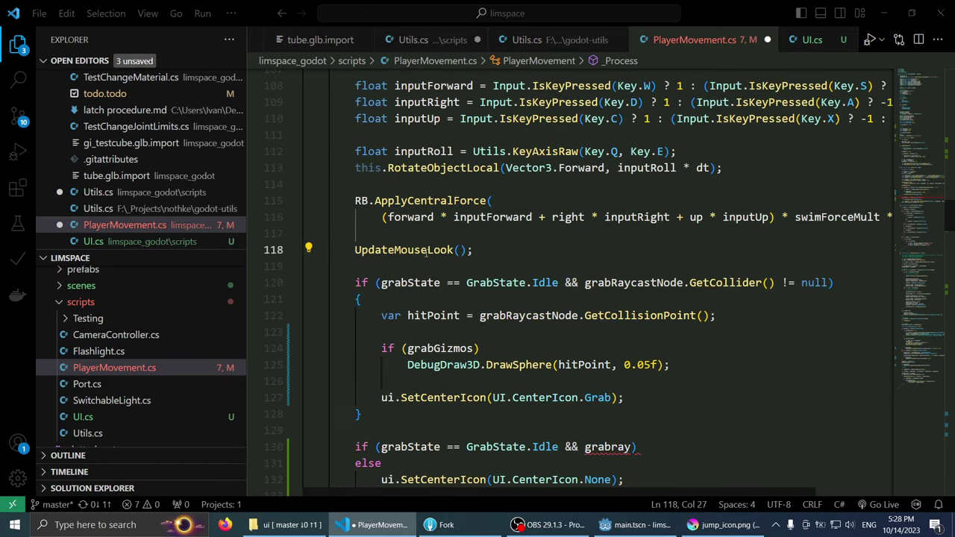
pyautogui.moveTo(586, 283); pyautogui.dragTo(775, 283)
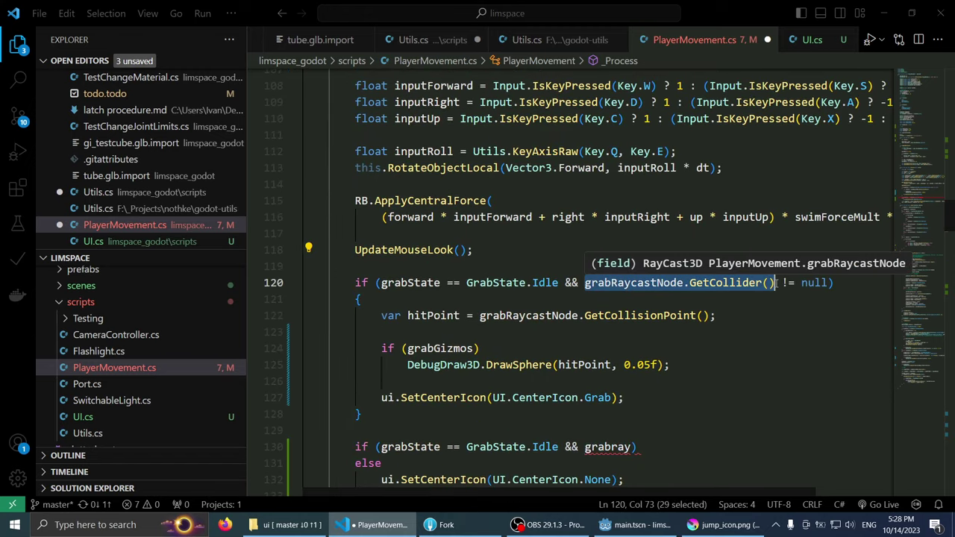
pyautogui.click(581, 261)
pyautogui.click(608, 251)
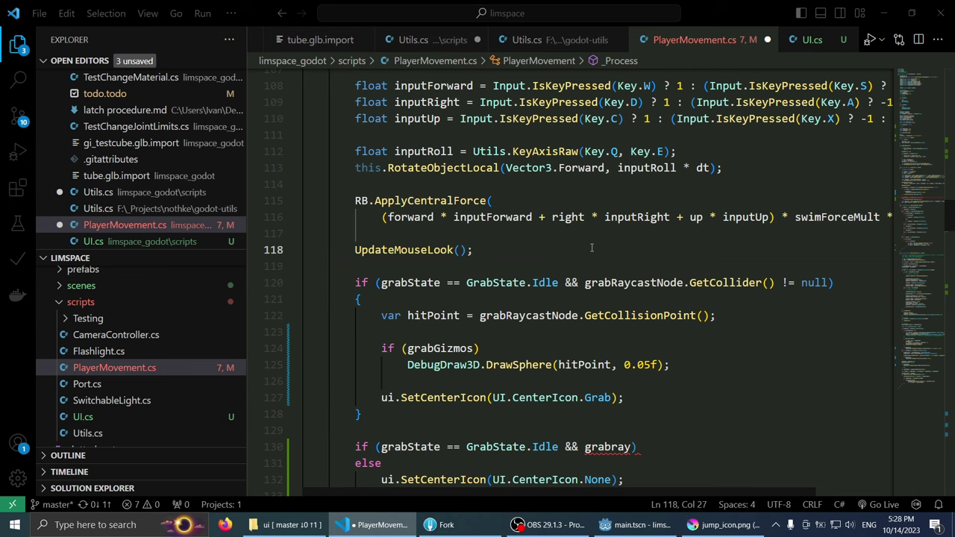
pyautogui.press('Return')
pyautogui.press('Return')
pyautogui.write('var co')
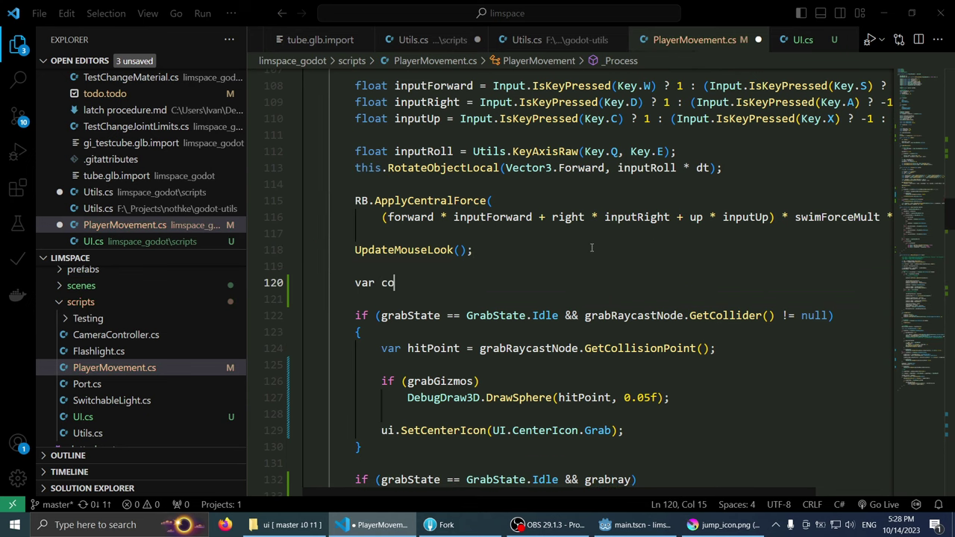
pyautogui.write('llider')
pyautogui.hotkey('ctrl', 'shift', 'Left')
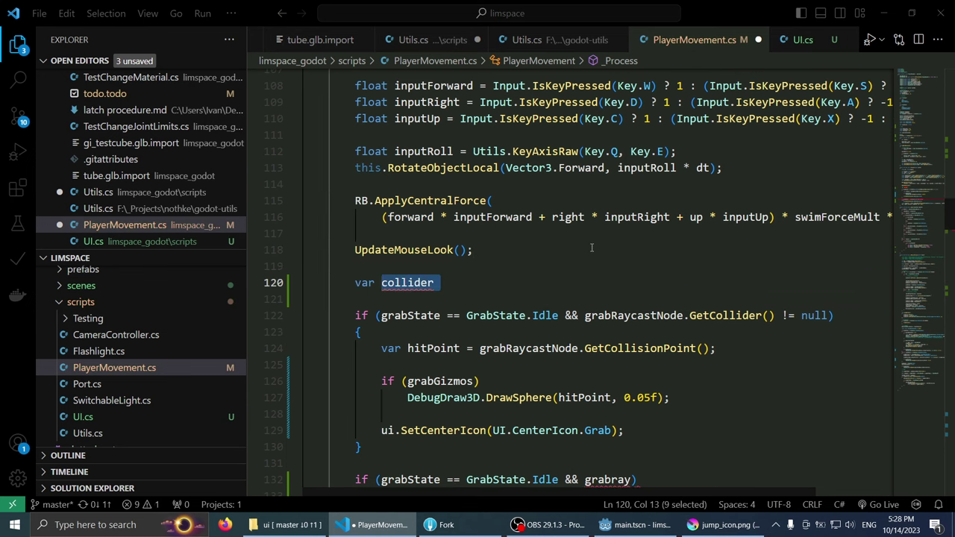
pyautogui.write('hitCollider')
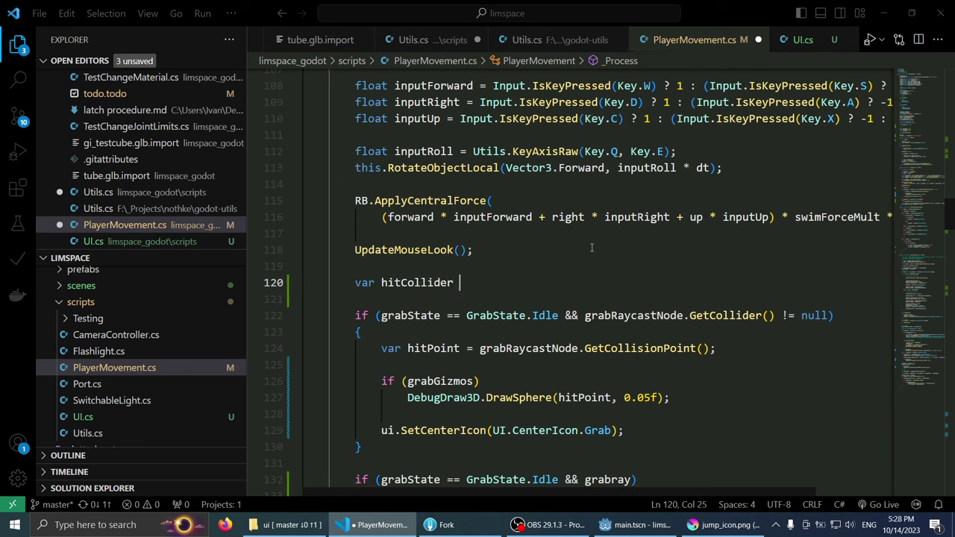
pyautogui.write(' = grabRaycastNode.GetCollider();')
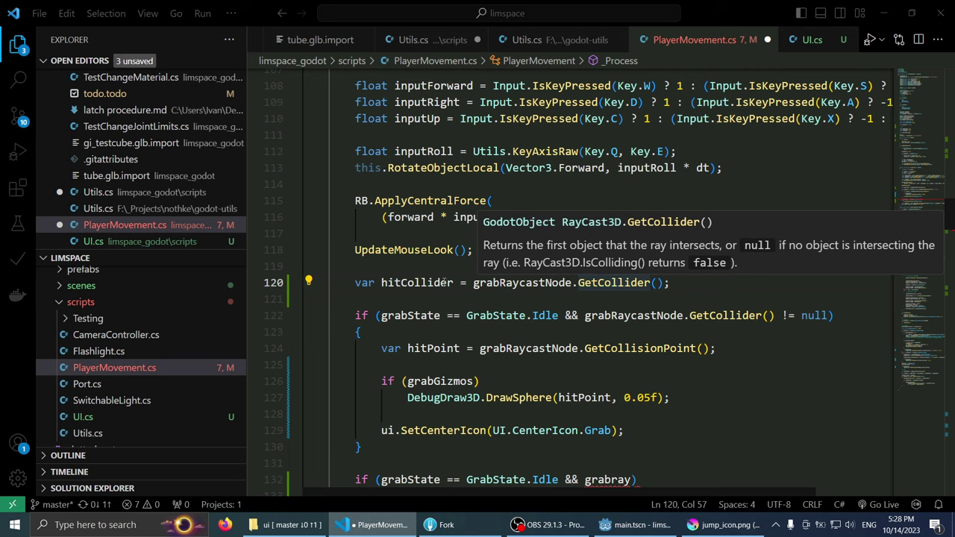
# Step: Replace the GetCollider() call in the grab condition with hitCollider
pyautogui.doubleClick(418, 282)
pyautogui.hotkey('ctrl', 'c')
pyautogui.moveTo(585, 315); pyautogui.dragTo(777, 315)
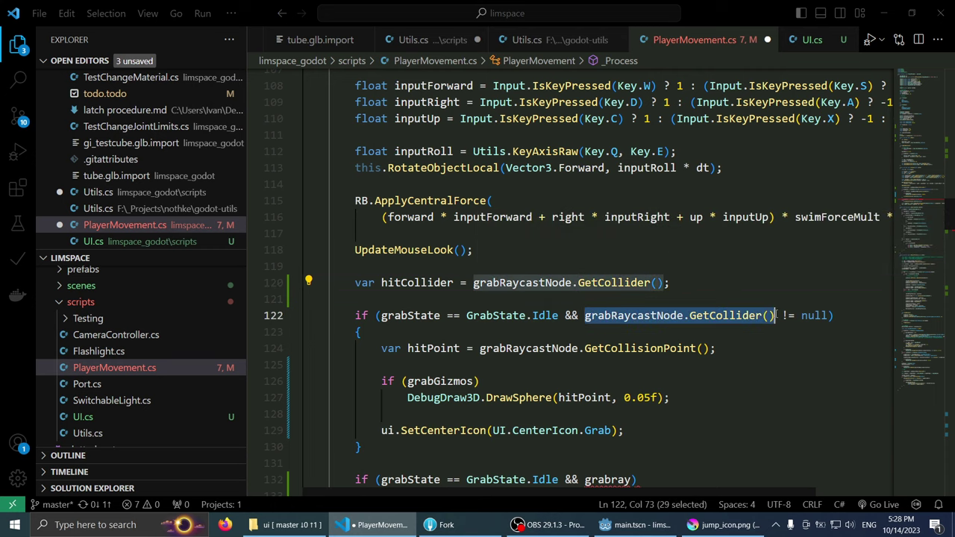
pyautogui.hotkey('ctrl', 'v')
pyautogui.scroll(1, 614, 280)
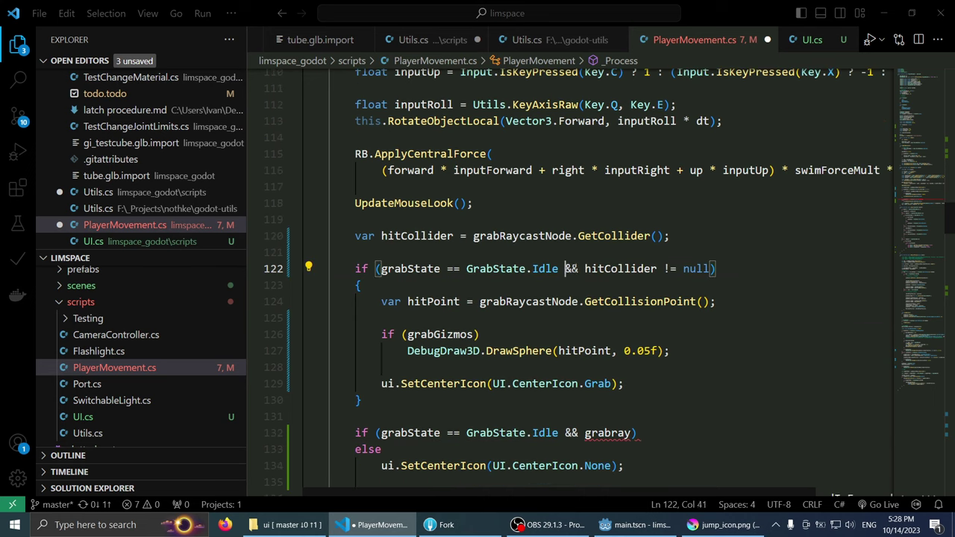
# Step: Paste the copied hitCollider null check over '&& grabray' in the new condition and save
pyautogui.moveTo(566, 268); pyautogui.dragTo(716, 268)
pyautogui.scroll(-1, 534, 263)
pyautogui.hotkey('ctrl', 'c')
pyautogui.moveTo(566, 385); pyautogui.dragTo(636, 385)
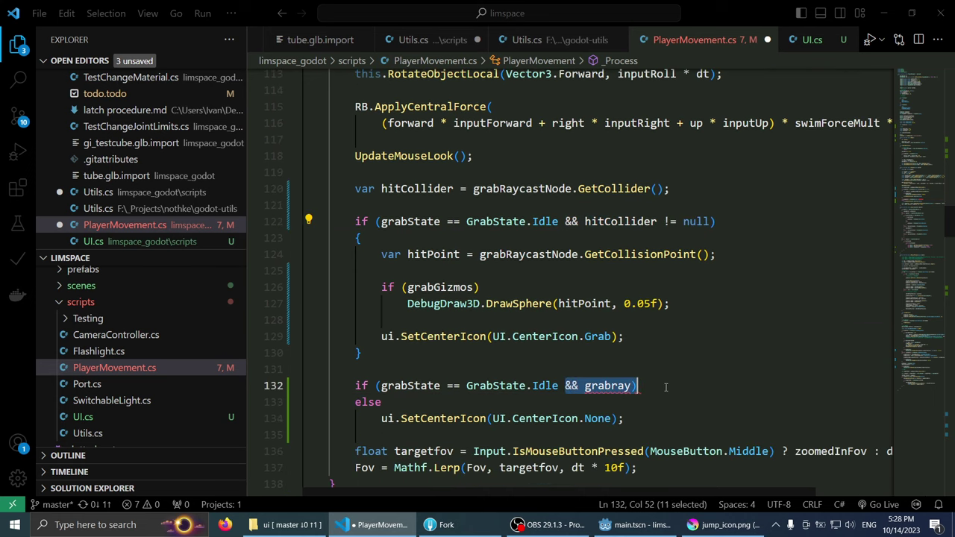
pyautogui.hotkey('ctrl', 'v')
pyautogui.click(670, 385)
pyautogui.press('BackSpace')
pyautogui.write('=')
pyautogui.hotkey('ctrl', 's')
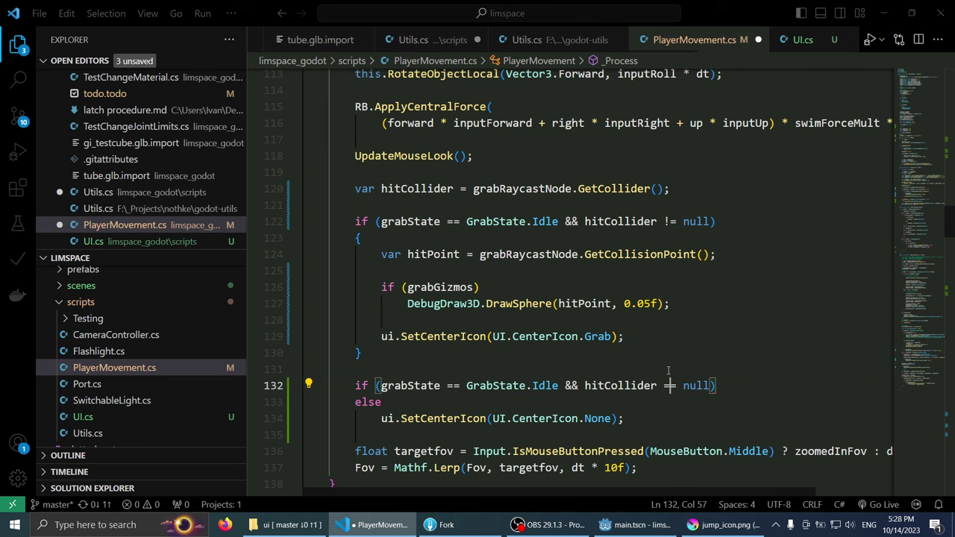
# Step: Split line 122's condition so a nested if (hitCollider != null) follows the GrabState.Idle check
pyautogui.scroll(-1, 667, 387)
pyautogui.scroll(1, 502, 321)
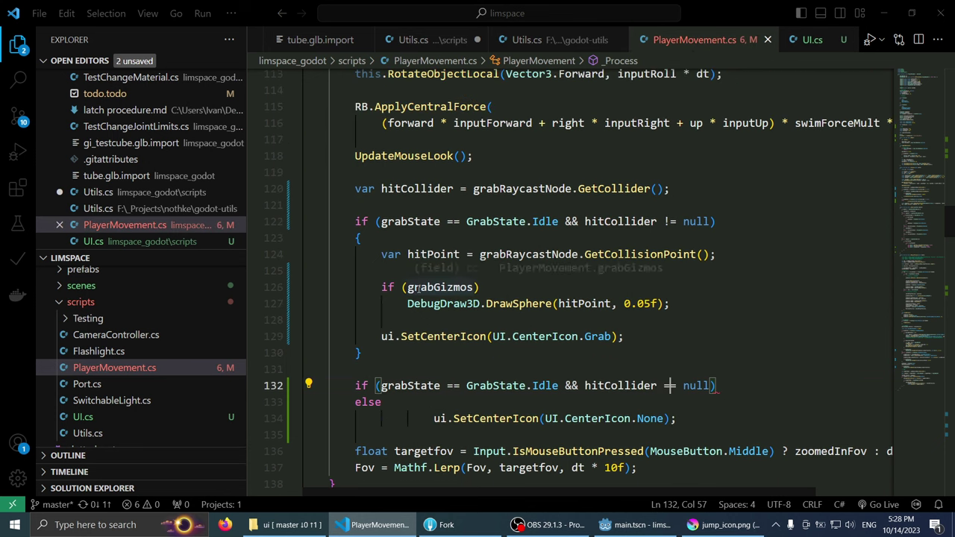
pyautogui.doubleClick(562, 221)
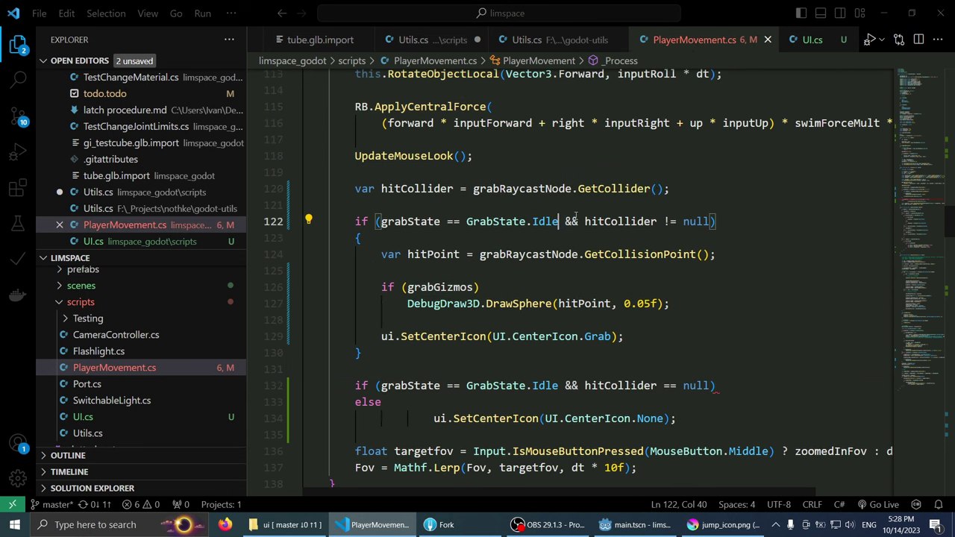
pyautogui.press('Return')
pyautogui.write('{')
pyautogui.press('BackSpace')
pyautogui.write('(')
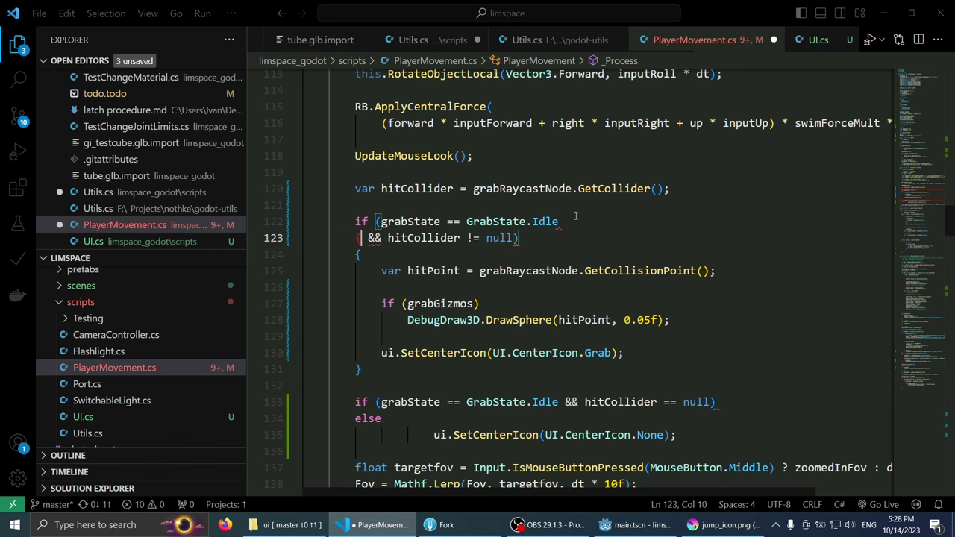
pyautogui.press('Right')
pyautogui.hotkey('shift', 'Right')
pyautogui.hotkey('shift', 'Right')
pyautogui.press('BackSpace')
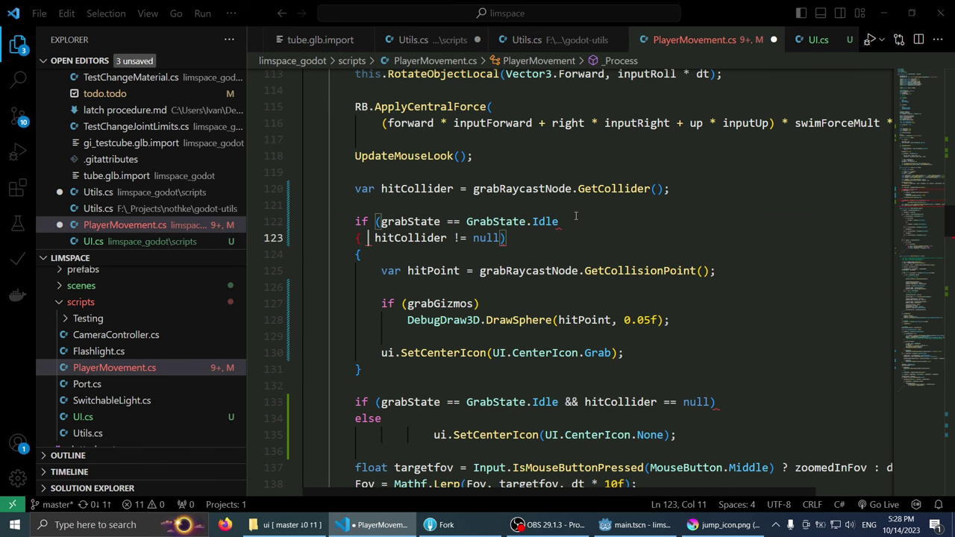
pyautogui.press('Return')
pyautogui.write('if (')
pyautogui.press('Delete')
pyautogui.press('Delete')
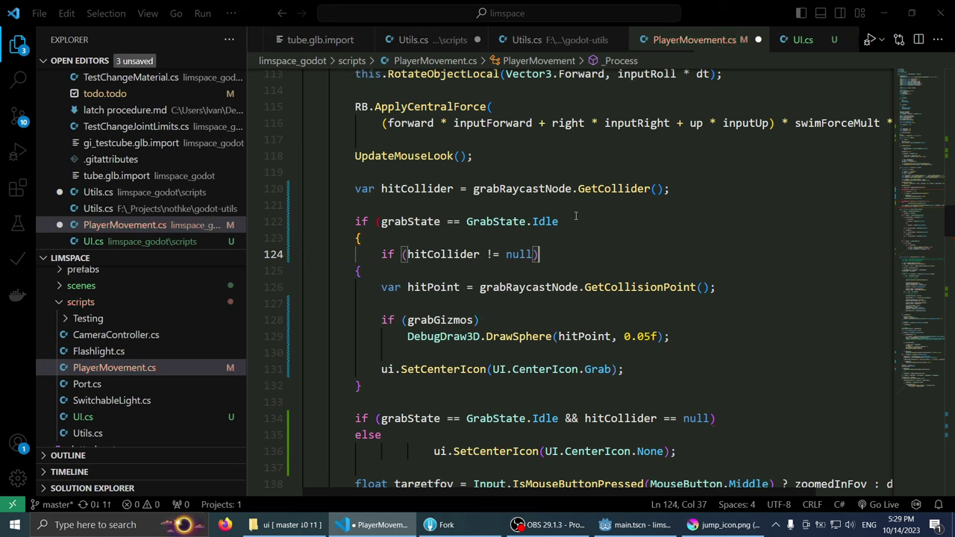
pyautogui.press('End')
# Step: Wrap the nested hitCollider check in its own braces and delete the redundant brace lines
pyautogui.press('Return')
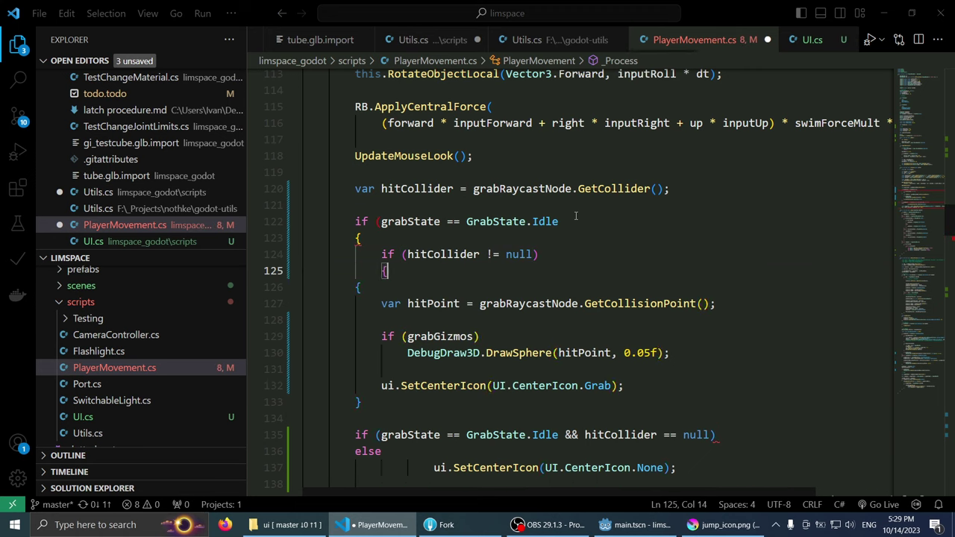
pyautogui.write('{')
pyautogui.press('Down')
pyautogui.hotkey('ctrl', 'shift', 'k')
pyautogui.press('Down')
pyautogui.press('Down')
pyautogui.press('Down')
pyautogui.press('Down')
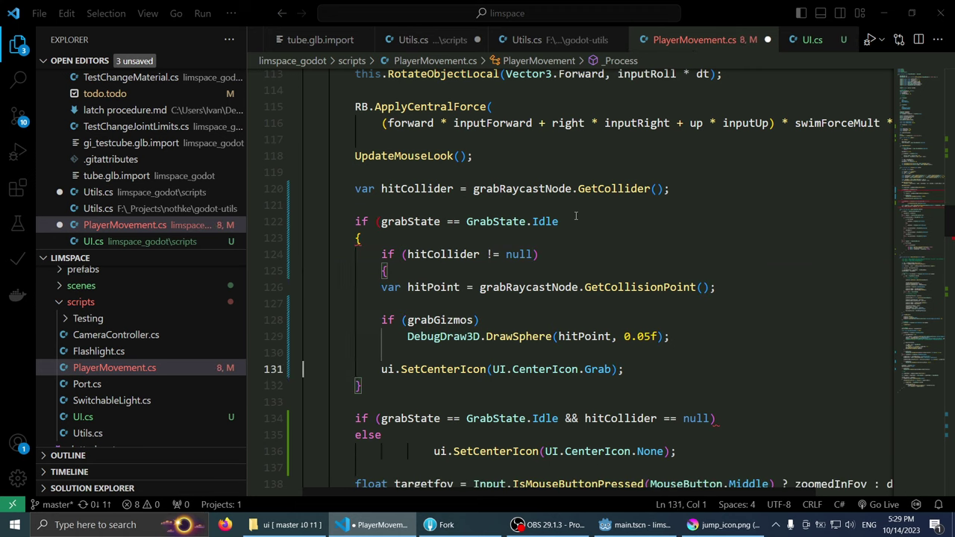
pyautogui.press('Down')
pyautogui.hotkey('ctrl', 'shift', 'k')
pyautogui.press('Up')
pyautogui.press('End')
pyautogui.press('Return')
pyautogui.write('}')
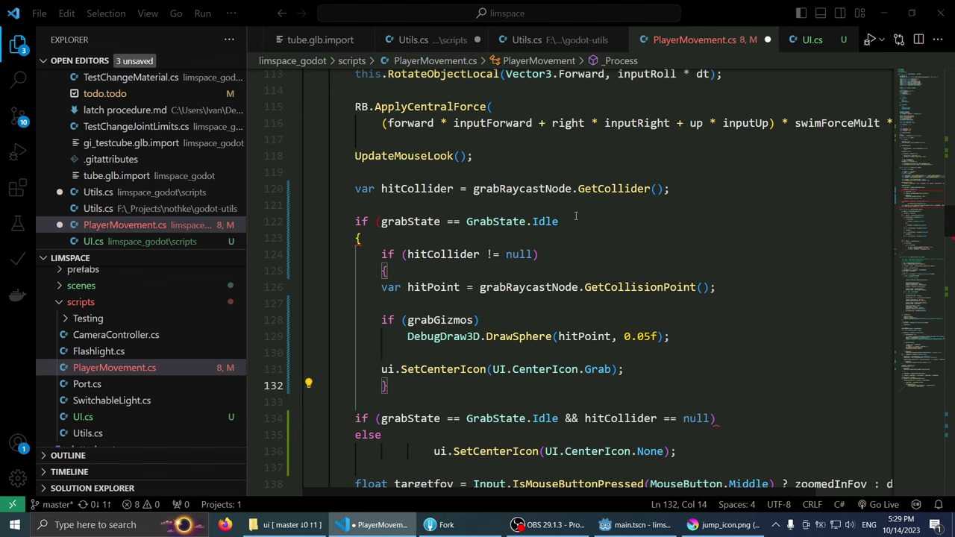
# Step: Add an else setting CenterIcon.None, remove the old duplicate if/else, close the Idle block, and save
pyautogui.press('Return')
pyautogui.write('e')
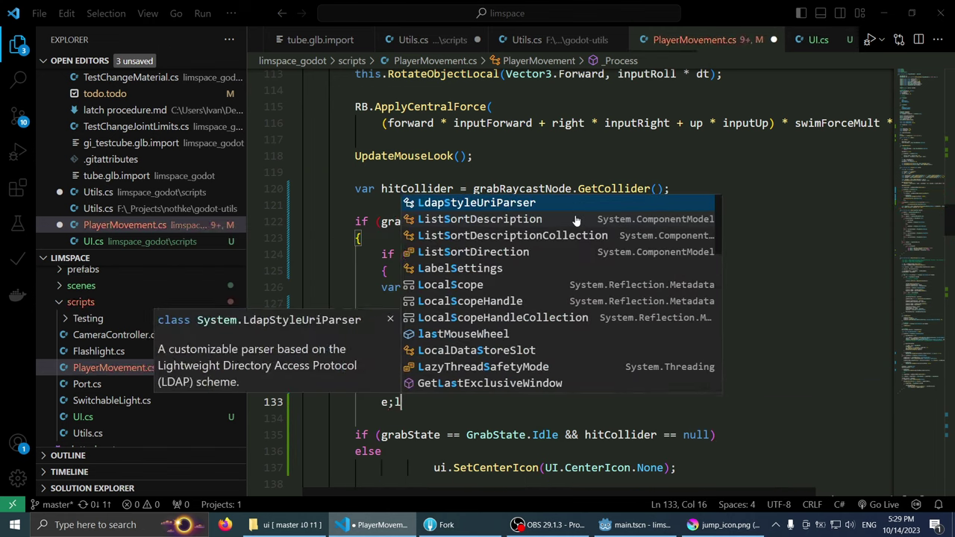
pyautogui.write('lse')
pyautogui.press('Return')
pyautogui.press('Down')
pyautogui.press('Down')
pyautogui.press('Down')
pyautogui.hotkey('alt', 'Up')
pyautogui.hotkey('alt', 'Up')
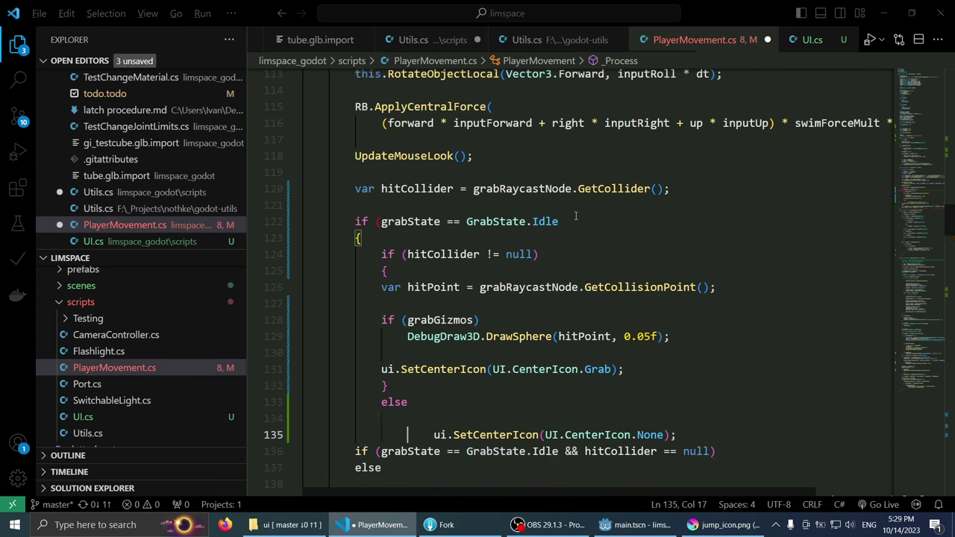
pyautogui.hotkey('alt', 'Up')
pyautogui.press('Down')
pyautogui.hotkey('ctrl', 'shift', 'k')
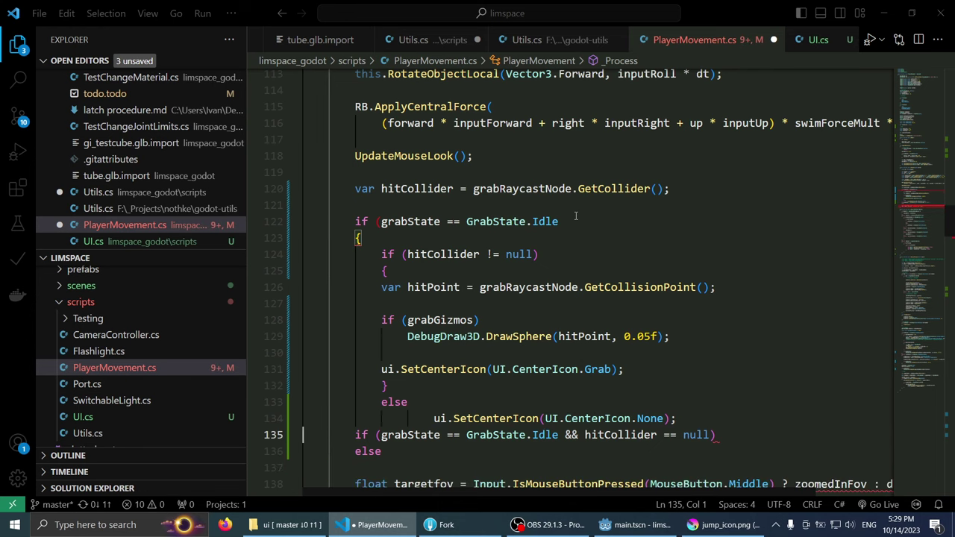
pyautogui.hotkey('ctrl', 'shift', 'k')
pyautogui.hotkey('ctrl', 'shift', 'k')
pyautogui.press('Up')
pyautogui.press('End')
pyautogui.press('Return')
pyautogui.write('}')
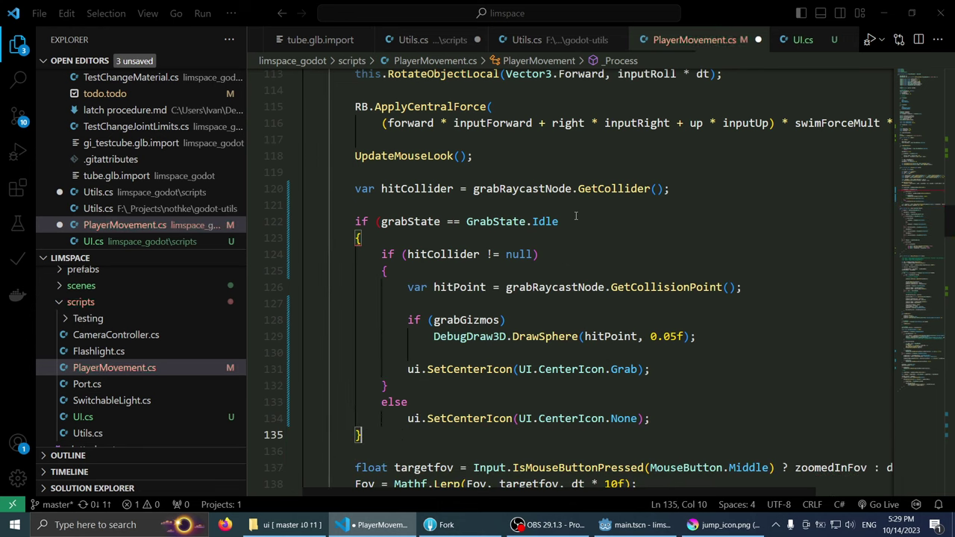
pyautogui.hotkey('ctrl', 's')
# Step: Add the missing ')' to the GrabState.Idle condition and save
pyautogui.click(633, 254)
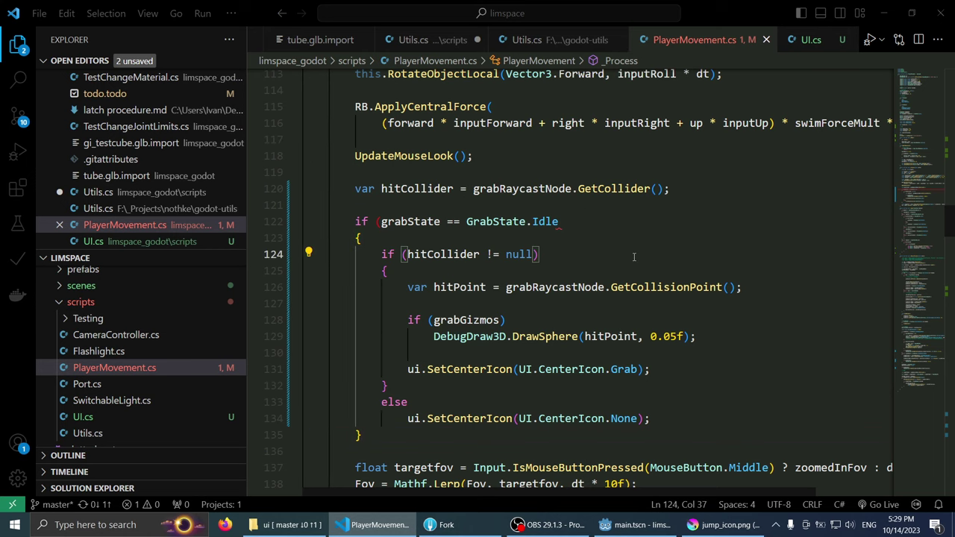
pyautogui.press('Up')
pyautogui.press('Up')
pyautogui.press('End')
pyautogui.write(')')
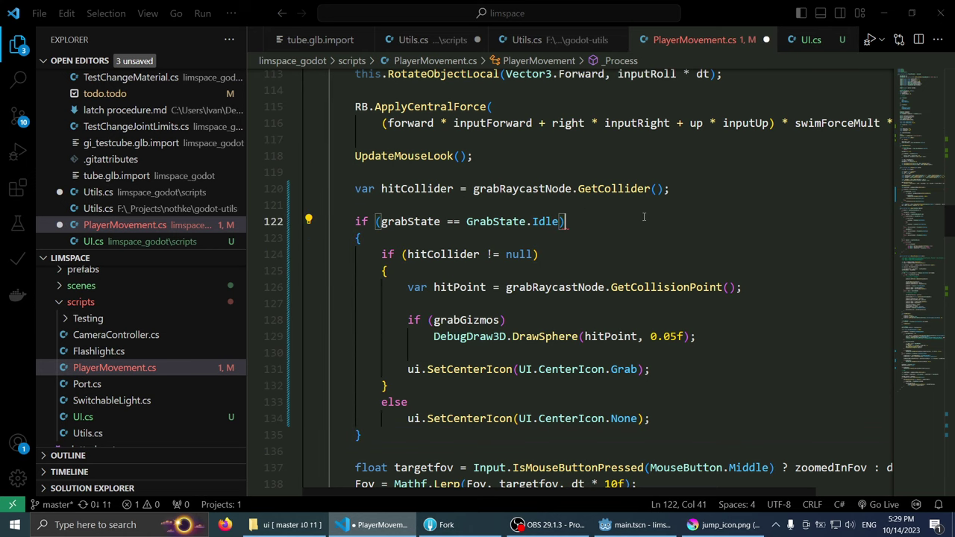
pyautogui.hotkey('ctrl', 's')
pyautogui.scroll(-1, 634, 218)
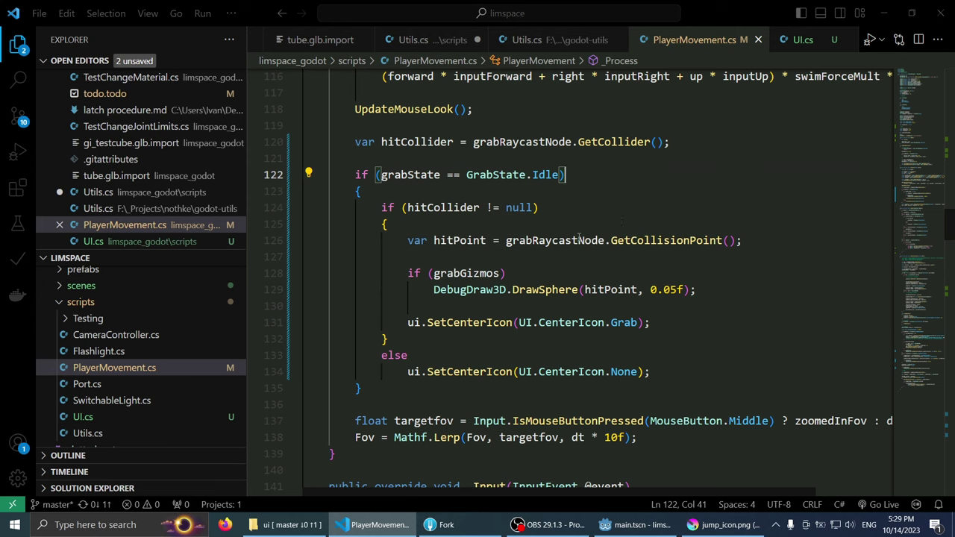
pyautogui.moveTo(597, 237)
pyautogui.doubleClick(429, 175)
pyautogui.scroll(-4, 627, 234)
pyautogui.scroll(-4, 626, 234)
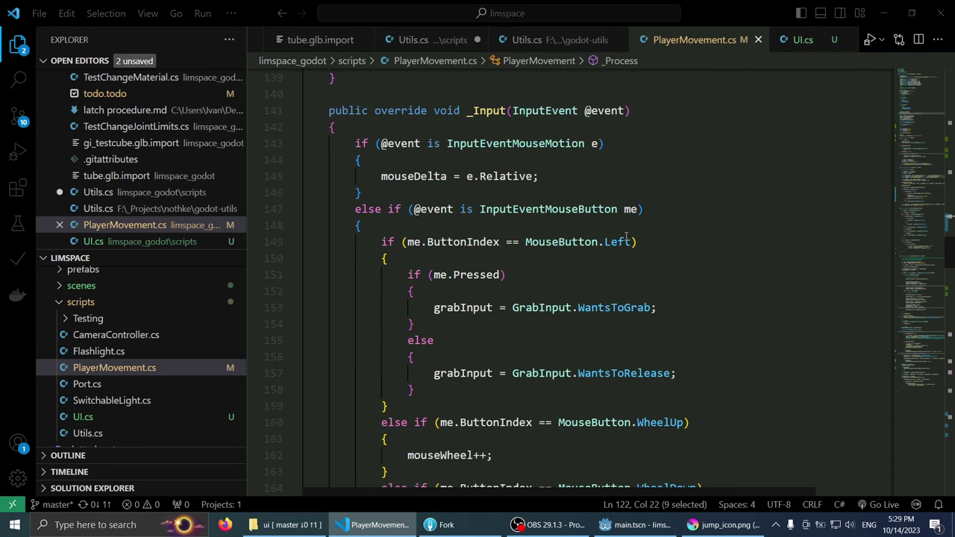
pyautogui.scroll(-4, 627, 234)
pyautogui.scroll(-5, 626, 234)
pyautogui.scroll(-5, 626, 235)
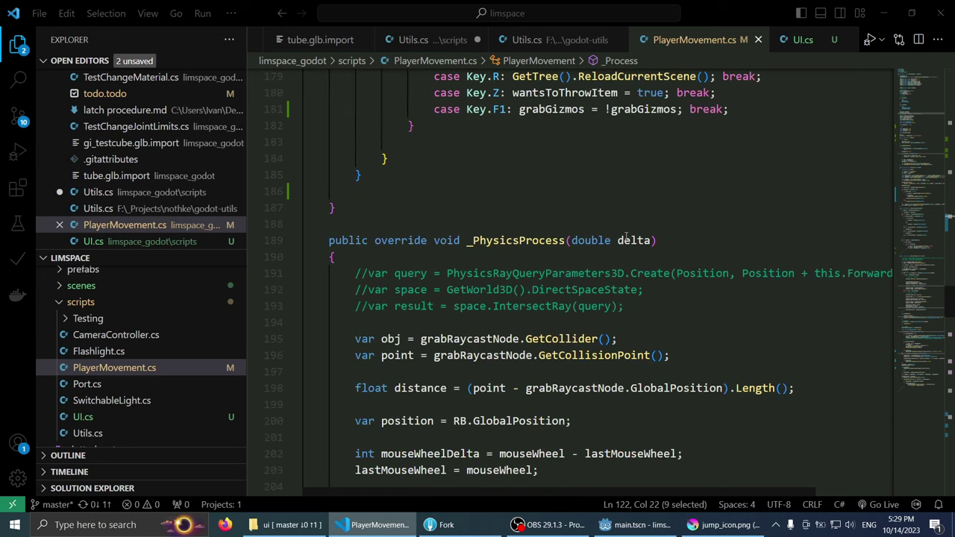
pyautogui.scroll(-5, 626, 236)
pyautogui.scroll(-5, 625, 236)
pyautogui.scroll(-5, 626, 236)
pyautogui.scroll(5, 626, 236)
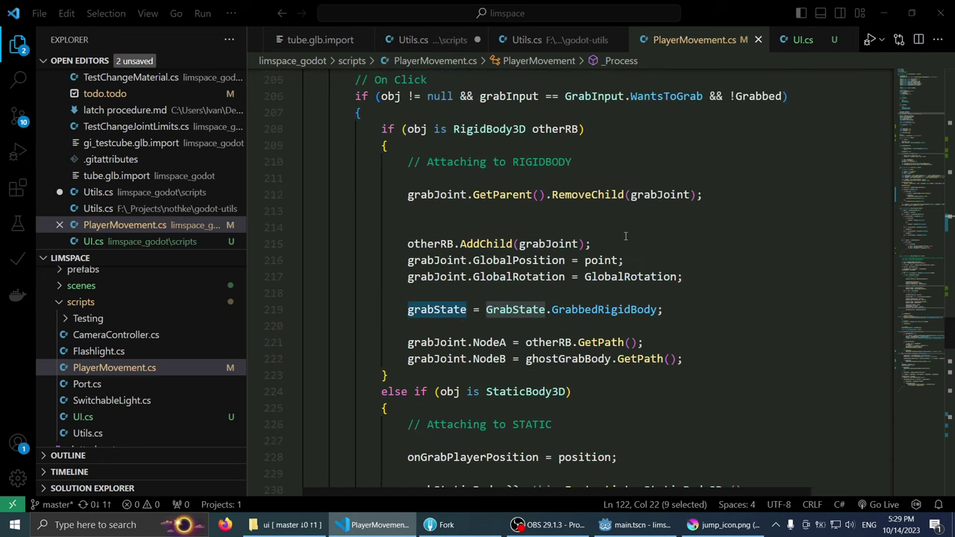
pyautogui.scroll(1, 625, 235)
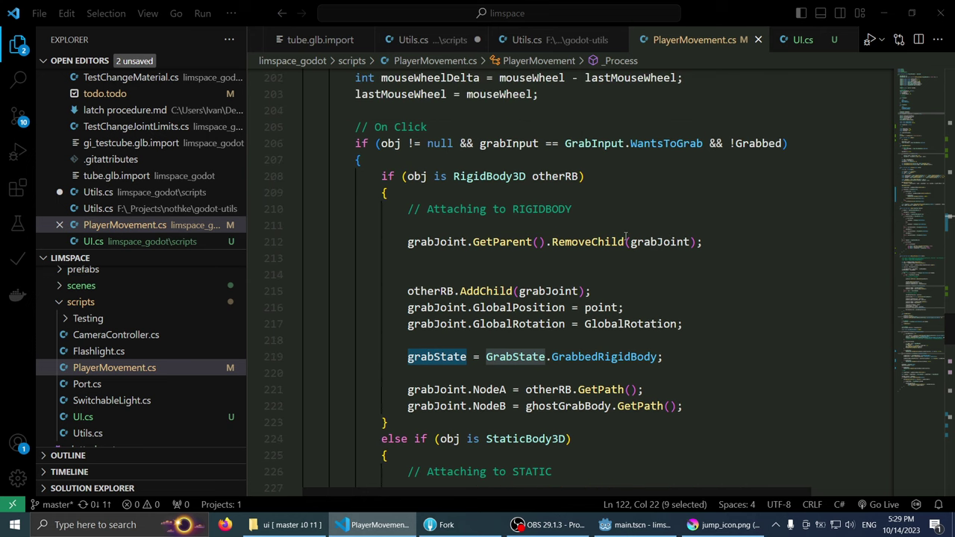
pyautogui.scroll(-5, 625, 236)
pyautogui.scroll(5, 625, 235)
pyautogui.scroll(-5, 511, 196)
pyautogui.scroll(-4, 507, 198)
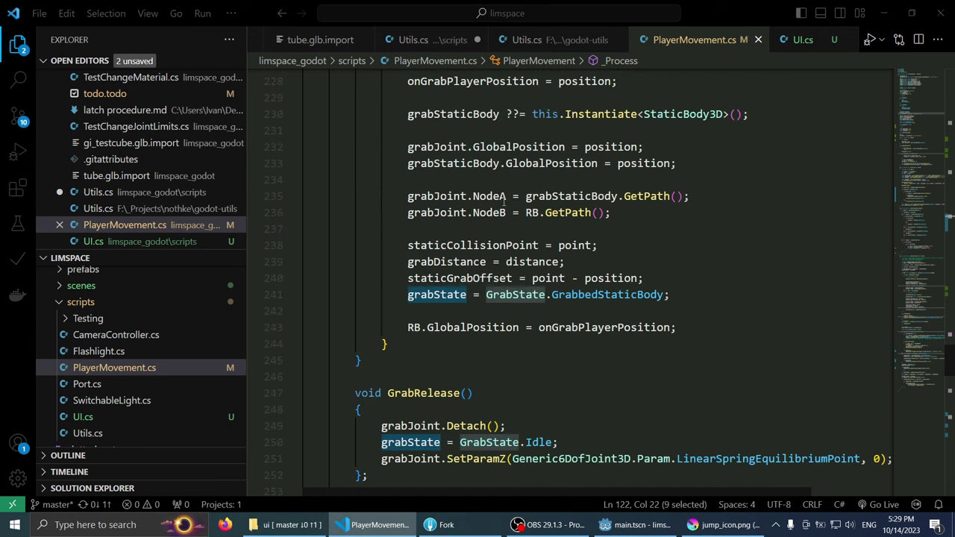
pyautogui.scroll(-3, 504, 202)
pyautogui.scroll(-2, 506, 209)
pyautogui.scroll(2, 508, 216)
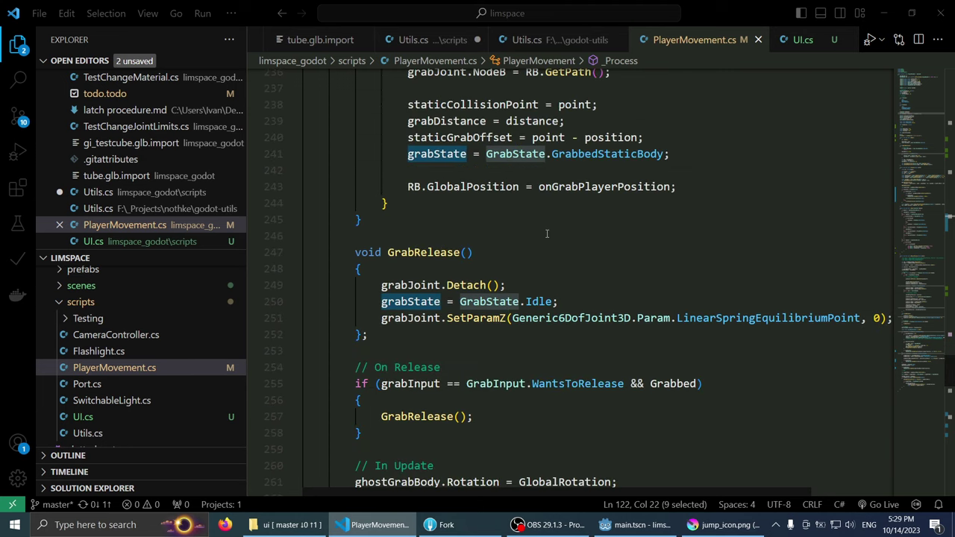
pyautogui.scroll(2, 547, 233)
pyautogui.scroll(3, 546, 233)
pyautogui.scroll(3, 546, 233)
pyautogui.scroll(2, 547, 234)
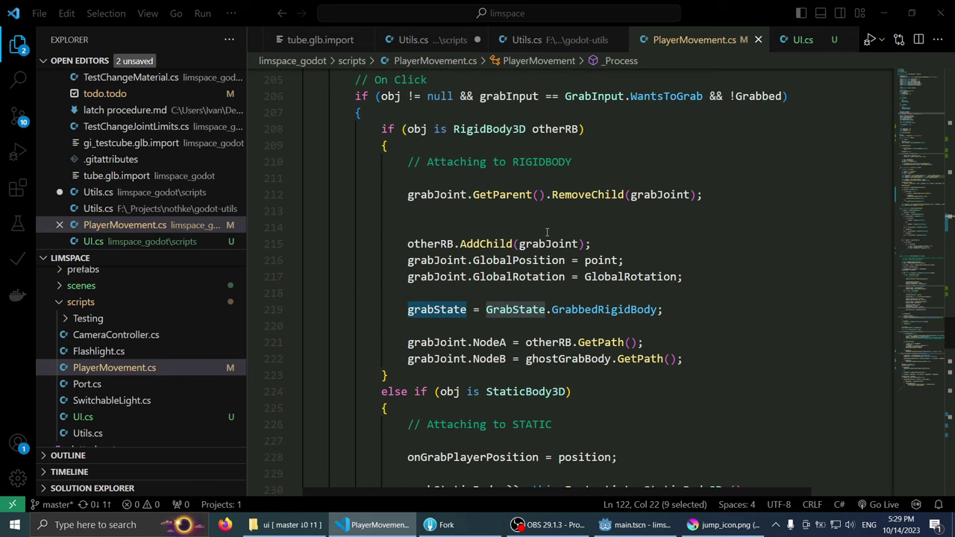
pyautogui.scroll(1, 547, 233)
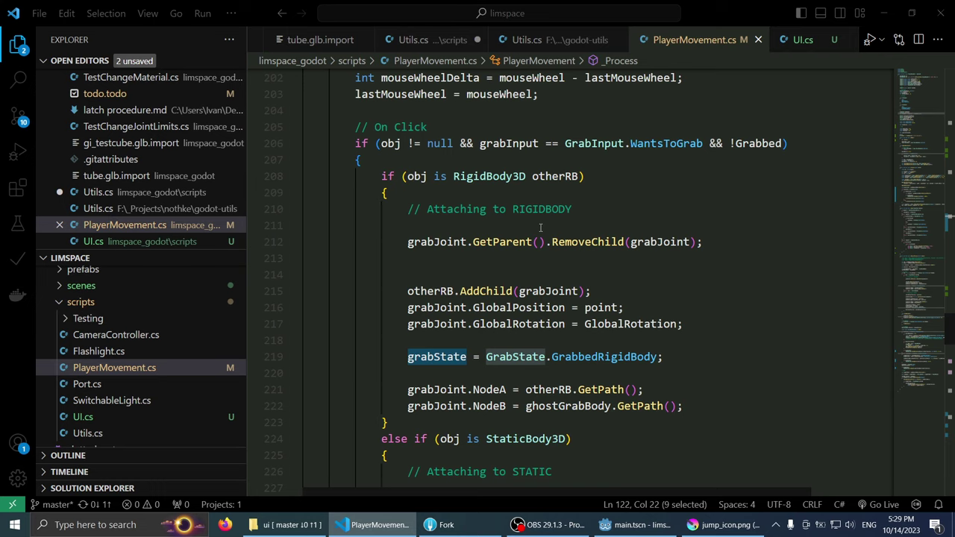
pyautogui.scroll(-4, 540, 228)
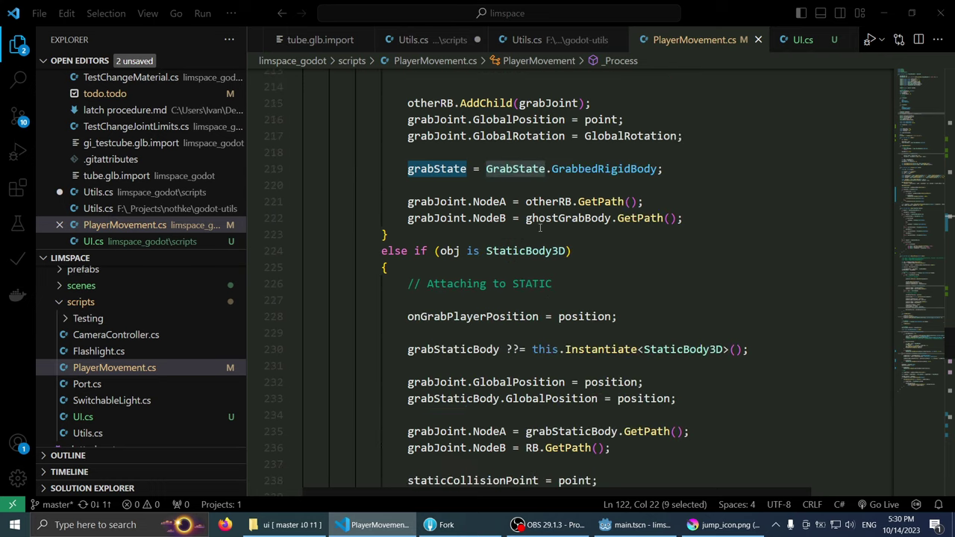
pyautogui.scroll(-4, 540, 227)
pyautogui.scroll(-1, 540, 227)
pyautogui.scroll(9, 534, 227)
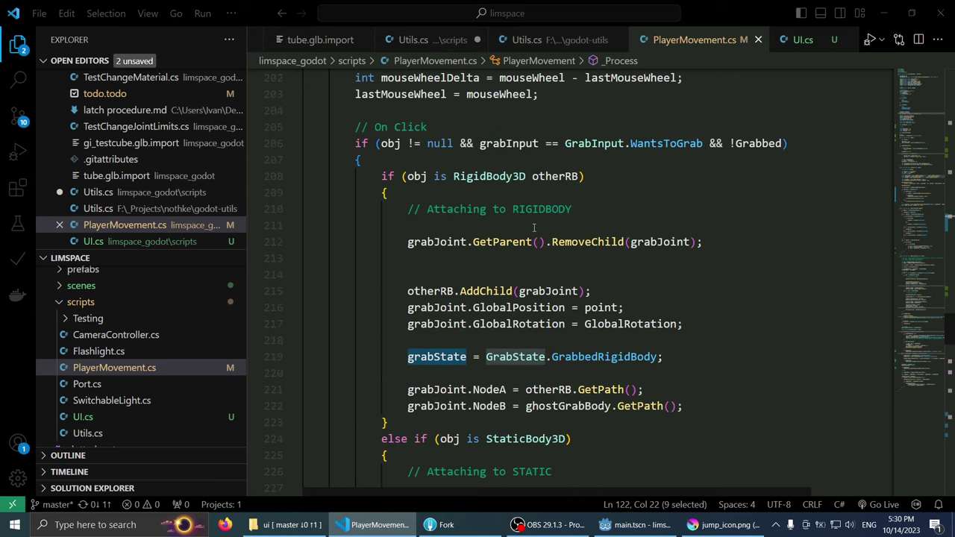
pyautogui.scroll(-4, 534, 228)
pyautogui.scroll(-4, 534, 228)
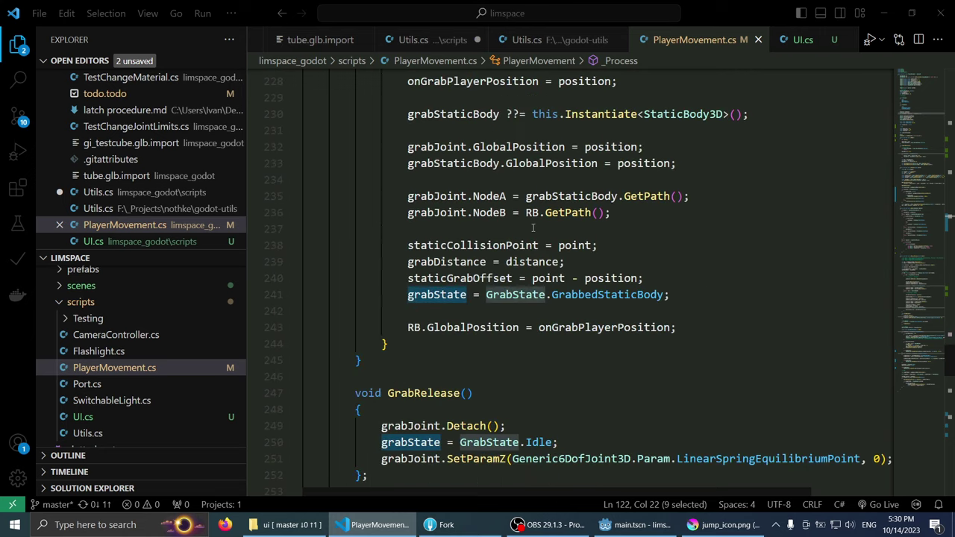
pyautogui.scroll(4, 532, 227)
pyautogui.scroll(4, 532, 228)
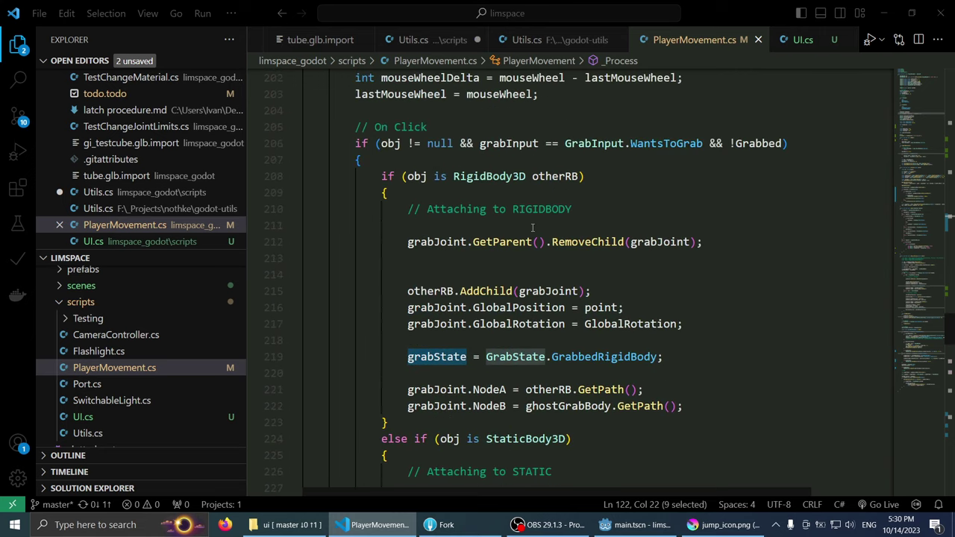
pyautogui.doubleClick(439, 356)
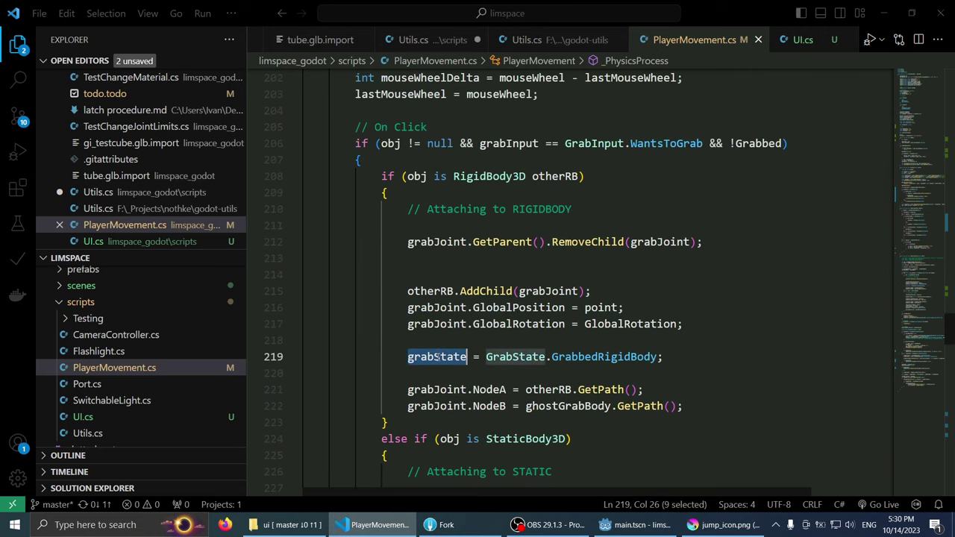
pyautogui.scroll(-2, 720, 335)
pyautogui.scroll(-3, 719, 332)
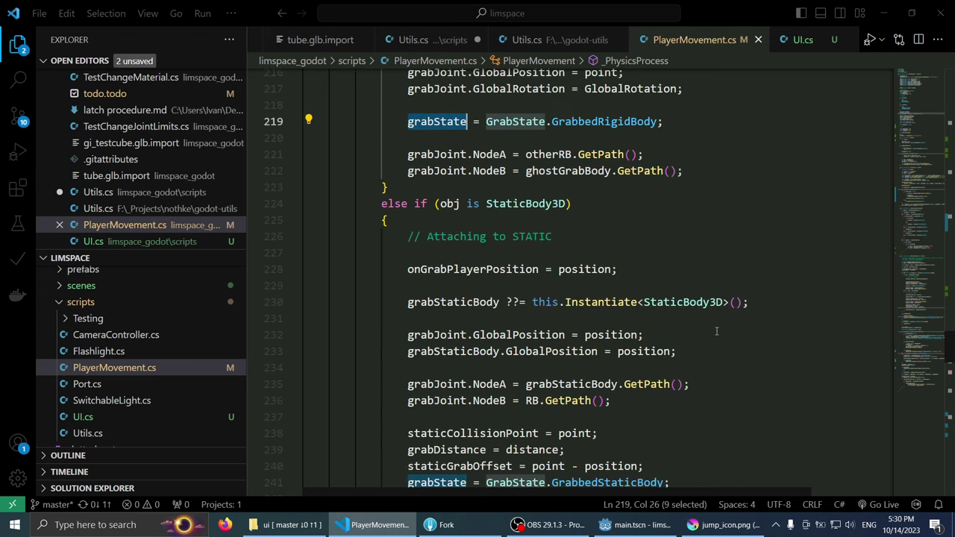
pyautogui.scroll(-3, 709, 336)
pyautogui.click(689, 383)
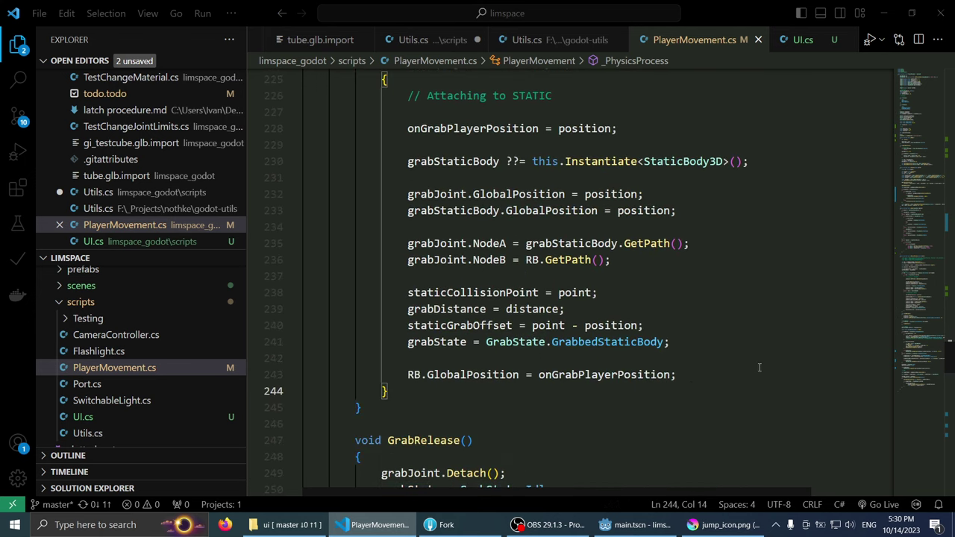
pyautogui.press('Return')
pyautogui.press('Return')
pyautogui.write('gr')
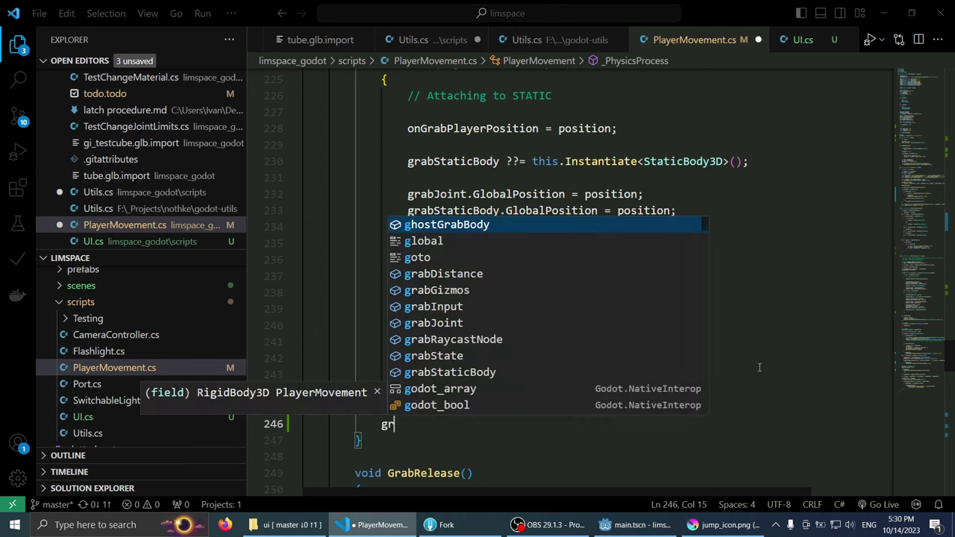
pyautogui.write('abstate')
pyautogui.hotkey('shift', 'Home')
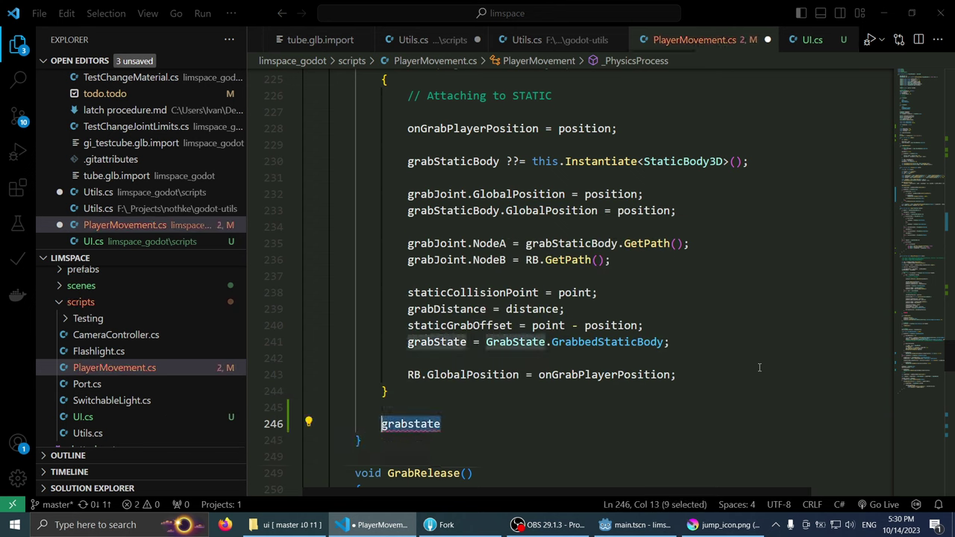
pyautogui.write('if (grabstate')
pyautogui.press('Tab')
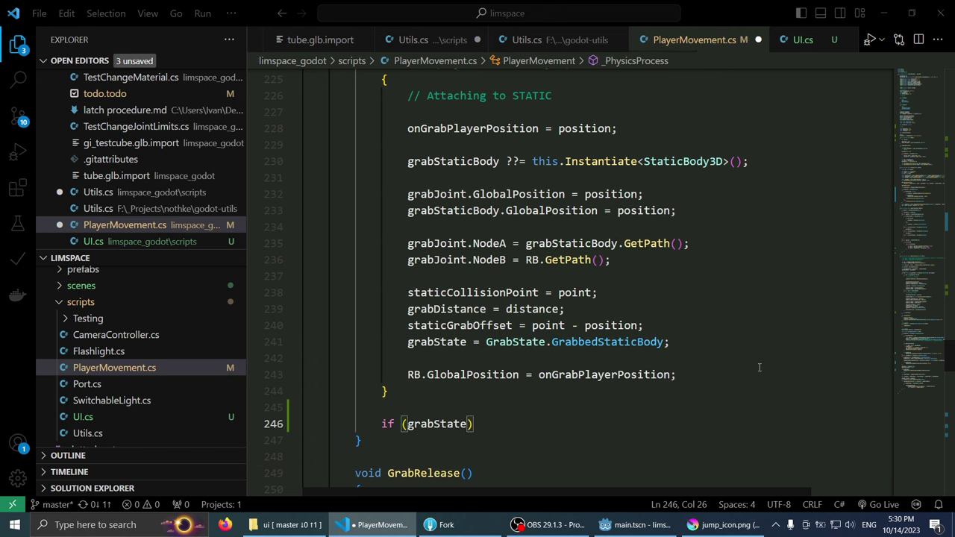
pyautogui.write('!= GrabState.')
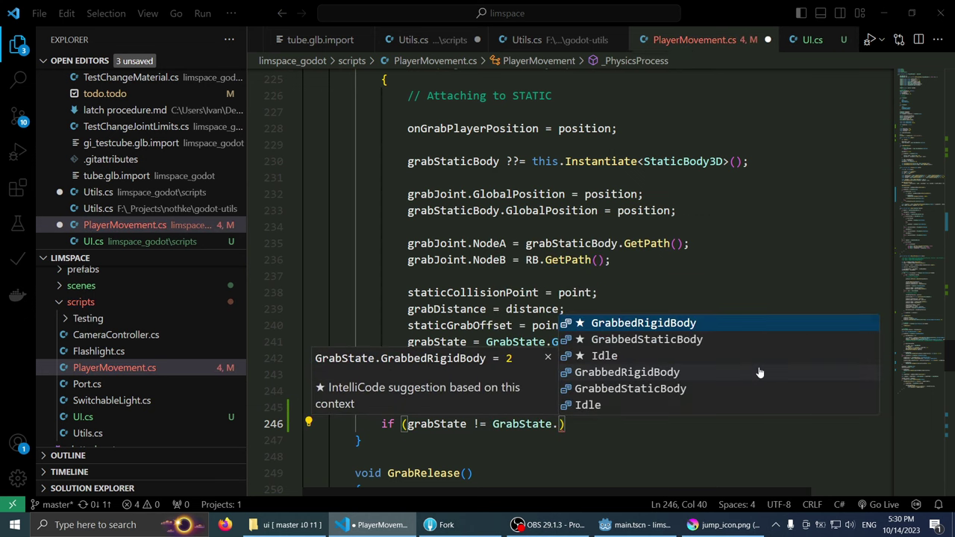
pyautogui.press('Escape')
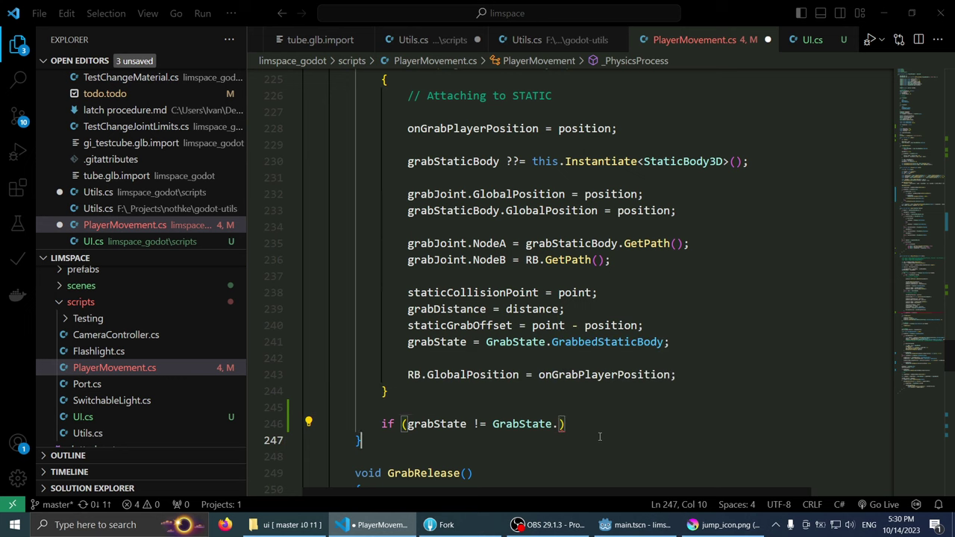
pyautogui.press('Right')
pyautogui.hotkey('ctrl', 's')
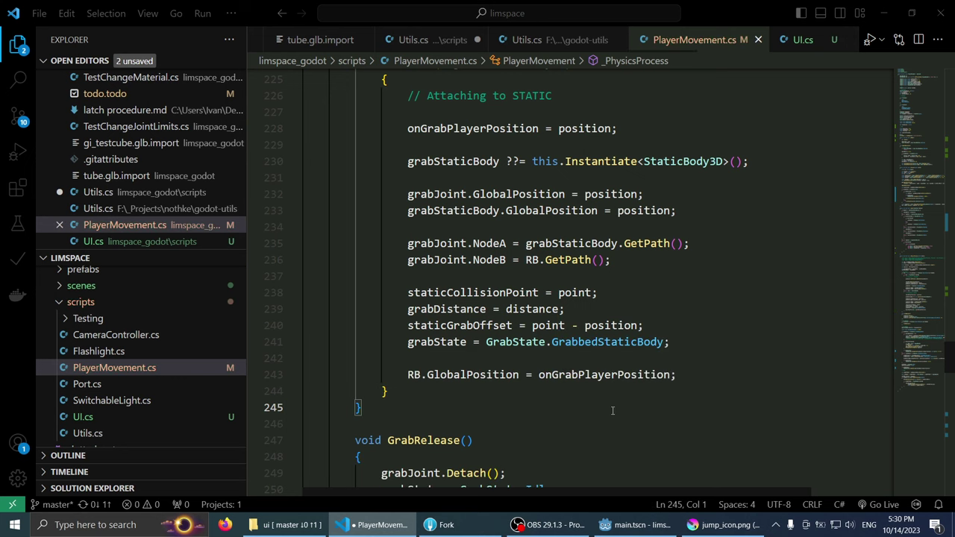
pyautogui.scroll(10, 604, 373)
pyautogui.scroll(6, 593, 328)
pyautogui.scroll(5, 580, 284)
pyautogui.scroll(3, 580, 284)
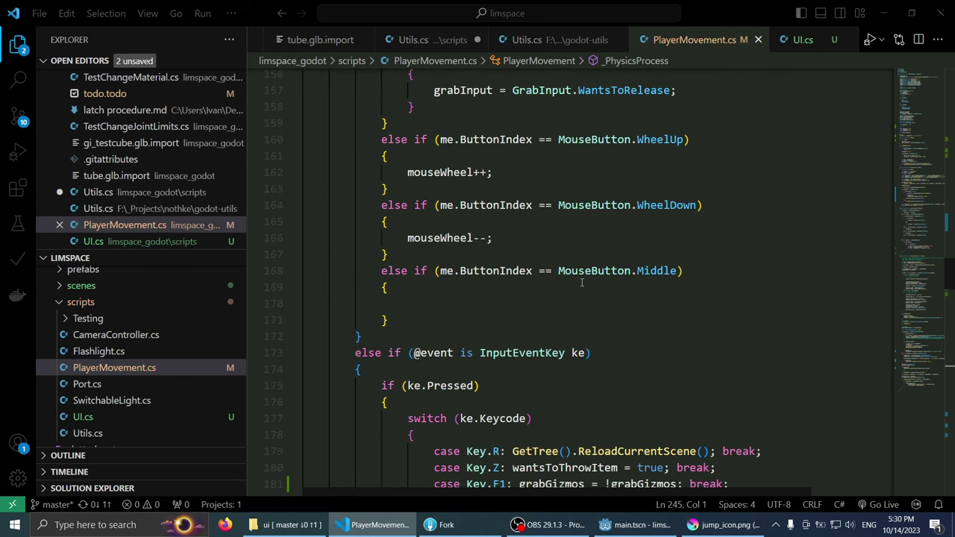
pyautogui.scroll(8, 567, 291)
pyautogui.scroll(-11, 545, 302)
pyautogui.scroll(13, 511, 318)
pyautogui.scroll(2, 511, 318)
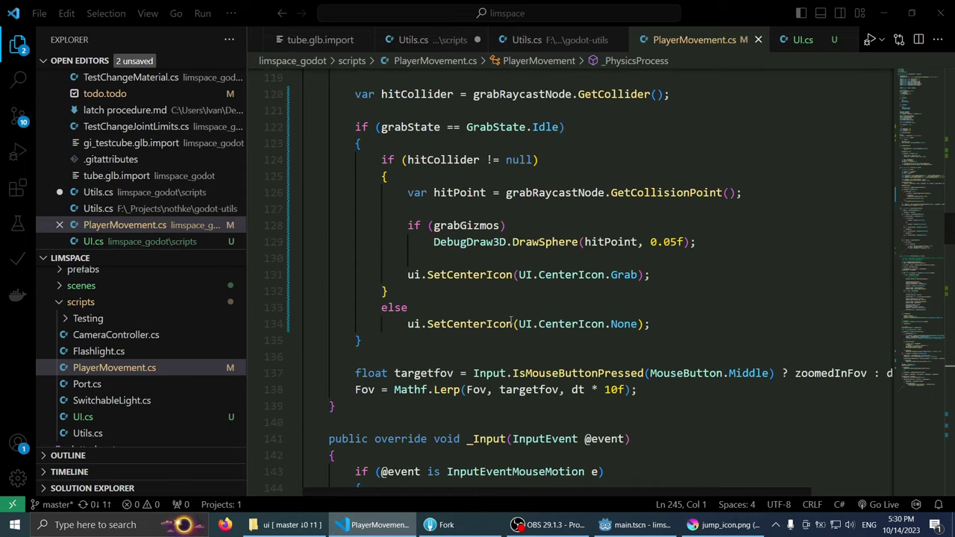
pyautogui.scroll(2, 511, 319)
pyautogui.scroll(-1, 511, 318)
# Step: Add an empty else block after the GrabState.Idle block
pyautogui.click(375, 388)
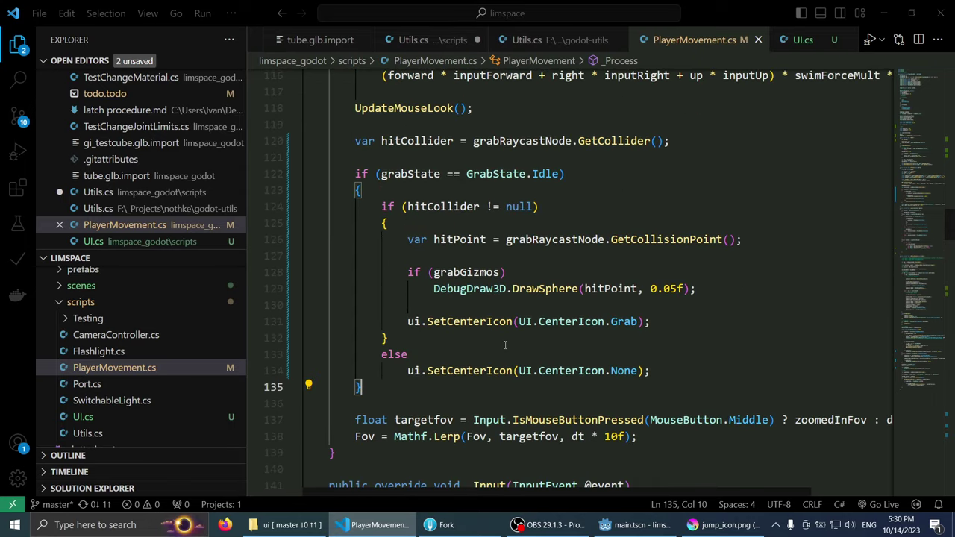
pyautogui.press('Return')
pyautogui.write('{')
pyautogui.press('Return')
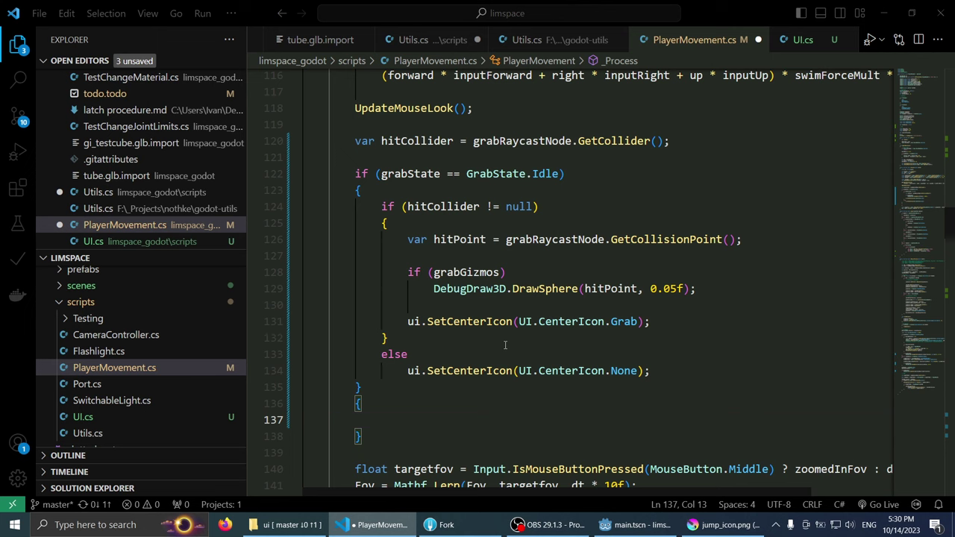
pyautogui.press('Up')
pyautogui.press('Up')
pyautogui.write('els')
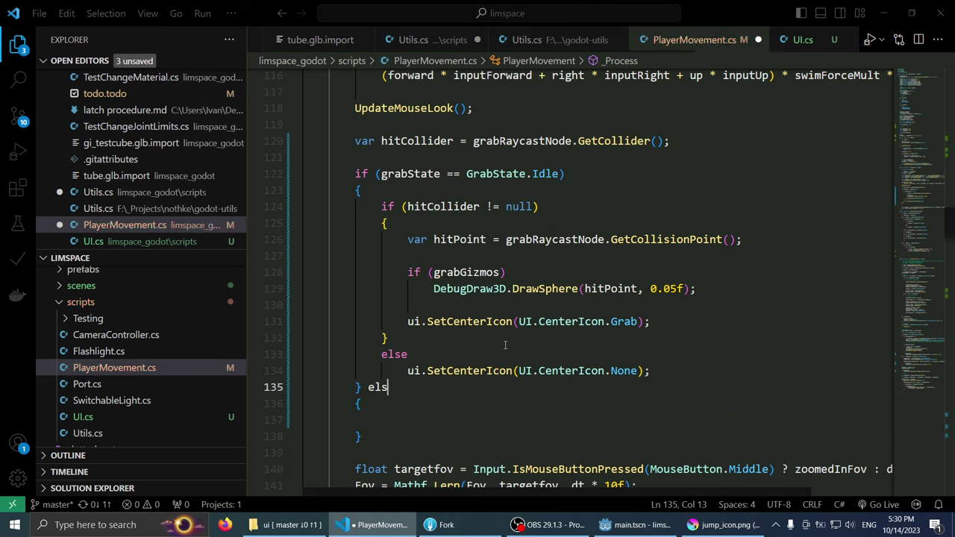
pyautogui.write('e')
pyautogui.press('Up')
pyautogui.press('Down')
pyautogui.press('Down')
pyautogui.press('Down')
# Step: Paste the SetCenterIcon call into the else, change None to Hold, and save
pyautogui.write('ui.SetCenterIcon(UI.CenterIcon.None);')
pyautogui.press('Left')
pyautogui.press('Left')
pyautogui.hotkey('ctrl', 'shift', 'Left')
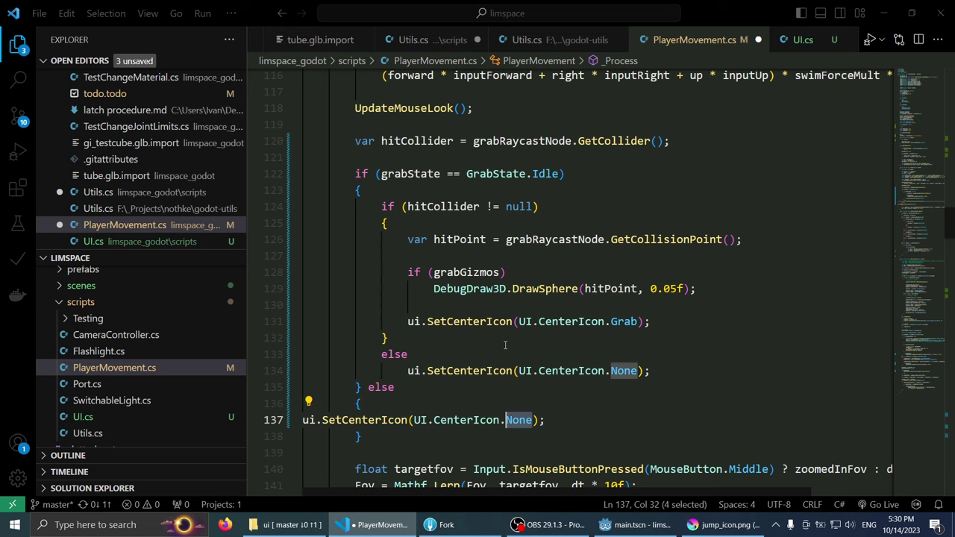
pyautogui.press('BackSpace')
pyautogui.hotkey('ctrl', 'space')
pyautogui.press('Down')
pyautogui.press('Down')
pyautogui.press('Return')
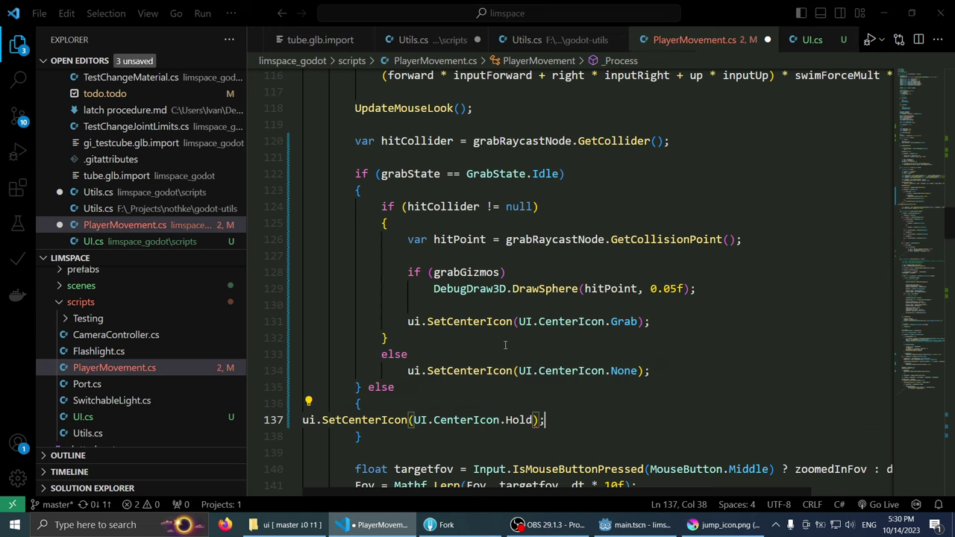
pyautogui.hotkey('ctrl', 's')
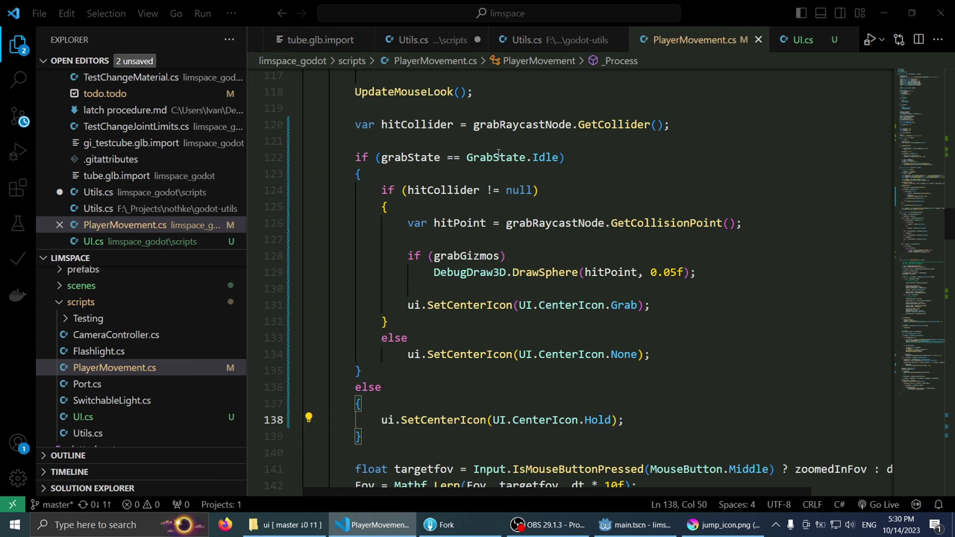
pyautogui.scroll(7, 457, 192)
pyautogui.scroll(11, 458, 192)
pyautogui.scroll(4, 457, 192)
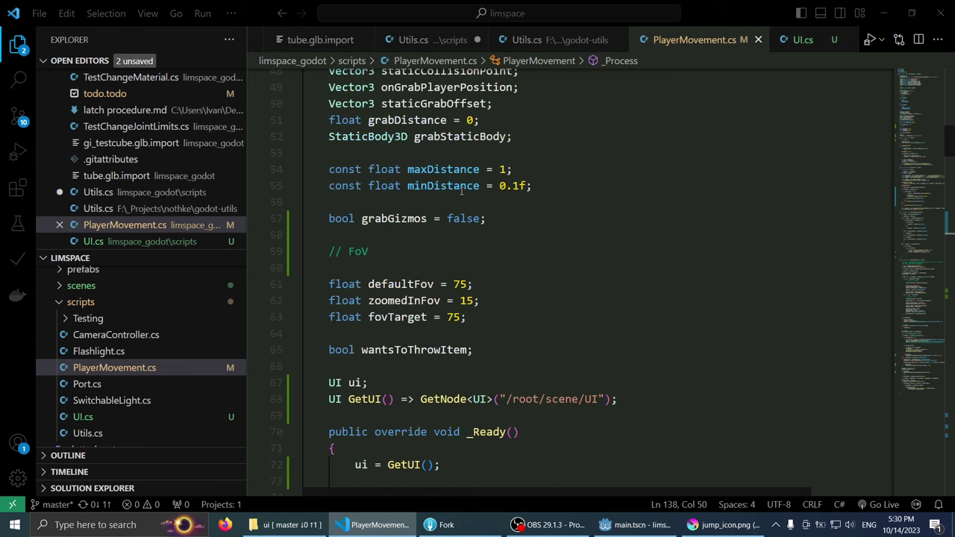
pyautogui.scroll(7, 456, 194)
pyautogui.scroll(-5, 568, 252)
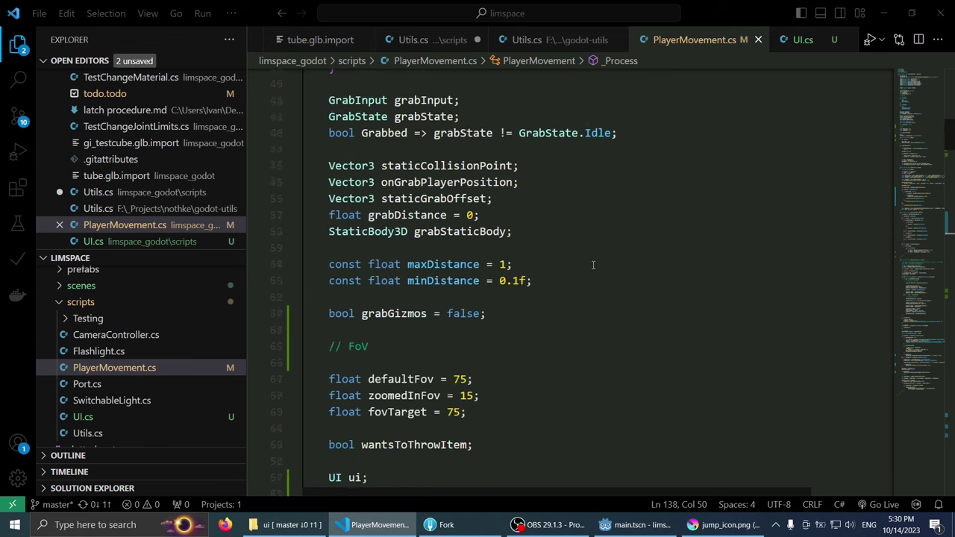
pyautogui.scroll(-17, 568, 252)
pyautogui.scroll(-14, 567, 276)
pyautogui.scroll(-6, 566, 295)
pyautogui.scroll(3, 566, 295)
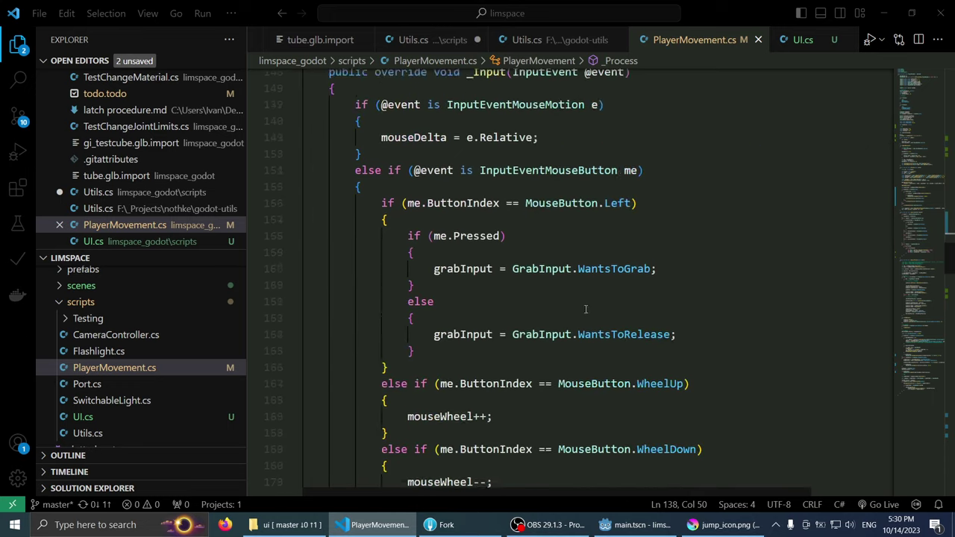
pyautogui.scroll(8, 566, 295)
pyautogui.scroll(1, 629, 270)
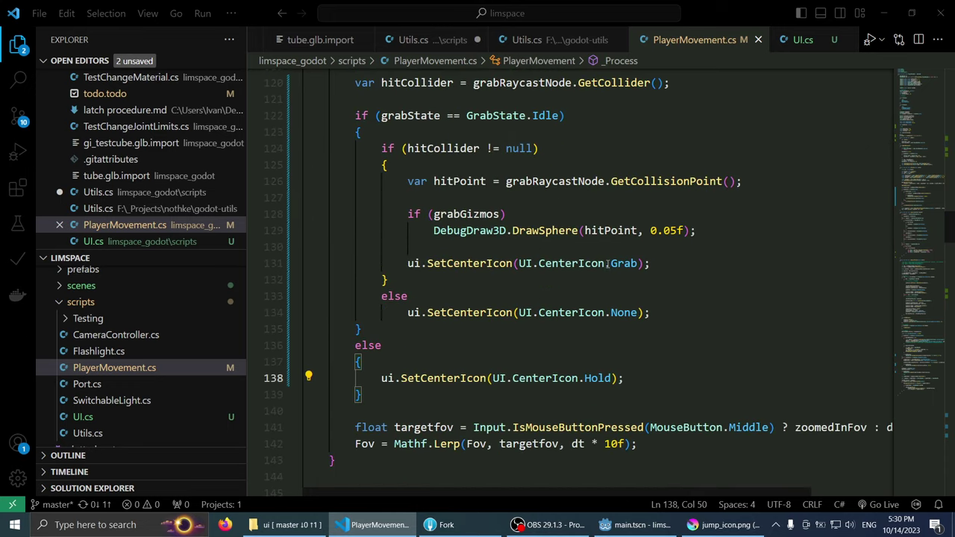
pyautogui.click(624, 526)
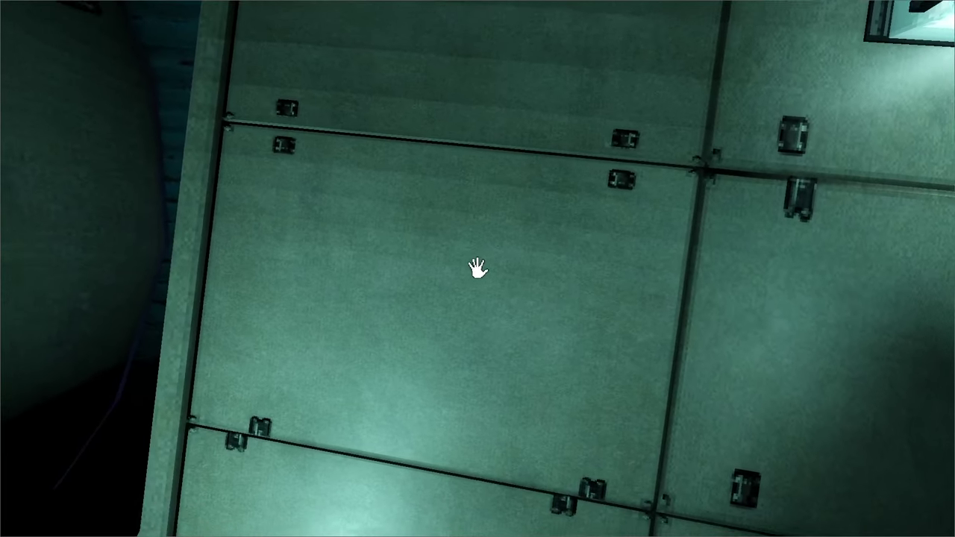
# Step: Grab a wall in-game to check the closed-hand icon, stop, then open SetCenterIcon's context menu
pyautogui.click(477, 270)
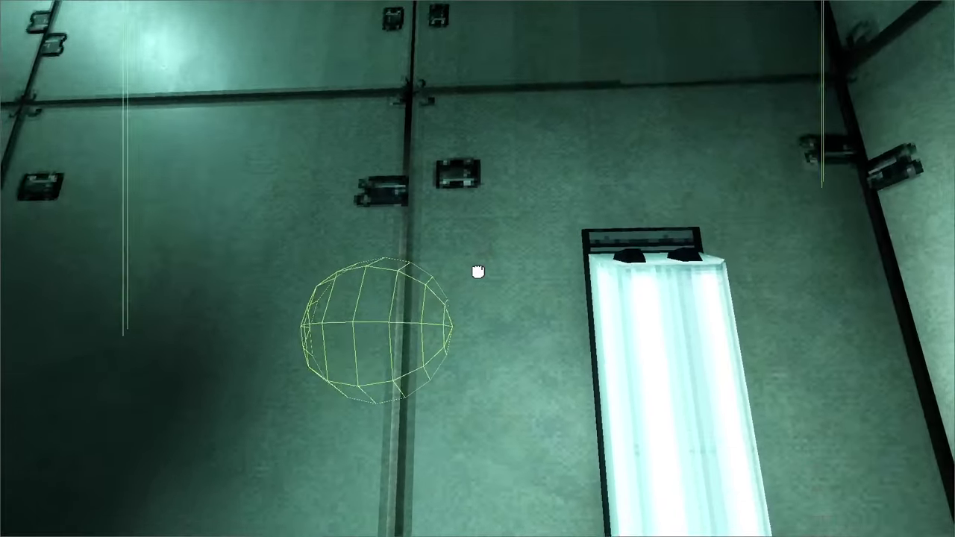
pyautogui.press('F8')
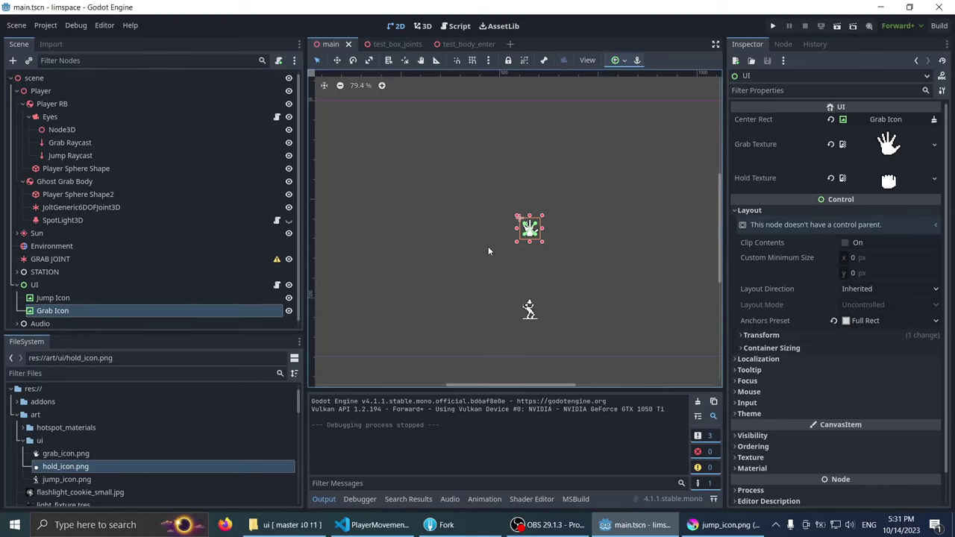
pyautogui.click(623, 516)
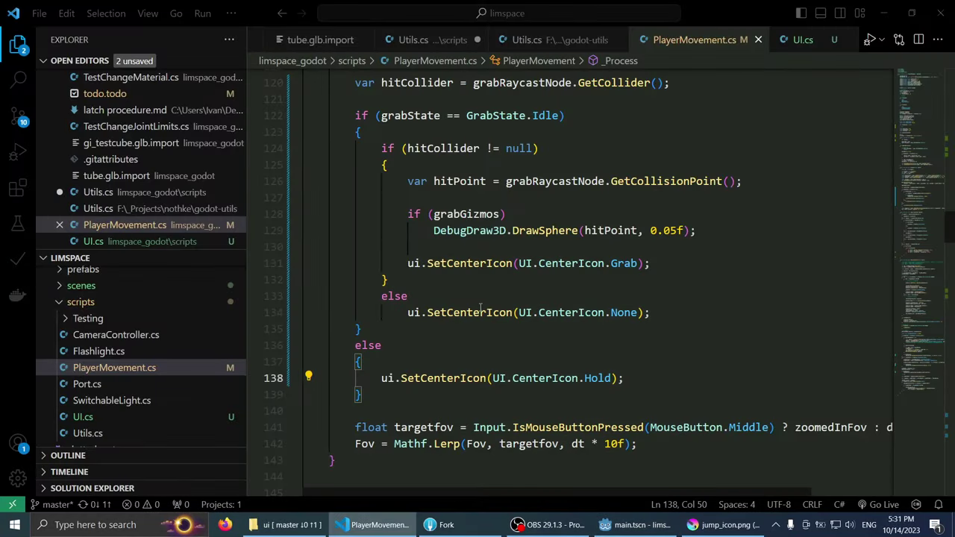
pyautogui.scroll(-1, 480, 308)
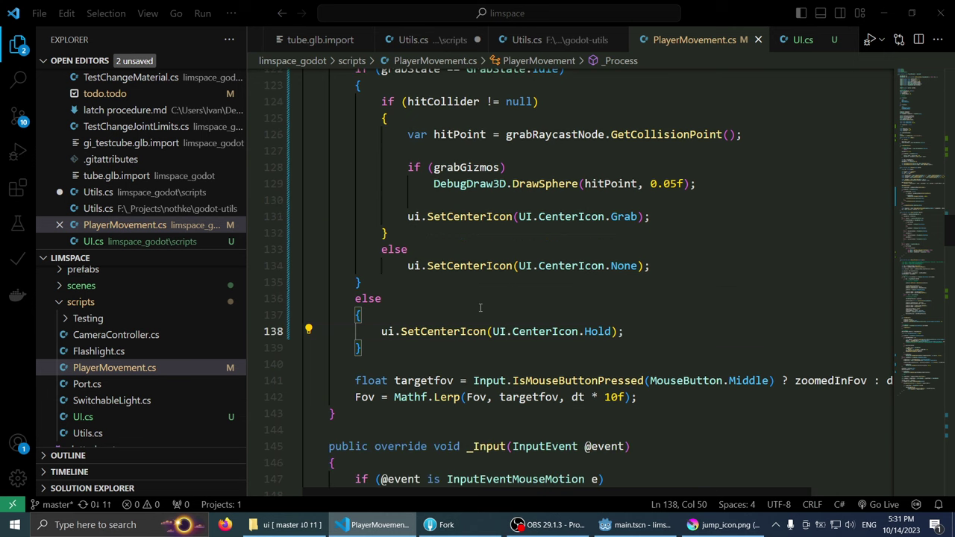
pyautogui.rightClick(447, 164)
# Step: In UI.cs, start a new blank line 28 below the SetCenterIcon method
pyautogui.click(478, 190)
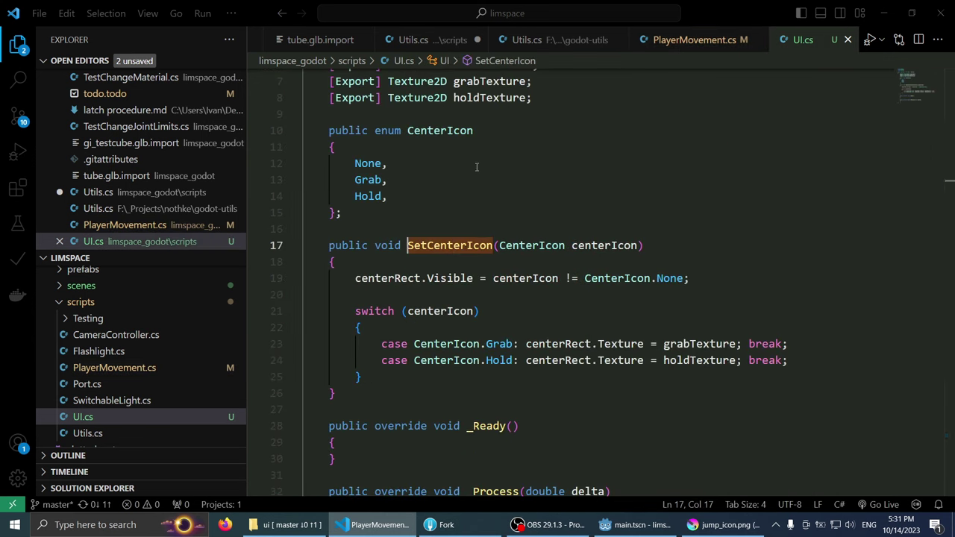
pyautogui.scroll(-1, 499, 235)
pyautogui.click(416, 343)
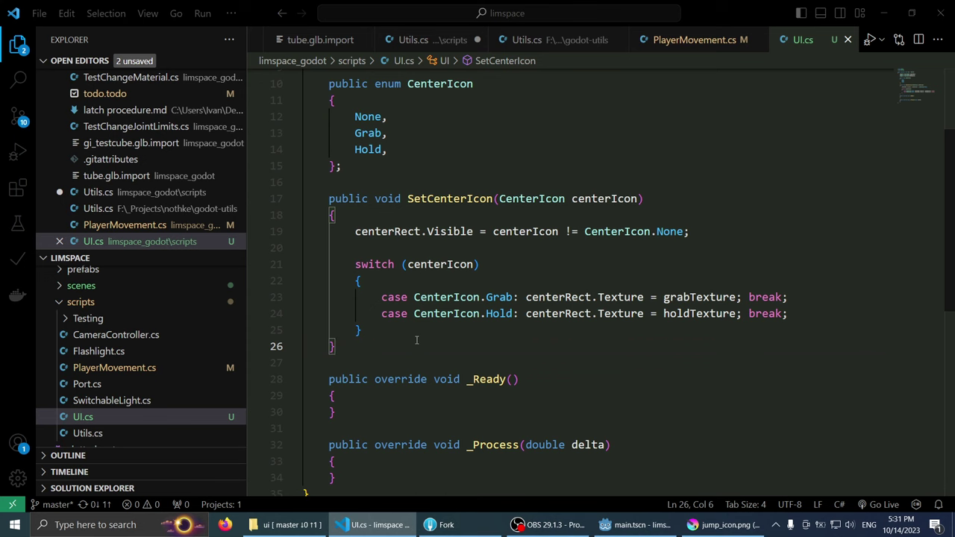
pyautogui.press('Return')
pyautogui.press('Return')
pyautogui.write('[in')
pyautogui.press('BackSpace')
pyautogui.press('BackSpace')
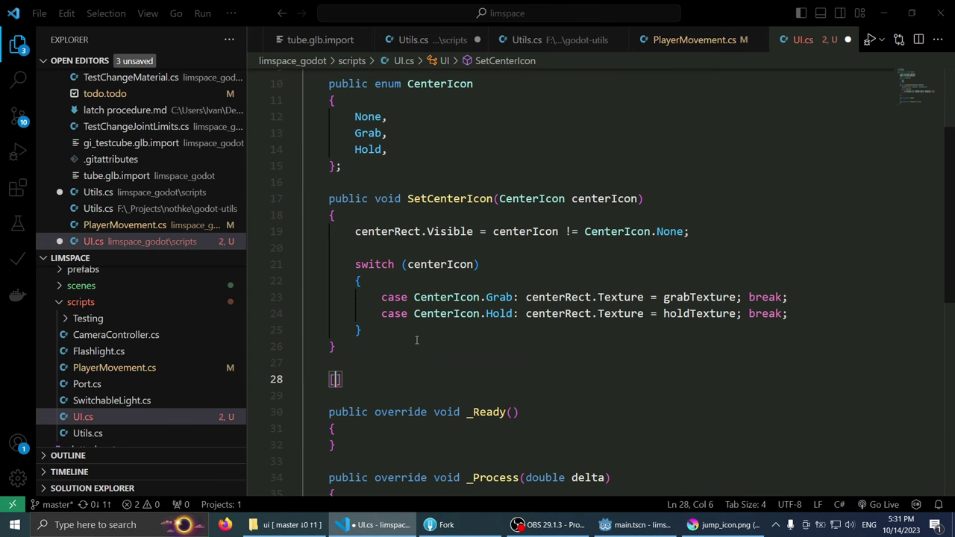
pyautogui.press('BackSpace')
# Step: Write an empty public void SetCenterIconPosition(Vector2 position) method with tidy braces
pyautogui.write('public void ')
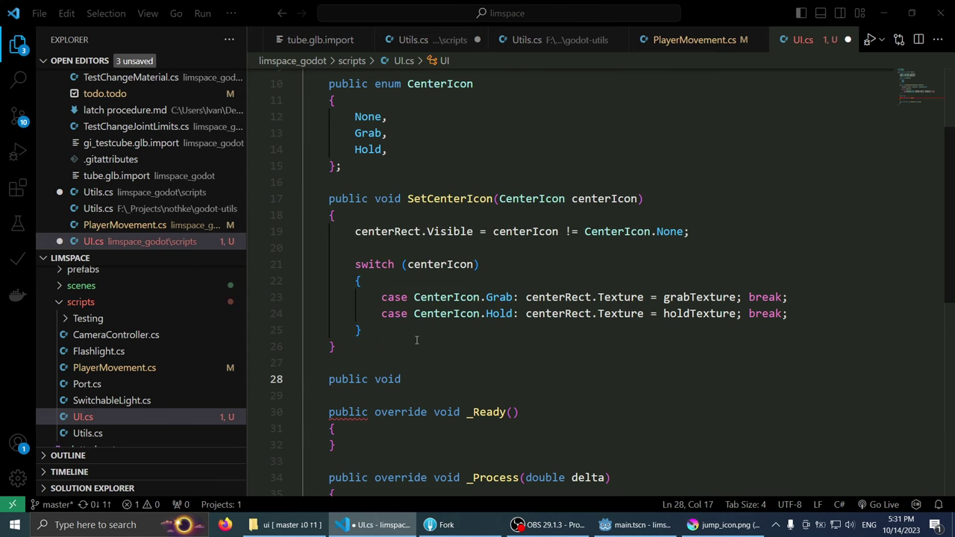
pyautogui.write('SetCenterI')
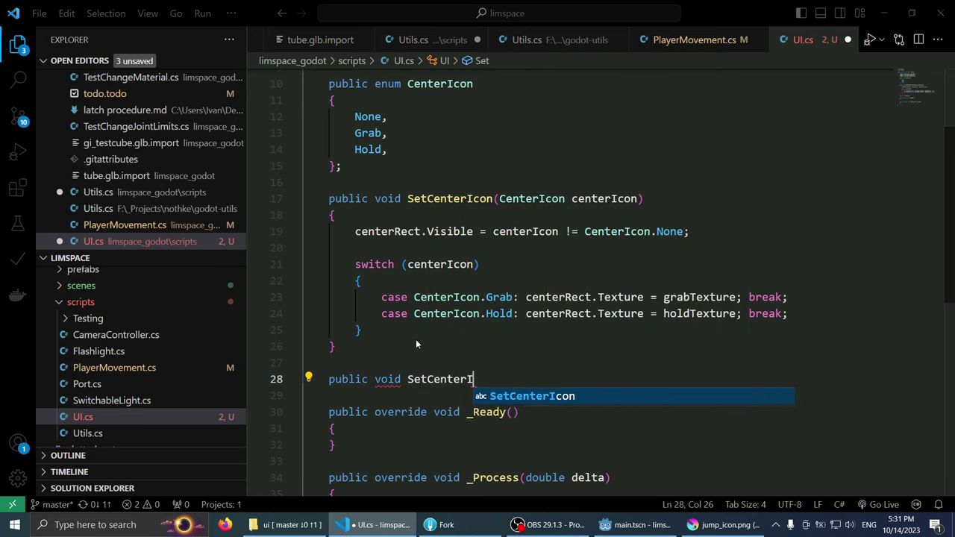
pyautogui.write('conPosition(')
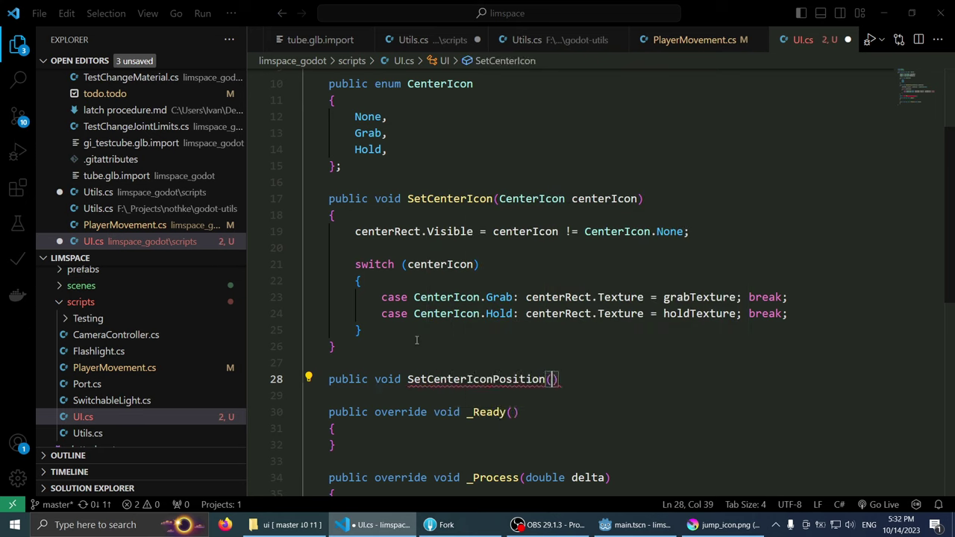
pyautogui.write('V')
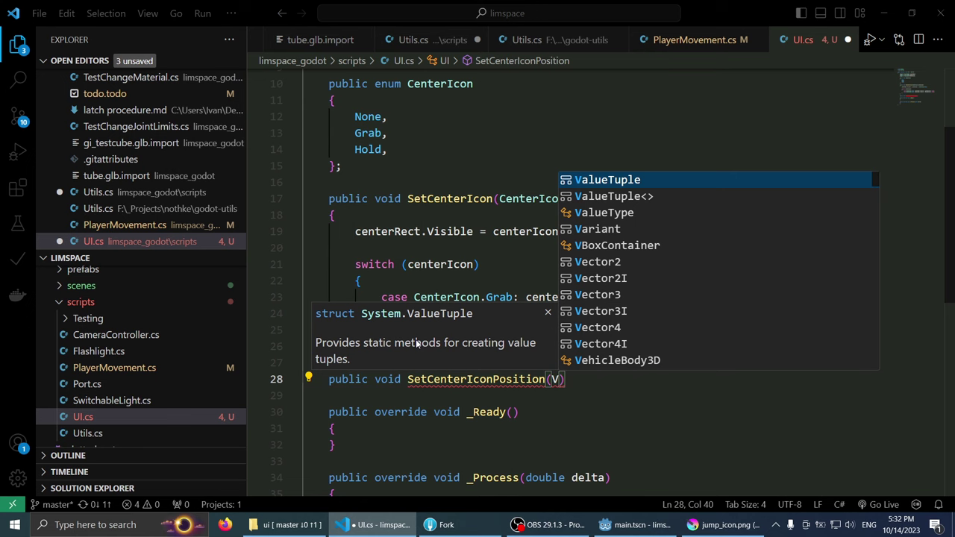
pyautogui.press('Escape')
pyautogui.write('ect')
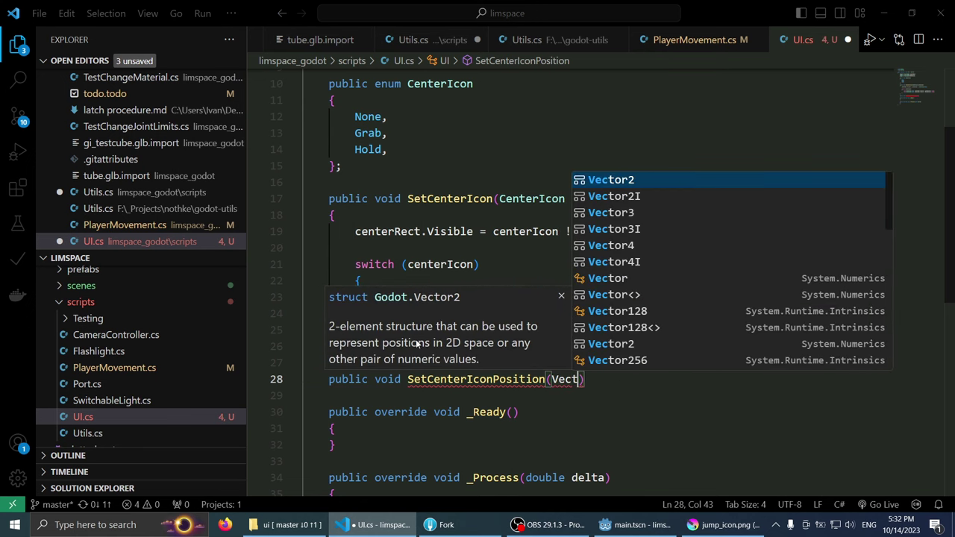
pyautogui.write('or2 ')
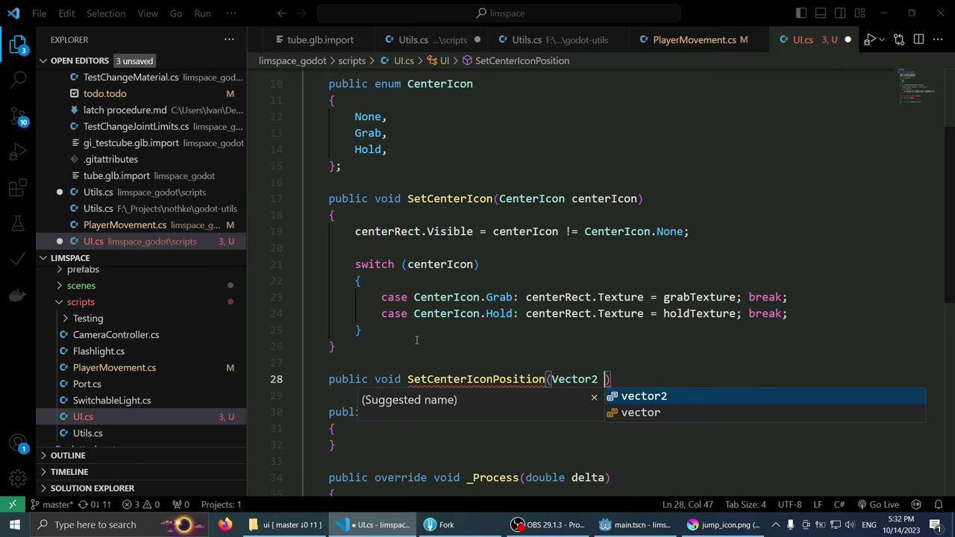
pyautogui.write('position) ')
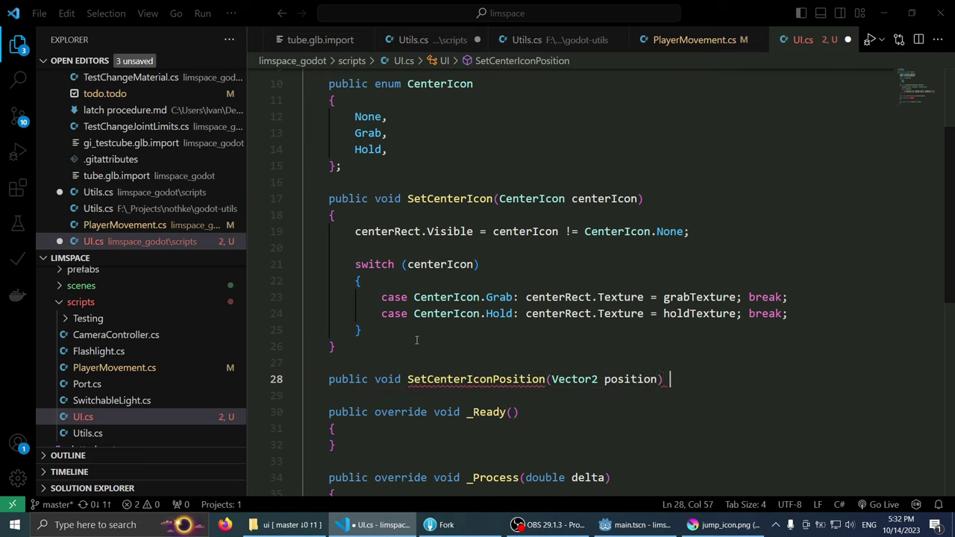
pyautogui.write('{{')
pyautogui.press('Return')
pyautogui.hotkey('ctrl', 'z')
pyautogui.press('BackSpace')
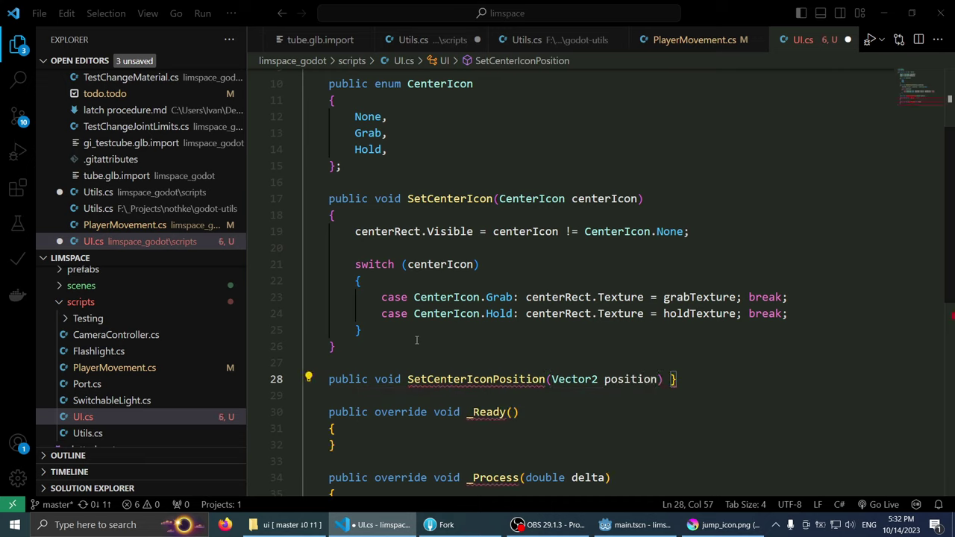
pyautogui.press('Return')
pyautogui.press('Down')
pyautogui.press('BackSpace')
pyautogui.press('Up')
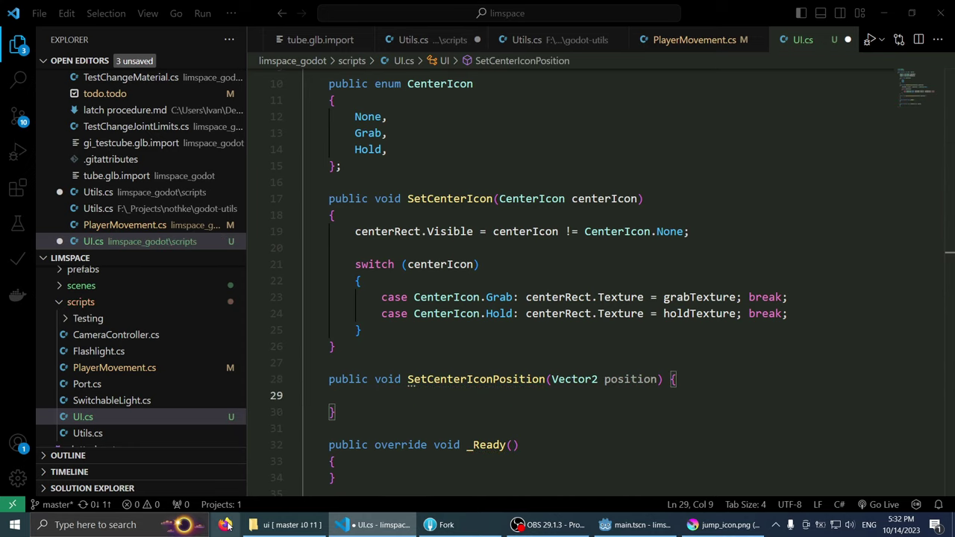
pyautogui.press('super+shift+s')
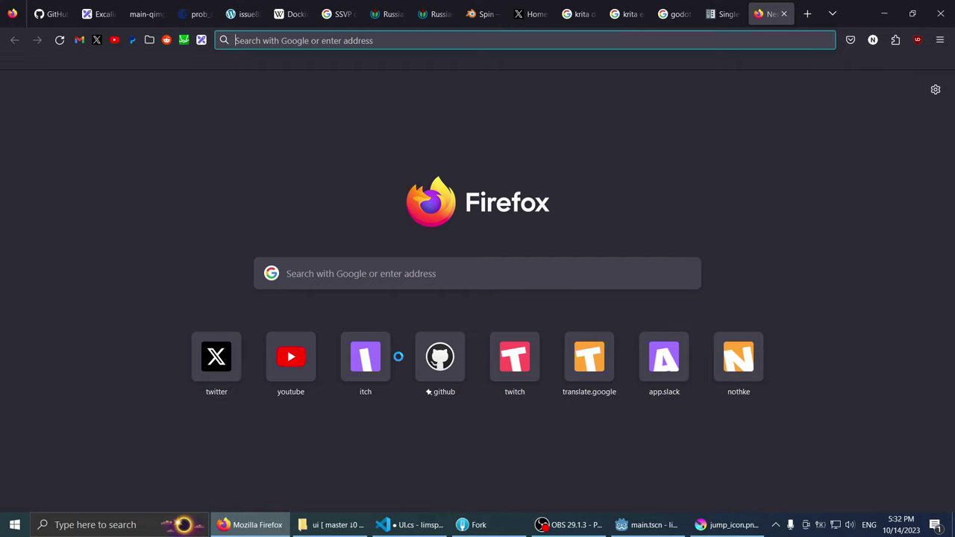
# Step: Search the web for 'godot world space to screenspace' and check the Reddit result
pyautogui.write('godot world s')
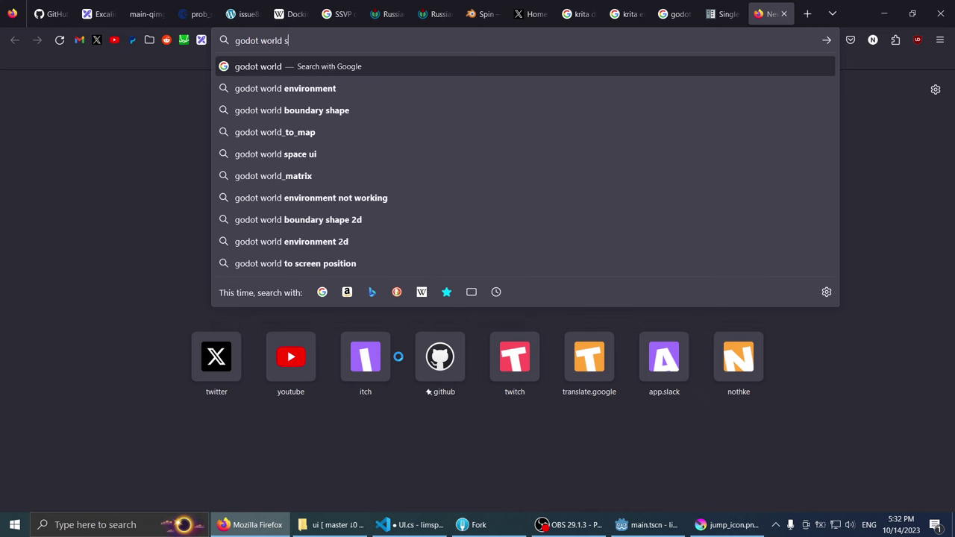
pyautogui.write('pace to screensp')
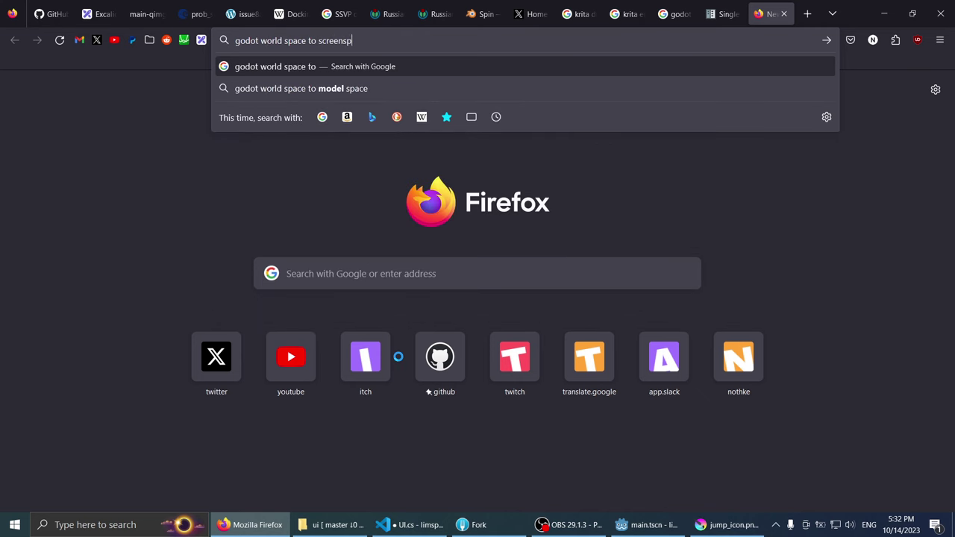
pyautogui.write('ace')
pyautogui.press('Return')
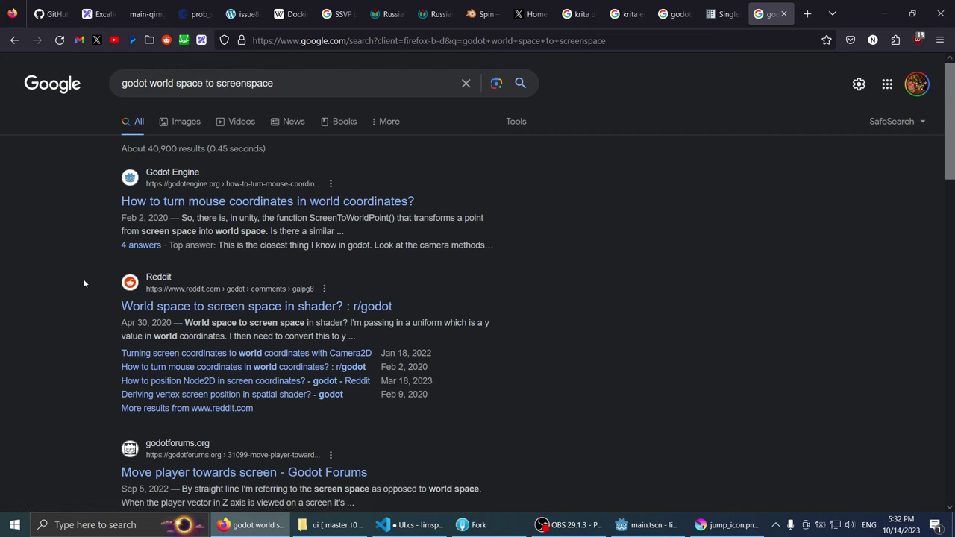
pyautogui.click(179, 307)
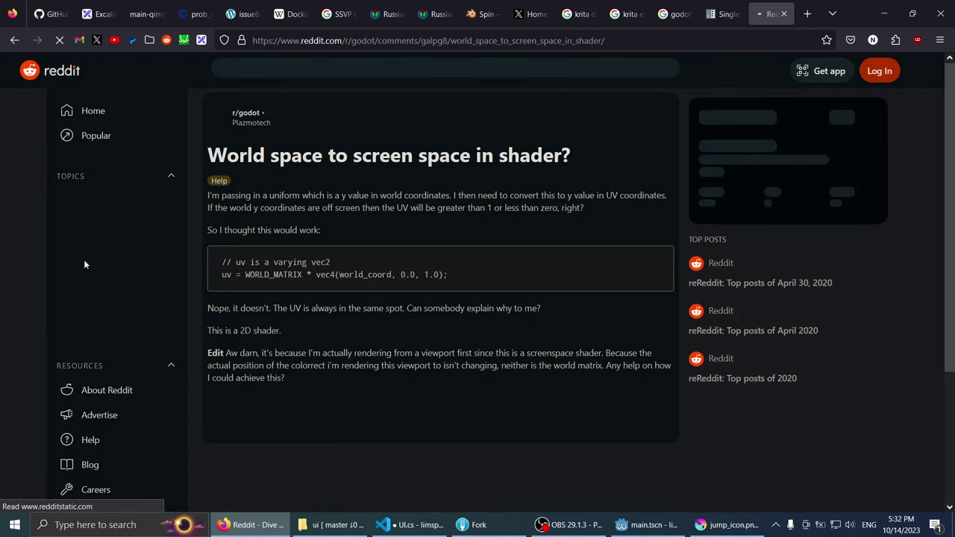
pyautogui.hotkey('alt', 'Left')
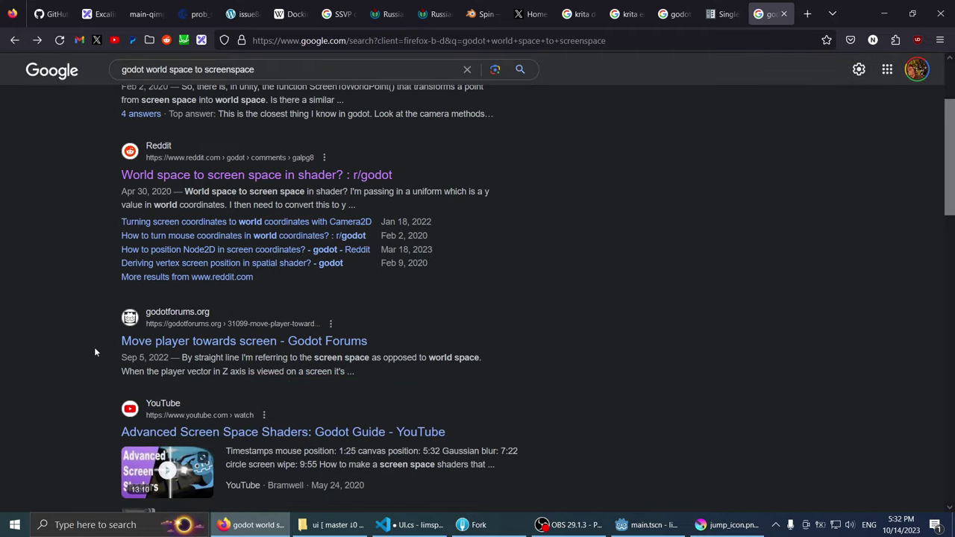
# Step: Read the ask.godotengine.org answer on unproject_position, then minimize Firefox
pyautogui.scroll(2, 94, 356)
pyautogui.click(167, 199)
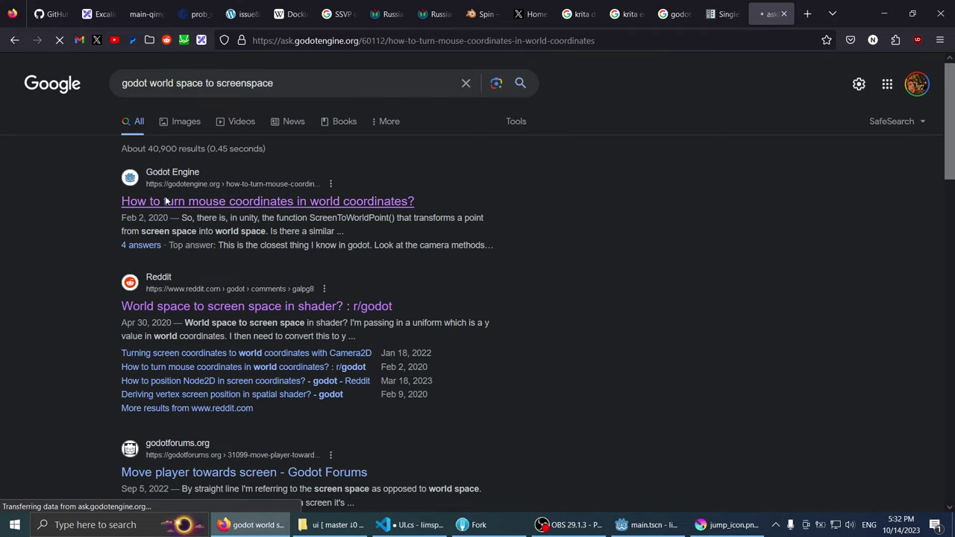
pyautogui.scroll(-3, 55, 344)
pyautogui.scroll(-2, 55, 348)
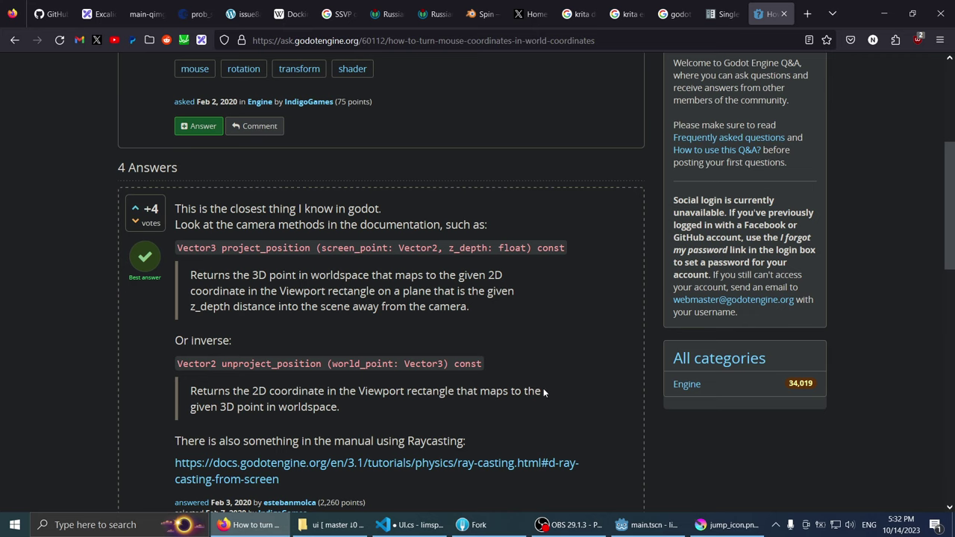
pyautogui.scroll(-3, 148, 383)
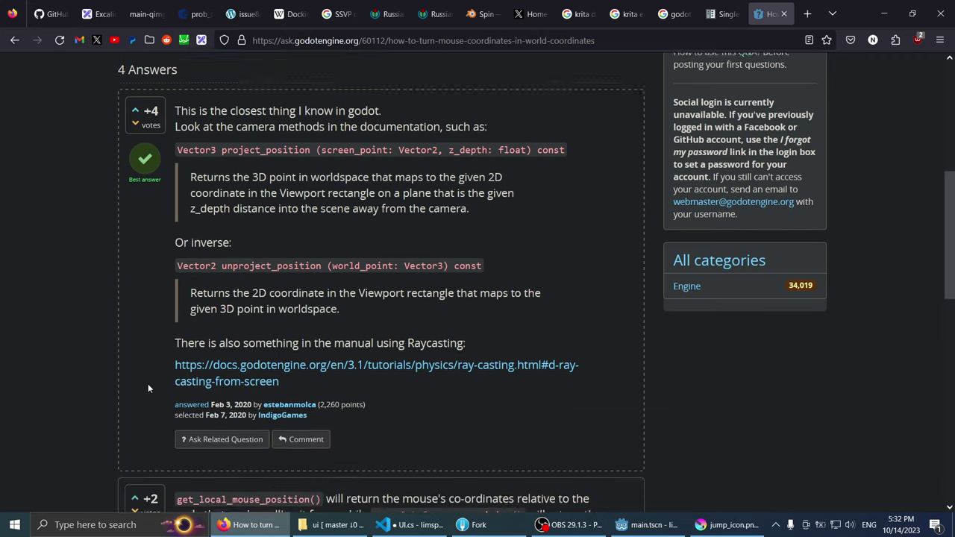
pyautogui.scroll(2, 145, 381)
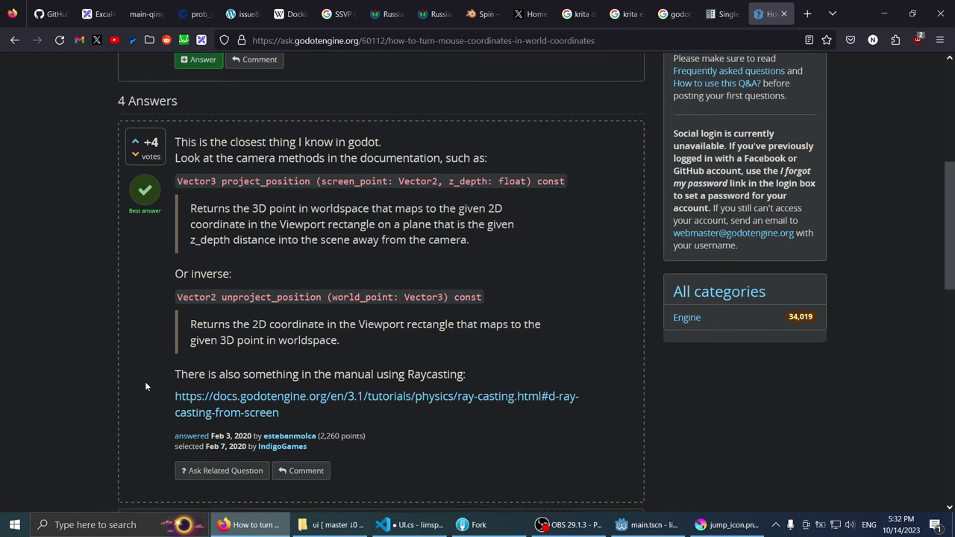
pyautogui.click(267, 526)
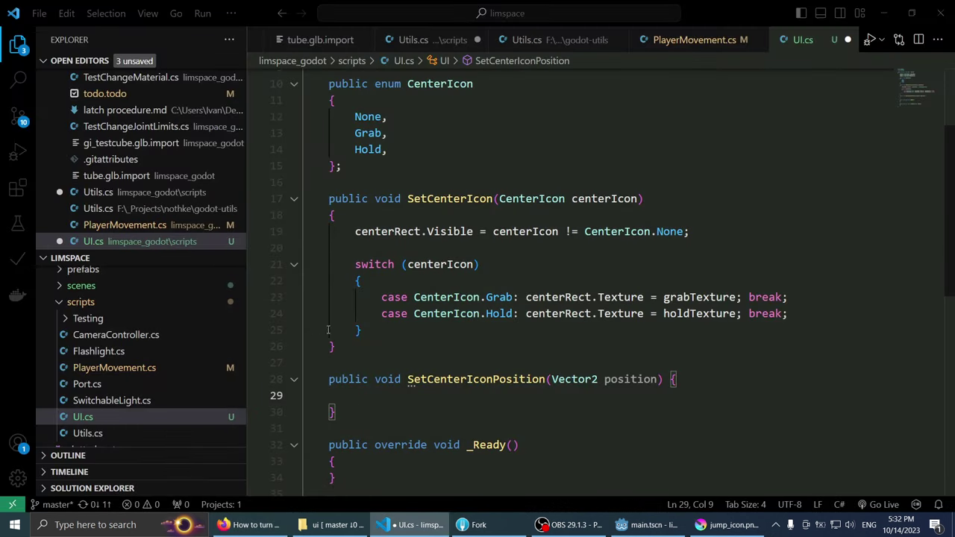
pyautogui.click(253, 526)
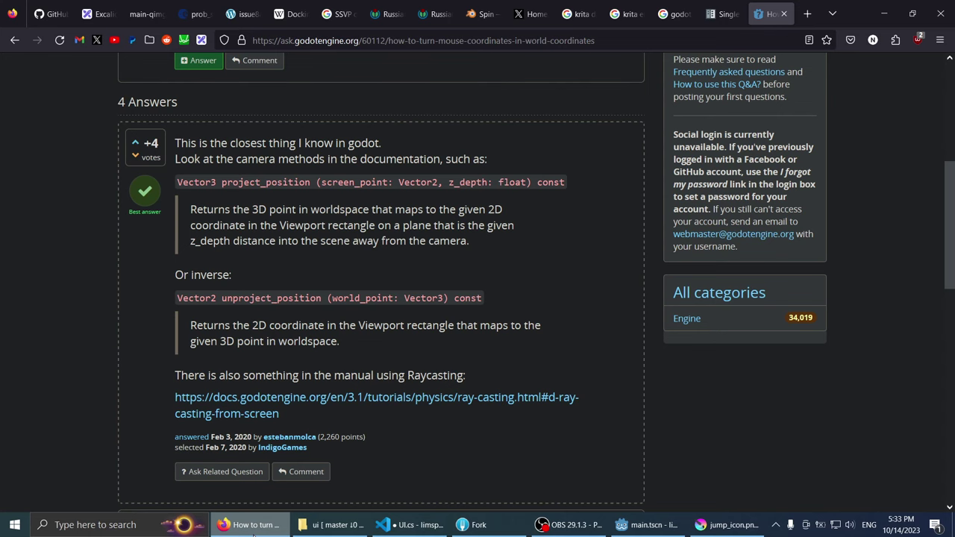
pyautogui.click(253, 534)
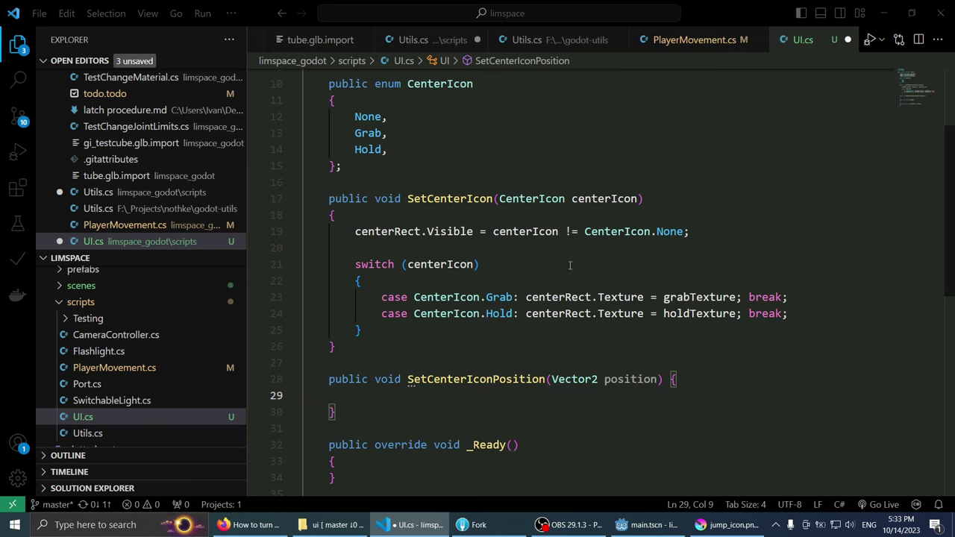
pyautogui.scroll(3, 582, 239)
pyautogui.doubleClick(490, 158)
pyautogui.hotkey('ctrl', 'c')
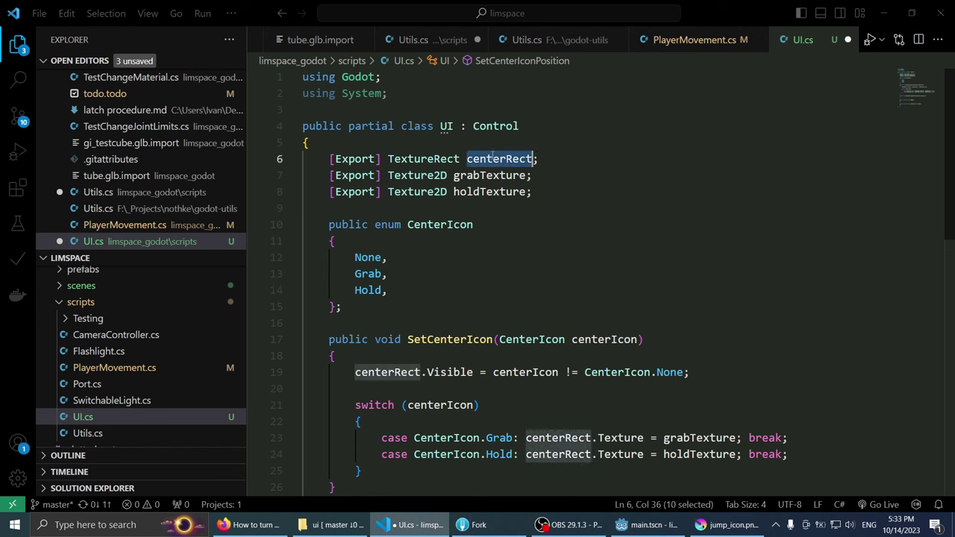
pyautogui.scroll(-3, 585, 243)
# Step: Paste centerRect into the method body and call GetScreenPosition() on it
pyautogui.click(446, 389)
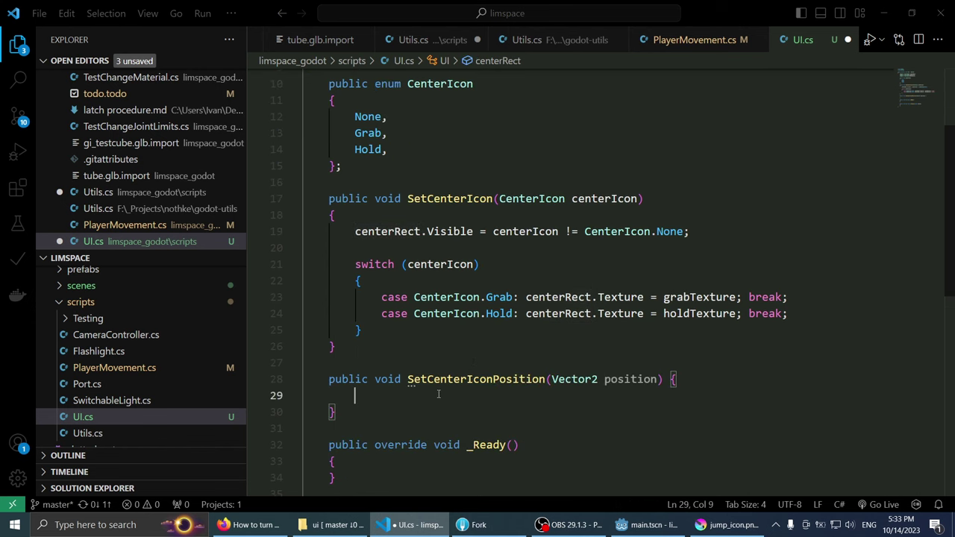
pyautogui.hotkey('ctrl', 'v')
pyautogui.write('.pos')
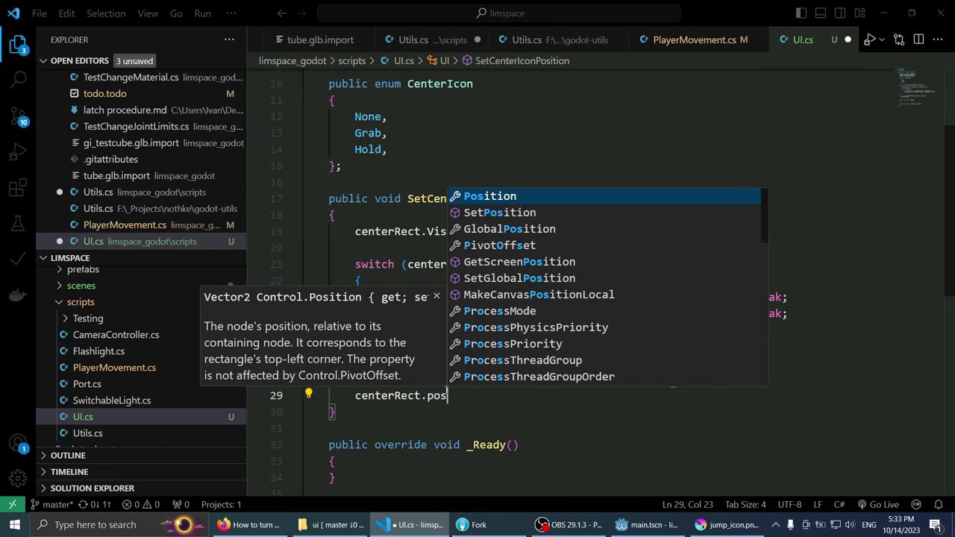
pyautogui.write('i')
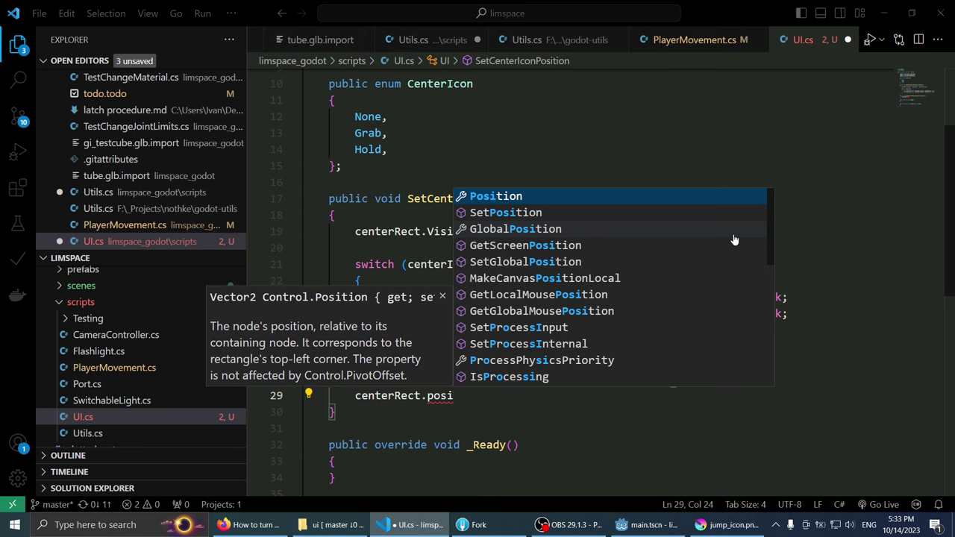
pyautogui.click(573, 248)
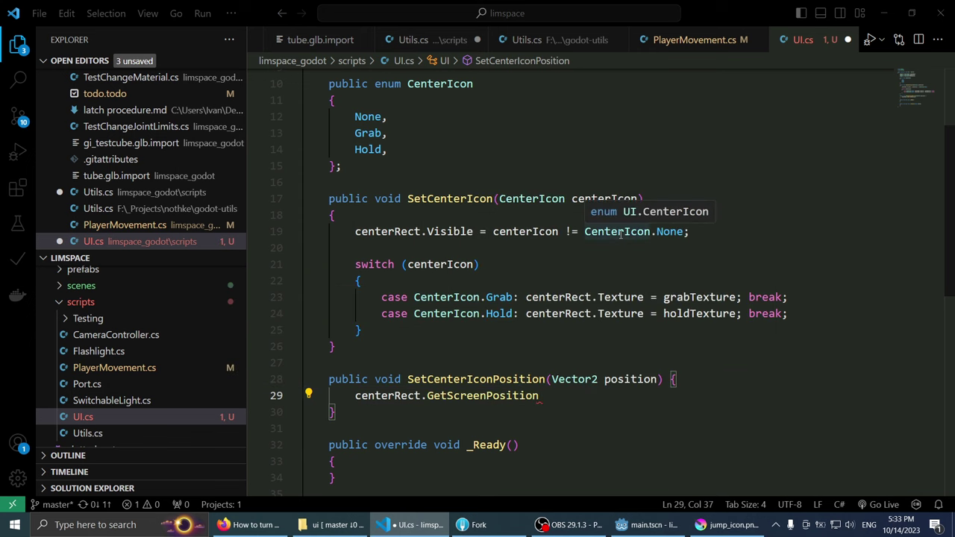
pyautogui.write('(')
pyautogui.press('Escape')
pyautogui.press('Down')
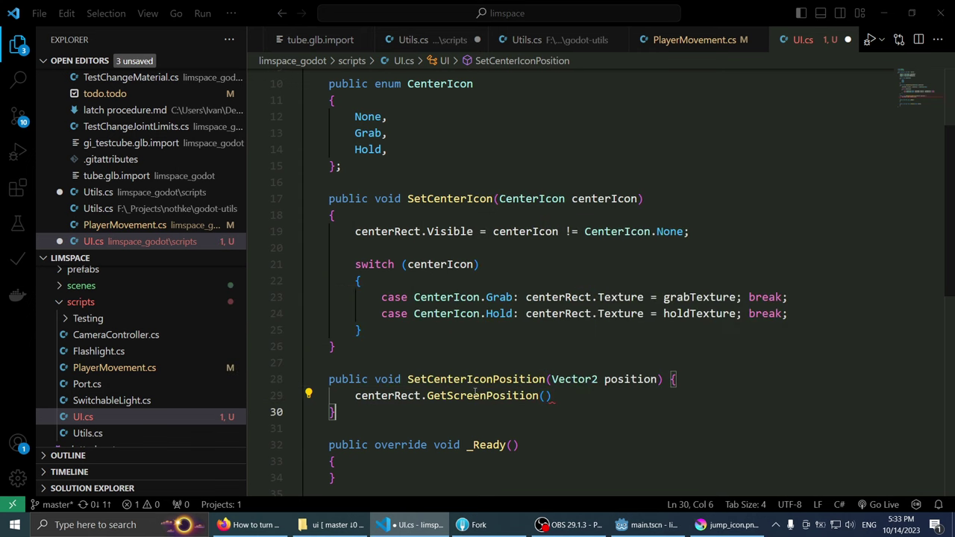
pyautogui.moveTo(474, 394)
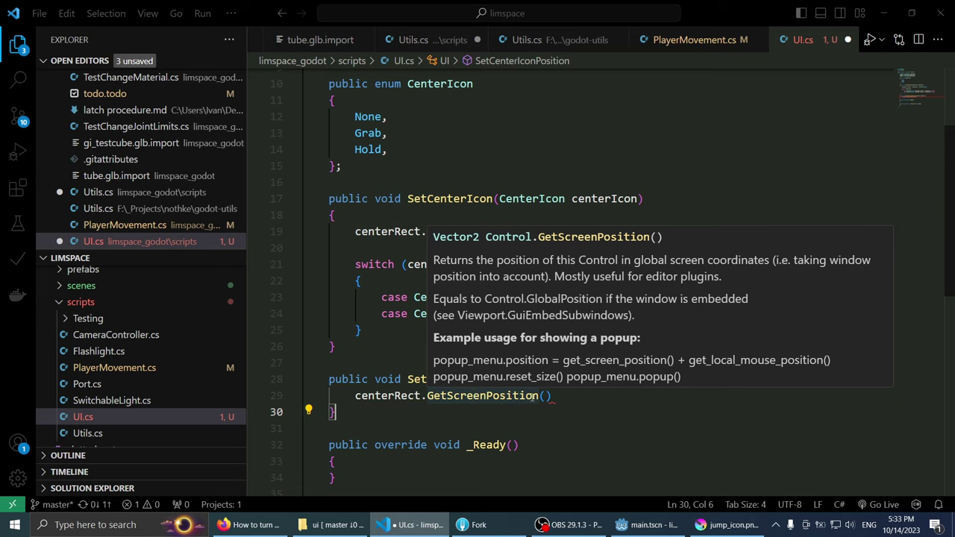
# Step: Replace that call with centerRect.Position = position; and save UI.cs
pyautogui.moveTo(552, 396); pyautogui.dragTo(440, 396)
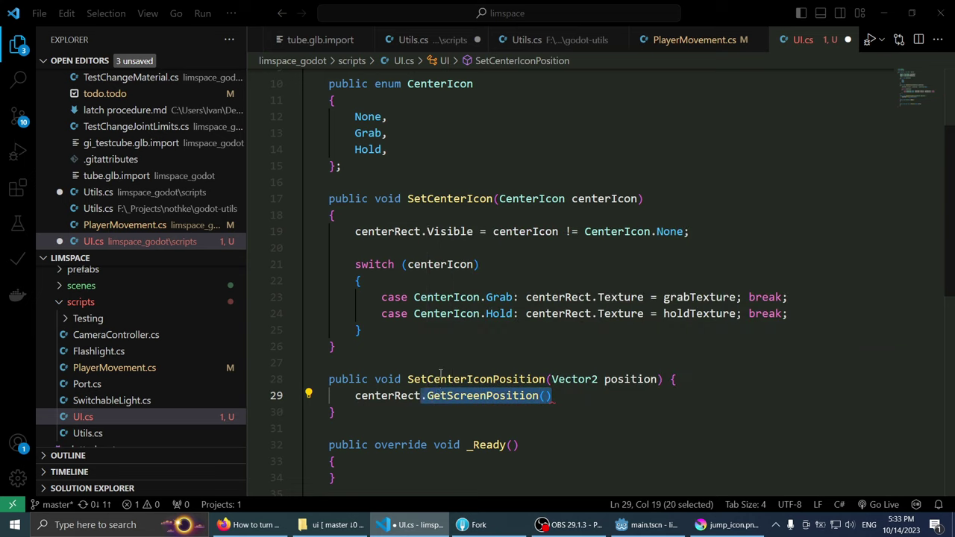
pyautogui.write('.')
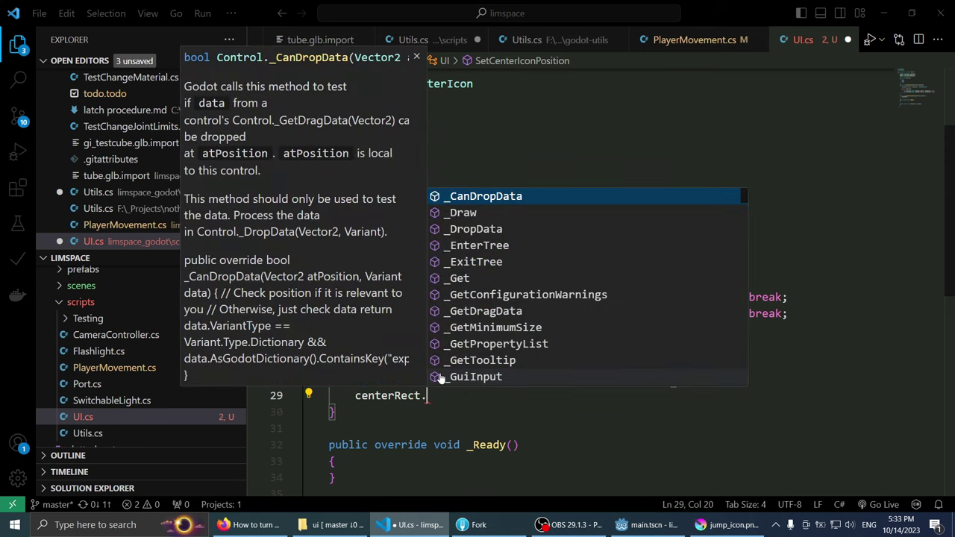
pyautogui.write('getscr')
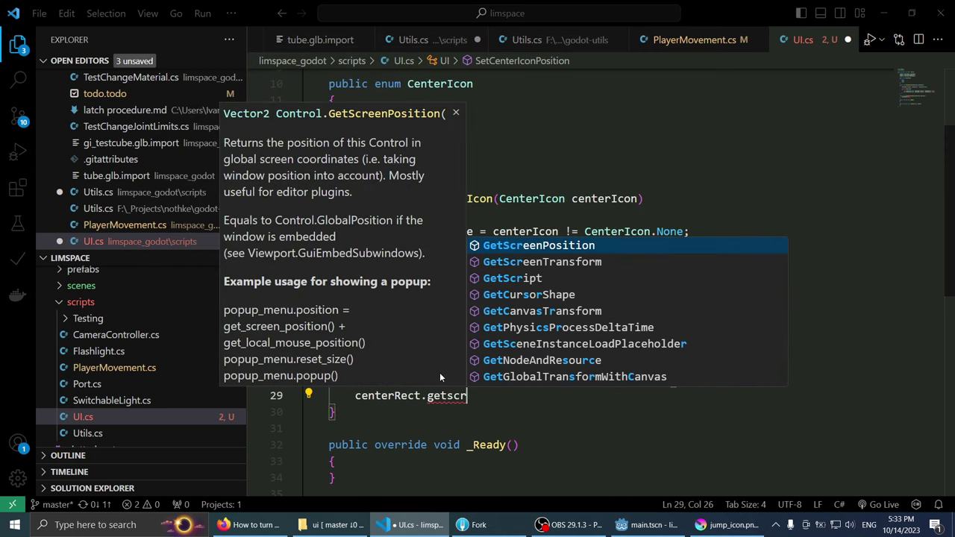
pyautogui.hotkey('ctrl', 'shift', 'Left')
pyautogui.write('posi')
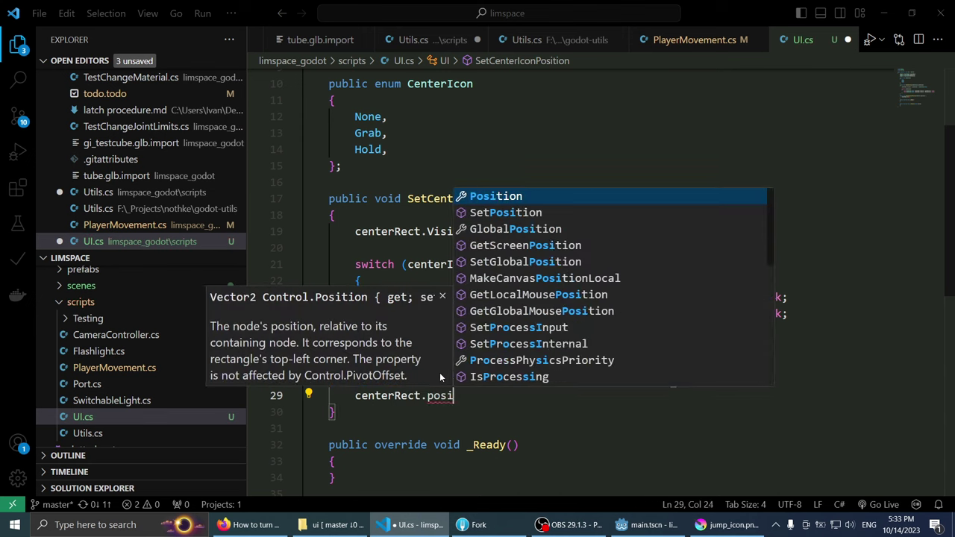
pyautogui.write('tion')
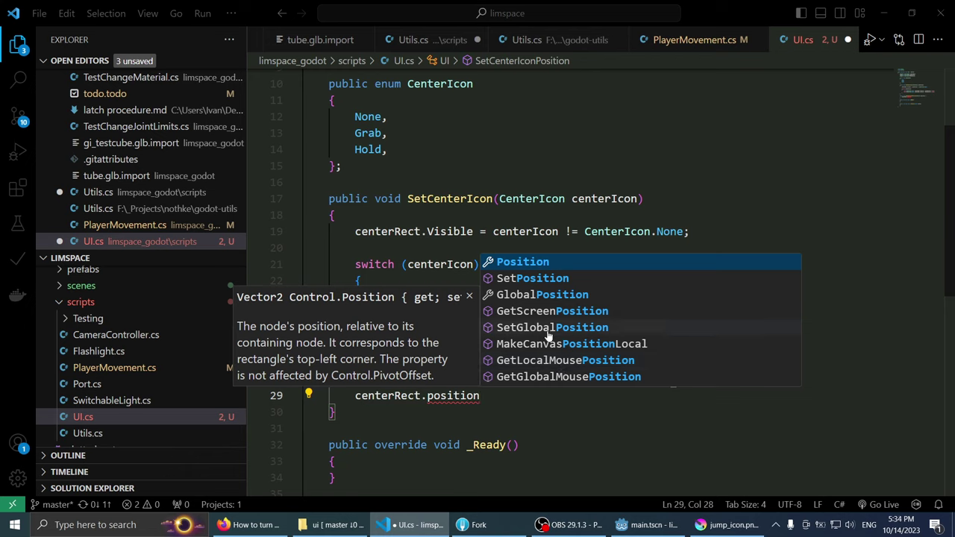
pyautogui.click(550, 328)
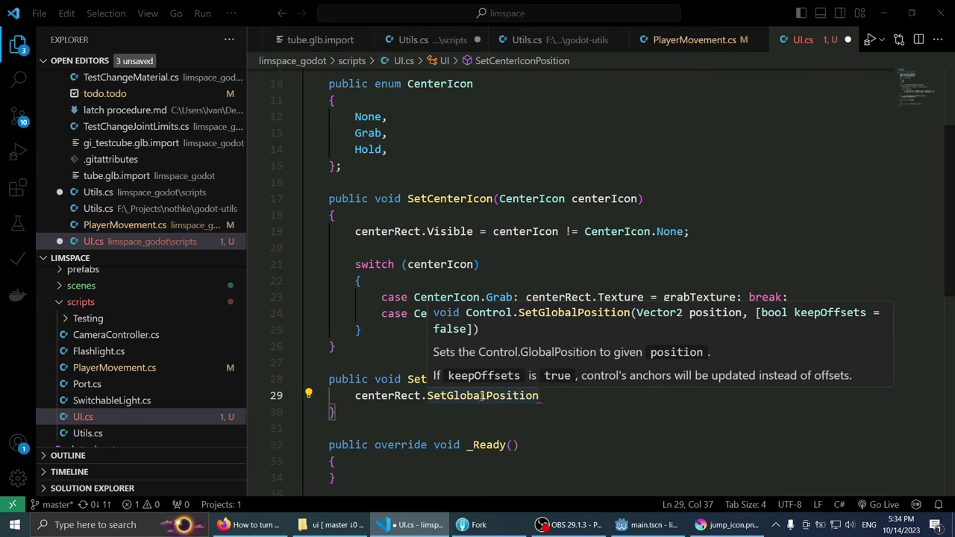
pyautogui.doubleClick(482, 396)
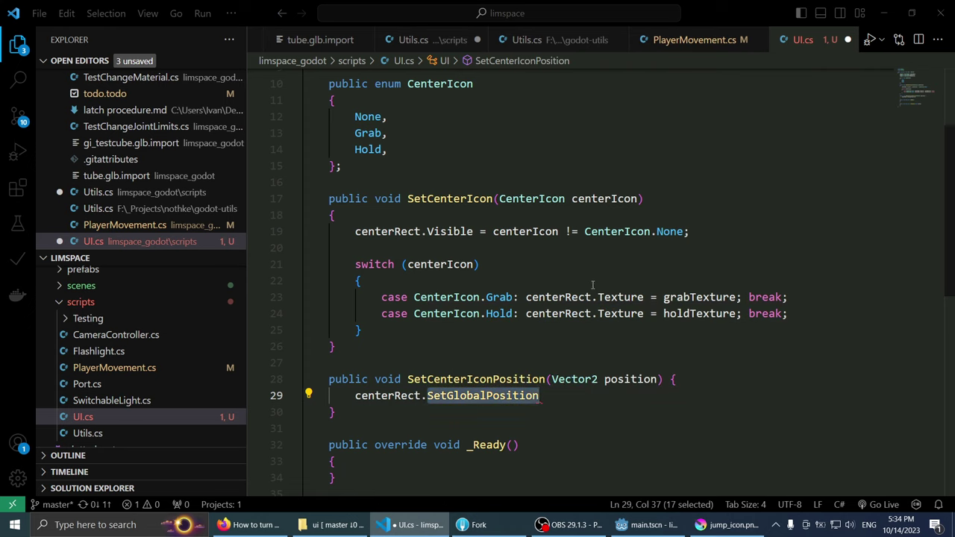
pyautogui.write('pos')
pyautogui.press('Tab')
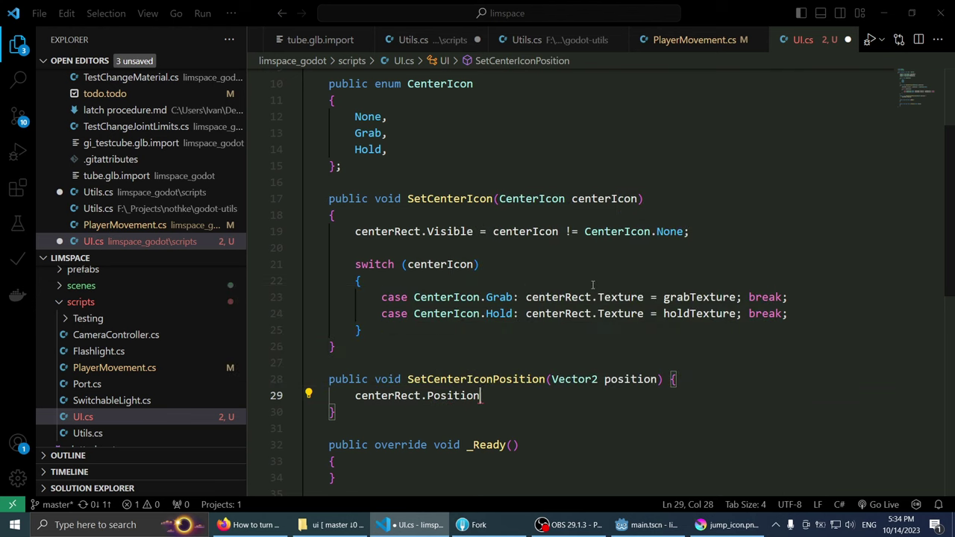
pyautogui.write(' = positi')
pyautogui.press('Tab')
pyautogui.write(';')
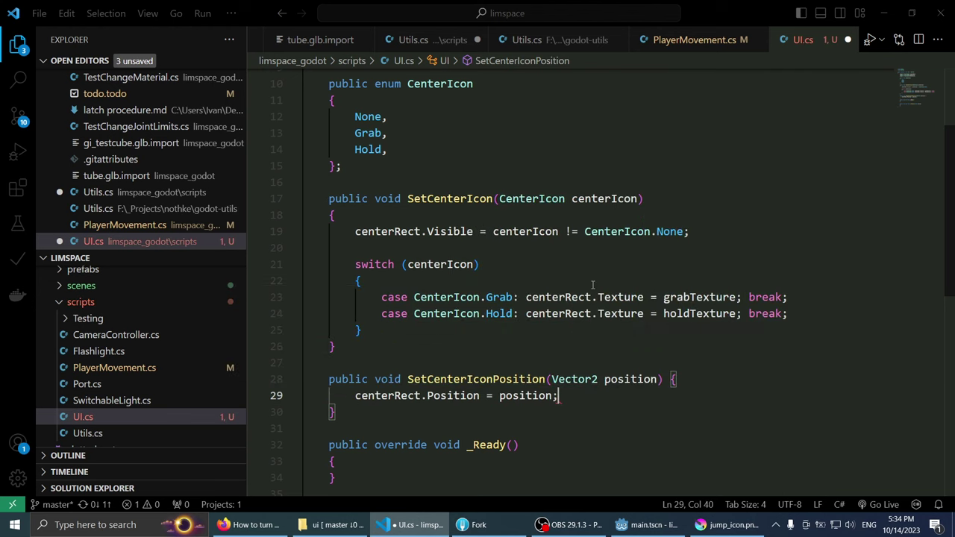
pyautogui.hotkey('ctrl', 's')
pyautogui.hotkey('ctrl', 'Tab')
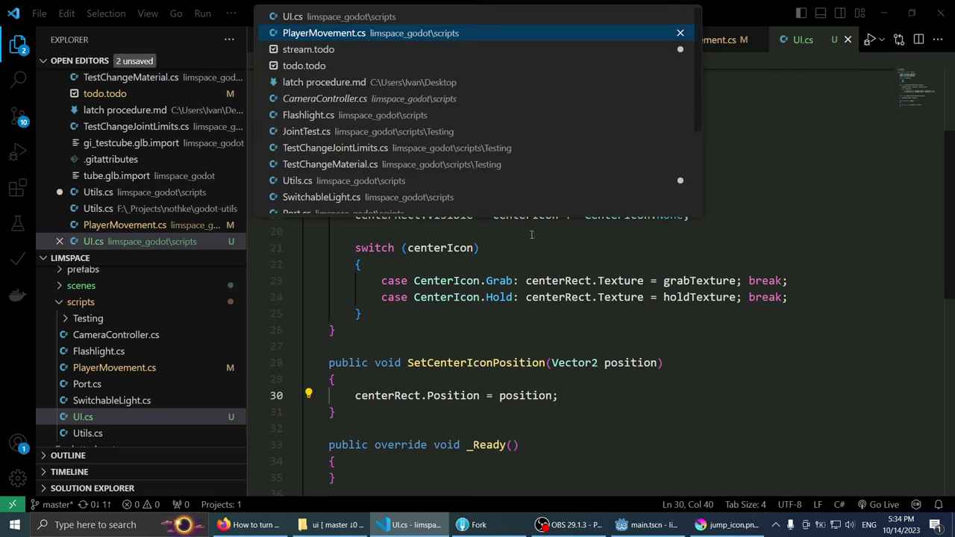
# Step: Scroll through PlayerMovement.cs, highlighting grabJoint uses, back to the grabState Idle block
pyautogui.scroll(-1, 526, 238)
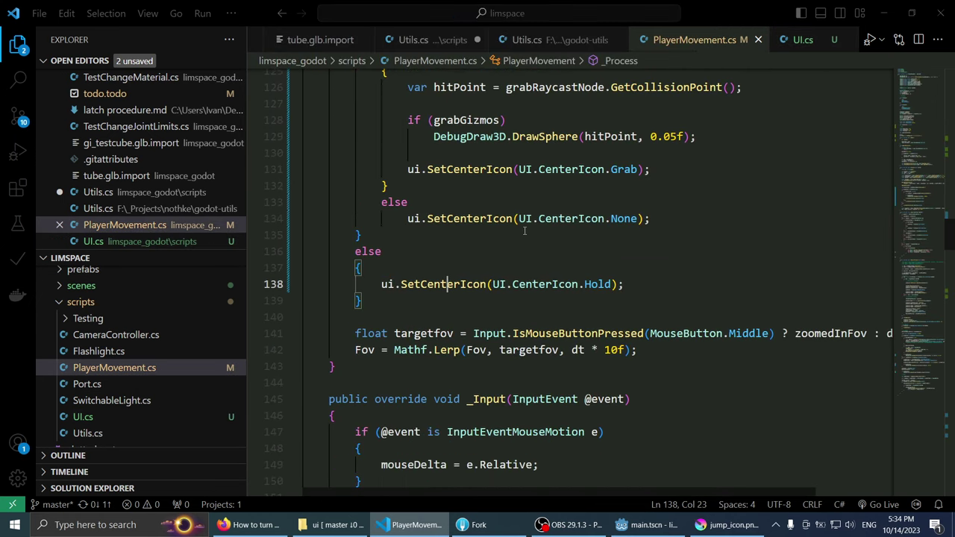
pyautogui.scroll(-5, 535, 257)
pyautogui.scroll(-5, 496, 175)
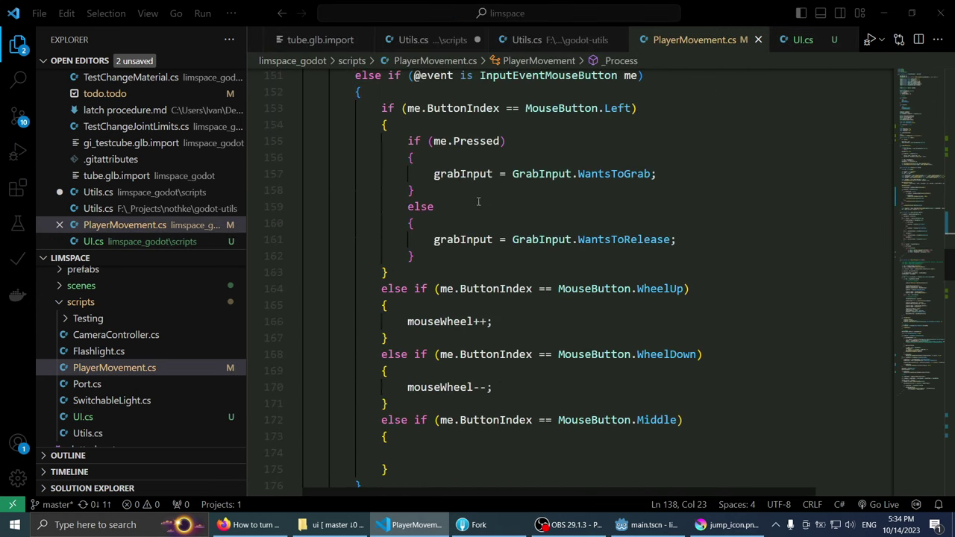
pyautogui.scroll(8, 478, 194)
pyautogui.scroll(5, 455, 215)
pyautogui.scroll(-3, 455, 215)
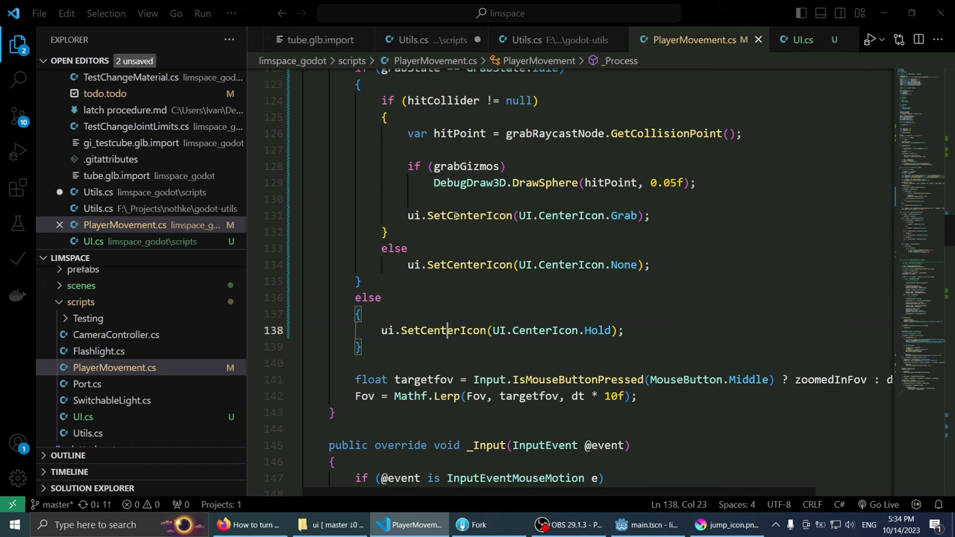
pyautogui.scroll(1, 455, 214)
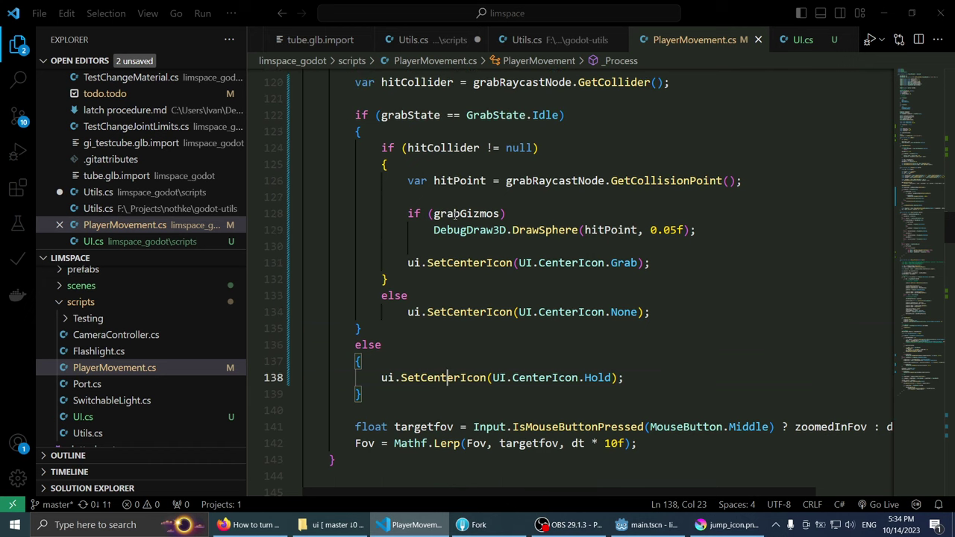
pyautogui.scroll(-10, 455, 214)
pyautogui.scroll(-12, 527, 256)
pyautogui.scroll(8, 526, 256)
pyautogui.scroll(-4, 527, 256)
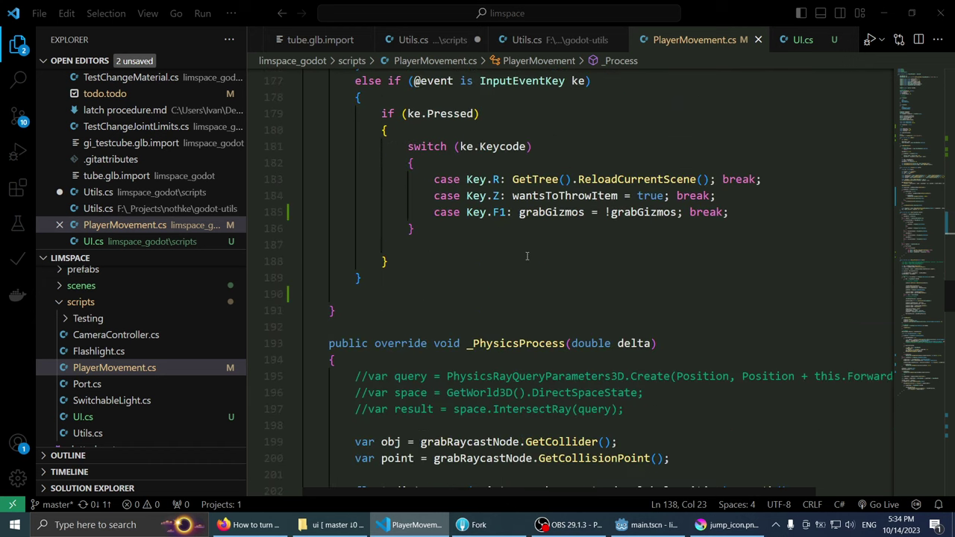
pyautogui.scroll(-12, 526, 256)
pyautogui.scroll(-6, 527, 256)
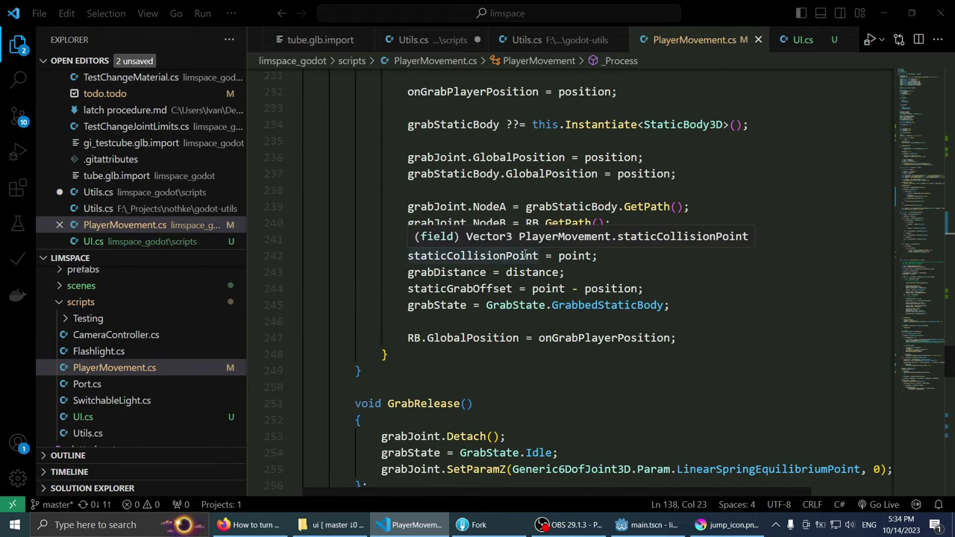
pyautogui.scroll(1, 765, 247)
pyautogui.scroll(-6, 757, 250)
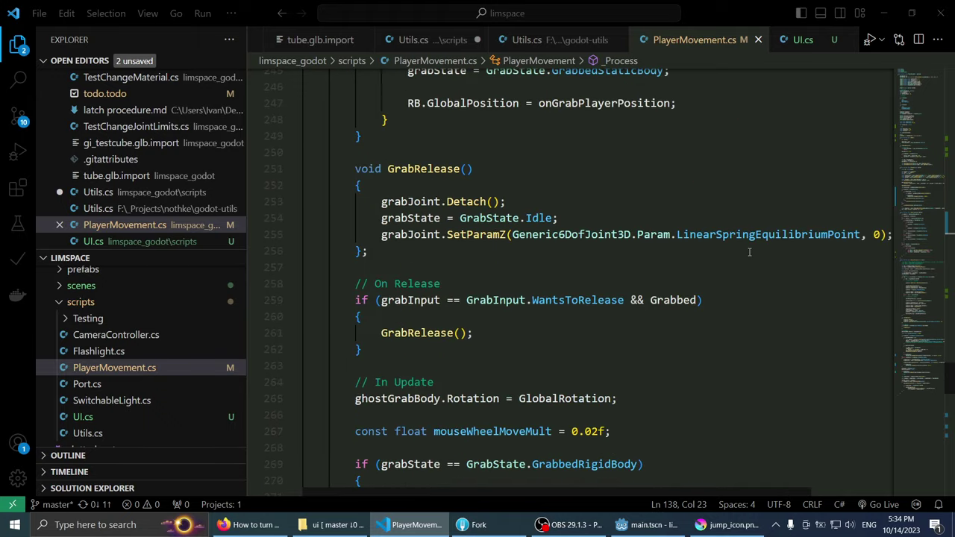
pyautogui.scroll(-6, 749, 252)
pyautogui.scroll(-7, 747, 254)
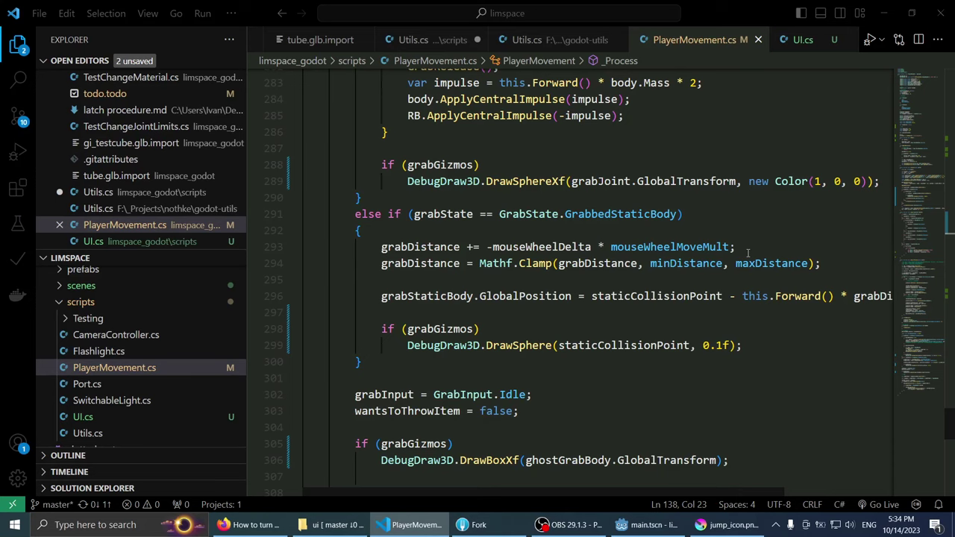
pyautogui.scroll(2, 748, 253)
pyautogui.keyDown('ctrl'); pyautogui.scroll(-1, 447, 303); pyautogui.keyUp('ctrl')
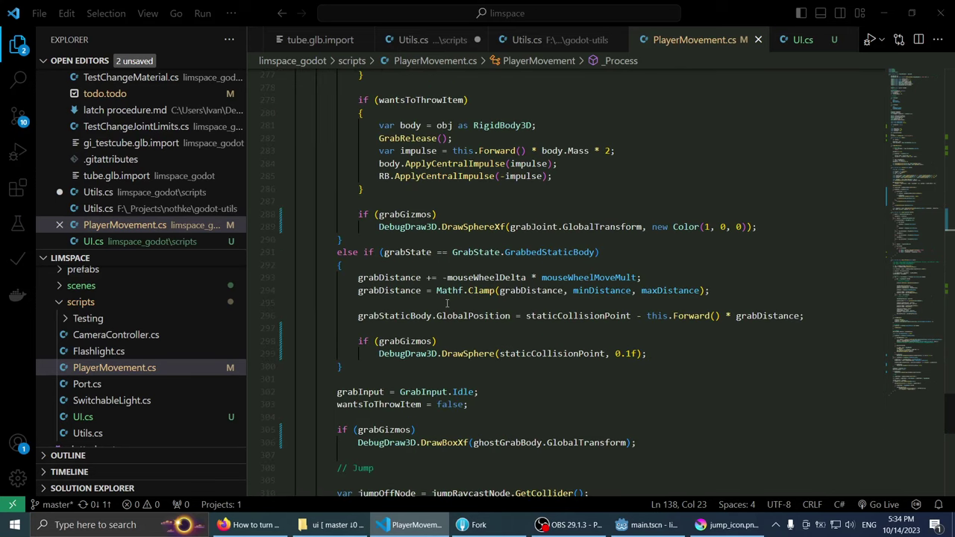
pyautogui.doubleClick(550, 230)
pyautogui.scroll(2, 497, 223)
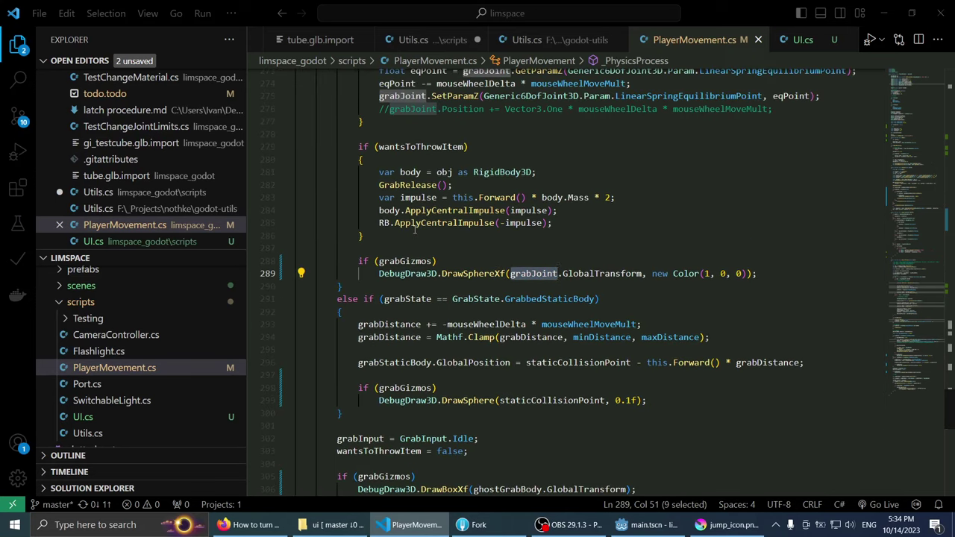
pyautogui.scroll(5, 414, 230)
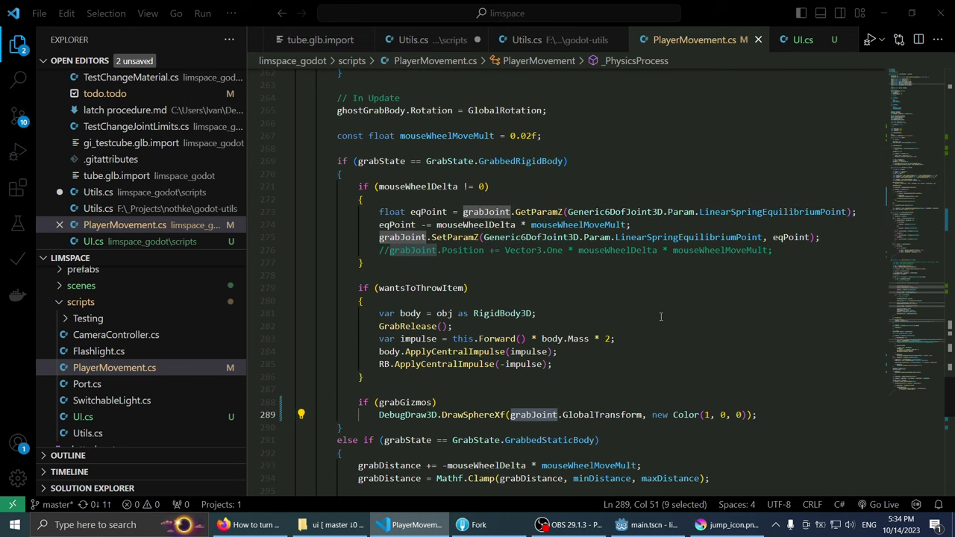
pyautogui.scroll(-2, 660, 316)
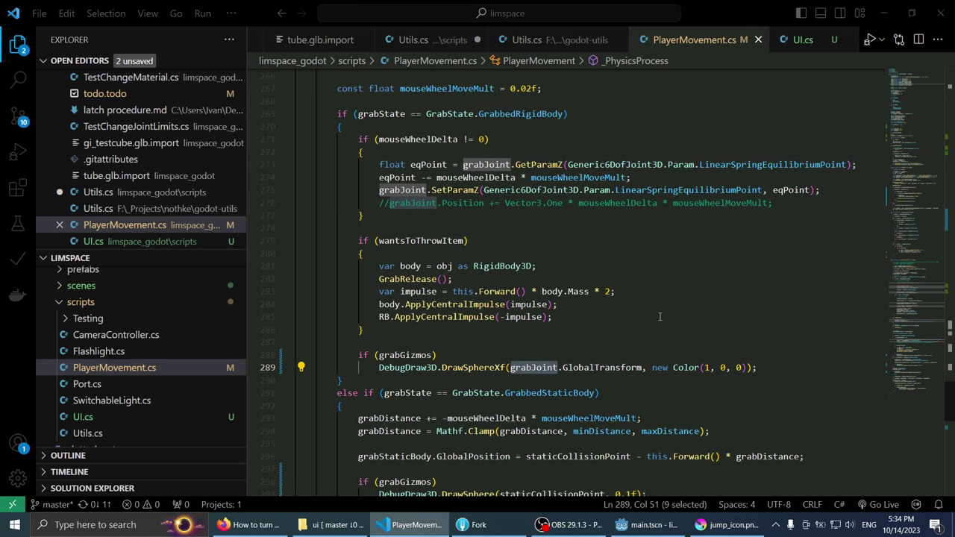
pyautogui.scroll(-2, 653, 300)
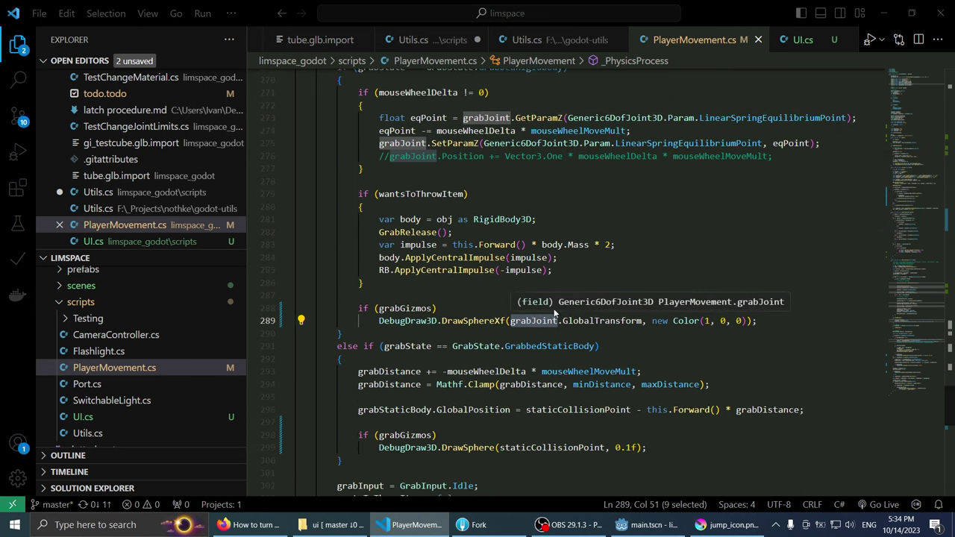
pyautogui.scroll(7, 703, 248)
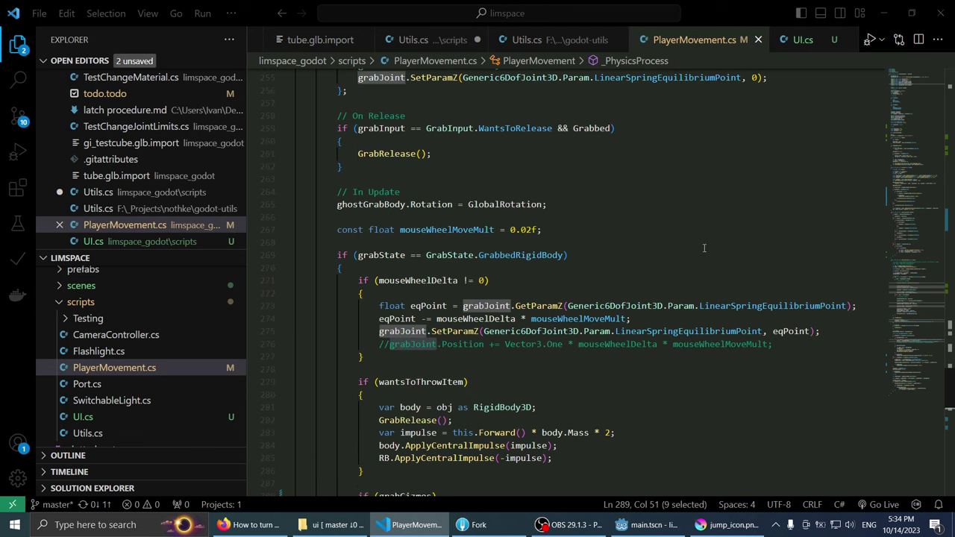
pyautogui.scroll(-7, 703, 248)
pyautogui.scroll(-3, 701, 250)
pyautogui.scroll(-3, 698, 251)
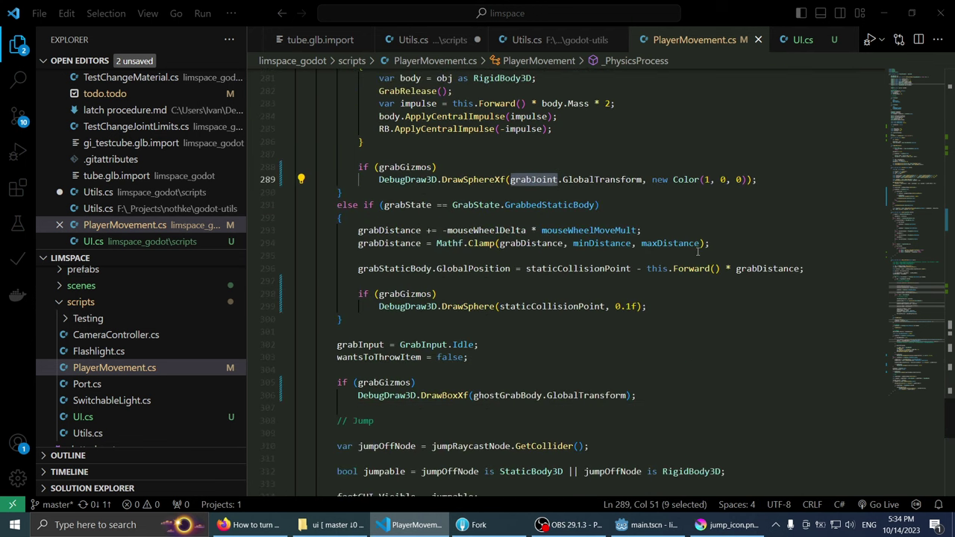
pyautogui.scroll(3, 697, 252)
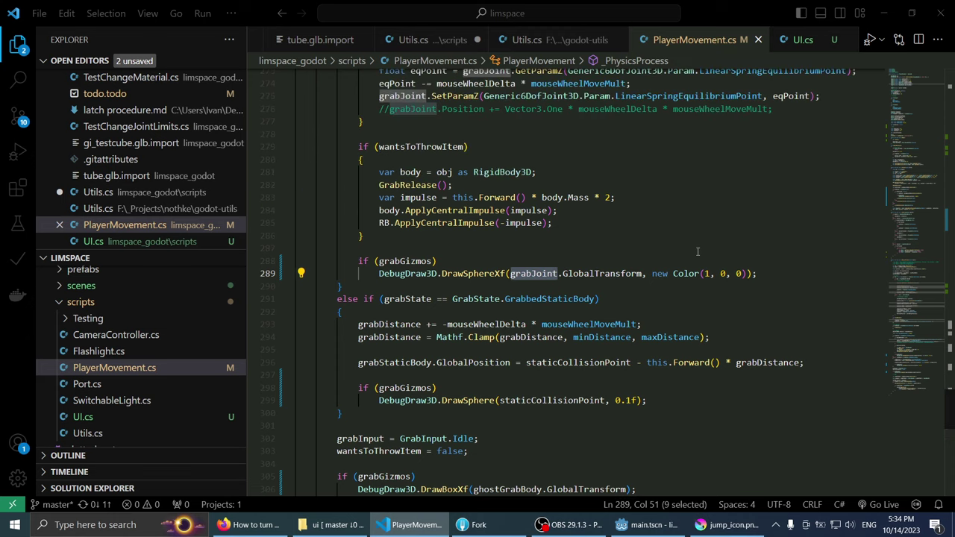
pyautogui.scroll(3, 697, 252)
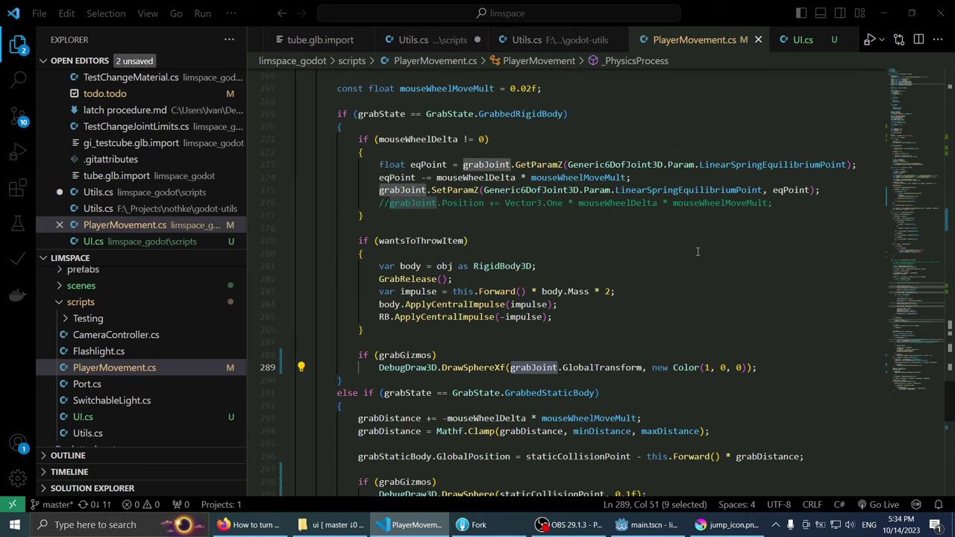
pyautogui.scroll(10, 698, 252)
pyautogui.scroll(7, 697, 251)
pyautogui.scroll(-10, 671, 258)
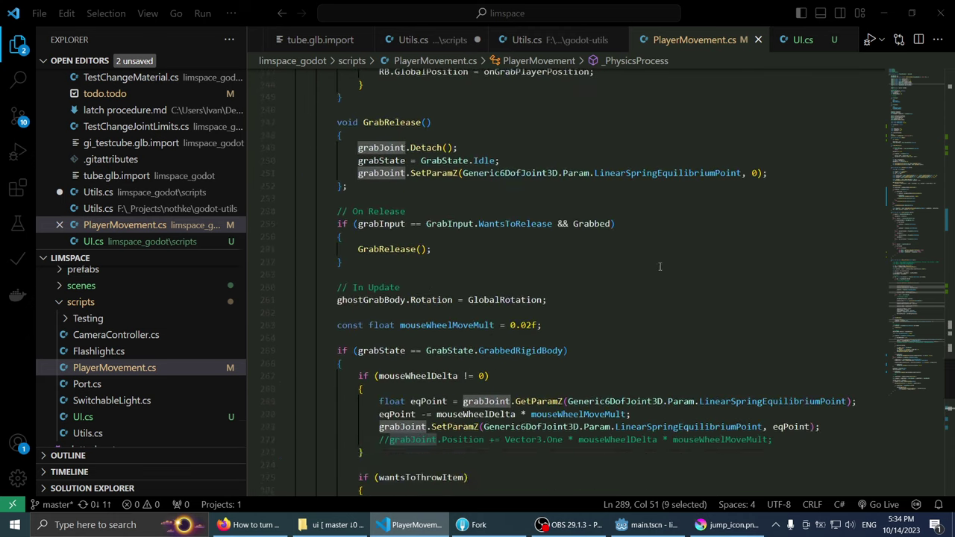
pyautogui.scroll(-12, 652, 267)
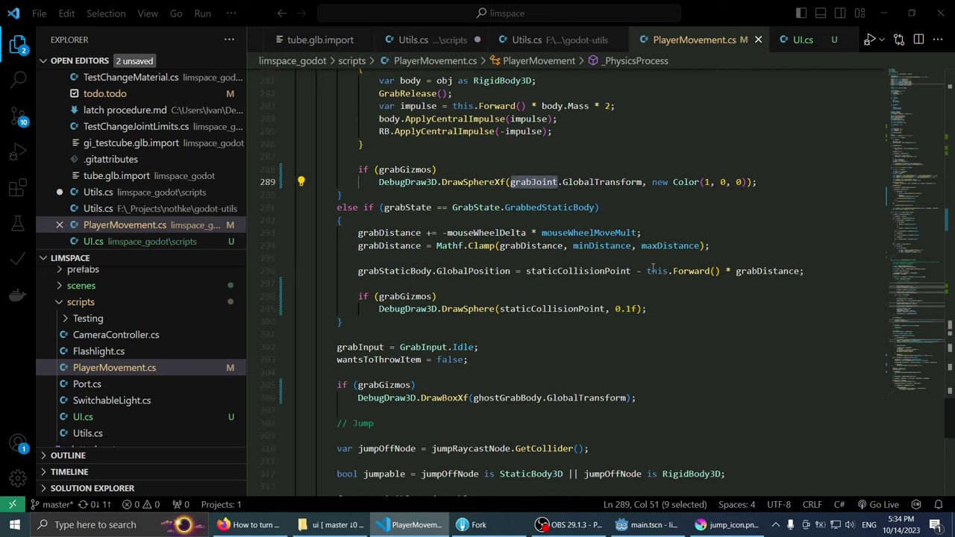
pyautogui.scroll(15, 653, 267)
pyautogui.scroll(12, 642, 283)
pyautogui.scroll(10, 634, 298)
pyautogui.scroll(6, 623, 314)
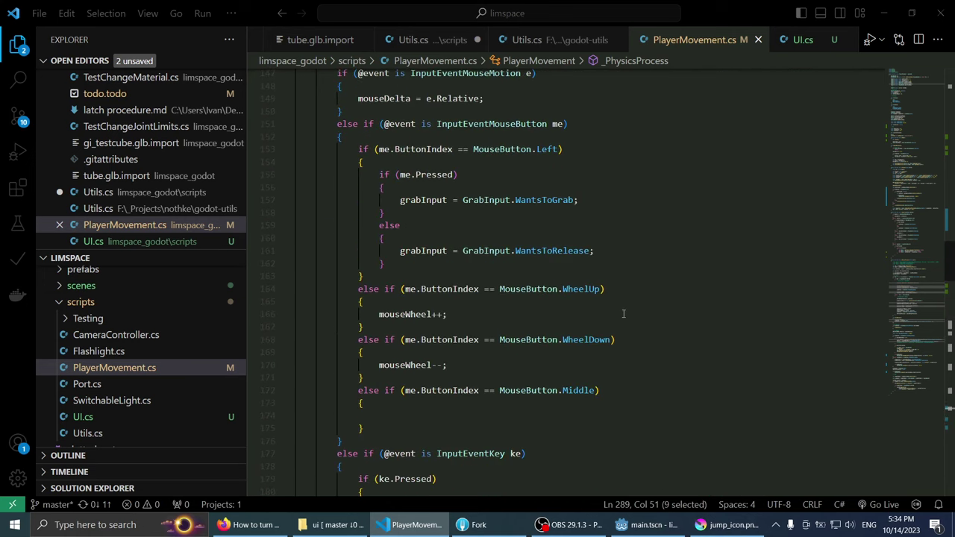
pyautogui.scroll(5, 623, 314)
pyautogui.scroll(9, 623, 314)
pyautogui.scroll(3, 623, 314)
pyautogui.scroll(-5, 623, 314)
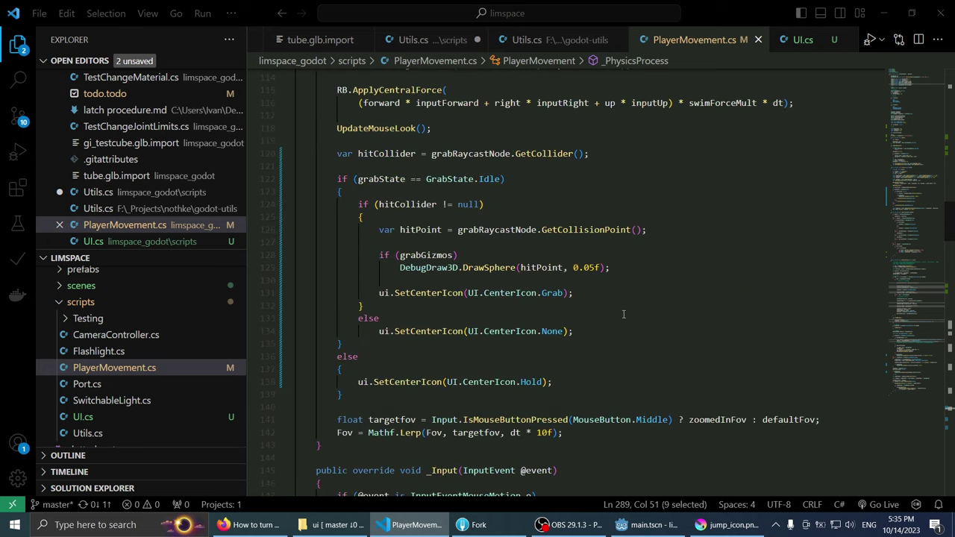
pyautogui.keyDown('ctrl'); pyautogui.scroll(1, 618, 311); pyautogui.keyUp('ctrl')
# Step: Add a new line below the Hold icon call containing grabJoint.GlobalPosition
pyautogui.keyDown('ctrl'); pyautogui.scroll(1, 522, 358); pyautogui.keyUp('ctrl')
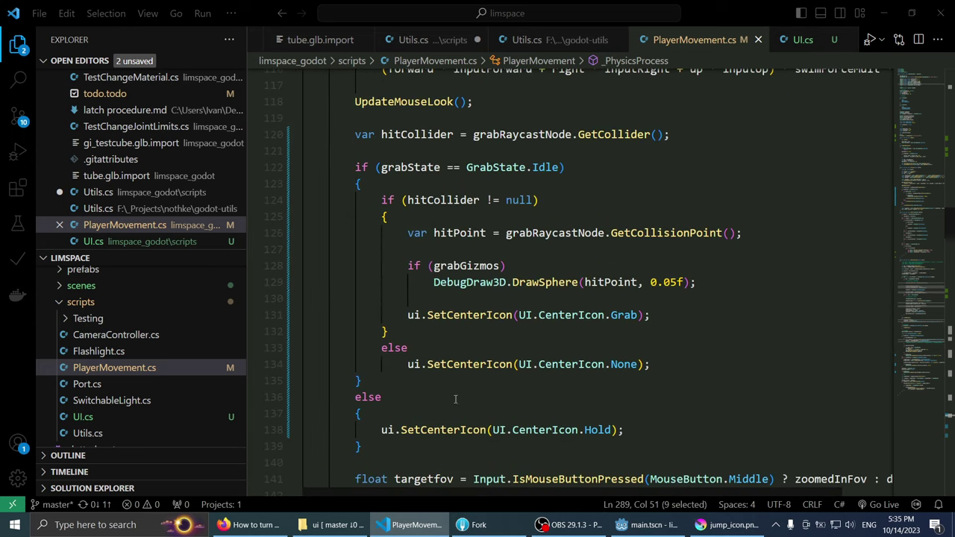
pyautogui.click(449, 401)
pyautogui.click(658, 422)
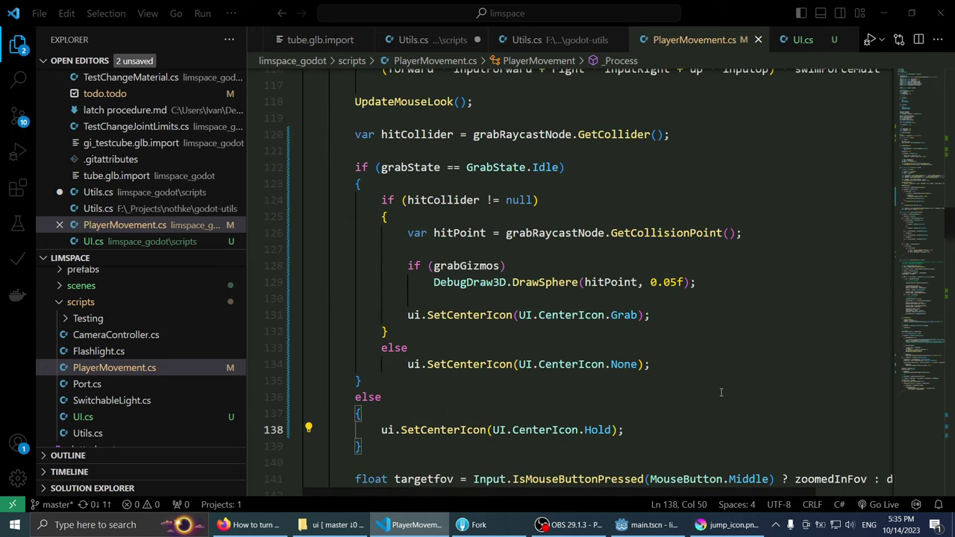
pyautogui.press('Return')
pyautogui.press('Return')
pyautogui.write('grabJoint')
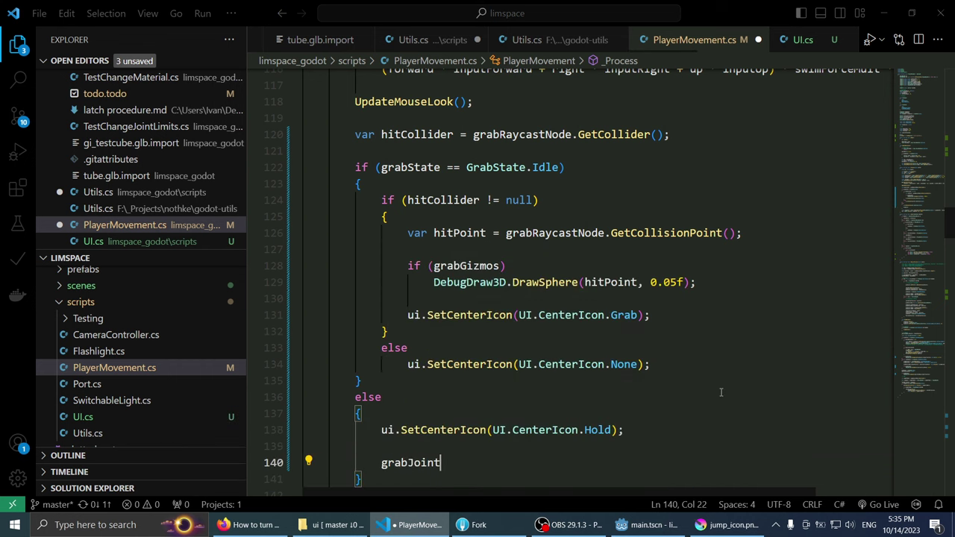
pyautogui.write('.globals')
pyautogui.press('BackSpace')
pyautogui.write('pos')
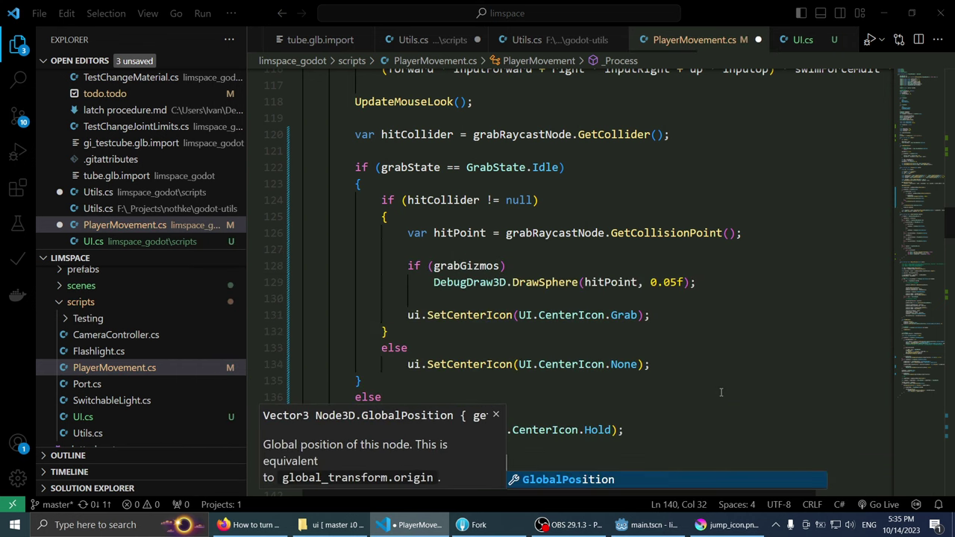
pyautogui.press('Tab')
# Step: Turn that line into UnprojectPosition(grabJoint.GlobalPosition);
pyautogui.press('Home')
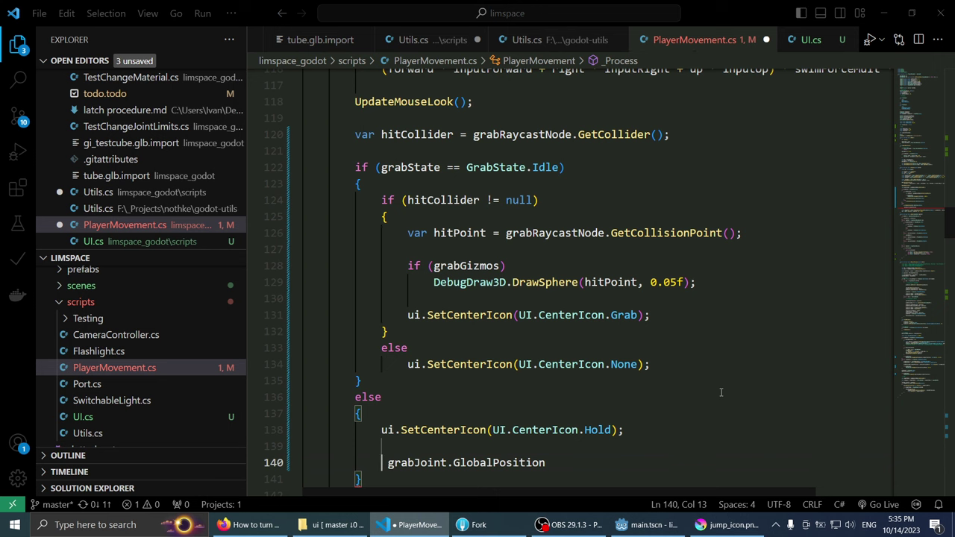
pyautogui.write('camer')
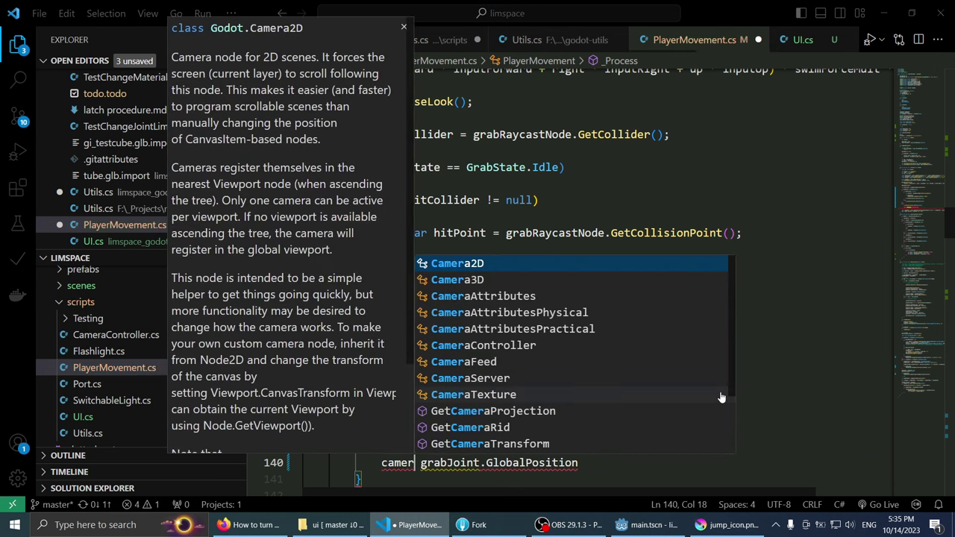
pyautogui.press('Escape')
pyautogui.press('BackSpace')
pyautogui.press('BackSpace')
pyautogui.press('BackSpace')
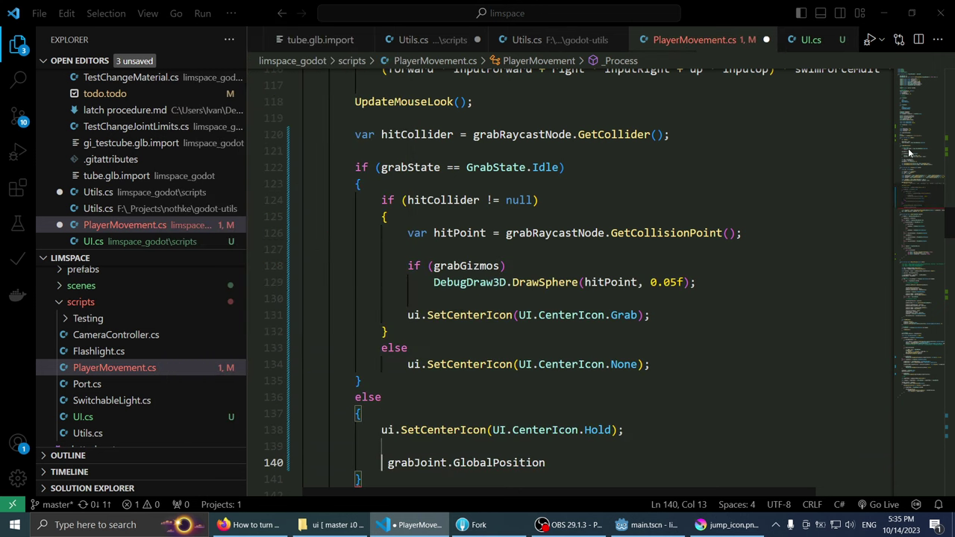
pyautogui.moveTo(918, 195)
pyautogui.mouseDown()
pyautogui.moveTo(917, 74)
pyautogui.moveTo(924, 219)
pyautogui.mouseUp()
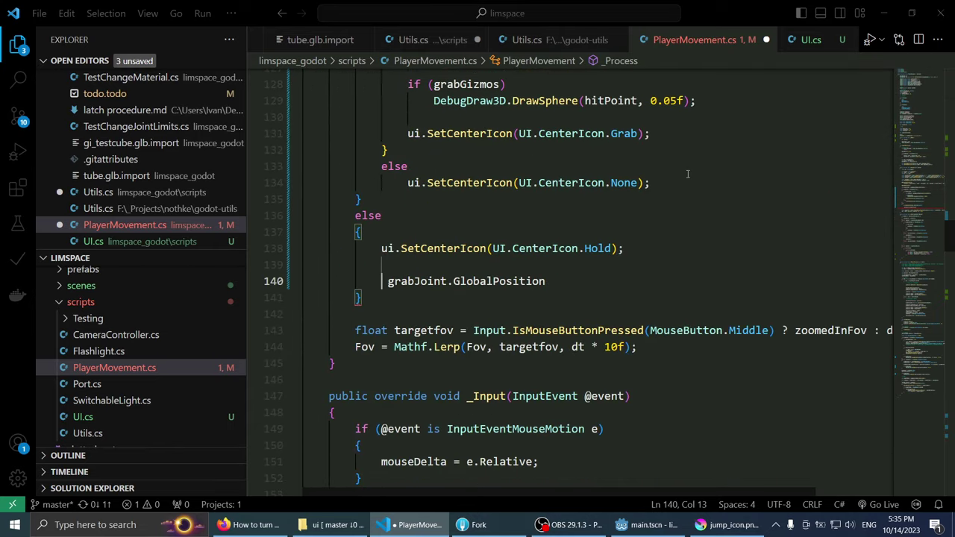
pyautogui.write('uproje')
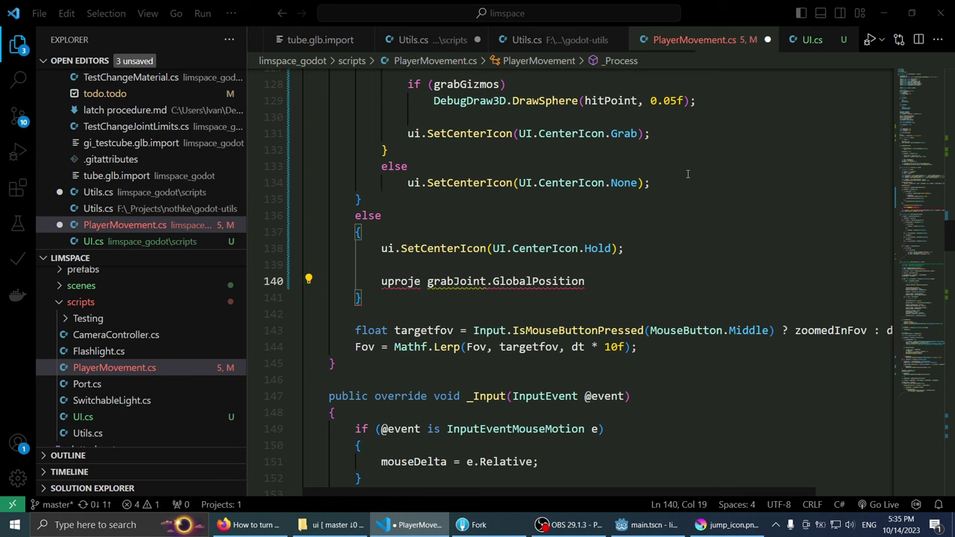
pyautogui.hotkey('ctrl', 'shift', 'Left')
pyautogui.write('projectpo')
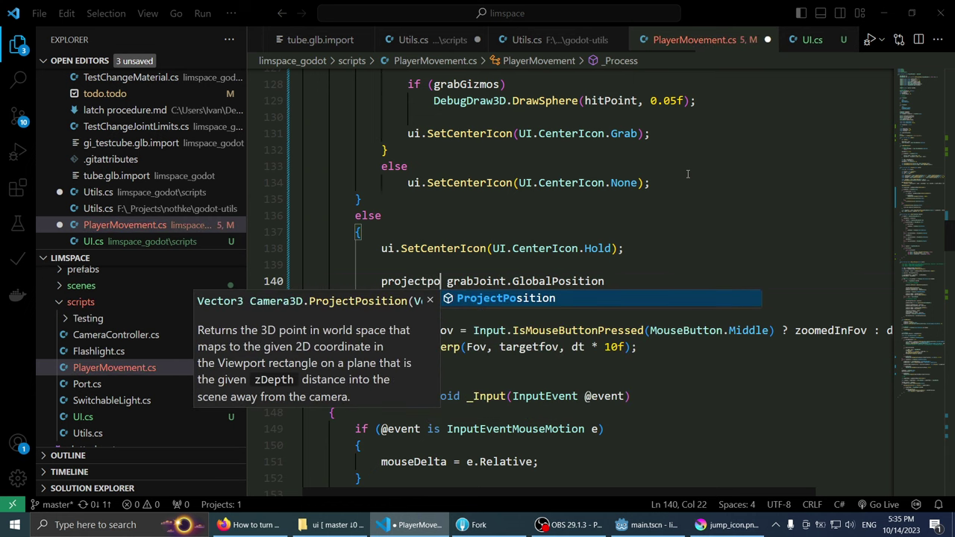
pyautogui.hotkey('ctrl', 'shift', 'Left')
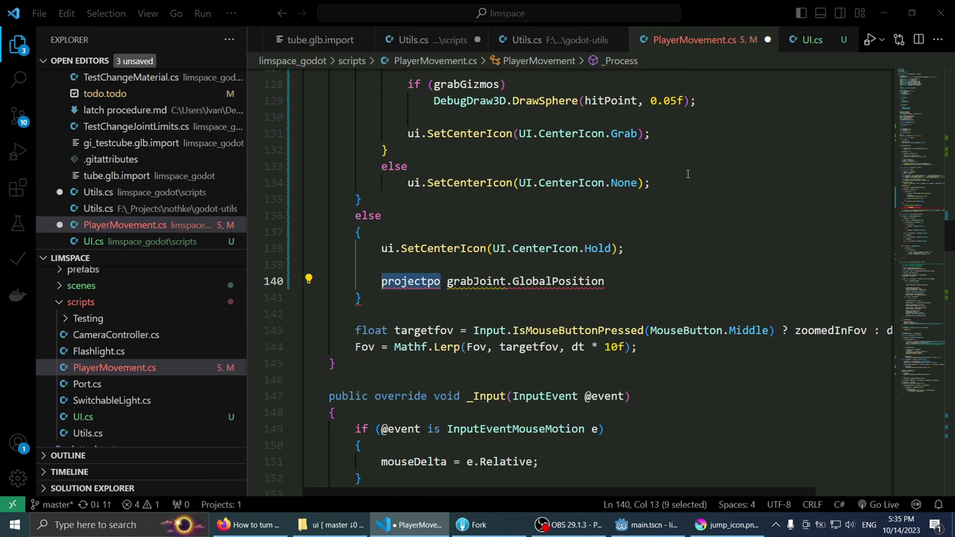
pyautogui.write('position')
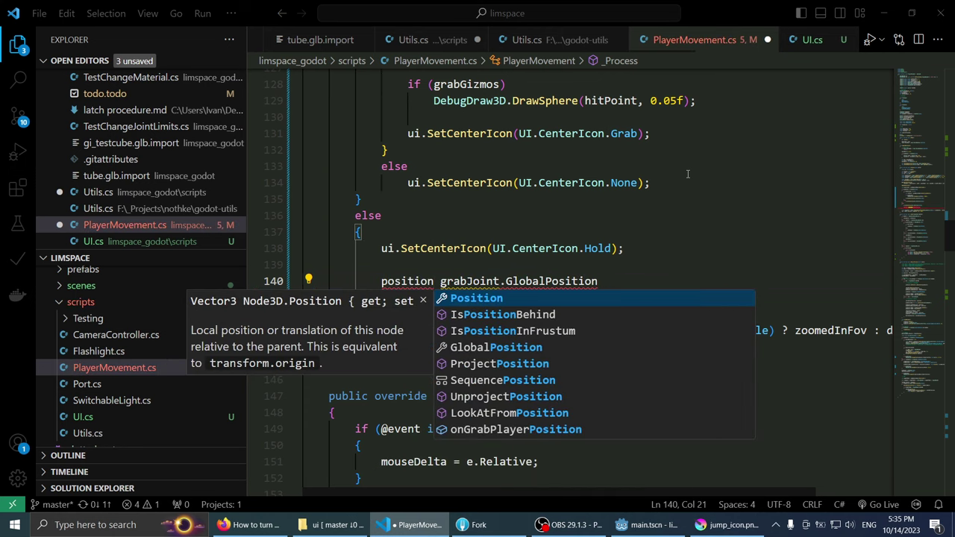
pyautogui.press('Down')
pyautogui.press('Down')
pyautogui.press('Down')
pyautogui.press('Down')
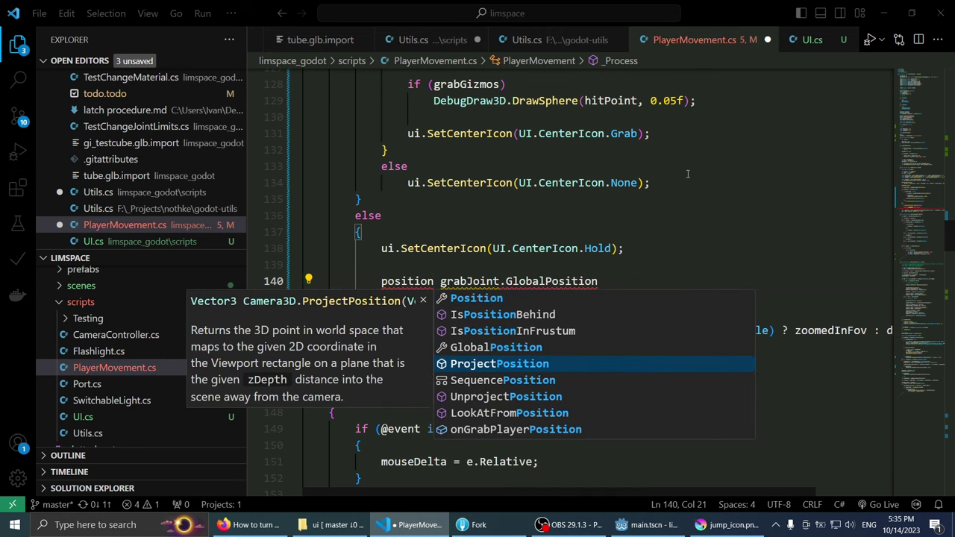
pyautogui.press('Down')
pyautogui.press('Down')
pyautogui.press('Tab')
pyautogui.write('(')
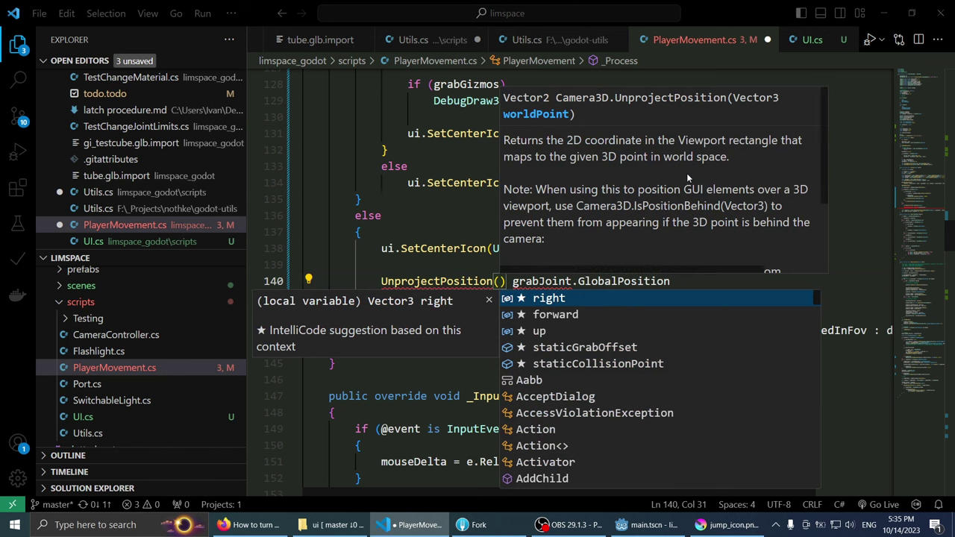
pyautogui.press('Tab')
pyautogui.write(')')
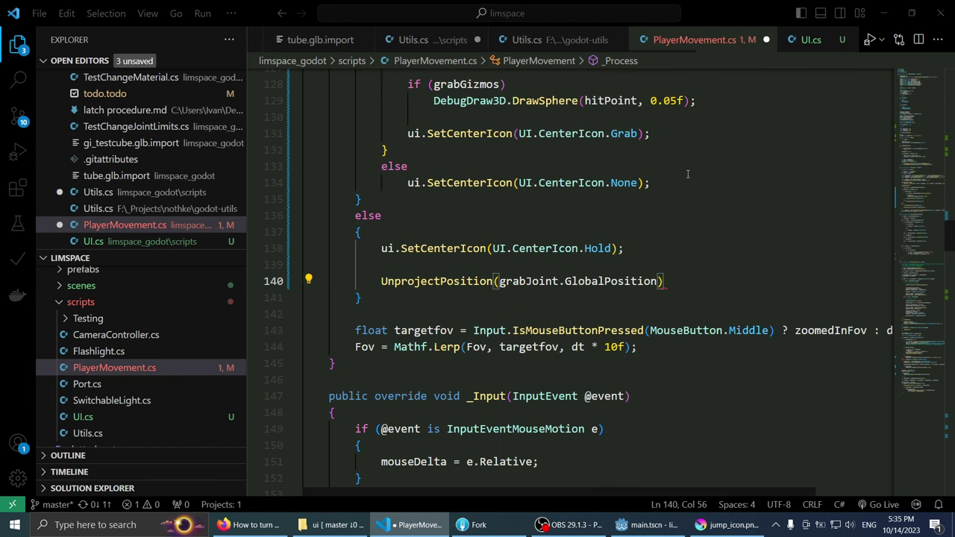
pyautogui.write(';')
# Step: Wrap it in ui.SetCenterIconPosition(...) and save PlayerMovement.cs
pyautogui.press('Home')
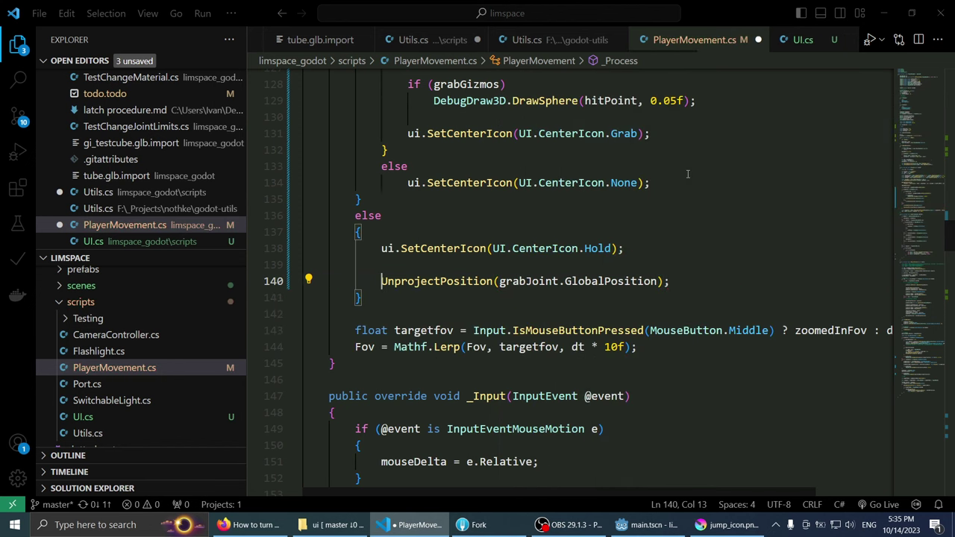
pyautogui.press('Left')
pyautogui.write('ui.Set')
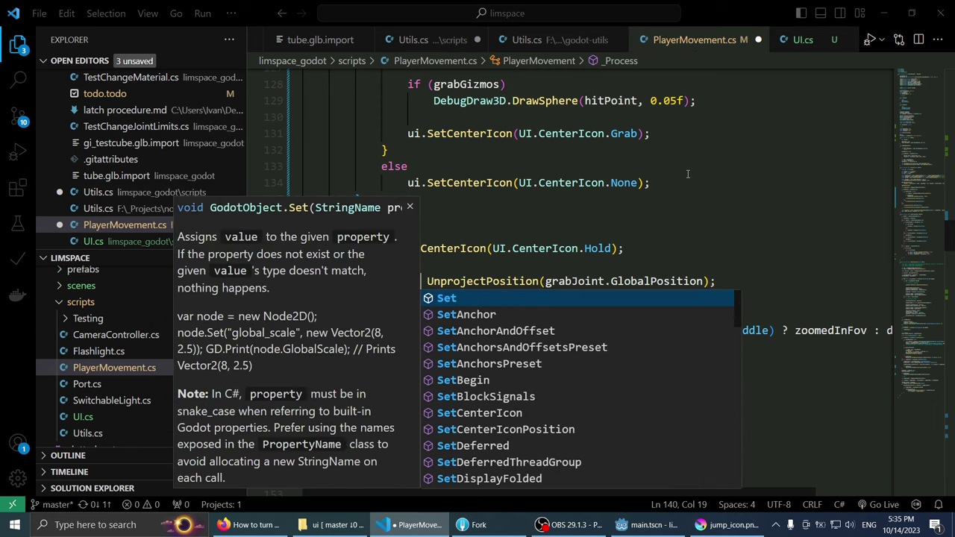
pyautogui.write('pos')
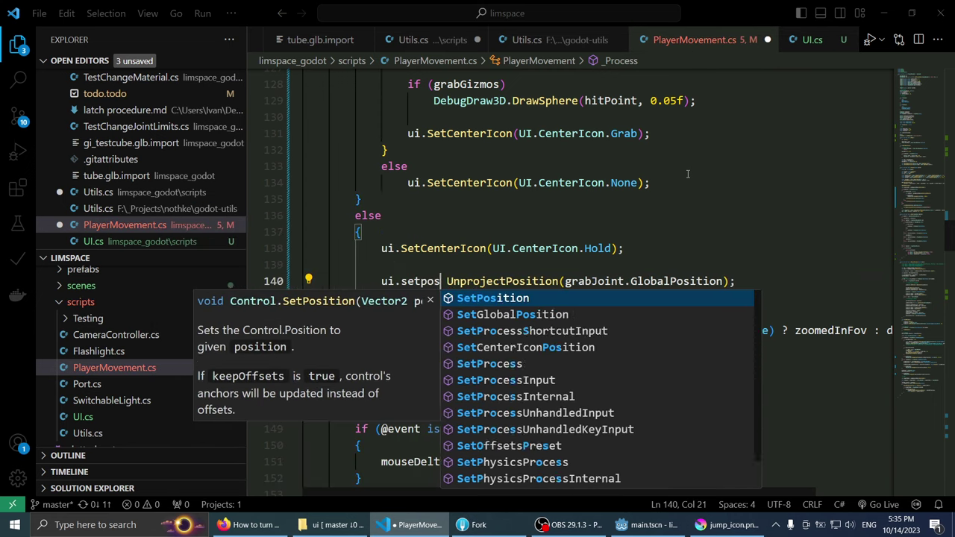
pyautogui.write('i')
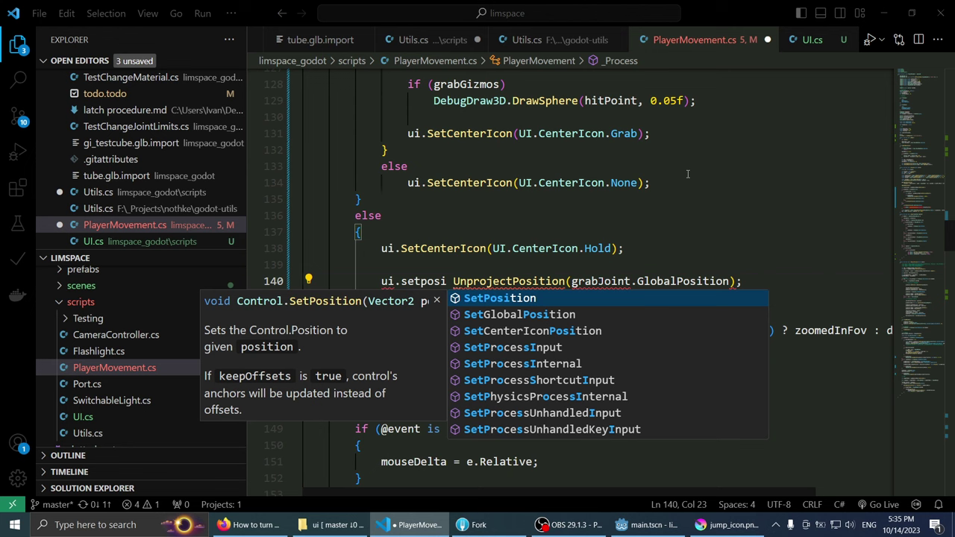
pyautogui.press('Down')
pyautogui.press('Down')
pyautogui.press('Tab')
pyautogui.press('Delete')
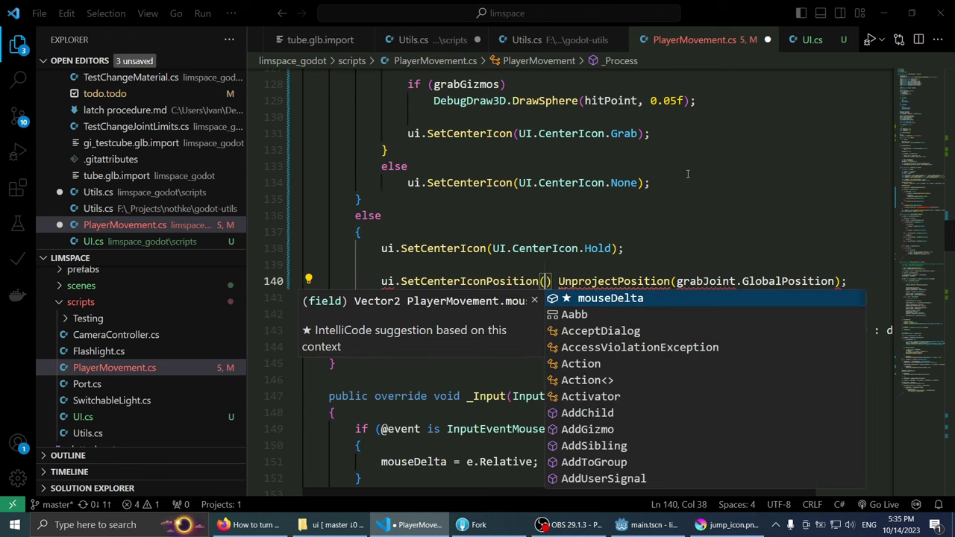
pyautogui.write('(')
pyautogui.press('End')
pyautogui.press('Left')
pyautogui.write(')')
pyautogui.press('End')
pyautogui.hotkey('ctrl', 's')
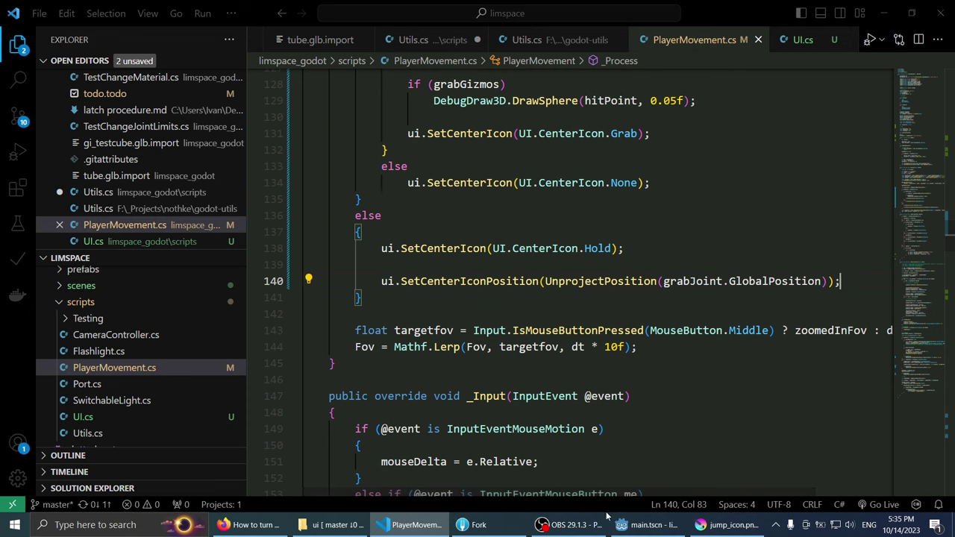
pyautogui.click(646, 525)
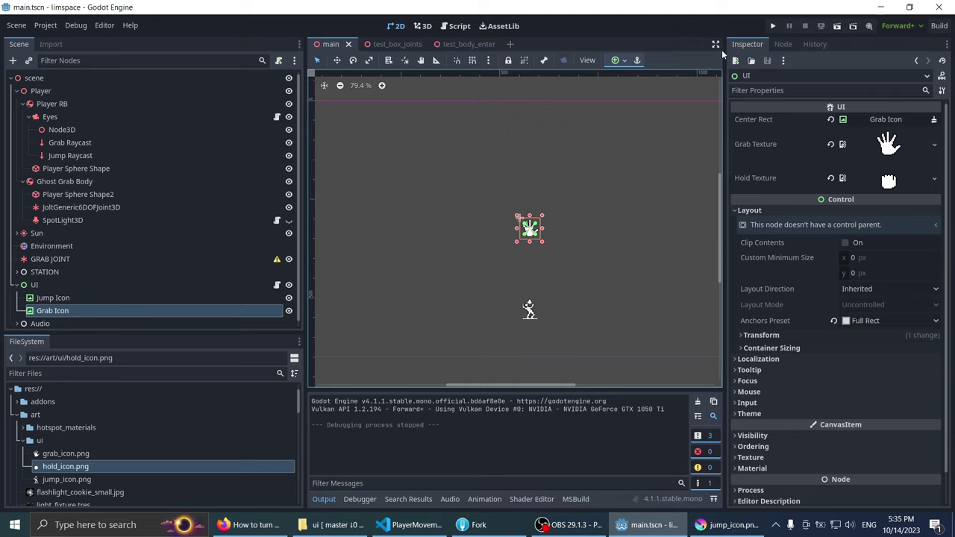
# Step: Build and run the game in Godot to test grabbing, then stop it with F8
pyautogui.click(773, 26)
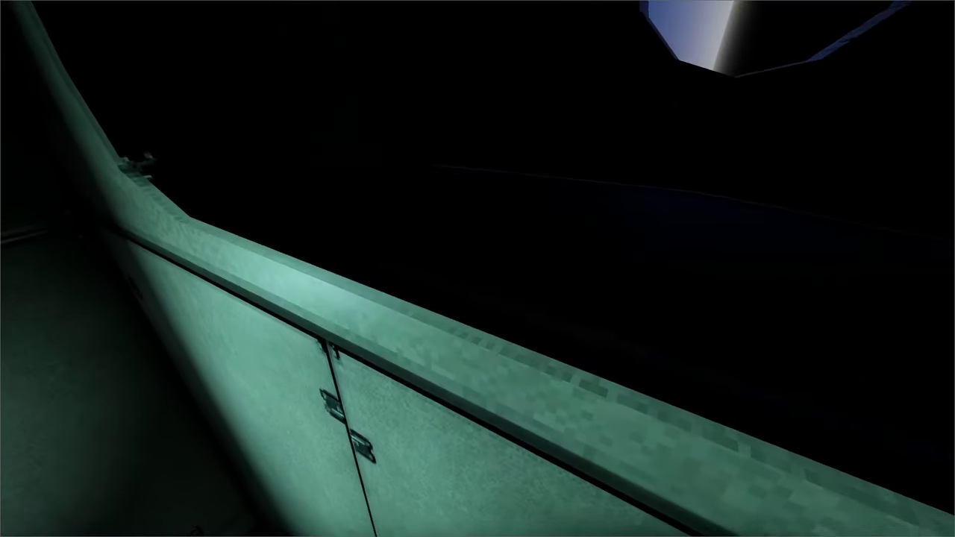
pyautogui.press('F8')
# Step: Review the ui.SetCenterIconPosition call on line 140 of PlayerMovement.cs, then move VS Code aside
pyautogui.hotkey('alt', 'Tab')
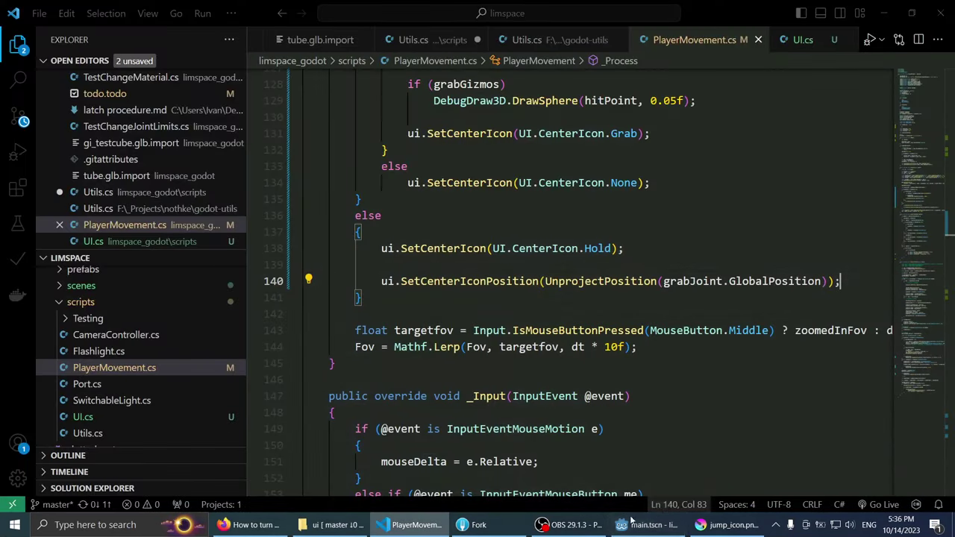
pyautogui.moveTo(586, 282)
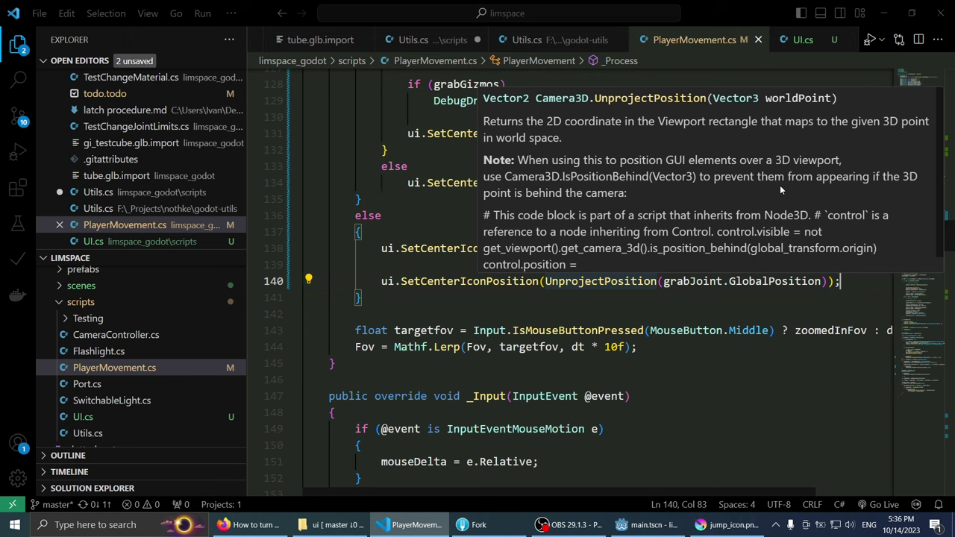
pyautogui.scroll(-1, 623, 202)
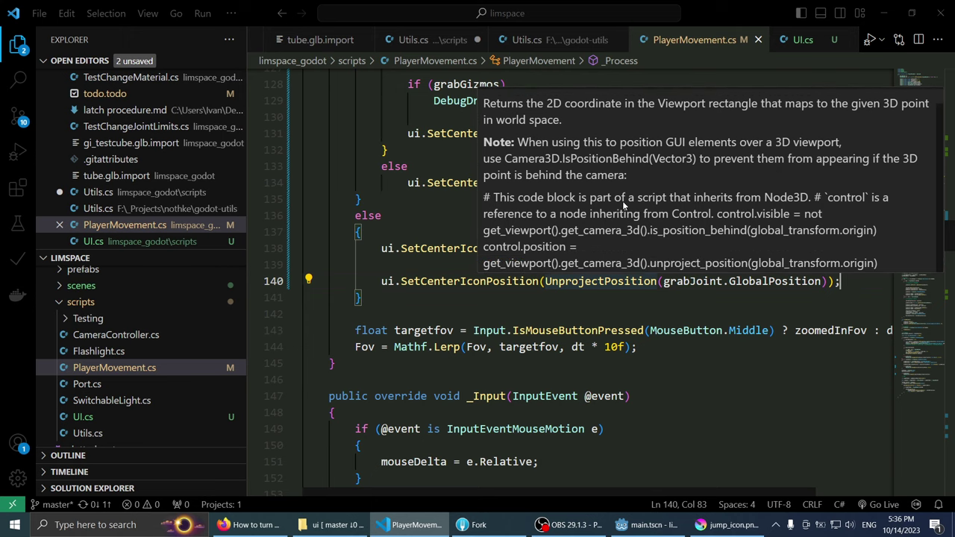
pyautogui.click(433, 281)
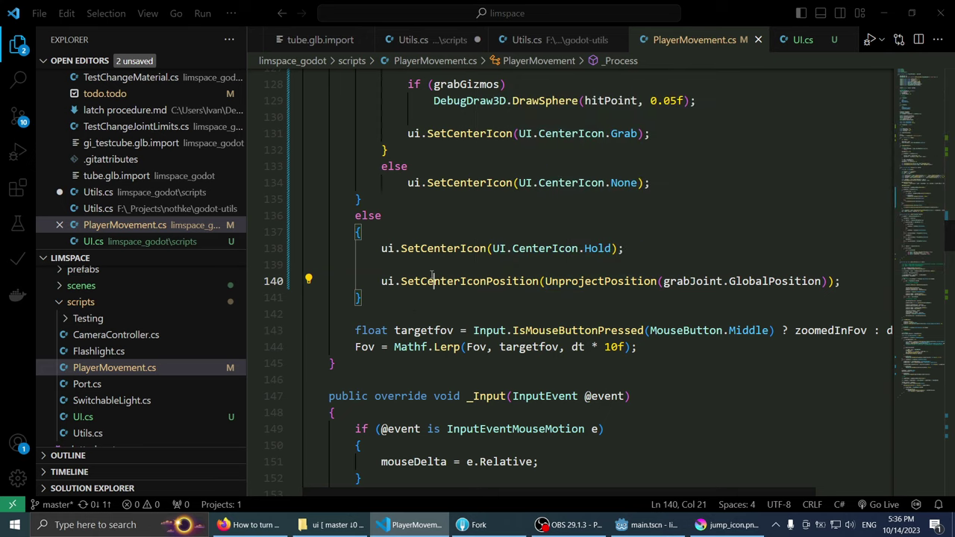
pyautogui.click(434, 526)
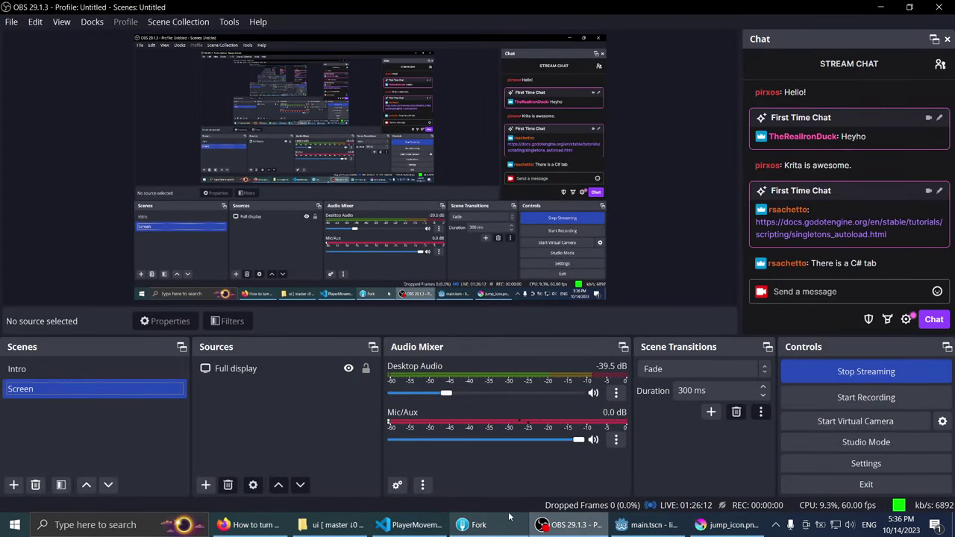
pyautogui.click(406, 525)
pyautogui.click(253, 525)
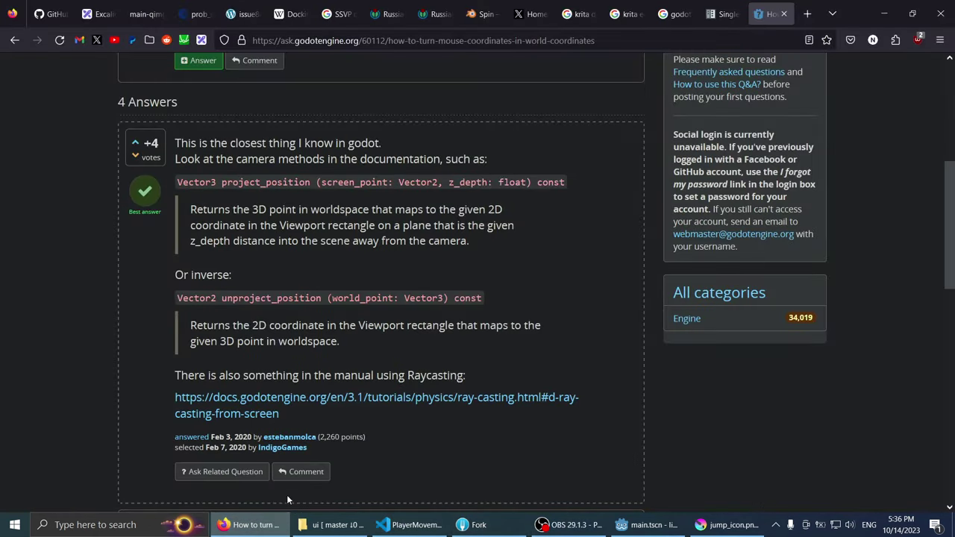
pyautogui.click(411, 524)
pyautogui.click(573, 526)
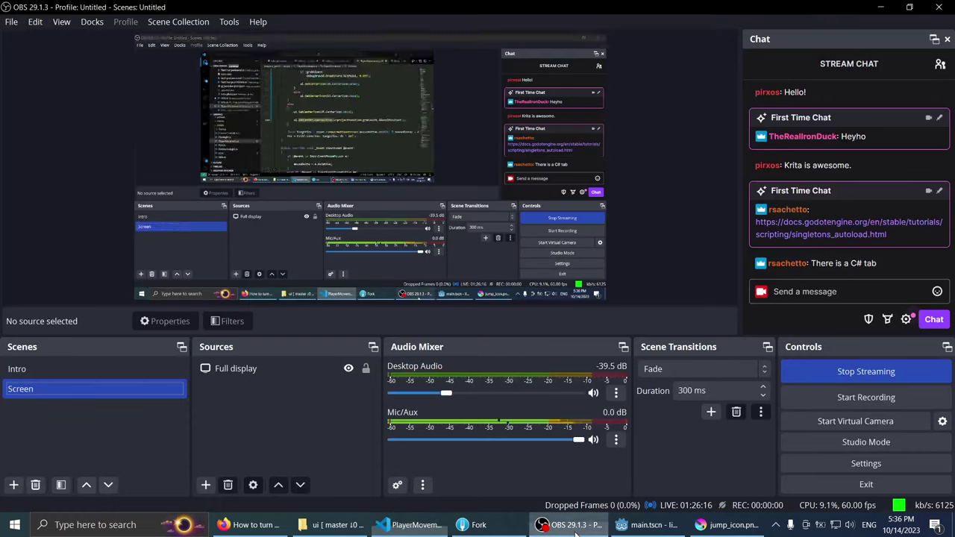
pyautogui.click(575, 526)
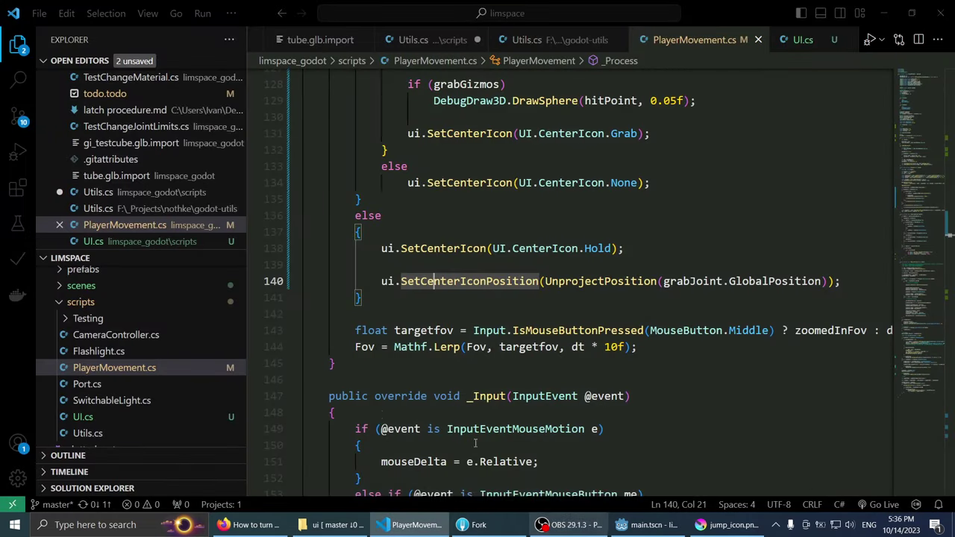
pyautogui.click(239, 526)
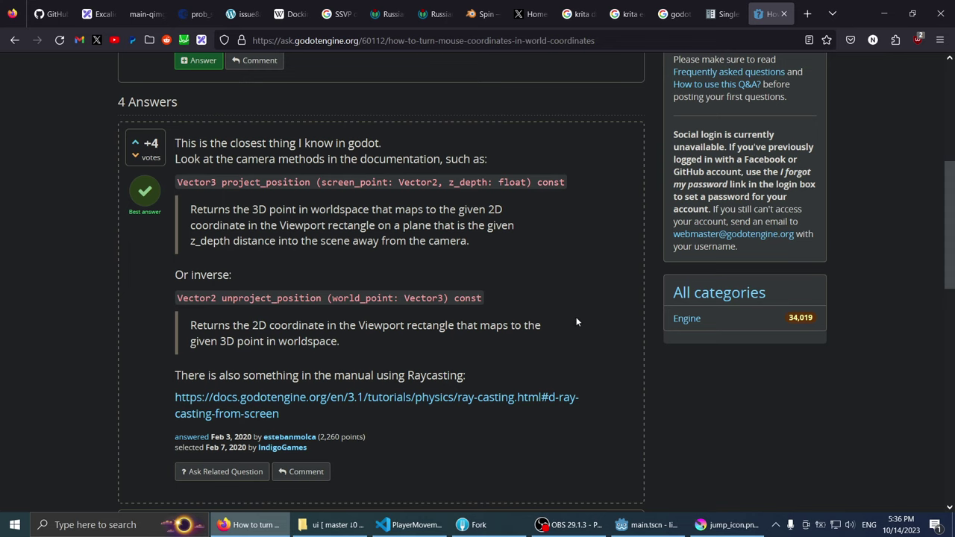
pyautogui.scroll(-1, 596, 313)
pyautogui.scroll(-3, 616, 307)
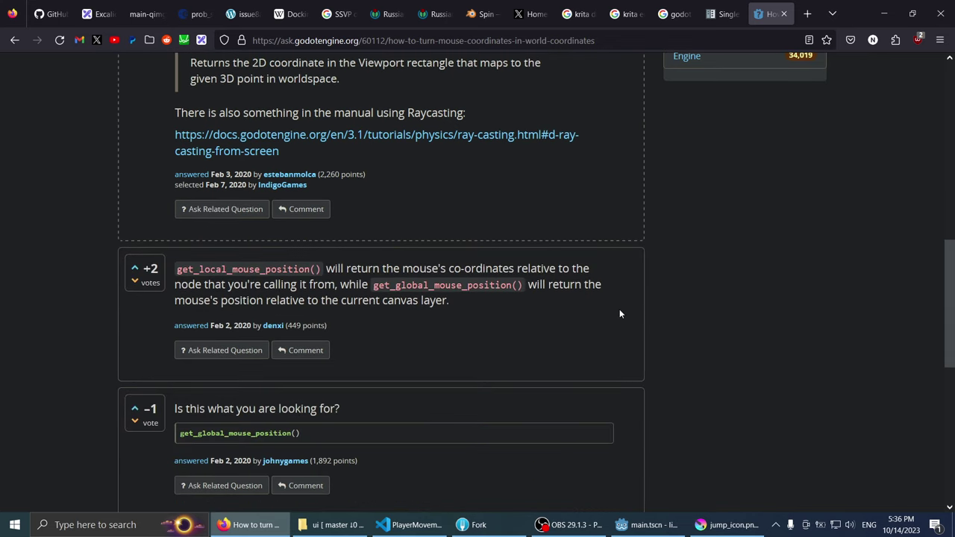
pyautogui.scroll(-1, 619, 314)
pyautogui.scroll(-2, 619, 313)
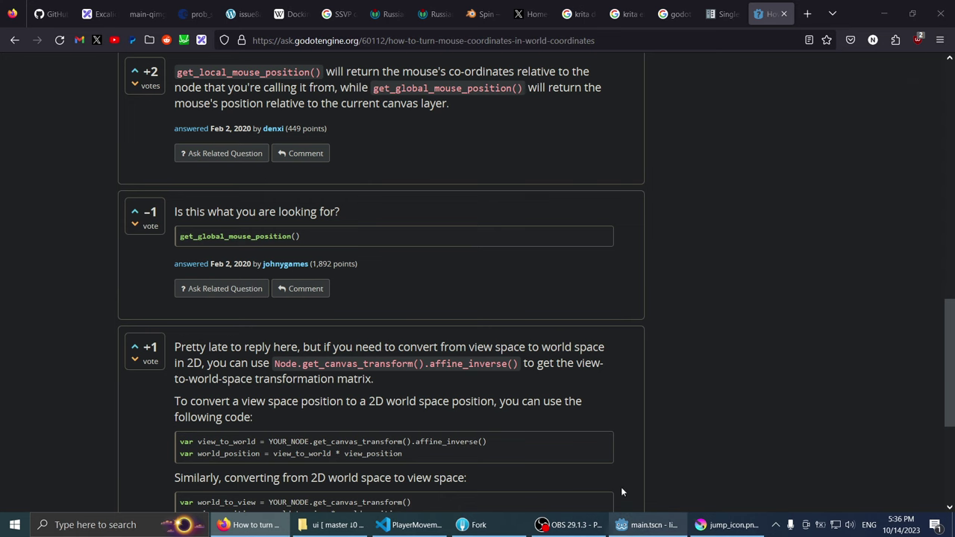
pyautogui.click(643, 524)
pyautogui.click(643, 525)
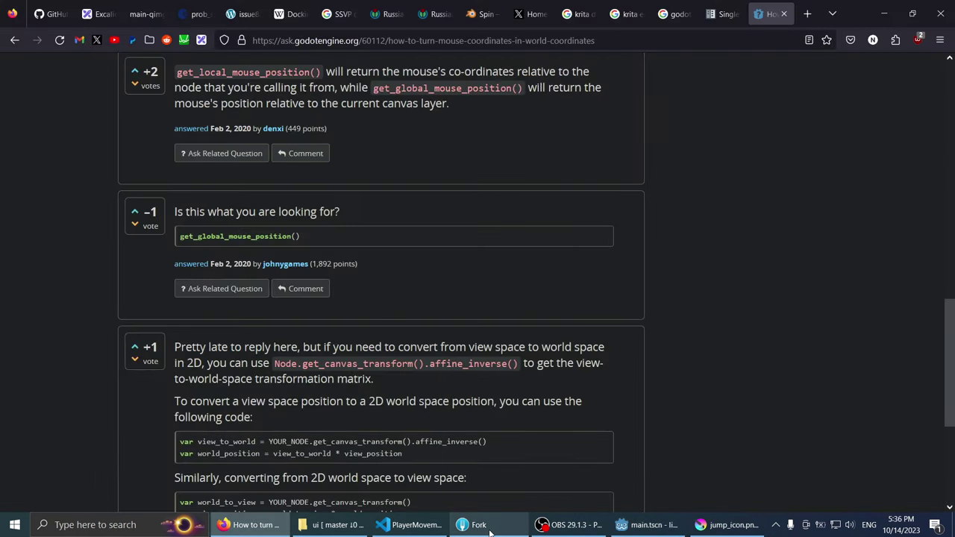
pyautogui.click(409, 524)
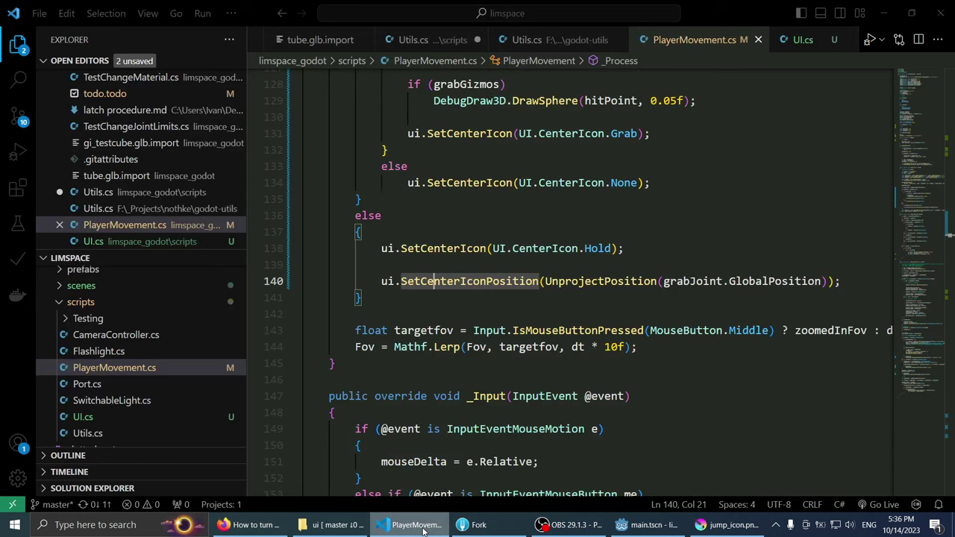
# Step: Jump to SetCenterIconPosition's definition in UI.cs and delete the Position property on centerRect
pyautogui.click(441, 297)
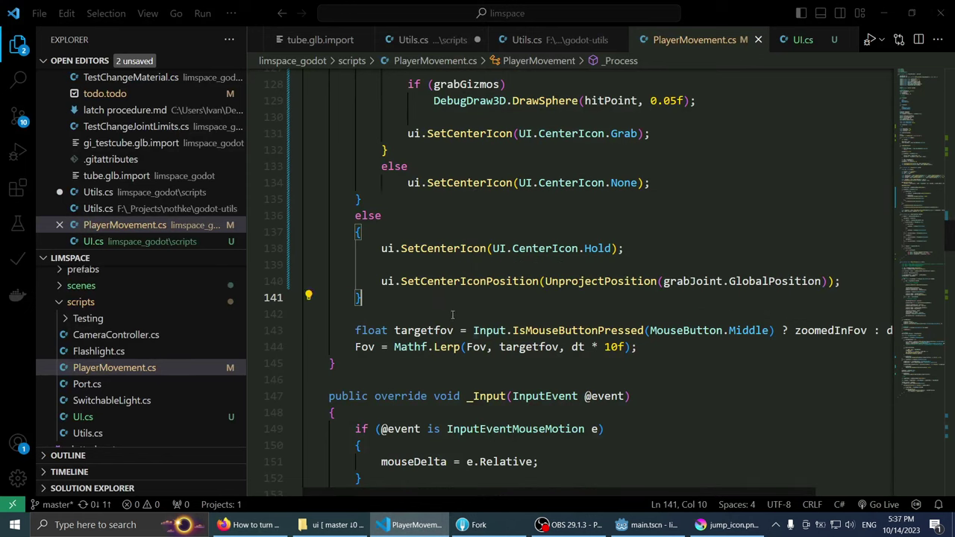
pyautogui.rightClick(535, 282)
pyautogui.click(549, 170)
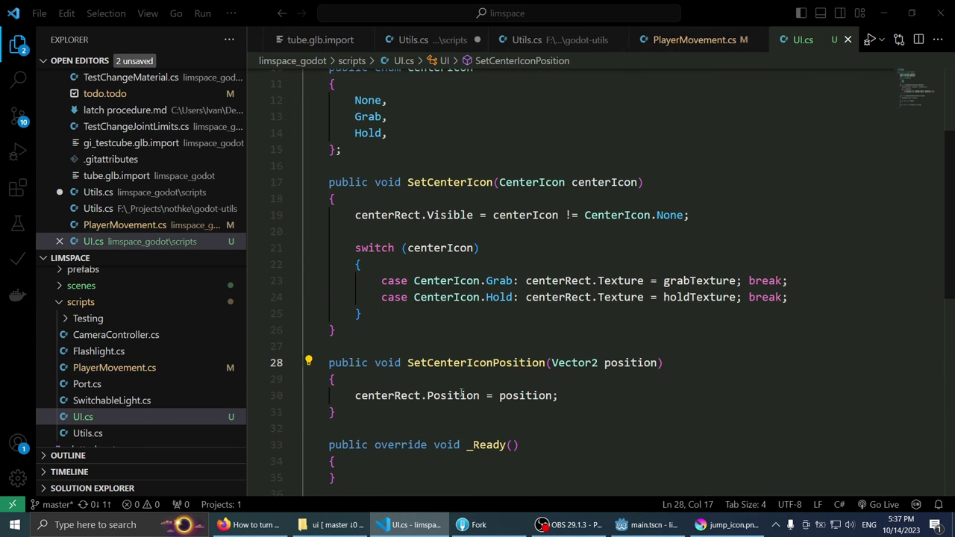
pyautogui.doubleClick(462, 394)
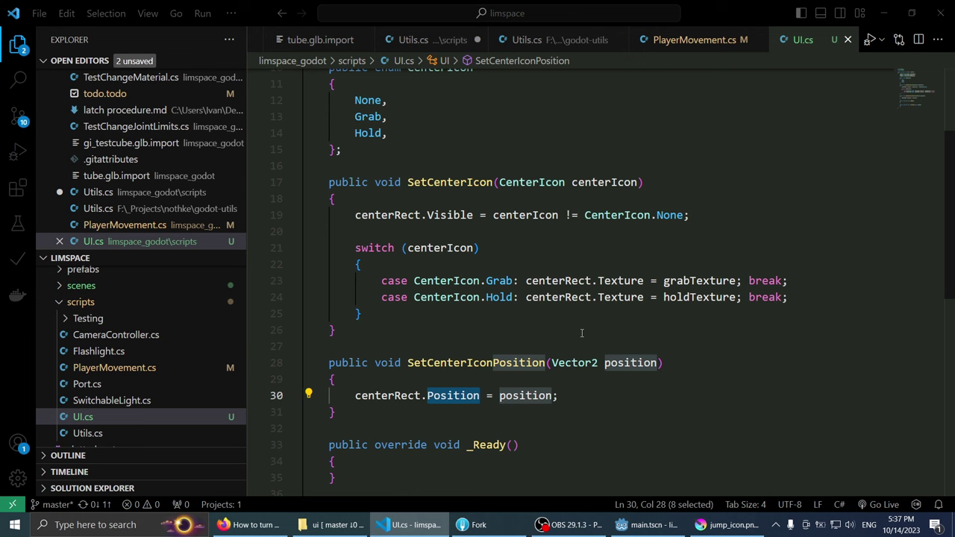
pyautogui.press('BackSpace')
pyautogui.press('BackSpace')
pyautogui.press('BackSpace')
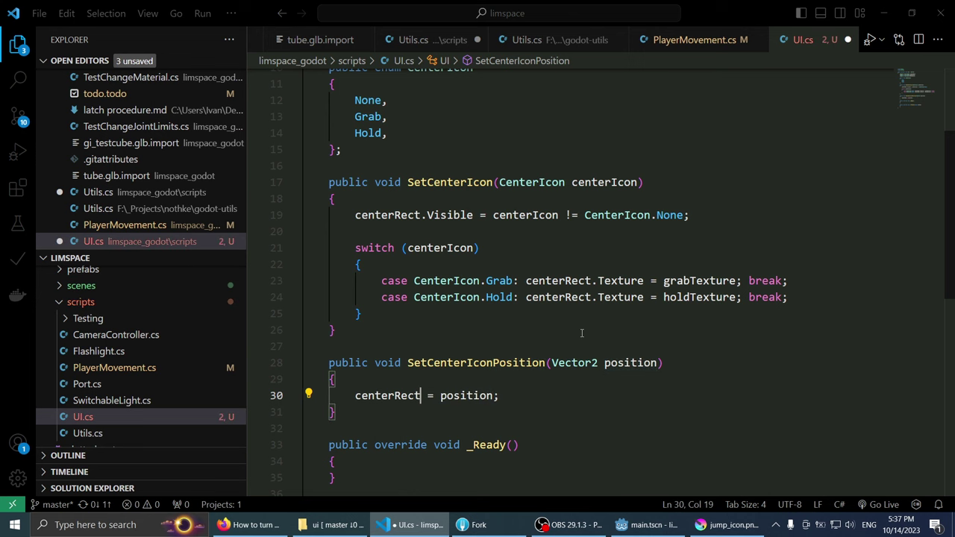
# Step: Change the assignment to centerRect.GlobalPosition = position and save UI.cs
pyautogui.write('.set')
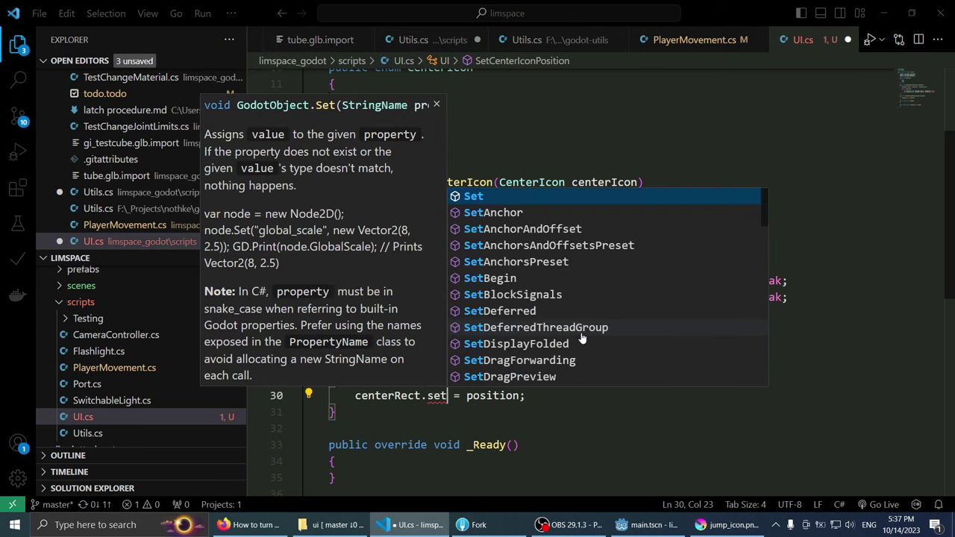
pyautogui.write('po')
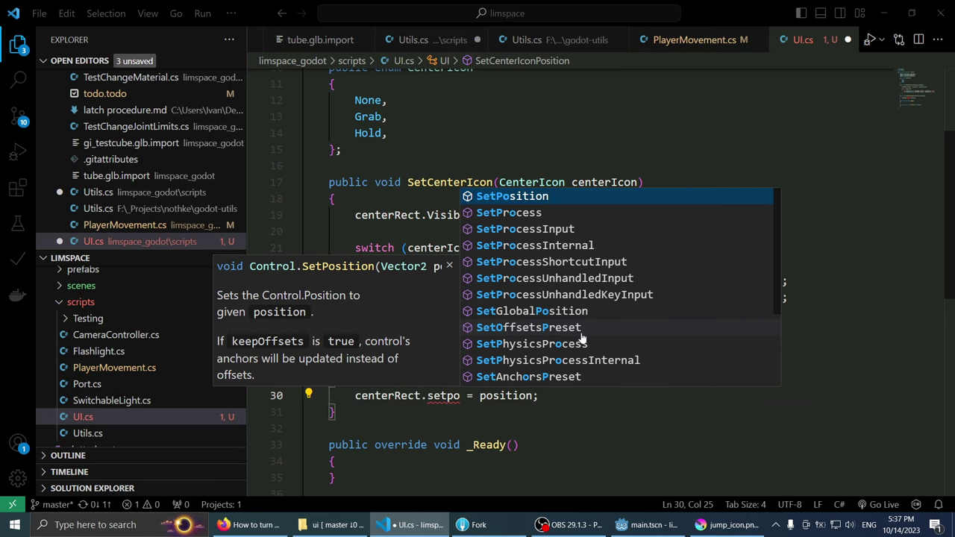
pyautogui.press('Tab')
pyautogui.write('(')
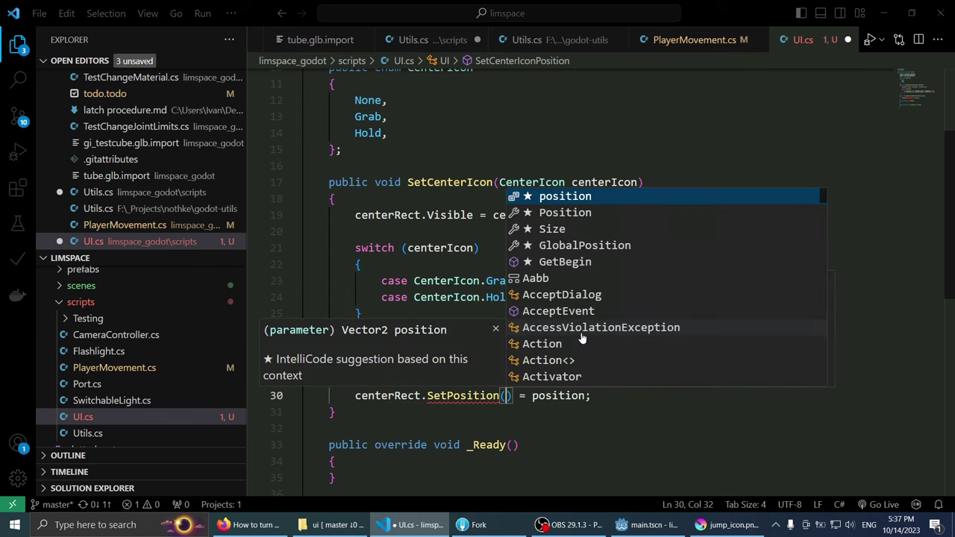
pyautogui.press('Escape')
pyautogui.press('Escape')
pyautogui.press('BackSpace')
pyautogui.hotkey('ctrl', 'shift', 'Left')
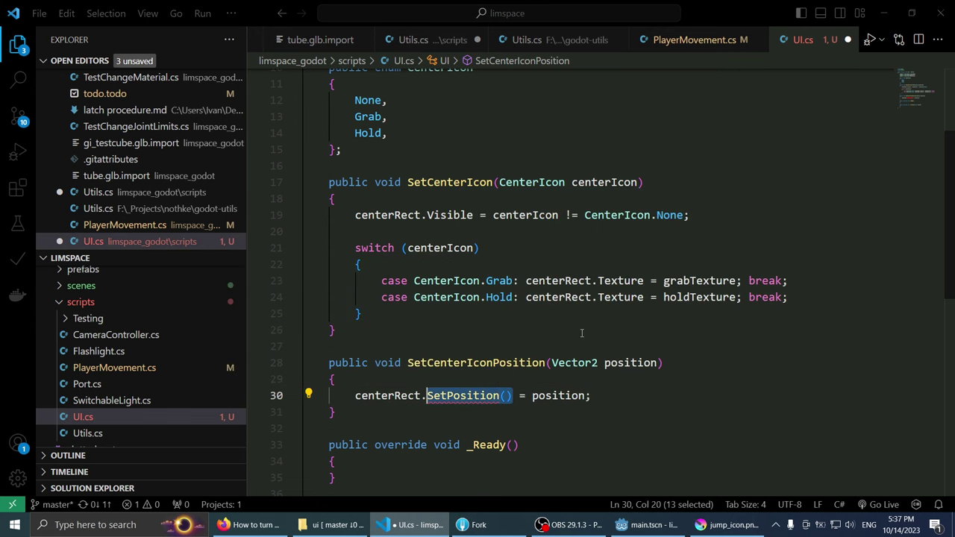
pyautogui.press('BackSpace')
pyautogui.press('BackSpace')
pyautogui.write('.')
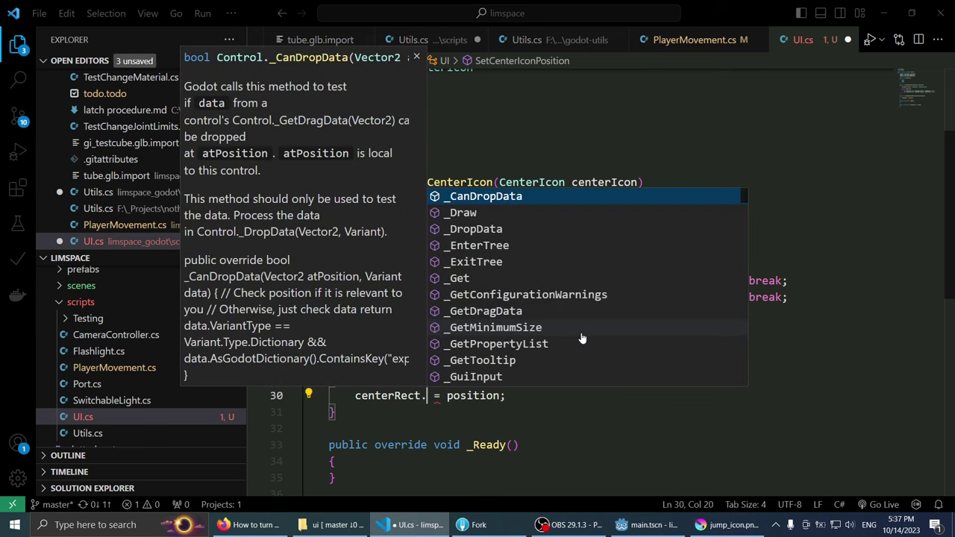
pyautogui.write('po')
pyautogui.press('BackSpace')
pyautogui.press('BackSpace')
pyautogui.write('gl')
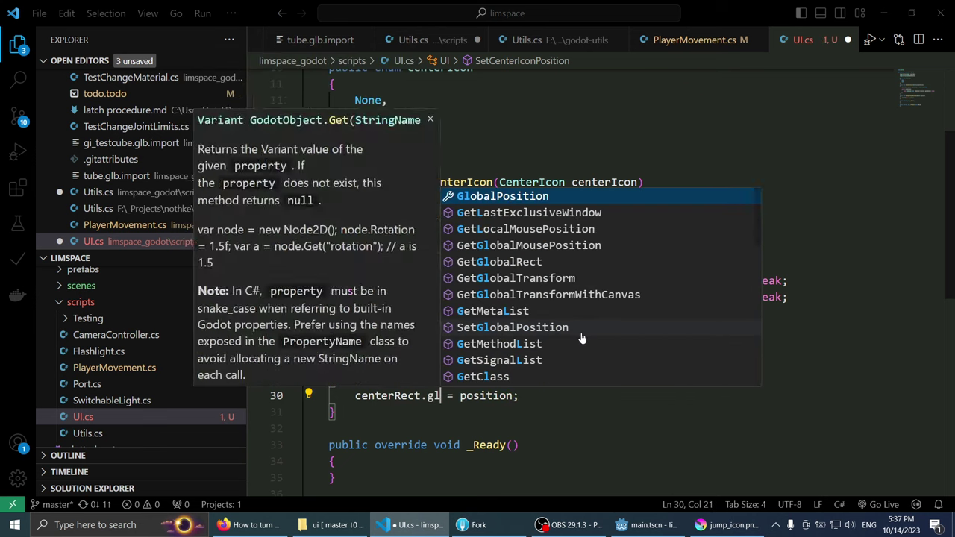
pyautogui.write('obal')
pyautogui.press('Tab')
pyautogui.press('End')
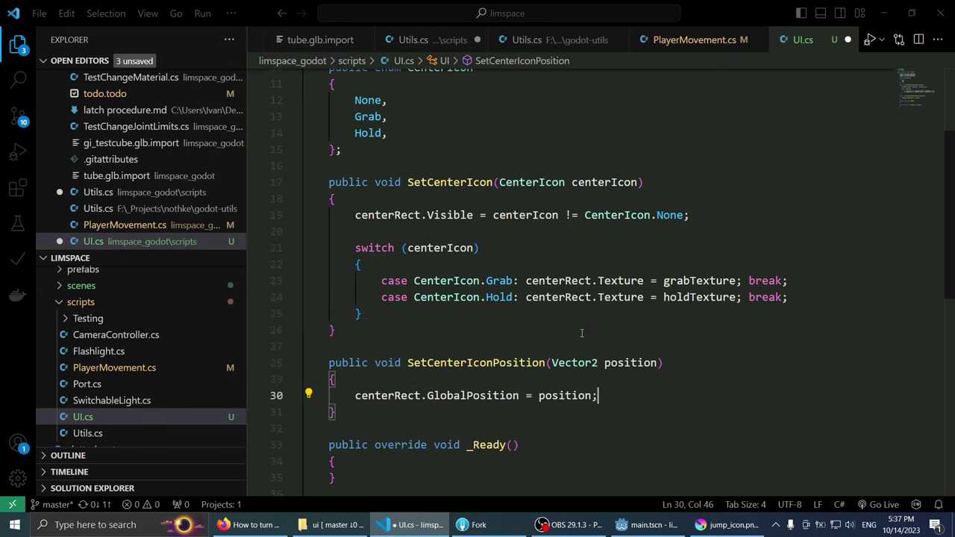
pyautogui.hotkey('ctrl', 's')
# Step: Glance at the Godot editor, then return to PlayerMovement.cs in the code editor
pyautogui.click(652, 530)
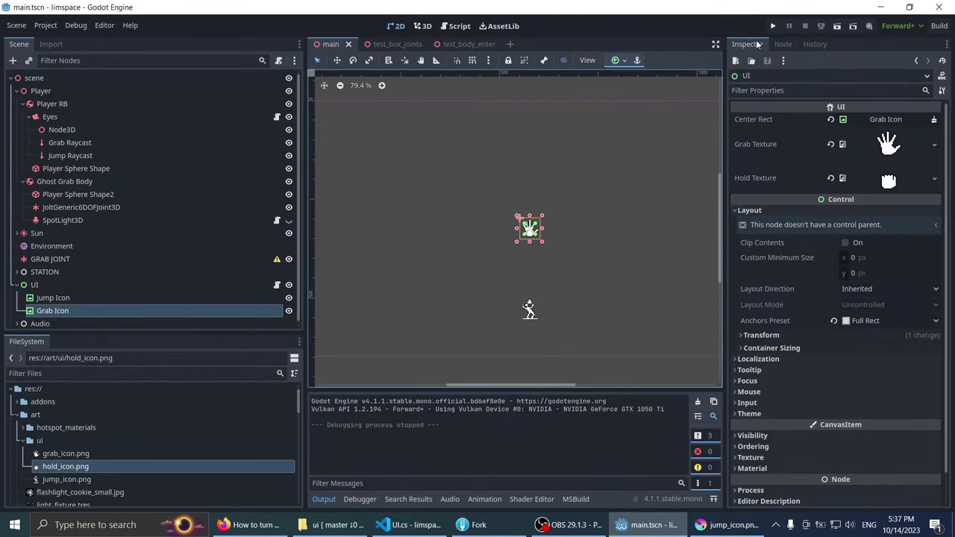
pyautogui.hotkey('alt', 'Tab')
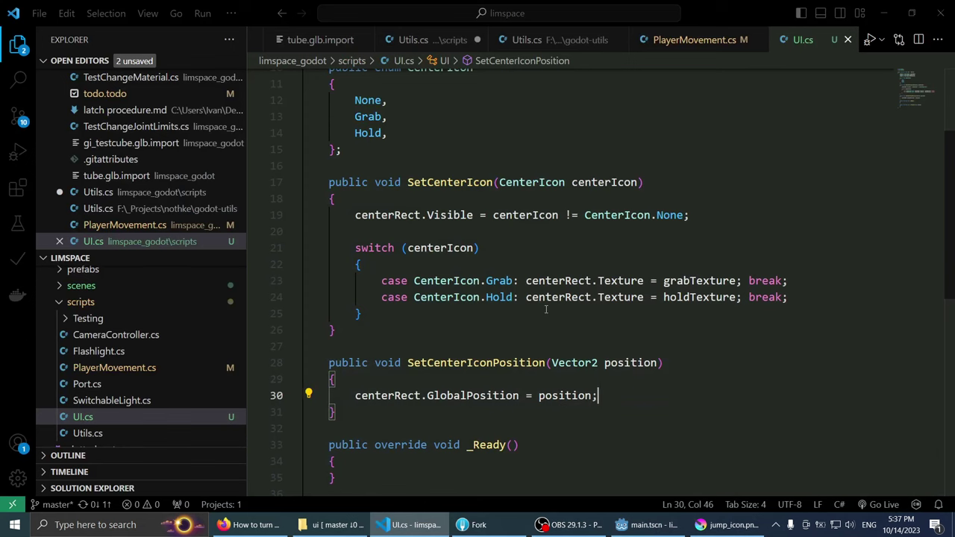
pyautogui.hotkey('ctrl', 'Tab')
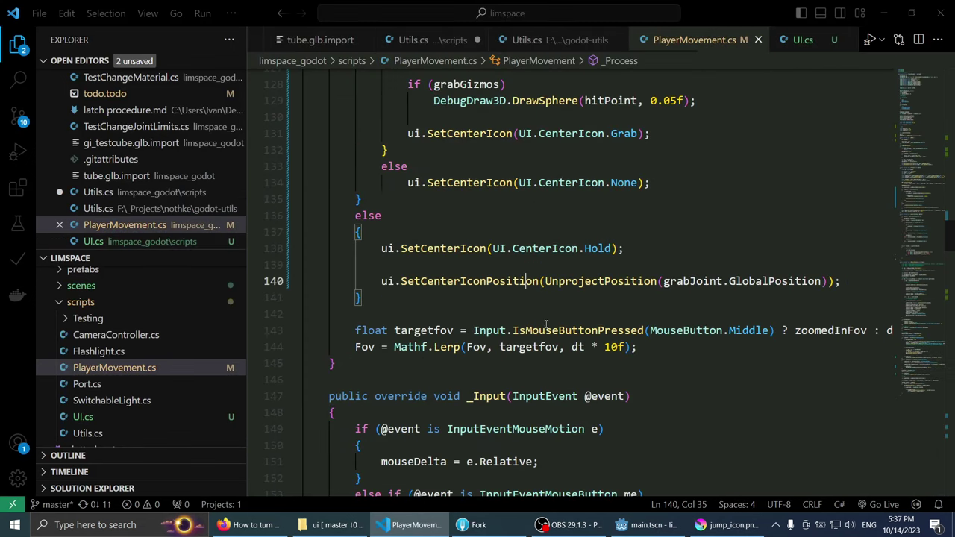
# Step: Add a line assigning UnprojectPosition(grabJoint.GlobalPosition) to screenPoint above the SetCenterIconPosition call
pyautogui.scroll(-1, 667, 308)
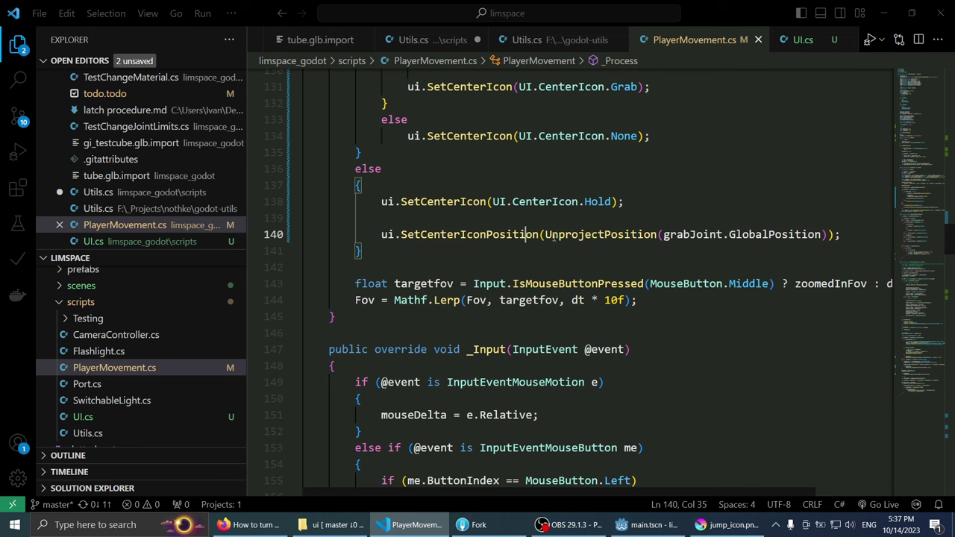
pyautogui.moveTo(546, 235); pyautogui.dragTo(824, 235)
pyautogui.hotkey('ctrl', 'c')
pyautogui.press('Down')
pyautogui.press('Down')
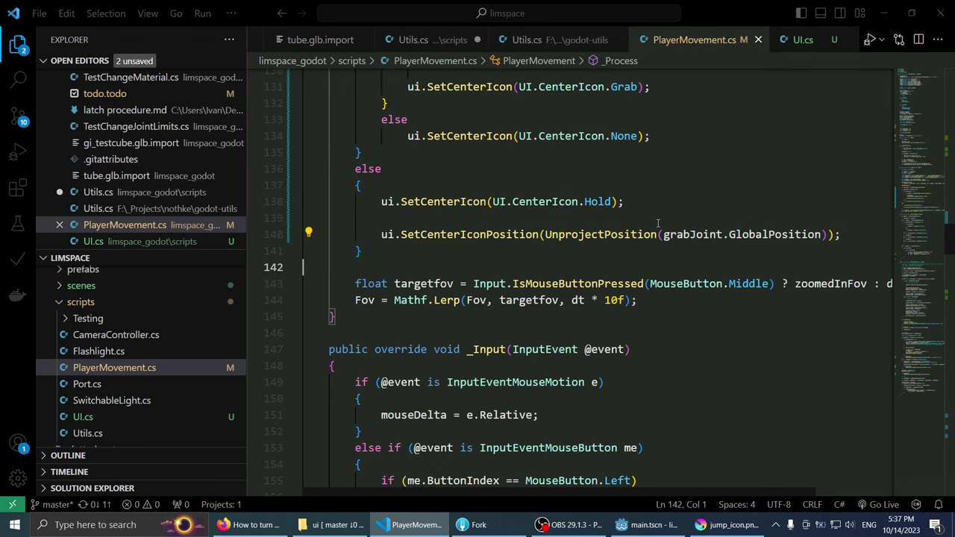
pyautogui.click(667, 215)
pyautogui.press('Return')
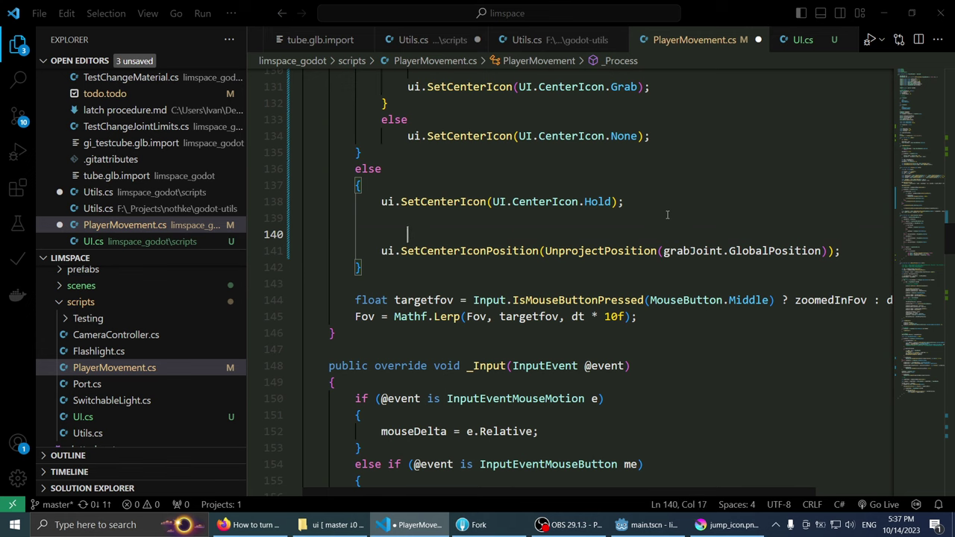
pyautogui.write('jointIn')
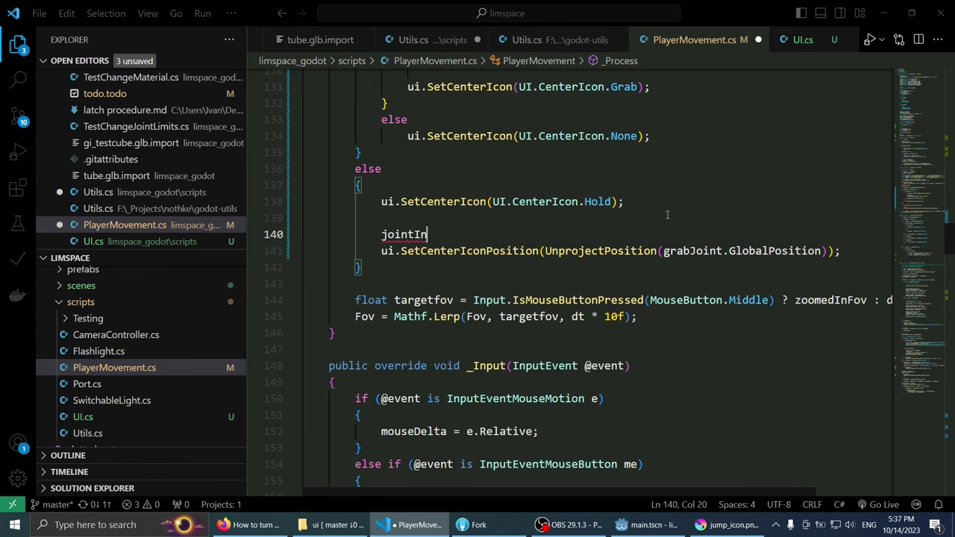
pyautogui.write('S')
pyautogui.press('BackSpace')
pyautogui.press('BackSpace')
pyautogui.press('BackSpace')
pyautogui.press('BackSpace')
pyautogui.press('BackSpace')
pyautogui.press('BackSpace')
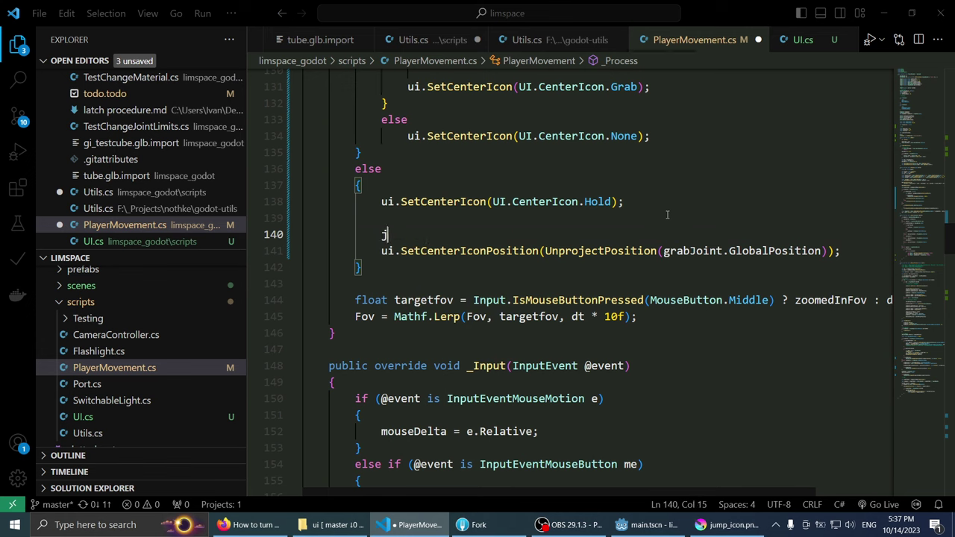
pyautogui.press('BackSpace')
pyautogui.write('screenpa')
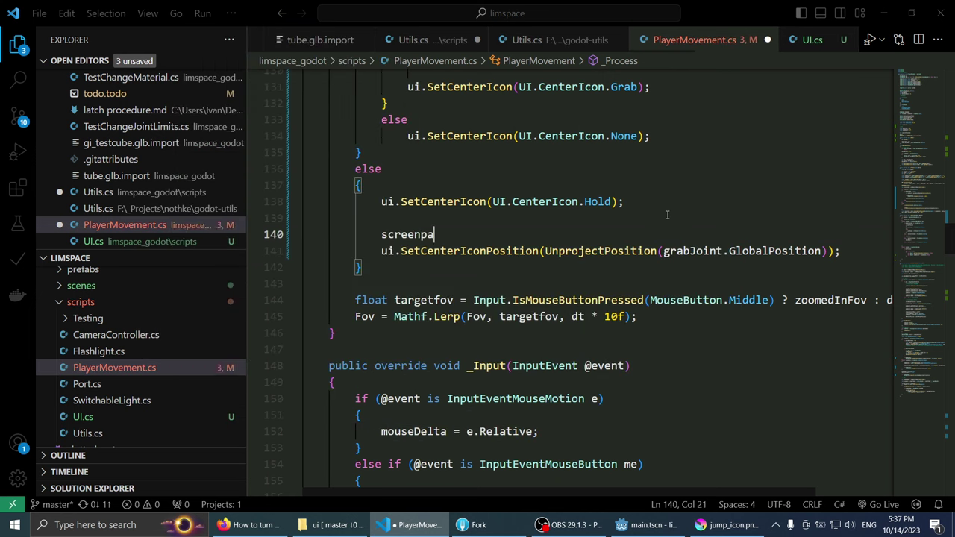
pyautogui.press('BackSpace')
pyautogui.press('BackSpace')
pyautogui.write('Point =')
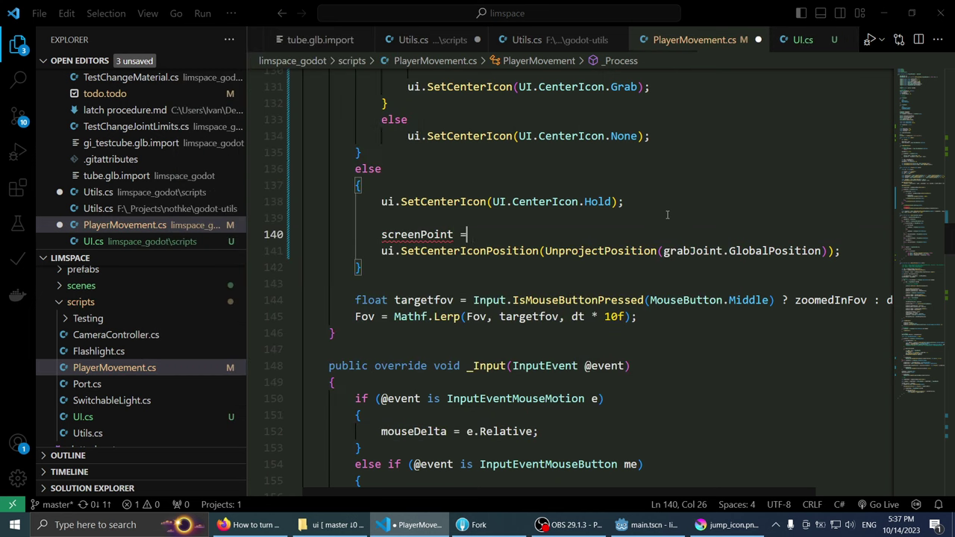
pyautogui.hotkey('ctrl', 'v')
pyautogui.write(';')
# Step: Replace the SetCenterIconPosition argument with screenPoint
pyautogui.press('Down')
pyautogui.press('End')
pyautogui.press('Left')
pyautogui.press('Left')
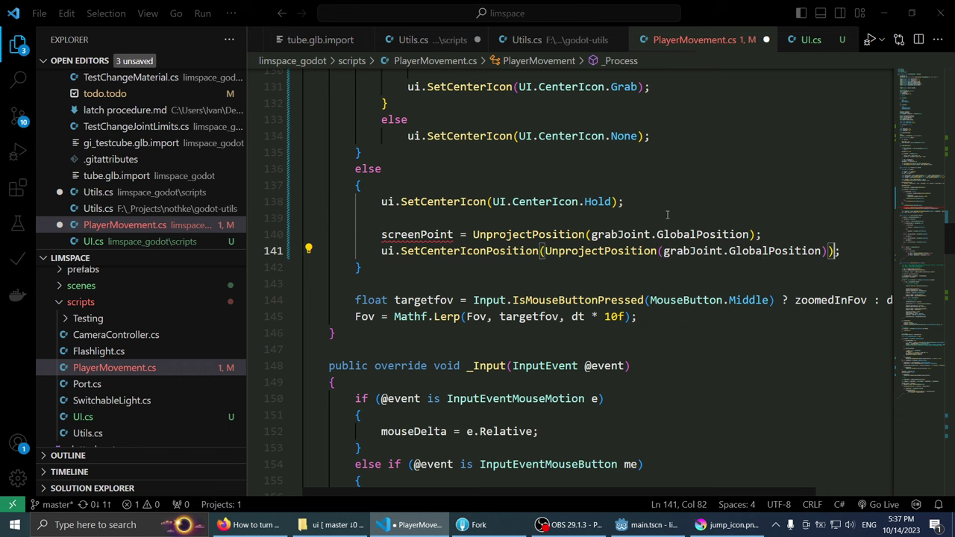
pyautogui.hotkey('shift', 'alt', 'Right')
pyautogui.hotkey('shift', 'alt', 'Right')
pyautogui.hotkey('shift', 'alt', 'Right')
pyautogui.write('s')
pyautogui.hotkey('ctrl', 'z')
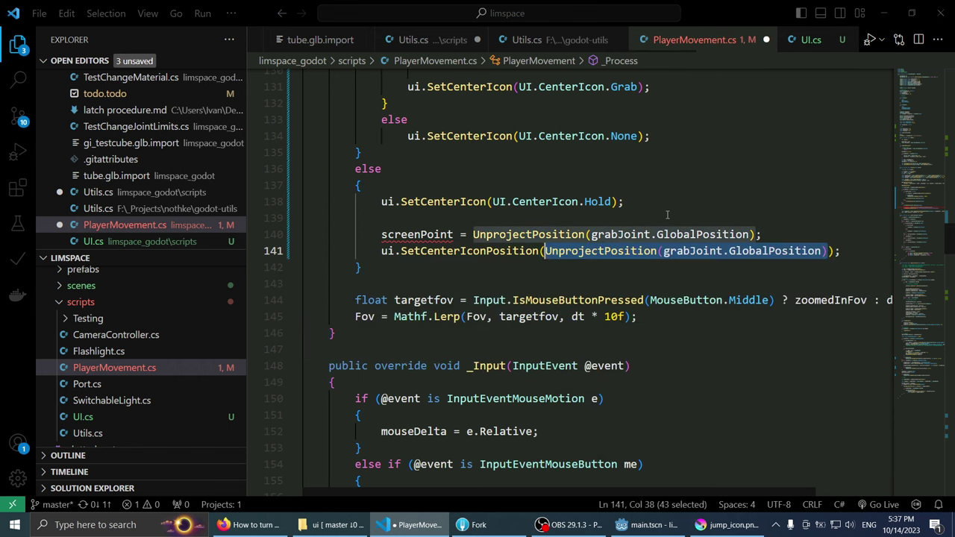
pyautogui.hotkey('shift', 'alt', 'Left')
pyautogui.hotkey('shift', 'alt', 'Right')
pyautogui.write('screen')
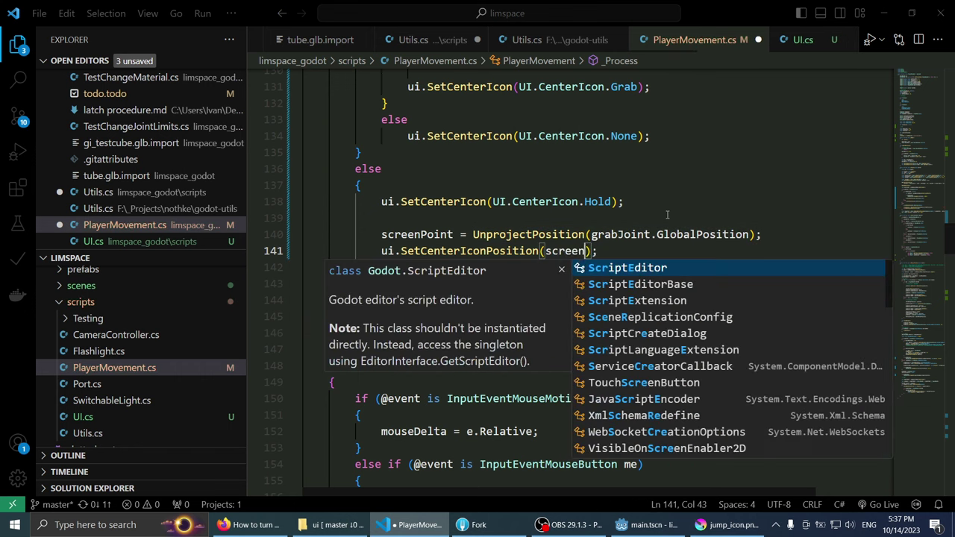
pyautogui.write('Point')
pyautogui.hotkey('ctrl', 'shift', 'Left')
pyautogui.write('sr')
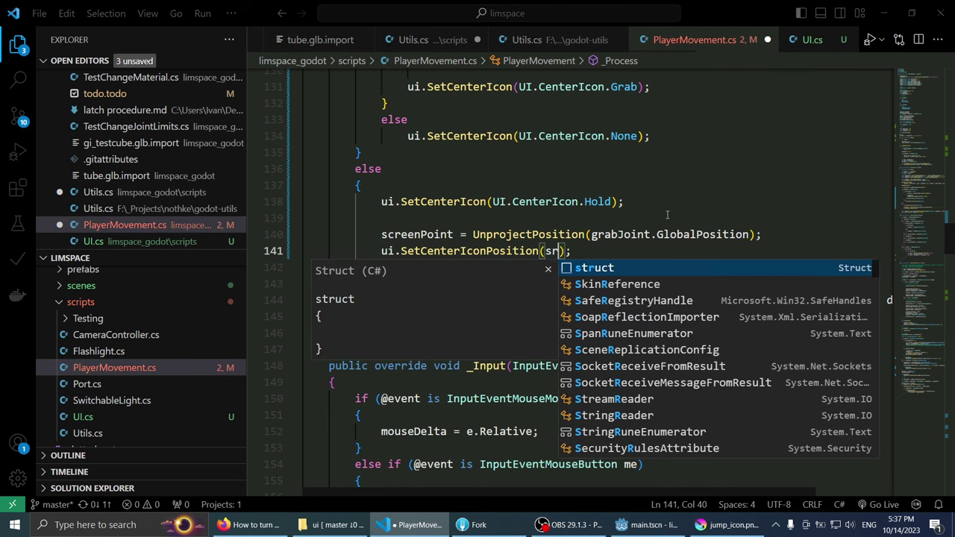
pyautogui.press('BackSpace')
pyautogui.write('creenPoint')
pyautogui.press('End')
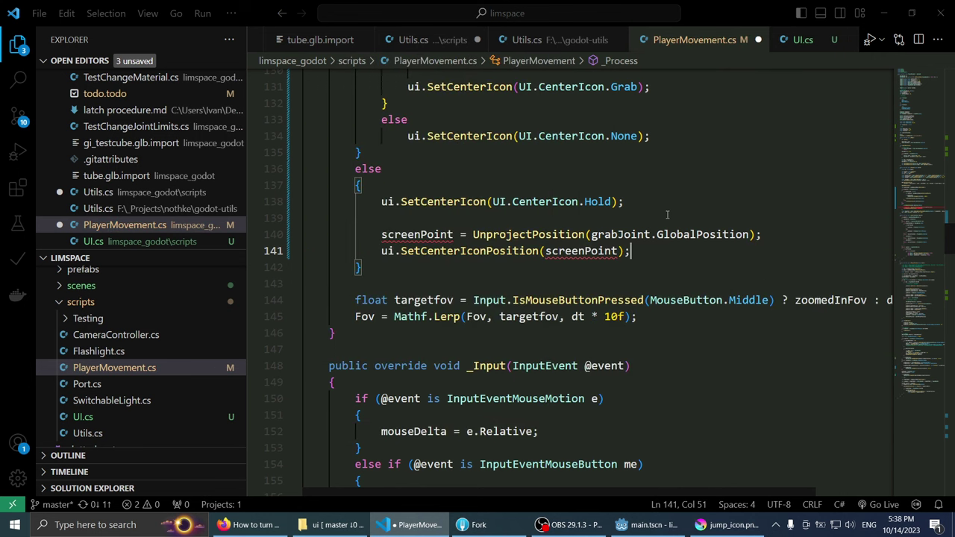
# Step: Declare screenPoint with type Vector2 on the assignment line
pyautogui.press('Up')
pyautogui.press('End')
pyautogui.press('Return')
pyautogui.press('Up')
pyautogui.press('Home')
pyautogui.write('va')
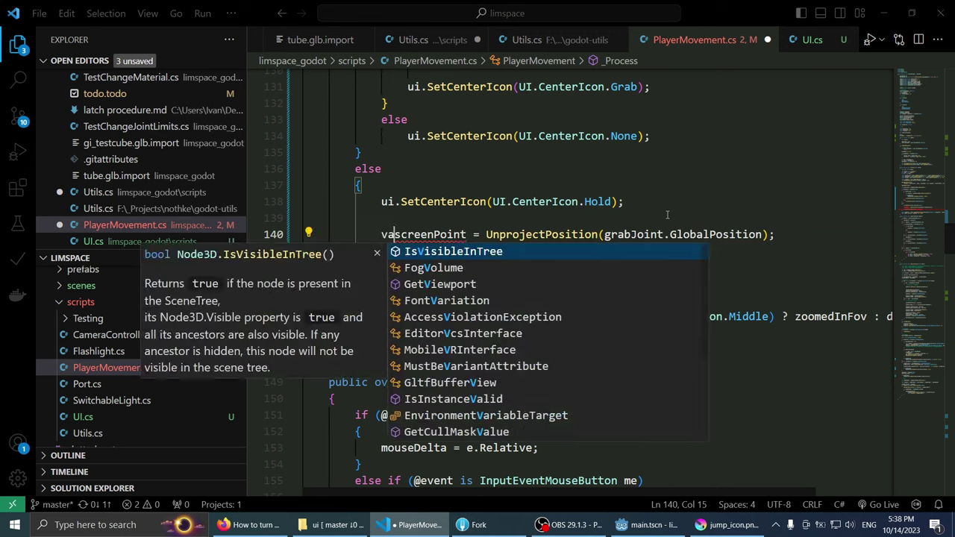
pyautogui.write('r')
pyautogui.press('BackSpace')
pyautogui.hotkey('ctrl', 'shift', 'Left')
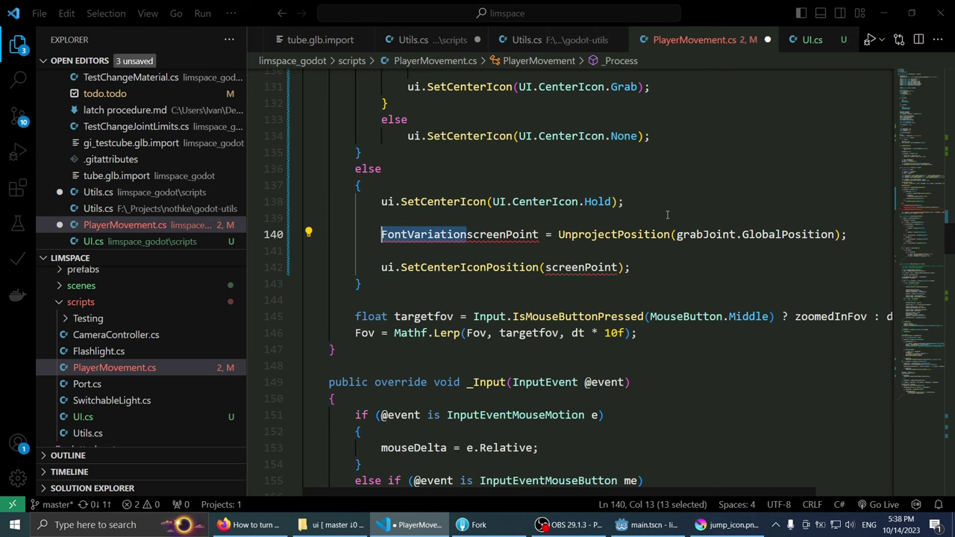
pyautogui.write('Vector2')
# Step: Add GD.Print(screenPoint); below the assignment and save PlayerMovement.cs
pyautogui.press('Return')
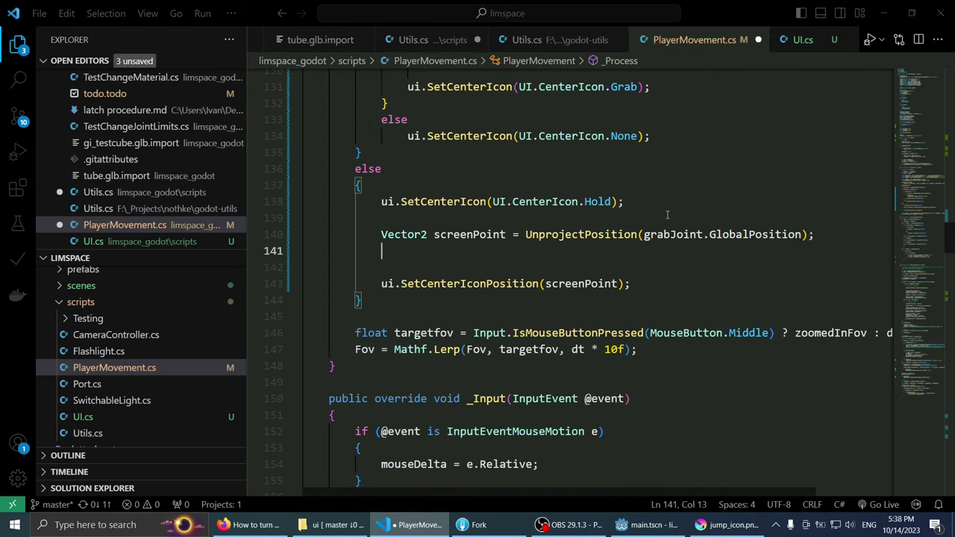
pyautogui.write('GD.')
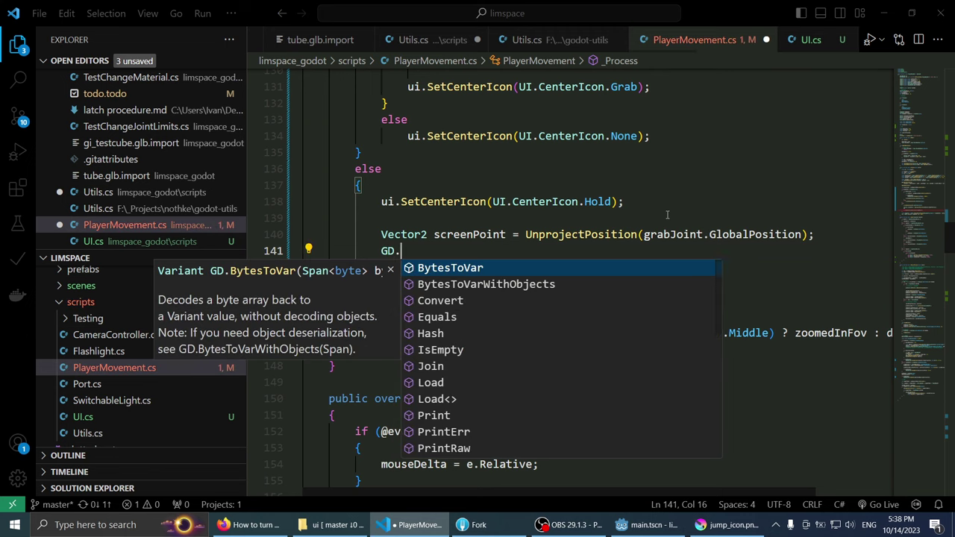
pyautogui.write('prin')
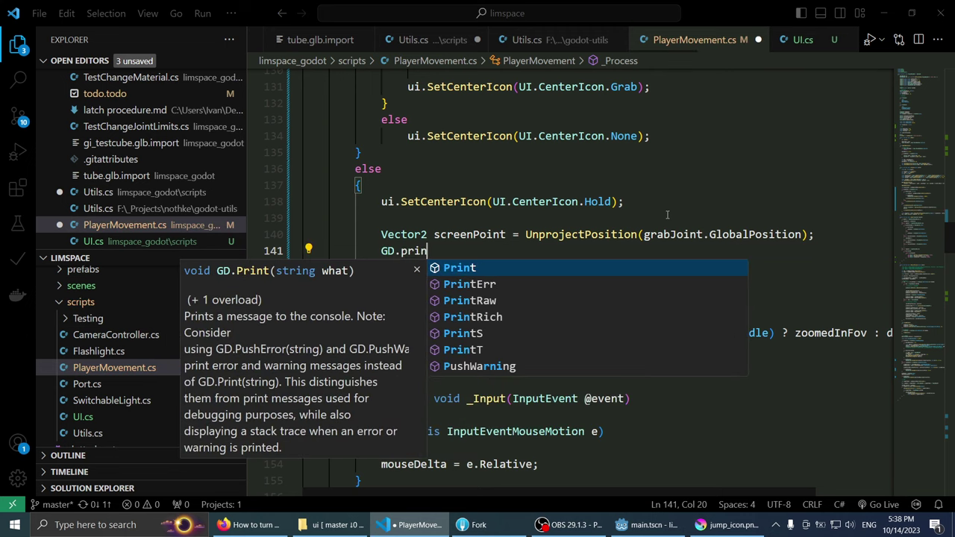
pyautogui.write('(screenpon')
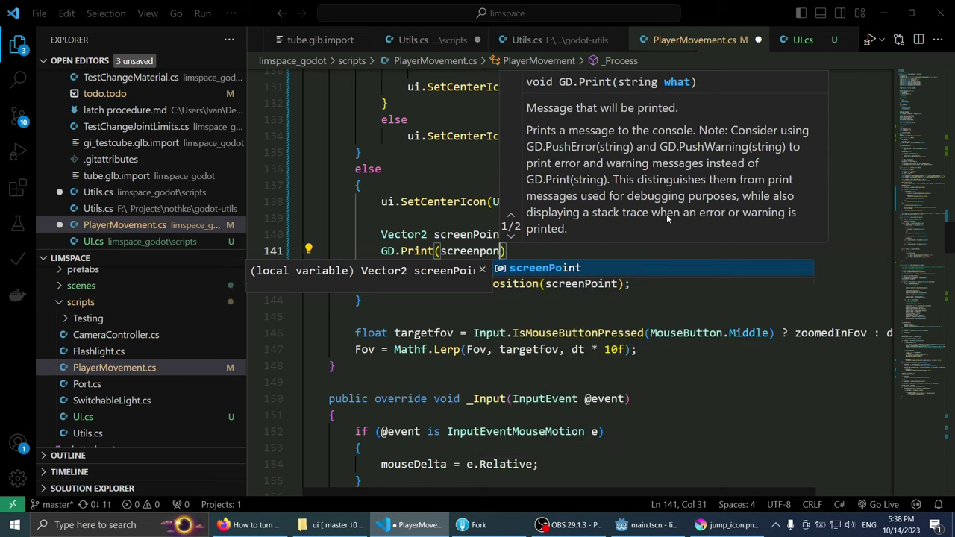
pyautogui.press('Escape')
pyautogui.hotkey('ctrl', 'shift', 'Left')
pyautogui.write('s')
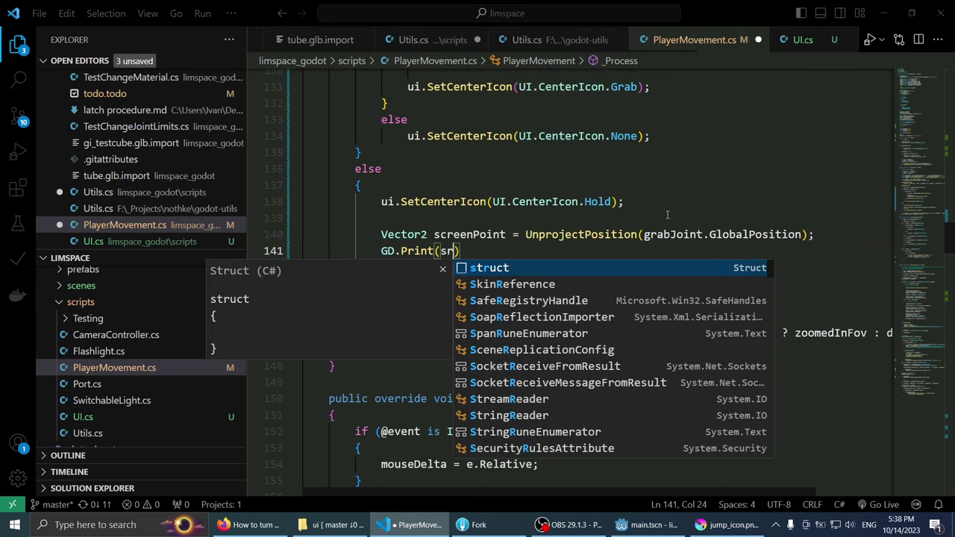
pyautogui.write('creenpoin')
pyautogui.press('Tab')
pyautogui.press('End')
pyautogui.write(';')
pyautogui.hotkey('ctrl', 's')
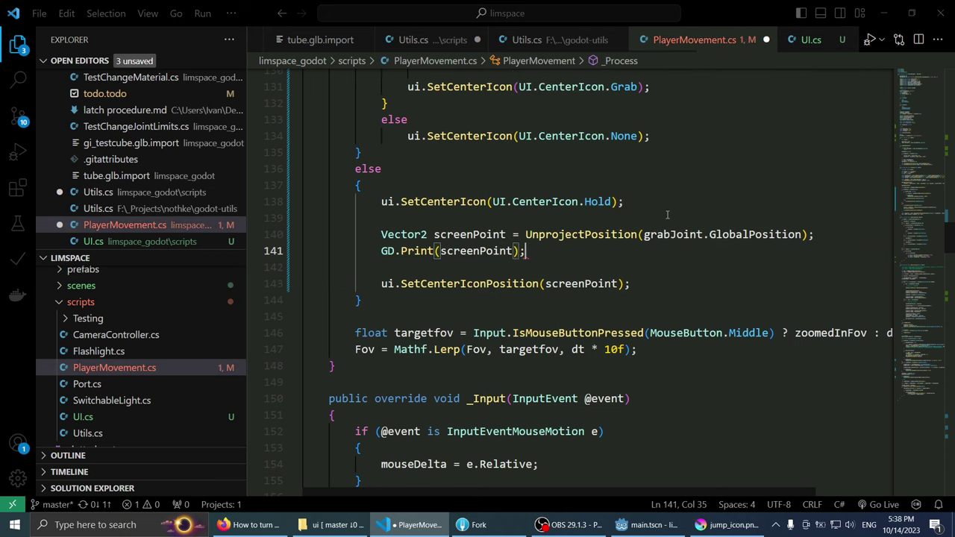
pyautogui.hotkey('alt', 'Tab')
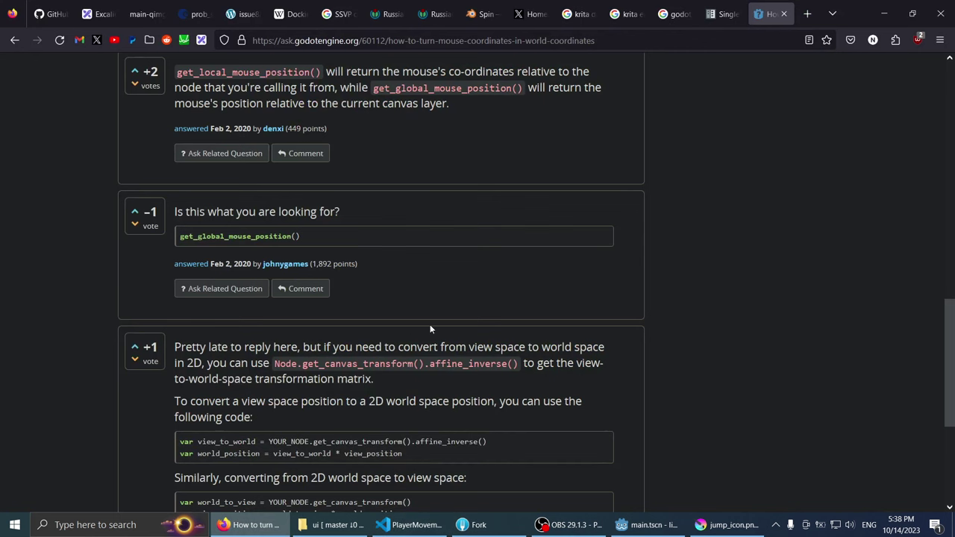
# Step: Search the web for unprojectposition and read through the first result
pyautogui.click(375, 40)
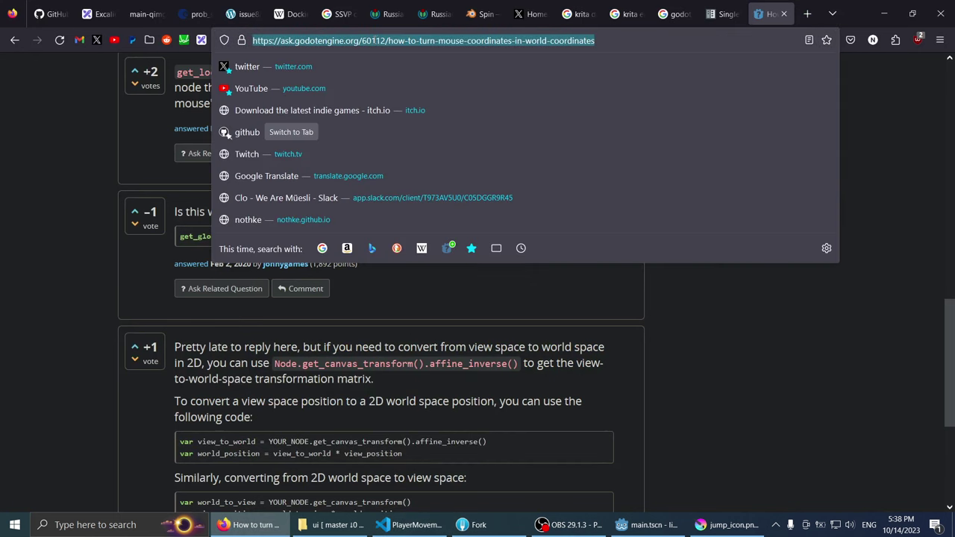
pyautogui.write('ju')
pyautogui.press('BackSpace')
pyautogui.press('BackSpace')
pyautogui.write('unp')
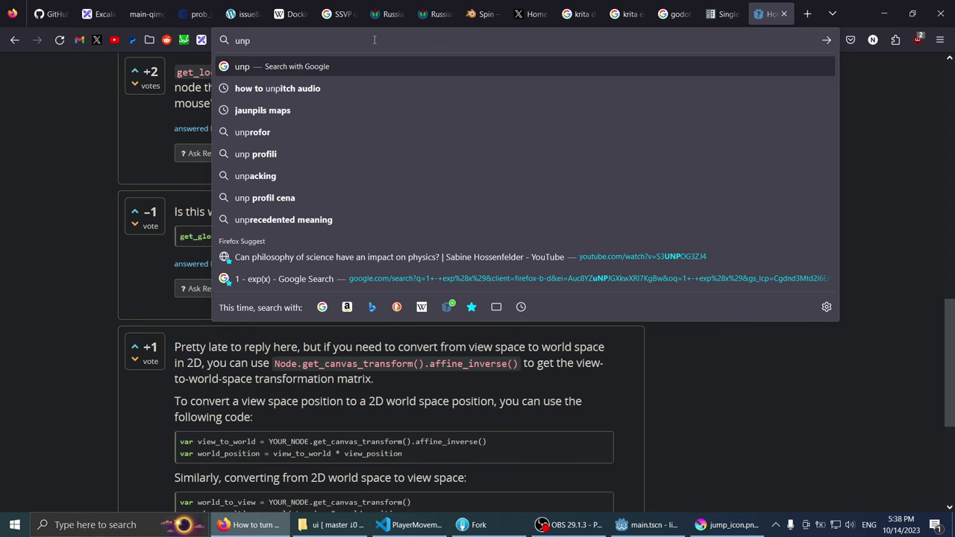
pyautogui.write('rojectposition')
pyautogui.press('Return')
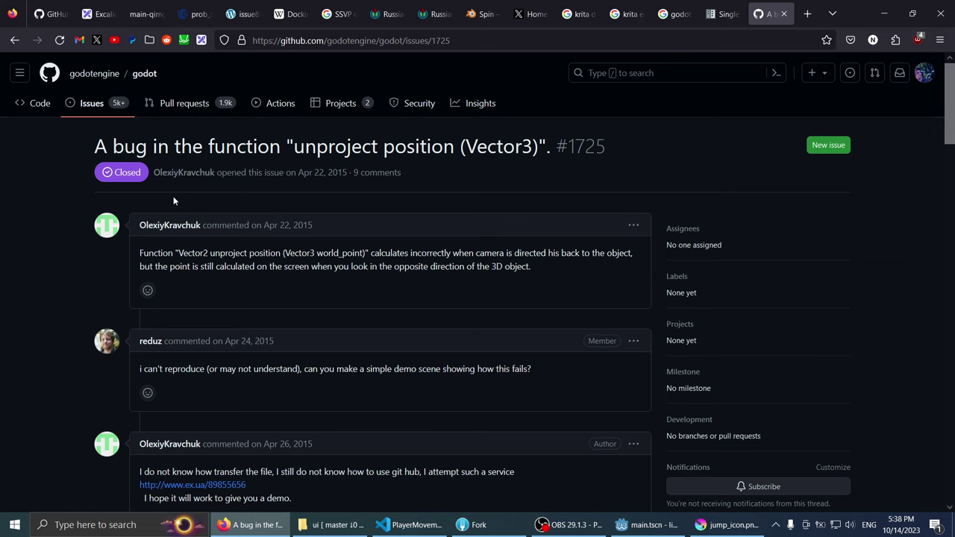
pyautogui.scroll(-3, 34, 266)
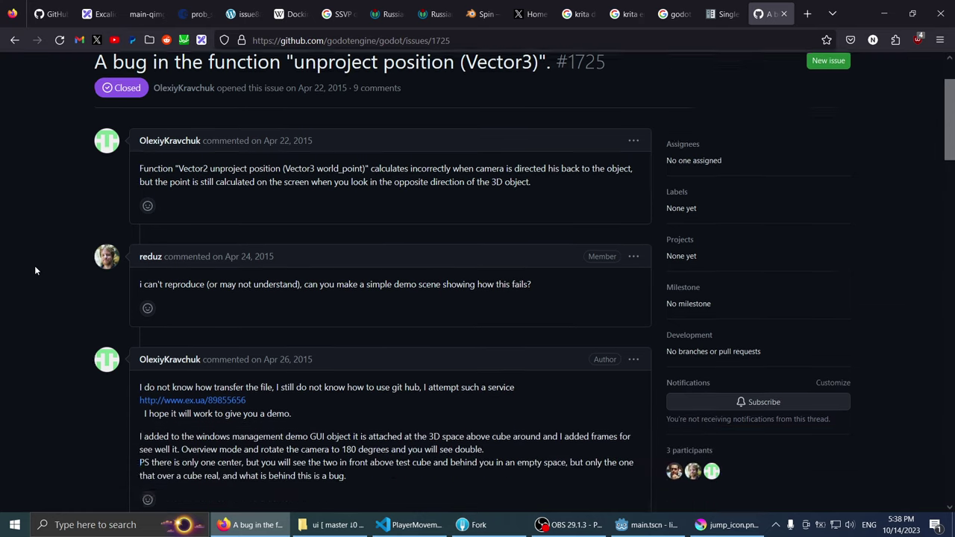
pyautogui.scroll(-2, 34, 266)
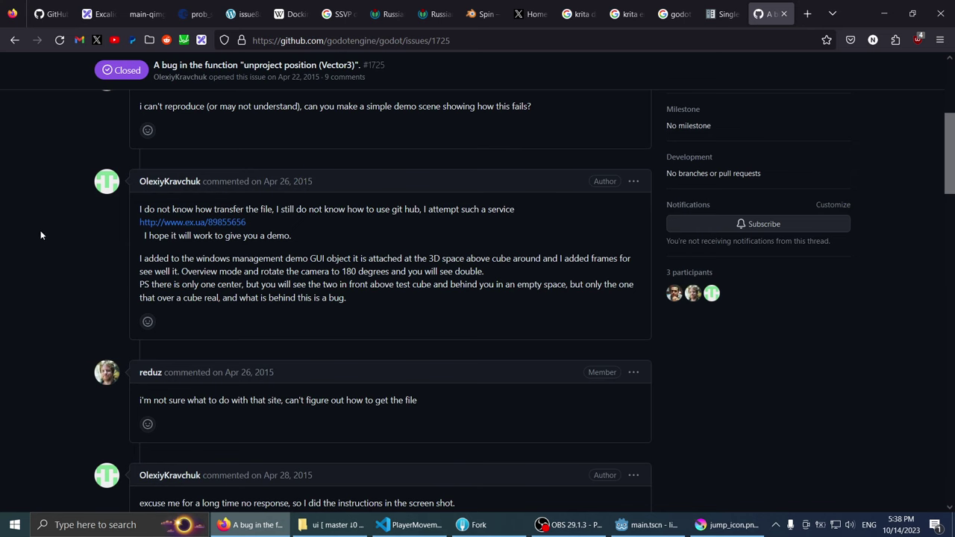
# Step: Read the 'Get a 3D Object's Position on the Screen?' answer and its linked Camera docs
pyautogui.click(14, 40)
pyautogui.scroll(-3, 60, 253)
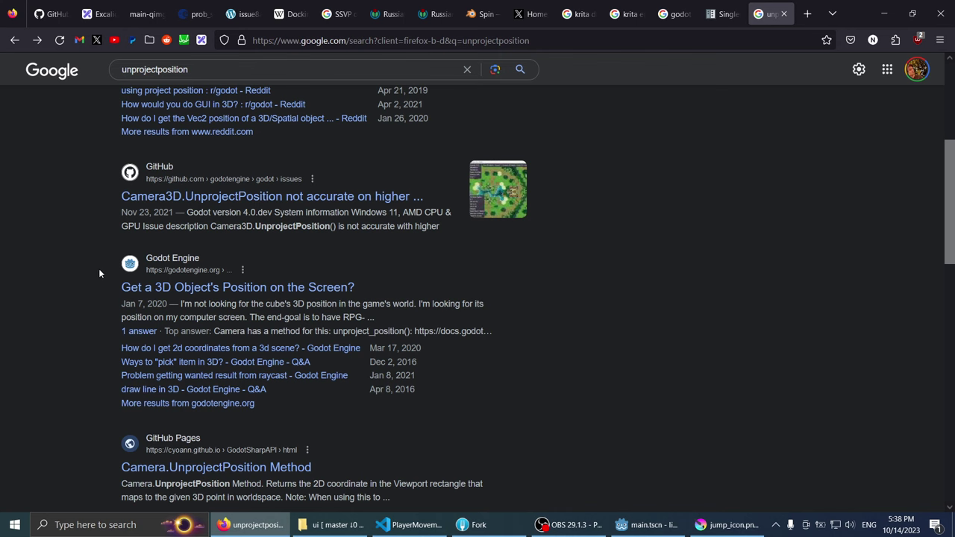
pyautogui.click(171, 287)
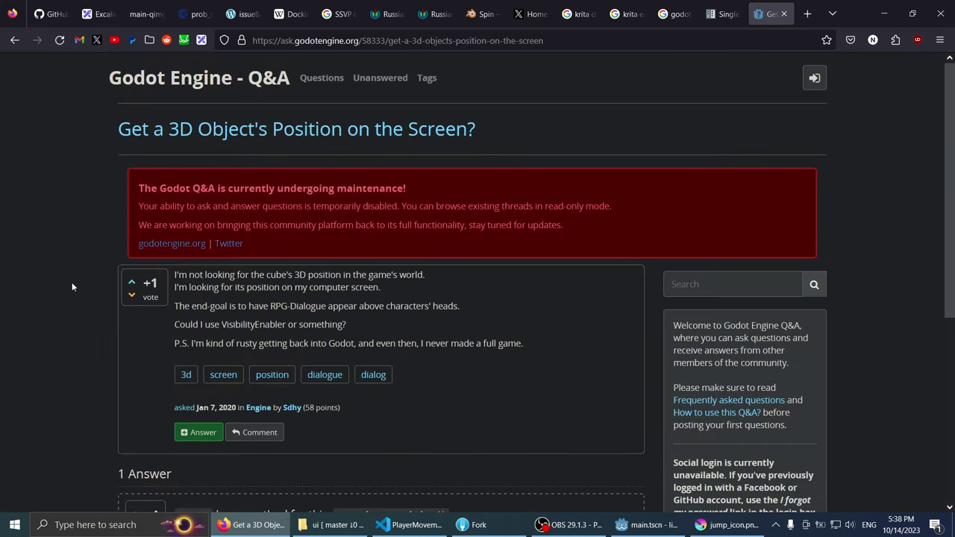
pyautogui.scroll(-3, 72, 294)
pyautogui.scroll(-2, 73, 294)
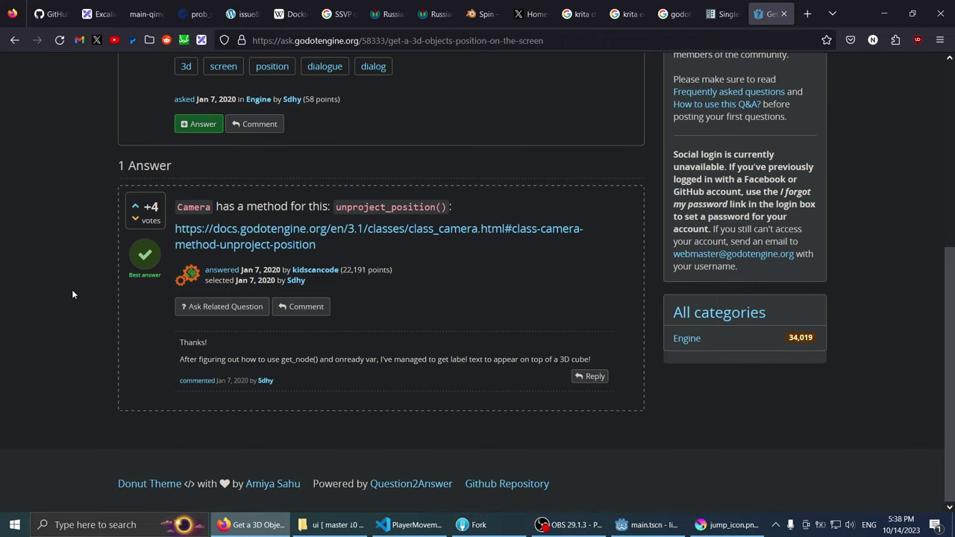
pyautogui.click(250, 236)
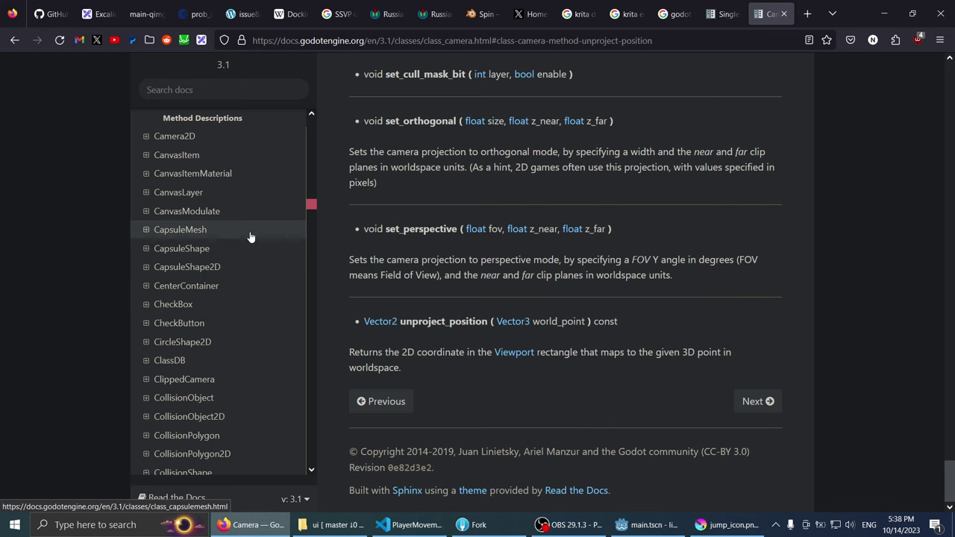
pyautogui.click(14, 41)
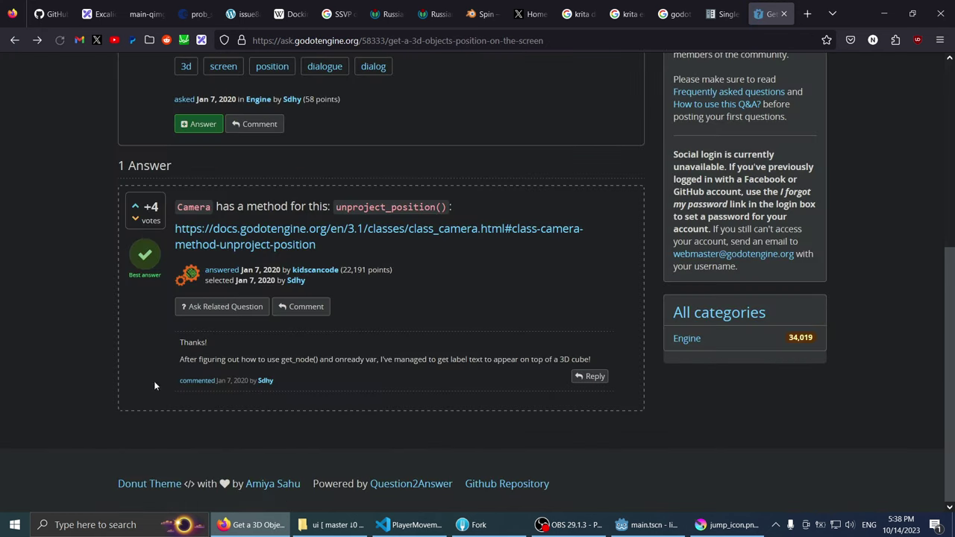
pyautogui.click(411, 525)
pyautogui.click(665, 525)
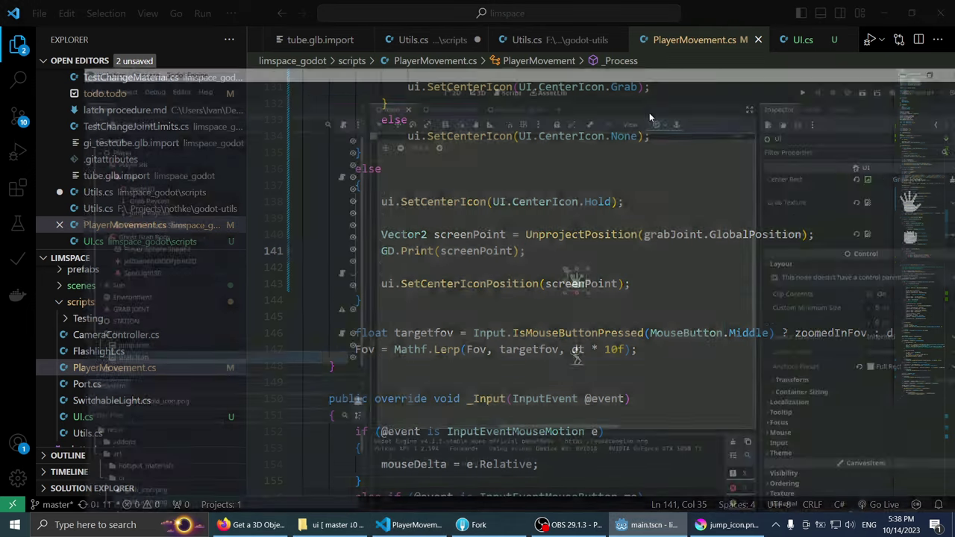
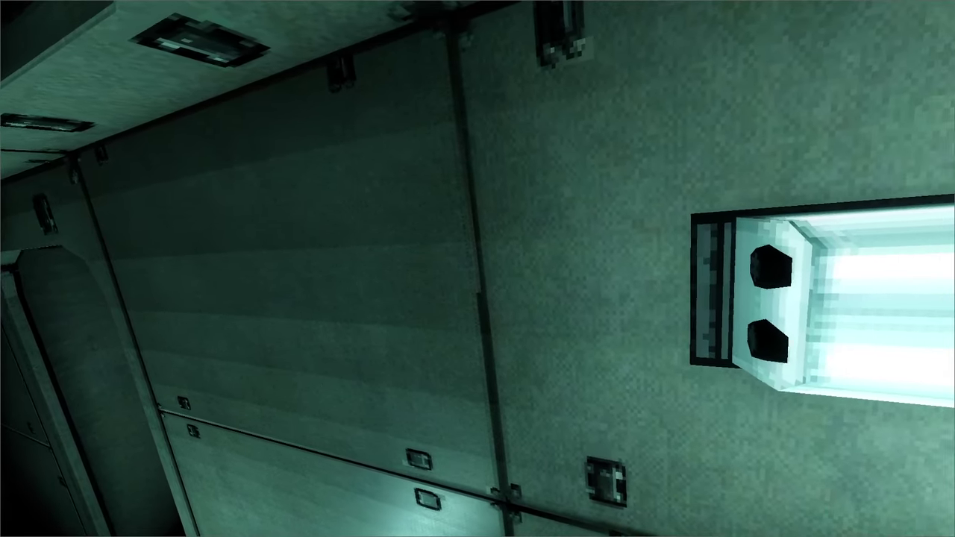
# Step: Stop the running game and return to the Godot editor
pyautogui.press('F8')
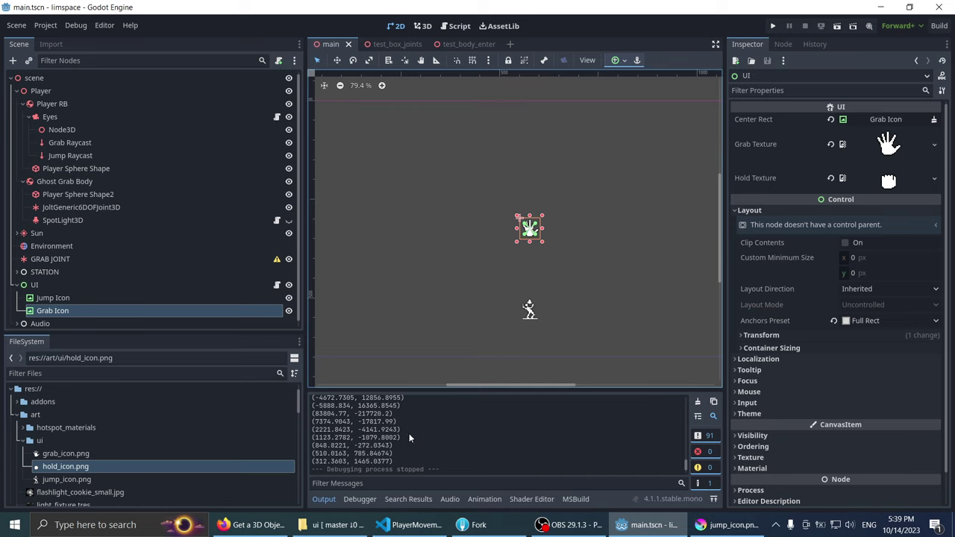
pyautogui.scroll(1, 409, 438)
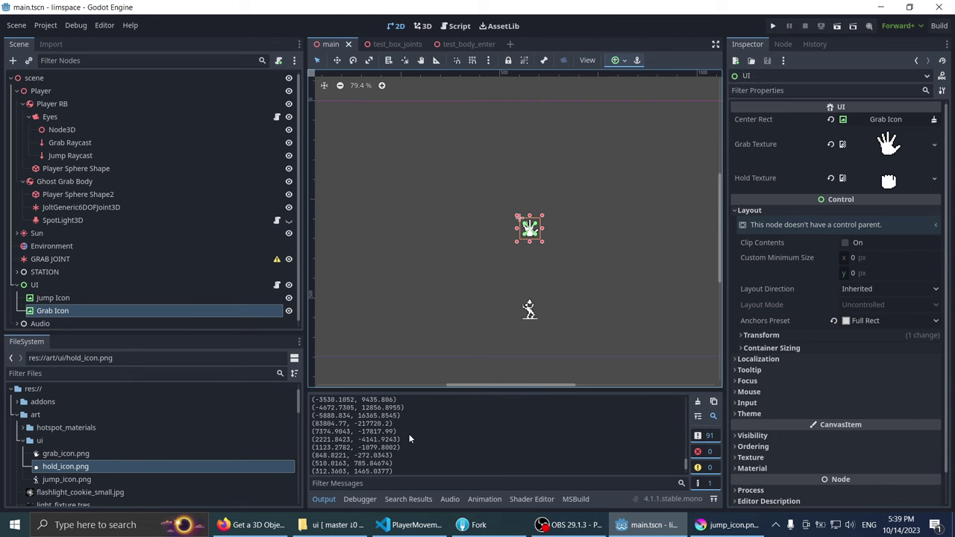
pyautogui.scroll(-1, 409, 434)
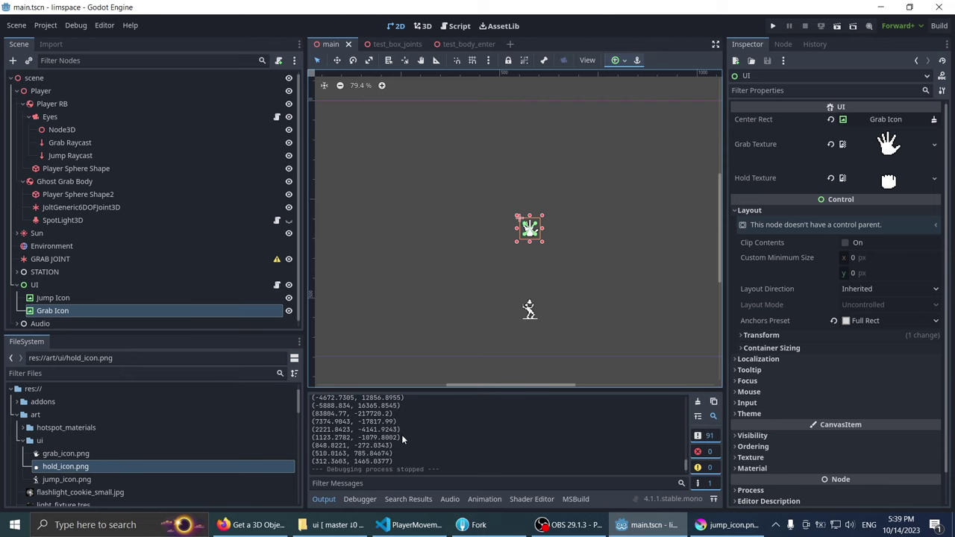
# Step: Enlarge the Output panel and scroll back through the printed screen coordinates
pyautogui.moveTo(417, 390); pyautogui.dragTo(417, 251)
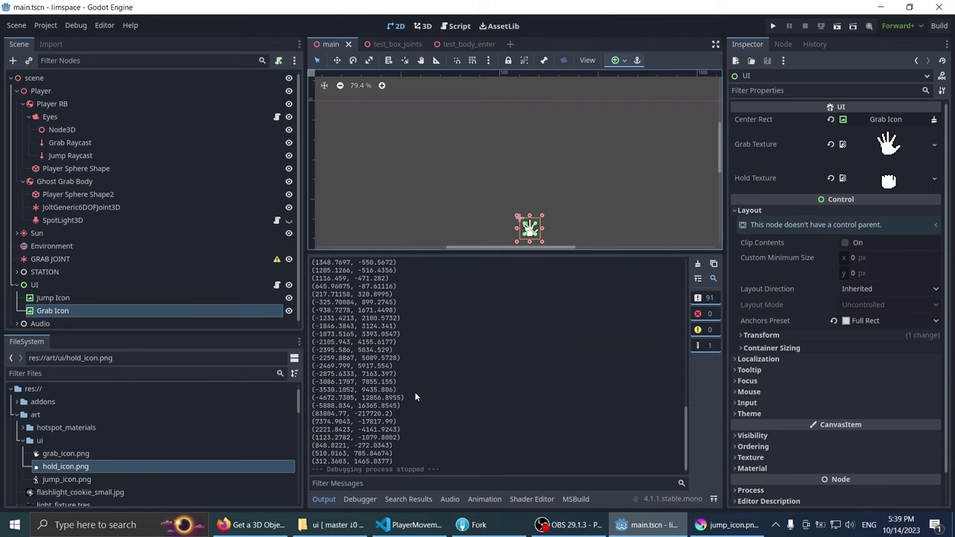
pyautogui.scroll(5, 416, 396)
pyautogui.scroll(5, 417, 407)
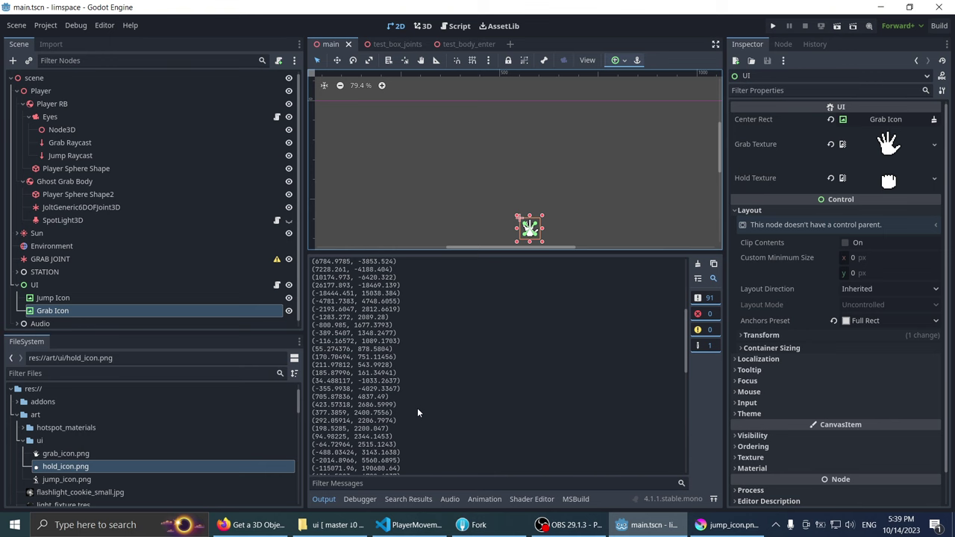
pyautogui.scroll(5, 417, 407)
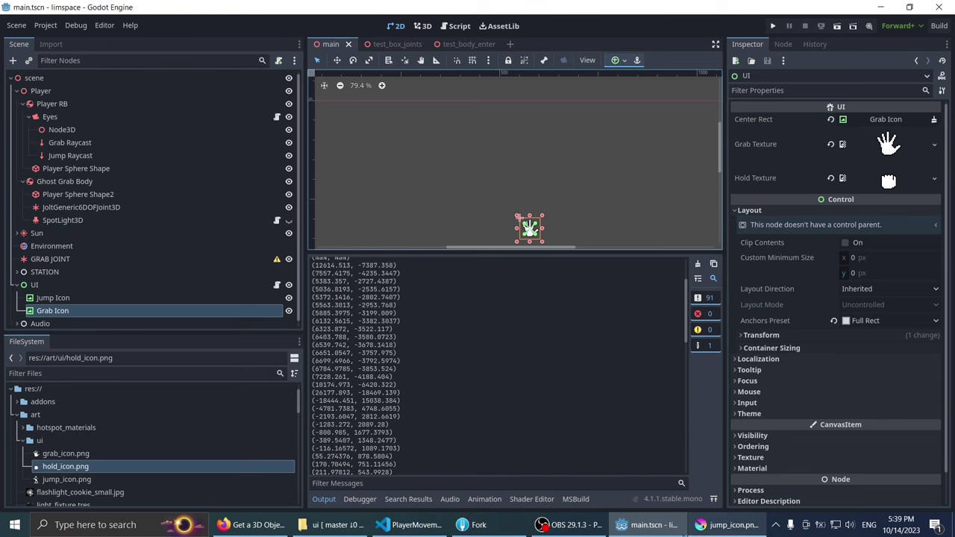
pyautogui.hotkey('alt', 'Tab')
# Step: Put the caret on empty line 145 of PlayerMovement.cs, briefly checking the Godot editor
pyautogui.click(607, 316)
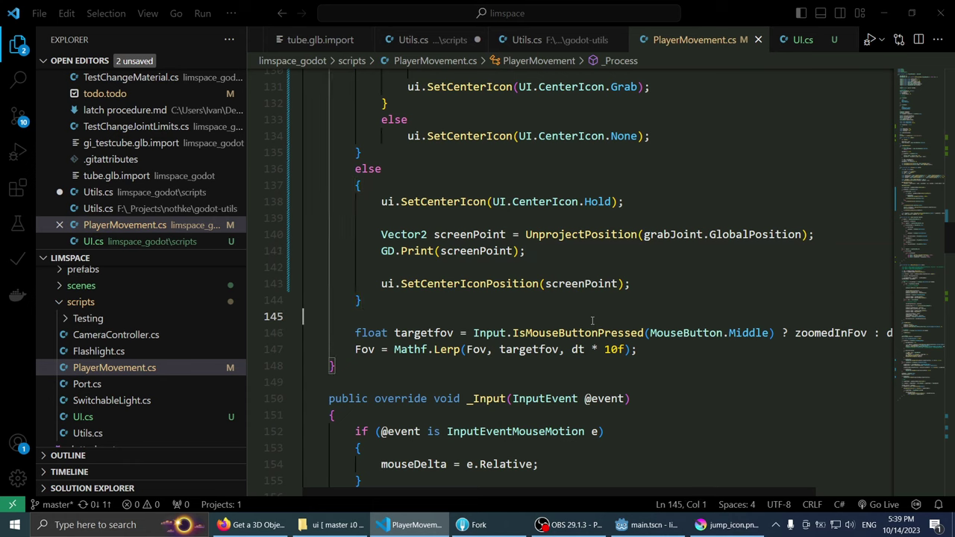
pyautogui.scroll(2, 607, 316)
pyautogui.scroll(-1, 607, 317)
pyautogui.click(649, 527)
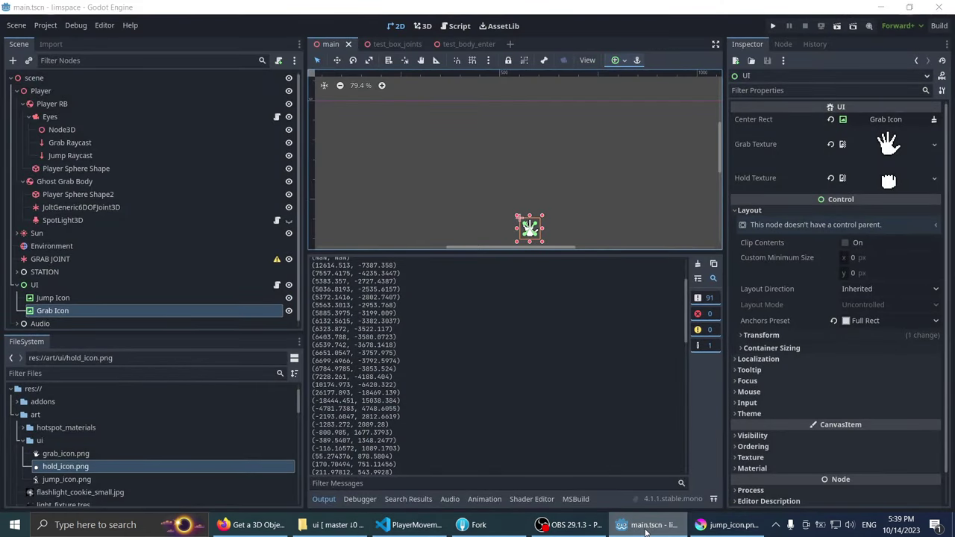
pyautogui.click(646, 531)
# Step: Review the grab-icon code in PlayerMovement.cs without changing it
pyautogui.scroll(-4, 609, 314)
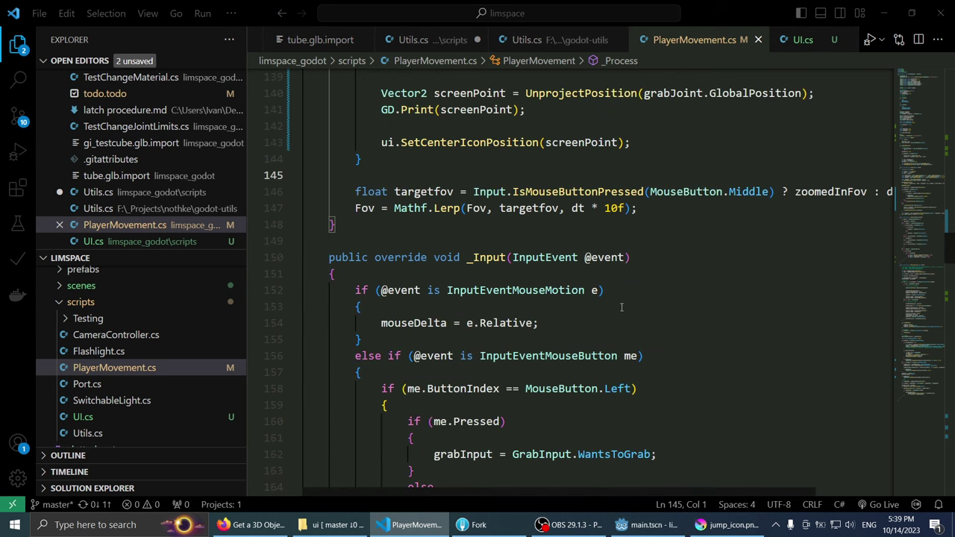
pyautogui.scroll(-4, 609, 314)
pyautogui.scroll(6, 608, 314)
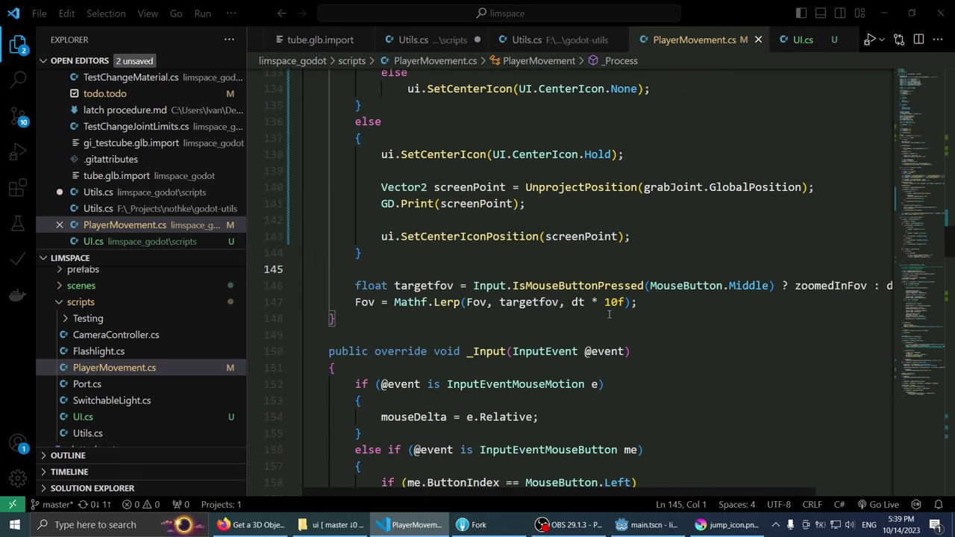
pyautogui.scroll(-6, 609, 314)
pyautogui.scroll(-8, 604, 320)
pyautogui.scroll(13, 604, 331)
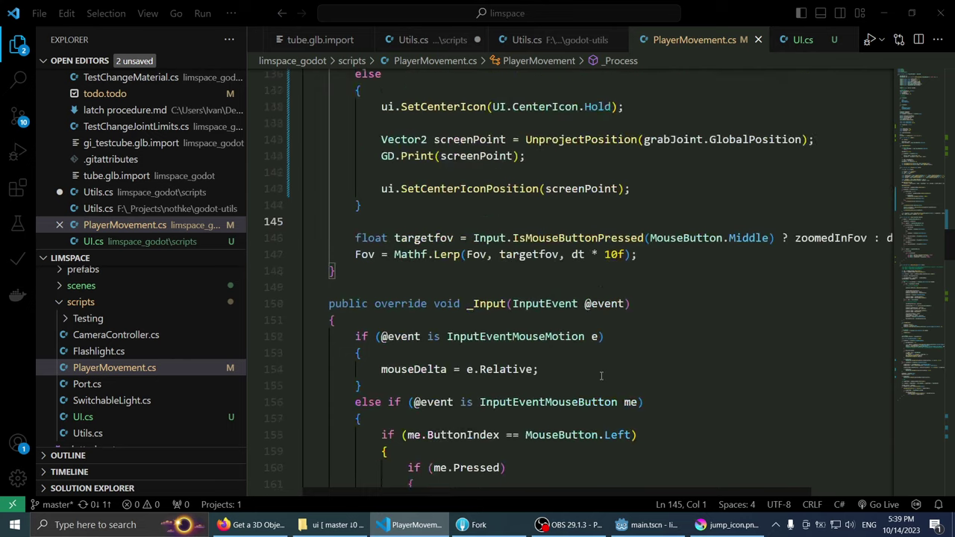
pyautogui.scroll(4, 639, 347)
pyautogui.scroll(-10, 642, 360)
pyautogui.scroll(-8, 611, 365)
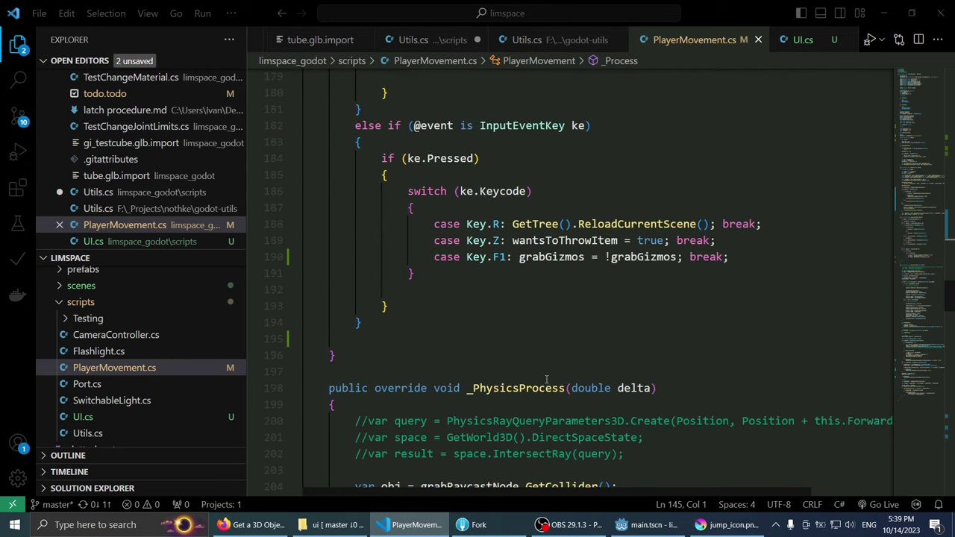
pyautogui.scroll(-8, 582, 371)
pyautogui.scroll(1, 548, 379)
pyautogui.scroll(-8, 549, 379)
pyautogui.scroll(-3, 549, 380)
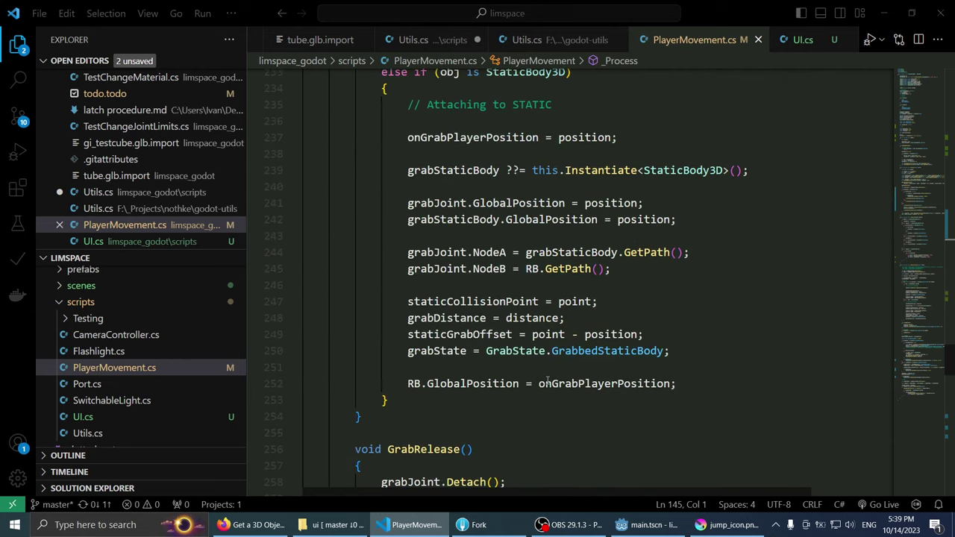
pyautogui.scroll(-7, 548, 382)
pyautogui.scroll(-6, 548, 382)
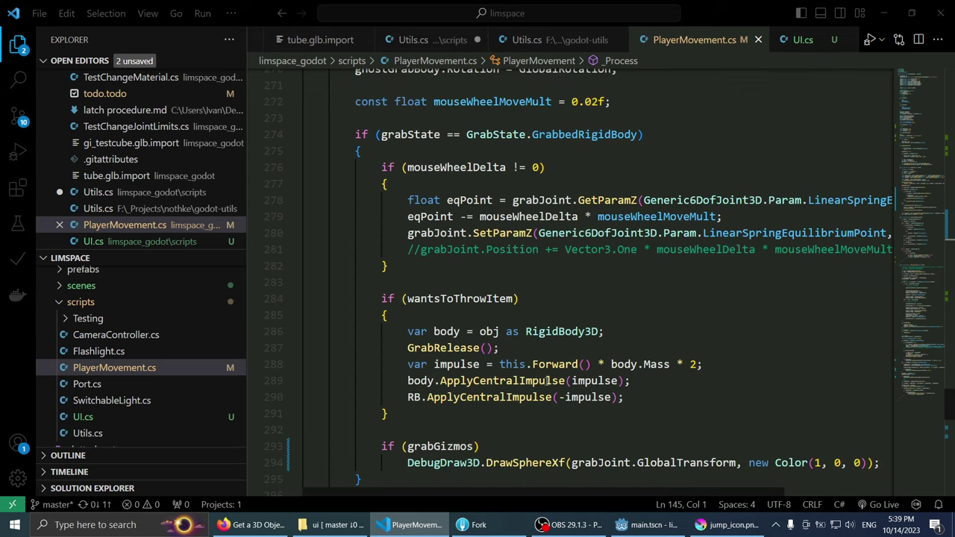
pyautogui.scroll(-3, 548, 380)
pyautogui.scroll(-3, 627, 357)
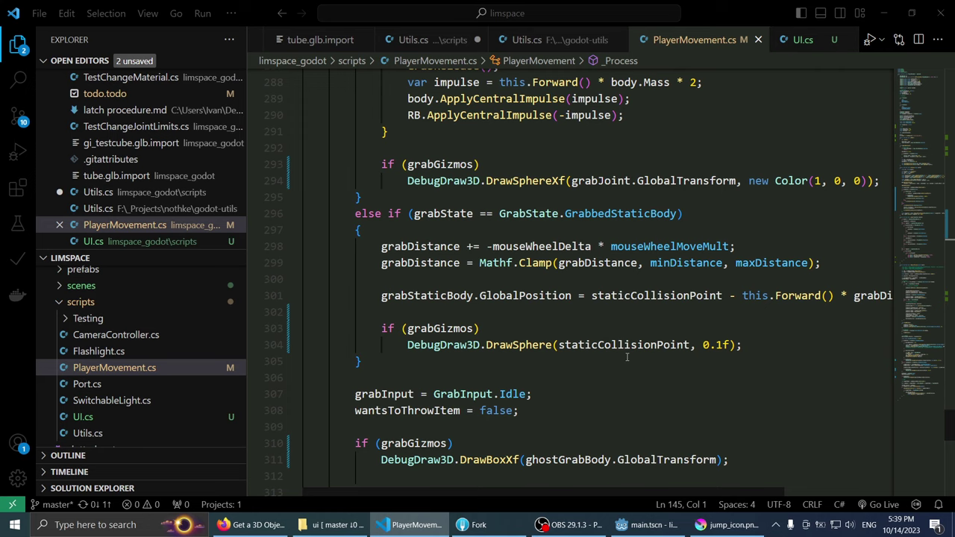
# Step: Scroll back up and bring Firefox's Godot Q&A page on screen position forward
pyautogui.scroll(6, 627, 357)
pyautogui.scroll(8, 619, 381)
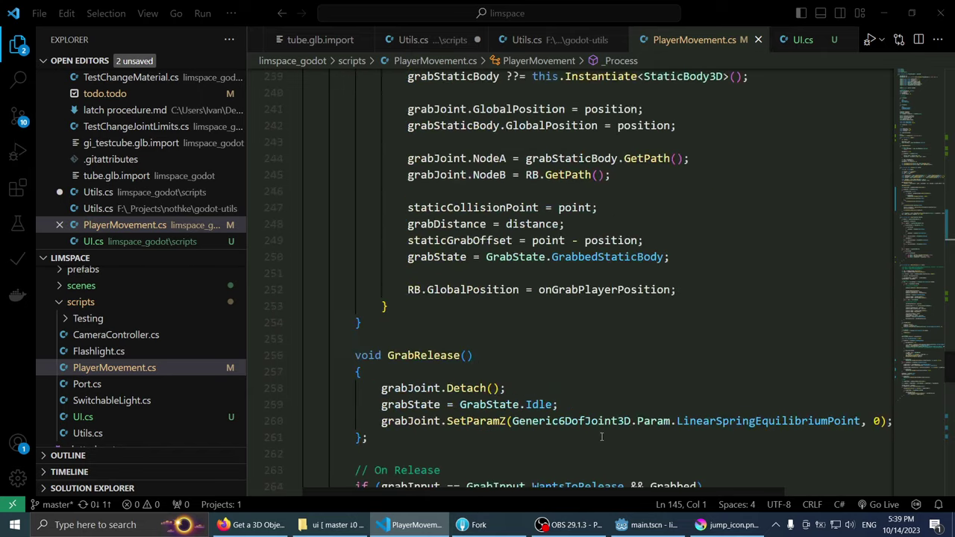
pyautogui.scroll(9, 608, 410)
pyautogui.scroll(3, 596, 438)
pyautogui.click(250, 525)
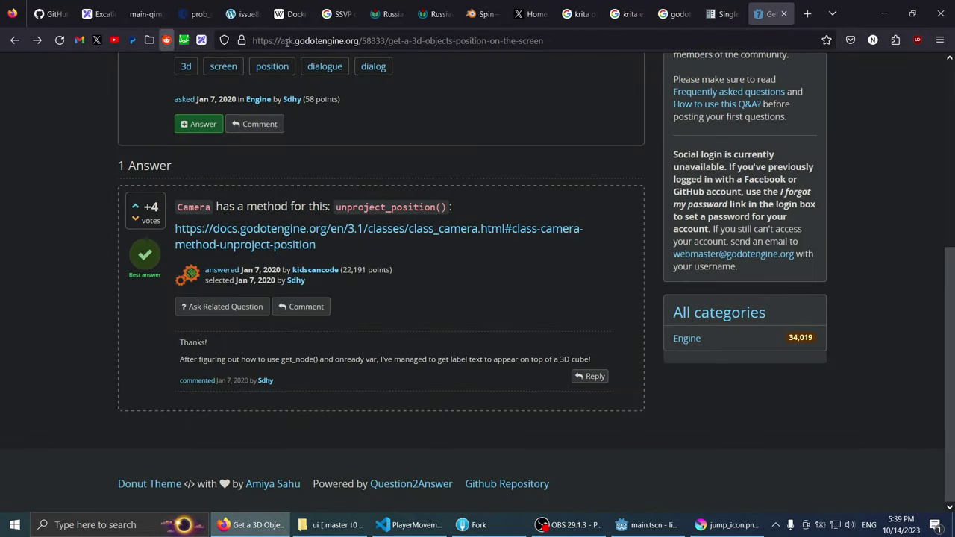
# Step: Search Google for 'godot unproject position' from the Firefox address bar
pyautogui.click(251, 520)
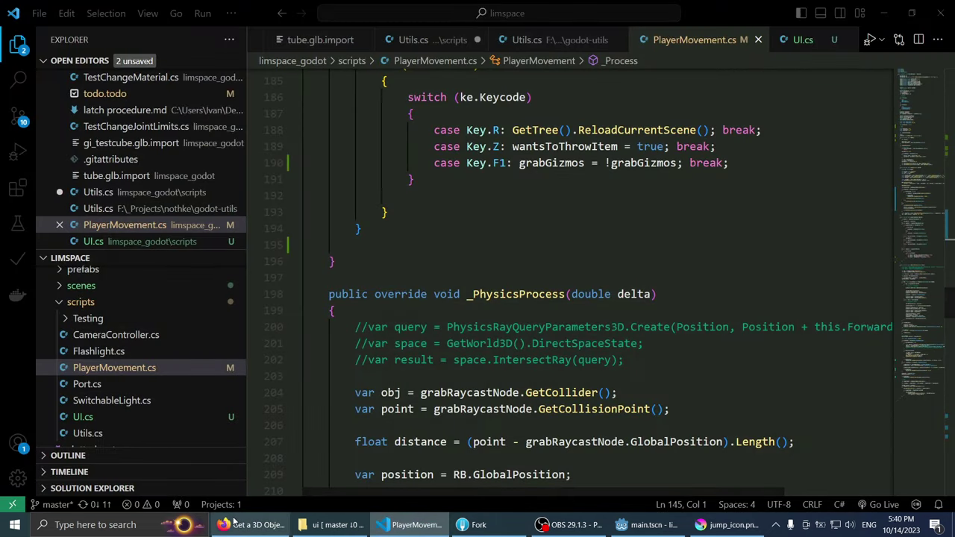
pyautogui.click(634, 526)
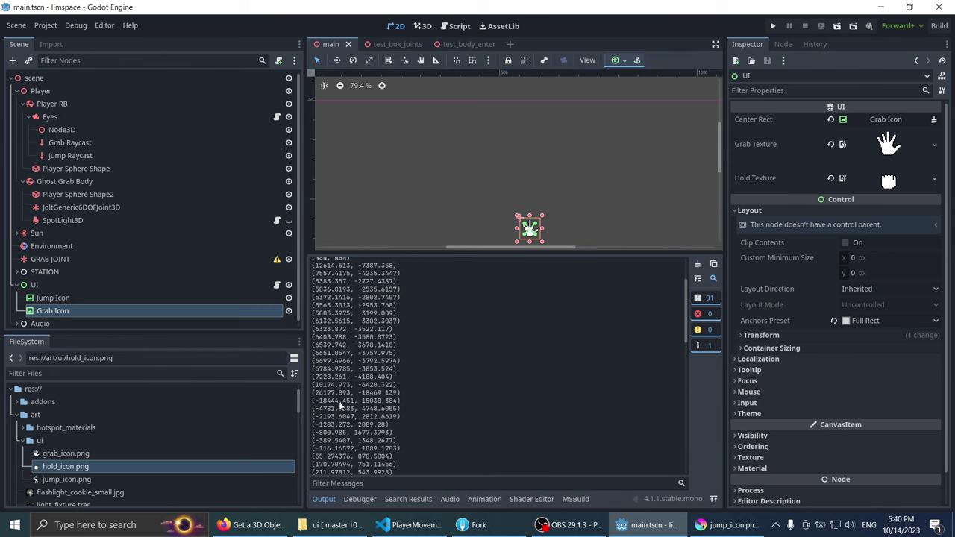
pyautogui.click(251, 524)
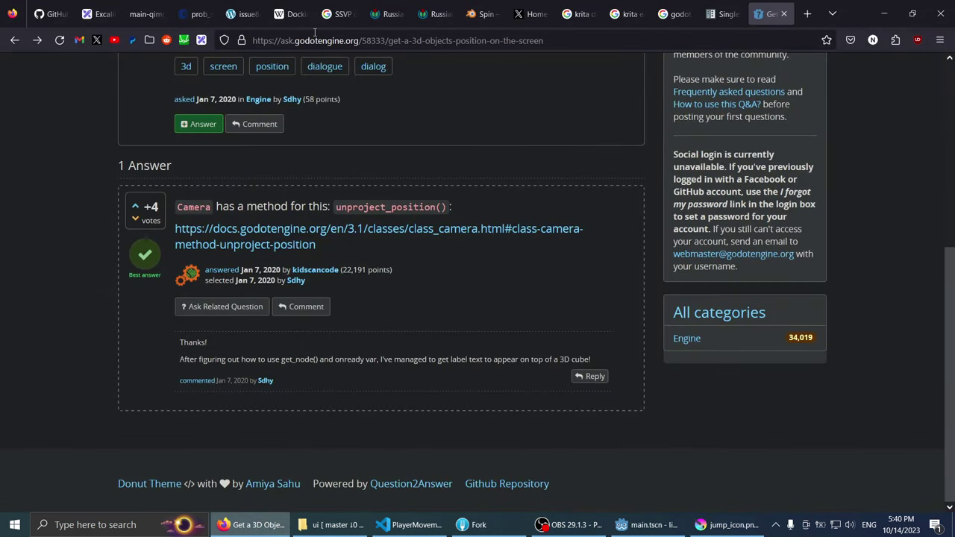
pyautogui.click(317, 38)
pyautogui.write('godo')
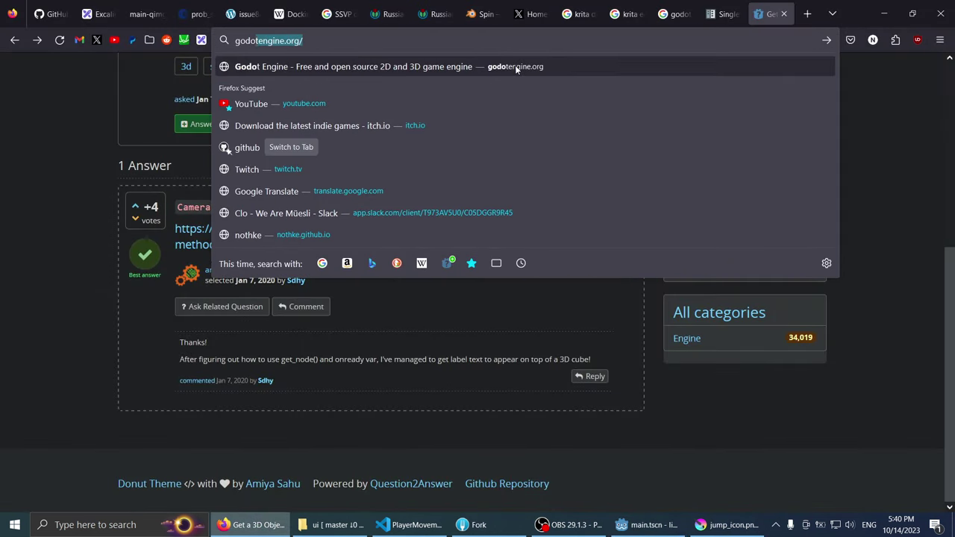
pyautogui.write('t unproject')
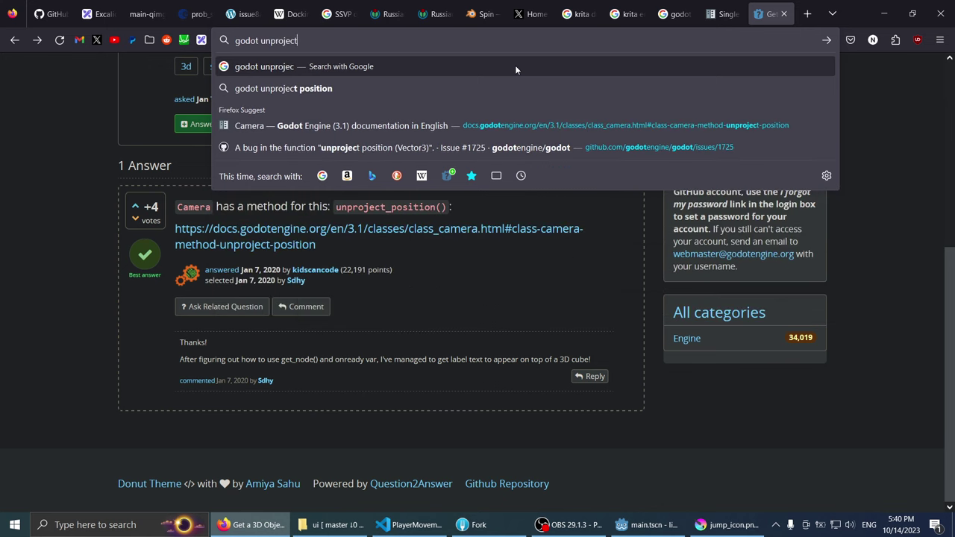
pyautogui.write(' position')
pyautogui.press('Return')
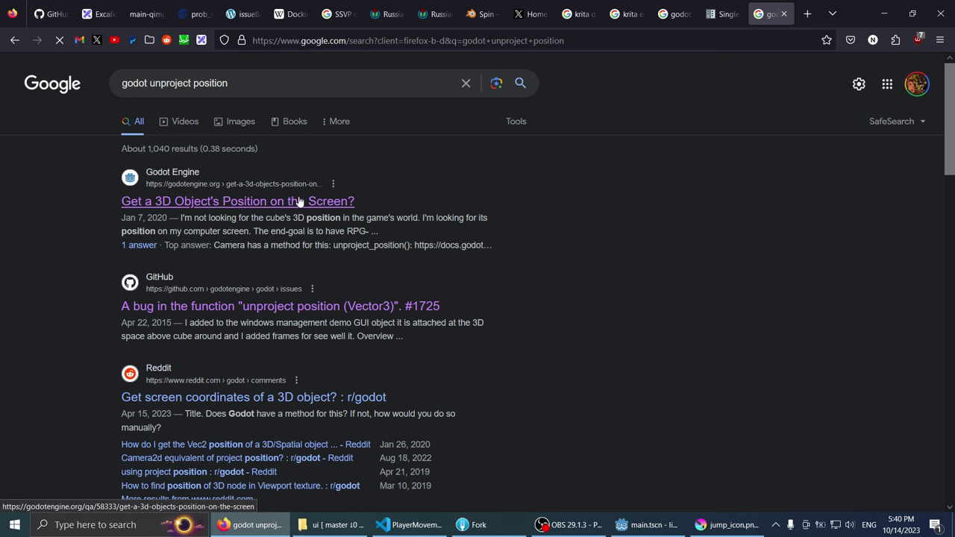
# Step: Check the Godot Q&A result about a 3D object's screen position
pyautogui.click(298, 201)
pyautogui.scroll(-3, 598, 213)
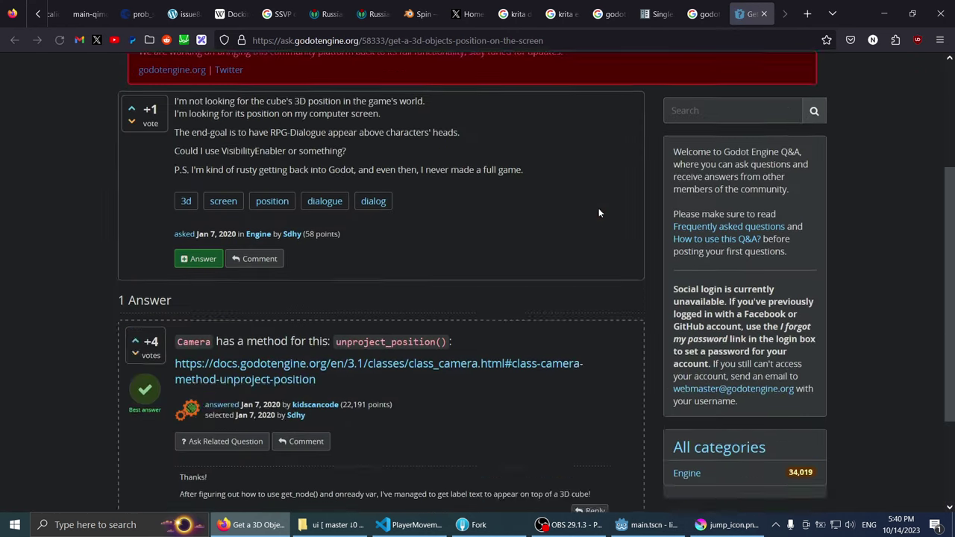
pyautogui.scroll(-3, 598, 213)
pyautogui.click(764, 13)
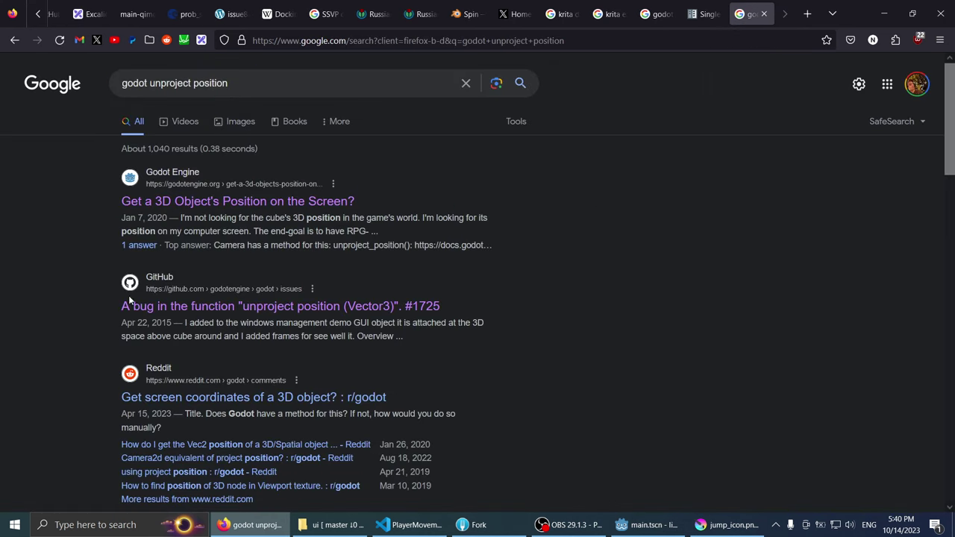
# Step: Read the Reddit post on 3D object screen coordinates, then return to the results
pyautogui.scroll(-2, 102, 312)
pyautogui.click(135, 334)
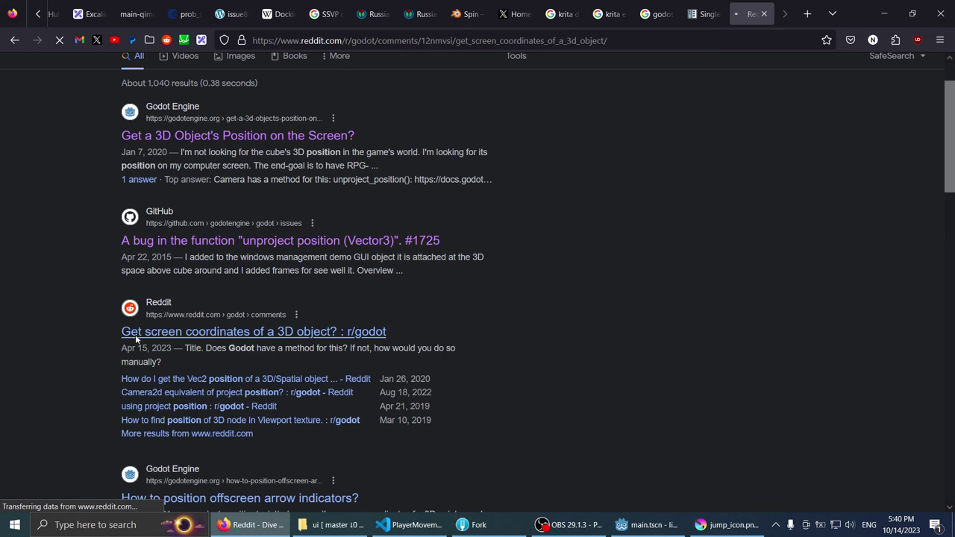
pyautogui.scroll(-2, 187, 286)
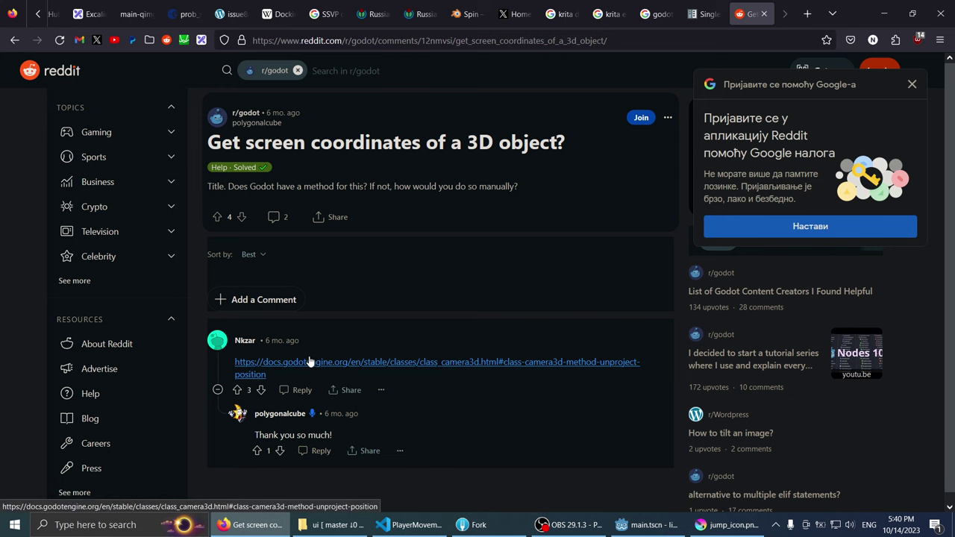
pyautogui.click(14, 39)
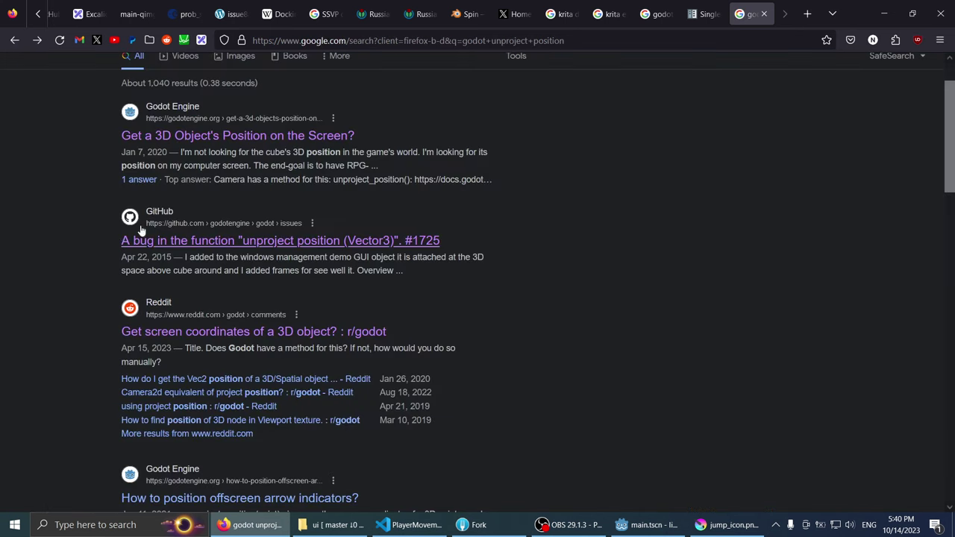
pyautogui.scroll(-3, 43, 261)
pyautogui.scroll(-3, 50, 267)
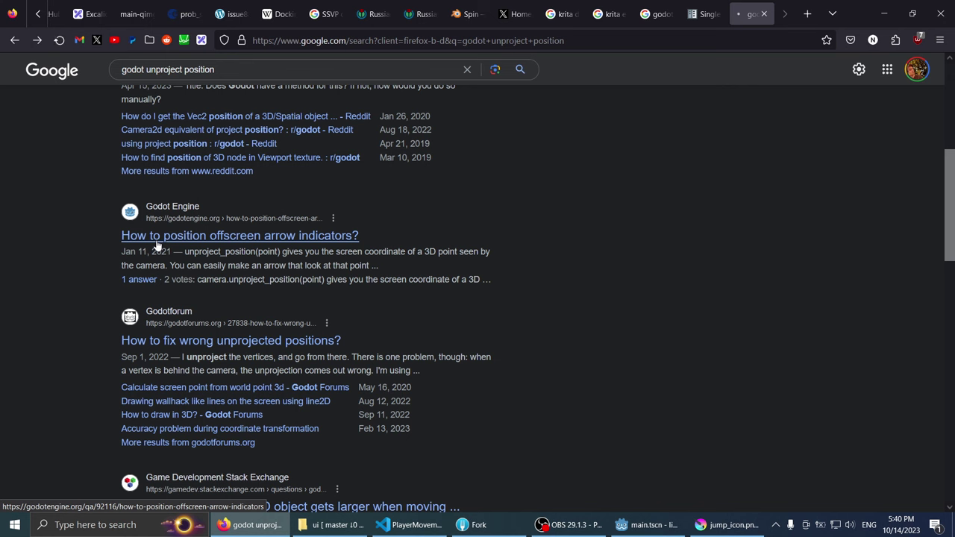
# Step: Read the Godot answer on positioning offscreen arrow indicators with unproject_position(point)
pyautogui.click(158, 236)
pyautogui.scroll(-3, 40, 252)
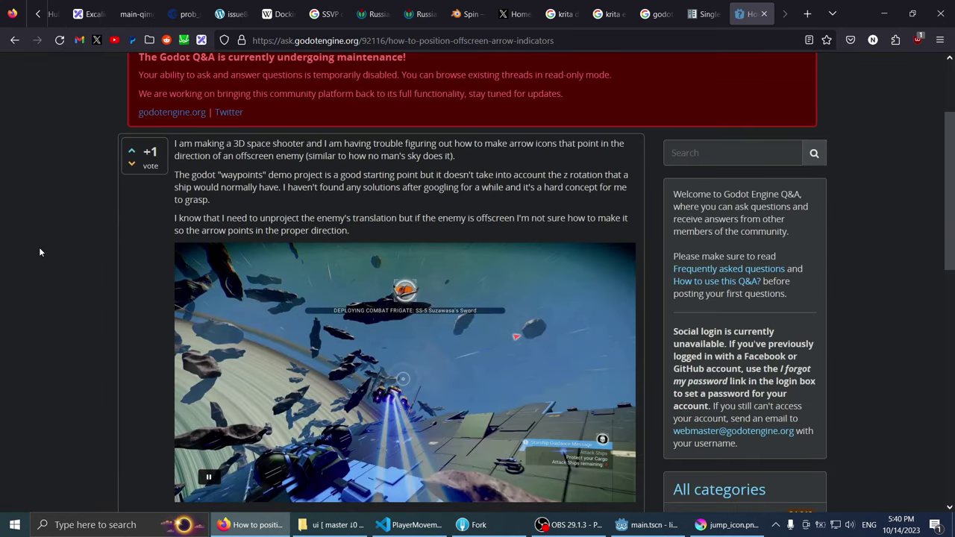
pyautogui.scroll(-3, 41, 252)
pyautogui.scroll(-3, 41, 252)
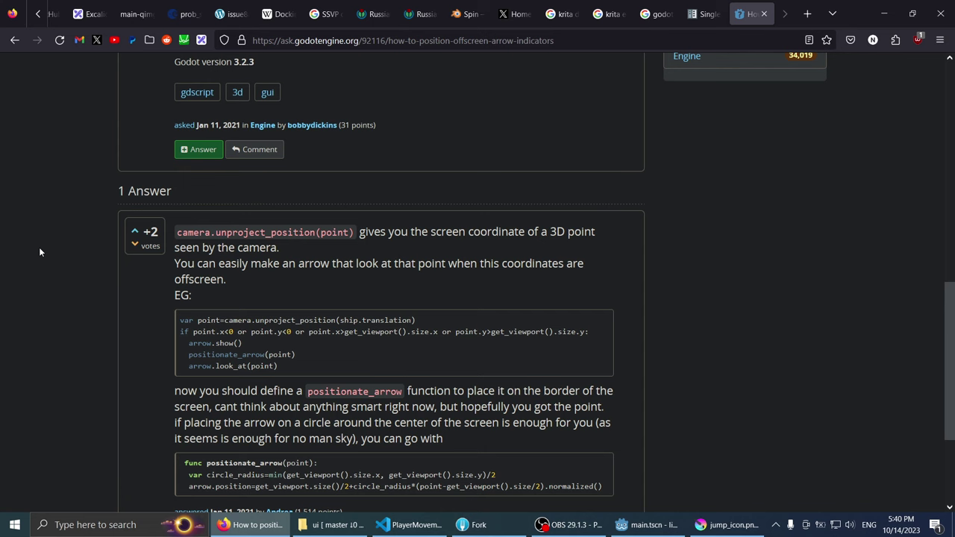
pyautogui.scroll(-1, 103, 258)
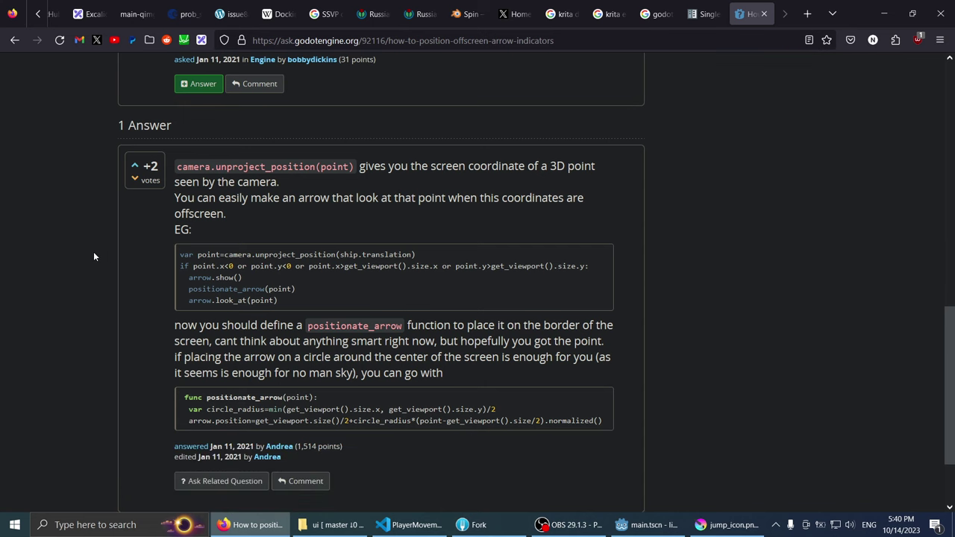
# Step: Glance at the Godot editor, then go back to the Google results in Firefox
pyautogui.click(645, 525)
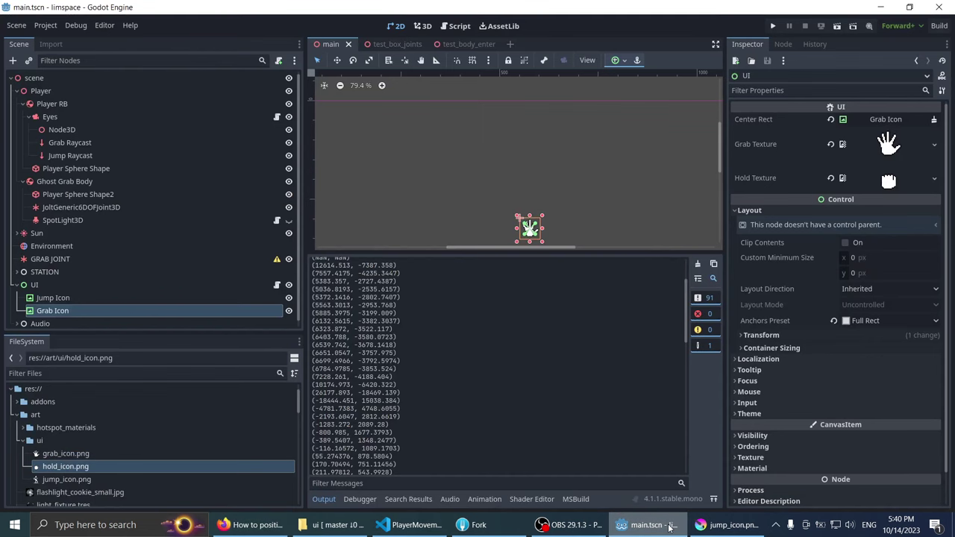
pyautogui.moveTo(670, 527)
pyautogui.click(253, 524)
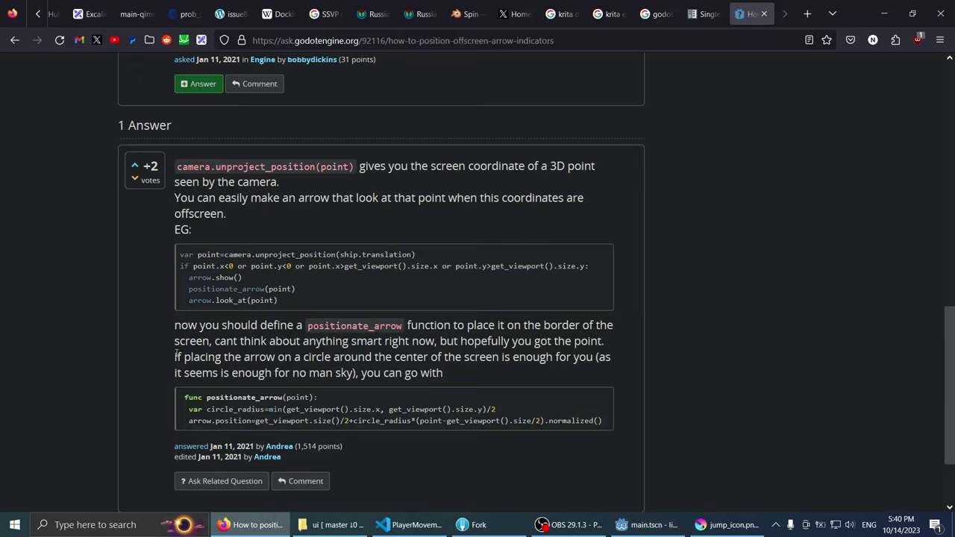
pyautogui.hotkey('alt', 'Left')
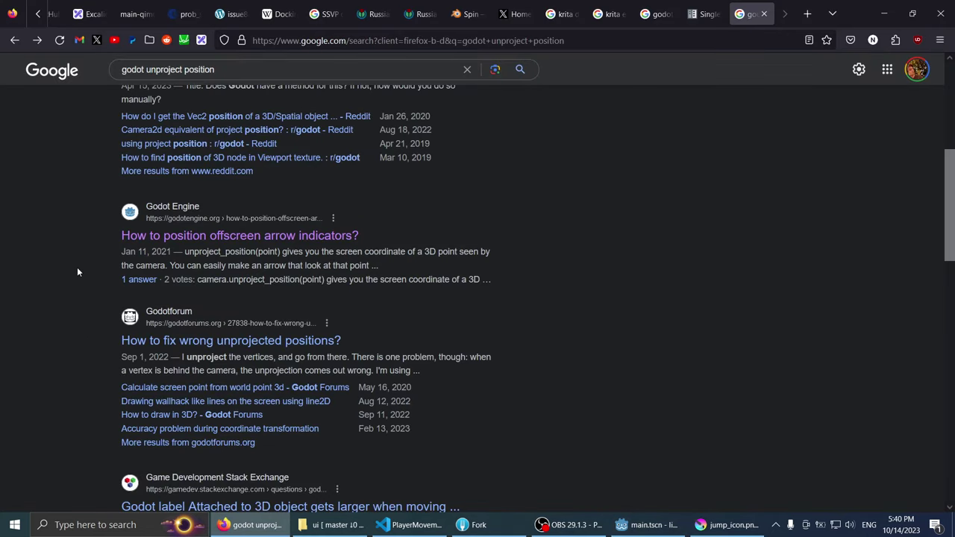
pyautogui.scroll(-5, 69, 285)
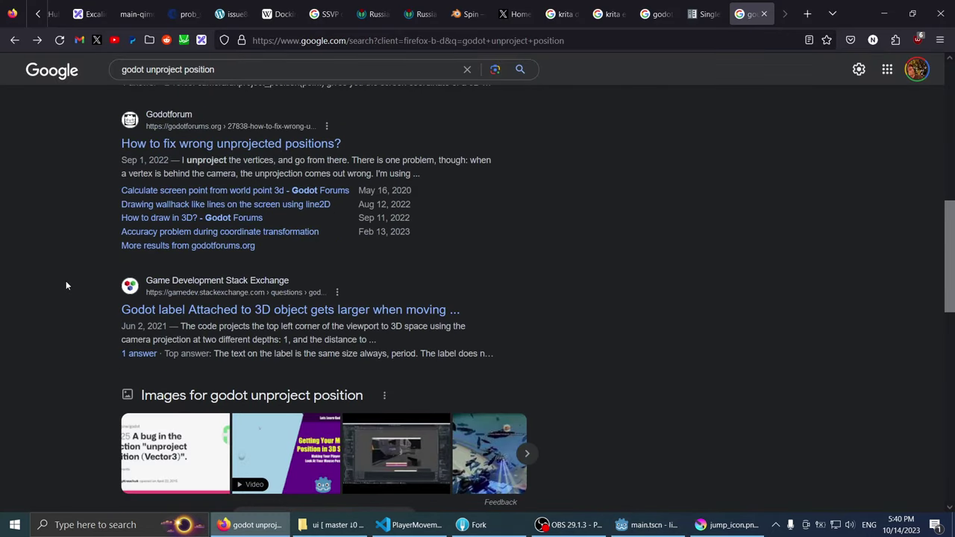
# Step: Read the 'How to fix wrong unprojected positions?' forum replies recommending is_position_behind()
pyautogui.click(138, 148)
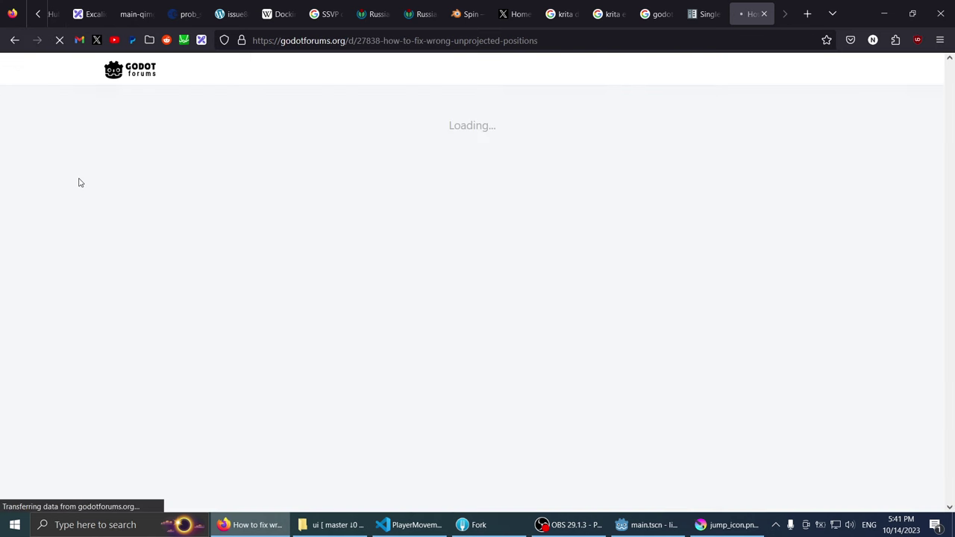
pyautogui.scroll(-3, 77, 186)
pyautogui.scroll(-4, 75, 193)
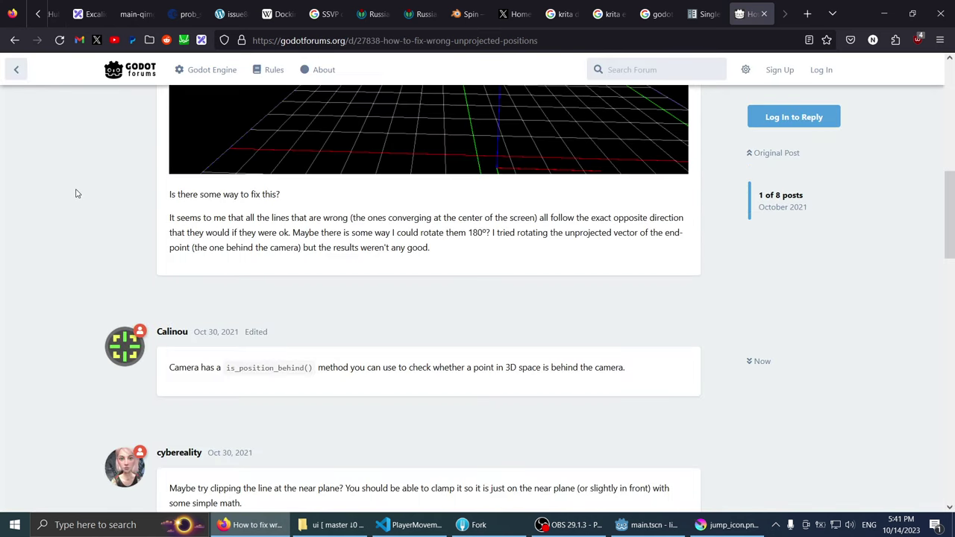
pyautogui.scroll(-4, 75, 193)
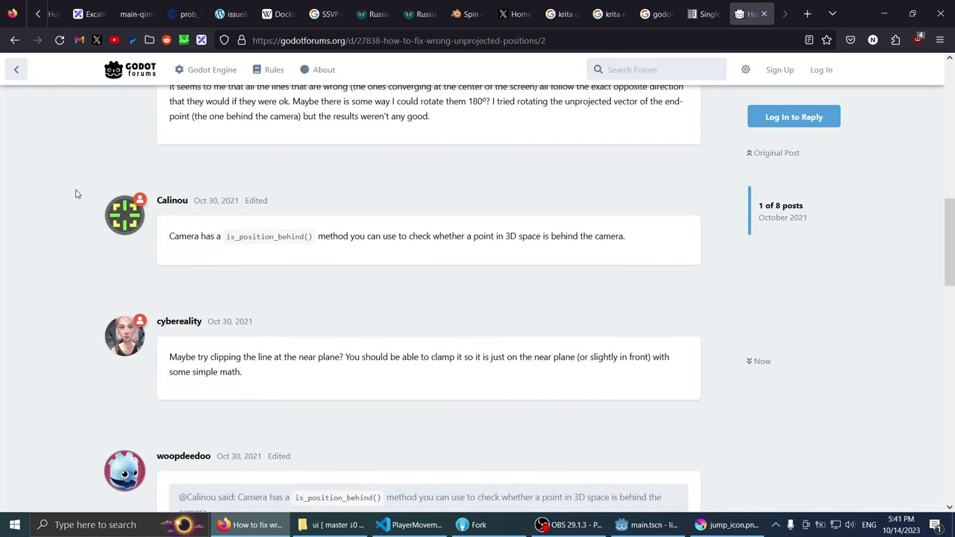
pyautogui.hotkey('alt', 'Tab')
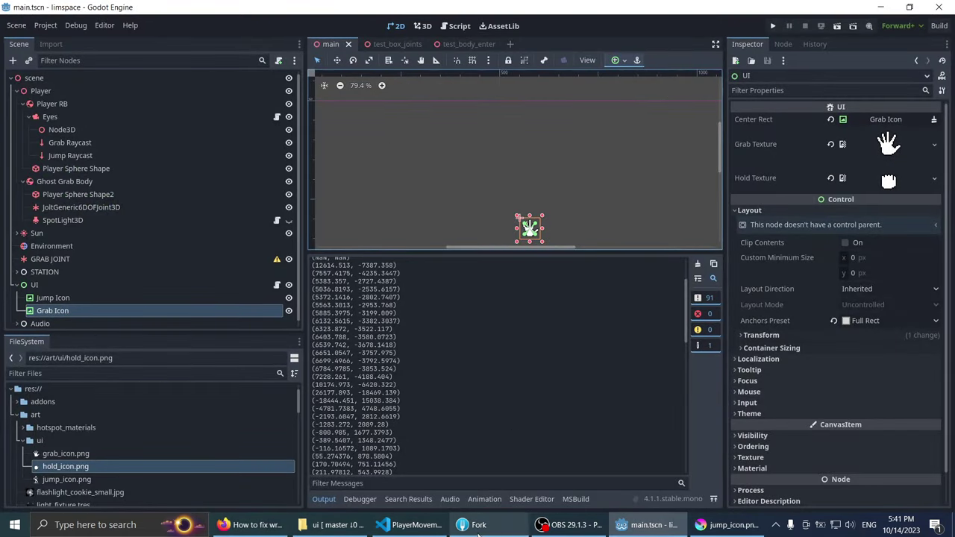
# Step: Restore the semicolon on the GD.Print line in PlayerMovement.cs and save
pyautogui.hotkey('alt', 'Tab')
pyautogui.scroll(-2, 547, 279)
pyautogui.scroll(-3, 547, 279)
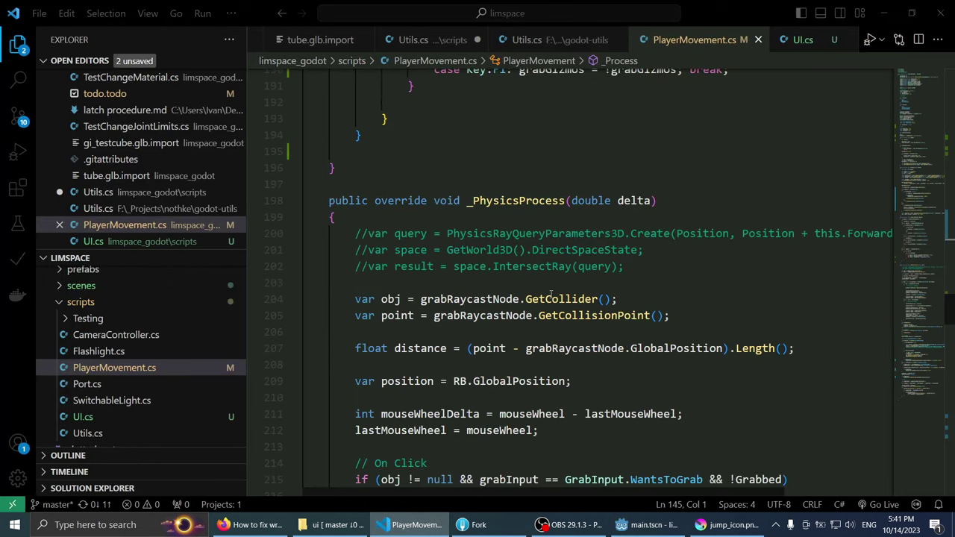
pyautogui.hotkey('ctrl', 'z')
pyautogui.write(';')
pyautogui.hotkey('ctrl', 's')
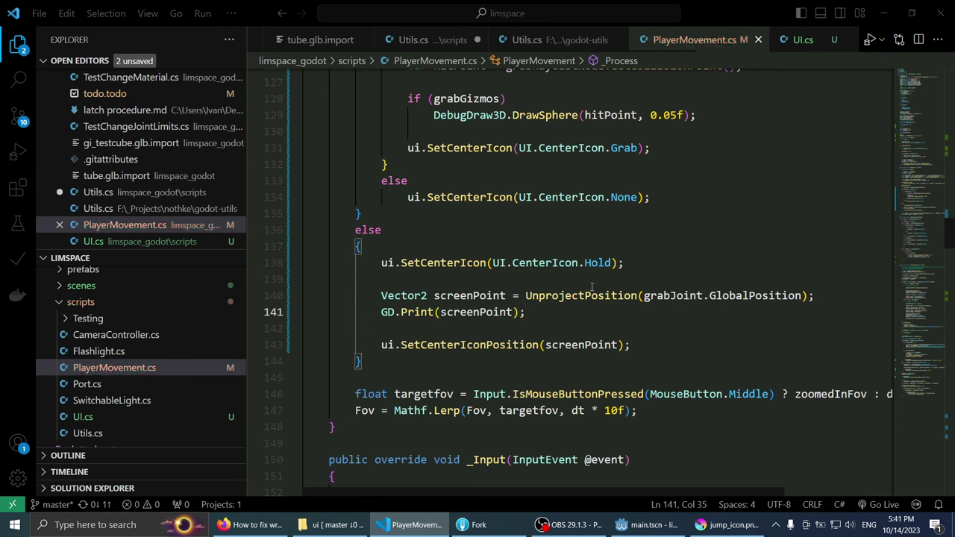
# Step: Add a blank line above the GD.Print call and return to its screenPoint argument
pyautogui.press('Home')
pyautogui.press('Return')
pyautogui.press('Up')
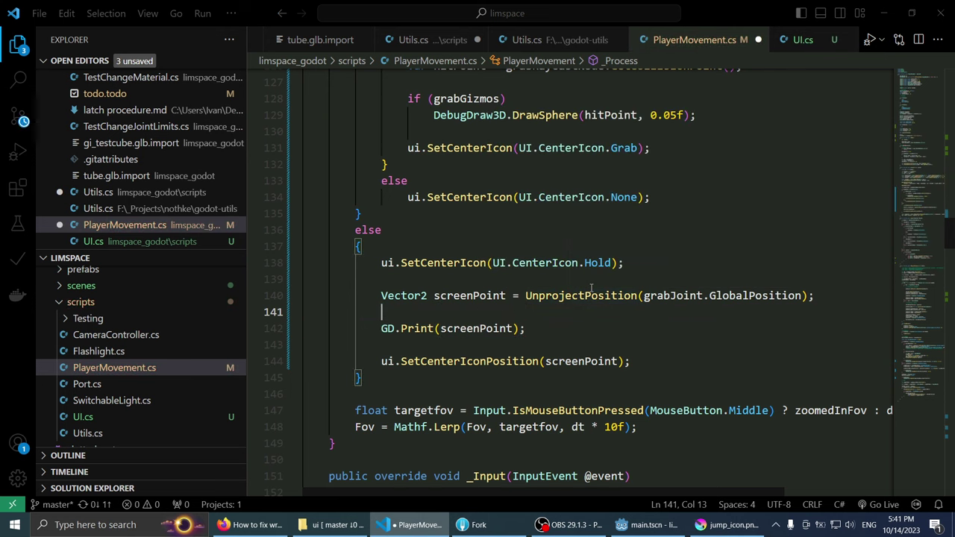
pyautogui.press('Down')
pyautogui.press('Down')
pyautogui.press('Down')
pyautogui.press('Up')
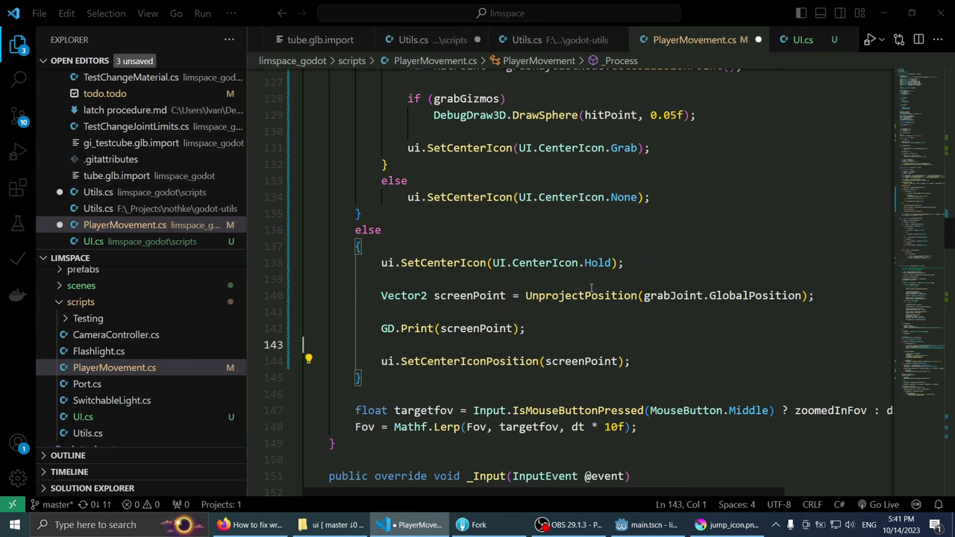
pyautogui.press('Up')
pyautogui.press('Up')
pyautogui.press('Down')
pyautogui.press('End')
pyautogui.press('Left')
pyautogui.press('Left')
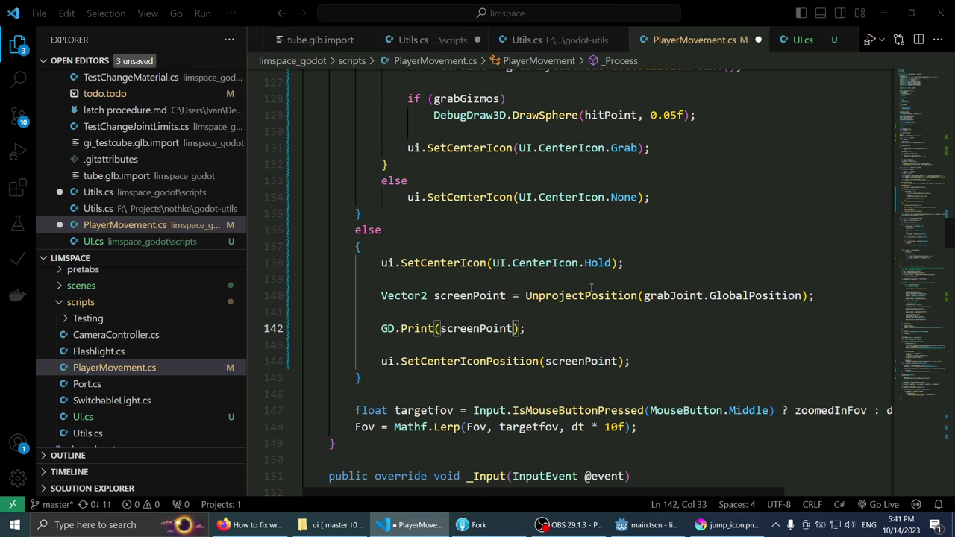
# Step: Append IsPositionBehind().ToString() to the print argument using autocomplete
pyautogui.write('+ ispos')
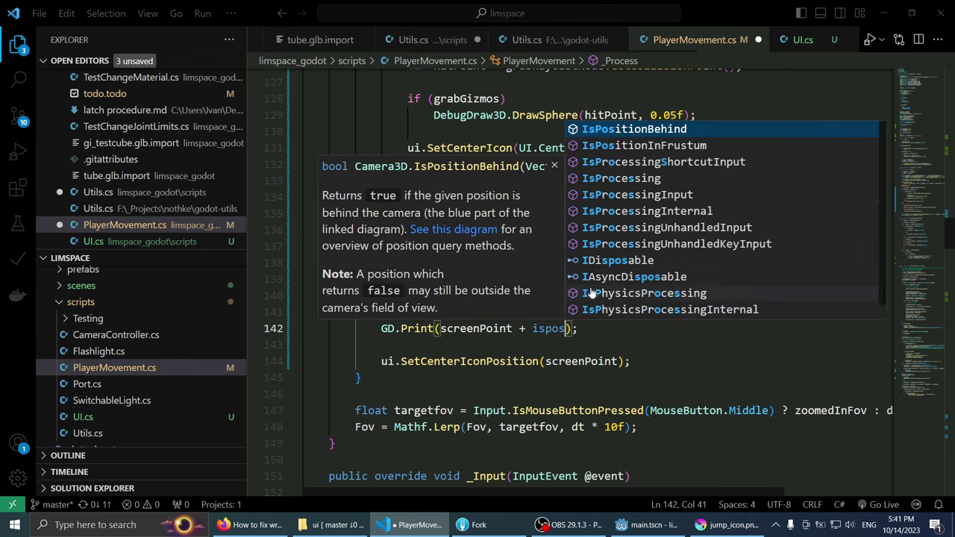
pyautogui.write('itionb')
pyautogui.press('Return')
pyautogui.write('(')
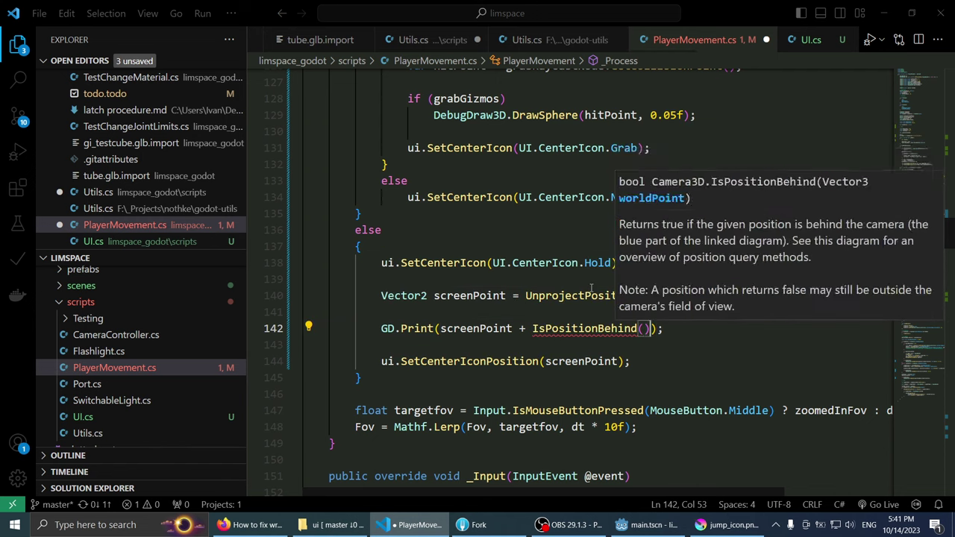
pyautogui.write(').tost')
pyautogui.press('Return')
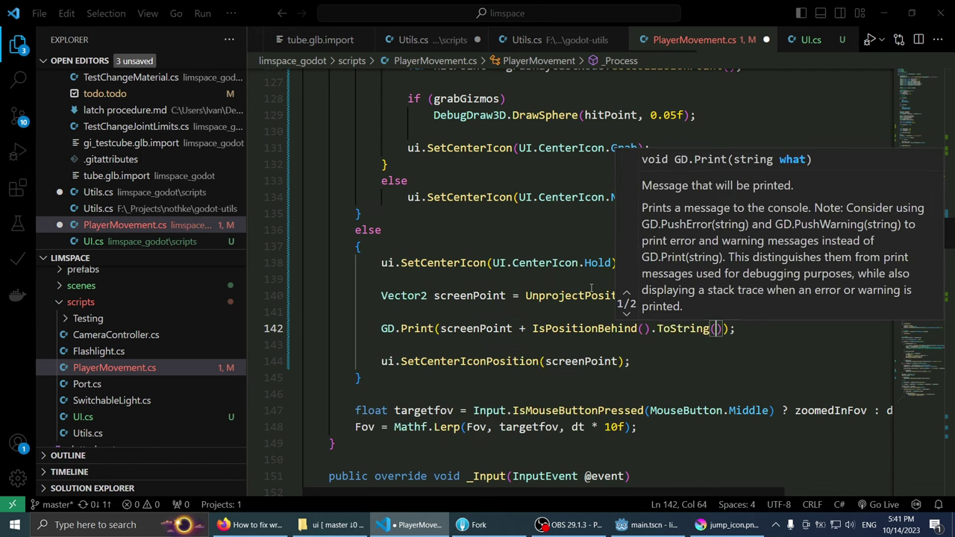
pyautogui.write('(')
# Step: Change the argument to screenPoint.ToString() followed by a ", " separator
pyautogui.hotkey('ctrl', 'Left')
pyautogui.hotkey('ctrl', 'Left')
pyautogui.hotkey('ctrl', 'Left')
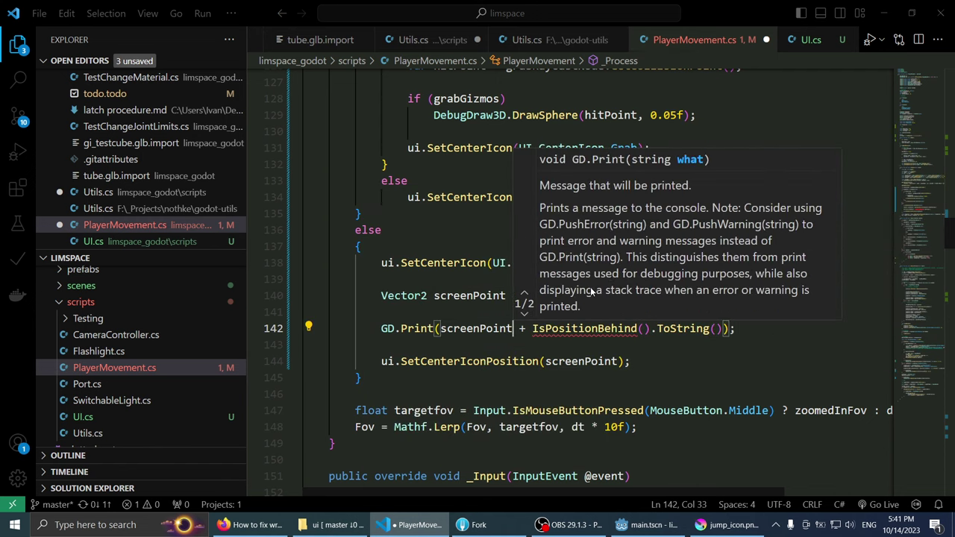
pyautogui.hotkey('ctrl', 'Right')
pyautogui.write('.tost')
pyautogui.press('Return')
pyautogui.write('()')
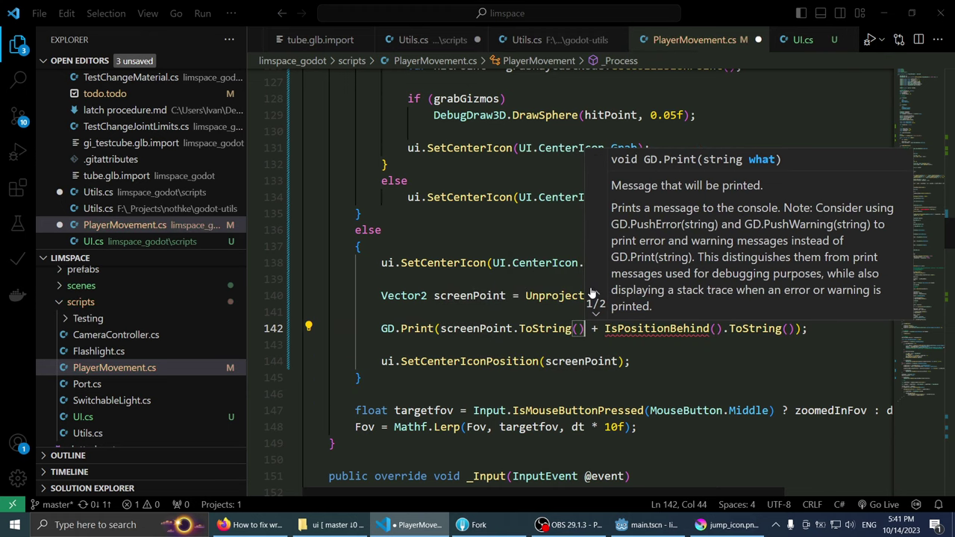
pyautogui.press('Right')
pyautogui.press('Right')
pyautogui.write('" ')
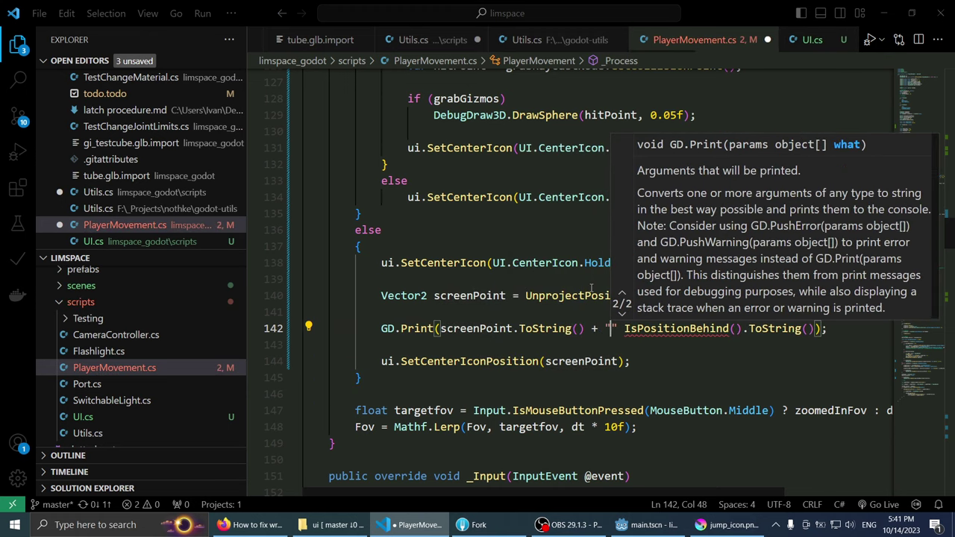
pyautogui.write(',')
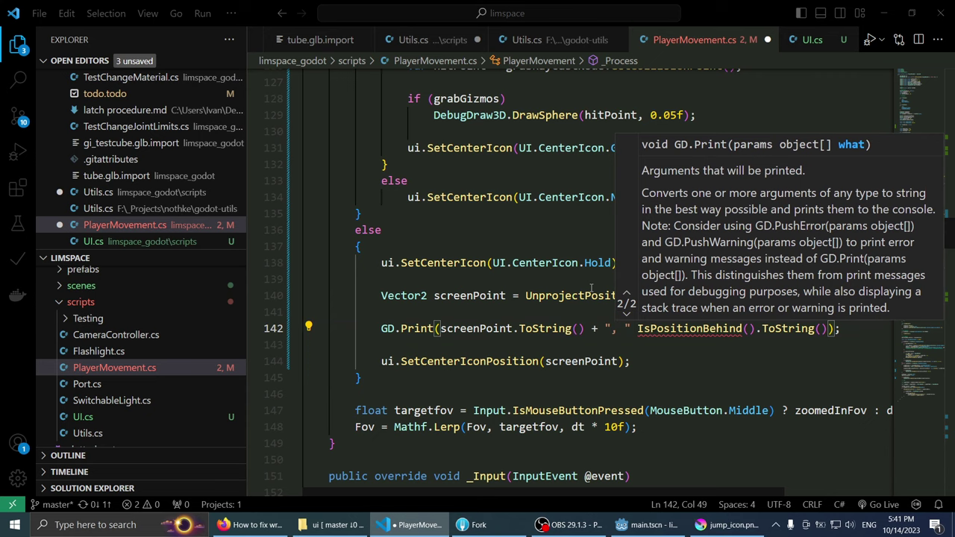
# Step: Pass grabJoint.GlobalPosition into IsPositionBehind and save the script
pyautogui.press('End')
pyautogui.press('Left')
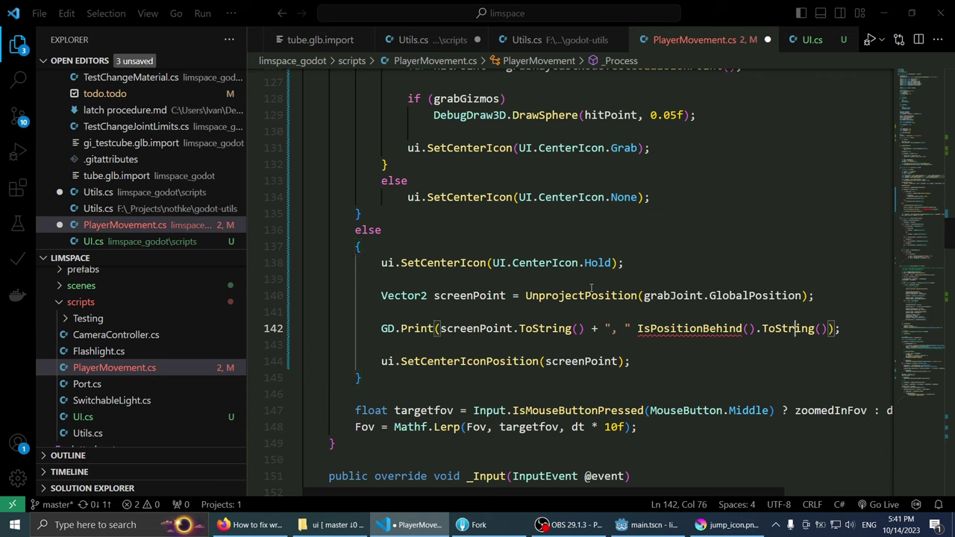
pyautogui.hotkey('ctrl', 'Left')
pyautogui.hotkey('ctrl', 'Left')
pyautogui.press('Right')
pyautogui.write('grab')
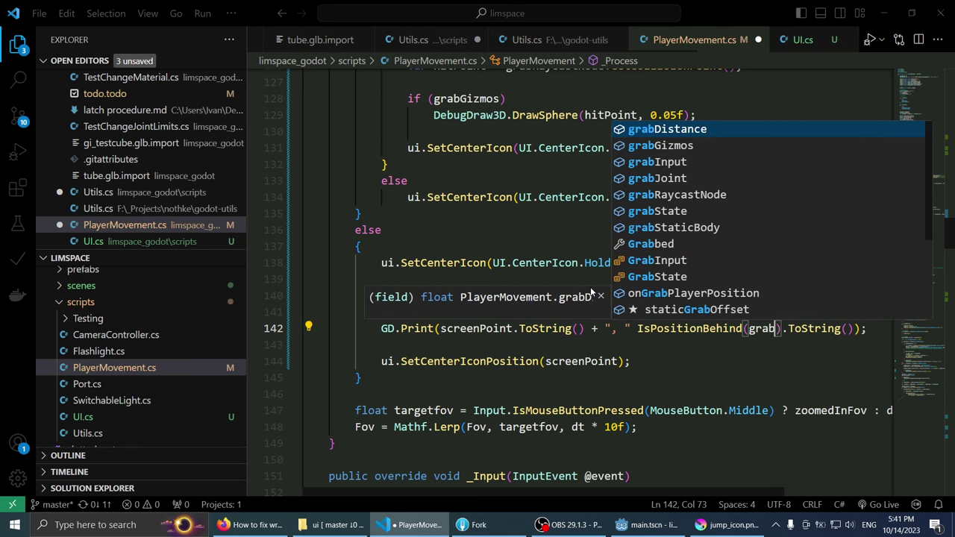
pyautogui.write('Joint.po')
pyautogui.press('BackSpace')
pyautogui.press('BackSpace')
pyautogui.write('glo')
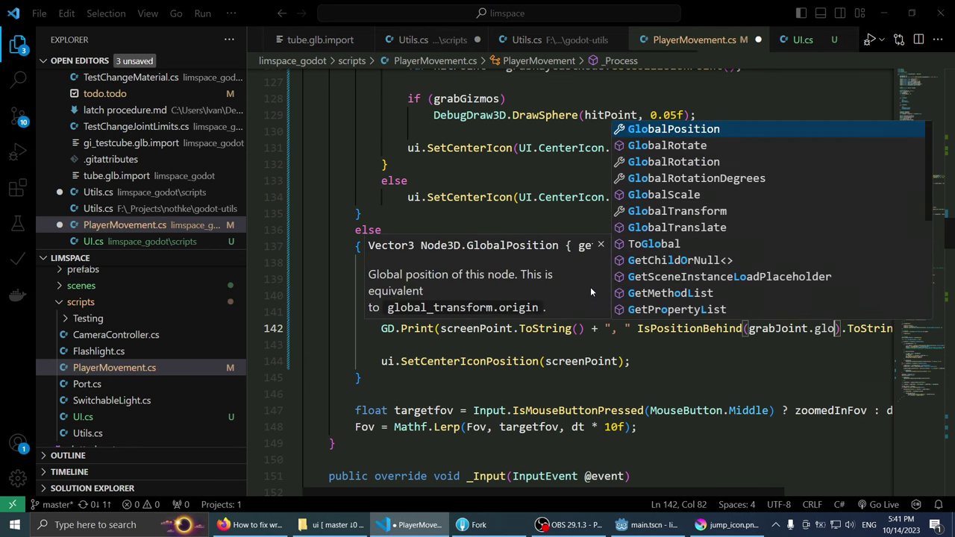
pyautogui.write('ba')
pyautogui.press('Tab')
pyautogui.press('End')
pyautogui.hotkey('ctrl', 's')
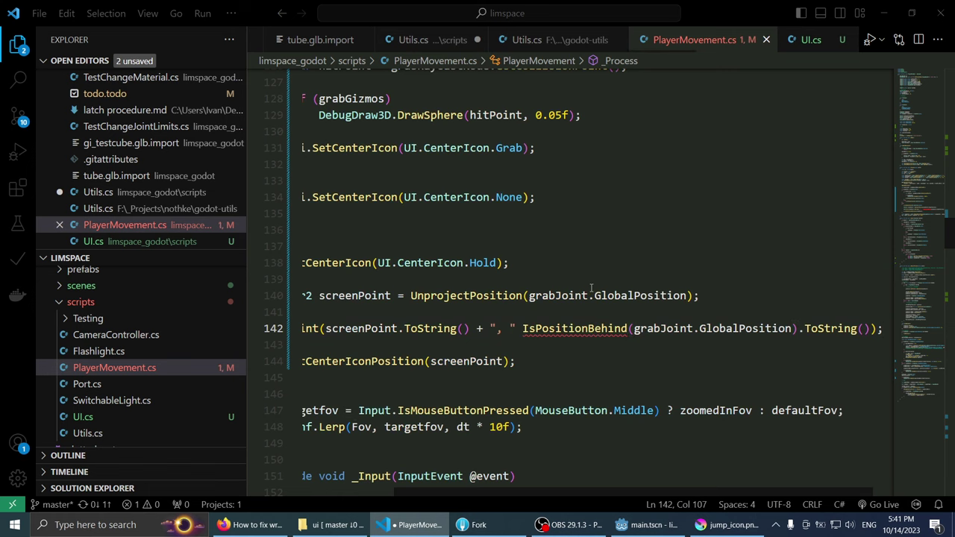
# Step: Fix the syntax error by adding the missing + before IsPositionBehind
pyautogui.keyDown('ctrl'); pyautogui.scroll(-2, 591, 288); pyautogui.keyUp('ctrl')
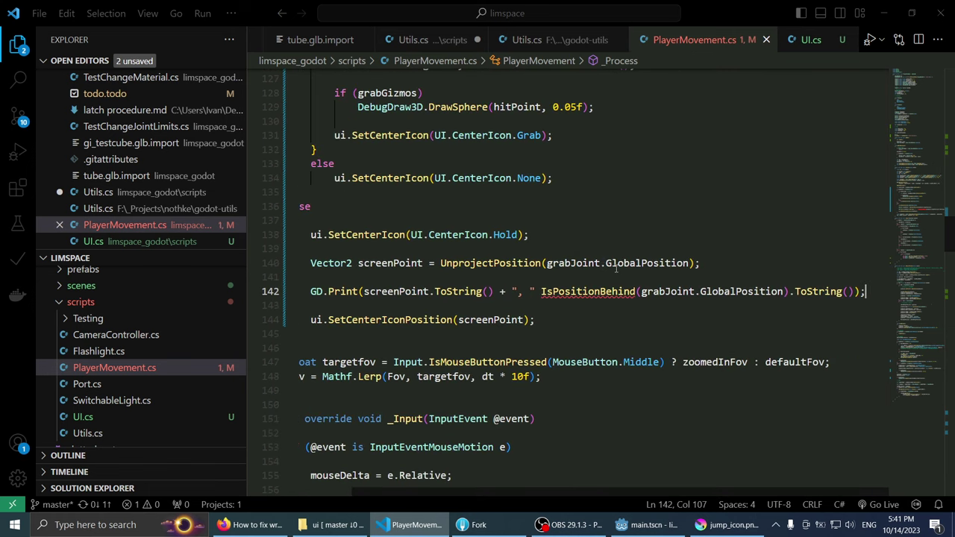
pyautogui.moveTo(590, 291)
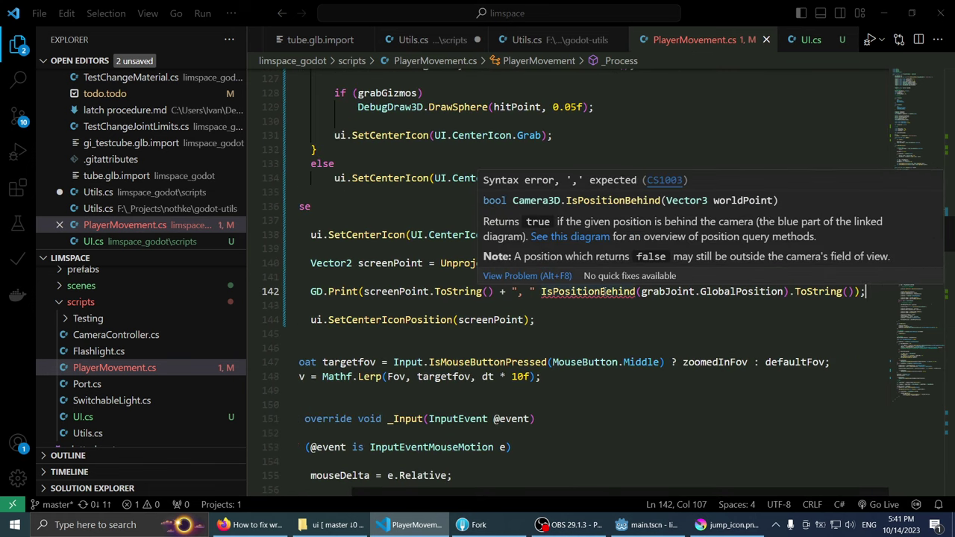
pyautogui.click(541, 292)
pyautogui.write('+')
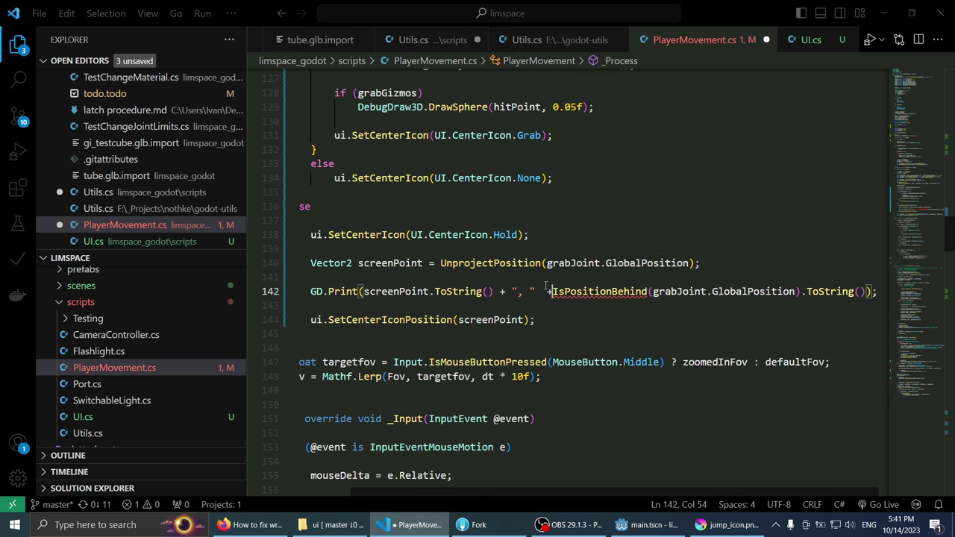
pyautogui.click(647, 524)
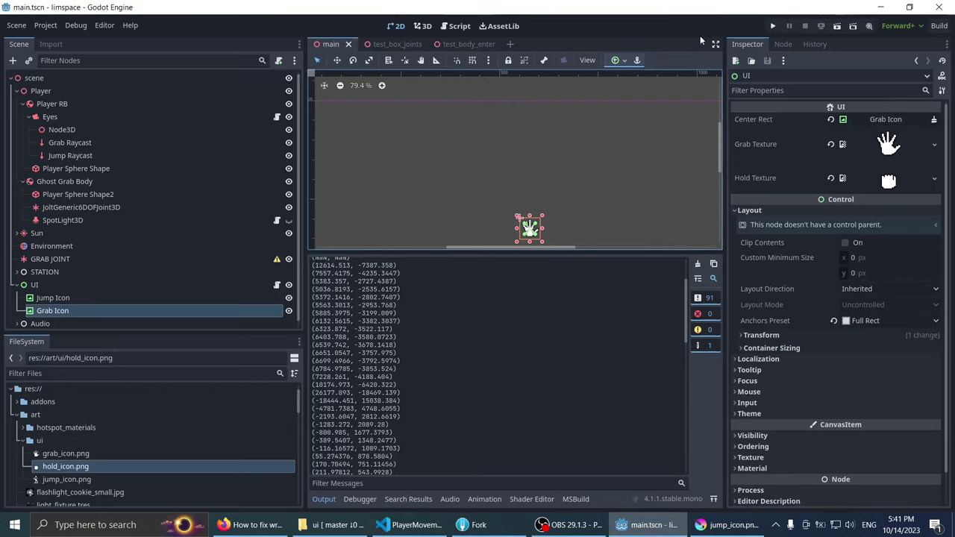
# Step: Run the project, quit the game, and glance at PlayerMovement.cs
pyautogui.click(773, 26)
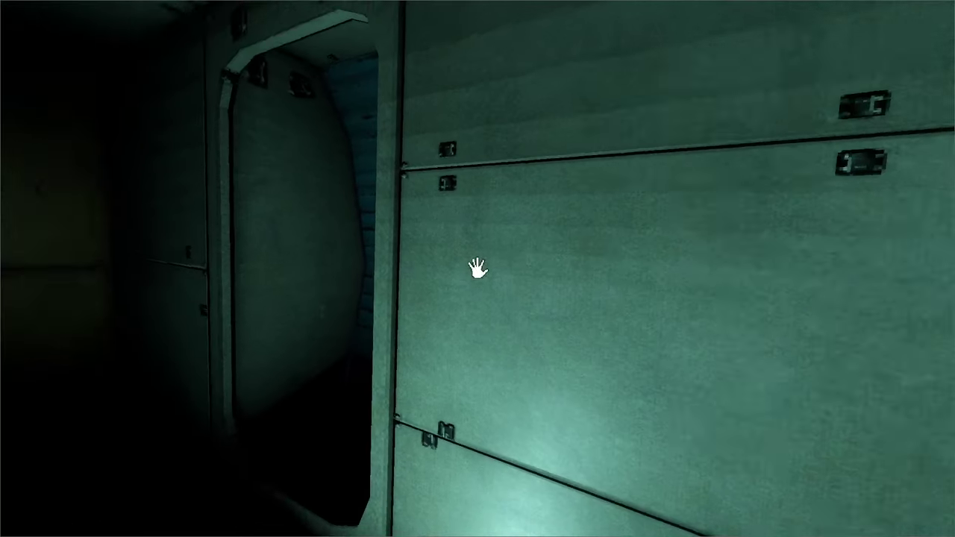
pyautogui.press('Escape')
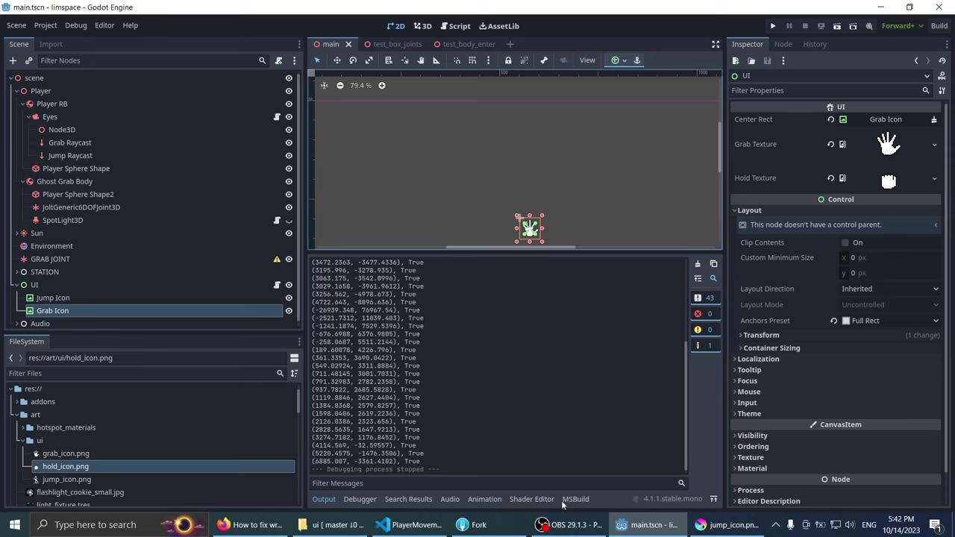
pyautogui.hotkey('alt', 'Tab')
pyautogui.hotkey('alt', 'Tab')
pyautogui.scroll(10, 417, 345)
pyautogui.scroll(-10, 422, 348)
# Step: Run the game again to test the grab icon and behind-camera prints, then stop it
pyautogui.click(638, 528)
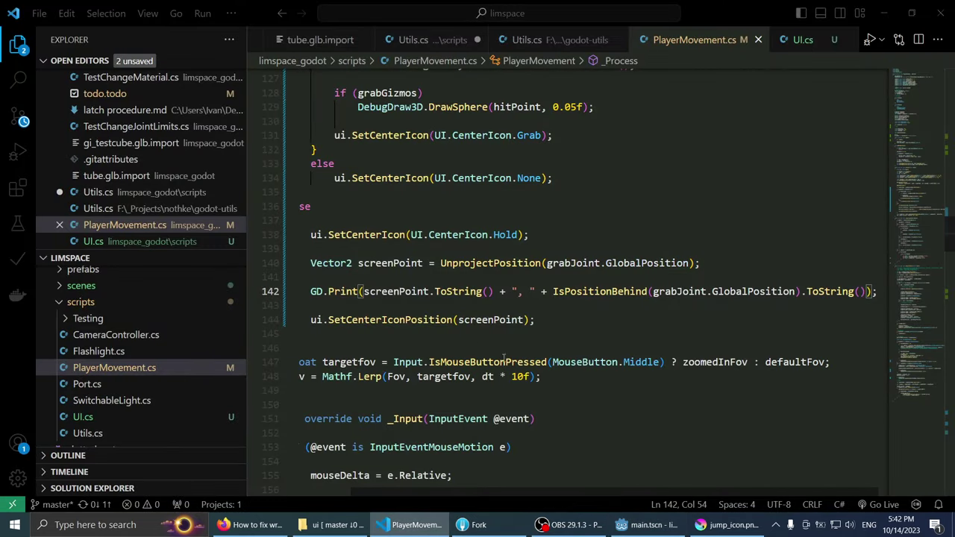
pyautogui.click(618, 518)
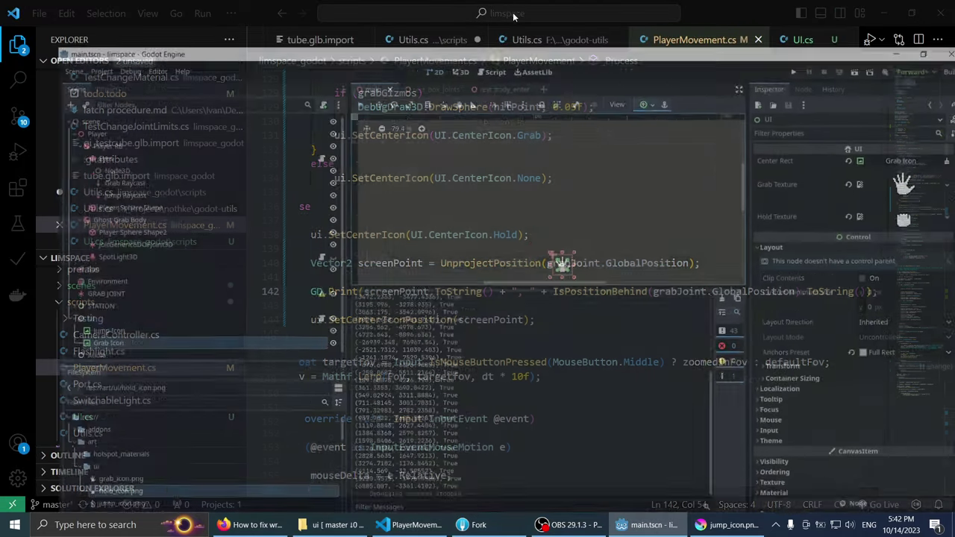
pyautogui.click(617, 525)
pyautogui.click(617, 525)
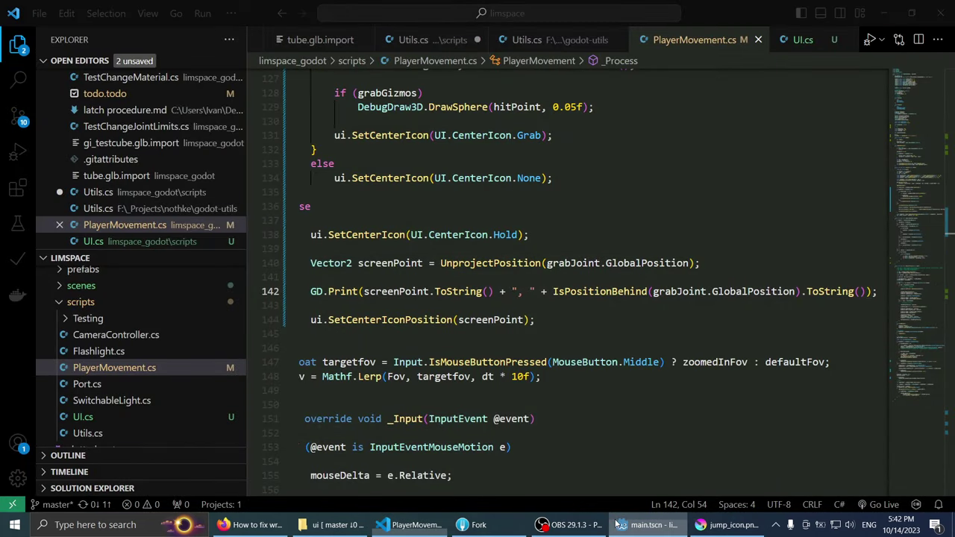
pyautogui.click(772, 26)
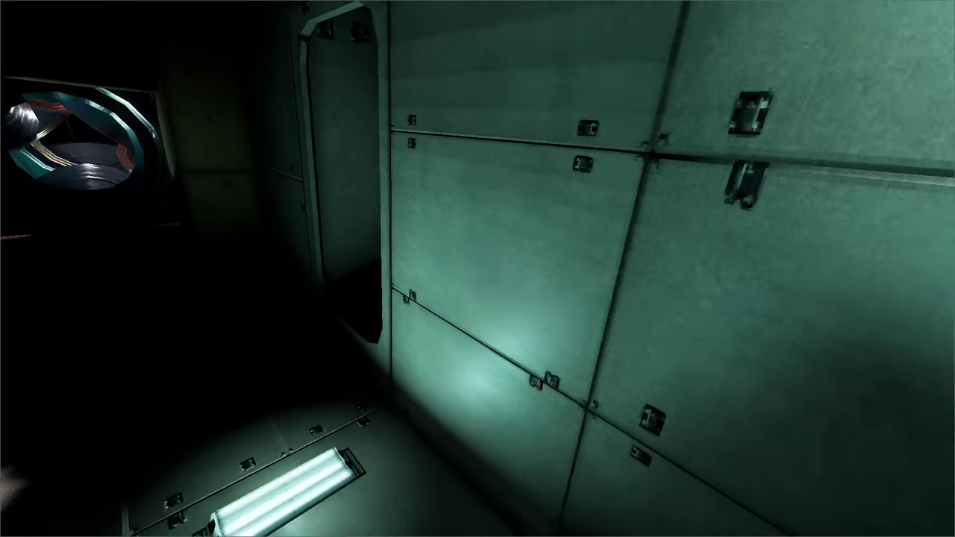
pyautogui.press('Escape')
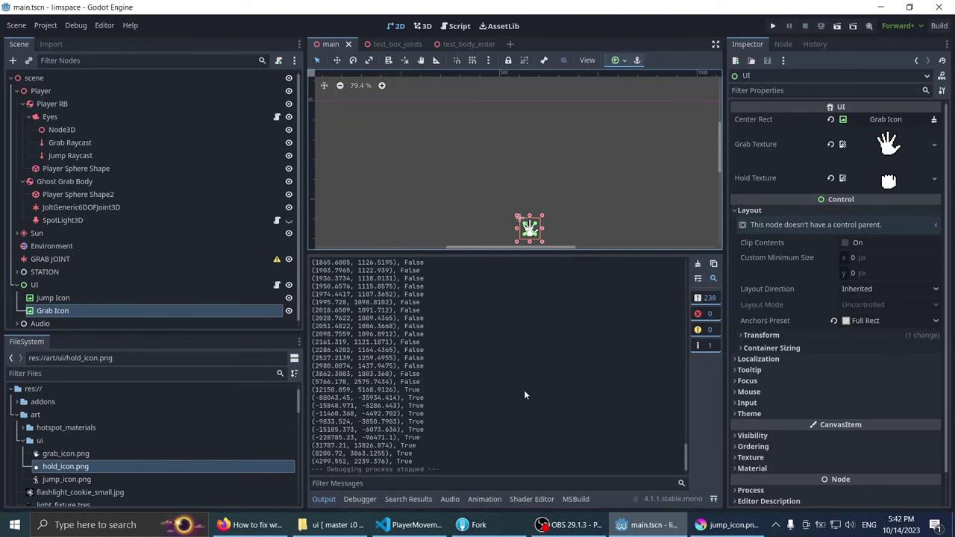
# Step: In PlayerMovement.cs, cut the hold-icon and screen-point lines 138–144 out of _Process's else branch
pyautogui.click(408, 525)
pyautogui.scroll(-5, 482, 290)
pyautogui.scroll(6, 482, 291)
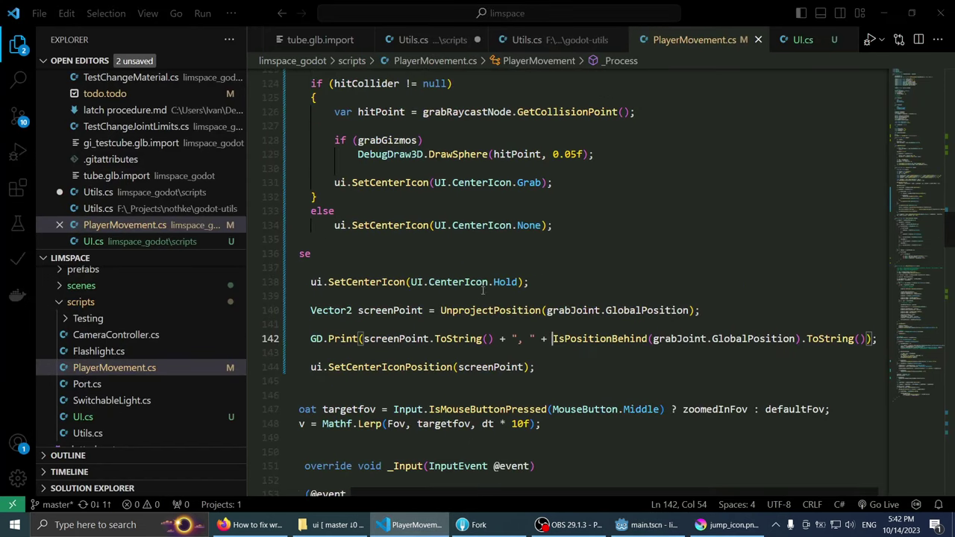
pyautogui.hscroll(-2, 493, 491)
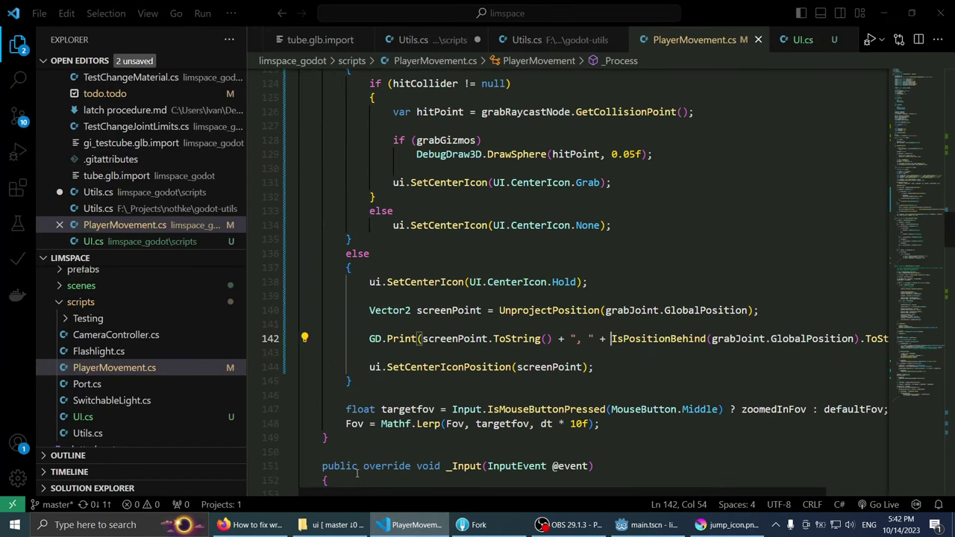
pyautogui.moveTo(431, 358); pyautogui.dragTo(425, 295)
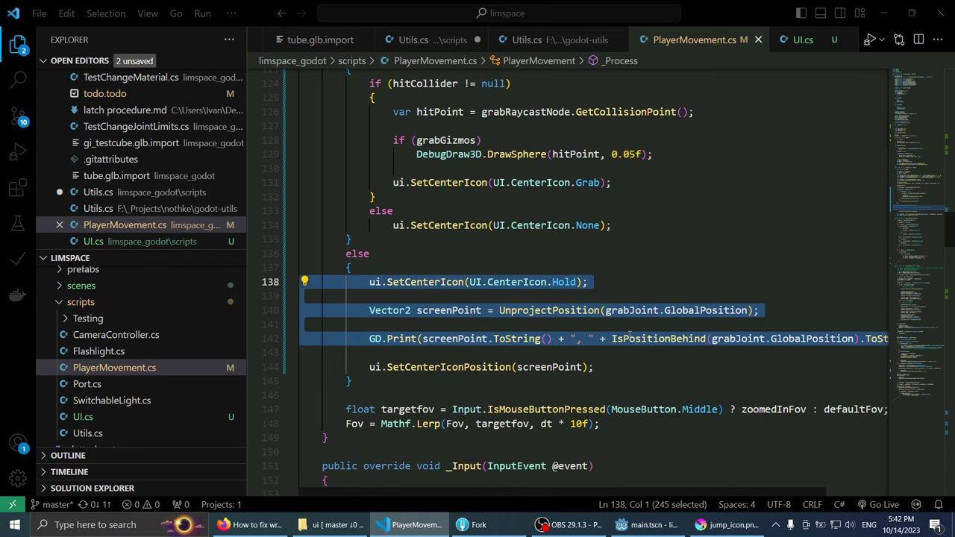
pyautogui.moveTo(594, 367); pyautogui.dragTo(303, 282)
pyautogui.hotkey('ctrl', 'c')
pyautogui.press('Delete')
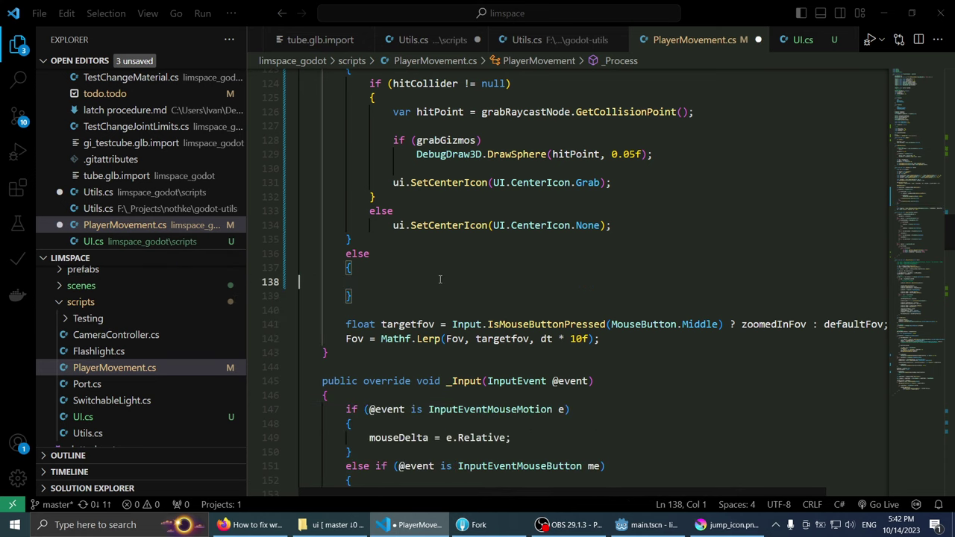
# Step: Paste the block on a new line after the DrawSphere call in the GrabbedStaticBody branch
pyautogui.scroll(-10, 440, 279)
pyautogui.scroll(-15, 436, 291)
pyautogui.scroll(-11, 432, 302)
pyautogui.scroll(-3, 428, 314)
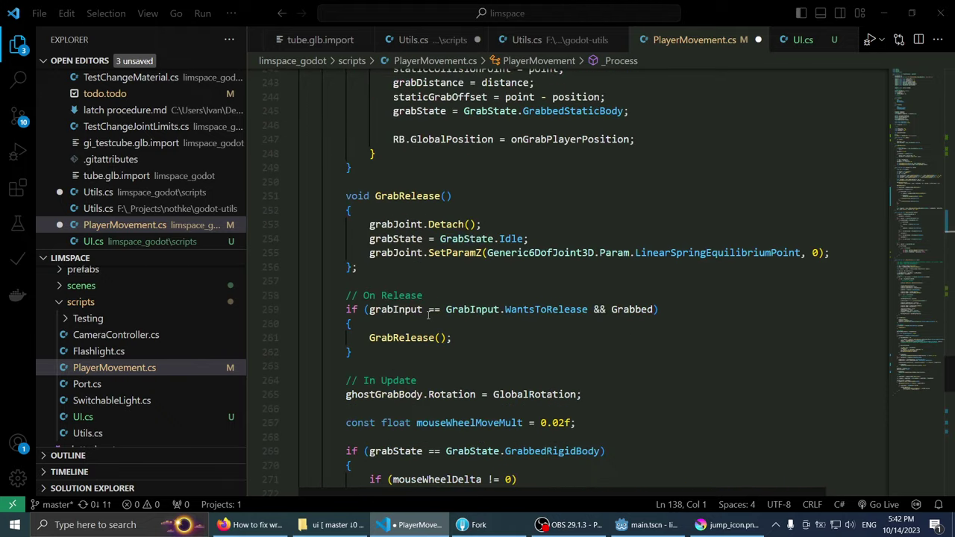
pyautogui.scroll(4, 429, 314)
pyautogui.scroll(1, 440, 321)
pyautogui.scroll(-6, 453, 337)
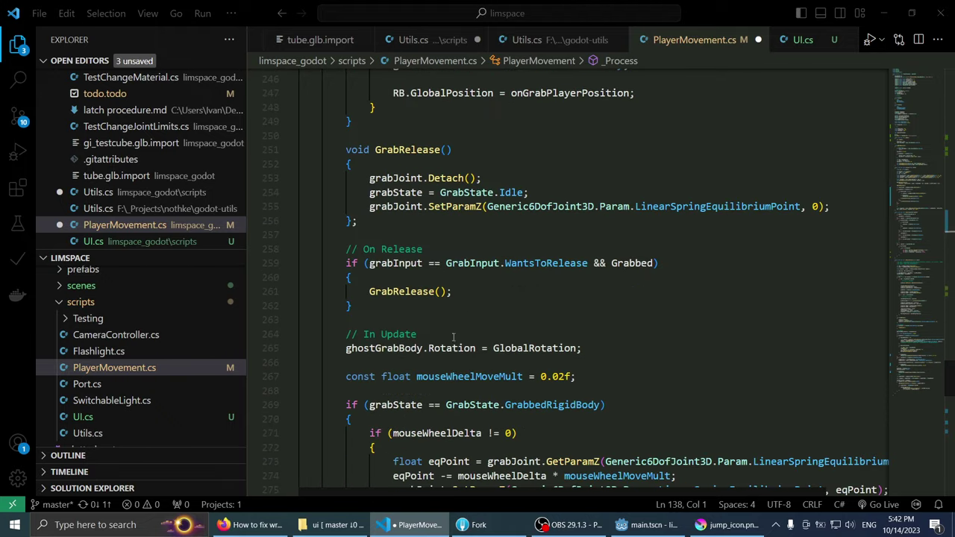
pyautogui.scroll(-8, 453, 337)
pyautogui.scroll(-8, 459, 336)
pyautogui.scroll(-4, 466, 334)
pyautogui.scroll(6, 474, 331)
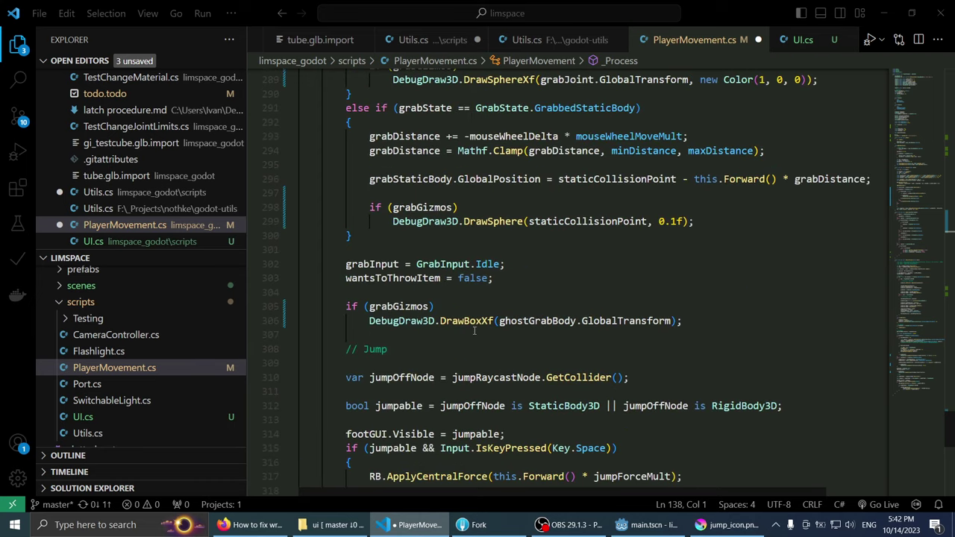
pyautogui.scroll(2, 474, 331)
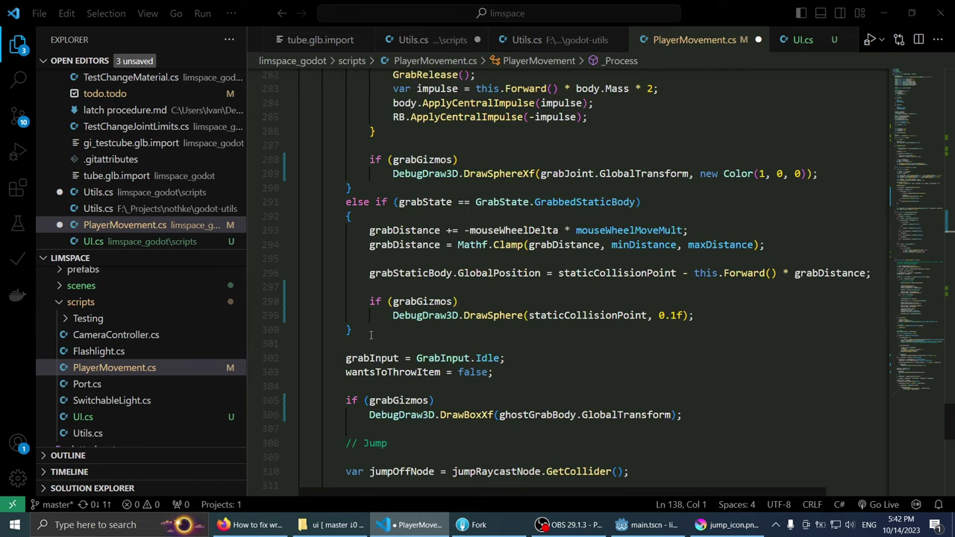
pyautogui.scroll(1, 370, 335)
pyautogui.scroll(3, 370, 334)
pyautogui.scroll(-2, 370, 336)
pyautogui.click(720, 401)
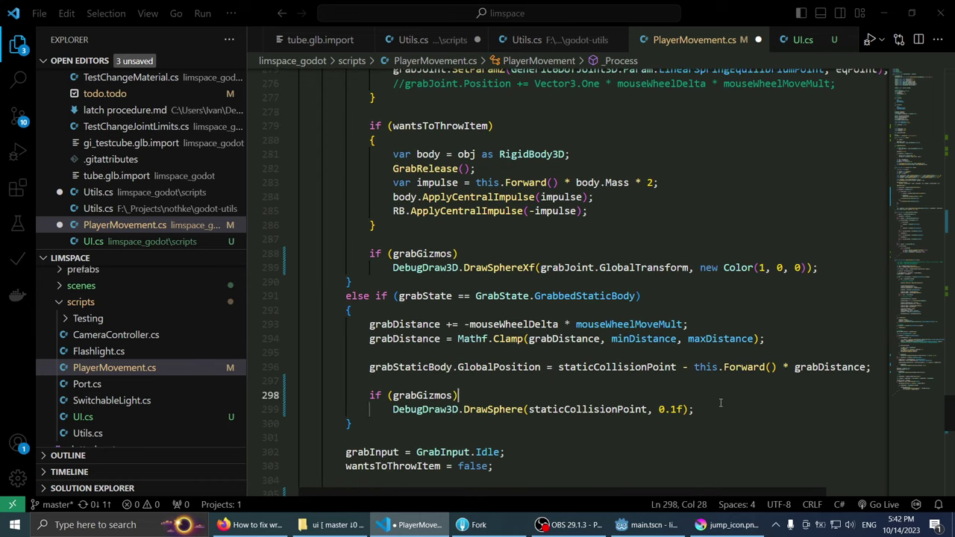
pyautogui.click(723, 409)
pyautogui.press('Return')
pyautogui.press('Return')
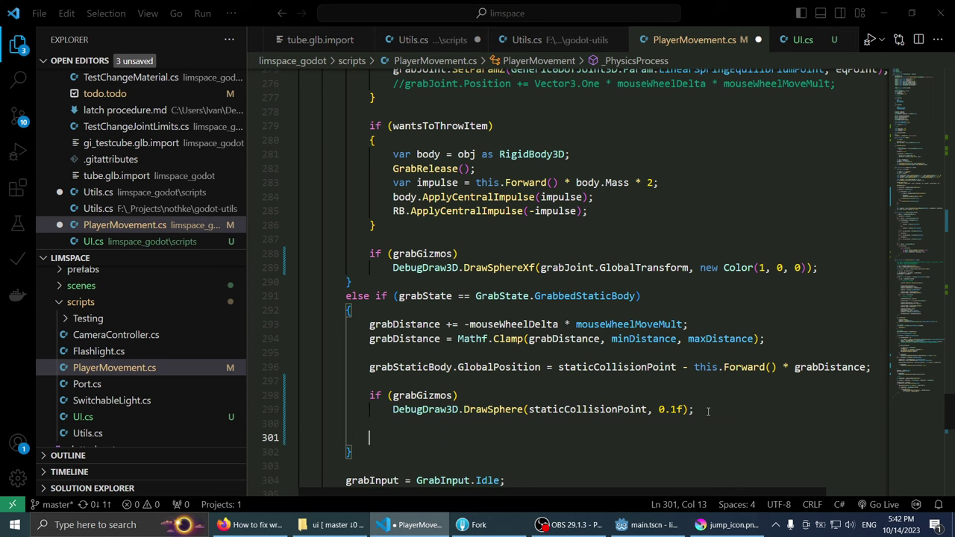
pyautogui.hotkey('ctrl', 'v')
# Step: Undo the move so the hold-icon block returns to _Process's else branch
pyautogui.scroll(-2, 590, 336)
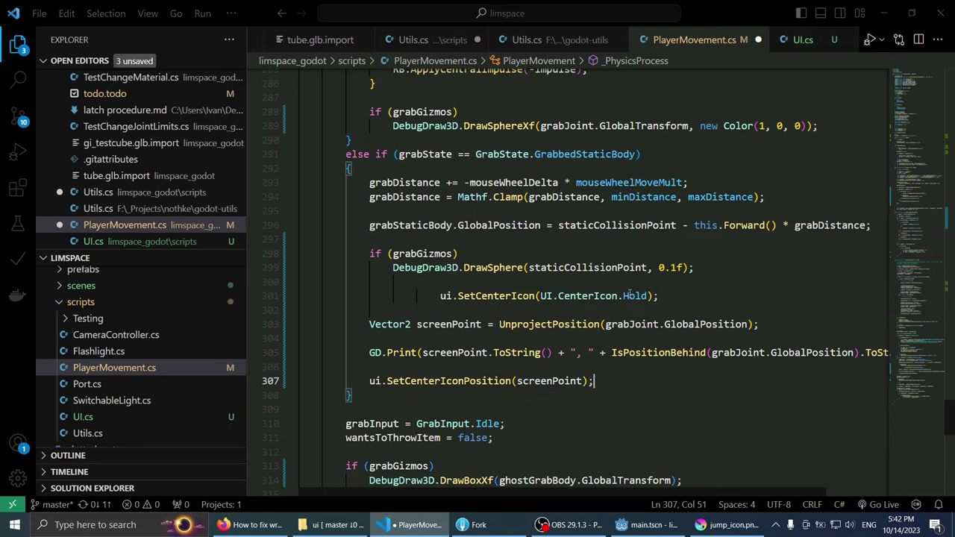
pyautogui.doubleClick(586, 267)
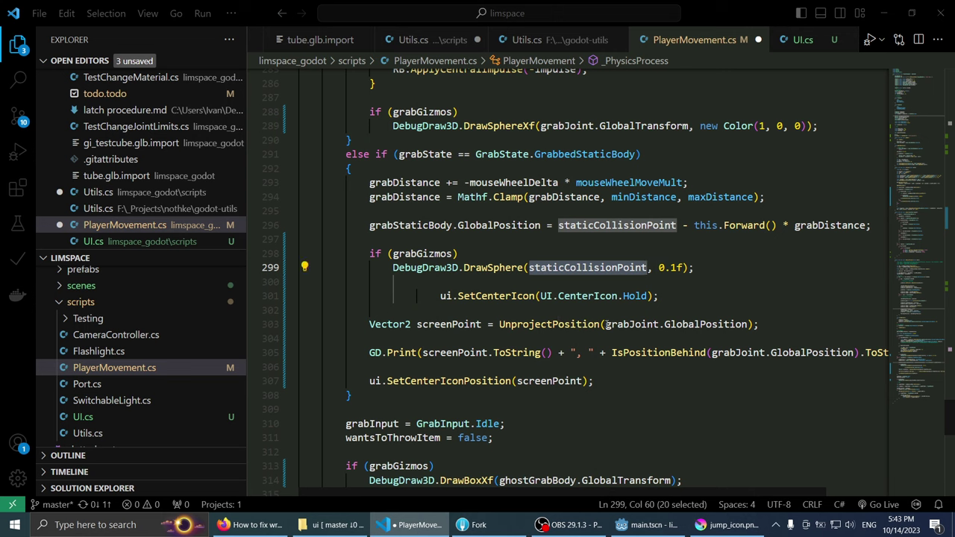
pyautogui.hotkey('ctrl', 'z')
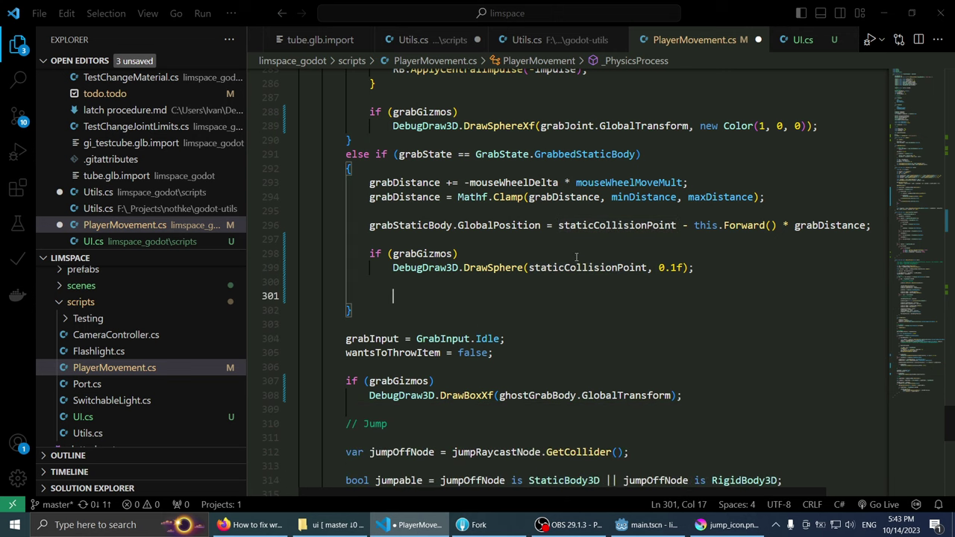
pyautogui.hotkey('ctrl', 'z')
pyautogui.press('Return')
pyautogui.hotkey('ctrl', 'z')
pyautogui.hotkey('ctrl', 'z')
pyautogui.hotkey('ctrl', 'z')
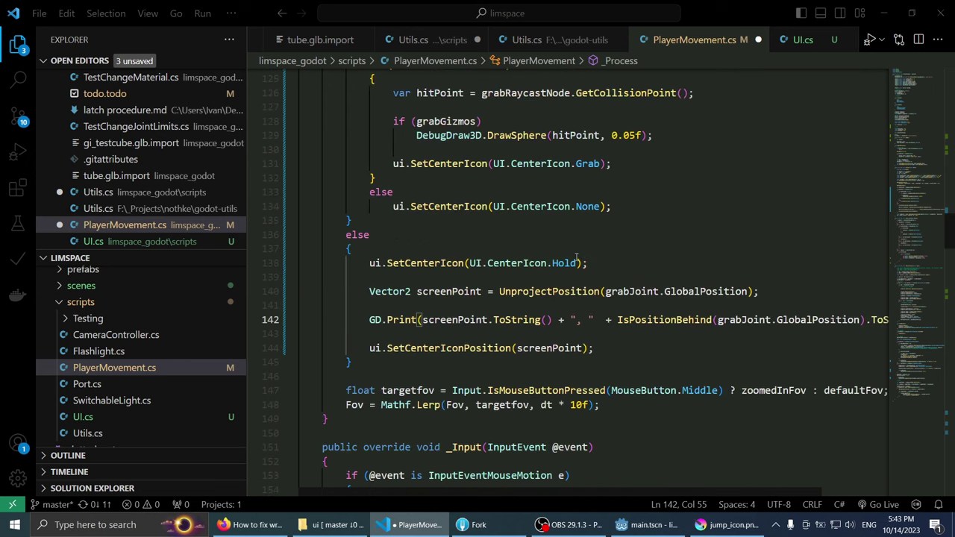
pyautogui.hotkey('ctrl', 'z')
pyautogui.hotkey('ctrl', 'z')
pyautogui.hotkey('ctrl', 'y')
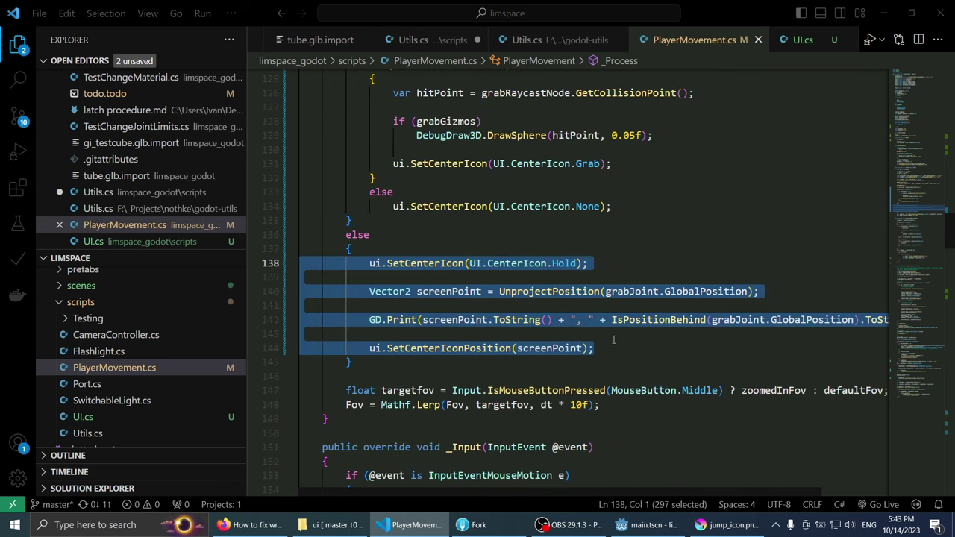
pyautogui.click(611, 338)
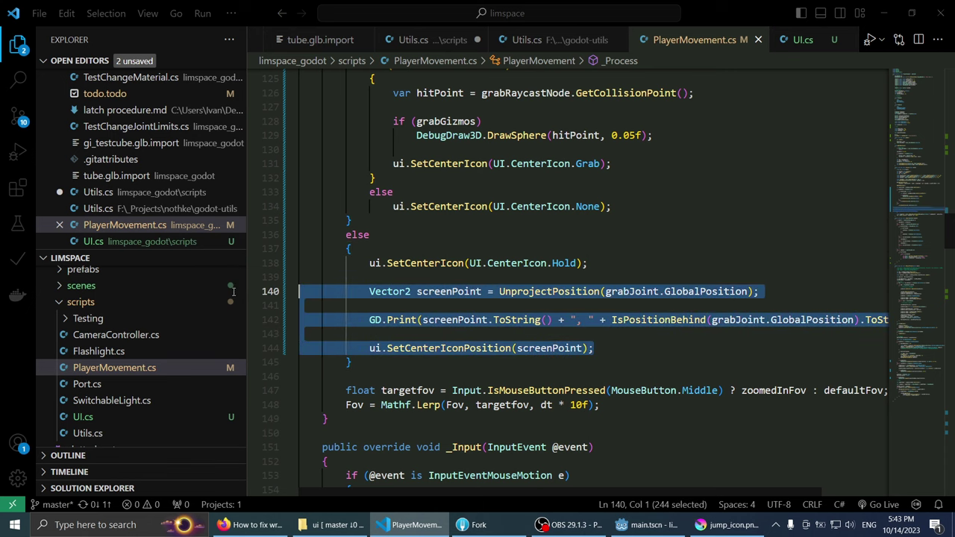
# Step: Comment out the GD.Print line in the else branch with //
pyautogui.click(369, 319)
pyautogui.write('//')
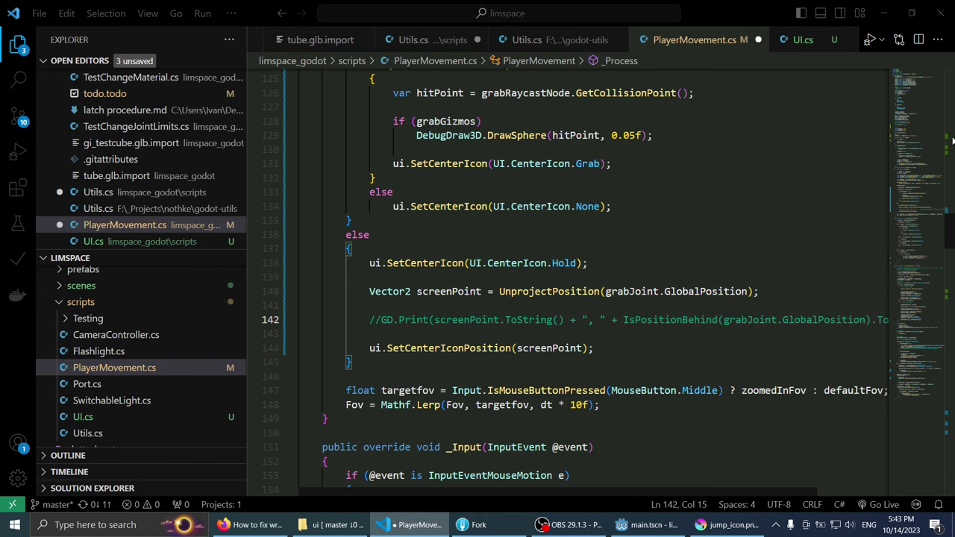
pyautogui.moveTo(922, 195)
pyautogui.mouseDown()
pyautogui.moveTo(916, 325)
pyautogui.moveTo(915, 311)
pyautogui.mouseUp()
pyautogui.scroll(1, 597, 291)
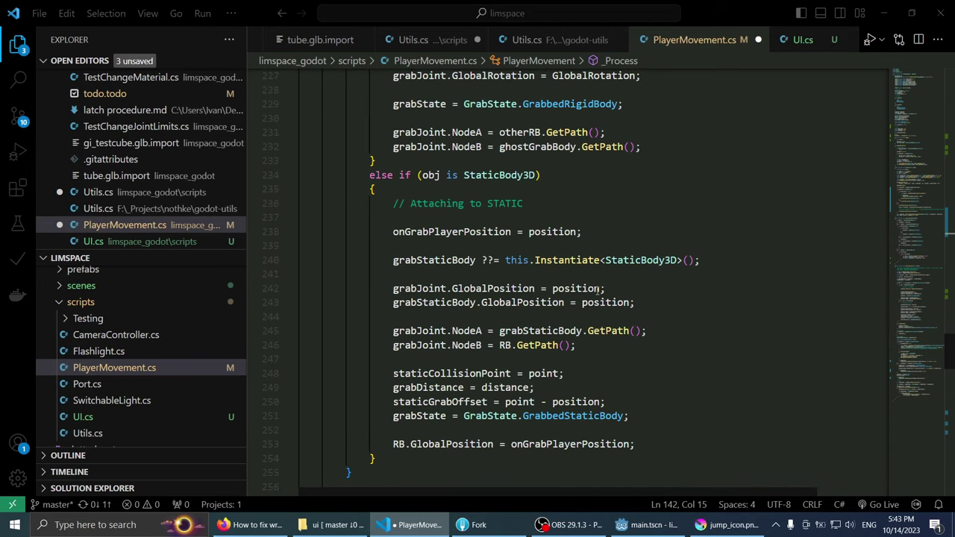
pyautogui.scroll(-14, 597, 291)
pyautogui.scroll(-4, 593, 295)
pyautogui.scroll(-5, 593, 295)
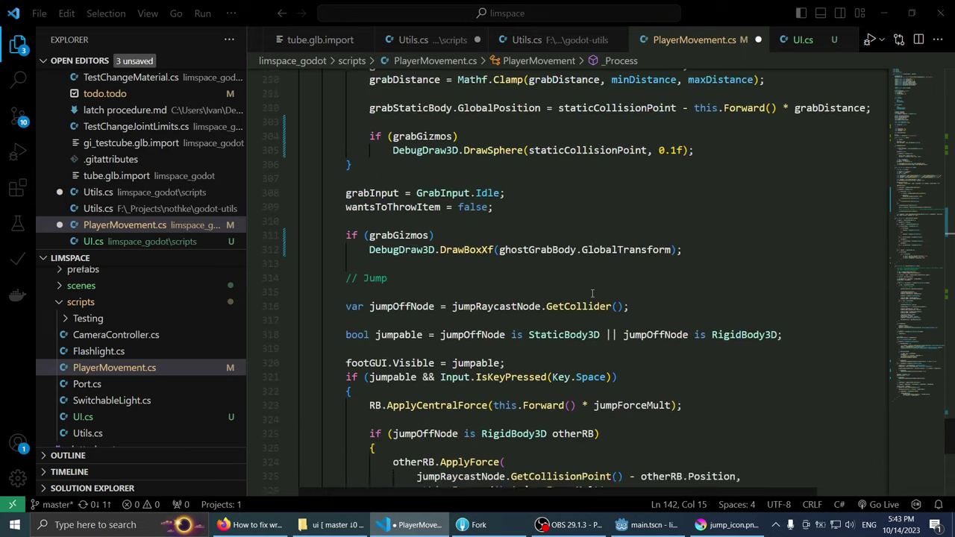
pyautogui.scroll(-5, 593, 295)
pyautogui.scroll(10, 634, 321)
pyautogui.scroll(2, 672, 341)
# Step: Start a new line after the static branch's DrawSphere call, typing then deleting staticCollisionPoint
pyautogui.click(735, 384)
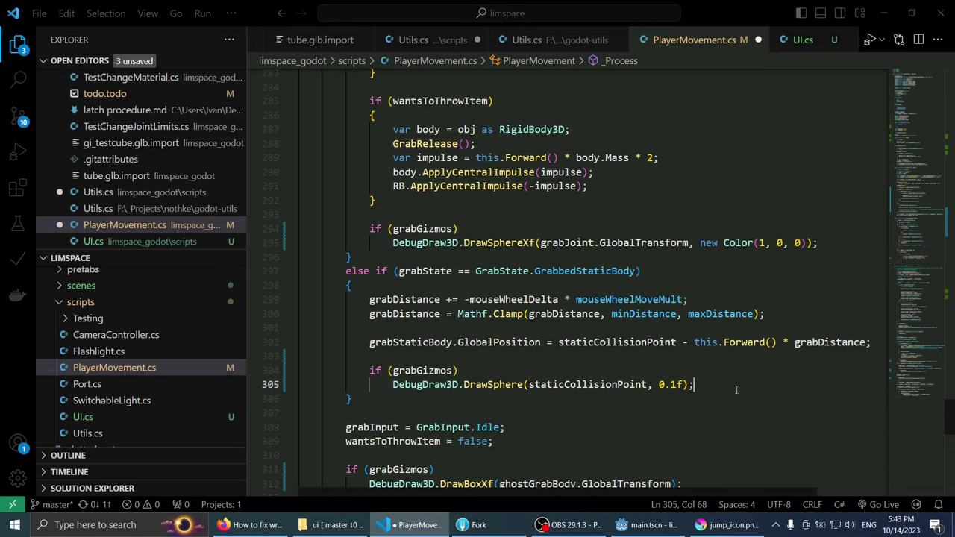
pyautogui.press('Return')
pyautogui.press('Return')
pyautogui.write('staticCollisionPoint')
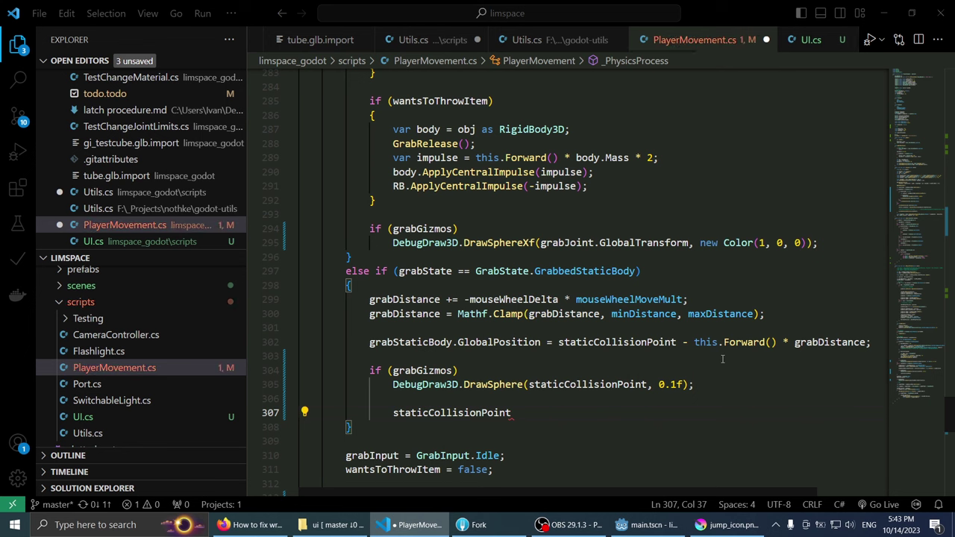
pyautogui.hotkey('ctrl', 'BackSpace')
# Step: Remove blank lines 141 and 143 between the screen-point statements in _Process
pyautogui.scroll(1, 928, 244)
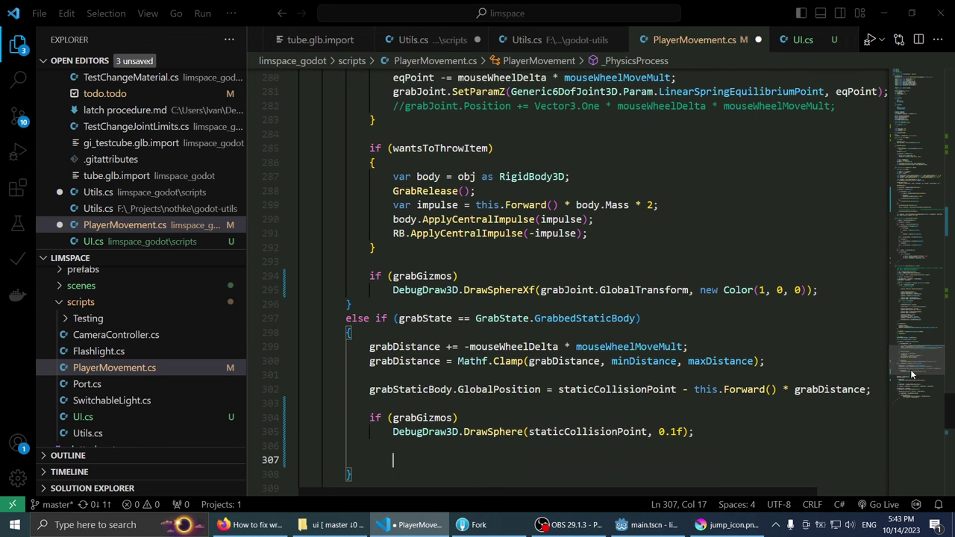
pyautogui.moveTo(929, 243); pyautogui.dragTo(885, 222)
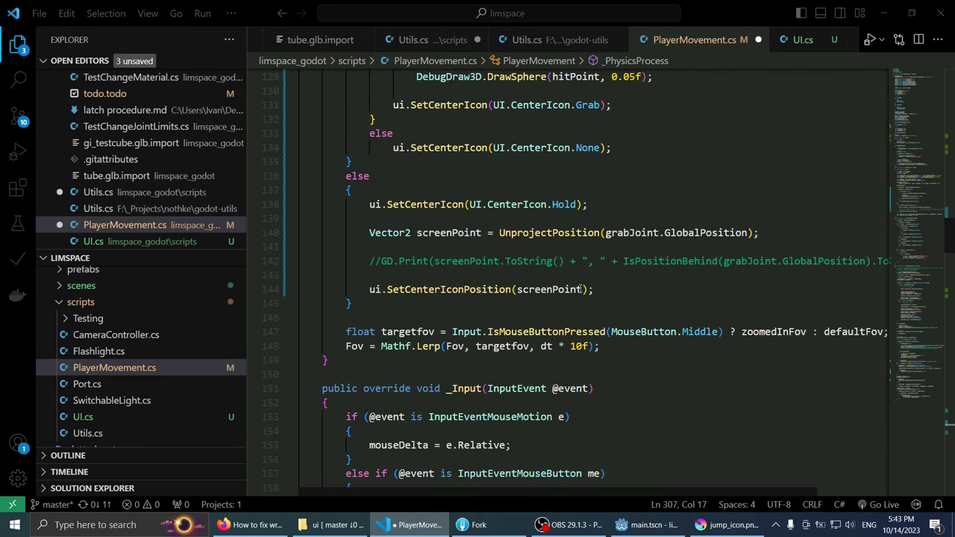
pyautogui.moveTo(596, 290); pyautogui.dragTo(313, 232)
pyautogui.click(473, 247)
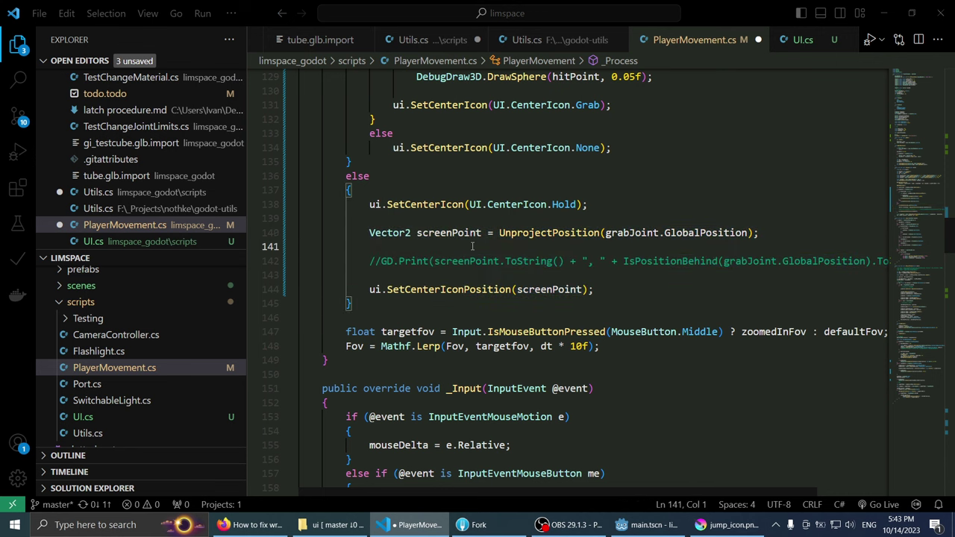
pyautogui.press('Delete')
pyautogui.press('Down')
pyautogui.press('Delete')
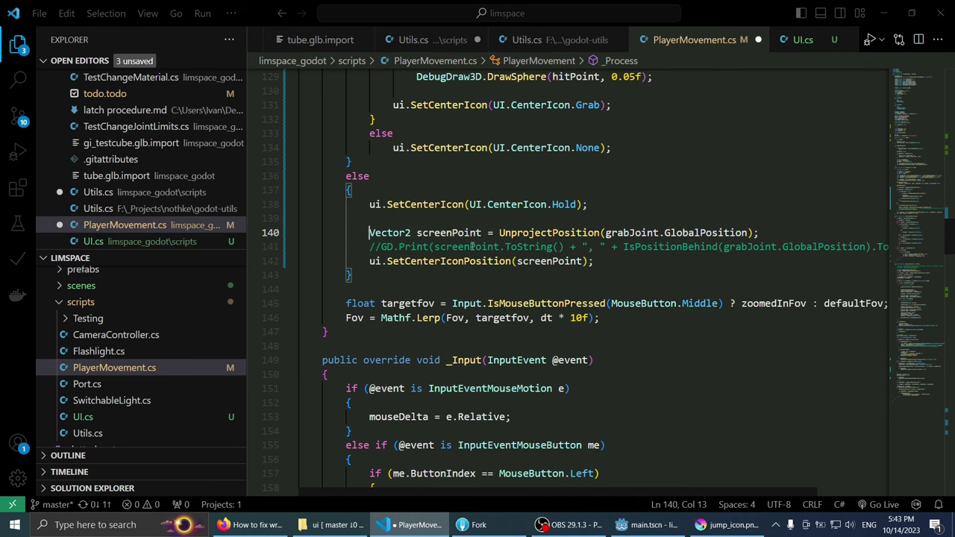
# Step: Copy the three screen-point lines into the GrabbedStaticBody branch at line 305 and save
pyautogui.hotkey('shift', 'End')
pyautogui.hotkey('shift', 'Down')
pyautogui.hotkey('shift', 'Down')
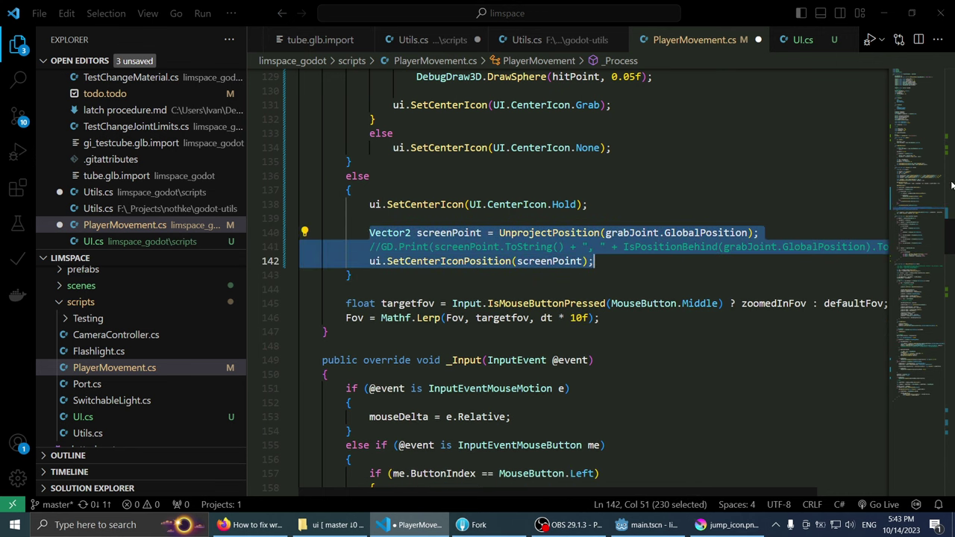
pyautogui.moveTo(918, 211); pyautogui.dragTo(913, 376)
pyautogui.click(469, 333)
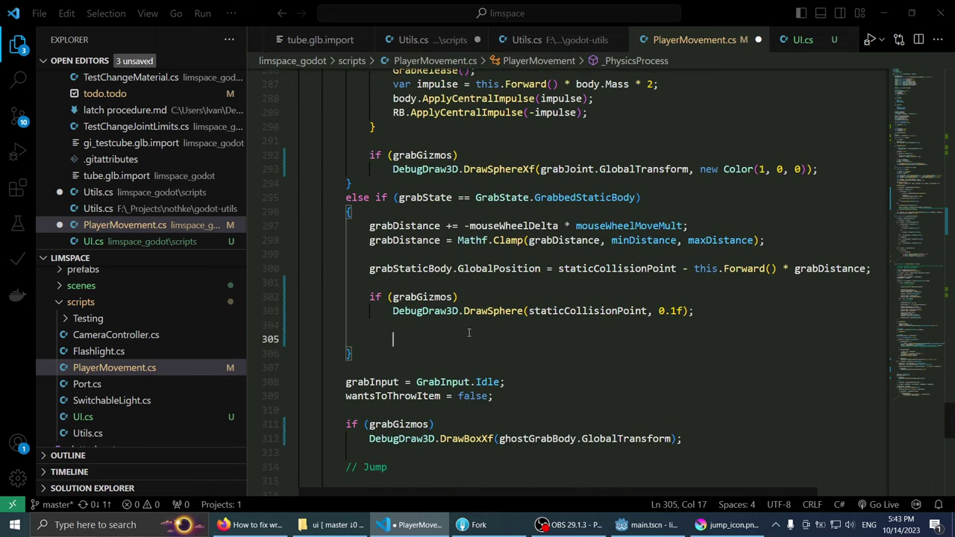
pyautogui.hotkey('ctrl', 'v')
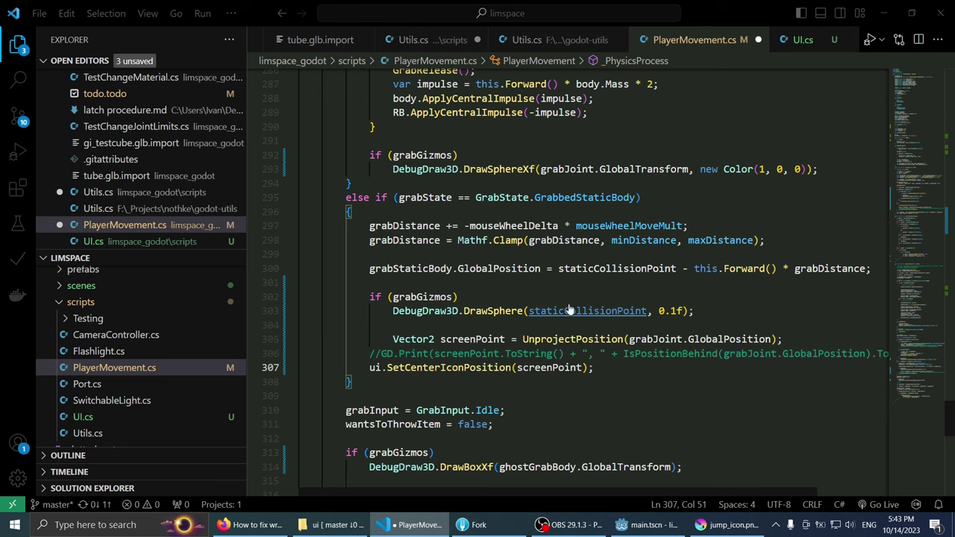
pyautogui.hotkey('ctrl', 's')
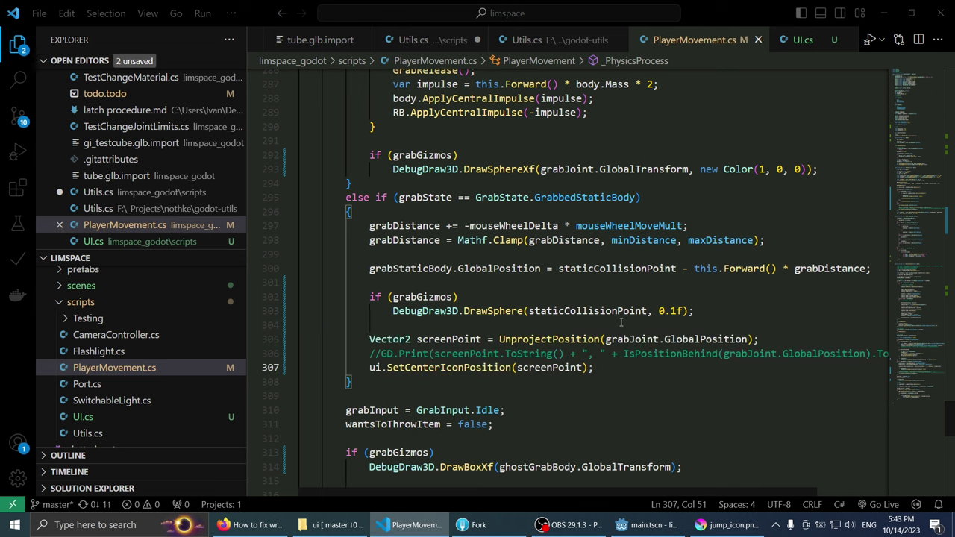
# Step: Replace both grabJoint.GlobalPosition arguments with staticCollisionPoint, uncomment GD.Print, and save
pyautogui.doubleClick(580, 311)
pyautogui.hotkey('ctrl', 'c')
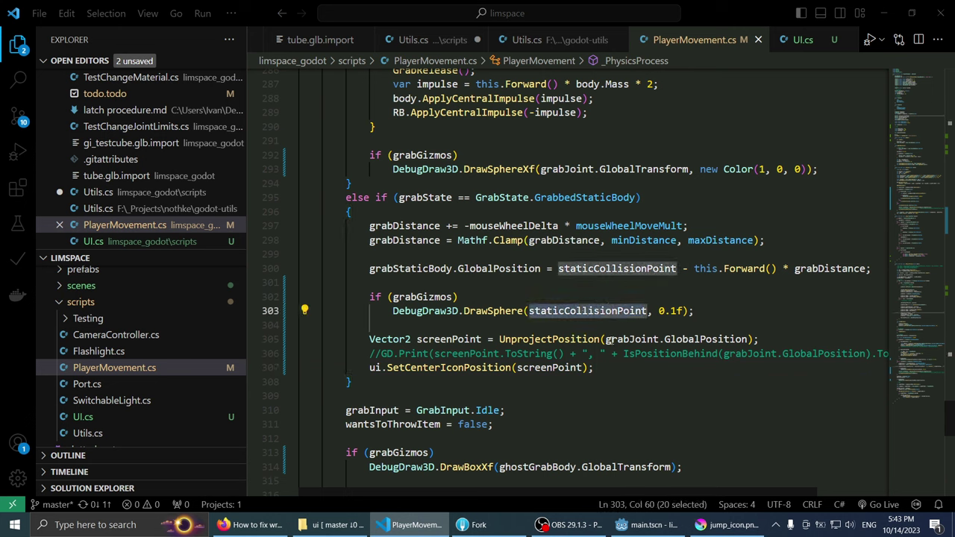
pyautogui.moveTo(606, 339); pyautogui.dragTo(747, 339)
pyautogui.hotkey('ctrl', 'v')
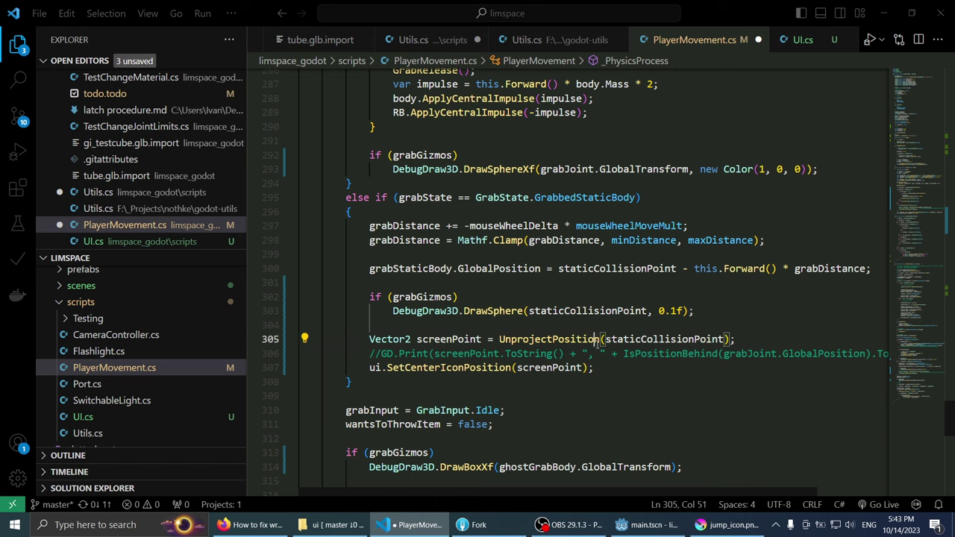
pyautogui.click(594, 353)
pyautogui.hotkey('ctrl', '/')
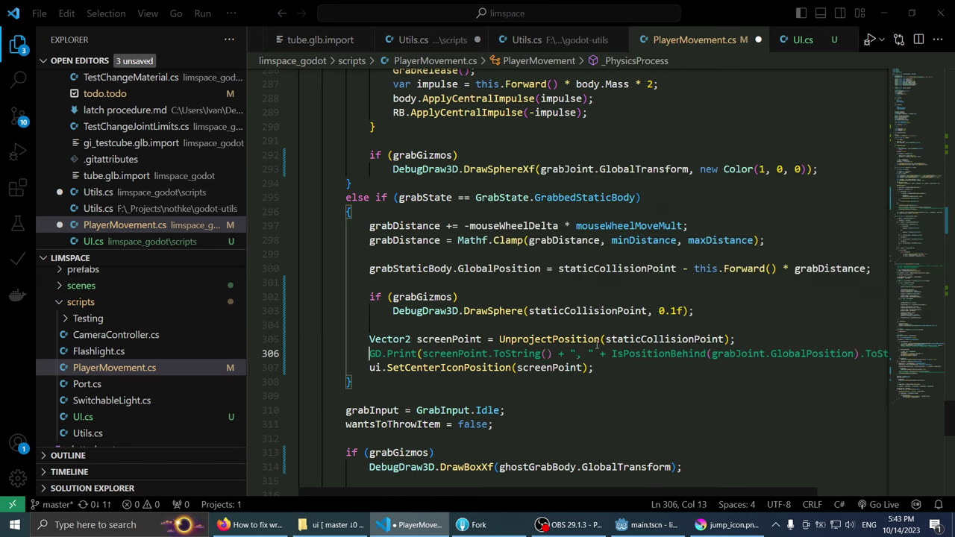
pyautogui.doubleClick(670, 339)
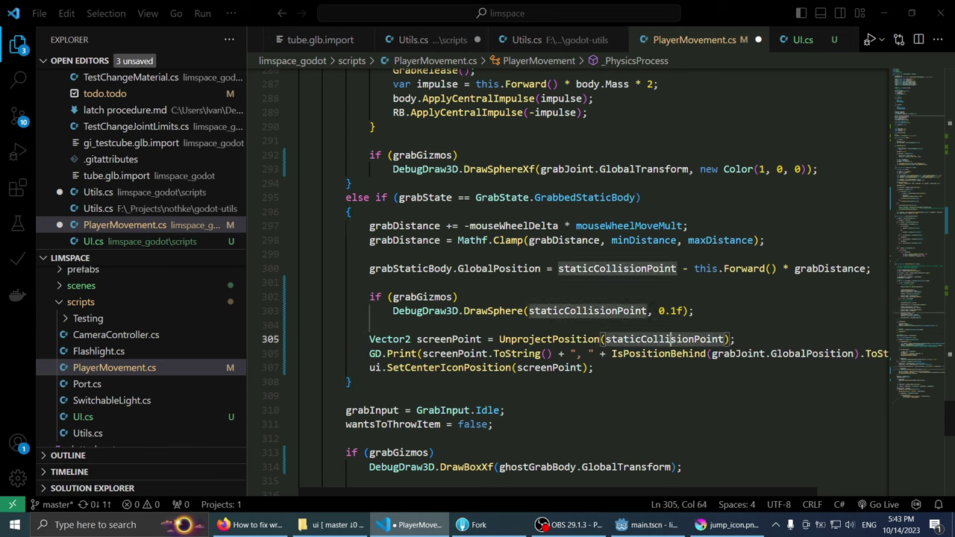
pyautogui.moveTo(710, 354); pyautogui.dragTo(853, 353)
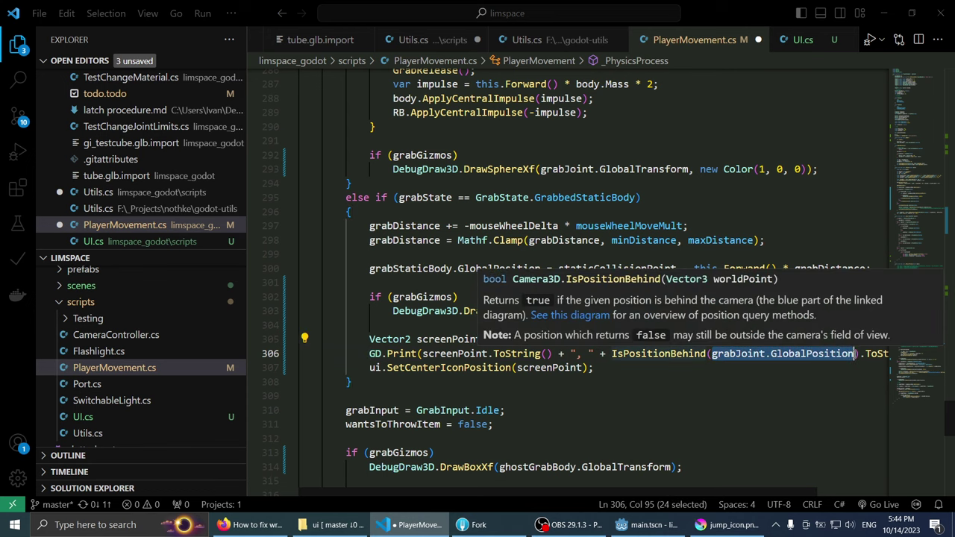
pyautogui.hotkey('ctrl', 'v')
pyautogui.hotkey('ctrl', 's')
pyautogui.click(752, 341)
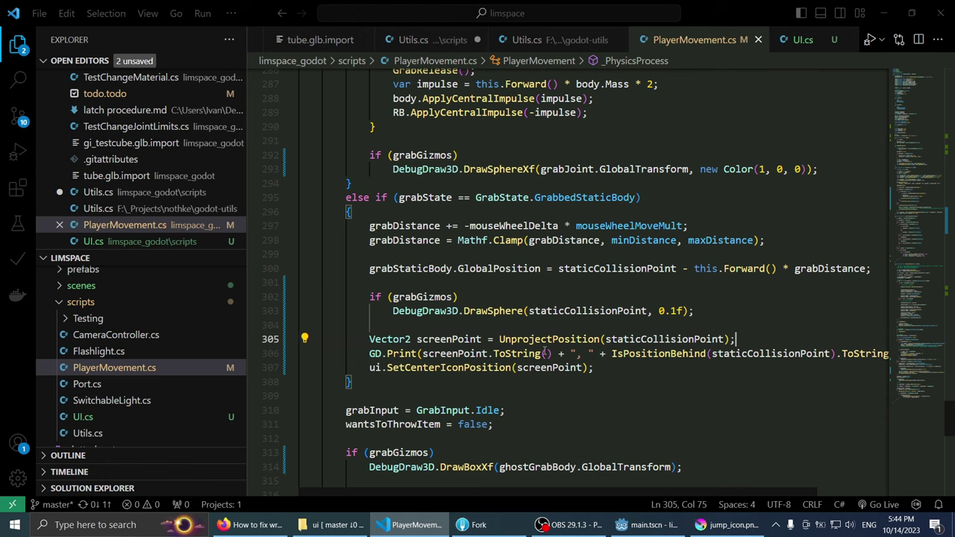
pyautogui.hotkey('alt', 'Tab')
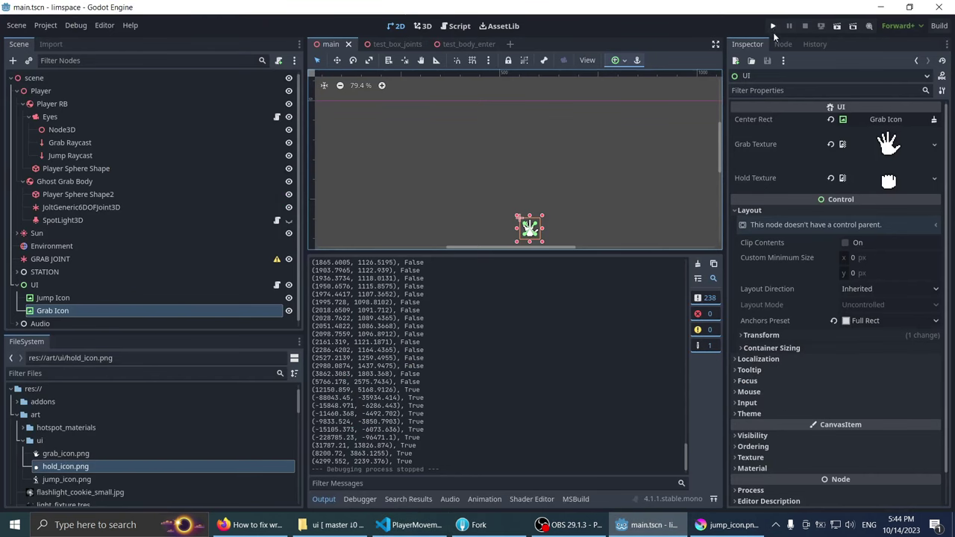
# Step: Run the game, stop it, and scroll through the Output panel's screen-point logs
pyautogui.click(773, 26)
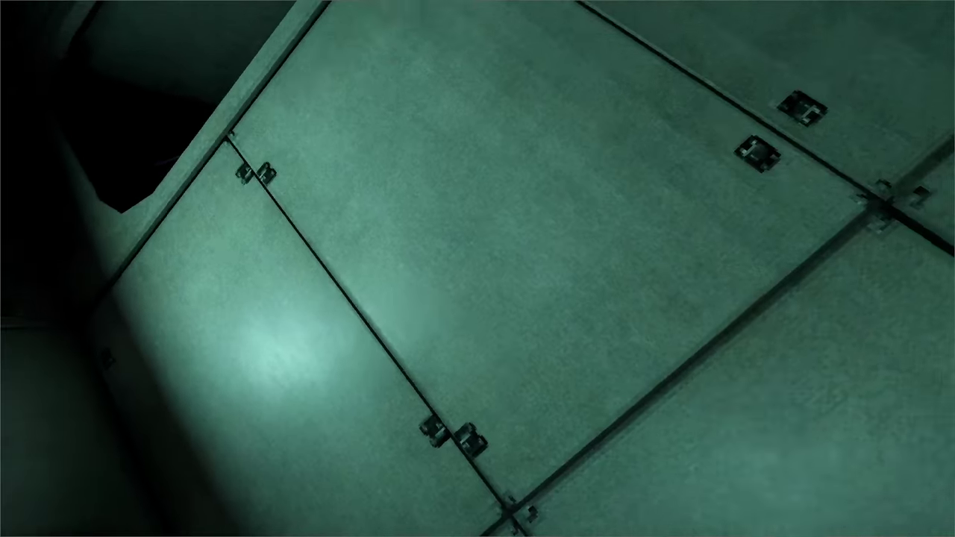
pyautogui.press('Escape')
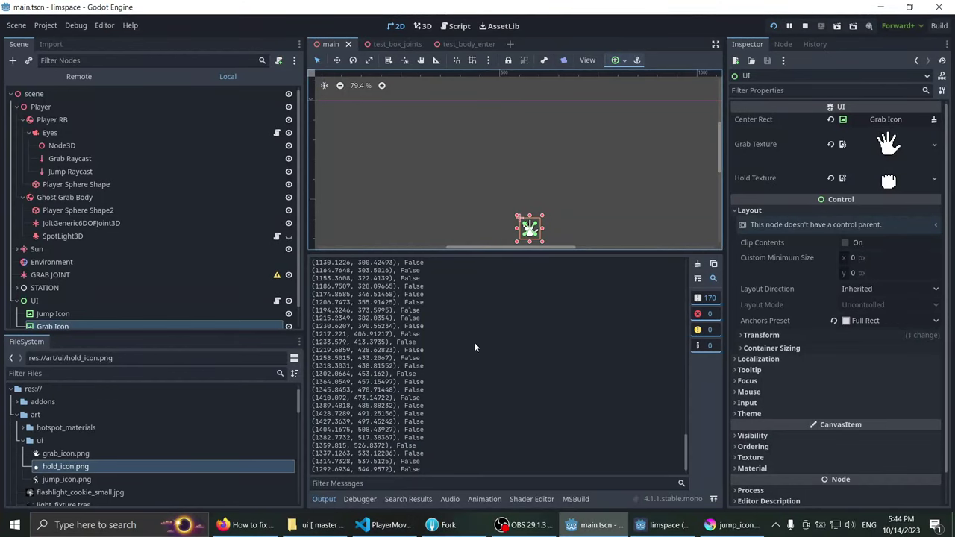
pyautogui.scroll(3, 474, 345)
pyautogui.scroll(3, 476, 350)
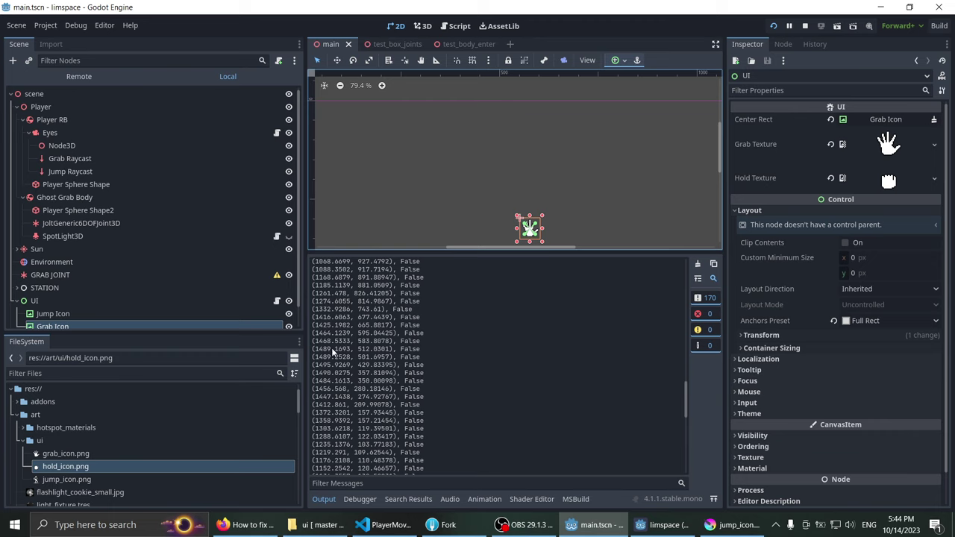
pyautogui.scroll(3, 333, 351)
pyautogui.scroll(3, 337, 351)
pyautogui.scroll(3, 337, 351)
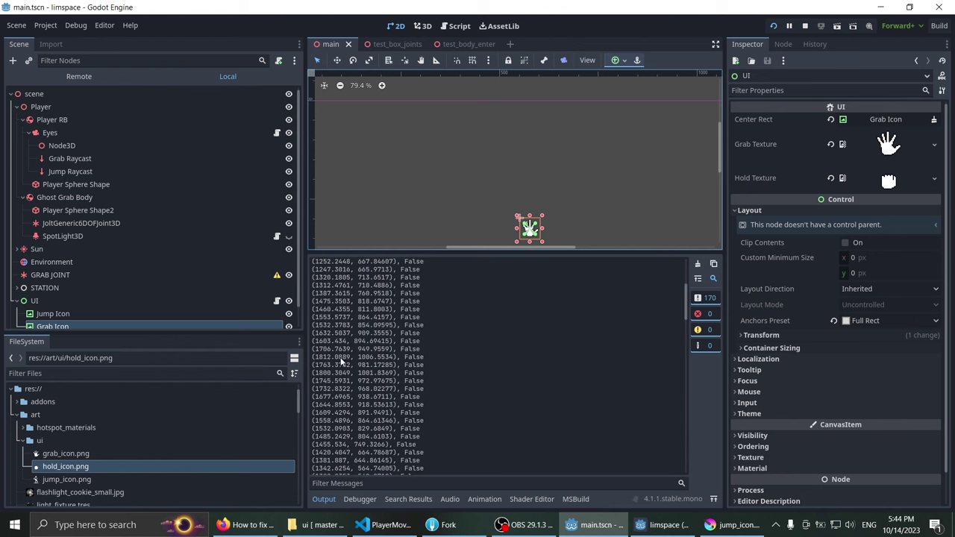
pyautogui.scroll(3, 357, 365)
pyautogui.scroll(3, 357, 365)
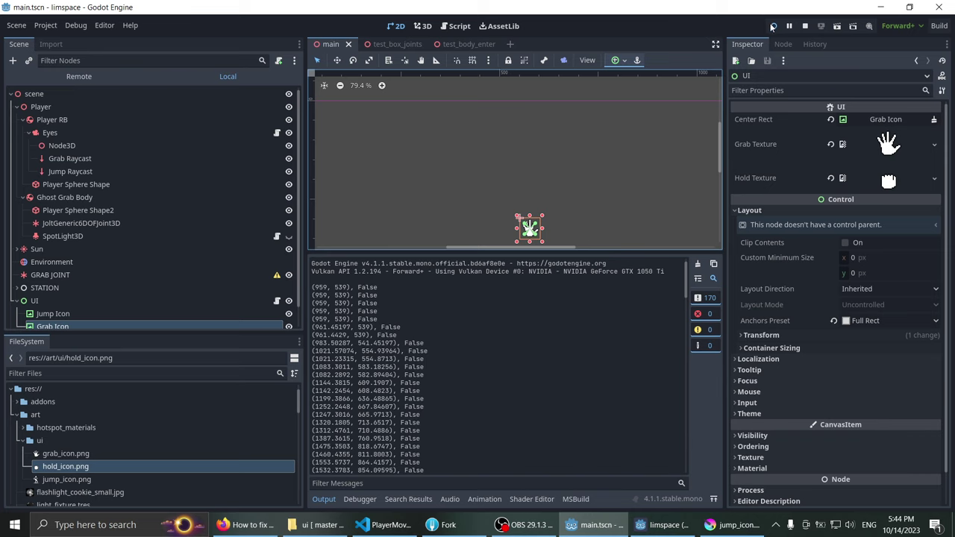
# Step: Run the game a second time, stop it, review the output, and return to VS Code
pyautogui.click(773, 26)
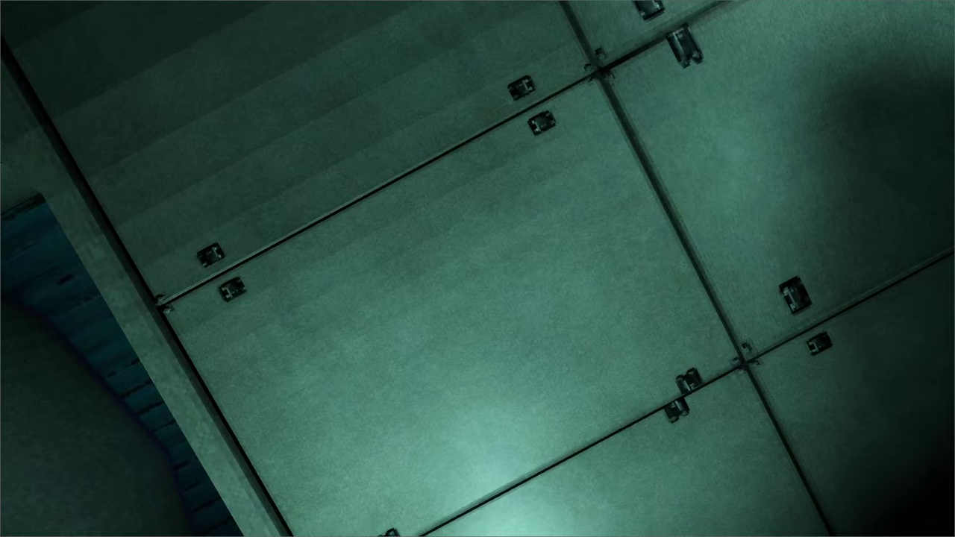
pyautogui.press('Escape')
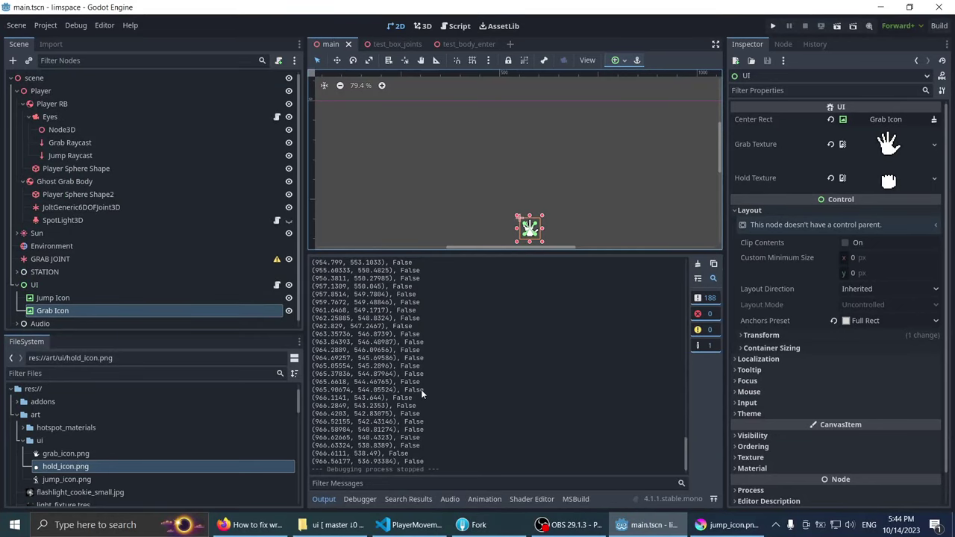
pyautogui.scroll(5, 420, 390)
pyautogui.scroll(5, 418, 401)
pyautogui.scroll(5, 415, 425)
pyautogui.scroll(5, 414, 450)
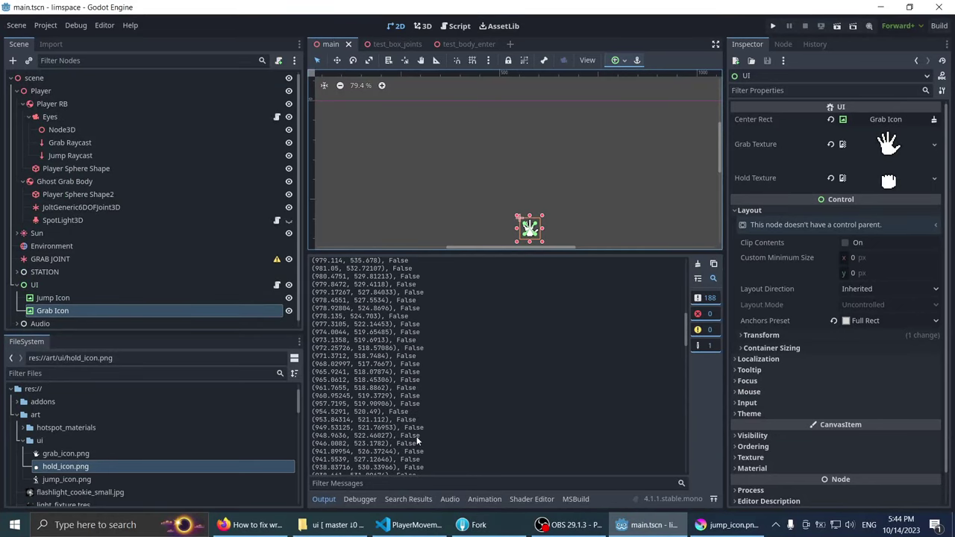
pyautogui.scroll(5, 448, 388)
pyautogui.click(409, 525)
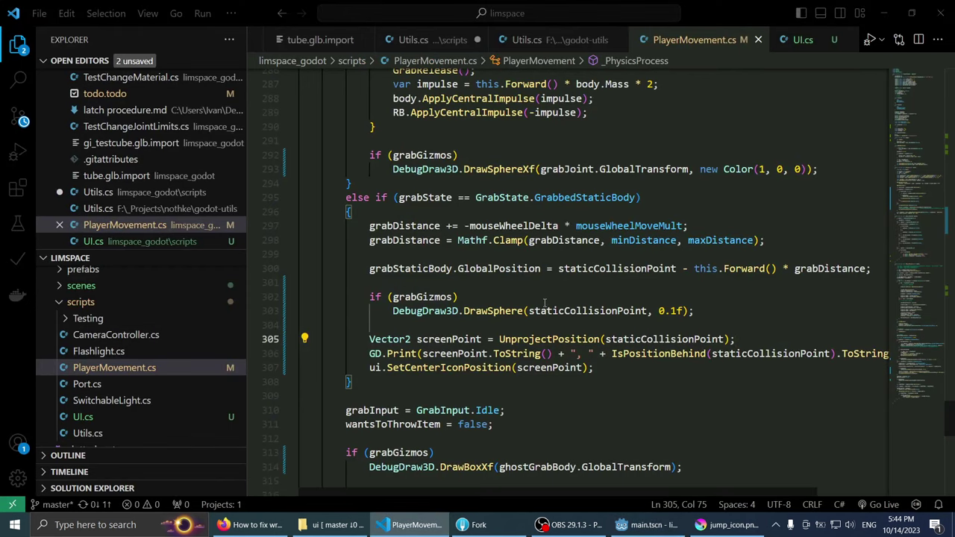
# Step: Select SetCenterIconPosition and use Ctrl+D to find its other occurrence in the Hold branch
pyautogui.scroll(5, 542, 303)
pyautogui.scroll(2, 464, 350)
pyautogui.scroll(-7, 464, 350)
pyautogui.doubleClick(448, 366)
pyautogui.hotkey('ctrl', 'd')
pyautogui.moveTo(921, 198)
pyautogui.mouseDown()
pyautogui.moveTo(922, 124)
pyautogui.moveTo(917, 186)
pyautogui.mouseUp()
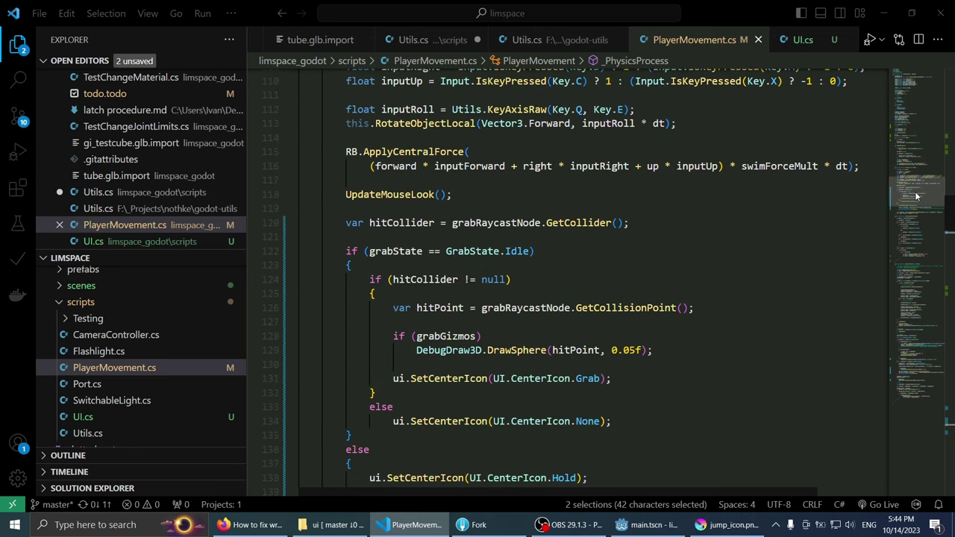
pyautogui.moveTo(918, 186); pyautogui.dragTo(918, 206)
# Step: Comment out the Hold branch's screenPoint and SetCenterIconPosition lines (140, 142) and save
pyautogui.click(634, 236)
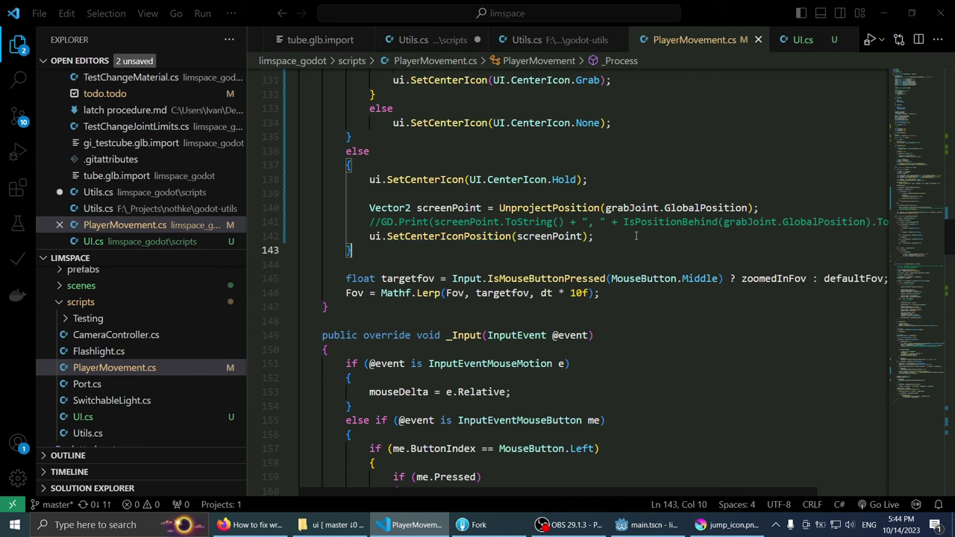
pyautogui.press('Home')
pyautogui.write('//')
pyautogui.press('Up')
pyautogui.press('Up')
pyautogui.press('Home')
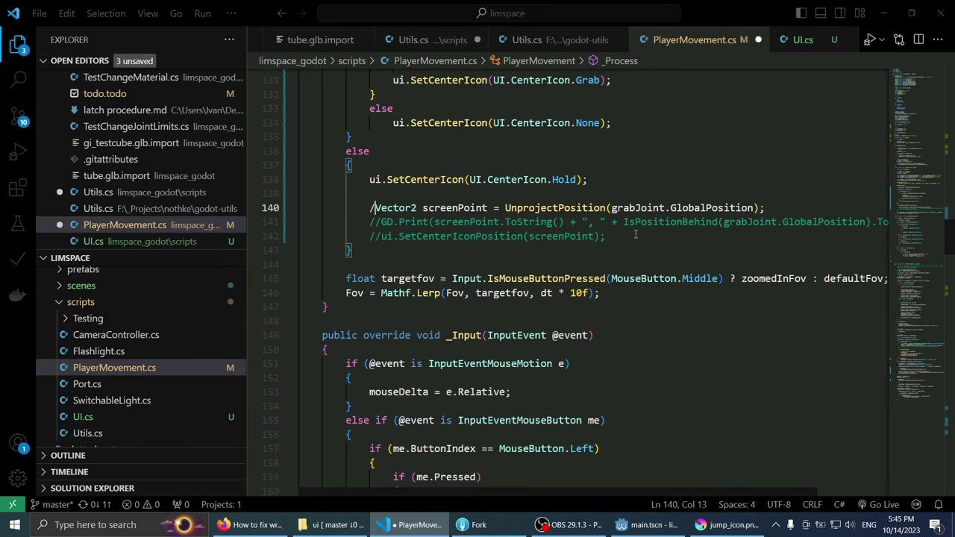
pyautogui.write('//')
pyautogui.scroll(2, 631, 234)
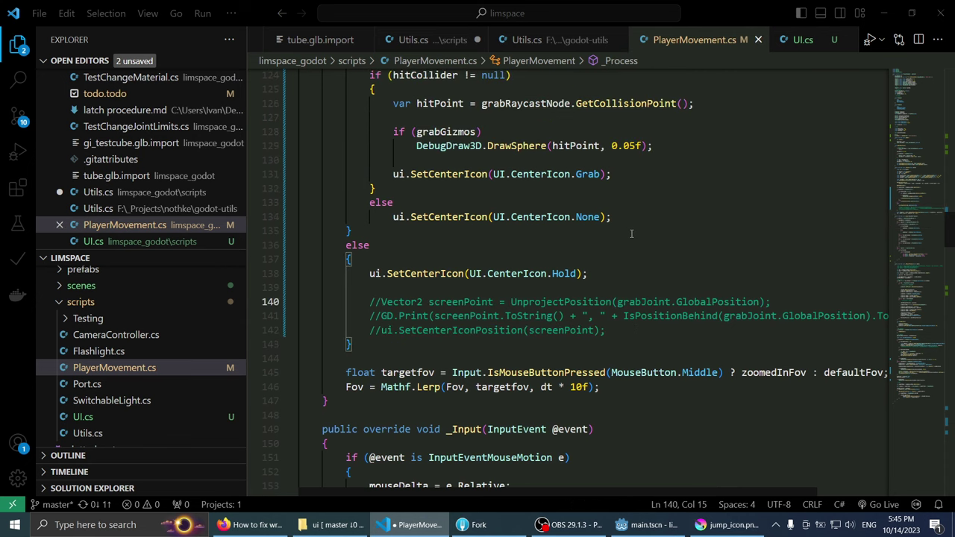
pyautogui.hotkey('ctrl', 's')
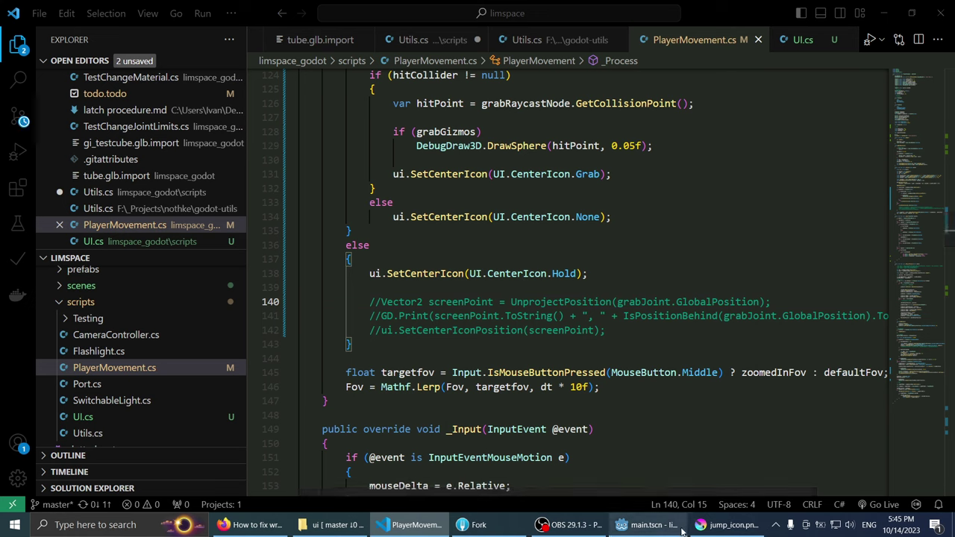
pyautogui.click(647, 524)
# Step: Run the game to test grabbing, seeing the hand icon slightly off screen centre
pyautogui.click(774, 27)
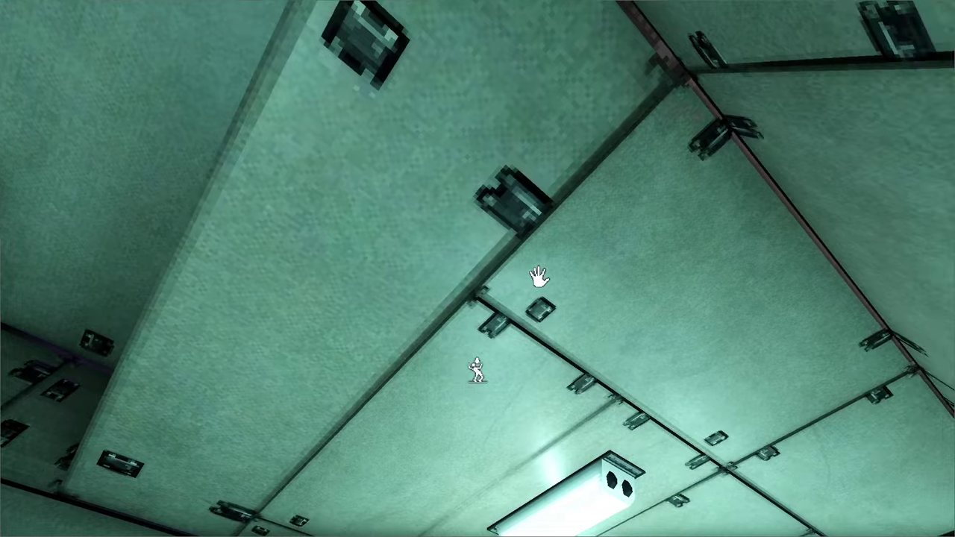
pyautogui.hotkey('alt', 'Tab')
# Step: In UI.cs, add an empty public void ResetCenterIconPosition() method below SetCenterIconPosition
pyautogui.scroll(1, 440, 197)
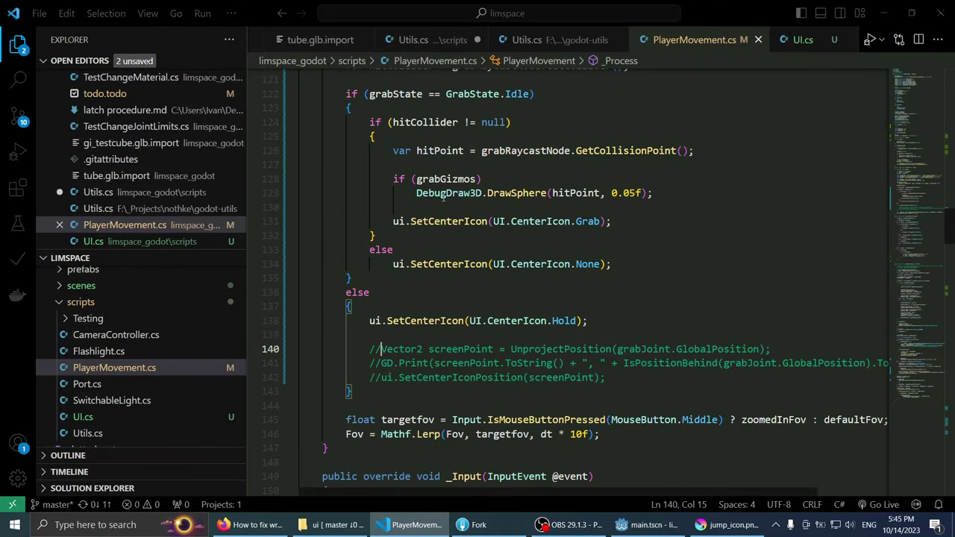
pyautogui.hotkey('ctrl', 'Tab')
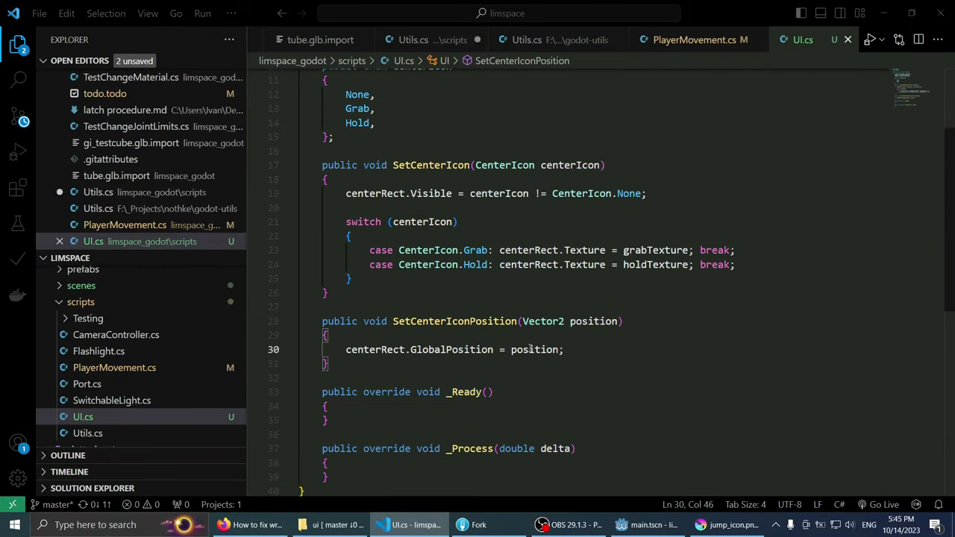
pyautogui.press('Return')
pyautogui.press('Return')
pyautogui.write('p')
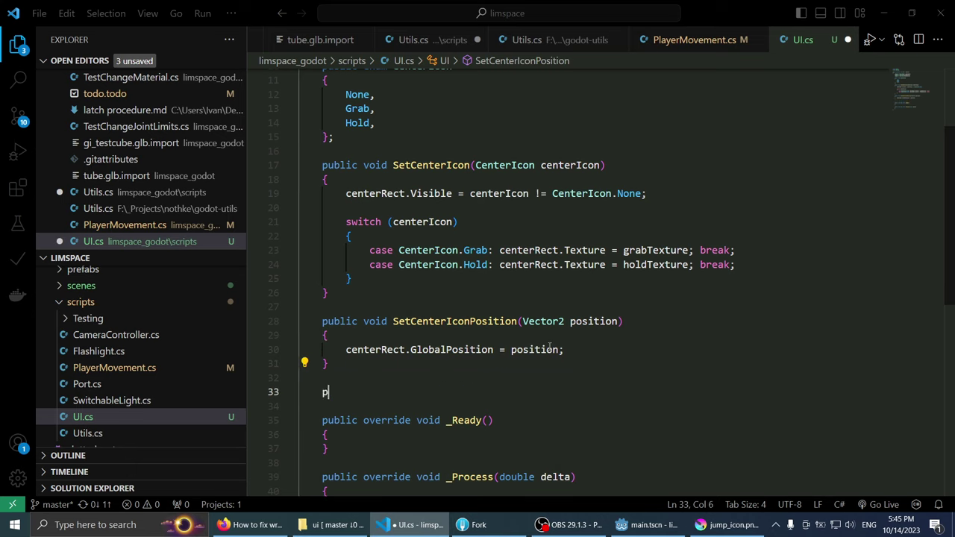
pyautogui.write('ublic void Reset')
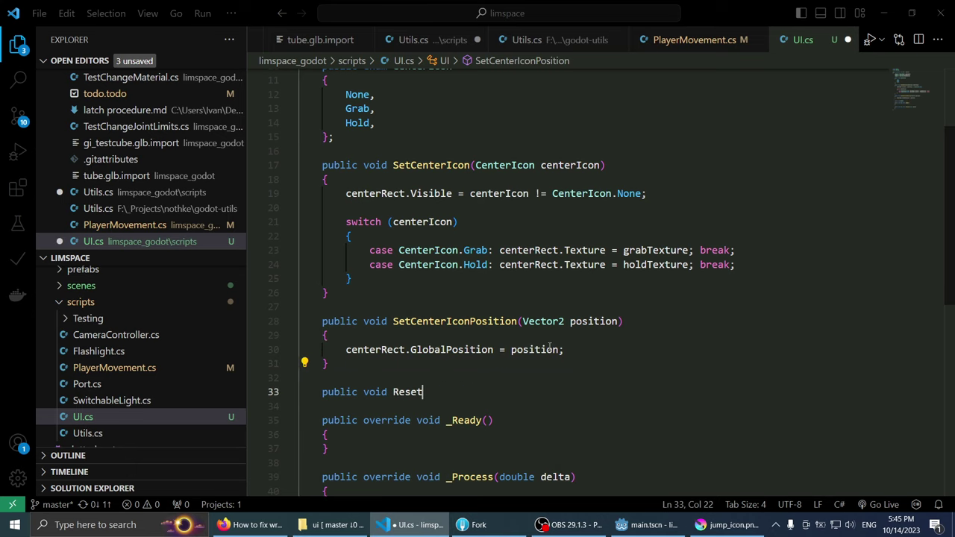
pyautogui.write('CenterIc')
pyautogui.write('onPosition()')
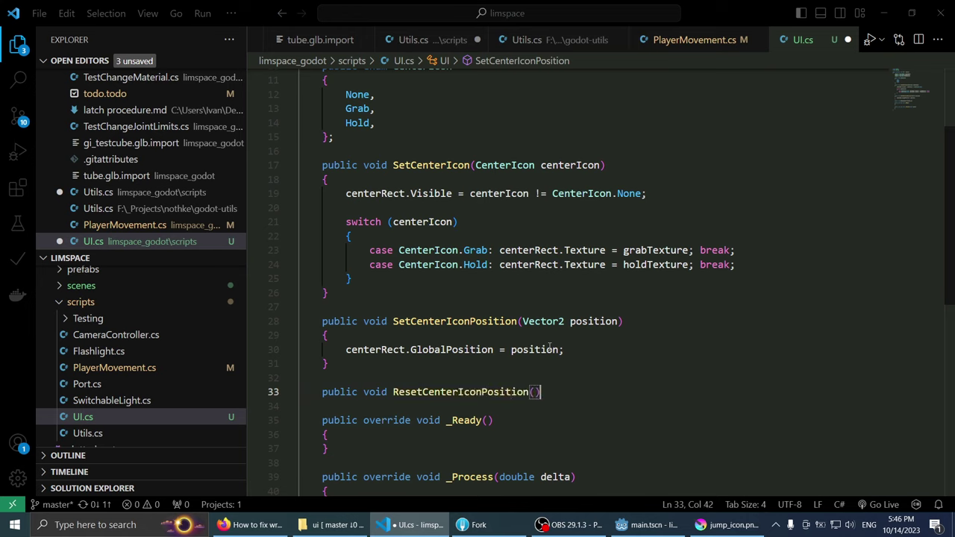
pyautogui.press('Return')
pyautogui.write('{')
pyautogui.press('Return')
# Step: Copy the centerRect.GlobalPosition assignment into the new method and delete 'position' after the equals sign
pyautogui.press('Up')
pyautogui.press('Up')
pyautogui.press('Up')
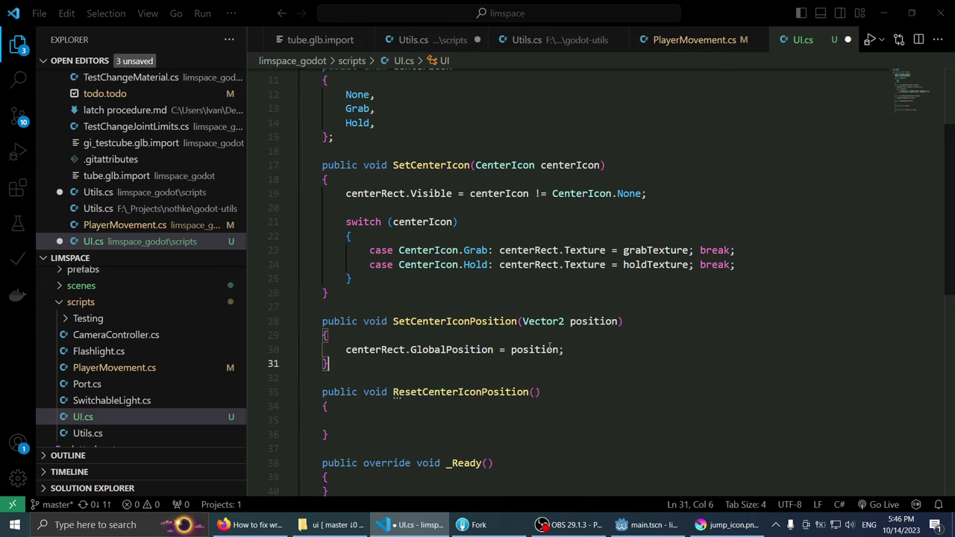
pyautogui.press('Up')
pyautogui.press('End')
pyautogui.hotkey('shift', 'Home')
pyautogui.hotkey('ctrl', 'c')
pyautogui.press('Down')
pyautogui.press('Down')
pyautogui.press('Down')
pyautogui.press('Down')
pyautogui.press('Down')
pyautogui.press('Up')
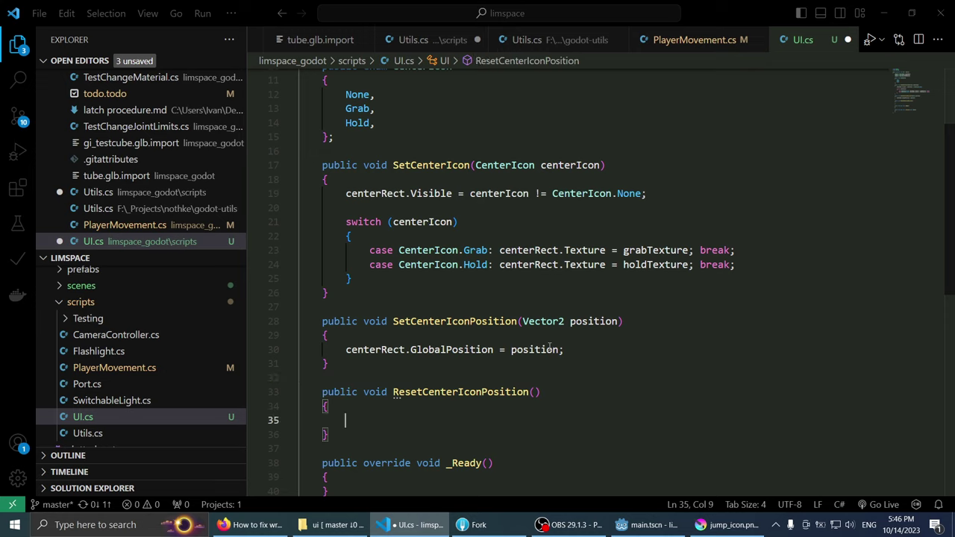
pyautogui.hotkey('ctrl', 'v')
pyautogui.hotkey('ctrl', 'BackSpace')
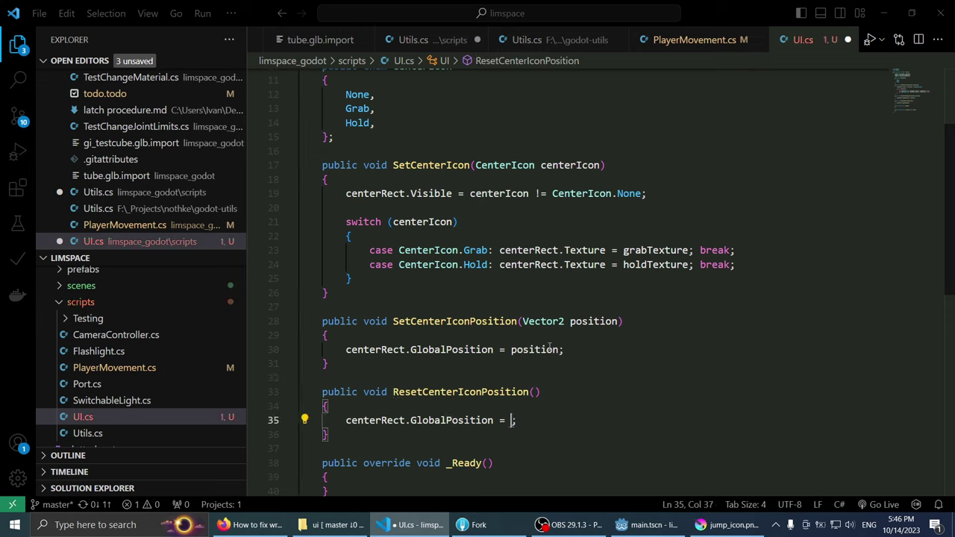
# Step: Delete the ResetCenterIconPosition method name, undo it, and return to the assignment line's end
pyautogui.press('Up')
pyautogui.press('Up')
pyautogui.press('Home')
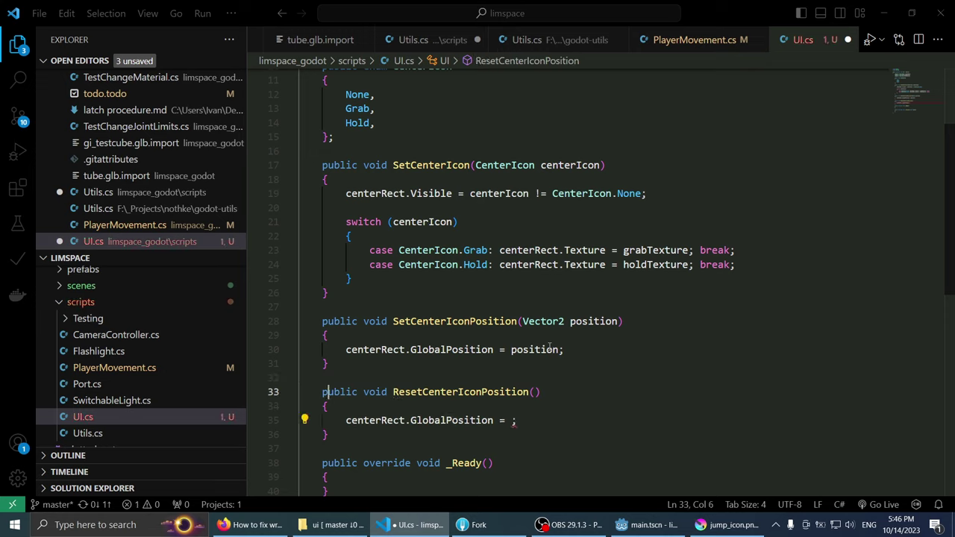
pyautogui.hotkey('ctrl', 'Right')
pyautogui.hotkey('ctrl', 'Right')
pyautogui.press('Right')
pyautogui.hotkey('ctrl', 'shift', 'Right')
pyautogui.press('Delete')
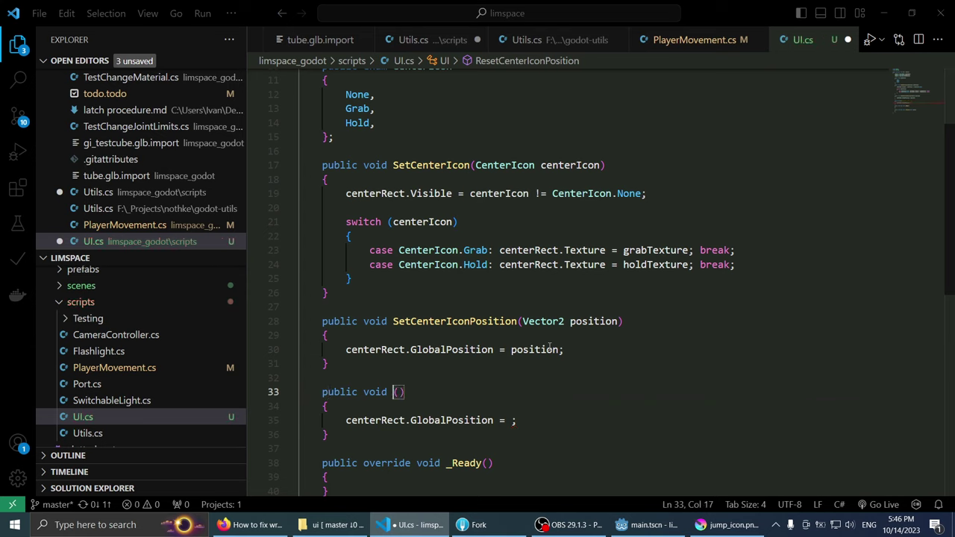
pyautogui.hotkey('ctrl', 'z')
pyautogui.press('Down')
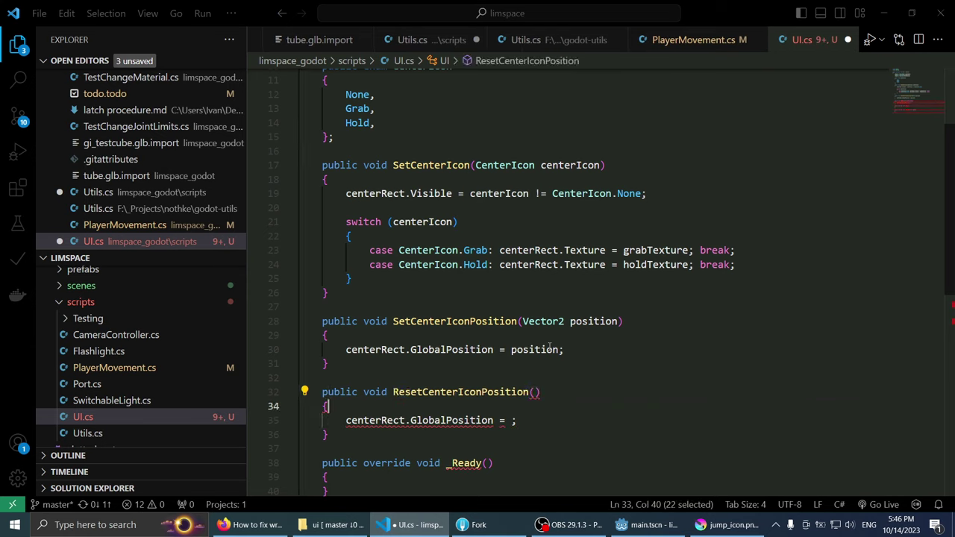
pyautogui.press('Down')
pyautogui.press('End')
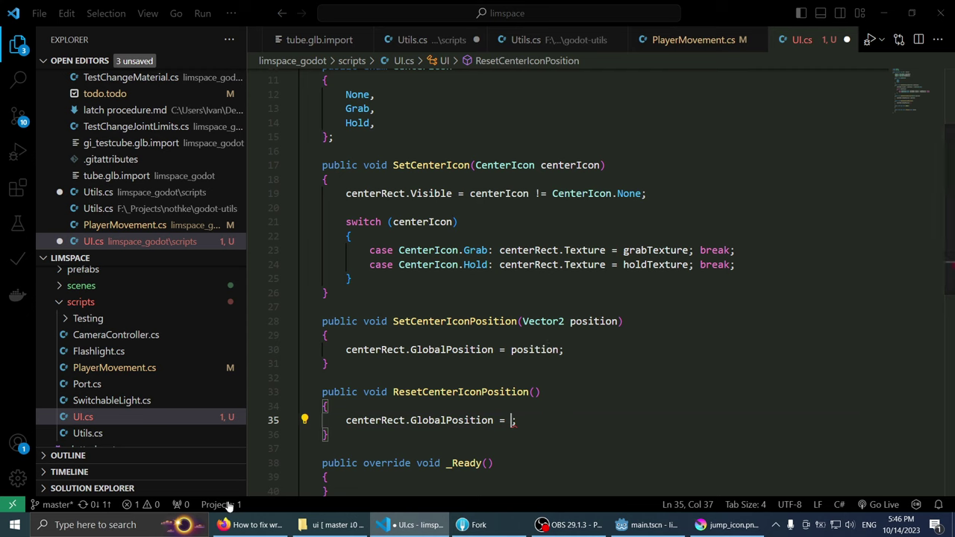
# Step: Check the Godot forum page in Firefox, then return to UI.cs
pyautogui.click(239, 524)
pyautogui.scroll(3, 270, 141)
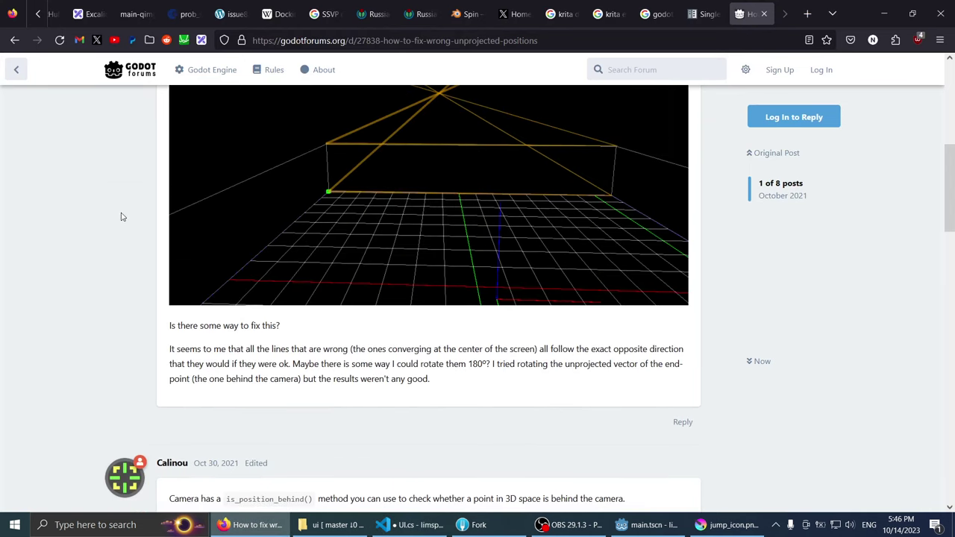
pyautogui.hotkey('alt', 'Tab')
# Step: Start the assignment with centerRect and browse its reset and anchor-related members
pyautogui.write('c')
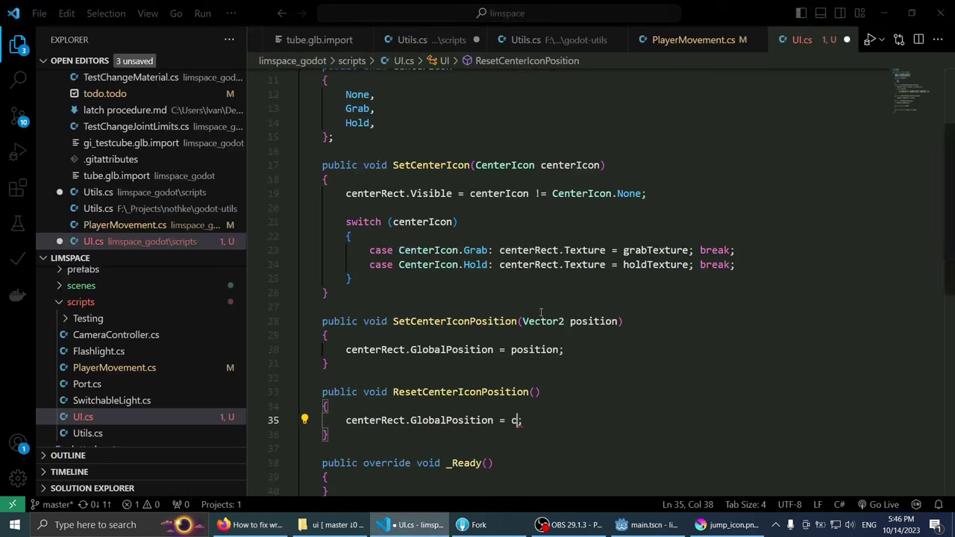
pyautogui.write('enterrect')
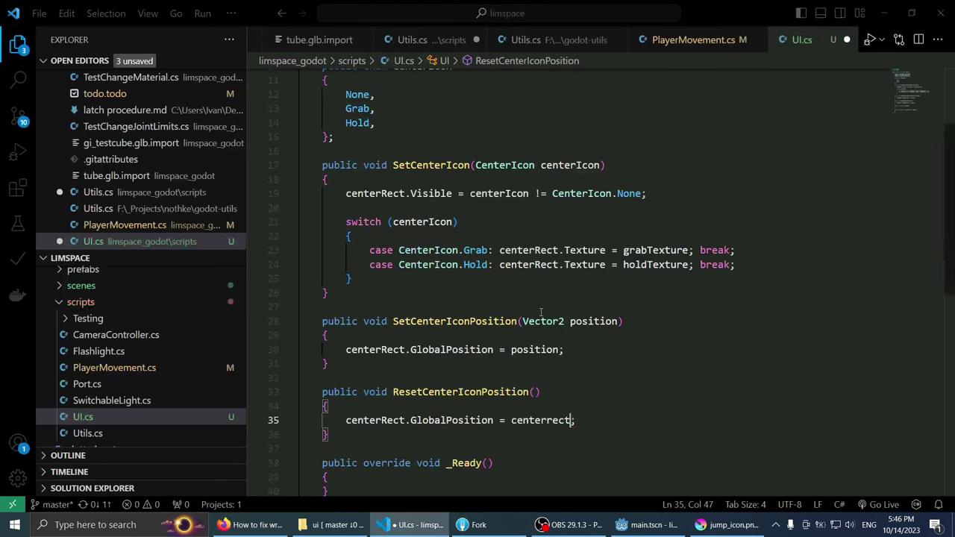
pyautogui.hotkey('shift', 'Home')
pyautogui.press('End')
pyautogui.press('Left')
pyautogui.hotkey('ctrl', 'shift', 'Left')
pyautogui.write('centerr')
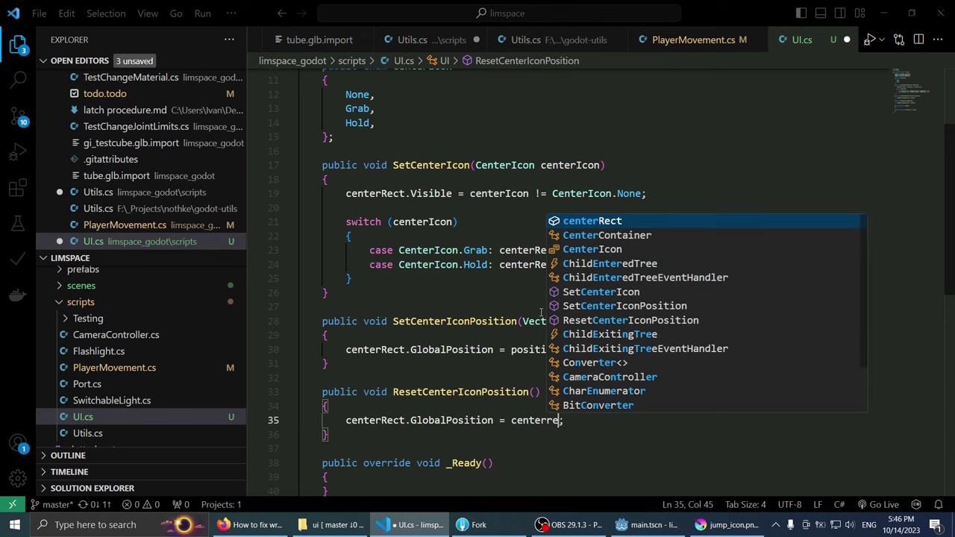
pyautogui.write('ect.re')
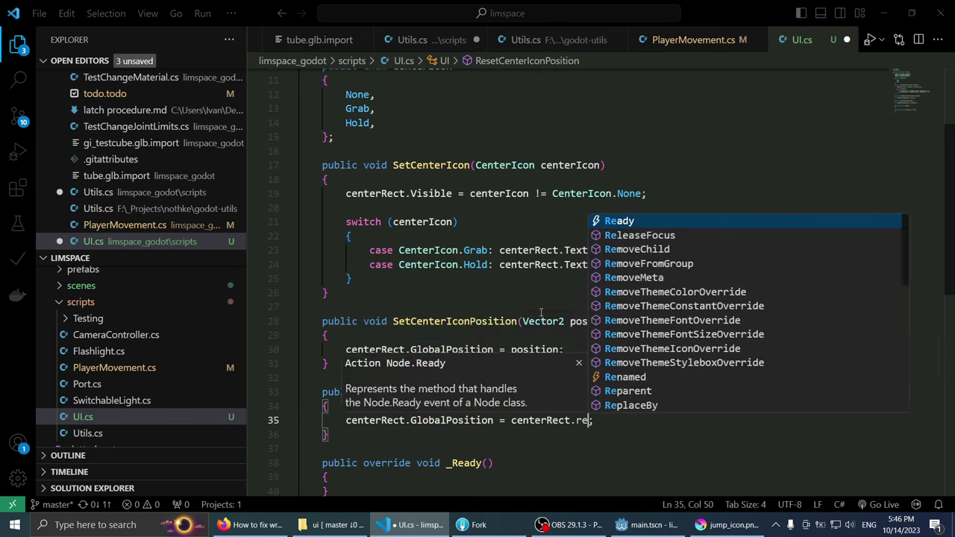
pyautogui.write('set')
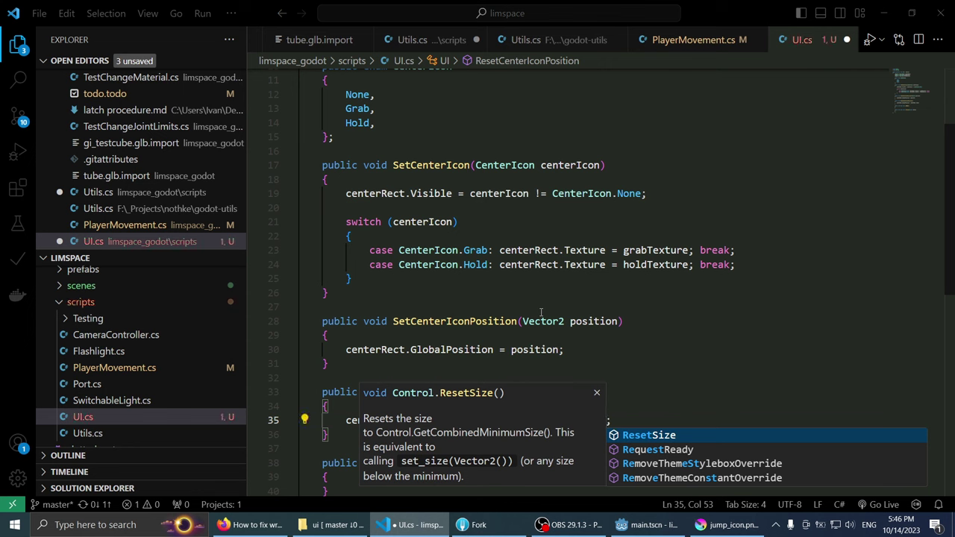
pyautogui.press('Escape')
pyautogui.hotkey('ctrl', 'shift', 'Left')
pyautogui.press('BackSpace')
pyautogui.hotkey('ctrl', 'space')
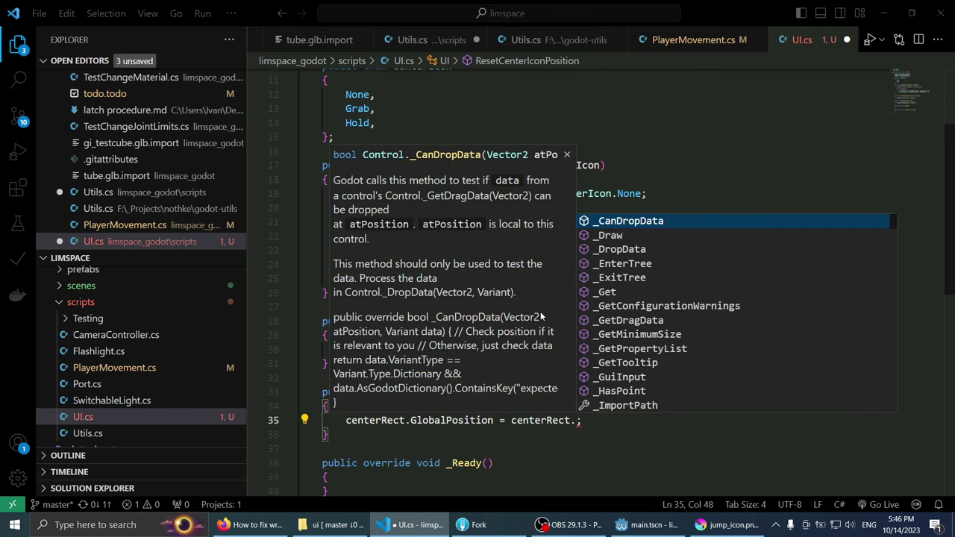
pyautogui.write('anchor')
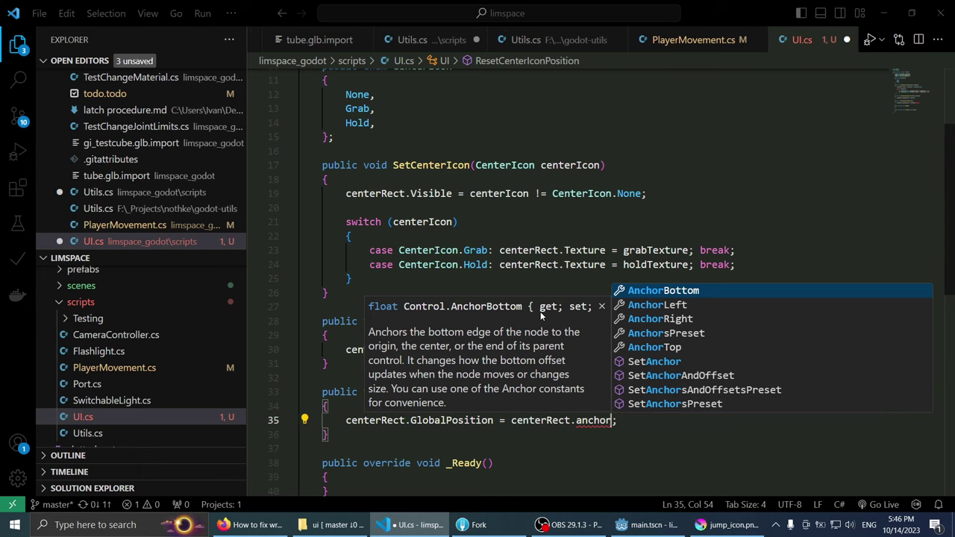
pyautogui.press('Down')
pyautogui.press('Down')
pyautogui.press('Down')
pyautogui.press('Down')
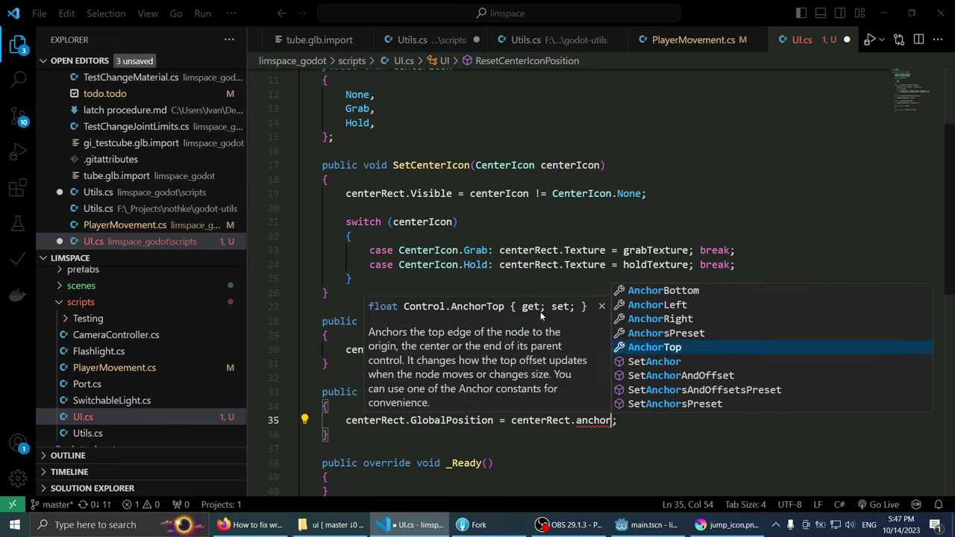
pyautogui.press('Down')
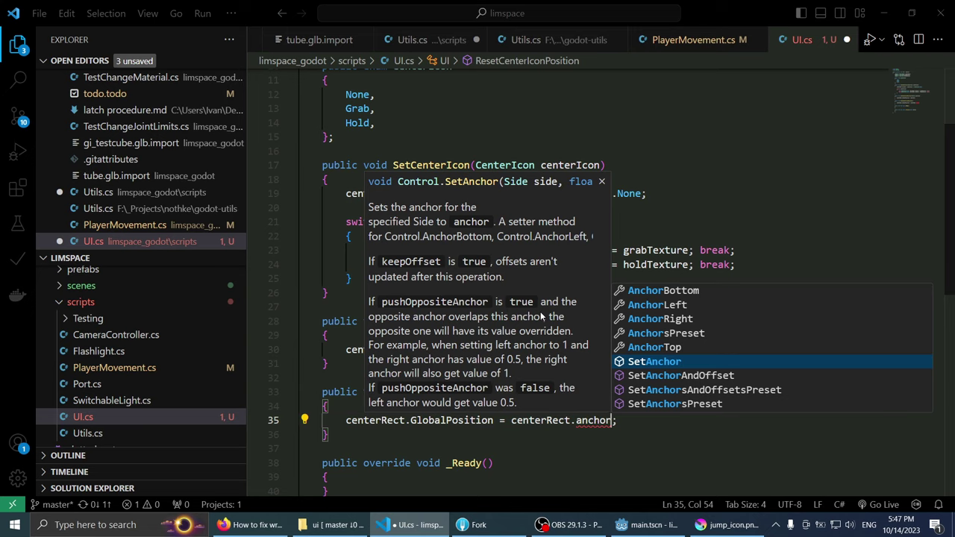
# Step: Try a centerRect.SetPosition call, then remove it again
pyautogui.hotkey('ctrl', 'shift', 'Left')
pyautogui.write('se')
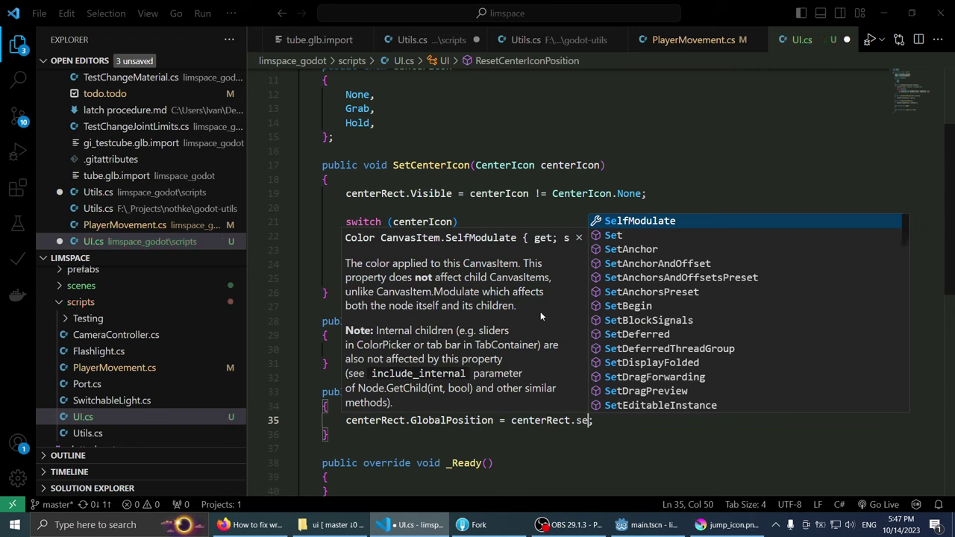
pyautogui.write('tposi')
pyautogui.press('Tab')
pyautogui.write('(')
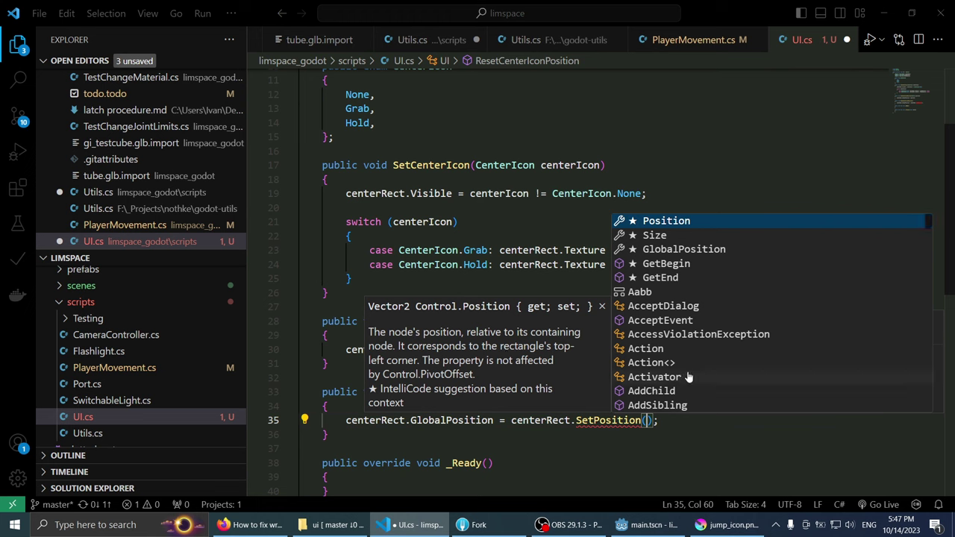
pyautogui.press('Escape')
pyautogui.hotkey('ctrl', 'BackSpace')
pyautogui.hotkey('ctrl', 'BackSpace')
# Step: Complete the assignment with centerRect.SetGlobalPosition(0, true)
pyautogui.write('s')
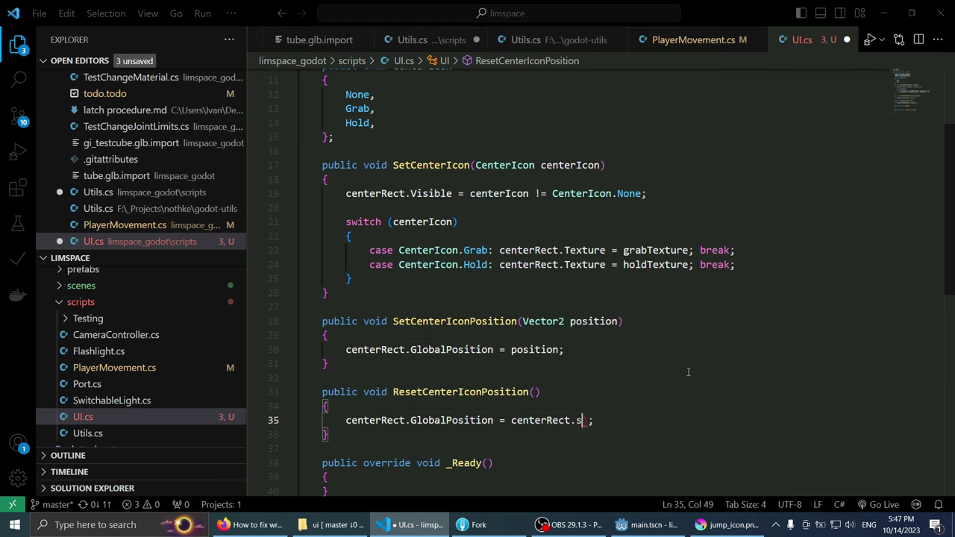
pyautogui.write('etposi')
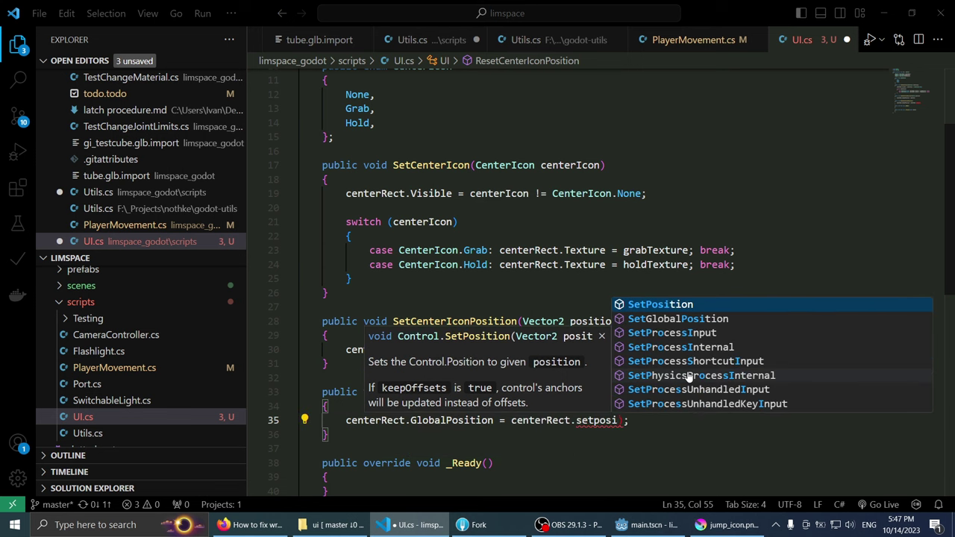
pyautogui.press('Down')
pyautogui.press('Down')
pyautogui.press('Down')
pyautogui.press('Up')
pyautogui.press('Up')
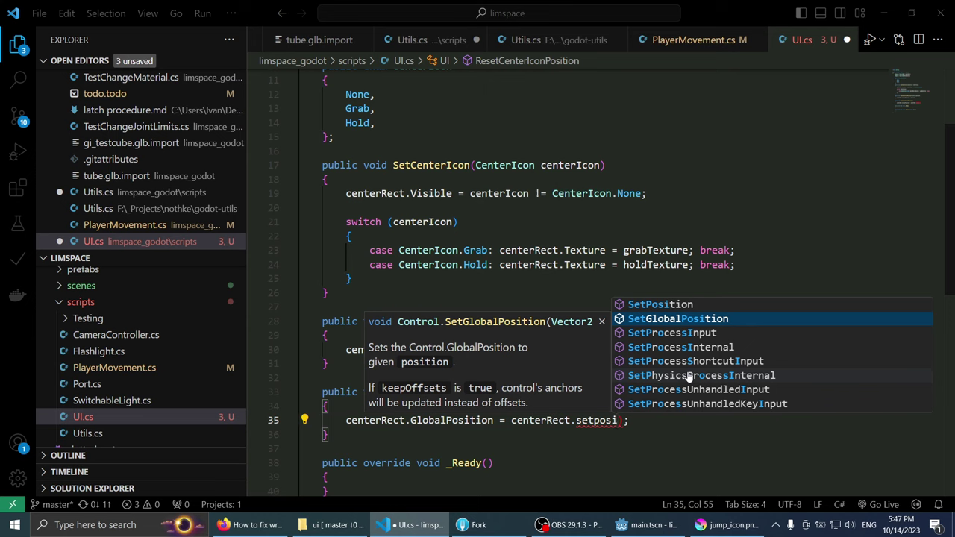
pyautogui.press('Tab')
pyautogui.write('(')
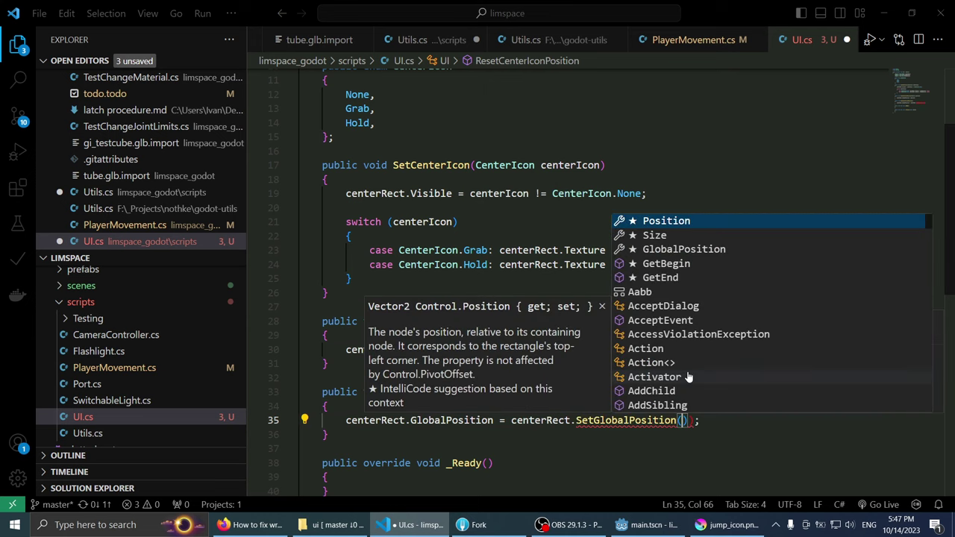
pyautogui.write('0, tr')
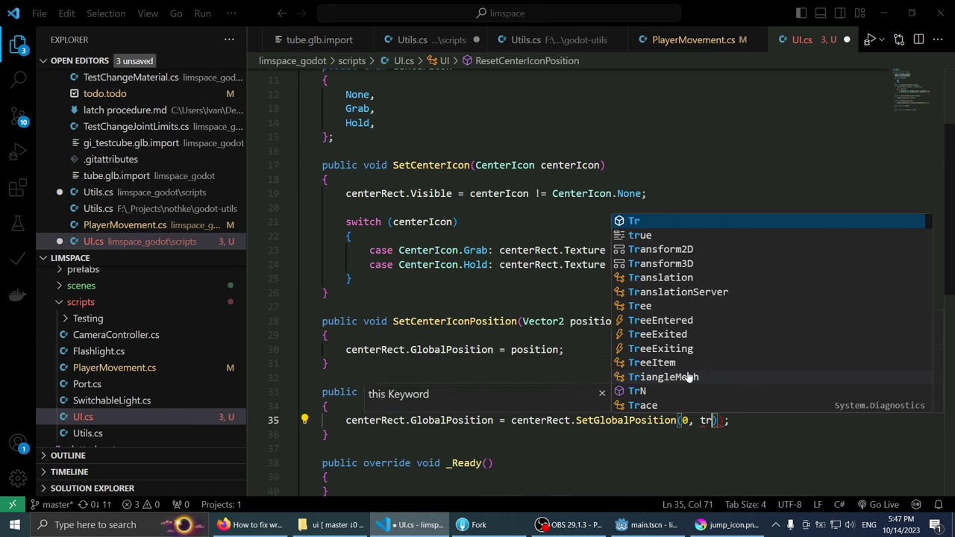
pyautogui.write('ue')
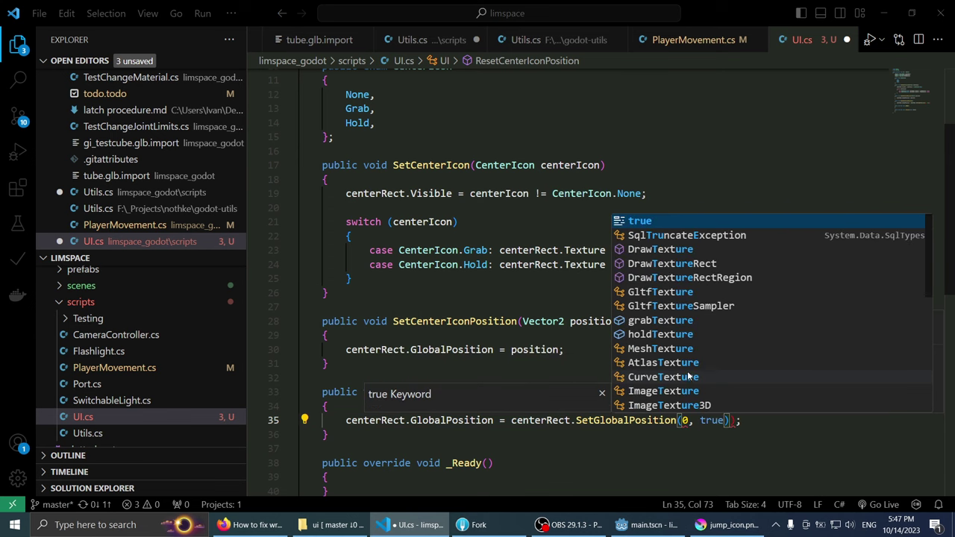
pyautogui.press('Escape')
pyautogui.press('Right')
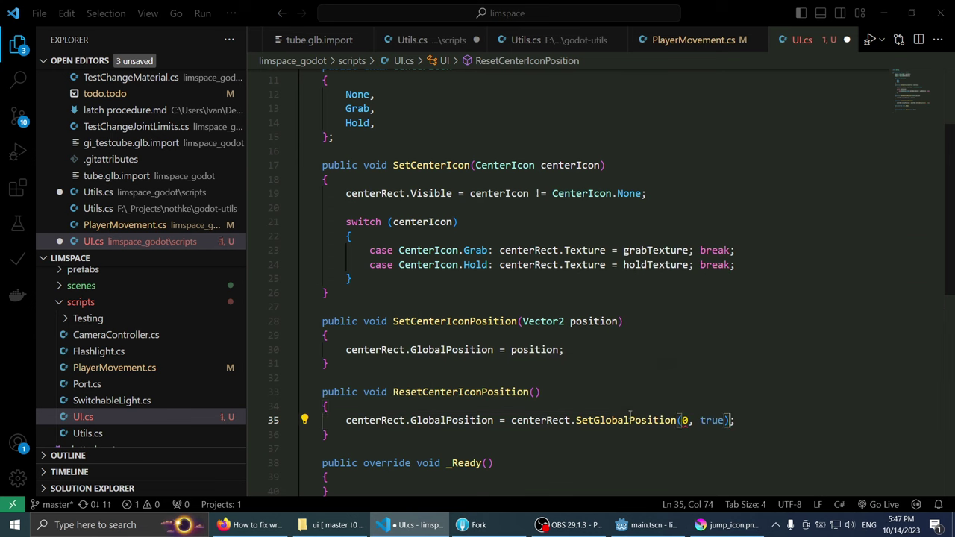
# Step: Replace the 0 argument with Vector2.Zero and save UI.cs
pyautogui.doubleClick(683, 420)
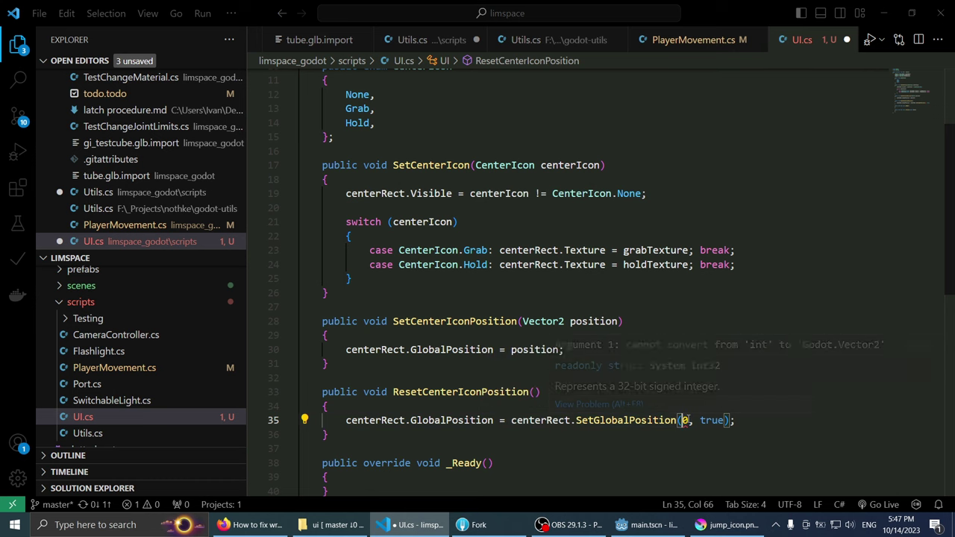
pyautogui.press('BackSpace')
pyautogui.write('Vecotr')
pyautogui.press('Escape')
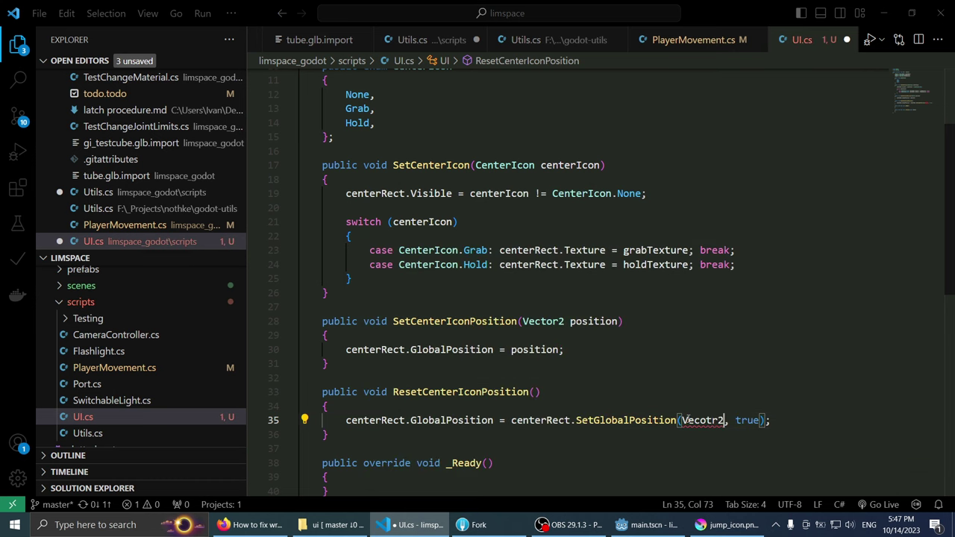
pyautogui.press('BackSpace')
pyautogui.press('BackSpace')
pyautogui.press('BackSpace')
pyautogui.write('tor2.z')
pyautogui.press('Tab')
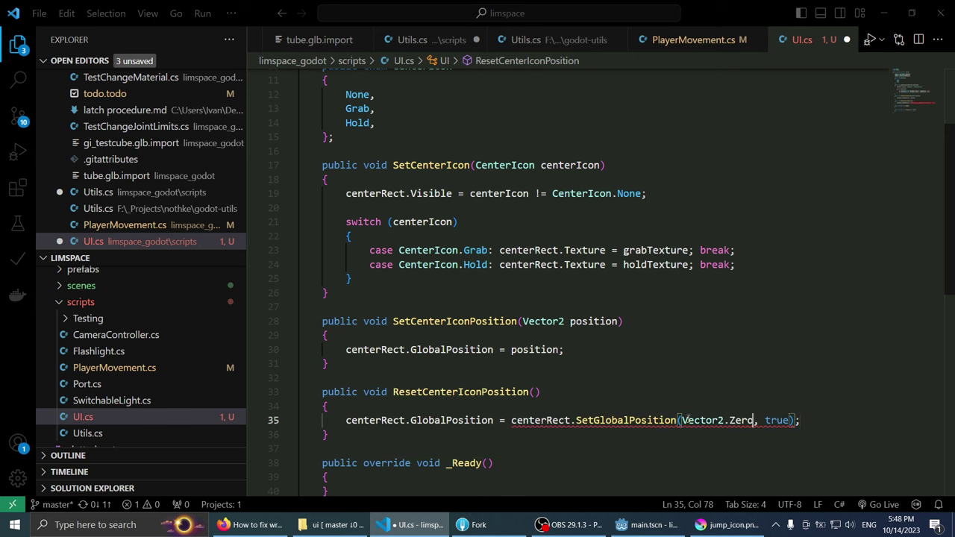
pyautogui.press('End')
pyautogui.hotkey('ctrl', 's')
pyautogui.moveTo(660, 420)
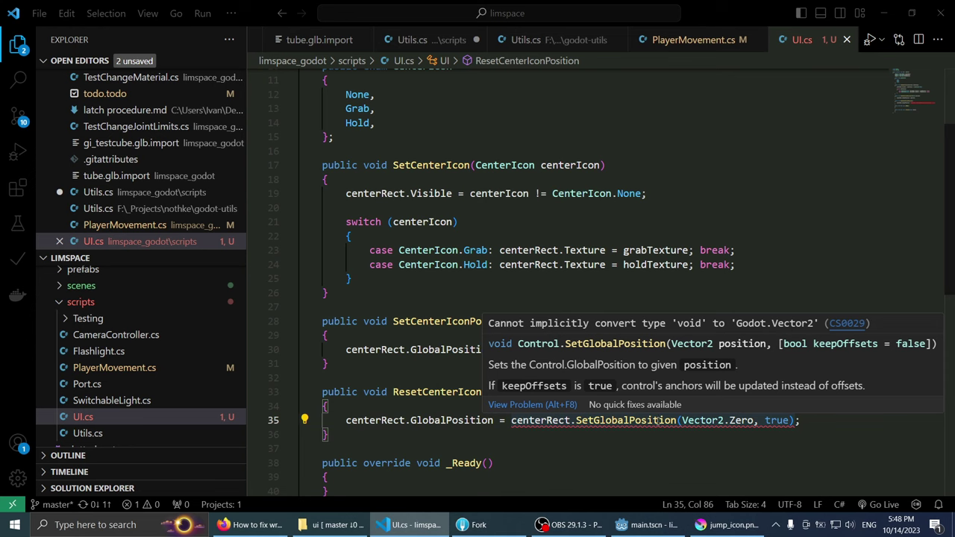
# Step: Delete the 'centerRect.GlobalPosition = ' prefix on line 35 and run the game in Godot
pyautogui.hotkey('shift', 'pageup')
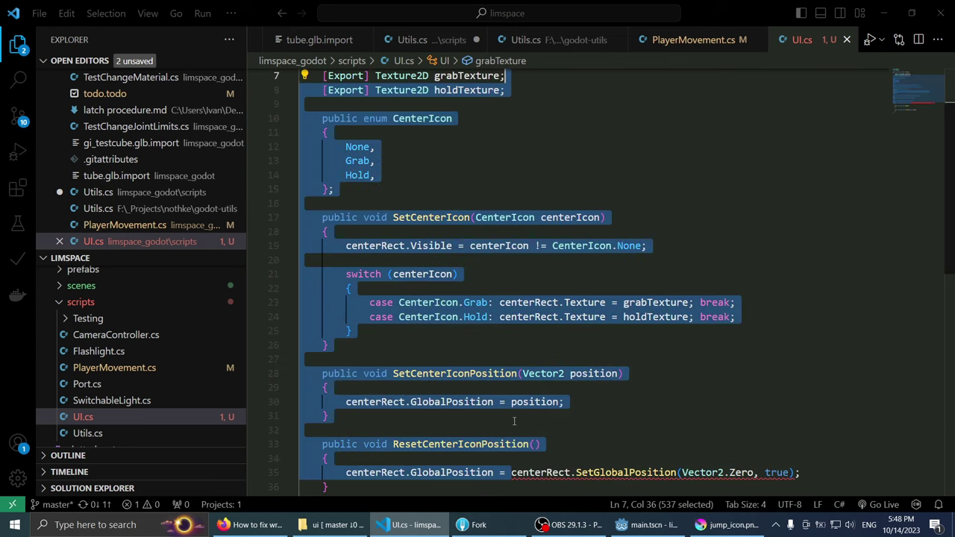
pyautogui.scroll(-2, 514, 421)
pyautogui.click(514, 408)
pyautogui.moveTo(511, 378); pyautogui.dragTo(351, 378)
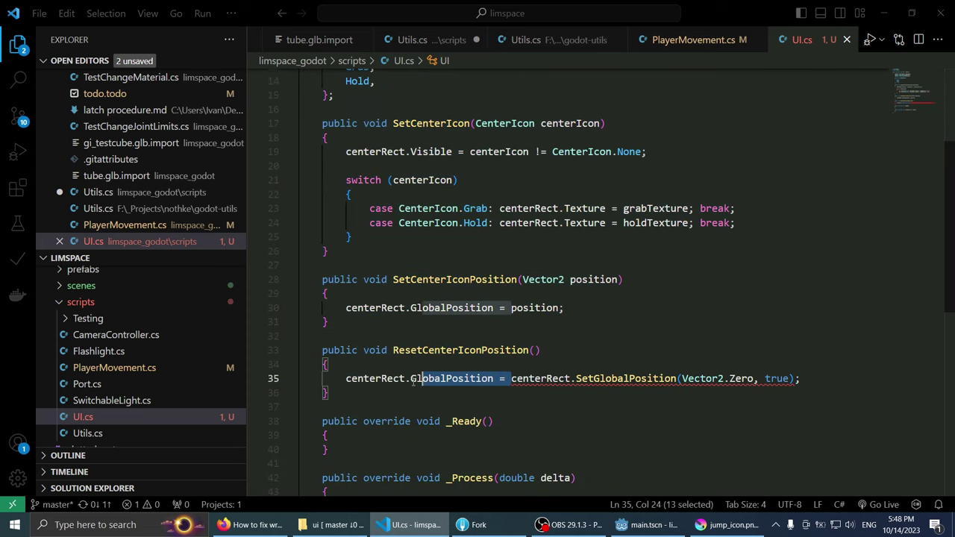
pyautogui.hotkey('shift', 'Home')
pyautogui.press('BackSpace')
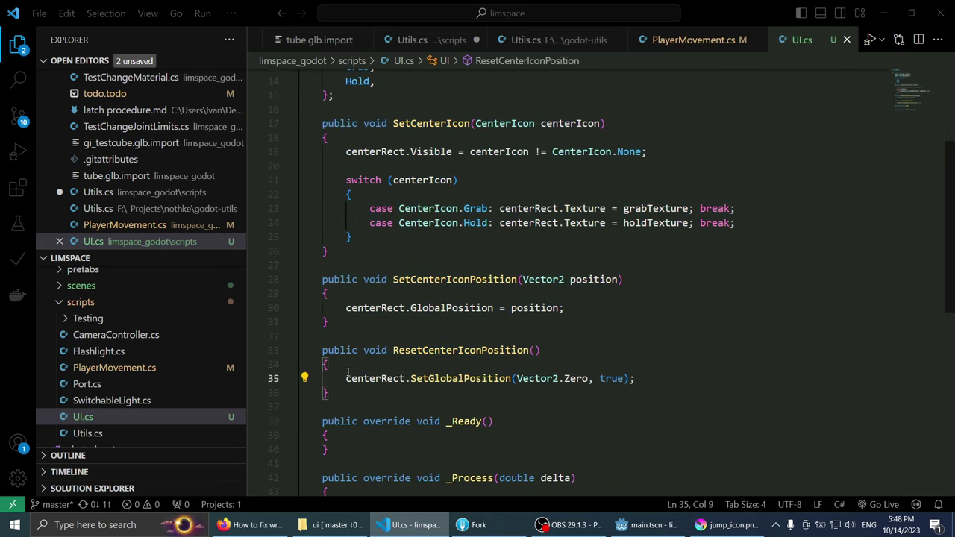
pyautogui.click(671, 525)
pyautogui.click(773, 26)
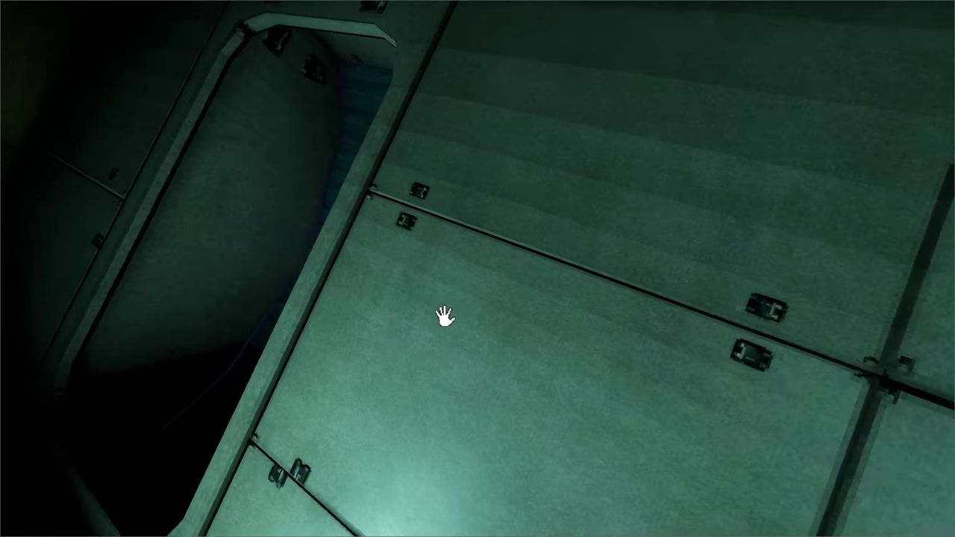
# Step: Close the running game and bring up VS Code's Quick Open to find PlayerMovement.cs
pyautogui.hotkey('alt', 'F4')
pyautogui.hotkey('alt', 'Tab')
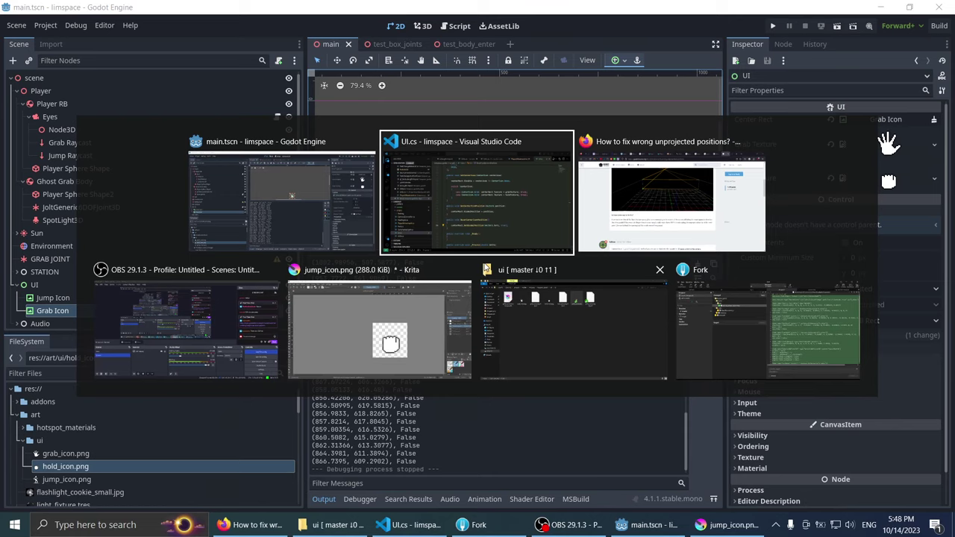
pyautogui.scroll(-2, 470, 235)
pyautogui.hotkey('ctrl', 'p')
# Step: Open PlayerMovement.cs and locate the Idle-state grab icon check
pyautogui.press('Return')
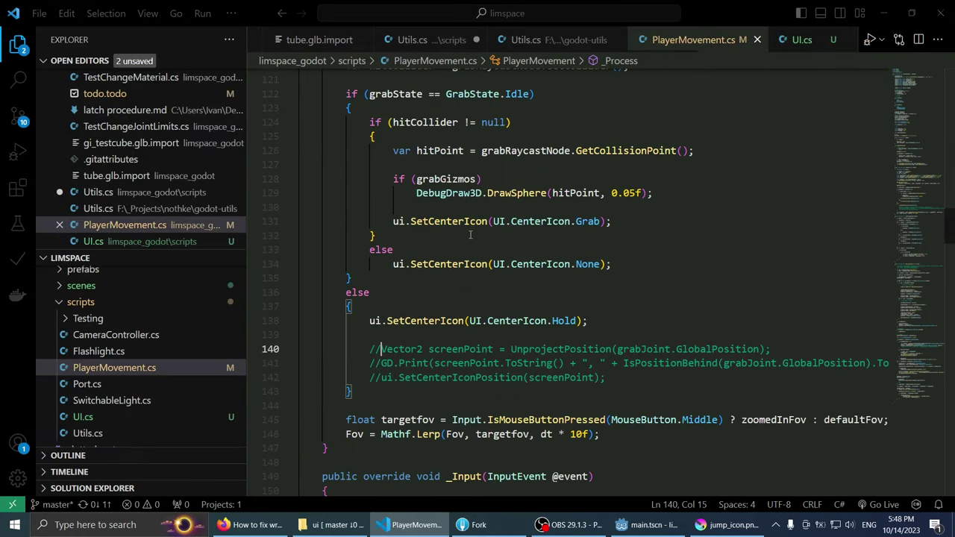
pyautogui.scroll(-5, 470, 235)
pyautogui.scroll(-10, 471, 254)
pyautogui.scroll(-7, 471, 276)
pyautogui.scroll(-6, 473, 299)
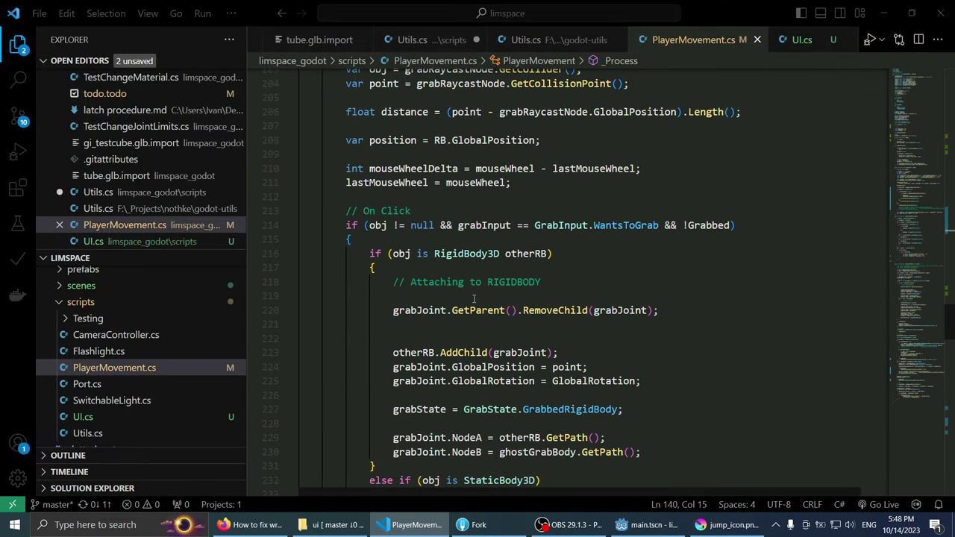
pyautogui.scroll(-4, 473, 299)
pyautogui.scroll(-5, 473, 299)
pyautogui.scroll(-7, 473, 300)
pyautogui.scroll(-5, 474, 302)
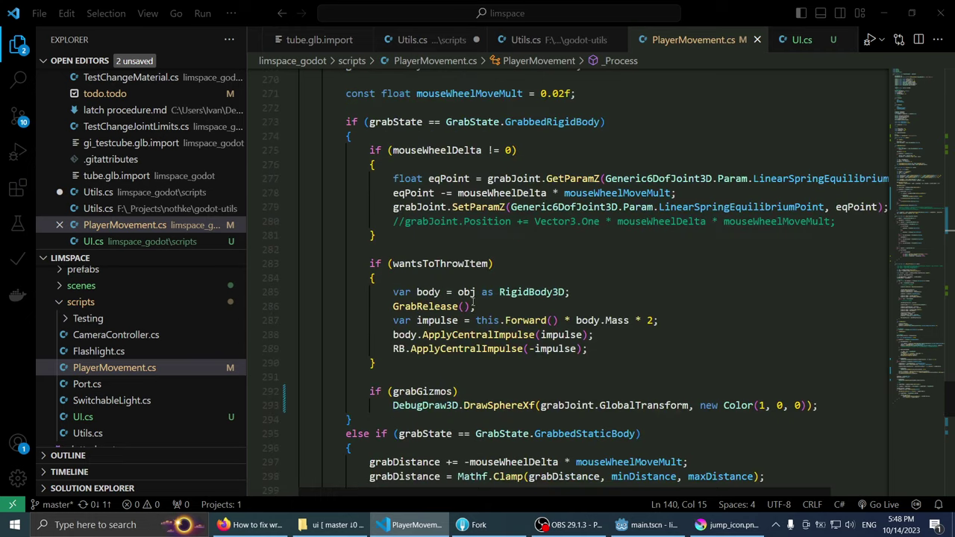
pyautogui.scroll(1, 473, 300)
pyautogui.scroll(-5, 472, 302)
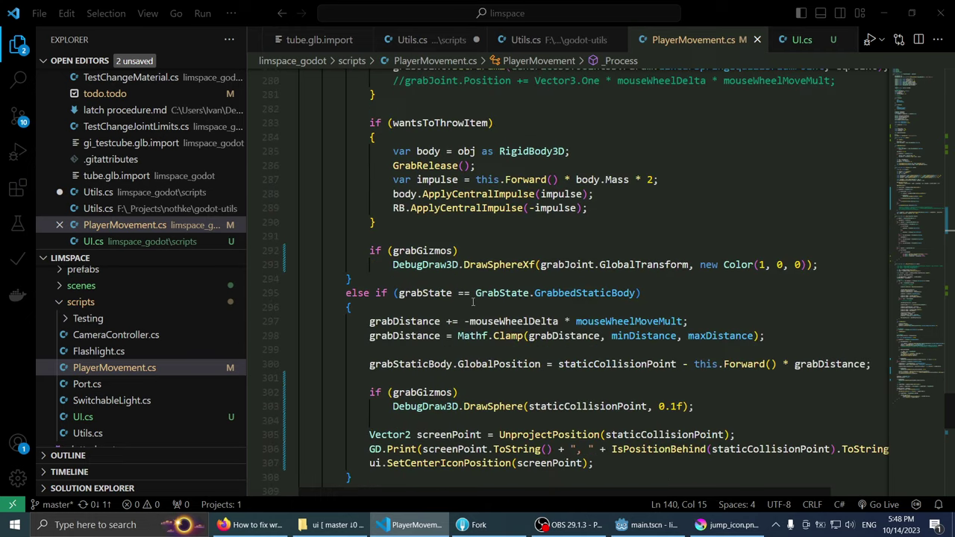
pyautogui.scroll(-2, 472, 302)
pyautogui.scroll(-3, 472, 301)
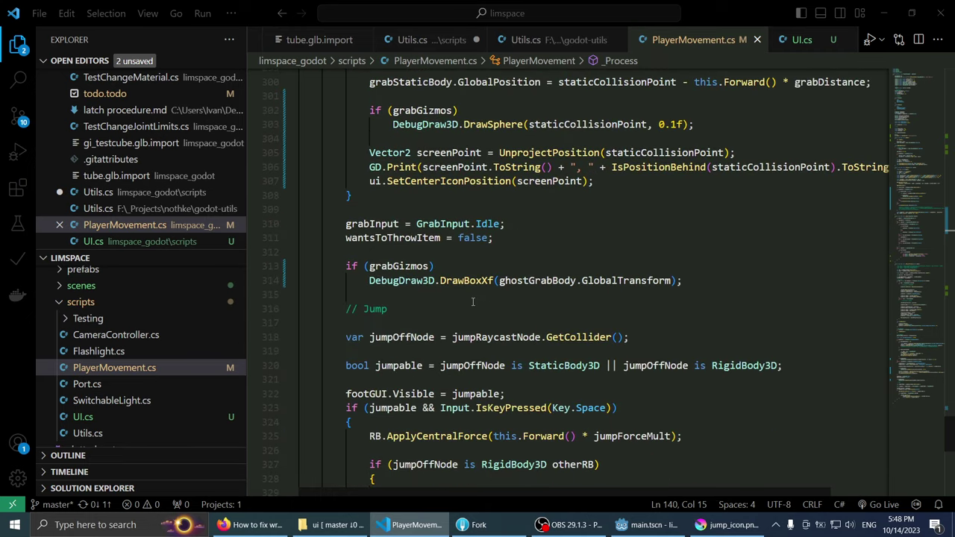
pyautogui.scroll(15, 472, 301)
pyautogui.scroll(15, 514, 339)
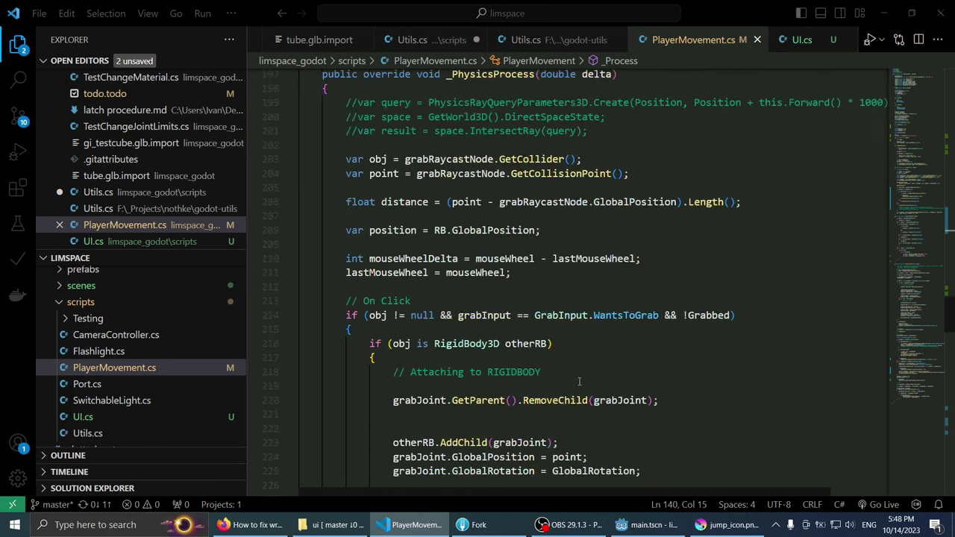
pyautogui.scroll(15, 558, 379)
pyautogui.scroll(15, 549, 382)
pyautogui.scroll(3, 549, 382)
pyautogui.scroll(-3, 549, 382)
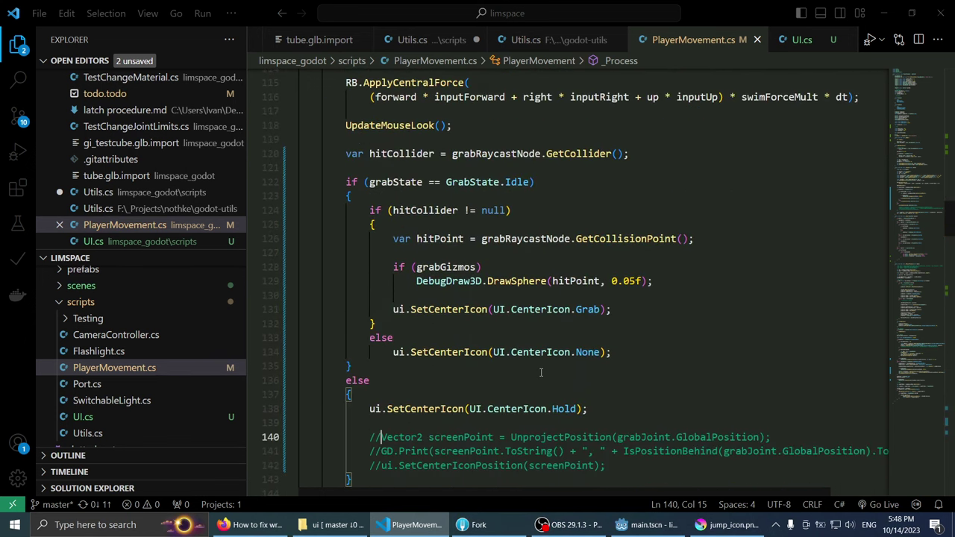
pyautogui.scroll(-3, 544, 377)
pyautogui.scroll(1, 540, 372)
pyautogui.scroll(3, 540, 372)
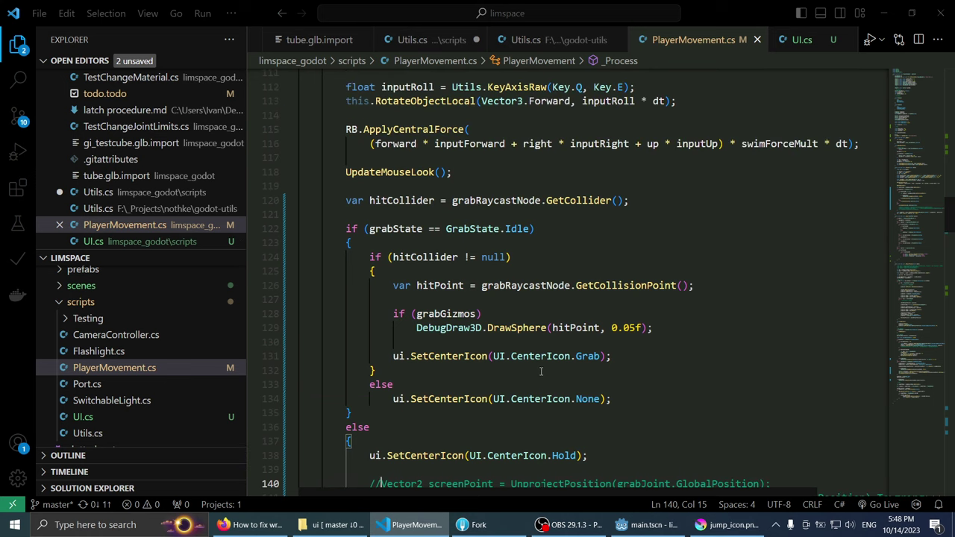
pyautogui.scroll(-1, 541, 371)
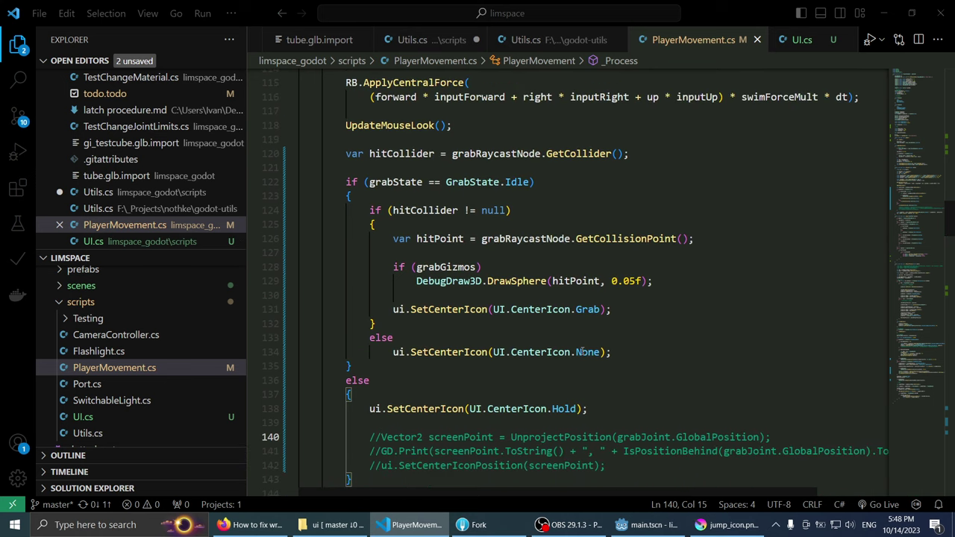
# Step: Add ui.ResetCenterIconPosition(); after the hit-collider check and save PlayerMovement.cs
pyautogui.click(615, 314)
pyautogui.press('Down')
pyautogui.press('Down')
pyautogui.press('Down')
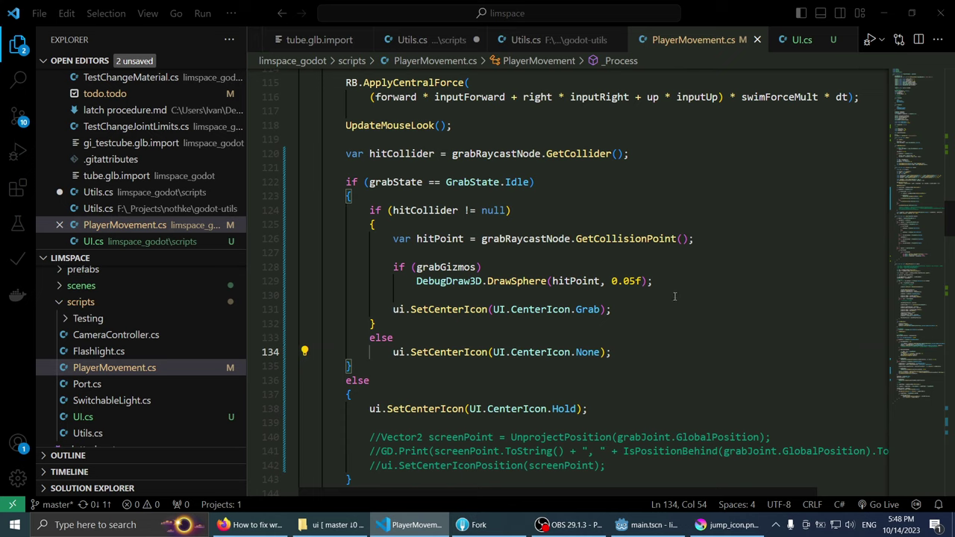
pyautogui.press('Return')
pyautogui.press('Return')
pyautogui.write('ui.')
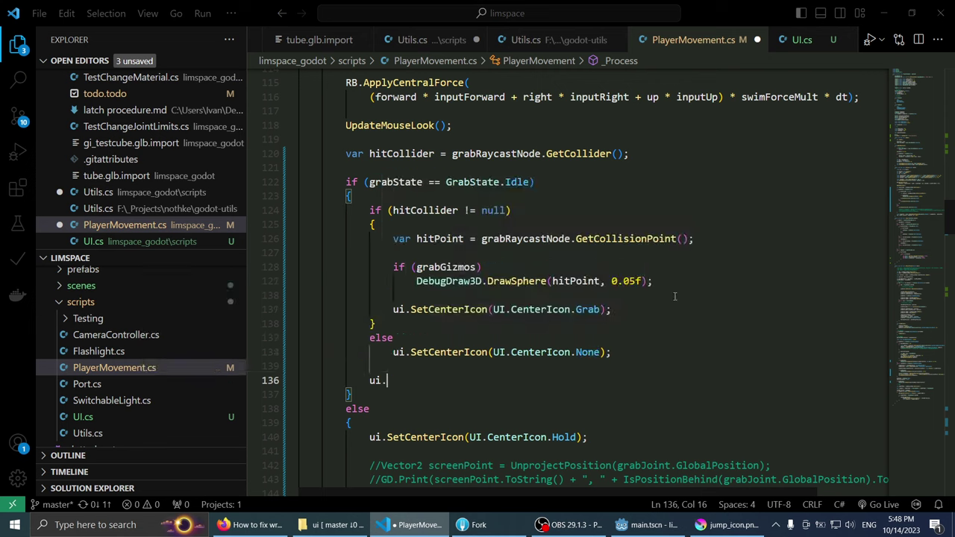
pyautogui.write('re')
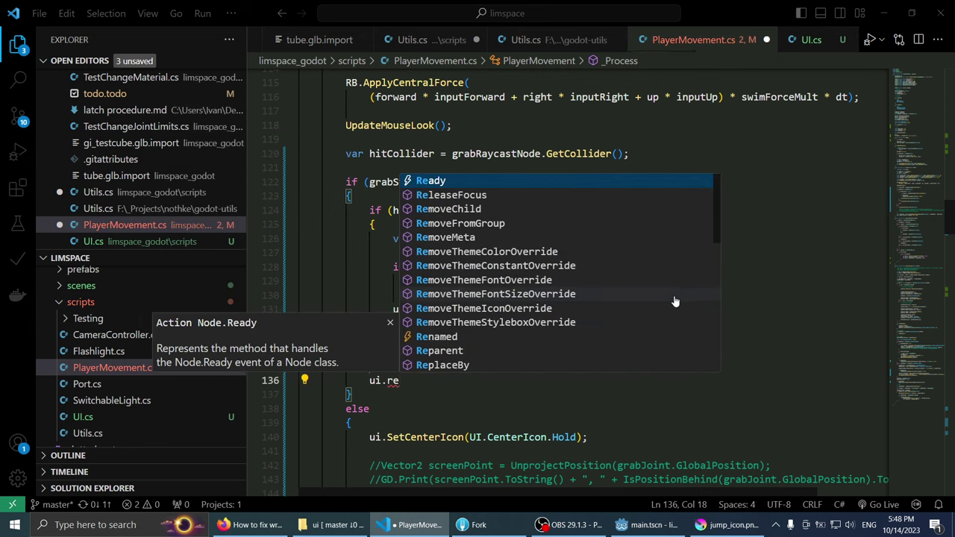
pyautogui.write('set')
pyautogui.press('Return')
pyautogui.write('();')
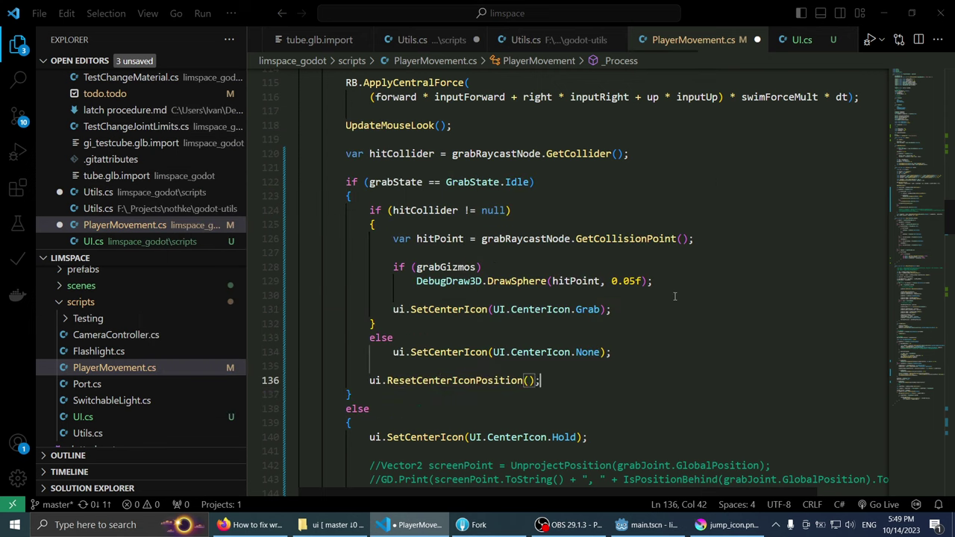
pyautogui.hotkey('ctrl', 's')
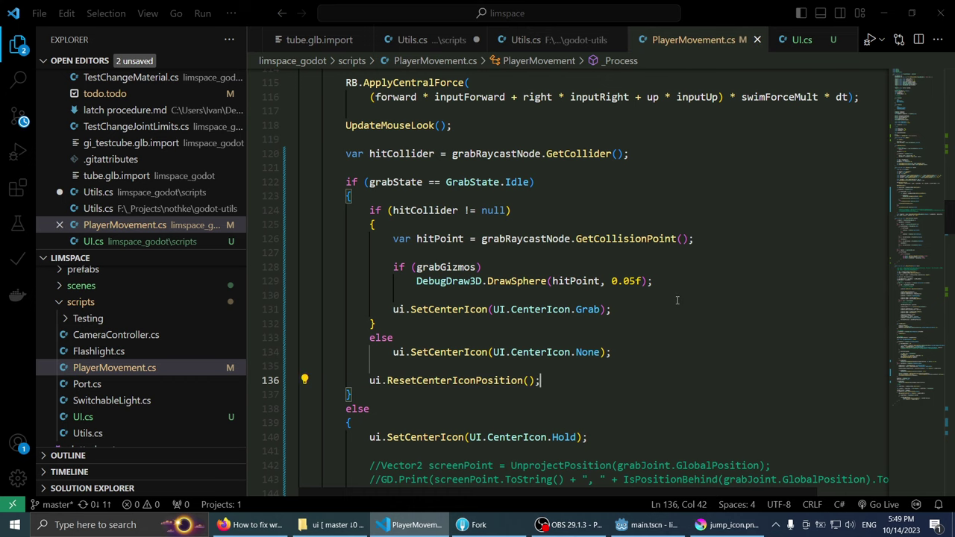
pyautogui.hotkey('alt', 'Tab')
# Step: Run the game to check where the grab icon appears, then close it
pyautogui.click(772, 25)
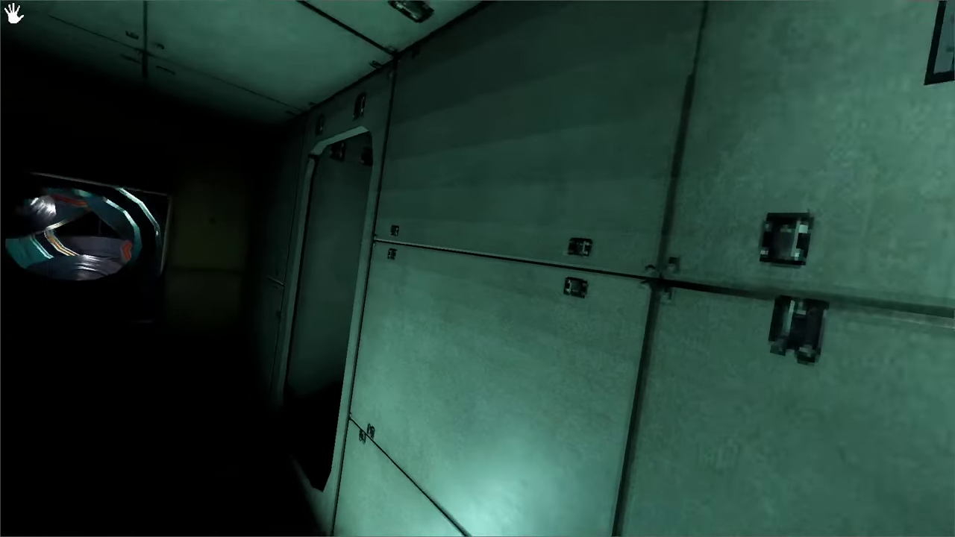
pyautogui.press('Escape')
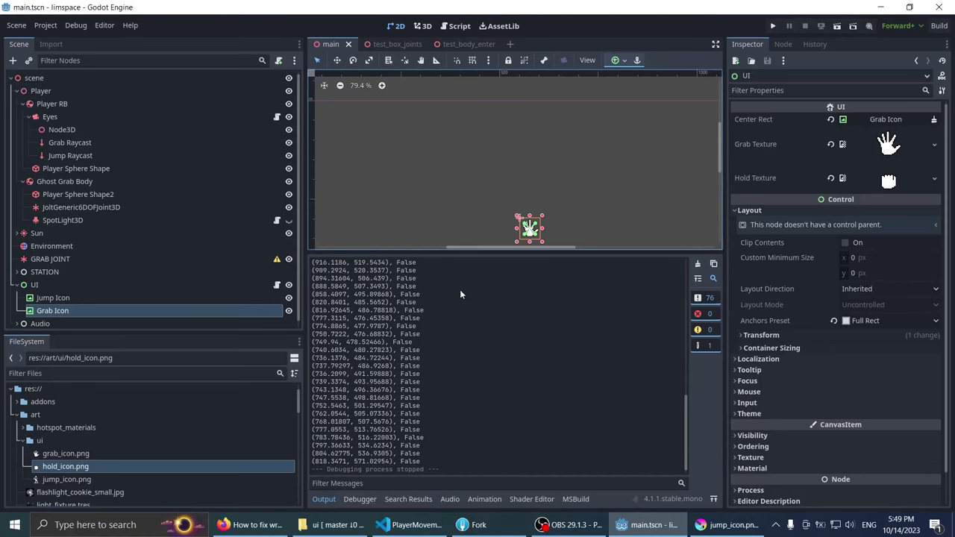
pyautogui.hotkey('alt', 'Tab')
# Step: Go from the ResetCenterIconPosition call to its definition in UI.cs
pyautogui.hotkey('ctrl', 'Tab')
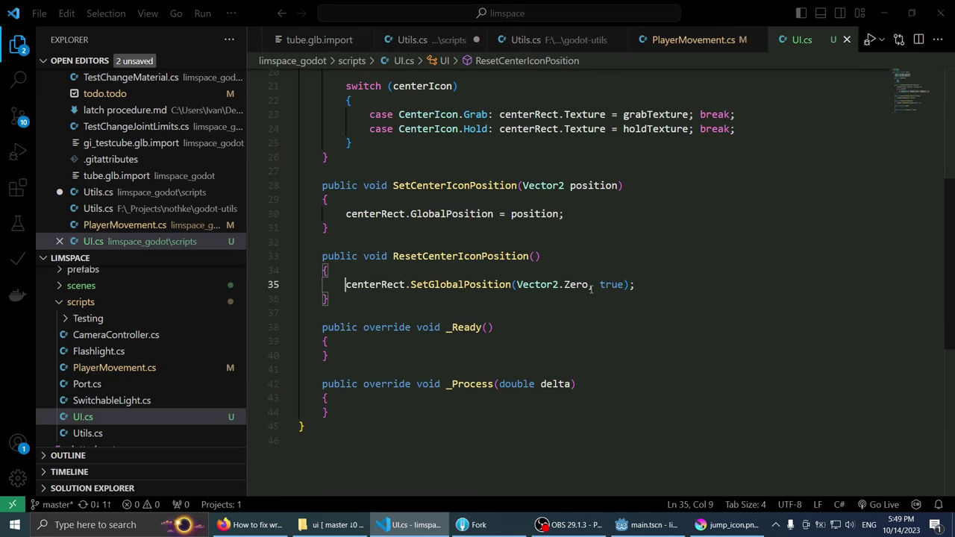
pyautogui.hotkey('ctrl', 'Tab')
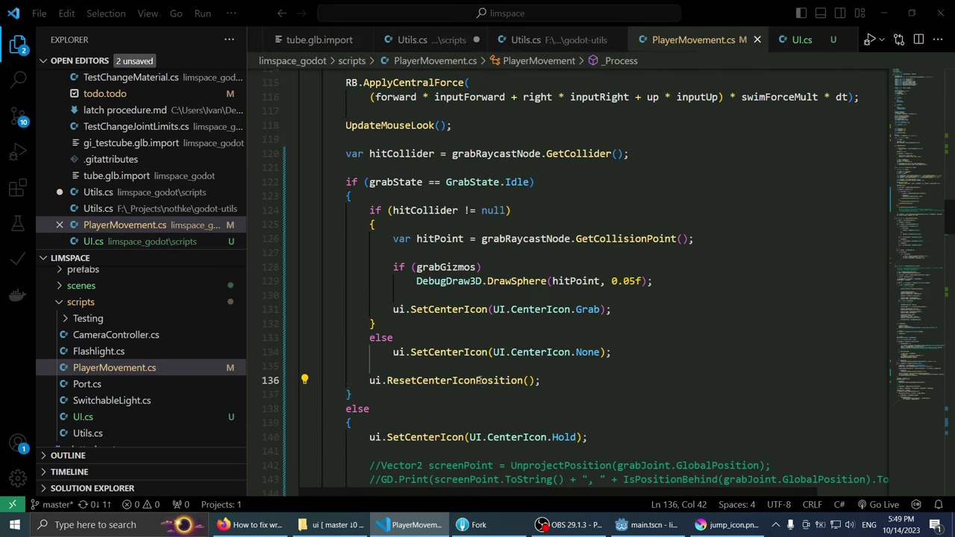
pyautogui.rightClick(485, 380)
pyautogui.click(531, 35)
# Step: Replace line 35's SetGlobalPosition call with an unfinished 'centerRect.GlobalPosition = Screen'
pyautogui.click(524, 271)
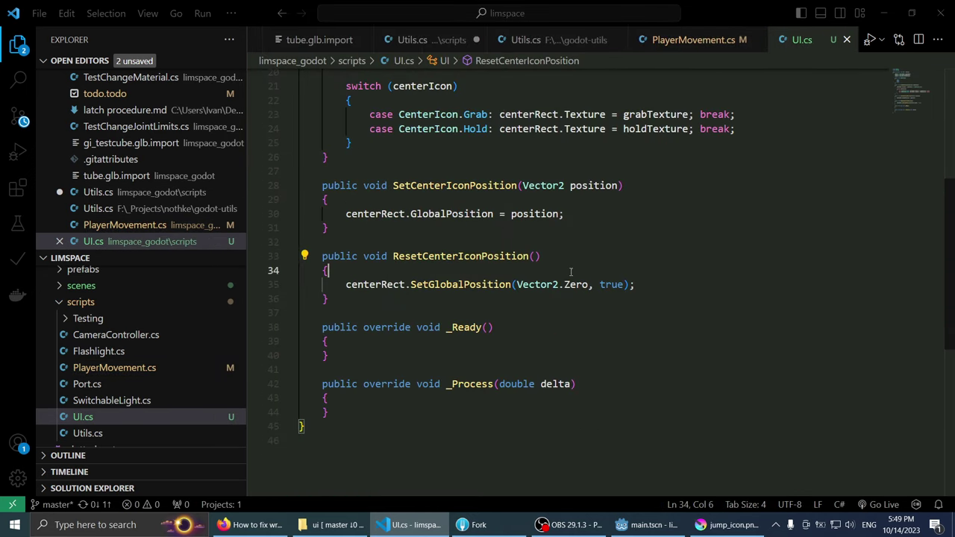
pyautogui.click(682, 284)
pyautogui.scroll(1, 682, 285)
pyautogui.hotkey('shift', 'Home')
pyautogui.press('BackSpace')
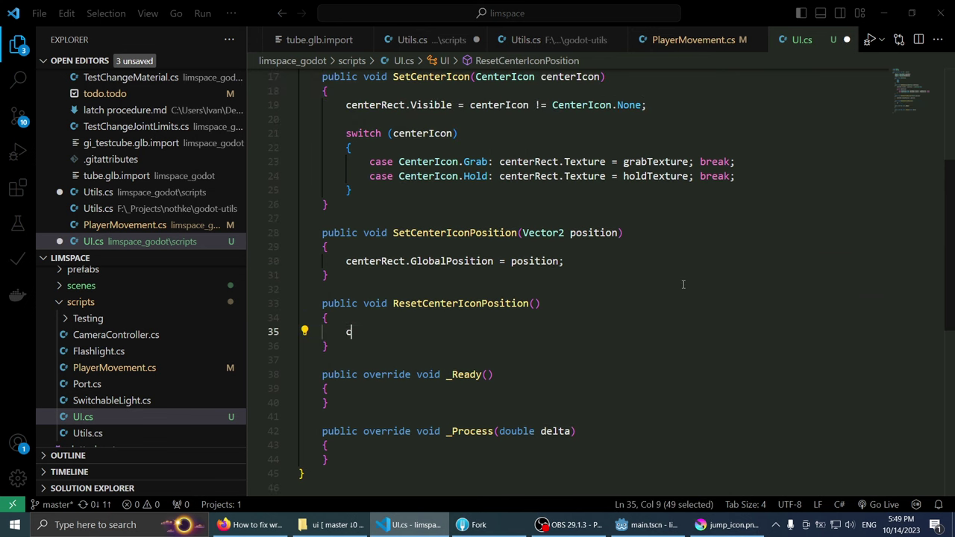
pyautogui.write('centerre.g')
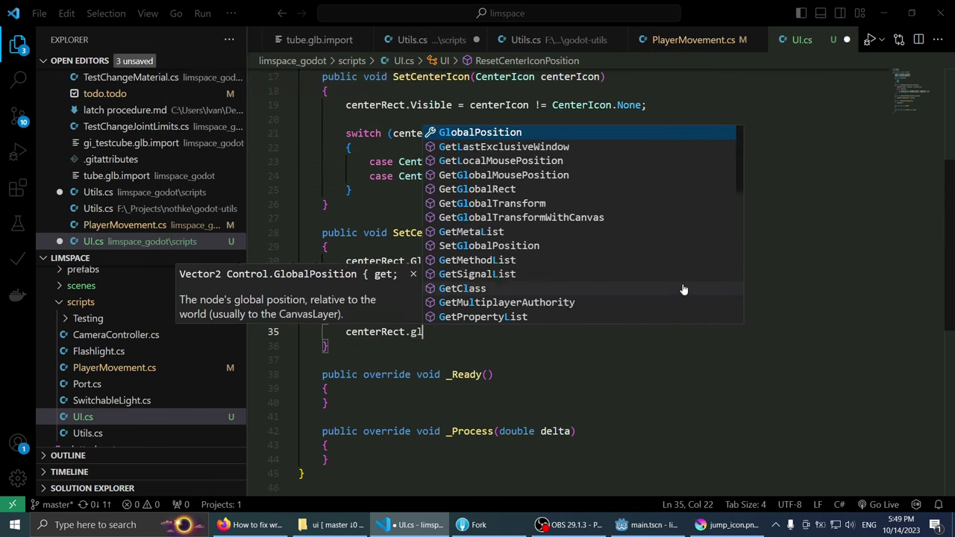
pyautogui.write('lobal')
pyautogui.press('Tab')
pyautogui.write('= ')
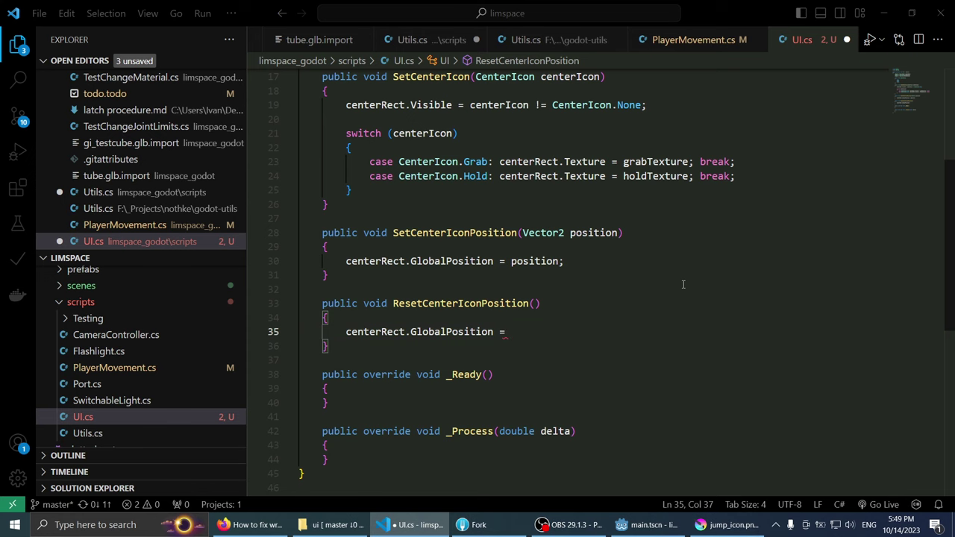
pyautogui.write('Screen')
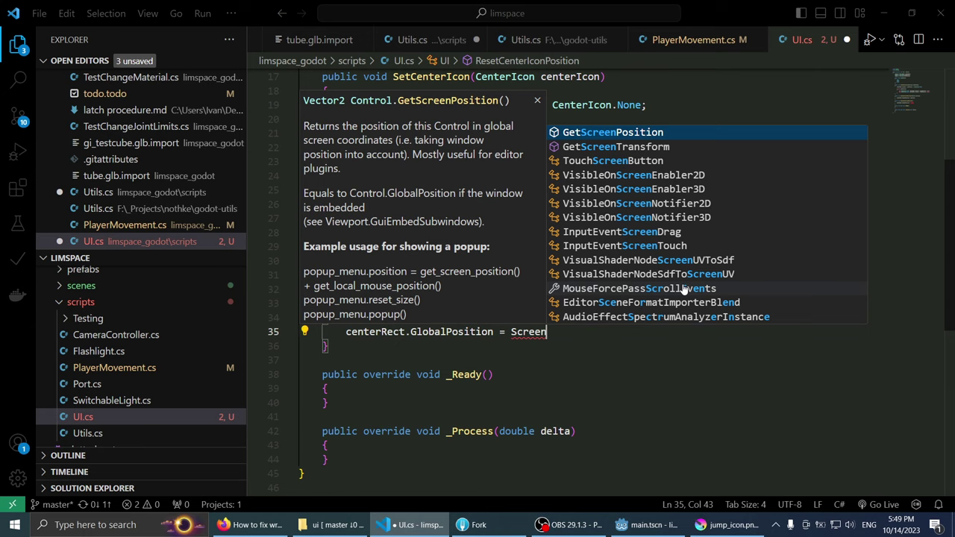
# Step: Search Google in a new Firefox tab for 'godot reset control position to anchor'
pyautogui.click(254, 524)
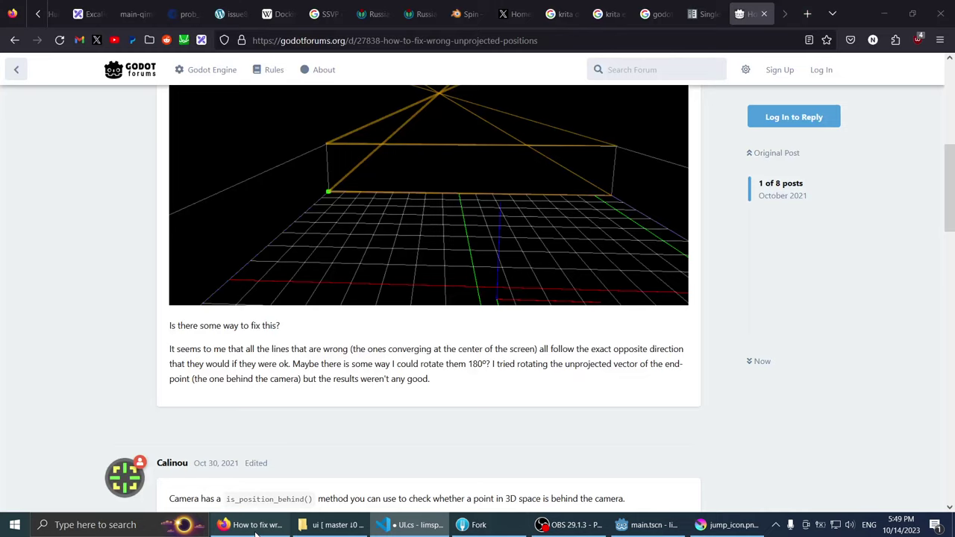
pyautogui.hotkey('ctrl', 't')
pyautogui.write('godot ')
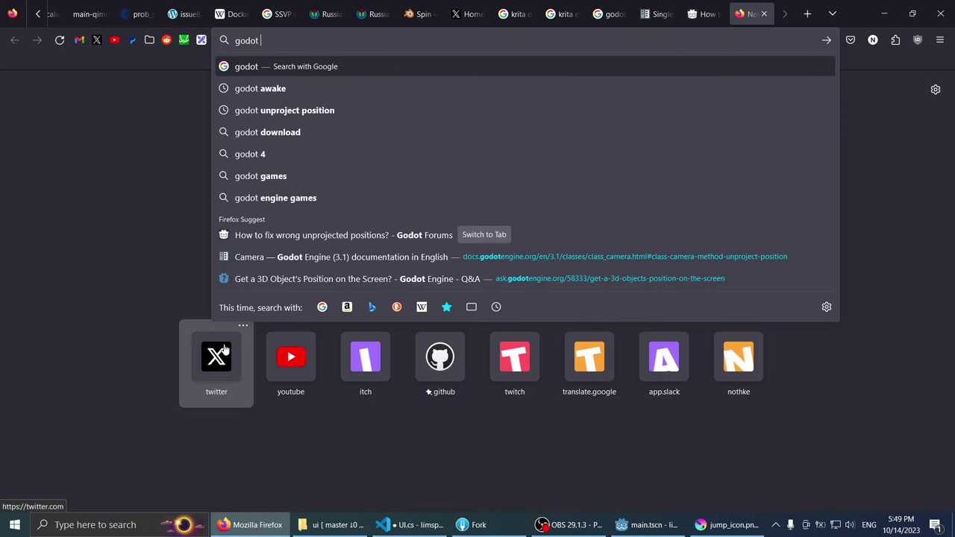
pyautogui.write('reset ')
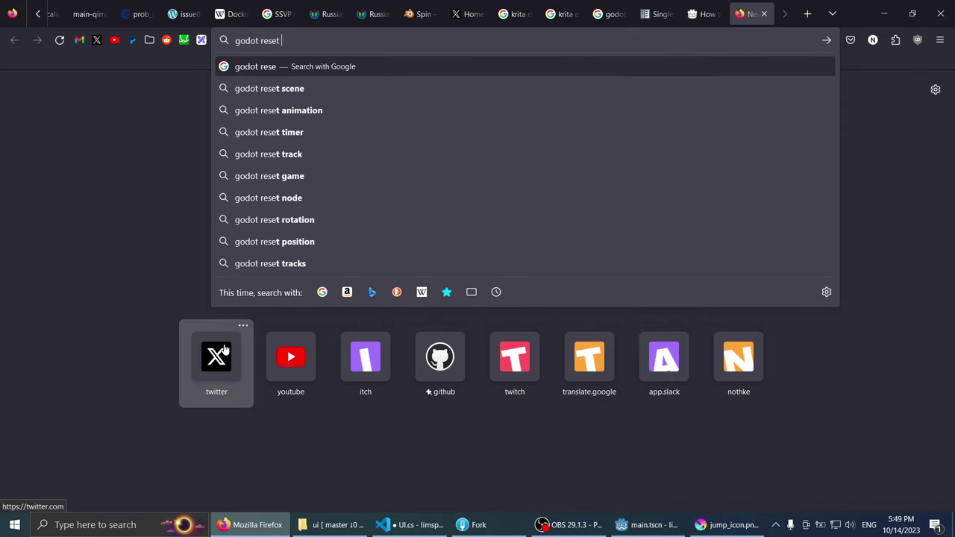
pyautogui.write('ui')
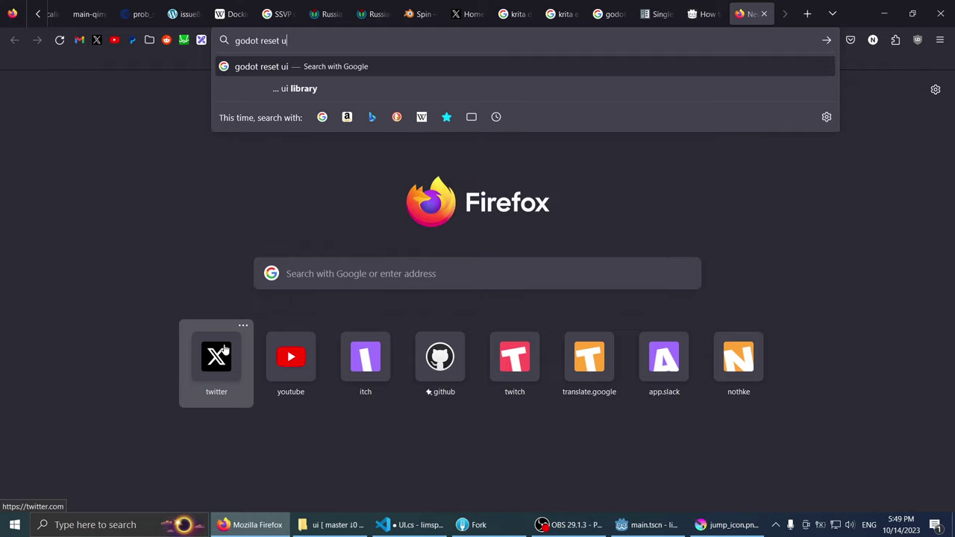
pyautogui.press('BackSpace')
pyautogui.write('control position to')
pyautogui.write(' anchro')
pyautogui.press('Return')
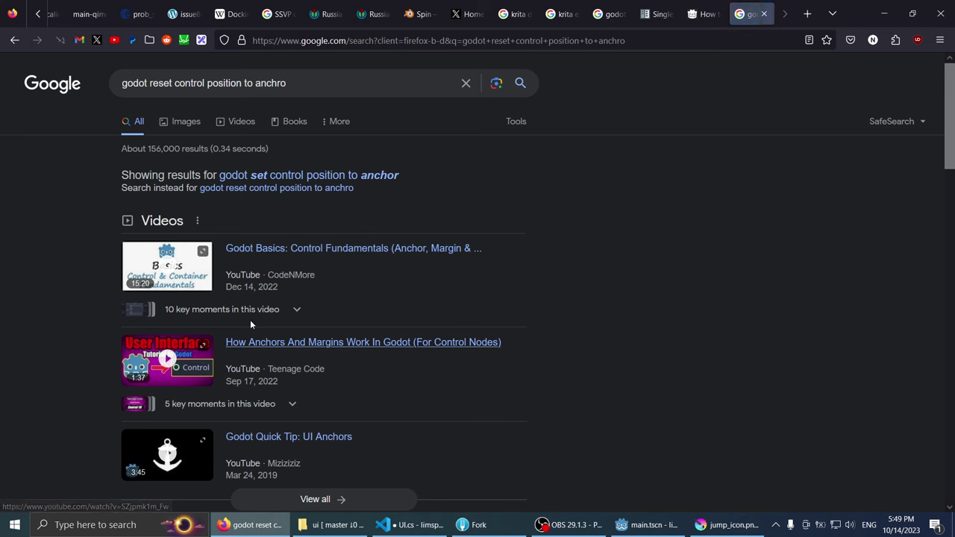
pyautogui.click(389, 177)
# Step: Read the gdscript.com 'Using Anchor Positioning in Godot' article from the results
pyautogui.scroll(-3, 13, 256)
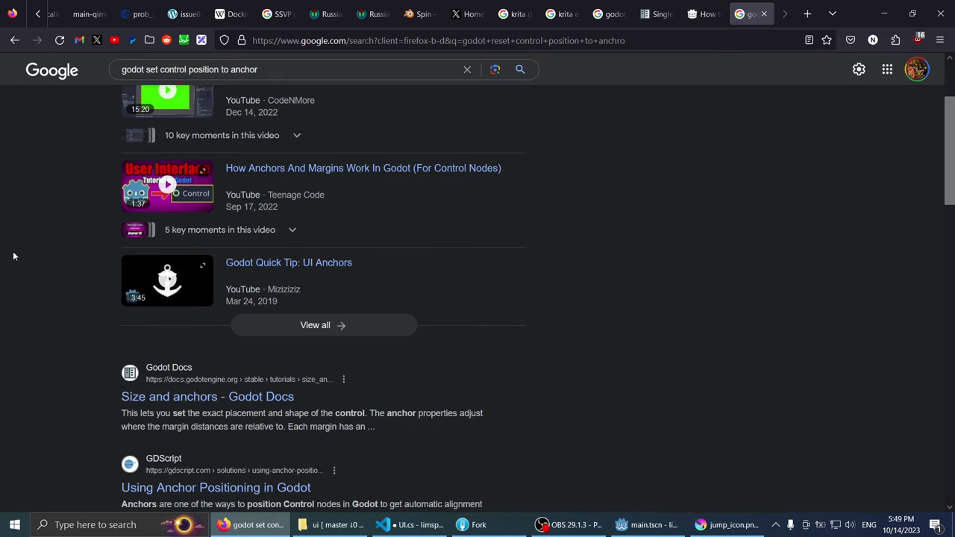
pyautogui.scroll(-1, 13, 256)
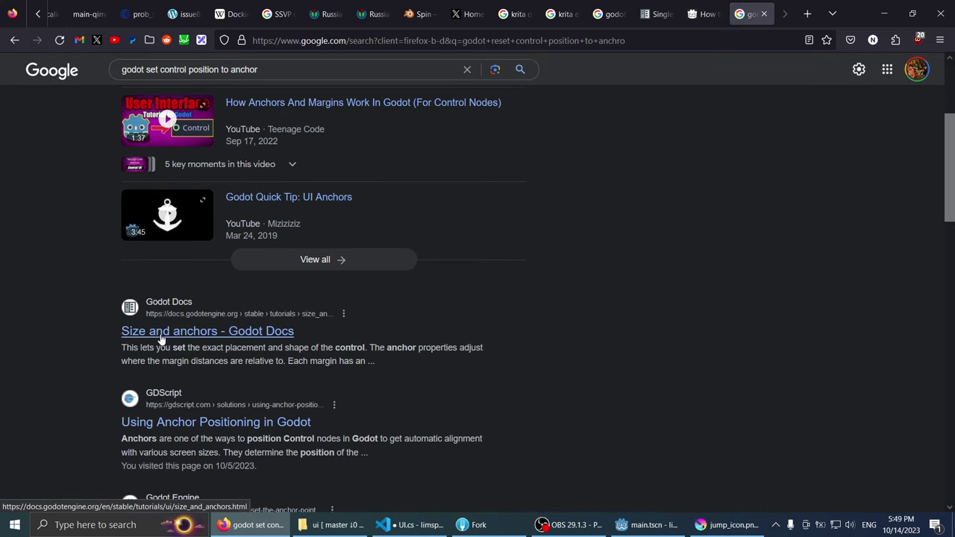
pyautogui.scroll(-2, 112, 337)
pyautogui.click(133, 289)
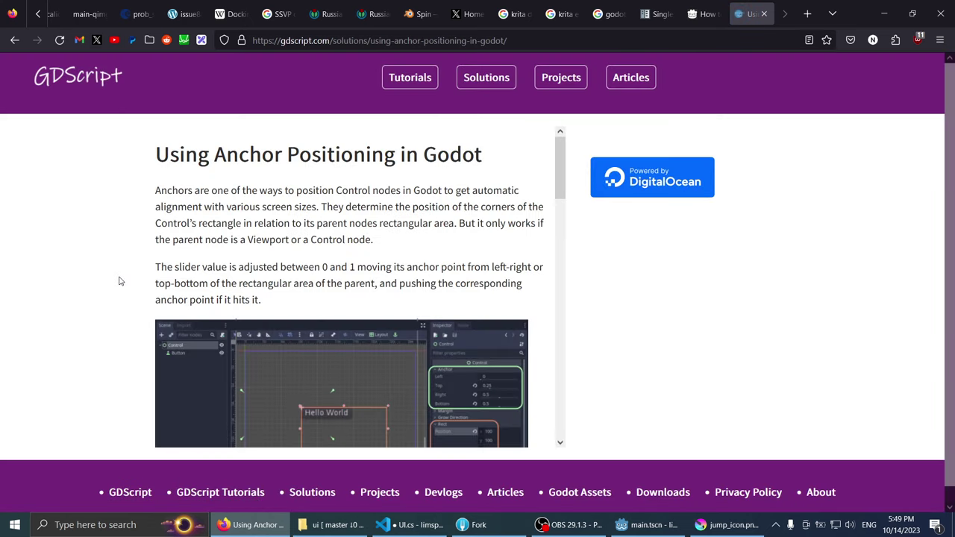
pyautogui.scroll(-1, 119, 281)
pyautogui.scroll(-3, 285, 269)
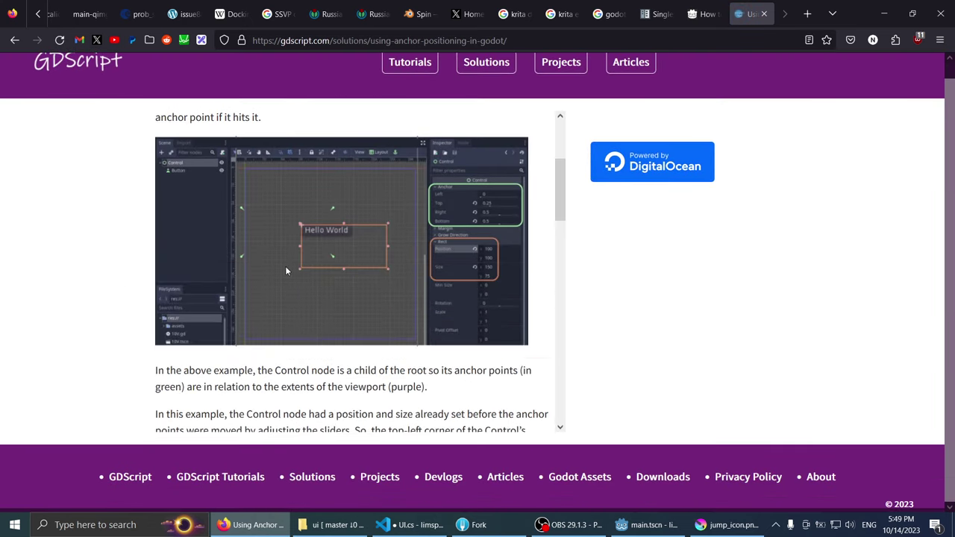
pyautogui.scroll(-3, 321, 277)
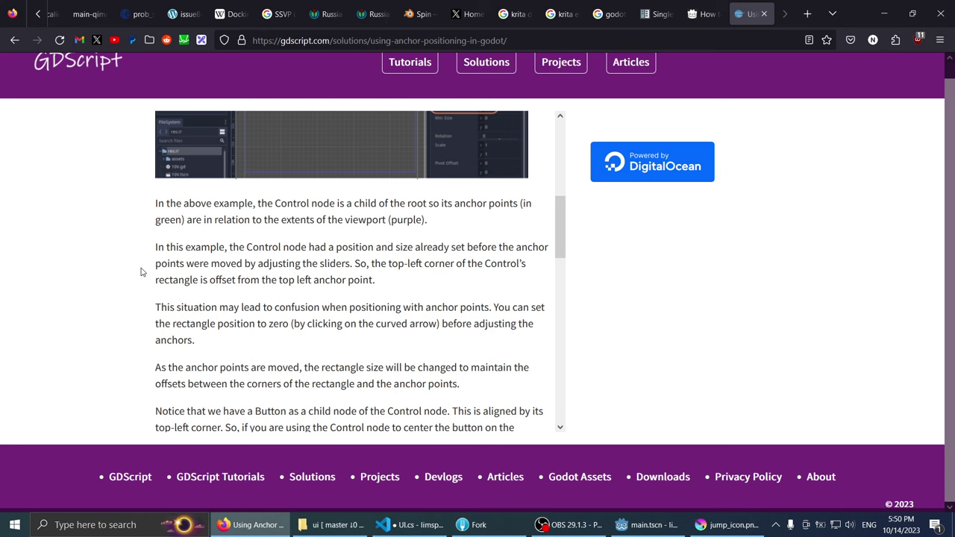
# Step: Change line 35 to centerRect.Position = Vector2.Zero; and save UI.cs
pyautogui.click(409, 525)
pyautogui.doubleClick(459, 331)
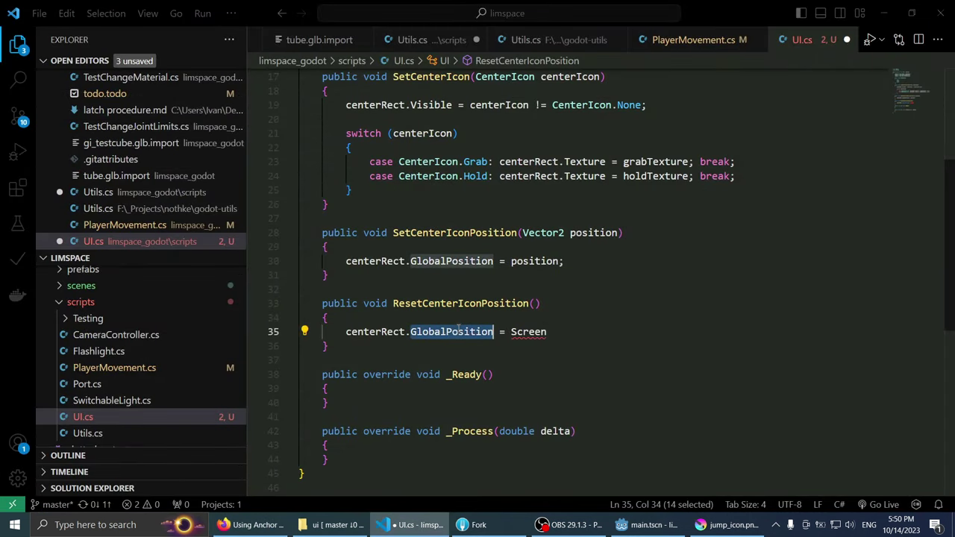
pyautogui.write('posi')
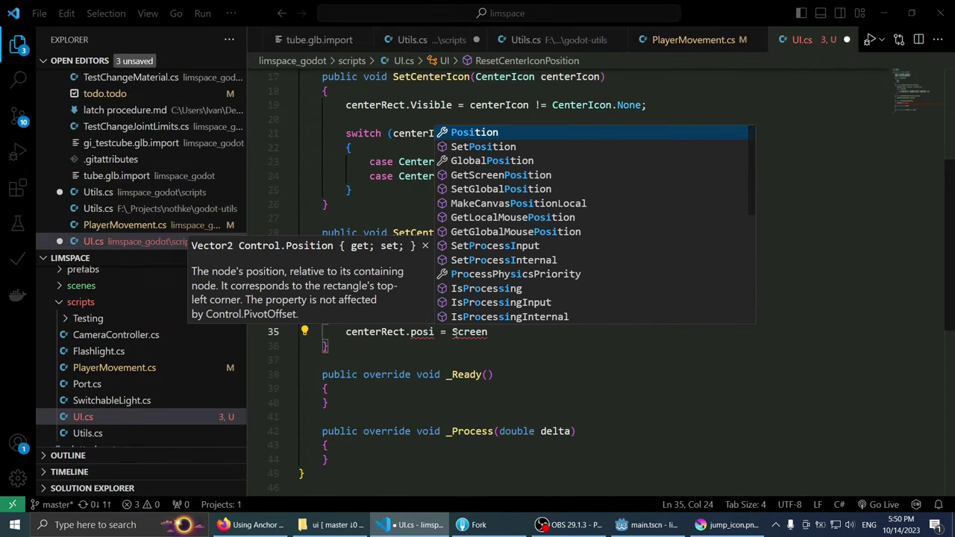
pyautogui.press('Tab')
pyautogui.press('End')
pyautogui.hotkey('ctrl', 'shift', 'Left')
pyautogui.write('Ve')
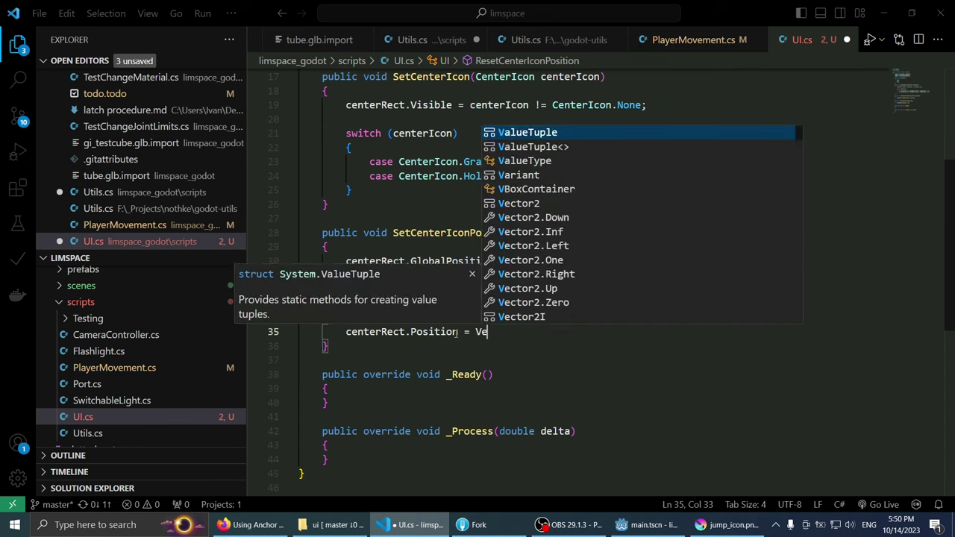
pyautogui.write('ctor2.z')
pyautogui.press('Tab')
pyautogui.write(';')
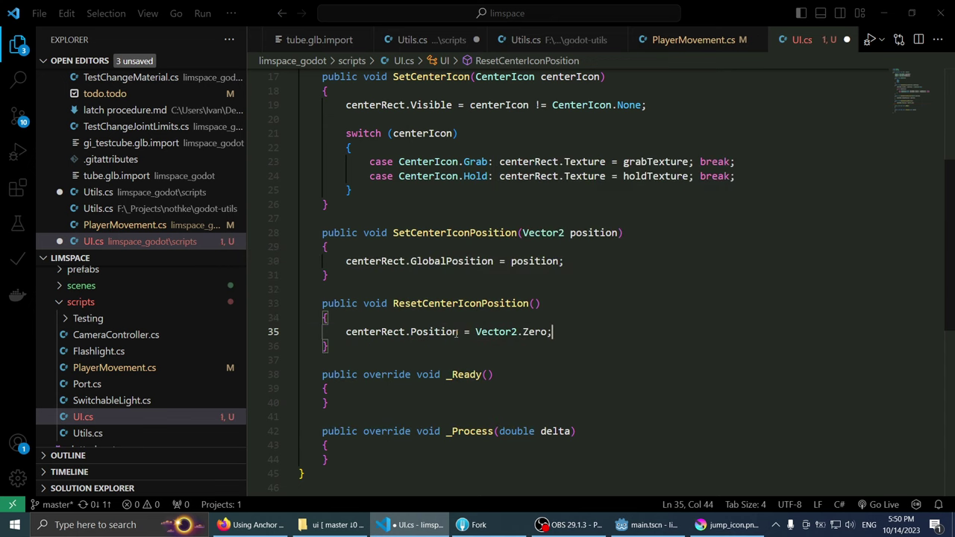
pyautogui.hotkey('ctrl', 's')
pyautogui.click(477, 524)
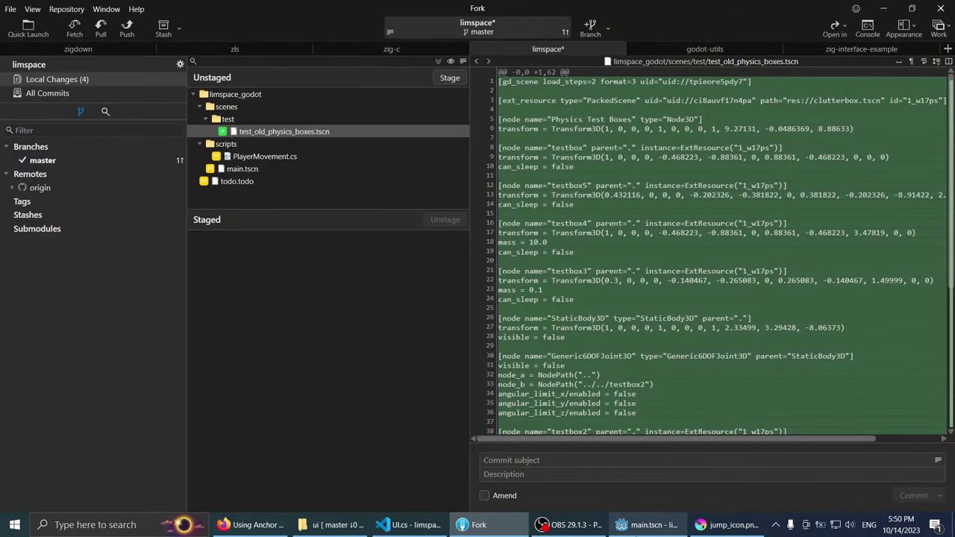
# Step: Test-run the game from Godot to see the grab icon, then stop it
pyautogui.click(646, 524)
pyautogui.click(773, 28)
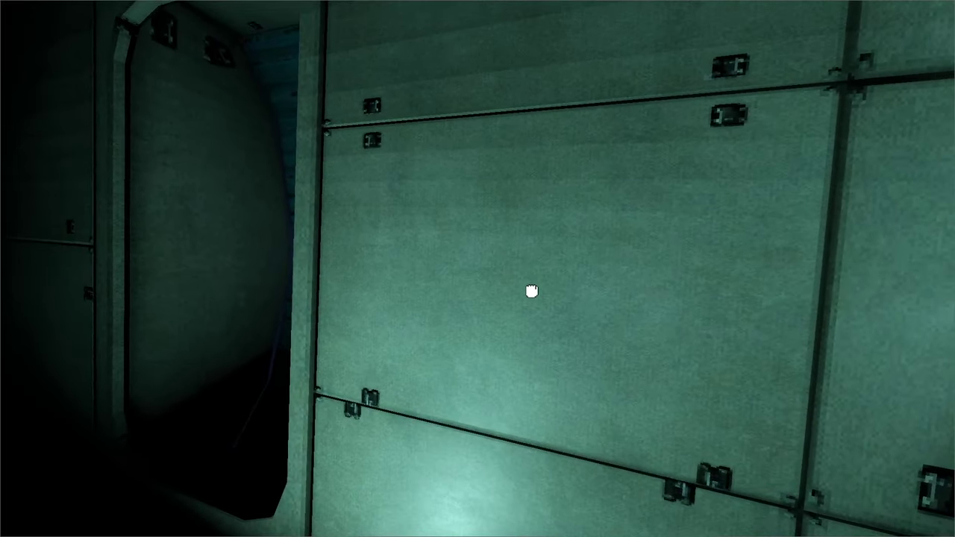
pyautogui.press('Escape')
pyautogui.hotkey('alt', 'Tab')
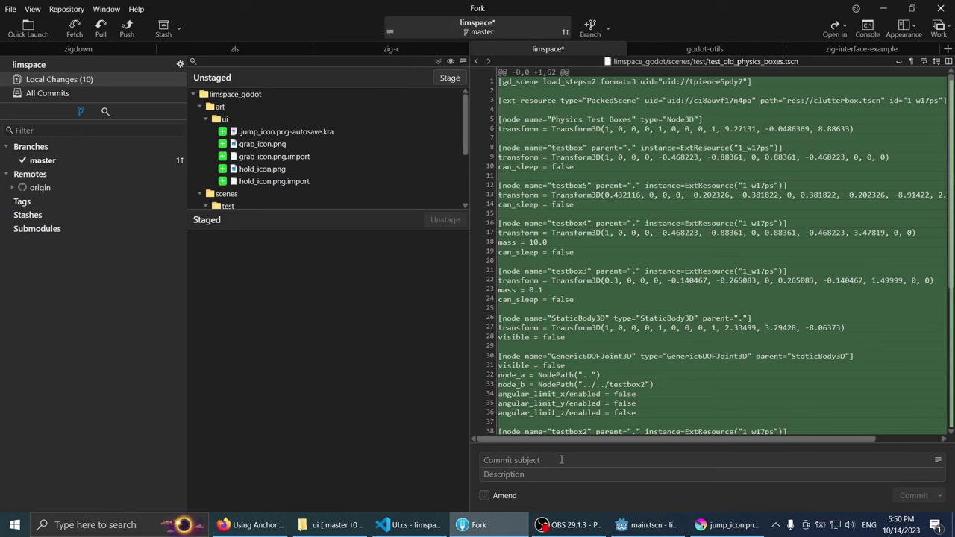
pyautogui.click(647, 525)
# Step: Bring back the GDScript anchor article and read through it
pyautogui.click(270, 522)
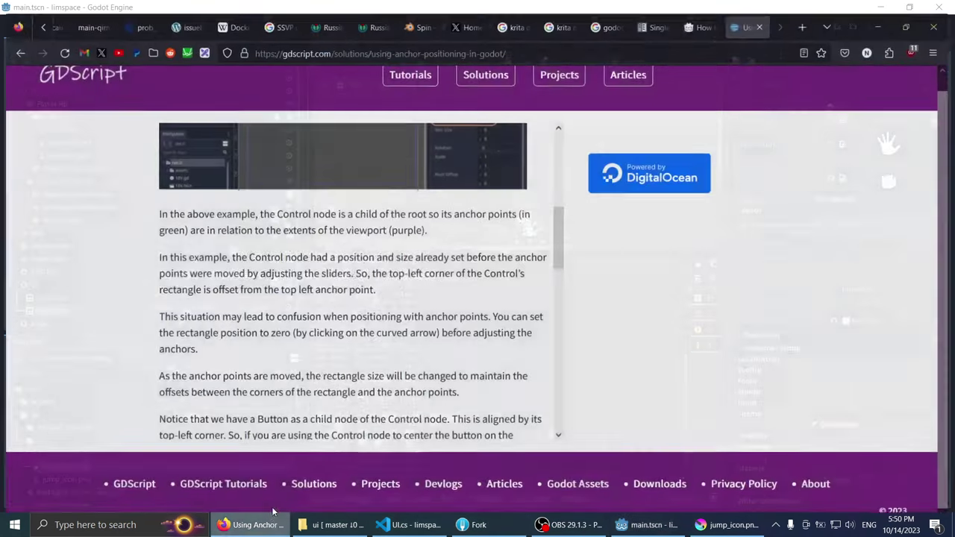
pyautogui.scroll(-1, 164, 332)
pyautogui.scroll(-1, 164, 332)
pyautogui.scroll(-1, 164, 332)
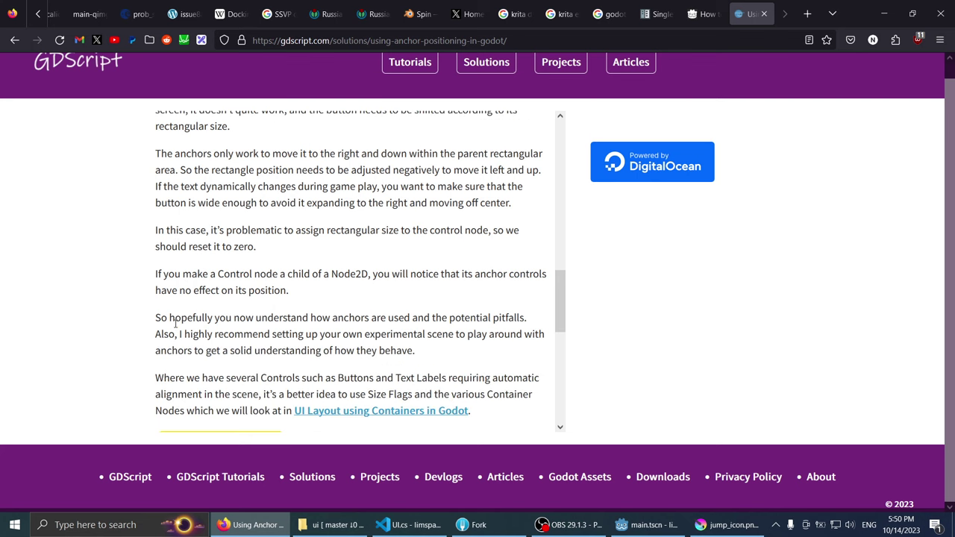
pyautogui.scroll(-2, 175, 322)
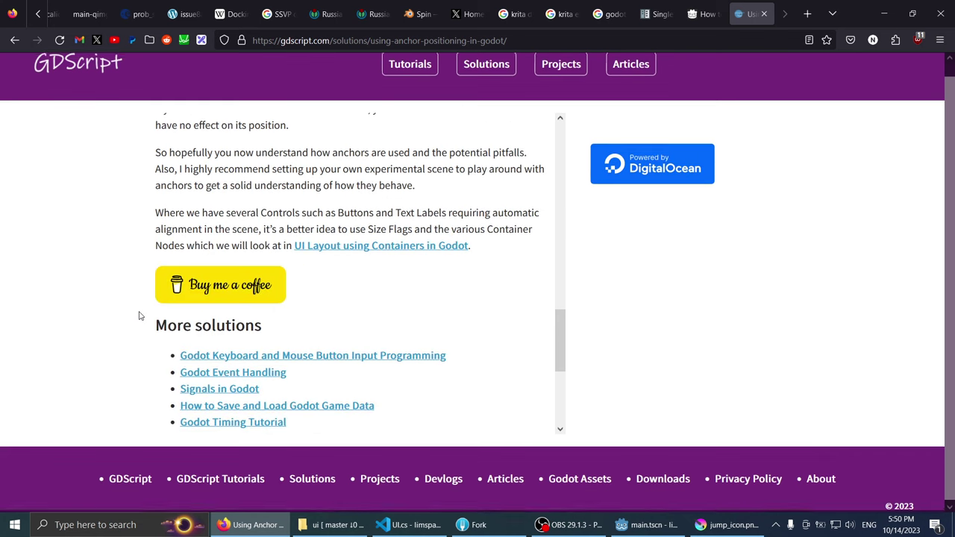
pyautogui.scroll(1, 179, 287)
pyautogui.scroll(2, 179, 287)
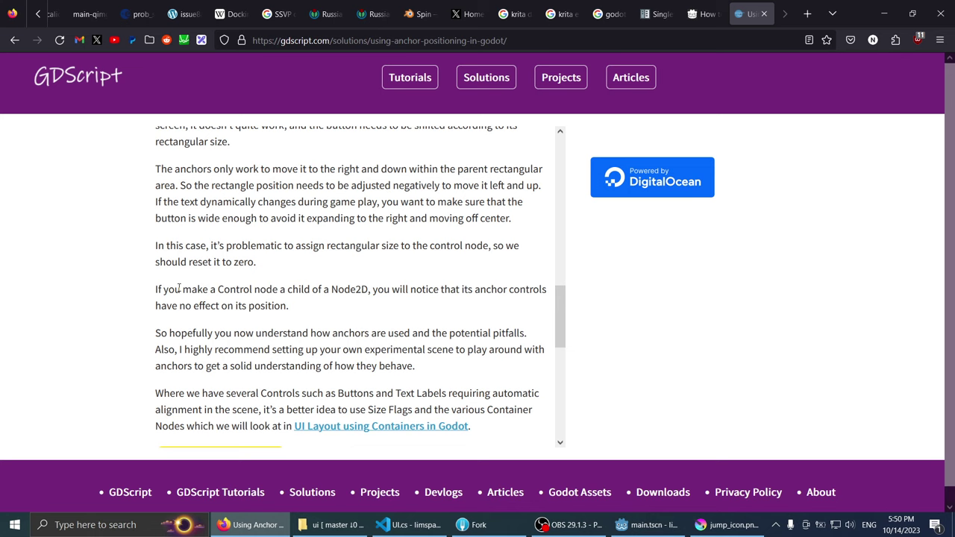
# Step: Read the 'UI Layout using Containers in Godot' article, then return to the Google results
pyautogui.click(327, 429)
pyautogui.scroll(-2, 199, 264)
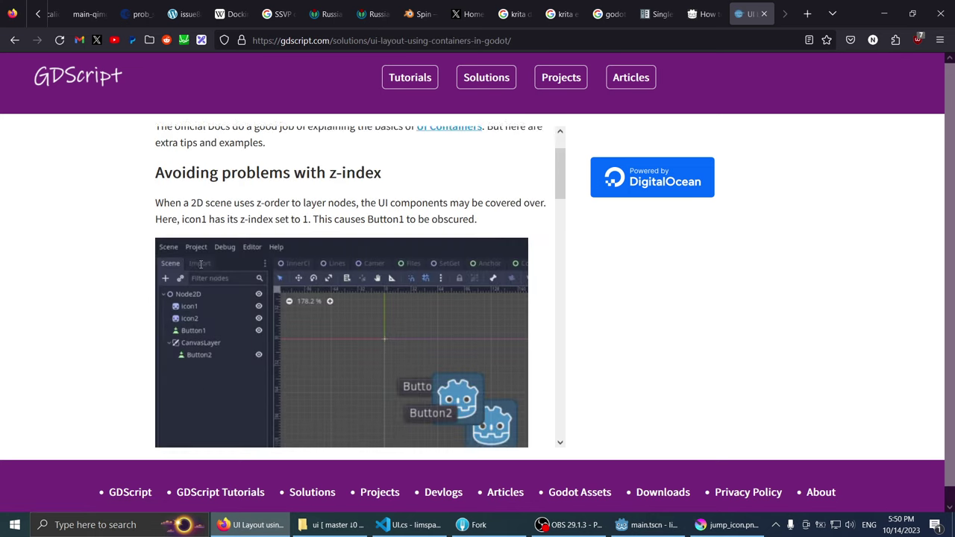
pyautogui.scroll(-3, 199, 264)
pyautogui.scroll(-3, 198, 264)
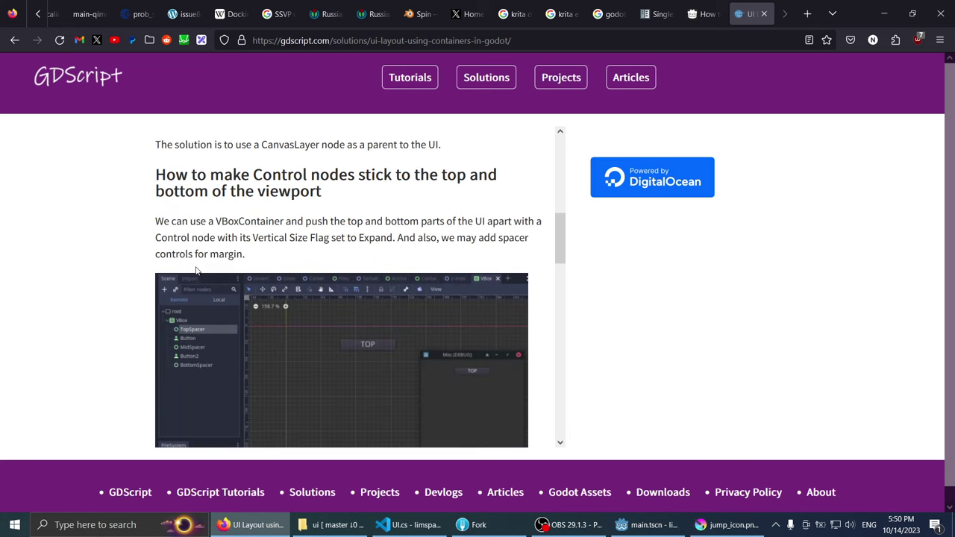
pyautogui.scroll(-1, 189, 276)
pyautogui.scroll(1, 189, 276)
pyautogui.scroll(-5, 189, 276)
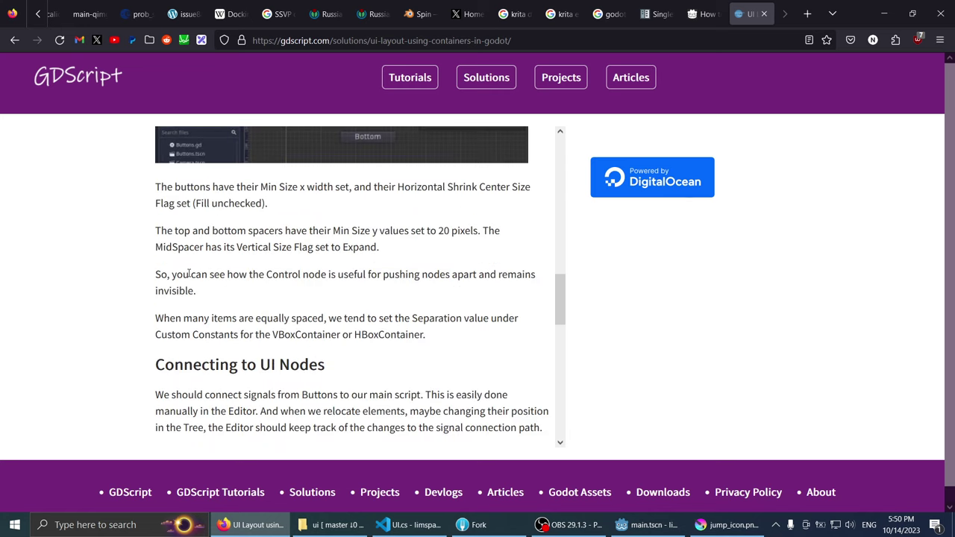
pyautogui.scroll(-3, 189, 276)
pyautogui.scroll(-1, 188, 276)
pyautogui.scroll(-3, 189, 277)
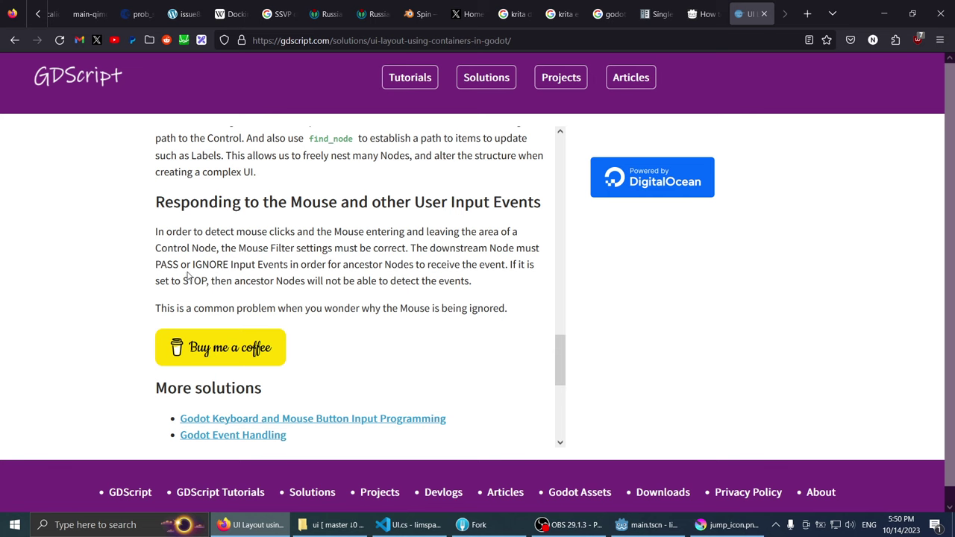
pyautogui.click(14, 39)
pyautogui.click(14, 40)
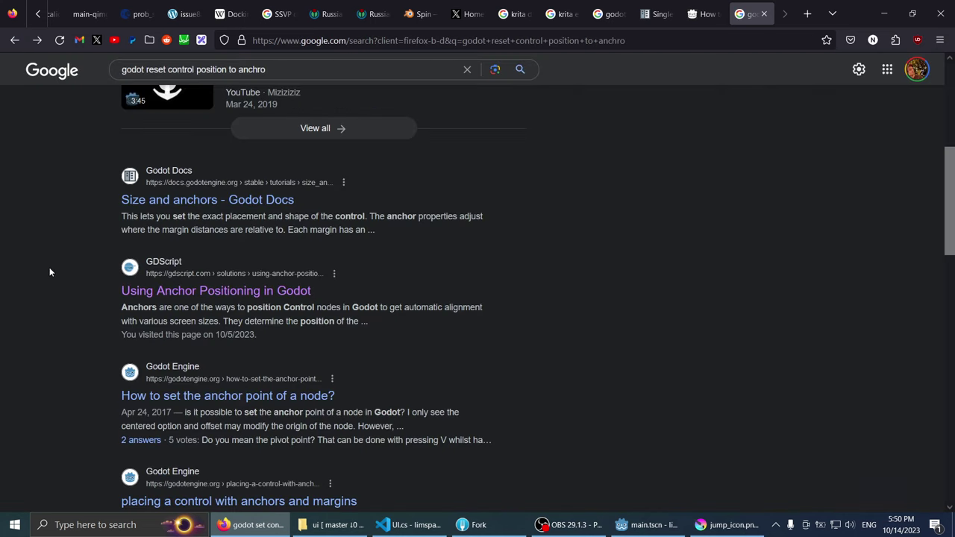
# Step: Read the Godot Q&A question on placing a control with anchors and margins
pyautogui.scroll(-3, 47, 273)
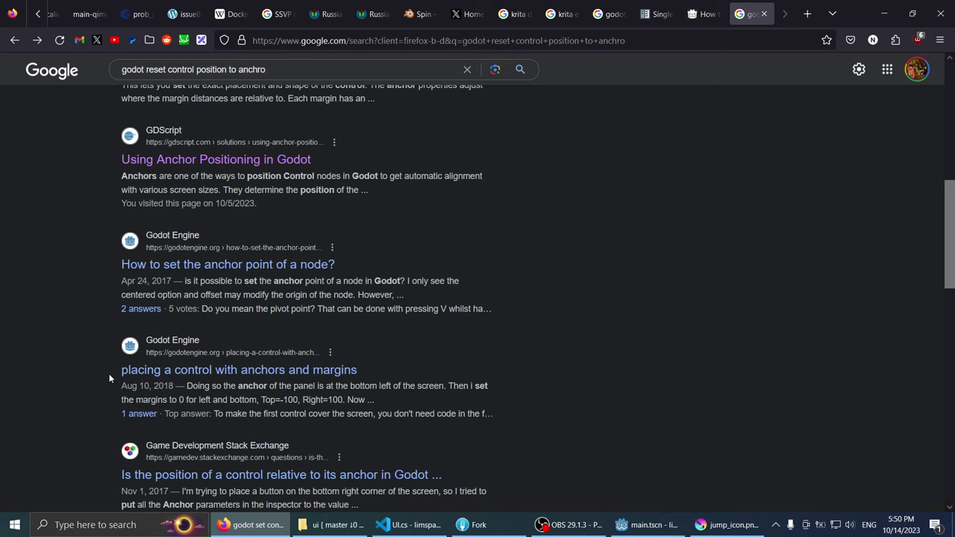
pyautogui.click(133, 369)
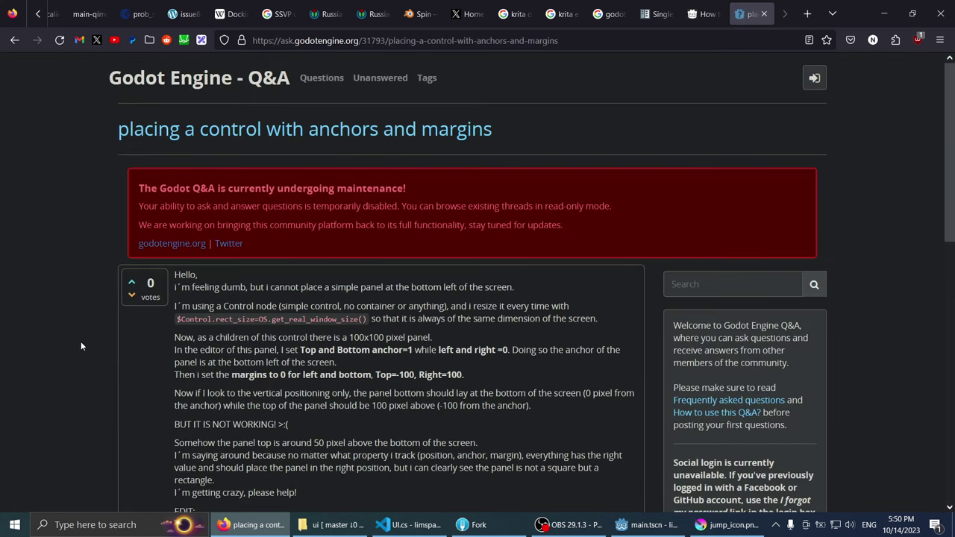
pyautogui.scroll(-3, 80, 344)
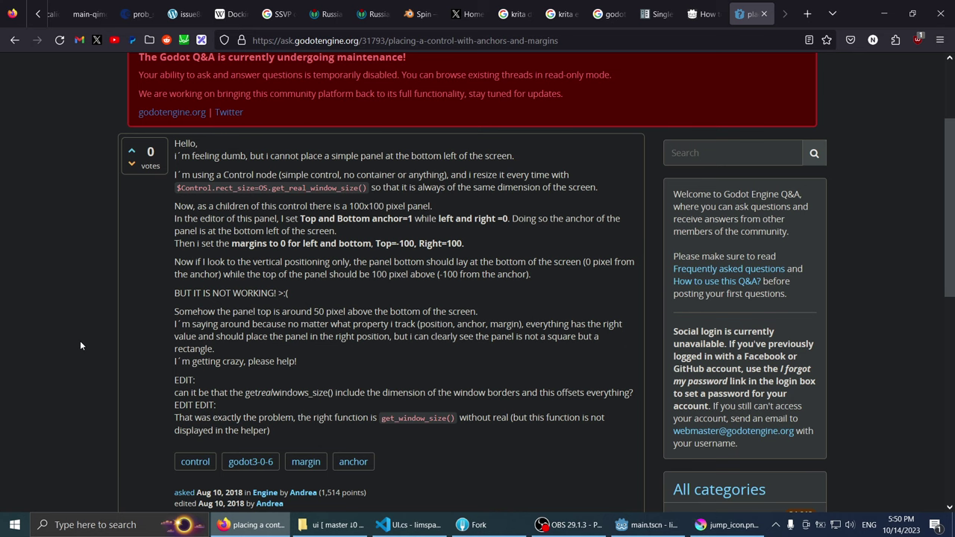
pyautogui.scroll(-8, 81, 345)
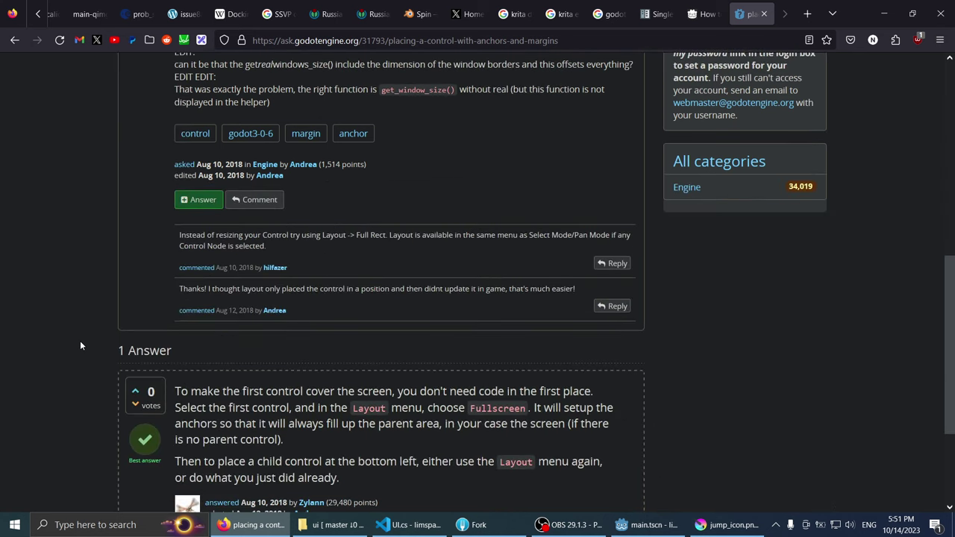
pyautogui.scroll(-3, 80, 345)
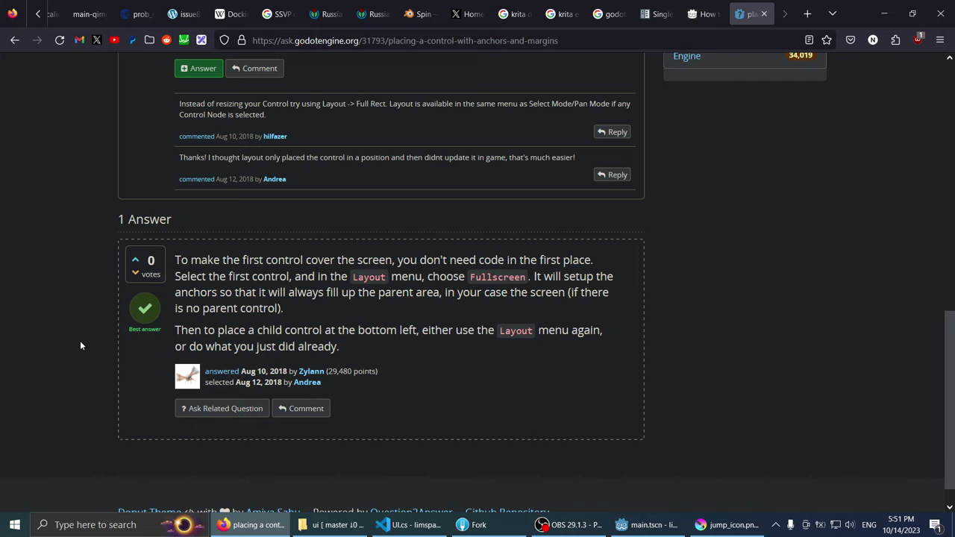
pyautogui.hscroll(-5, 81, 343)
pyautogui.scroll(-2, 71, 313)
pyautogui.scroll(-3, 67, 299)
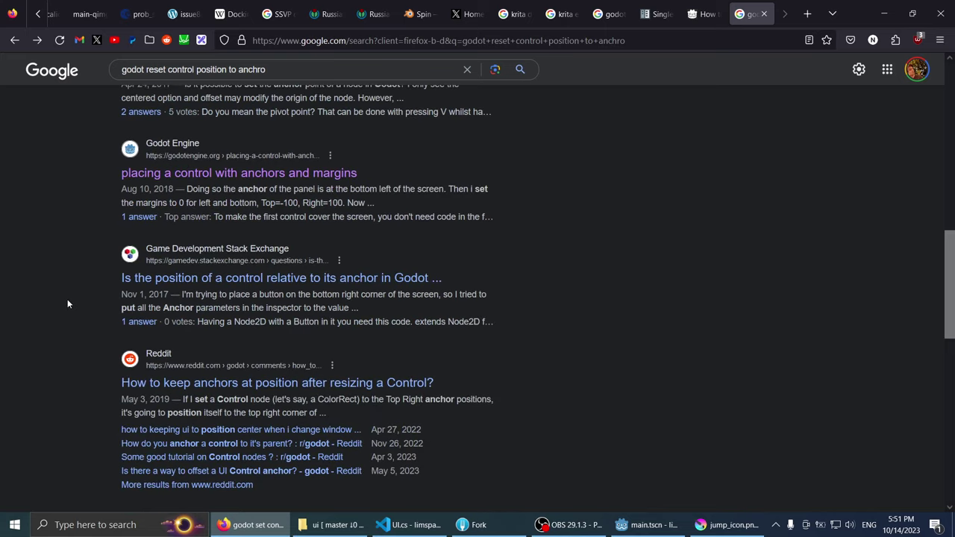
pyautogui.click(193, 281)
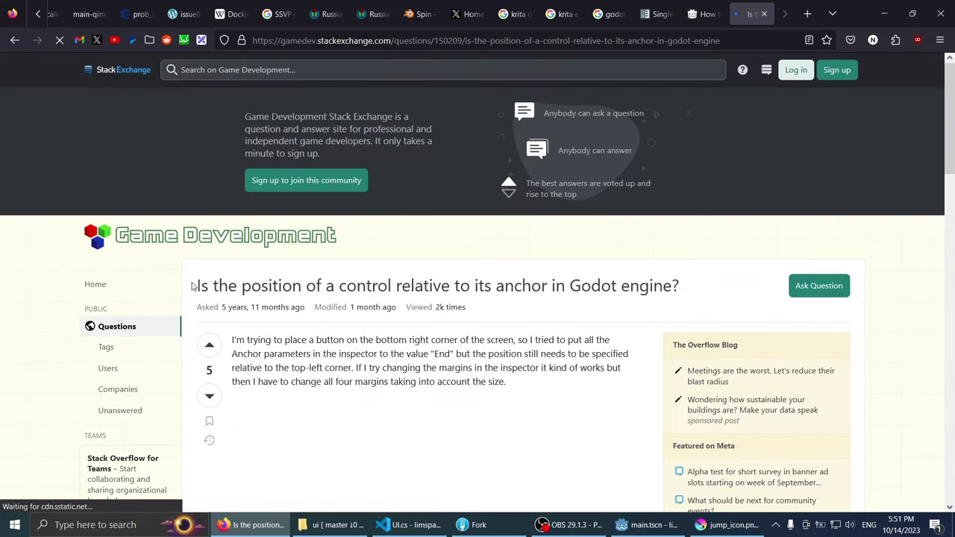
pyautogui.scroll(-3, 206, 295)
pyautogui.scroll(-2, 203, 335)
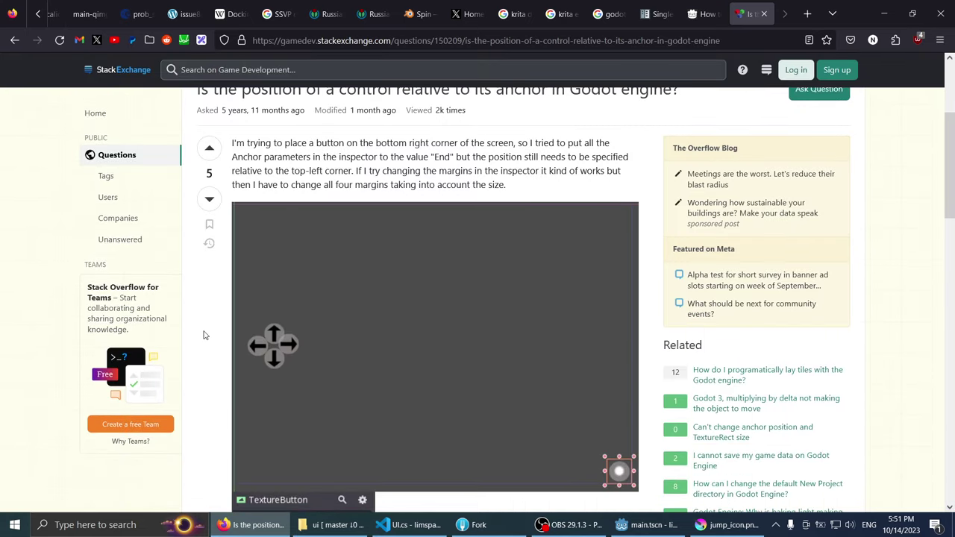
pyautogui.scroll(-4, 204, 338)
pyautogui.scroll(-3, 203, 340)
pyautogui.scroll(2, 203, 342)
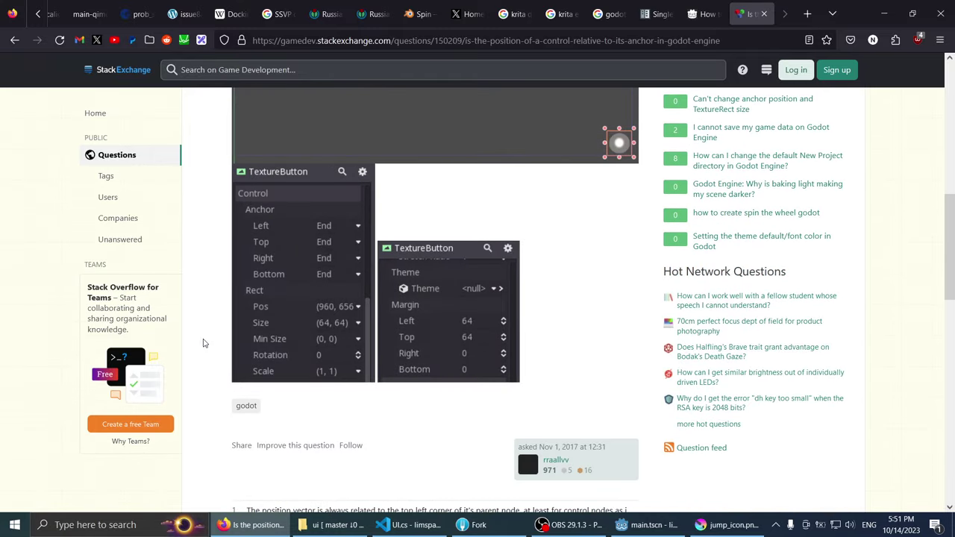
pyautogui.scroll(-2, 203, 343)
pyautogui.scroll(-3, 204, 343)
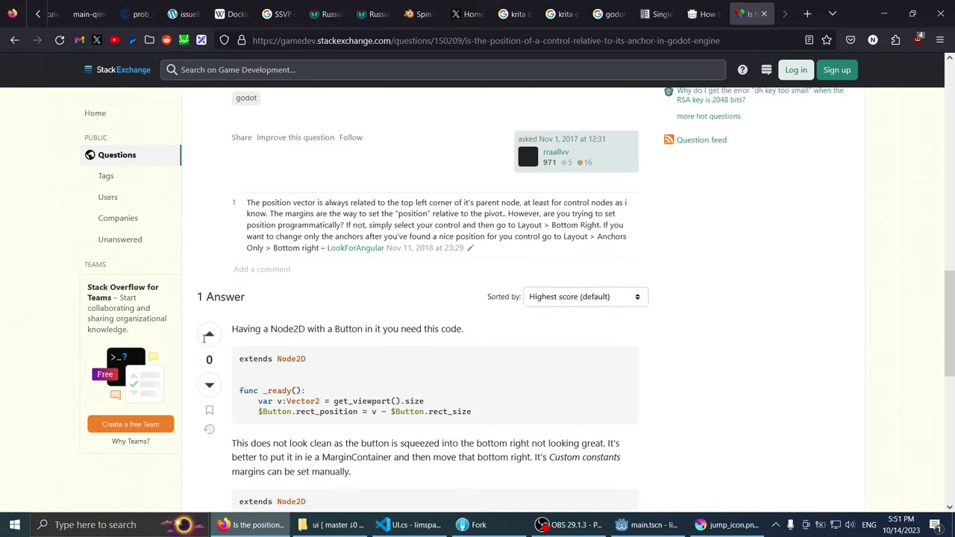
pyautogui.scroll(-1, 203, 342)
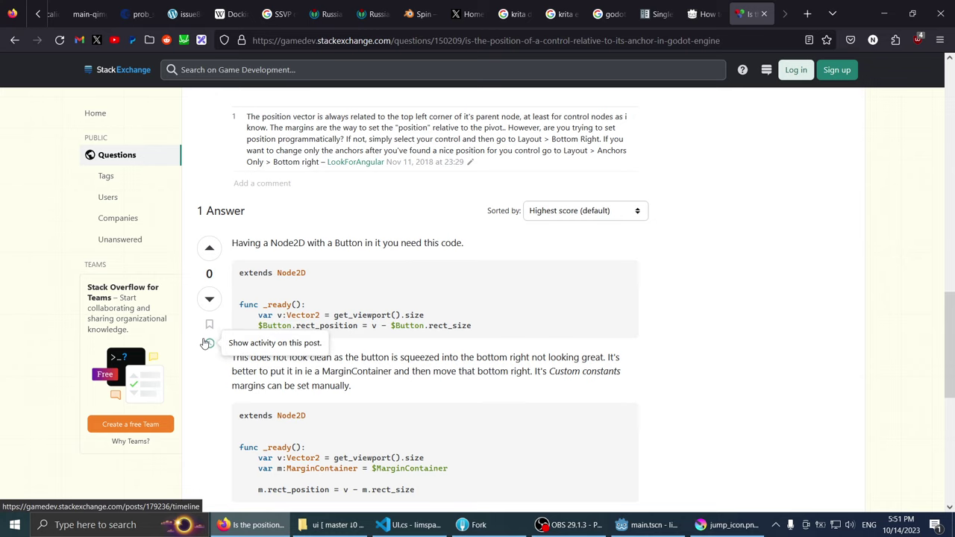
pyautogui.scroll(-2, 206, 342)
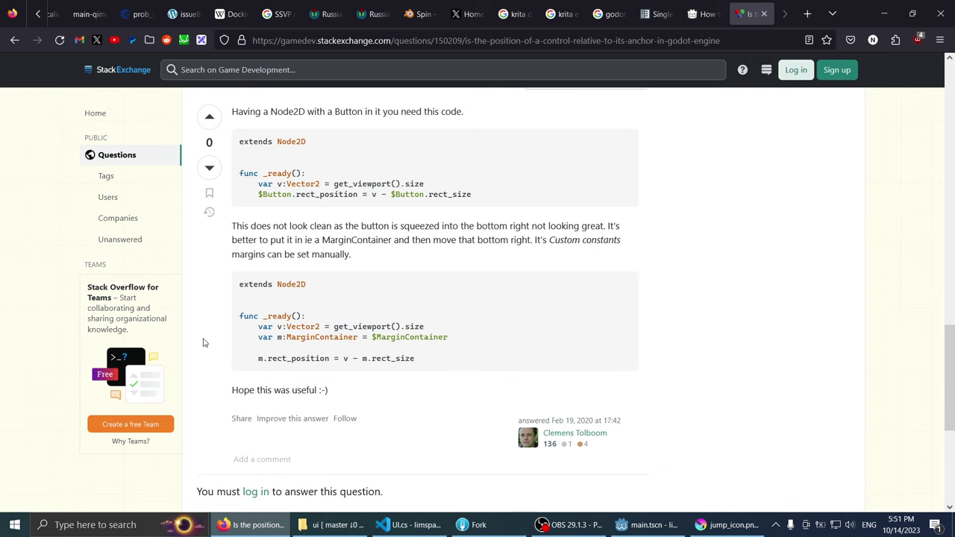
pyautogui.scroll(-2, 206, 342)
pyautogui.scroll(5, 206, 343)
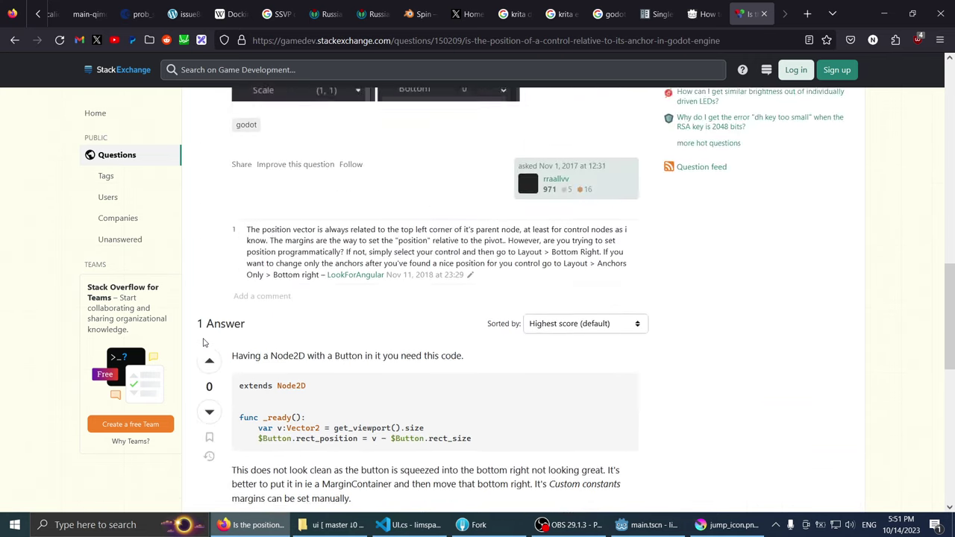
pyautogui.scroll(1, 205, 342)
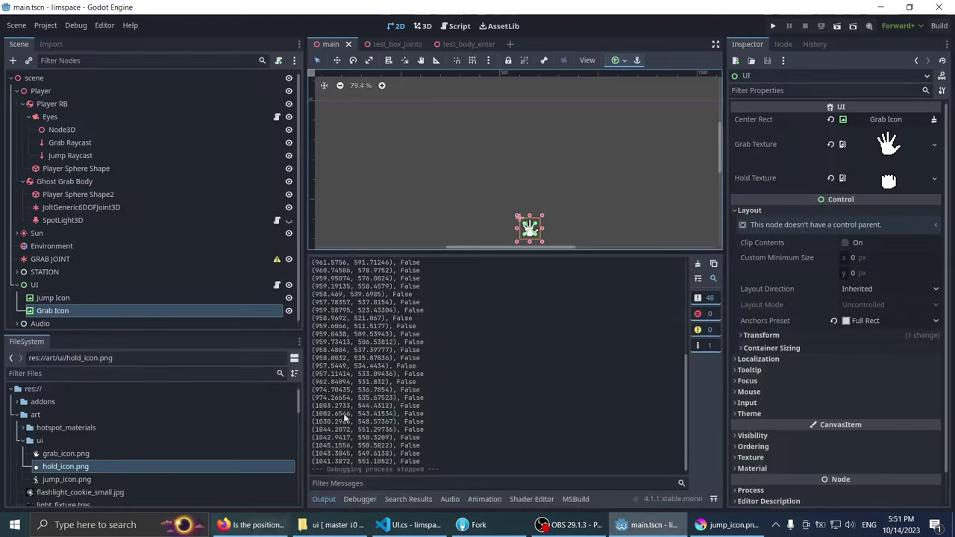
pyautogui.click(254, 524)
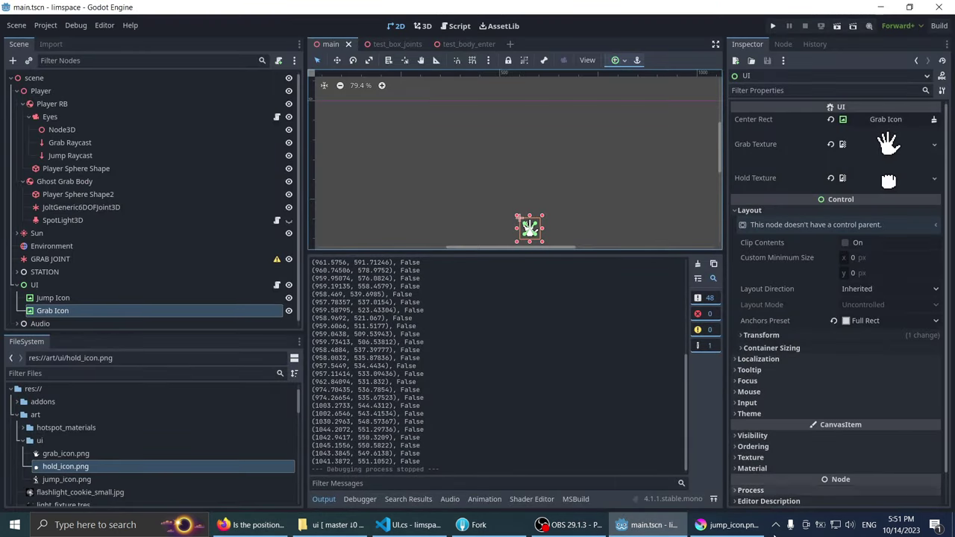
pyautogui.click(406, 524)
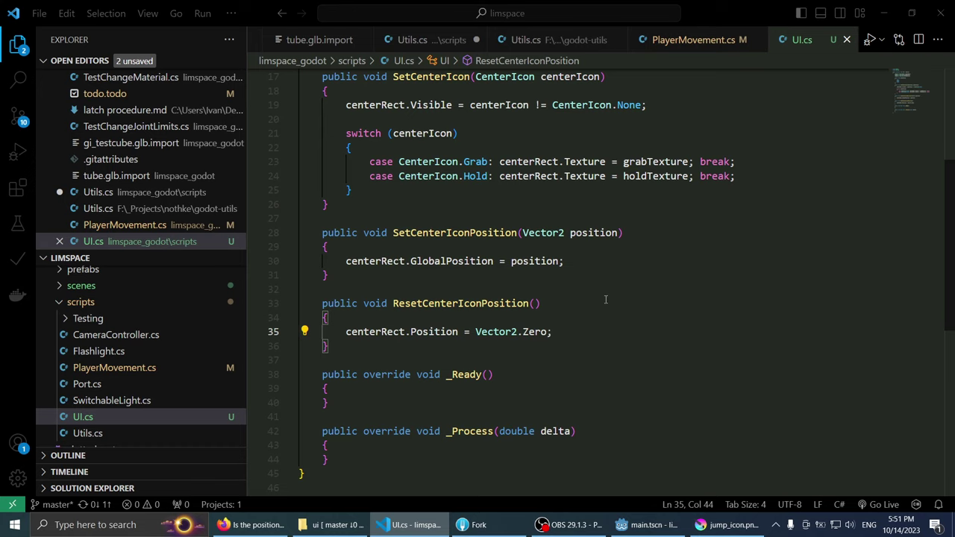
pyautogui.click(444, 522)
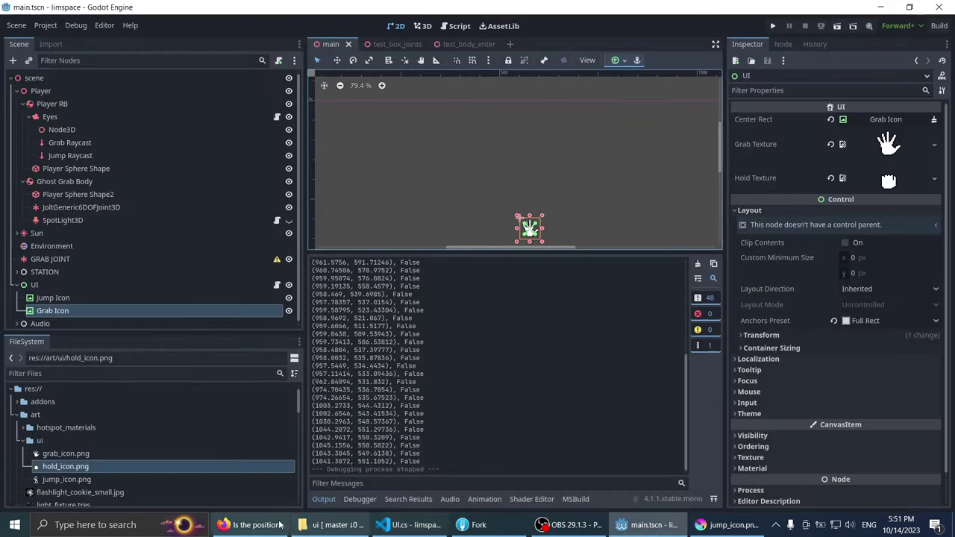
pyautogui.click(281, 524)
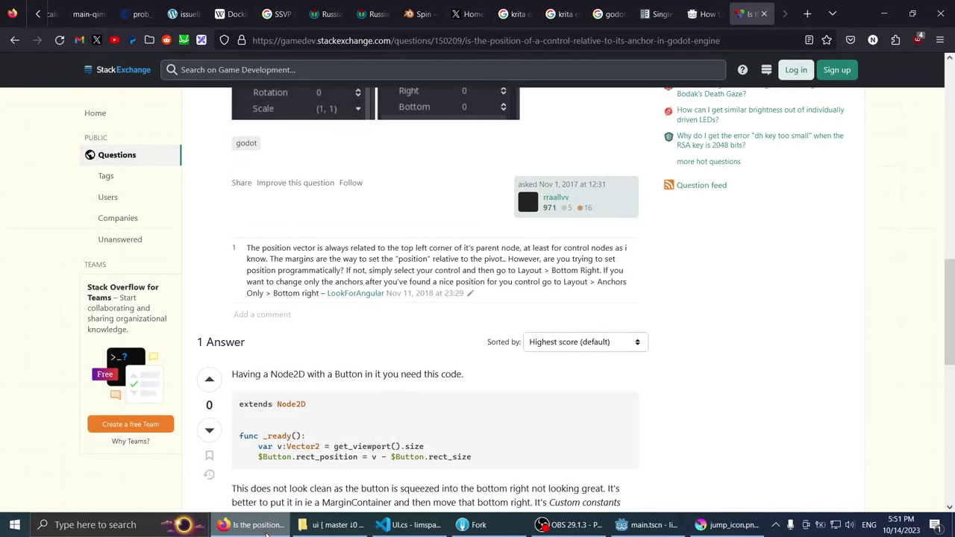
# Step: Return to the Google results, then minimise Firefox so UI.cs in VS Code is in front
pyautogui.scroll(-5, 116, 185)
pyautogui.click(14, 40)
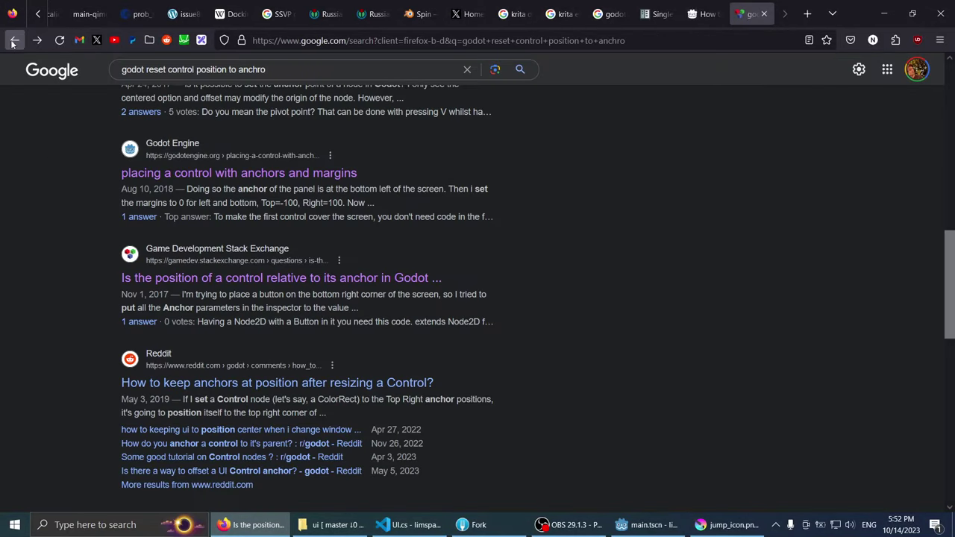
pyautogui.scroll(-3, 48, 165)
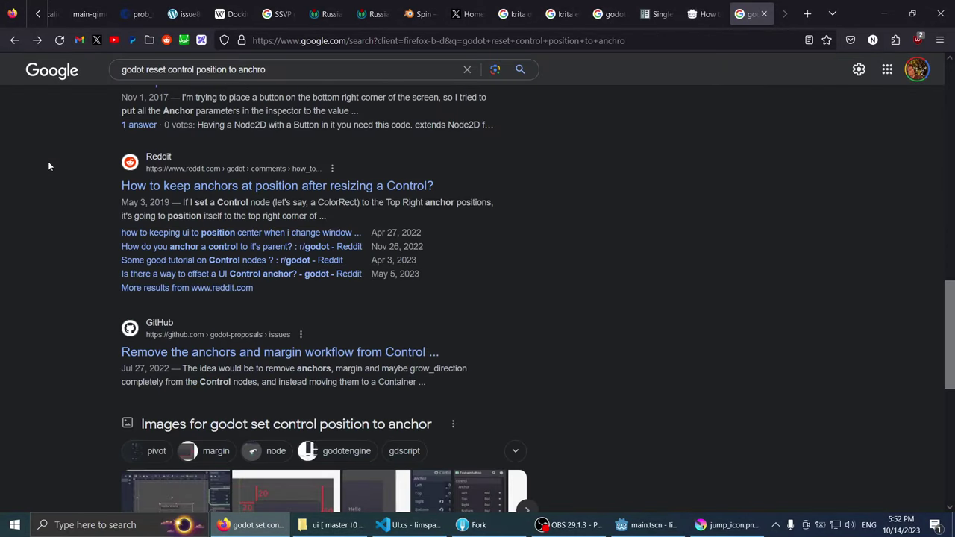
pyautogui.scroll(-3, 48, 161)
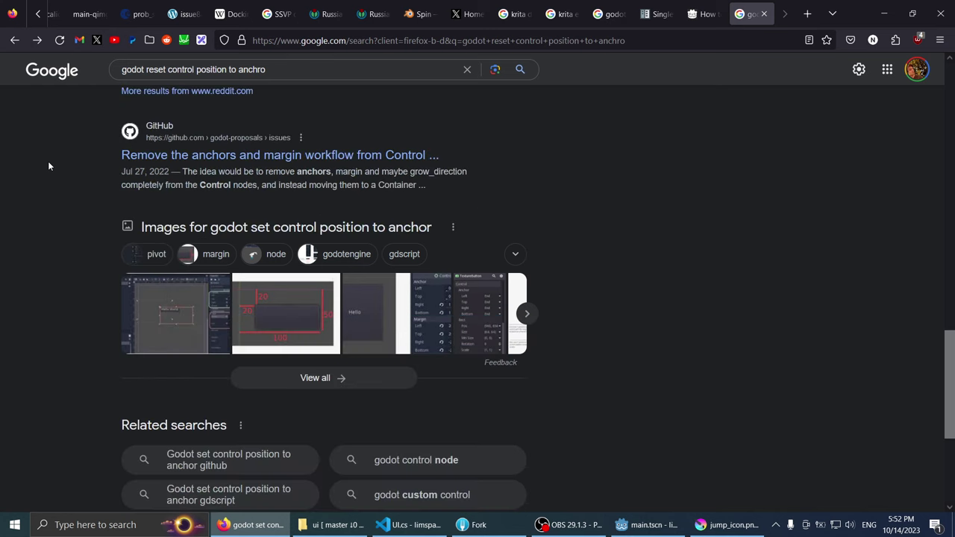
pyautogui.scroll(15, 57, 162)
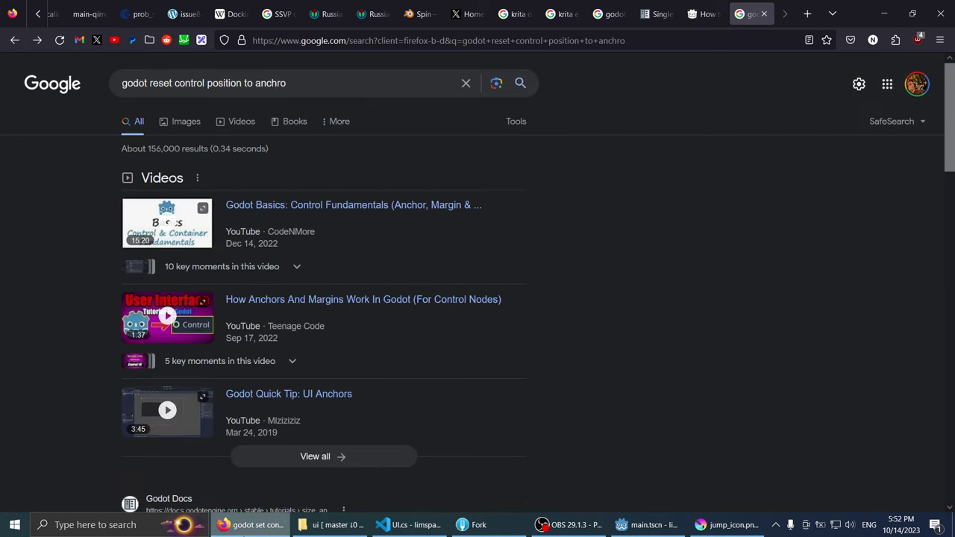
pyautogui.click(254, 524)
pyautogui.click(410, 524)
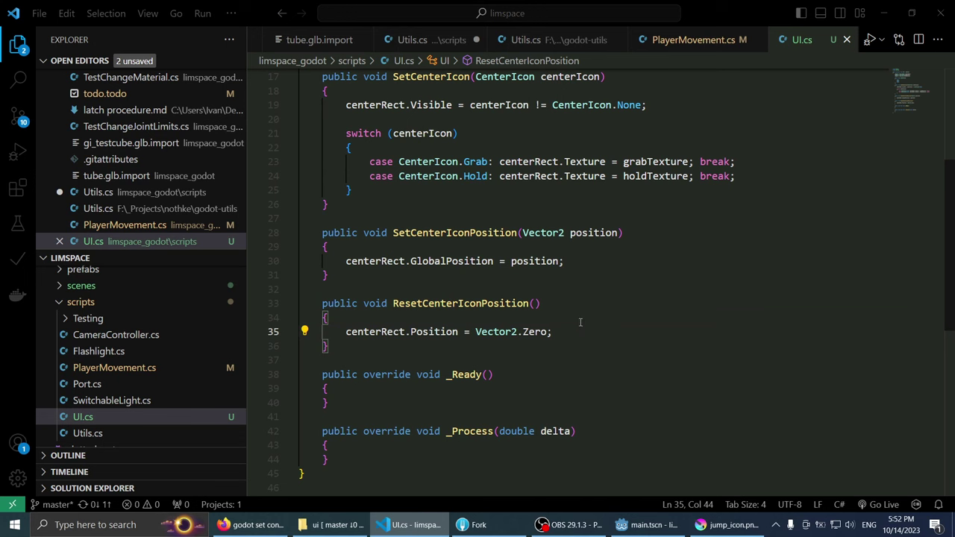
# Step: Insert an unfinished GD.screen line above the Vector2.Zero assignment, then switch to Firefox
pyautogui.hotkey('ctrl', 'shift', 'Return')
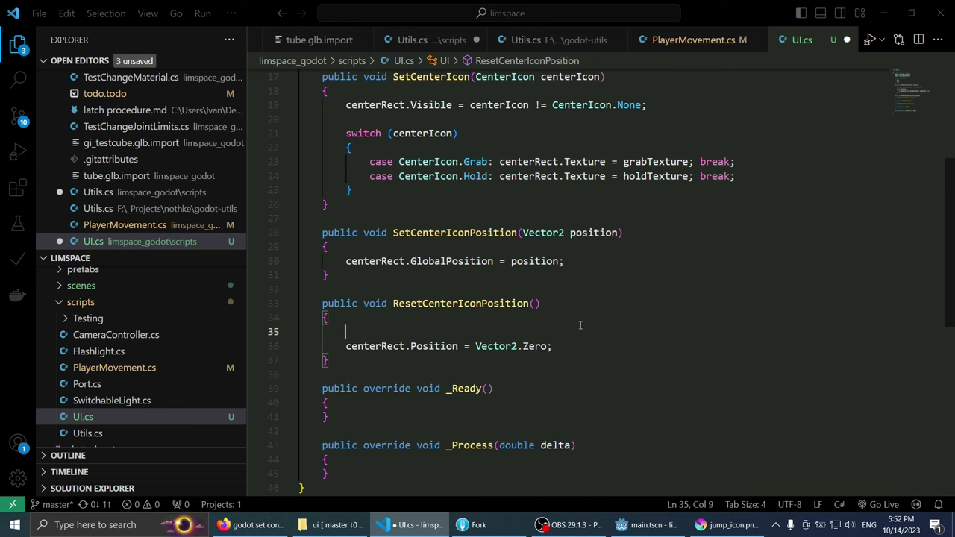
pyautogui.write('screen')
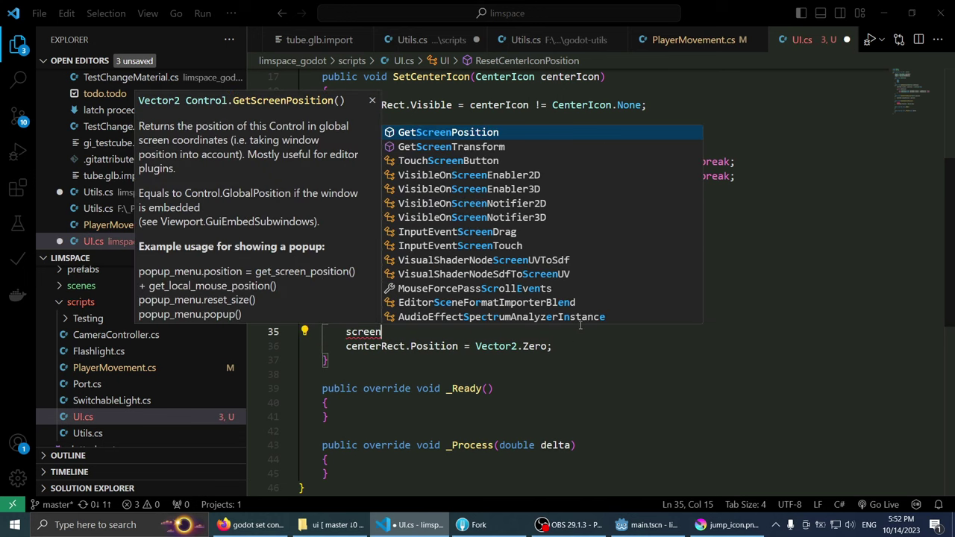
pyautogui.write('size')
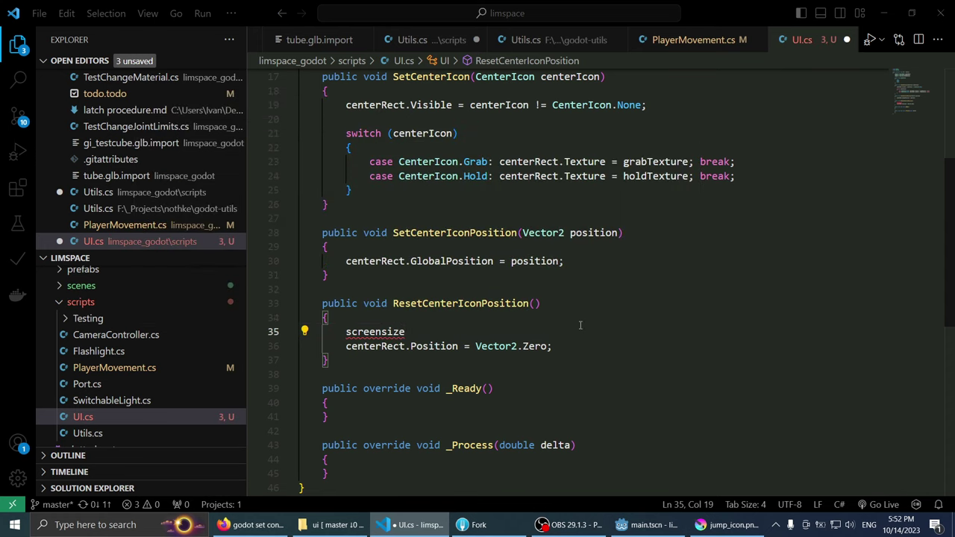
pyautogui.hotkey('ctrl', 'BackSpace')
pyautogui.write('GD.scr')
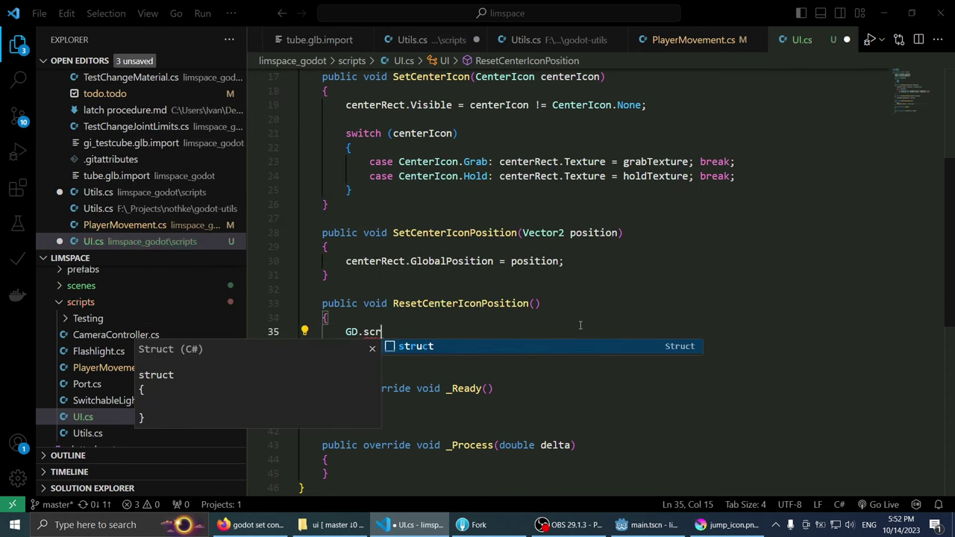
pyautogui.write('een')
pyautogui.hotkey('shift', 'Home')
pyautogui.hotkey('alt', 'Tab')
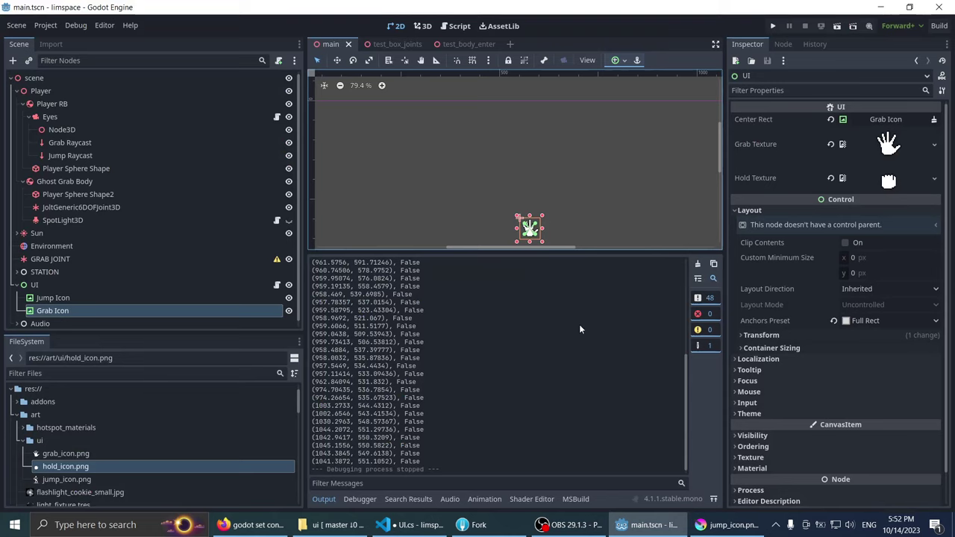
pyautogui.hotkey('alt', 'Tab')
# Step: Search Google for 'godot screen size', accepting the corrected spelling
pyautogui.write('sc')
pyautogui.hotkey('alt', 'Tab')
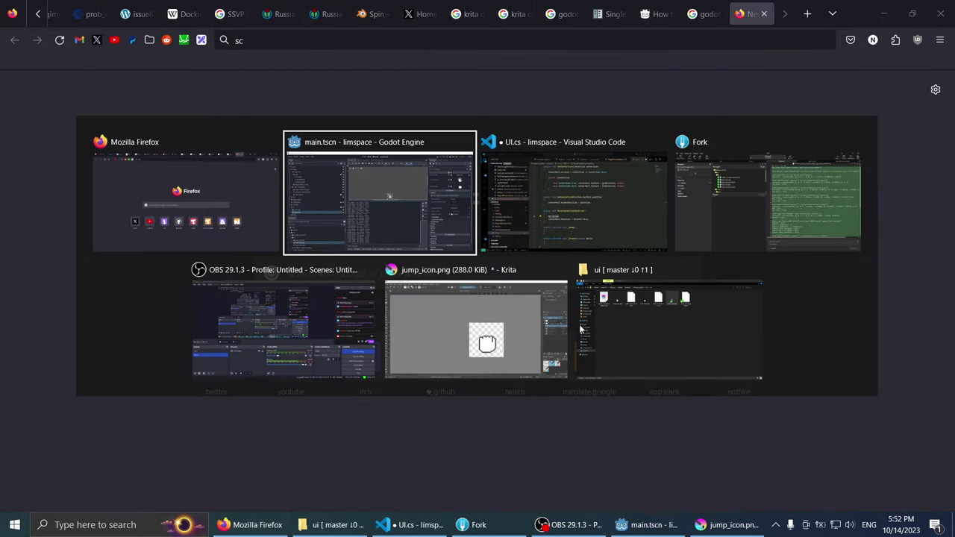
pyautogui.press('Escape')
pyautogui.hotkey('ctrl', 'l')
pyautogui.write('go')
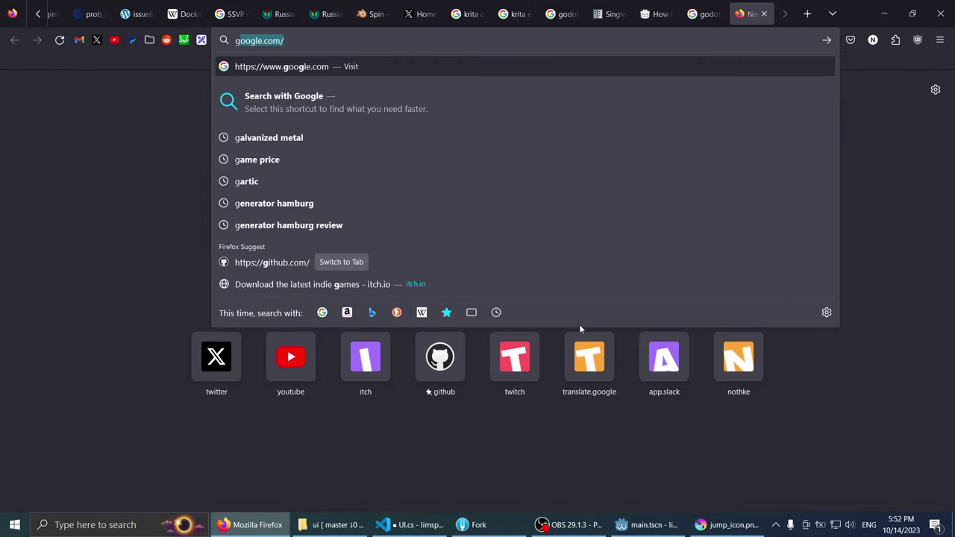
pyautogui.write('doto scre')
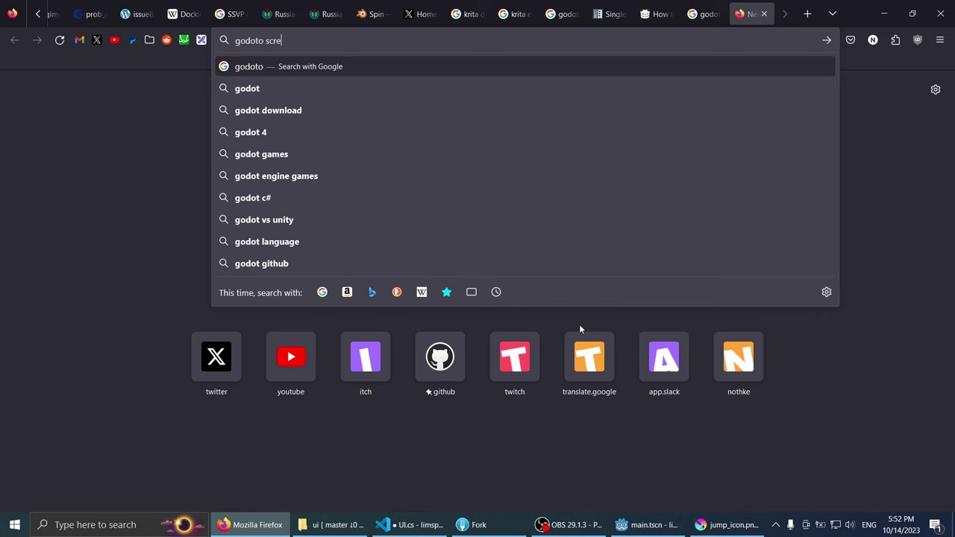
pyautogui.write('en size')
pyautogui.press('Return')
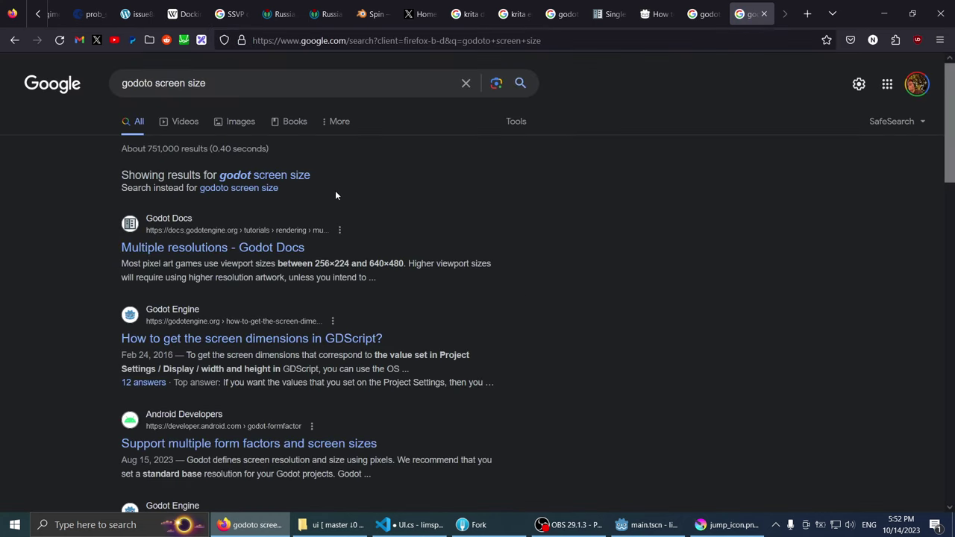
pyautogui.click(299, 176)
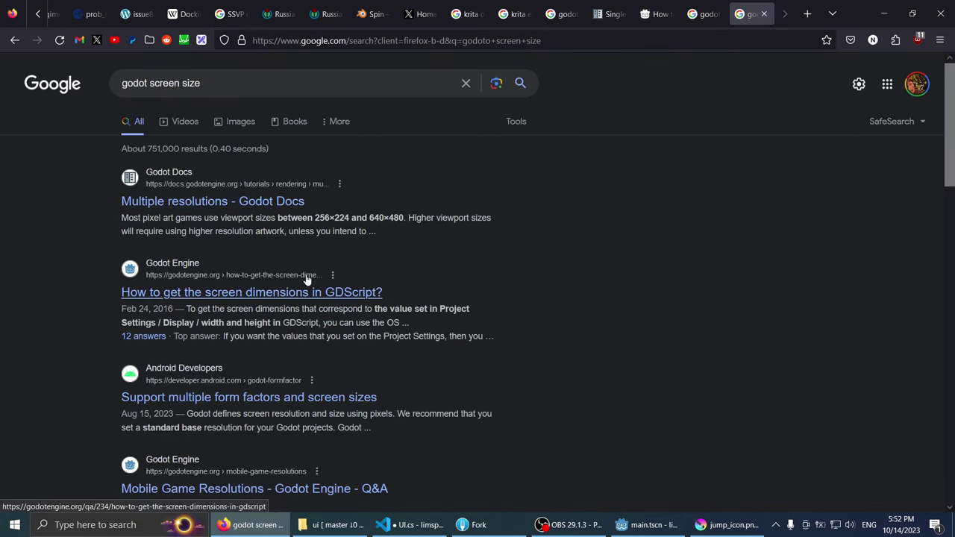
# Step: Read the 'How to get the screen dimensions in GDScript?' answers, then return to UI.cs
pyautogui.click(352, 291)
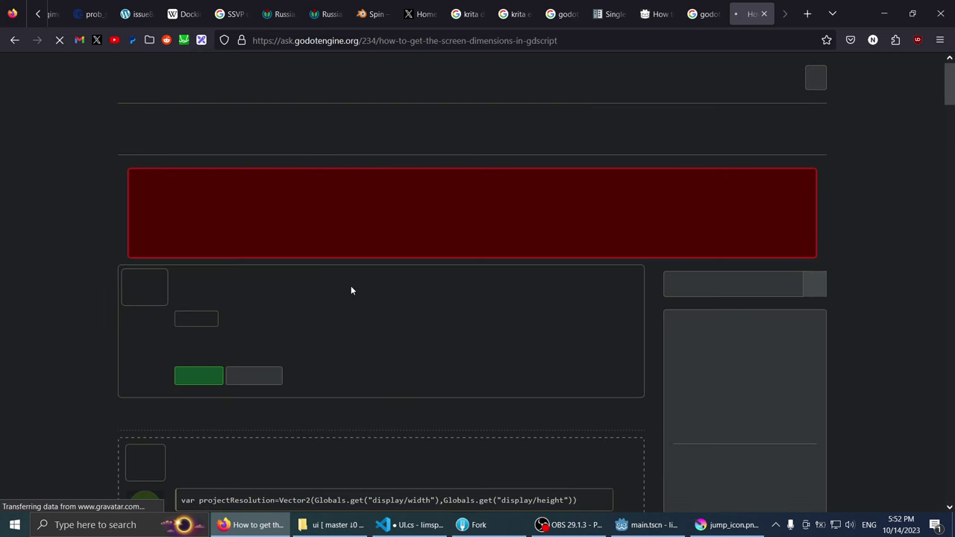
pyautogui.scroll(-3, 64, 215)
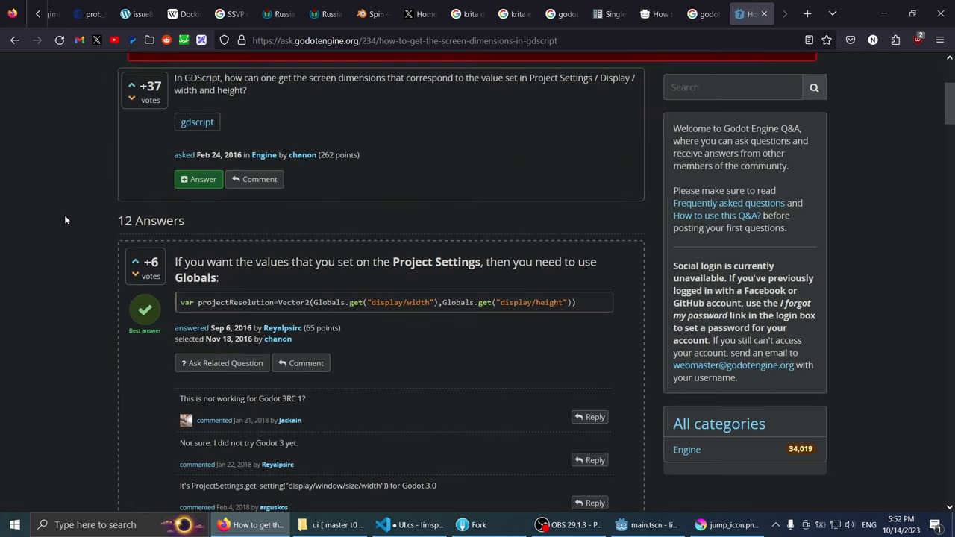
pyautogui.scroll(-2, 65, 220)
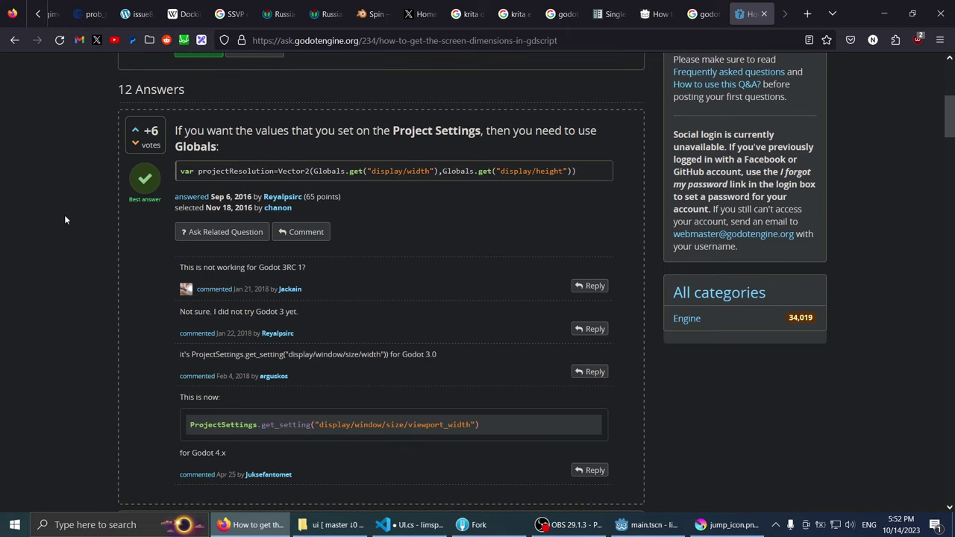
pyautogui.scroll(-2, 65, 220)
pyautogui.scroll(-3, 65, 221)
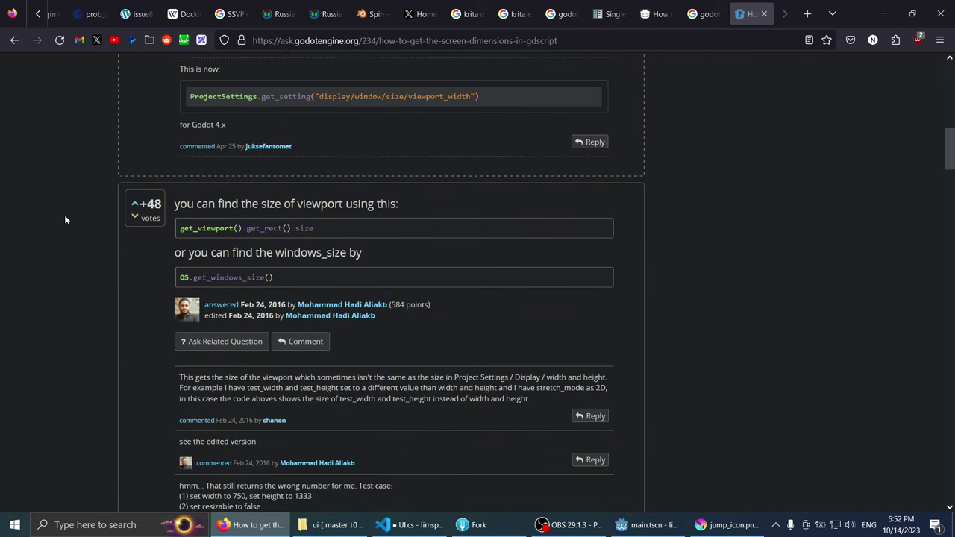
pyautogui.hotkey('alt', 'Tab')
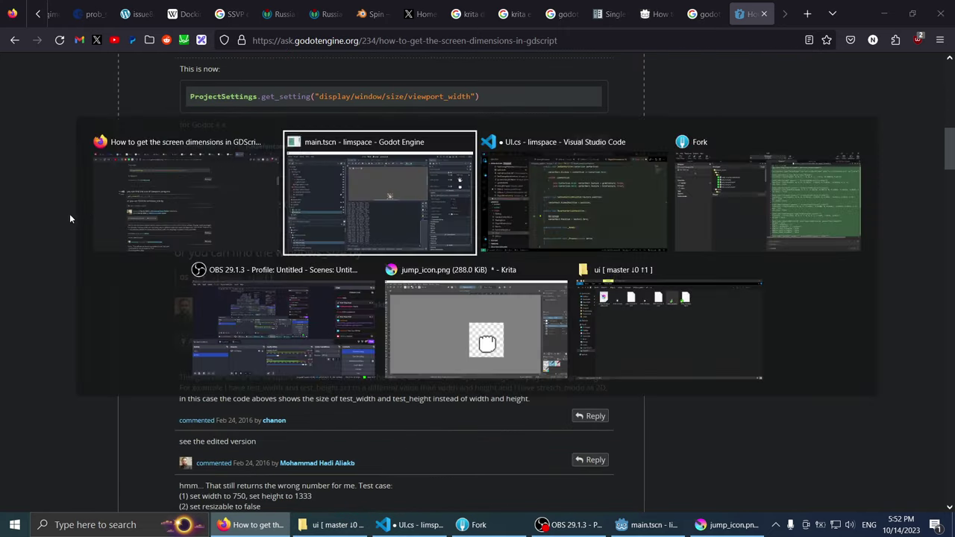
pyautogui.hotkey('alt', 'Tab')
pyautogui.press('Tab')
# Step: Start line 35 as GetViewport().size and compare it with the screen-dimensions answer
pyautogui.press('BackSpace')
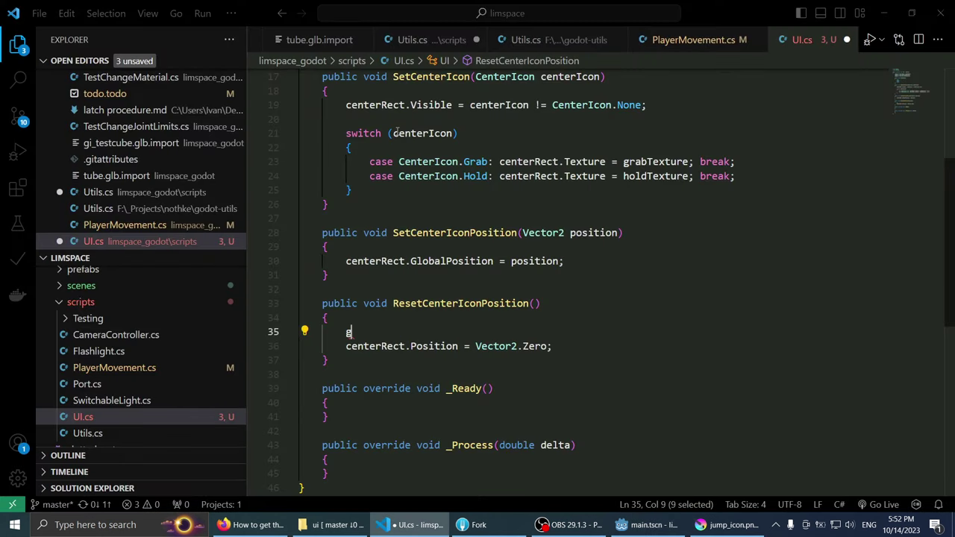
pyautogui.write('getviewe')
pyautogui.press('Tab')
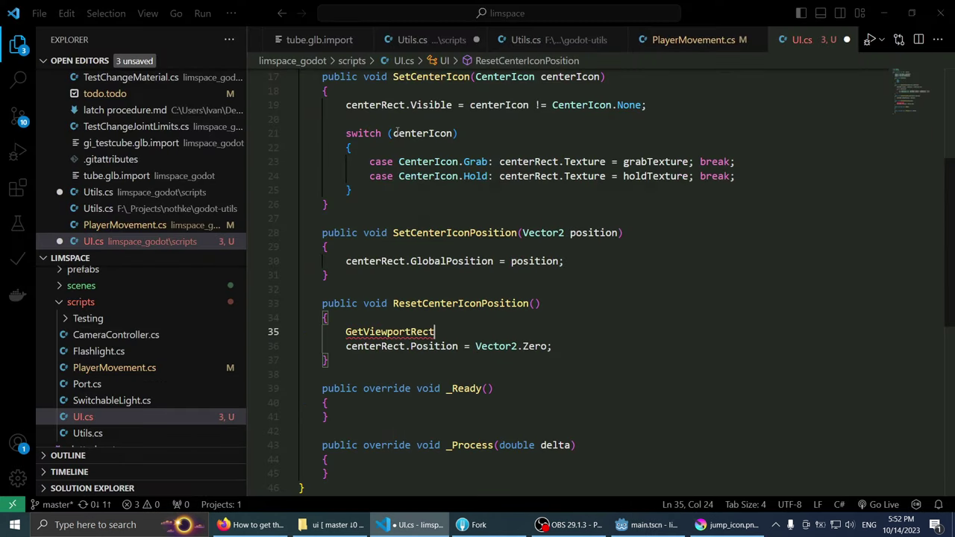
pyautogui.hotkey('shift', 'Home')
pyautogui.press('BackSpace')
pyautogui.write('getviewp')
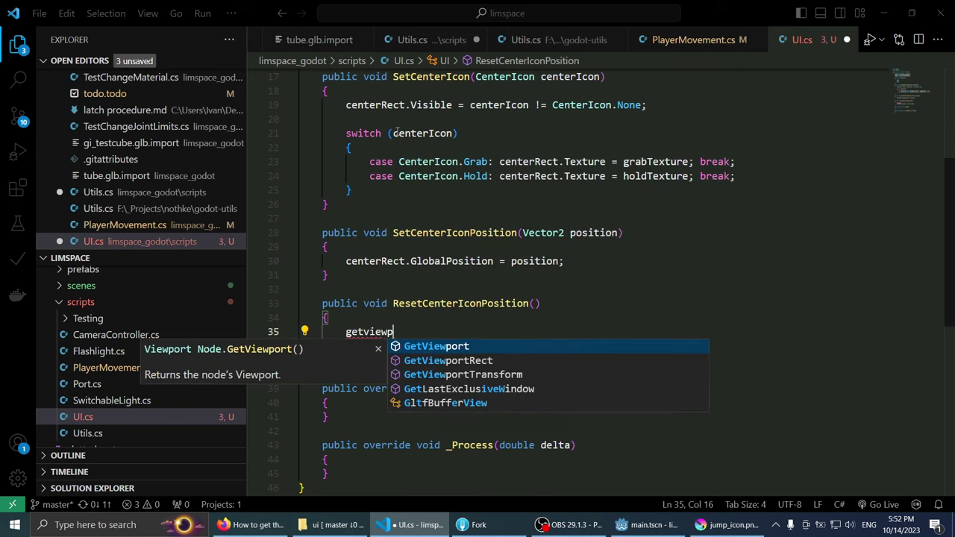
pyautogui.press('Tab')
pyautogui.write('().size')
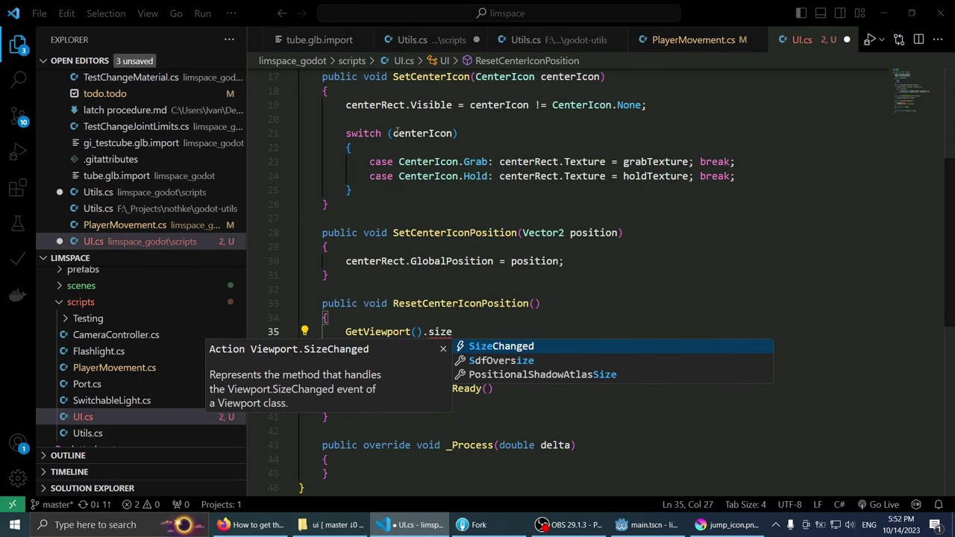
pyautogui.hotkey('alt', 'Tab')
pyautogui.hotkey('alt', 'Tab')
pyautogui.press('Tab')
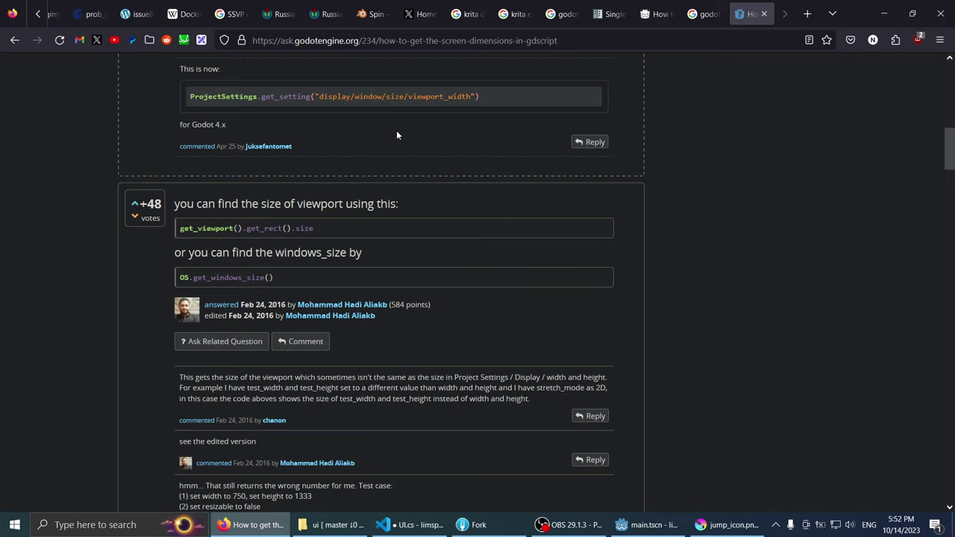
pyautogui.hotkey('alt', 'Tab')
pyautogui.hotkey('alt', 'Tab')
pyautogui.press('Tab')
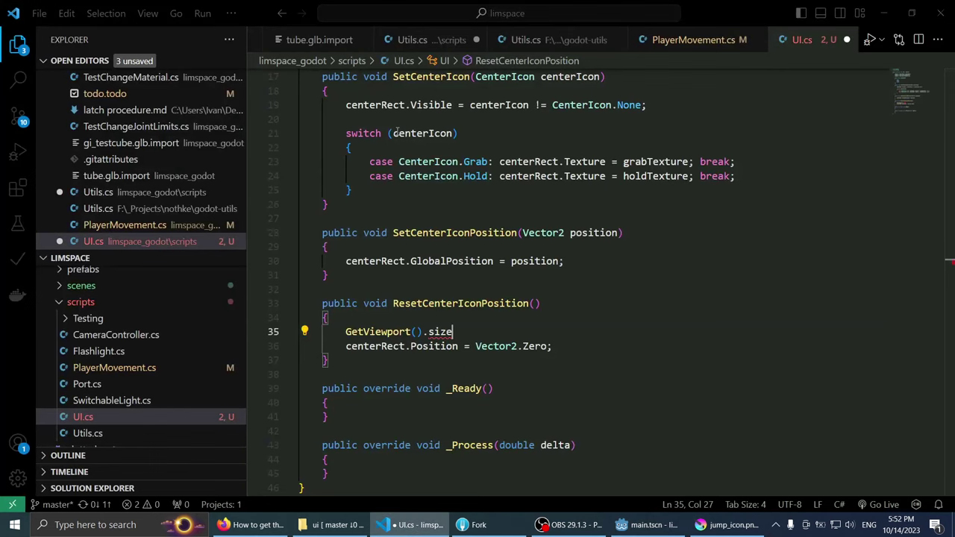
# Step: Retype line 35 as GetViewportRect().Size.X; using IntelliSense completions
pyautogui.hotkey('ctrl', 'shift', 'Left')
pyautogui.write('getrec')
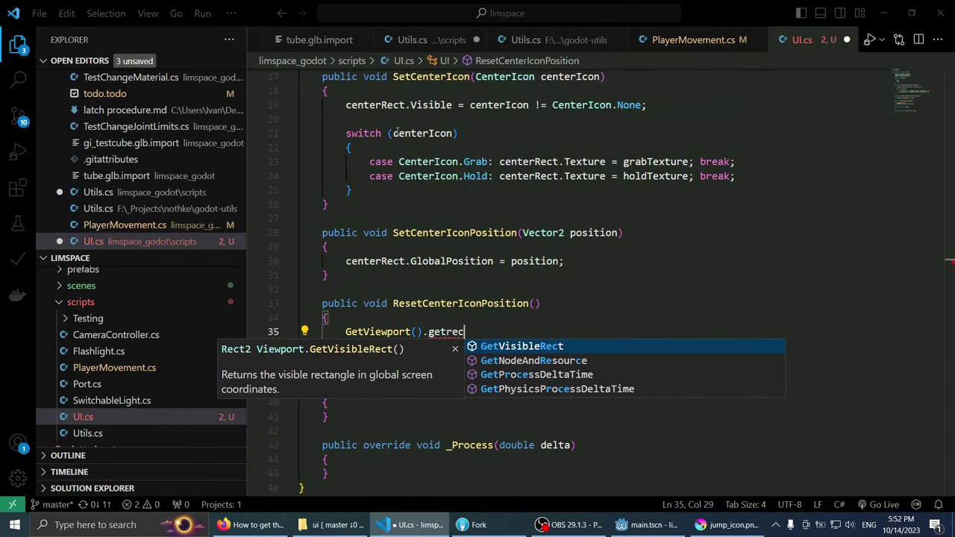
pyautogui.hotkey('ctrl', 'BackSpace')
pyautogui.write('rect')
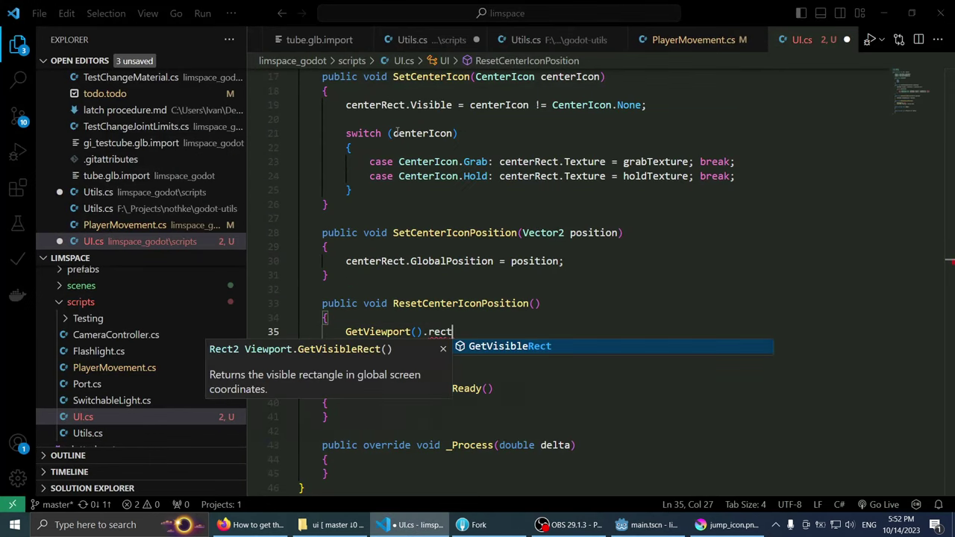
pyautogui.hotkey('shift', 'Home')
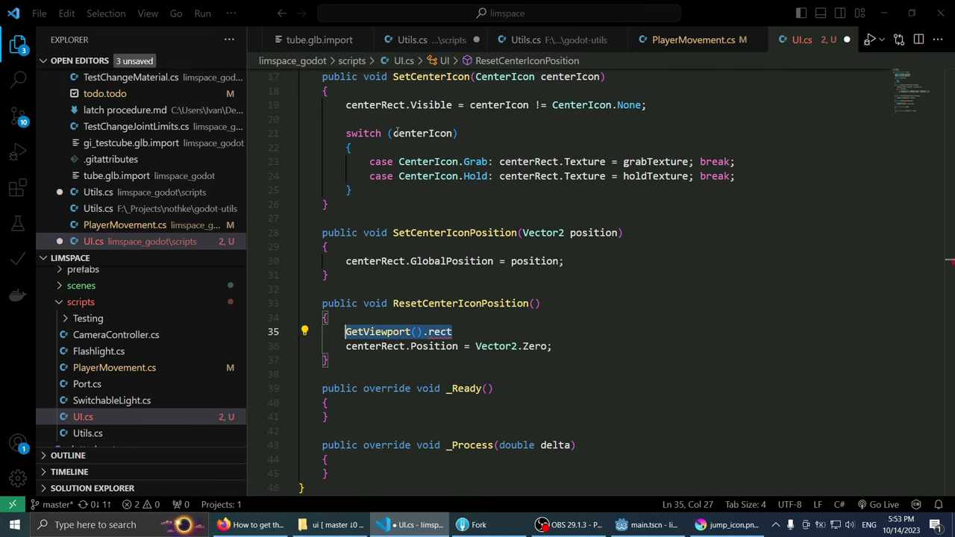
pyautogui.write('getviewpo')
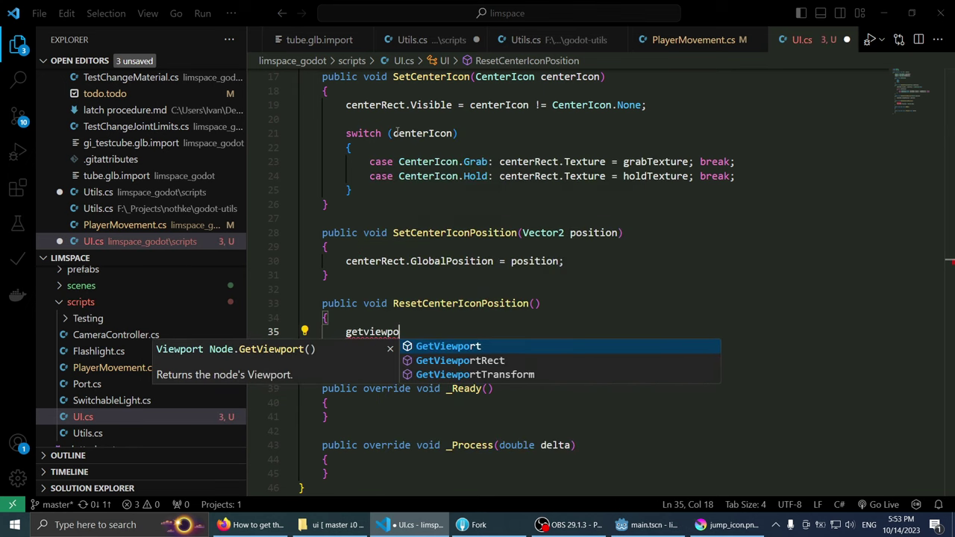
pyautogui.press('Down')
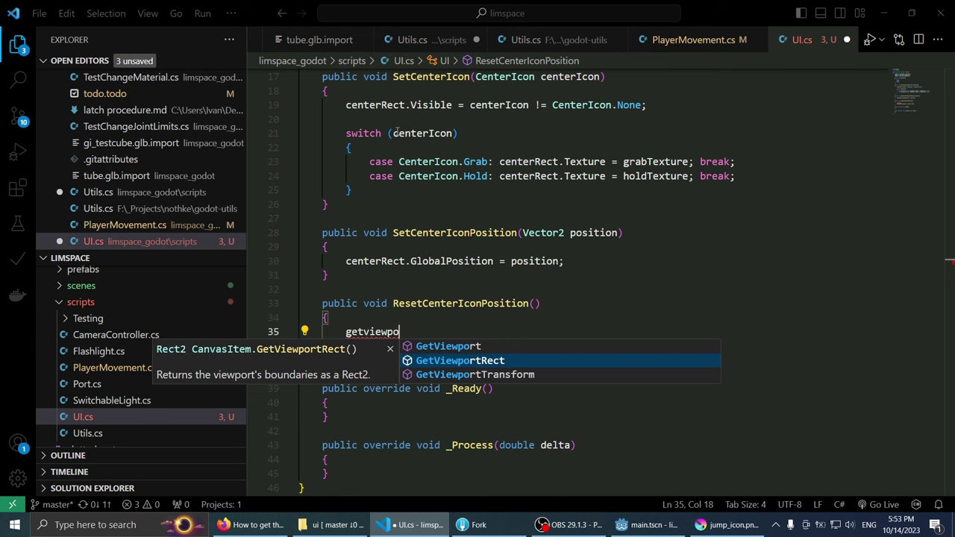
pyautogui.press('Tab')
pyautogui.write('().')
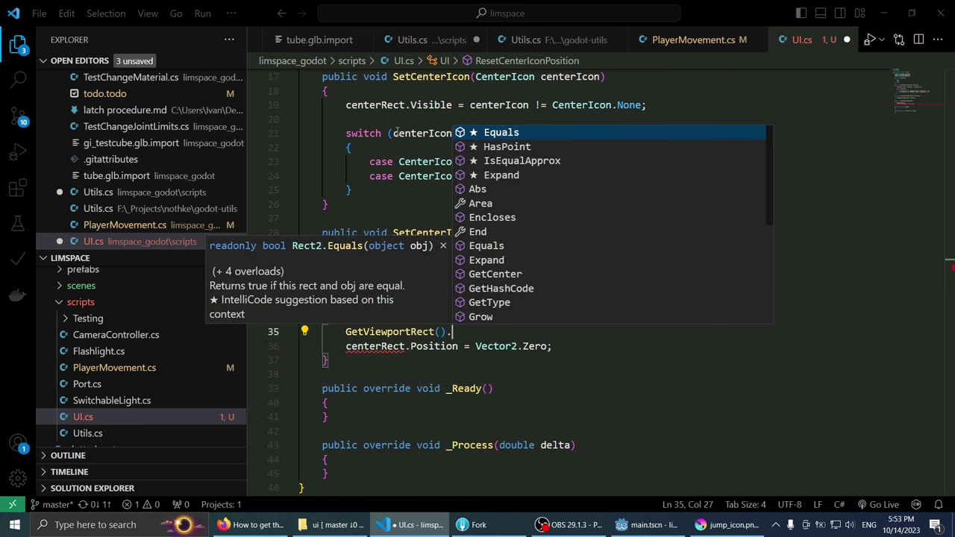
pyautogui.write('si')
pyautogui.press('BackSpace')
pyautogui.press('BackSpace')
pyautogui.press('BackSpace')
pyautogui.write('.')
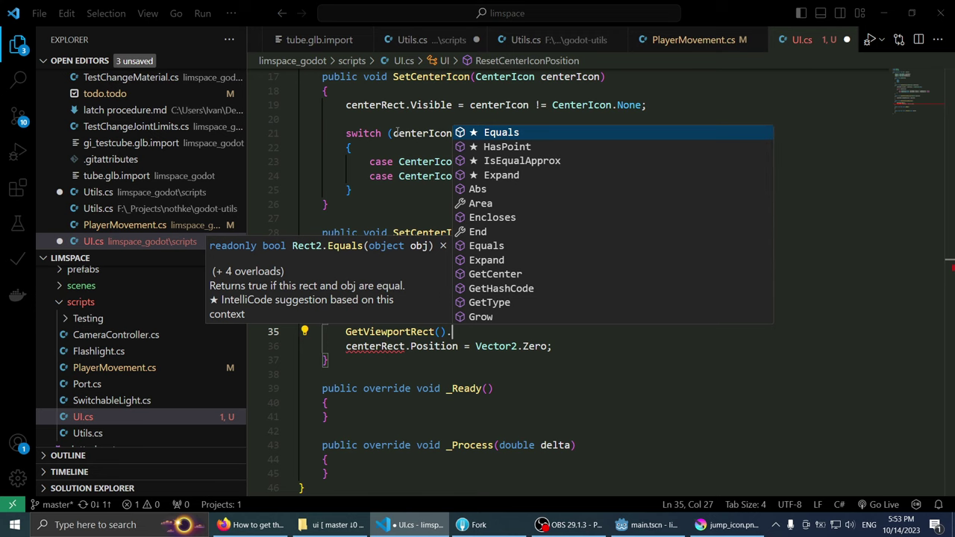
pyautogui.hotkey('alt', 'Tab')
pyautogui.hotkey('alt', 'Tab')
pyautogui.hotkey('alt', 'Tab')
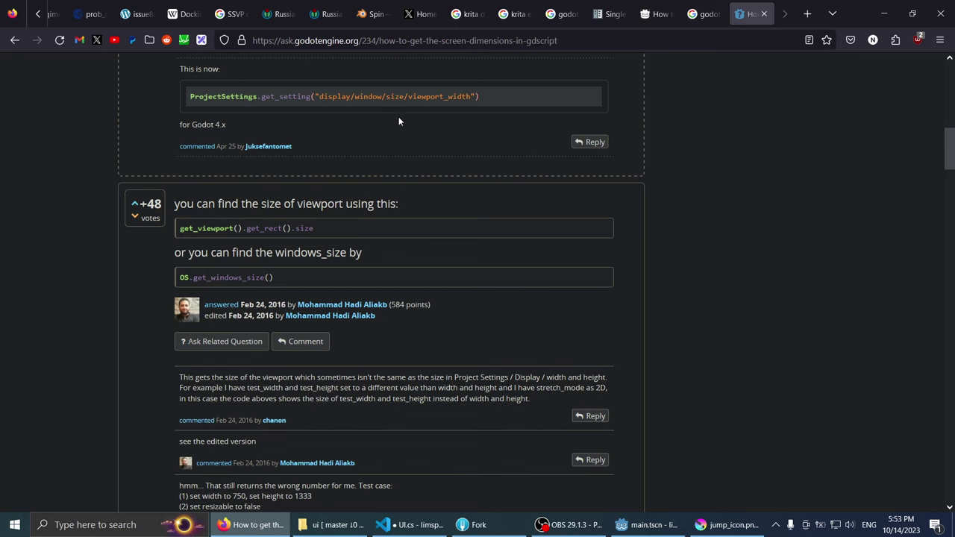
pyautogui.hotkey('alt', 'Tab')
pyautogui.hotkey('alt', 'Tab')
pyautogui.hotkey('alt', 'Tab')
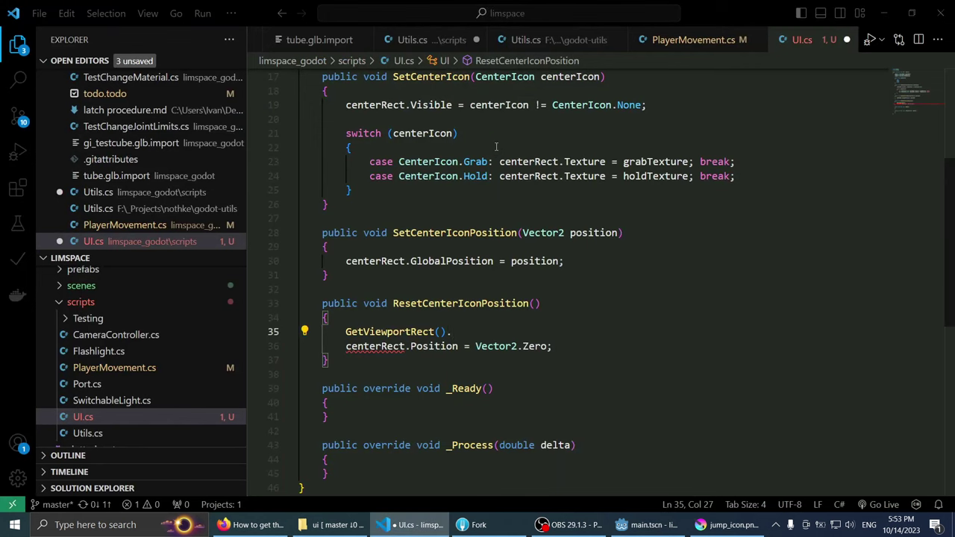
pyautogui.write('Size')
pyautogui.write('.x')
pyautogui.press('Tab')
pyautogui.write(';')
pyautogui.press('Home')
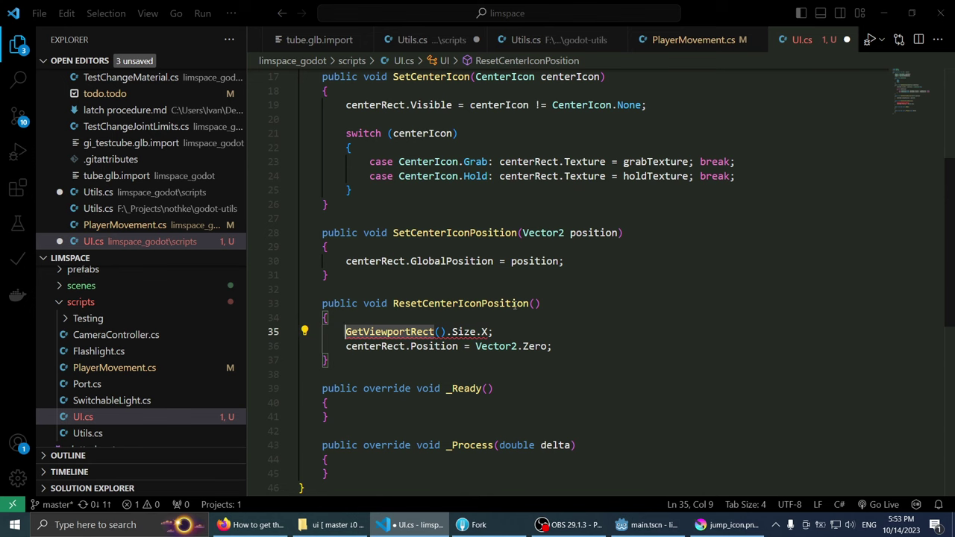
# Step: Store GetViewportRect().Size.X in float width and Size.Y in float height
pyautogui.moveTo(483, 331)
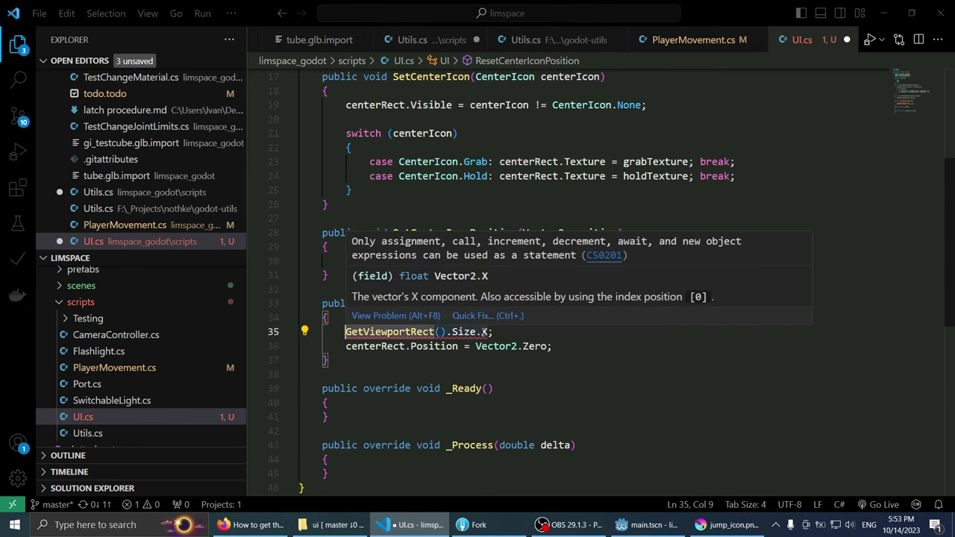
pyautogui.write('flol')
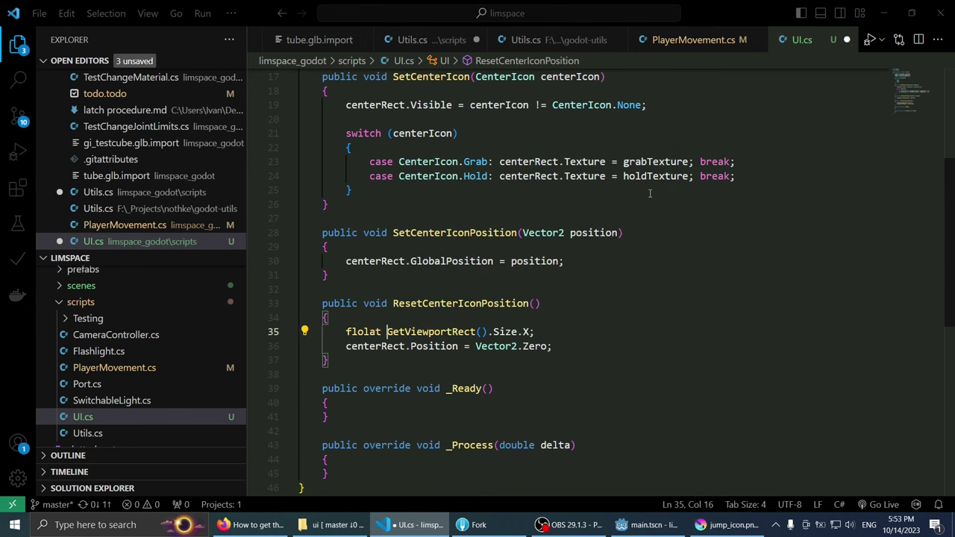
pyautogui.press('BackSpace')
pyautogui.write('oat ')
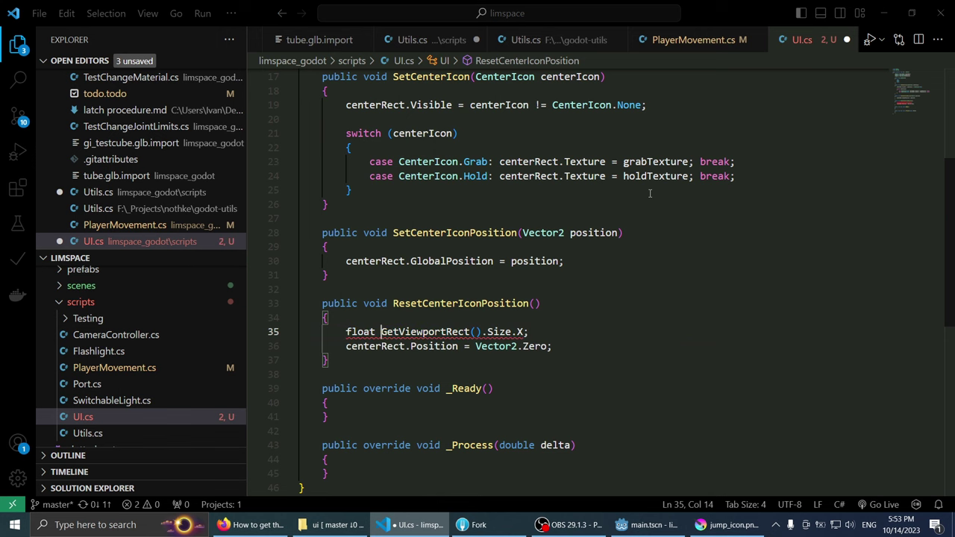
pyautogui.write('width =')
pyautogui.press('End')
pyautogui.press('Return')
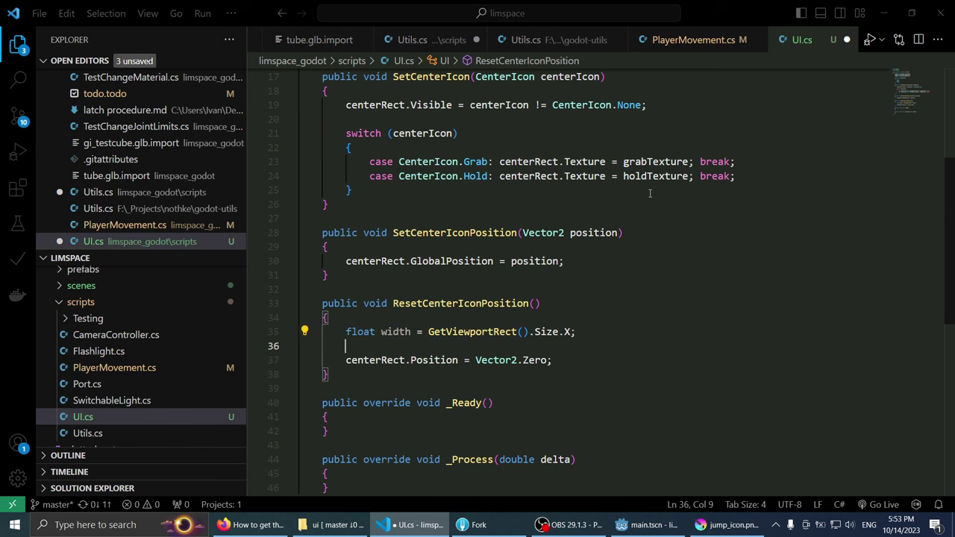
pyautogui.write('float height =')
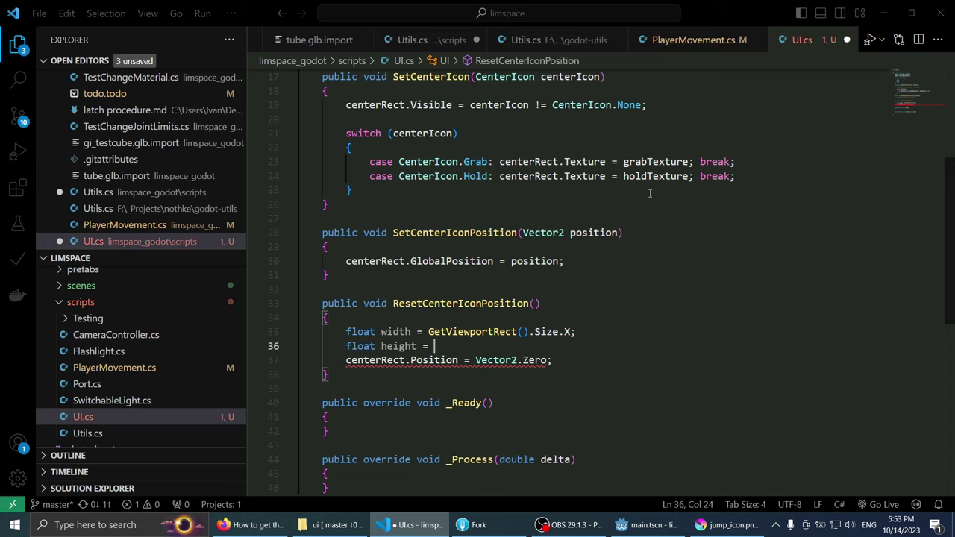
pyautogui.press('Up')
pyautogui.hotkey('shift', 'End')
pyautogui.hotkey('ctrl', 'c')
pyautogui.press('Down')
pyautogui.hotkey('ctrl', 'v')
pyautogui.press('Left')
pyautogui.press('BackSpace')
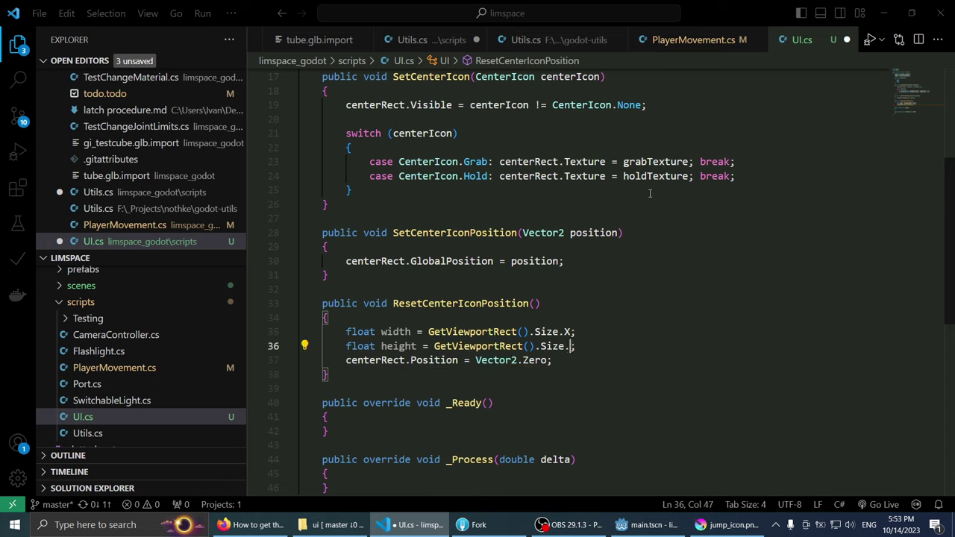
pyautogui.write('Y')
pyautogui.press('Escape')
# Step: Replace Vector2.Zero with new Vector2(width / 2, height / 2) and save UI.cs
pyautogui.press('Tab')
pyautogui.press('Left')
pyautogui.hotkey('ctrl', 'shift', 'Left')
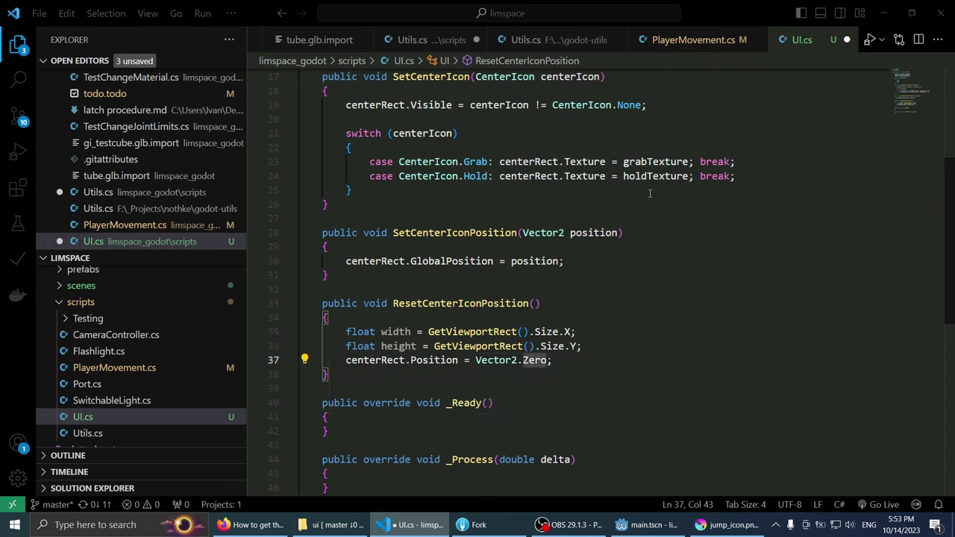
pyautogui.hotkey('ctrl', 'shift', 'Left')
pyautogui.write('new Vector2')
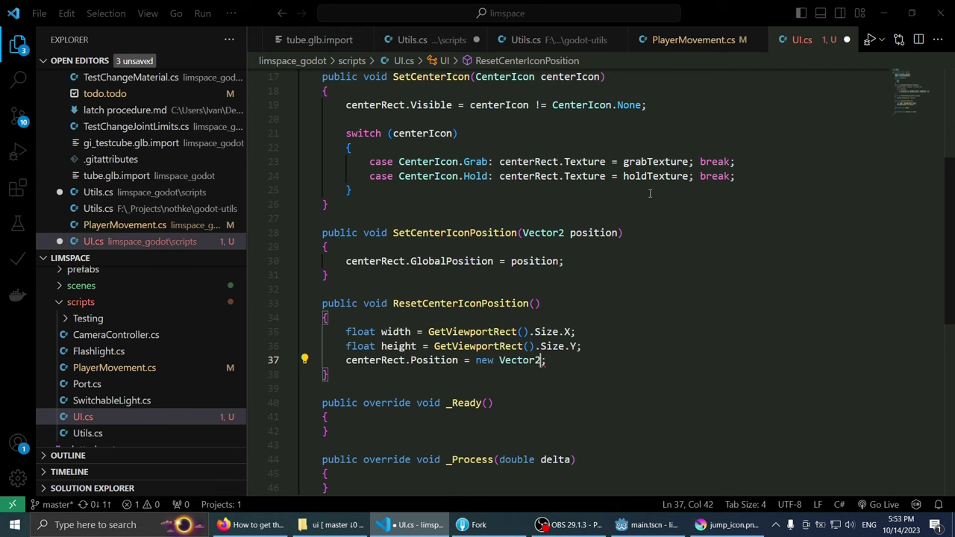
pyautogui.write('(')
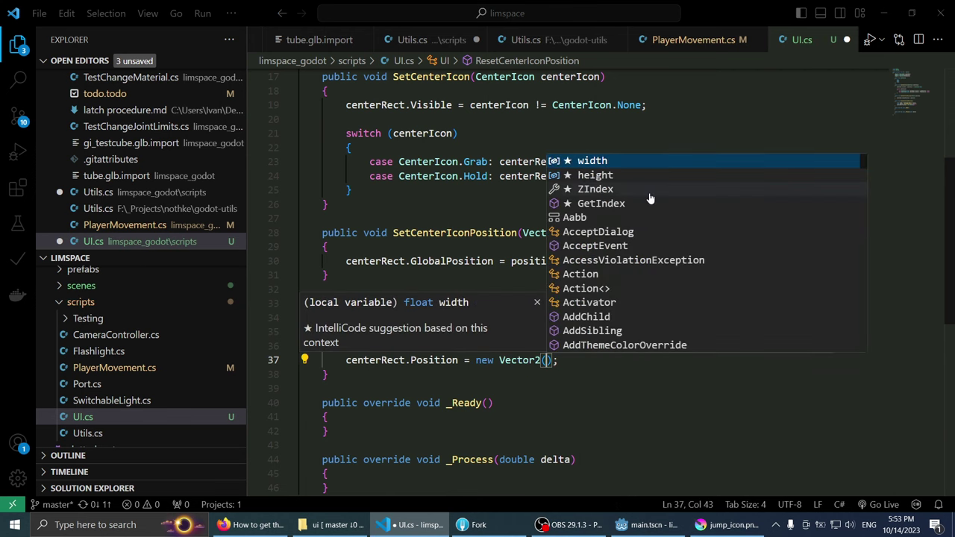
pyautogui.write('width / 2, ')
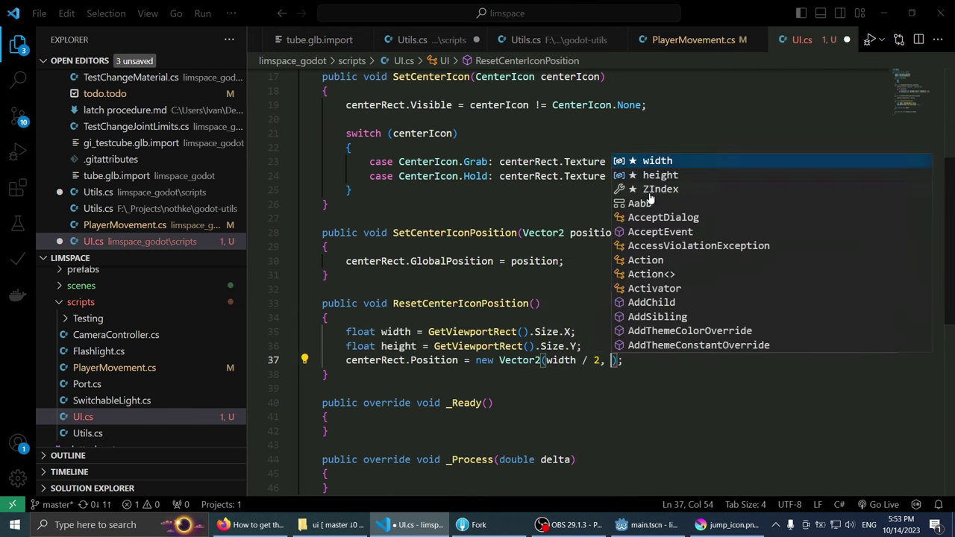
pyautogui.write('height / 2')
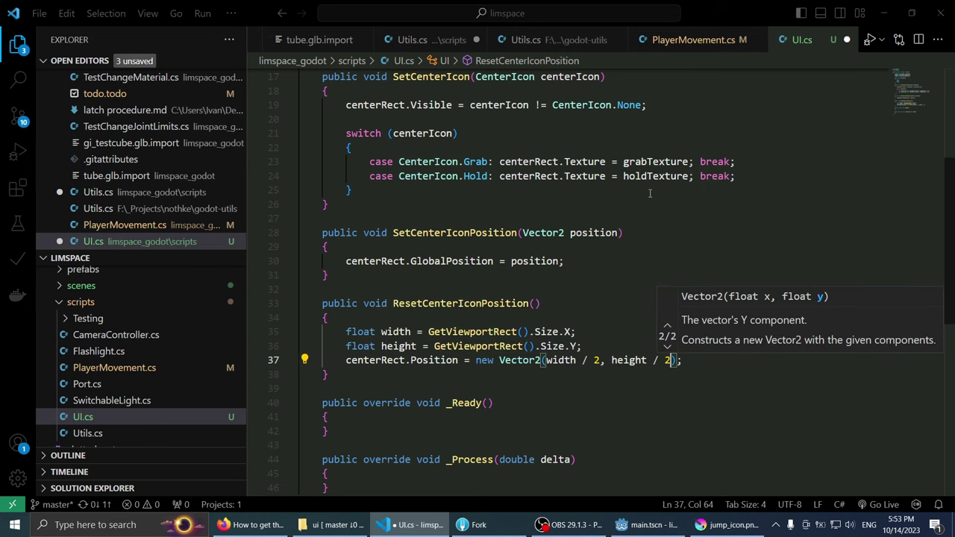
pyautogui.press('End')
pyautogui.hotkey('ctrl', 's')
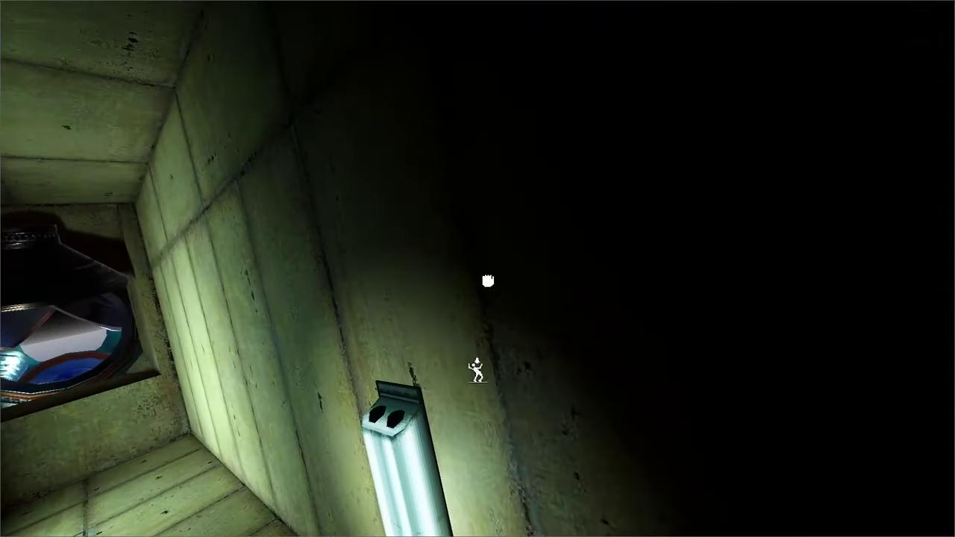
# Step: Turn the view toward the lit wall by the hatch, then stop the running game
pyautogui.moveTo(488, 281); pyautogui.dragTo(279, 376)
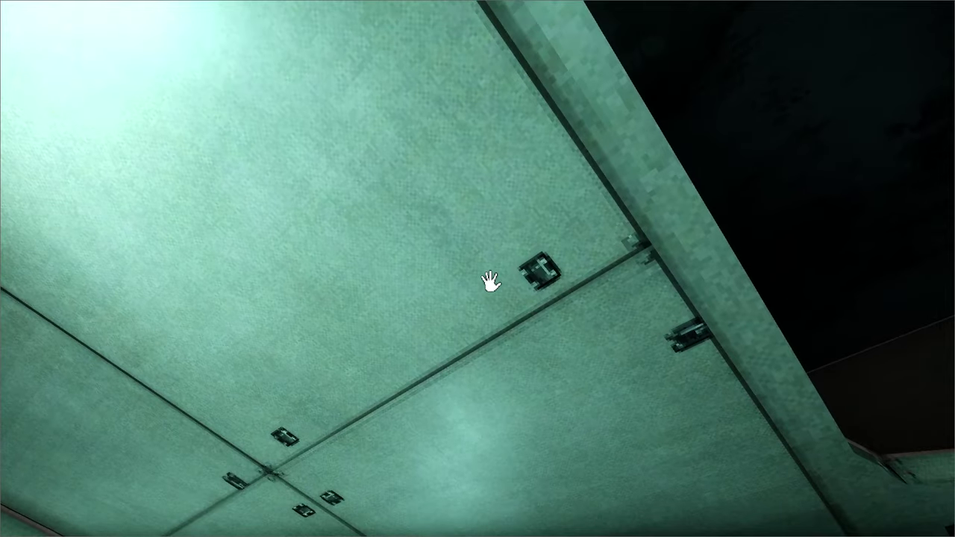
pyautogui.press('Escape')
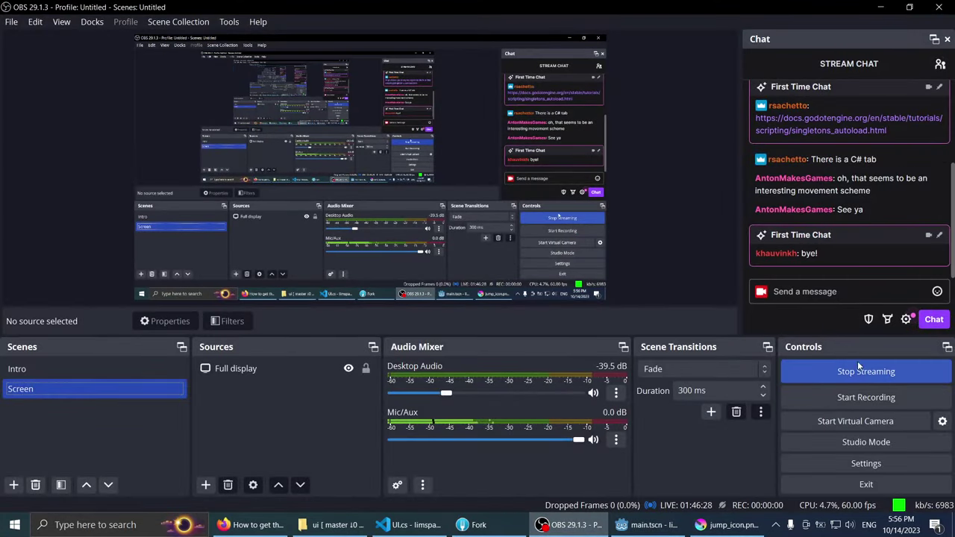